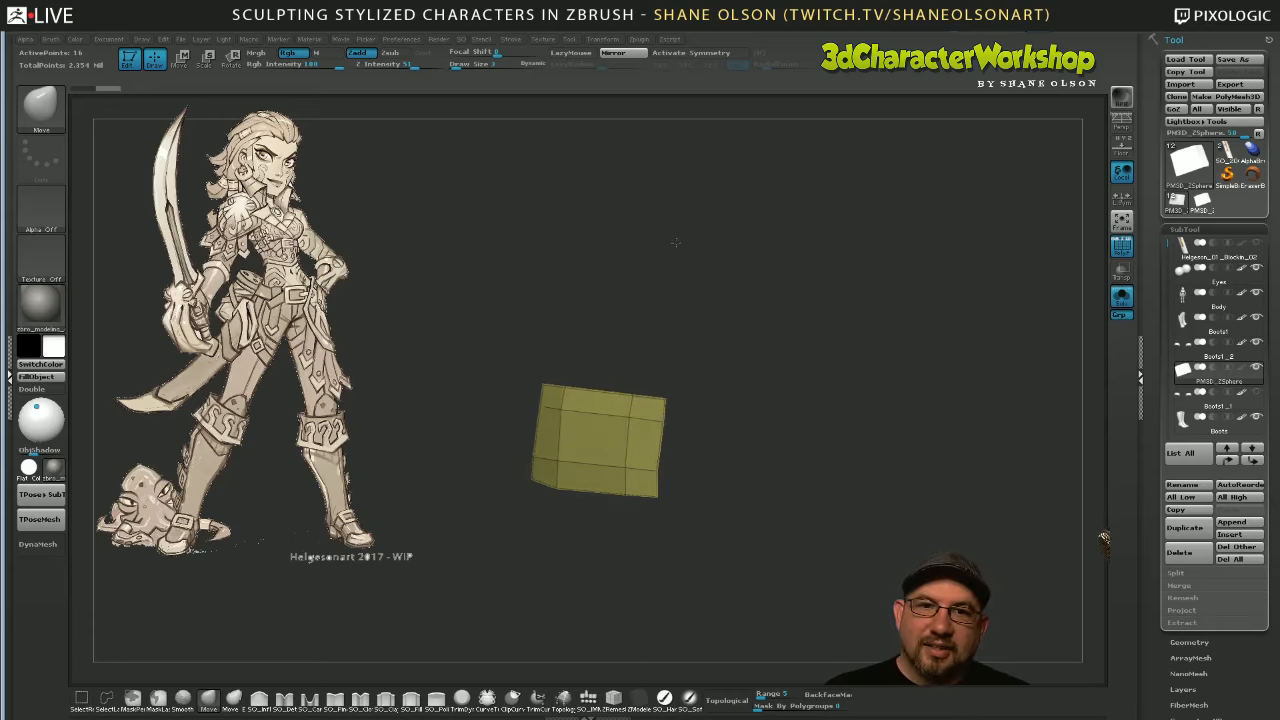
pyautogui.moveTo(688, 302); pyautogui.dragTo(786, 357)
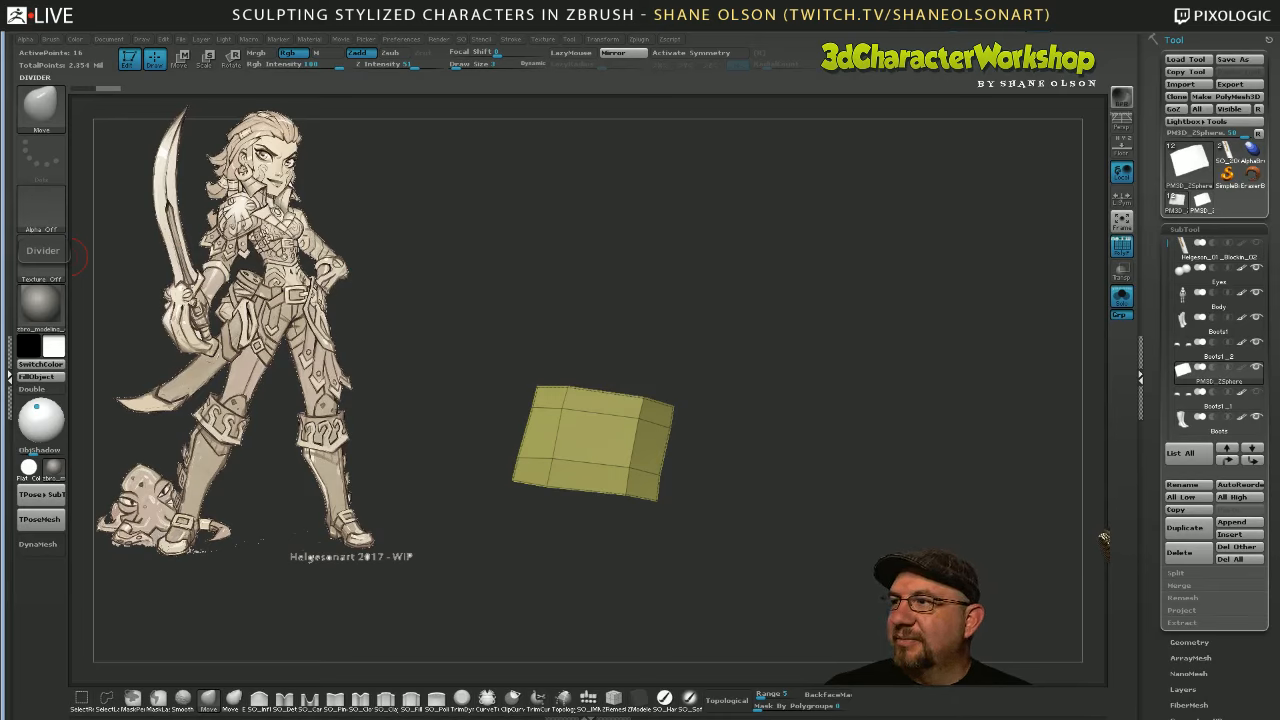
pyautogui.moveTo(580, 282); pyautogui.dragTo(692, 307)
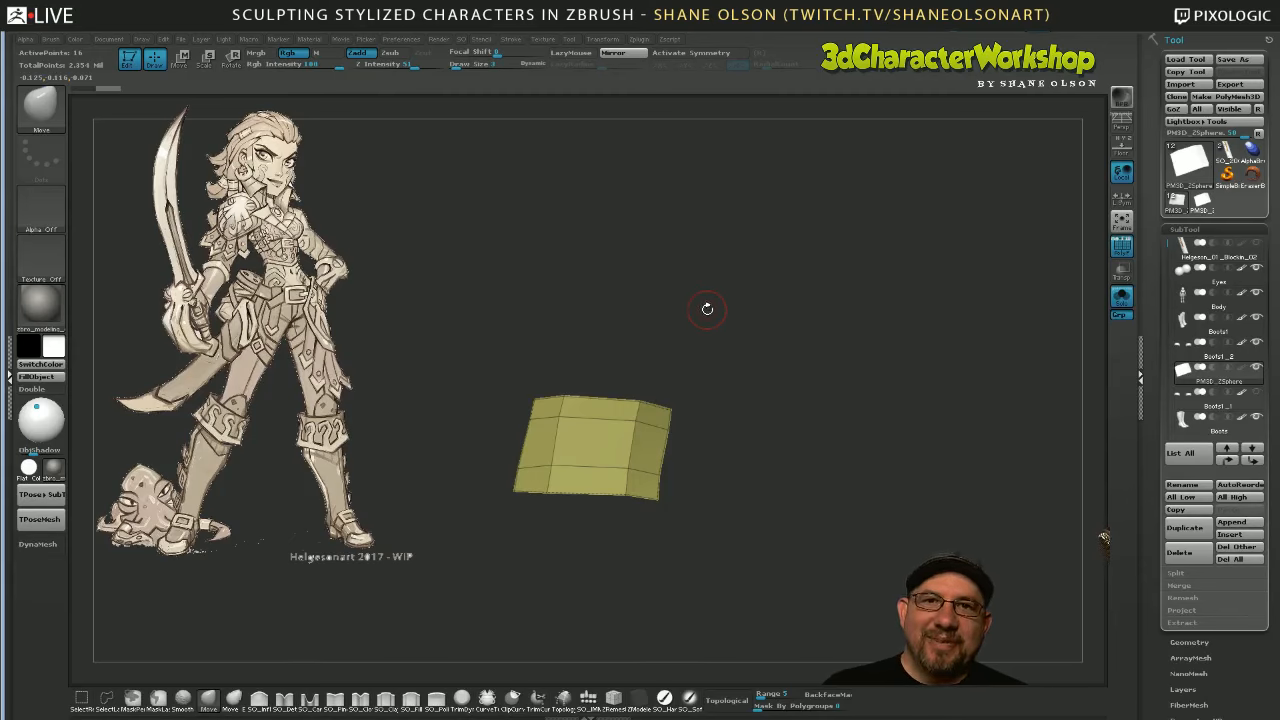
pyautogui.moveTo(706, 306); pyautogui.dragTo(794, 369)
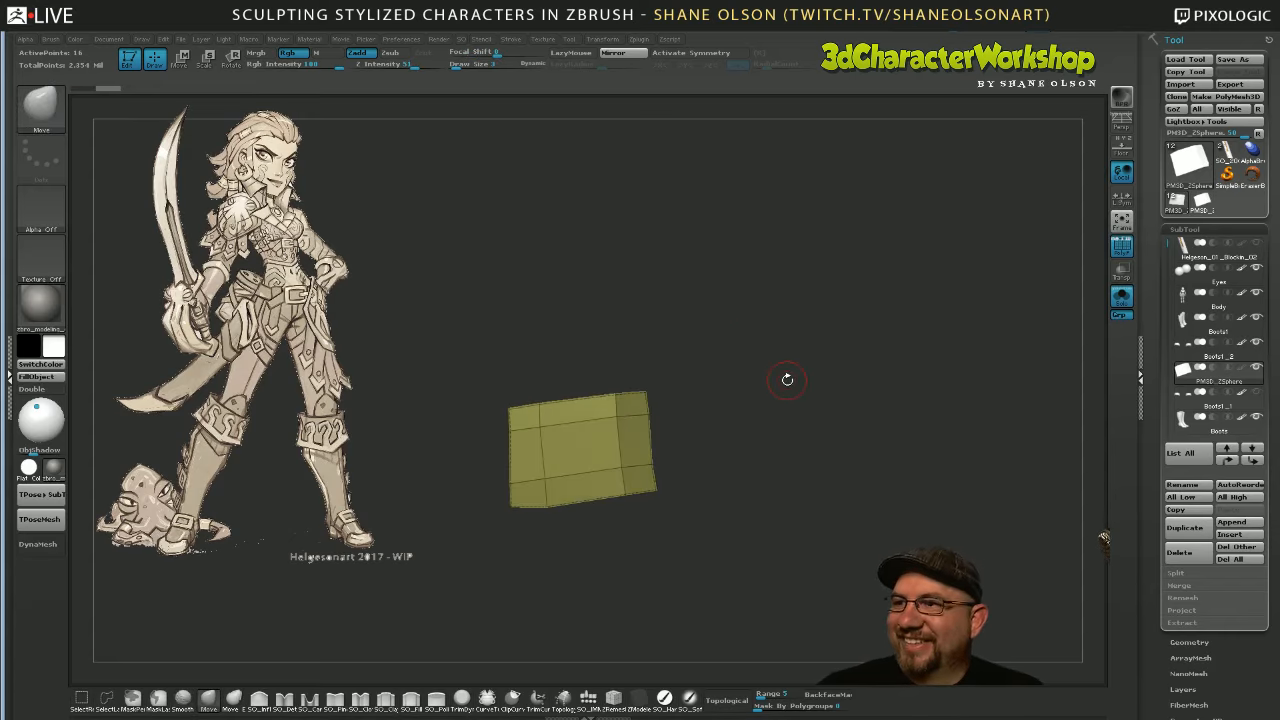
pyautogui.moveTo(787, 379); pyautogui.dragTo(749, 343)
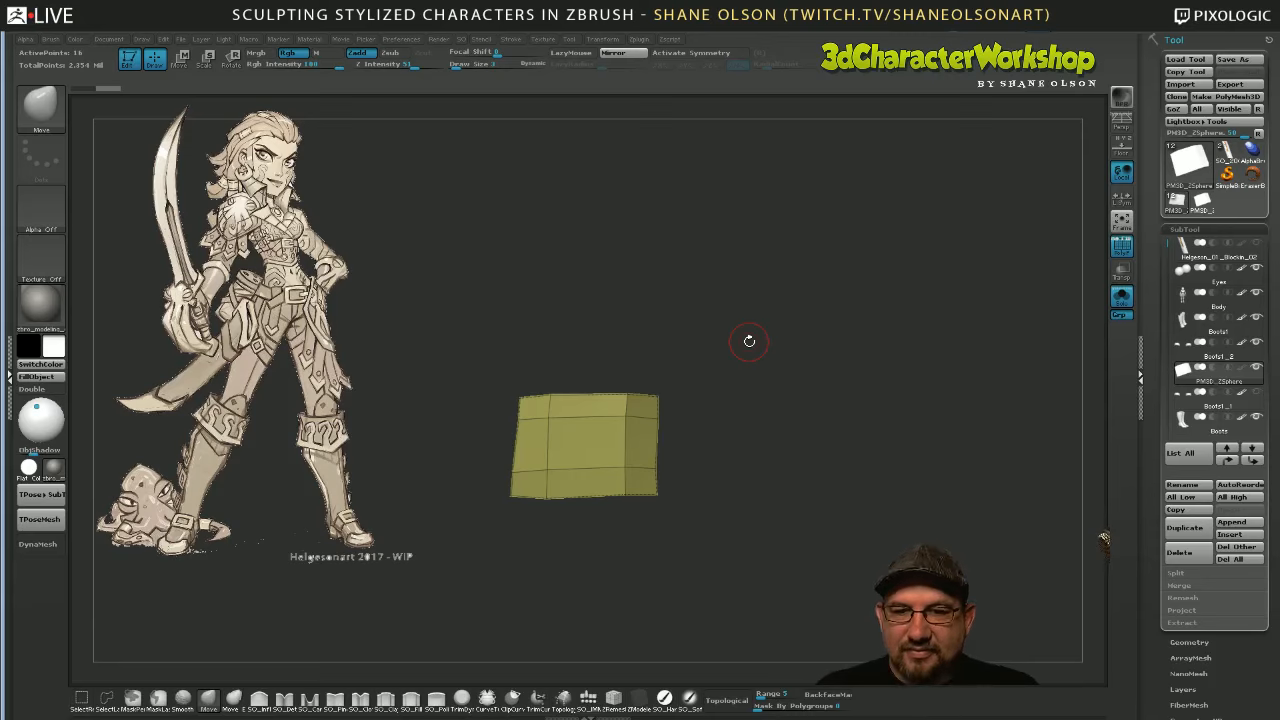
pyautogui.moveTo(720, 480); pyautogui.dragTo(753, 478)
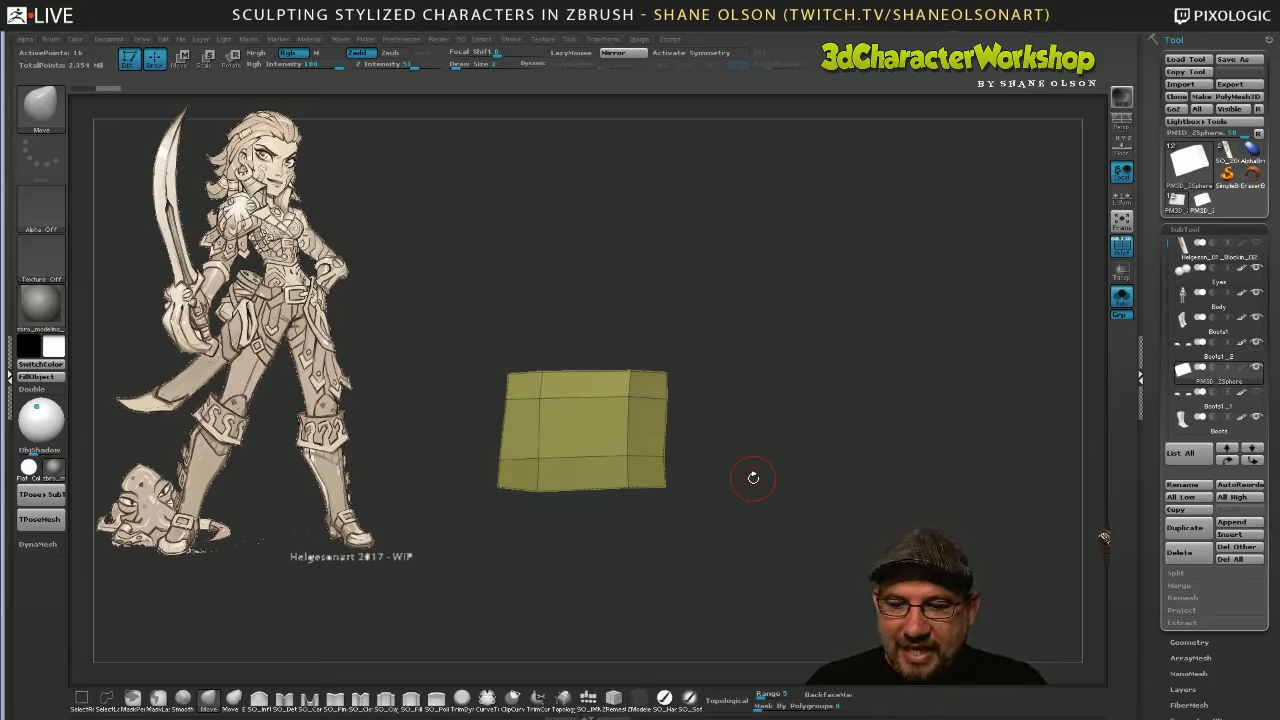
# Reduce the Move brush's draw size and nudge the patch's left-side vertices and the inner upper-left vertex into place
pyautogui.press('s')
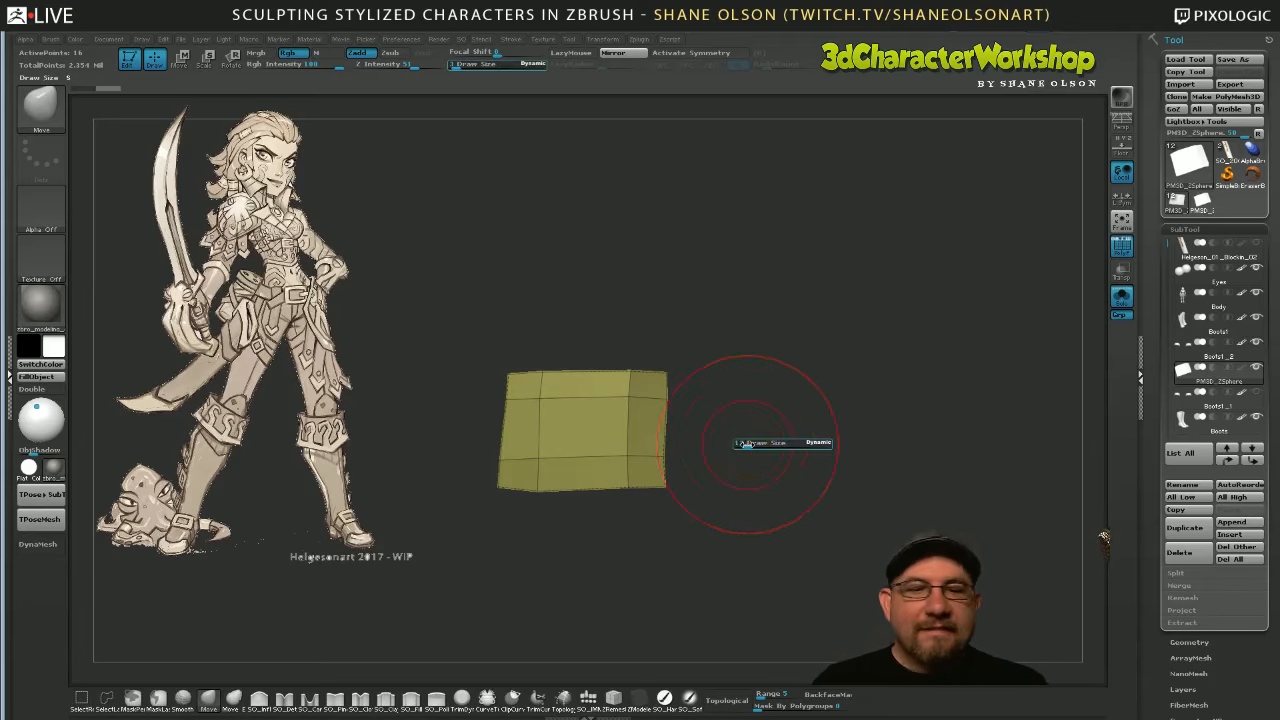
pyautogui.moveTo(743, 443); pyautogui.dragTo(738, 443)
pyautogui.moveTo(505, 455)
pyautogui.mouseDown()
pyautogui.moveTo(513, 380)
pyautogui.moveTo(522, 385)
pyautogui.mouseUp()
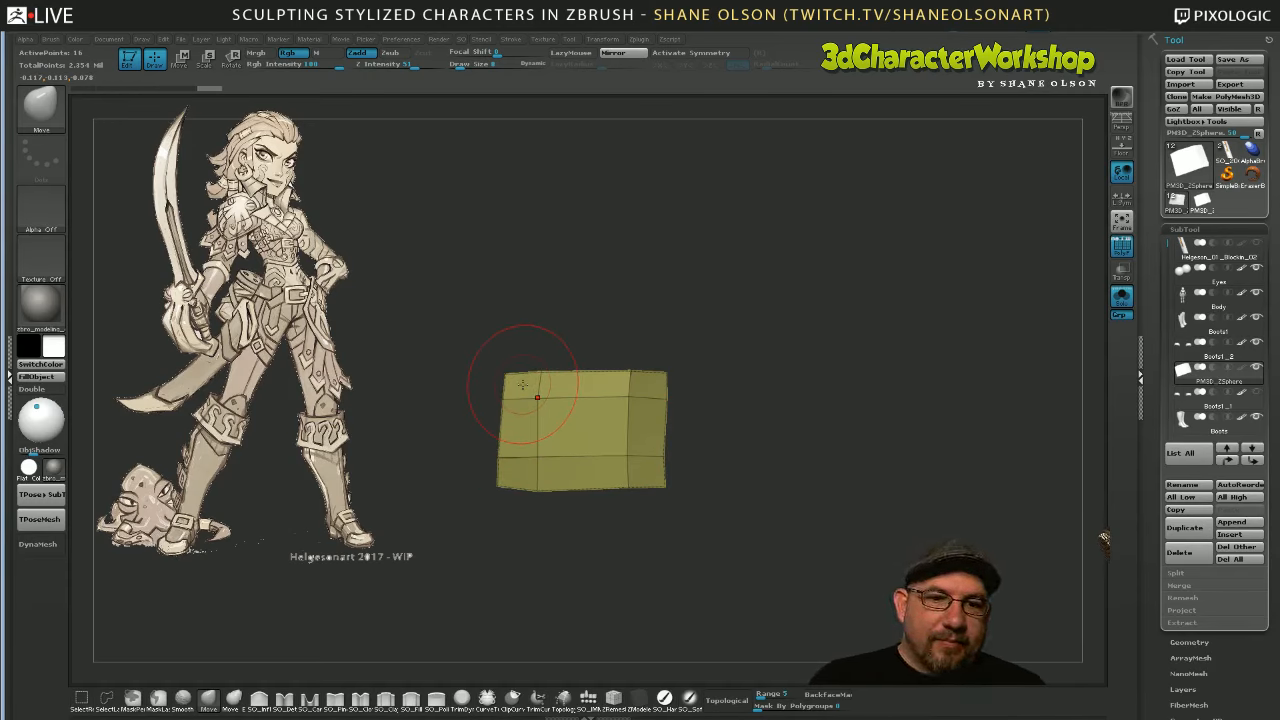
pyautogui.press('s')
pyautogui.moveTo(705, 394); pyautogui.dragTo(697, 394)
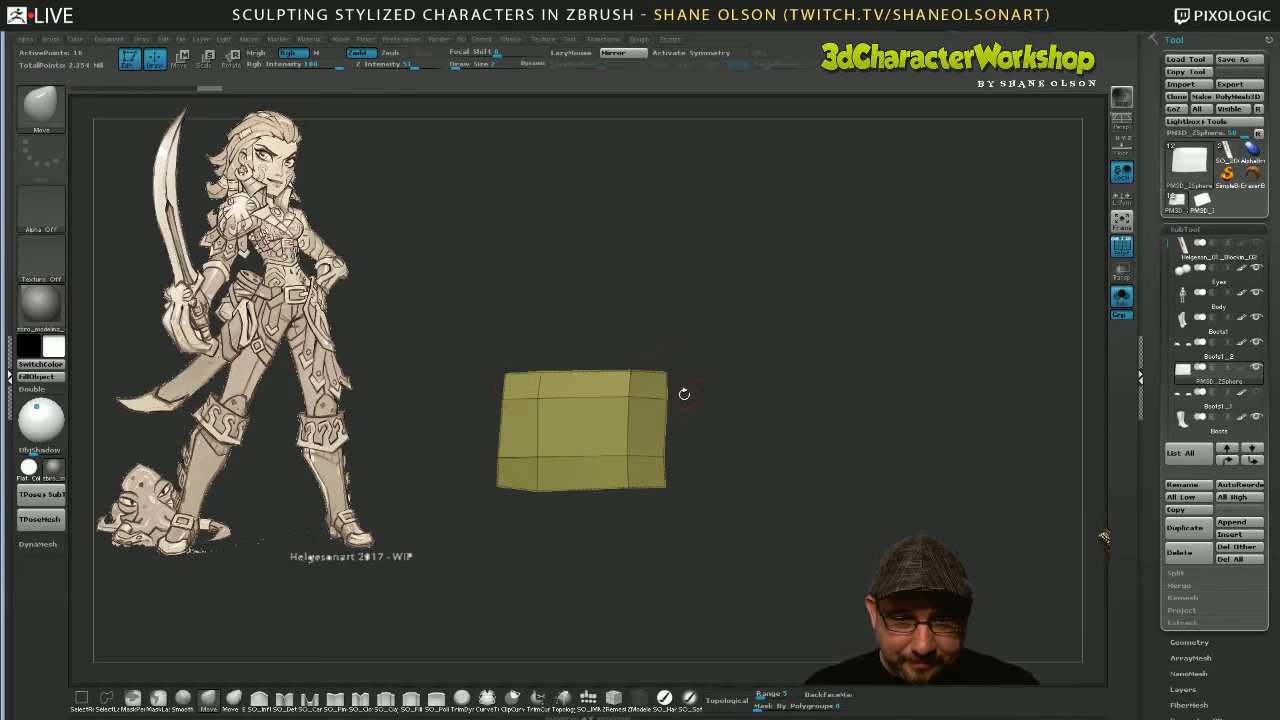
pyautogui.moveTo(540, 400); pyautogui.dragTo(563, 408)
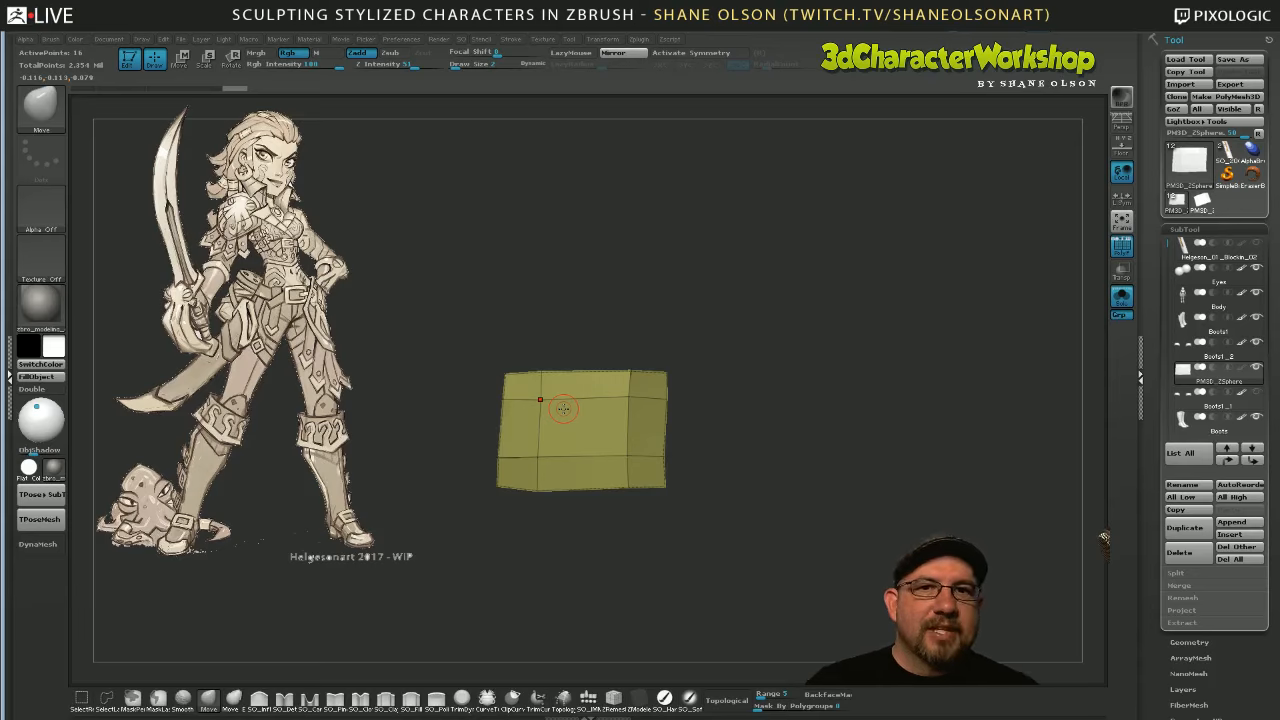
pyautogui.moveTo(738, 356); pyautogui.dragTo(734, 302)
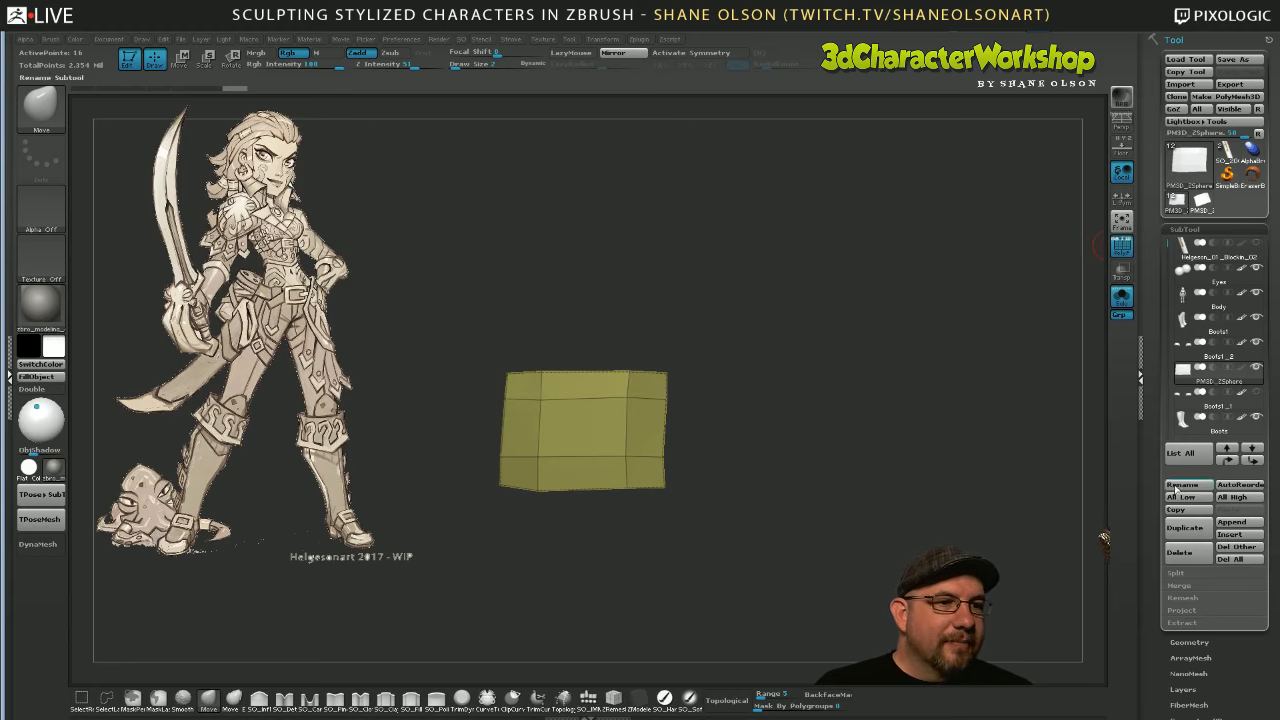
pyautogui.moveTo(1186, 375)
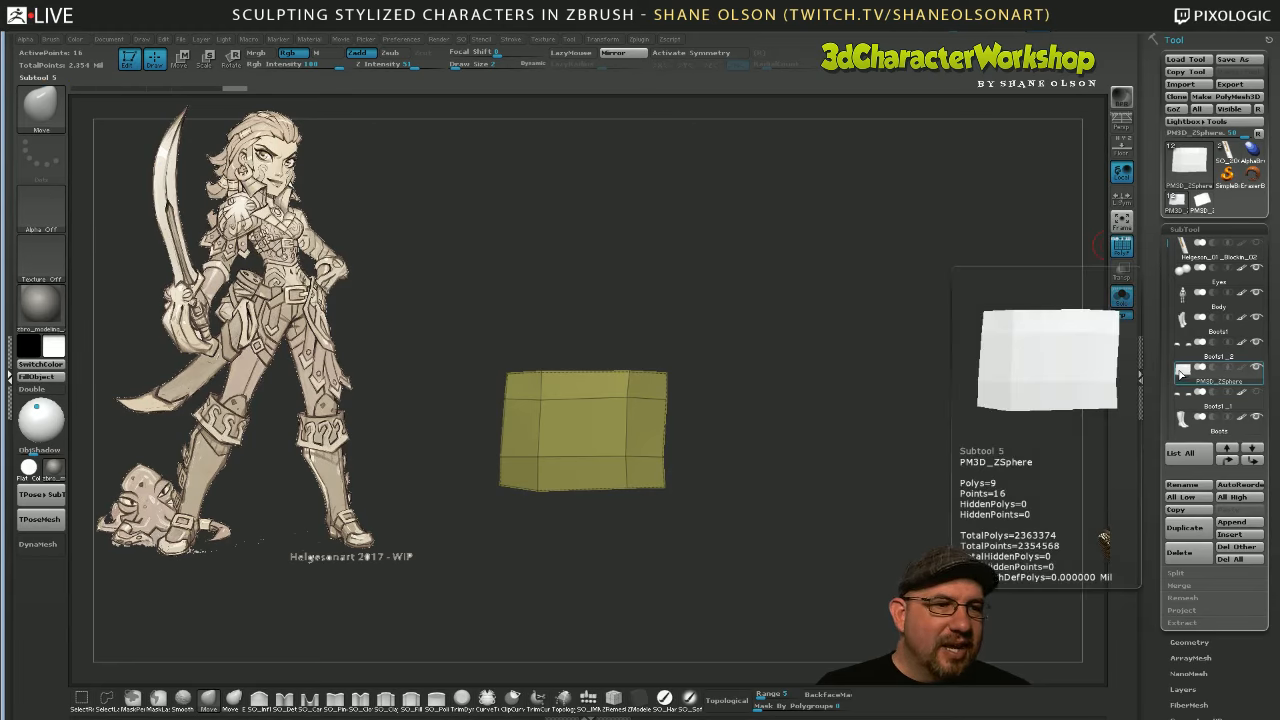
pyautogui.scroll(-10, 1155, 390)
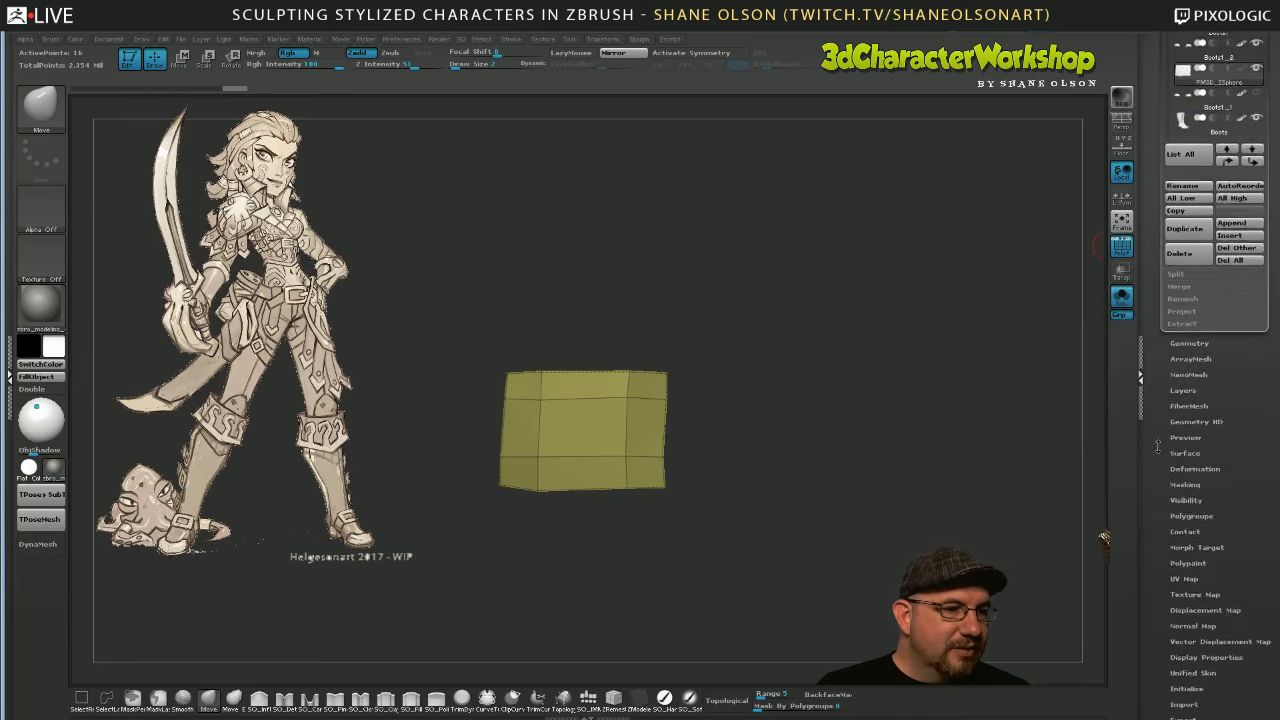
pyautogui.scroll(3, 1155, 390)
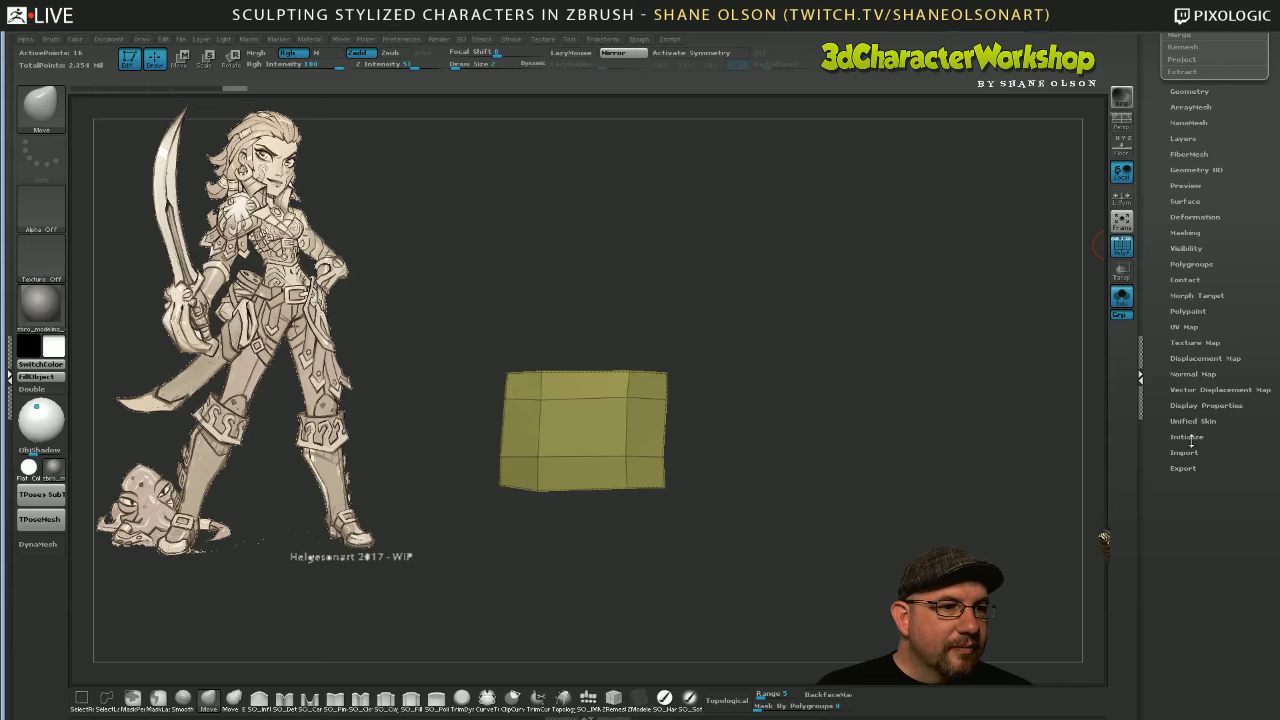
pyautogui.scroll(14, 1215, 400)
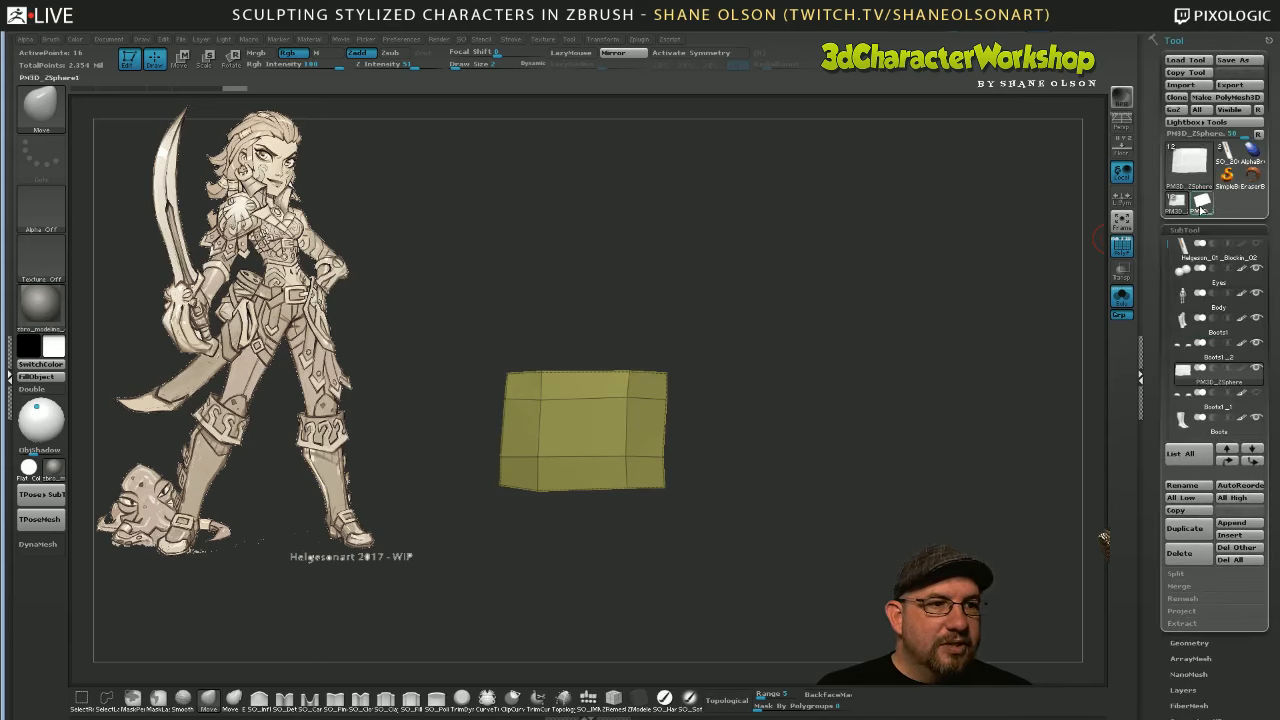
pyautogui.moveTo(1203, 209)
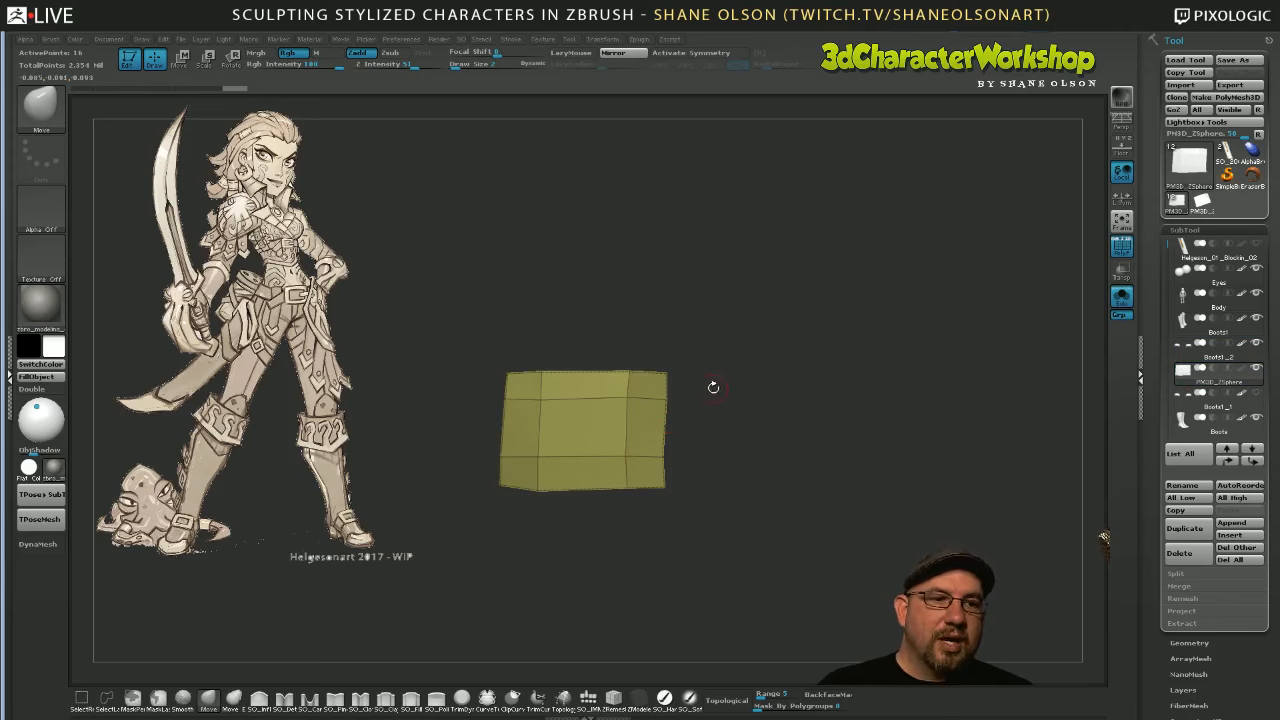
# Show the surrounding subtools to check the patch against the boot strap, and isolate the patch again
pyautogui.click(1121, 297)
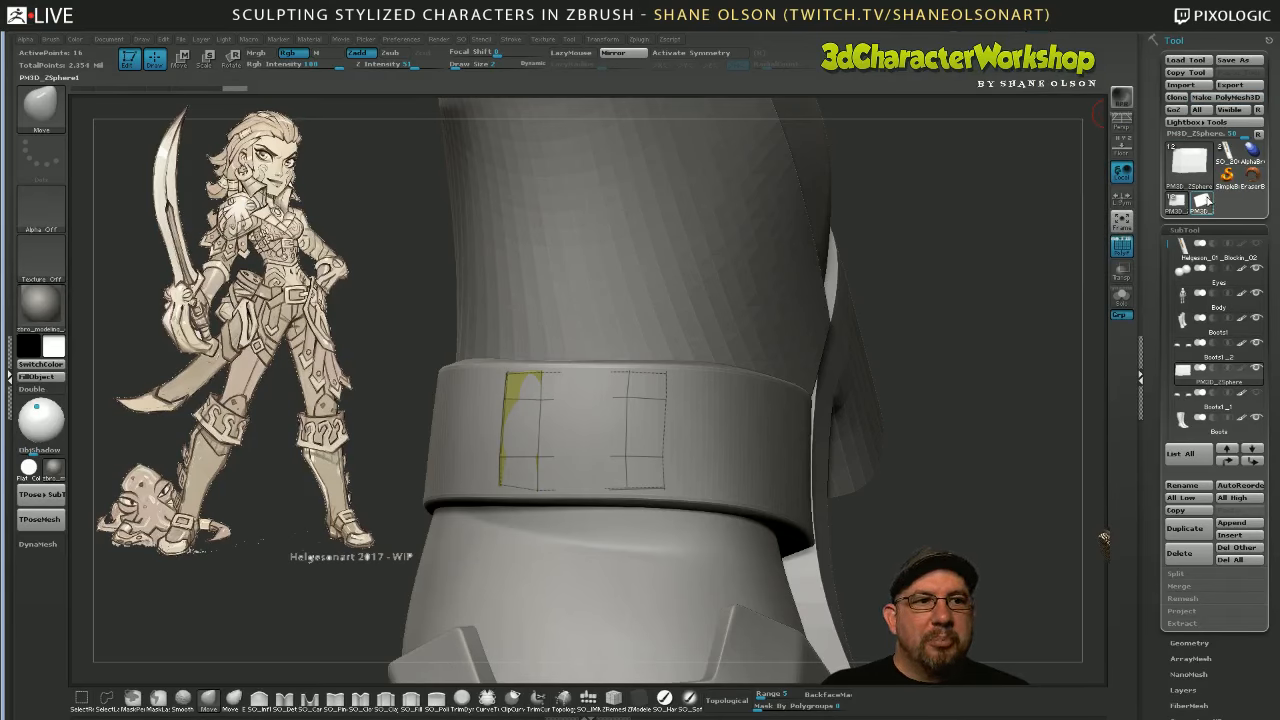
pyautogui.click(1178, 202)
pyautogui.moveTo(1183, 362)
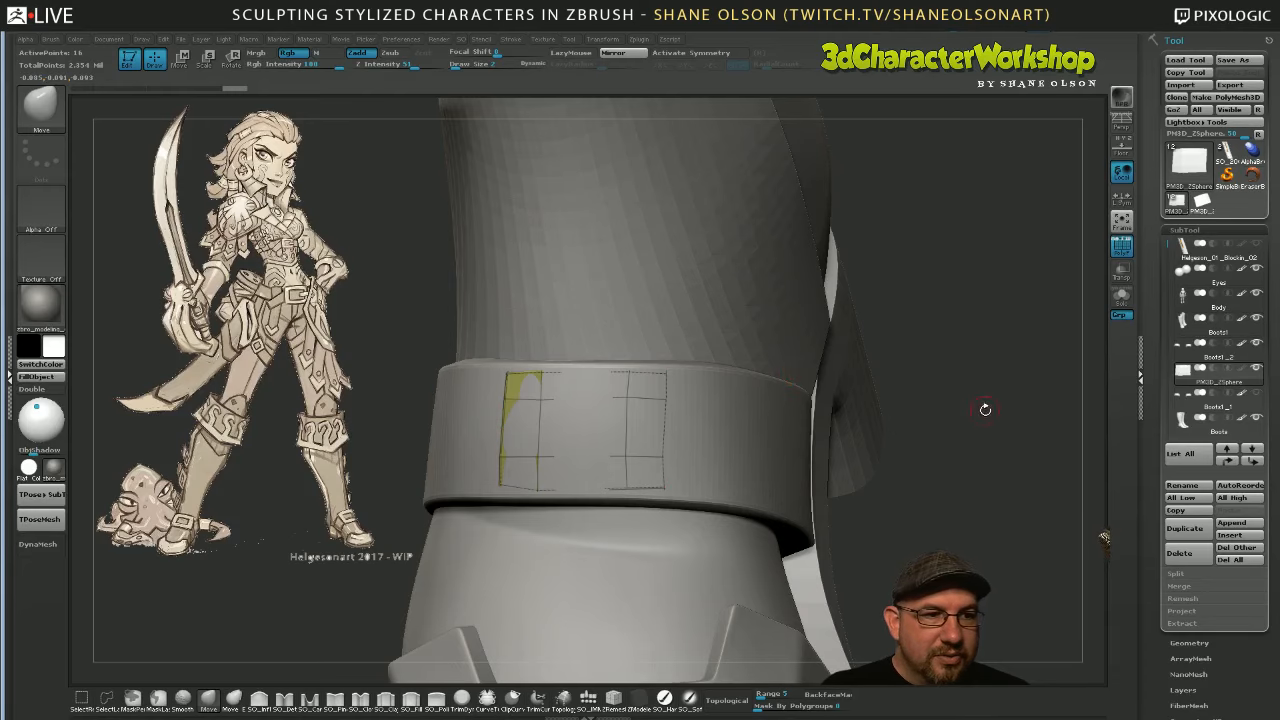
pyautogui.click(1121, 296)
# Delete the patch's central polygon using ZModeler's Delete action with the A Single Poly target
pyautogui.click(620, 697)
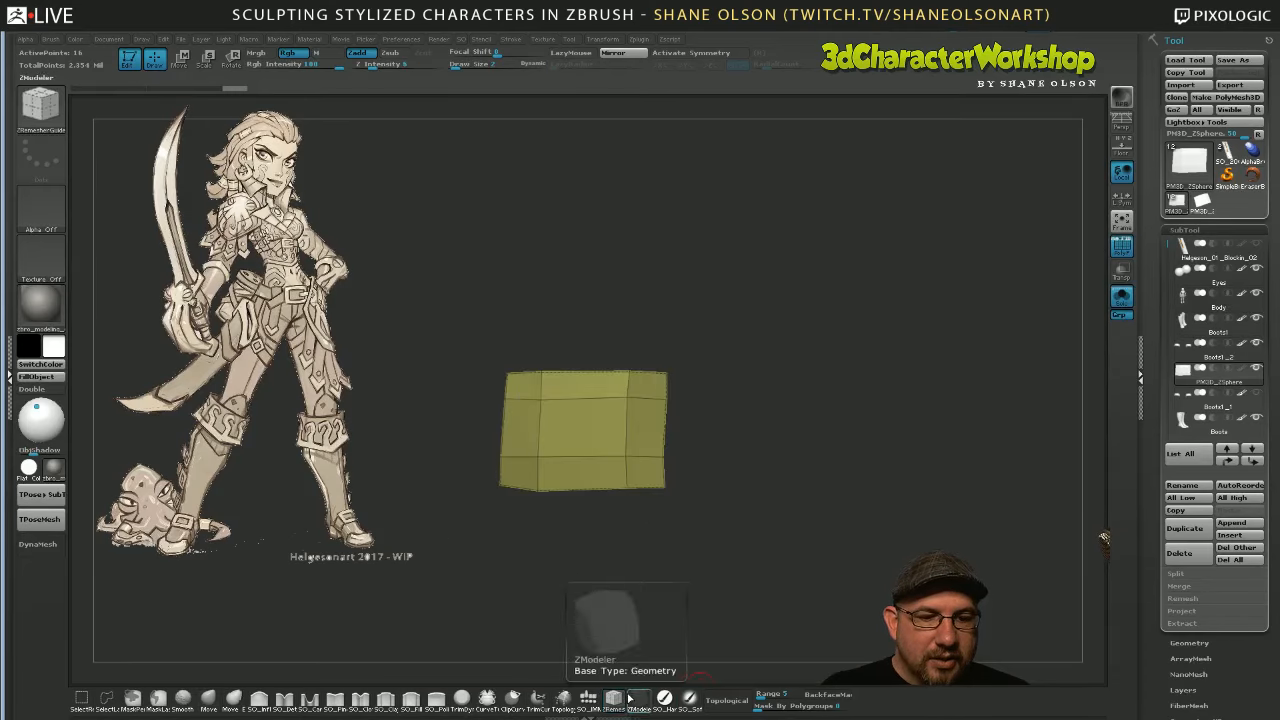
pyautogui.press('space')
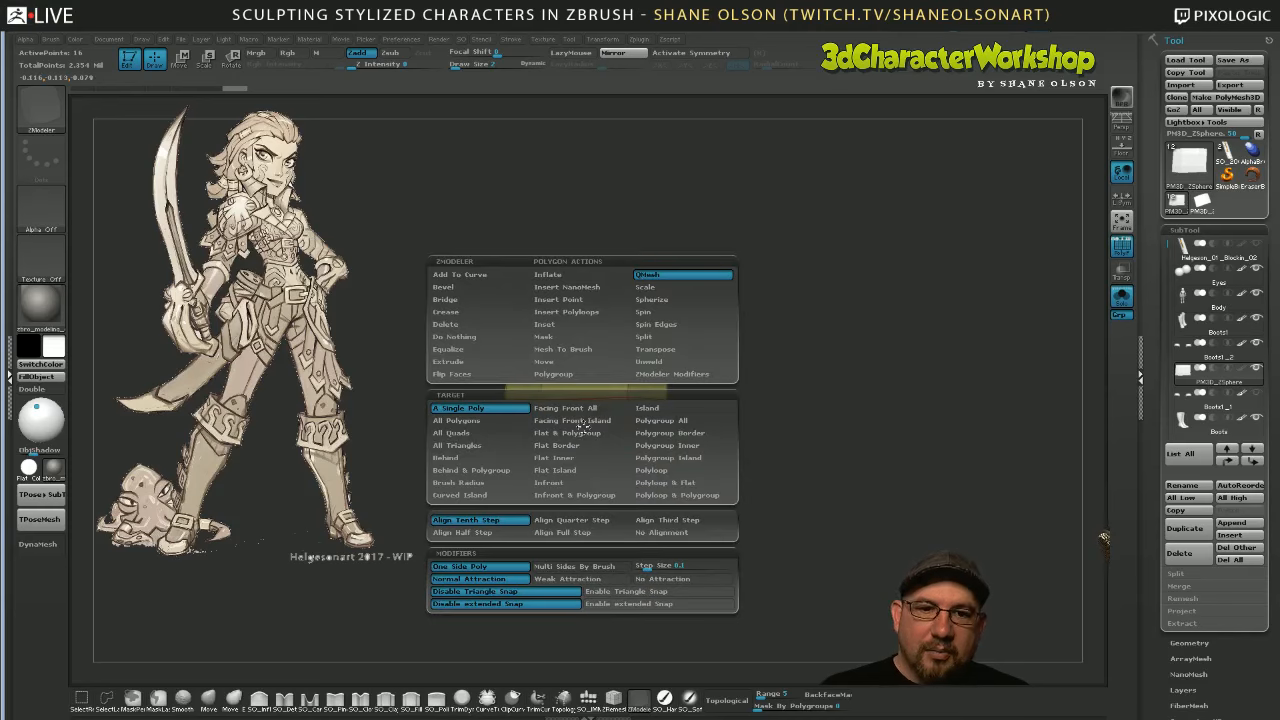
pyautogui.click(457, 325)
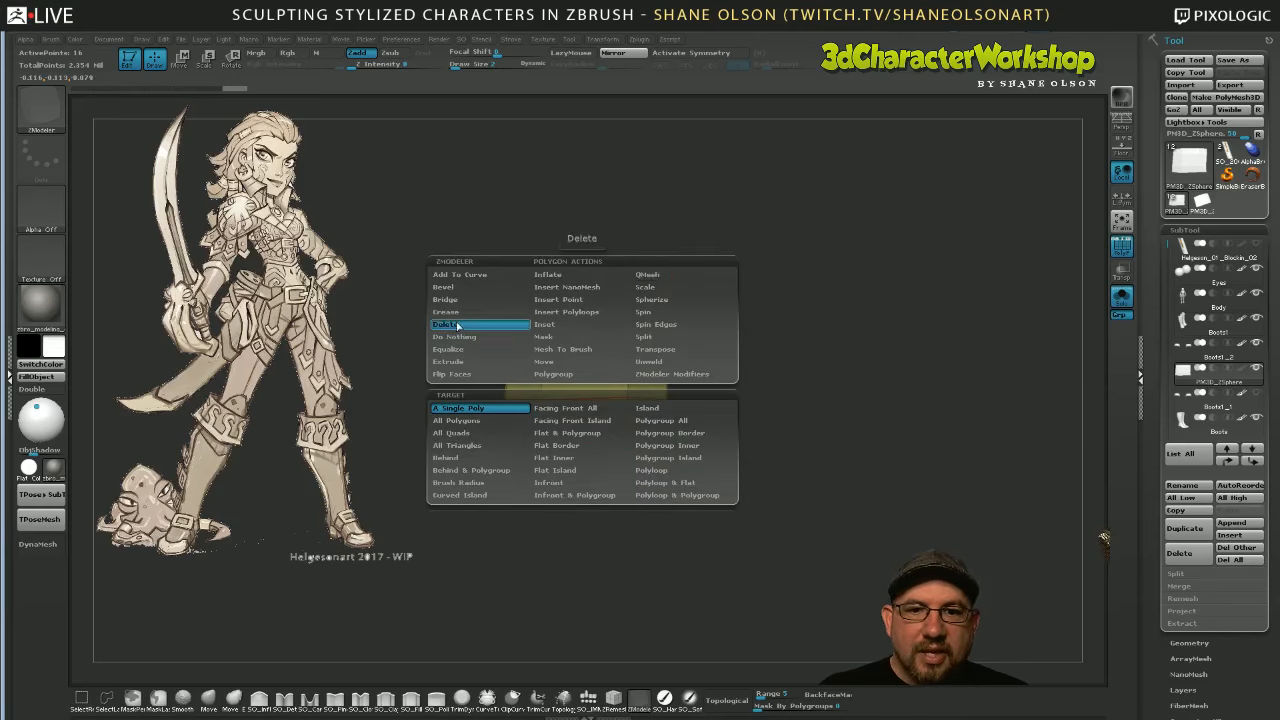
pyautogui.click(458, 408)
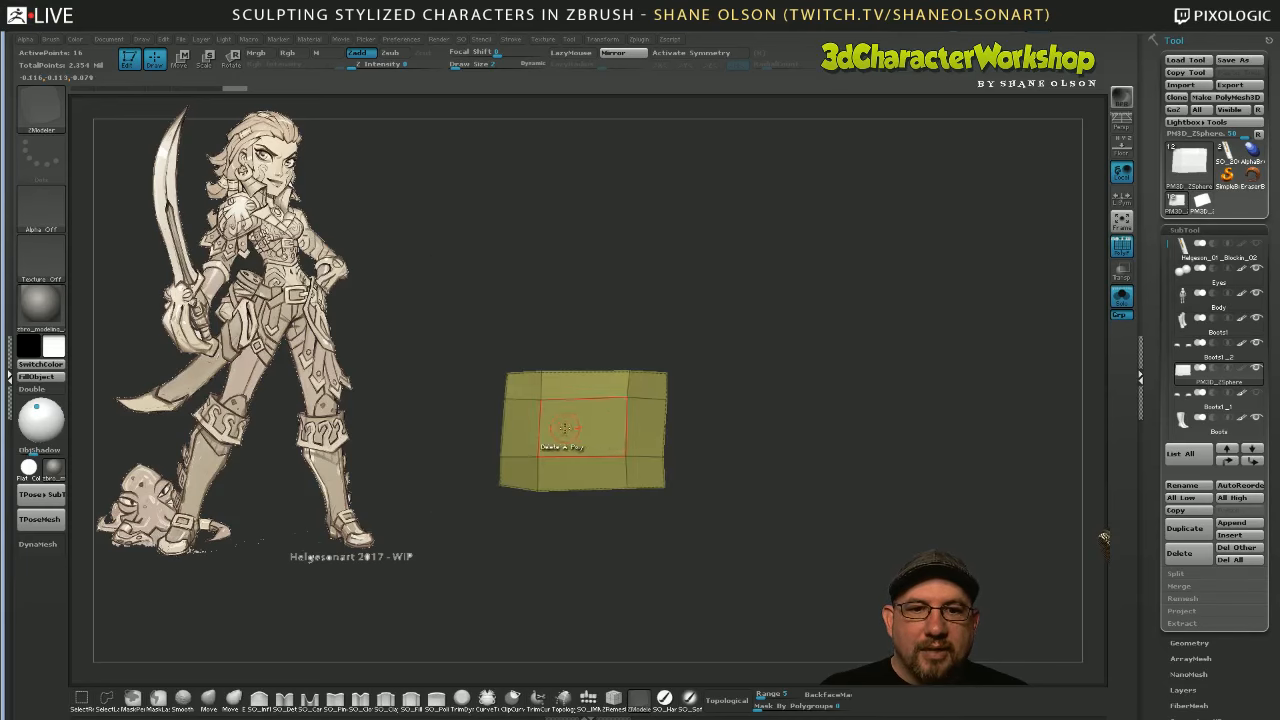
pyautogui.click(575, 425)
pyautogui.moveTo(834, 416)
pyautogui.mouseDown()
pyautogui.moveTo(809, 423)
pyautogui.moveTo(818, 416)
pyautogui.mouseUp()
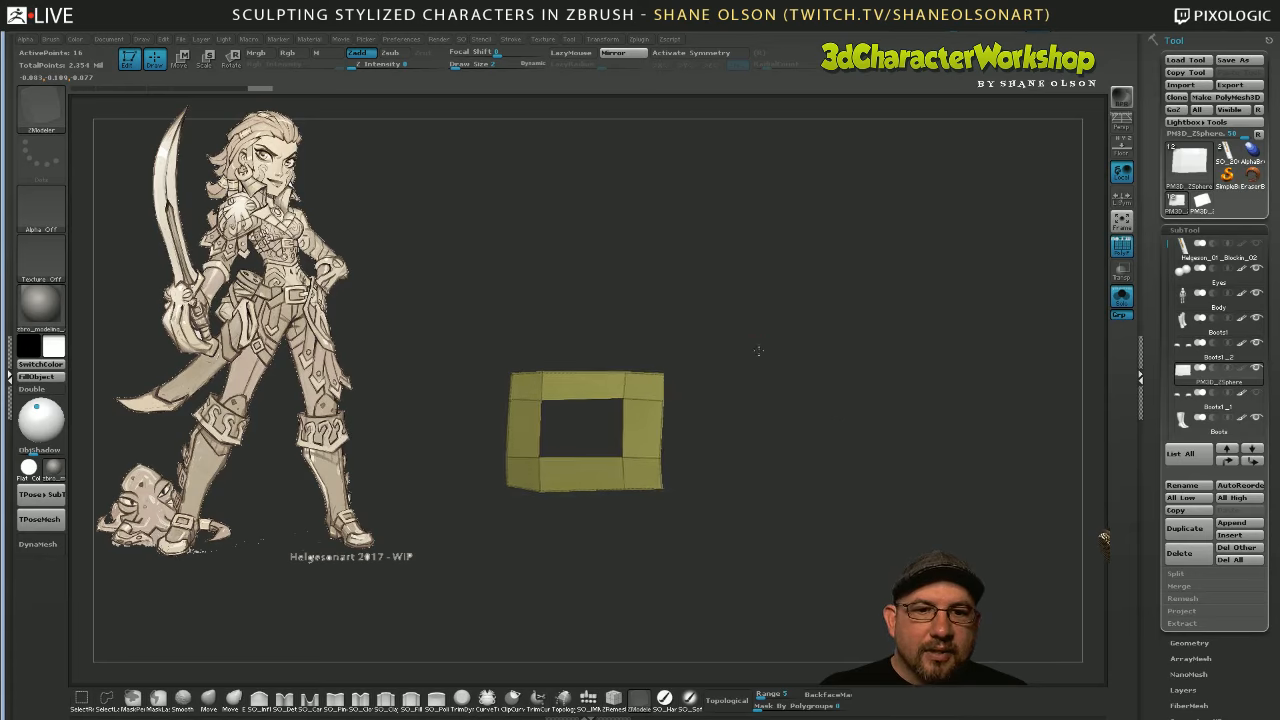
# Insert an edge across the middle of each of the frame's four sides with ZModeler
pyautogui.keyDown('alt'); pyautogui.moveTo(757, 351); pyautogui.dragTo(755, 382); pyautogui.keyUp('alt')
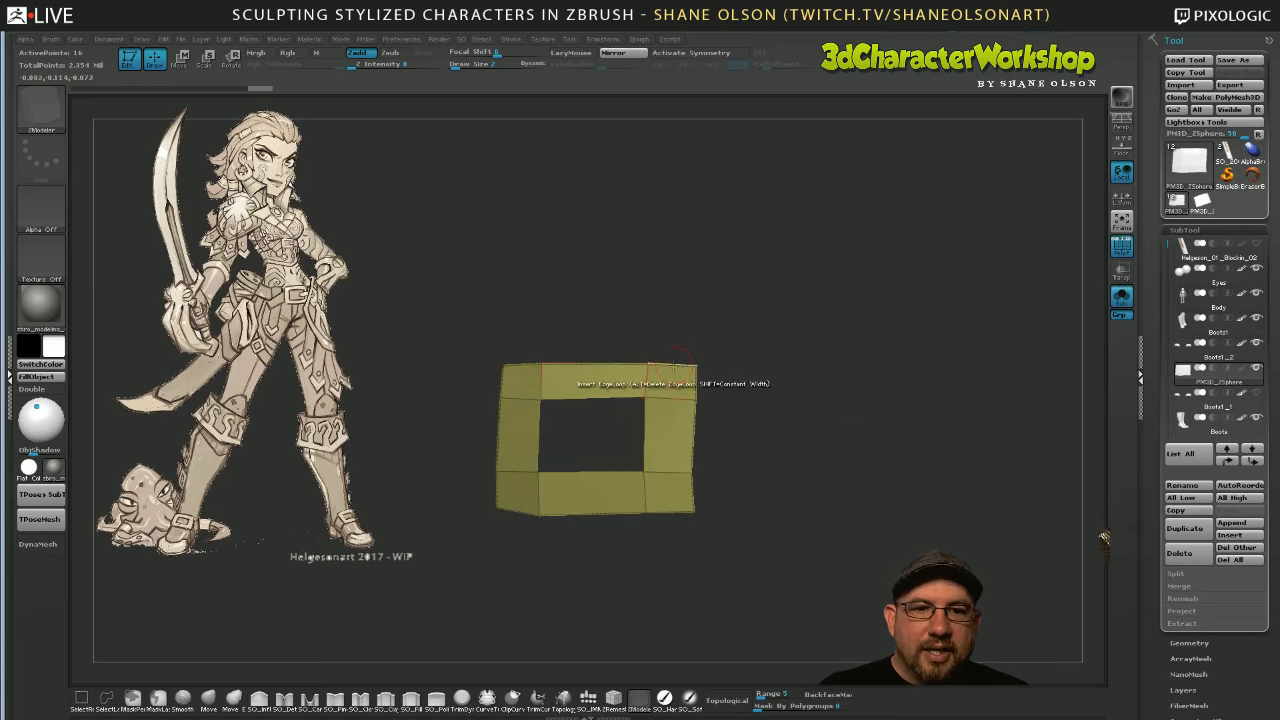
pyautogui.click(590, 510)
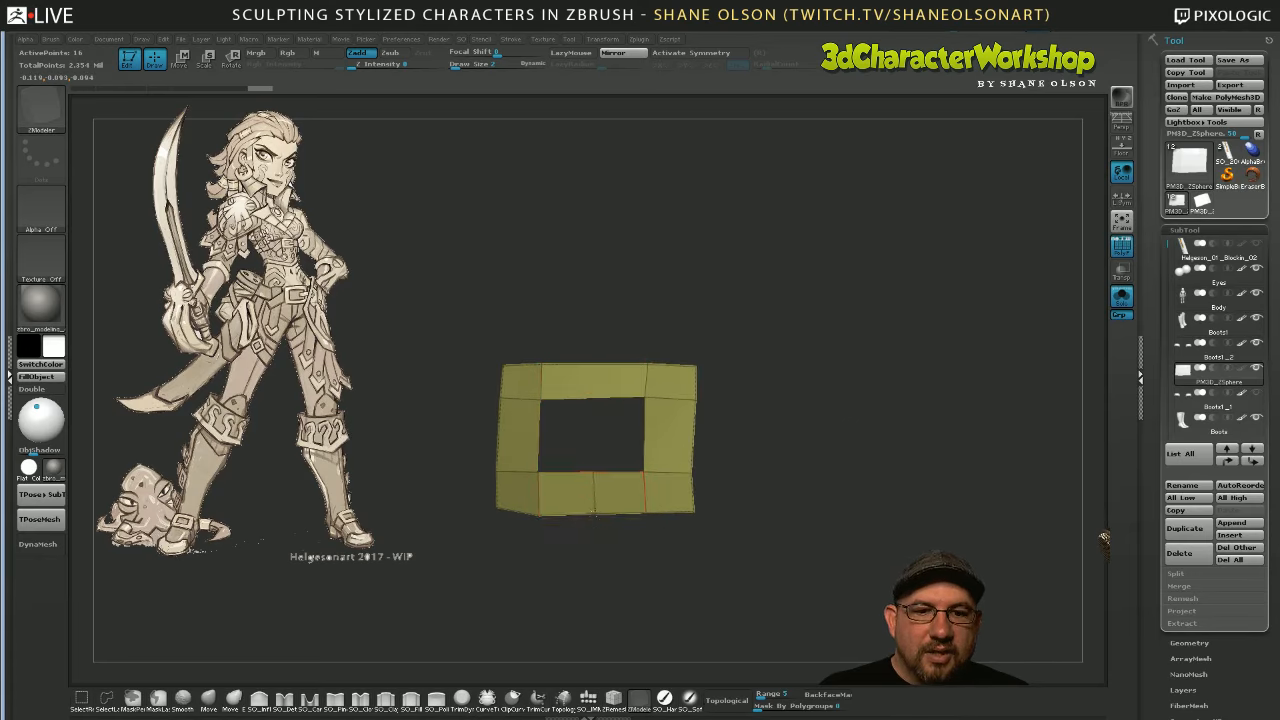
pyautogui.click(585, 400)
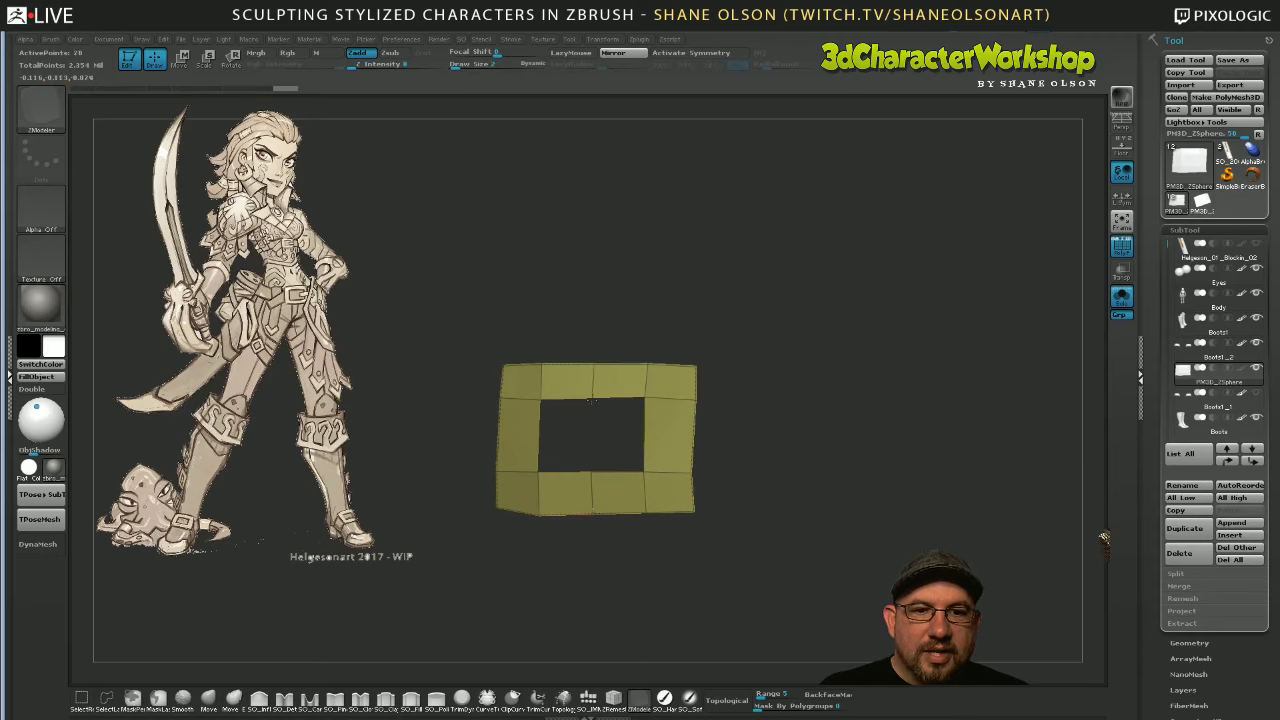
pyautogui.click(636, 423)
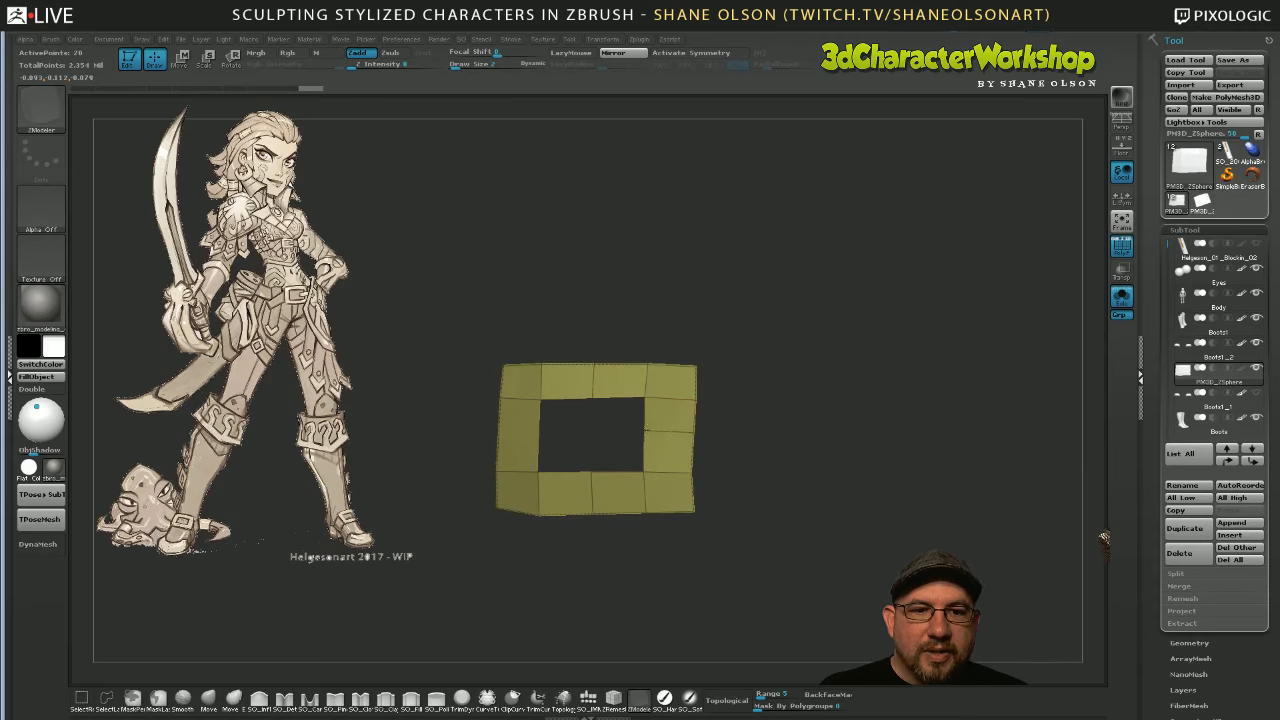
pyautogui.click(539, 432)
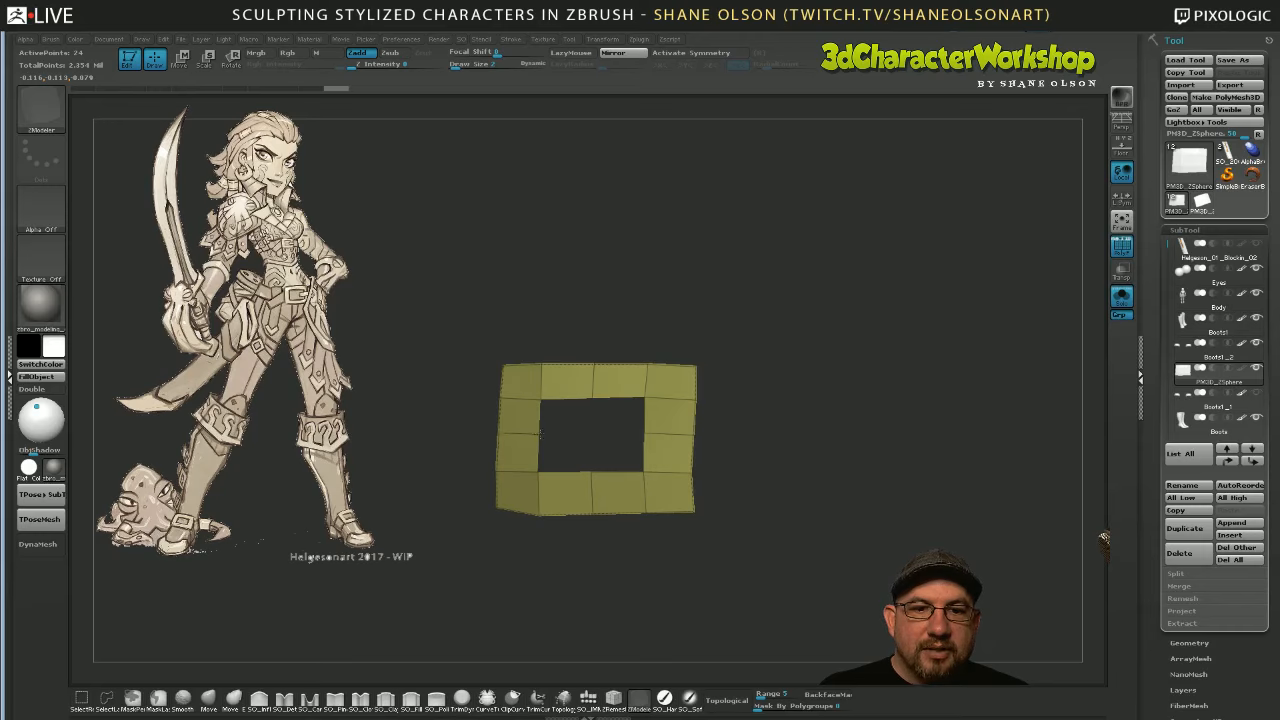
# Resize the Move brush and shift the frame's side and corner vertices to even out its curved buckle shape
pyautogui.moveTo(816, 295)
pyautogui.mouseDown()
pyautogui.moveTo(836, 301)
pyautogui.moveTo(790, 299)
pyautogui.moveTo(780, 443)
pyautogui.moveTo(706, 437)
pyautogui.mouseUp()
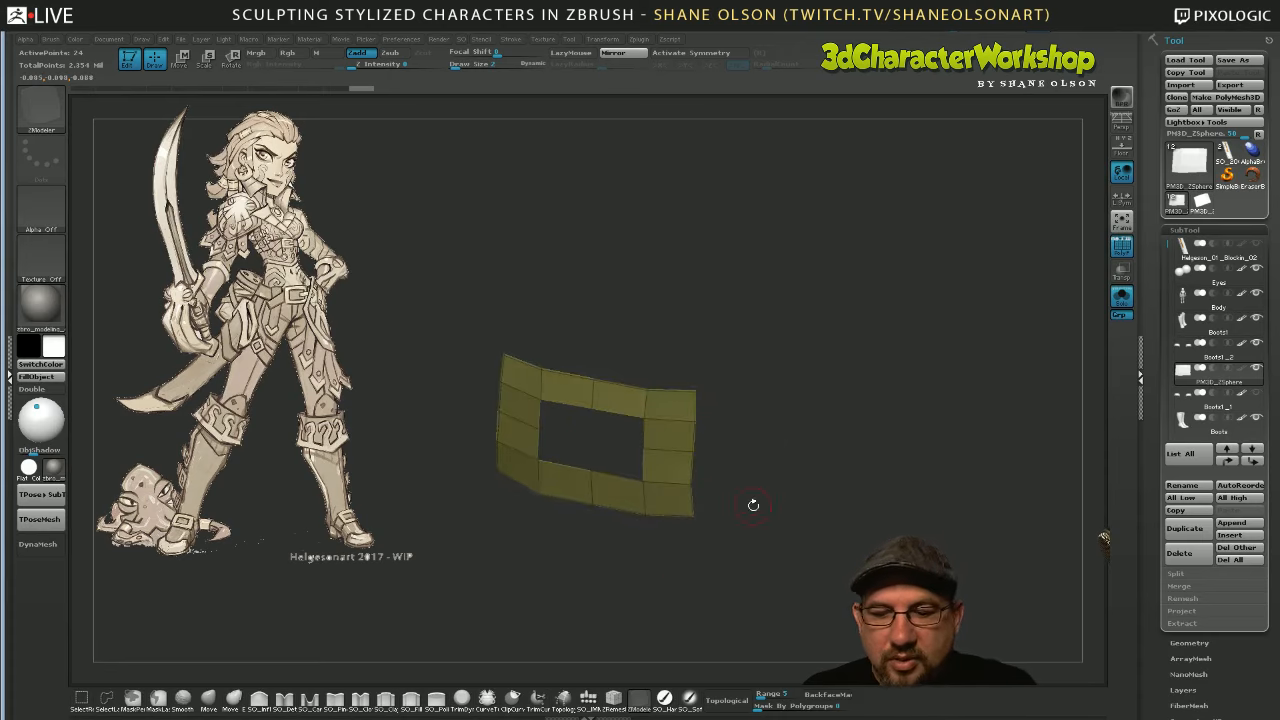
pyautogui.click(215, 705)
pyautogui.moveTo(780, 527)
pyautogui.mouseDown()
pyautogui.moveTo(777, 538)
pyautogui.moveTo(797, 483)
pyautogui.mouseUp()
pyautogui.press('s')
pyautogui.press('s')
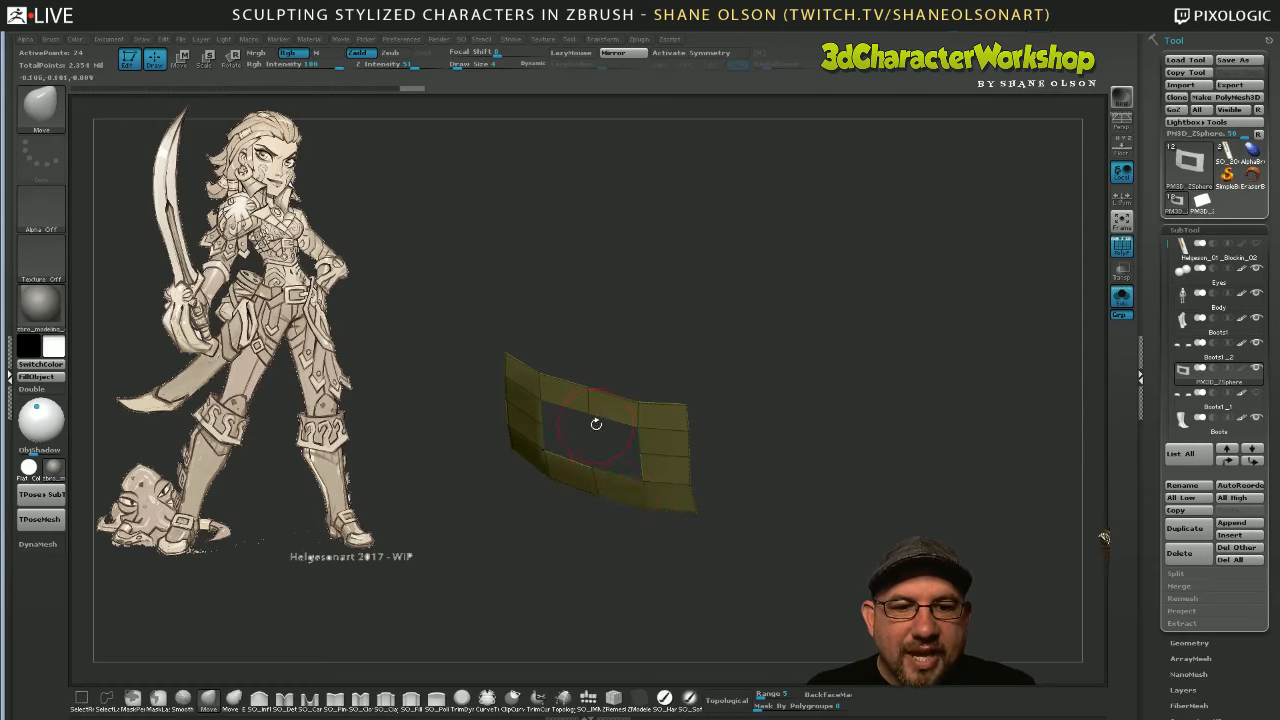
pyautogui.moveTo(710, 410); pyautogui.dragTo(578, 402)
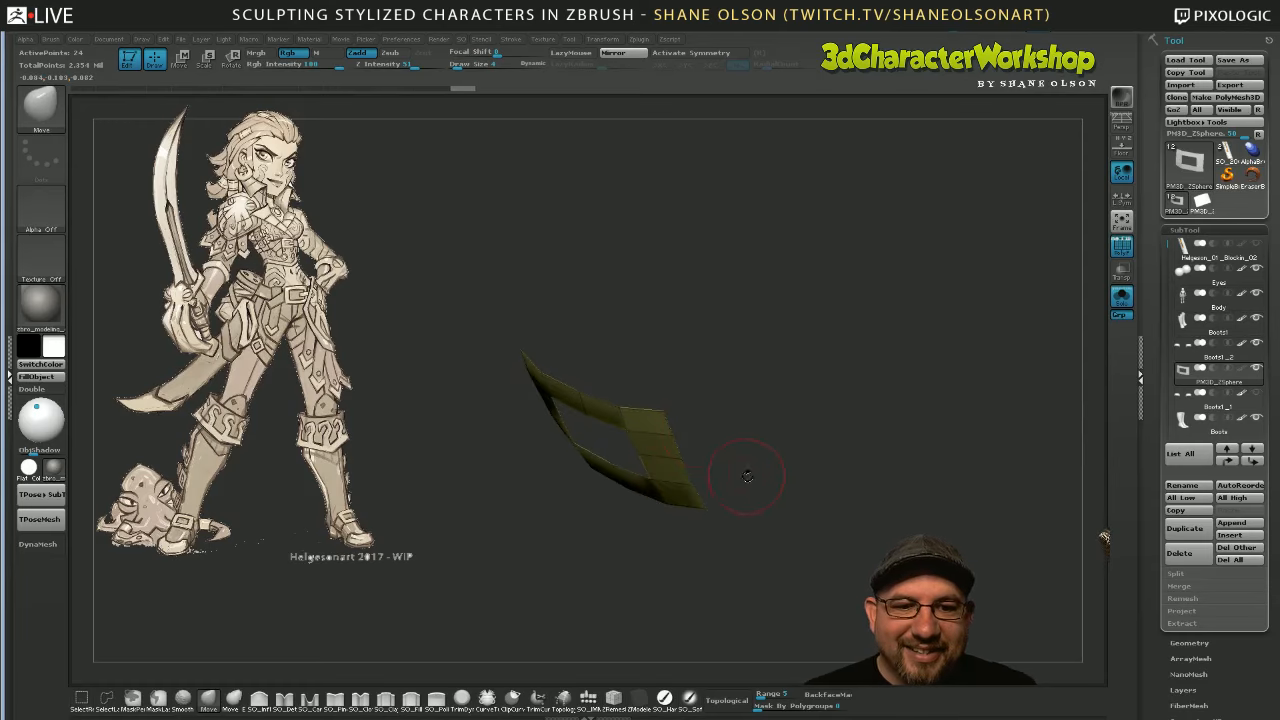
pyautogui.moveTo(747, 476)
pyautogui.mouseDown()
pyautogui.moveTo(777, 449)
pyautogui.moveTo(761, 459)
pyautogui.mouseUp()
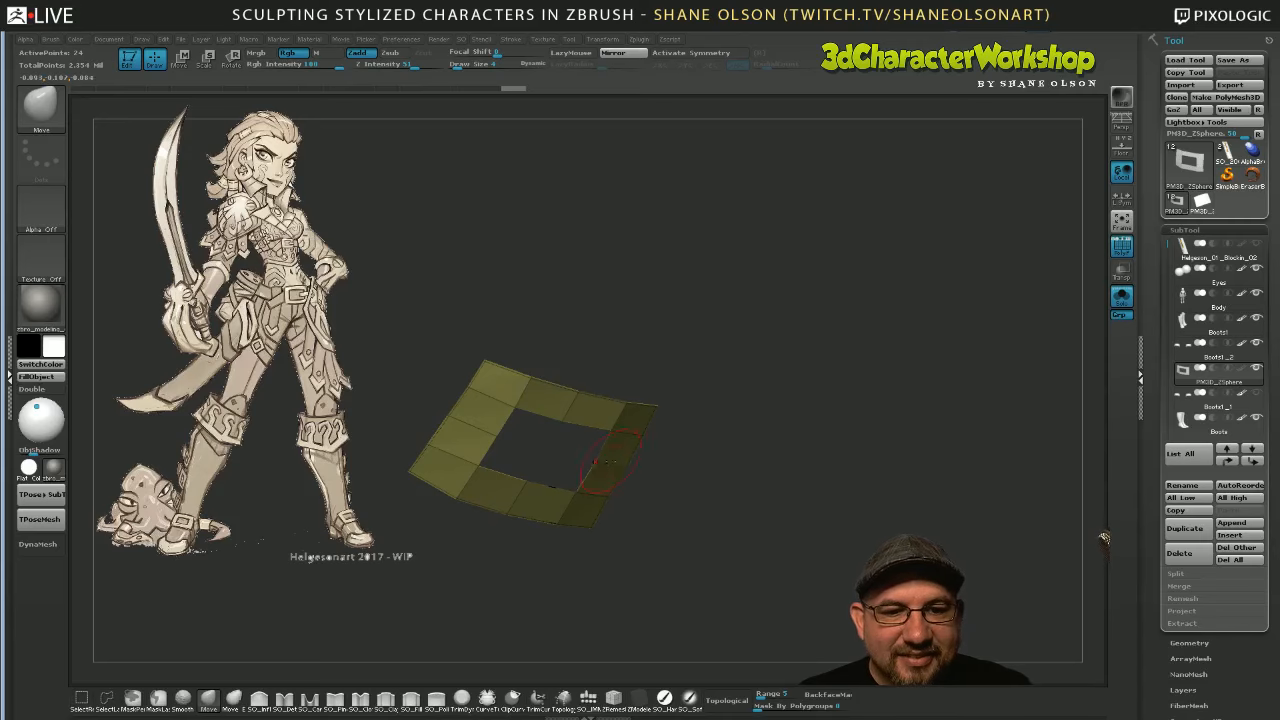
pyautogui.moveTo(718, 503); pyautogui.dragTo(562, 441)
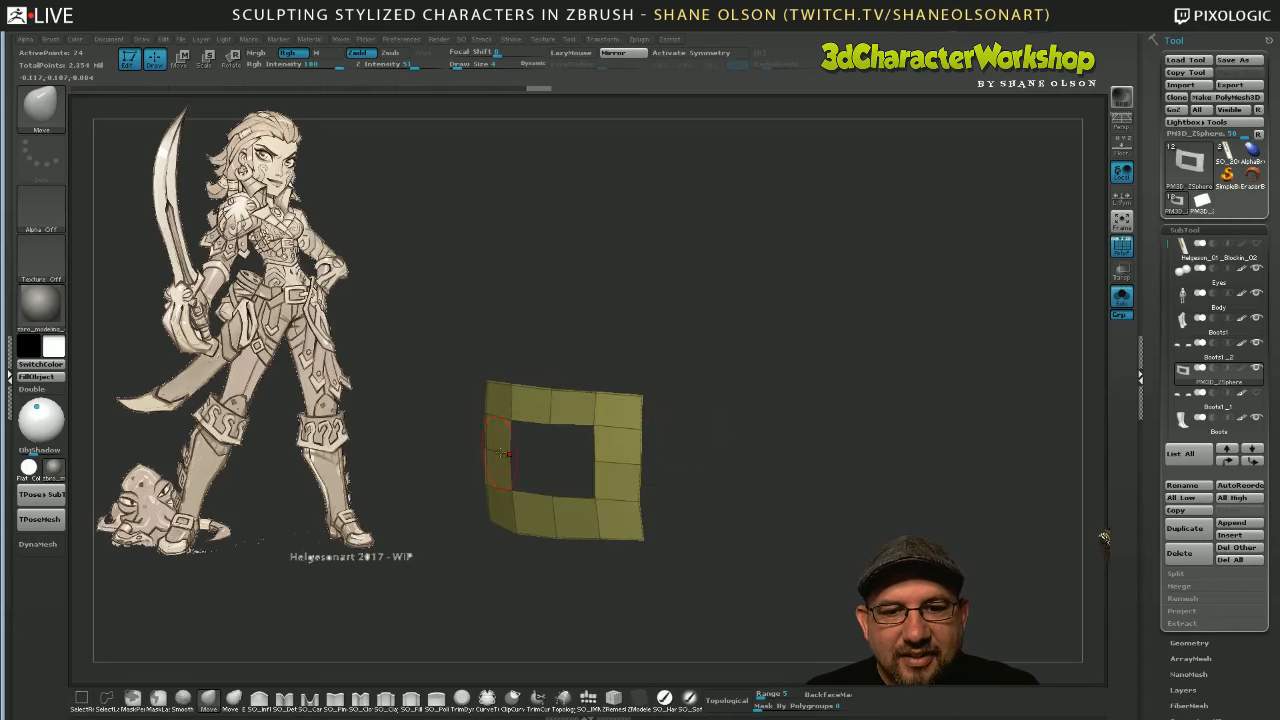
pyautogui.moveTo(751, 557); pyautogui.dragTo(766, 534)
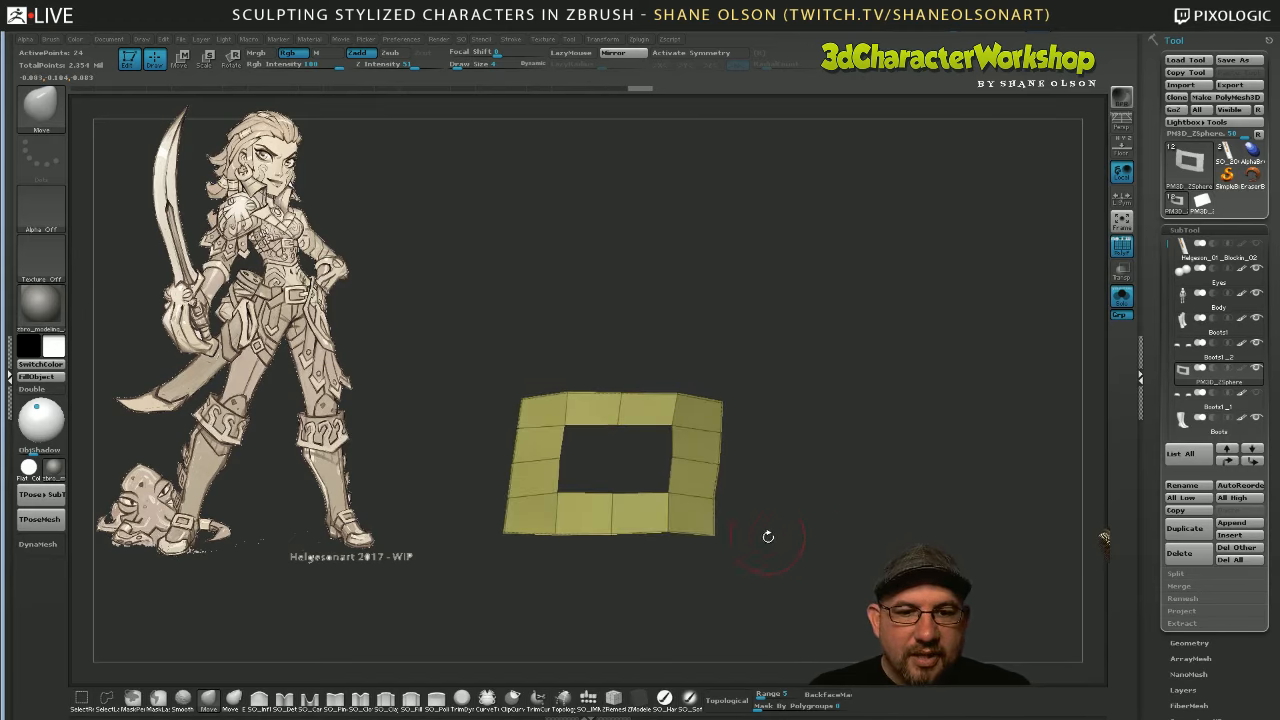
pyautogui.moveTo(510, 530); pyautogui.dragTo(504, 535)
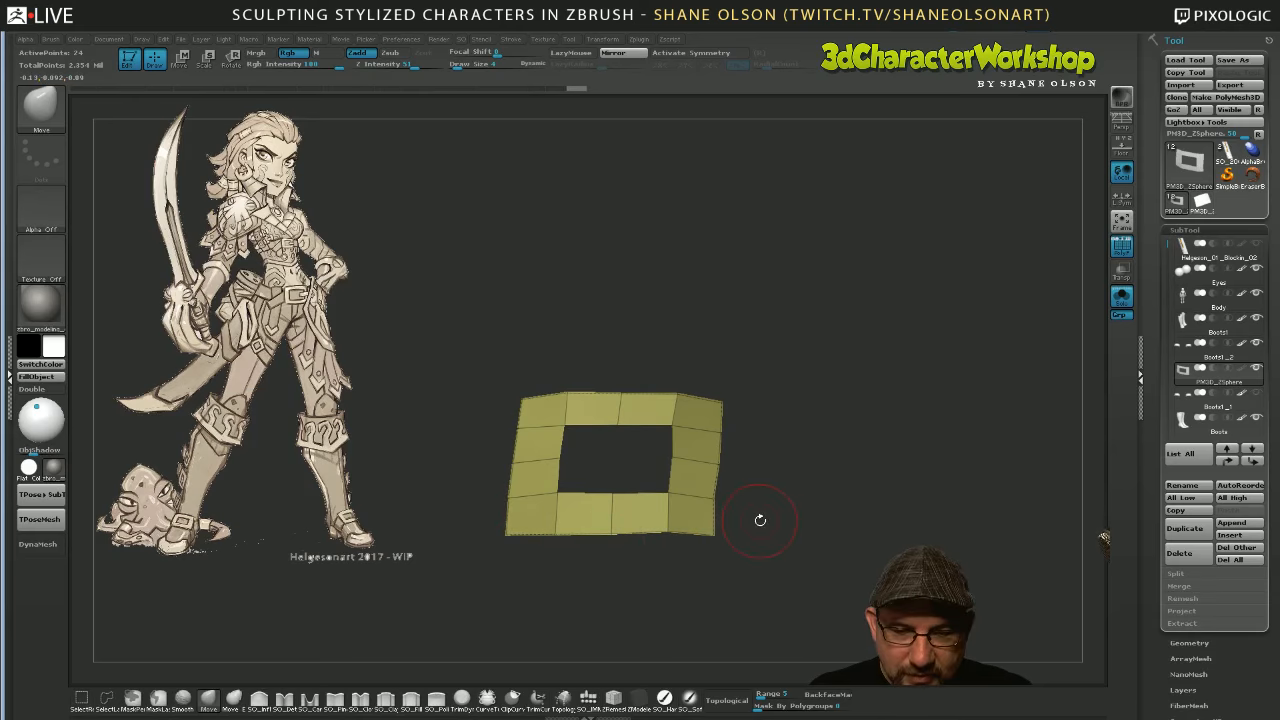
# Extrude the flat buckle frame into a solid using ZModeler's polygon Extrude action with the Polygroup All target
pyautogui.press('b')
pyautogui.press('z')
pyautogui.press('m')
pyautogui.press('space')
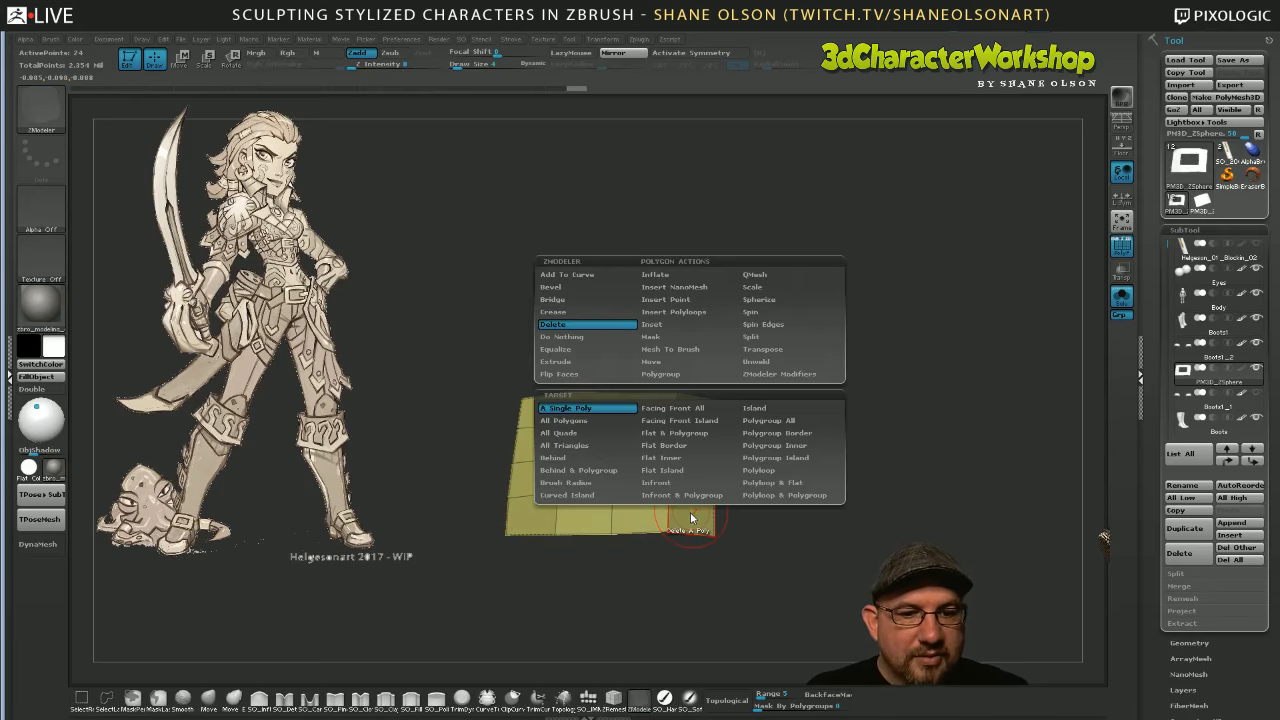
pyautogui.click(586, 366)
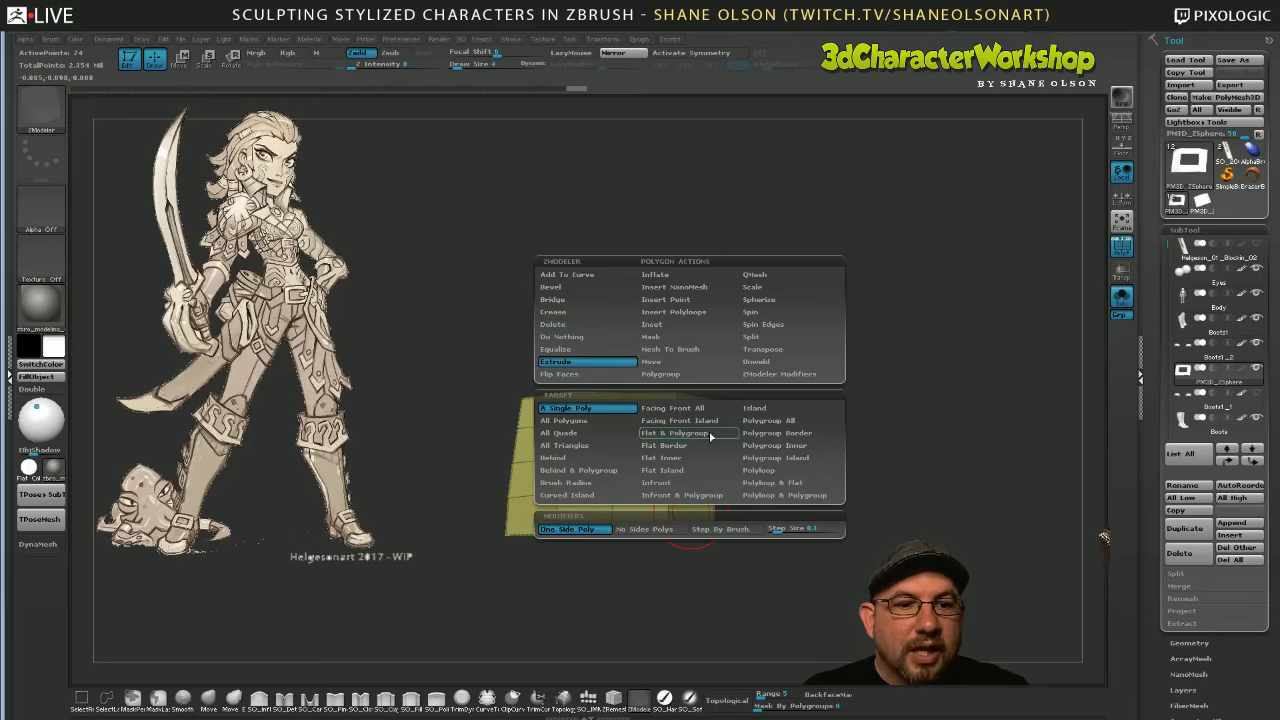
pyautogui.click(785, 421)
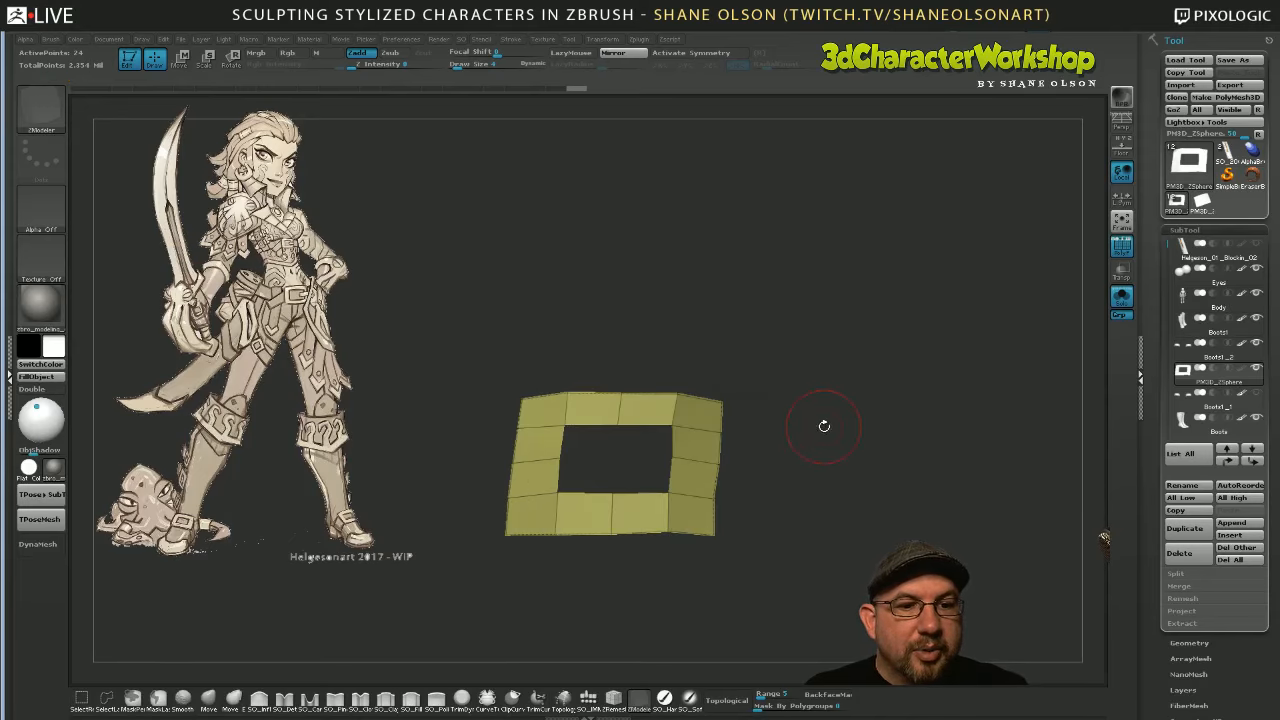
pyautogui.moveTo(686, 418); pyautogui.dragTo(822, 445)
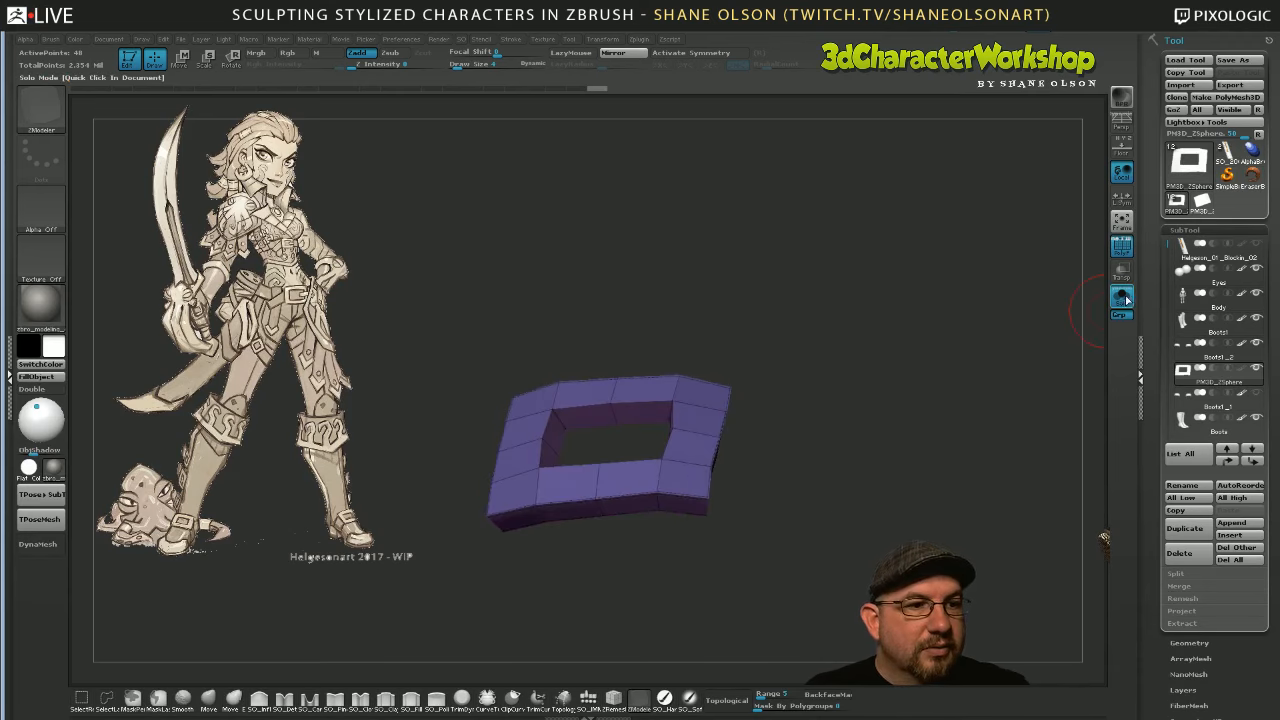
# Show the surrounding subtools and use the Move brush to straighten the vertices around the buckle's inner opening
pyautogui.click(1121, 296)
pyautogui.moveTo(965, 408); pyautogui.dragTo(951, 432)
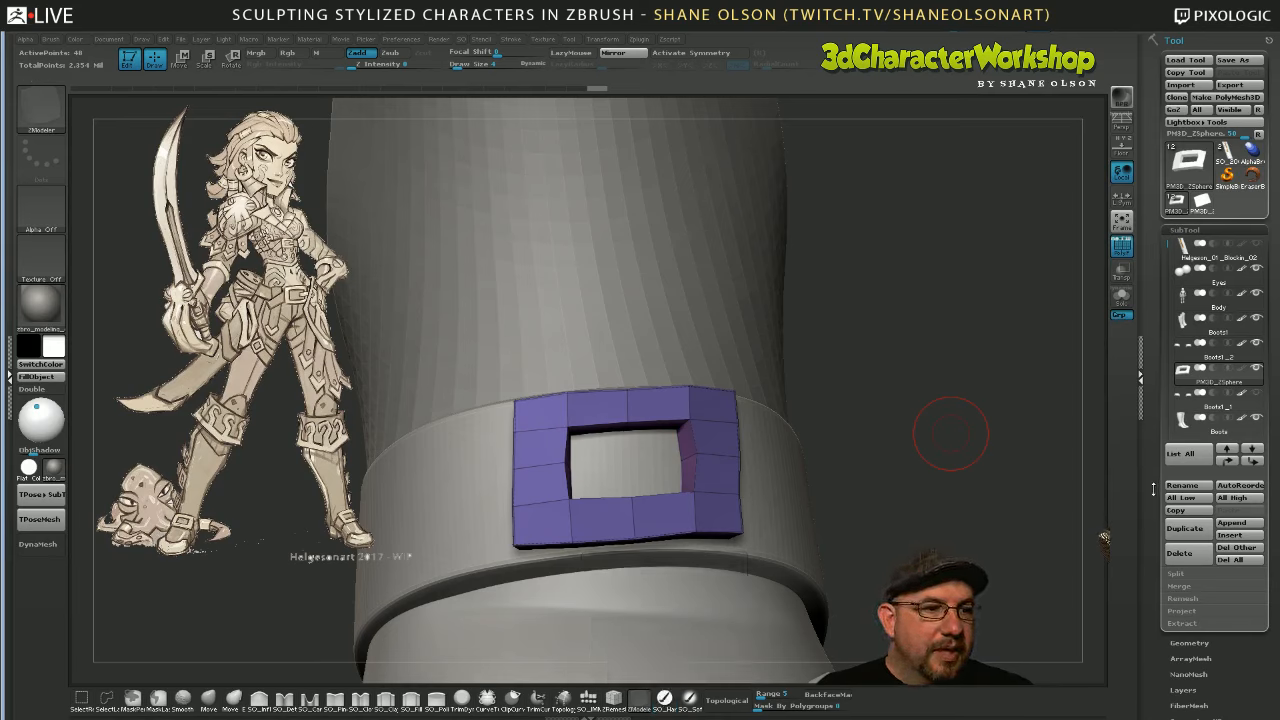
pyautogui.scroll(-4, 1193, 447)
pyautogui.scroll(-1, 1196, 430)
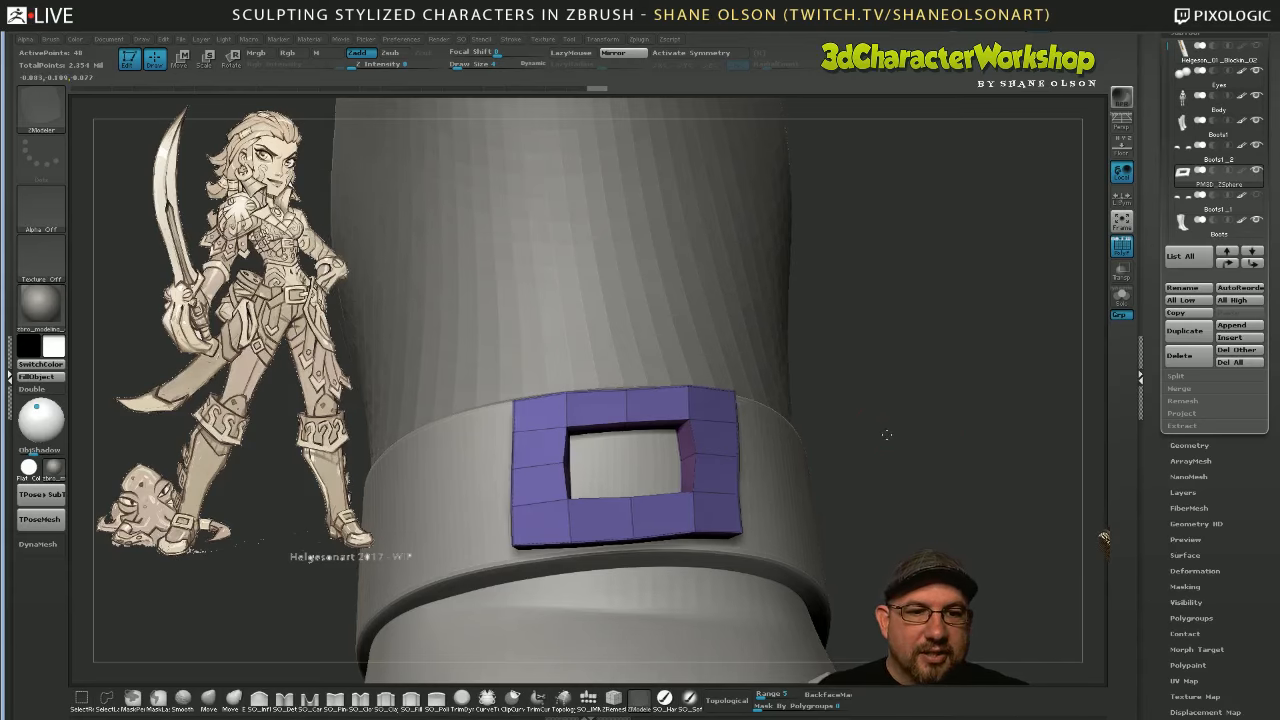
pyautogui.moveTo(885, 436)
pyautogui.mouseDown()
pyautogui.moveTo(912, 440)
pyautogui.moveTo(870, 446)
pyautogui.mouseUp()
pyautogui.click(208, 697)
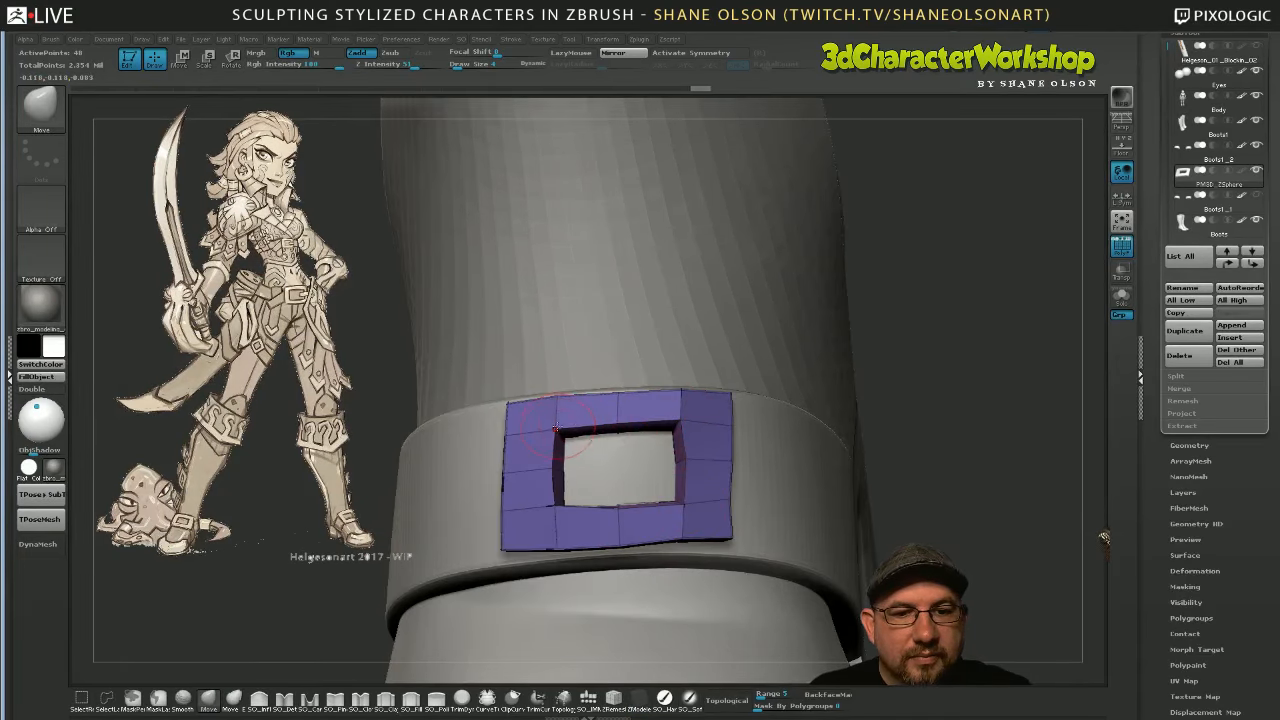
pyautogui.moveTo(590, 462)
pyautogui.mouseDown(button='right')
pyautogui.moveTo(610, 458)
pyautogui.moveTo(565, 466)
pyautogui.mouseUp(button='right')
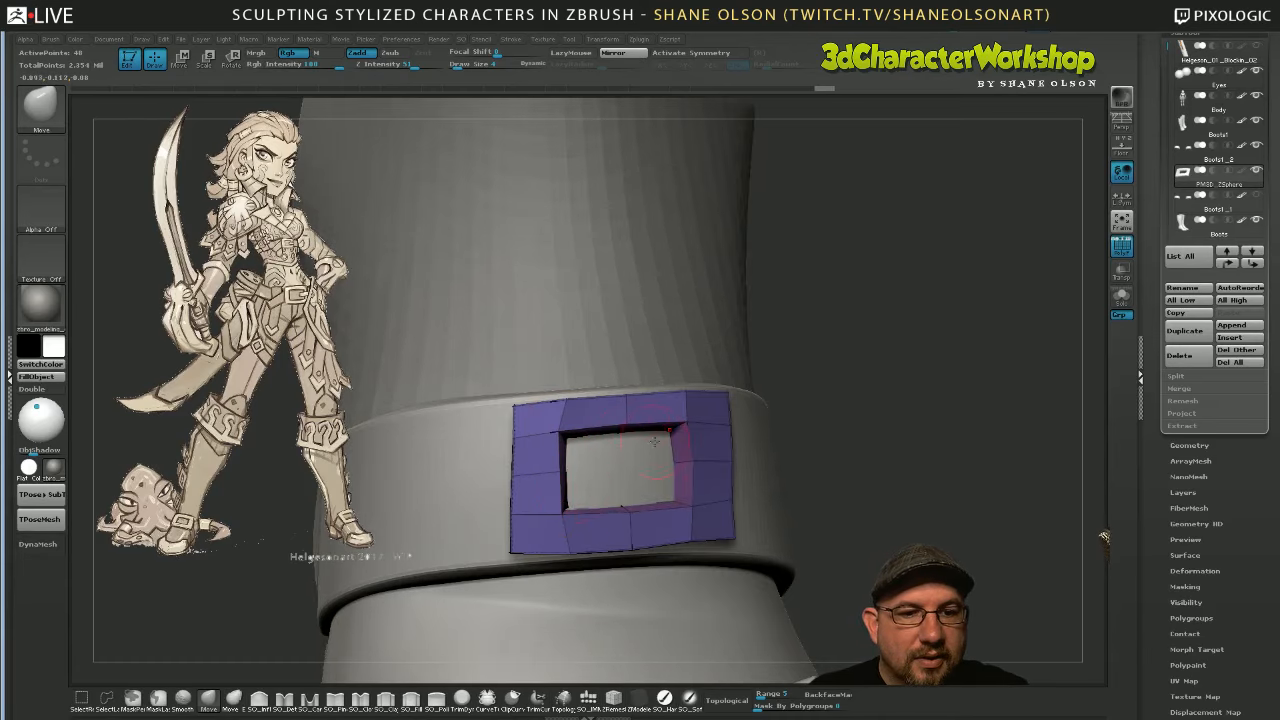
pyautogui.moveTo(645, 507); pyautogui.dragTo(700, 502, button='right')
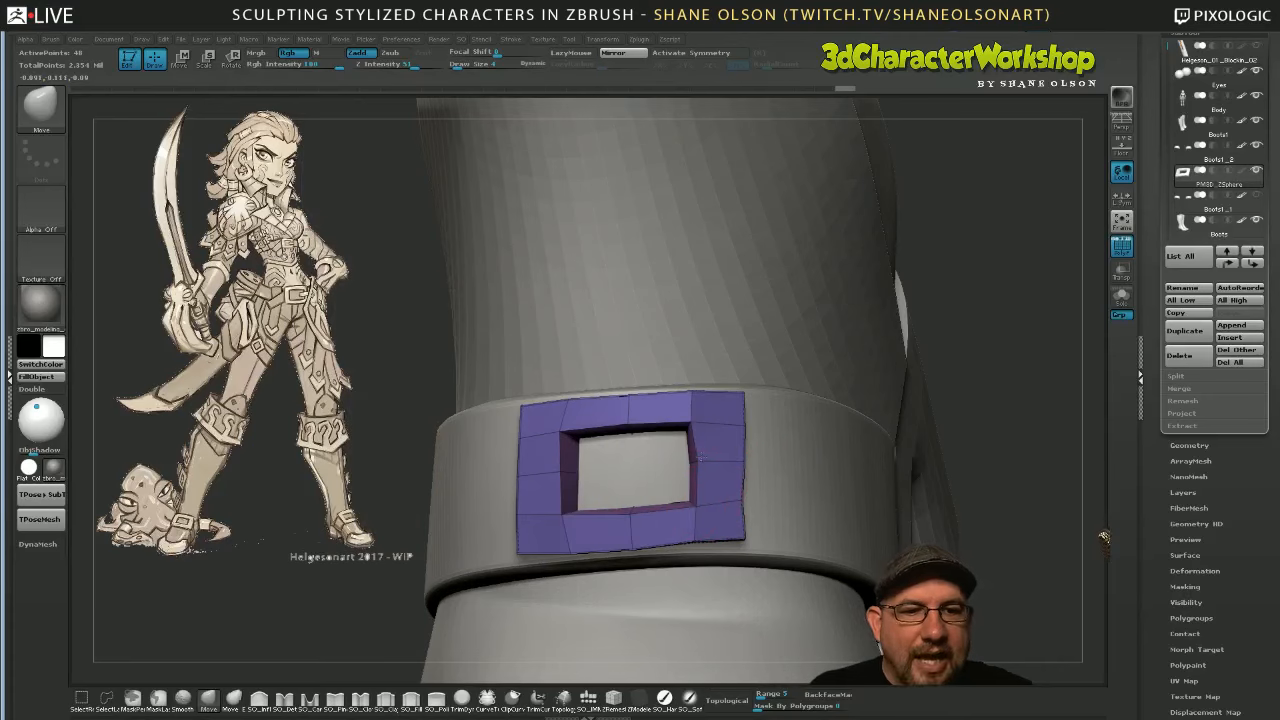
pyautogui.moveTo(702, 457); pyautogui.dragTo(568, 405, button='right')
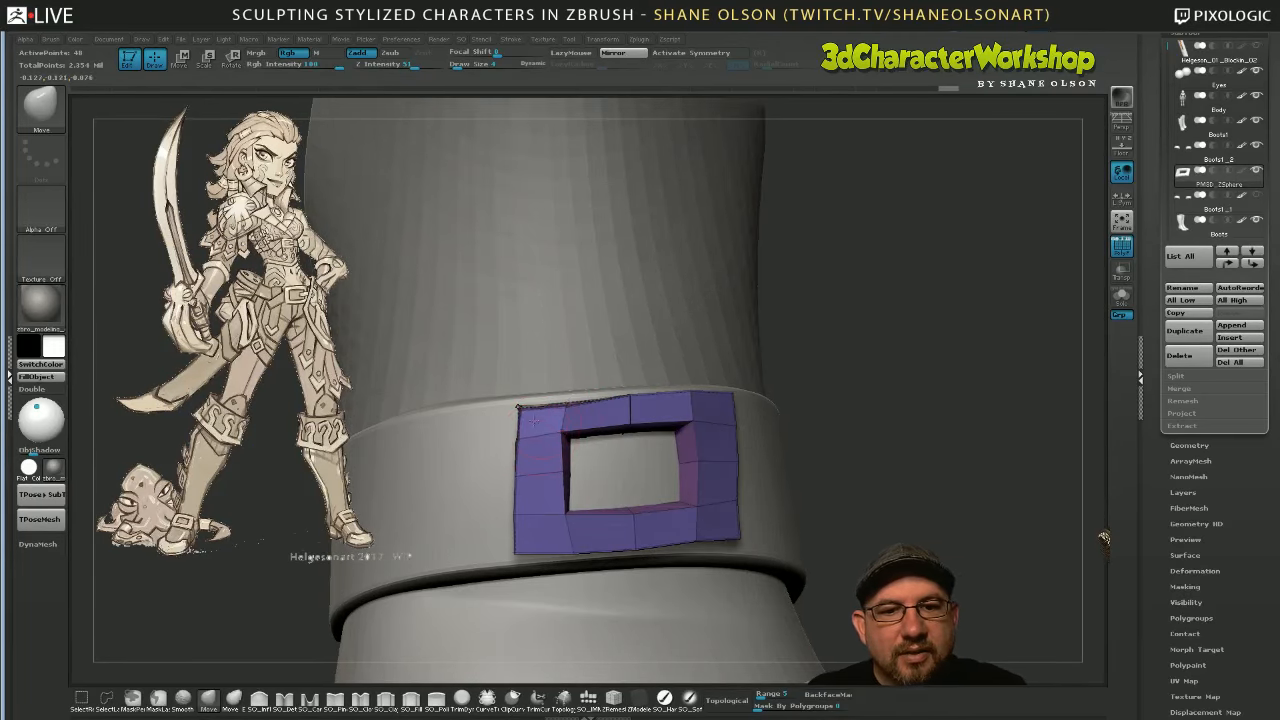
# Adjust the buckle's outer edge and corner vertices with the Move brush to square up its silhouette against the boot strap
pyautogui.moveTo(515, 430); pyautogui.dragTo(520, 440, button='right')
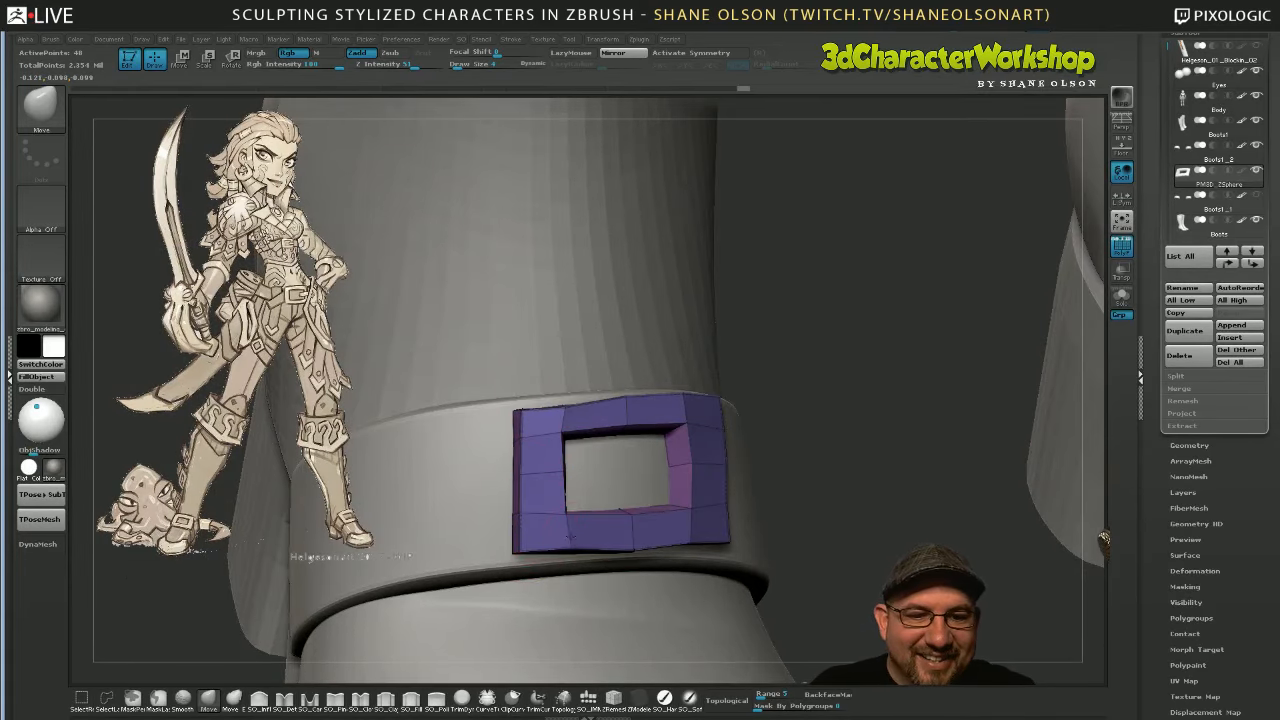
pyautogui.moveTo(680, 525); pyautogui.dragTo(633, 412, button='right')
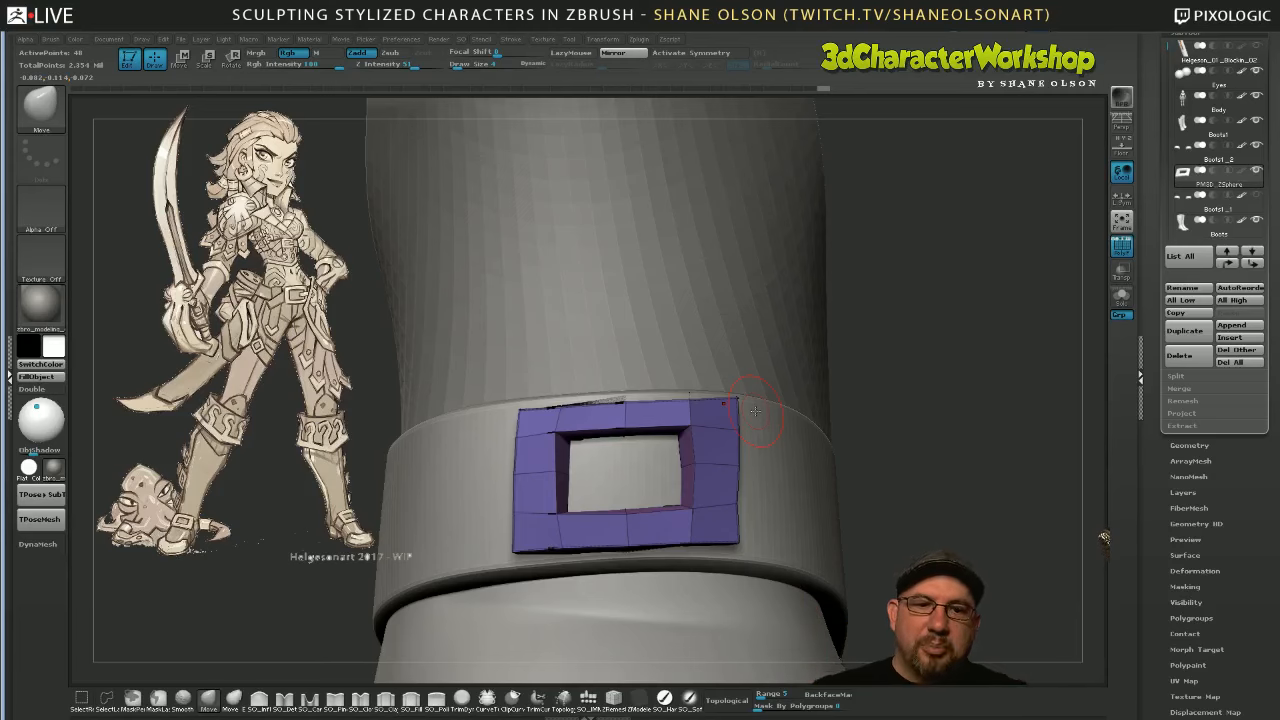
pyautogui.moveTo(760, 437); pyautogui.dragTo(740, 440, button='right')
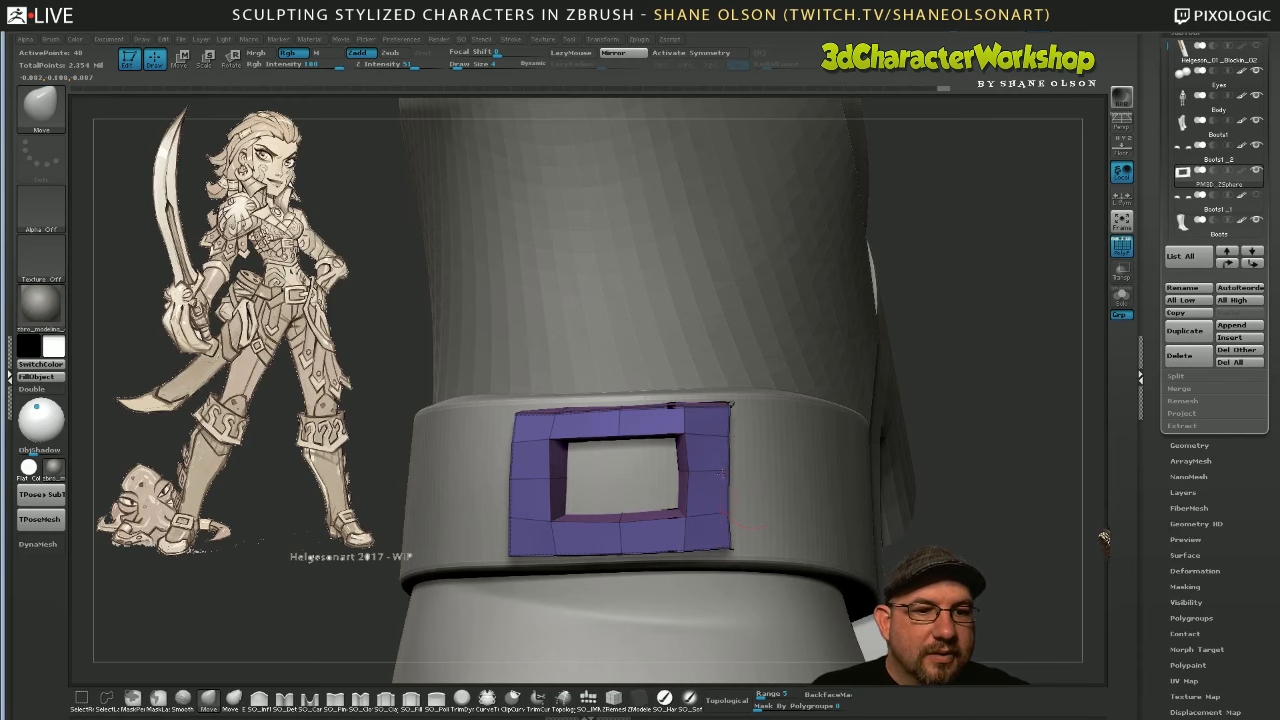
pyautogui.moveTo(742, 492); pyautogui.dragTo(730, 445, button='right')
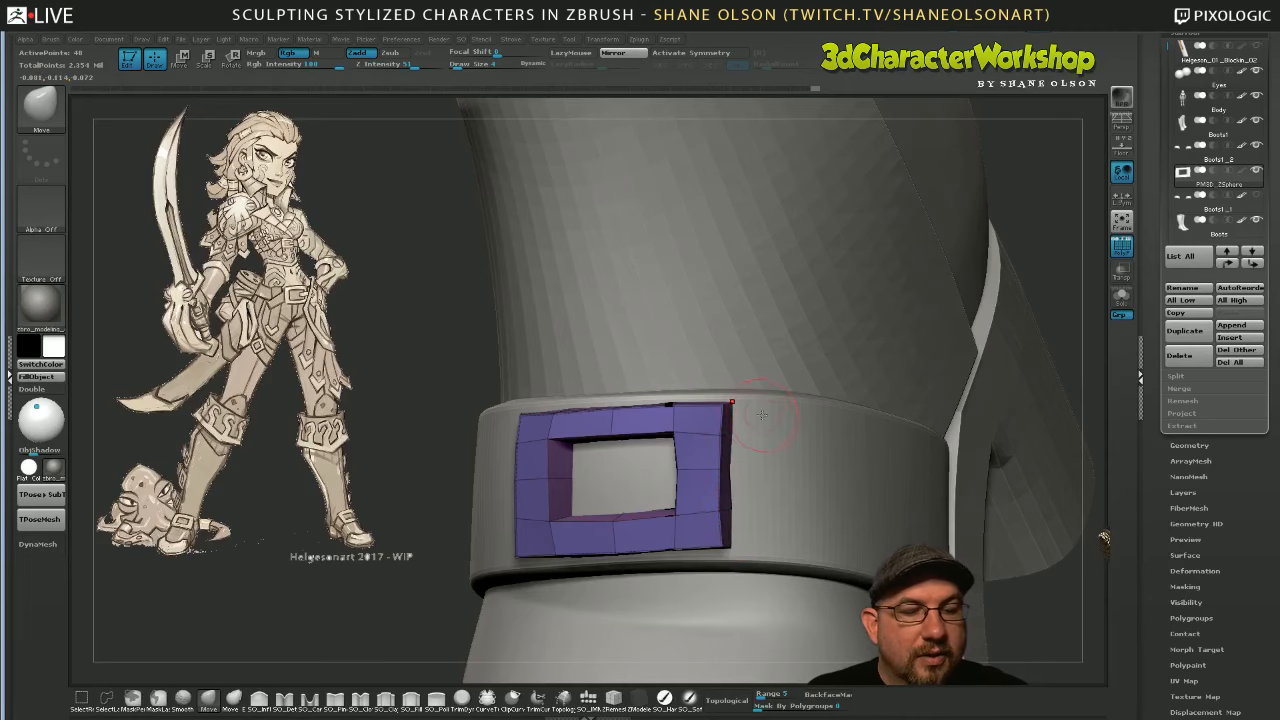
pyautogui.moveTo(732, 412); pyautogui.dragTo(731, 402, button='right')
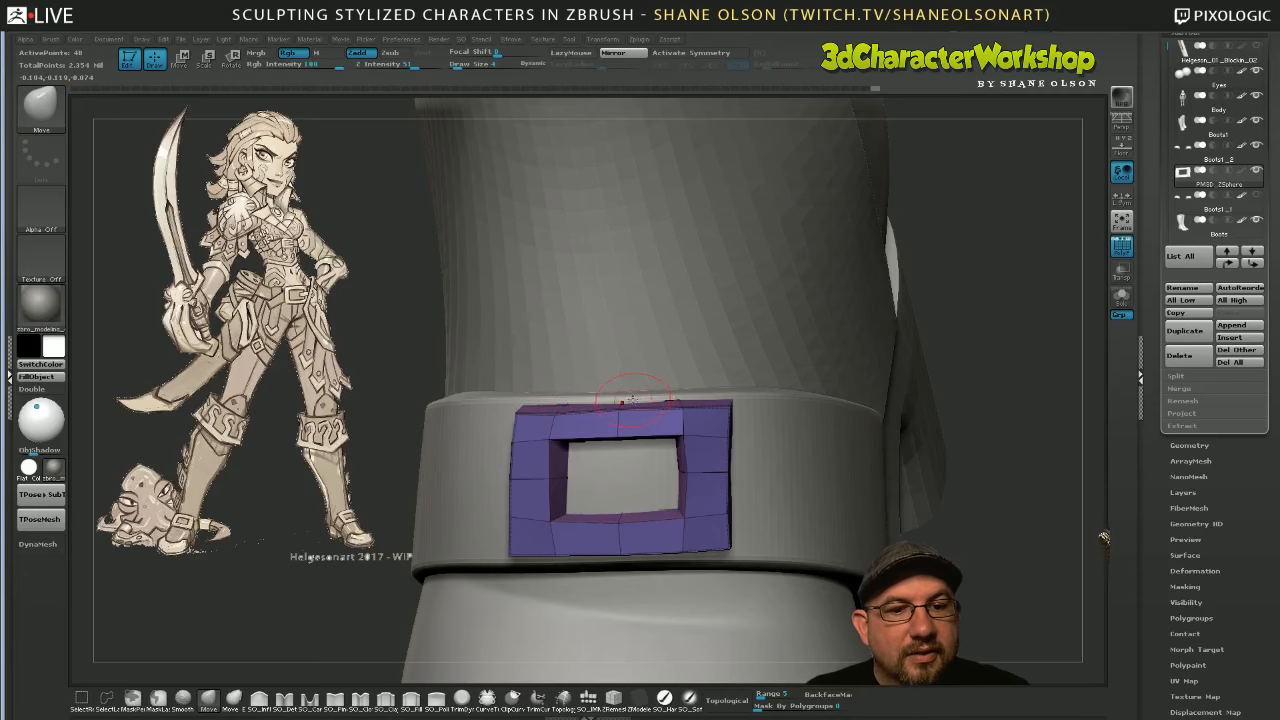
pyautogui.moveTo(632, 400)
pyautogui.mouseDown(button='right')
pyautogui.moveTo(740, 460)
pyautogui.moveTo(560, 410)
pyautogui.mouseUp(button='right')
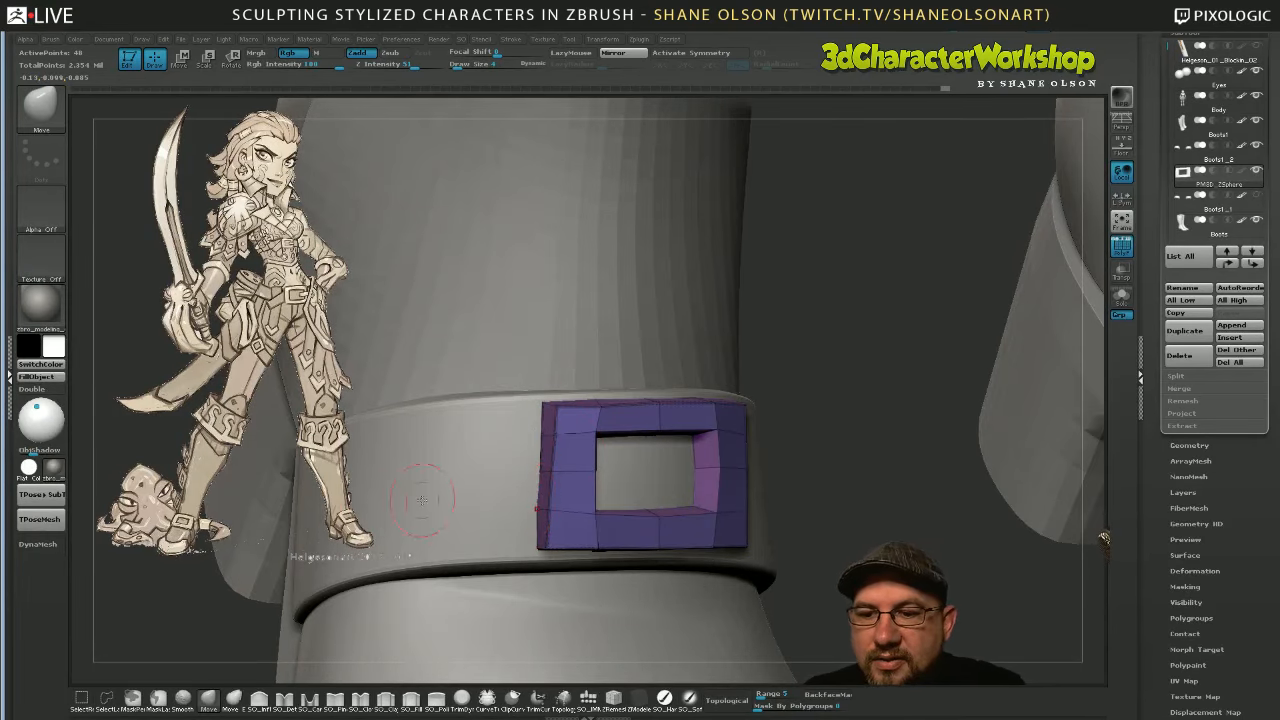
pyautogui.moveTo(422, 500); pyautogui.dragTo(772, 530, button='right')
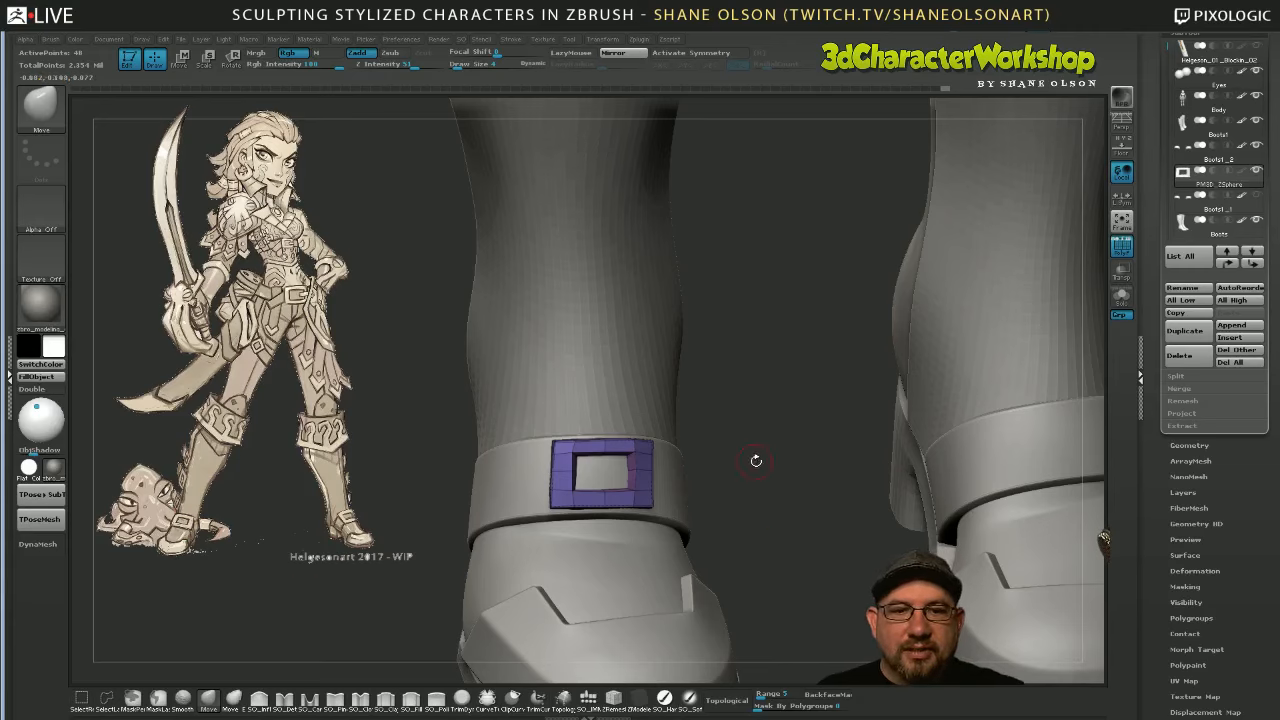
# Rotate, enlarge and reposition the buckle frame with Transpose so it sits across the front of the boot strap
pyautogui.moveTo(759, 490); pyautogui.dragTo(500, 495, button='right')
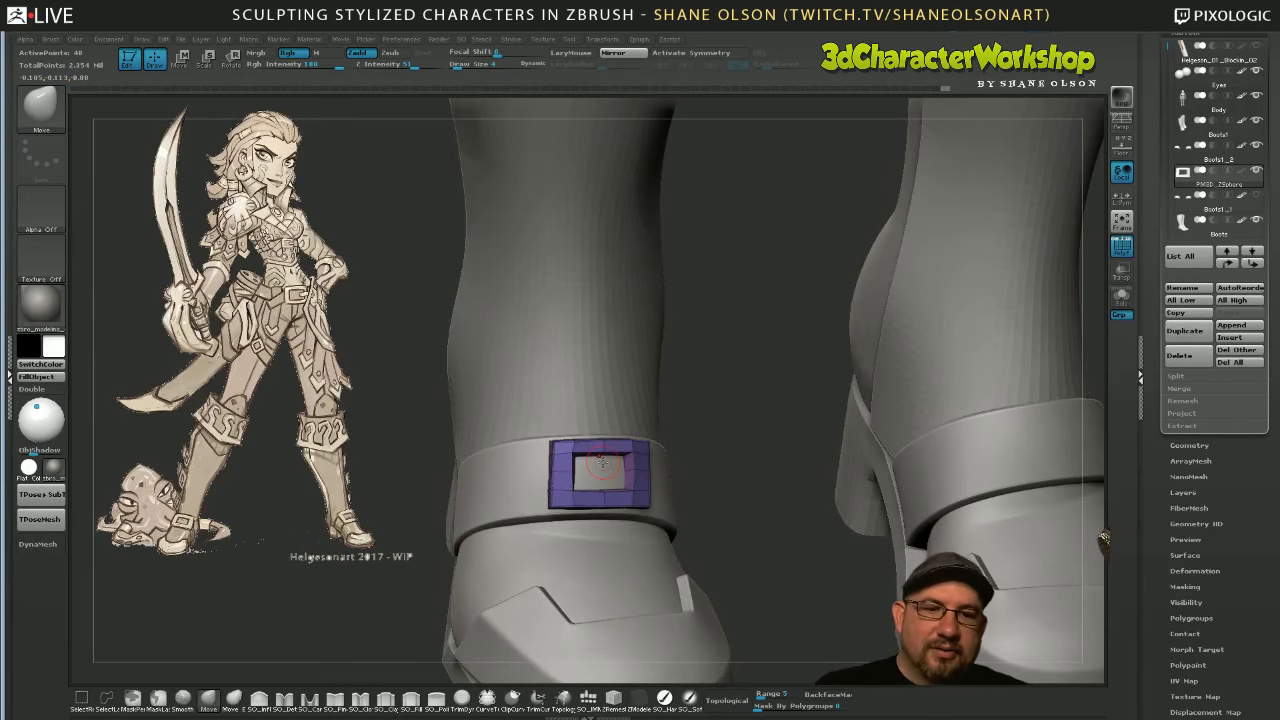
pyautogui.moveTo(732, 491)
pyautogui.mouseDown(button='right')
pyautogui.moveTo(716, 500)
pyautogui.moveTo(730, 495)
pyautogui.moveTo(729, 509)
pyautogui.mouseUp(button='right')
pyautogui.press('r')
pyautogui.moveTo(595, 457)
pyautogui.mouseDown()
pyautogui.moveTo(723, 512)
pyautogui.moveTo(728, 488)
pyautogui.moveTo(731, 512)
pyautogui.moveTo(707, 503)
pyautogui.moveTo(716, 511)
pyautogui.moveTo(715, 467)
pyautogui.moveTo(650, 471)
pyautogui.mouseUp()
pyautogui.press('w')
pyautogui.moveTo(730, 514)
pyautogui.mouseDown()
pyautogui.moveTo(720, 510)
pyautogui.moveTo(737, 503)
pyautogui.mouseUp()
pyautogui.moveTo(601, 427); pyautogui.dragTo(672, 357)
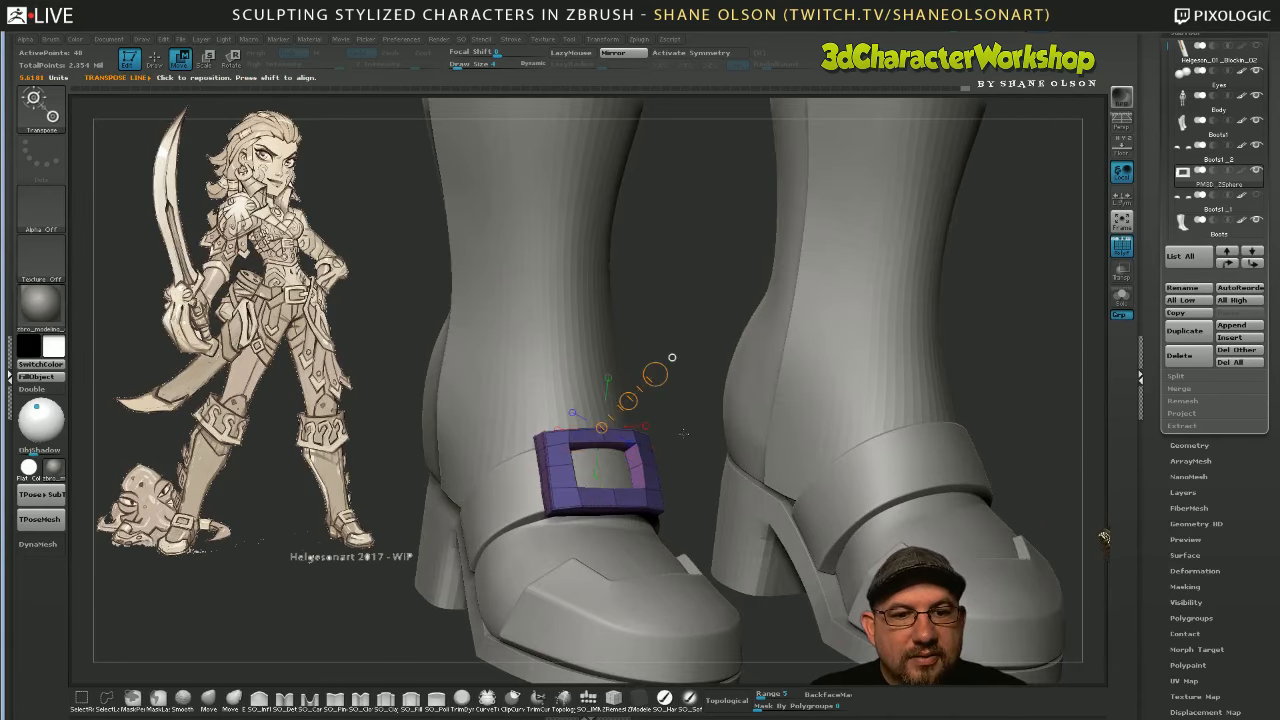
pyautogui.moveTo(683, 433); pyautogui.dragTo(764, 415)
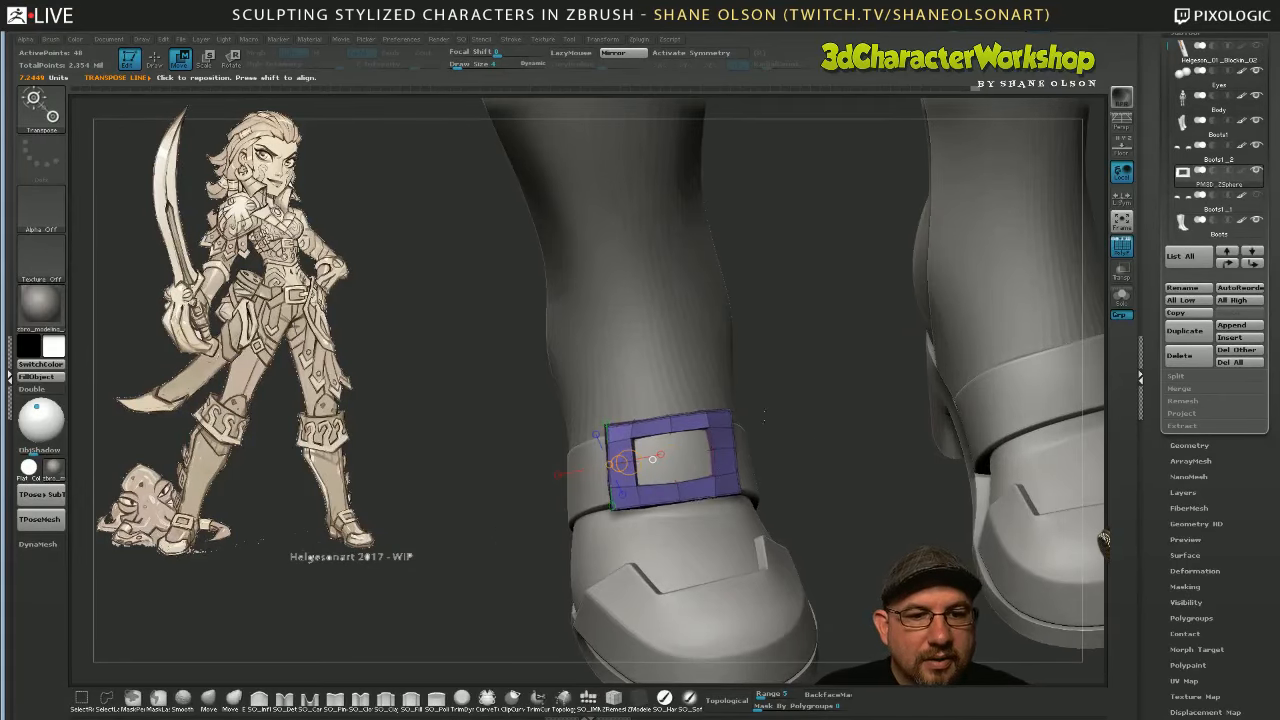
pyautogui.moveTo(679, 460)
pyautogui.mouseDown()
pyautogui.moveTo(790, 430)
pyautogui.moveTo(773, 430)
pyautogui.mouseUp()
# Isolate the buckle frame and bend it into a stronger curve with a Transpose line placed across its width
pyautogui.press('e')
pyautogui.moveTo(826, 522)
pyautogui.mouseDown()
pyautogui.moveTo(871, 494)
pyautogui.moveTo(812, 508)
pyautogui.moveTo(810, 451)
pyautogui.moveTo(811, 486)
pyautogui.mouseUp()
pyautogui.moveTo(600, 509)
pyautogui.keyDown('shift'); pyautogui.mouseDown()
pyautogui.moveTo(759, 487)
pyautogui.moveTo(754, 500)
pyautogui.mouseUp(); pyautogui.keyUp('shift')
pyautogui.moveTo(820, 462)
pyautogui.mouseDown()
pyautogui.moveTo(821, 488)
pyautogui.moveTo(828, 462)
pyautogui.mouseUp()
pyautogui.click(1122, 298)
pyautogui.moveTo(680, 521); pyautogui.dragTo(681, 593)
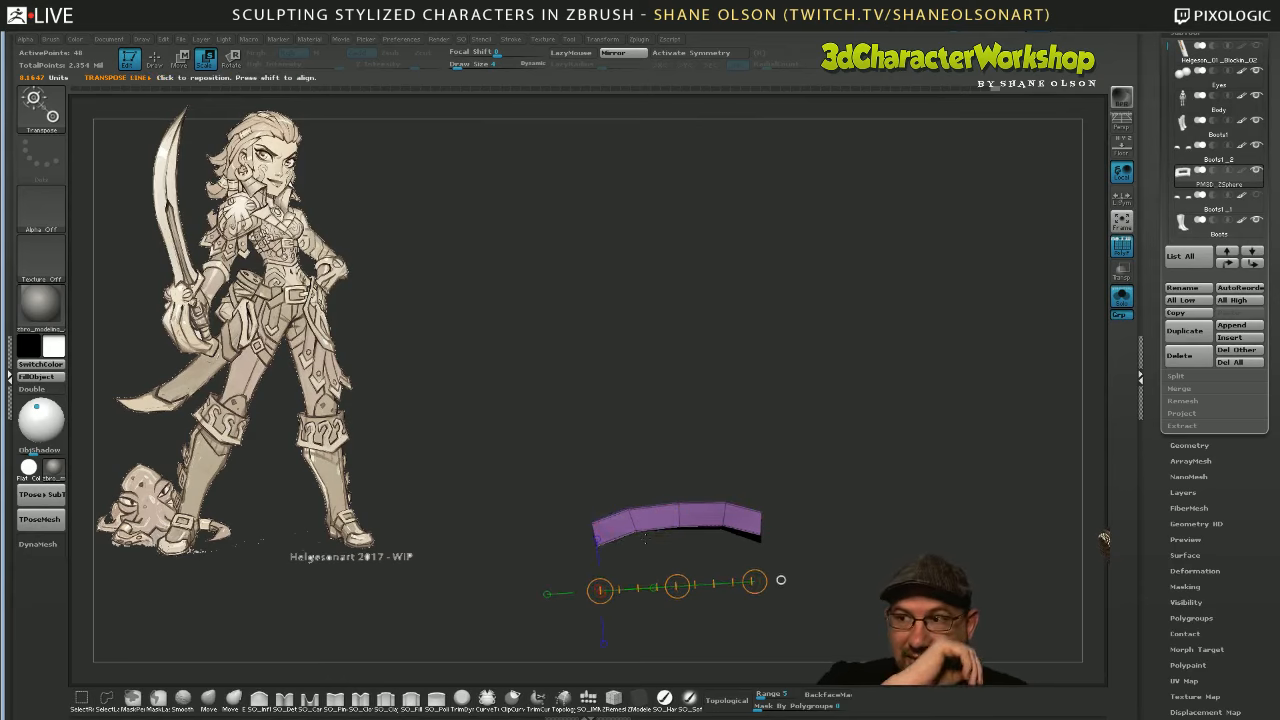
pyautogui.moveTo(590, 522); pyautogui.dragTo(762, 512)
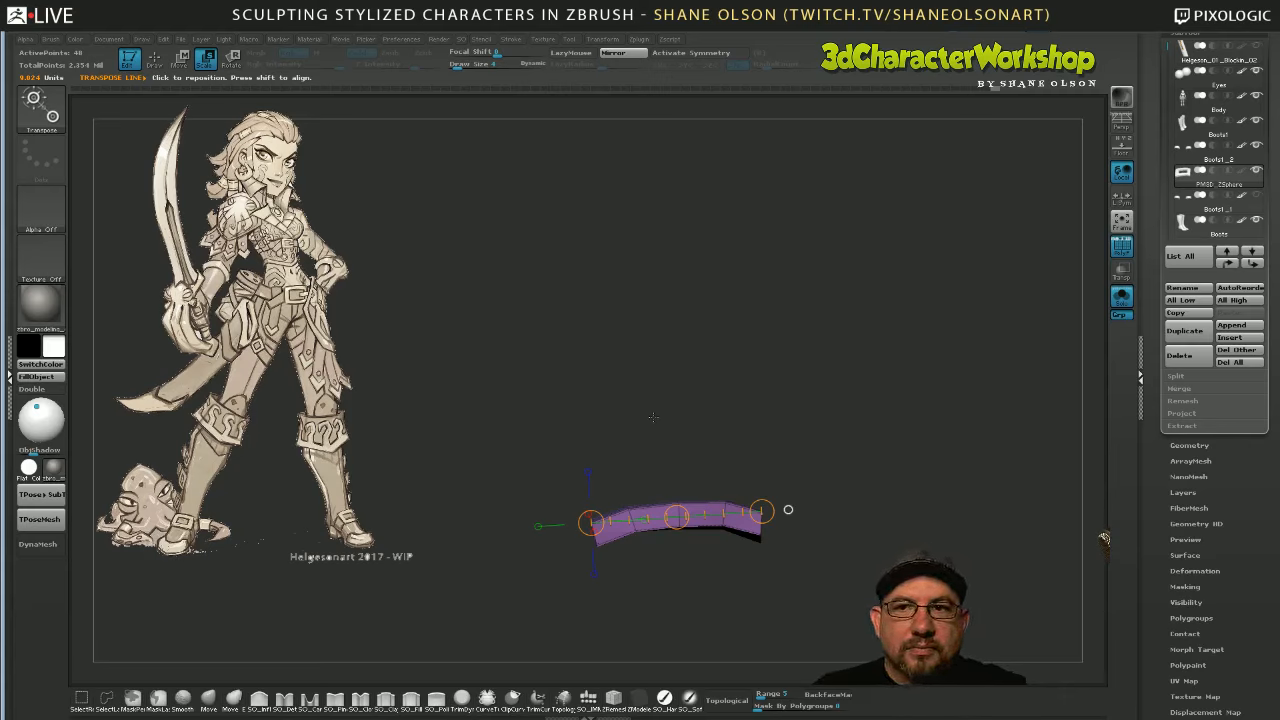
pyautogui.press('w')
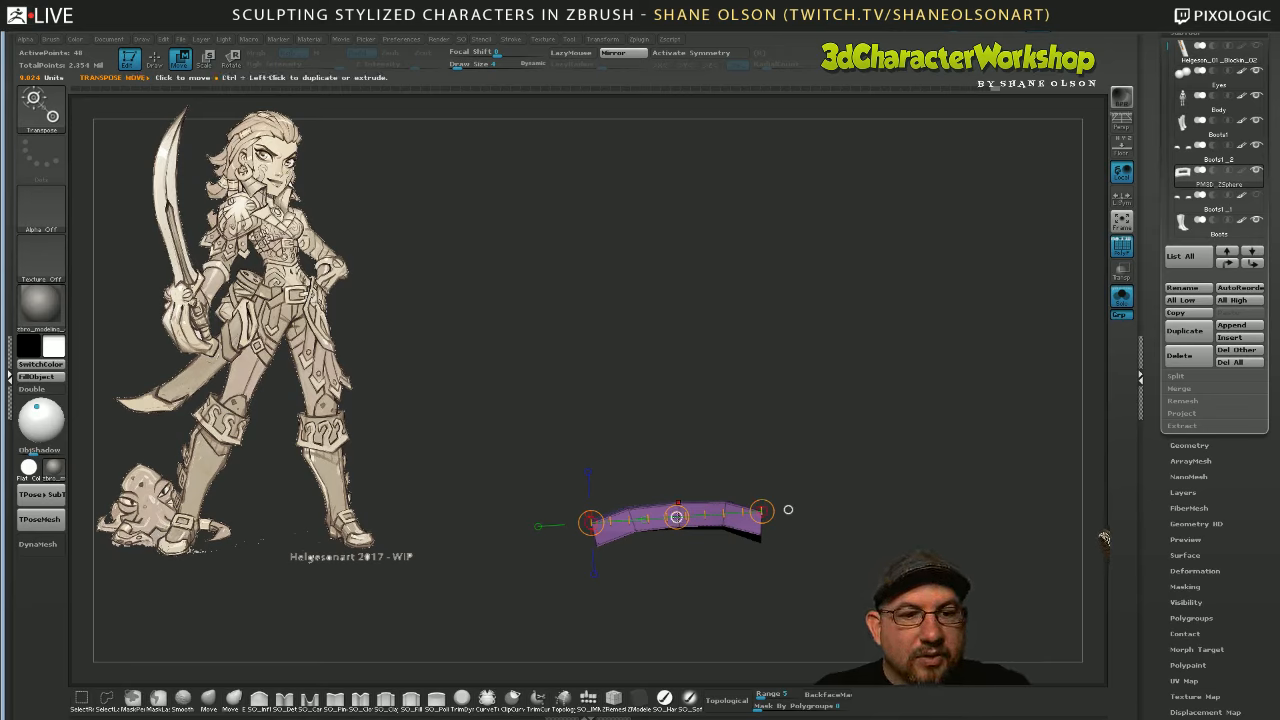
pyautogui.moveTo(676, 516)
pyautogui.mouseDown()
pyautogui.moveTo(679, 476)
pyautogui.moveTo(680, 568)
pyautogui.moveTo(677, 499)
pyautogui.moveTo(677, 521)
pyautogui.mouseUp()
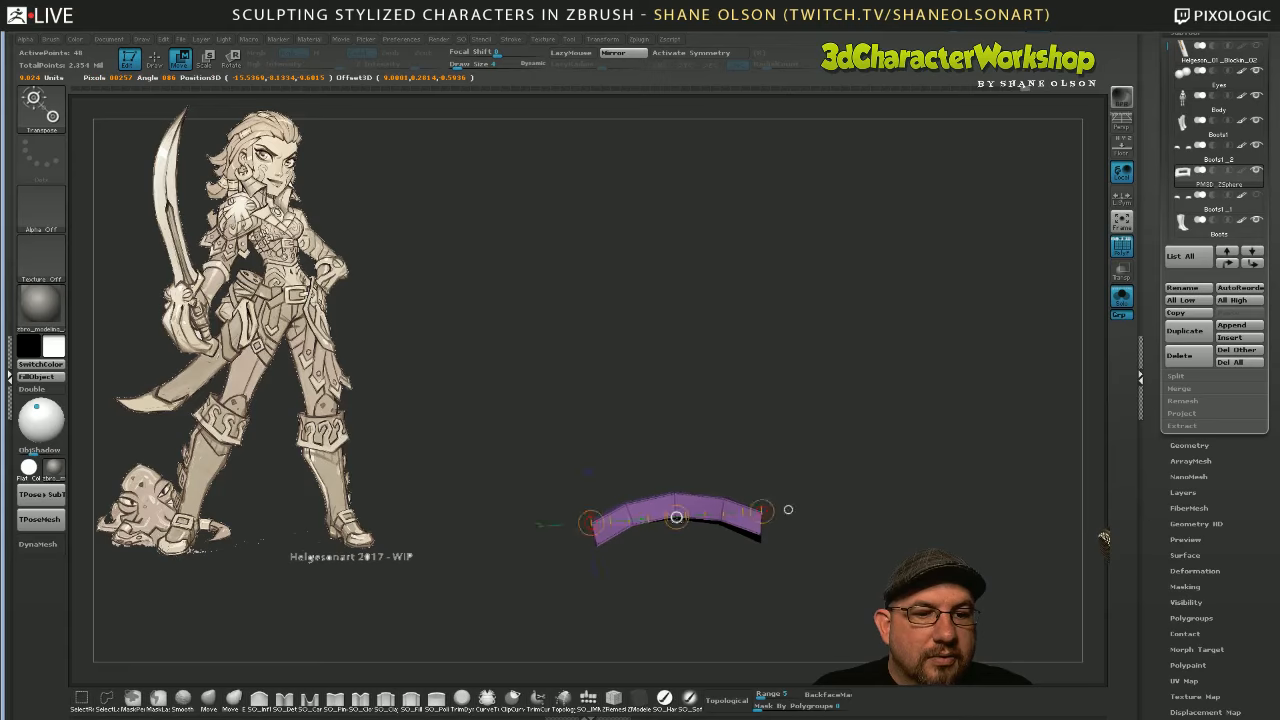
pyautogui.moveTo(857, 513); pyautogui.dragTo(884, 503)
# Assign new polygroups to the buckle frame's faces with Groups By Normal
pyautogui.moveTo(760, 563); pyautogui.dragTo(800, 530)
pyautogui.press('space')
pyautogui.click(827, 521)
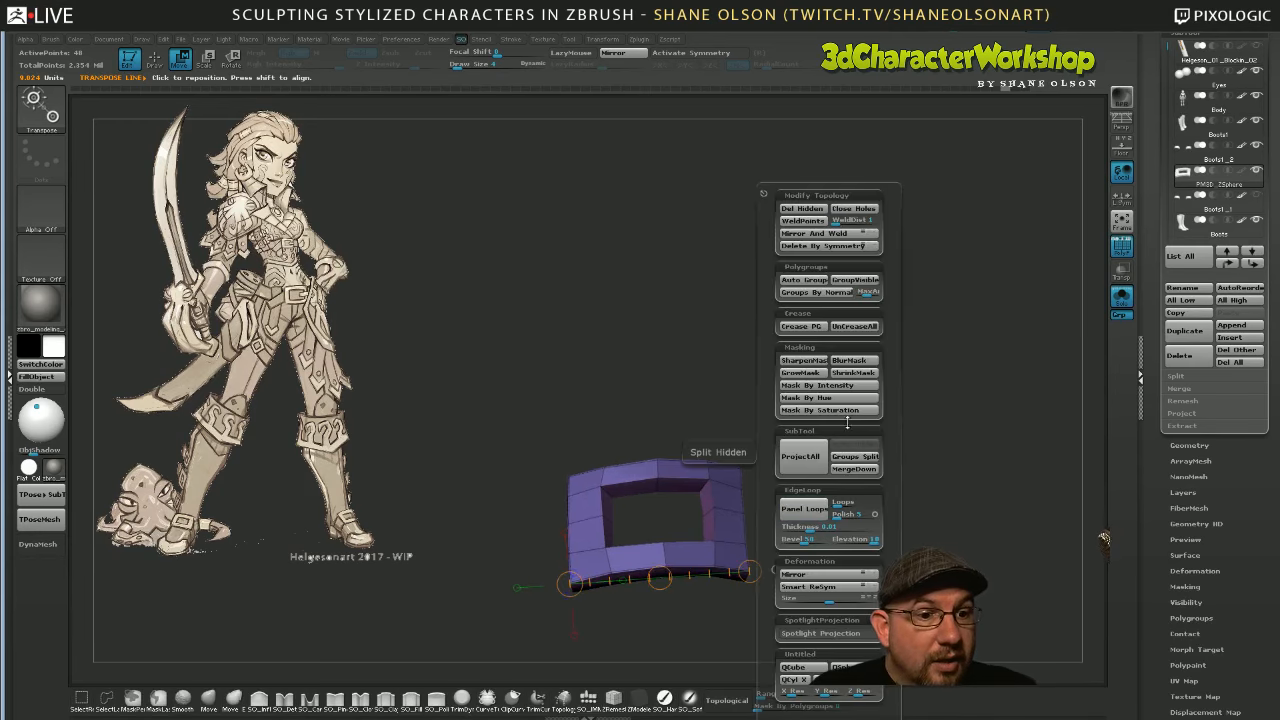
pyautogui.click(840, 293)
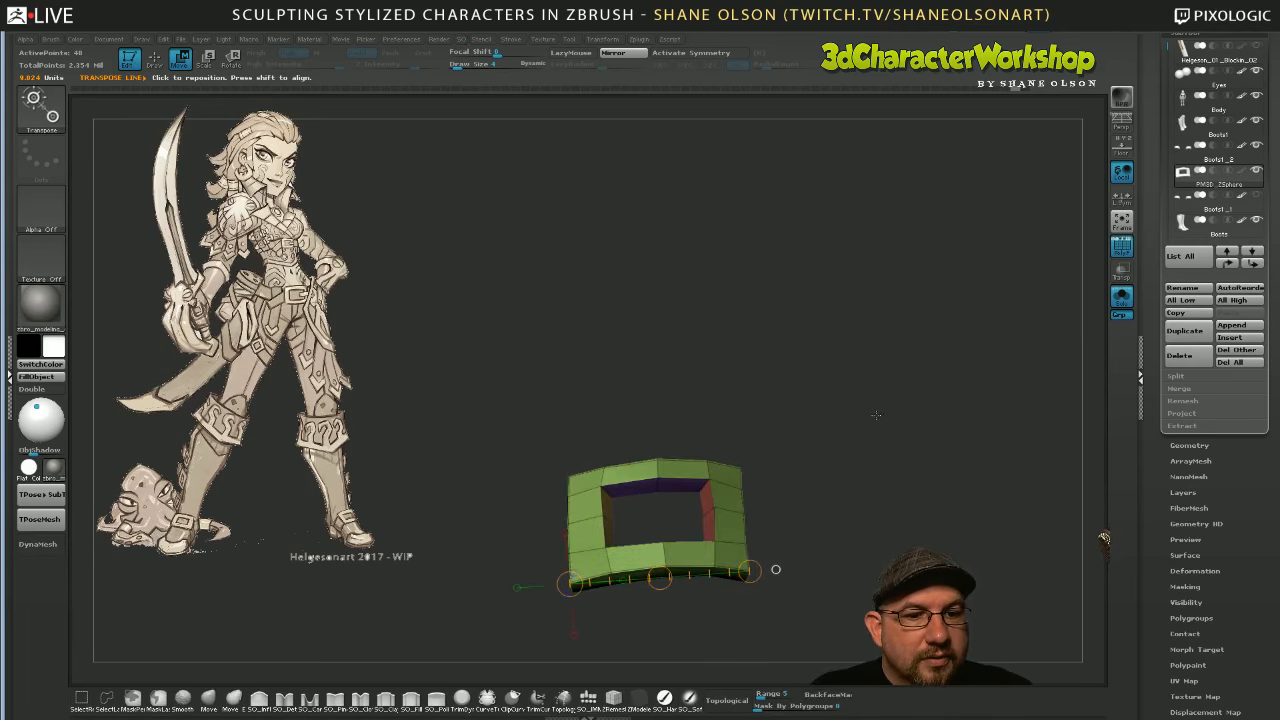
# Set the crease level to 3 and crease the buckle frame's polygroup borders
pyautogui.press('space')
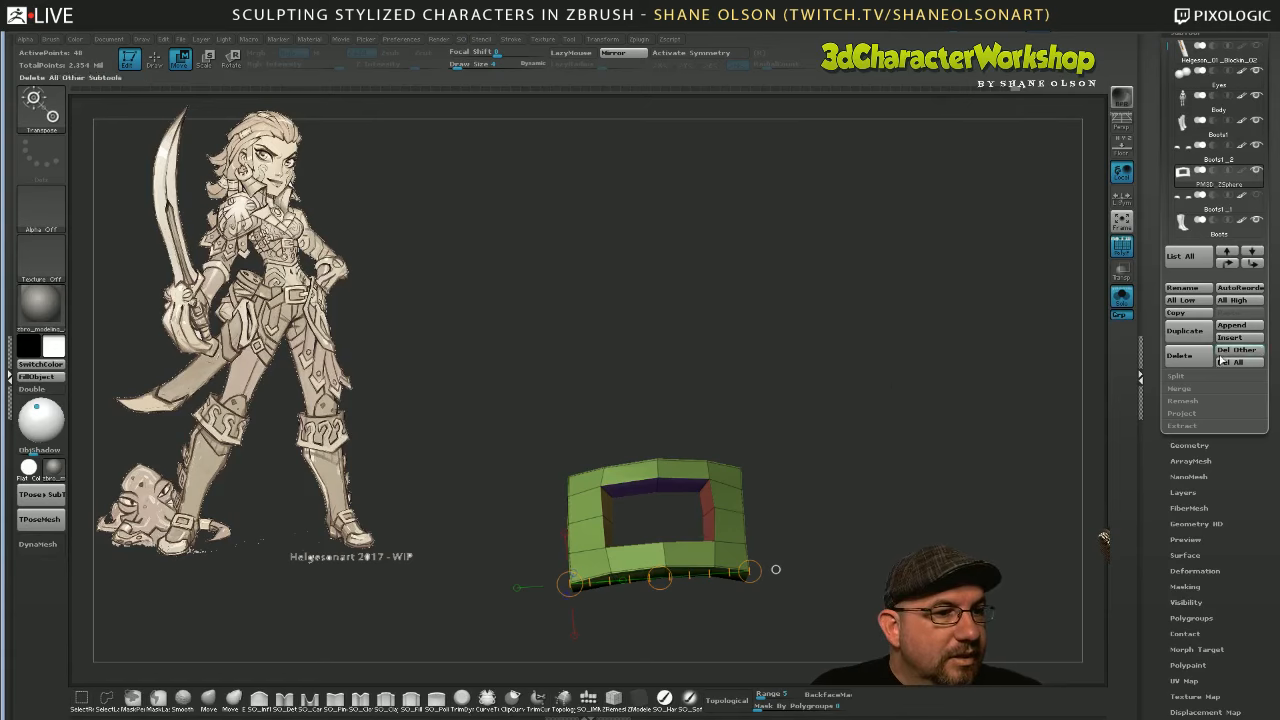
pyautogui.moveTo(1162, 470); pyautogui.dragTo(1162, 406)
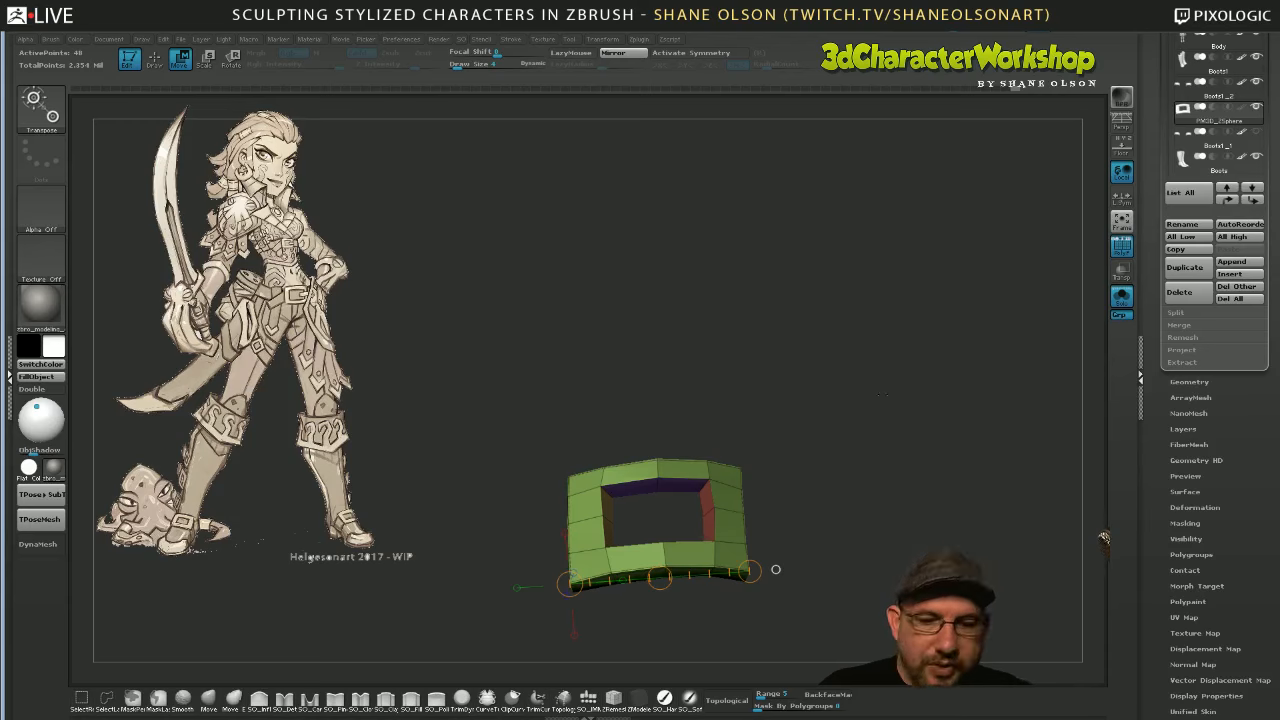
pyautogui.press('space')
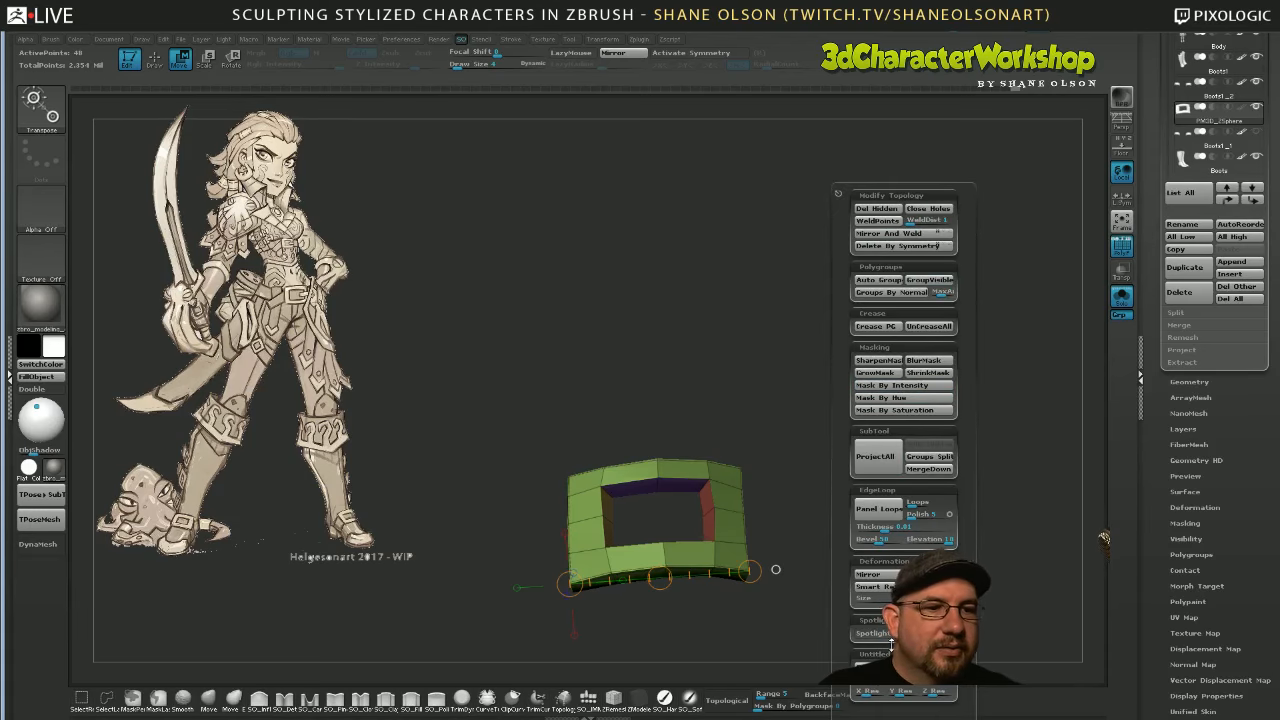
pyautogui.click(1189, 382)
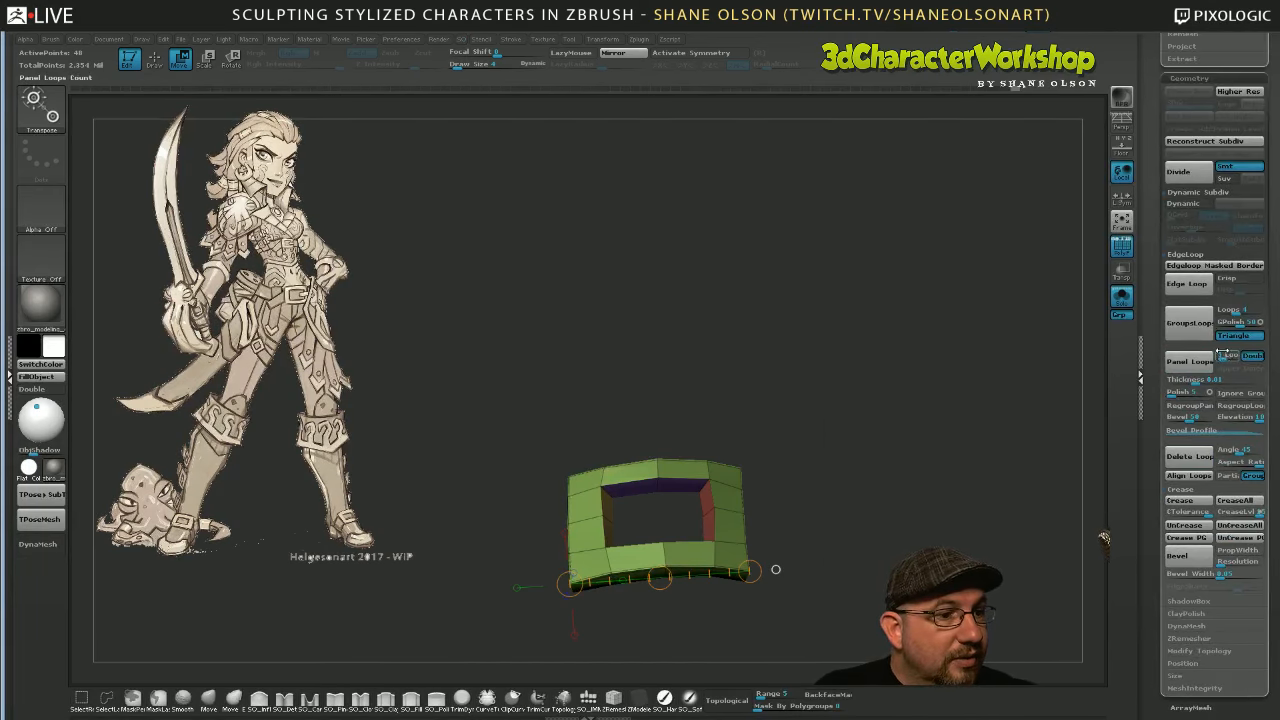
pyautogui.click(1222, 256)
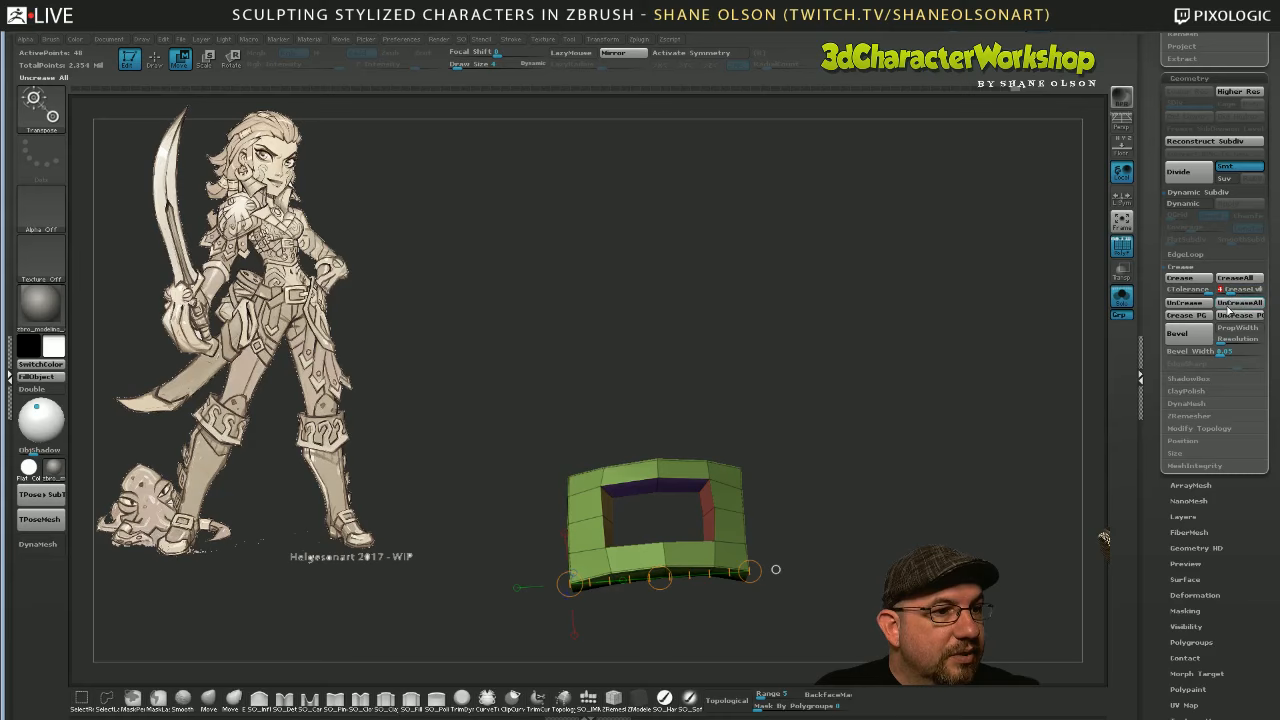
pyautogui.click(1229, 290)
pyautogui.click(1228, 291)
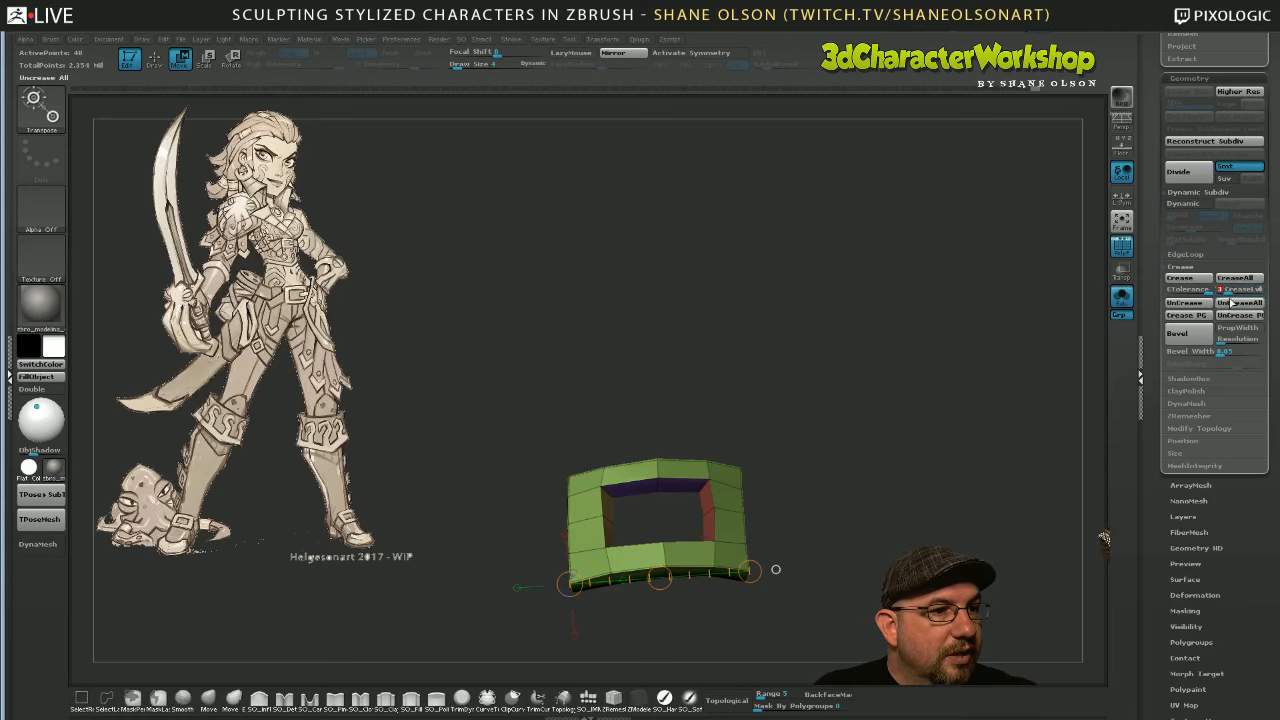
pyautogui.moveTo(903, 397); pyautogui.dragTo(895, 341)
pyautogui.click(1190, 315)
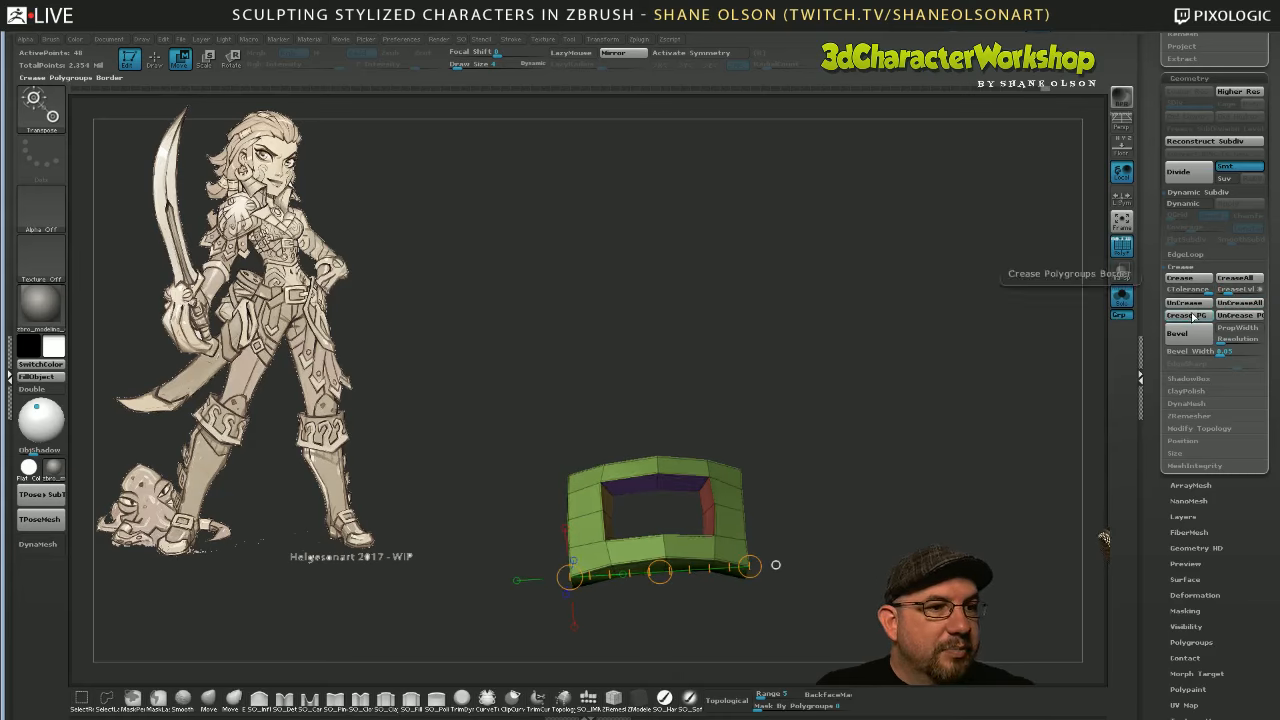
# Turn on the buckle's Dynamic Subdiv smoothing, show the surrounding subtools and hide the polyframe to check it on the boot
pyautogui.press('d')
pyautogui.moveTo(849, 443); pyautogui.dragTo(855, 508)
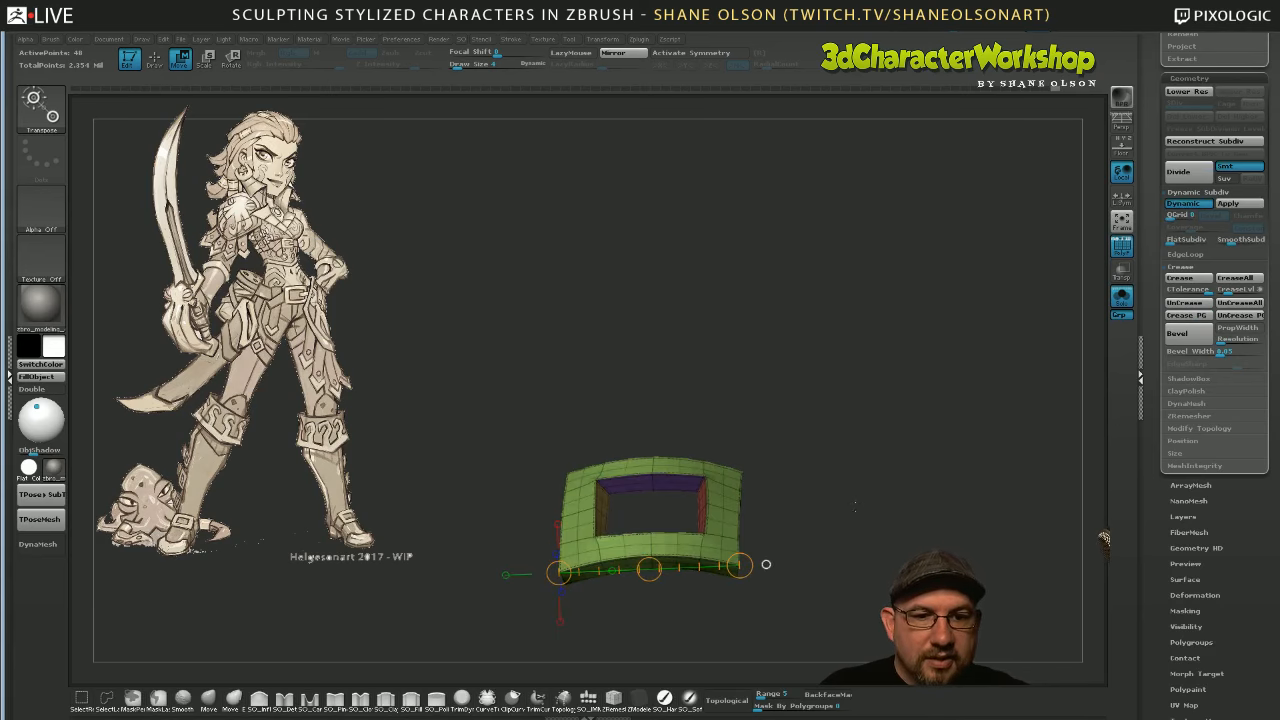
pyautogui.click(1122, 296)
pyautogui.moveTo(1100, 551); pyautogui.dragTo(1103, 540)
pyautogui.hotkey('shift', 'f')
pyautogui.moveTo(828, 553); pyautogui.dragTo(808, 541)
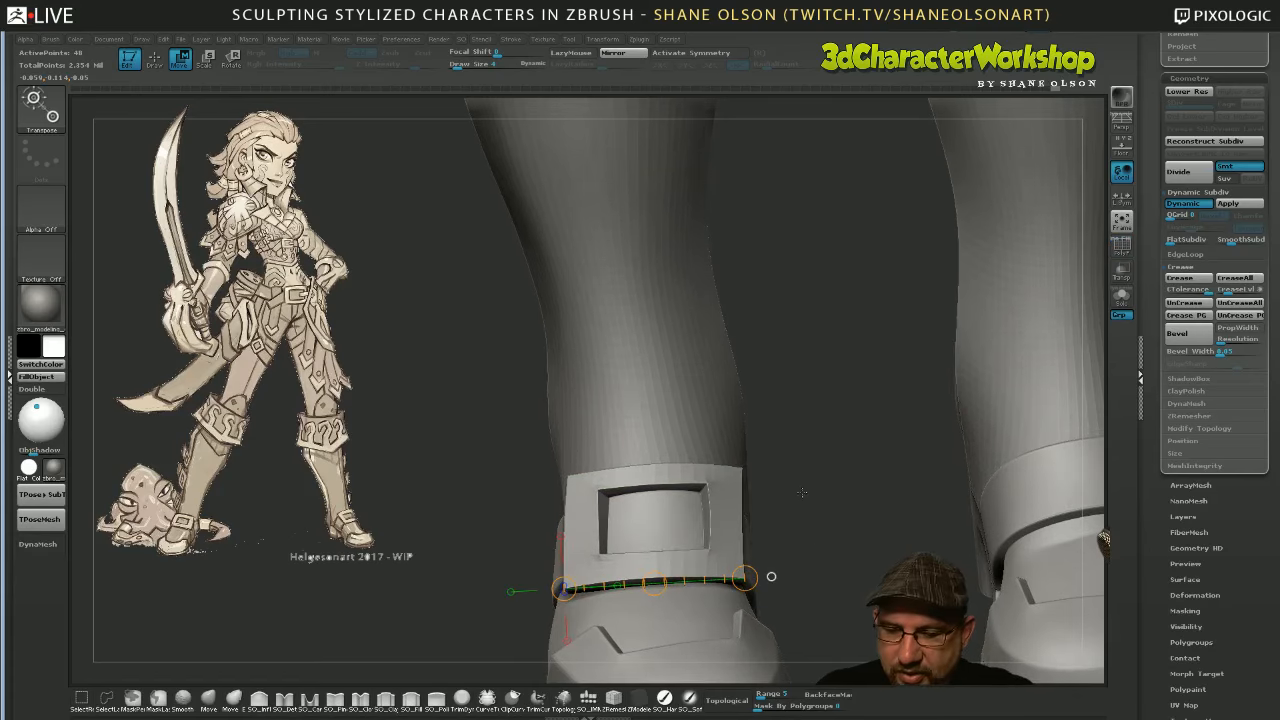
# Convert the buckle's Dynamic Subdiv smoothing into real subdivision levels
pyautogui.press('q')
pyautogui.moveTo(817, 497)
pyautogui.mouseDown()
pyautogui.moveTo(823, 463)
pyautogui.moveTo(837, 501)
pyautogui.mouseUp()
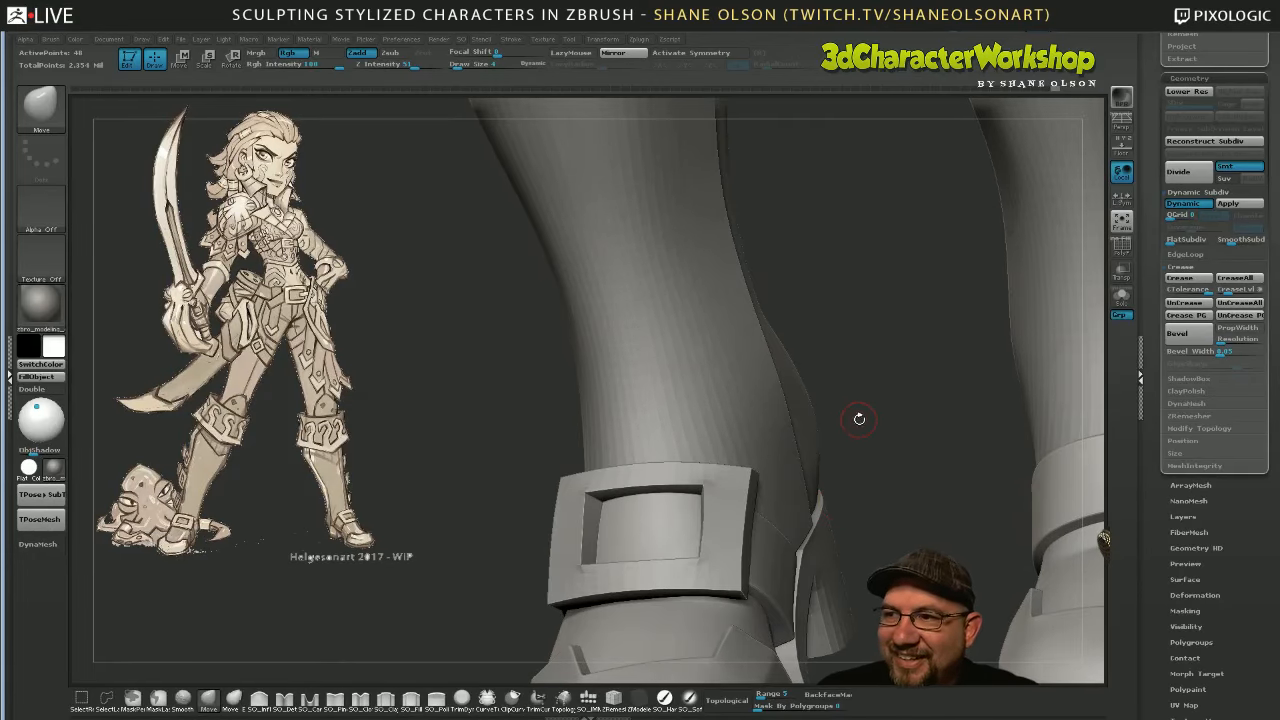
pyautogui.moveTo(859, 419); pyautogui.dragTo(812, 455)
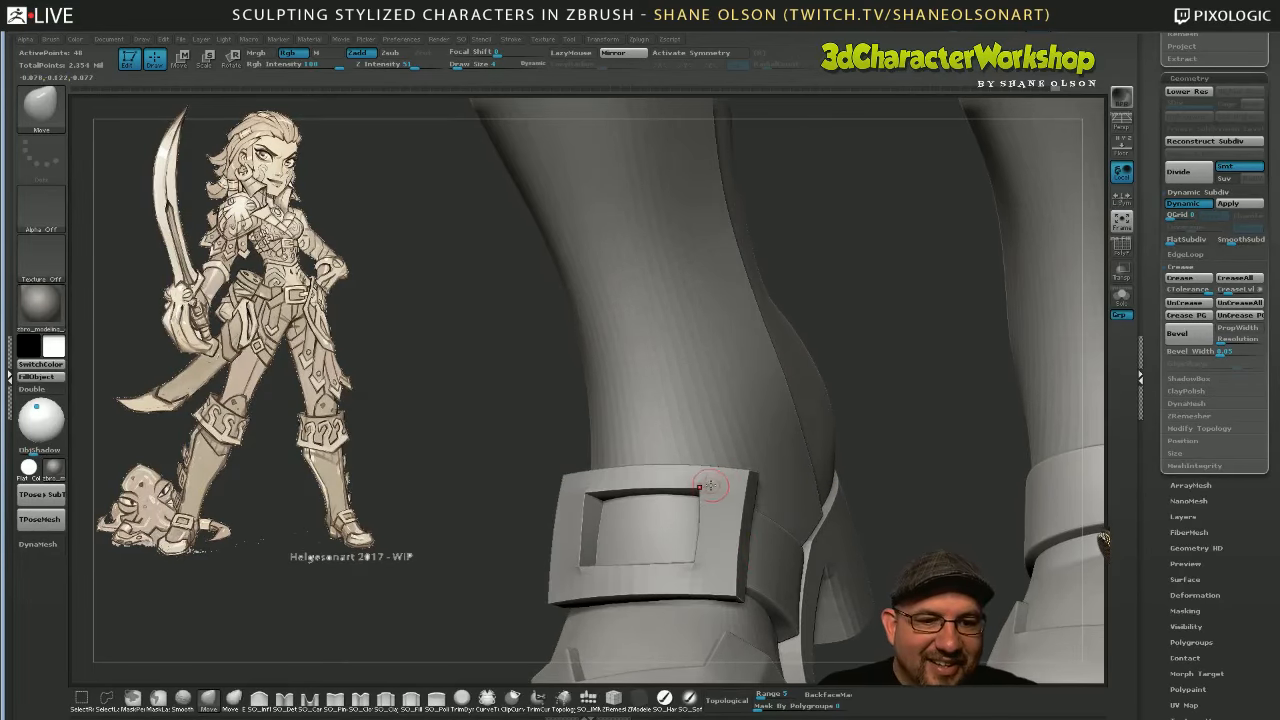
pyautogui.moveTo(871, 363); pyautogui.dragTo(758, 458)
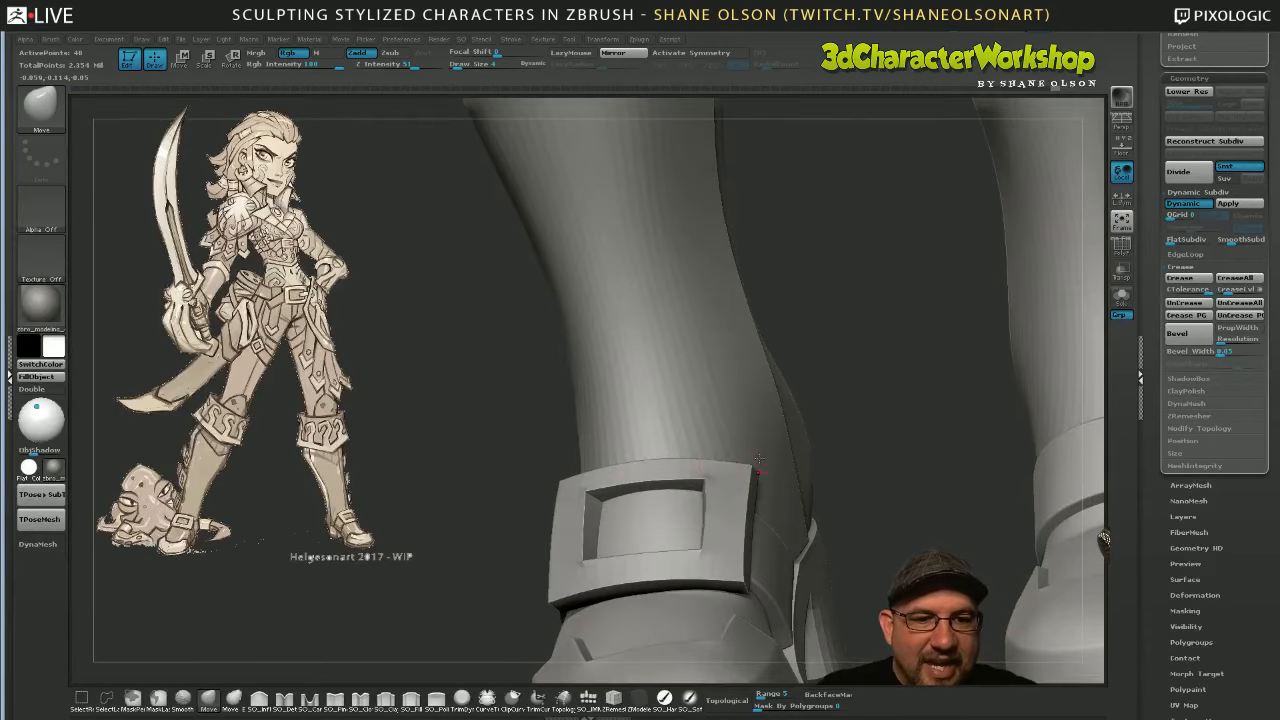
pyautogui.moveTo(824, 390); pyautogui.dragTo(850, 403)
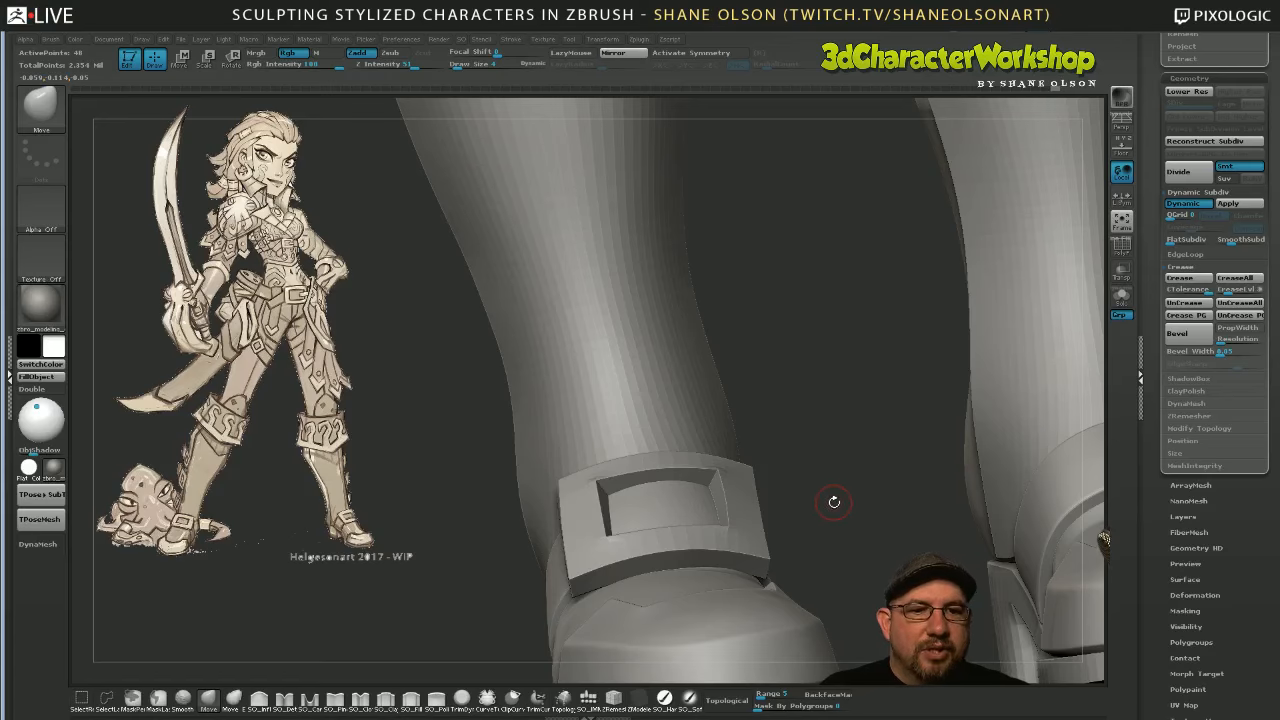
pyautogui.moveTo(846, 531); pyautogui.dragTo(790, 565)
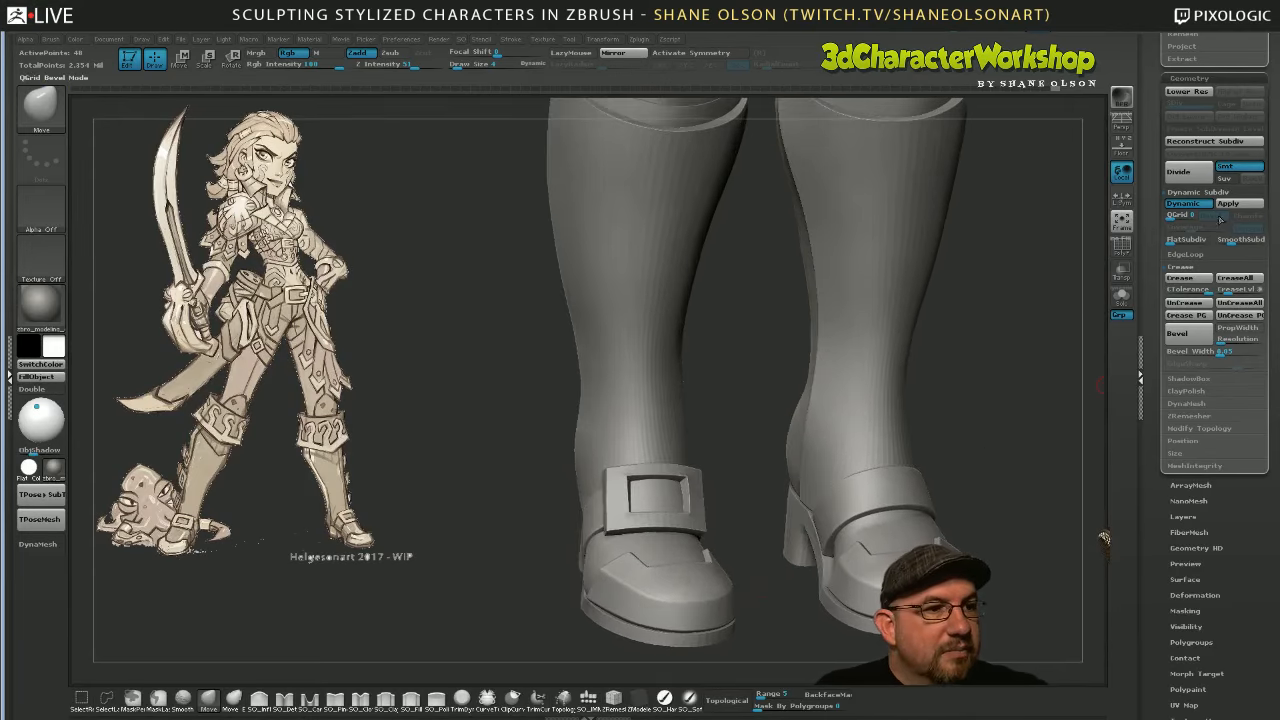
pyautogui.click(1228, 203)
pyautogui.moveTo(940, 451); pyautogui.dragTo(890, 476)
# Drop the buckle to its lowest subdivision level and copy it to the other boot with Mirror And Weld
pyautogui.hotkey('shift', 'd')
pyautogui.hotkey('shift', 'd')
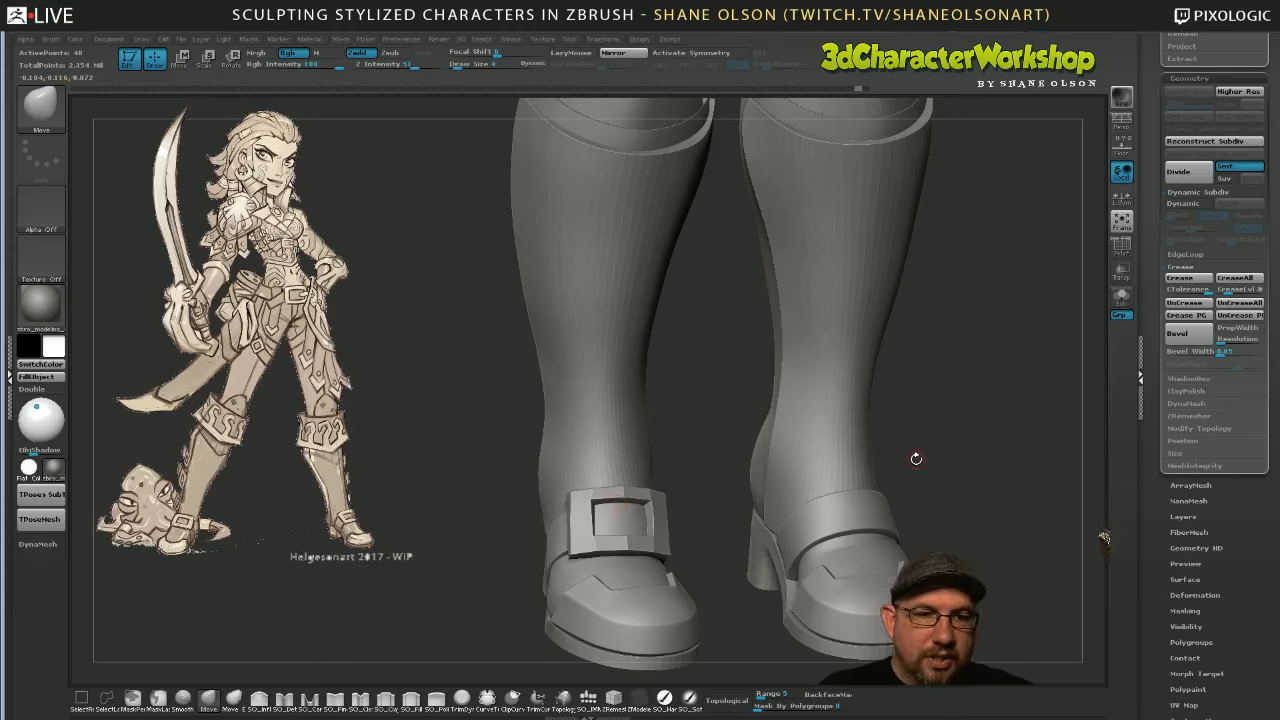
pyautogui.press('space')
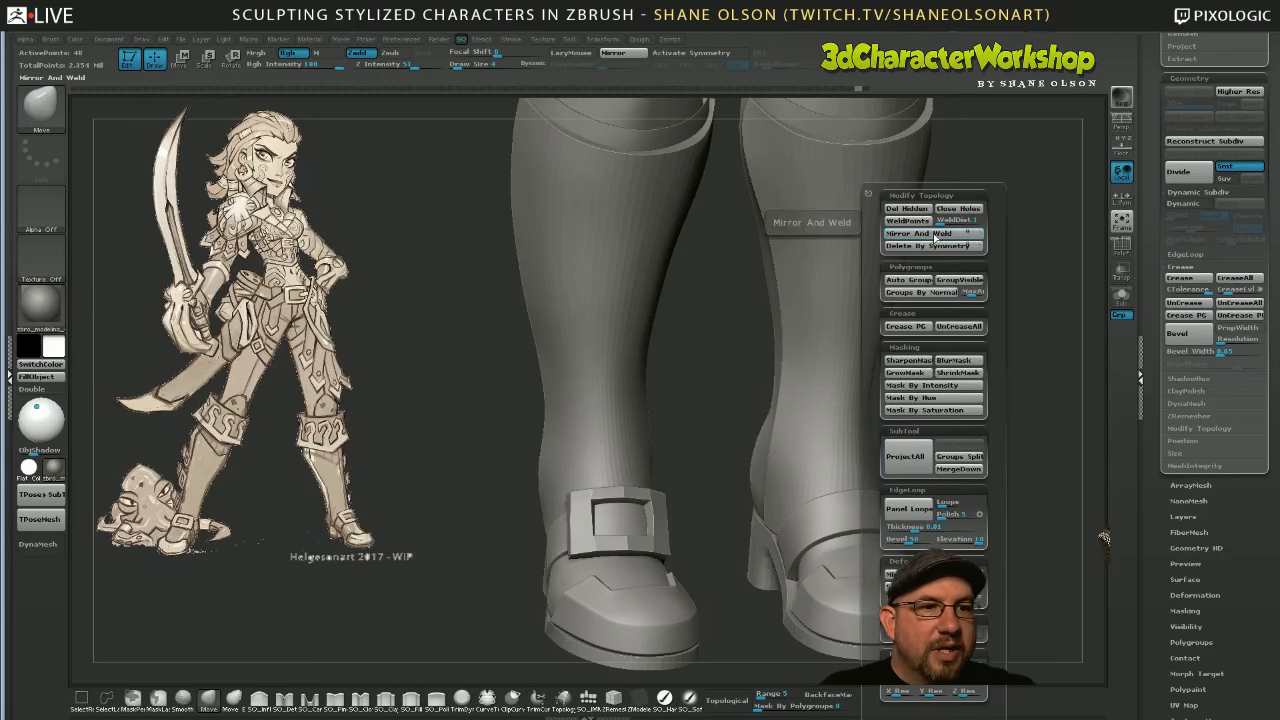
pyautogui.click(936, 233)
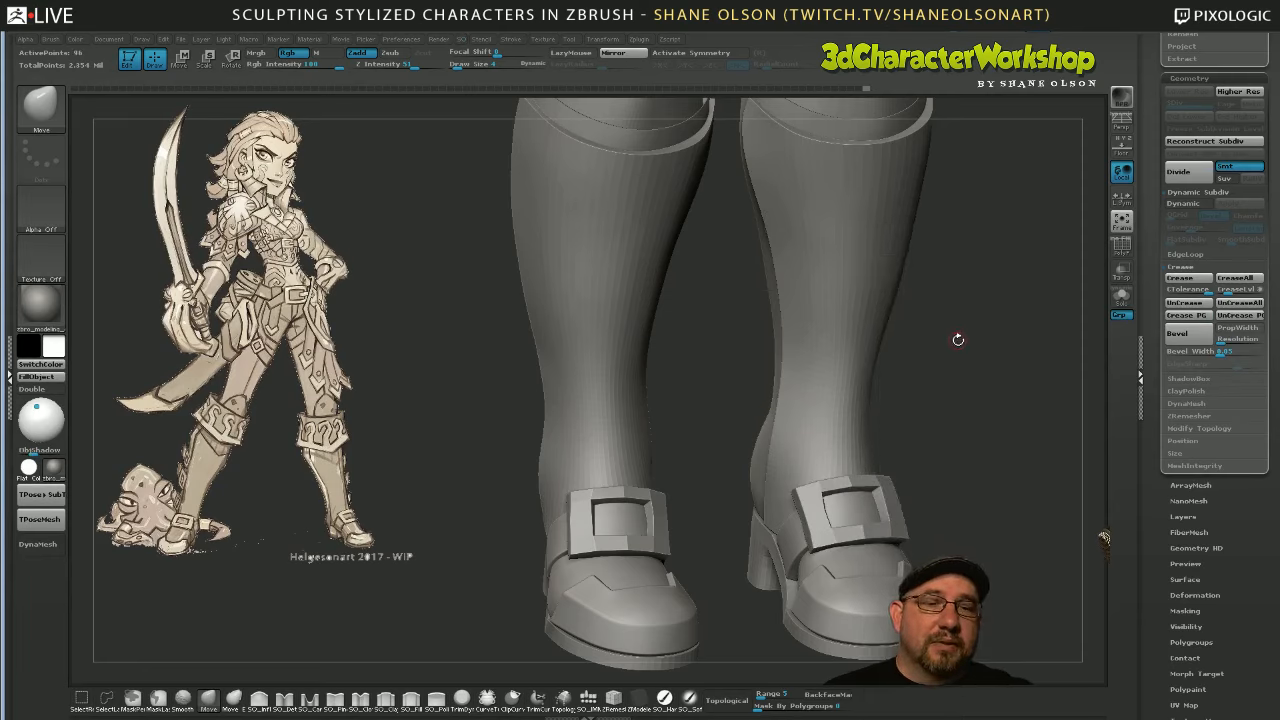
# Bring the mirrored pair of buckles up to subdivision level 4
pyautogui.press('ctrl')
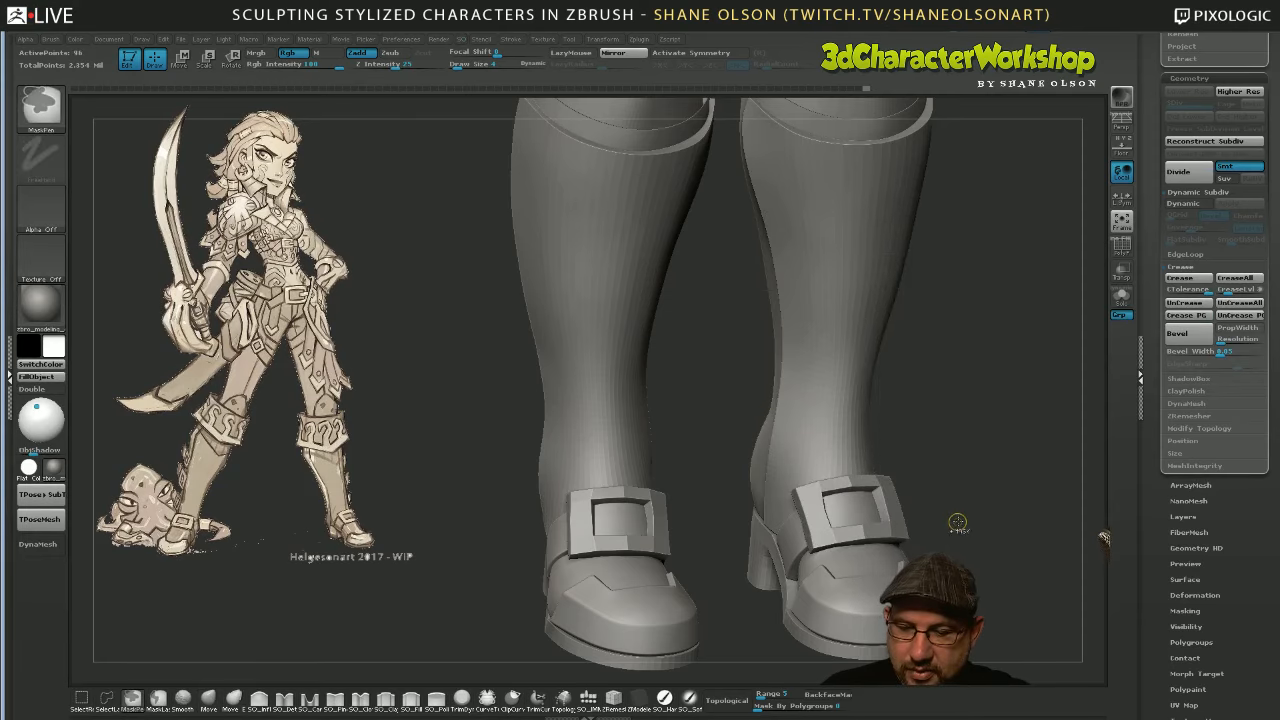
pyautogui.hotkey('ctrl', 'd')
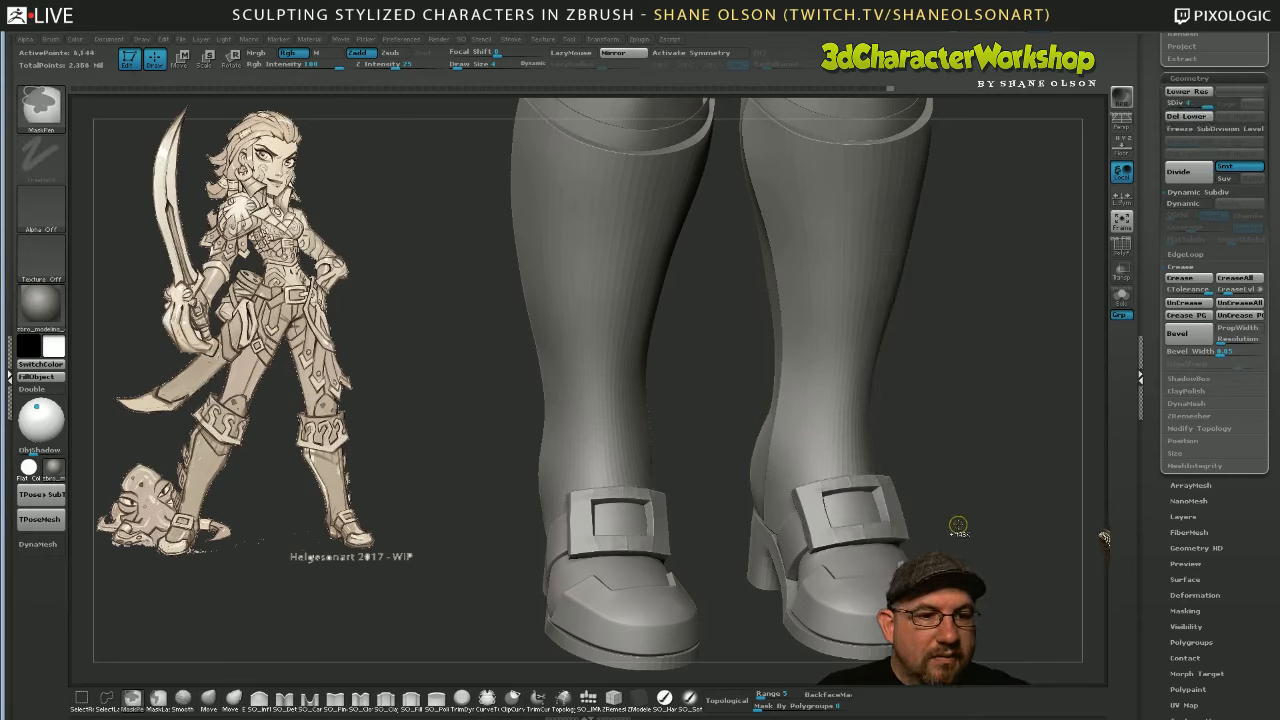
pyautogui.moveTo(974, 514)
pyautogui.mouseDown()
pyautogui.moveTo(930, 509)
pyautogui.moveTo(925, 494)
pyautogui.mouseUp()
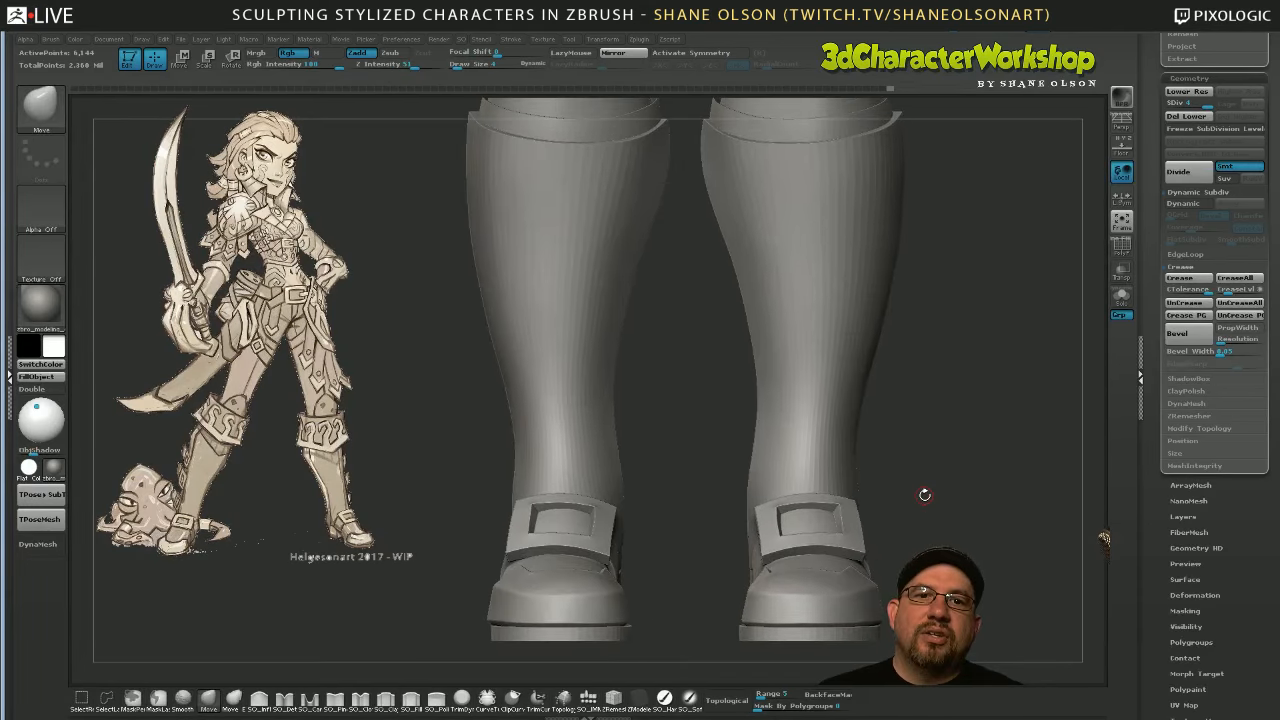
pyautogui.click(647, 41)
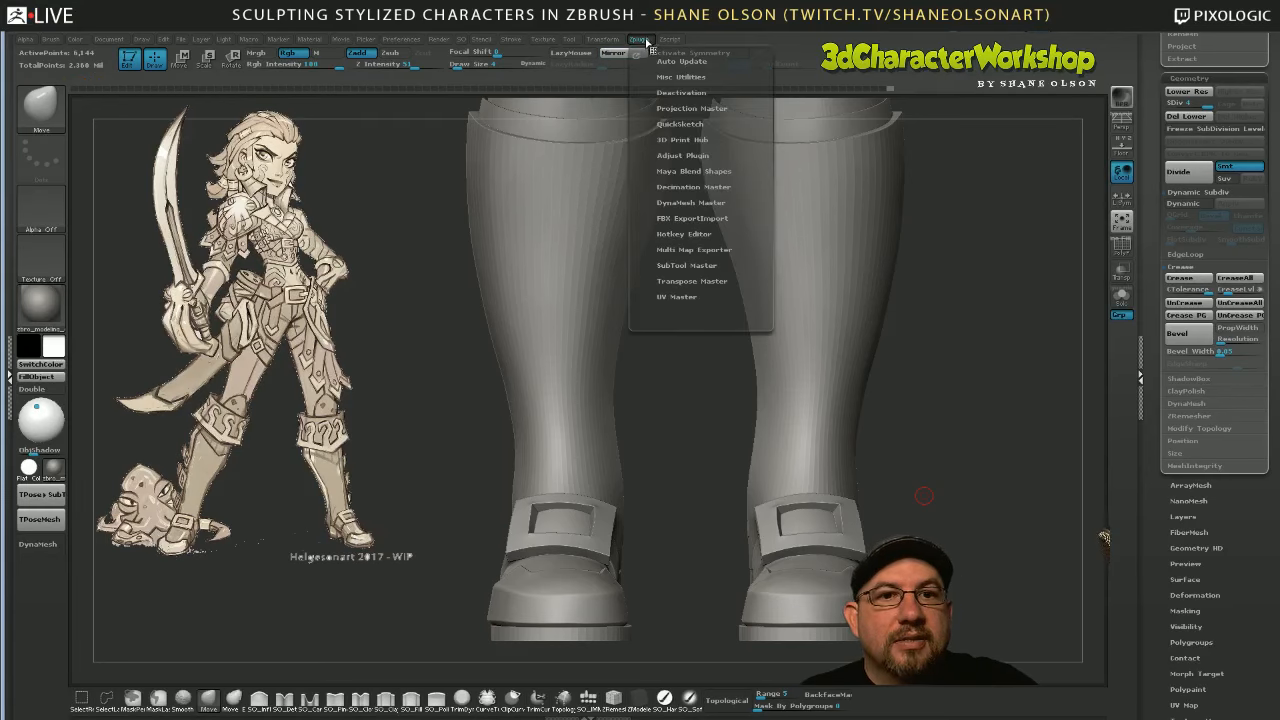
pyautogui.click(695, 264)
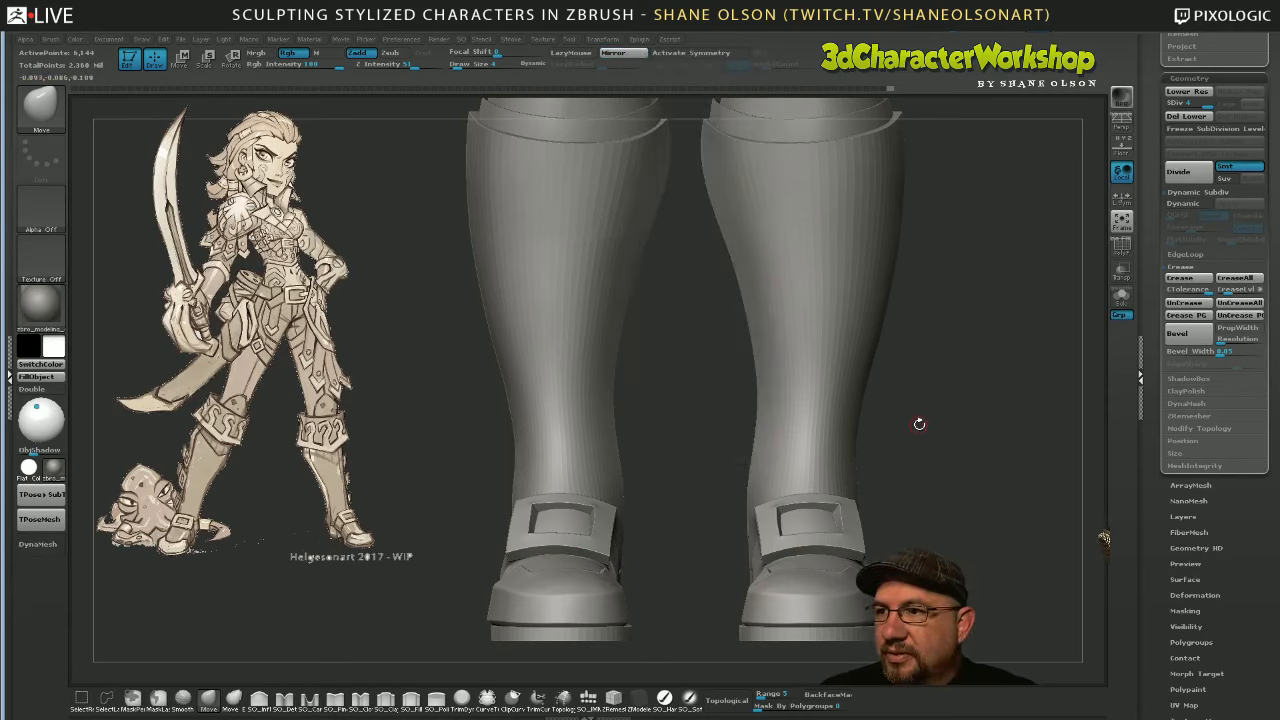
pyautogui.moveTo(919, 424); pyautogui.dragTo(916, 449)
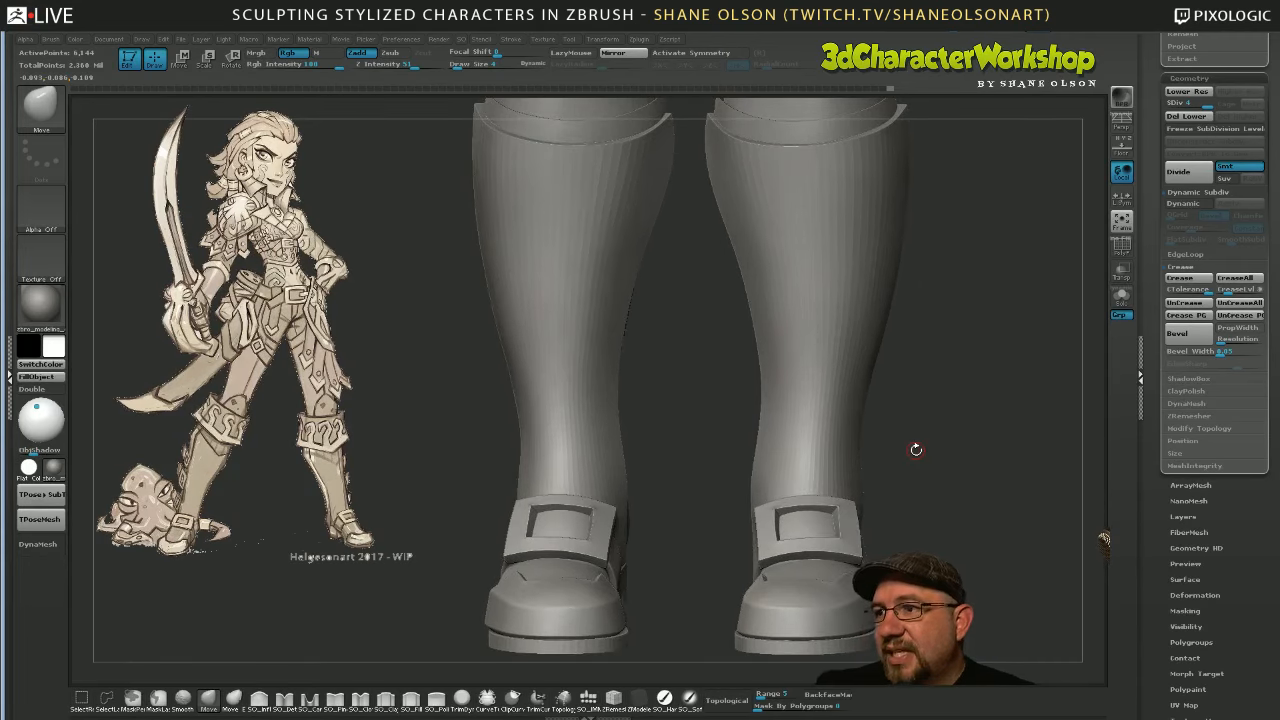
# Choose the SO_Polish brush with a draw size of 14 for working on the buckle edges, after briefly picking TrimDynamic
pyautogui.moveTo(929, 451); pyautogui.dragTo(691, 563)
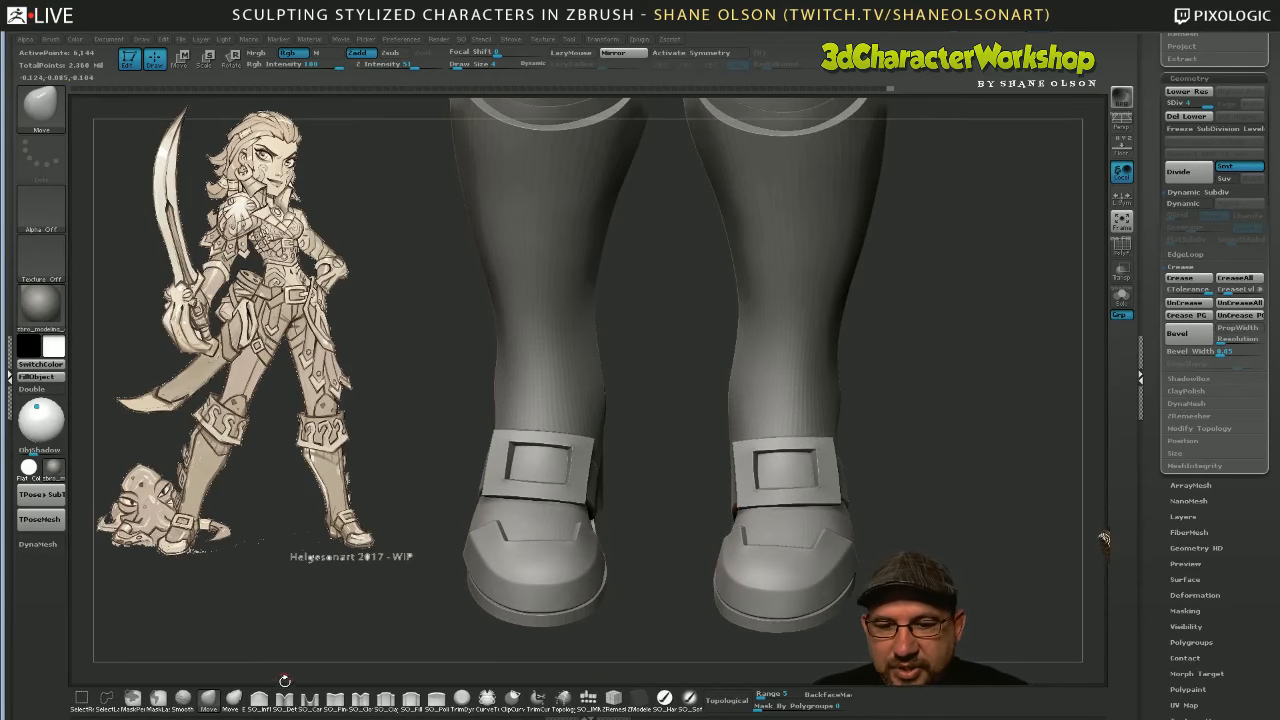
pyautogui.click(461, 697)
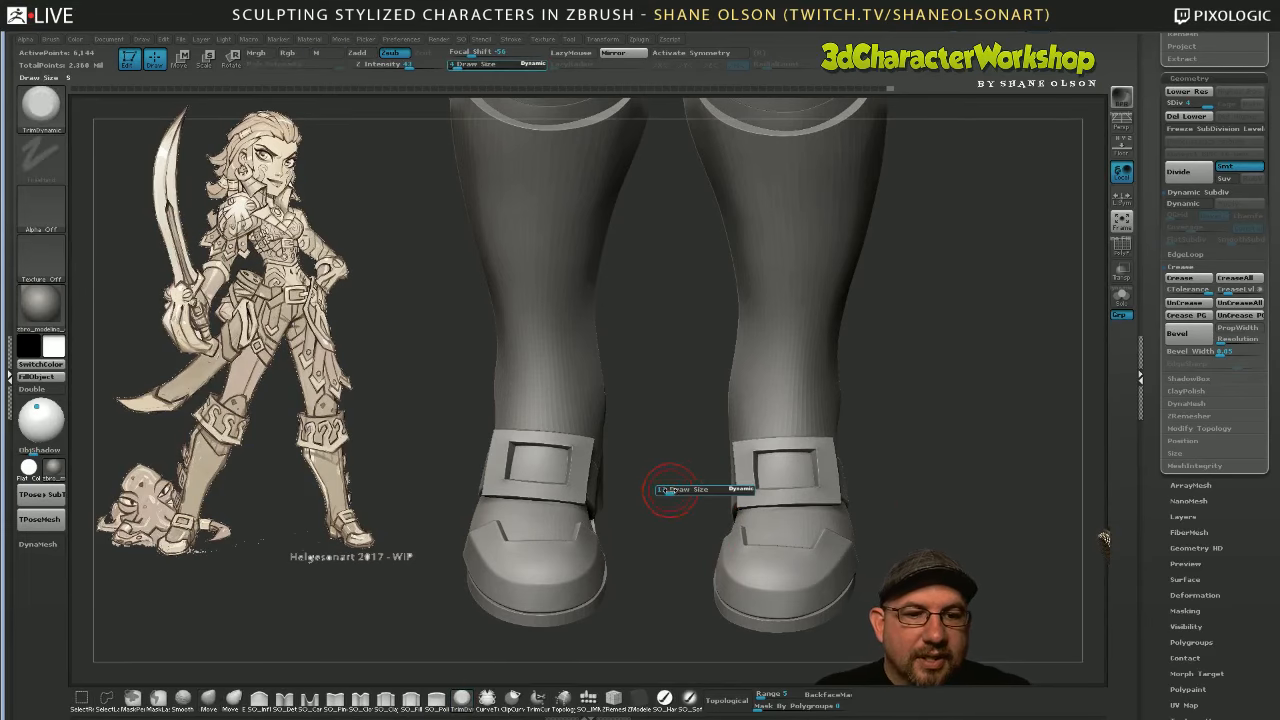
pyautogui.moveTo(665, 498); pyautogui.dragTo(600, 460)
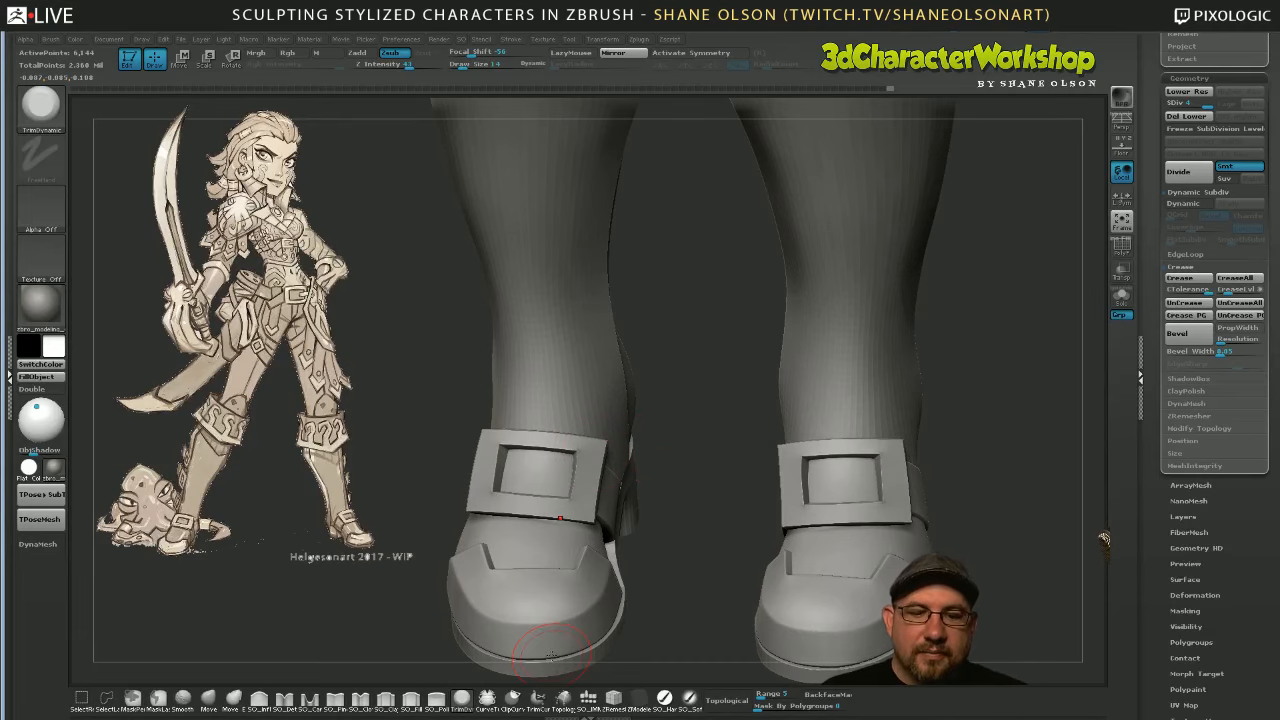
pyautogui.click(437, 697)
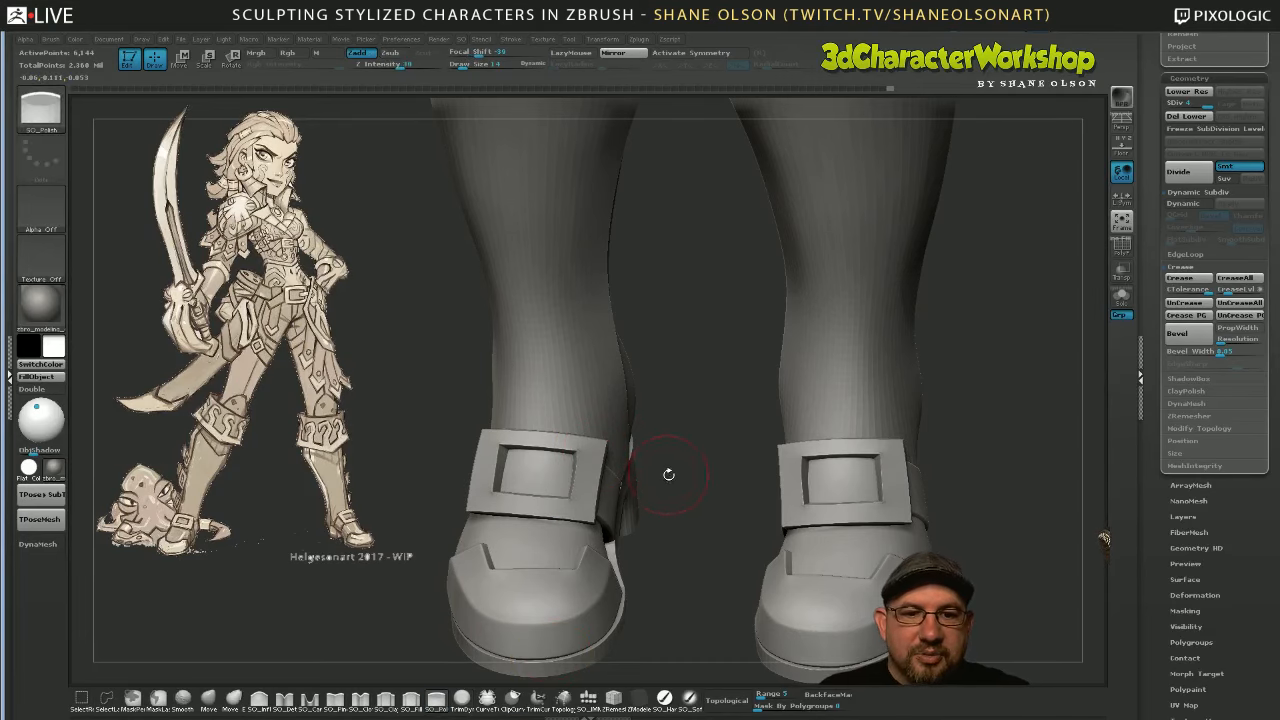
pyautogui.moveTo(669, 474); pyautogui.dragTo(583, 453)
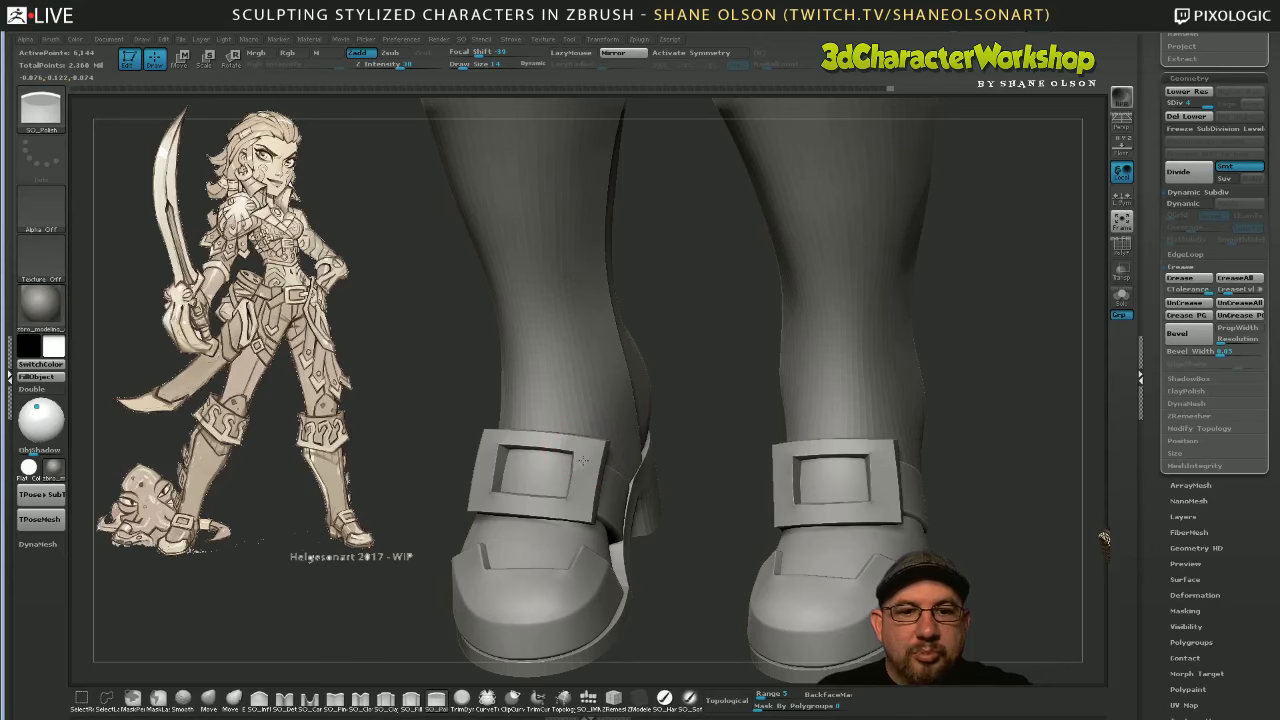
# Subdivide the buckles up to level 7 and polish the frame's outer edges with the SO_Polish brush
pyautogui.press('ctrl')
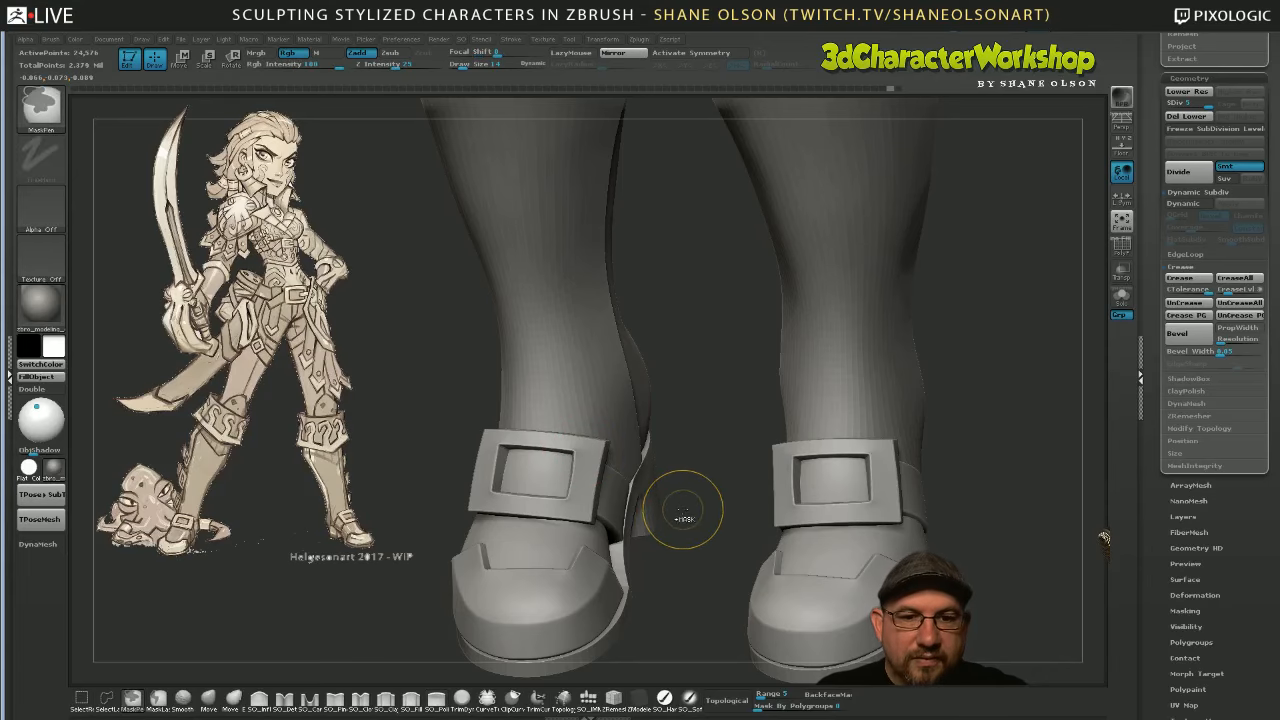
pyautogui.moveTo(682, 505)
pyautogui.mouseDown()
pyautogui.moveTo(684, 474)
pyautogui.moveTo(578, 443)
pyautogui.mouseUp()
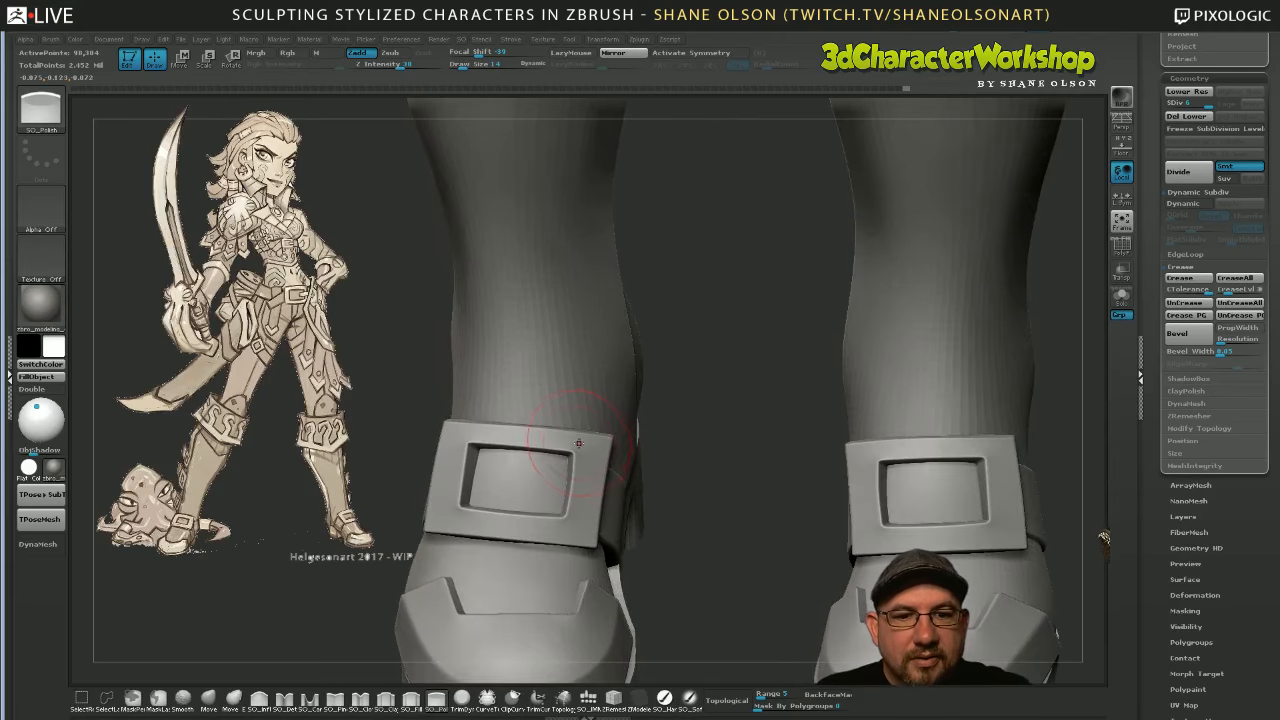
pyautogui.moveTo(650, 465)
pyautogui.mouseDown()
pyautogui.moveTo(700, 492)
pyautogui.moveTo(702, 512)
pyautogui.moveTo(635, 553)
pyautogui.mouseUp()
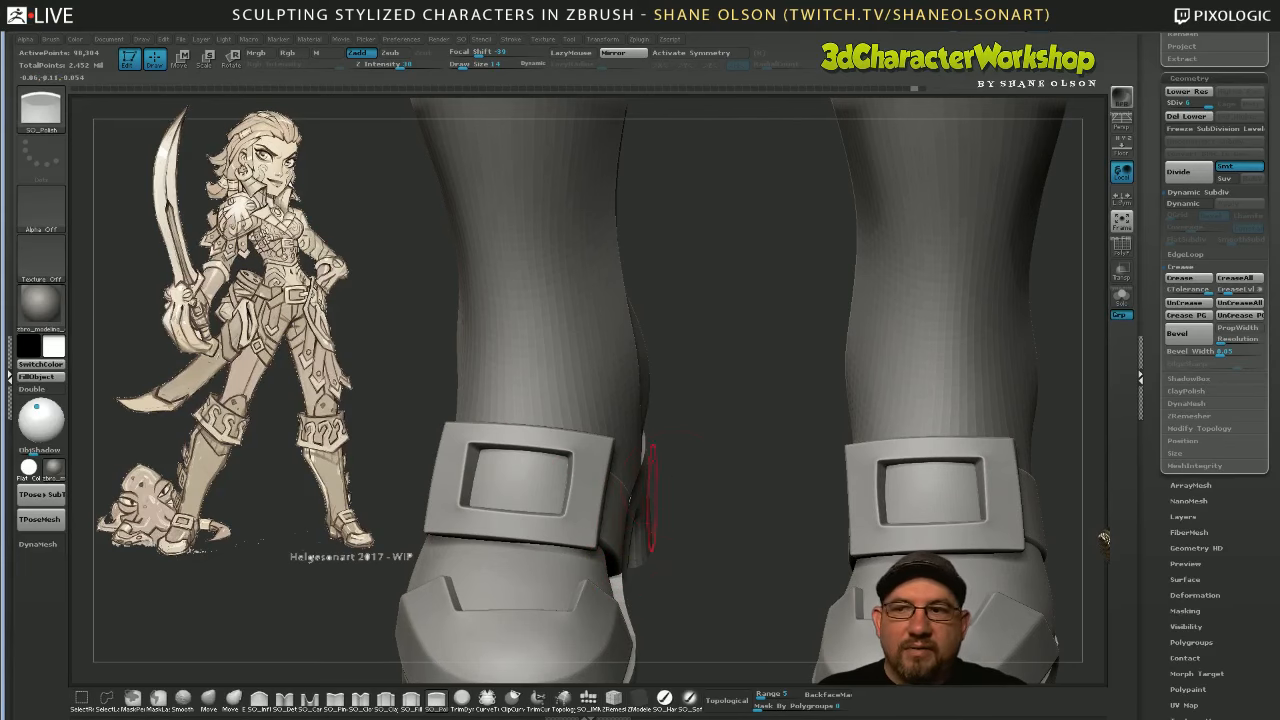
pyautogui.press('ctrl')
pyautogui.press('ctrl')
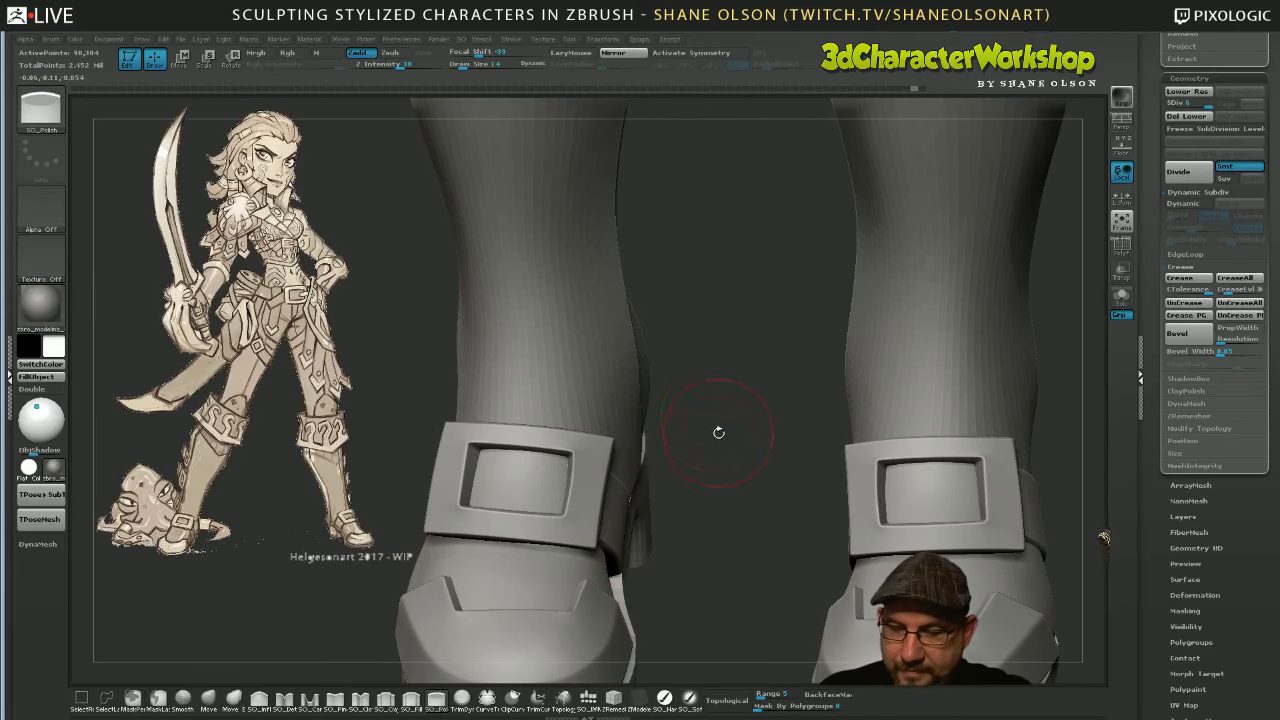
pyautogui.press('d')
pyautogui.moveTo(723, 413); pyautogui.dragTo(578, 444)
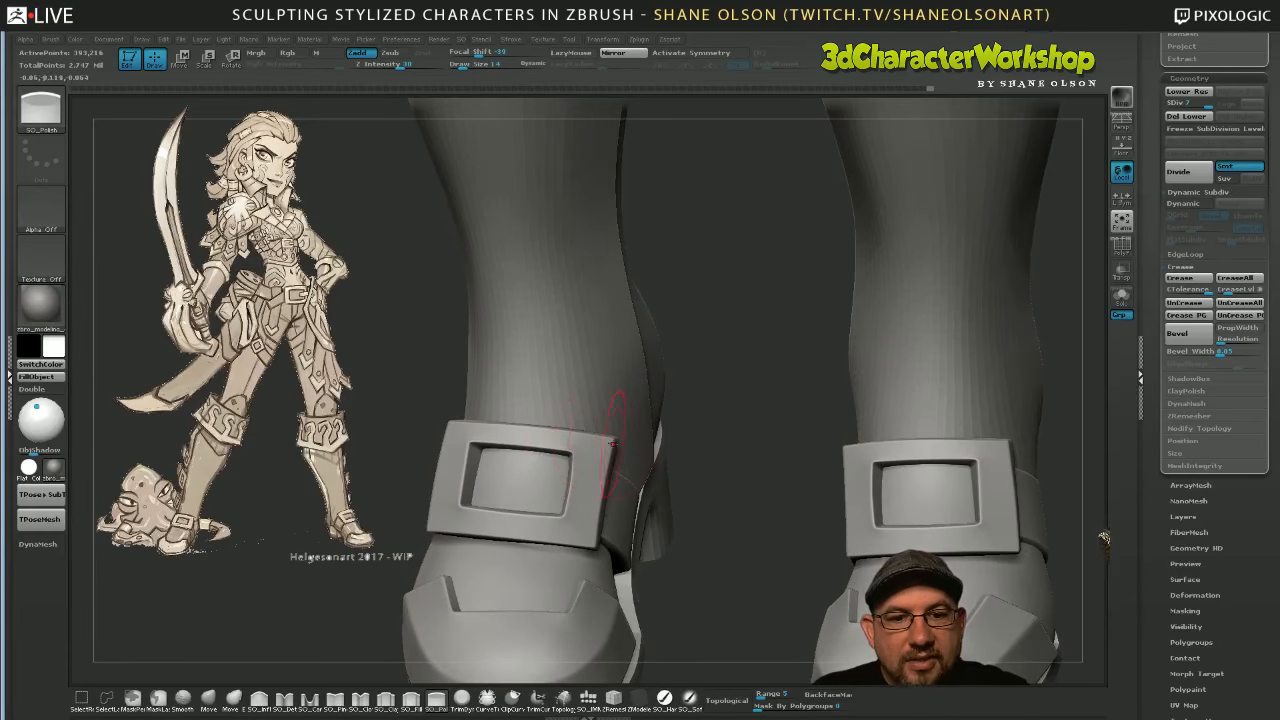
# Set the brush's Z Intensity to 11 and softly polish the buckle's inner and outer edges and corners
pyautogui.click(382, 65)
pyautogui.press('Return')
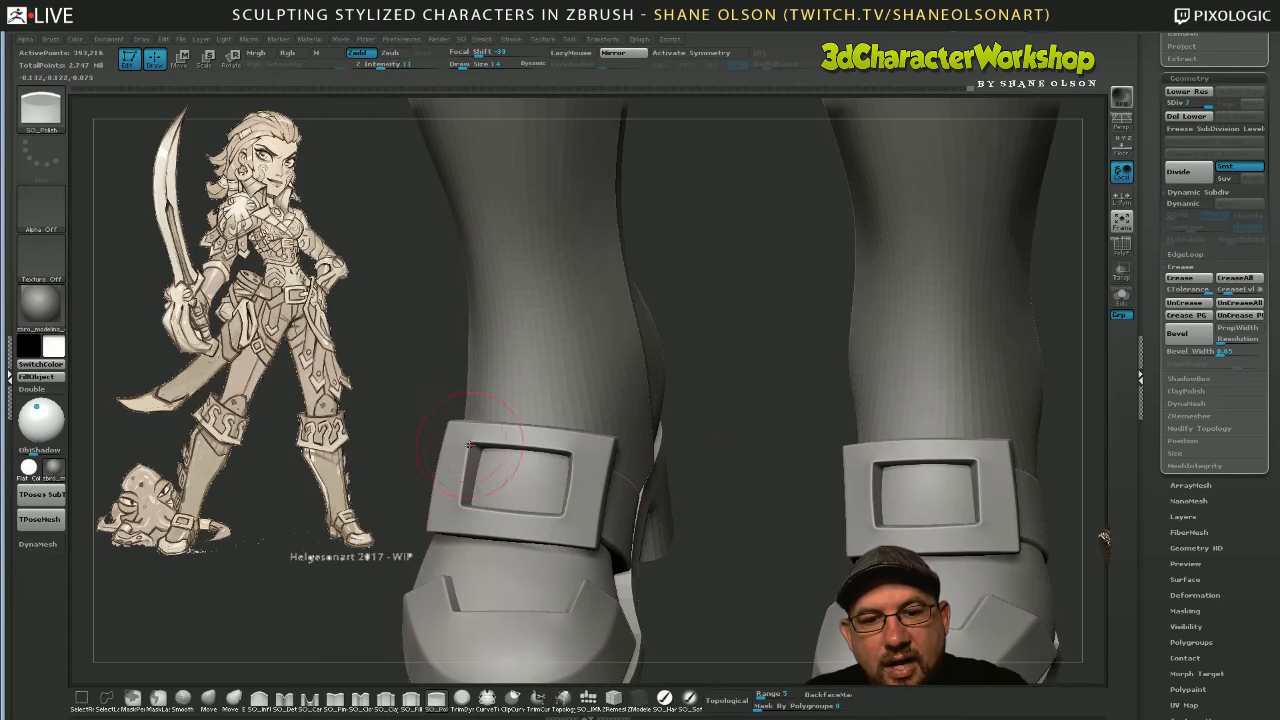
pyautogui.moveTo(745, 510)
pyautogui.mouseDown()
pyautogui.moveTo(717, 533)
pyautogui.moveTo(736, 588)
pyautogui.moveTo(725, 580)
pyautogui.mouseUp()
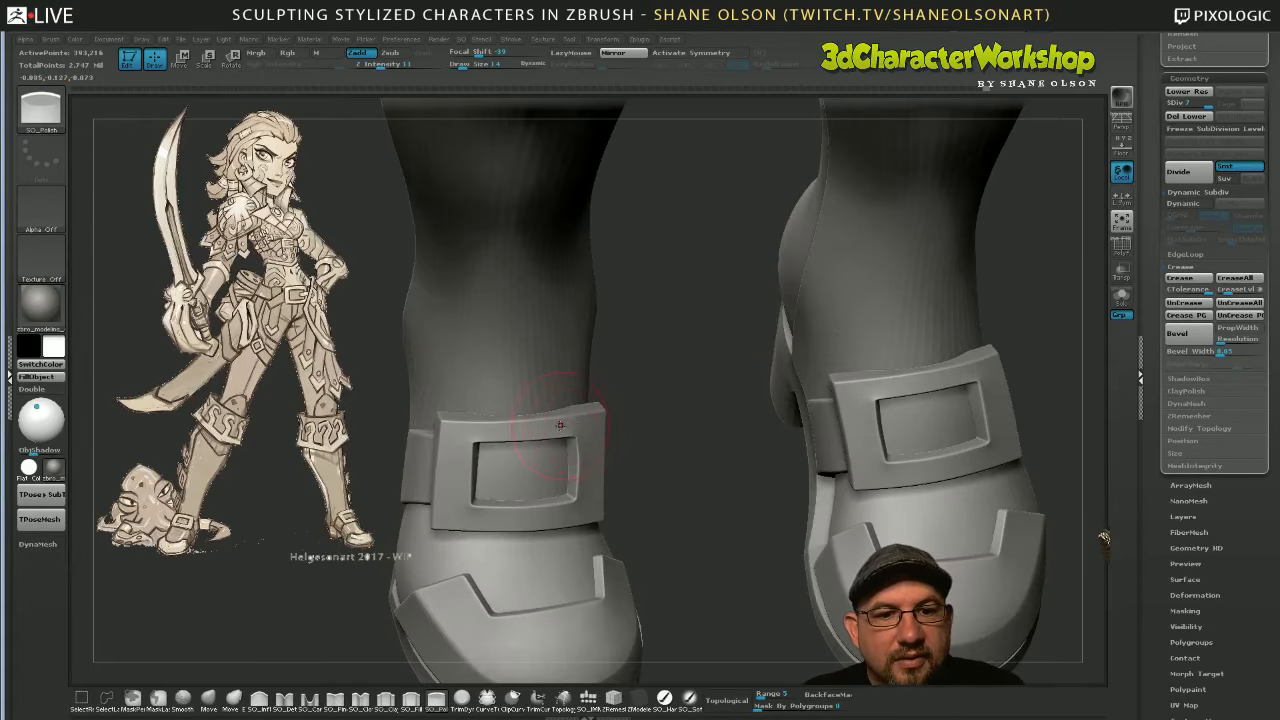
pyautogui.moveTo(684, 518); pyautogui.dragTo(688, 523)
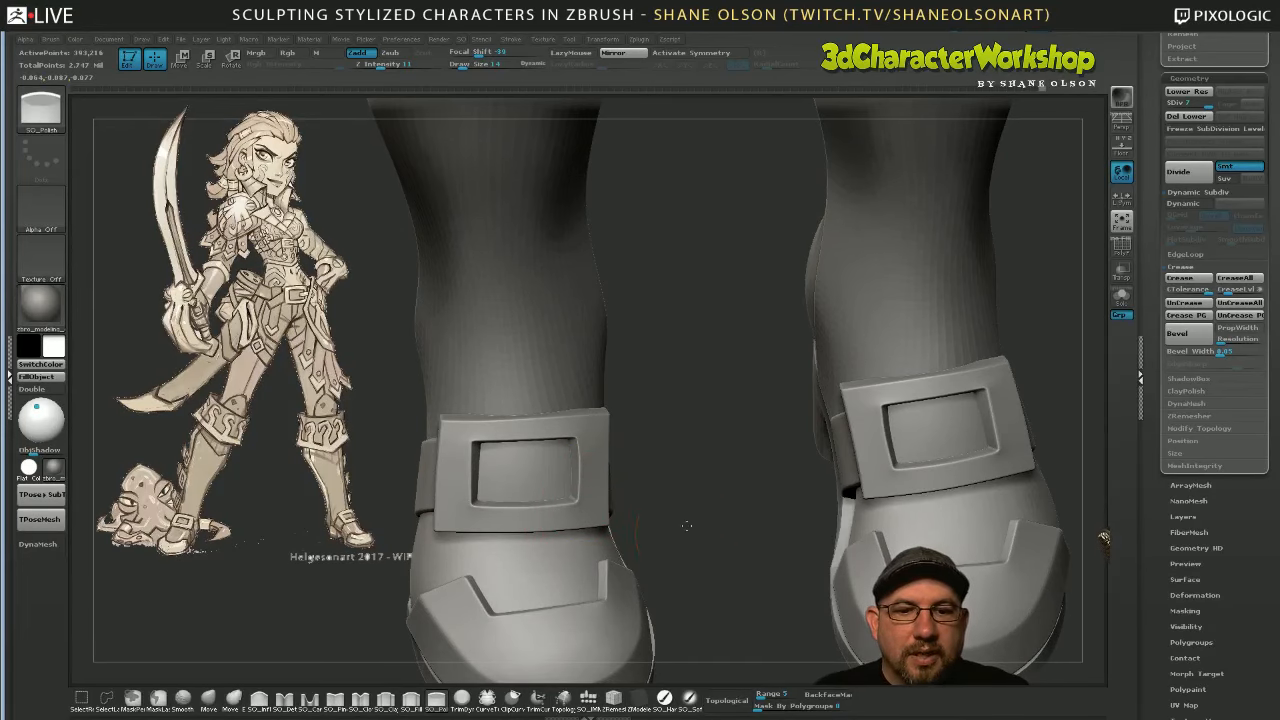
pyautogui.keyDown('alt'); pyautogui.moveTo(682, 524); pyautogui.dragTo(660, 449); pyautogui.keyUp('alt')
pyautogui.moveTo(683, 623); pyautogui.dragTo(824, 568)
pyautogui.moveTo(809, 518); pyautogui.dragTo(779, 606)
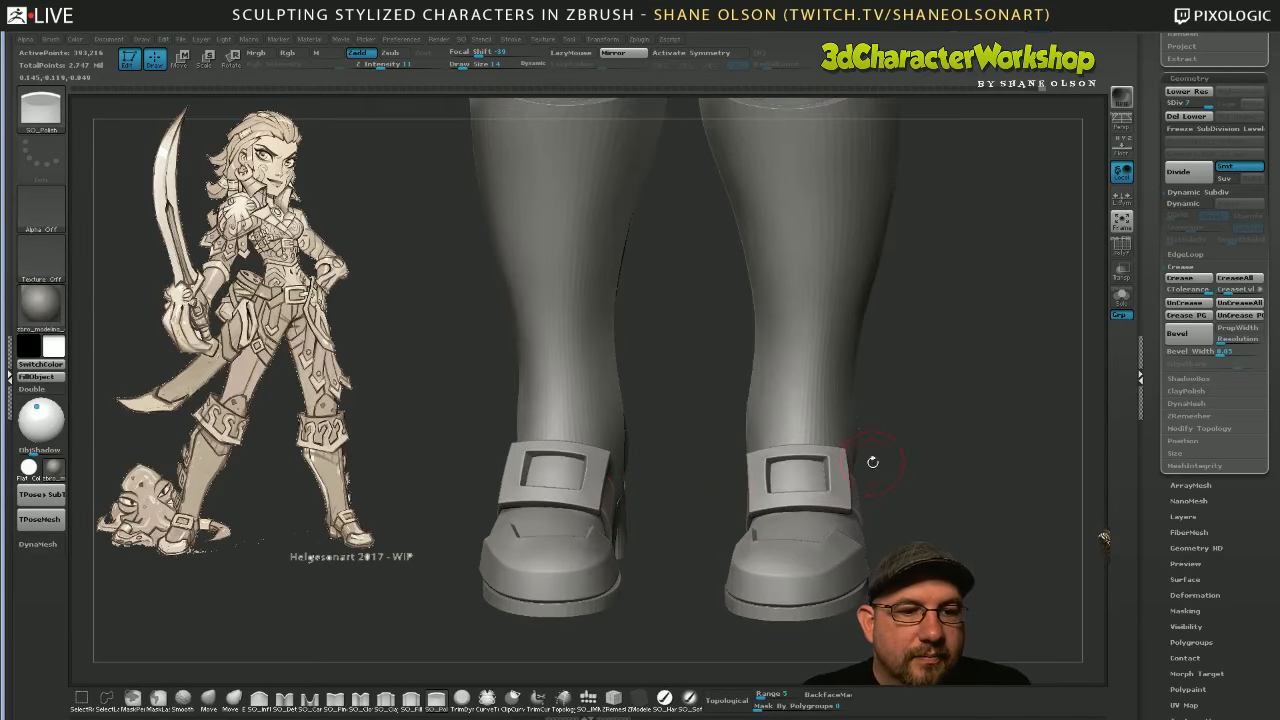
pyautogui.moveTo(951, 480)
pyautogui.keyDown('alt'); pyautogui.mouseDown()
pyautogui.moveTo(849, 504)
pyautogui.moveTo(851, 569)
pyautogui.mouseUp(); pyautogui.keyUp('alt')
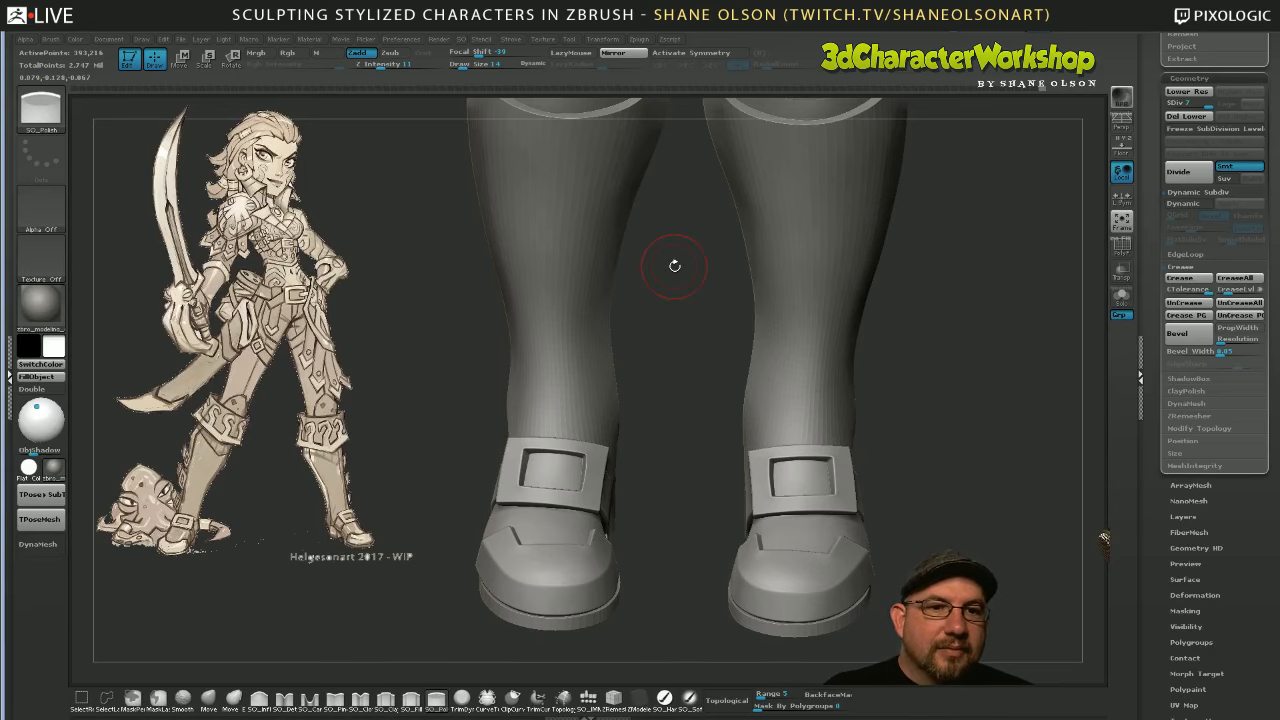
# Delete the buckles' lower subdivision levels and examine the remaining mesh density with the polyframe displayed
pyautogui.press('space')
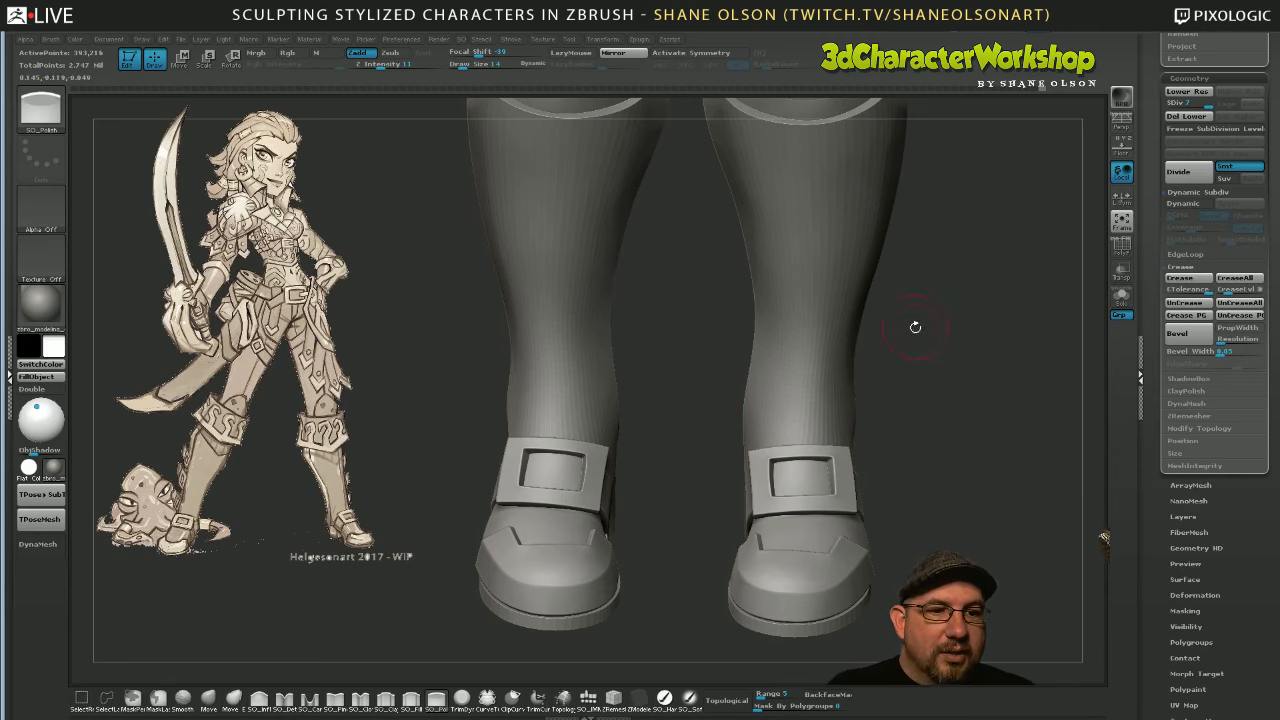
pyautogui.click(1186, 117)
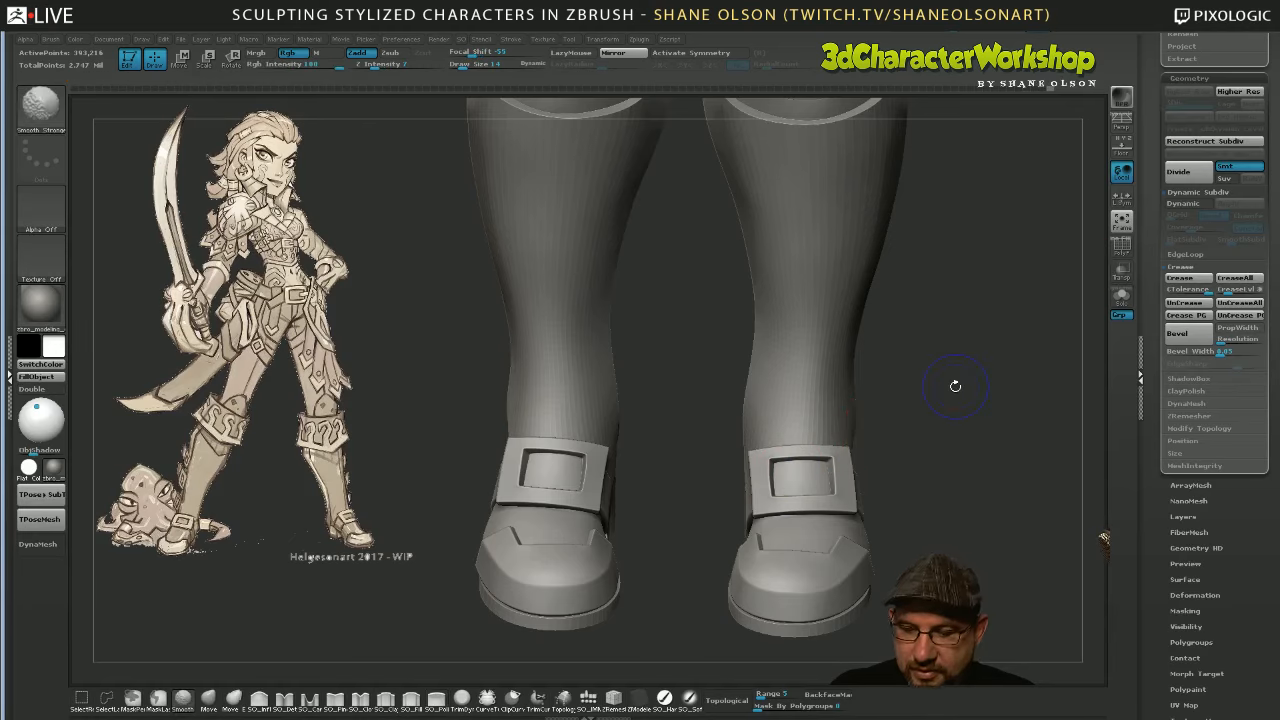
pyautogui.moveTo(683, 371)
pyautogui.keyDown('alt'); pyautogui.mouseDown()
pyautogui.moveTo(714, 538)
pyautogui.moveTo(576, 510)
pyautogui.mouseUp(); pyautogui.keyUp('alt')
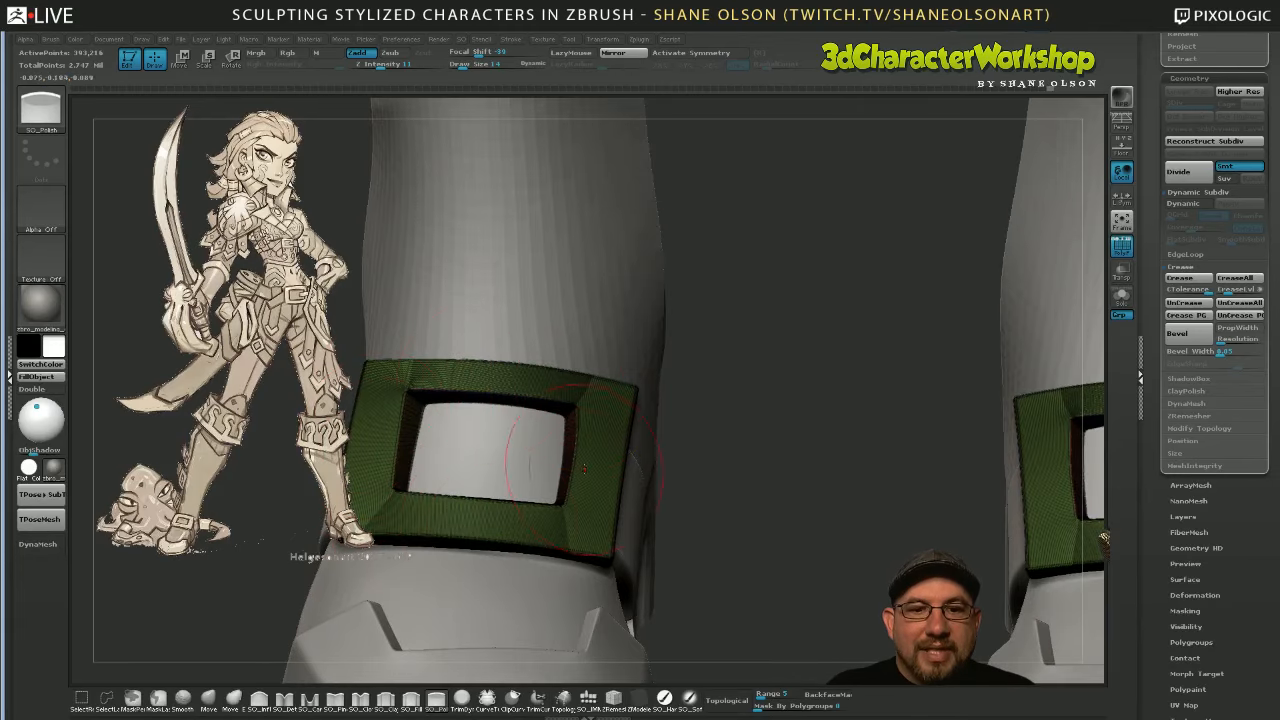
pyautogui.moveTo(754, 464); pyautogui.dragTo(742, 465)
pyautogui.moveTo(758, 508); pyautogui.dragTo(718, 410)
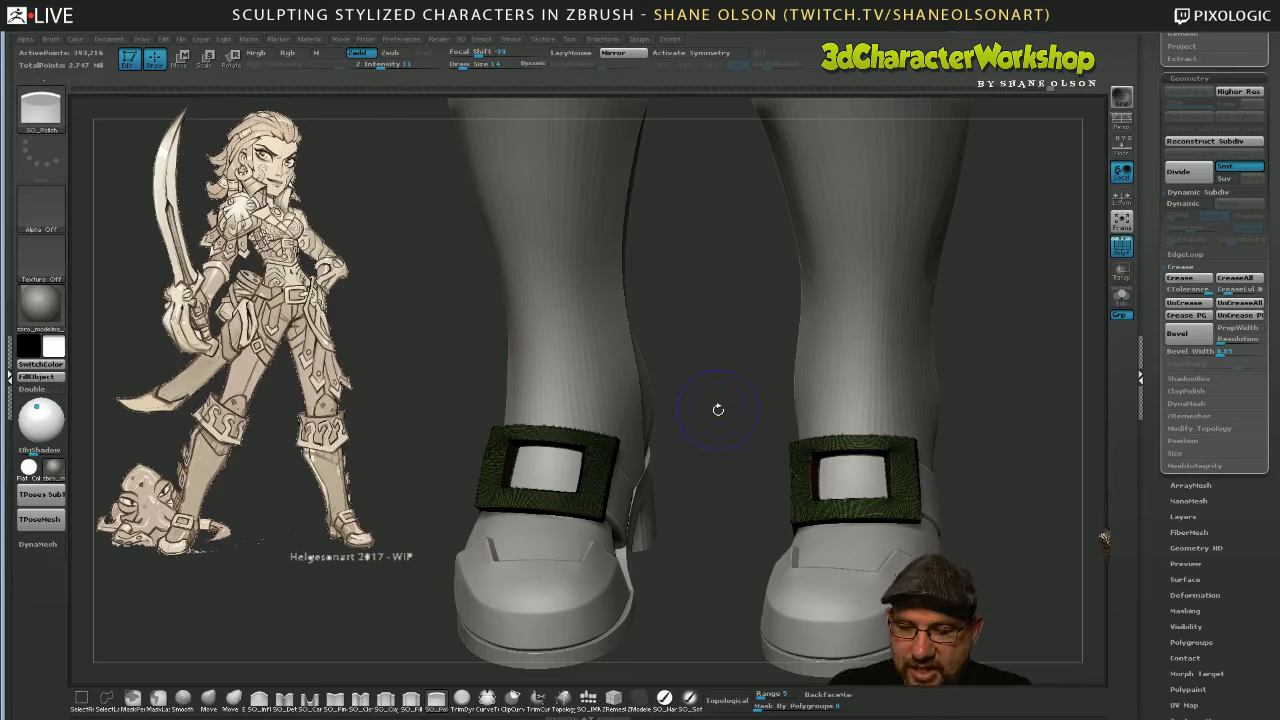
pyautogui.keyDown('ctrl'); pyautogui.click(718, 409); pyautogui.keyUp('ctrl')
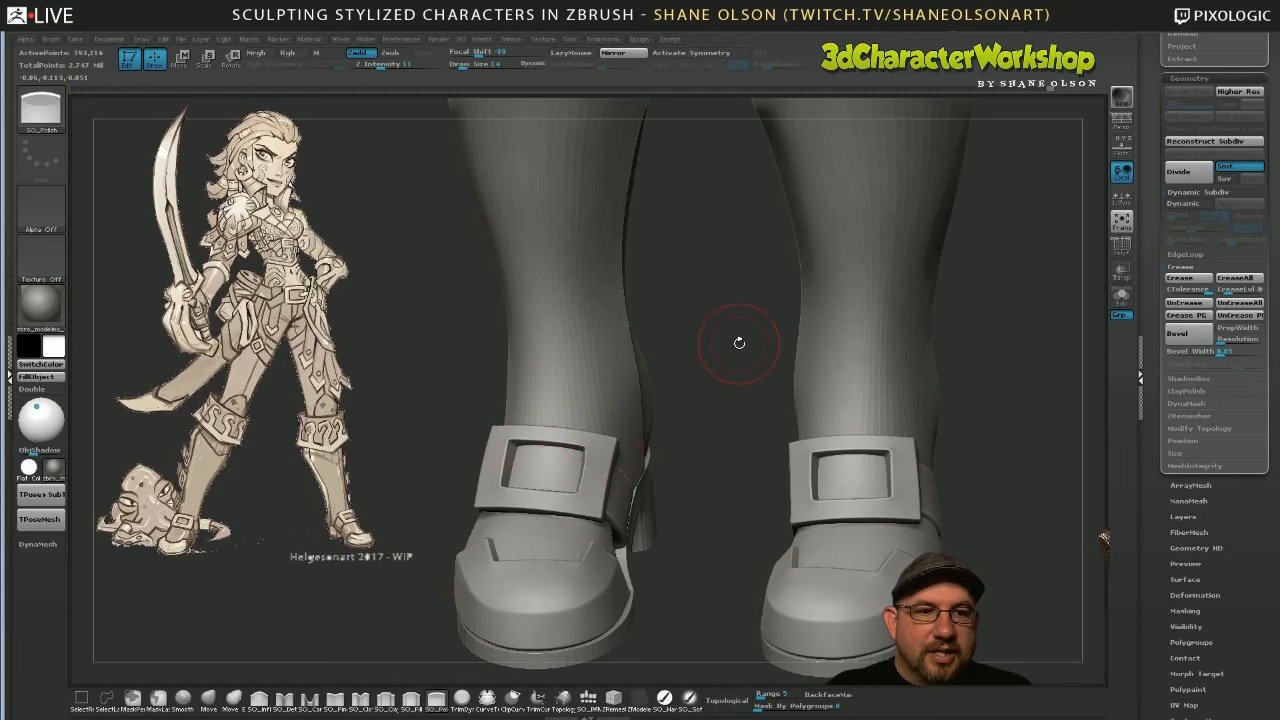
pyautogui.moveTo(739, 343); pyautogui.dragTo(962, 455)
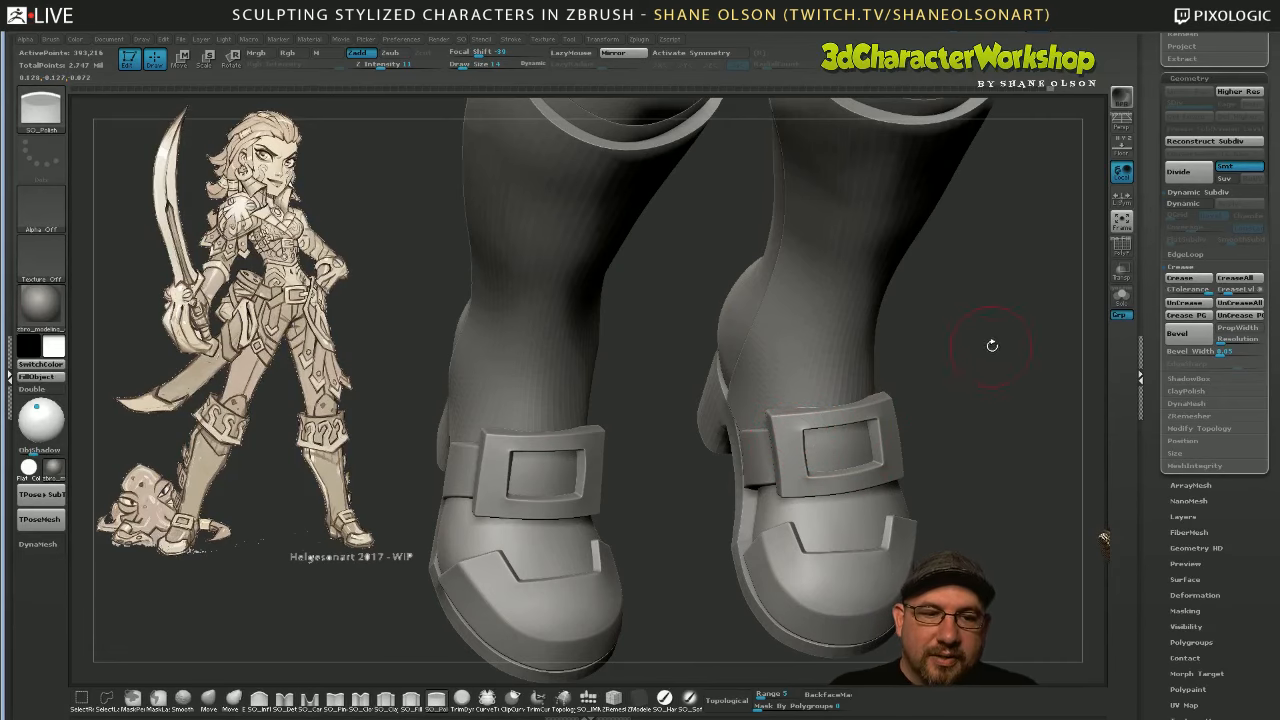
# Reconstruct four lower subdivision levels of the buckles and set the mesh back to its highest level, 5
pyautogui.moveTo(992, 345); pyautogui.dragTo(722, 438)
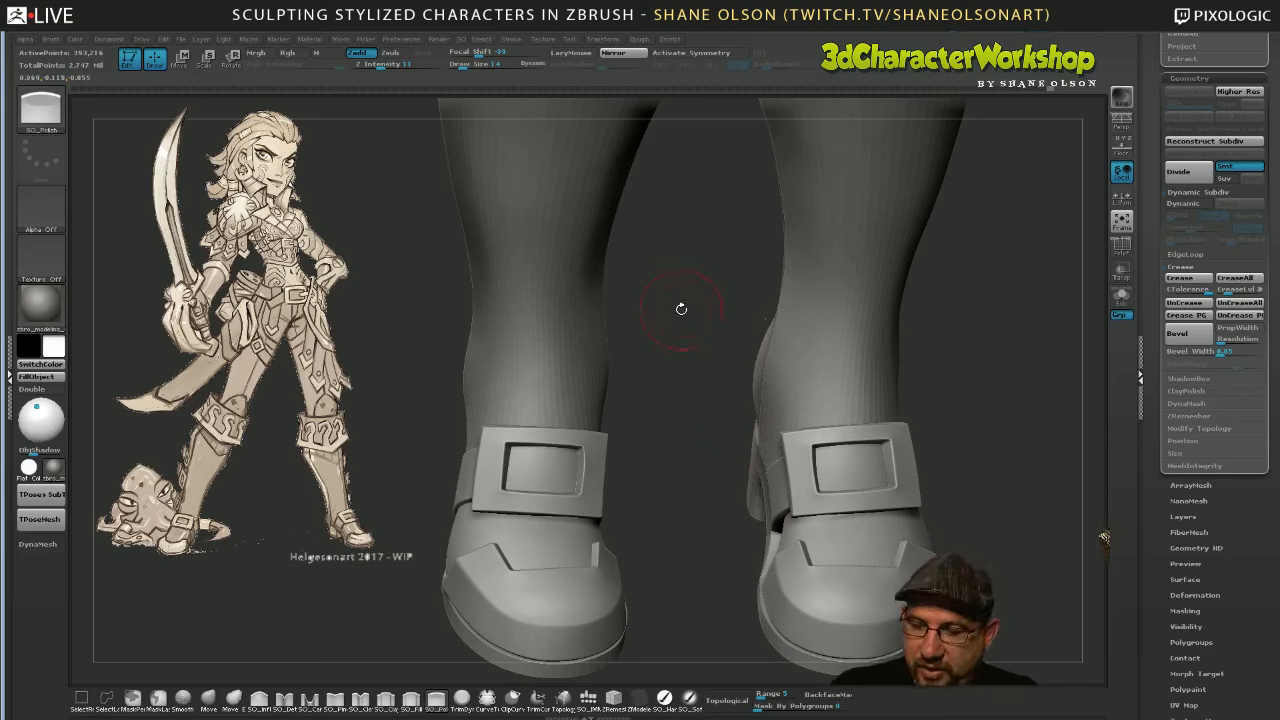
pyautogui.press('space')
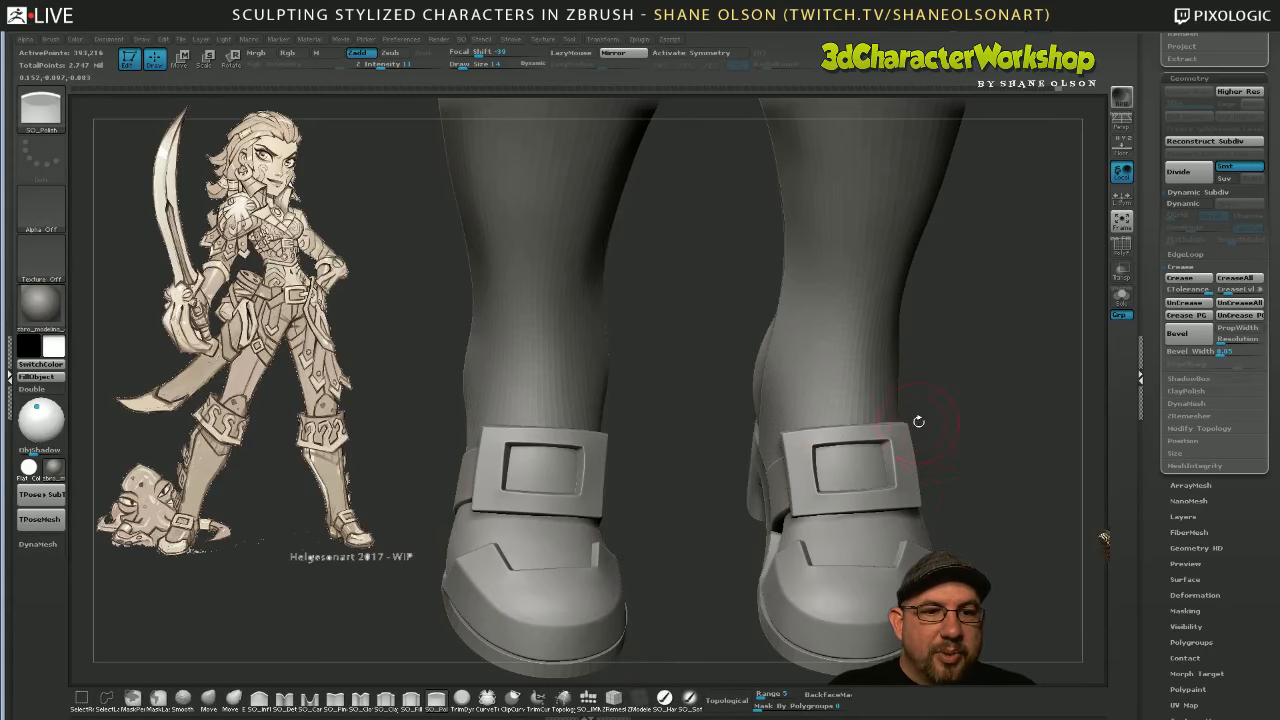
pyautogui.moveTo(980, 387); pyautogui.dragTo(938, 406)
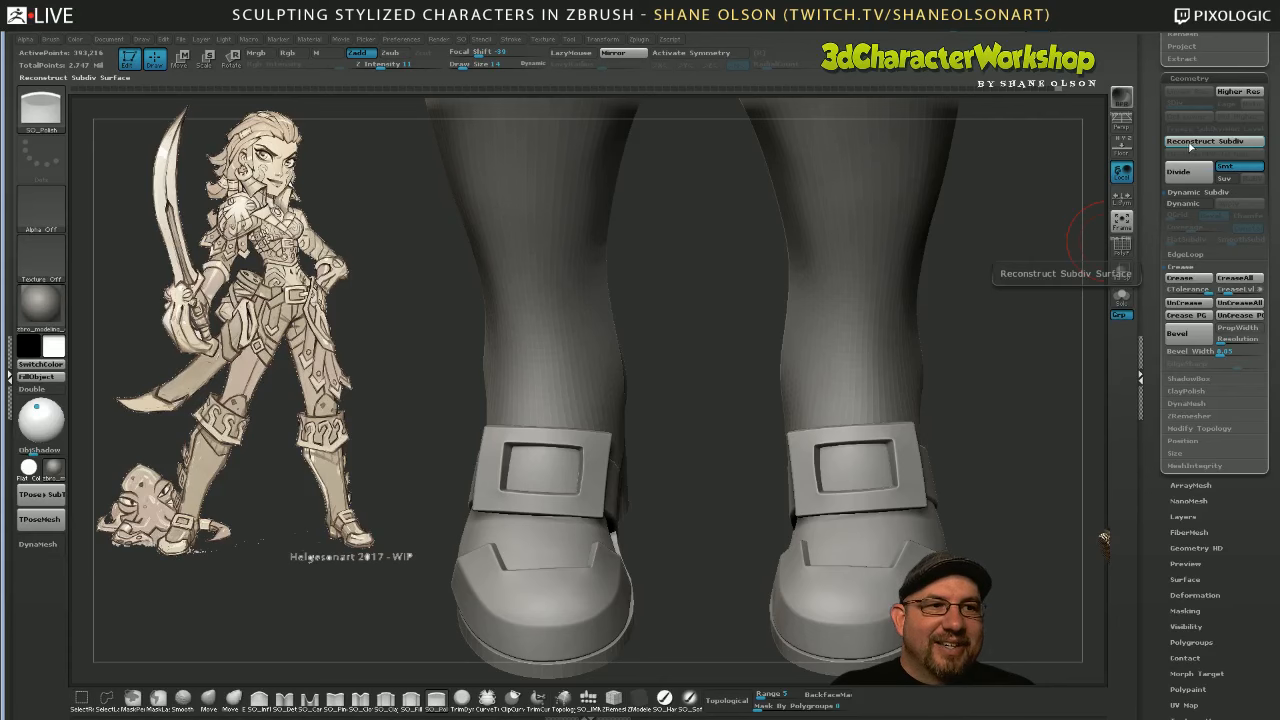
pyautogui.scroll(3, 1200, 180)
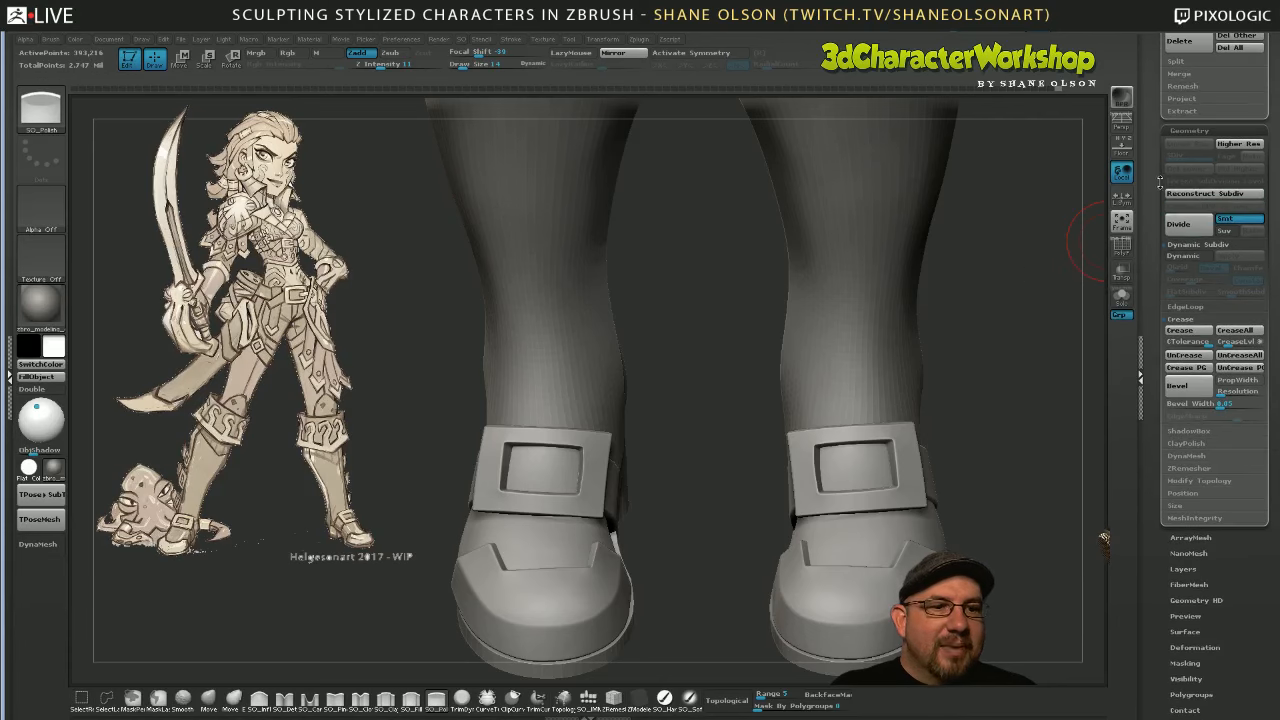
pyautogui.click(1208, 193)
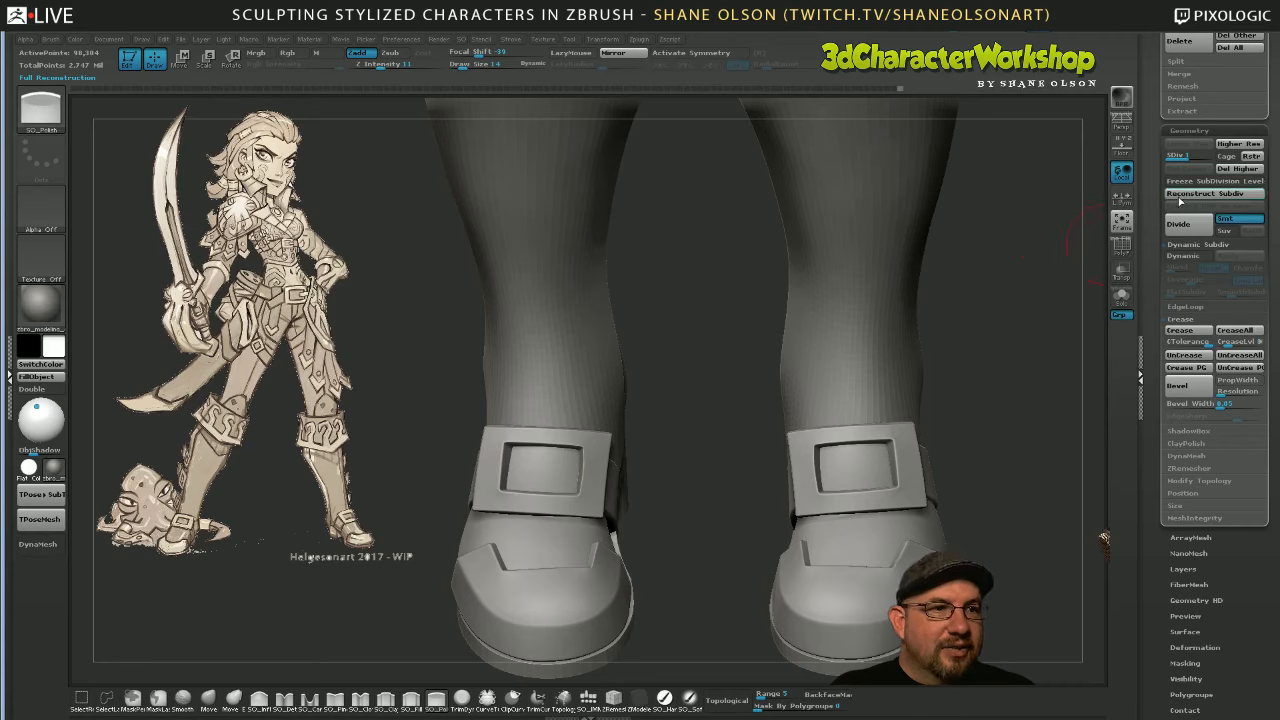
pyautogui.click(1221, 196)
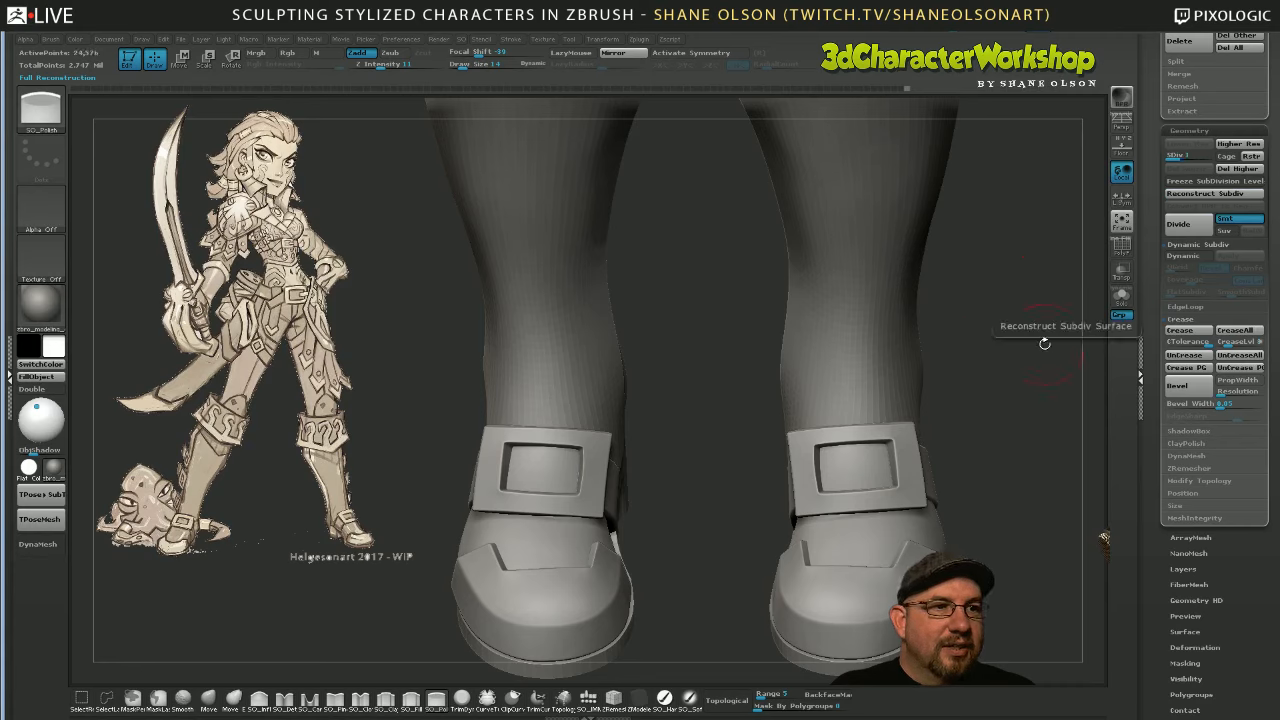
pyautogui.click(1200, 196)
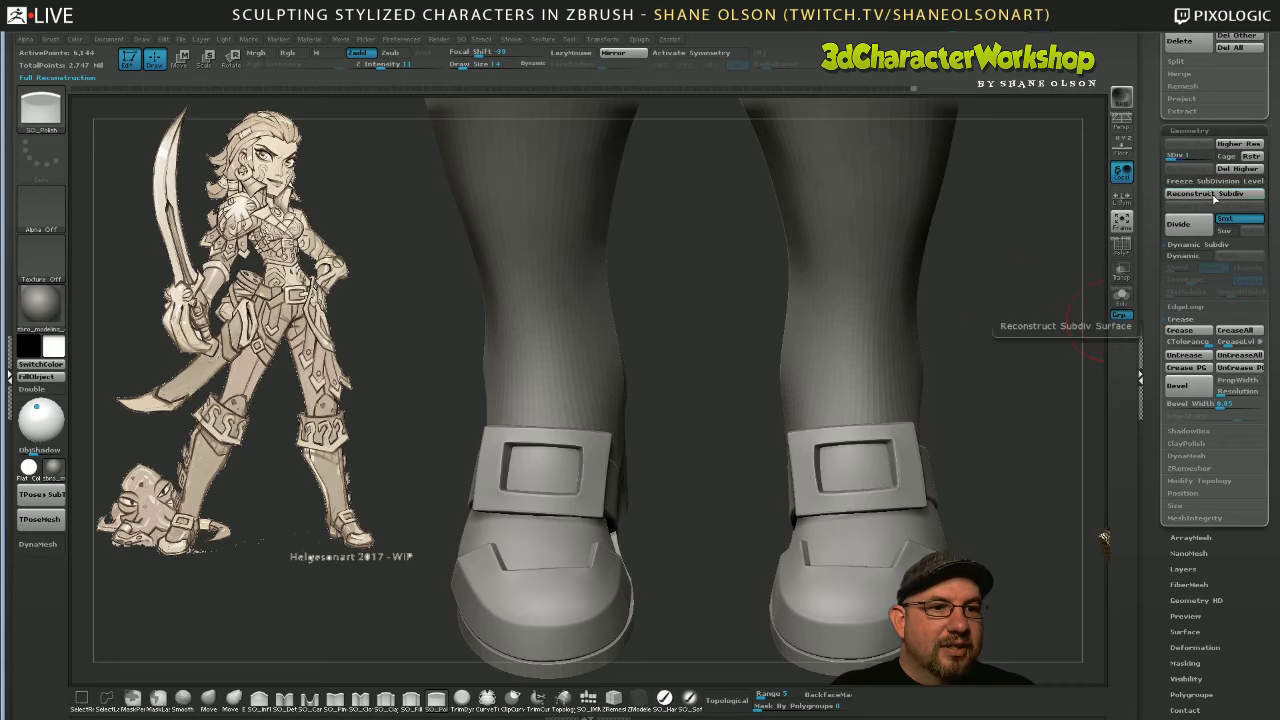
pyautogui.click(1215, 197)
pyautogui.click(1215, 197)
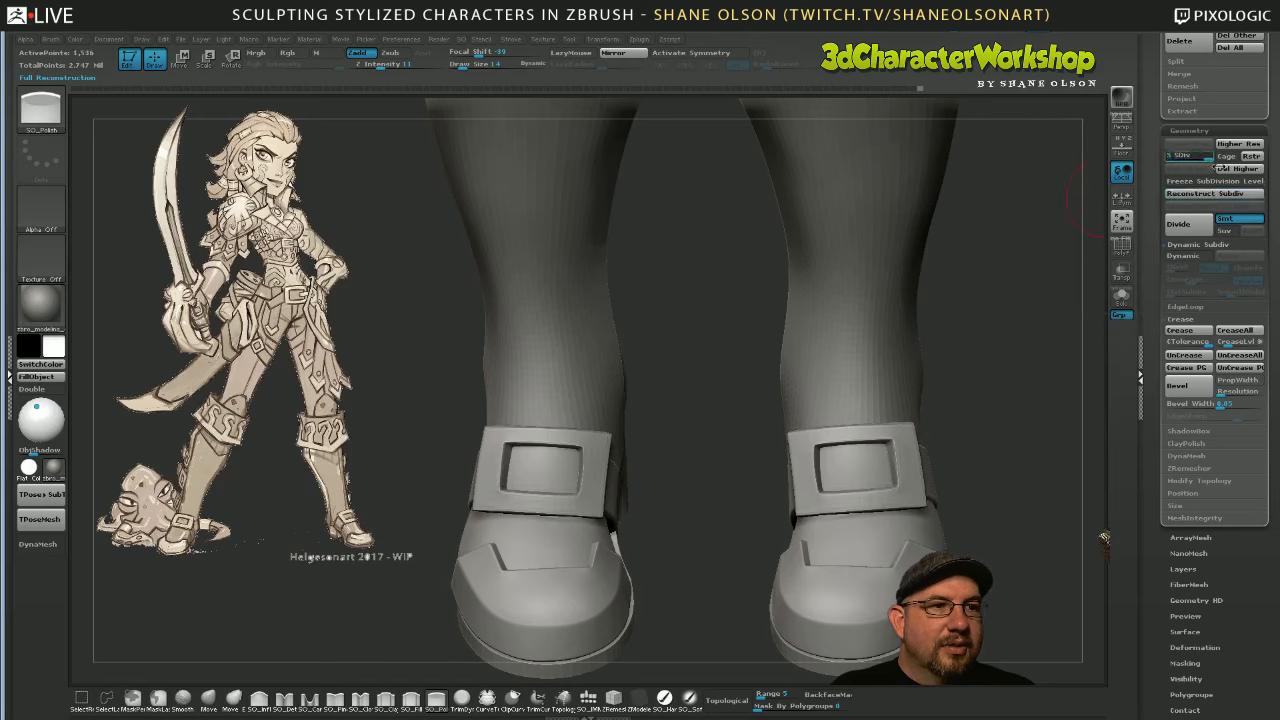
pyautogui.moveTo(1200, 158); pyautogui.dragTo(1255, 158)
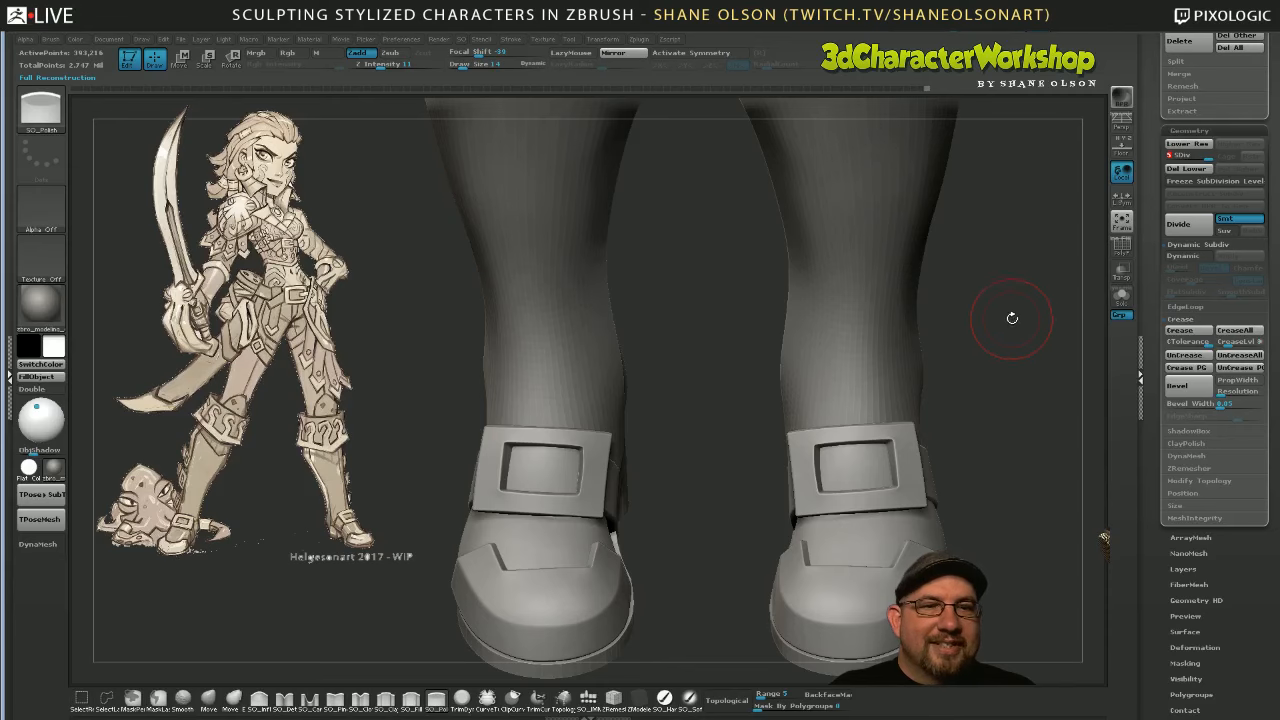
# Display the polyframe, drop the buckles to subdivision level 1 and reconstruct one more lower level
pyautogui.moveTo(991, 318); pyautogui.dragTo(996, 312)
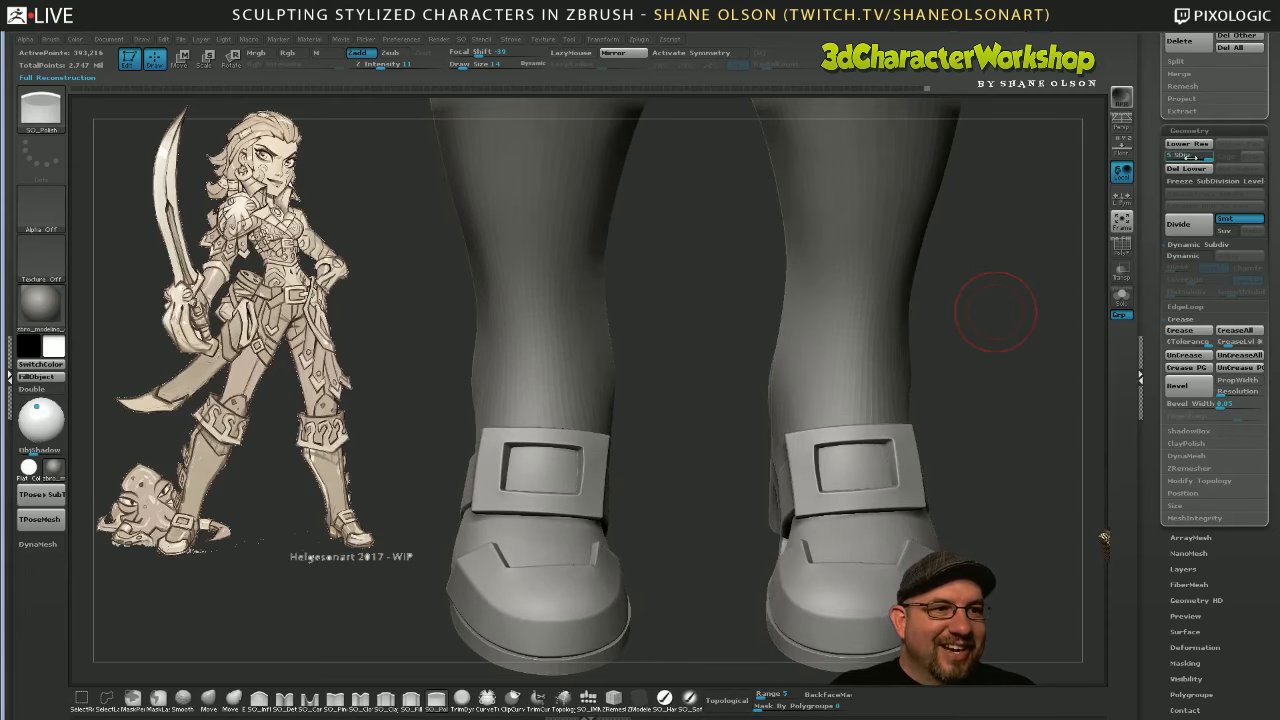
pyautogui.hotkey('shift', 'f')
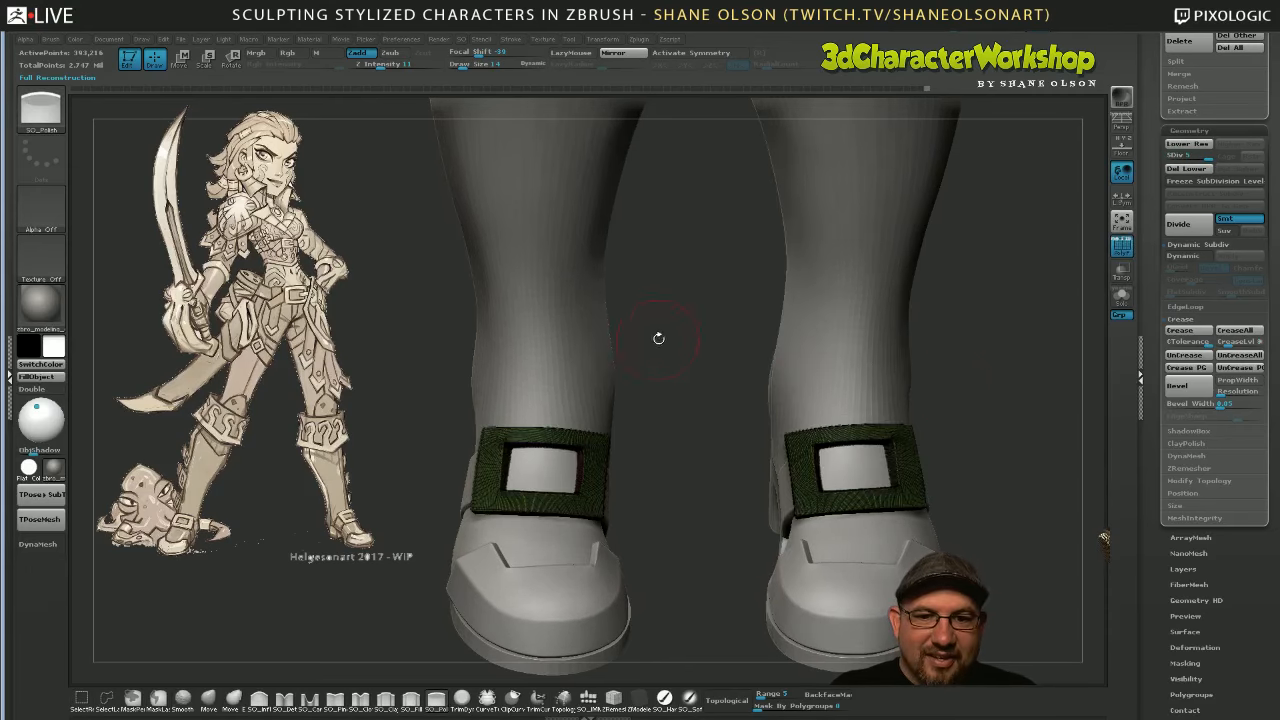
pyautogui.moveTo(698, 305); pyautogui.dragTo(694, 322)
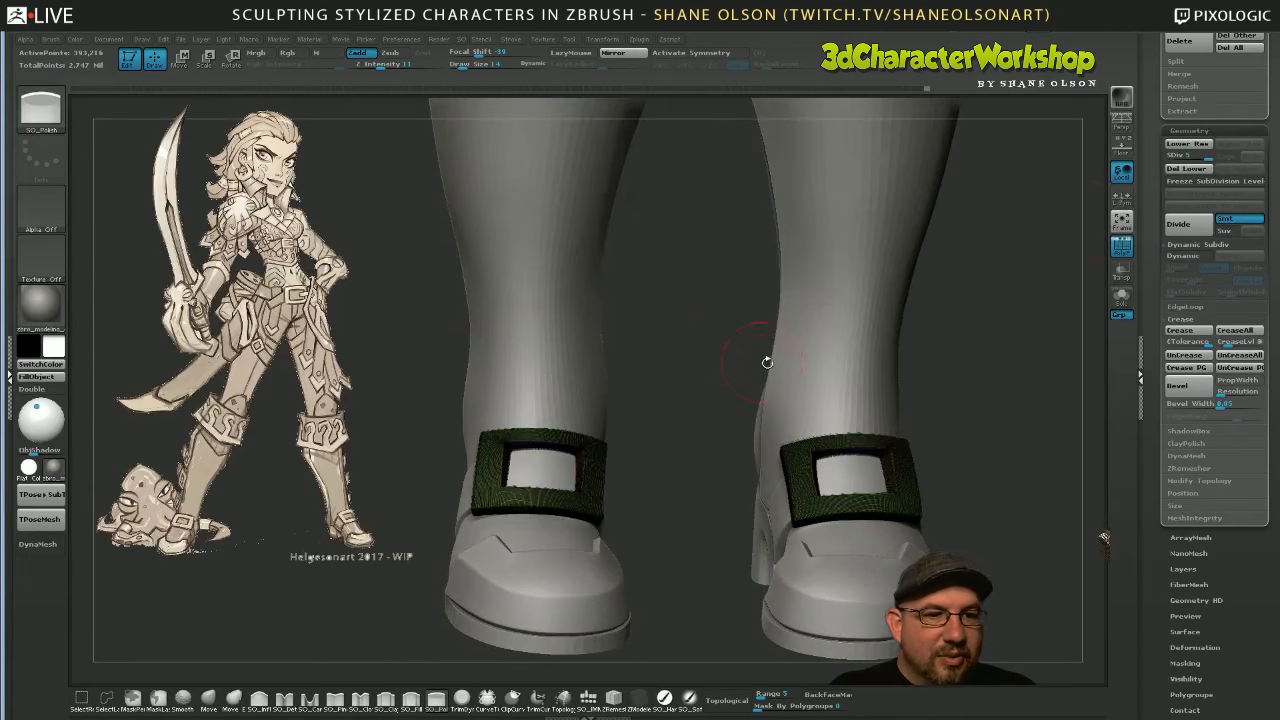
pyautogui.moveTo(1208, 157); pyautogui.dragTo(1167, 157)
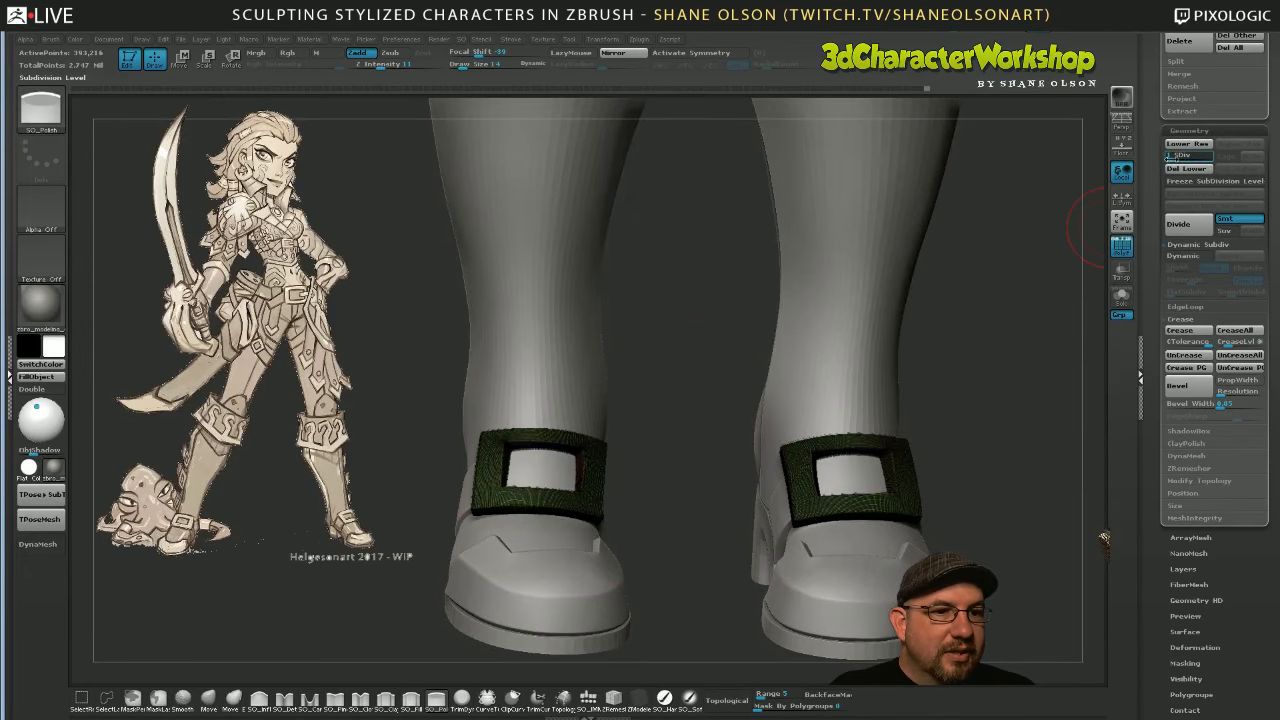
pyautogui.moveTo(697, 320); pyautogui.dragTo(702, 326)
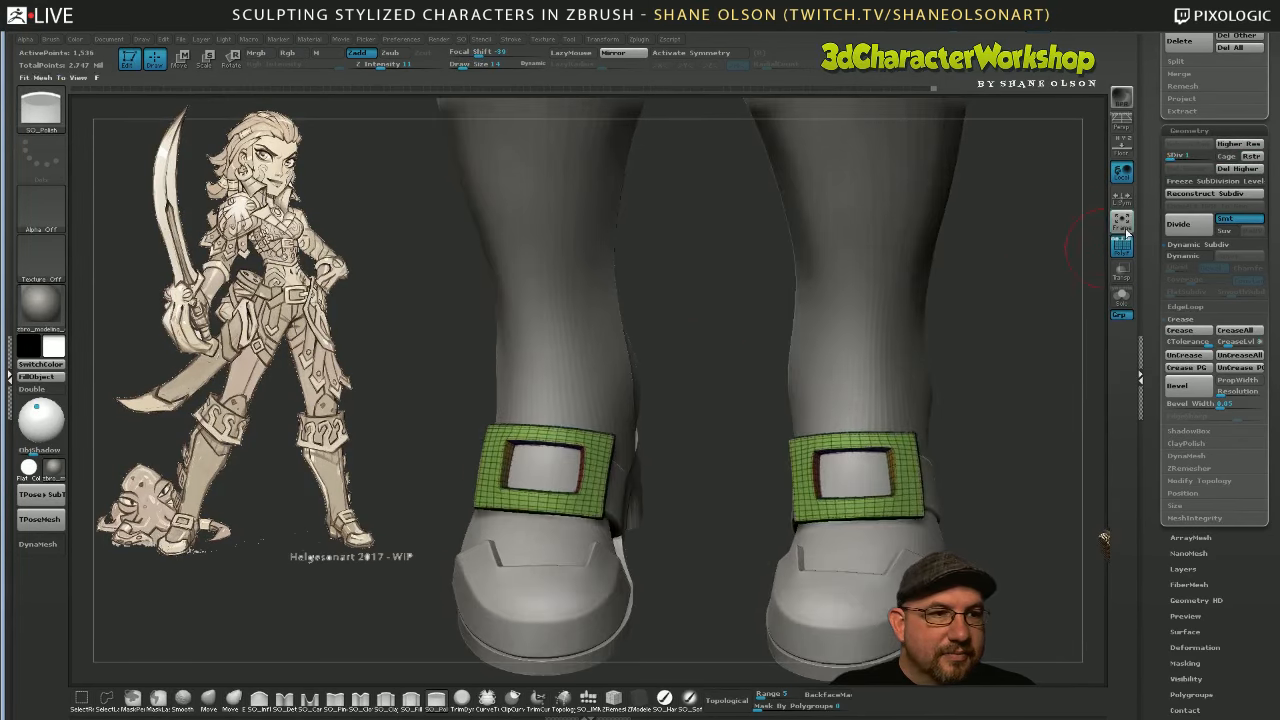
pyautogui.click(1201, 194)
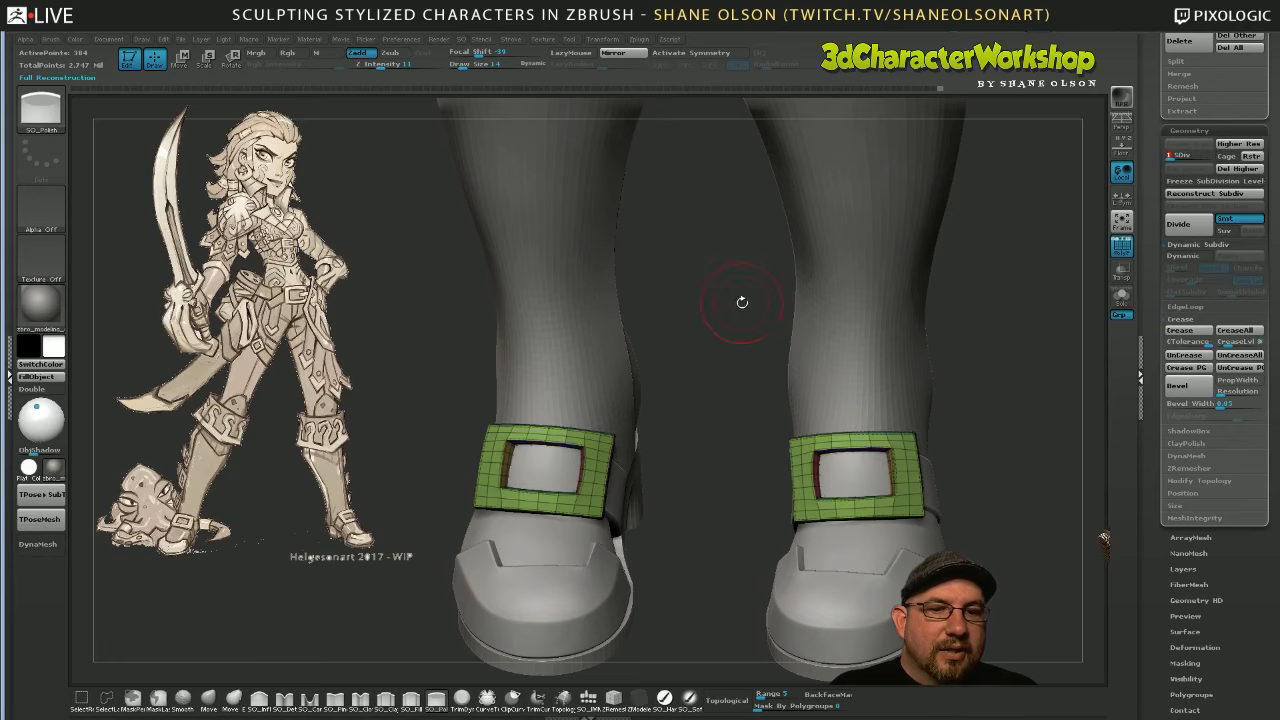
# Bring the buckles up to subdivision level 6 and hide the polyframe
pyautogui.moveTo(716, 332); pyautogui.dragTo(708, 313)
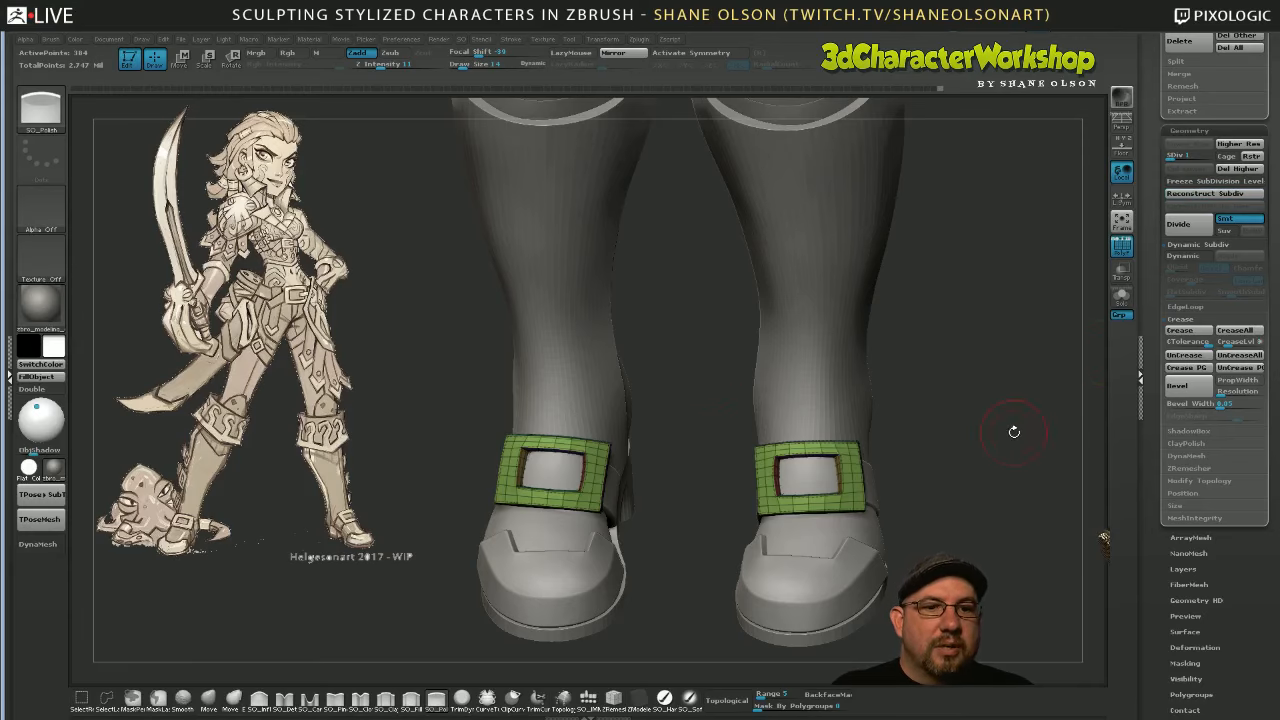
pyautogui.moveTo(1014, 432); pyautogui.dragTo(983, 370)
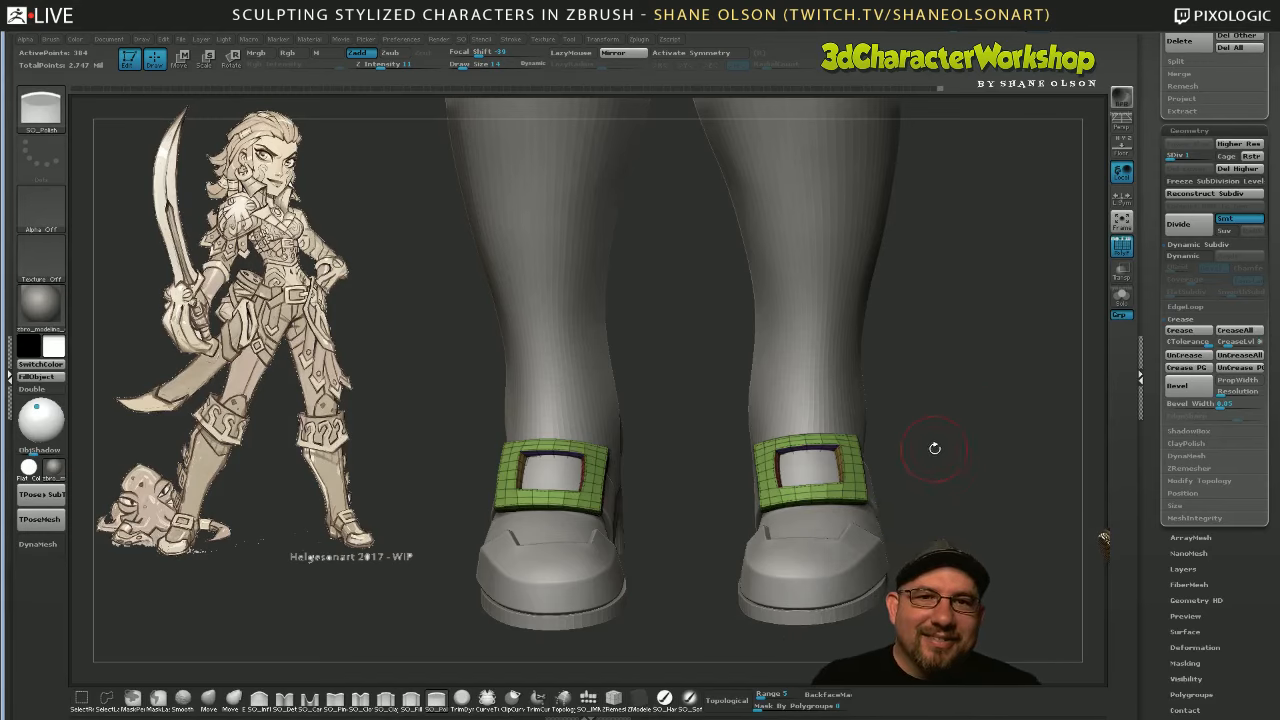
pyautogui.press('d')
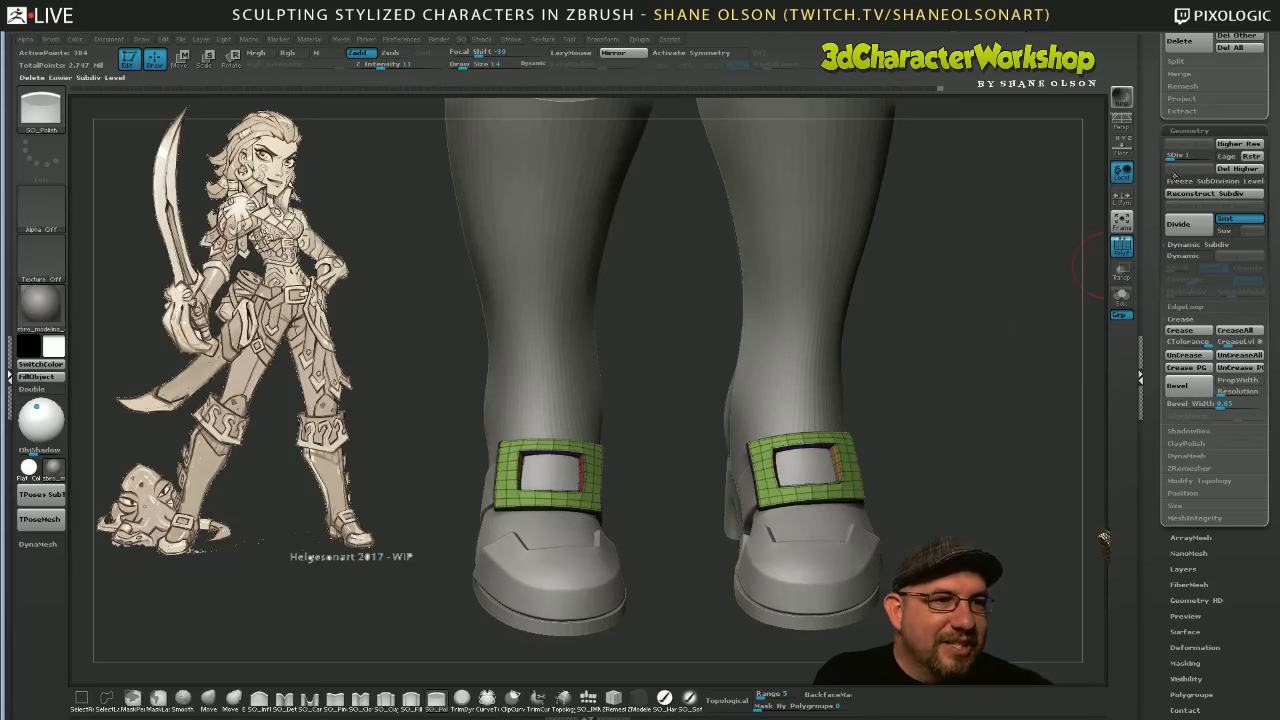
pyautogui.press('d')
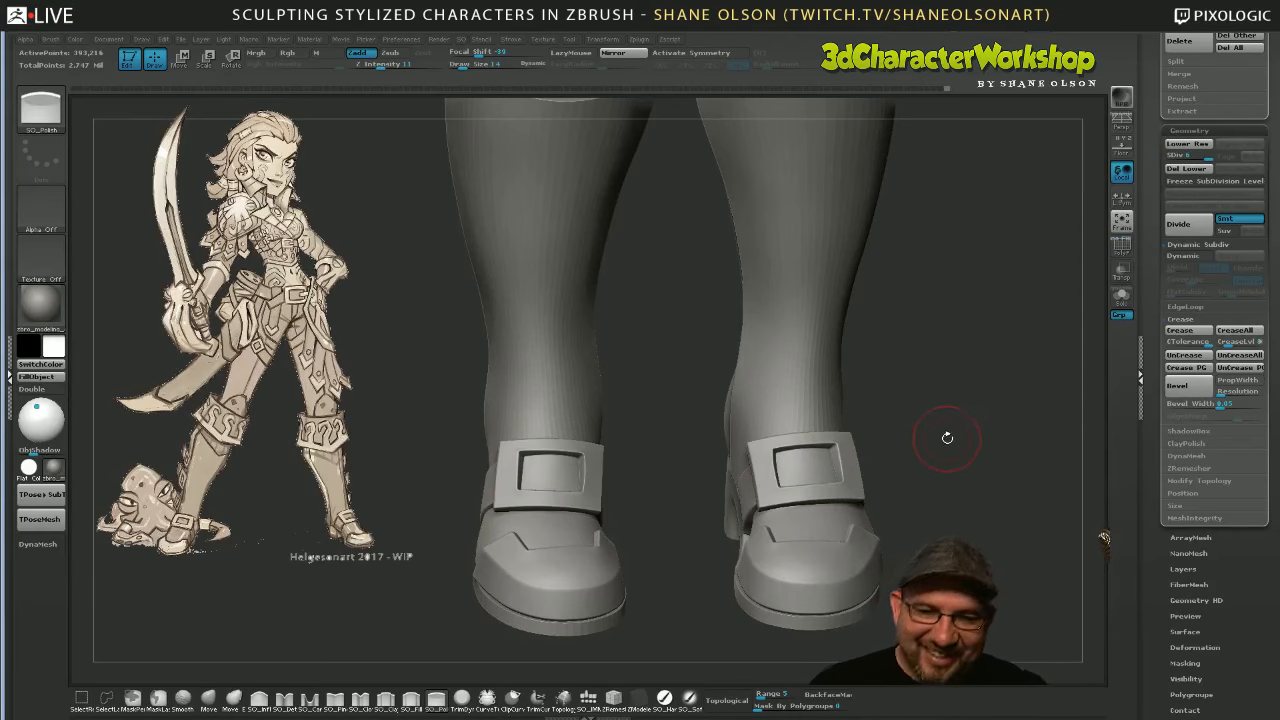
# Examine the finished buckles and both boots from the front, three-quarter and side against the concept drawing
pyautogui.moveTo(946, 452)
pyautogui.mouseDown()
pyautogui.moveTo(909, 486)
pyautogui.moveTo(929, 506)
pyautogui.moveTo(865, 540)
pyautogui.mouseUp()
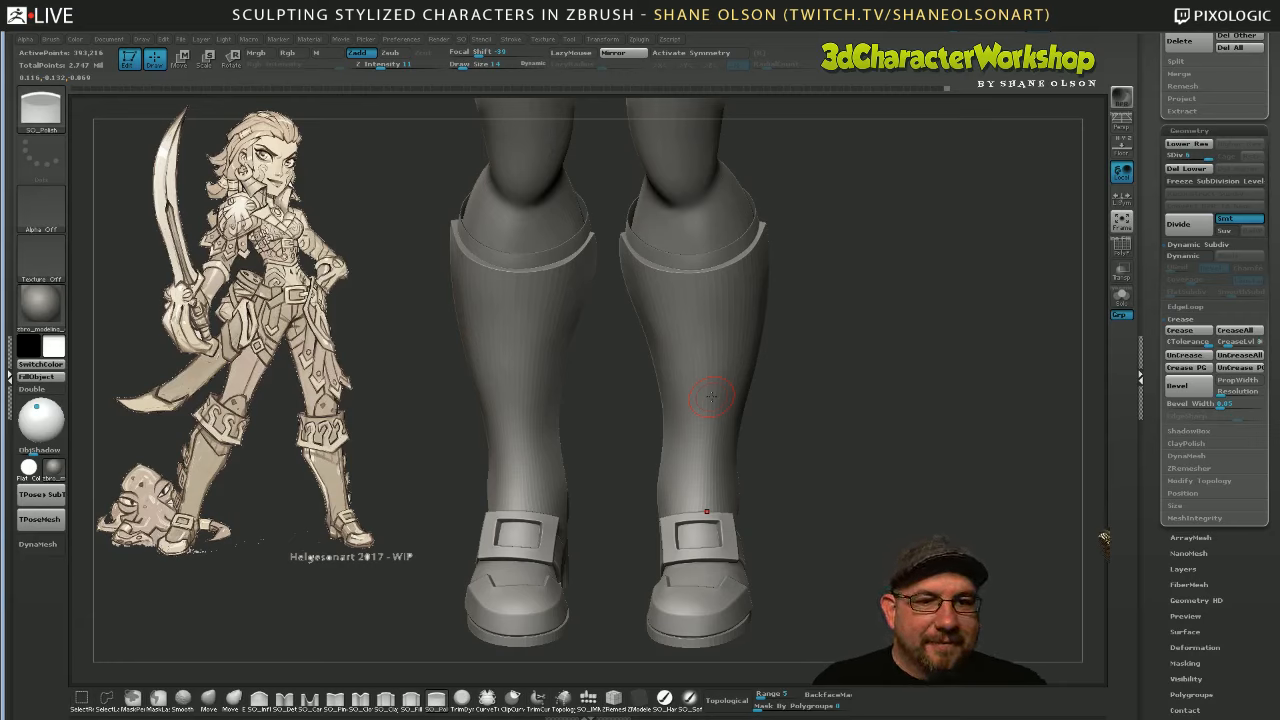
pyautogui.moveTo(823, 446); pyautogui.dragTo(808, 410)
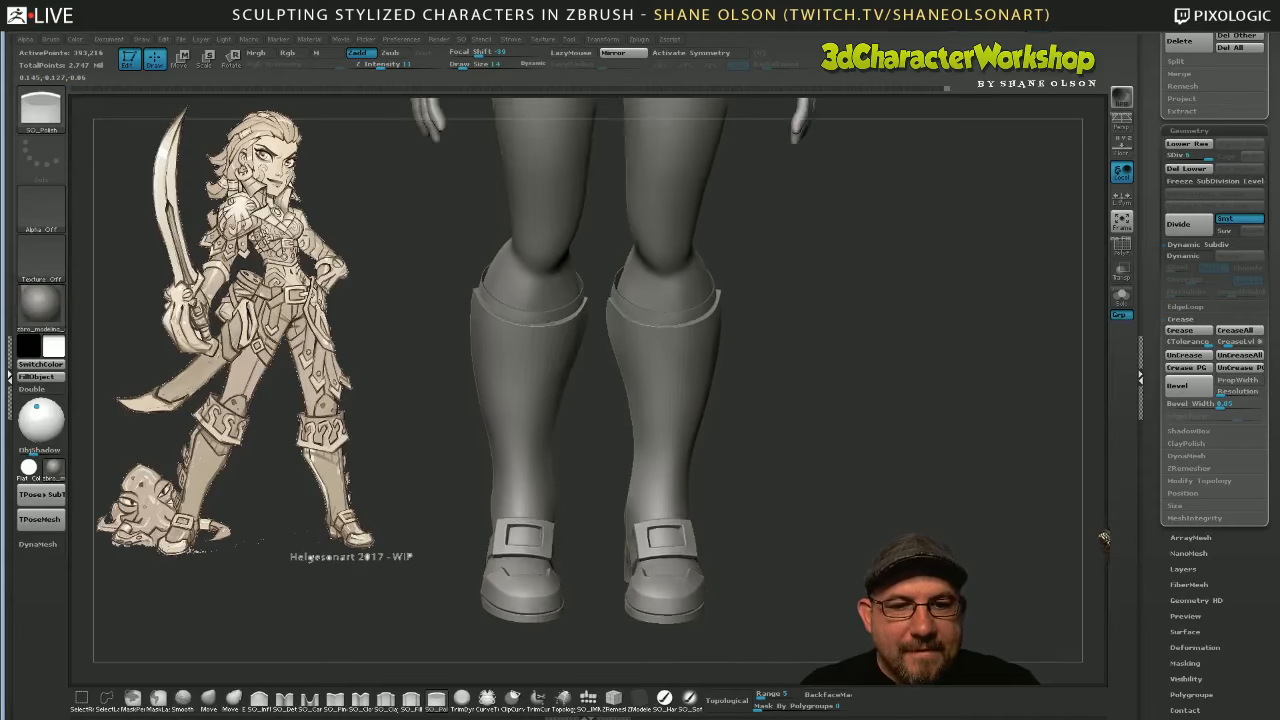
pyautogui.moveTo(774, 476); pyautogui.dragTo(827, 503)
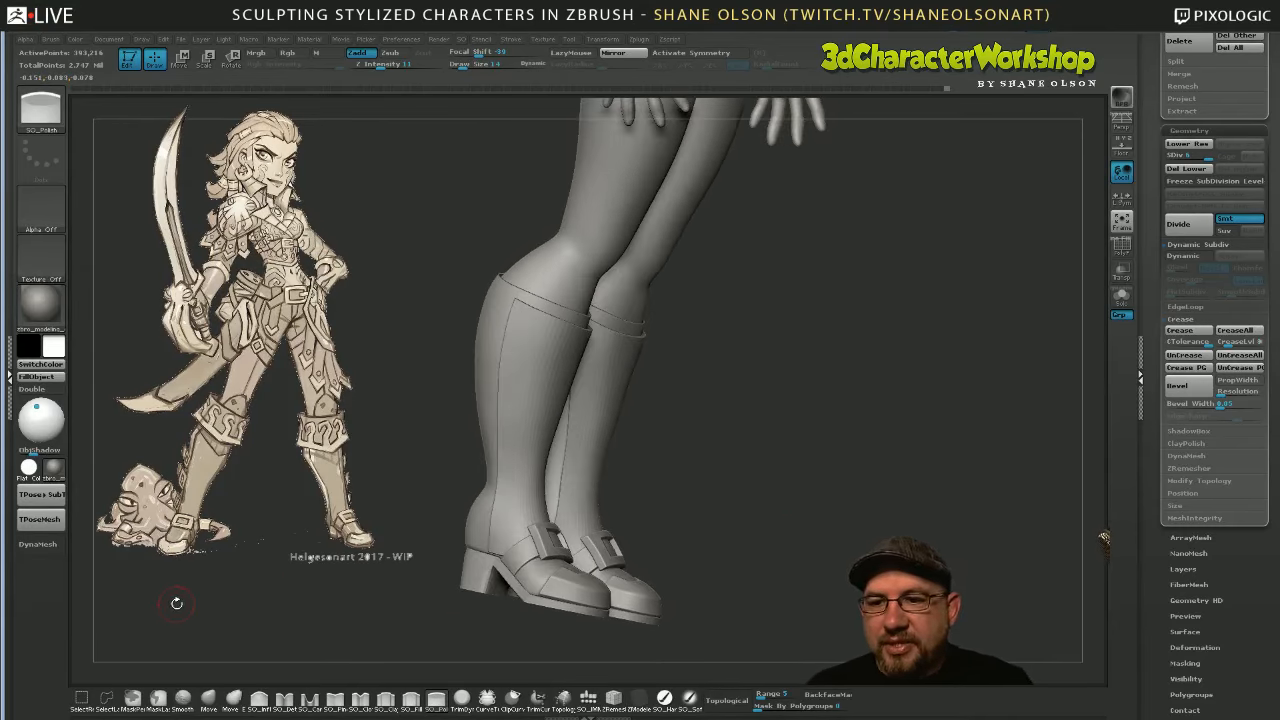
pyautogui.moveTo(749, 491); pyautogui.dragTo(757, 549)
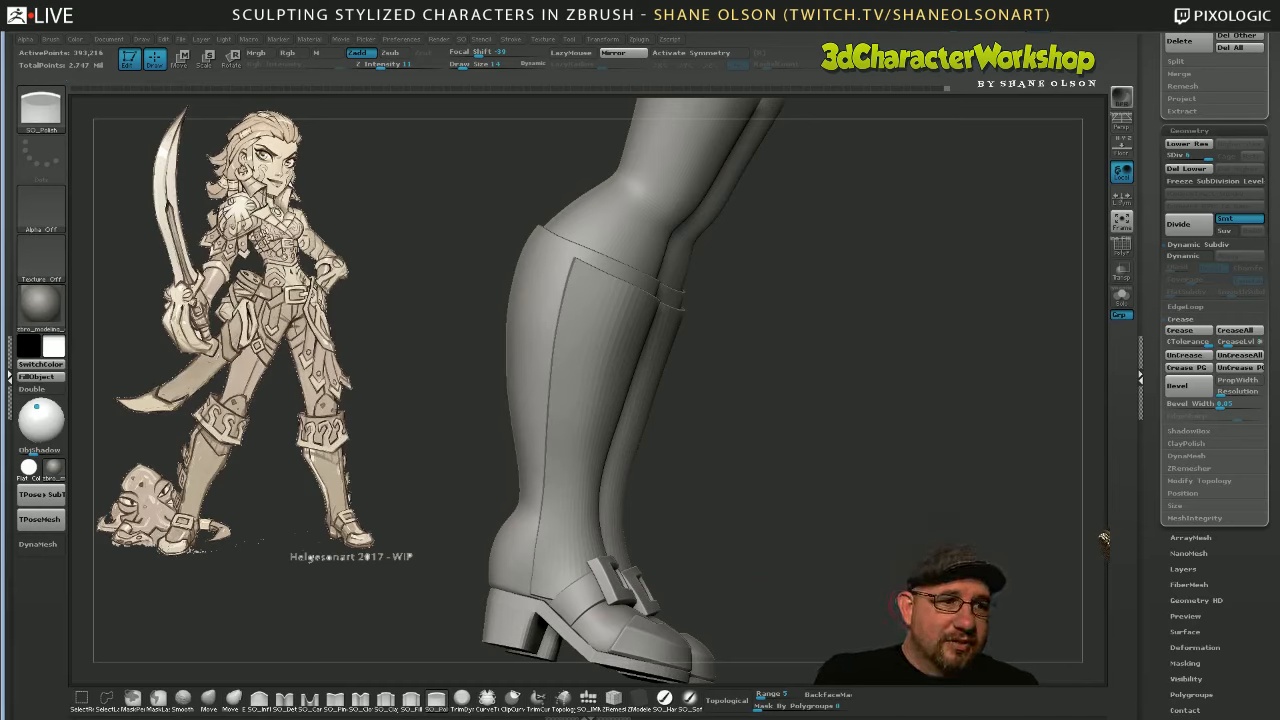
pyautogui.moveTo(804, 579); pyautogui.dragTo(806, 550)
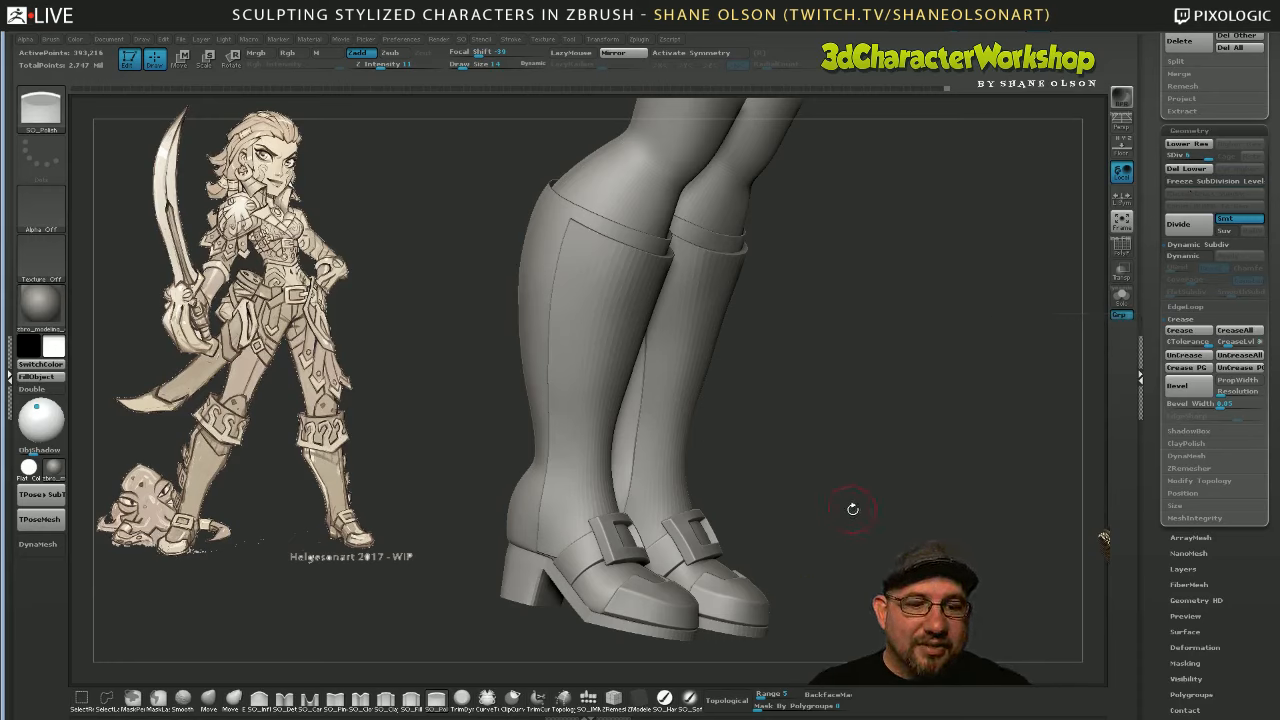
pyautogui.moveTo(850, 520); pyautogui.dragTo(854, 520)
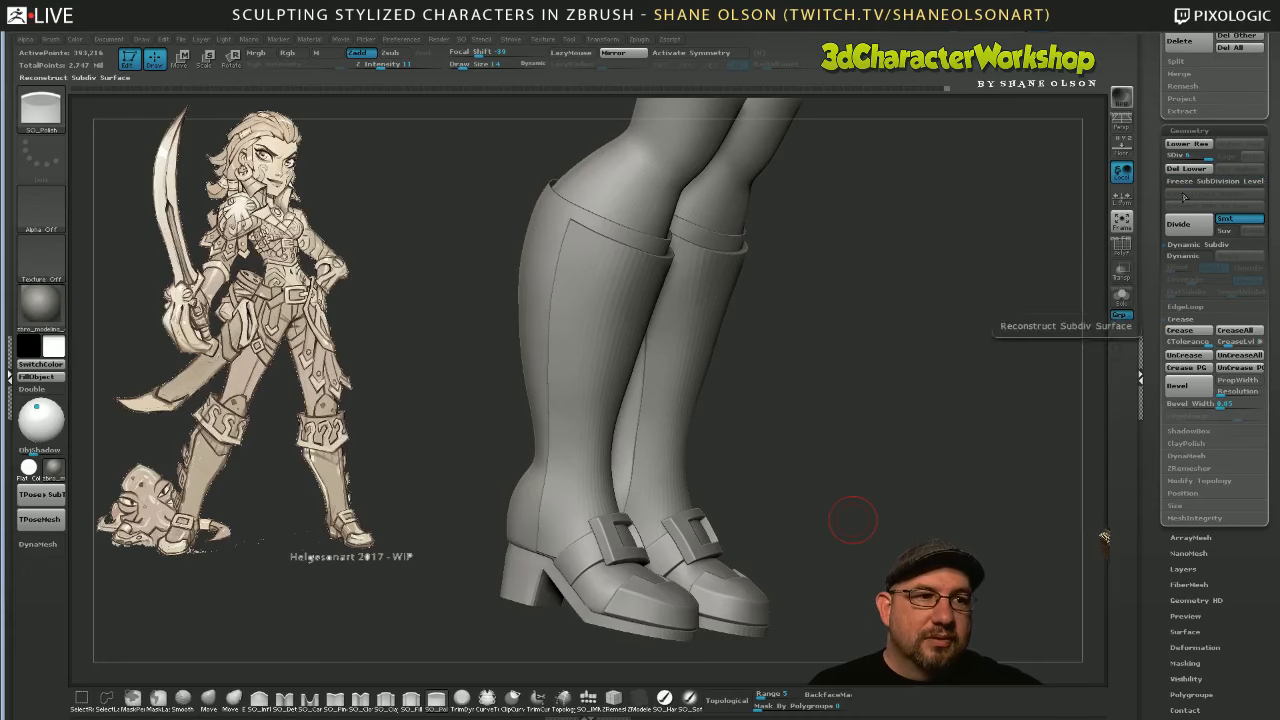
pyautogui.moveTo(898, 460); pyautogui.dragTo(869, 497)
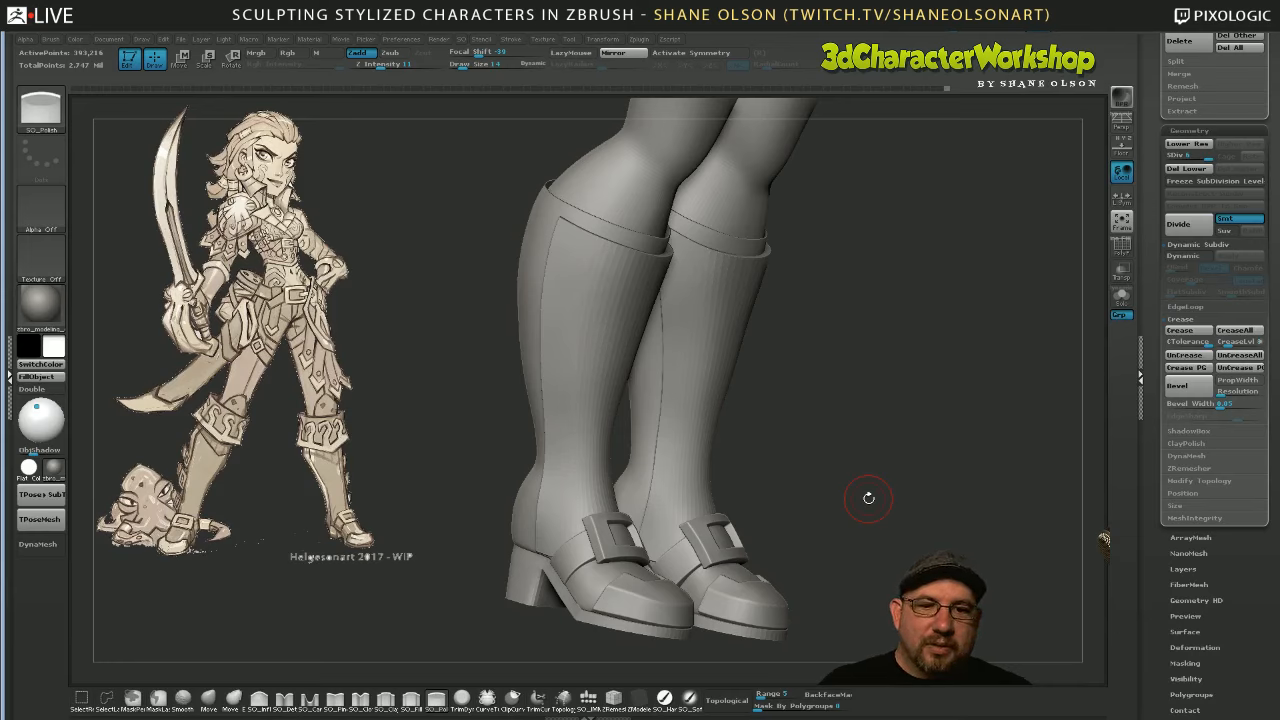
pyautogui.moveTo(843, 483); pyautogui.dragTo(853, 488)
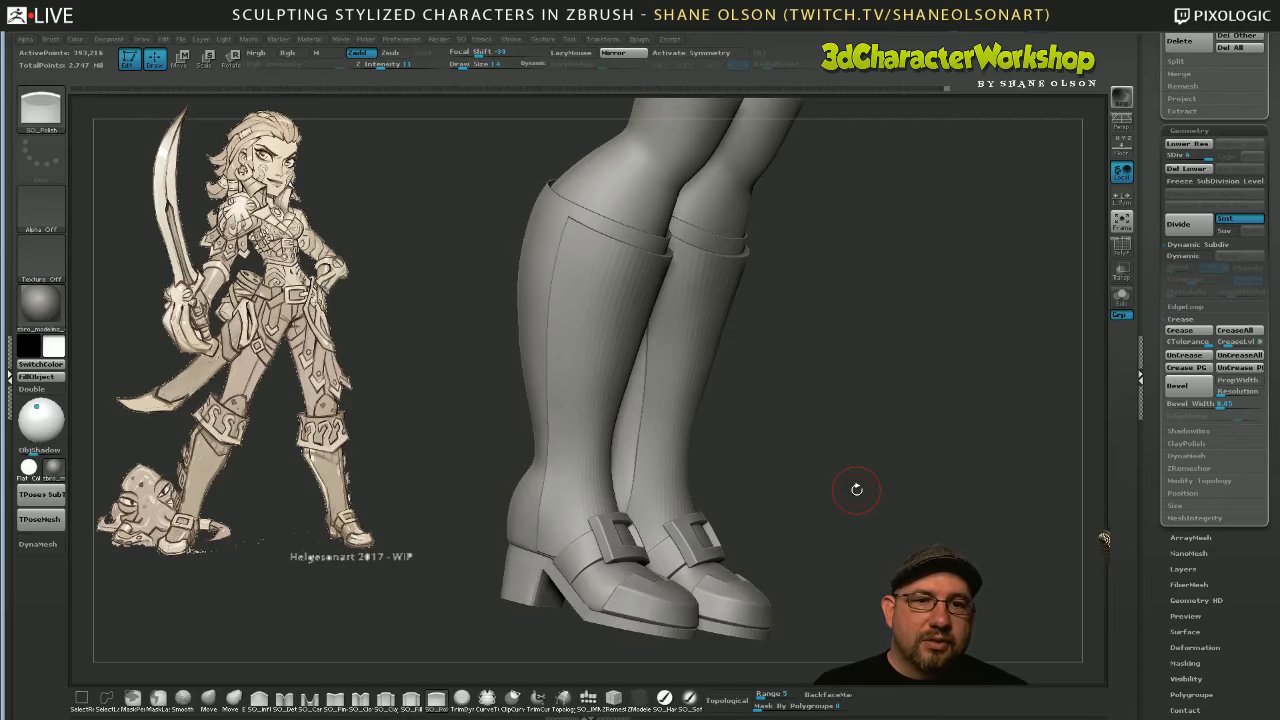
pyautogui.moveTo(868, 500)
pyautogui.mouseDown()
pyautogui.moveTo(895, 507)
pyautogui.moveTo(876, 505)
pyautogui.moveTo(886, 553)
pyautogui.moveTo(880, 503)
pyautogui.moveTo(836, 465)
pyautogui.moveTo(848, 469)
pyautogui.mouseUp()
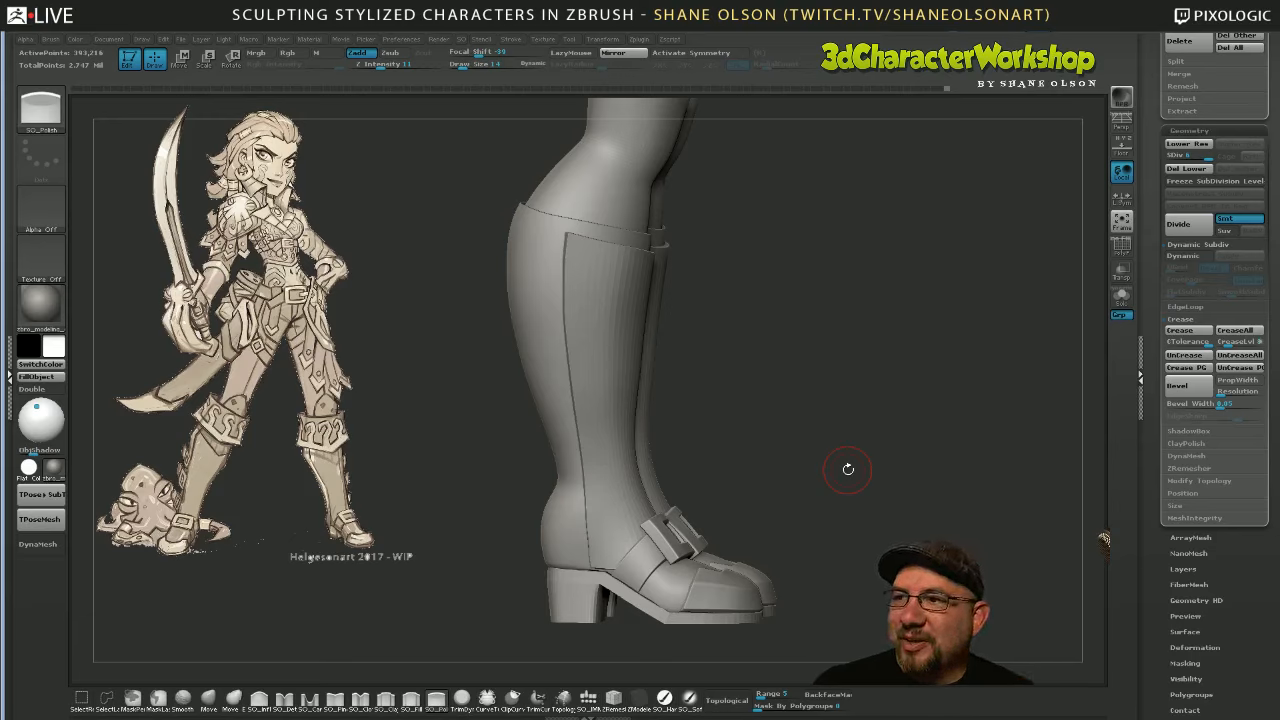
pyautogui.moveTo(823, 371); pyautogui.dragTo(826, 398)
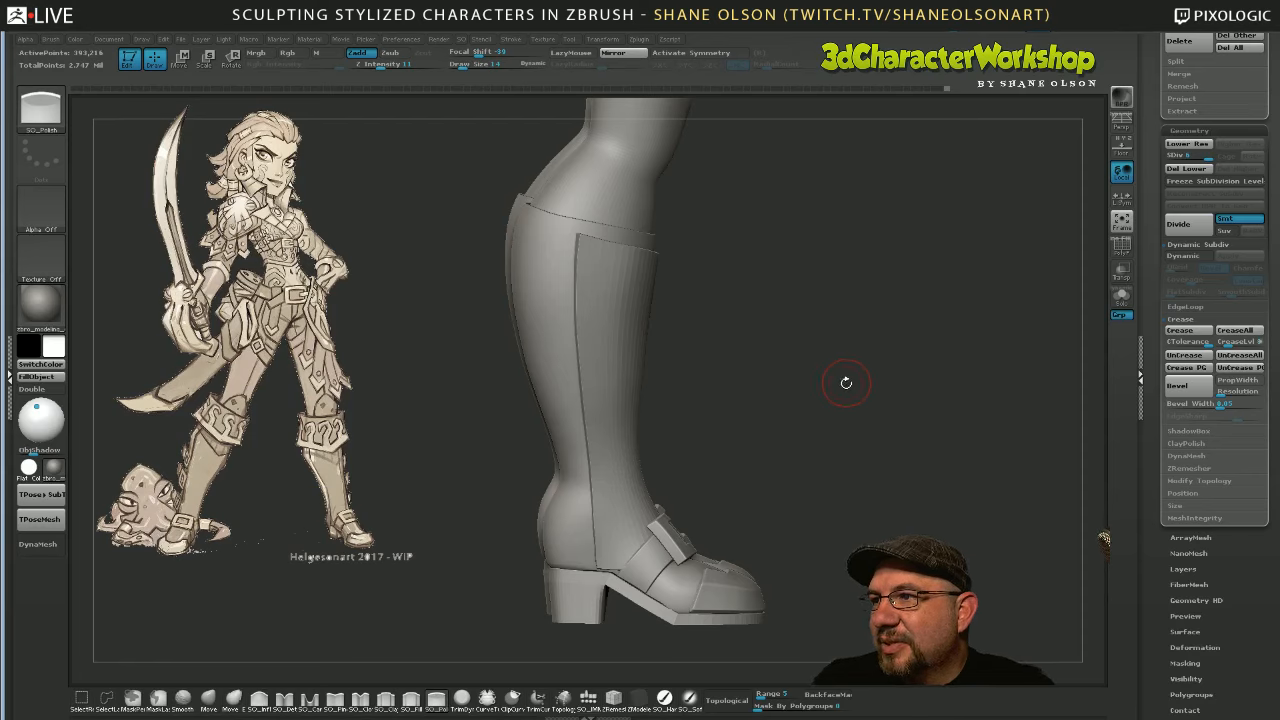
pyautogui.moveTo(851, 400)
pyautogui.mouseDown()
pyautogui.moveTo(851, 389)
pyautogui.moveTo(857, 414)
pyautogui.mouseUp()
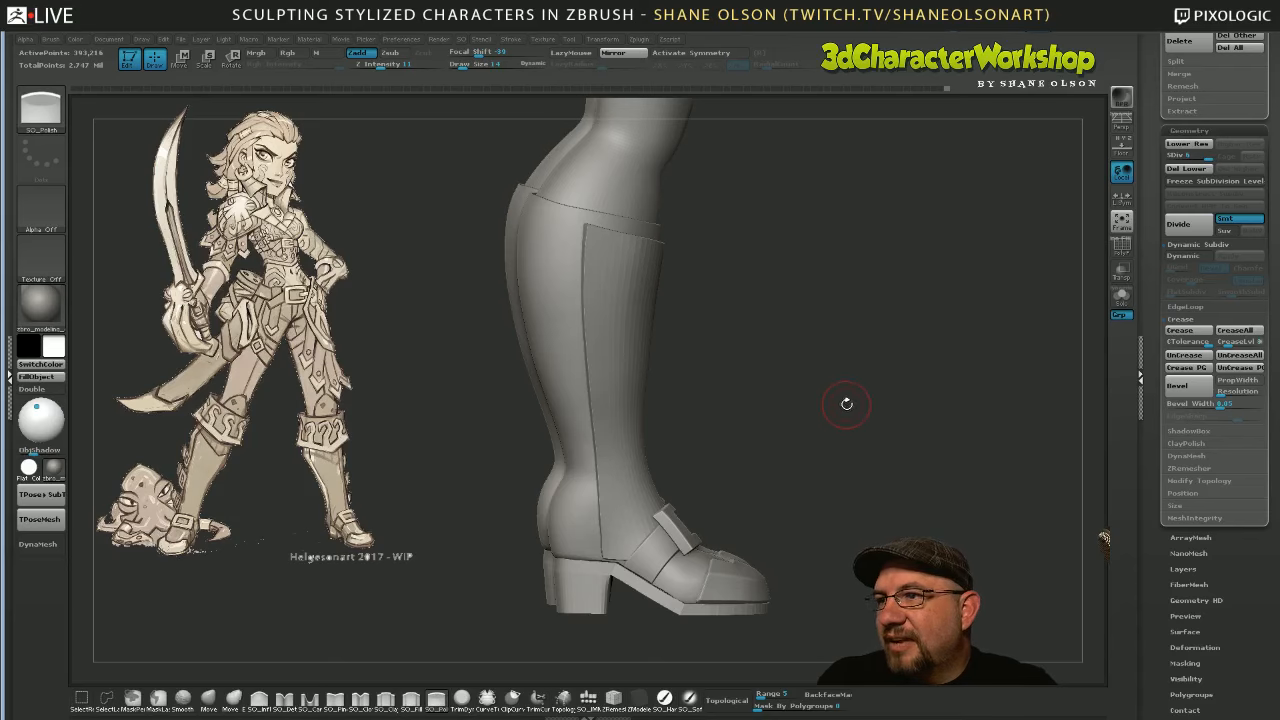
pyautogui.moveTo(856, 420); pyautogui.dragTo(861, 389)
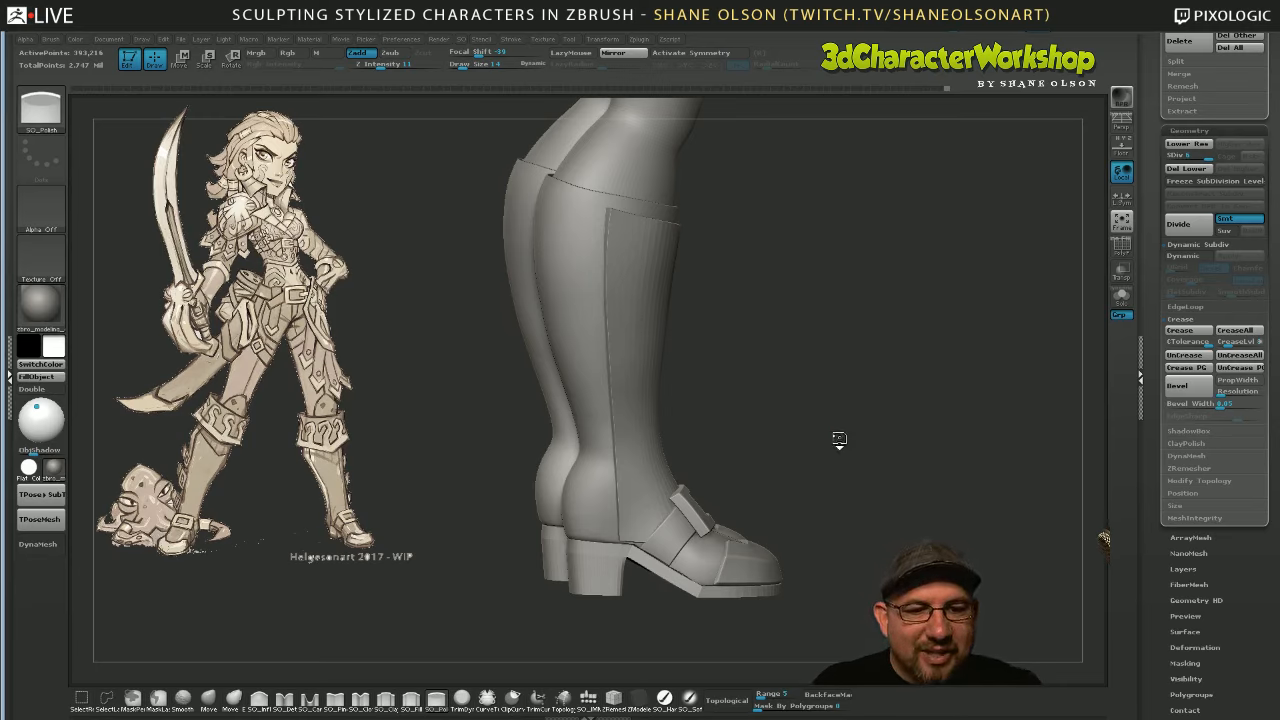
pyautogui.moveTo(840, 440); pyautogui.dragTo(855, 492)
pyautogui.moveTo(857, 429)
pyautogui.mouseDown()
pyautogui.moveTo(891, 444)
pyautogui.moveTo(880, 417)
pyautogui.moveTo(872, 444)
pyautogui.mouseUp()
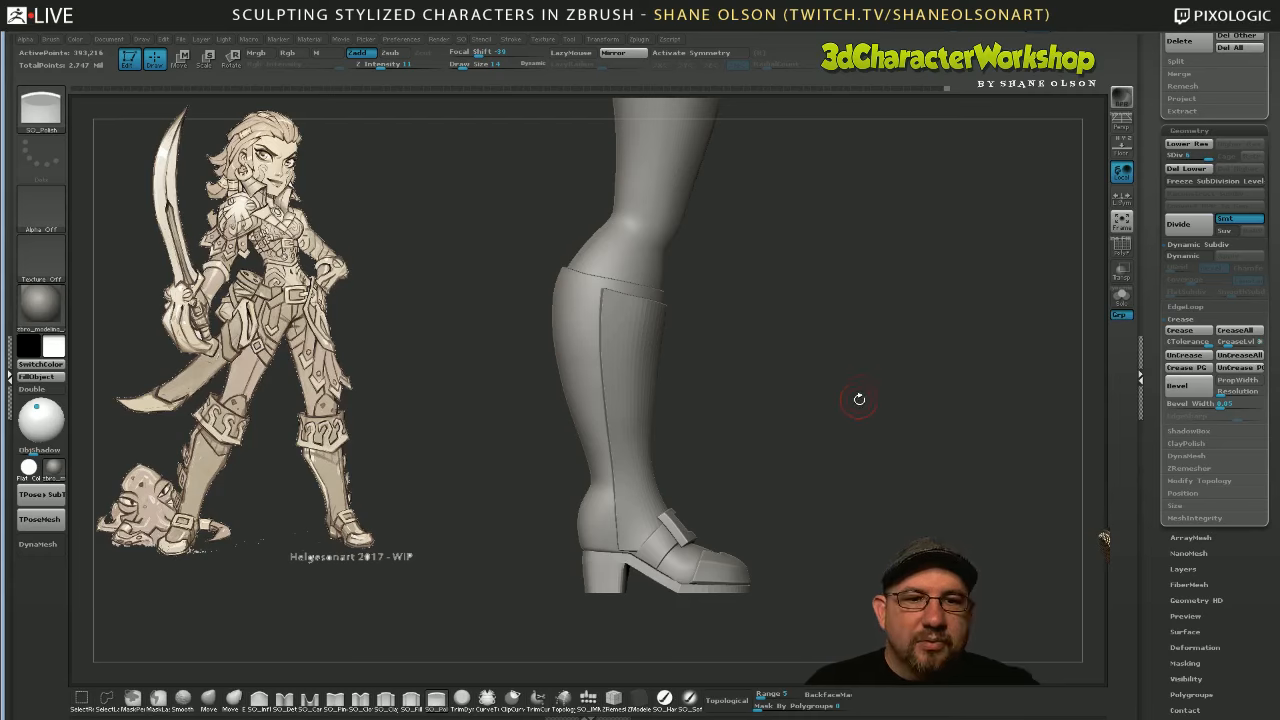
pyautogui.moveTo(857, 397); pyautogui.dragTo(829, 434)
pyautogui.moveTo(851, 486); pyautogui.dragTo(823, 509)
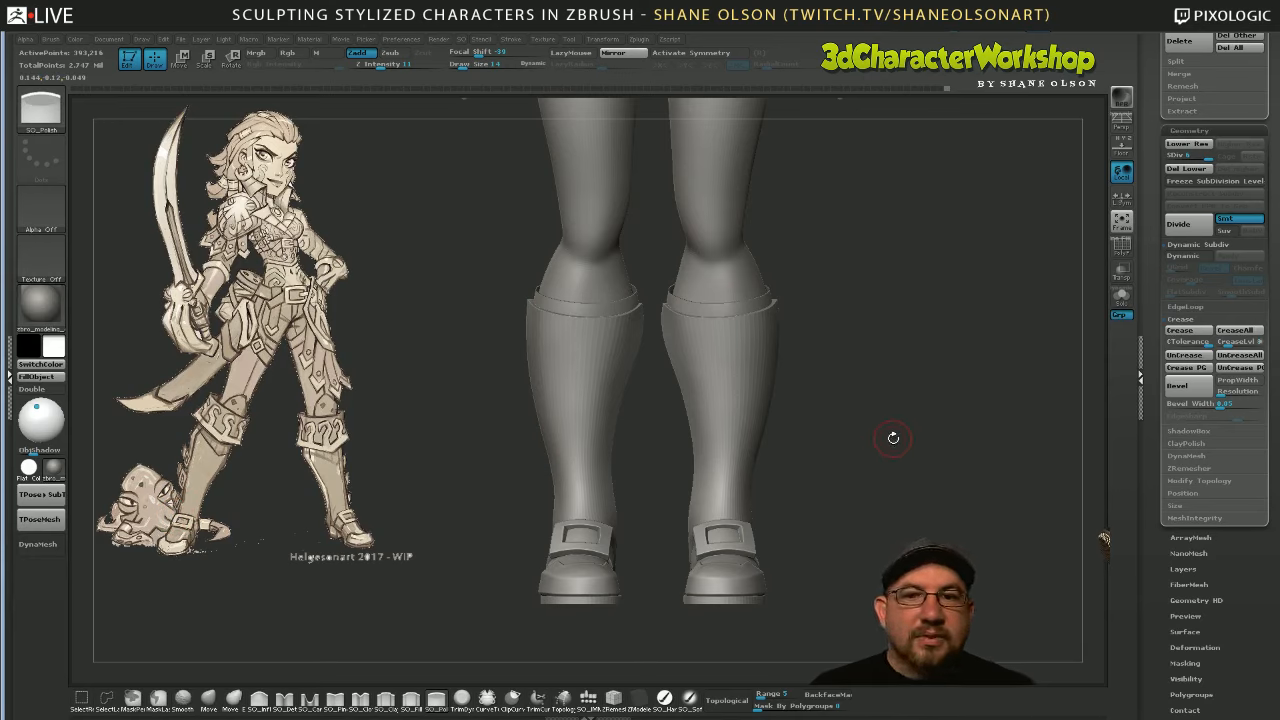
pyautogui.moveTo(891, 437); pyautogui.dragTo(871, 467)
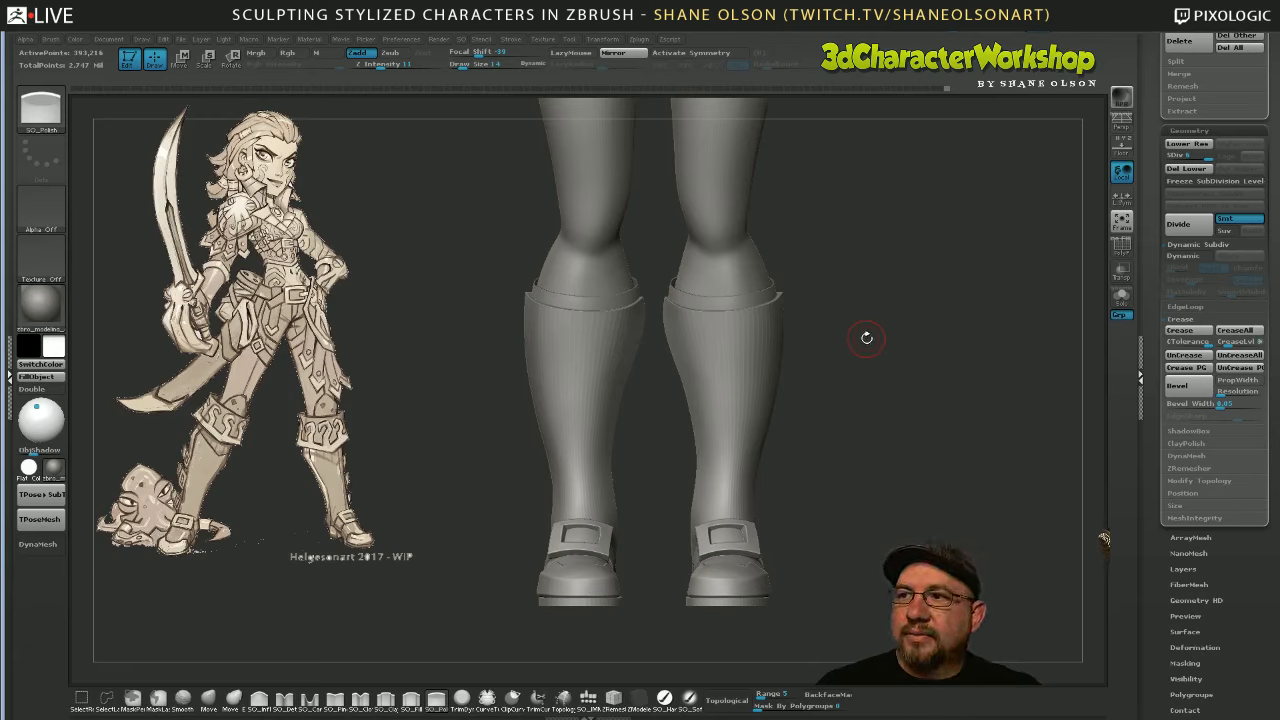
pyautogui.press('shift')
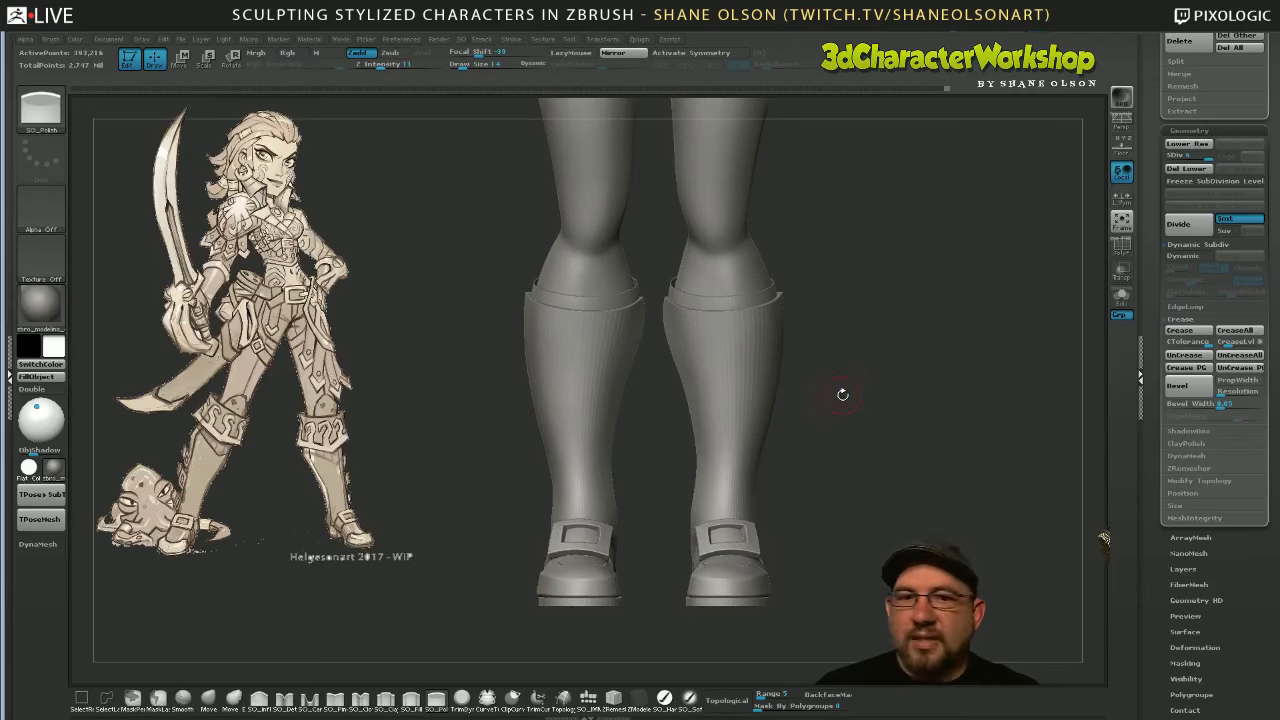
# Check the boots and lower legs from the front and three-quarter against the concept drawing
pyautogui.moveTo(843, 394); pyautogui.dragTo(860, 397)
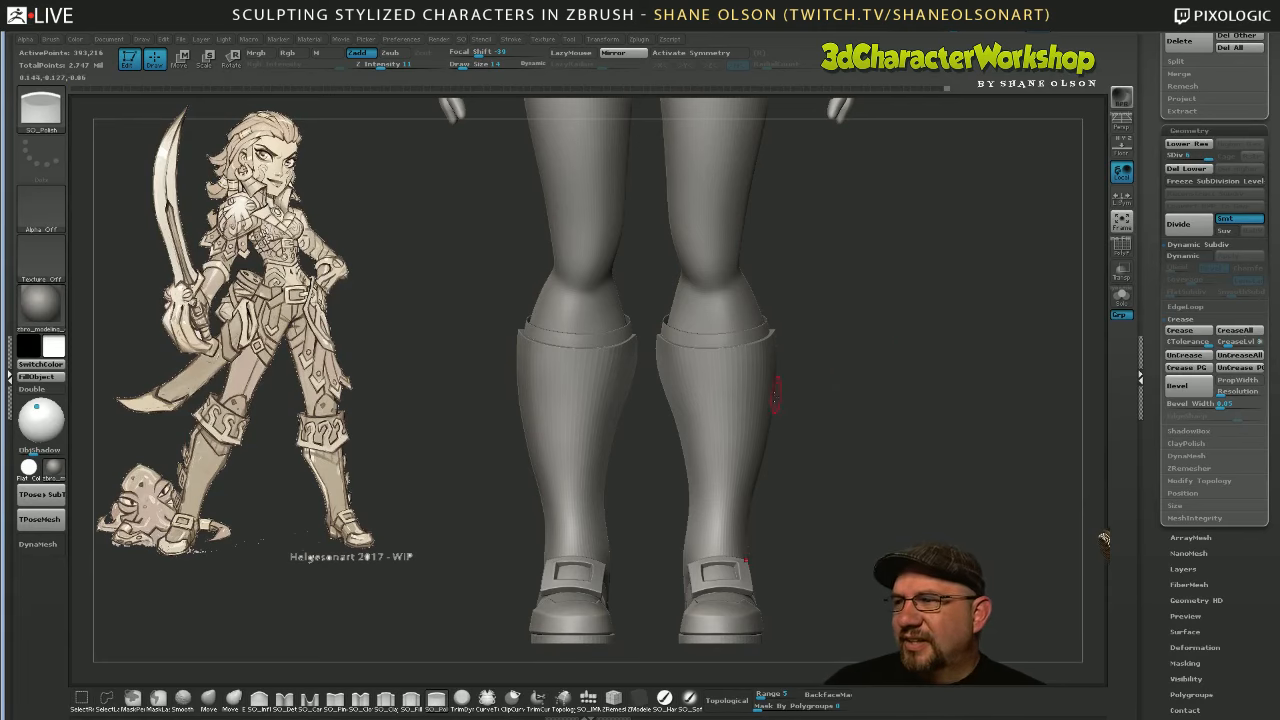
pyautogui.moveTo(851, 329); pyautogui.dragTo(860, 300)
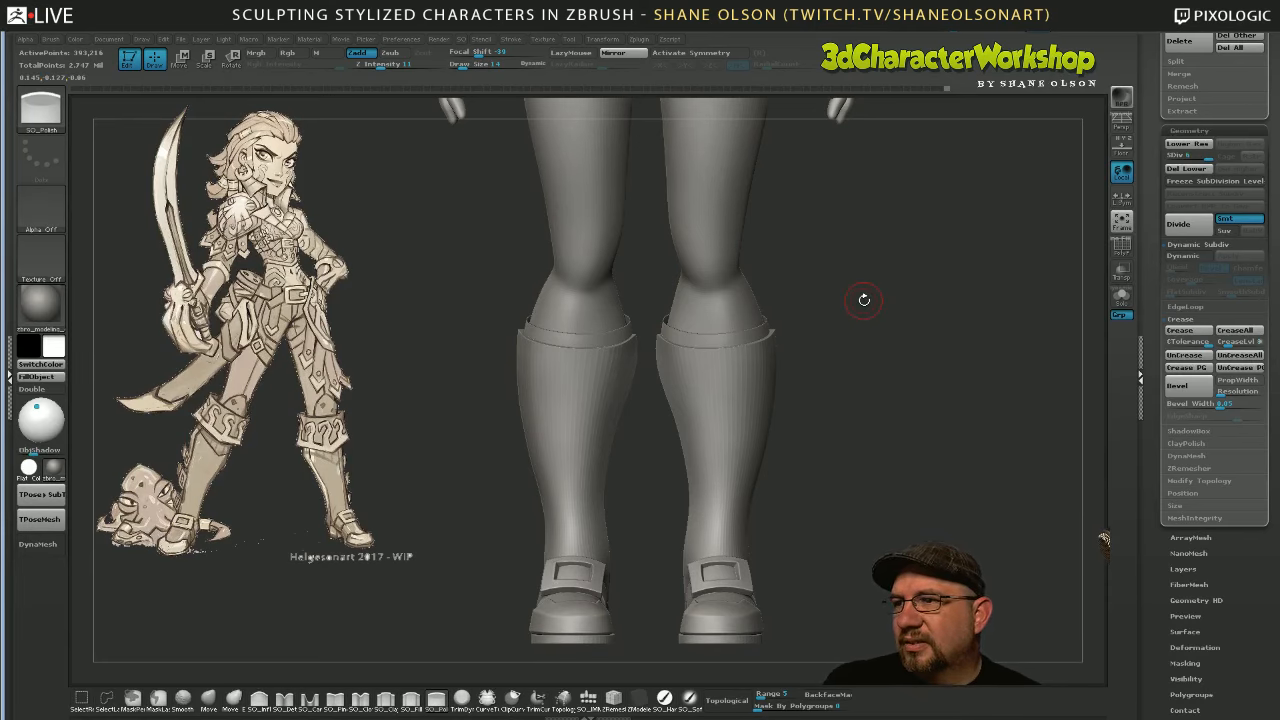
pyautogui.moveTo(864, 300); pyautogui.dragTo(826, 317)
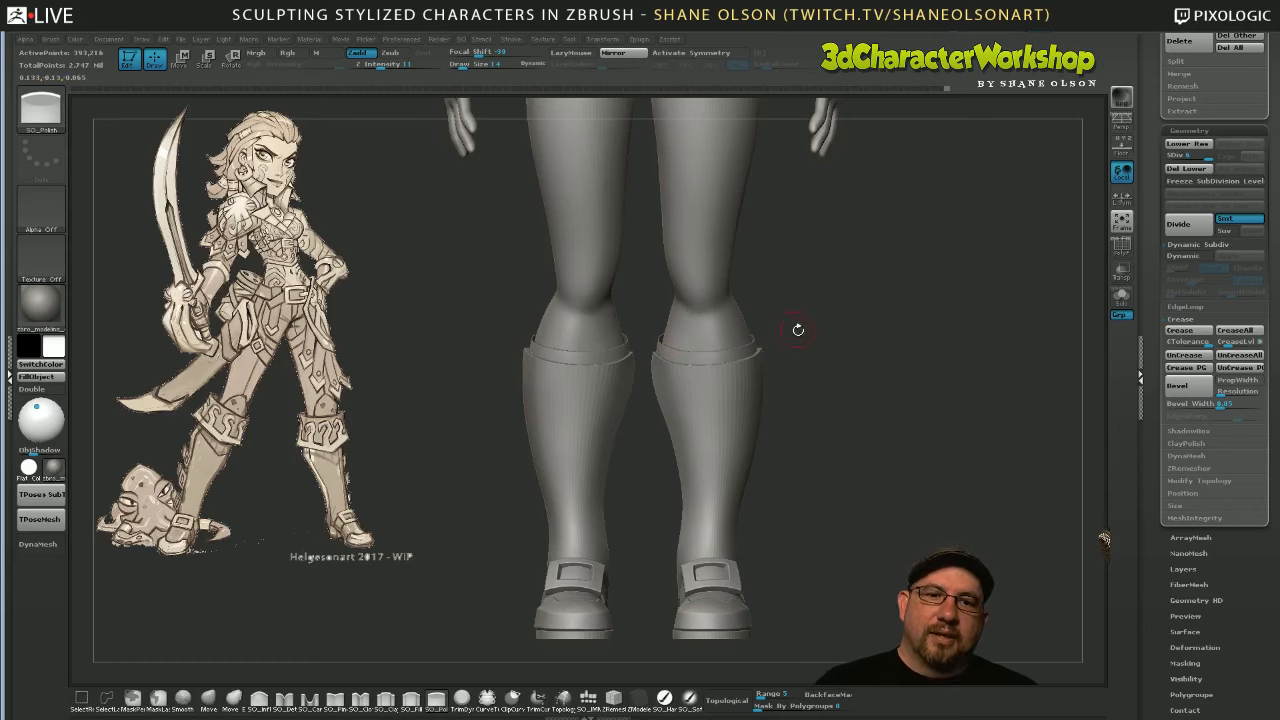
pyautogui.moveTo(842, 363); pyautogui.dragTo(820, 360)
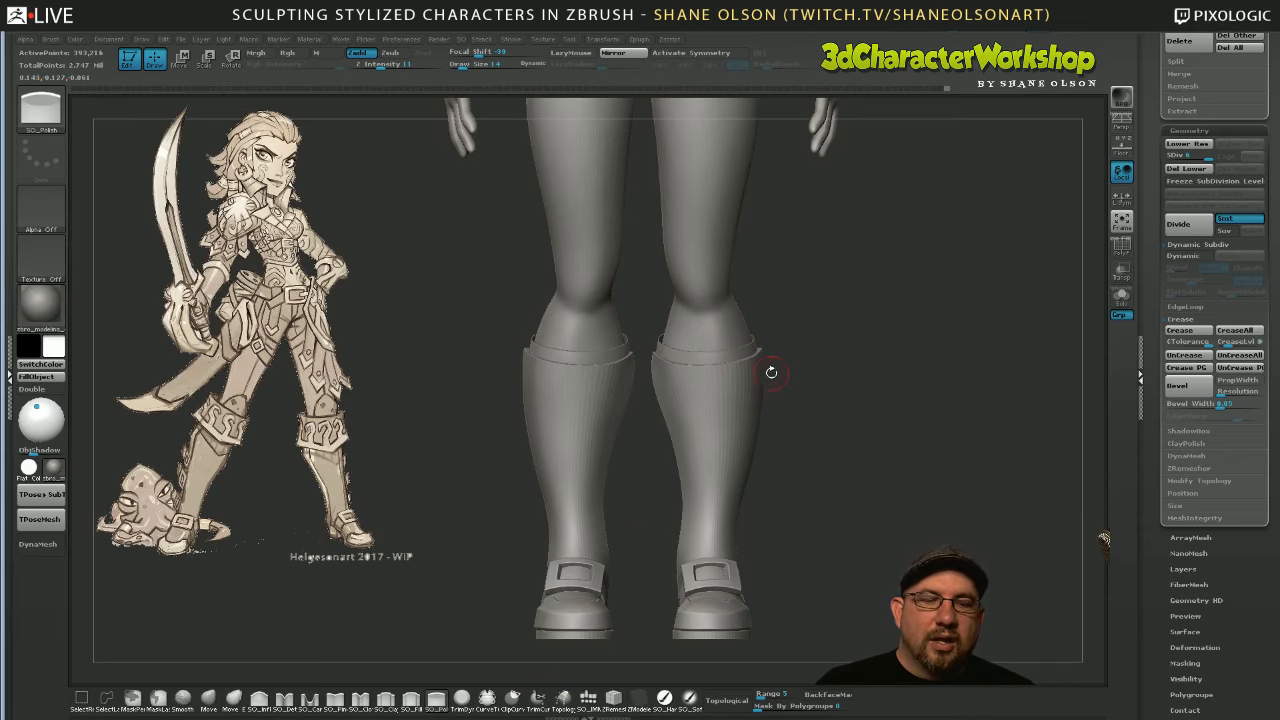
pyautogui.moveTo(801, 348); pyautogui.dragTo(765, 370)
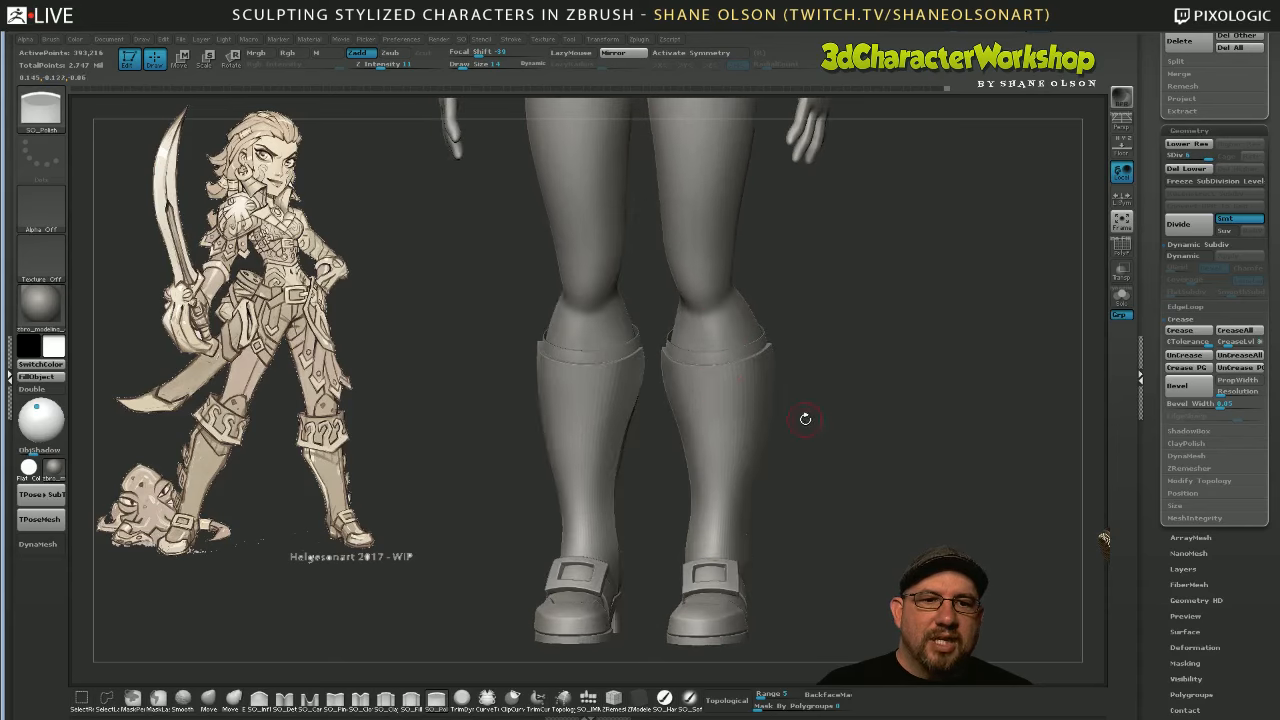
pyautogui.moveTo(857, 369); pyautogui.dragTo(860, 388)
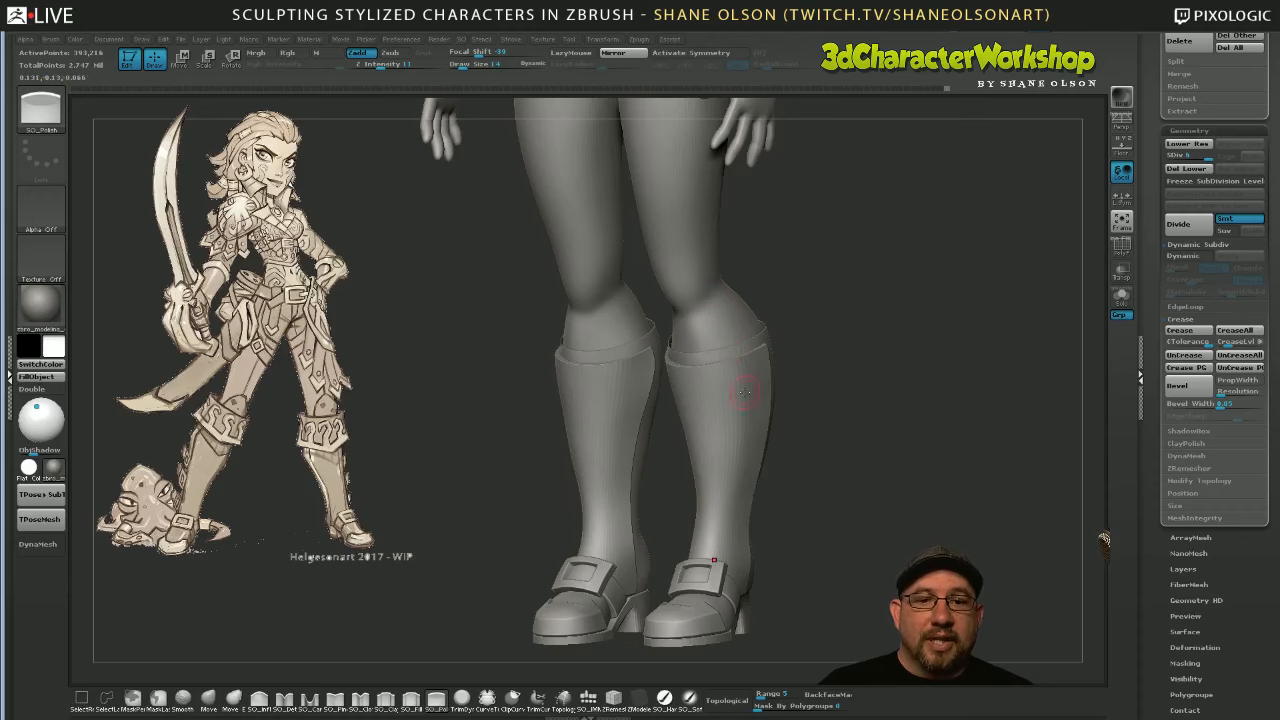
pyautogui.moveTo(833, 375); pyautogui.dragTo(1081, 323)
# Insert a PolyMesh3D star as a new subtool below the buckles and make it the active subtool
pyautogui.moveTo(1153, 252); pyautogui.dragTo(1157, 698)
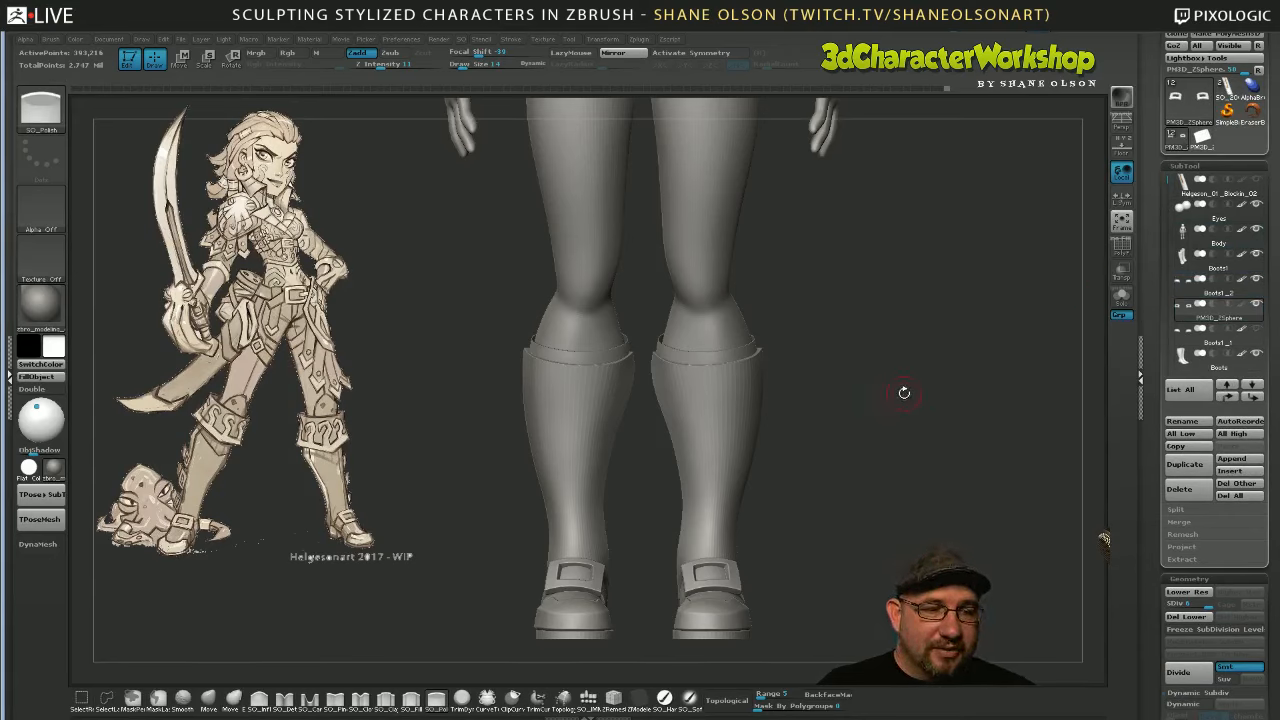
pyautogui.moveTo(1177, 183)
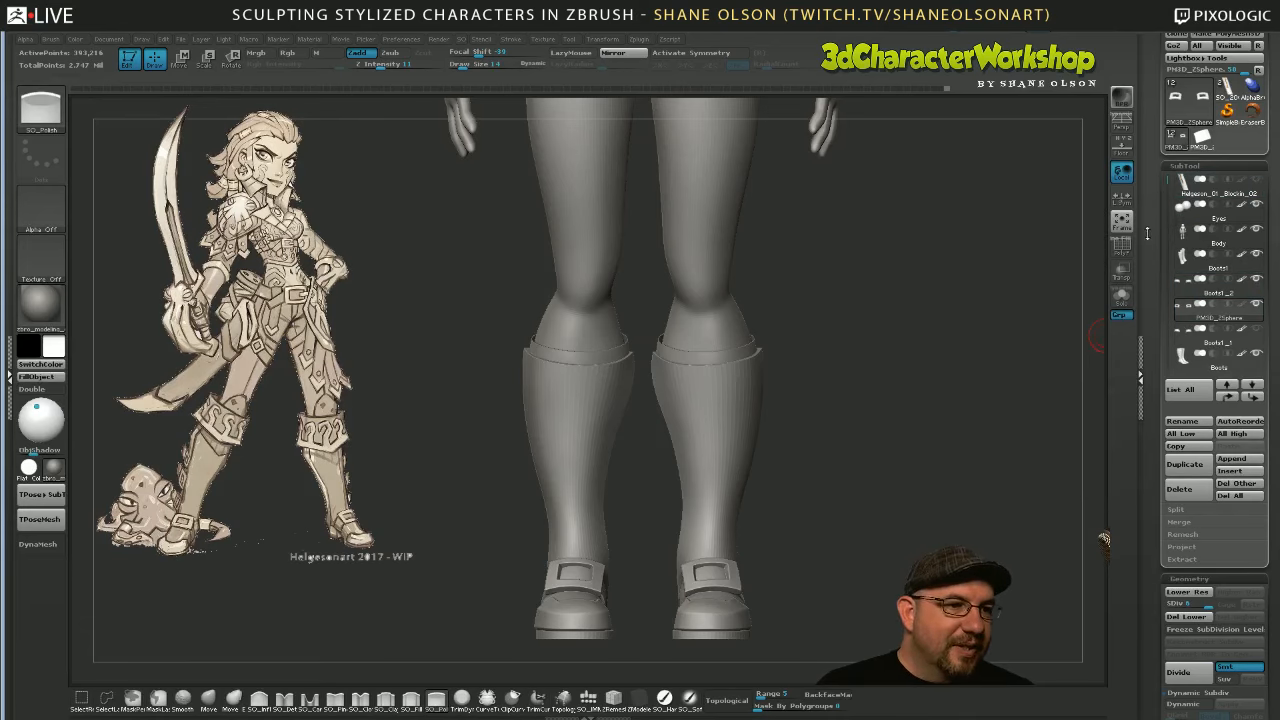
pyautogui.click(1231, 471)
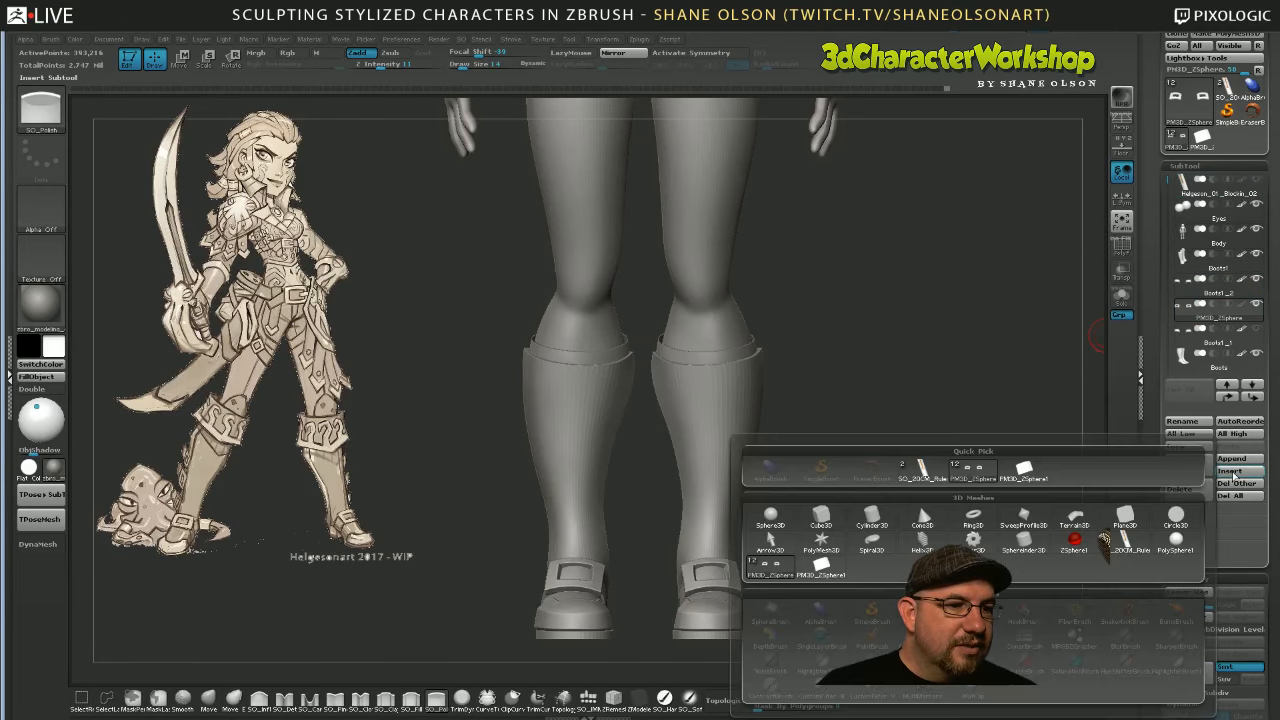
pyautogui.click(821, 540)
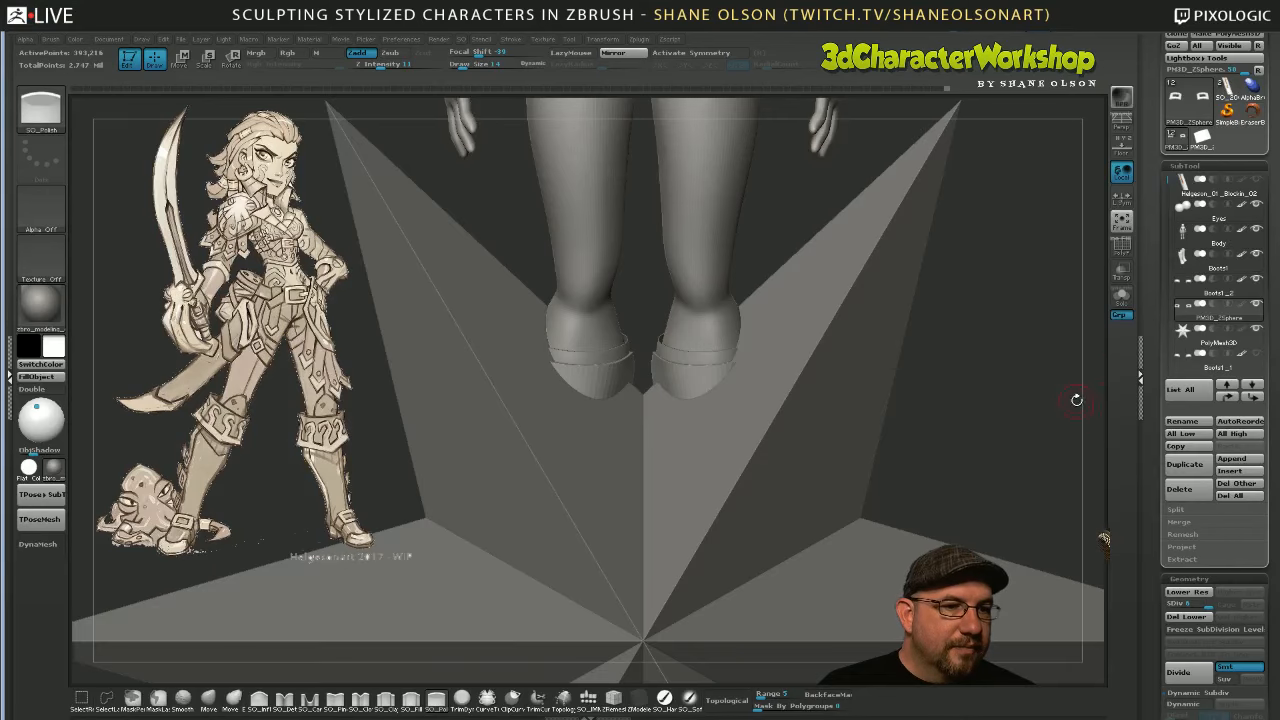
pyautogui.click(1215, 335)
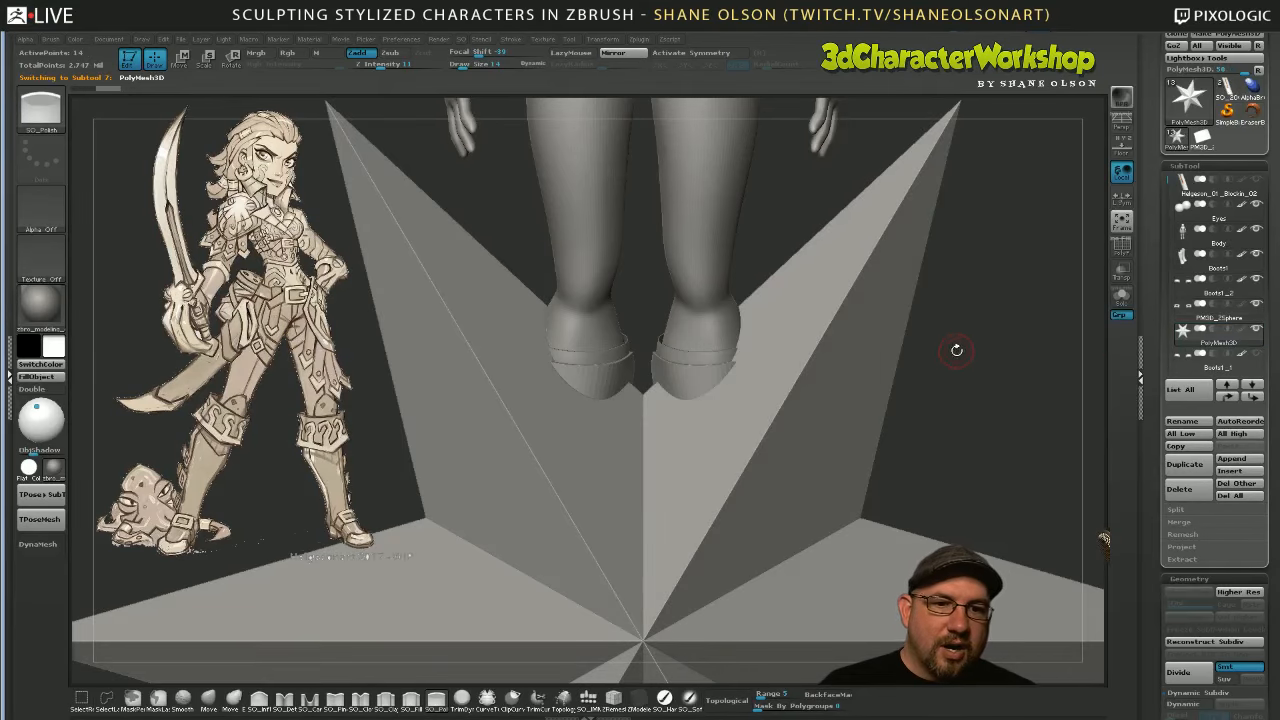
# Open the Initialize options for the star subtool and turn it into a QCube
pyautogui.moveTo(956, 350); pyautogui.dragTo(931, 288)
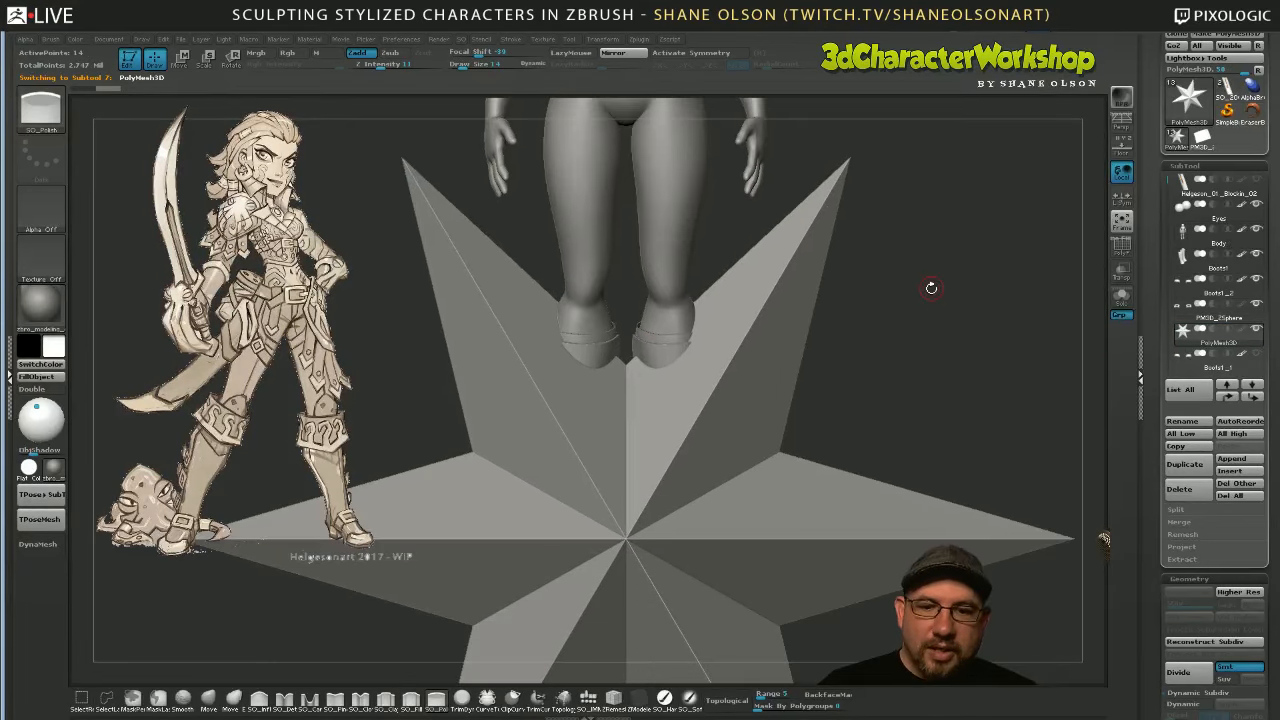
pyautogui.press('space')
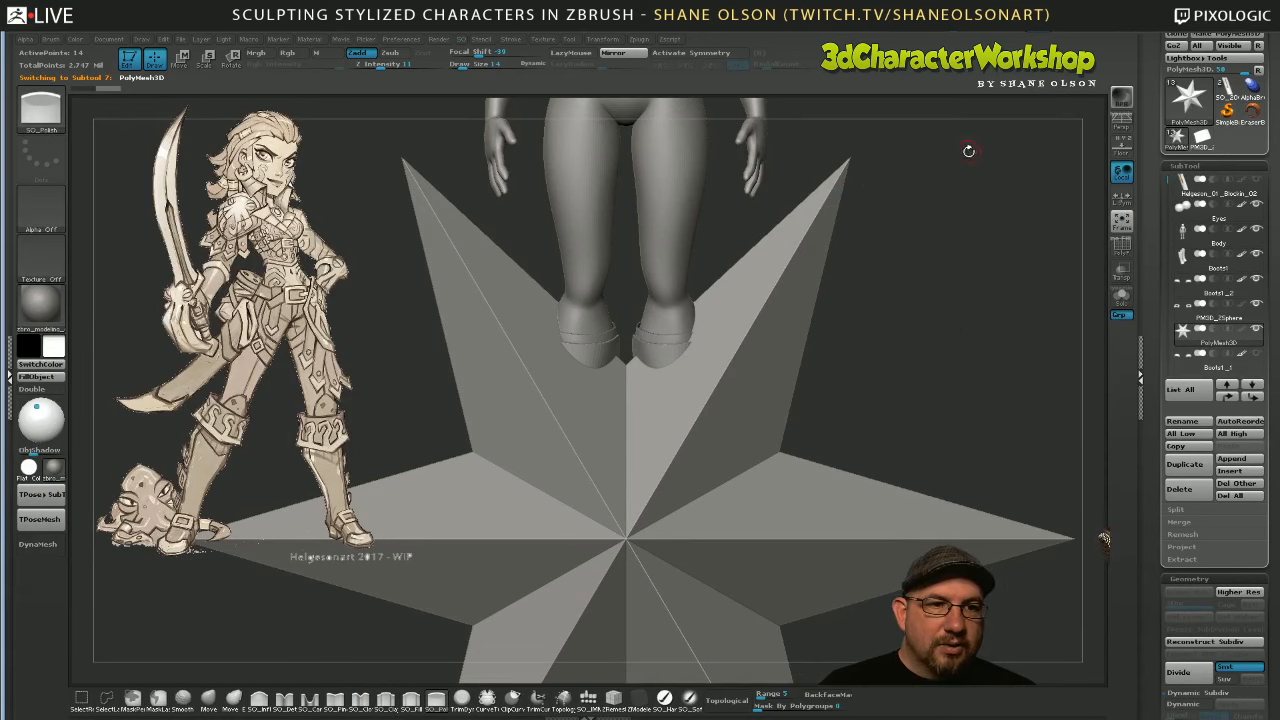
pyautogui.press('space')
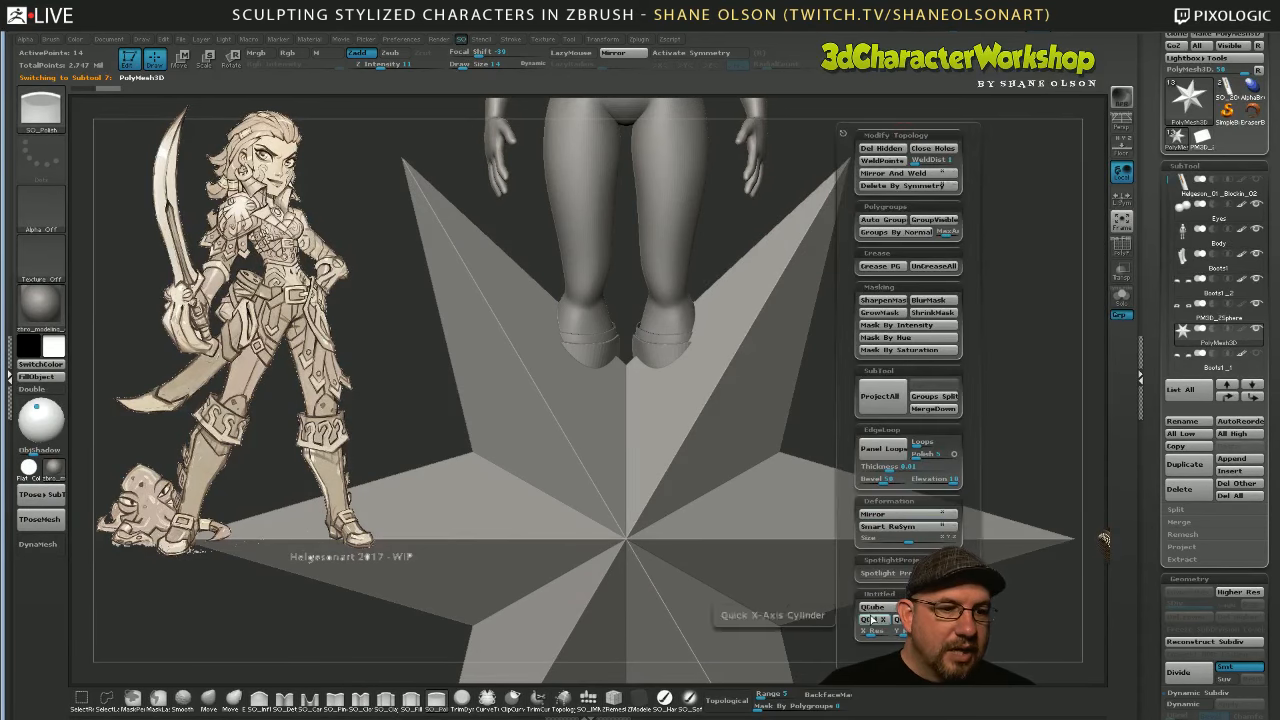
pyautogui.scroll(-5, 1162, 368)
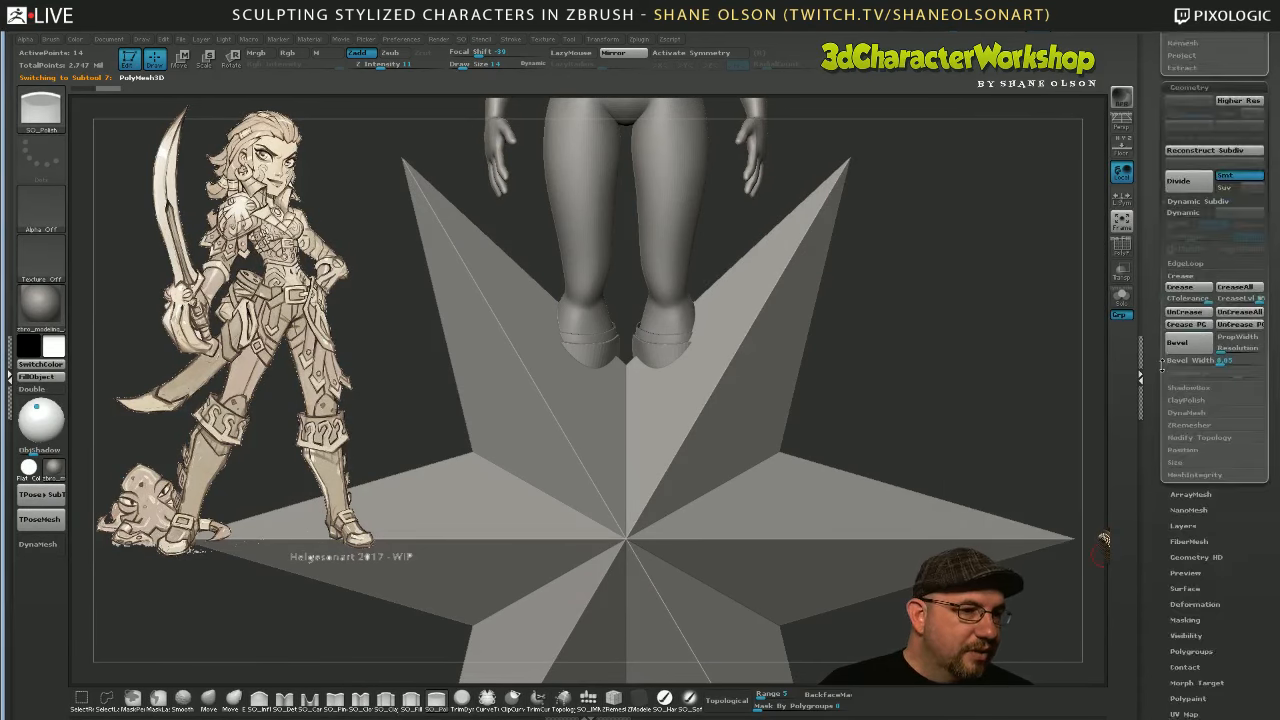
pyautogui.scroll(-10, 1162, 368)
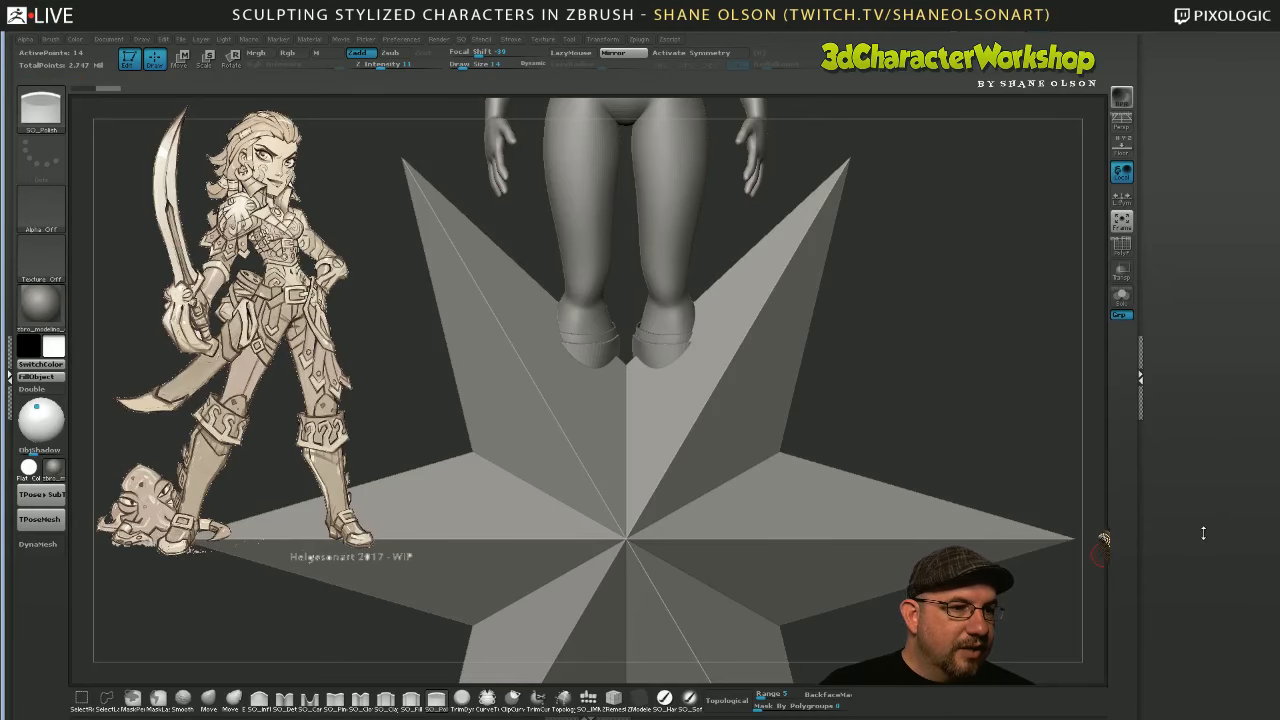
pyautogui.scroll(15, 1203, 533)
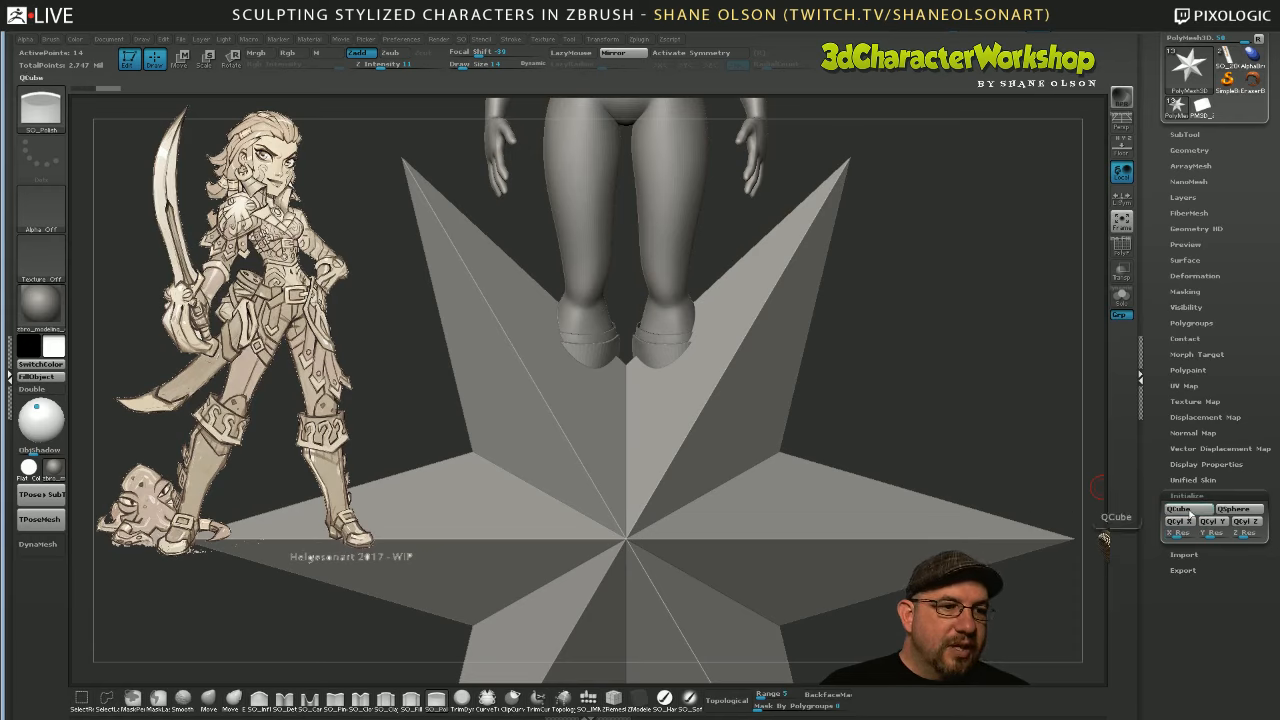
pyautogui.click(1180, 509)
pyautogui.moveTo(940, 478); pyautogui.dragTo(887, 450)
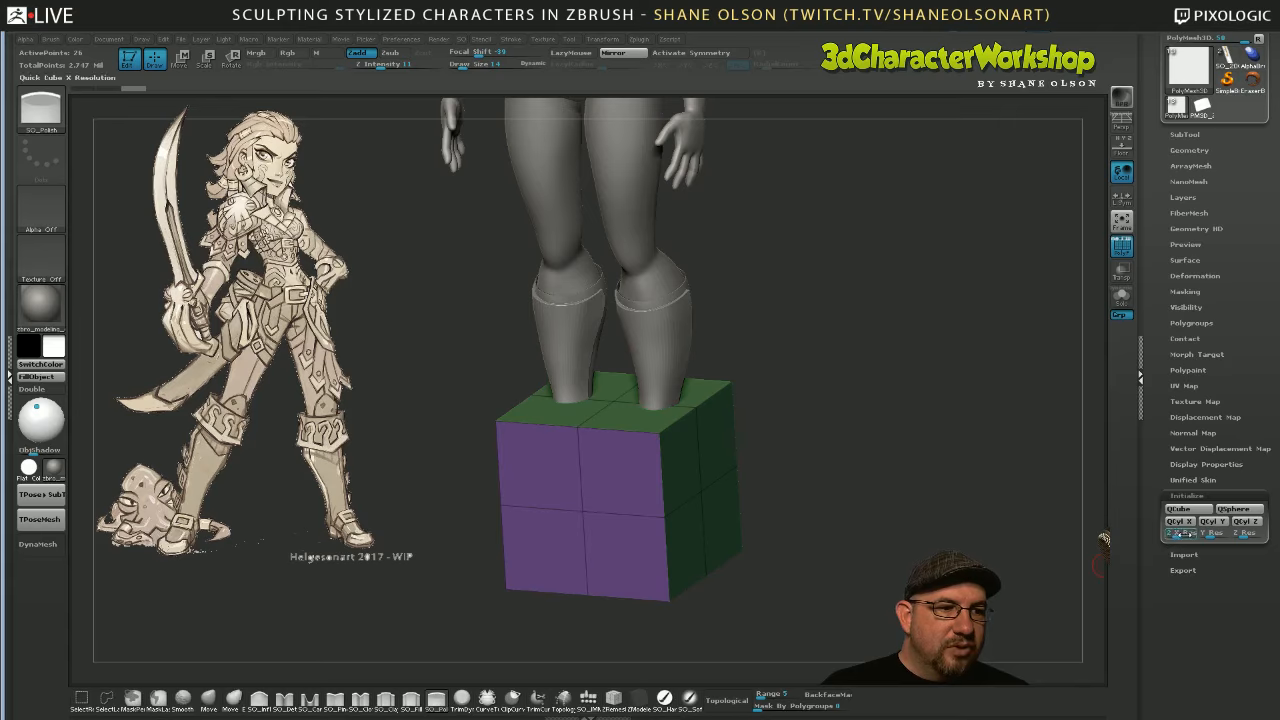
# Try the other quick primitives on the subtool: QSphere and the X-, Z- and Y-axis cylinders
pyautogui.click(1237, 510)
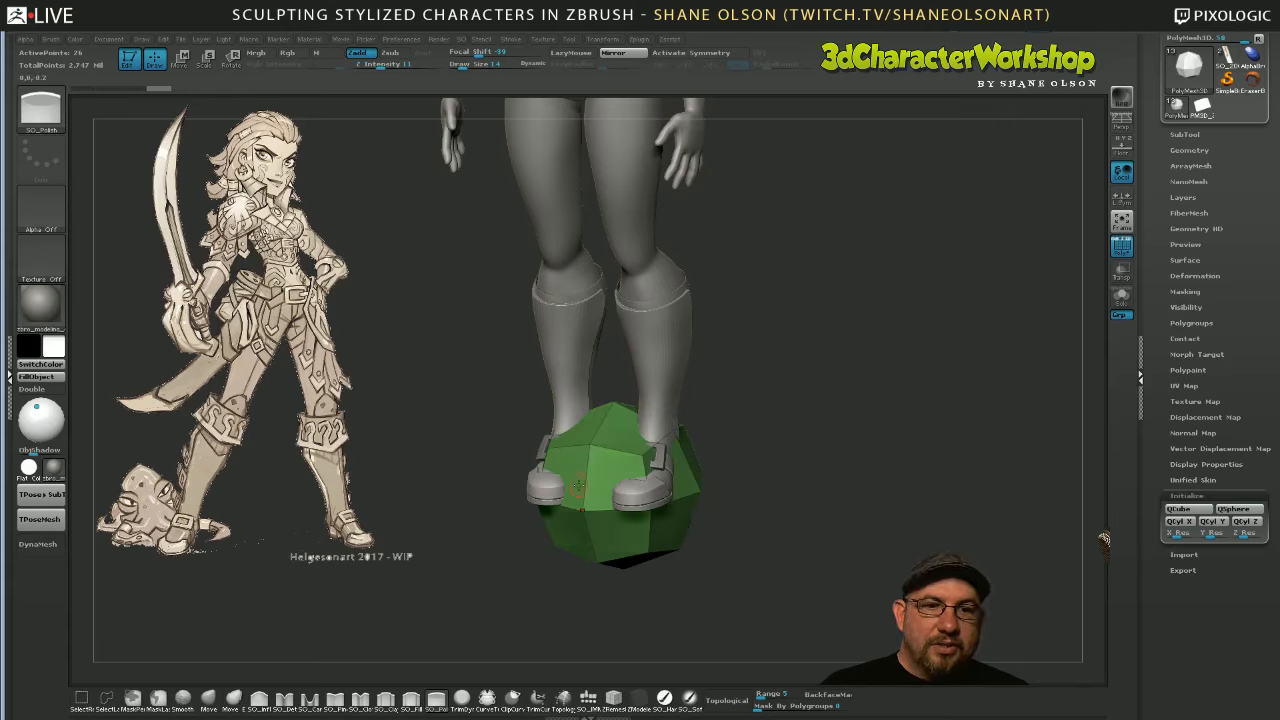
pyautogui.click(1182, 521)
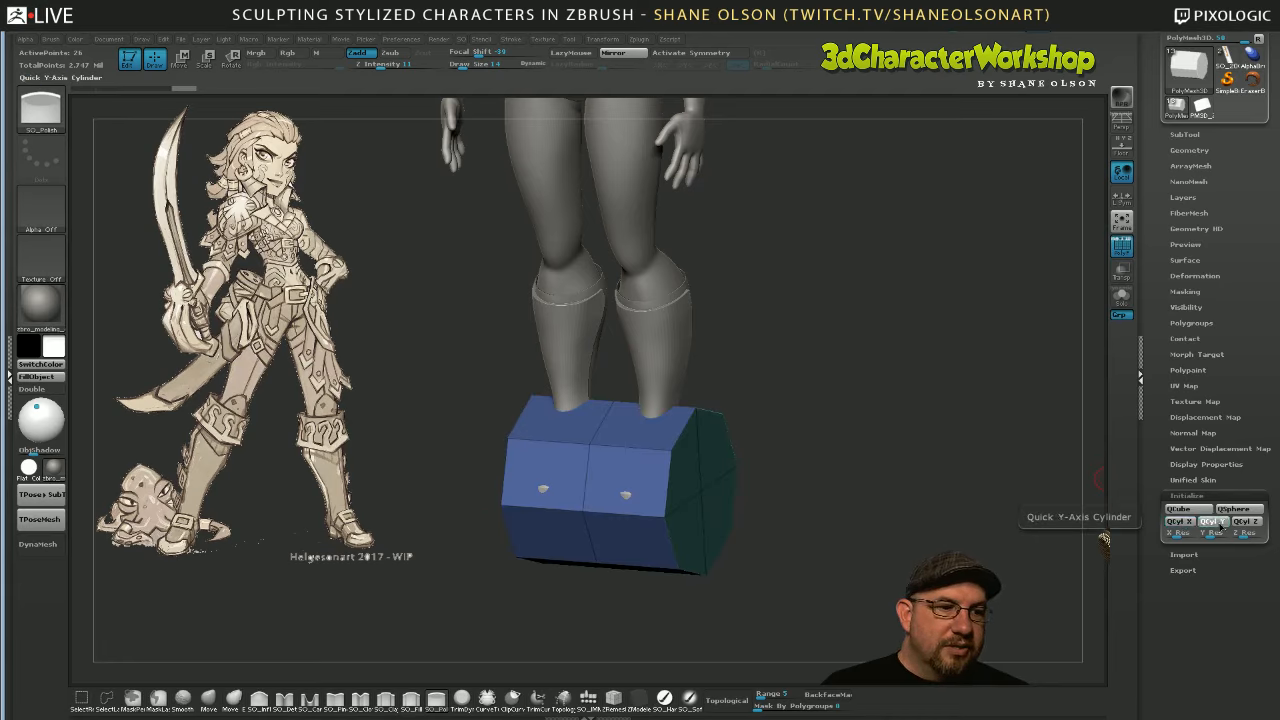
pyautogui.click(1210, 521)
pyautogui.click(1245, 521)
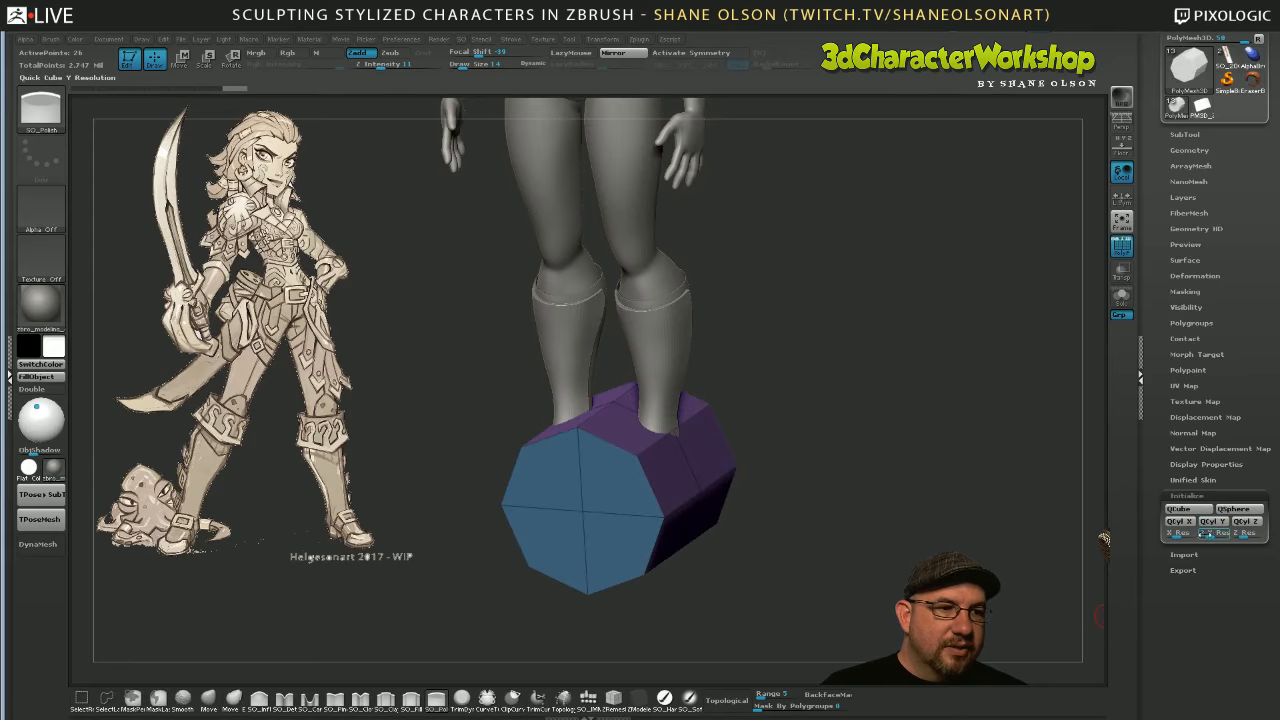
pyautogui.click(1212, 522)
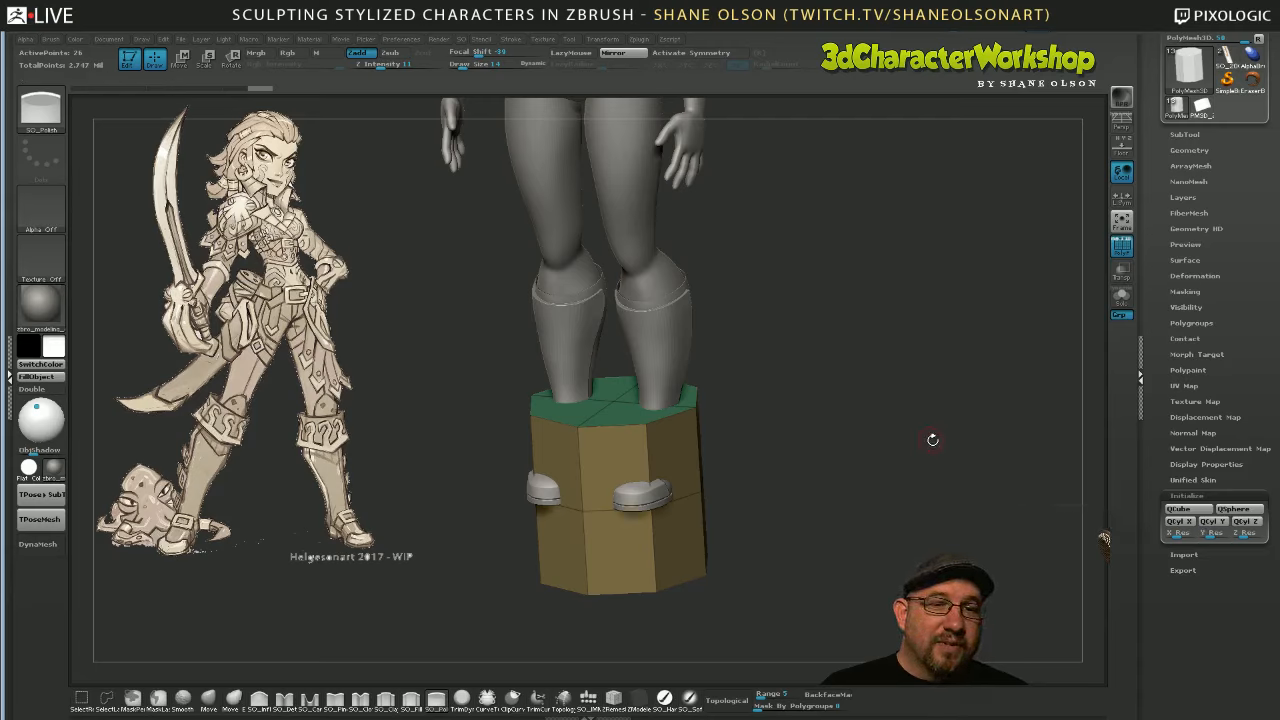
# Raise the quick primitives' Y resolution and regenerate the mesh as a Y-axis cylinder and as a cube
pyautogui.click(1212, 533)
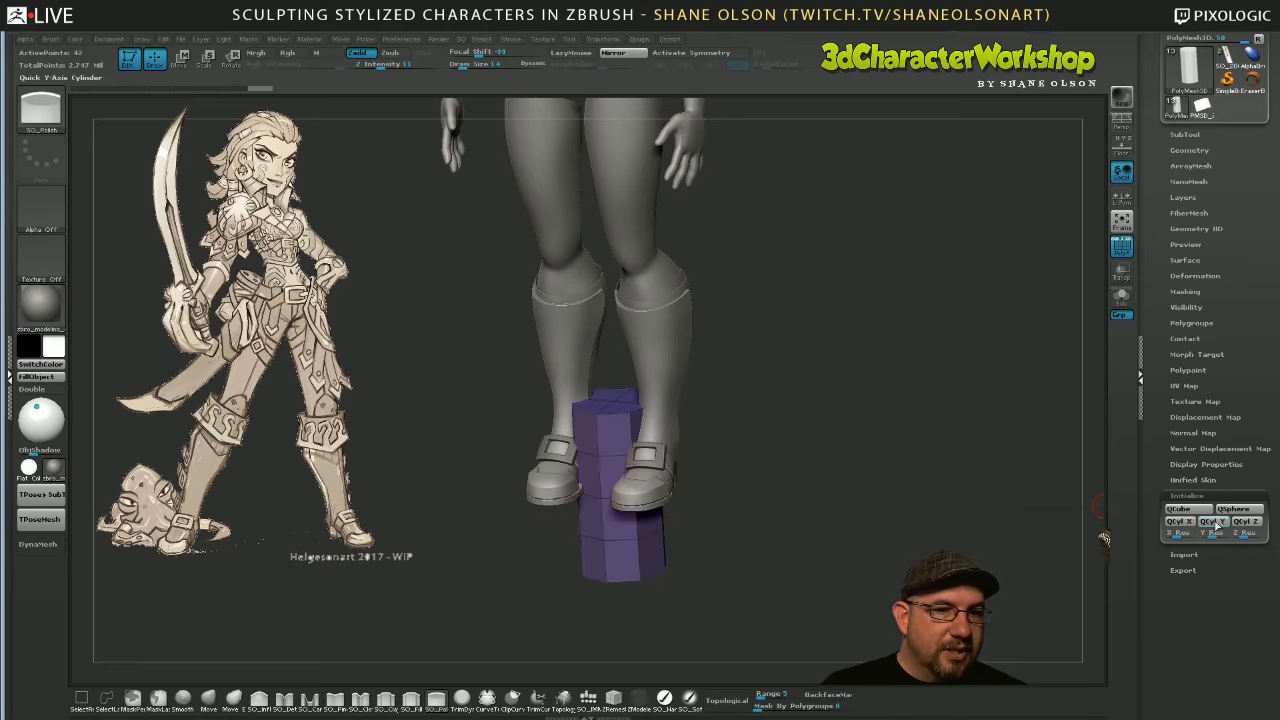
pyautogui.moveTo(732, 508); pyautogui.dragTo(689, 557)
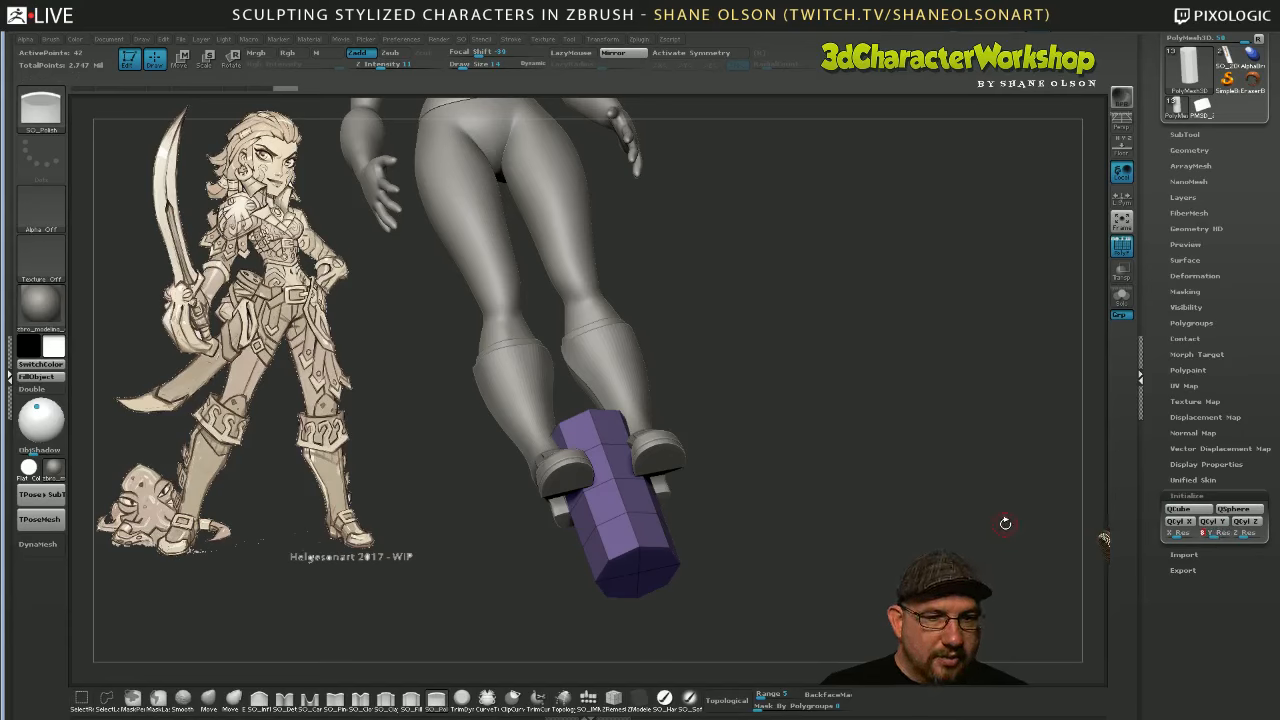
pyautogui.click(1177, 510)
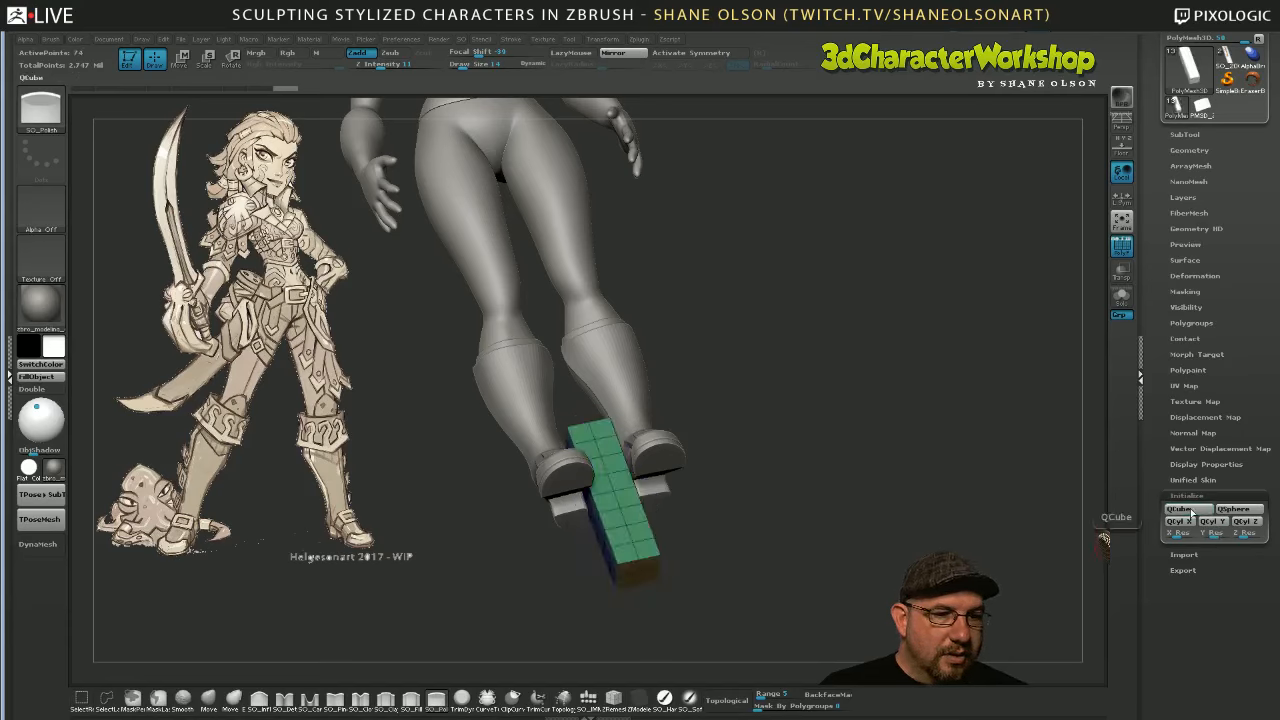
pyautogui.click(1210, 522)
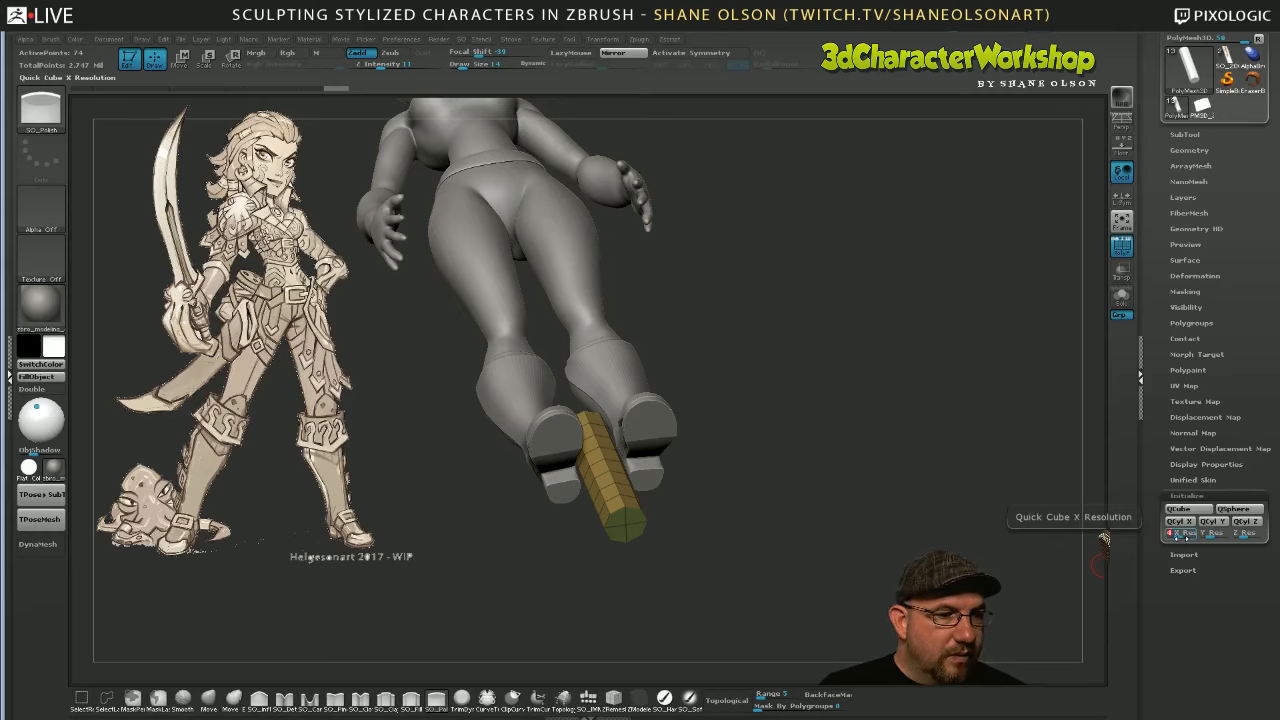
# Set the X resolution to 4, increase the Z resolution and regenerate a wider Y-axis cylinder
pyautogui.click(1211, 522)
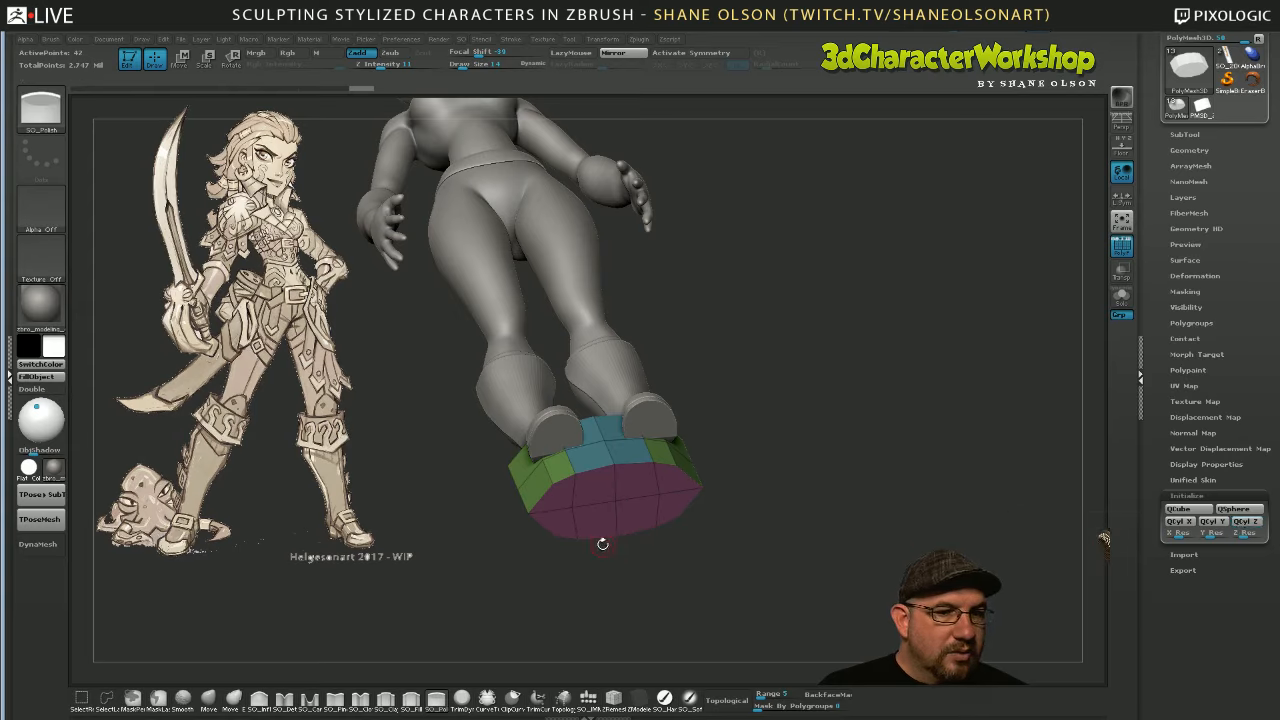
pyautogui.click(1245, 521)
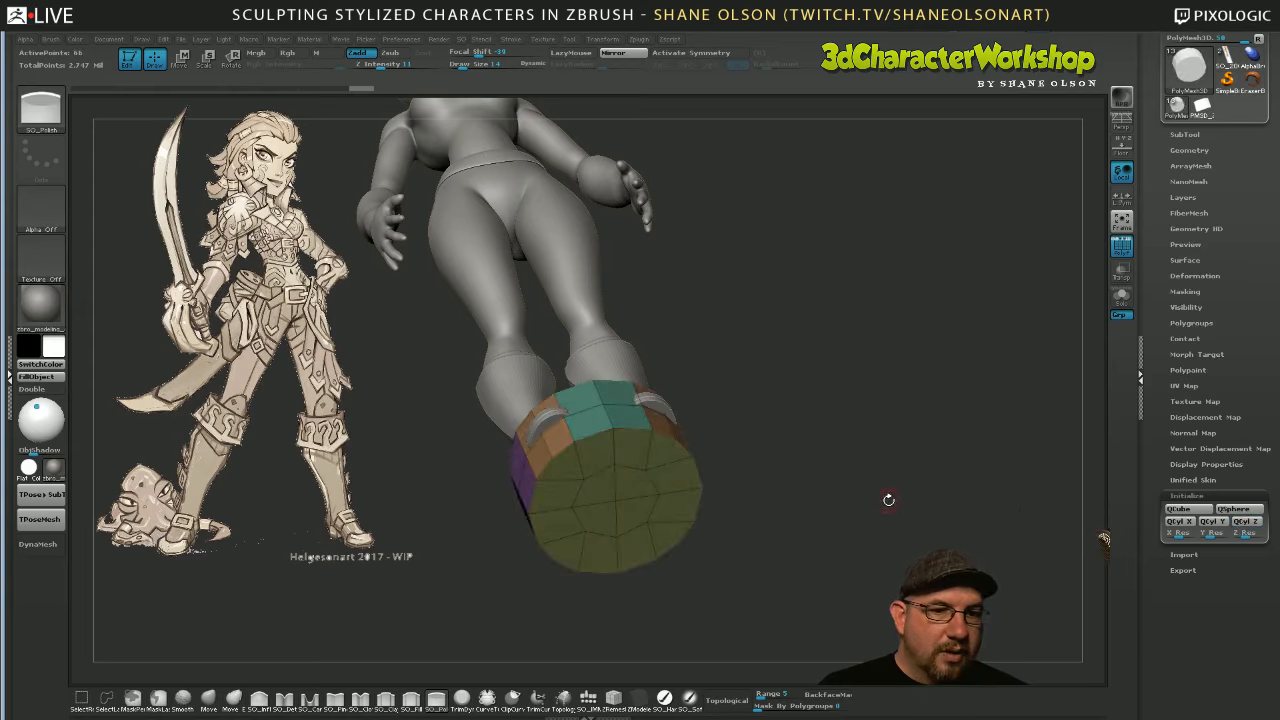
pyautogui.moveTo(791, 409); pyautogui.dragTo(802, 460)
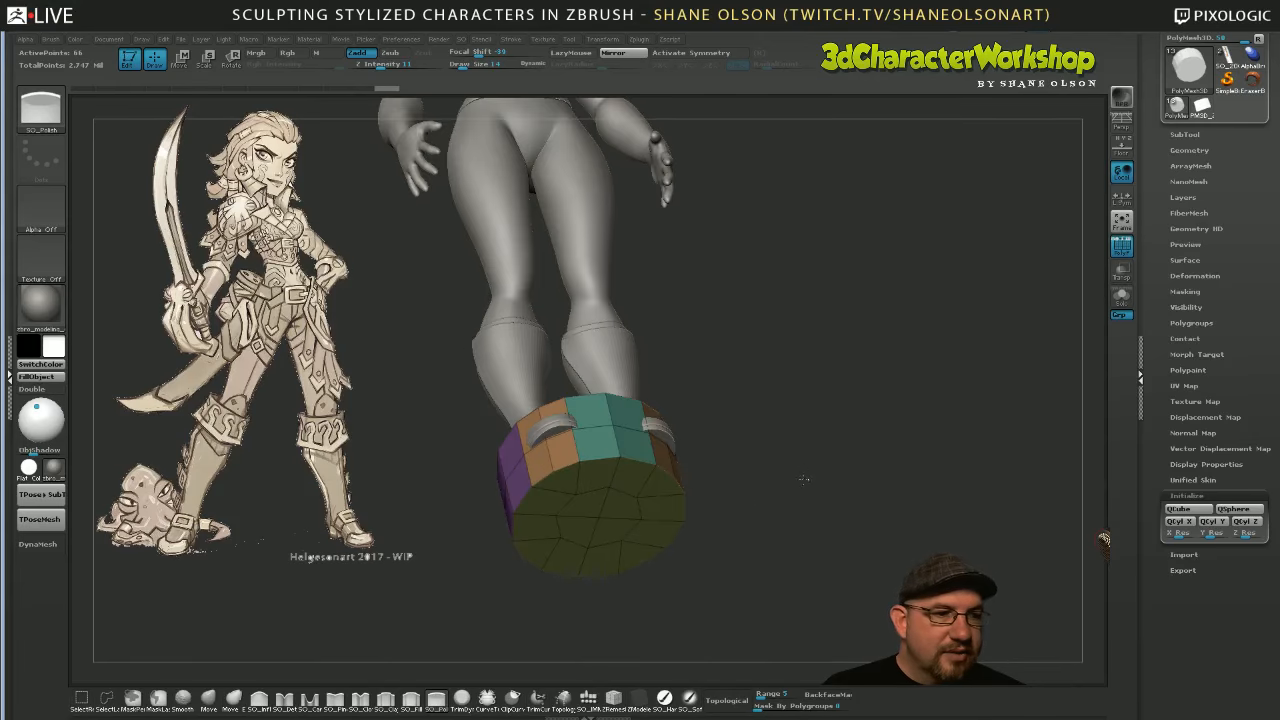
# Set the Z resolution to 3, regenerate the Y-axis cylinder and inspect its sides and cap
pyautogui.click(1212, 522)
pyautogui.moveTo(912, 466); pyautogui.dragTo(908, 330)
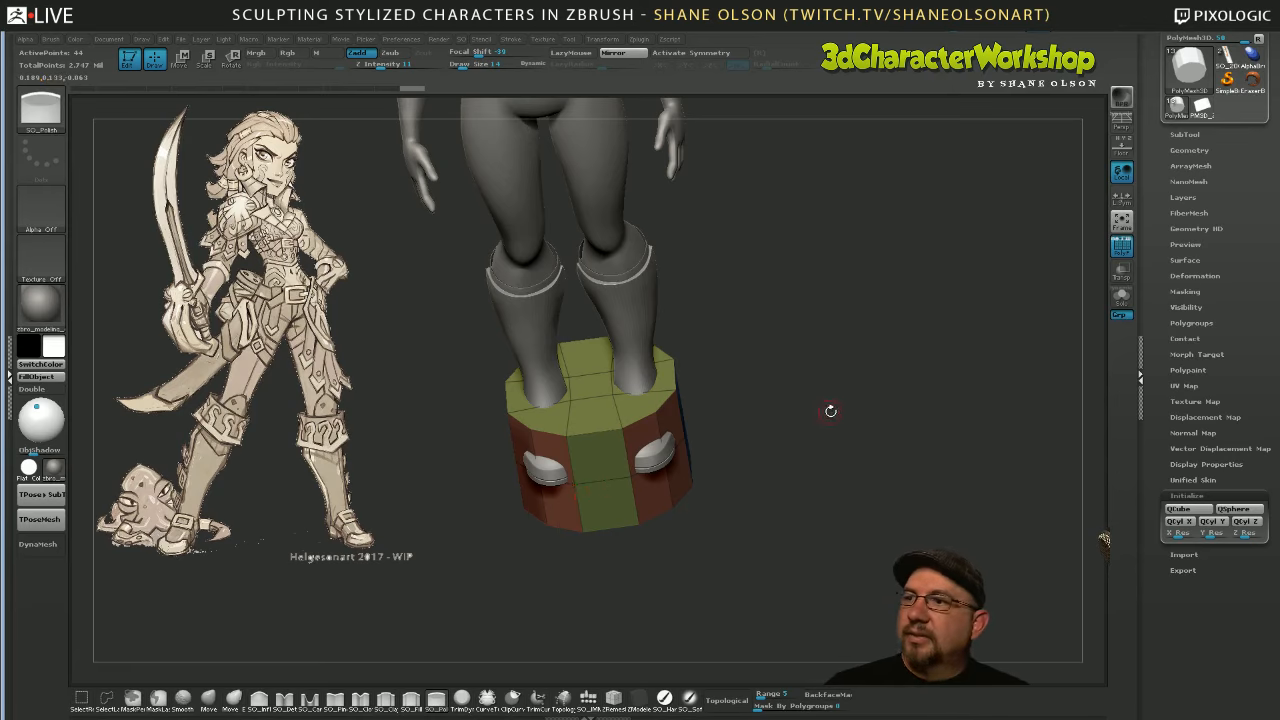
pyautogui.keyDown('shift'); pyautogui.moveTo(829, 409); pyautogui.dragTo(838, 399); pyautogui.keyUp('shift')
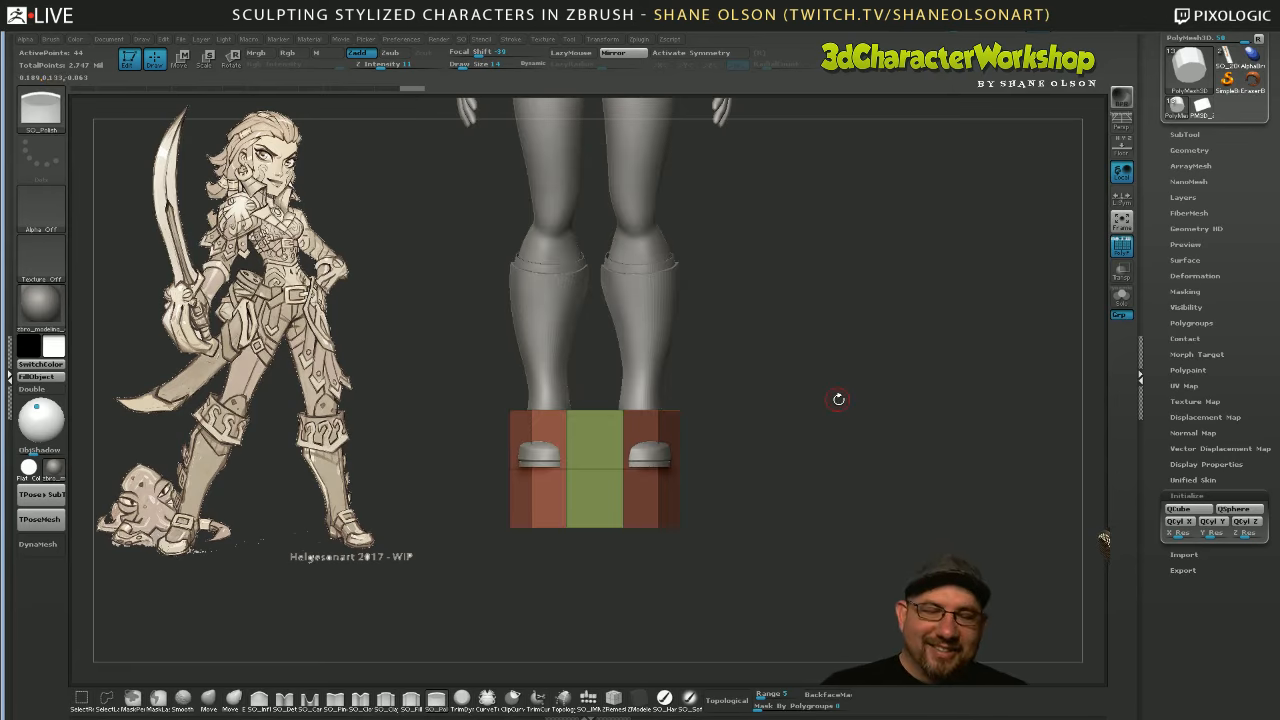
pyautogui.moveTo(840, 420); pyautogui.dragTo(885, 450)
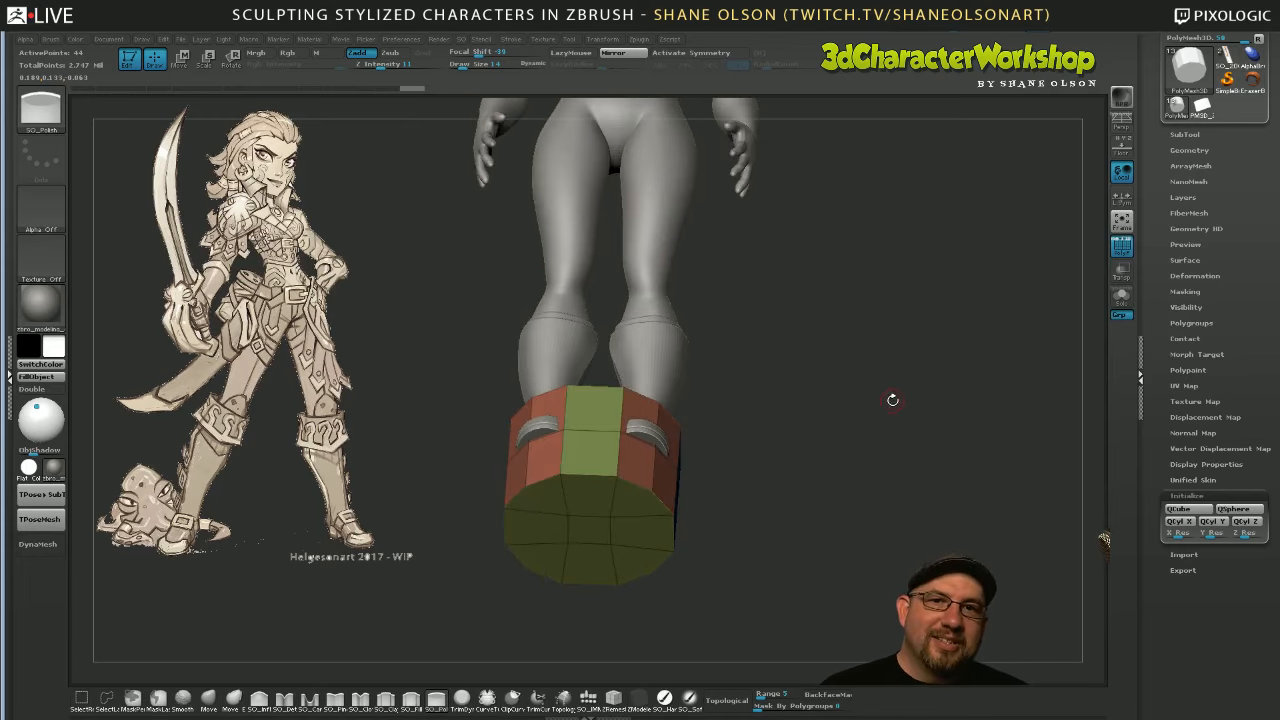
pyautogui.moveTo(892, 400); pyautogui.dragTo(1094, 482)
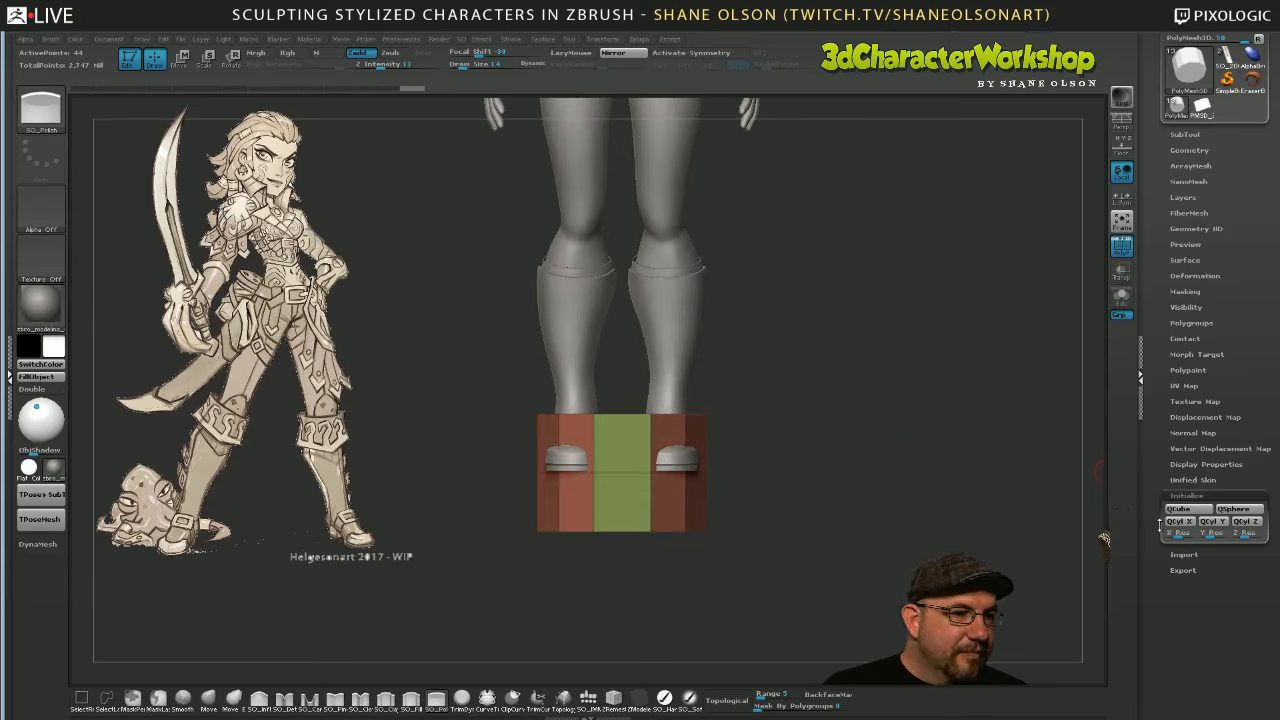
# Raise the Z resolution, regenerate the Y-axis cylinder and bring up the custom pop-up palette of modelling commands
pyautogui.scroll(-1, 1215, 500)
pyautogui.moveTo(1060, 480); pyautogui.dragTo(885, 442)
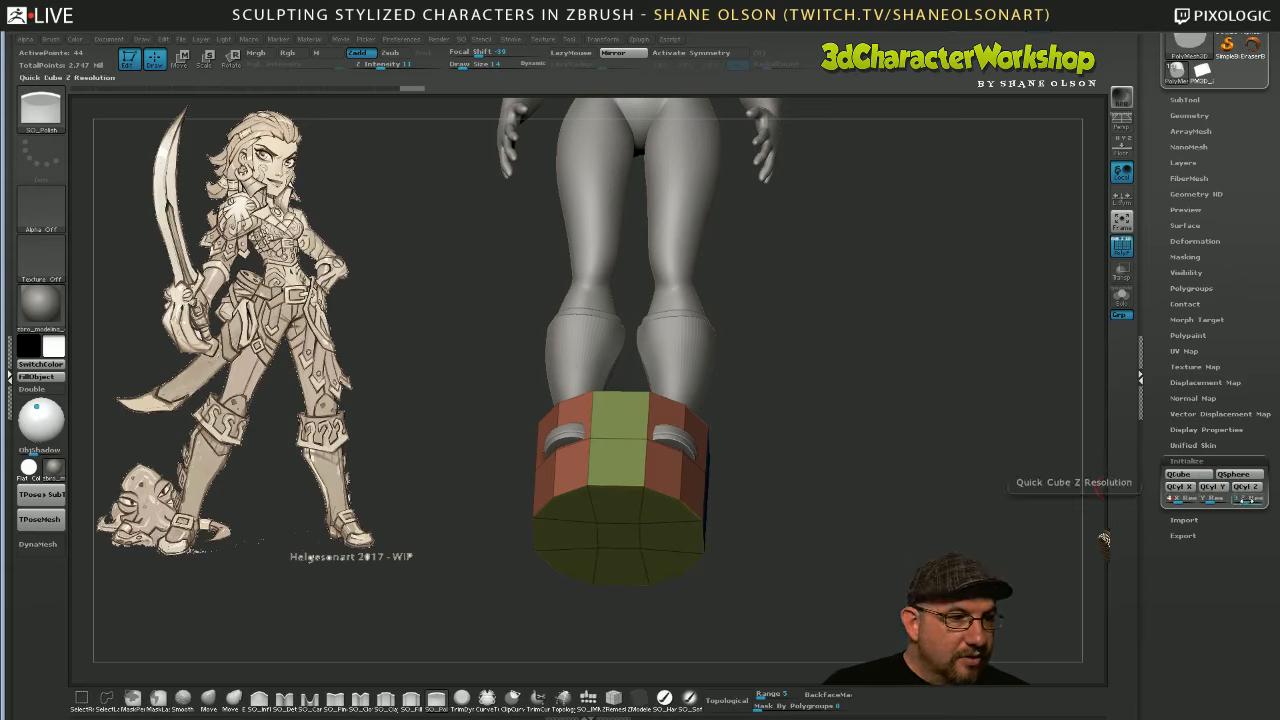
pyautogui.click(1212, 490)
pyautogui.moveTo(940, 423); pyautogui.dragTo(898, 486)
pyautogui.press('space')
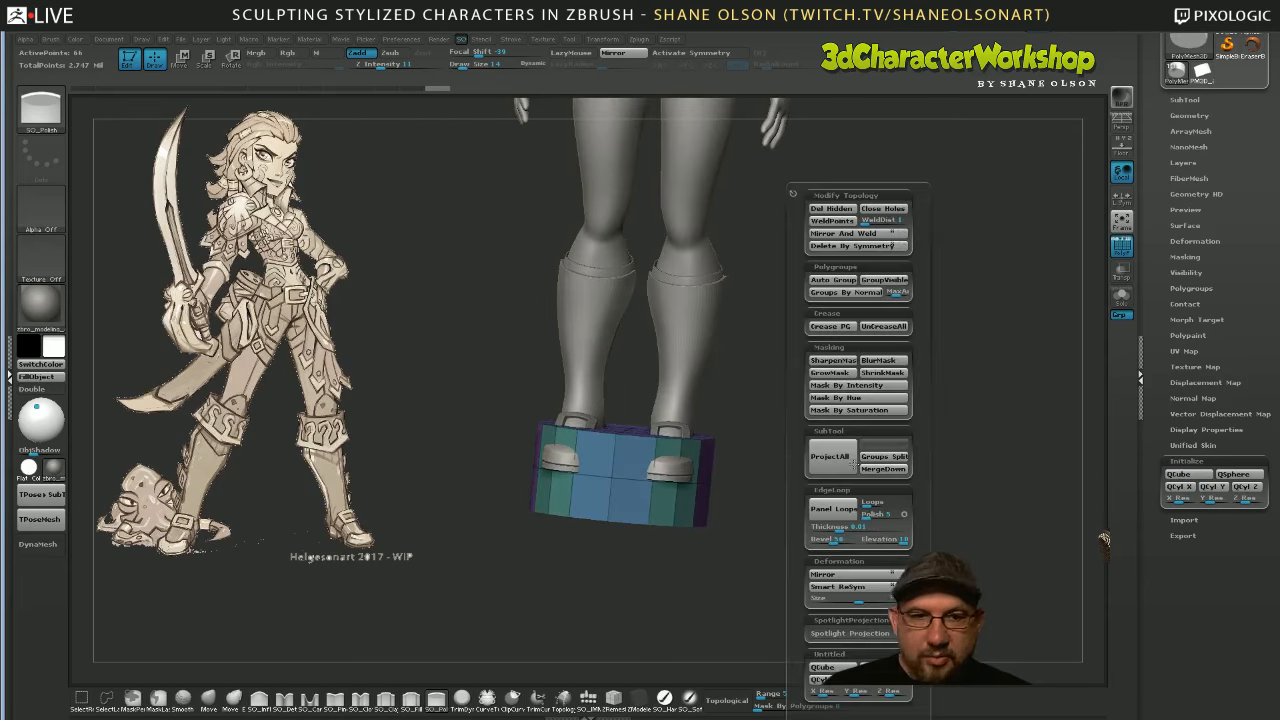
# Regroup the cylinder's polygroups by surface direction so the side wall and the caps form separate groups
pyautogui.click(833, 279)
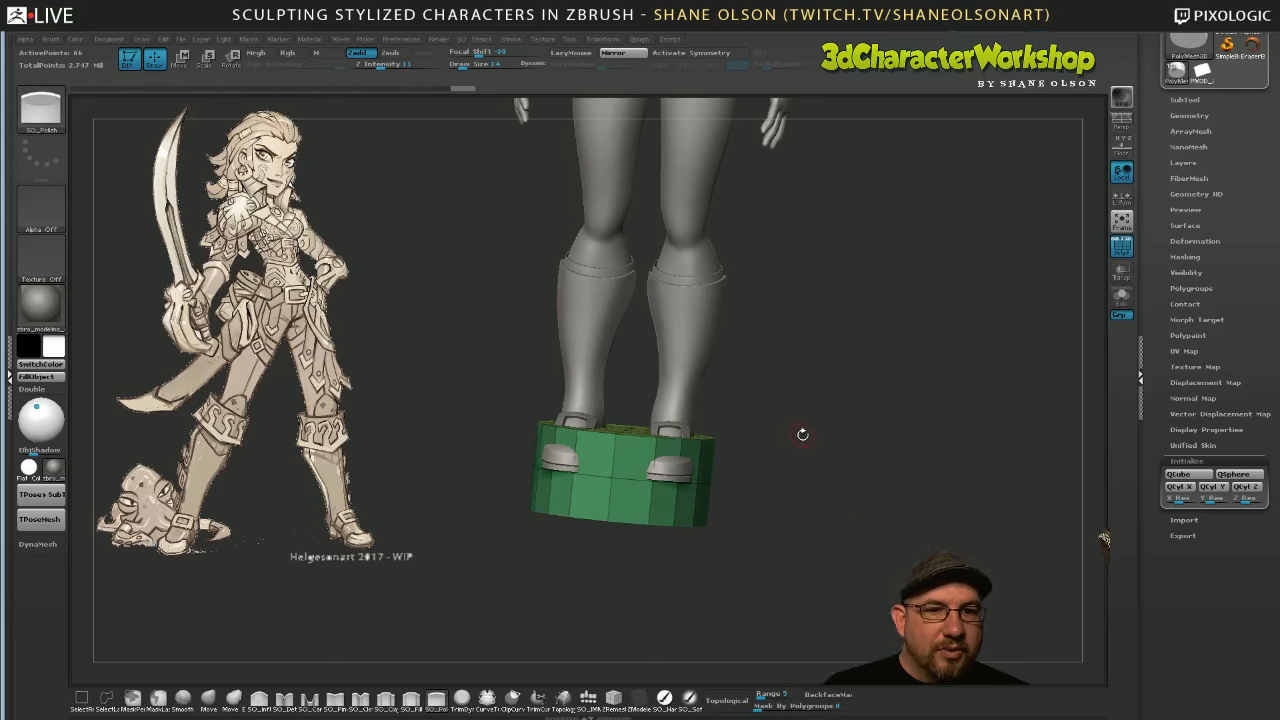
pyautogui.moveTo(800, 434); pyautogui.dragTo(795, 466)
pyautogui.moveTo(802, 384); pyautogui.dragTo(624, 428)
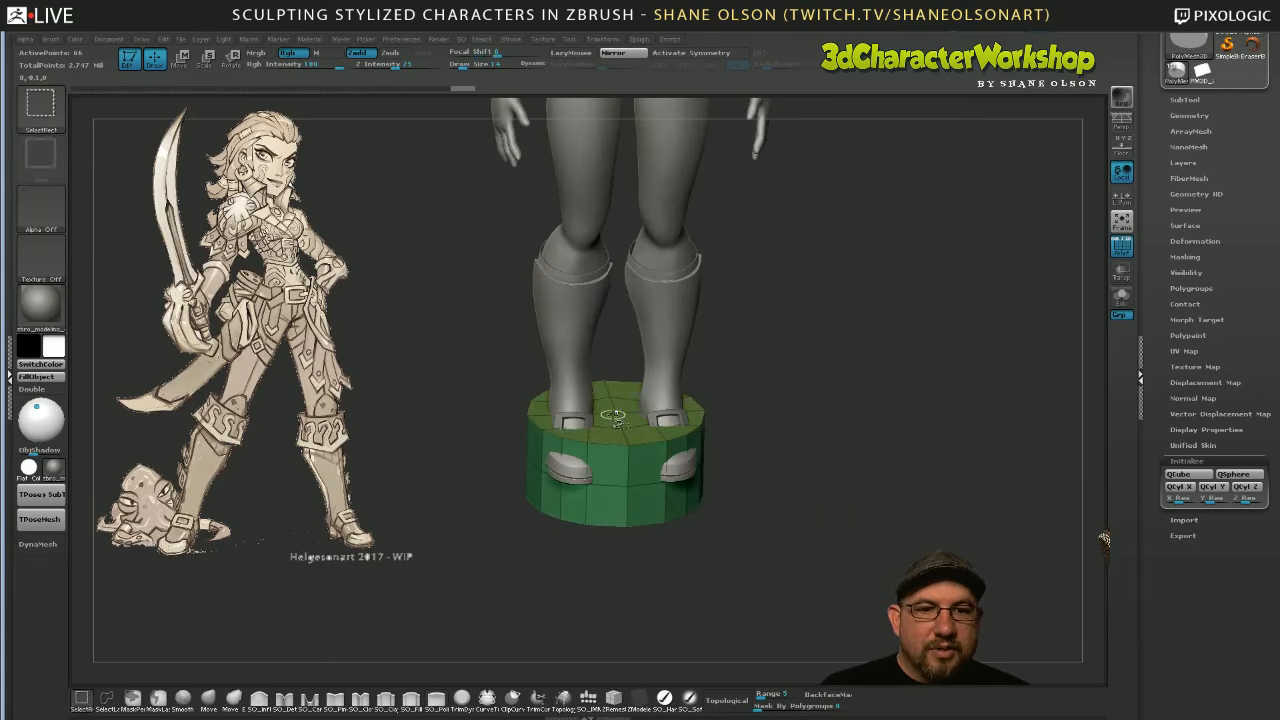
# Hide the cylinder's top and bottom caps and delete the hidden geometry to leave an open ring
pyautogui.keyDown('ctrl'); pyautogui.keyDown('shift'); pyautogui.click(625, 420); pyautogui.keyUp('shift'); pyautogui.keyUp('ctrl')
pyautogui.keyDown('ctrl'); pyautogui.keyDown('shift'); pyautogui.click(740, 440); pyautogui.keyUp('shift'); pyautogui.keyUp('ctrl')
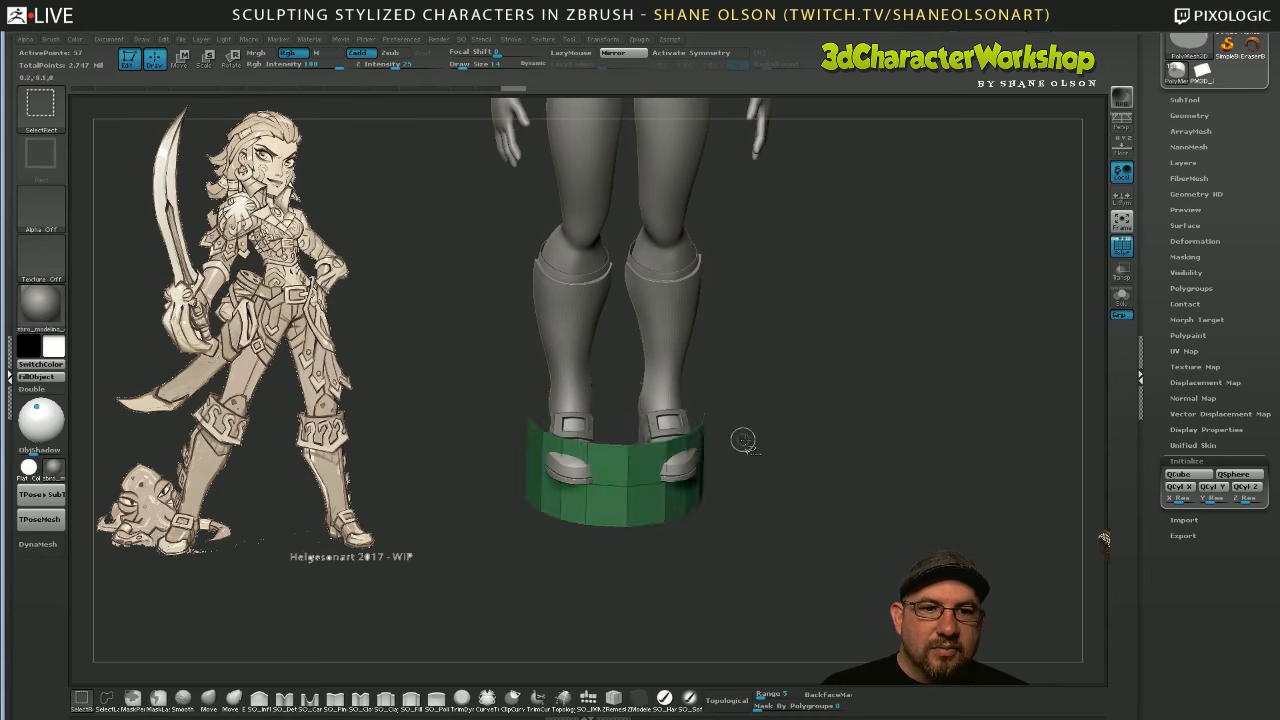
pyautogui.moveTo(740, 440); pyautogui.dragTo(641, 482)
pyautogui.keyDown('ctrl'); pyautogui.keyDown('alt'); pyautogui.keyDown('shift'); pyautogui.click(641, 482); pyautogui.keyUp('shift'); pyautogui.keyUp('alt'); pyautogui.keyUp('ctrl')
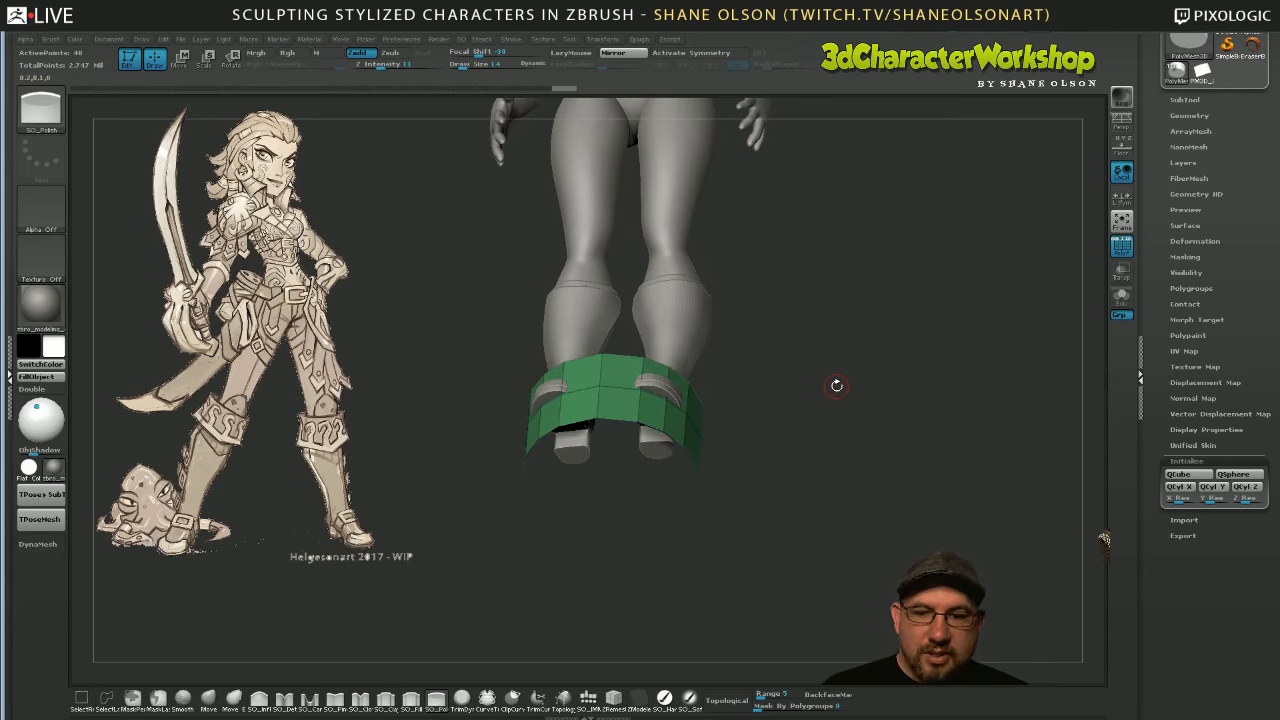
pyautogui.press('space')
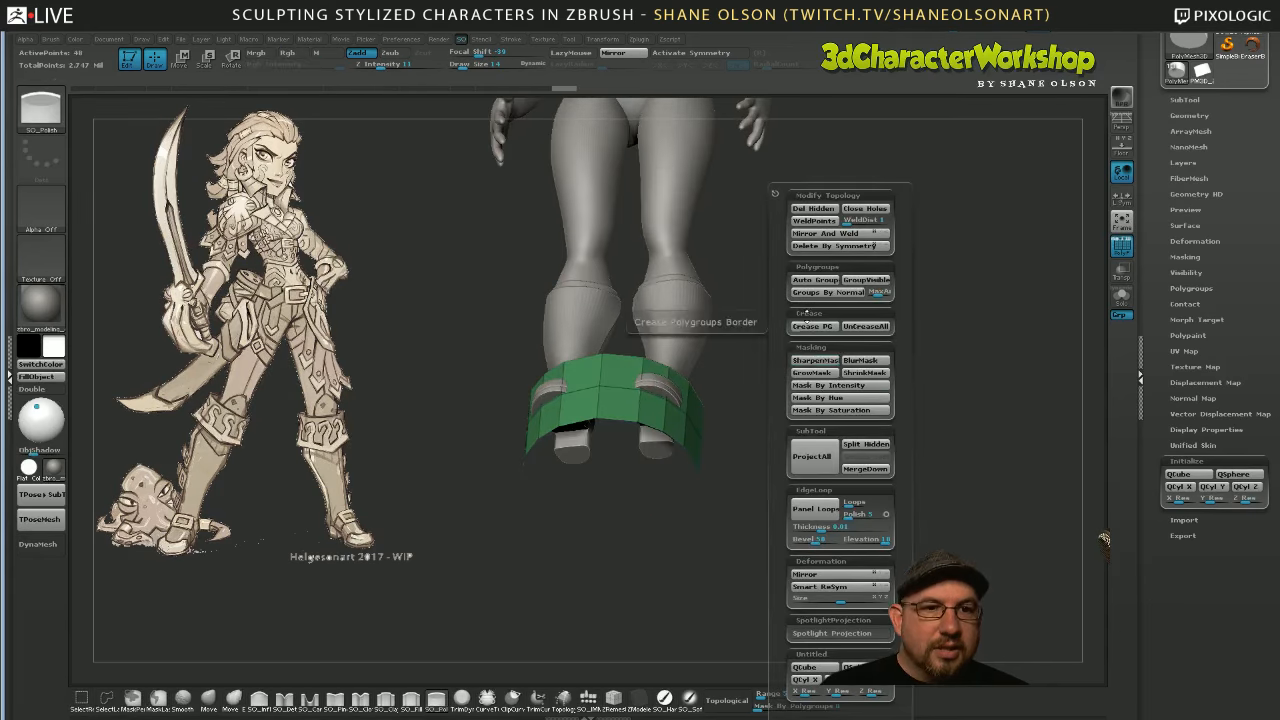
pyautogui.click(817, 208)
pyautogui.moveTo(783, 381)
pyautogui.mouseDown()
pyautogui.moveTo(791, 426)
pyautogui.moveTo(823, 403)
pyautogui.moveTo(819, 459)
pyautogui.moveTo(835, 472)
pyautogui.moveTo(821, 446)
pyautogui.mouseUp()
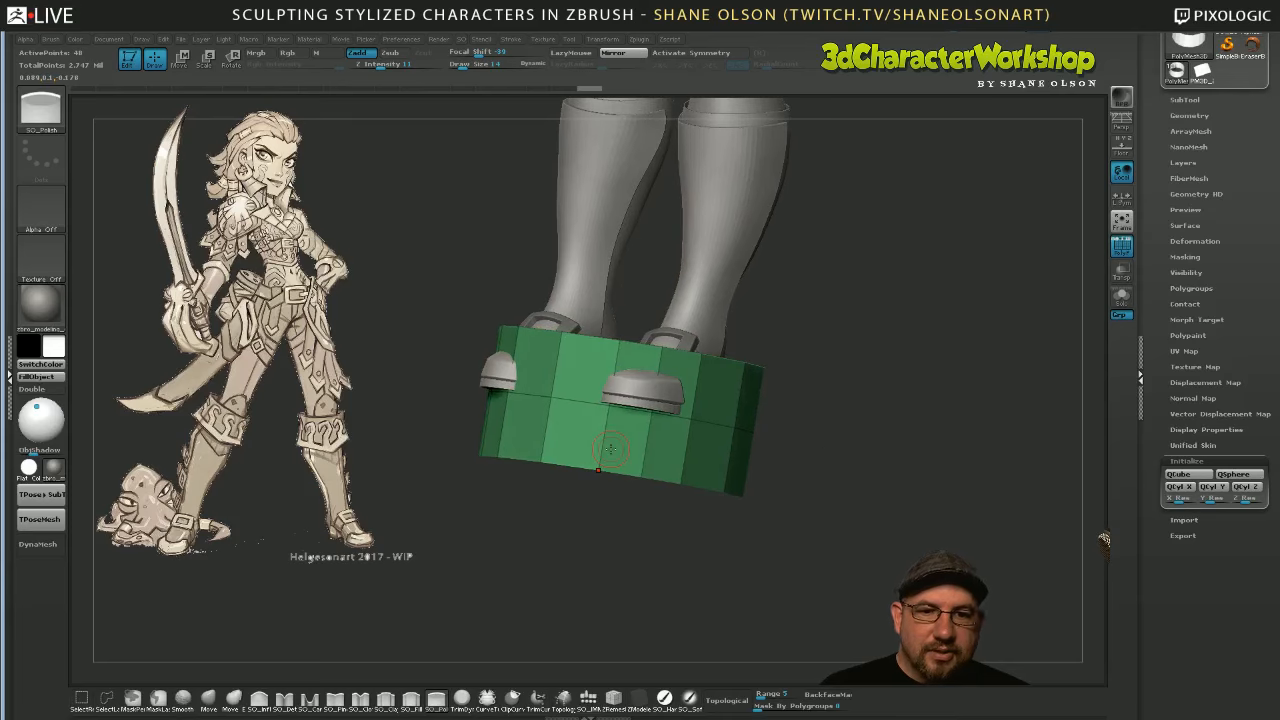
# Activate X symmetry and set the ZModeler brush's edge action to Slide
pyautogui.press('x')
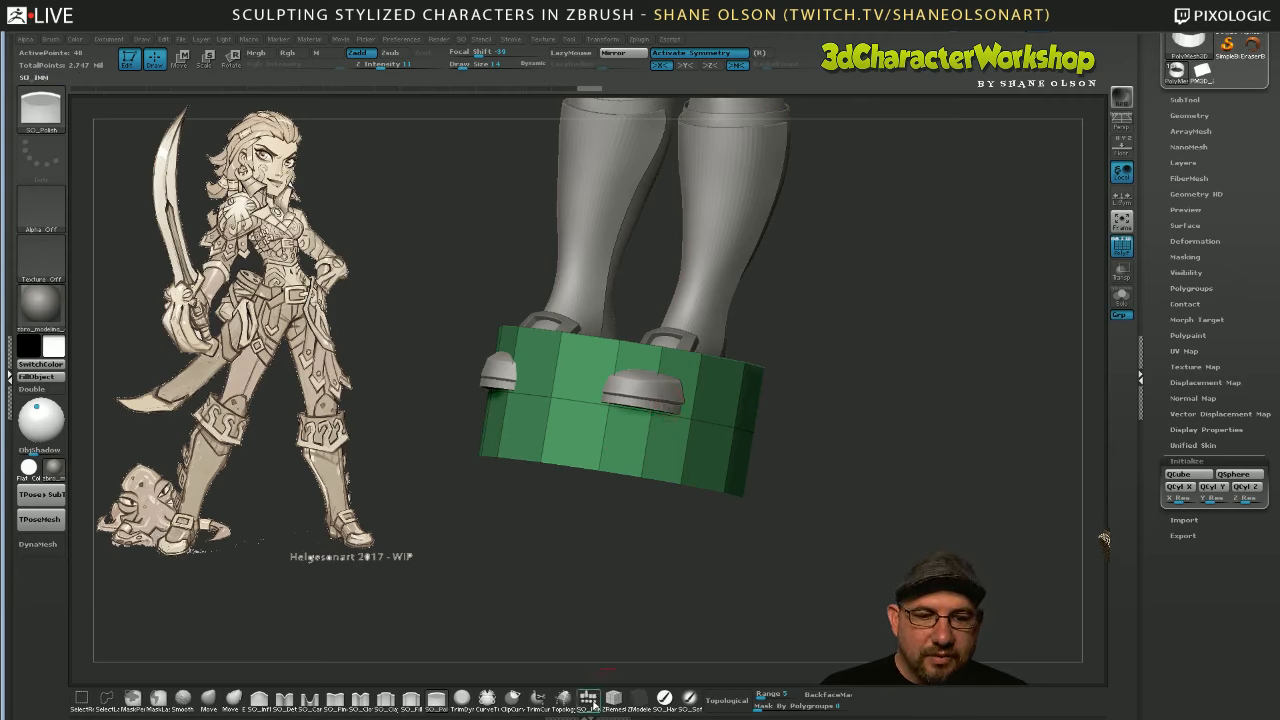
pyautogui.click(639, 697)
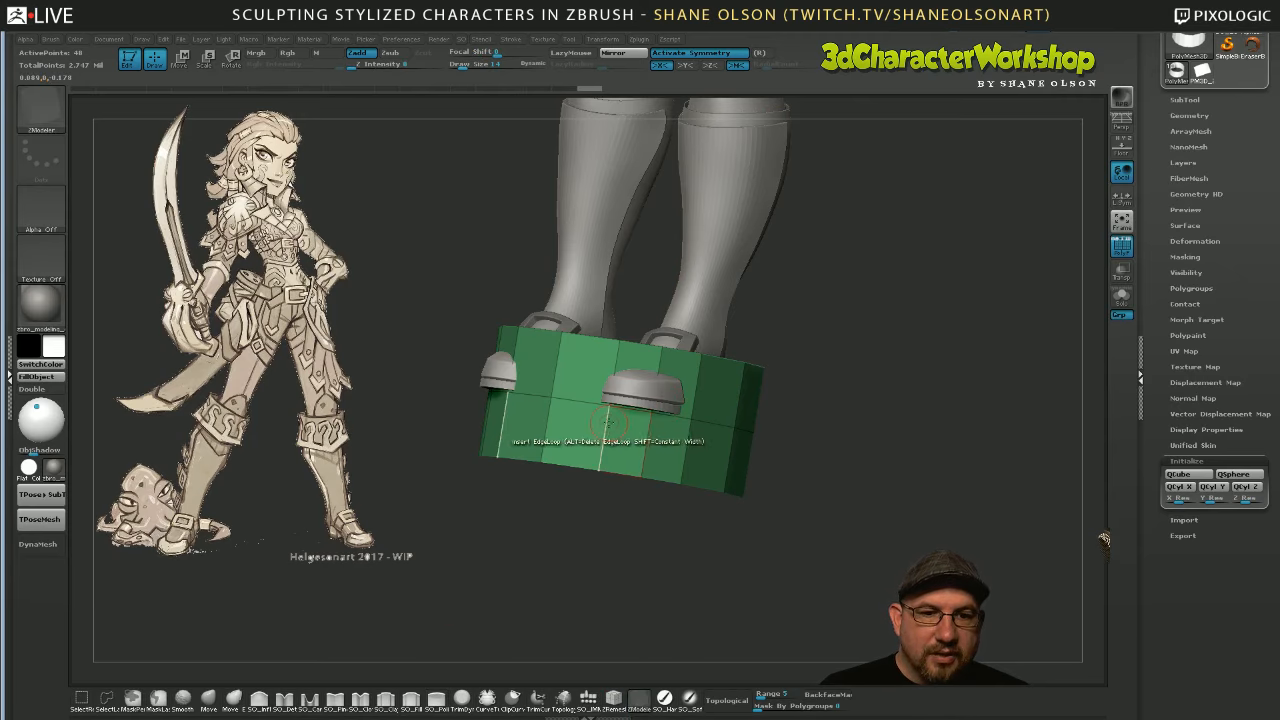
pyautogui.press('space')
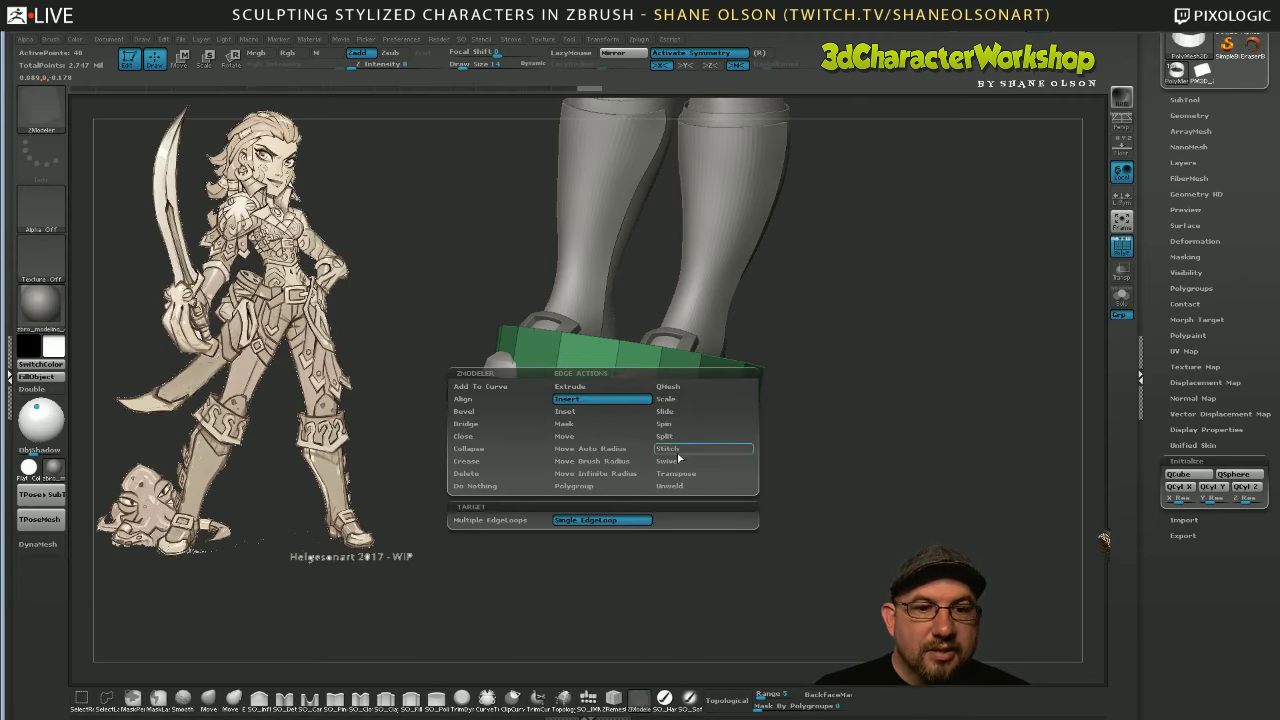
pyautogui.click(665, 411)
pyautogui.click(614, 360)
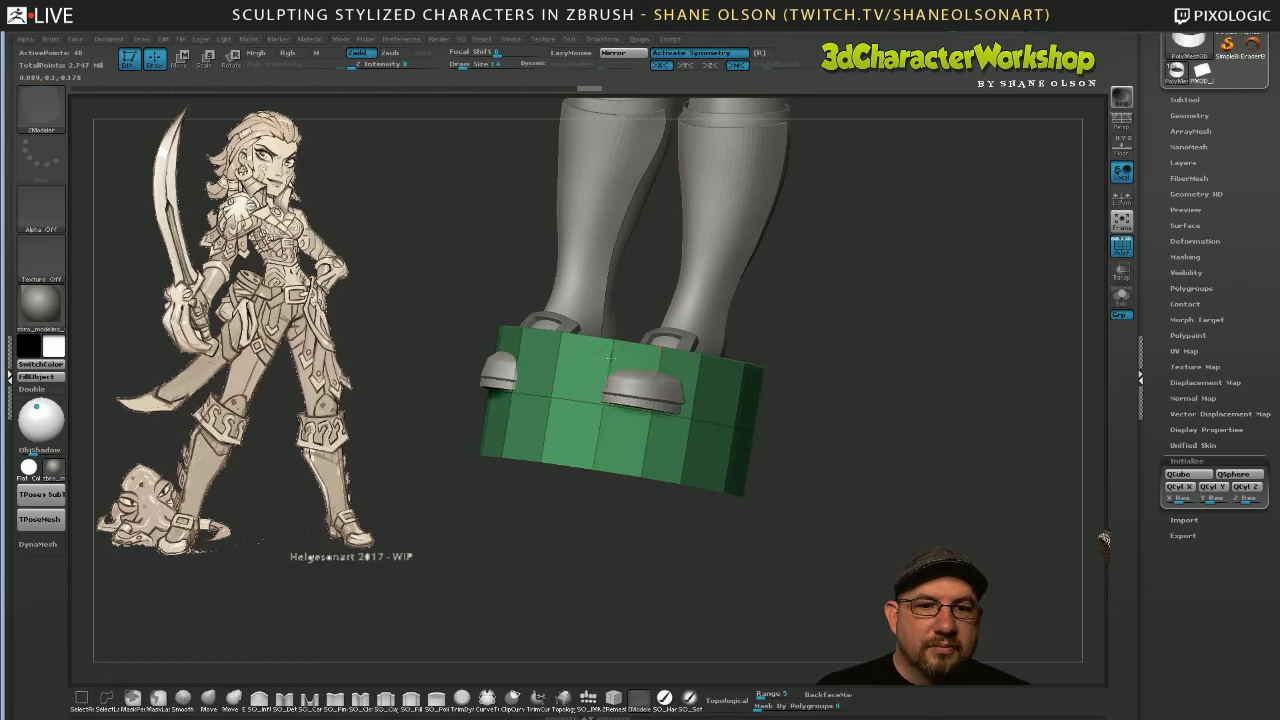
pyautogui.moveTo(770, 400); pyautogui.dragTo(855, 408)
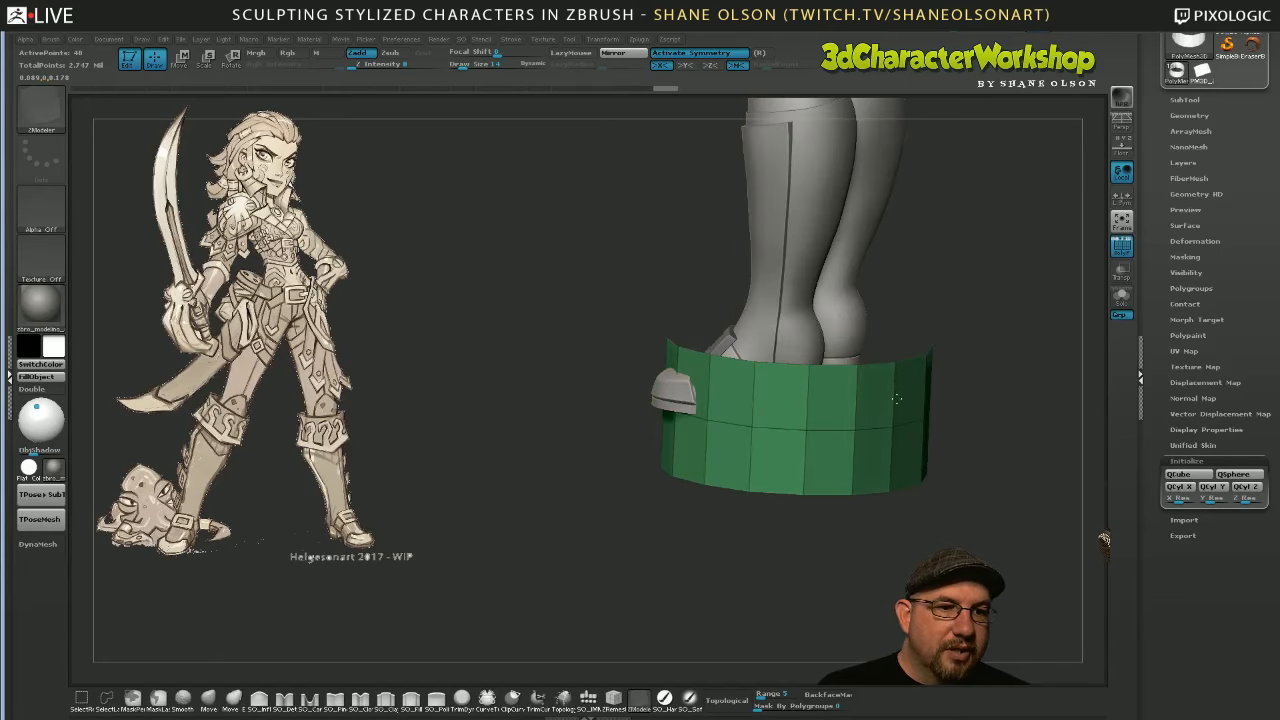
pyautogui.moveTo(1008, 374); pyautogui.dragTo(954, 281)
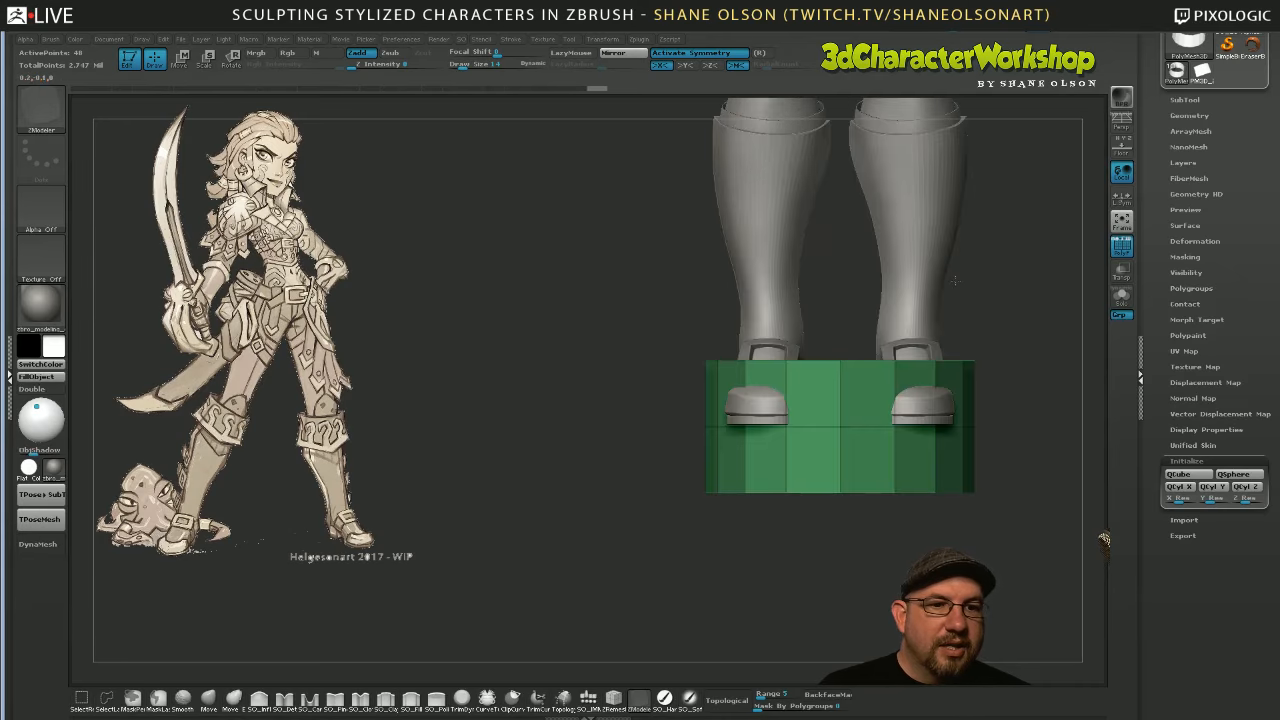
pyautogui.keyDown('alt'); pyautogui.moveTo(549, 386); pyautogui.dragTo(609, 312); pyautogui.keyUp('alt')
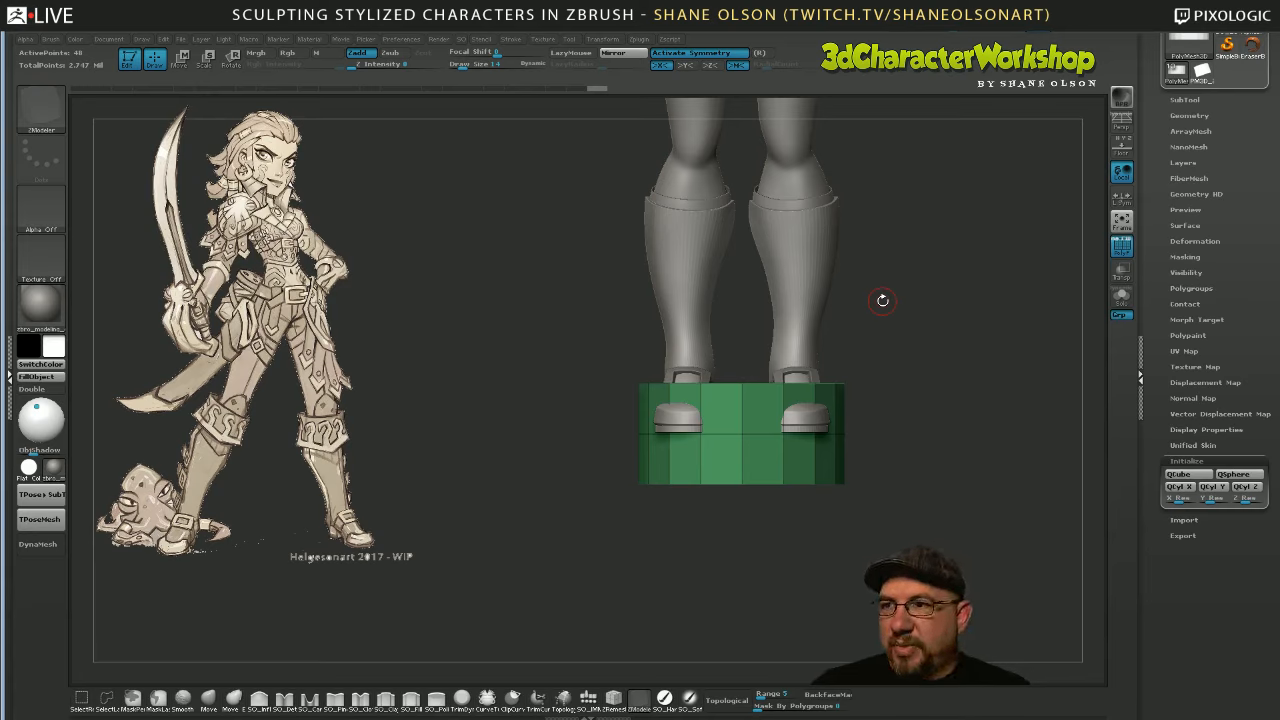
pyautogui.moveTo(492, 277); pyautogui.dragTo(736, 309)
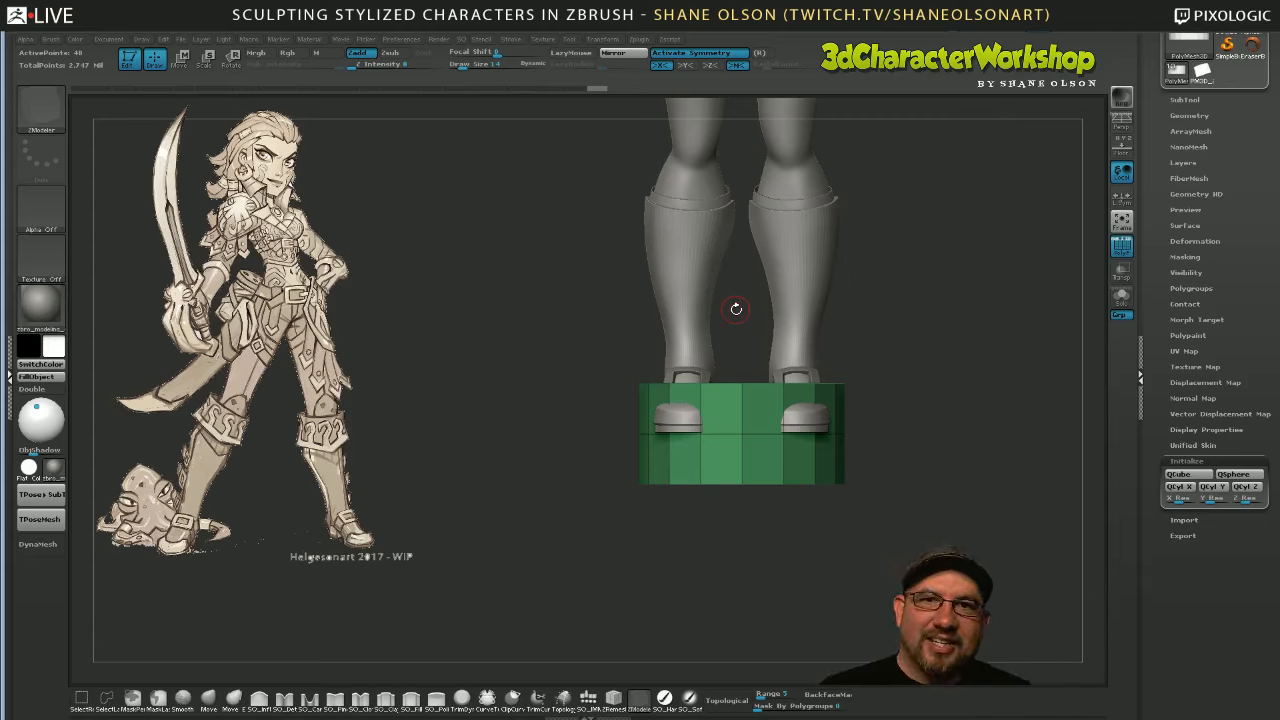
pyautogui.moveTo(930, 476); pyautogui.dragTo(905, 505)
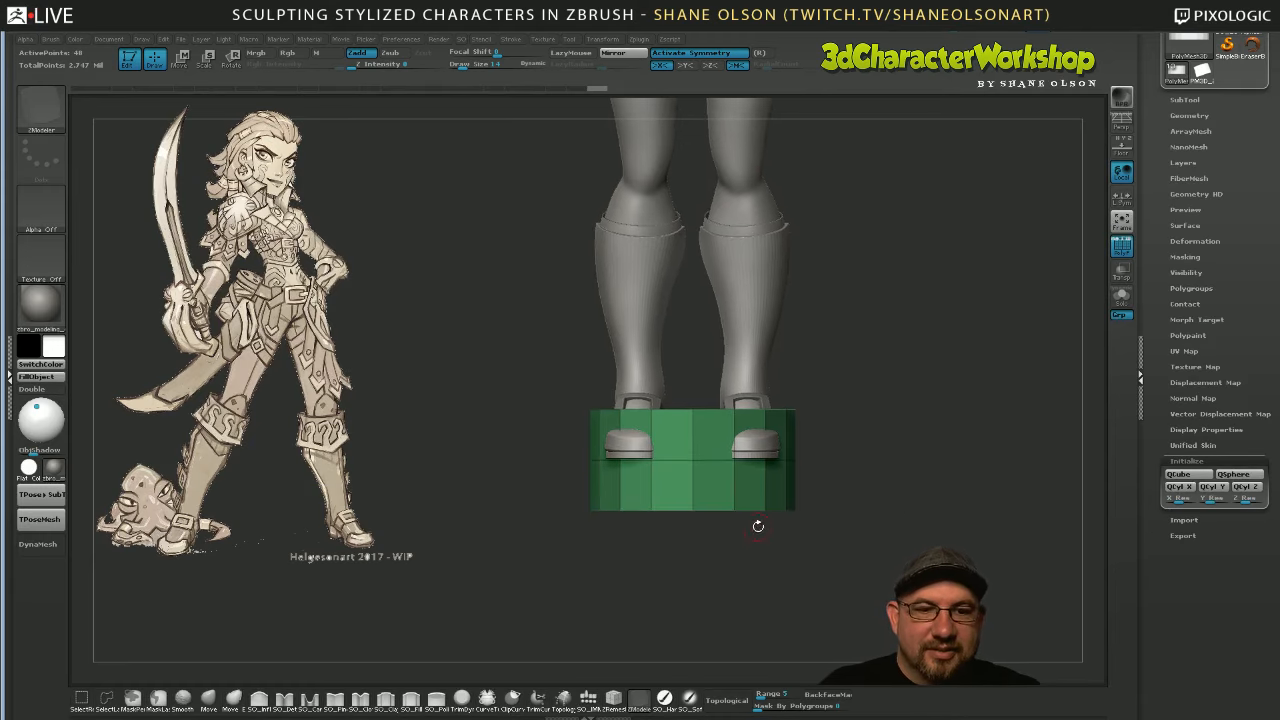
pyautogui.keyDown('alt'); pyautogui.moveTo(886, 451); pyautogui.dragTo(876, 448); pyautogui.keyUp('alt')
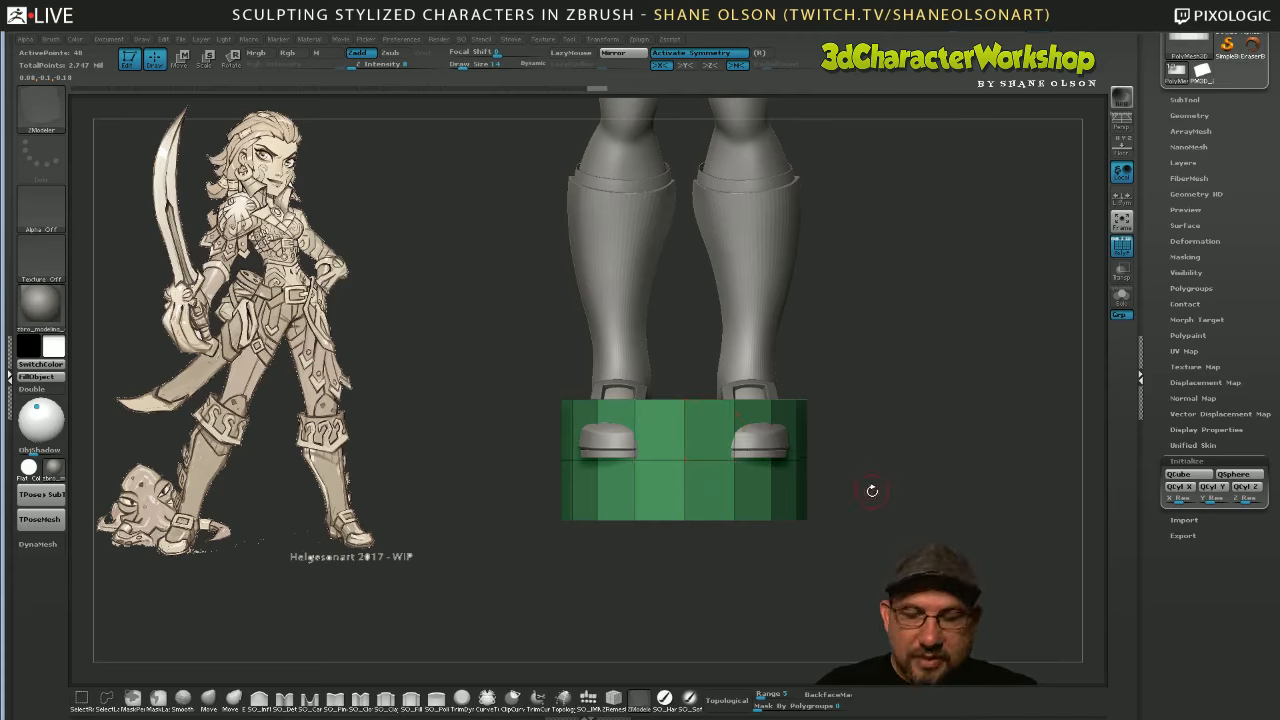
# Turn off symmetry, switch to Move transpose and enable double-sided display for the open ring
pyautogui.press('x')
pyautogui.press('w')
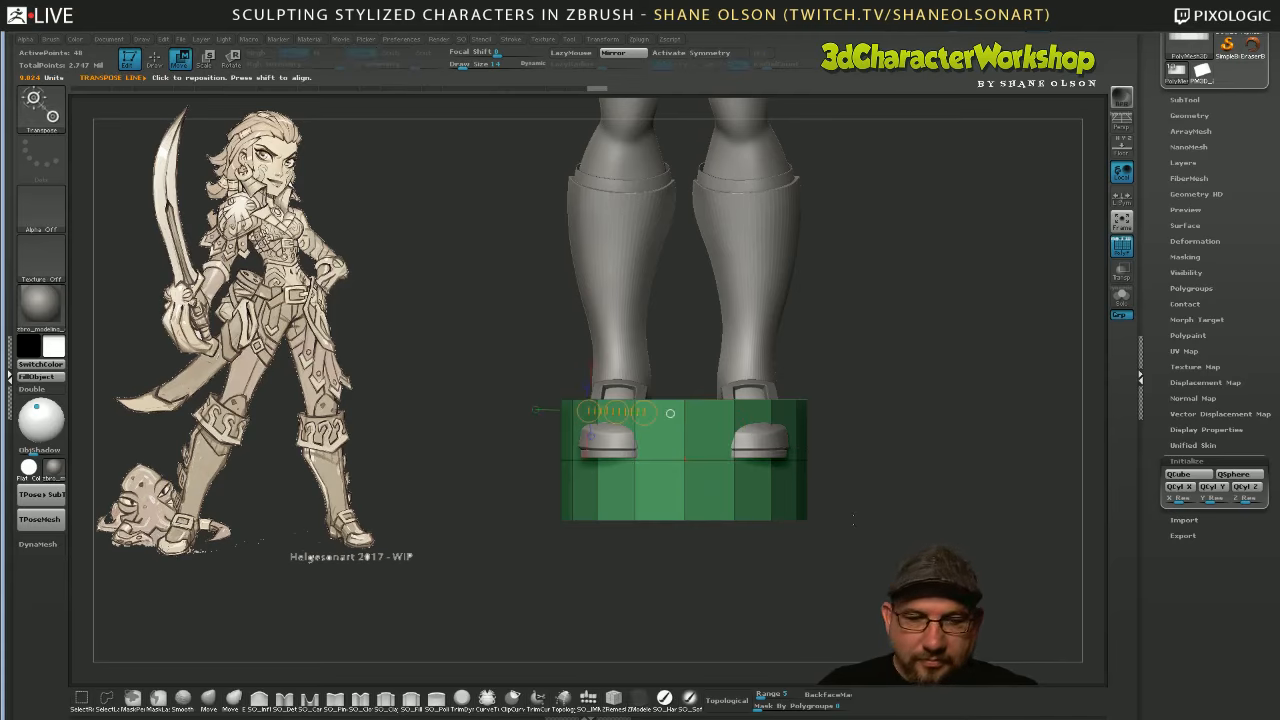
pyautogui.moveTo(866, 443); pyautogui.dragTo(885, 557)
pyautogui.click(47, 390)
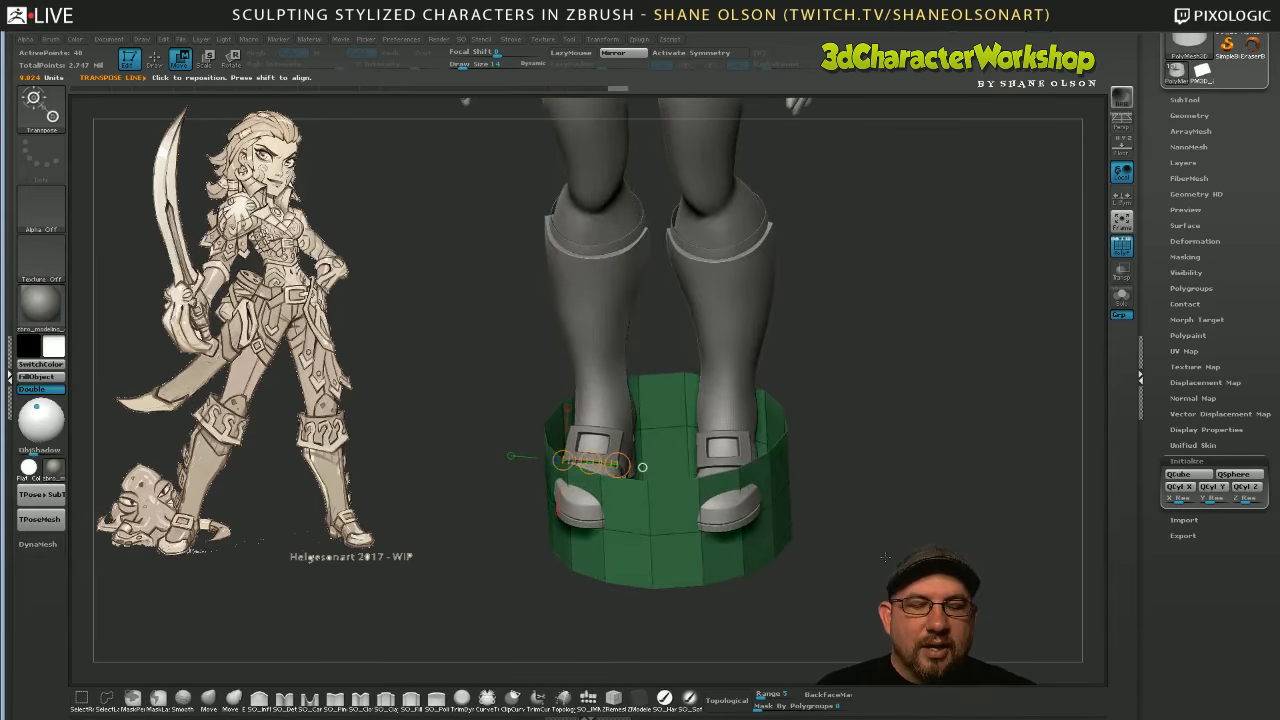
pyautogui.moveTo(824, 475); pyautogui.dragTo(871, 464)
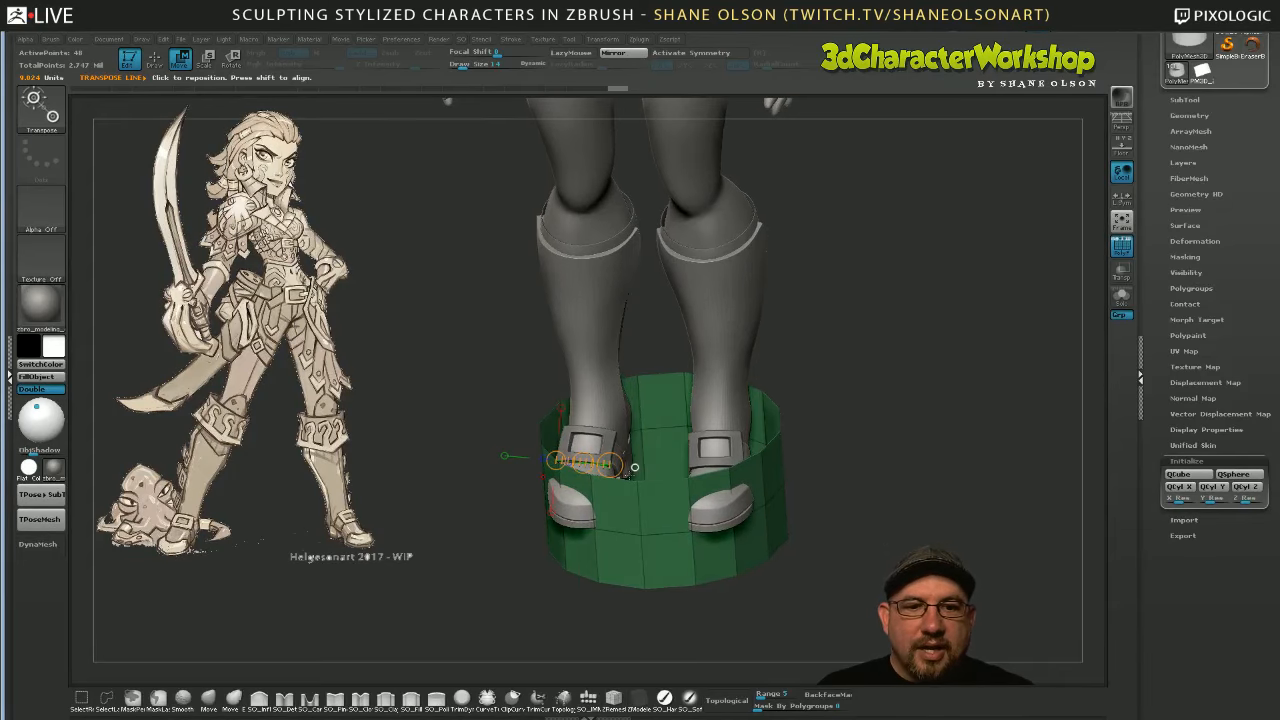
# Recentre the transpose line on the middle of the open ring
pyautogui.click(634, 467)
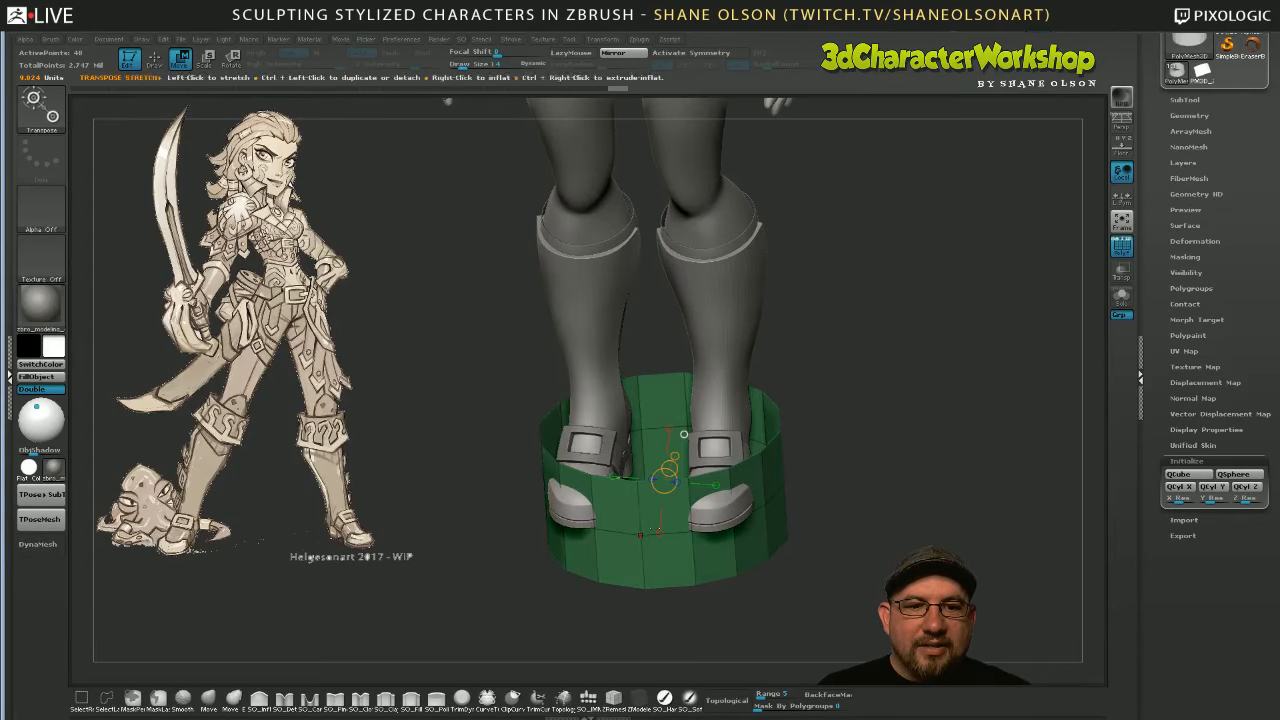
pyautogui.moveTo(634, 467); pyautogui.dragTo(663, 446)
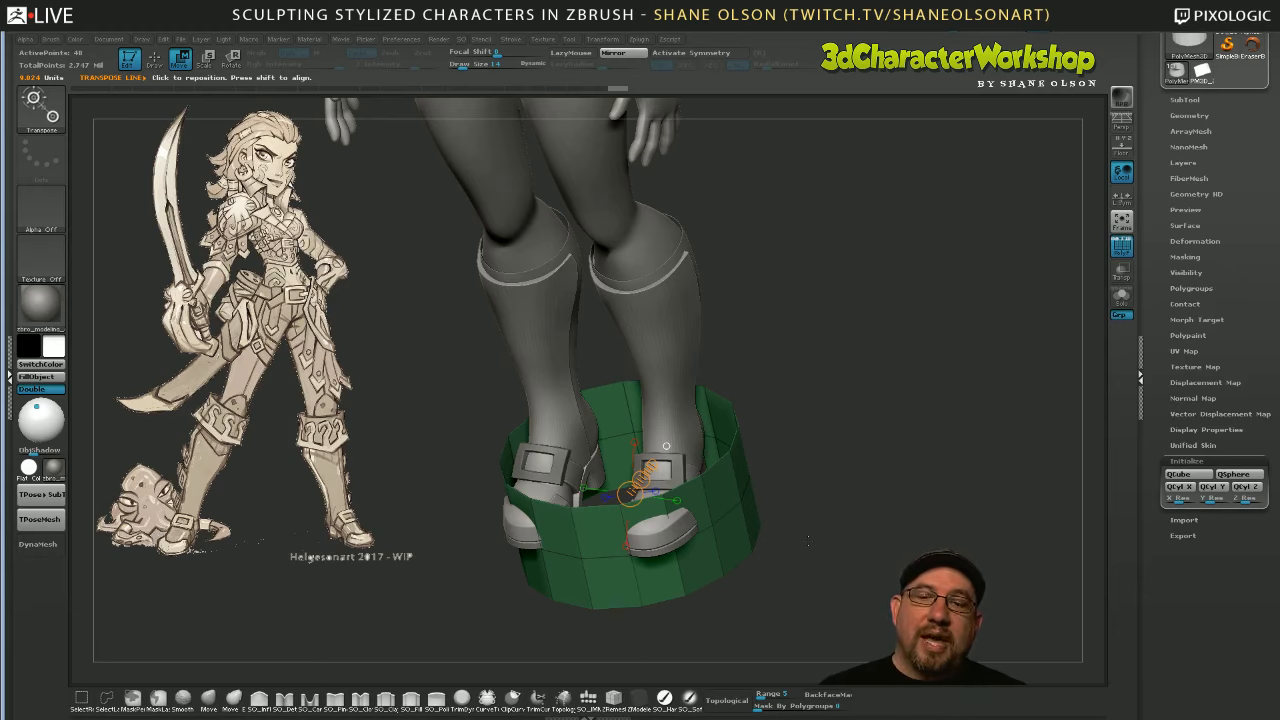
pyautogui.moveTo(808, 519)
pyautogui.mouseDown()
pyautogui.moveTo(825, 518)
pyautogui.moveTo(806, 524)
pyautogui.mouseUp()
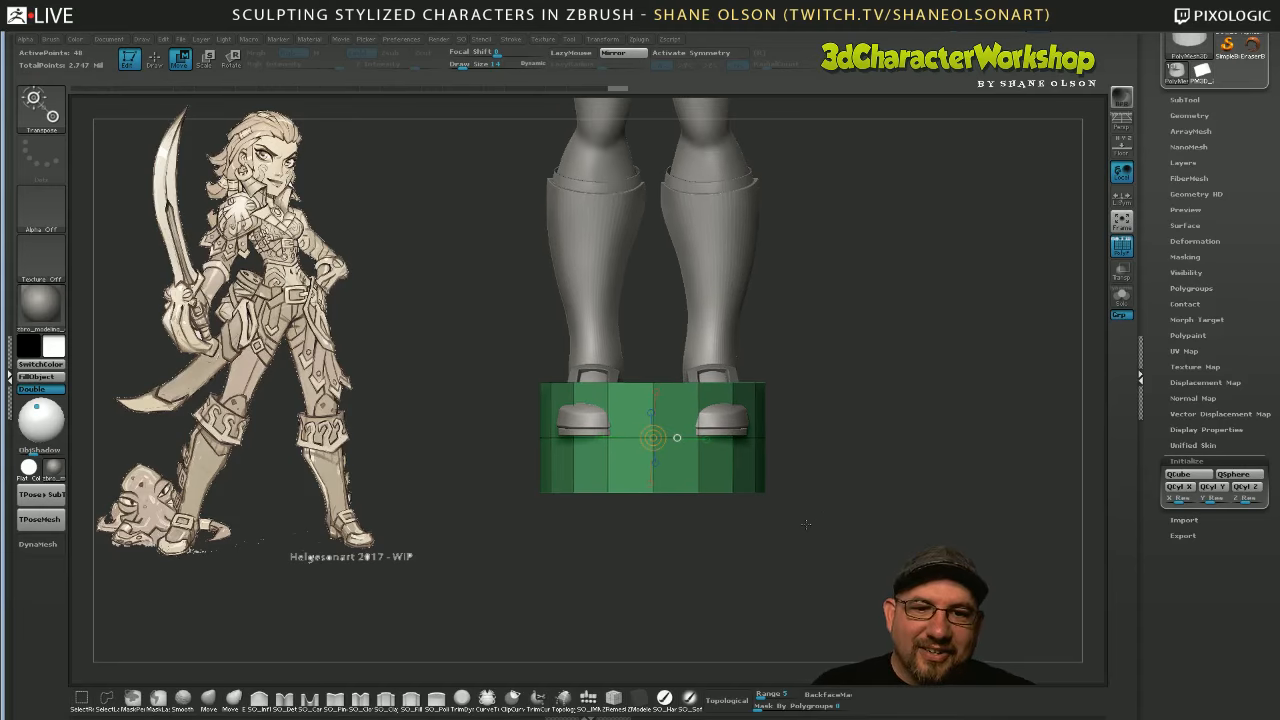
pyautogui.moveTo(881, 494); pyautogui.dragTo(872, 528)
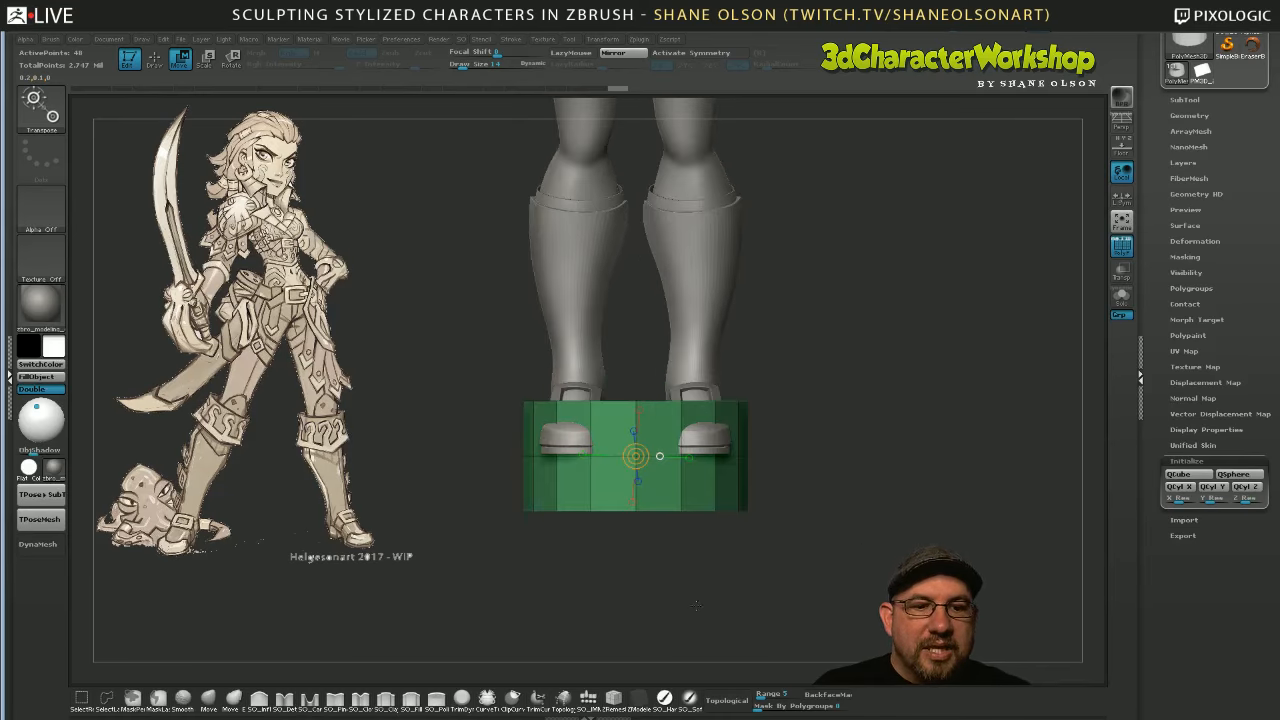
# Mask the lower half of the open ring and quick-save the project
pyautogui.press('ctrl')
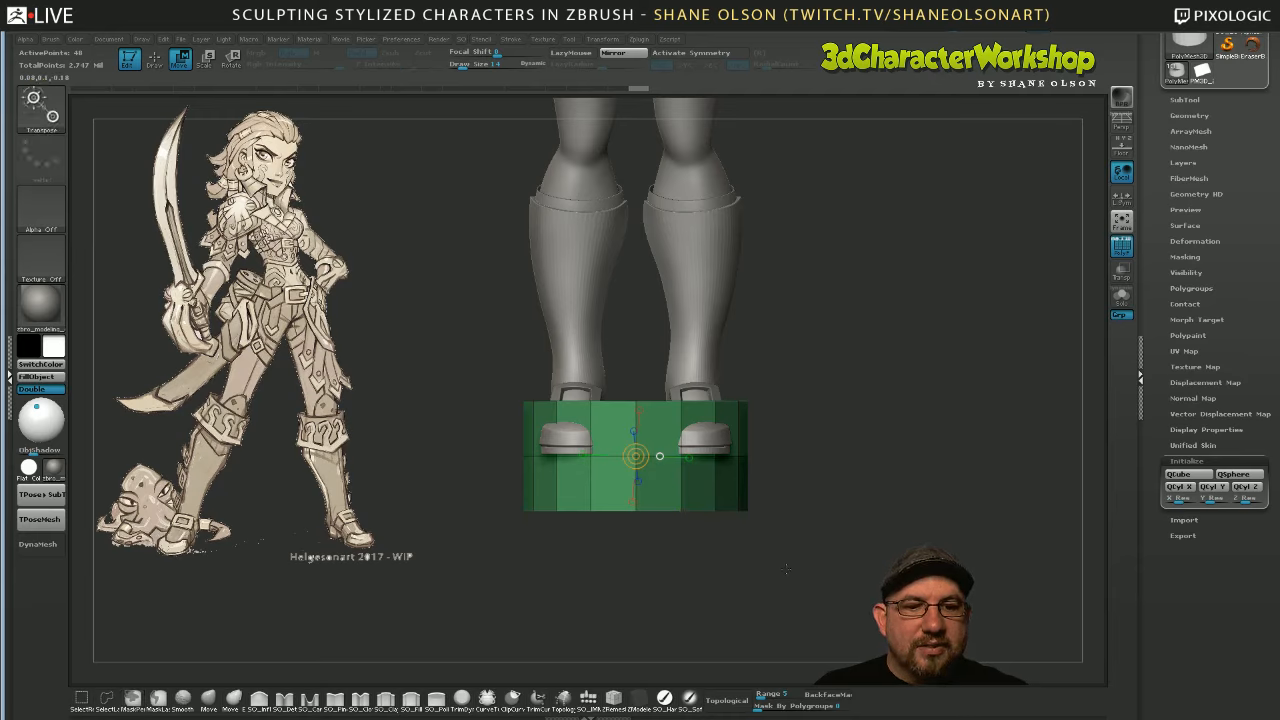
pyautogui.keyDown('ctrl'); pyautogui.moveTo(466, 598); pyautogui.dragTo(826, 489); pyautogui.keyUp('ctrl')
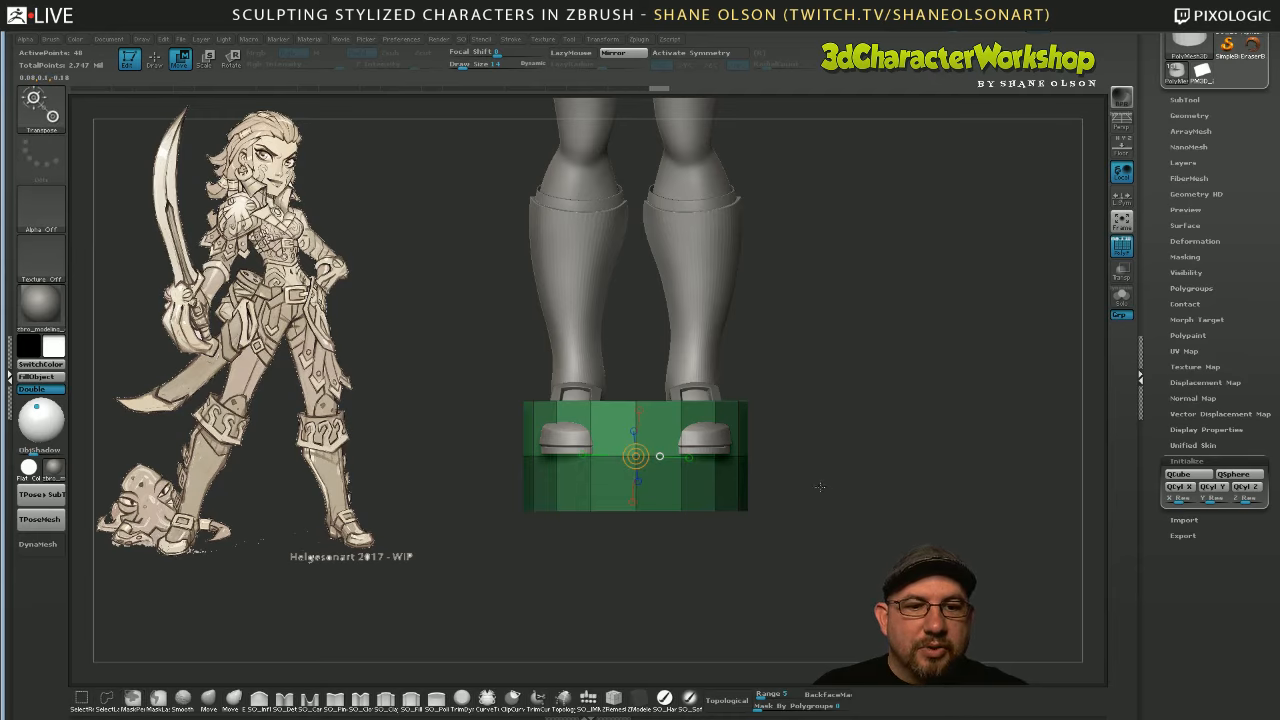
pyautogui.moveTo(741, 422)
pyautogui.mouseDown()
pyautogui.moveTo(667, 456)
pyautogui.moveTo(688, 428)
pyautogui.moveTo(729, 437)
pyautogui.mouseUp()
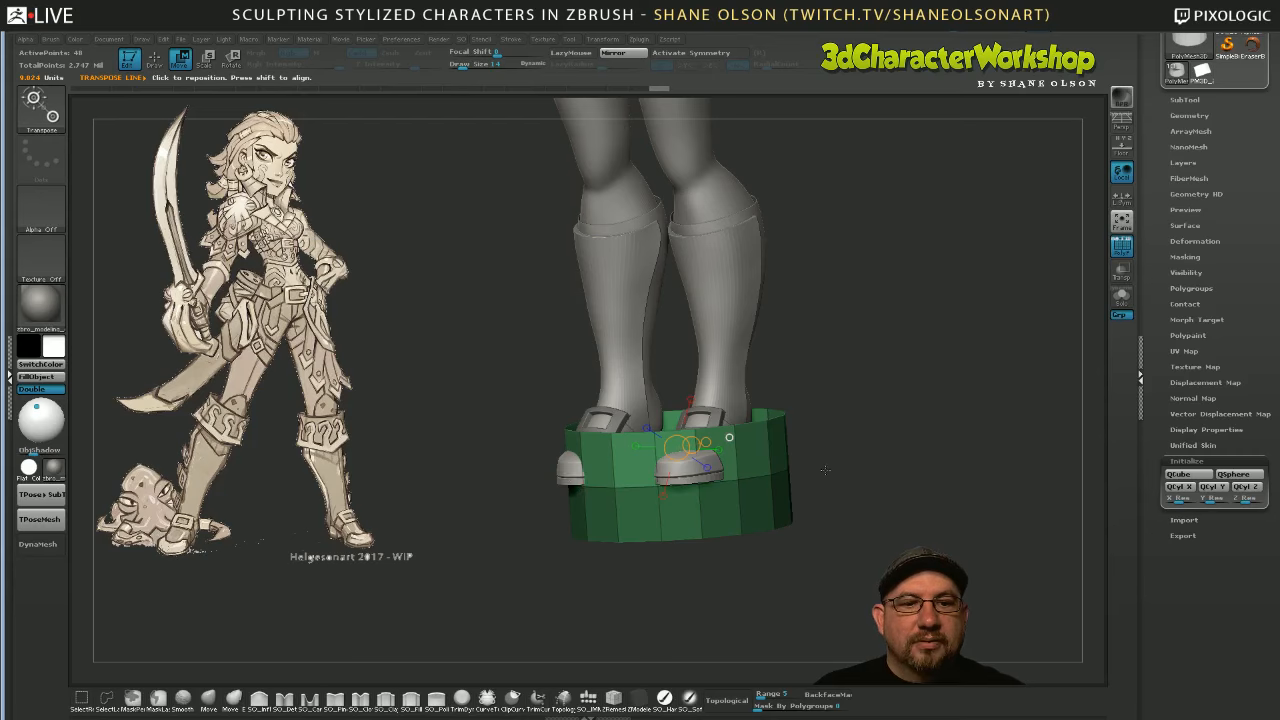
pyautogui.moveTo(825, 470); pyautogui.dragTo(798, 532)
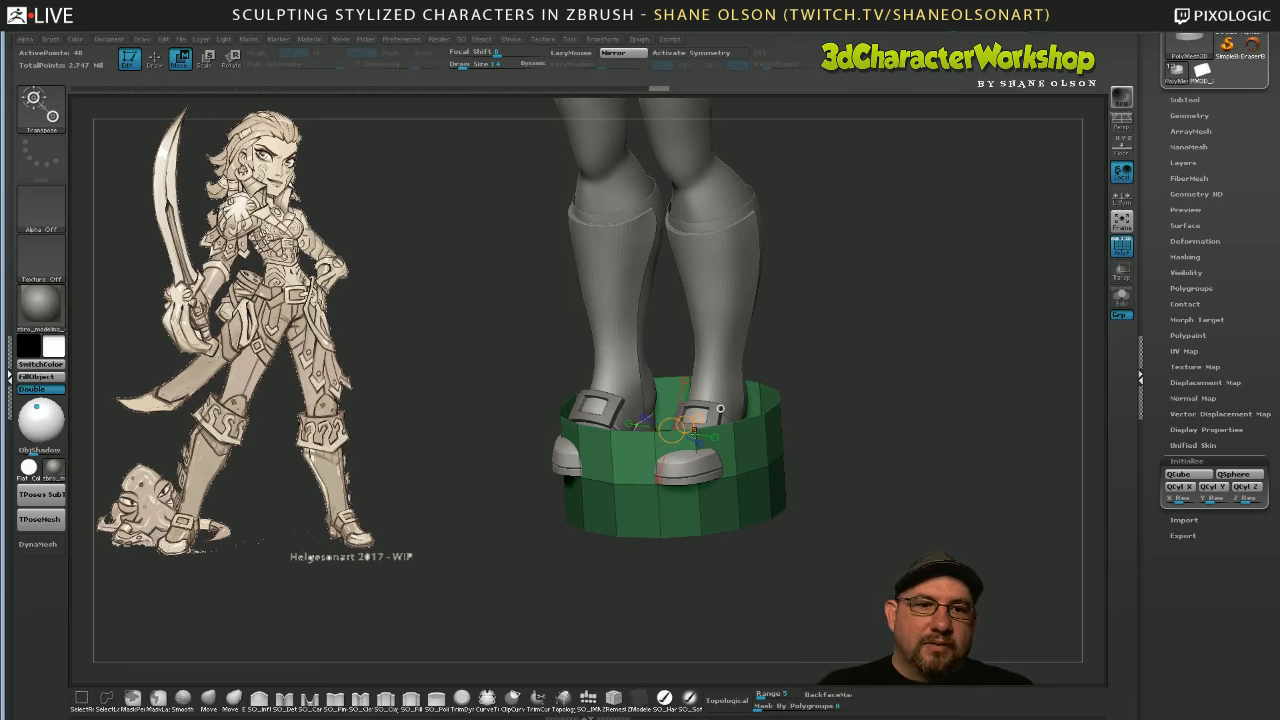
pyautogui.hotkey('ctrl', 's')
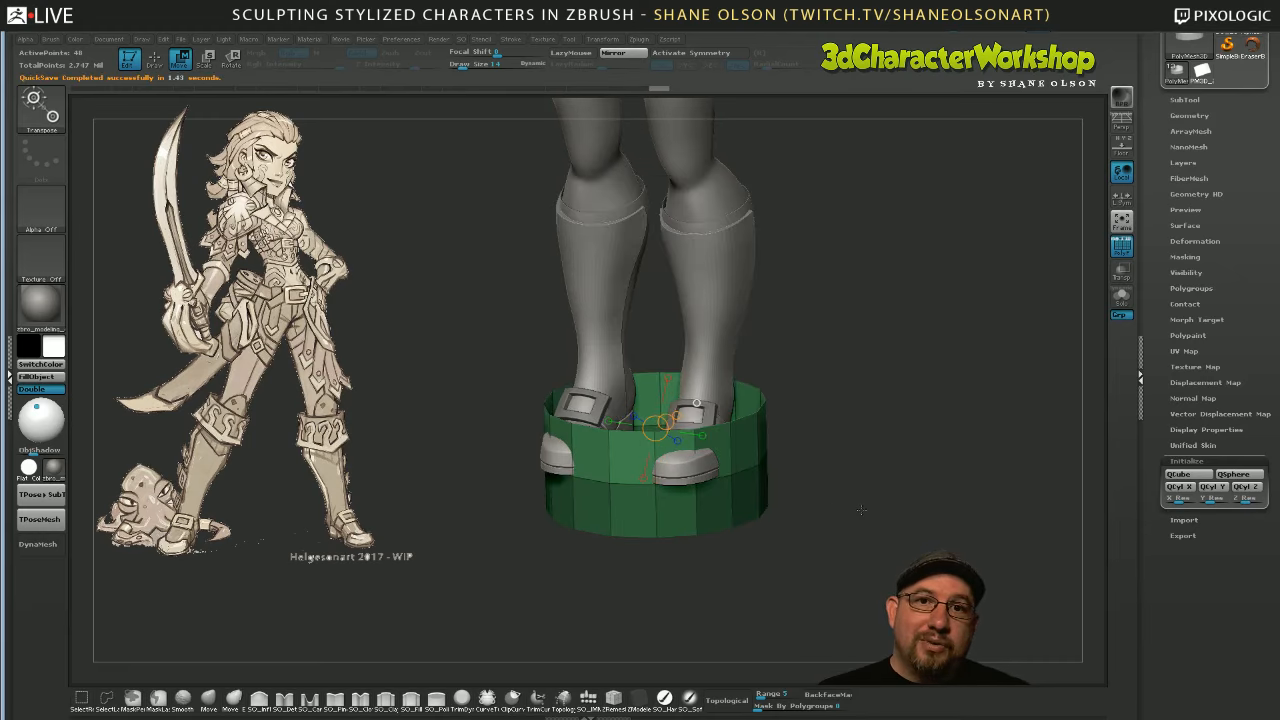
# Try moving the ring with a horizontal transpose line drawn out from its centre, and undo the move
pyautogui.moveTo(867, 510); pyautogui.dragTo(770, 503)
pyautogui.moveTo(649, 473); pyautogui.dragTo(841, 473)
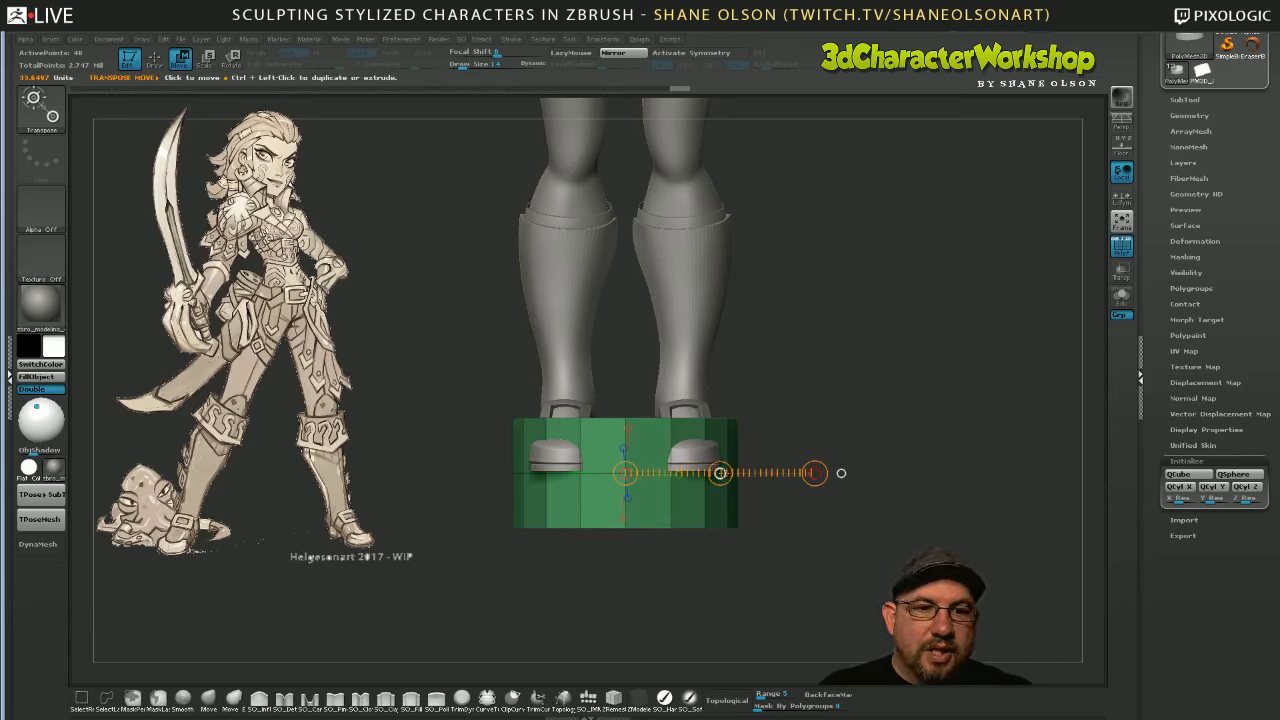
pyautogui.moveTo(720, 473); pyautogui.dragTo(664, 286)
pyautogui.hotkey('ctrl', 'z')
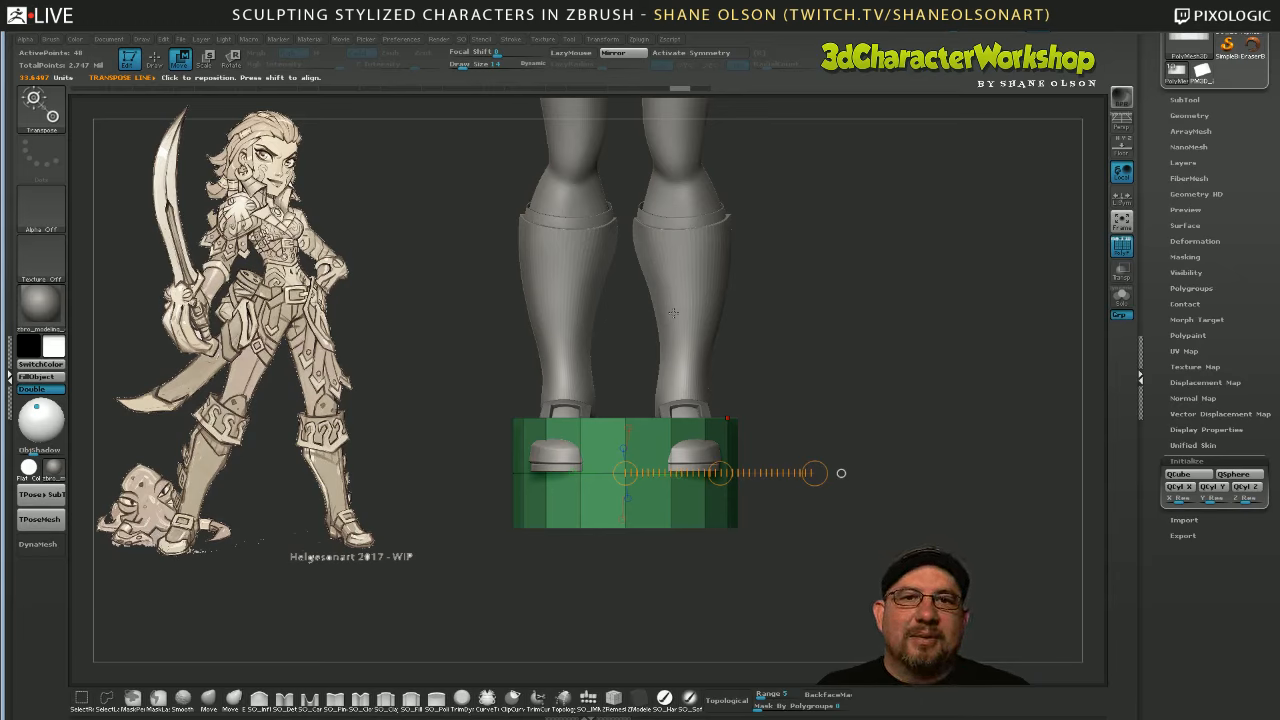
# With X symmetry on, reposition the horizontal transpose line to each side of the ring's centre, and turn symmetry off
pyautogui.click(700, 52)
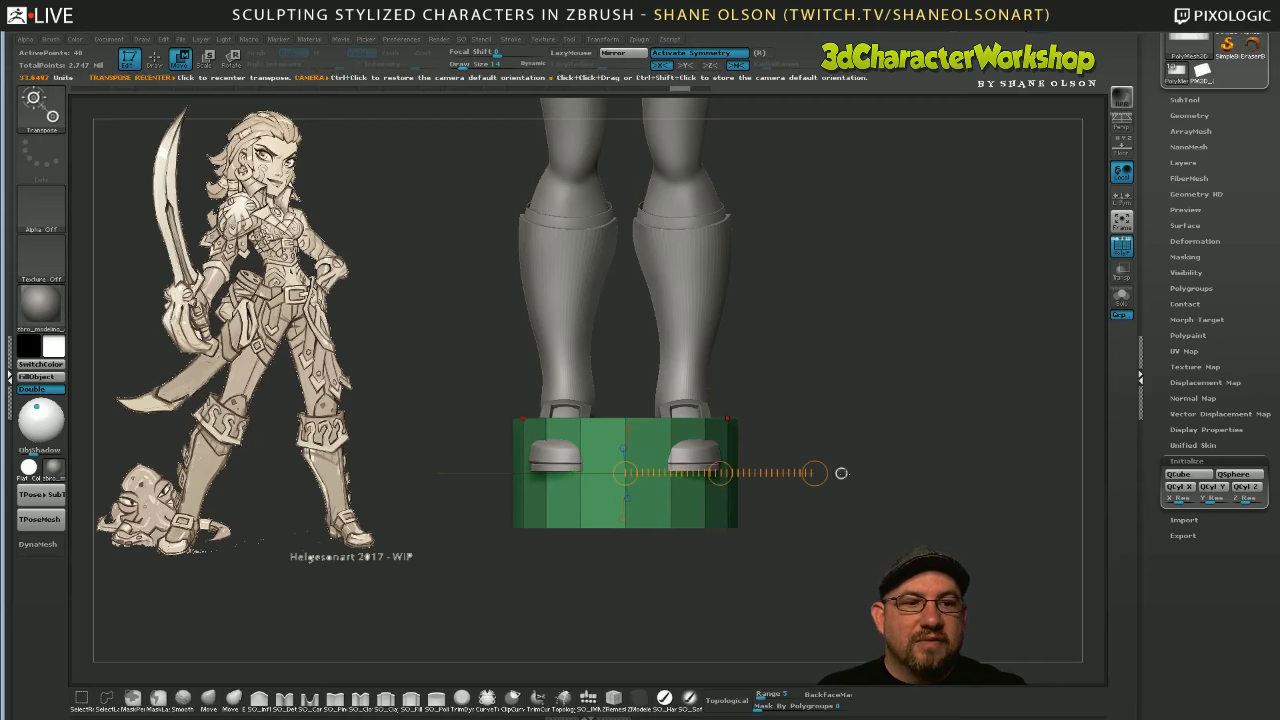
pyautogui.moveTo(841, 473); pyautogui.dragTo(897, 473)
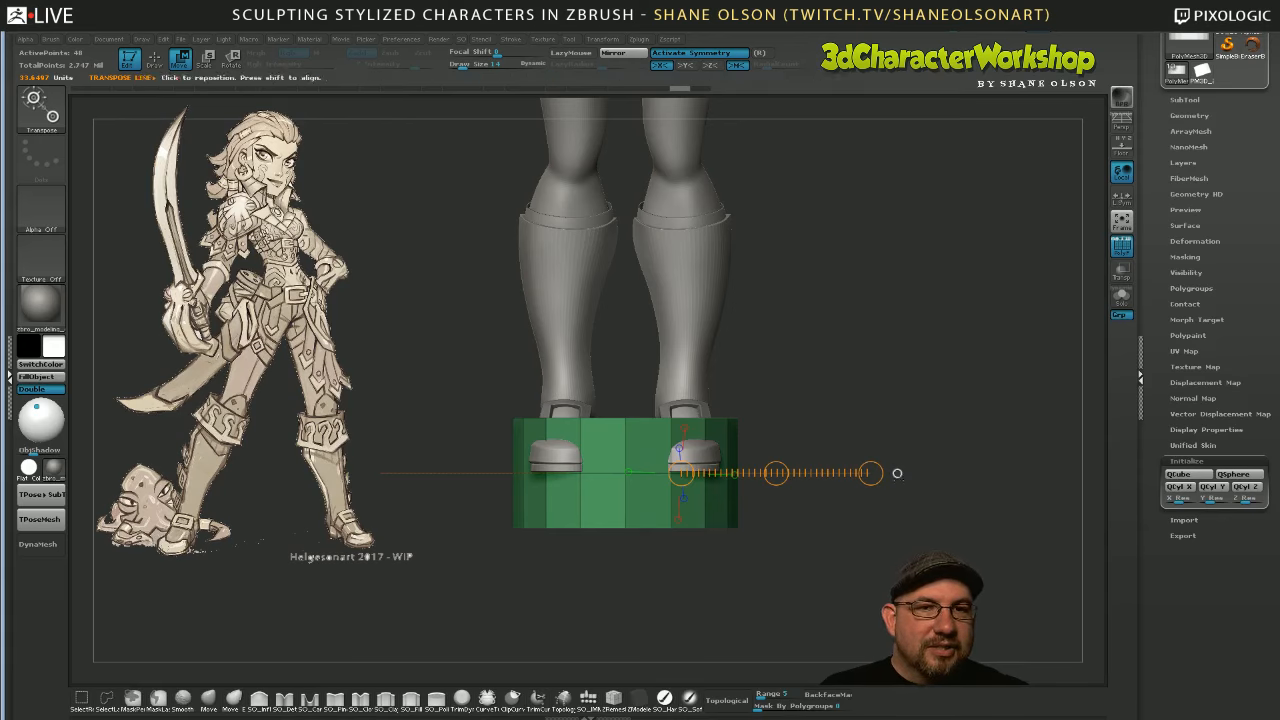
pyautogui.moveTo(567, 472); pyautogui.dragTo(353, 473)
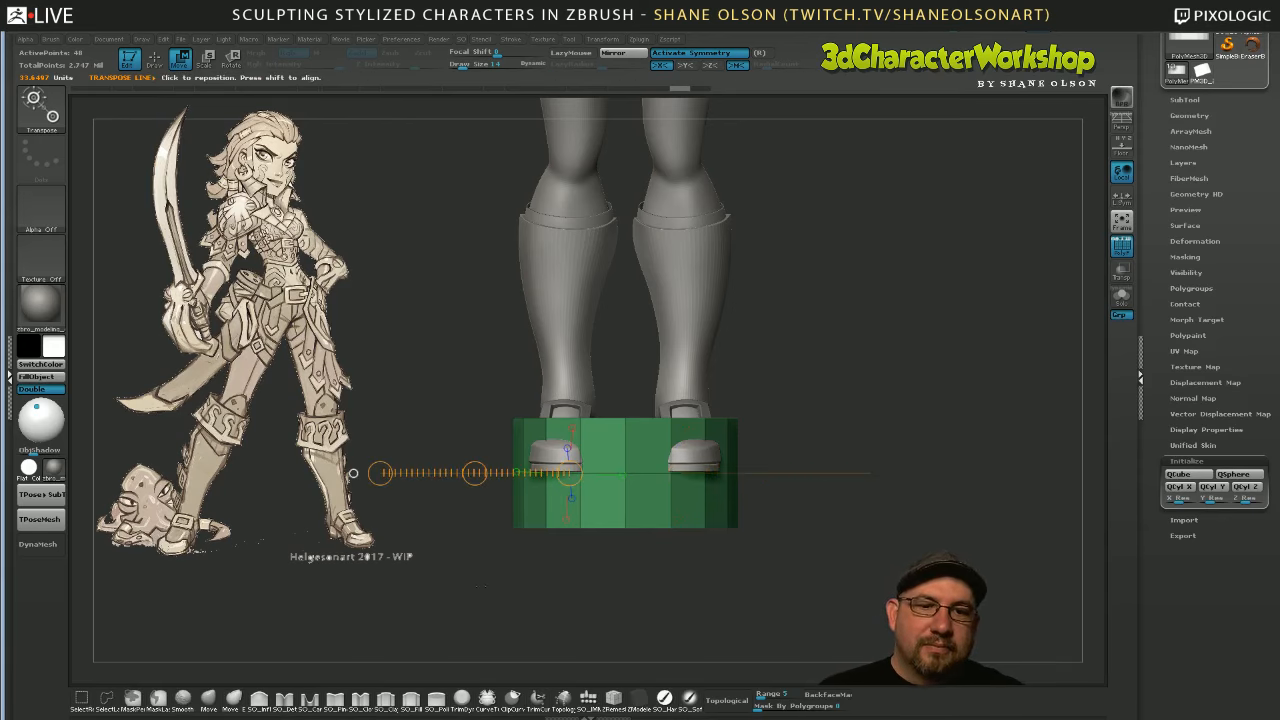
pyautogui.moveTo(680, 472); pyautogui.dragTo(897, 473)
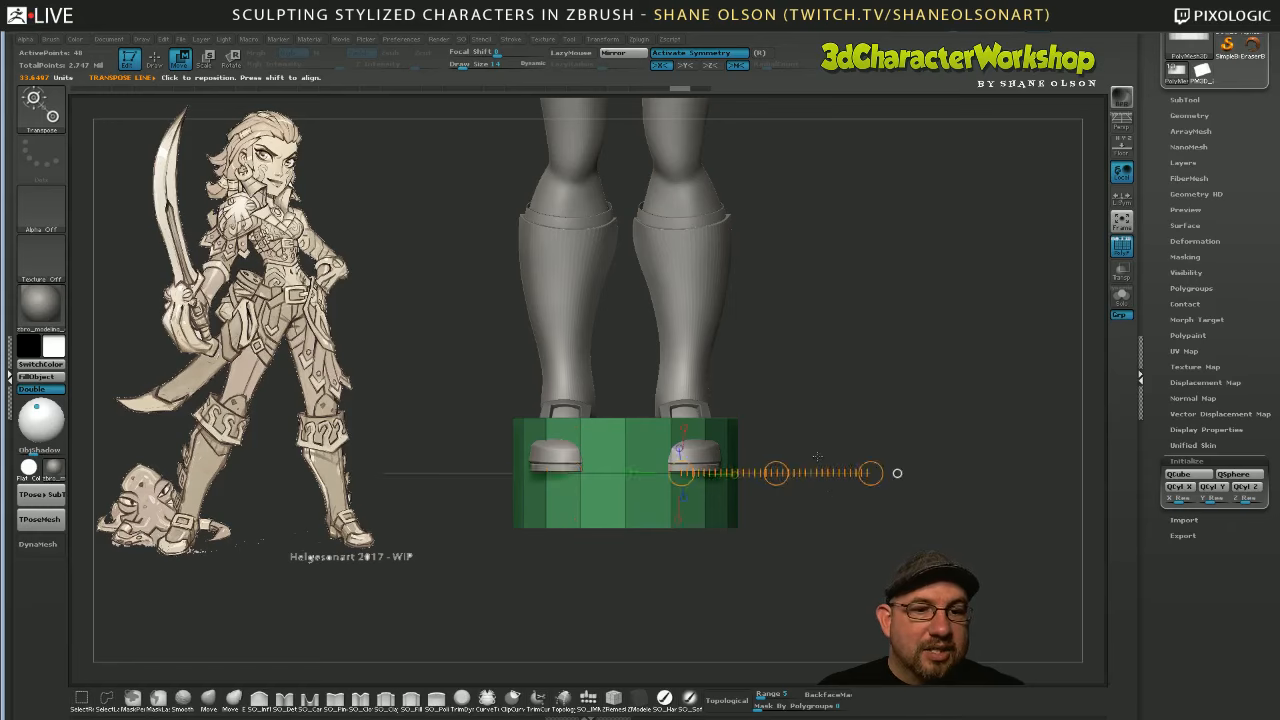
pyautogui.press('x')
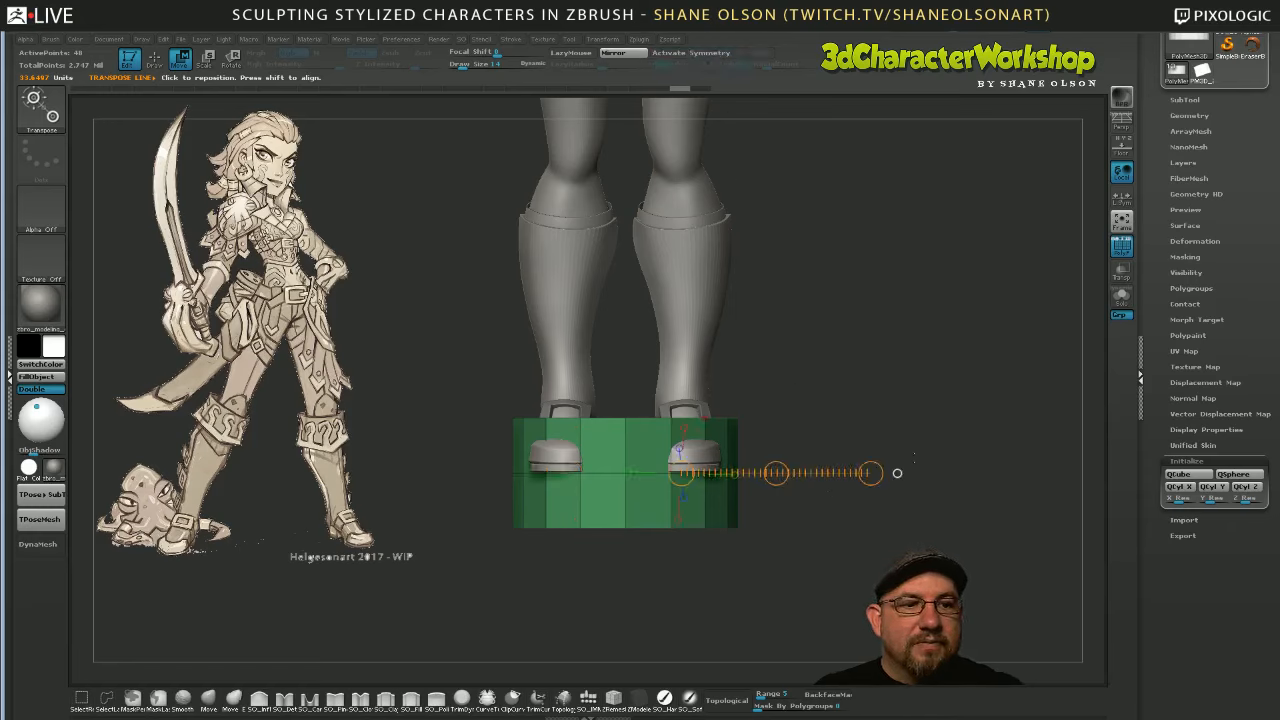
# Recentre the transpose line on the ring with X symmetry on, and turn symmetry off again
pyautogui.click(897, 472)
pyautogui.press('x')
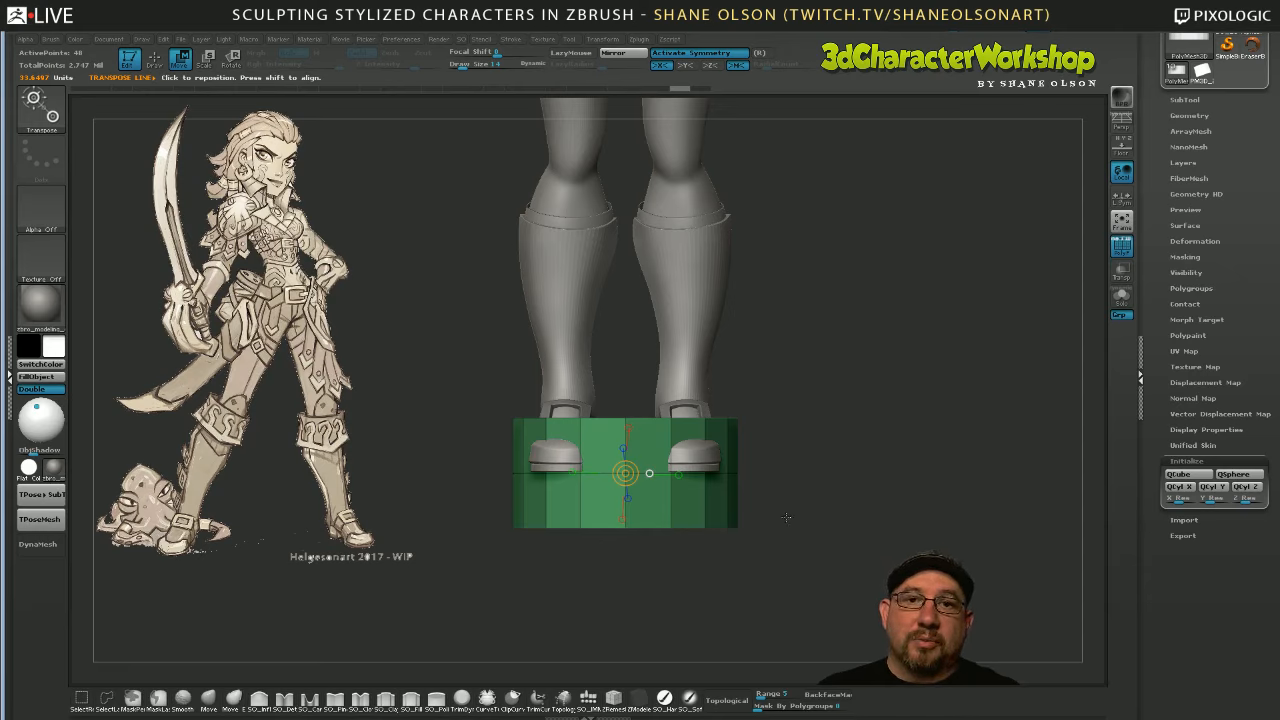
pyautogui.press('x')
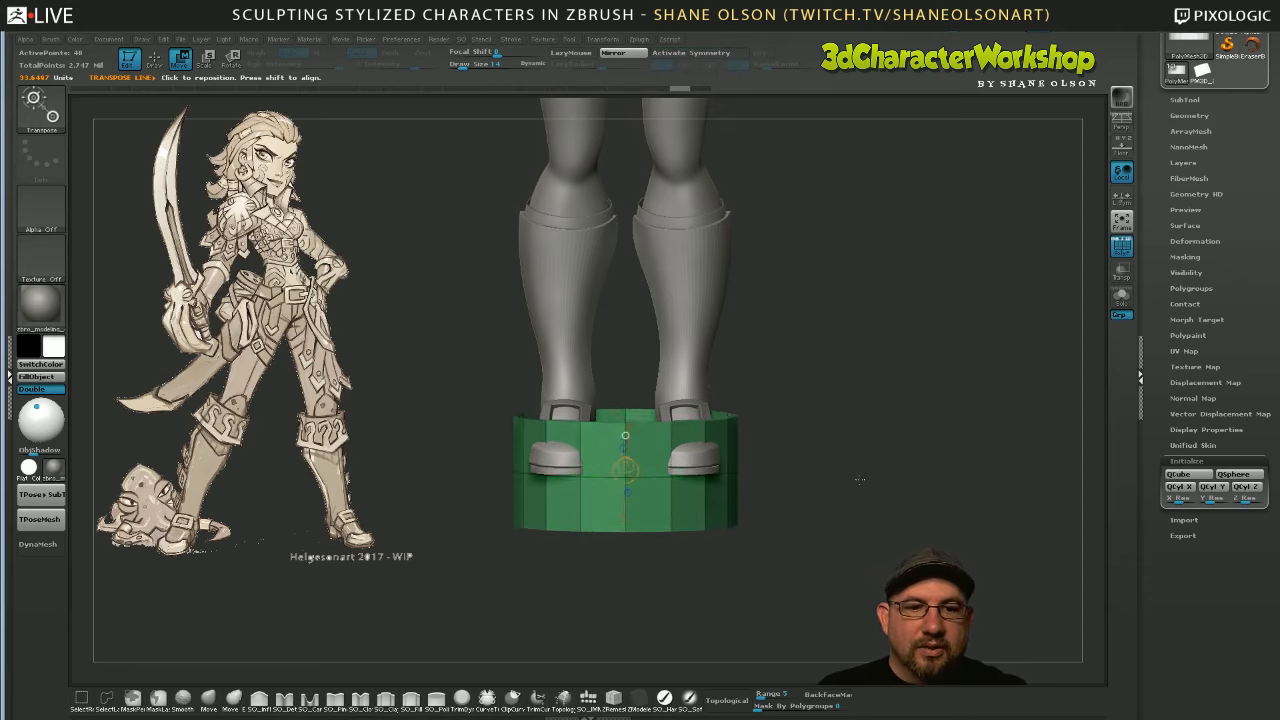
# Draw a horizontal transpose line out from the ring's centre and move the ring up to the top of the boots
pyautogui.moveTo(649, 473); pyautogui.dragTo(813, 478)
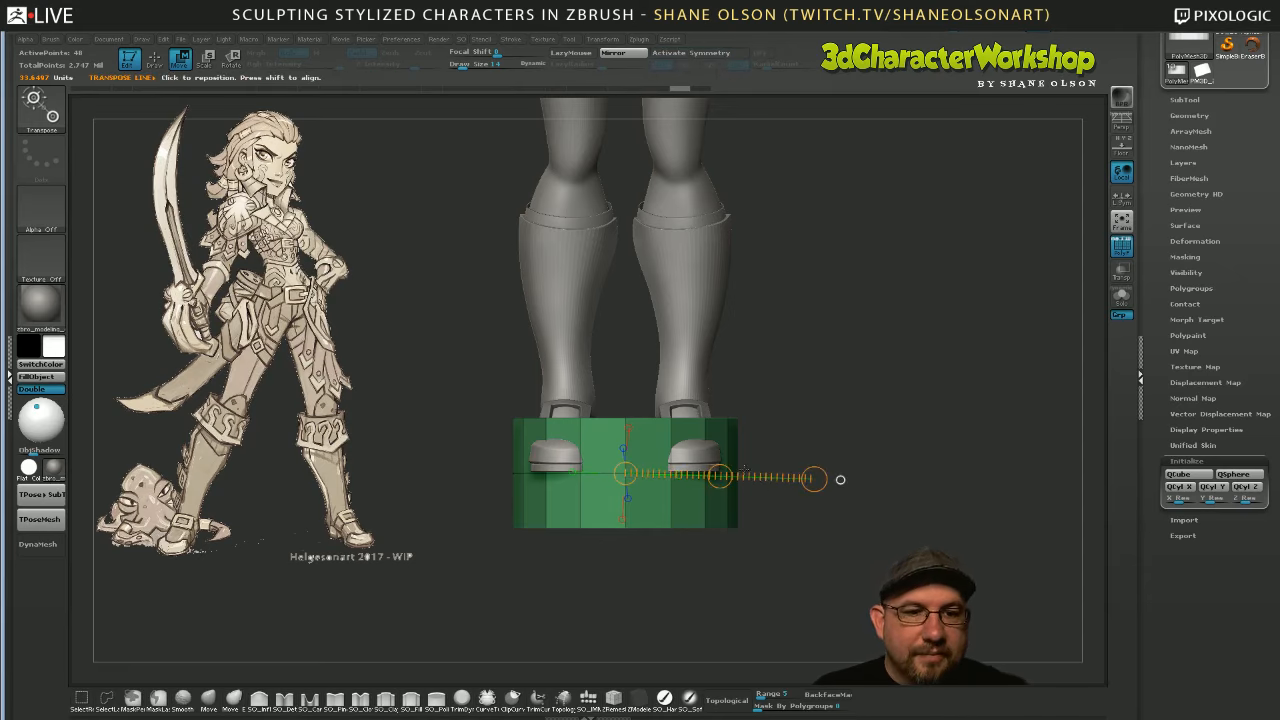
pyautogui.moveTo(720, 475); pyautogui.dragTo(729, 320)
pyautogui.moveTo(785, 352); pyautogui.dragTo(851, 366)
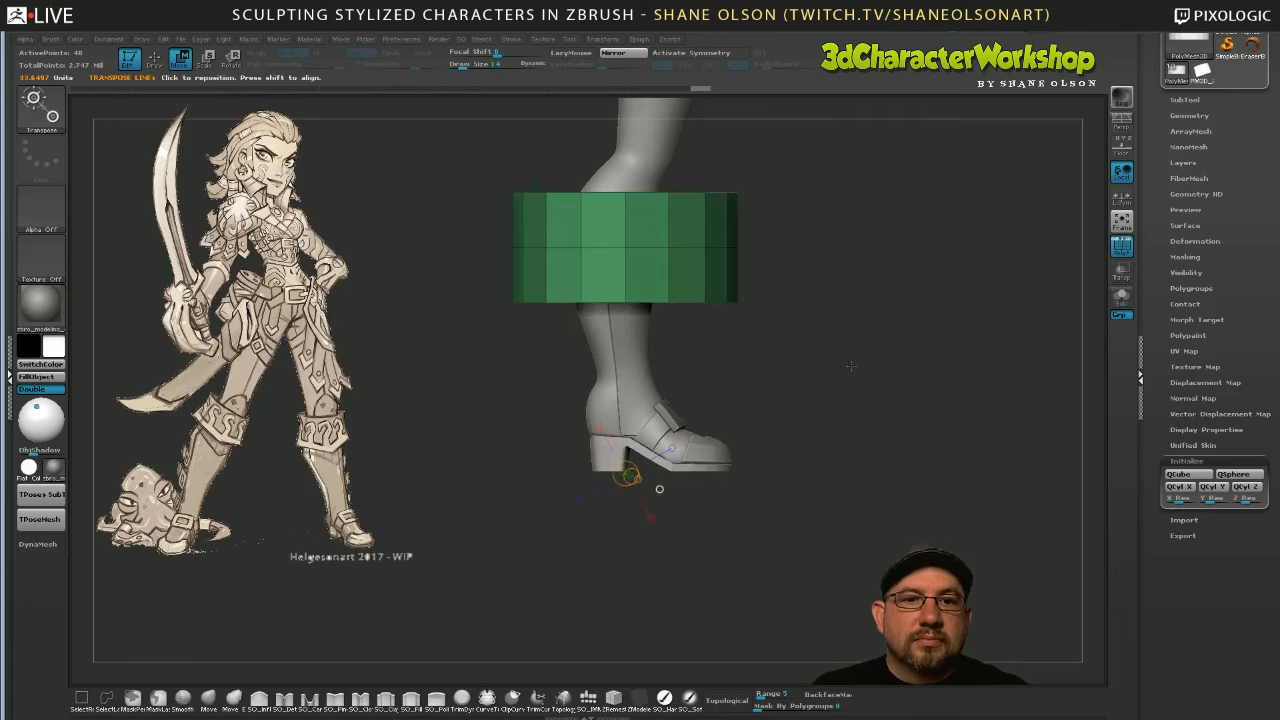
# Recentre the transpose line on the ring and scale the ring down to about the width of the calf
pyautogui.click(660, 486)
pyautogui.press('e')
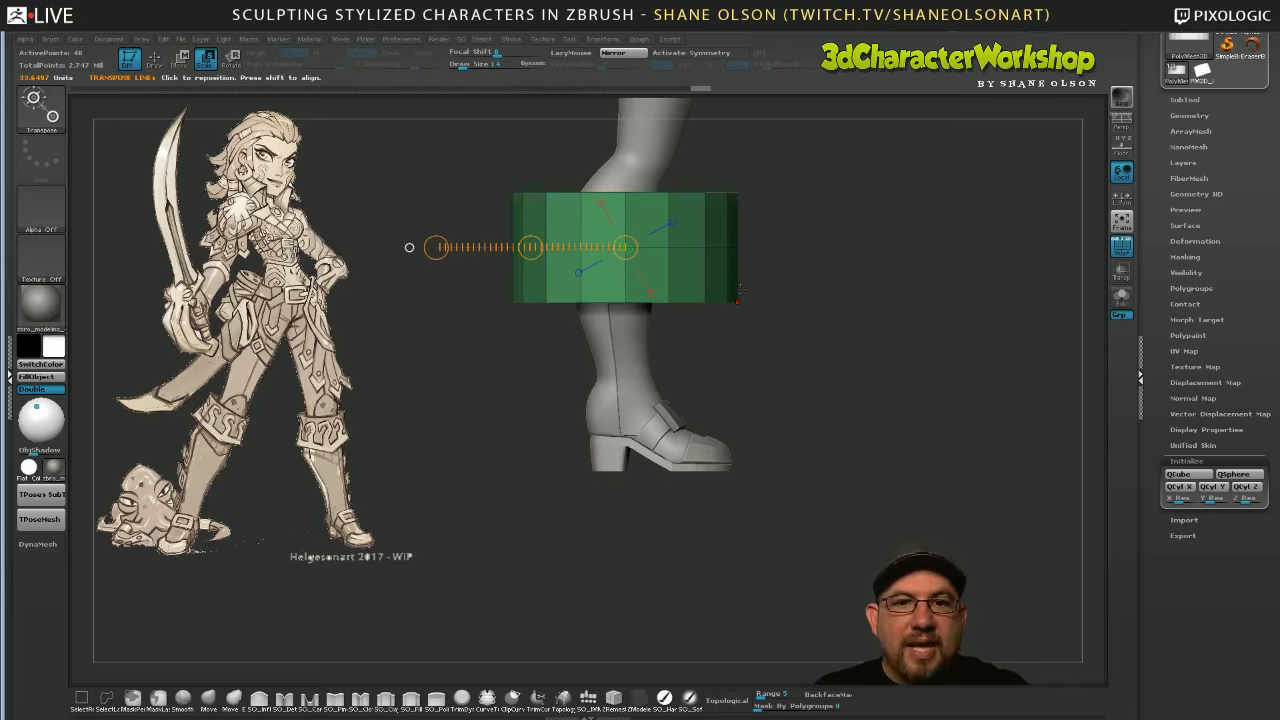
pyautogui.moveTo(436, 247); pyautogui.dragTo(498, 246)
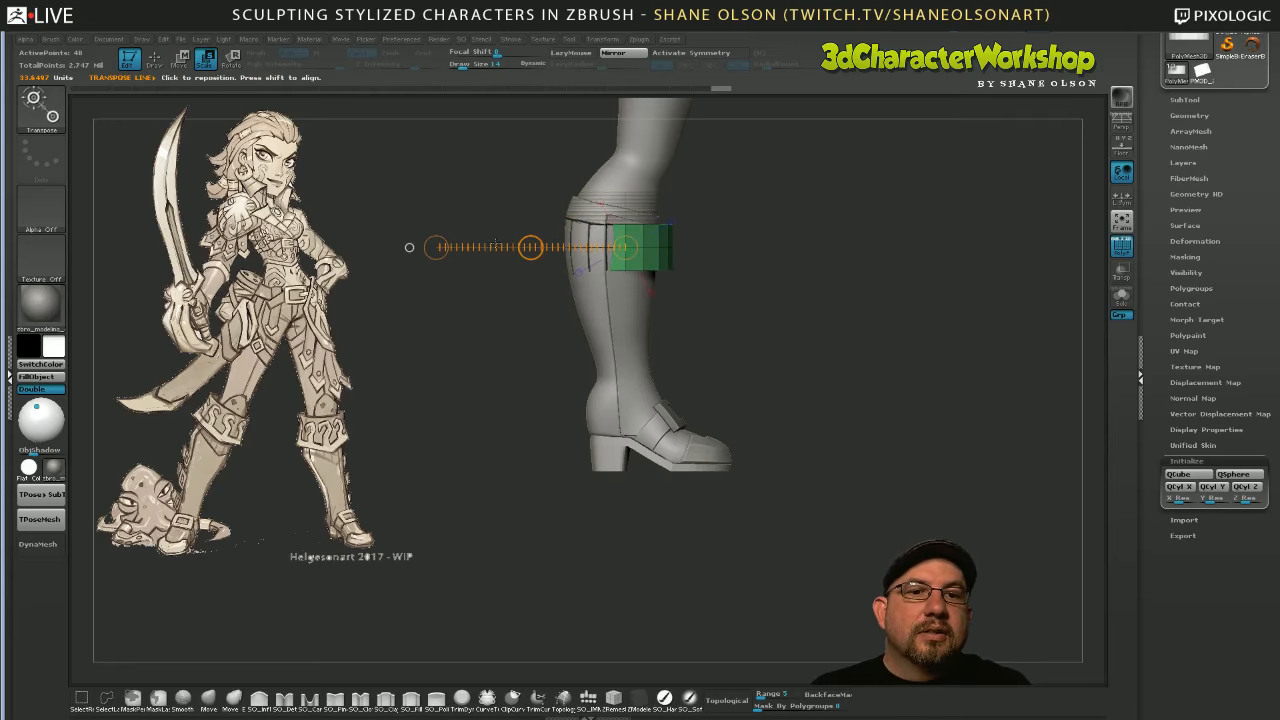
# Tilt the ring in side view to follow the slope of the boot cuff, and move it up to just below the knee
pyautogui.moveTo(836, 386); pyautogui.dragTo(776, 382)
pyautogui.keyDown('alt'); pyautogui.moveTo(802, 325); pyautogui.dragTo(884, 466); pyautogui.keyUp('alt')
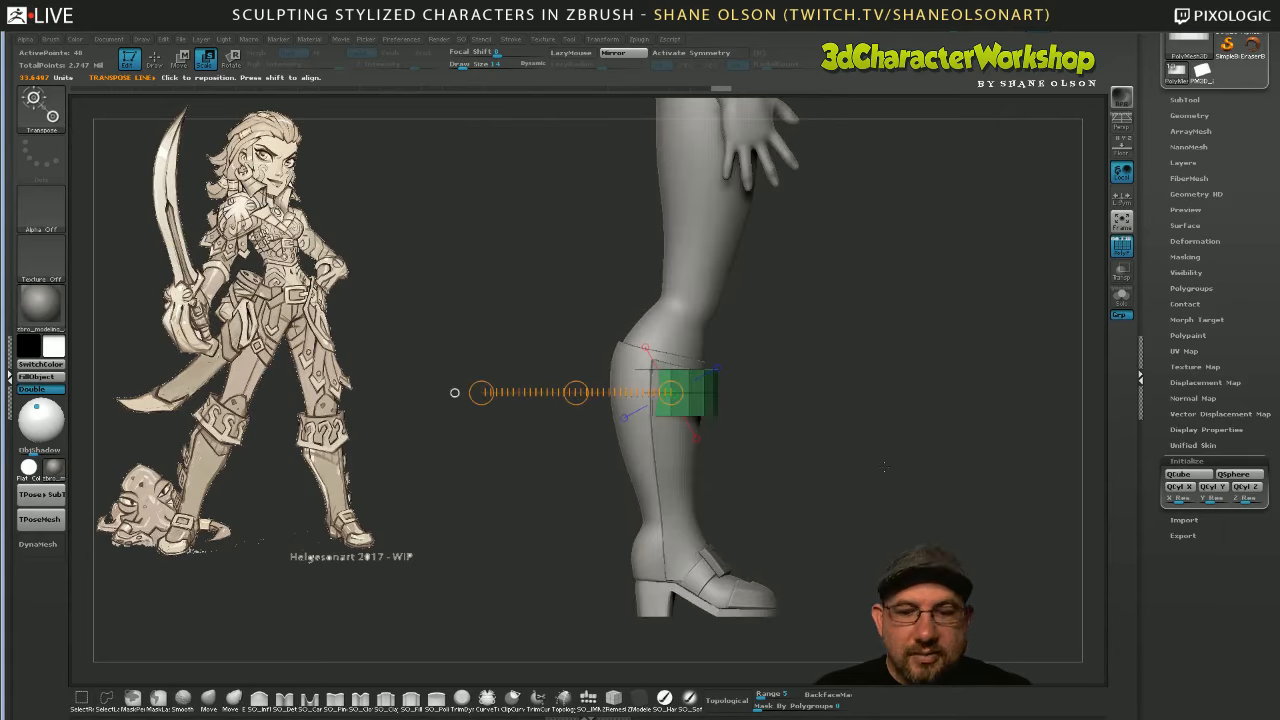
pyautogui.press('r')
pyautogui.moveTo(689, 393)
pyautogui.keyDown('shift'); pyautogui.mouseDown()
pyautogui.moveTo(820, 393)
pyautogui.moveTo(816, 426)
pyautogui.mouseUp(); pyautogui.keyUp('shift')
pyautogui.press('w')
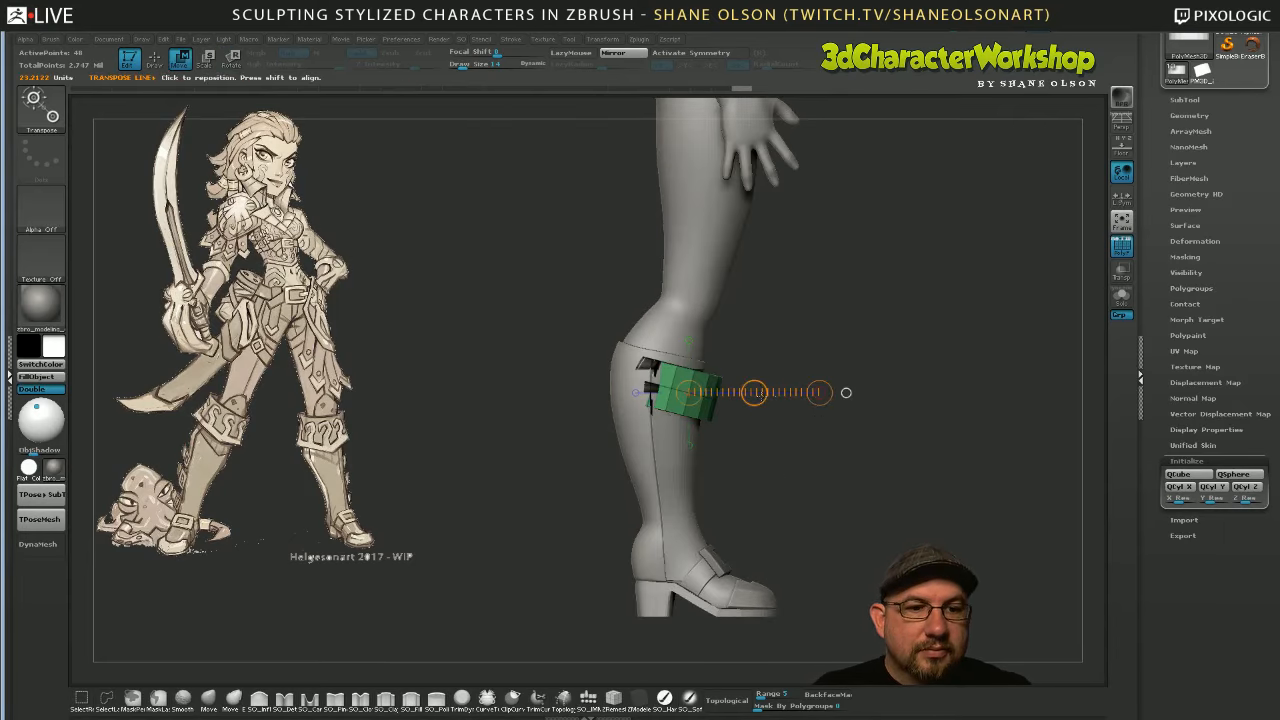
pyautogui.moveTo(751, 392); pyautogui.dragTo(752, 348)
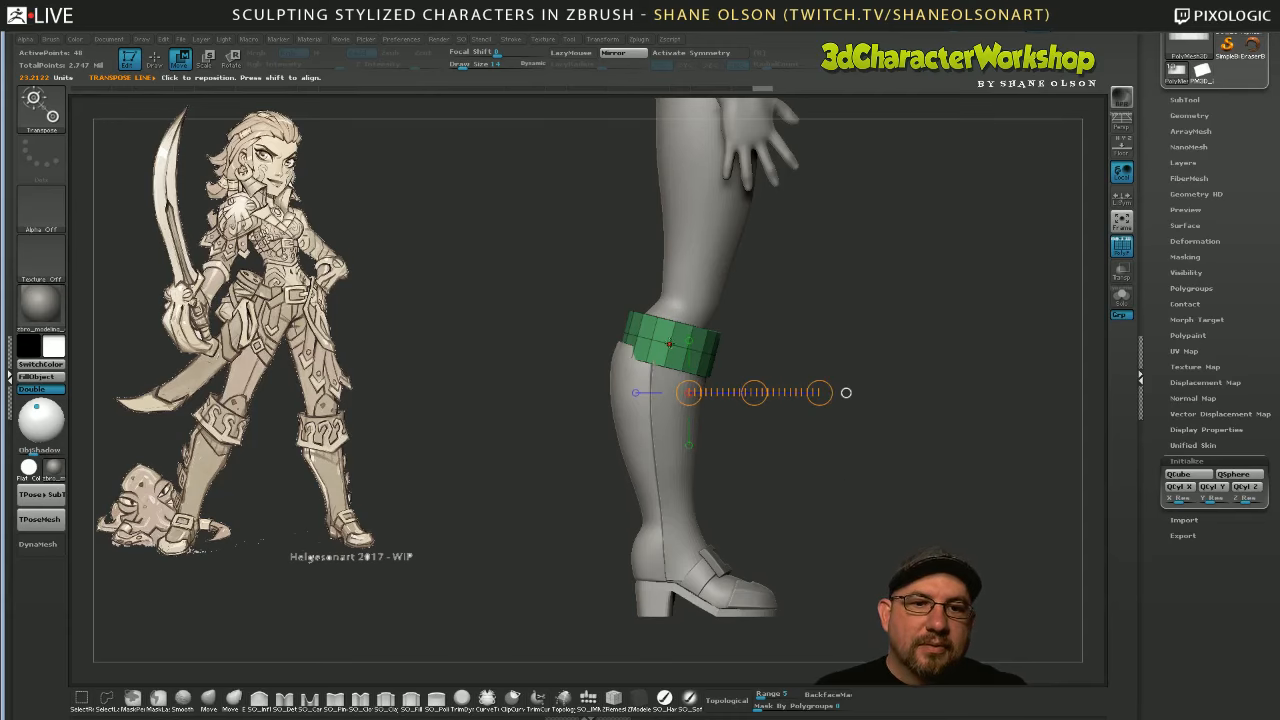
# Draw a transpose line from the tilted ring's centre and scale the ring up to fit around the leg at the boot top
pyautogui.moveTo(669, 344); pyautogui.dragTo(808, 373)
pyautogui.moveTo(895, 360)
pyautogui.mouseDown()
pyautogui.moveTo(793, 348)
pyautogui.moveTo(828, 348)
pyautogui.mouseUp()
pyautogui.moveTo(924, 469); pyautogui.dragTo(819, 377)
pyautogui.press('e')
pyautogui.press('r')
pyautogui.press('e')
pyautogui.moveTo(802, 482); pyautogui.dragTo(847, 480)
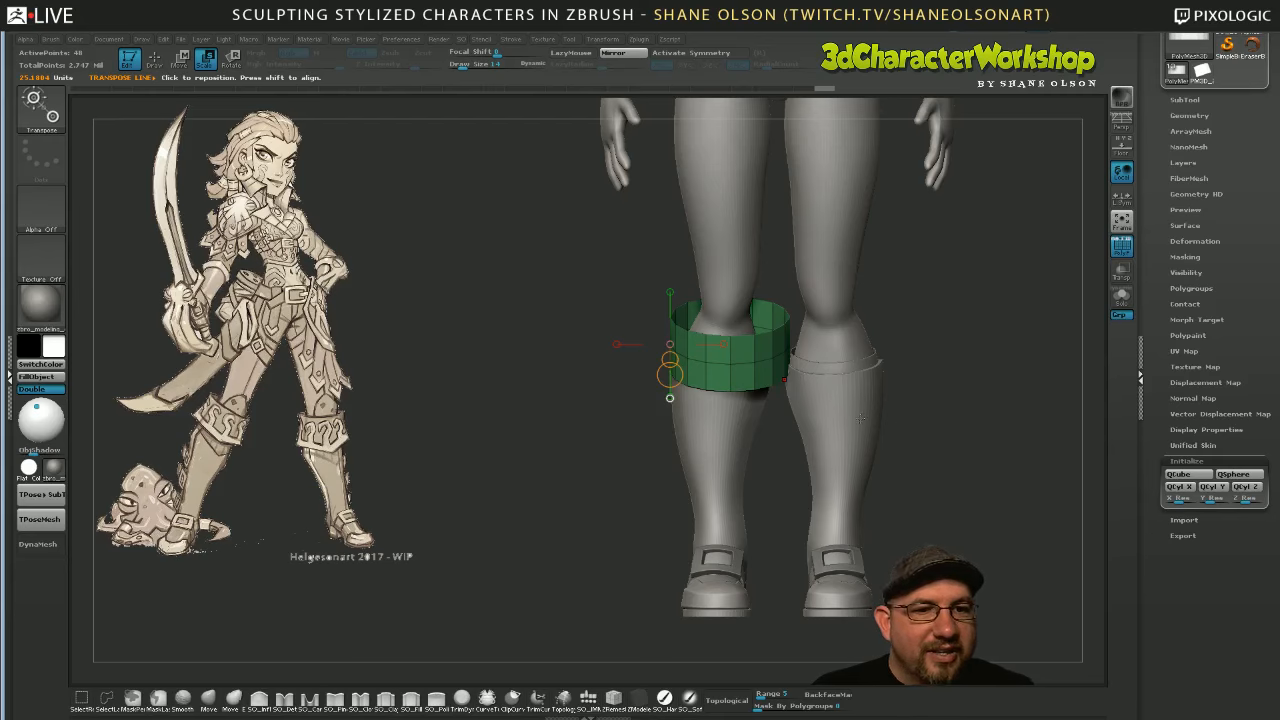
# Move the ring sideways along a horizontal transpose line until it is centred around the leg
pyautogui.keyDown('shift'); pyautogui.moveTo(730, 364); pyautogui.dragTo(555, 364); pyautogui.keyUp('shift')
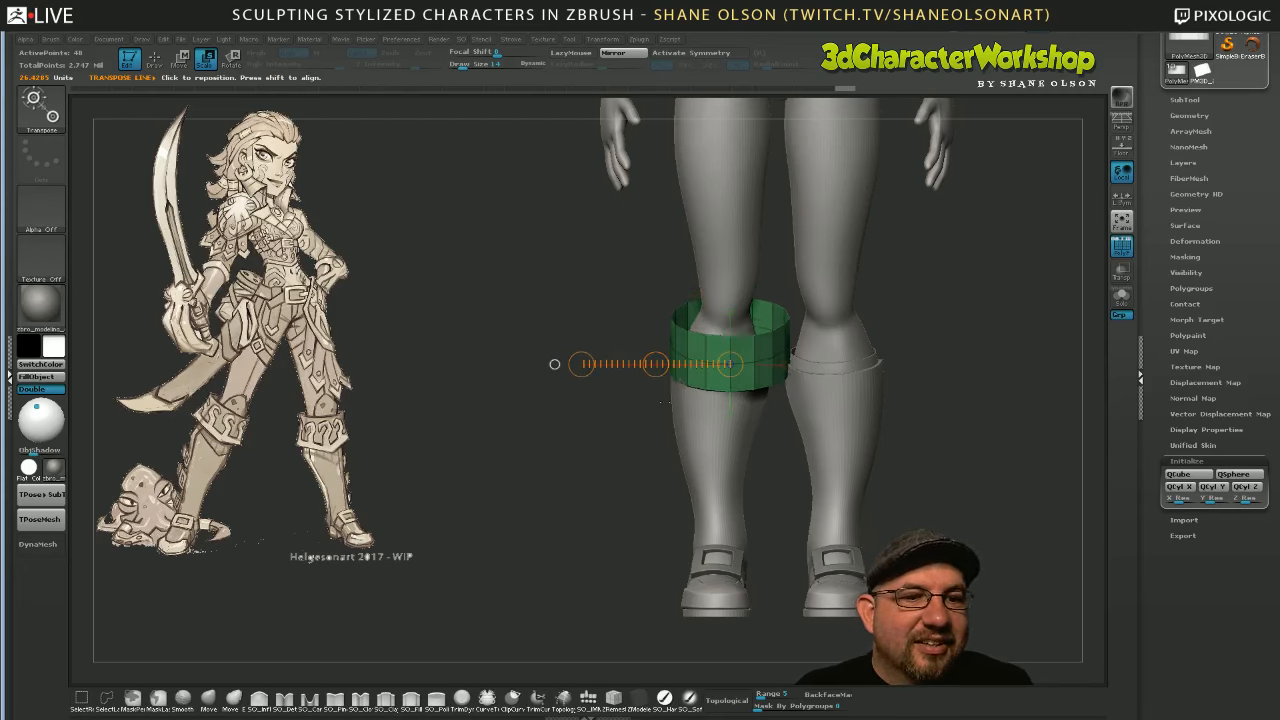
pyautogui.press('w')
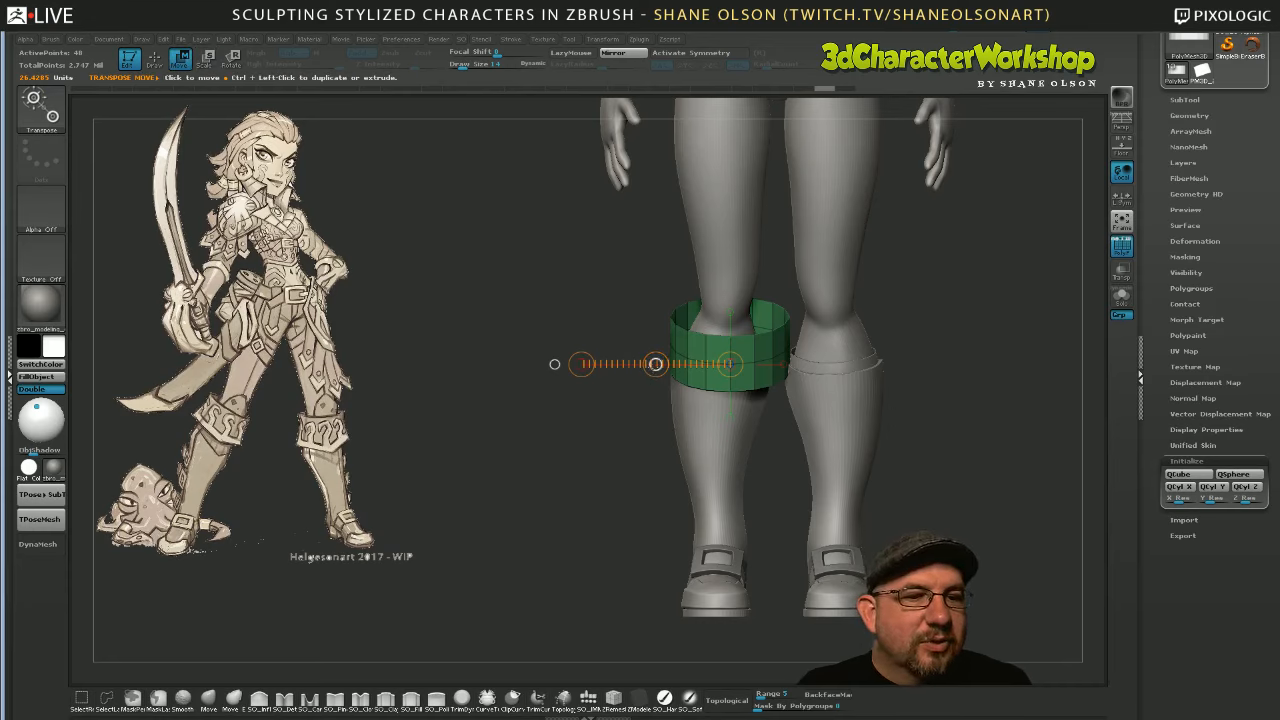
pyautogui.moveTo(655, 364); pyautogui.dragTo(640, 364)
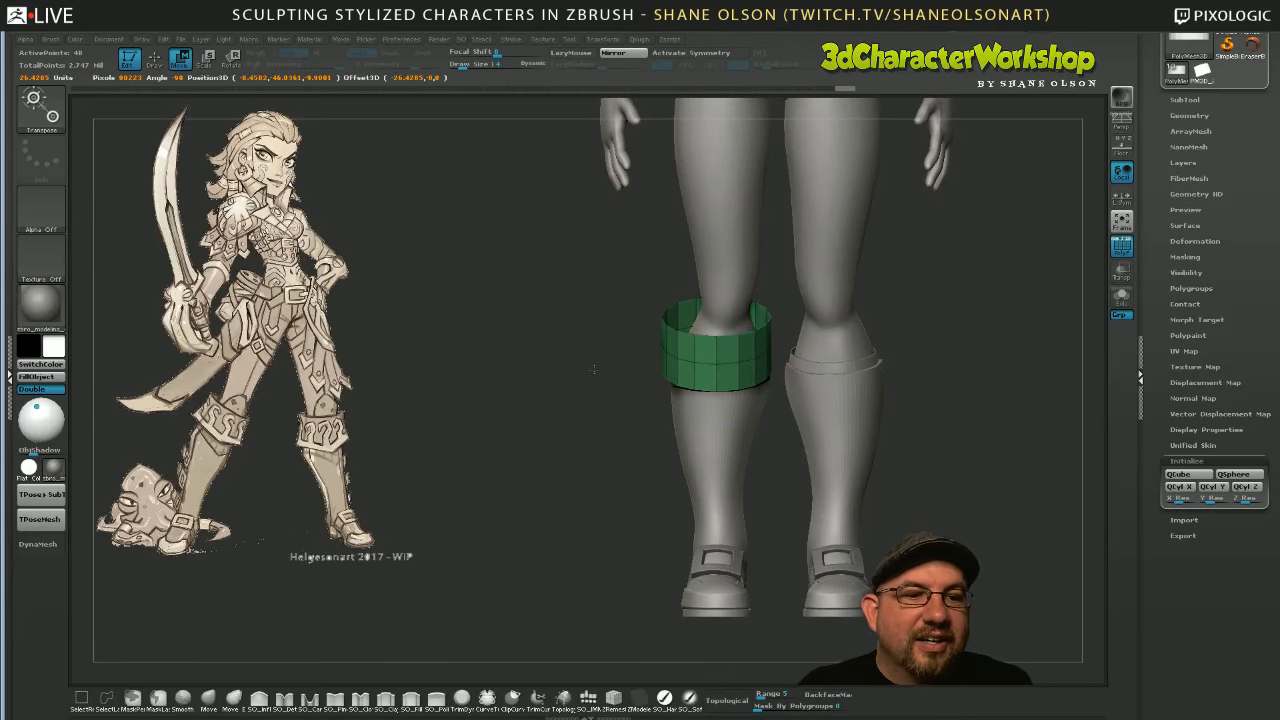
# With the Move brush, pull the ring's lower front edge down into a point, checking the shape from several angles
pyautogui.moveTo(936, 450); pyautogui.dragTo(875, 515)
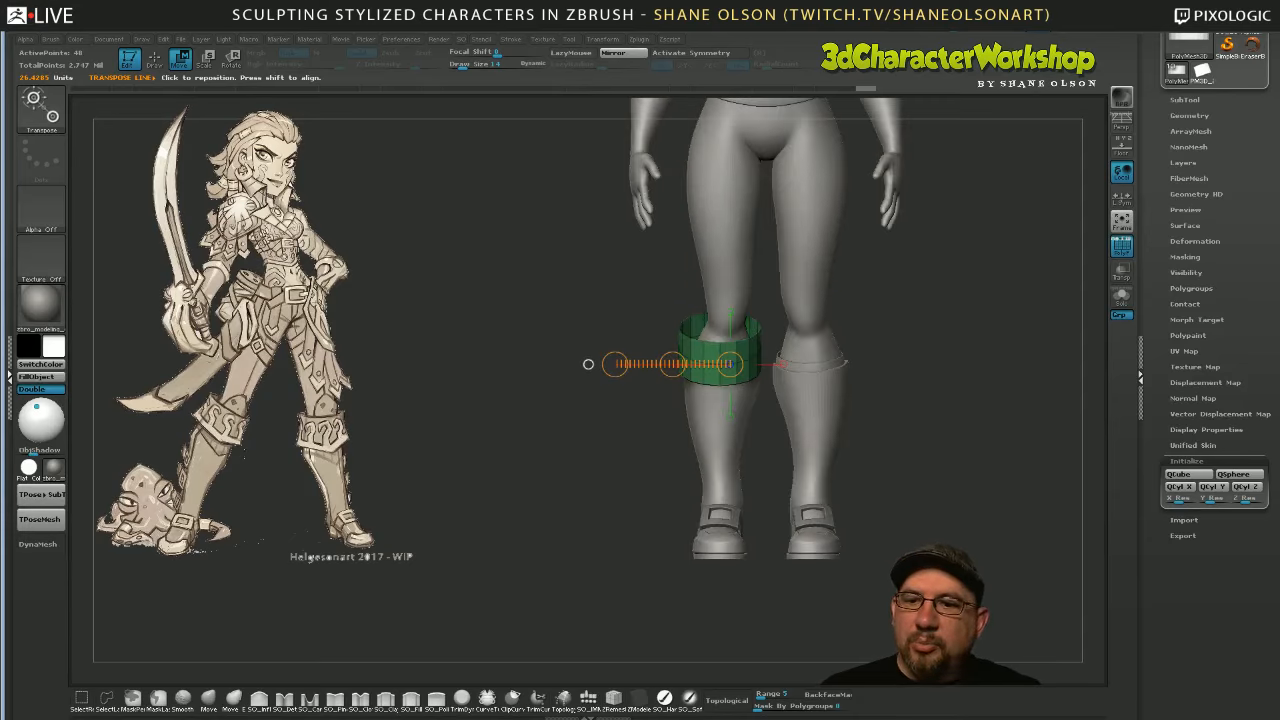
pyautogui.click(553, 543)
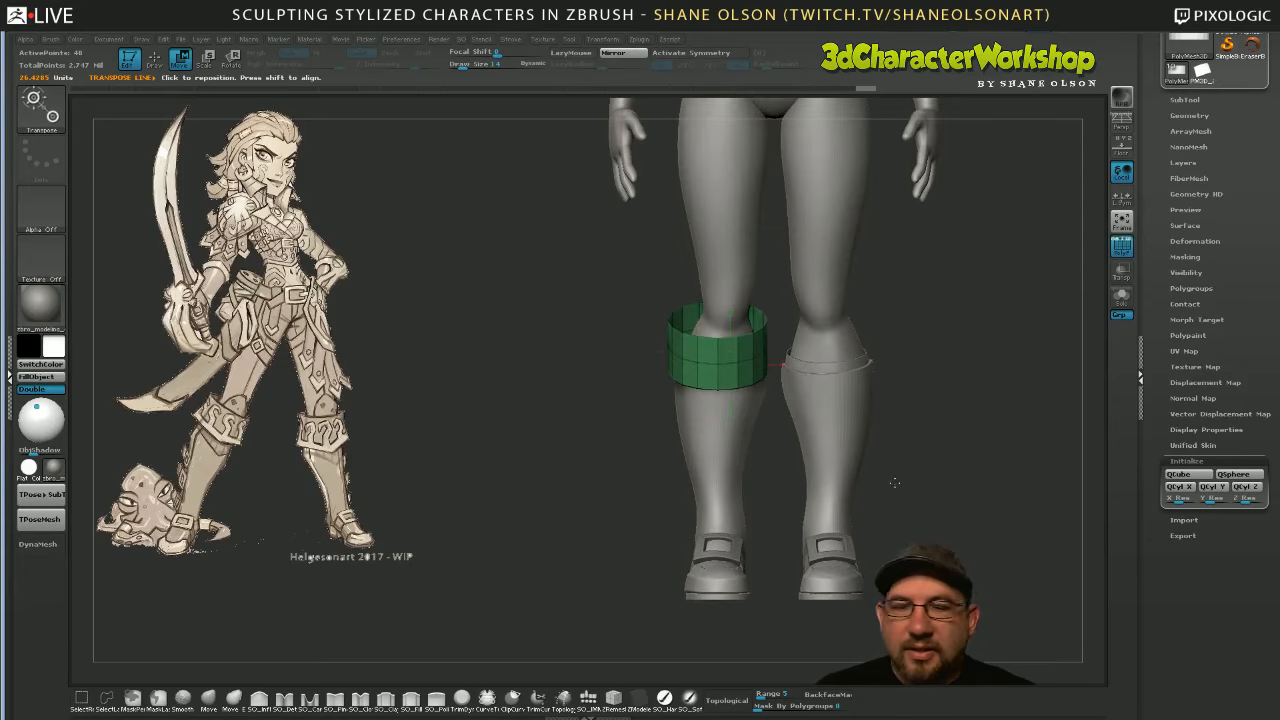
pyautogui.keyDown('alt'); pyautogui.moveTo(621, 540); pyautogui.dragTo(597, 564); pyautogui.keyUp('alt')
pyautogui.click(209, 697)
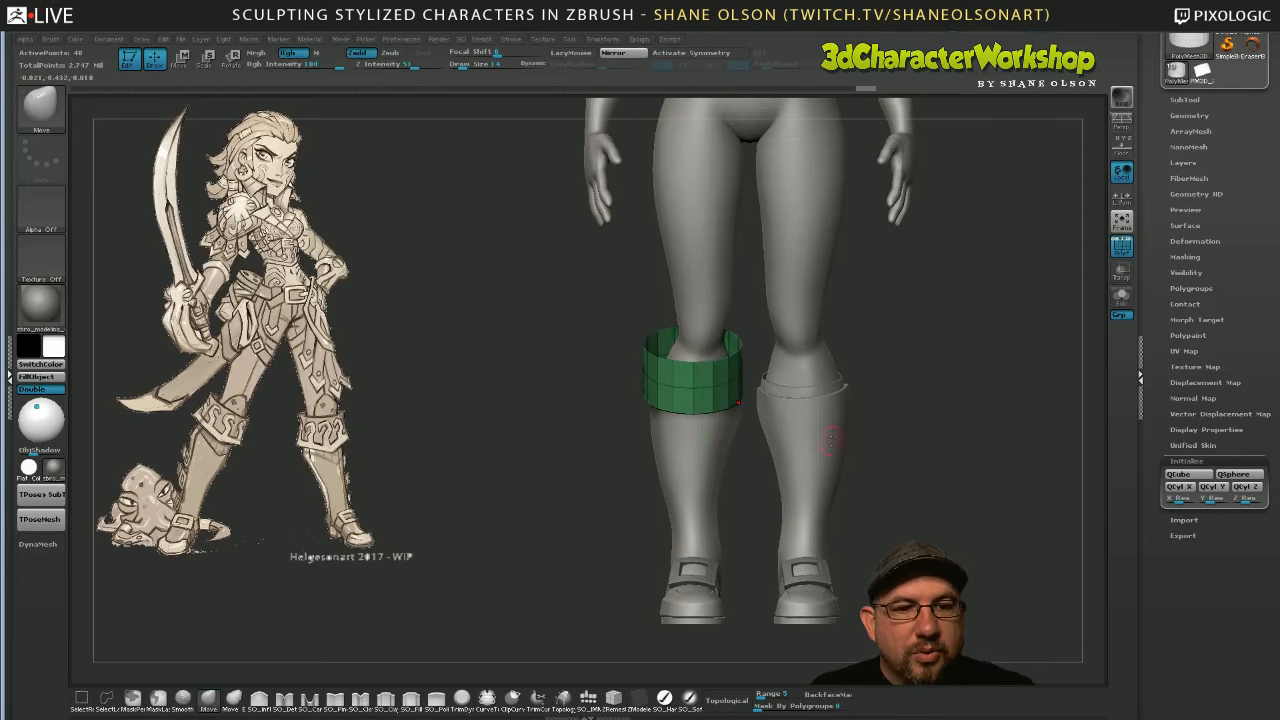
pyautogui.moveTo(873, 431)
pyautogui.keyDown('alt'); pyautogui.mouseDown()
pyautogui.moveTo(903, 400)
pyautogui.moveTo(899, 436)
pyautogui.moveTo(915, 438)
pyautogui.mouseUp(); pyautogui.keyUp('alt')
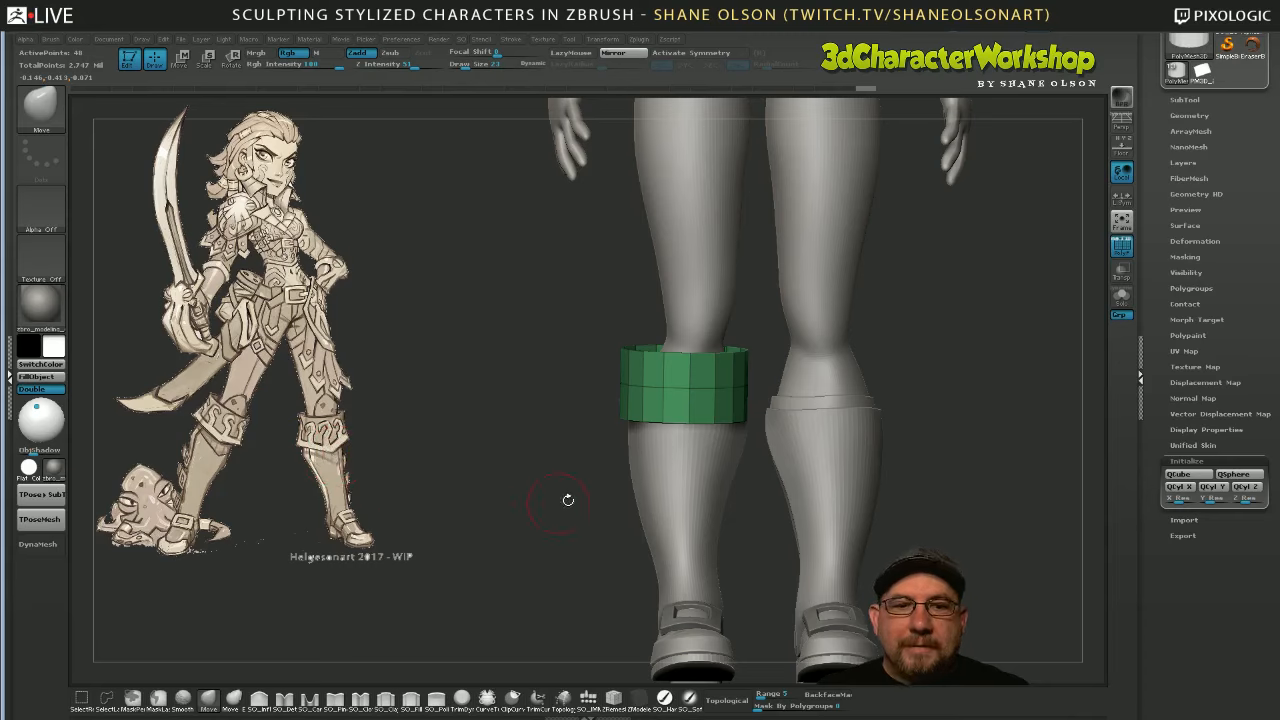
pyautogui.moveTo(688, 428)
pyautogui.mouseDown()
pyautogui.moveTo(632, 424)
pyautogui.moveTo(722, 428)
pyautogui.mouseUp()
pyautogui.moveTo(759, 497)
pyautogui.mouseDown()
pyautogui.moveTo(760, 480)
pyautogui.moveTo(642, 427)
pyautogui.mouseUp()
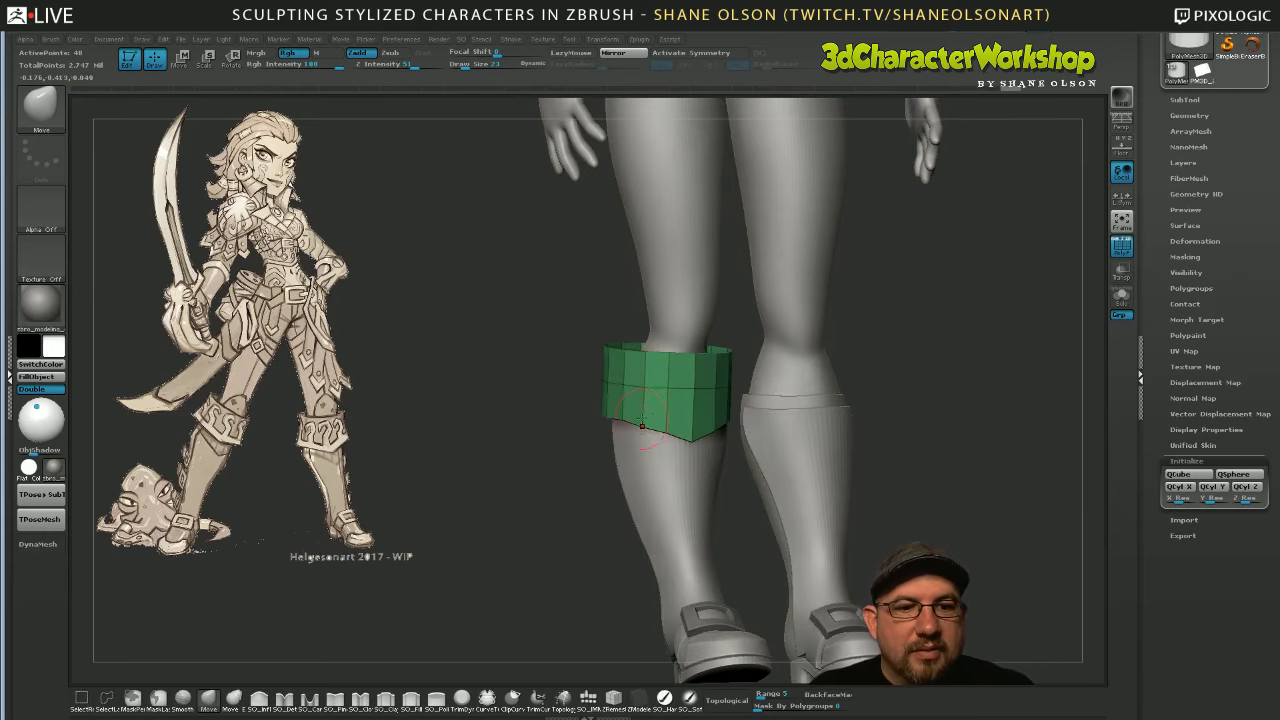
pyautogui.moveTo(928, 469)
pyautogui.mouseDown()
pyautogui.moveTo(786, 442)
pyautogui.moveTo(722, 513)
pyautogui.mouseUp()
pyautogui.click(714, 422)
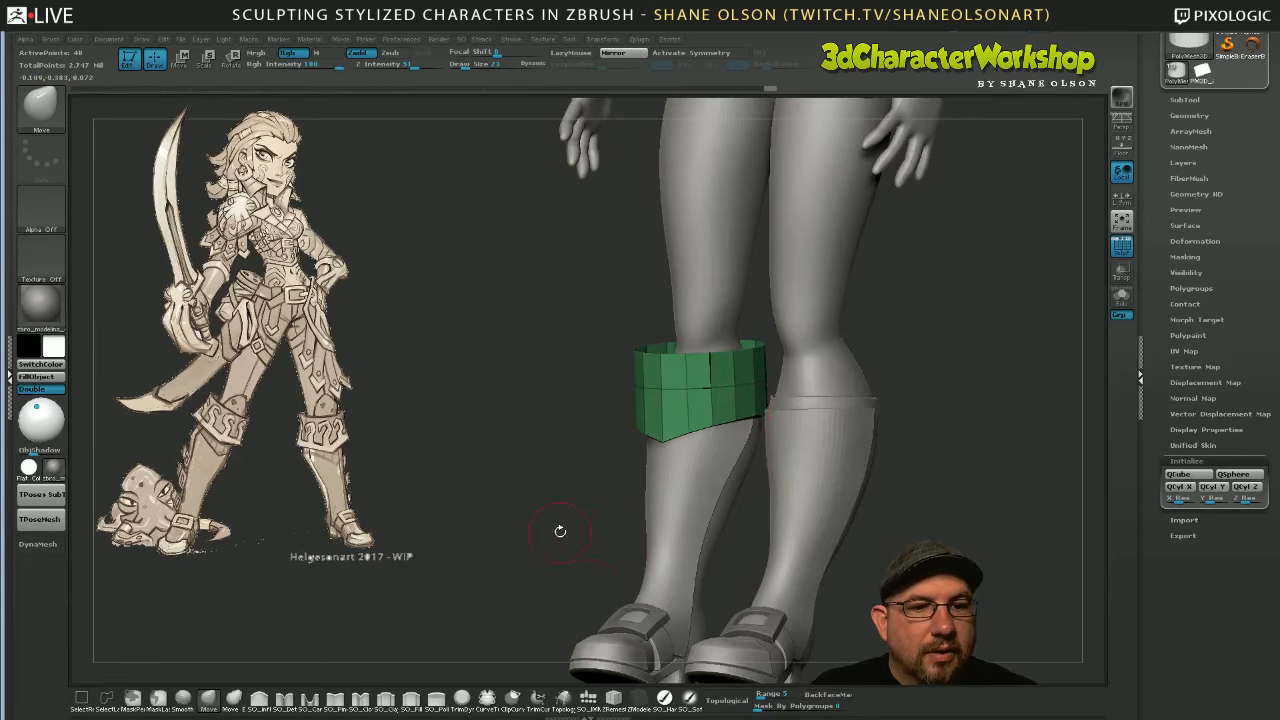
pyautogui.moveTo(560, 529); pyautogui.dragTo(715, 430)
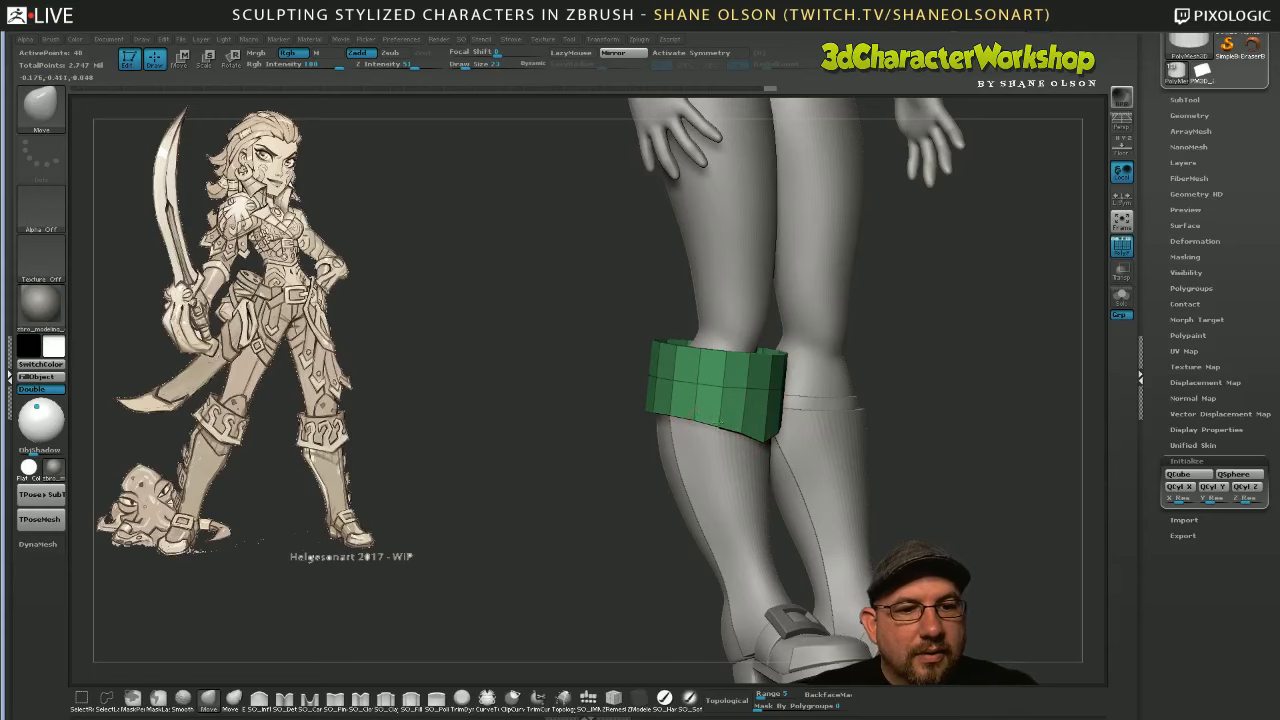
pyautogui.moveTo(571, 545)
pyautogui.mouseDown()
pyautogui.moveTo(772, 468)
pyautogui.moveTo(760, 505)
pyautogui.moveTo(571, 534)
pyautogui.mouseUp()
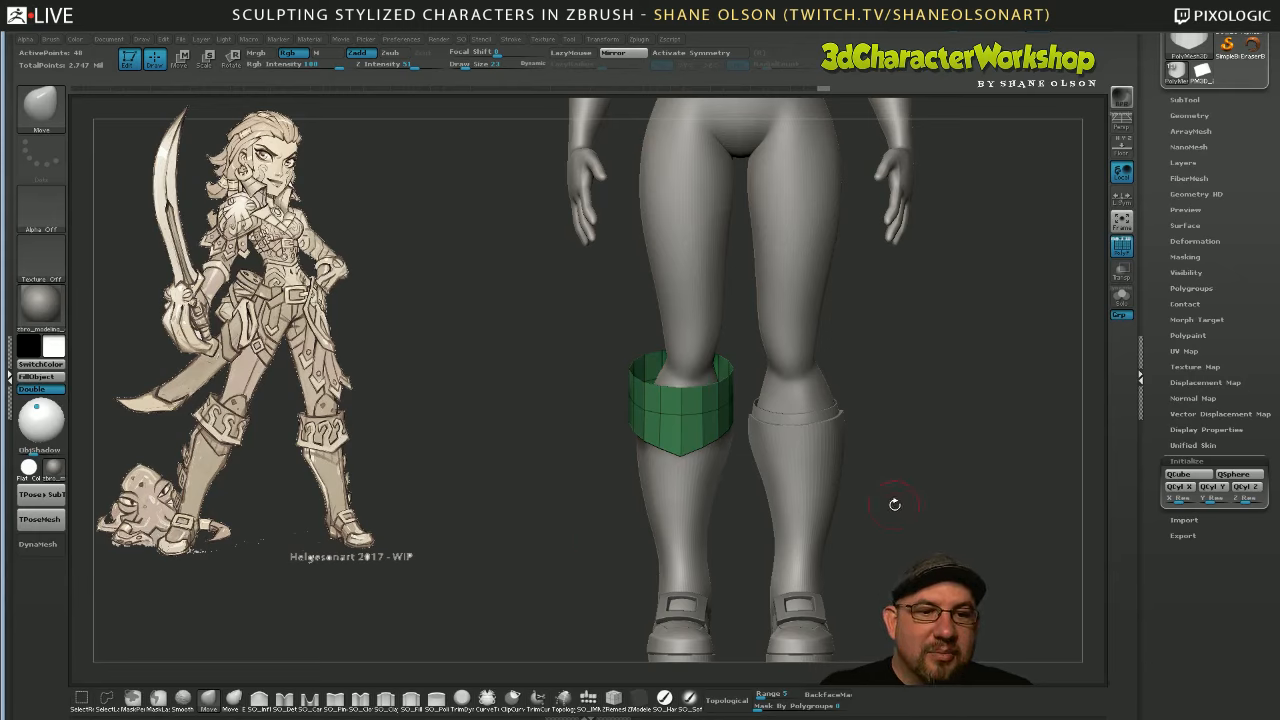
pyautogui.moveTo(894, 503)
pyautogui.mouseDown()
pyautogui.moveTo(924, 510)
pyautogui.moveTo(889, 517)
pyautogui.mouseUp()
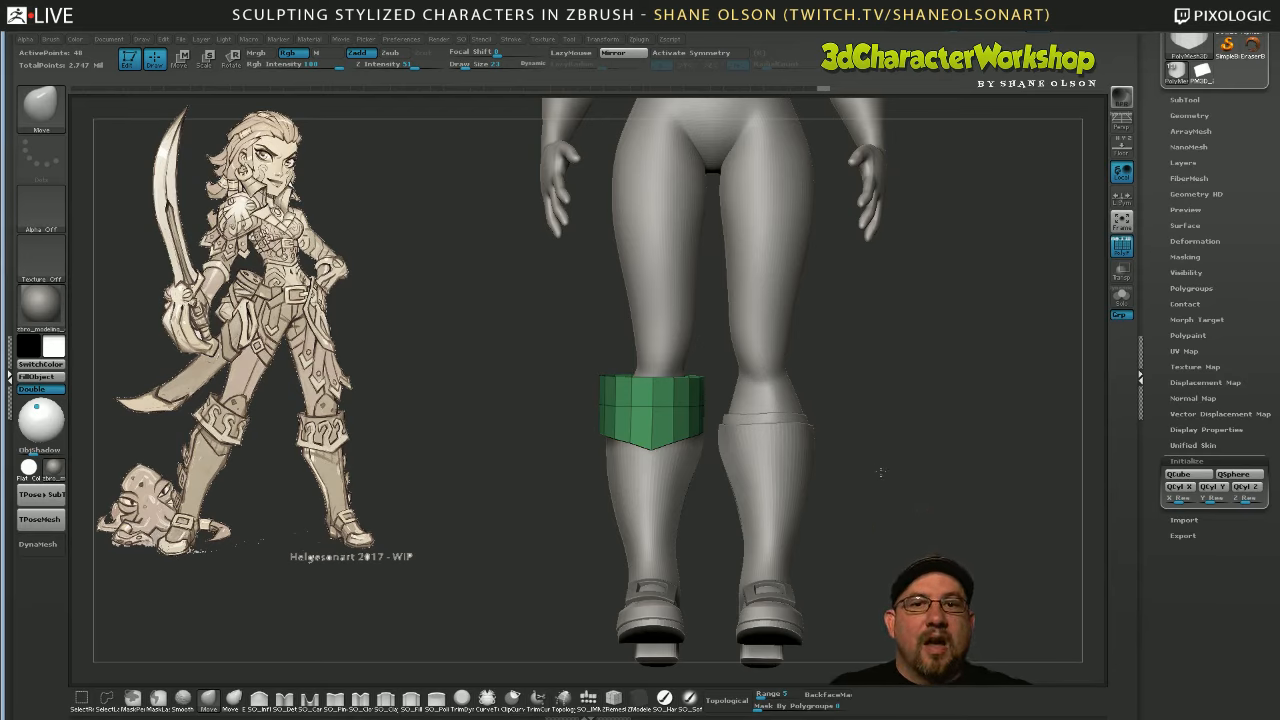
# Mask the middle edge loop of the pointed ring
pyautogui.moveTo(876, 468); pyautogui.dragTo(706, 465)
pyautogui.press('ctrl')
pyautogui.keyDown('ctrl'); pyautogui.moveTo(568, 392); pyautogui.dragTo(732, 422); pyautogui.keyUp('ctrl')
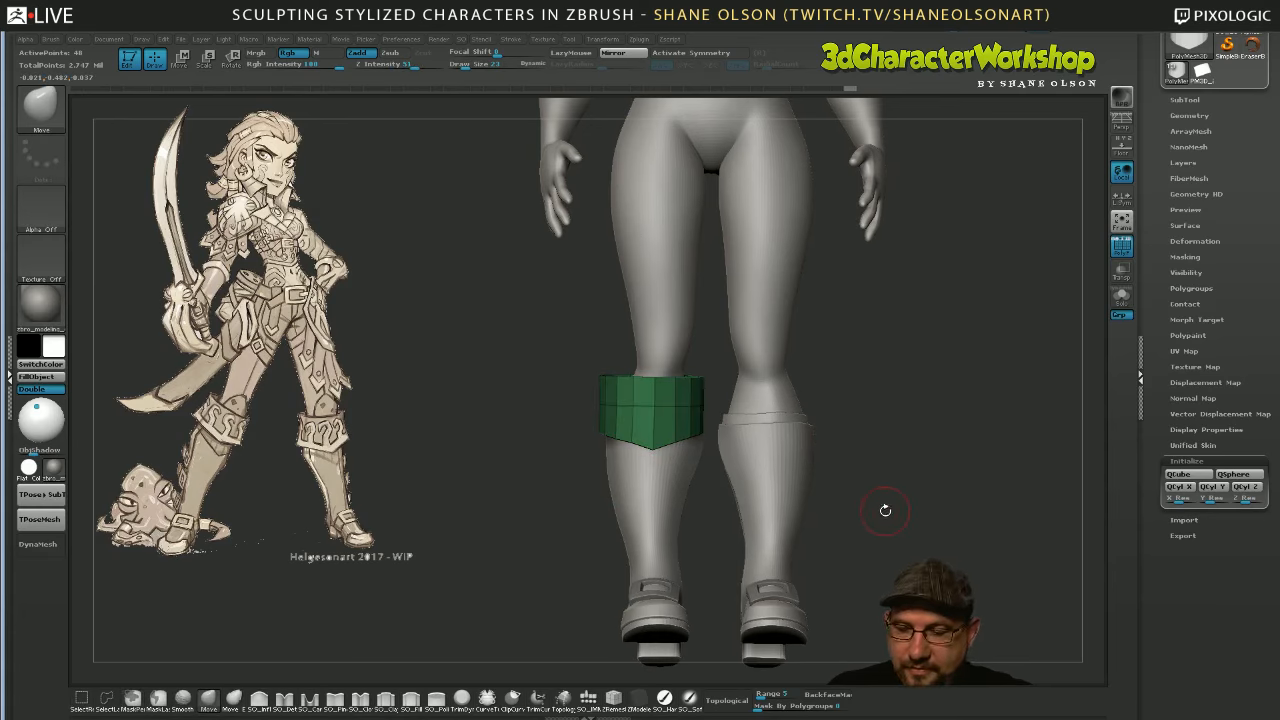
# Try to scale the masked ring with a vertical transpose line drawn up from its centre, and return to the Move brush
pyautogui.press('e')
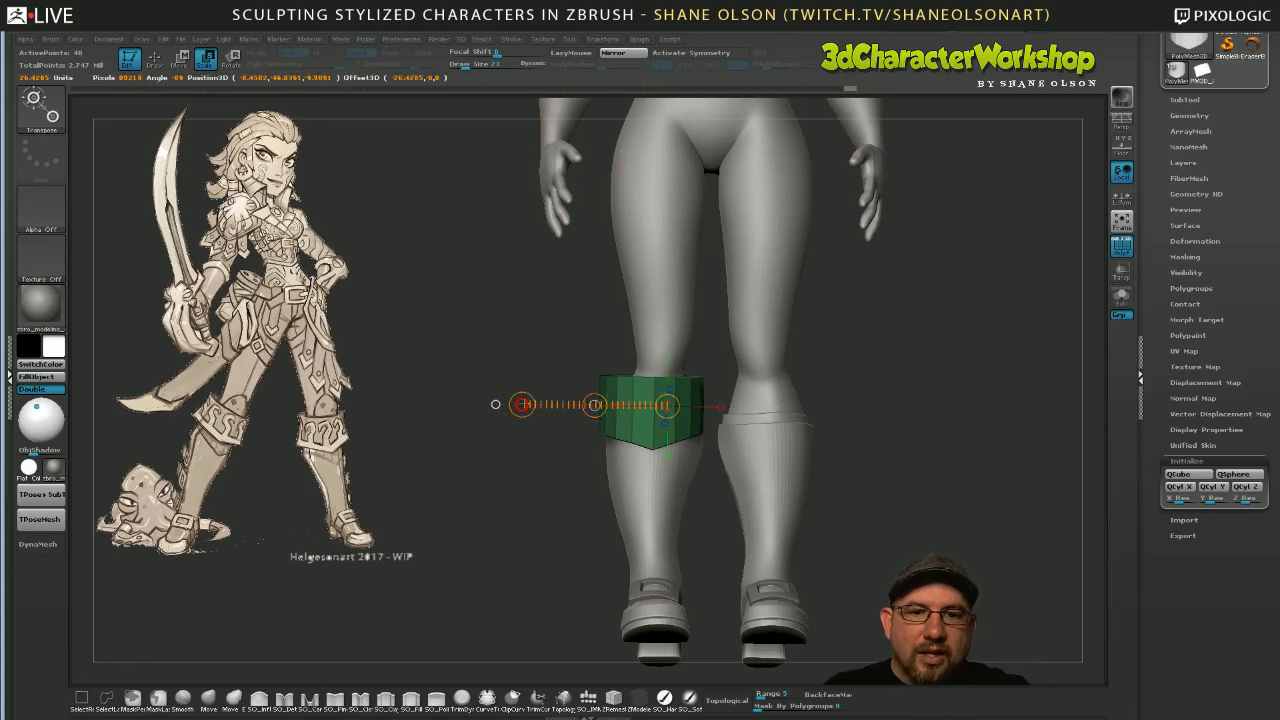
pyautogui.moveTo(869, 513); pyautogui.dragTo(847, 555)
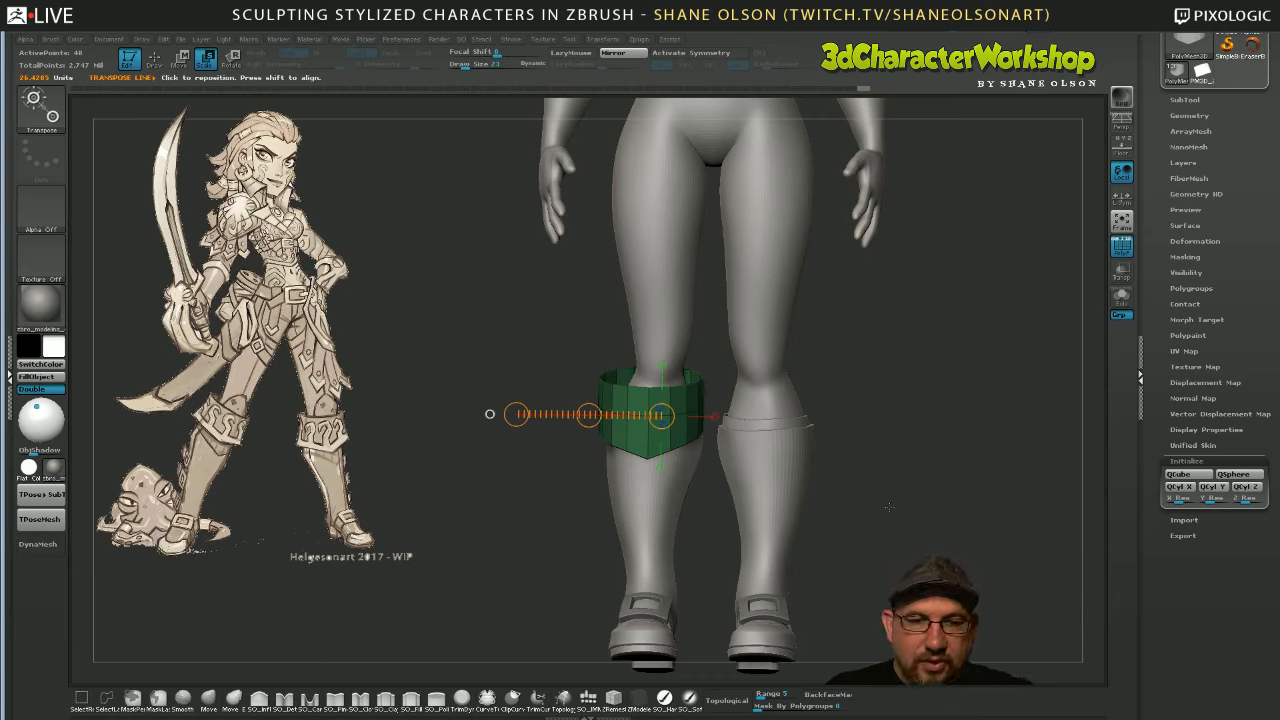
pyautogui.moveTo(650, 404); pyautogui.dragTo(649, 286)
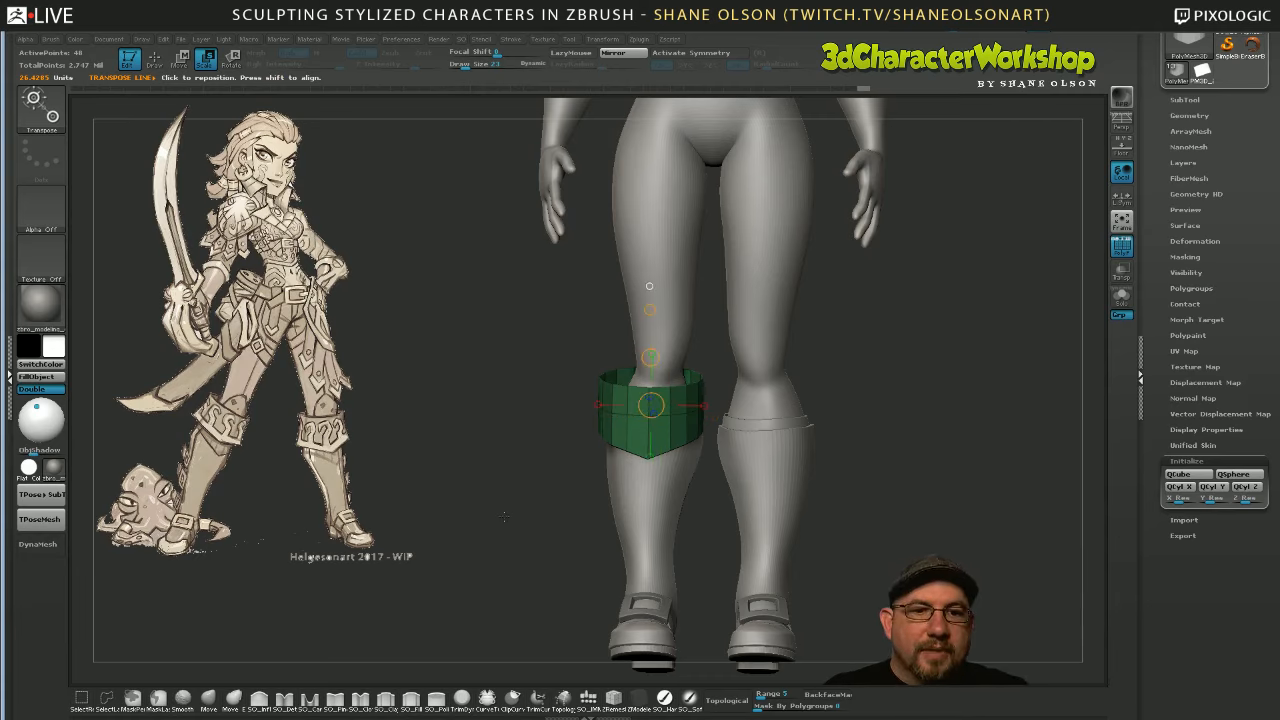
pyautogui.moveTo(848, 446); pyautogui.dragTo(770, 462)
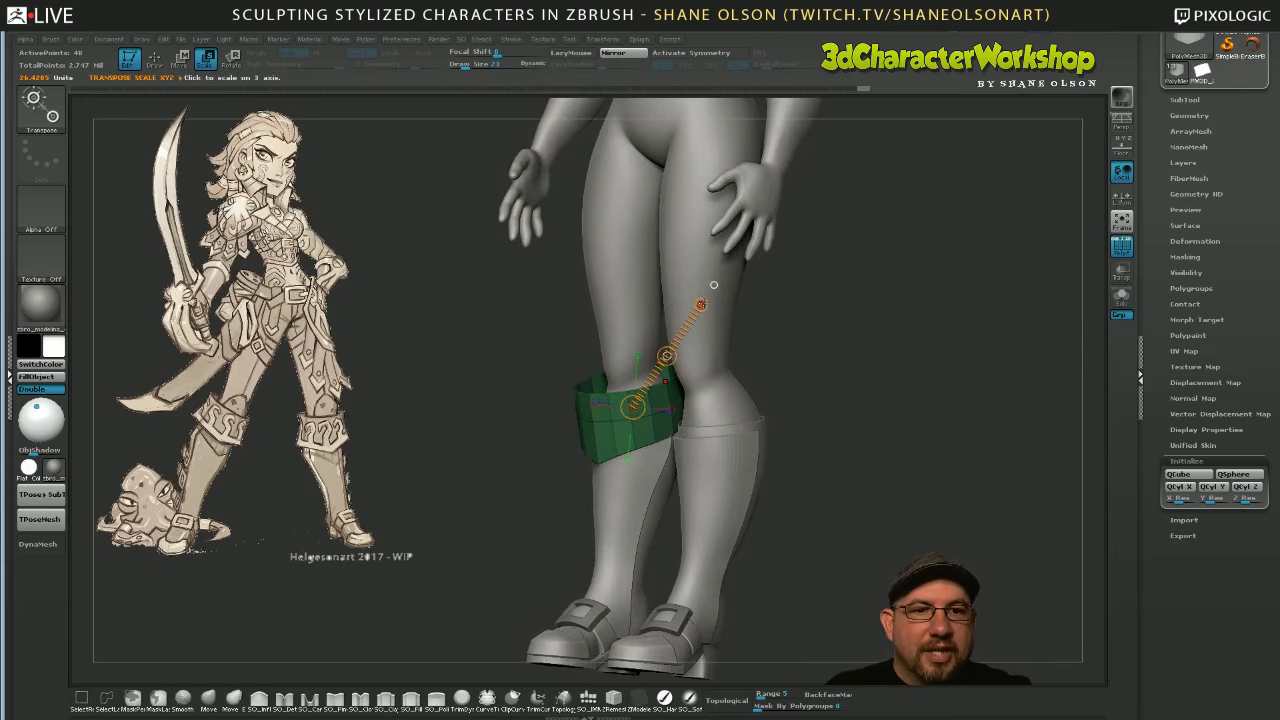
pyautogui.press('q')
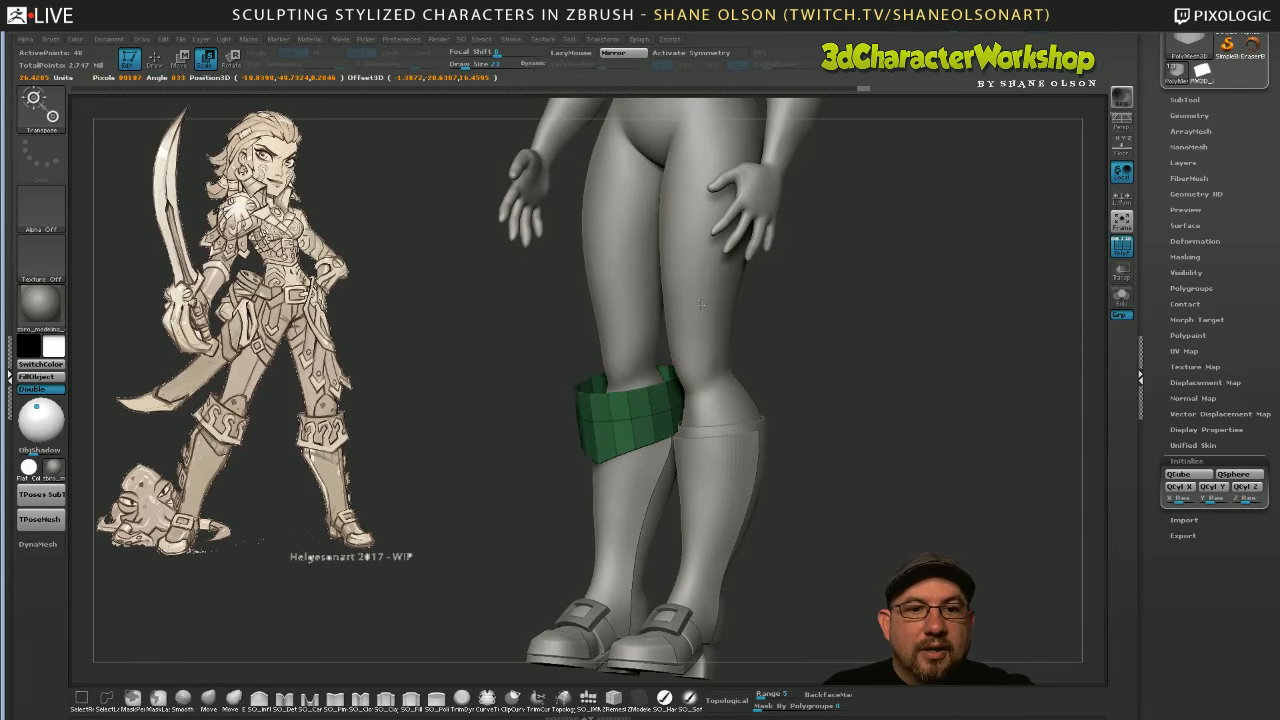
pyautogui.moveTo(632, 404); pyautogui.dragTo(713, 285)
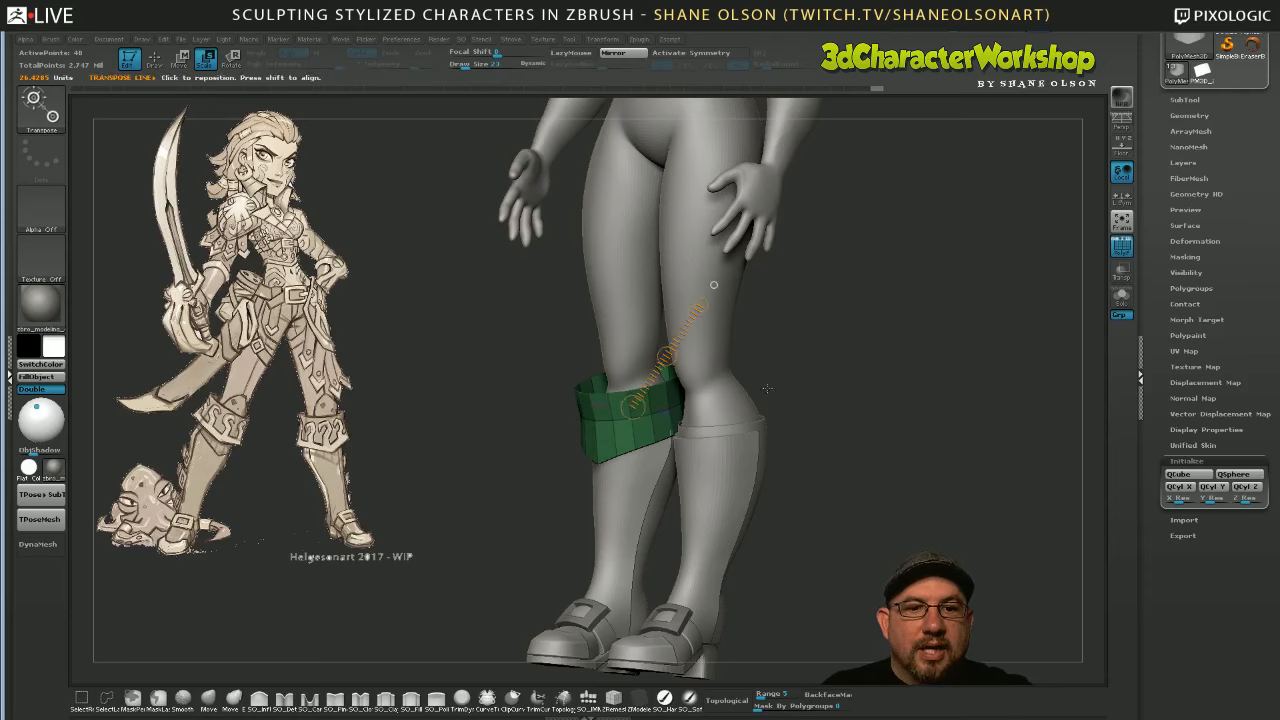
pyautogui.moveTo(809, 474); pyautogui.dragTo(866, 506)
pyautogui.press('q')
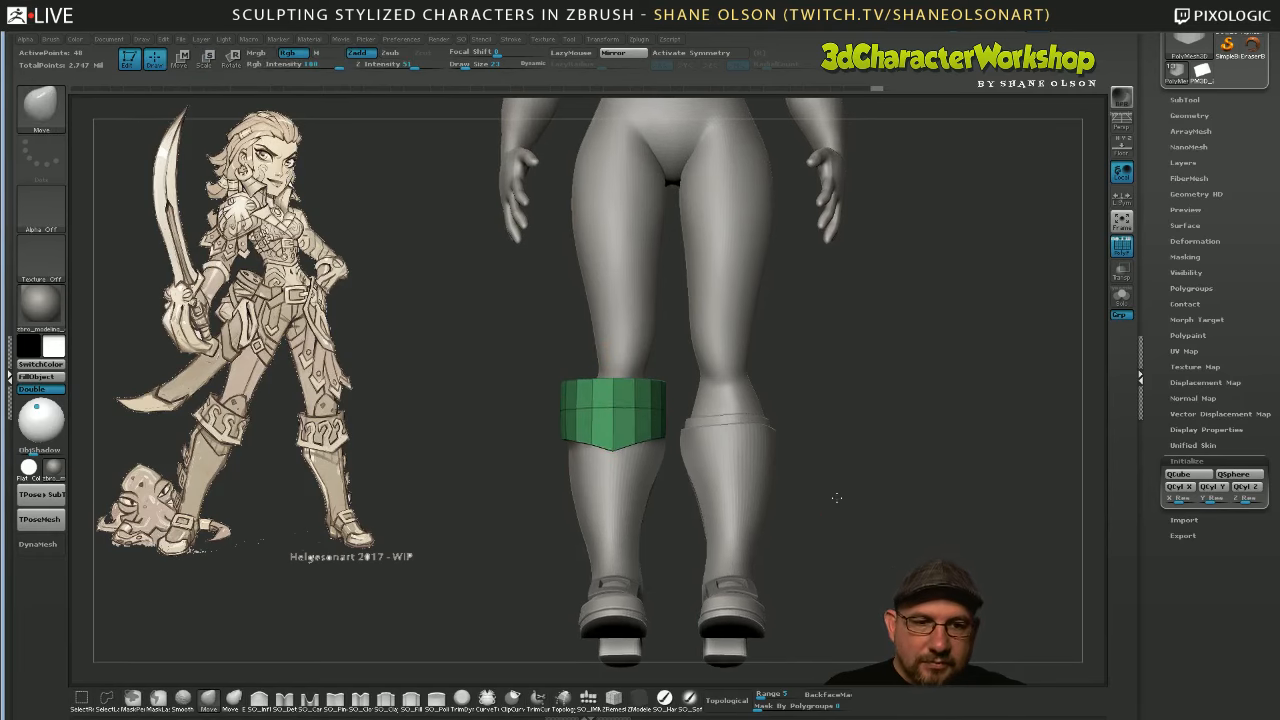
# Mask the pointed ring again around its middle edge loop using a rectangular mask selection
pyautogui.press('ctrl')
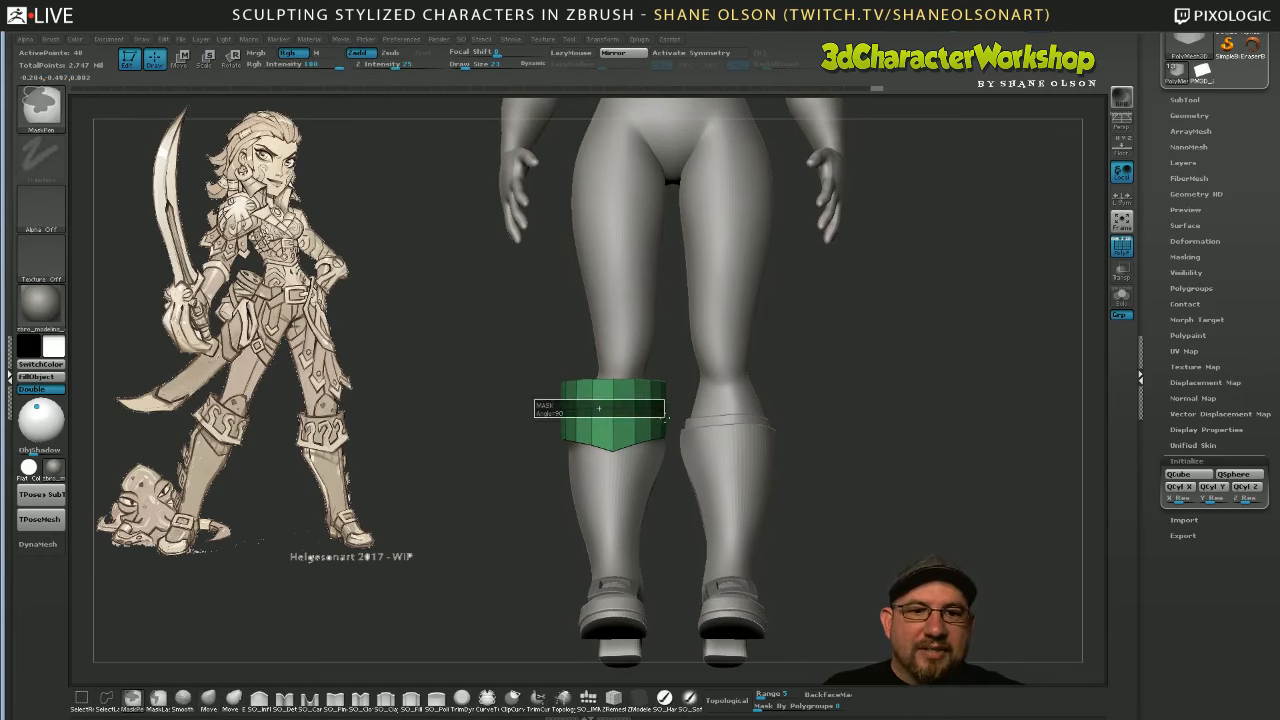
pyautogui.keyDown('ctrl'); pyautogui.click(556, 400); pyautogui.keyUp('ctrl')
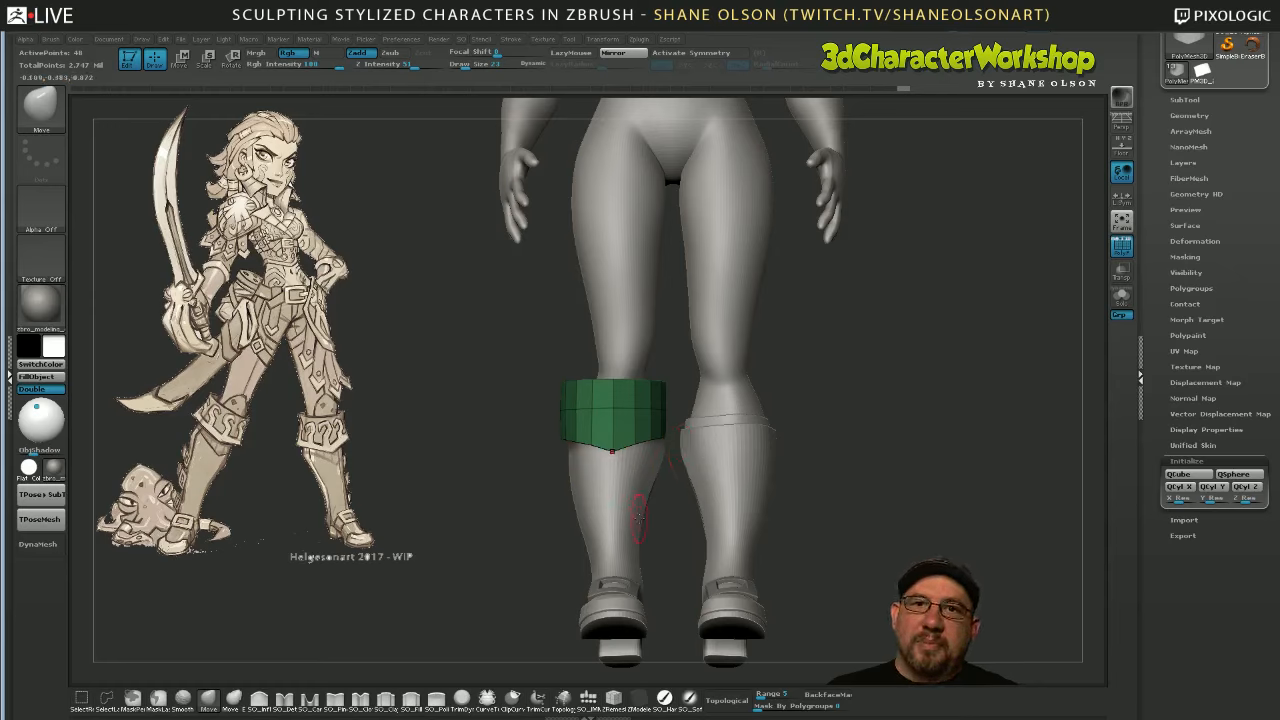
pyautogui.moveTo(860, 514); pyautogui.dragTo(868, 533)
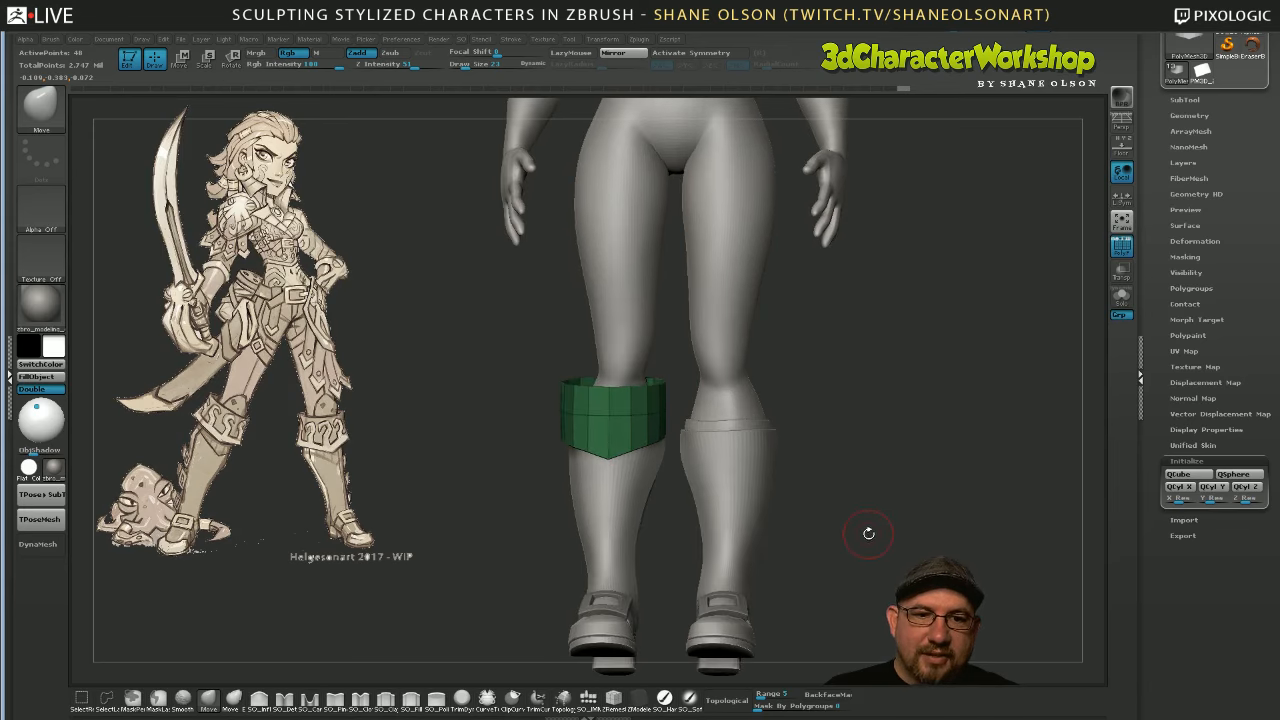
pyautogui.press('e')
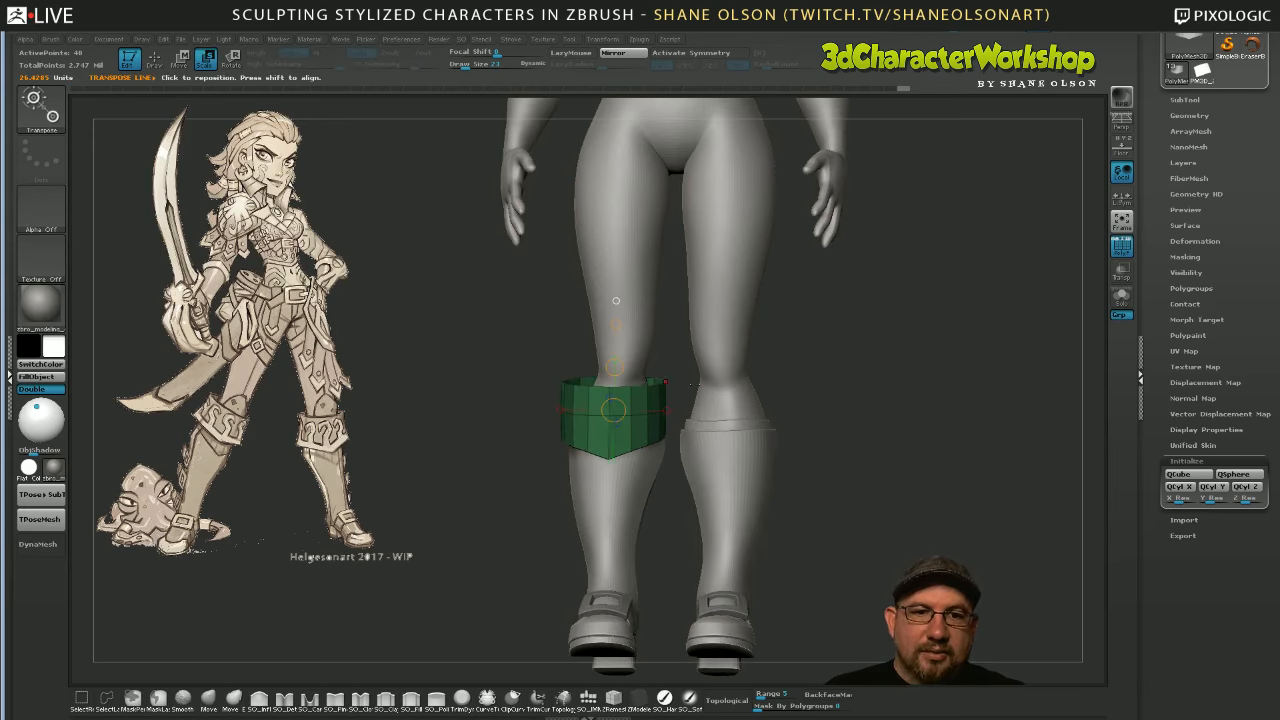
pyautogui.moveTo(803, 473); pyautogui.dragTo(805, 388)
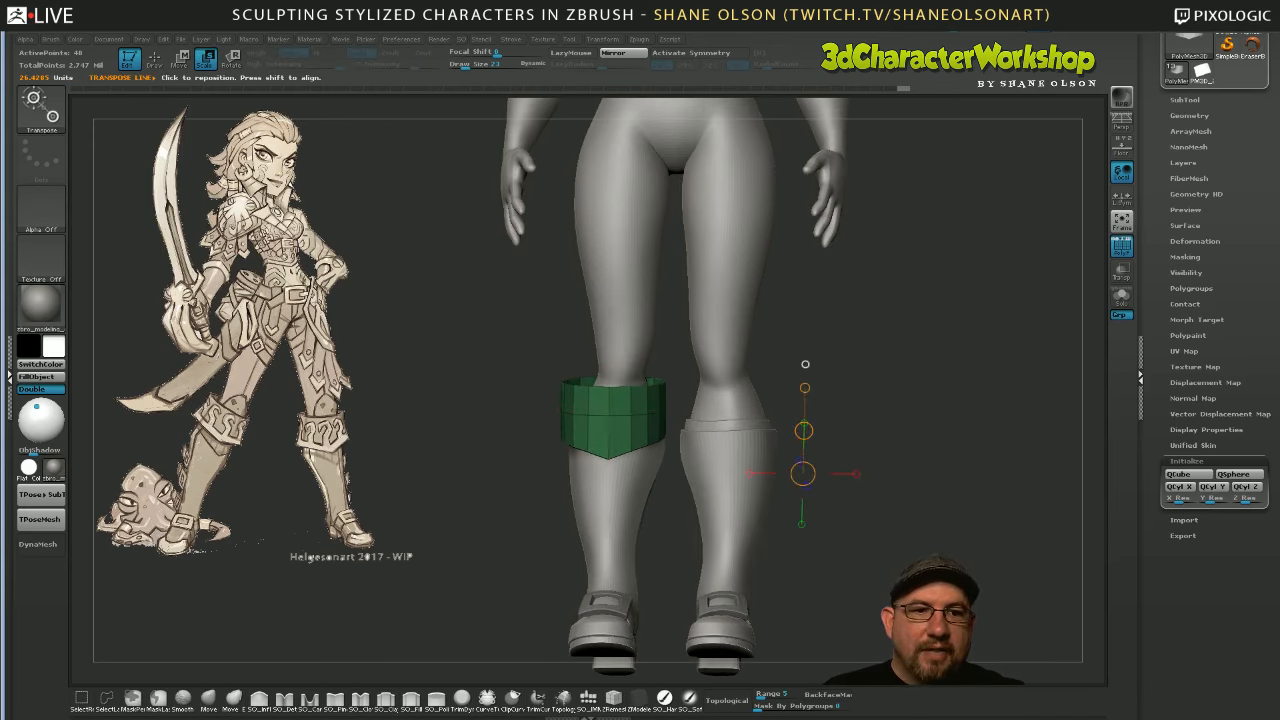
pyautogui.click(805, 364)
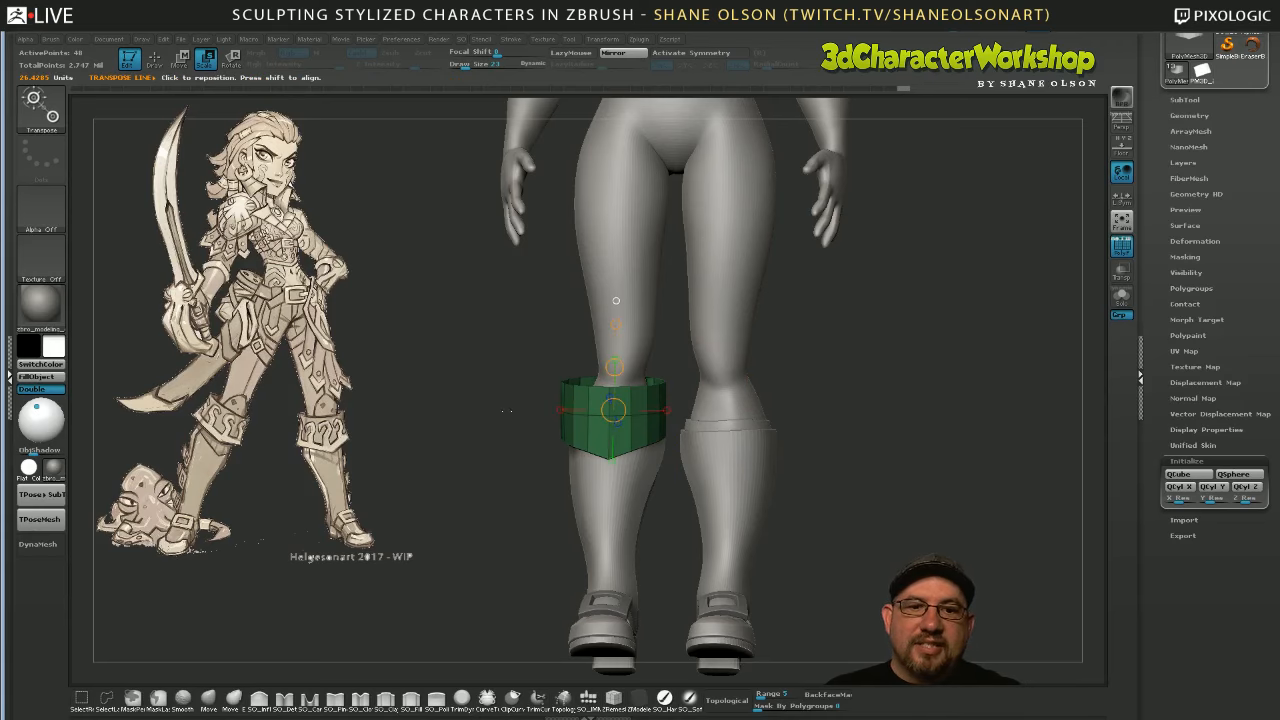
pyautogui.moveTo(841, 505); pyautogui.dragTo(786, 506)
pyautogui.moveTo(653, 322); pyautogui.dragTo(650, 330)
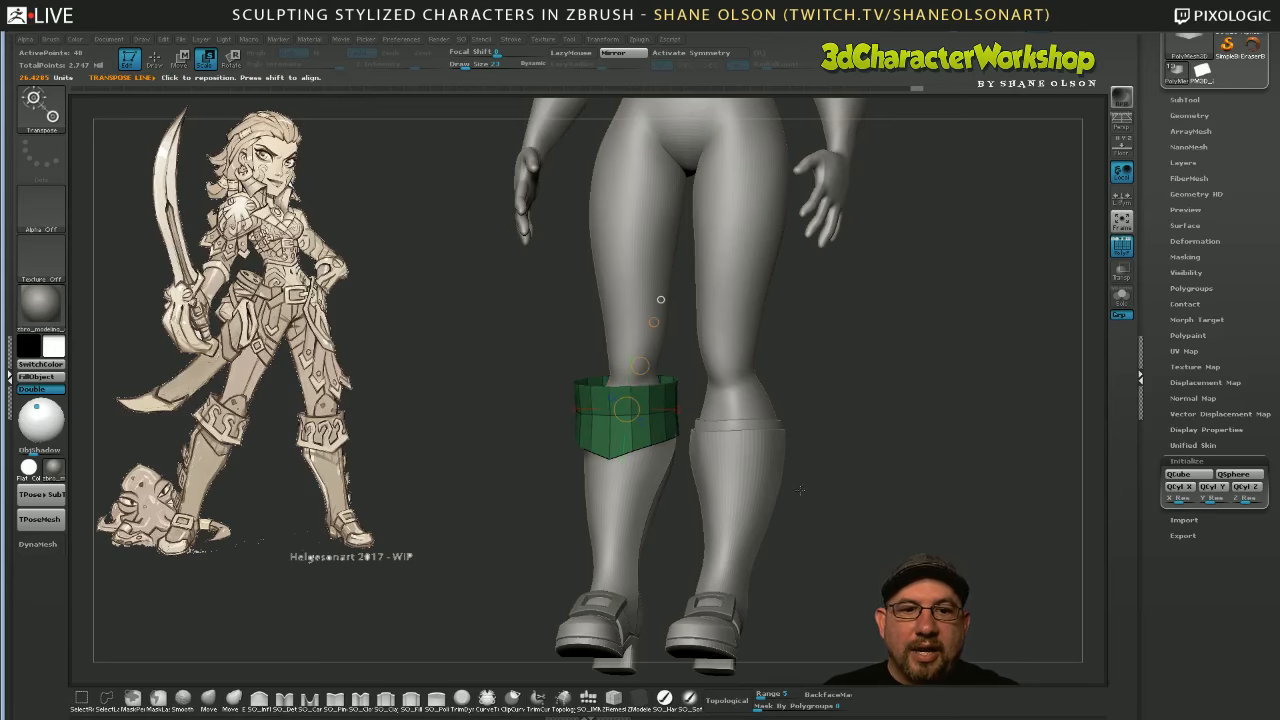
pyautogui.moveTo(792, 508)
pyautogui.mouseDown()
pyautogui.moveTo(895, 514)
pyautogui.moveTo(878, 521)
pyautogui.moveTo(894, 562)
pyautogui.moveTo(895, 523)
pyautogui.mouseUp()
pyautogui.press('q')
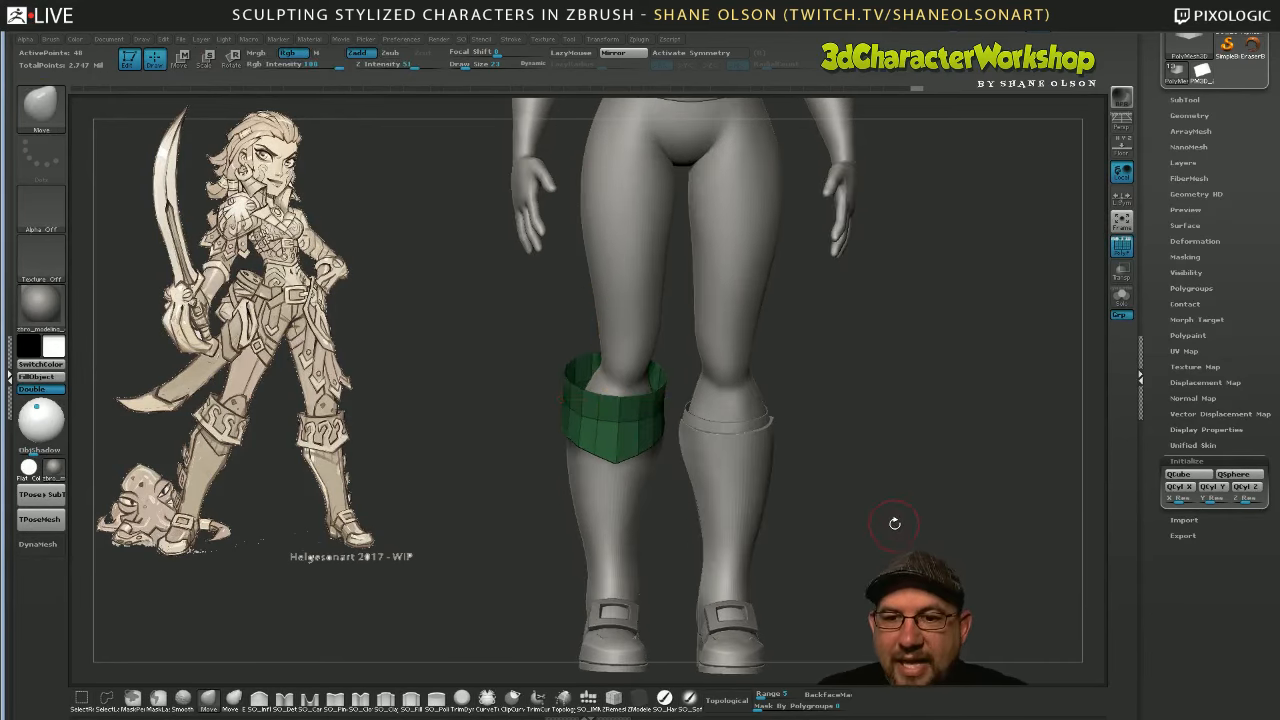
# With the Move brush at draw size 33, push the ring's middle edge loop inward on the side facing the other leg
pyautogui.moveTo(859, 444); pyautogui.dragTo(850, 530)
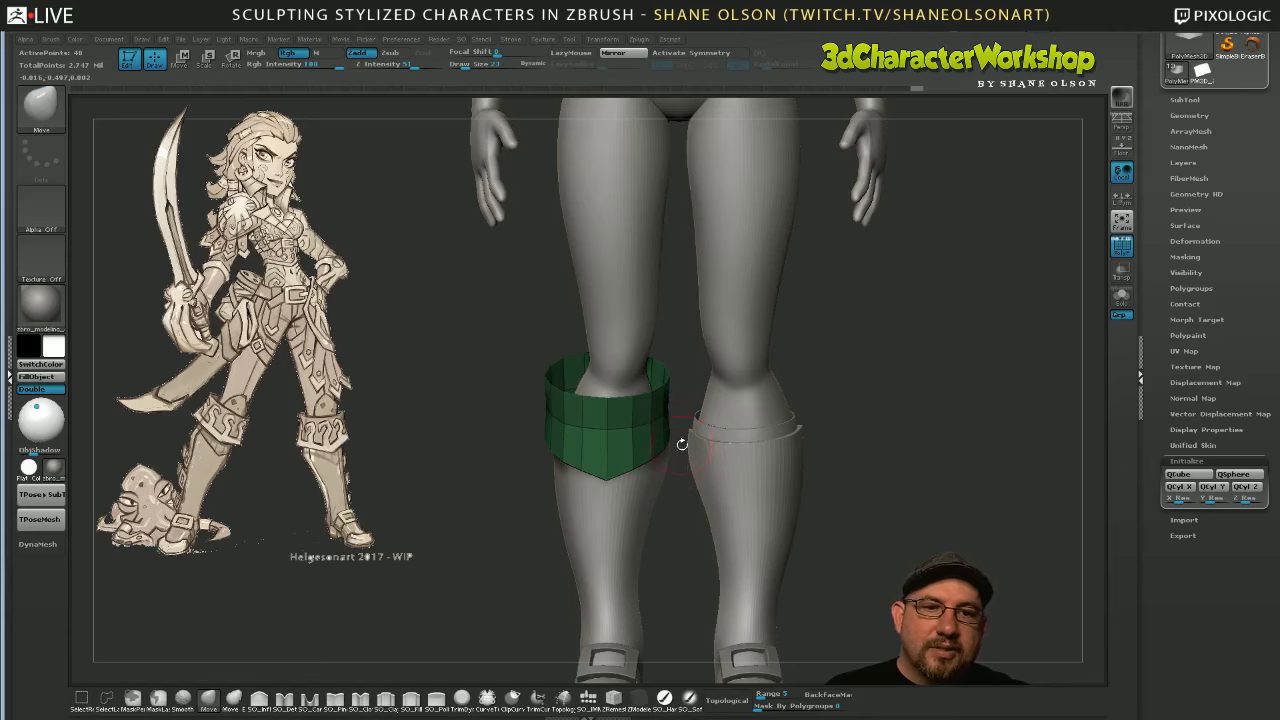
pyautogui.press('s')
pyautogui.moveTo(434, 607); pyautogui.dragTo(440, 605)
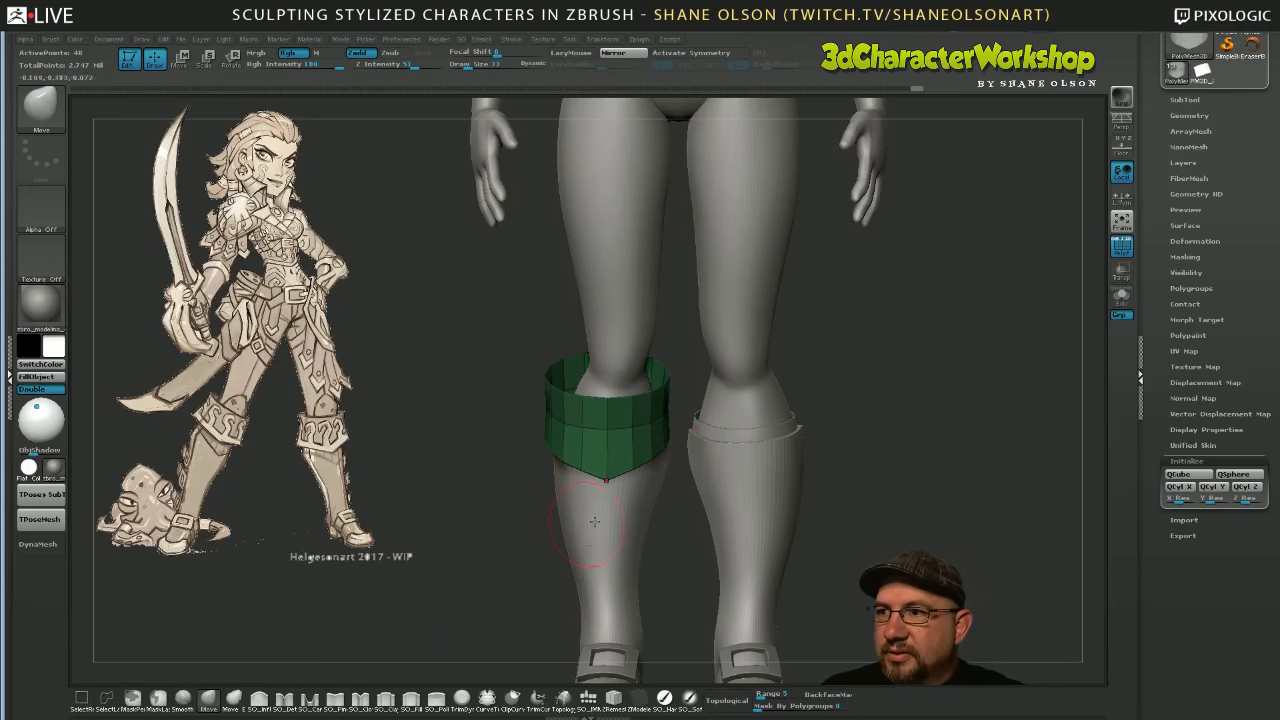
pyautogui.moveTo(812, 472); pyautogui.dragTo(812, 466)
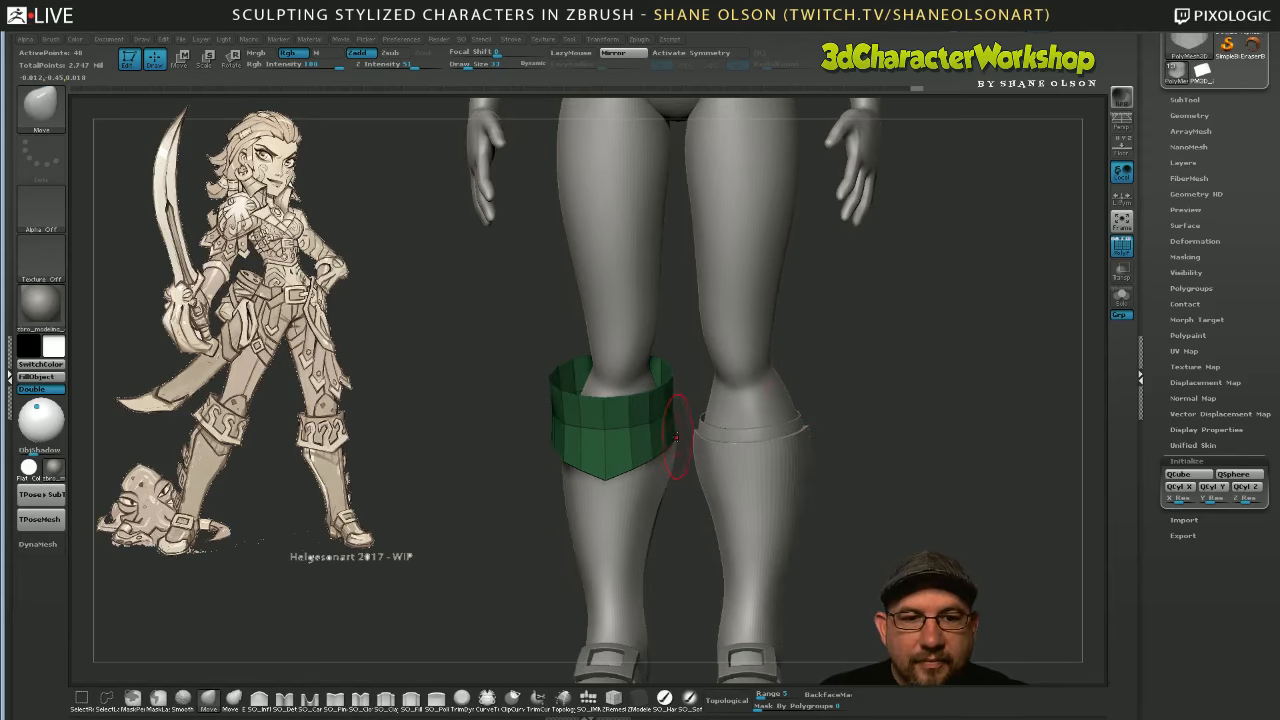
pyautogui.moveTo(679, 433); pyautogui.dragTo(673, 440)
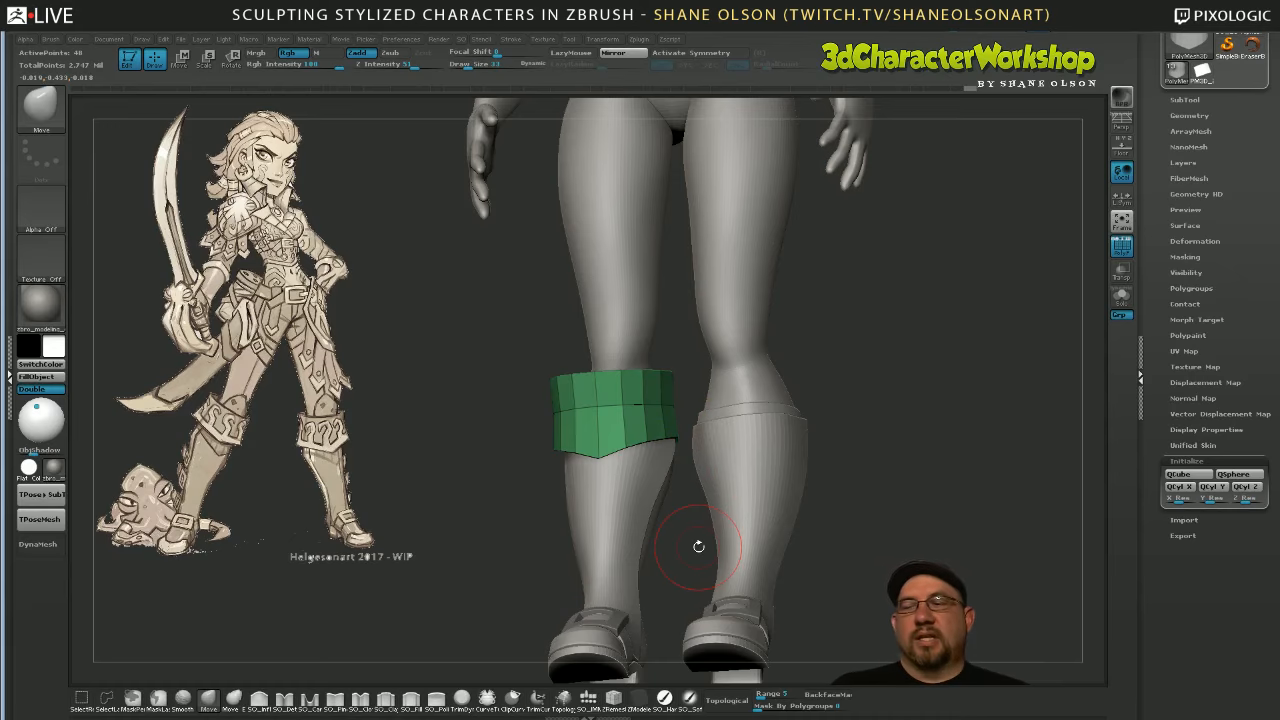
# Continue pushing the ring's middle edge loop inward around the back of the leg with the Move brush
pyautogui.moveTo(840, 451); pyautogui.dragTo(705, 480)
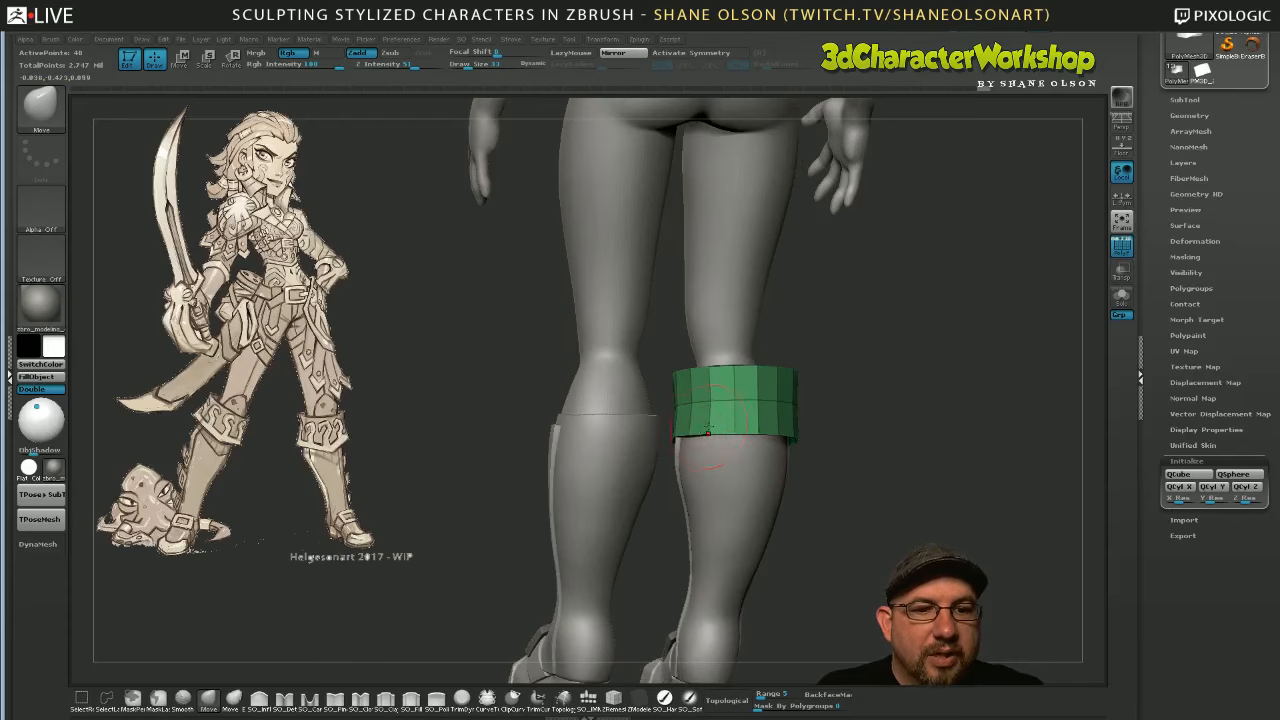
pyautogui.moveTo(841, 508); pyautogui.dragTo(814, 518)
pyautogui.moveTo(910, 528)
pyautogui.mouseDown()
pyautogui.moveTo(894, 514)
pyautogui.moveTo(891, 533)
pyautogui.mouseUp()
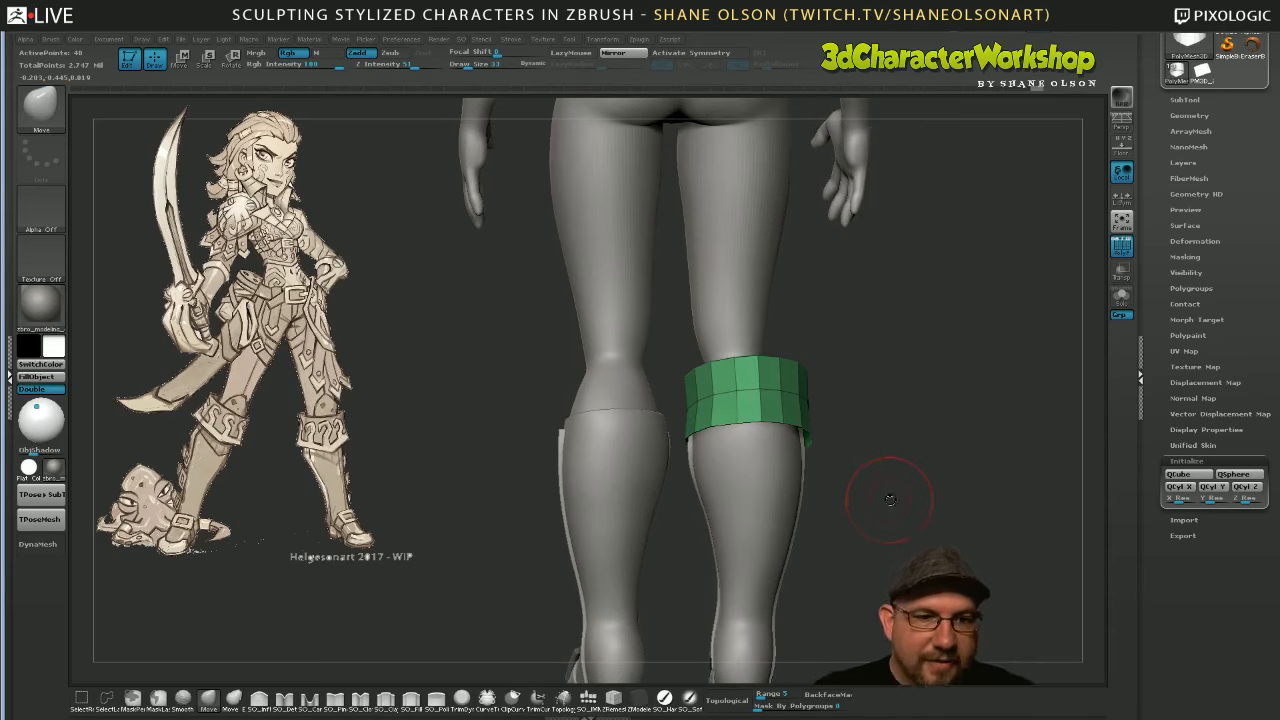
pyautogui.moveTo(890, 499); pyautogui.dragTo(810, 396)
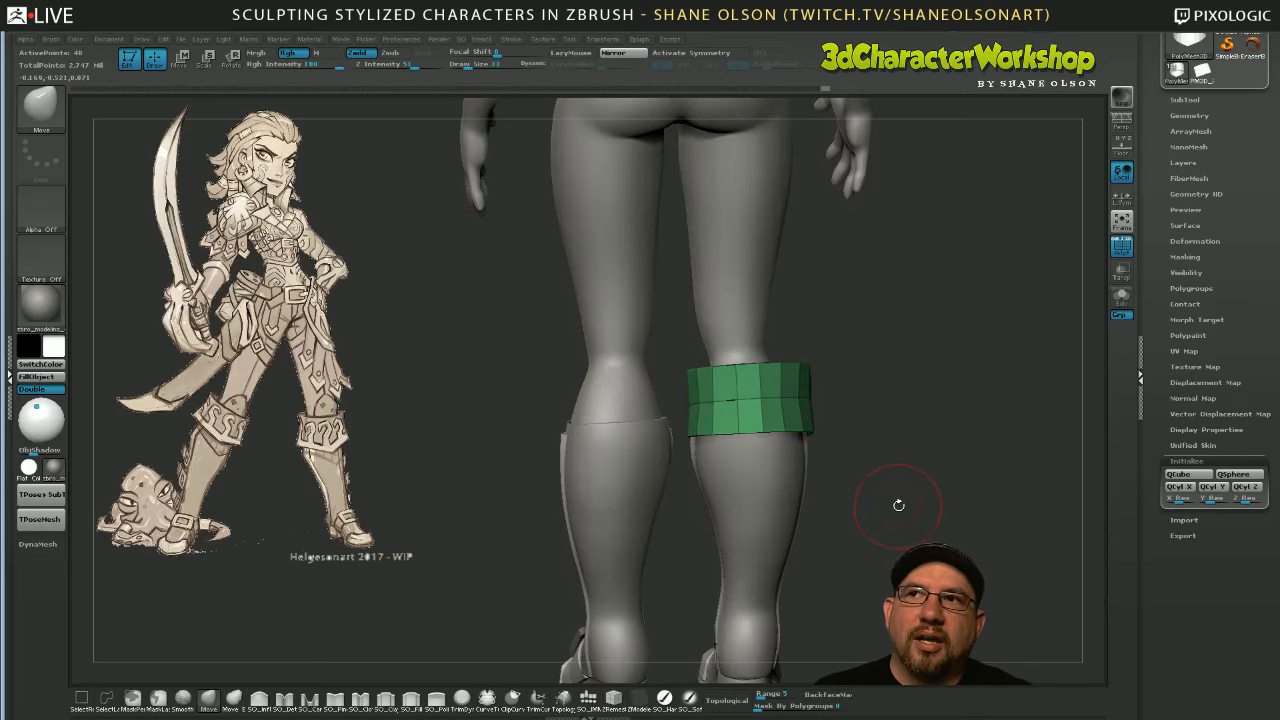
pyautogui.moveTo(898, 505); pyautogui.dragTo(731, 440)
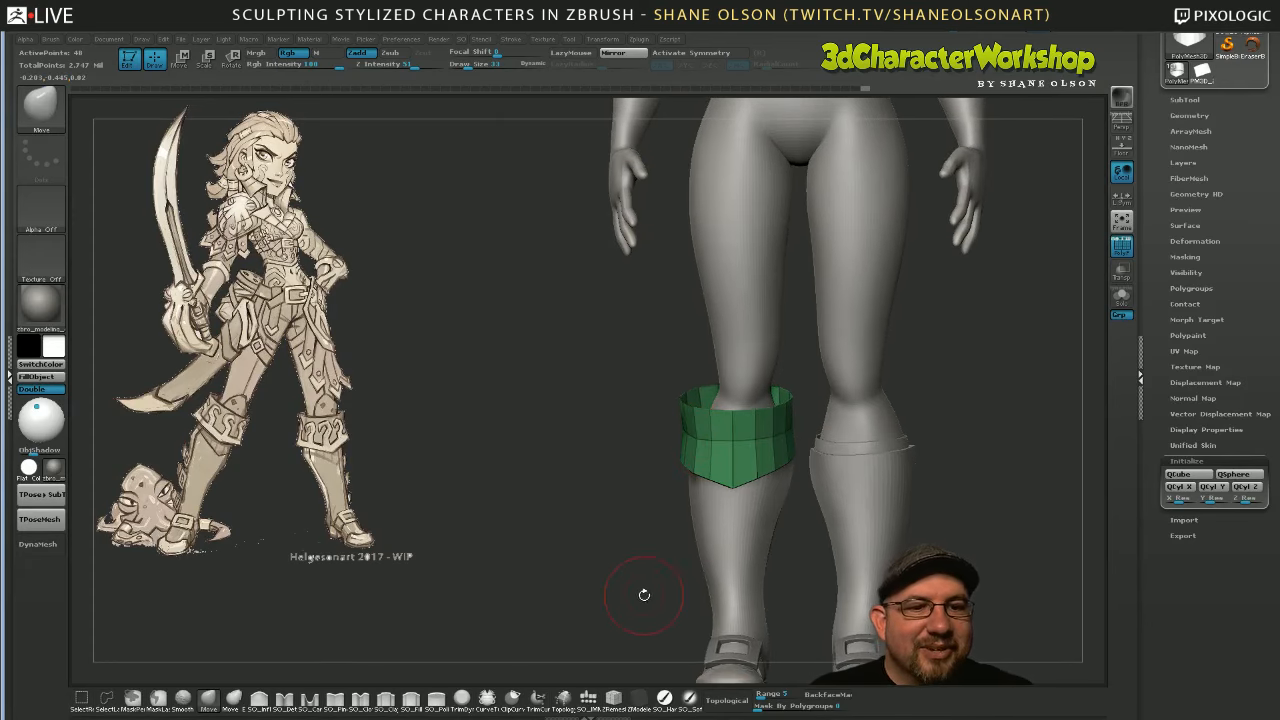
# Examine the cuff's waisted shape from the front and from slightly turned angles around the leg
pyautogui.moveTo(651, 594); pyautogui.dragTo(700, 590)
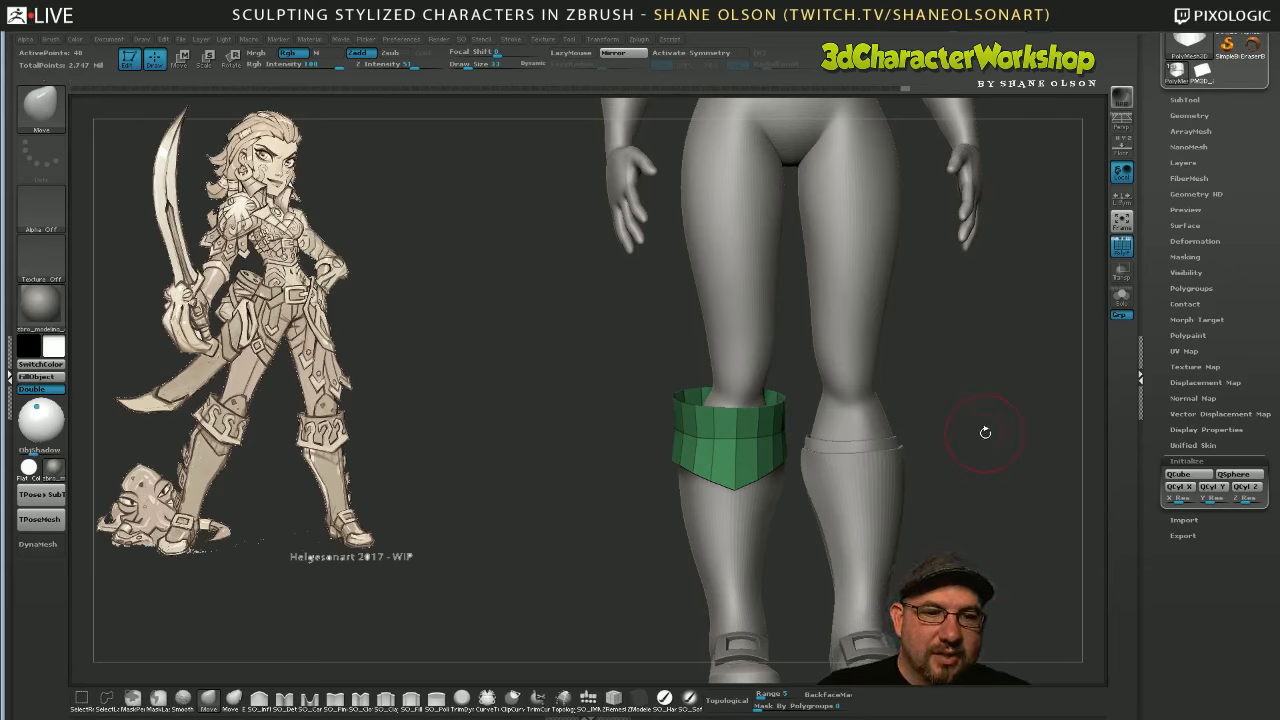
pyautogui.keyDown('alt'); pyautogui.moveTo(948, 469); pyautogui.dragTo(926, 472); pyautogui.keyUp('alt')
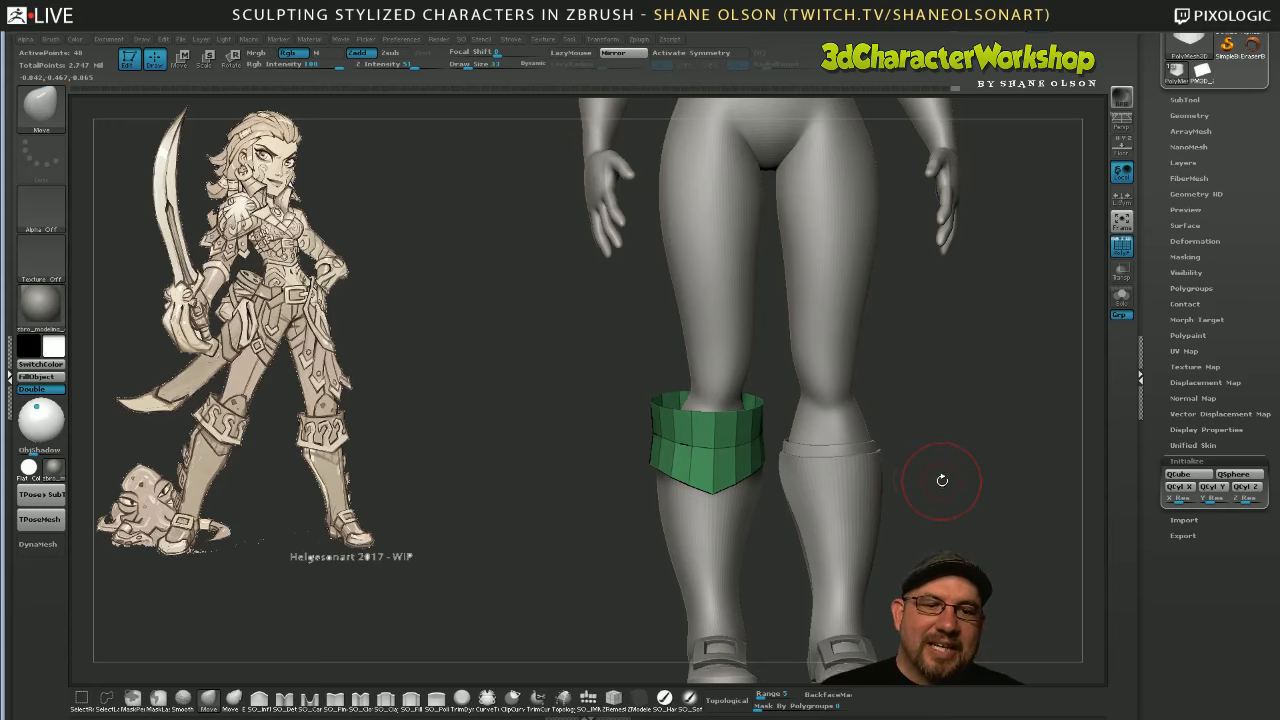
pyautogui.keyDown('alt'); pyautogui.moveTo(938, 478); pyautogui.dragTo(918, 497); pyautogui.keyUp('alt')
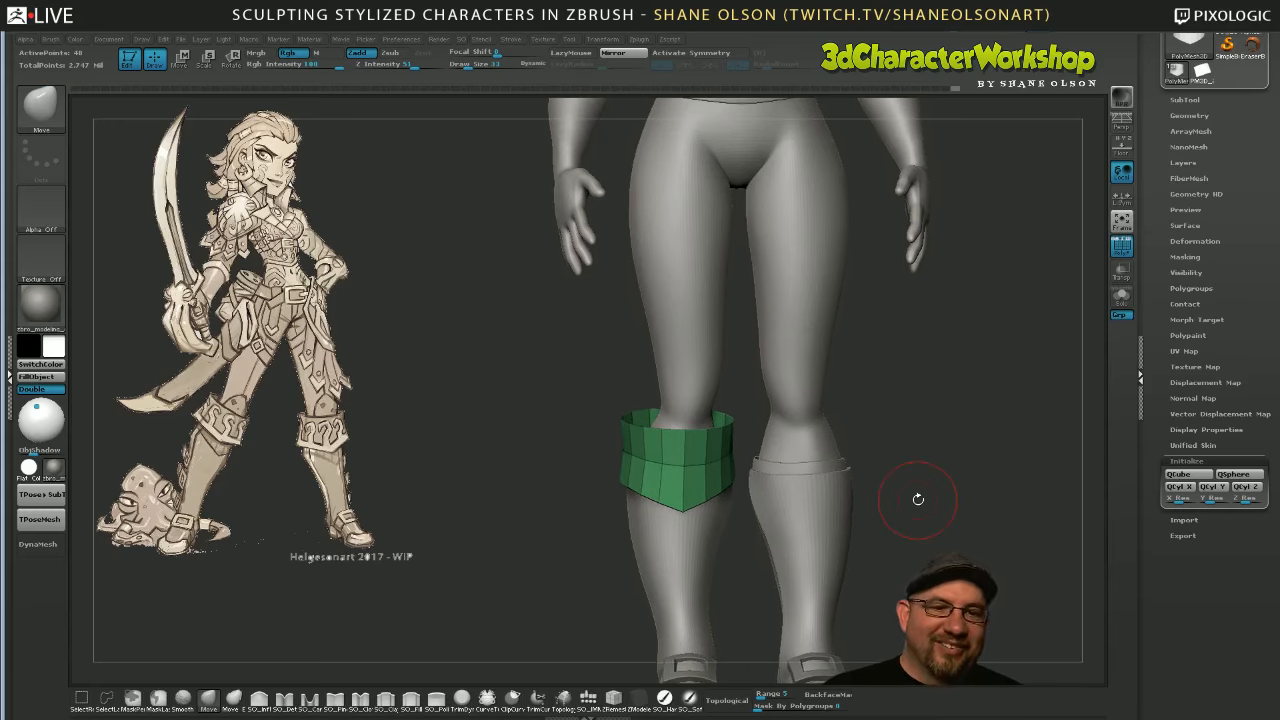
pyautogui.keyDown('alt'); pyautogui.moveTo(909, 520); pyautogui.dragTo(911, 495); pyautogui.keyUp('alt')
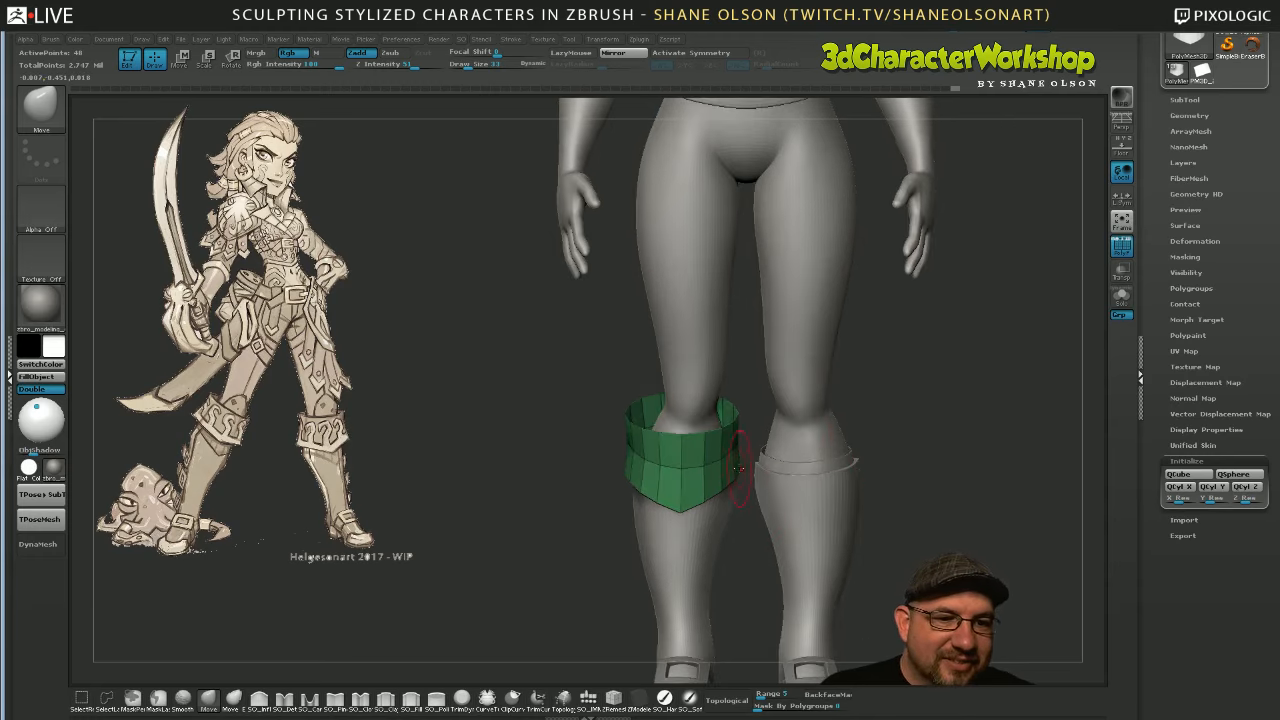
pyautogui.moveTo(857, 583)
pyautogui.mouseDown()
pyautogui.moveTo(960, 560)
pyautogui.moveTo(871, 494)
pyautogui.mouseUp()
pyautogui.moveTo(871, 551); pyautogui.dragTo(538, 600)
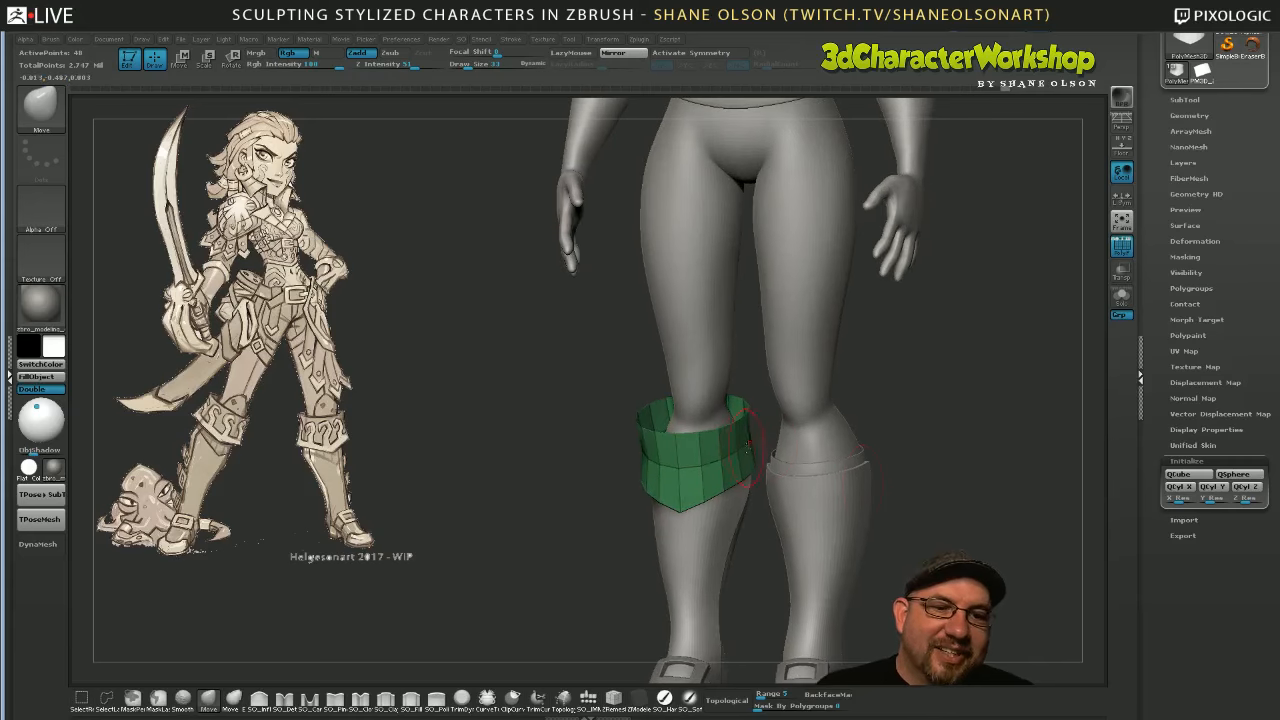
pyautogui.keyDown('shift'); pyautogui.moveTo(894, 503); pyautogui.dragTo(911, 509); pyautogui.keyUp('shift')
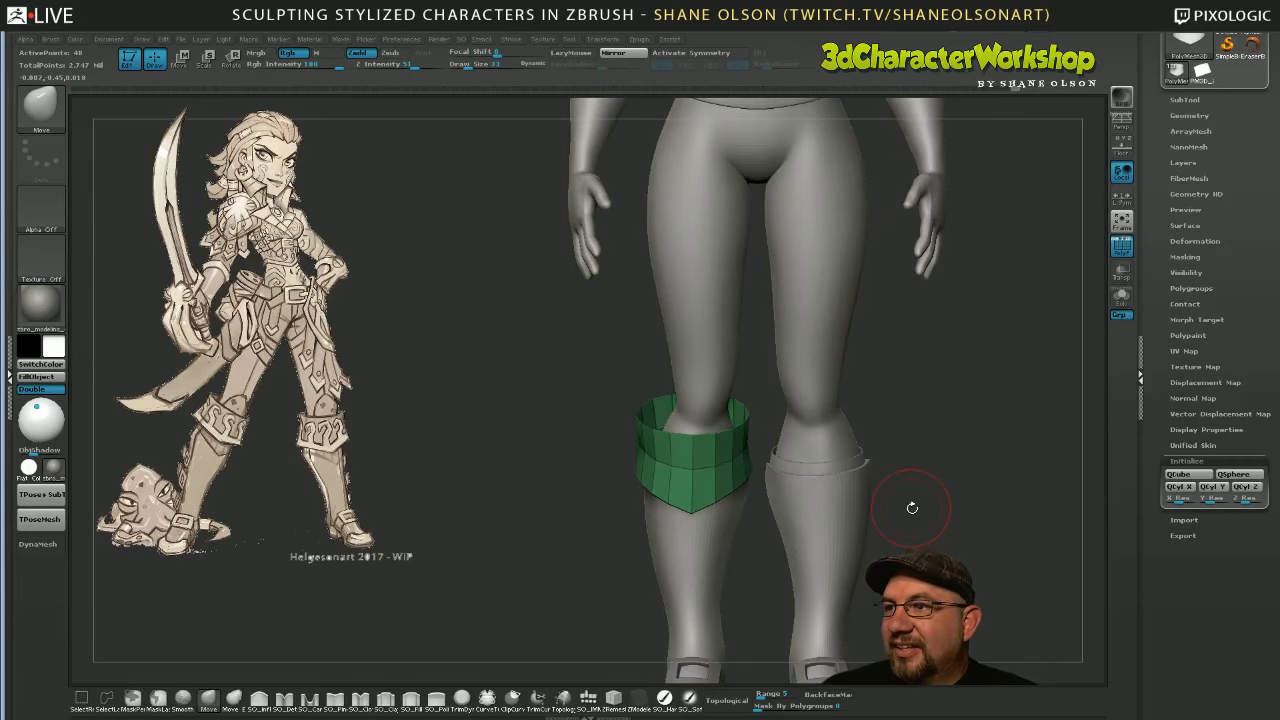
# Set the Move brush's draw size to 51 with the full legs and cuff in view
pyautogui.keyDown('alt'); pyautogui.moveTo(494, 511); pyautogui.dragTo(486, 579); pyautogui.keyUp('alt')
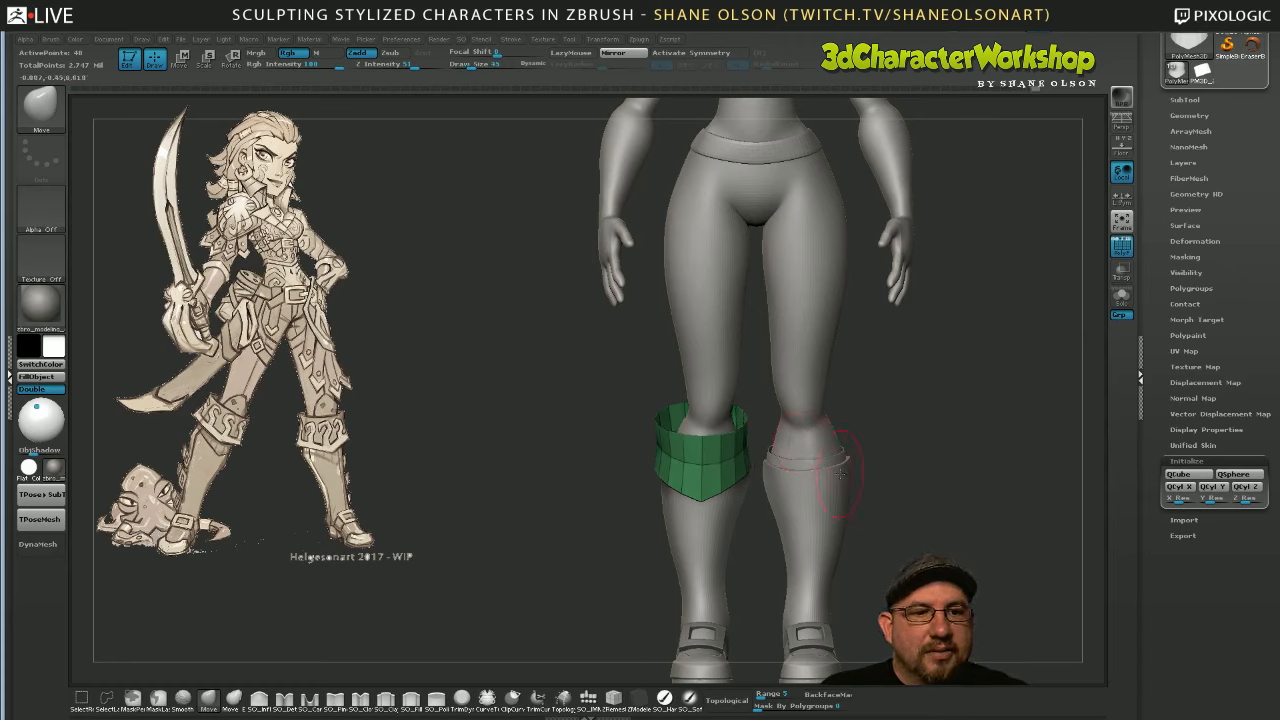
pyautogui.moveTo(895, 520); pyautogui.dragTo(910, 536)
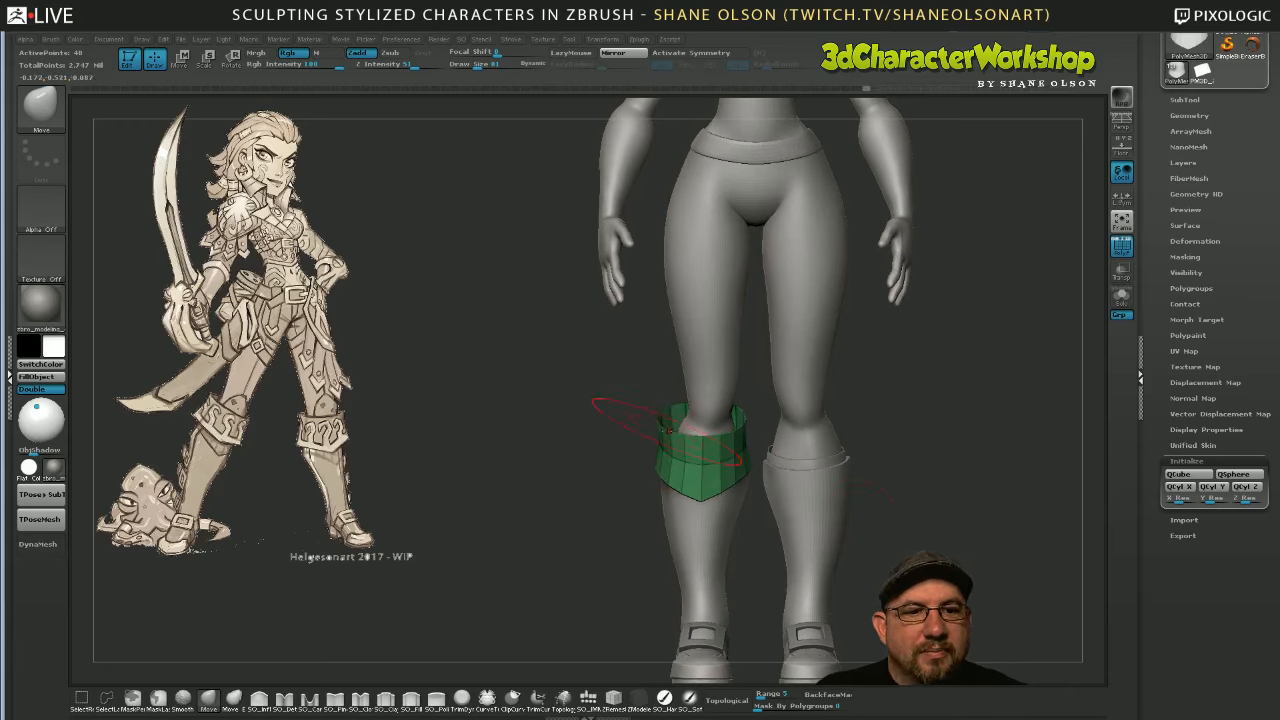
pyautogui.moveTo(626, 597); pyautogui.dragTo(623, 571)
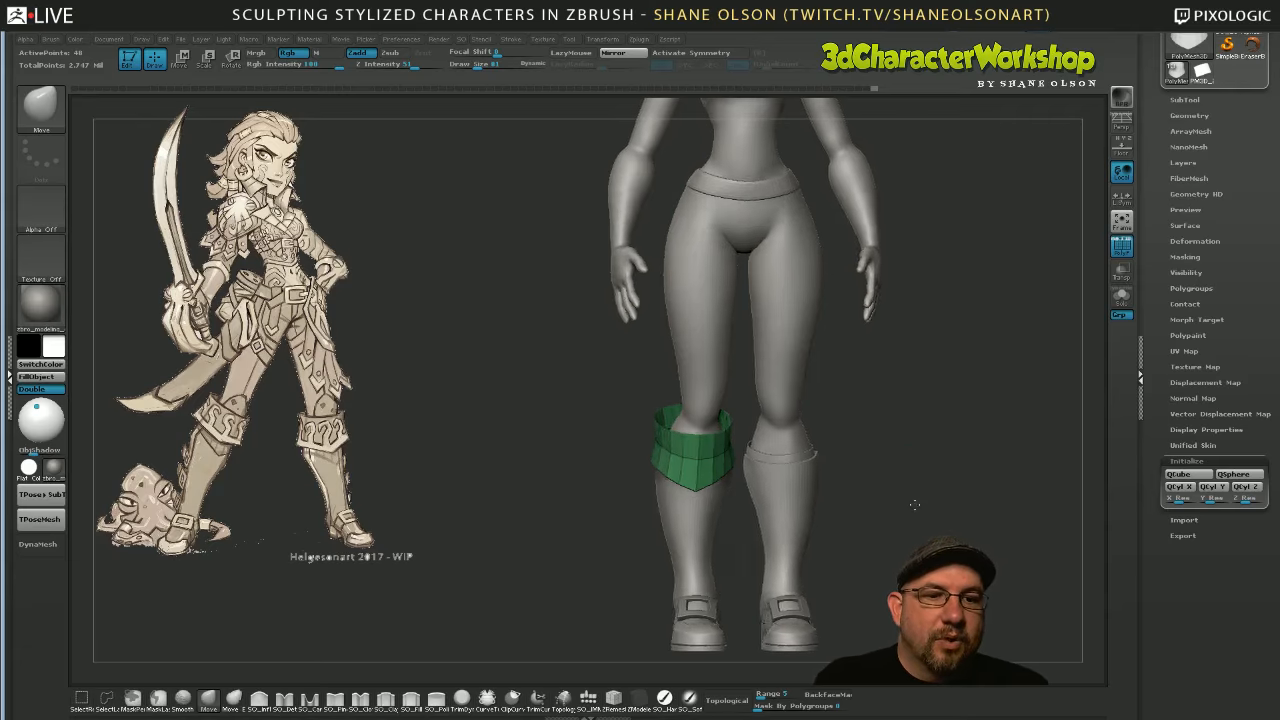
pyautogui.keyDown('alt'); pyautogui.moveTo(909, 495); pyautogui.dragTo(866, 506); pyautogui.keyUp('alt')
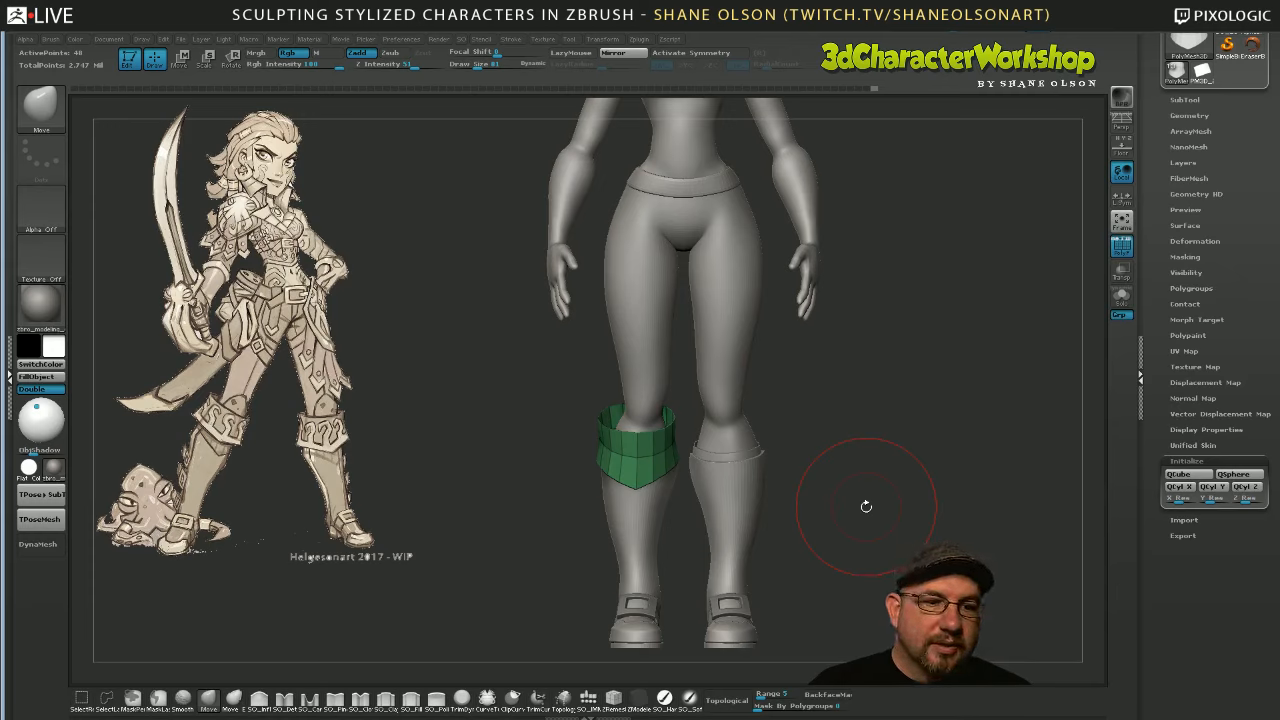
pyautogui.press('s')
pyautogui.moveTo(886, 484); pyautogui.dragTo(880, 486)
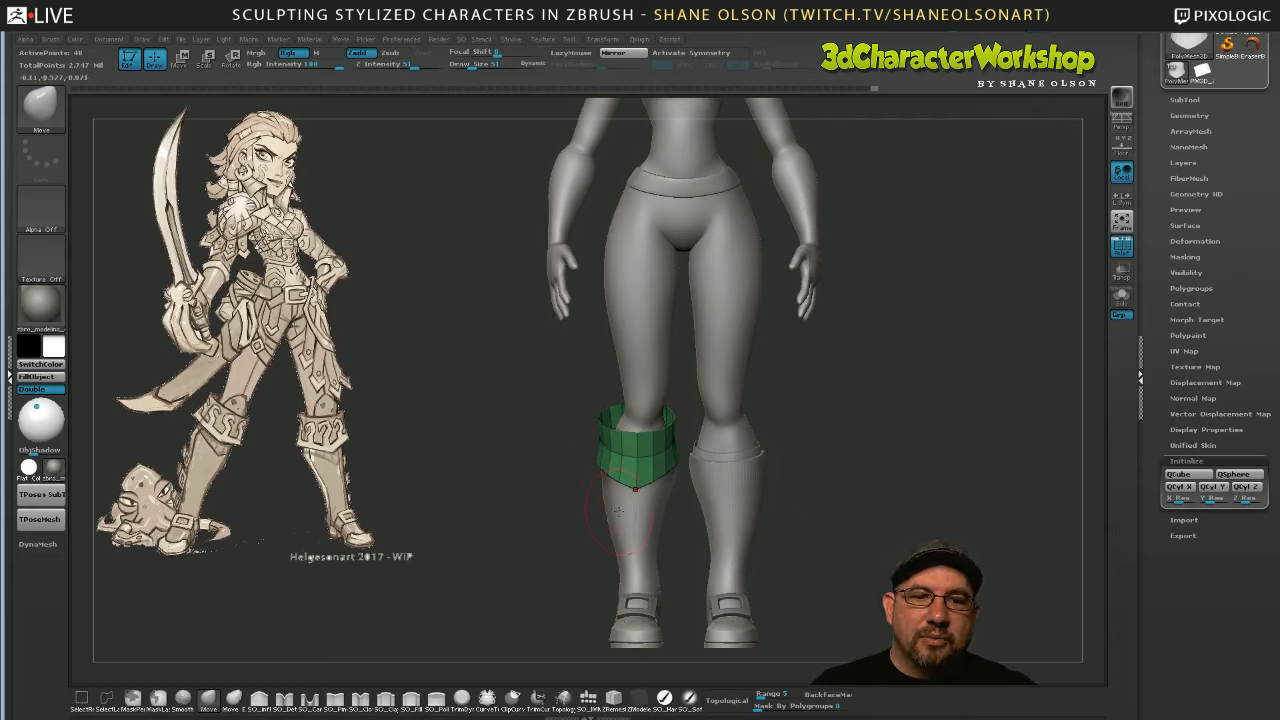
pyautogui.moveTo(823, 489)
pyautogui.mouseDown()
pyautogui.moveTo(828, 545)
pyautogui.moveTo(831, 523)
pyautogui.mouseUp()
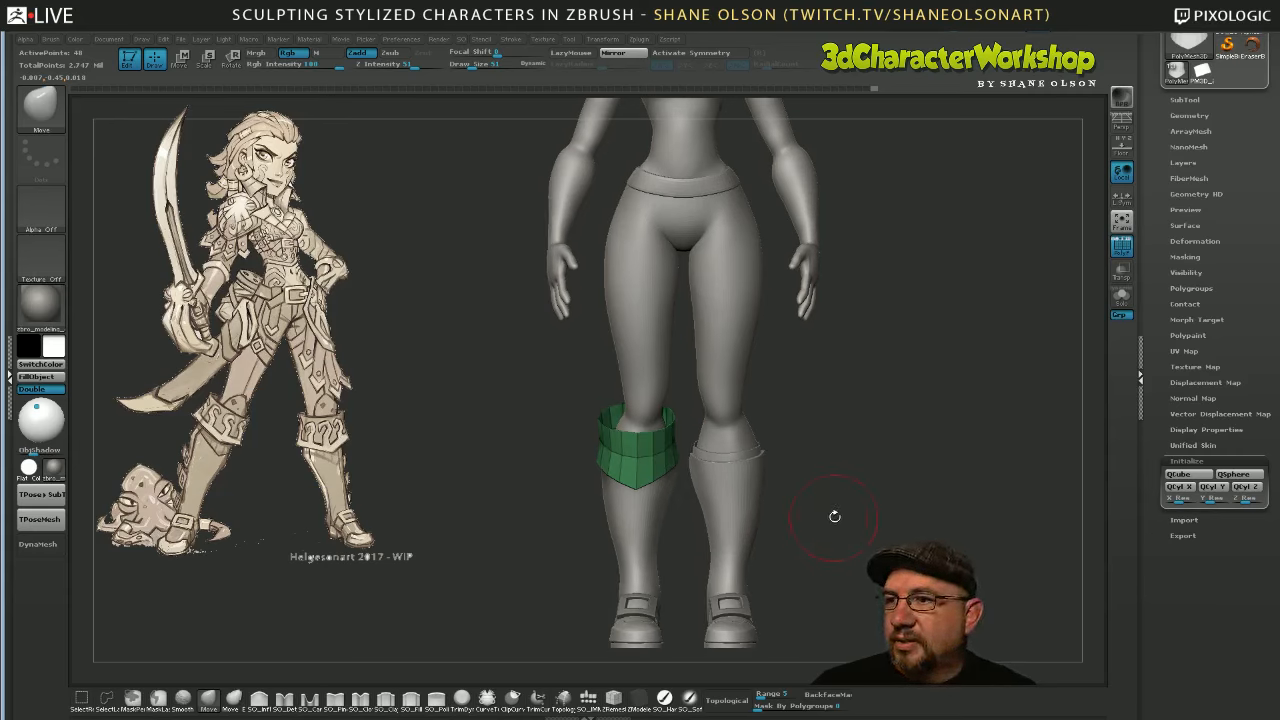
pyautogui.moveTo(860, 448); pyautogui.dragTo(855, 462)
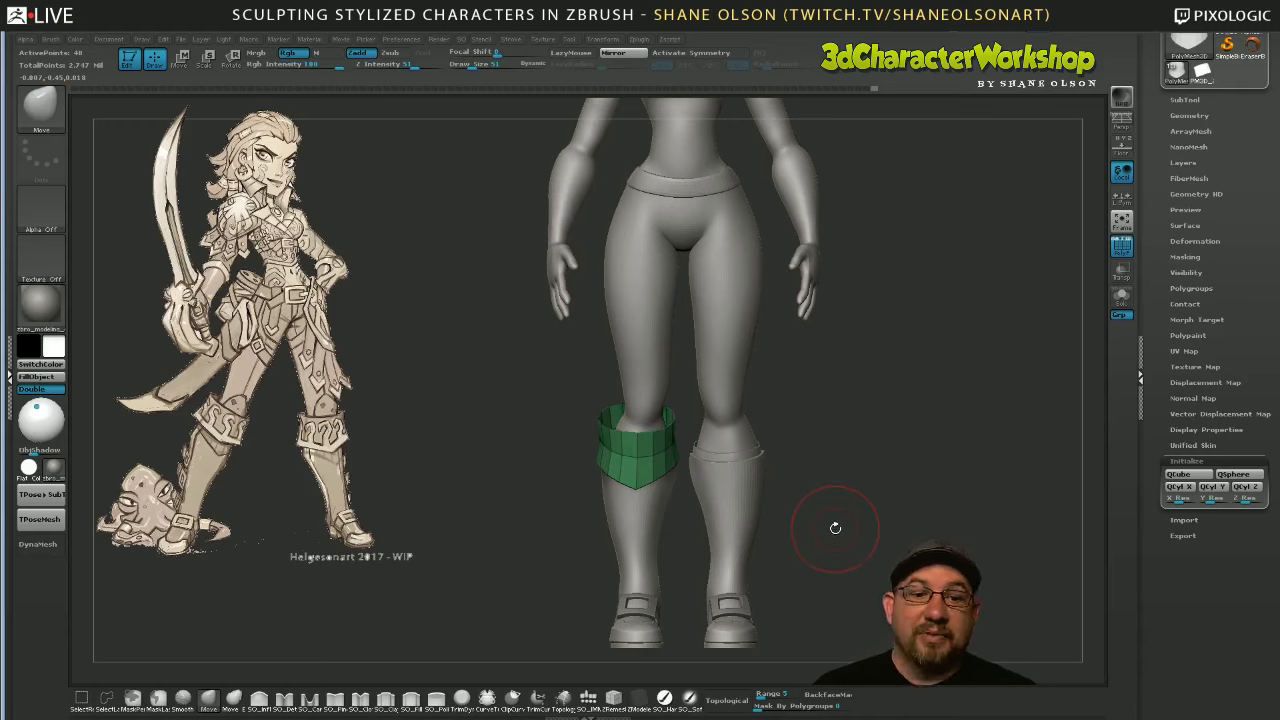
pyautogui.moveTo(860, 506)
pyautogui.mouseDown()
pyautogui.moveTo(917, 504)
pyautogui.moveTo(807, 502)
pyautogui.mouseUp()
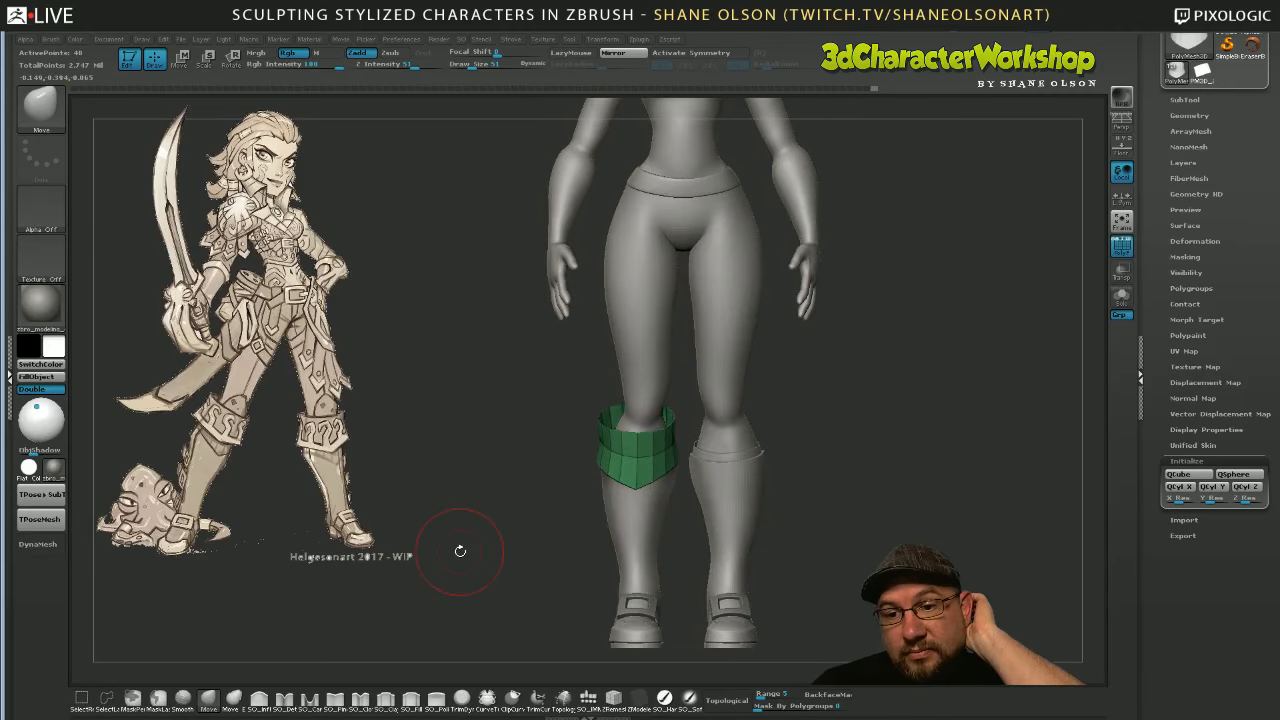
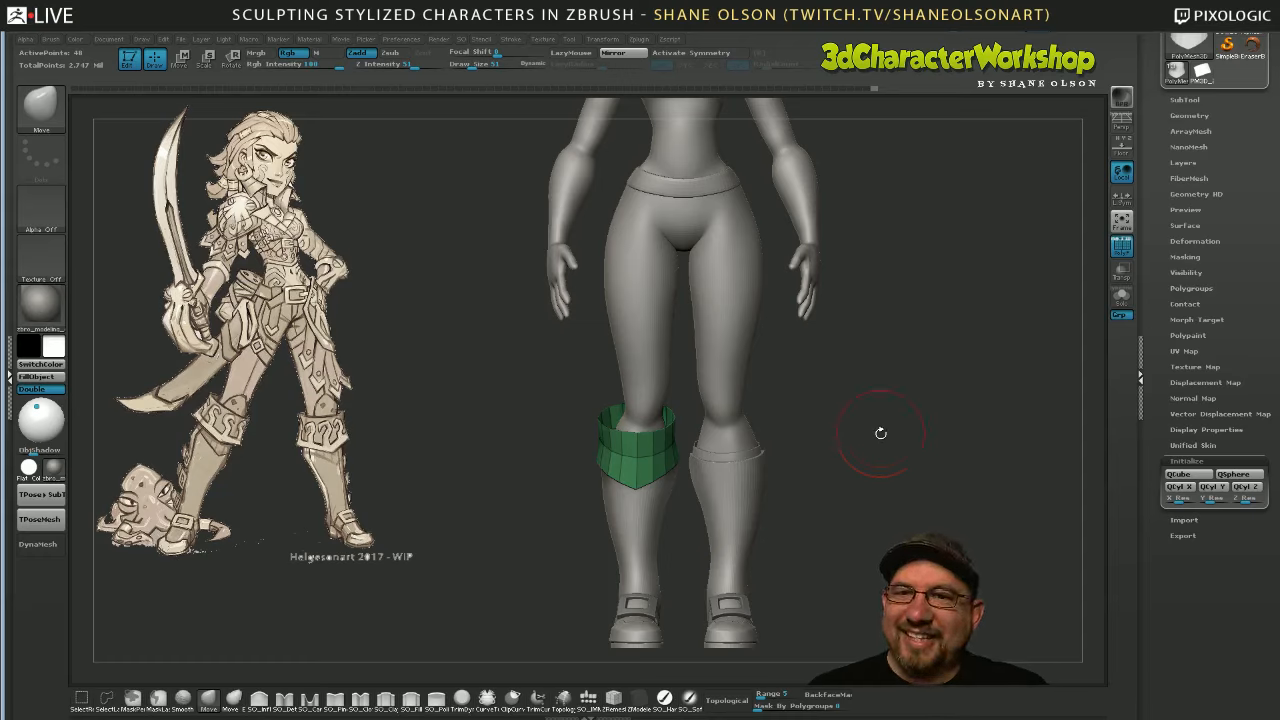
pyautogui.press('d')
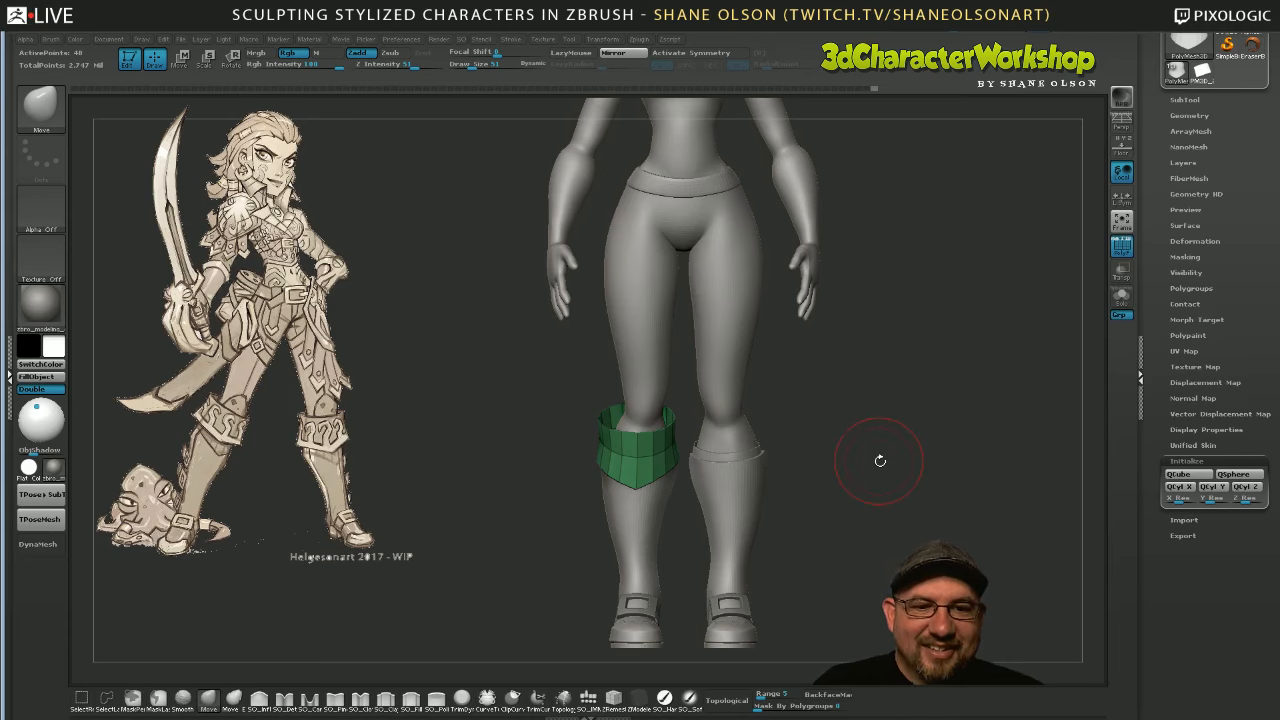
pyautogui.moveTo(835, 405); pyautogui.dragTo(829, 433)
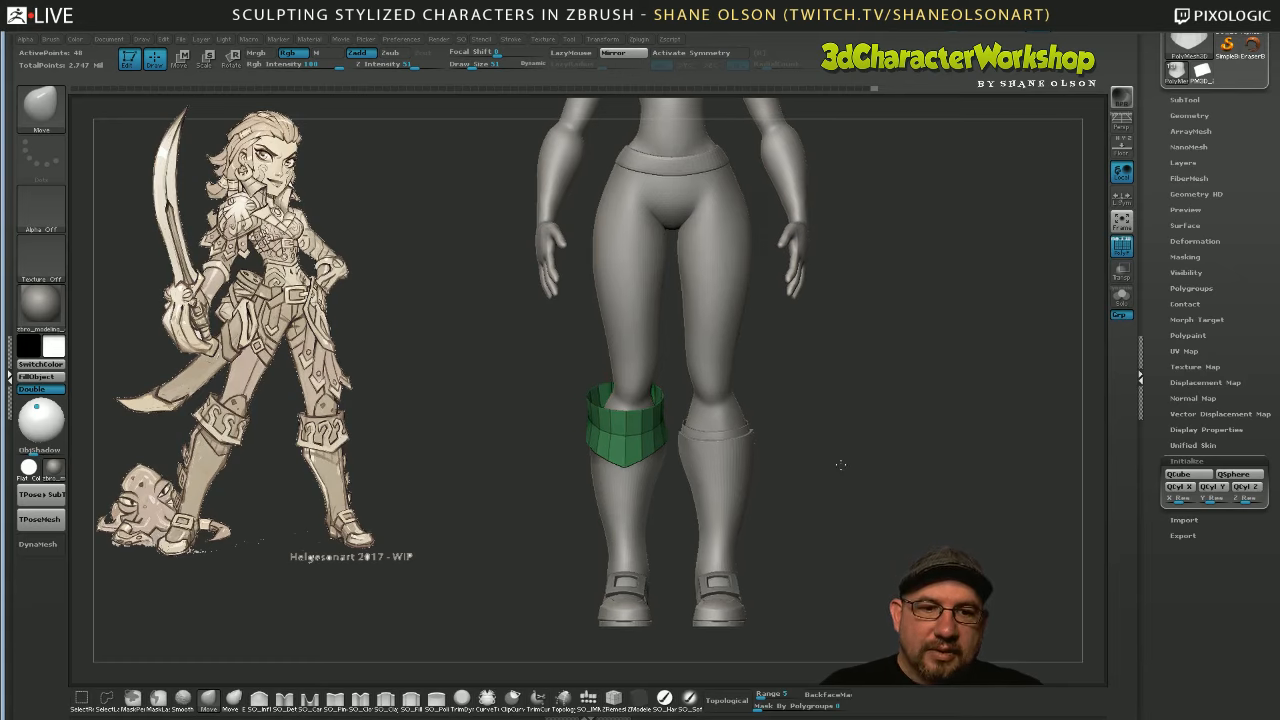
pyautogui.keyDown('alt'); pyautogui.moveTo(829, 432); pyautogui.dragTo(837, 481); pyautogui.keyUp('alt')
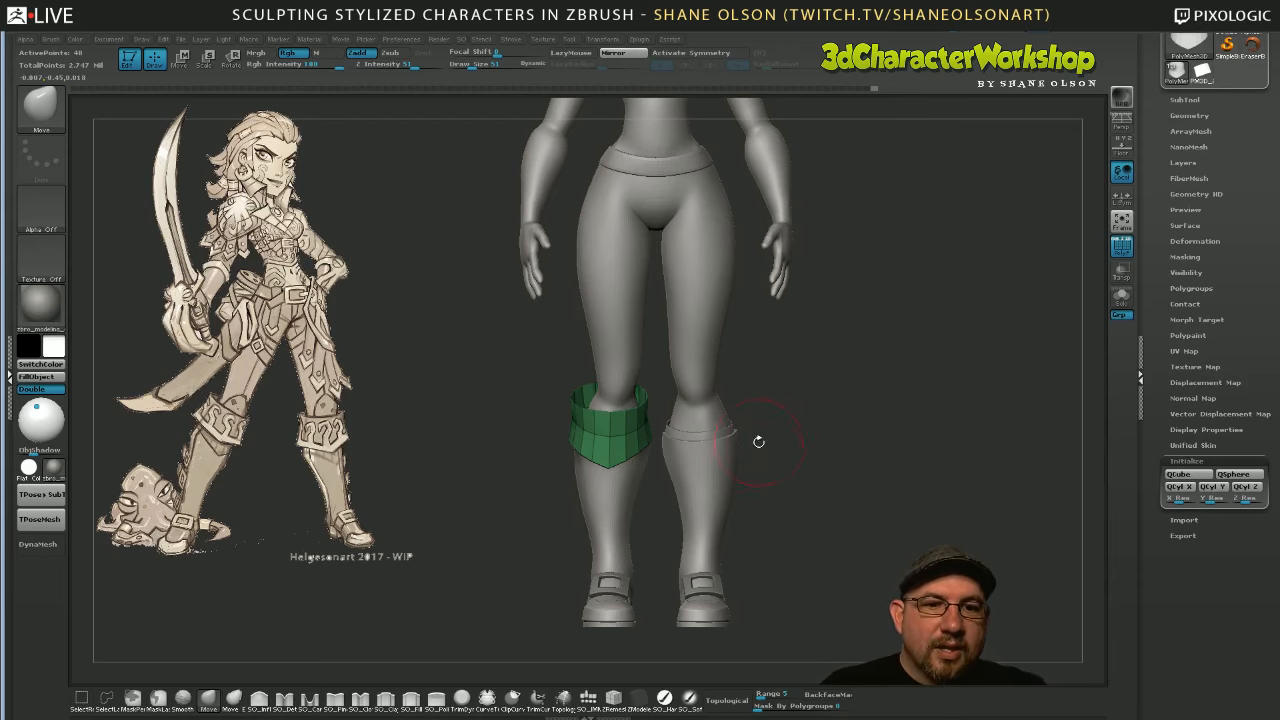
pyautogui.keyDown('alt'); pyautogui.moveTo(757, 437); pyautogui.dragTo(710, 506); pyautogui.keyUp('alt')
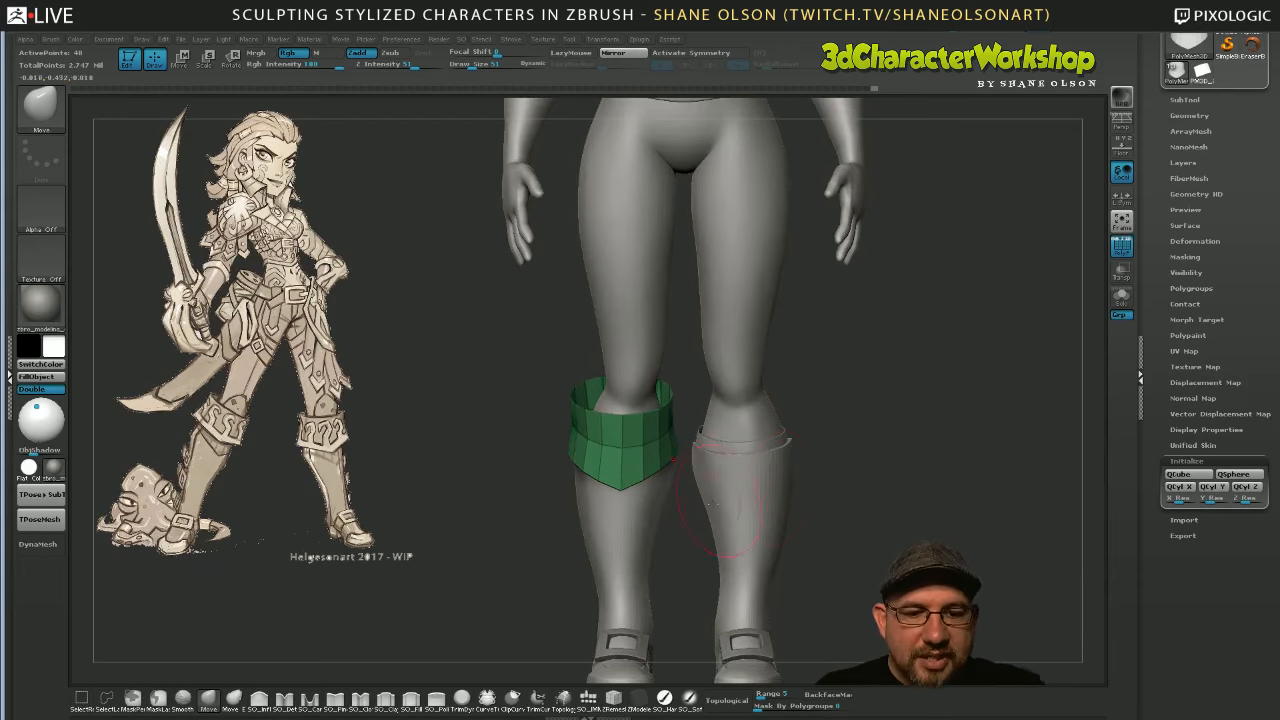
# Extrude the whole cuff polygroup inward with the ZModeler brush to give the open ring wall thickness
pyautogui.click(638, 697)
pyautogui.moveTo(686, 540); pyautogui.dragTo(663, 457)
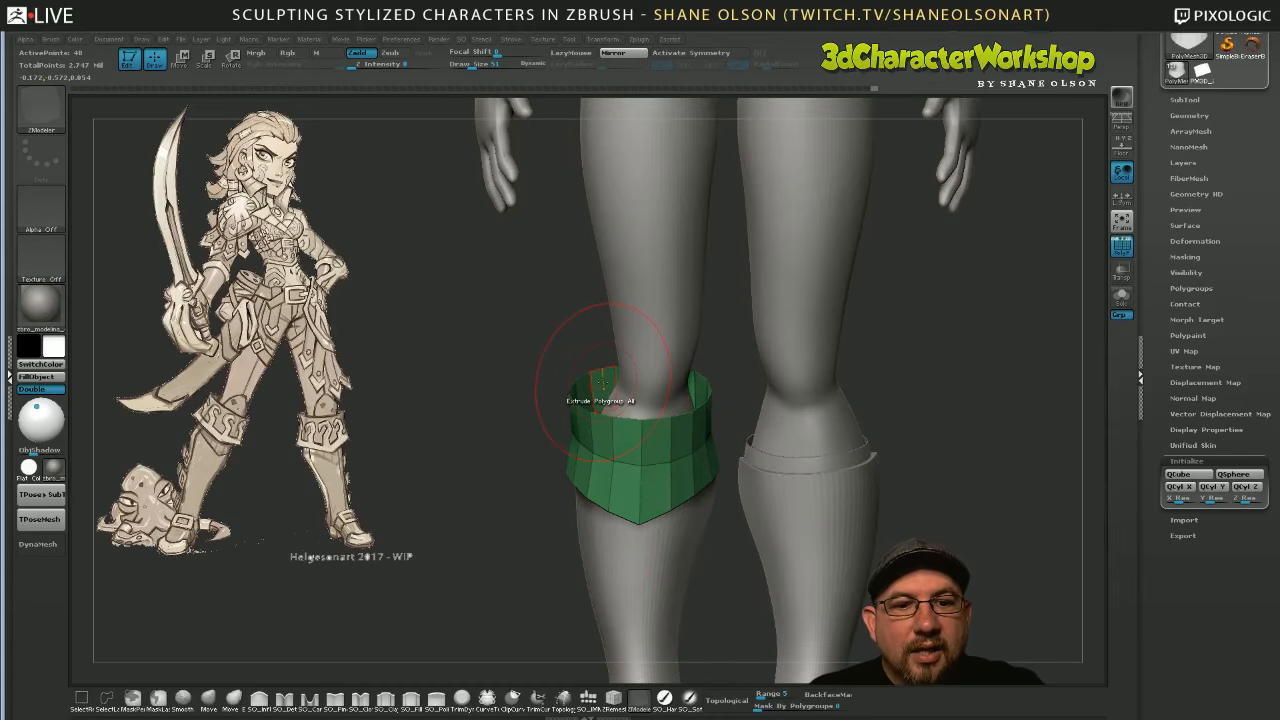
pyautogui.moveTo(603, 381); pyautogui.dragTo(604, 396)
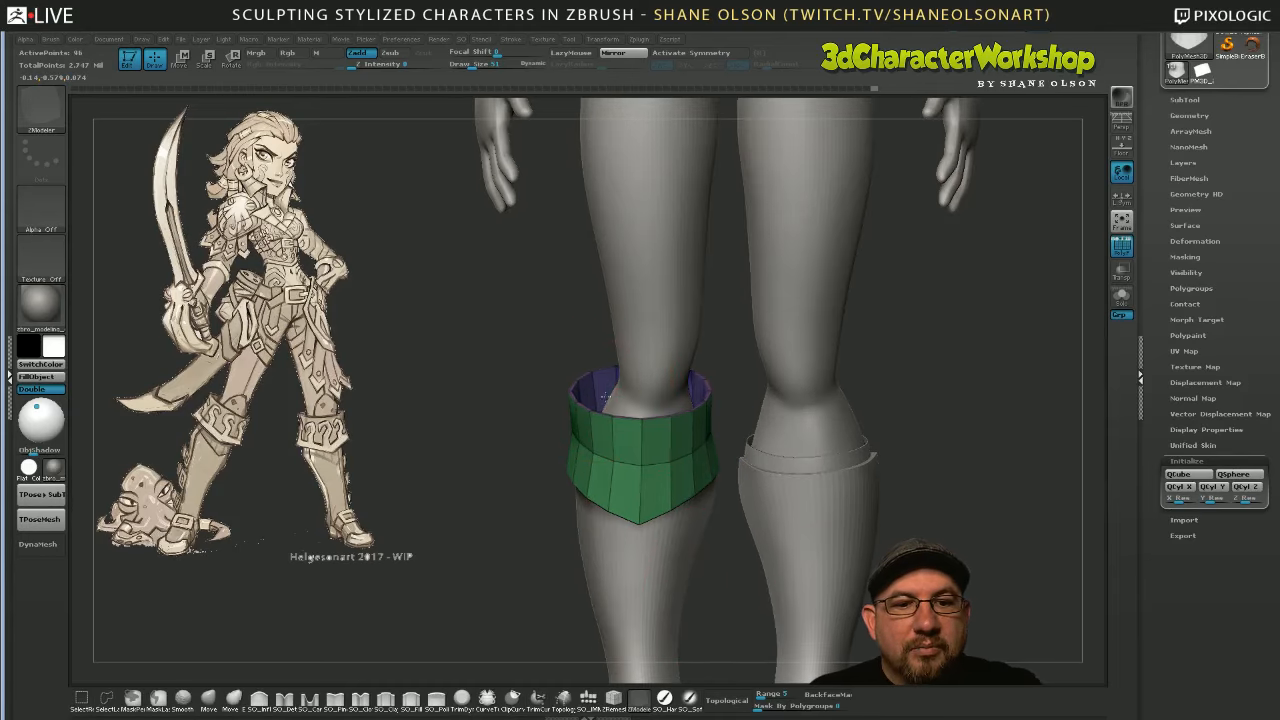
pyautogui.moveTo(601, 446); pyautogui.dragTo(595, 489)
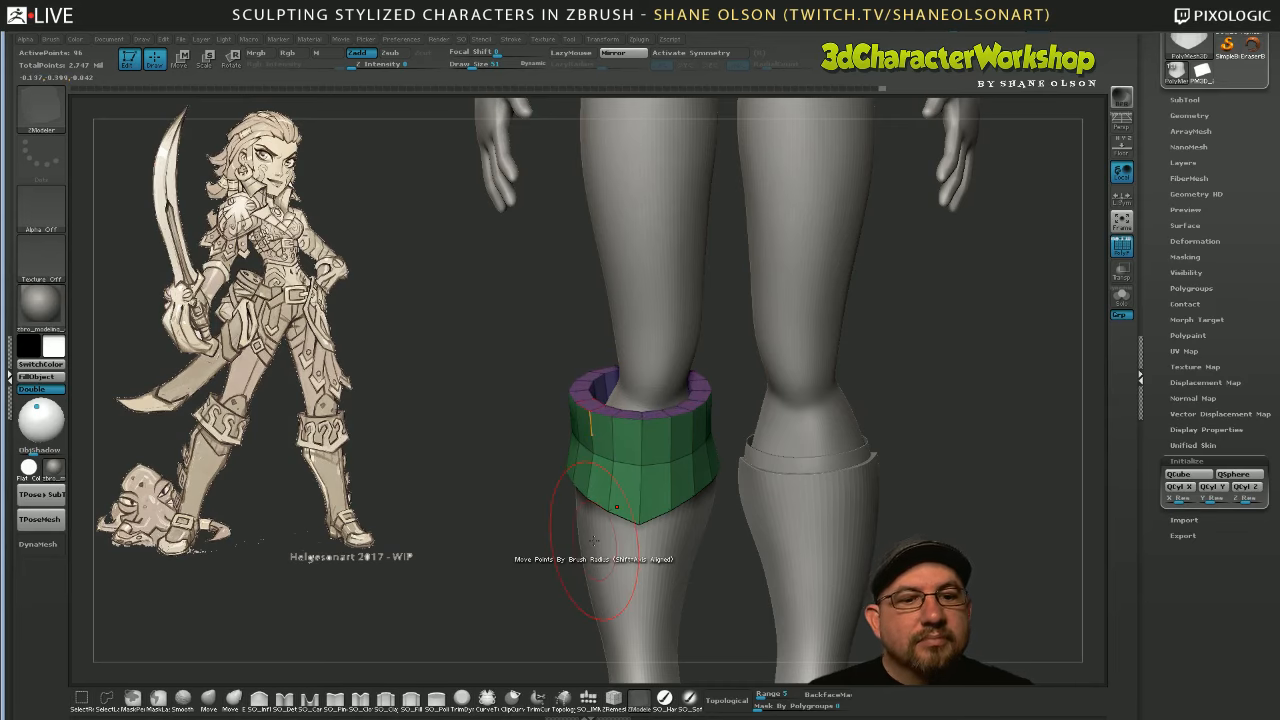
pyautogui.moveTo(700, 565); pyautogui.dragTo(600, 500)
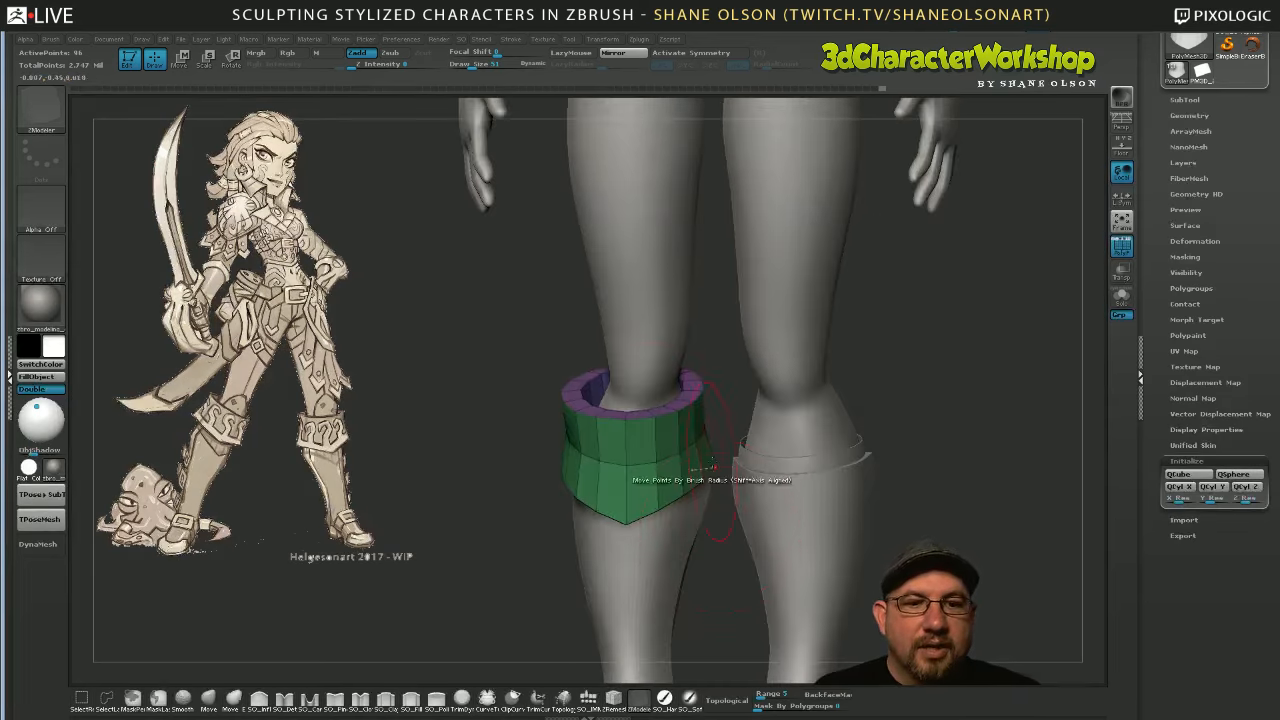
# Insert a single edge loop around the middle of the cuff's flat upper rim with ZModeler
pyautogui.keyDown('alt'); pyautogui.moveTo(508, 423); pyautogui.dragTo(560, 510); pyautogui.keyUp('alt')
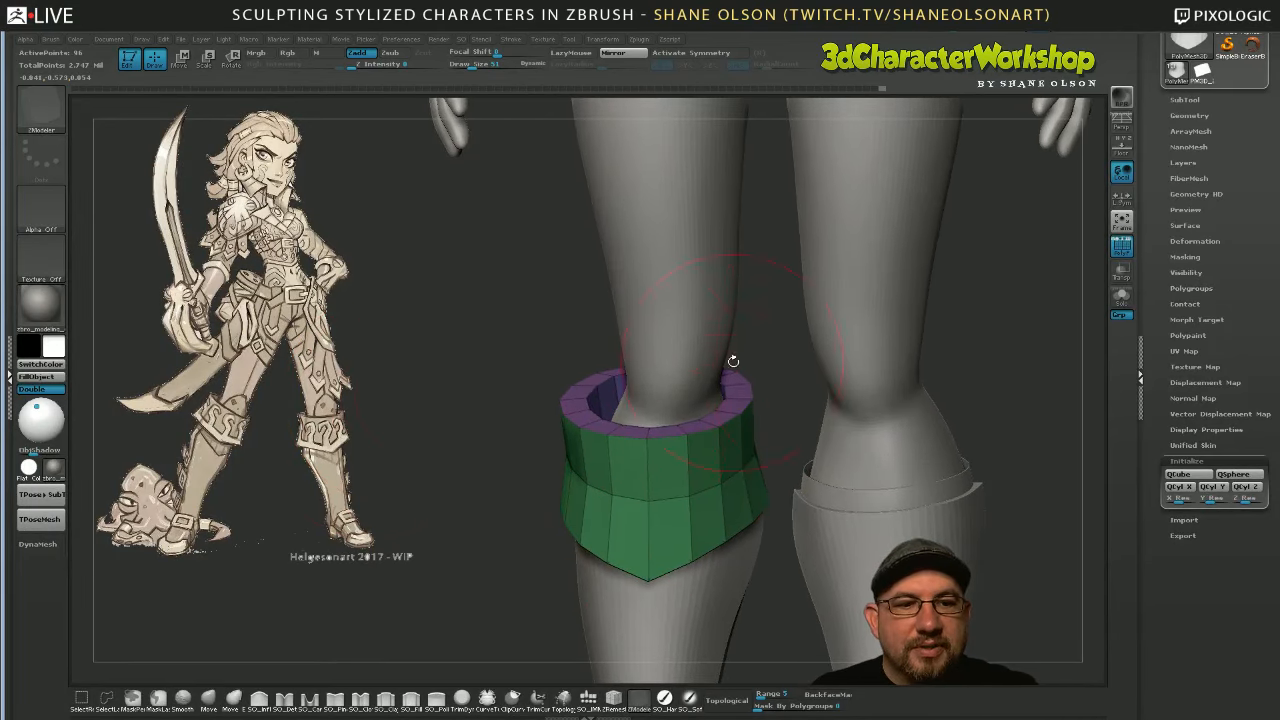
pyautogui.moveTo(745, 352); pyautogui.dragTo(735, 410)
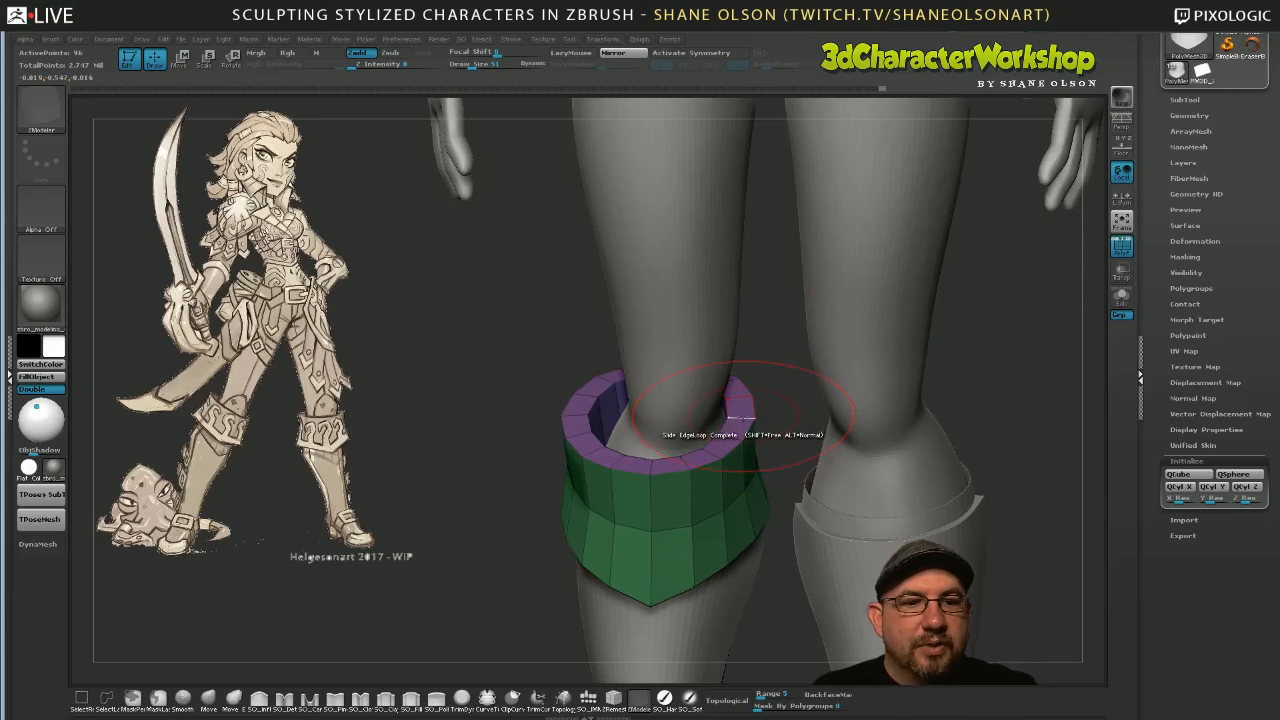
pyautogui.press('space')
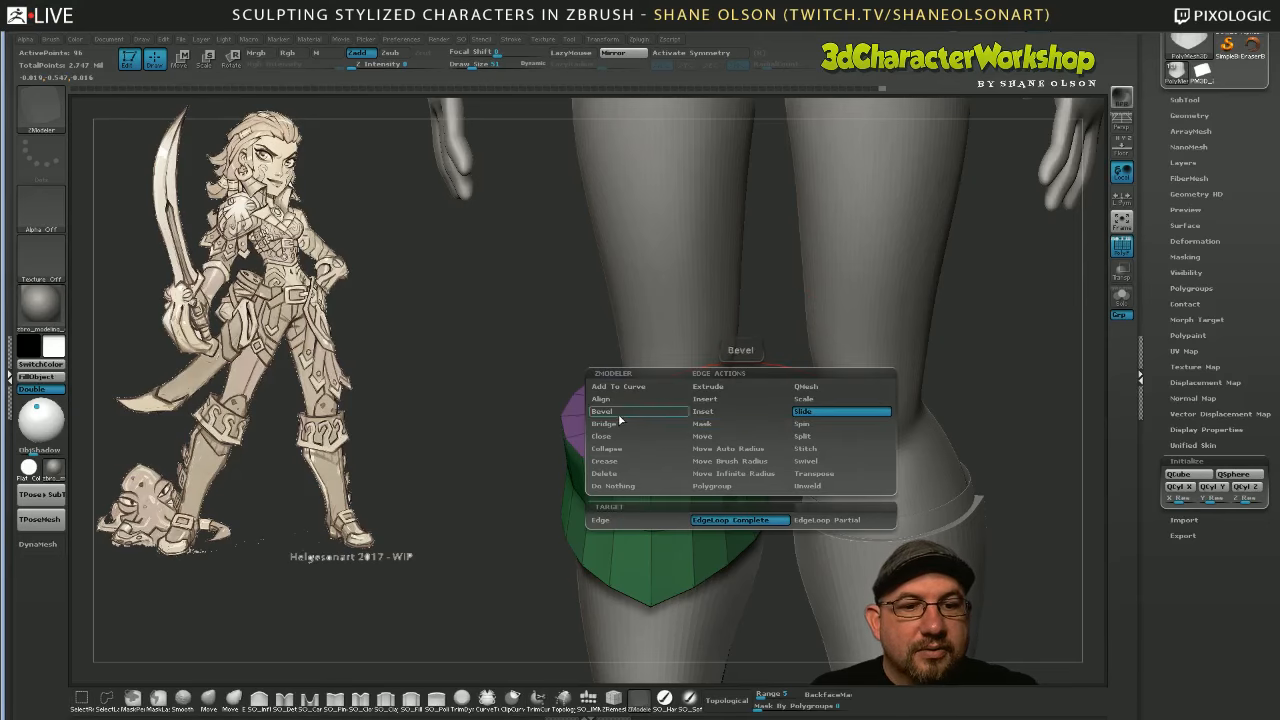
pyautogui.click(704, 398)
pyautogui.click(740, 520)
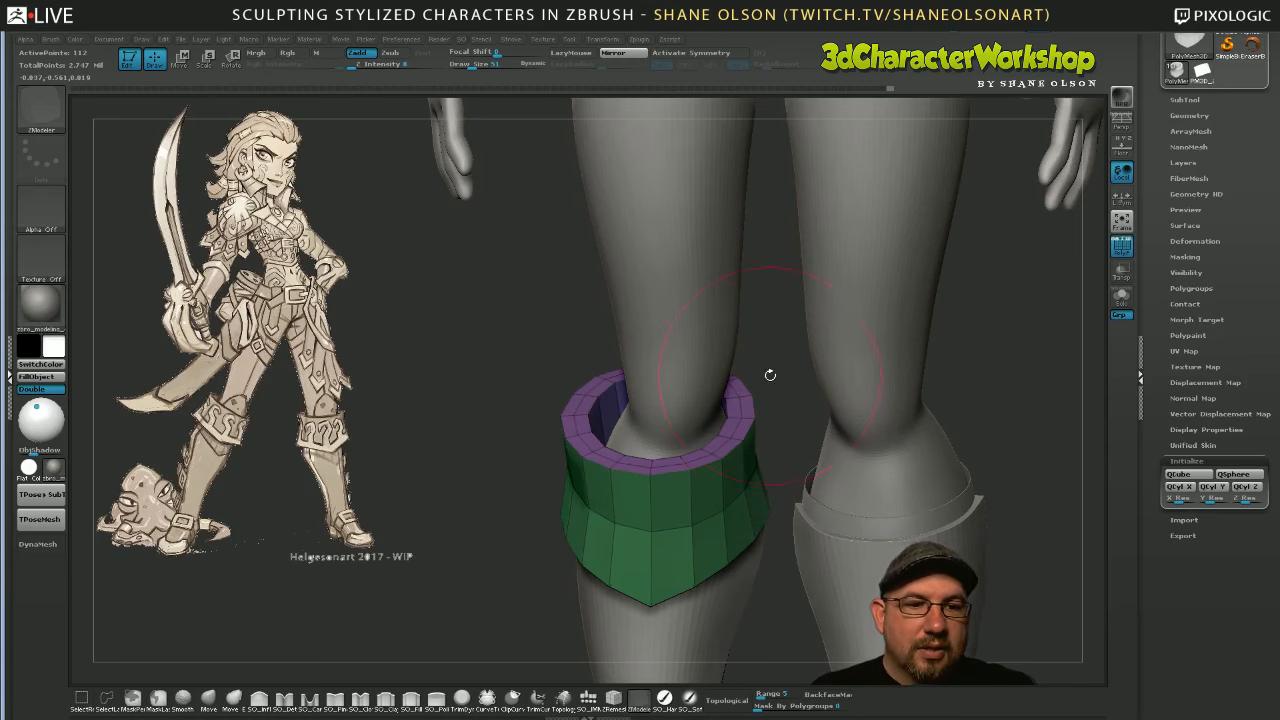
# Use ZModeler's Transpose action on EdgeLoop Complete to raise the upper rim's middle edge loop slightly, rounding the rim
pyautogui.moveTo(770, 372); pyautogui.dragTo(776, 338, button='right')
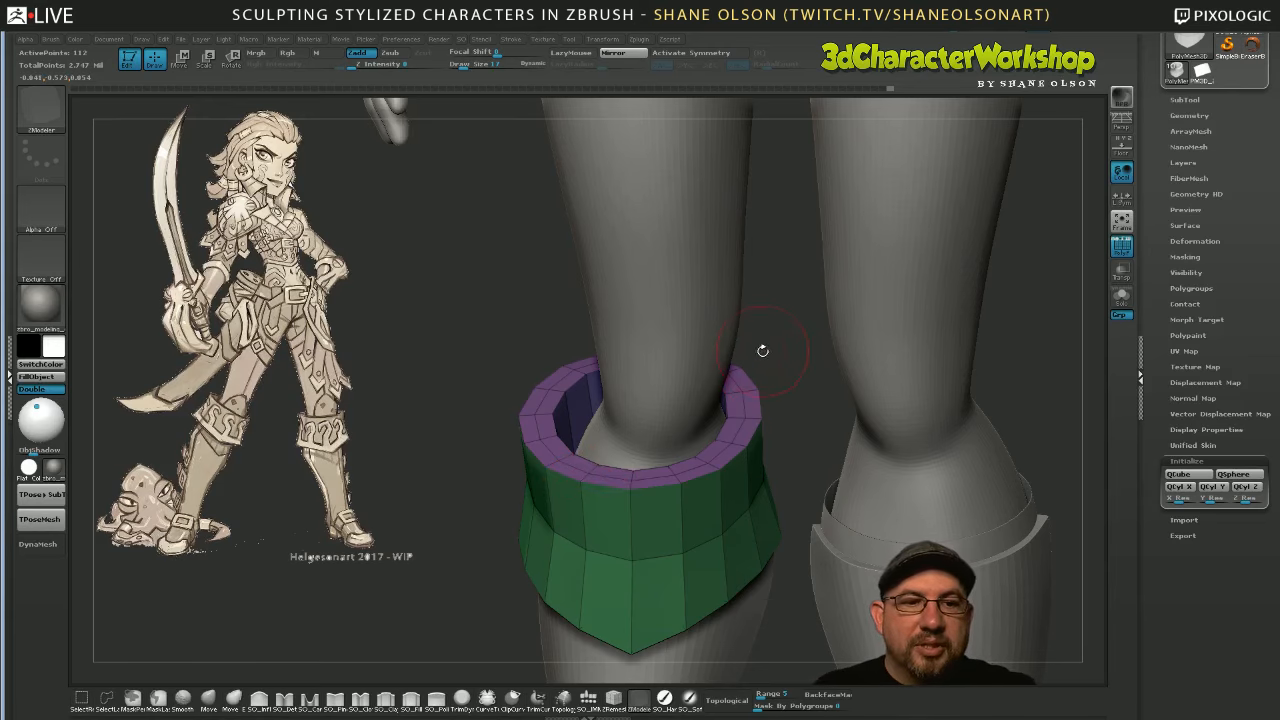
pyautogui.moveTo(760, 351)
pyautogui.mouseDown(button='right')
pyautogui.moveTo(777, 360)
pyautogui.moveTo(770, 397)
pyautogui.moveTo(752, 355)
pyautogui.mouseUp(button='right')
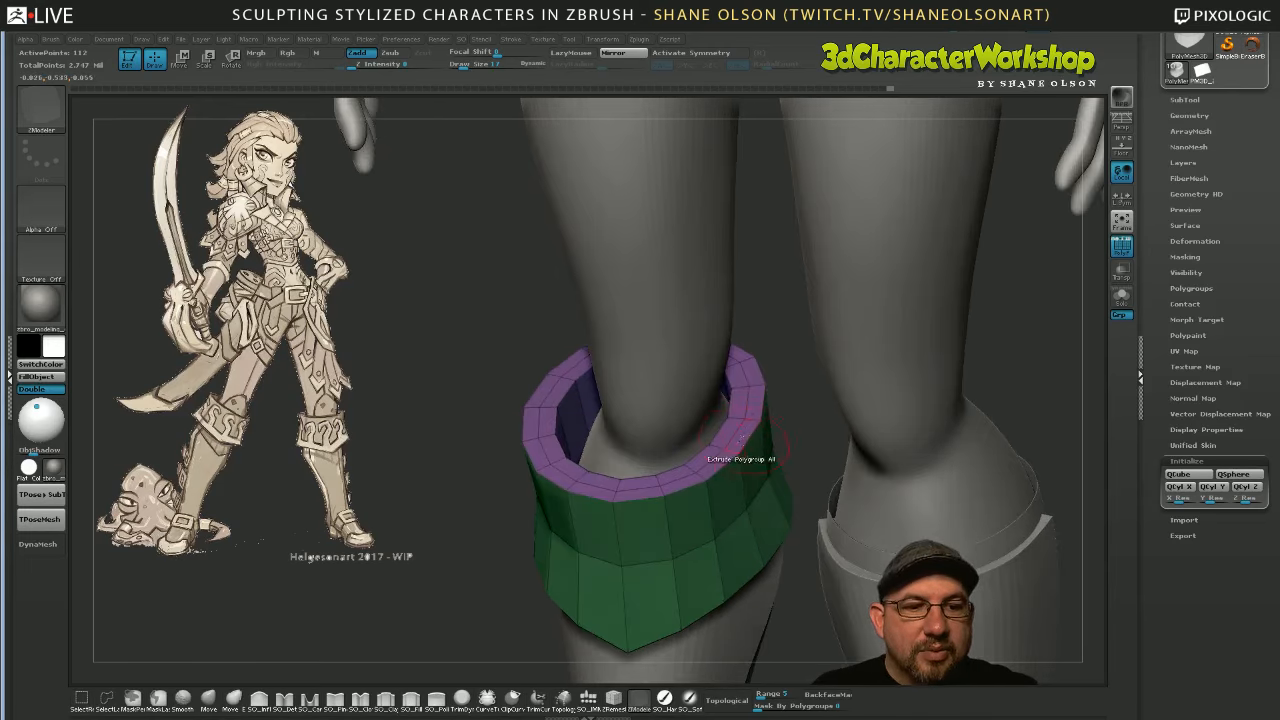
pyautogui.press('space')
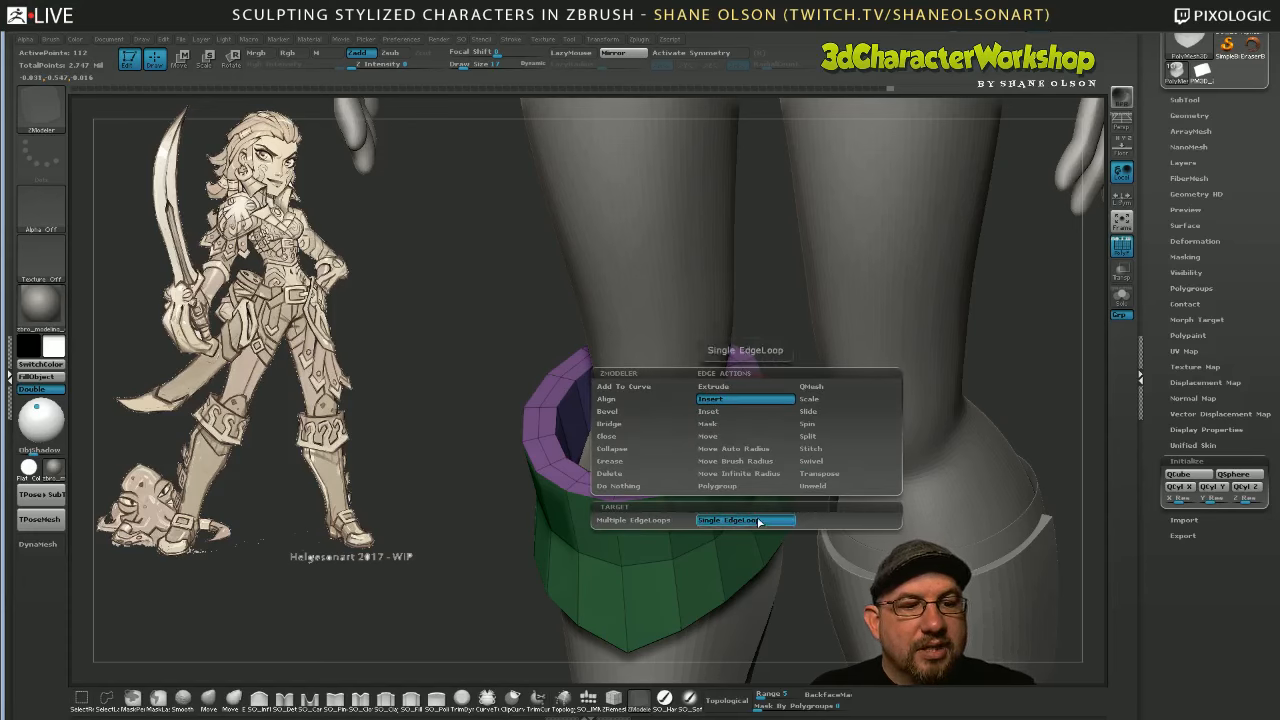
pyautogui.click(823, 476)
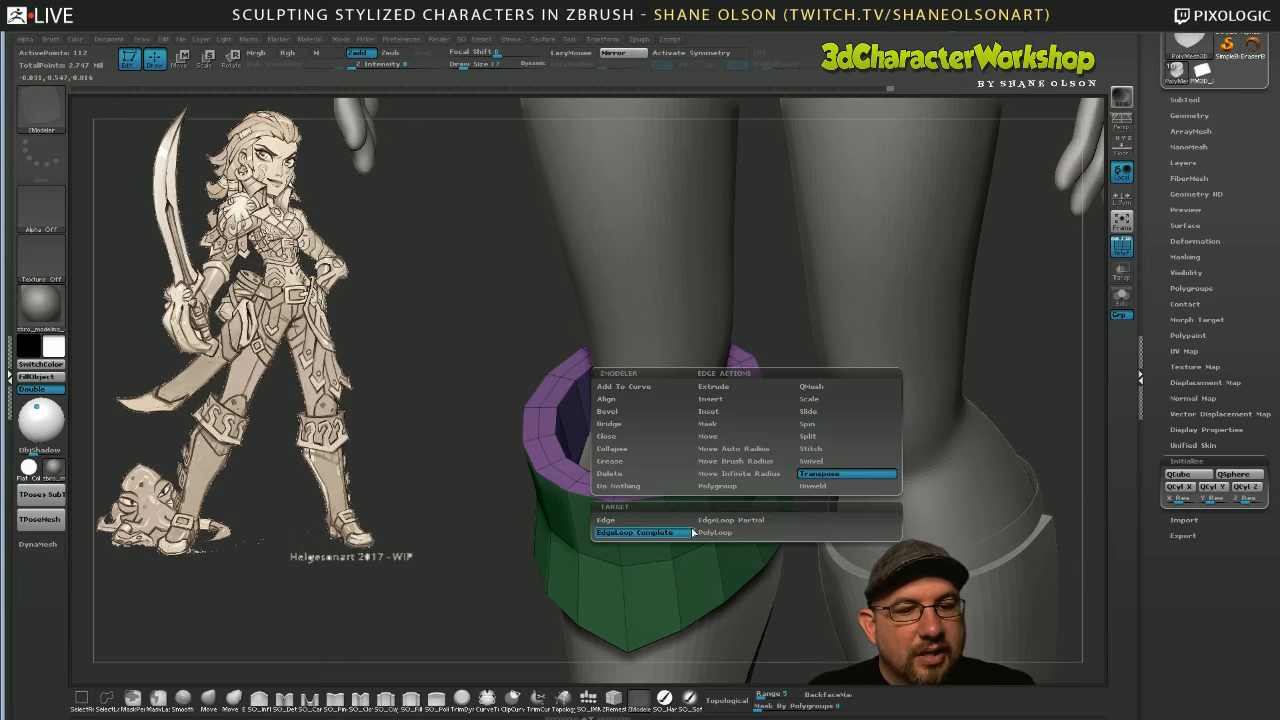
pyautogui.click(658, 533)
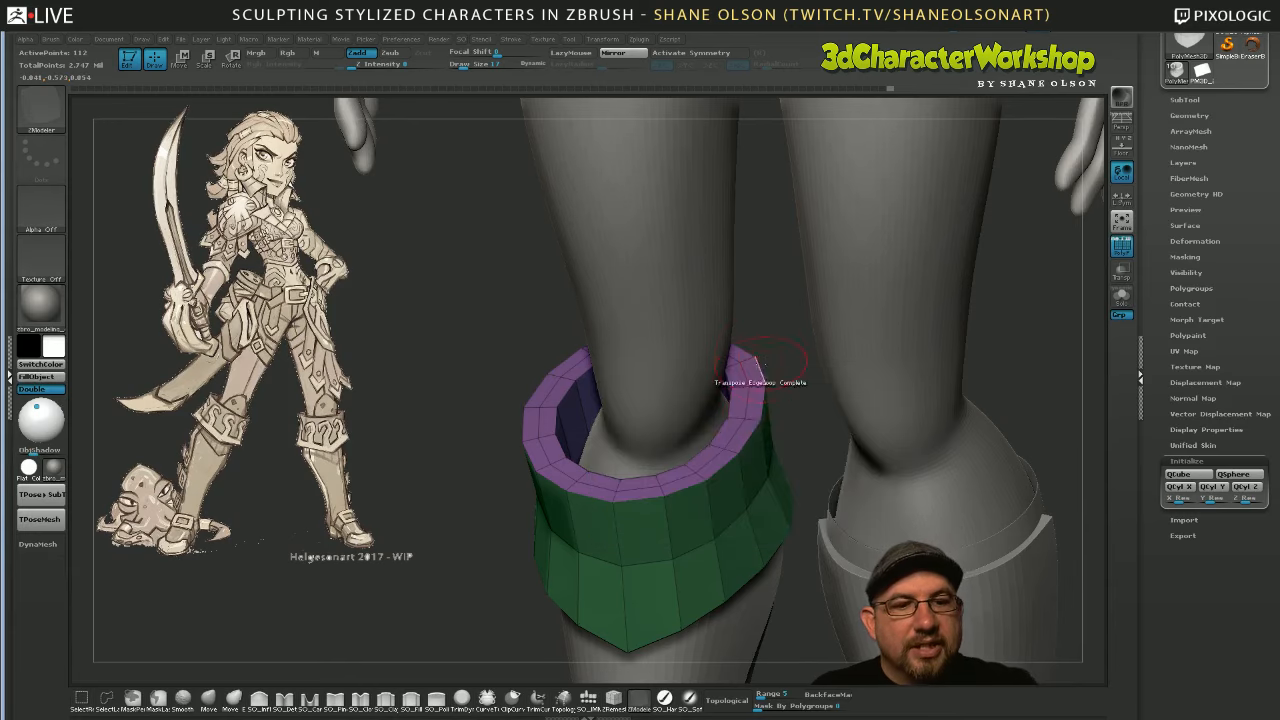
pyautogui.click(735, 433)
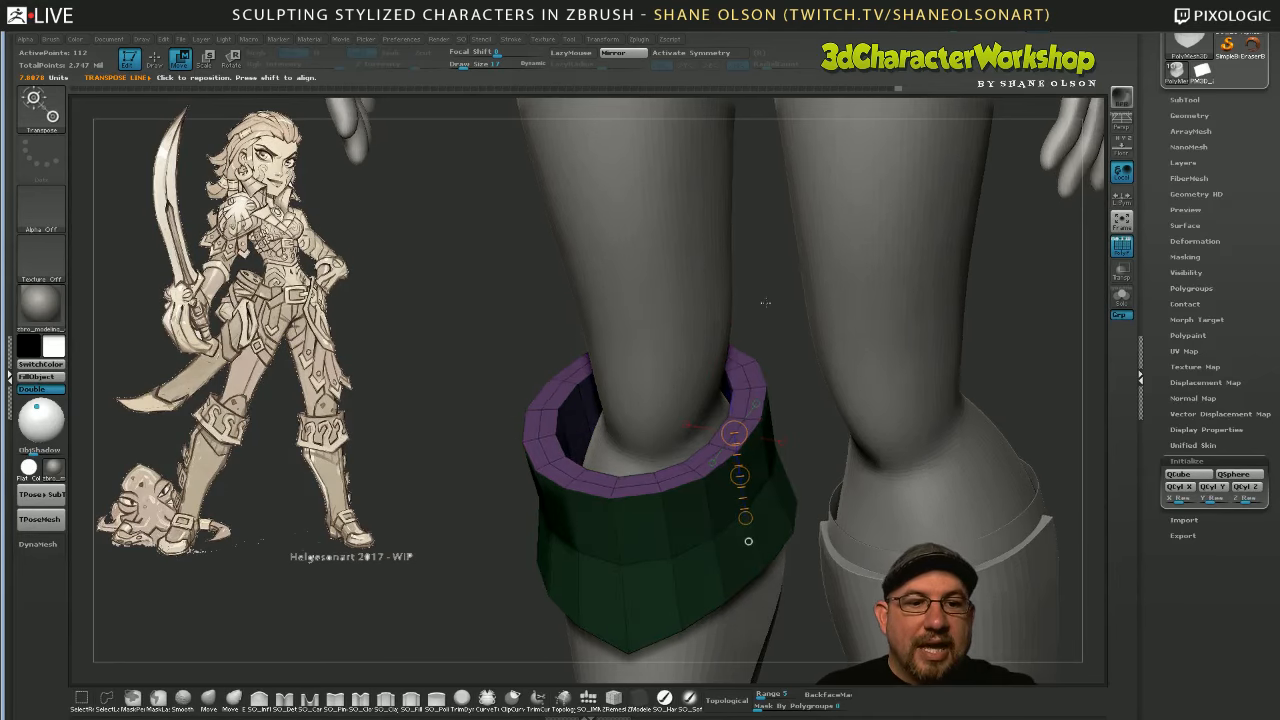
pyautogui.moveTo(763, 311); pyautogui.dragTo(763, 298, button='right')
pyautogui.moveTo(748, 442); pyautogui.dragTo(748, 462, button='right')
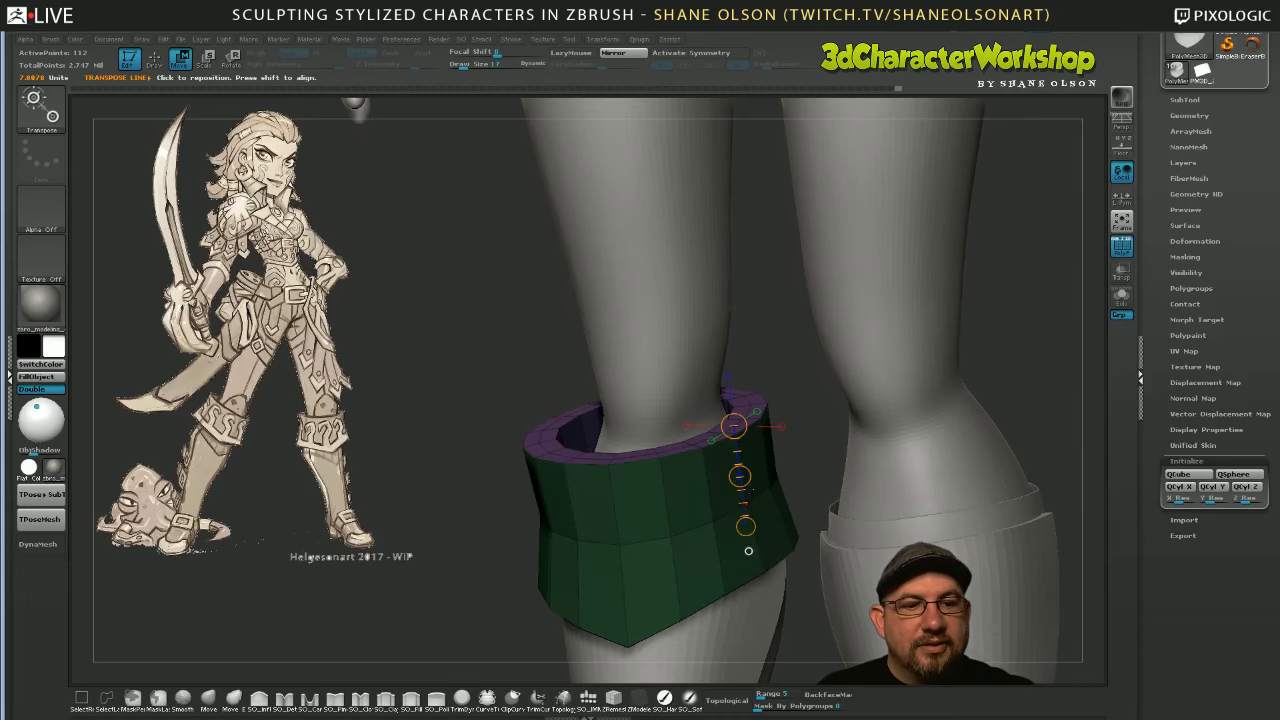
pyautogui.moveTo(739, 476); pyautogui.dragTo(738, 465)
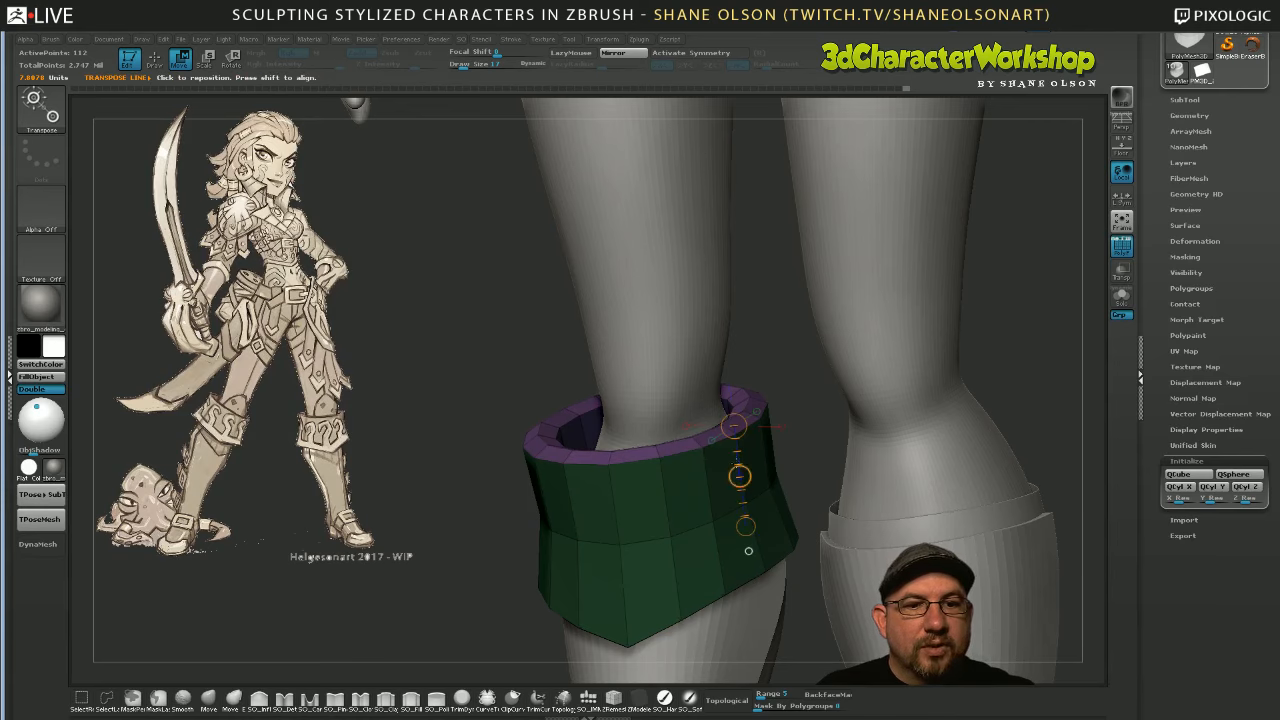
pyautogui.moveTo(742, 470); pyautogui.dragTo(915, 482, button='right')
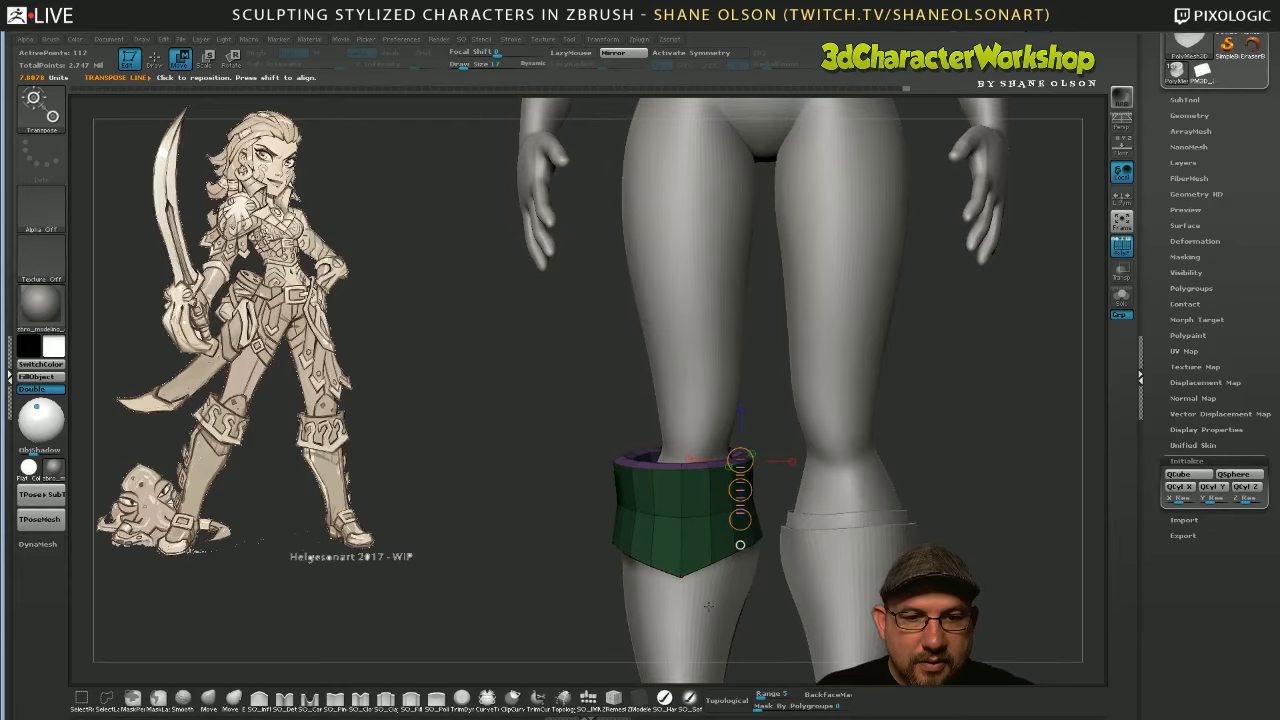
# Leave the transpose line for Draw mode and clear the mask from the cuff
pyautogui.keyDown('ctrl'); pyautogui.moveTo(707, 605); pyautogui.dragTo(515, 572, button='right'); pyautogui.keyUp('ctrl')
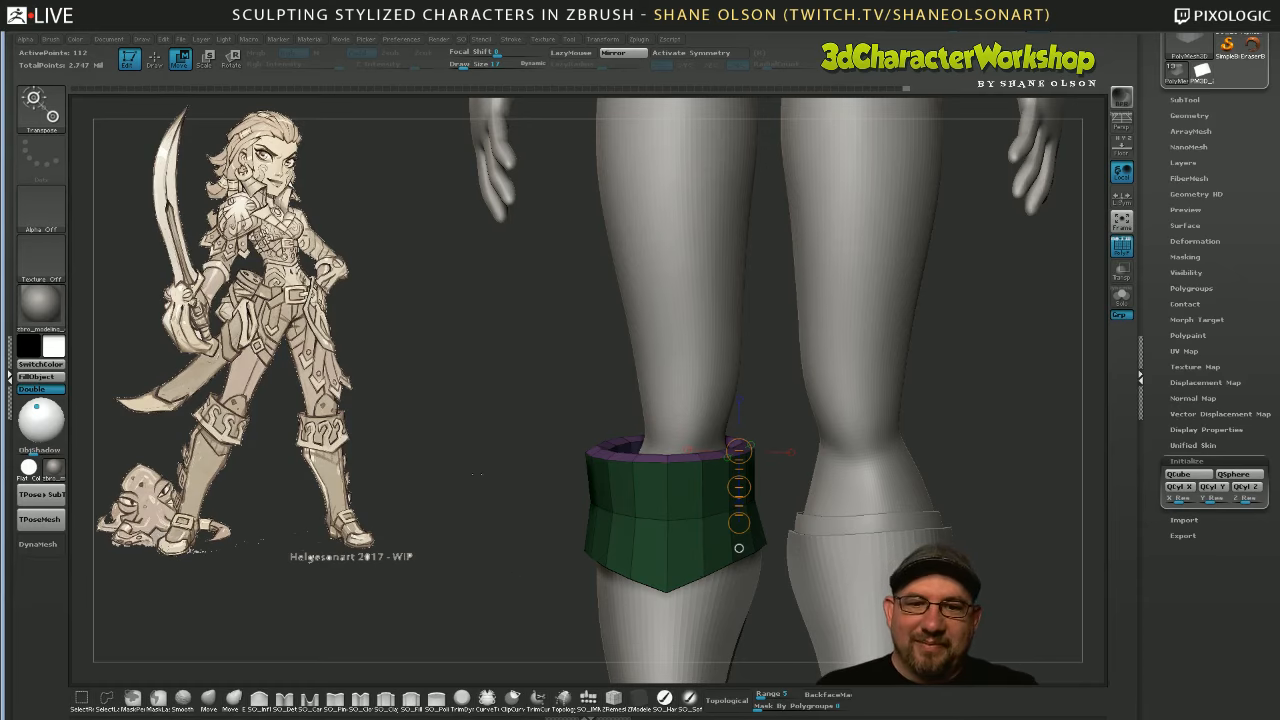
pyautogui.press('q')
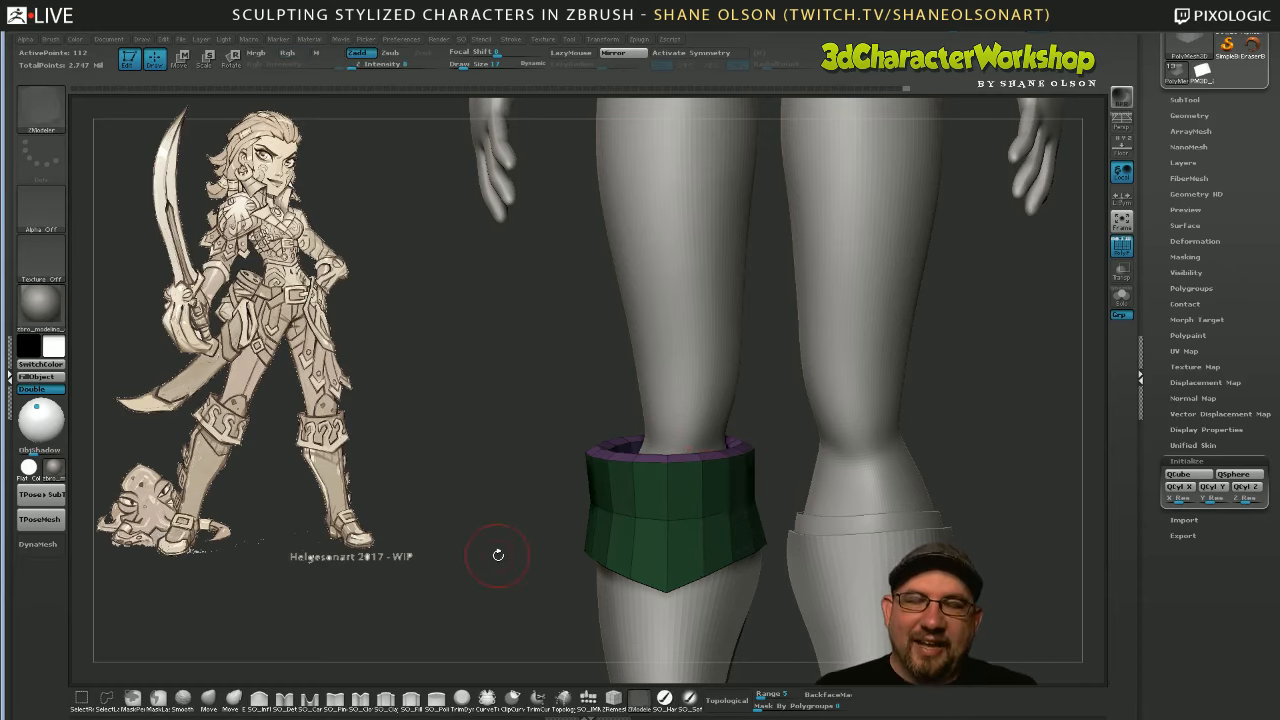
pyautogui.keyDown('alt'); pyautogui.moveTo(497, 552); pyautogui.dragTo(496, 512); pyautogui.keyUp('alt')
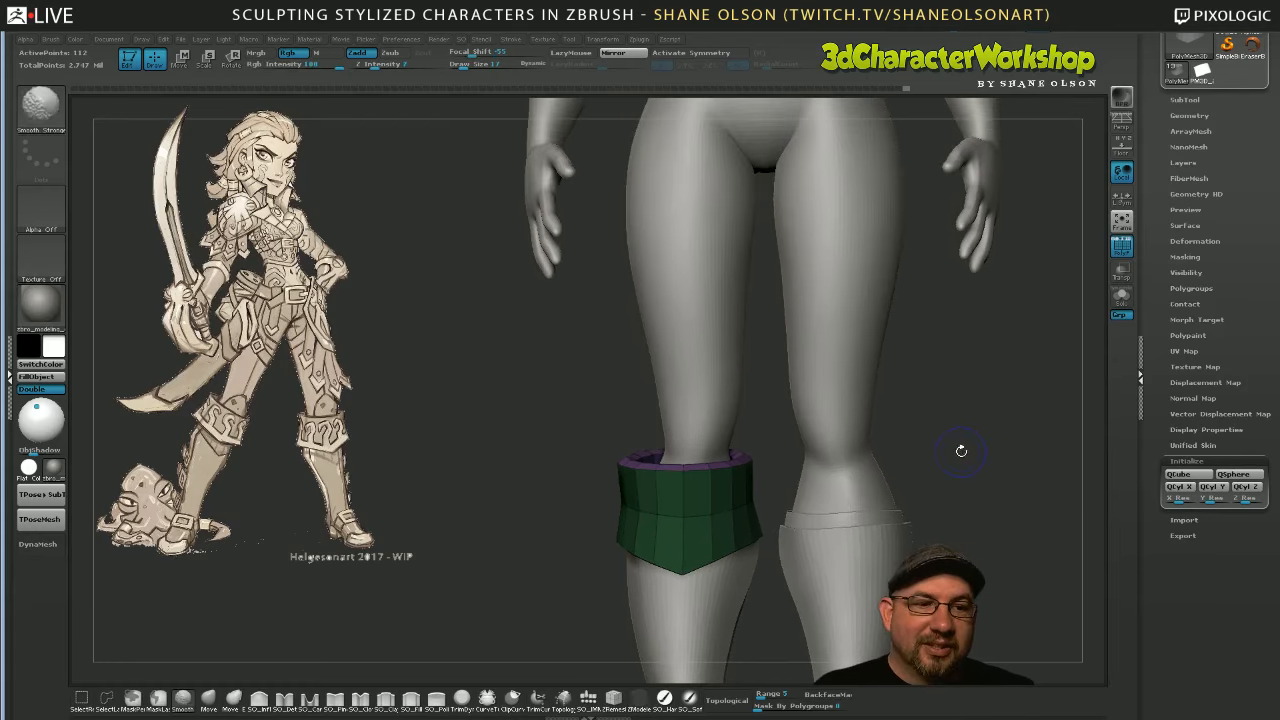
pyautogui.moveTo(961, 449)
pyautogui.keyDown('shift'); pyautogui.mouseDown()
pyautogui.moveTo(975, 449)
pyautogui.moveTo(886, 451)
pyautogui.mouseUp(); pyautogui.keyUp('shift')
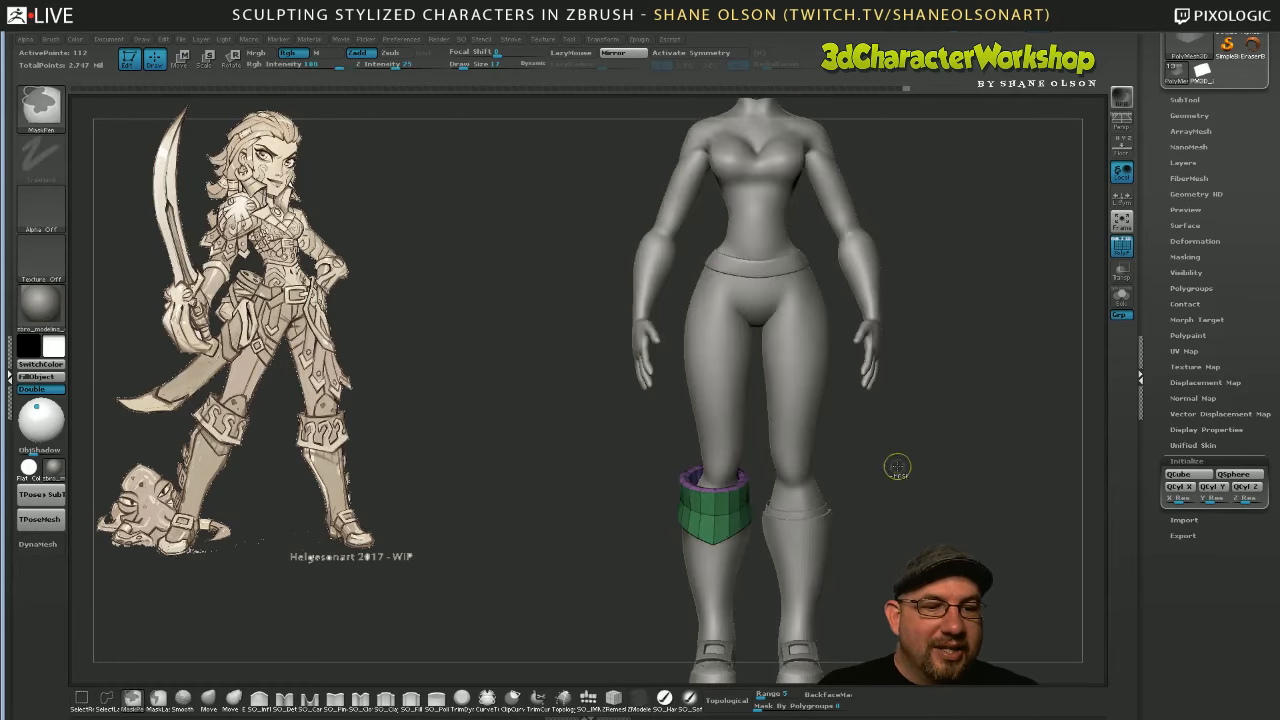
pyautogui.moveTo(912, 500)
pyautogui.keyDown('alt'); pyautogui.mouseDown()
pyautogui.moveTo(857, 485)
pyautogui.moveTo(861, 552)
pyautogui.mouseUp(); pyautogui.keyUp('alt')
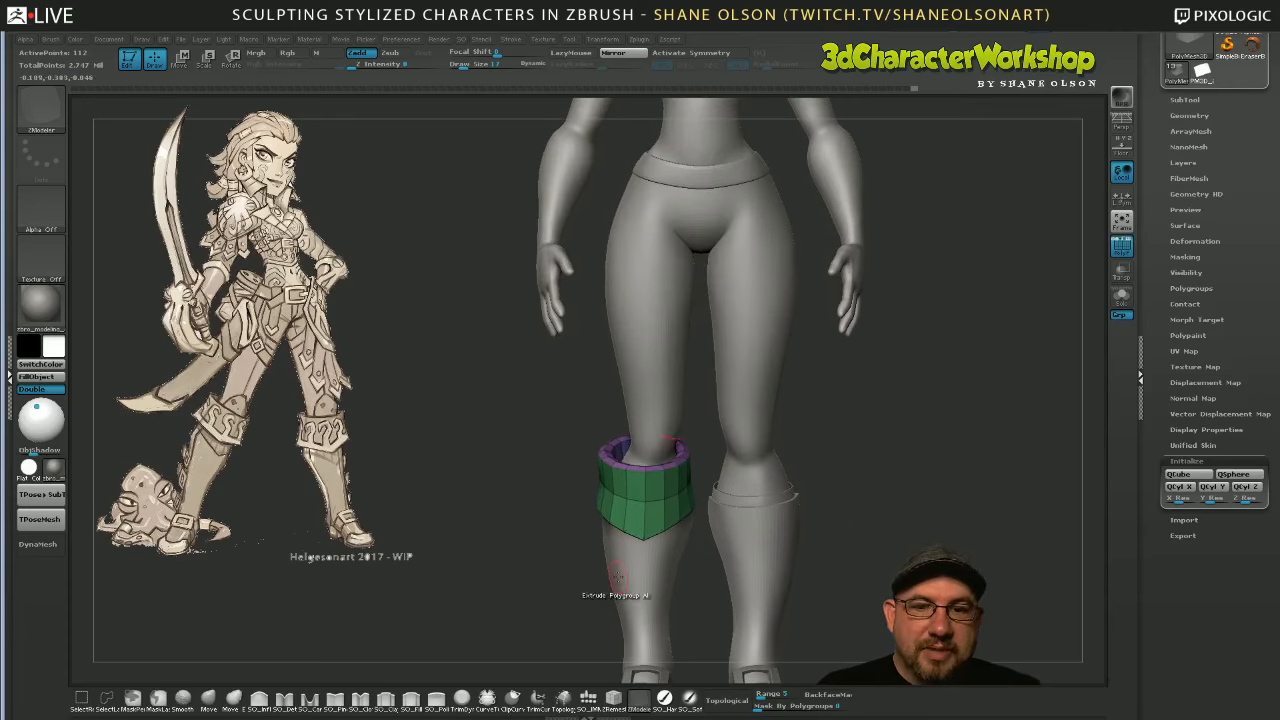
# Adjust the cuff's fit and flared silhouette around the leg with the Move brush, starting at draw size 86 and working from several angles
pyautogui.click(208, 699)
pyautogui.press('s')
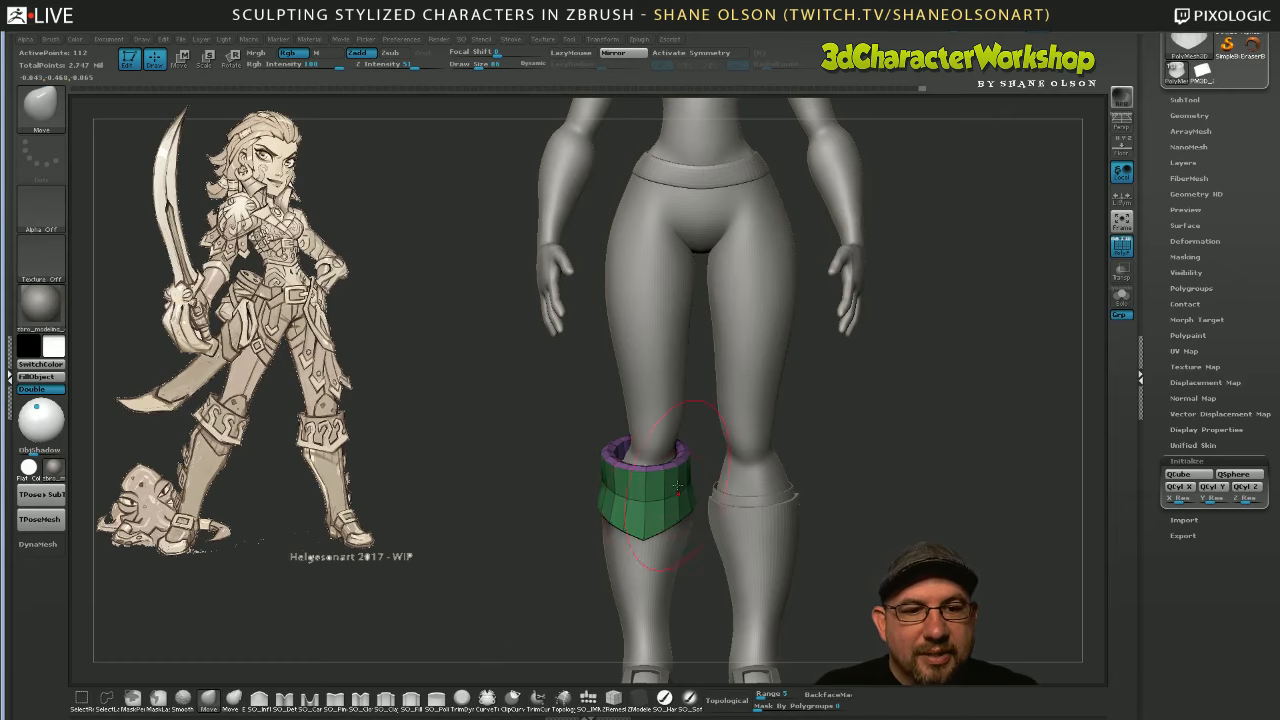
pyautogui.moveTo(700, 463); pyautogui.dragTo(720, 492, button='right')
pyautogui.moveTo(786, 460)
pyautogui.mouseDown(button='right')
pyautogui.moveTo(805, 510)
pyautogui.moveTo(600, 371)
pyautogui.mouseUp(button='right')
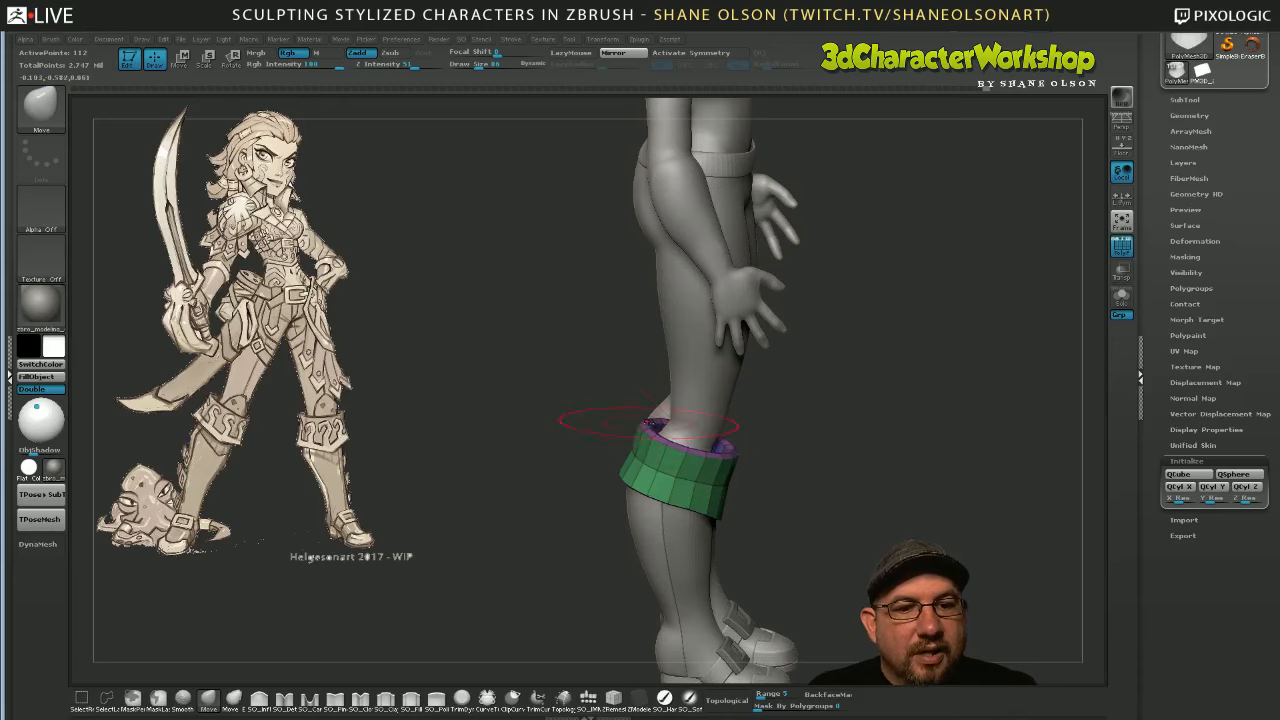
pyautogui.moveTo(818, 527)
pyautogui.mouseDown(button='right')
pyautogui.moveTo(808, 506)
pyautogui.moveTo(857, 512)
pyautogui.moveTo(858, 538)
pyautogui.moveTo(877, 537)
pyautogui.moveTo(675, 465)
pyautogui.moveTo(660, 430)
pyautogui.moveTo(714, 457)
pyautogui.mouseUp(button='right')
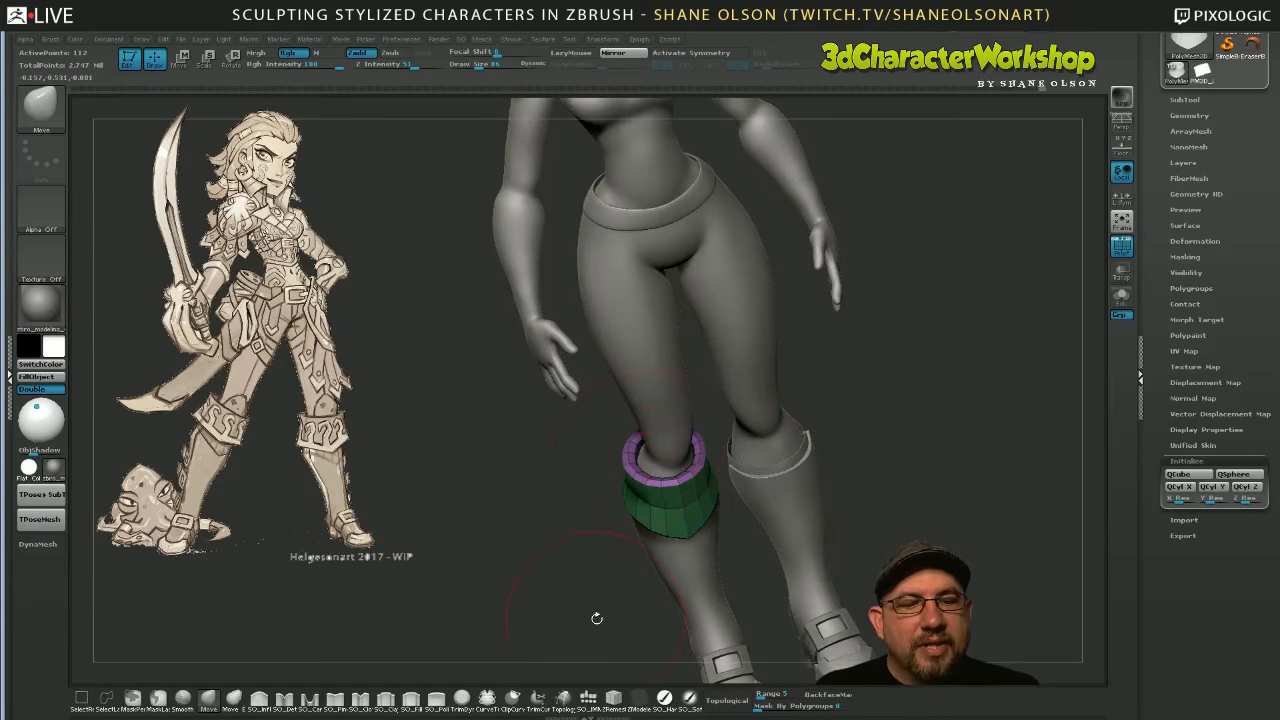
pyautogui.moveTo(597, 618)
pyautogui.keyDown('shift'); pyautogui.mouseDown(button='right')
pyautogui.moveTo(857, 560)
pyautogui.moveTo(848, 572)
pyautogui.mouseUp(button='right'); pyautogui.keyUp('shift')
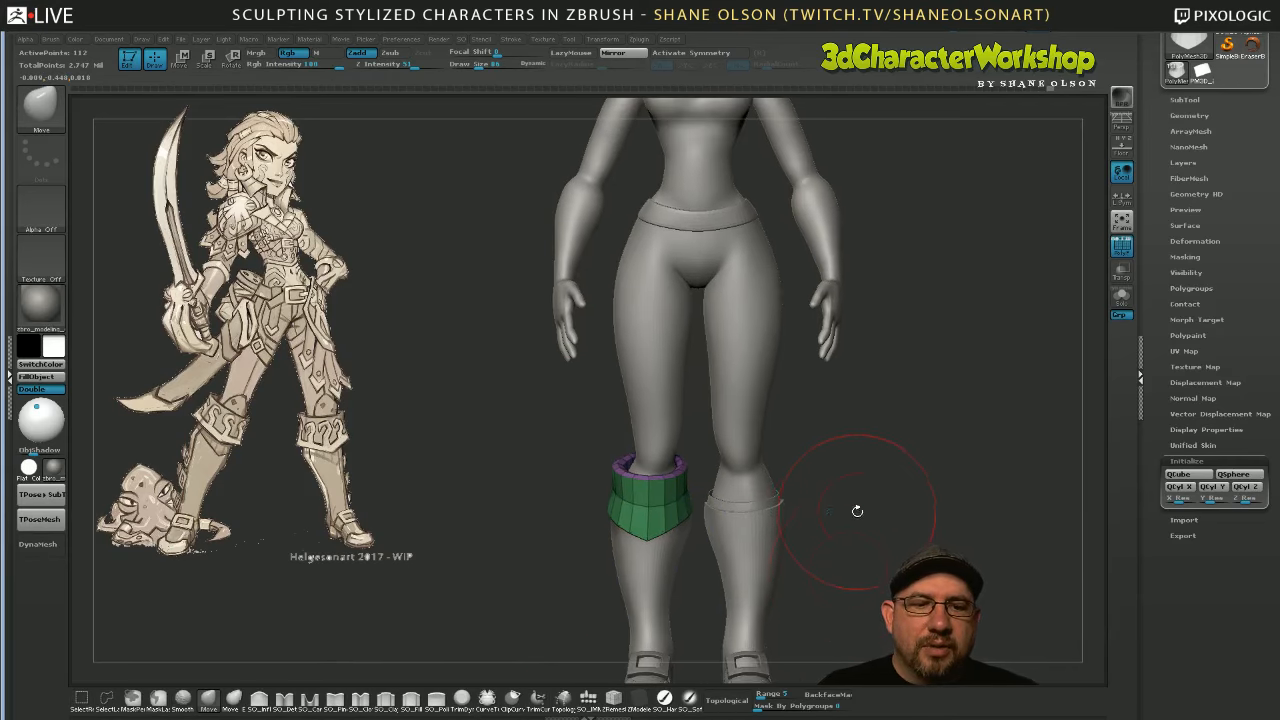
pyautogui.moveTo(857, 528); pyautogui.dragTo(590, 445, button='right')
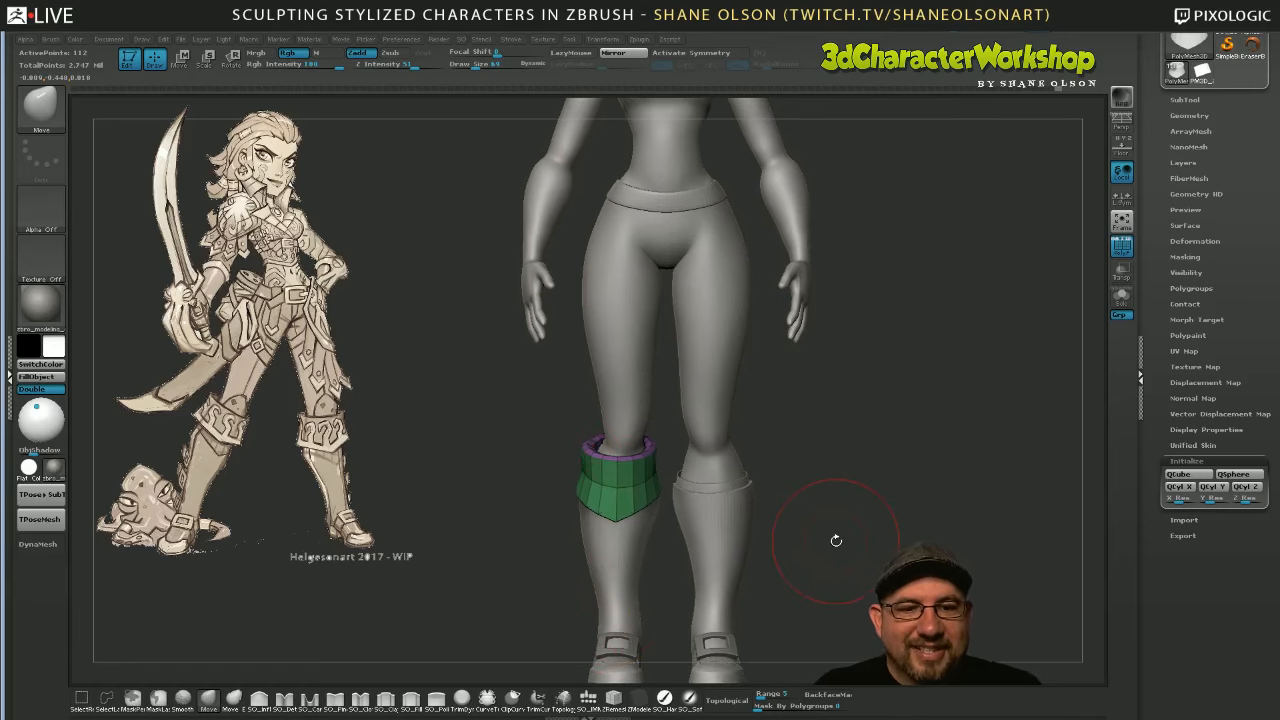
pyautogui.moveTo(829, 535); pyautogui.dragTo(652, 495, button='right')
pyautogui.moveTo(817, 551); pyautogui.dragTo(819, 568, button='right')
# Preview the cuff with dynamic subdivision, then turn the smoothing and polyframe off and isolate the cuff with Solo
pyautogui.press('d')
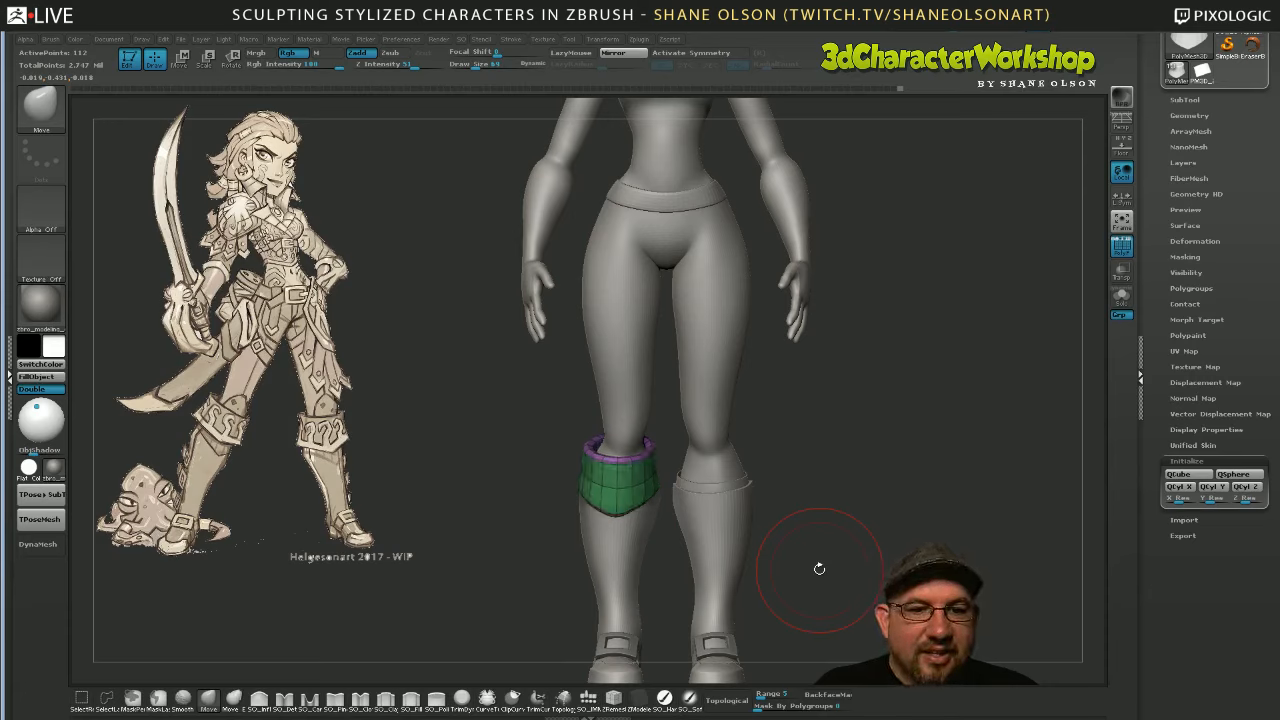
pyautogui.moveTo(841, 520); pyautogui.dragTo(1026, 458)
pyautogui.hotkey('shift', 'f')
pyautogui.hotkey('shift', 'd')
pyautogui.click(1121, 296)
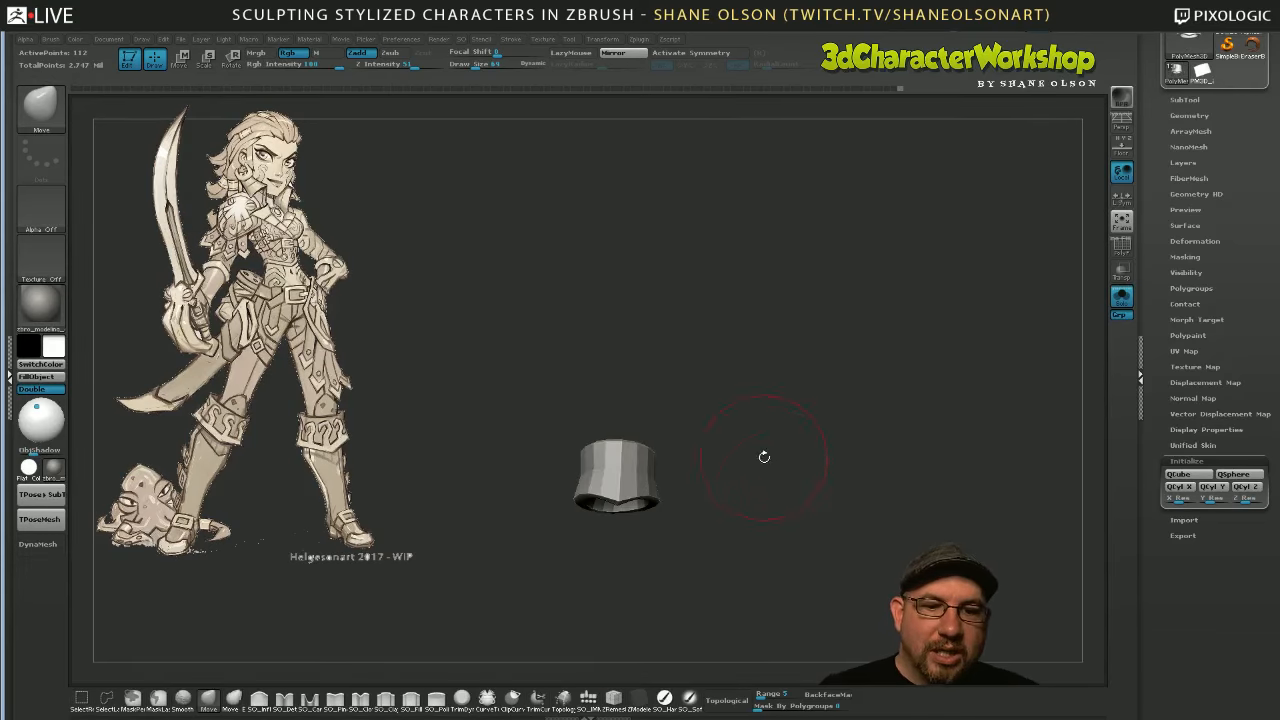
# Reshape the isolated cuff's flared lower edge with the Move brush at draw size 28, working around it and checking its form
pyautogui.moveTo(765, 451)
pyautogui.mouseDown()
pyautogui.moveTo(746, 403)
pyautogui.moveTo(746, 536)
pyautogui.mouseUp()
pyautogui.press('s')
pyautogui.click(752, 490)
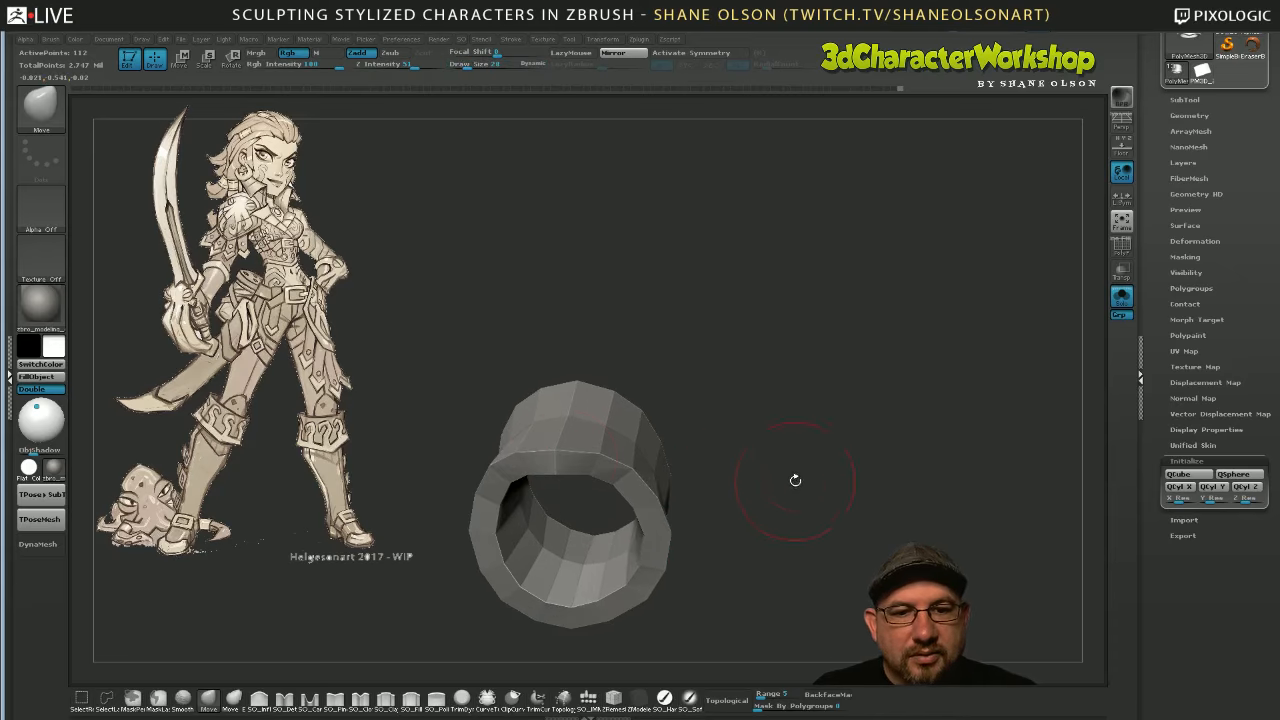
pyautogui.moveTo(795, 480); pyautogui.dragTo(761, 523)
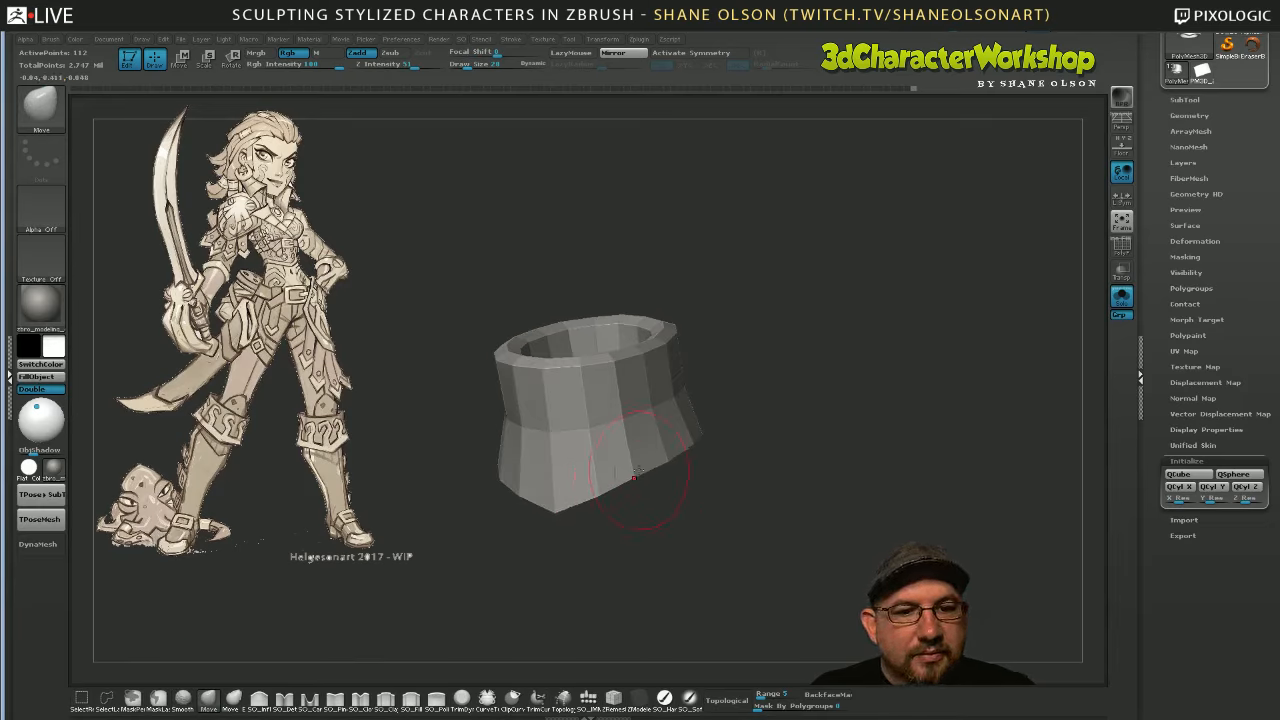
pyautogui.moveTo(734, 511); pyautogui.dragTo(590, 534)
pyautogui.moveTo(750, 433); pyautogui.dragTo(471, 462)
pyautogui.moveTo(698, 555)
pyautogui.mouseDown()
pyautogui.moveTo(693, 525)
pyautogui.moveTo(797, 538)
pyautogui.moveTo(696, 540)
pyautogui.mouseUp()
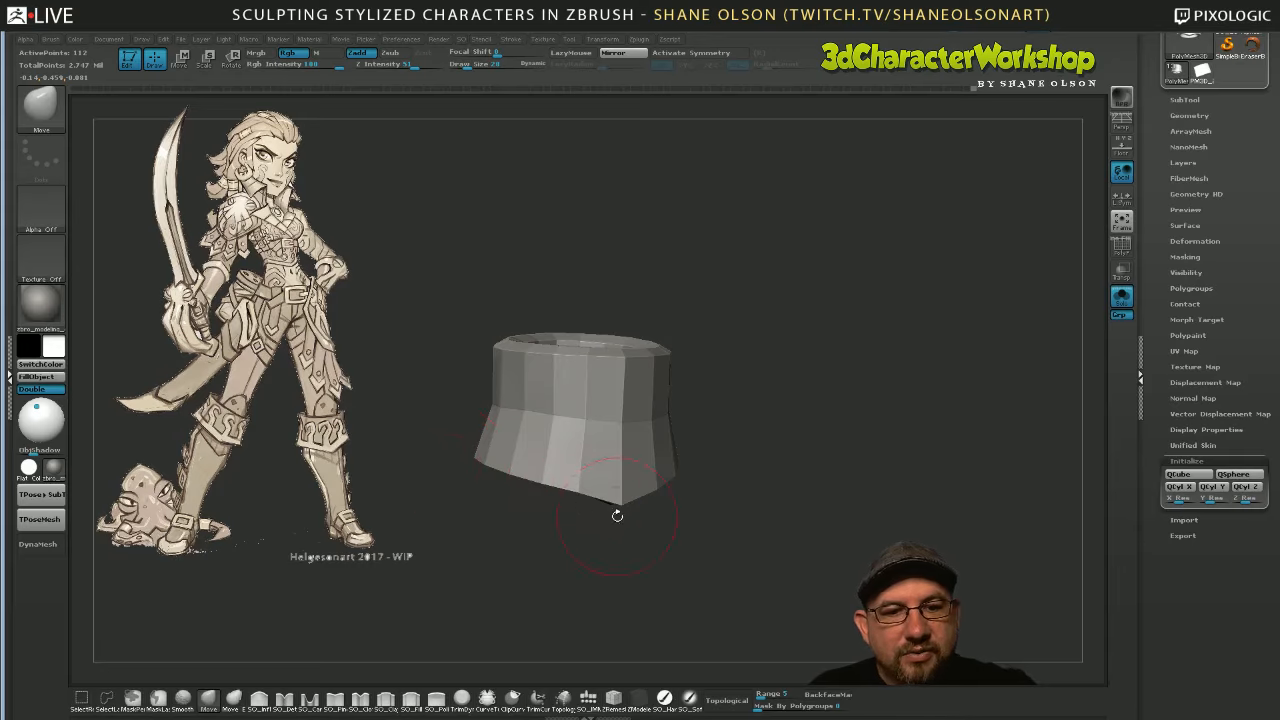
pyautogui.moveTo(617, 515); pyautogui.dragTo(661, 481)
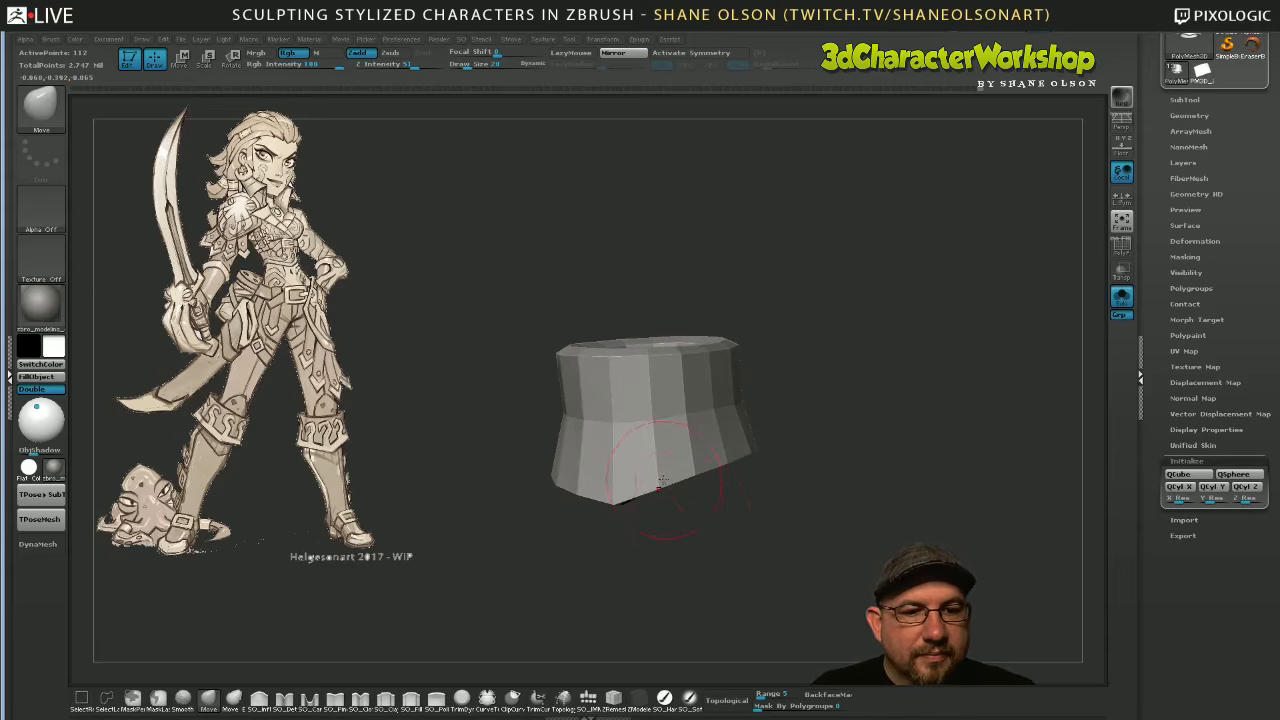
pyautogui.moveTo(845, 535)
pyautogui.mouseDown()
pyautogui.moveTo(838, 545)
pyautogui.moveTo(849, 524)
pyautogui.mouseUp()
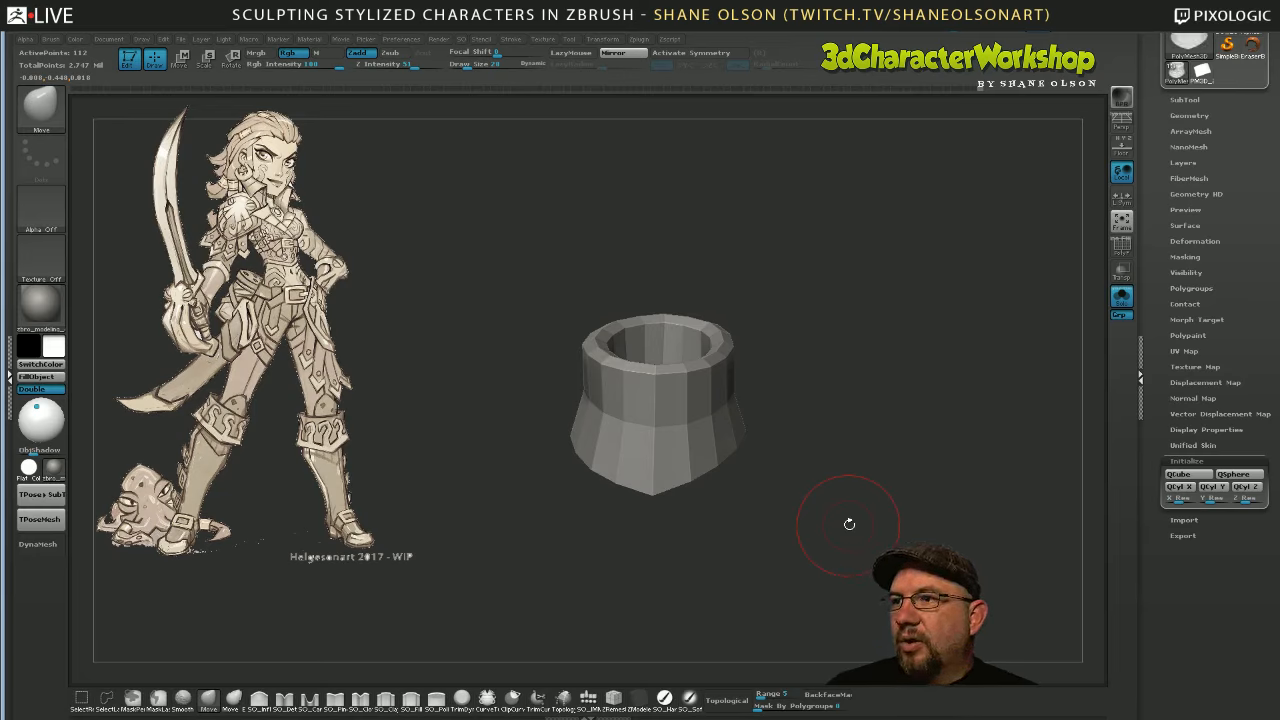
pyautogui.moveTo(813, 446); pyautogui.dragTo(808, 471)
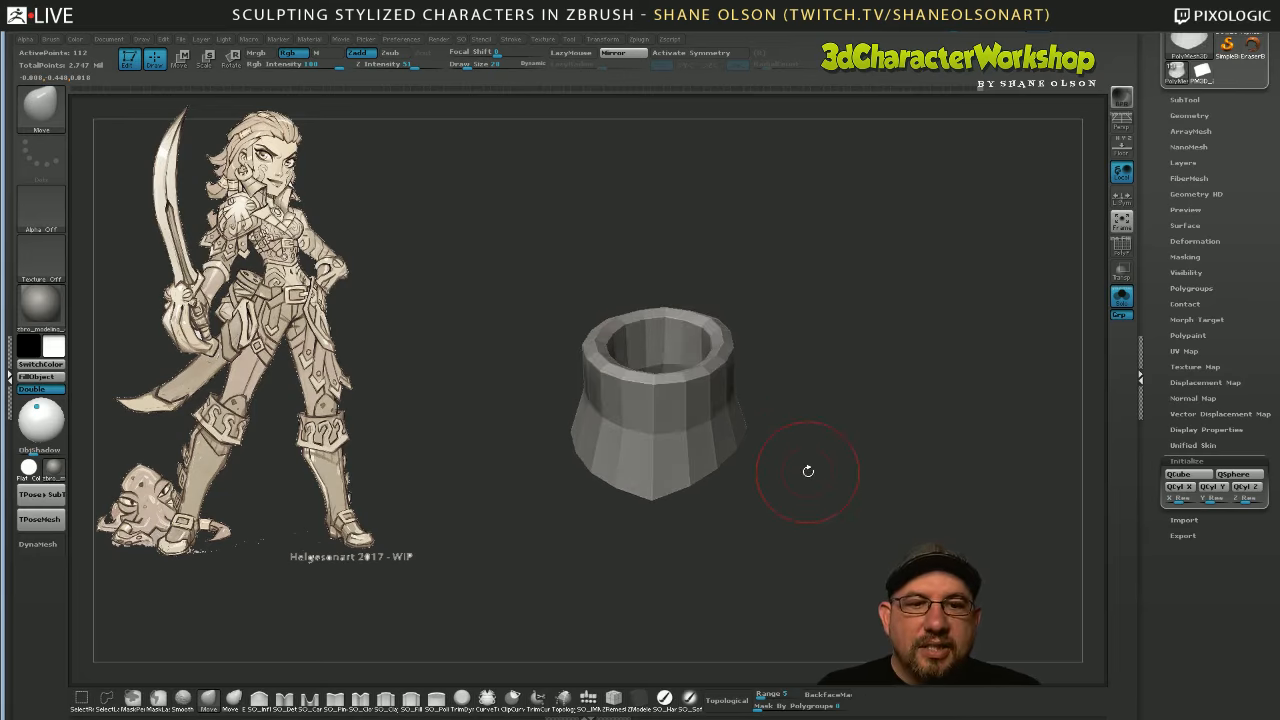
# Switch to the ZModeler brush with its polygon action on Extrude, target Polygroup All, and show the cuff's polyframe
pyautogui.click(638, 698)
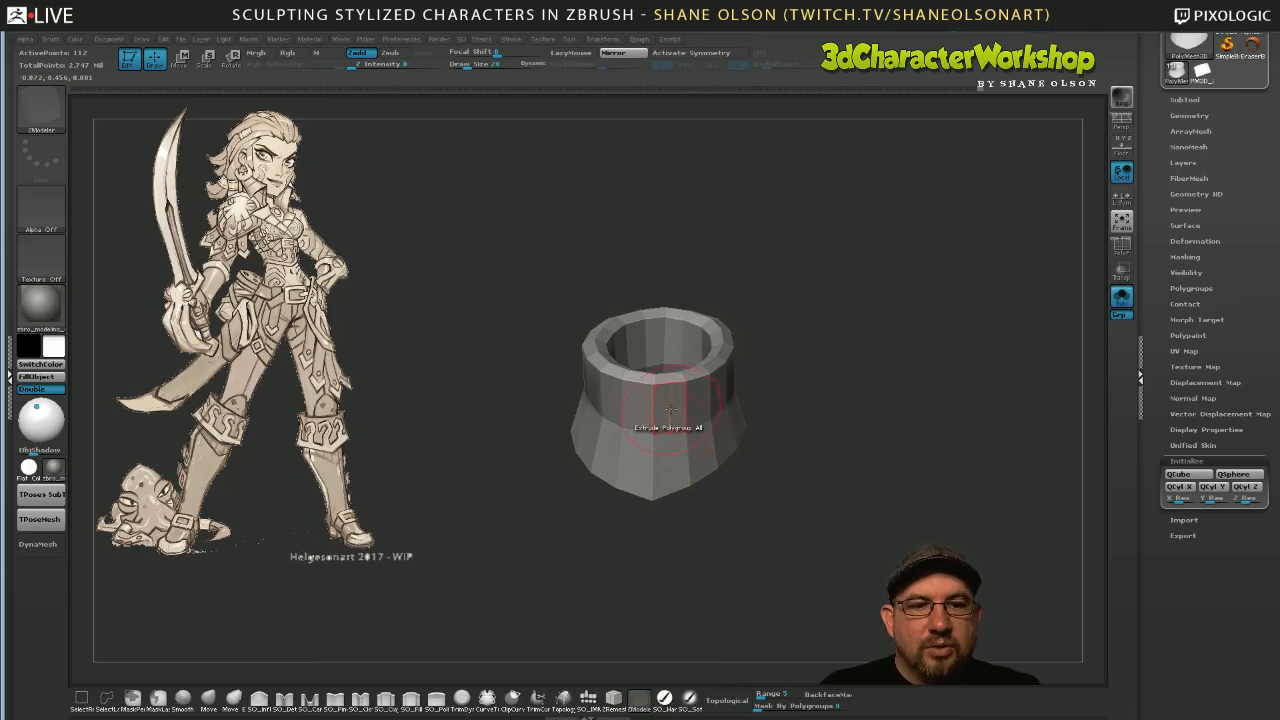
pyautogui.press('space')
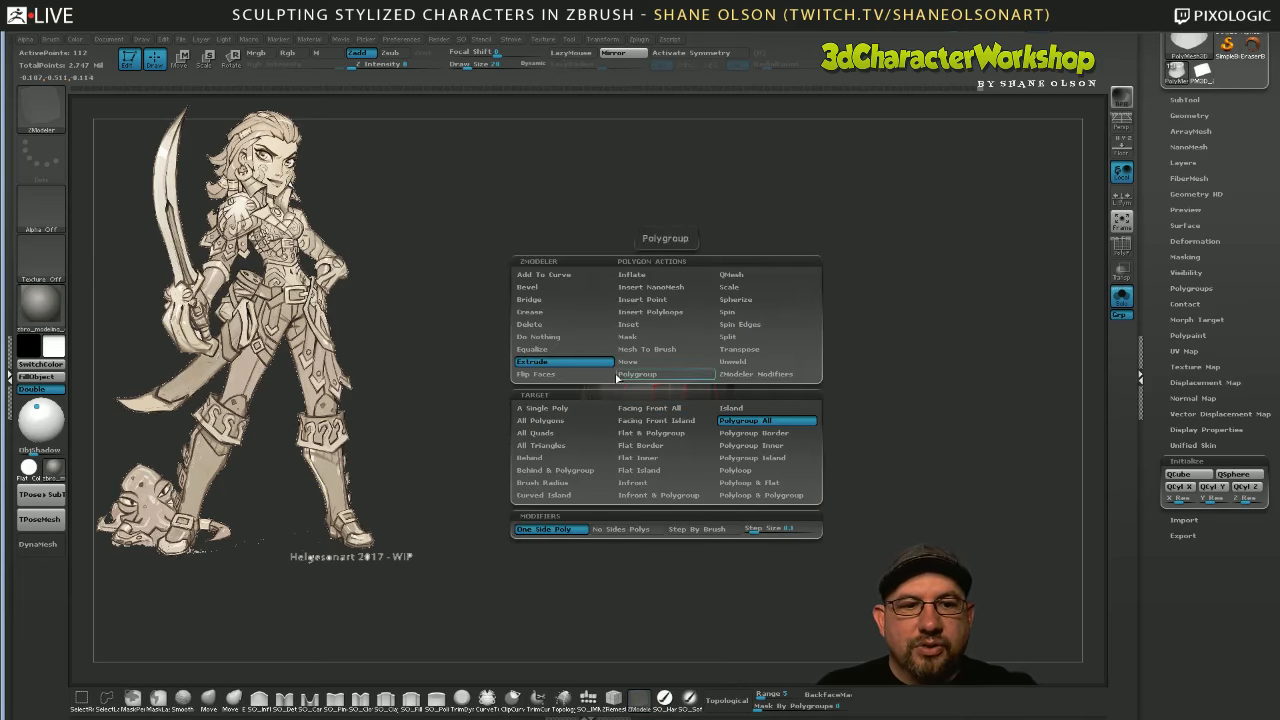
pyautogui.click(757, 421)
pyautogui.hotkey('shift', 'f')
pyautogui.moveTo(808, 486); pyautogui.dragTo(722, 388)
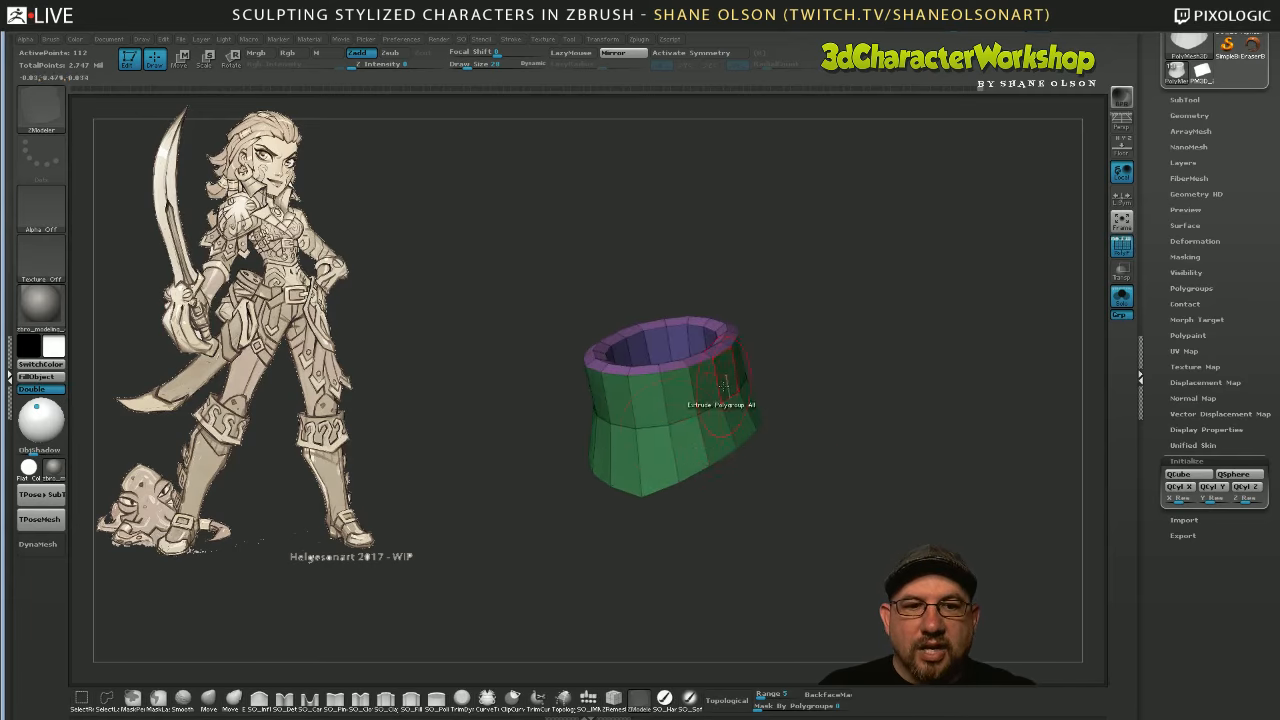
# Examine the cuff's polygroups, rim edges and inner faces from above, below and the sides
pyautogui.moveTo(826, 519); pyautogui.dragTo(833, 518)
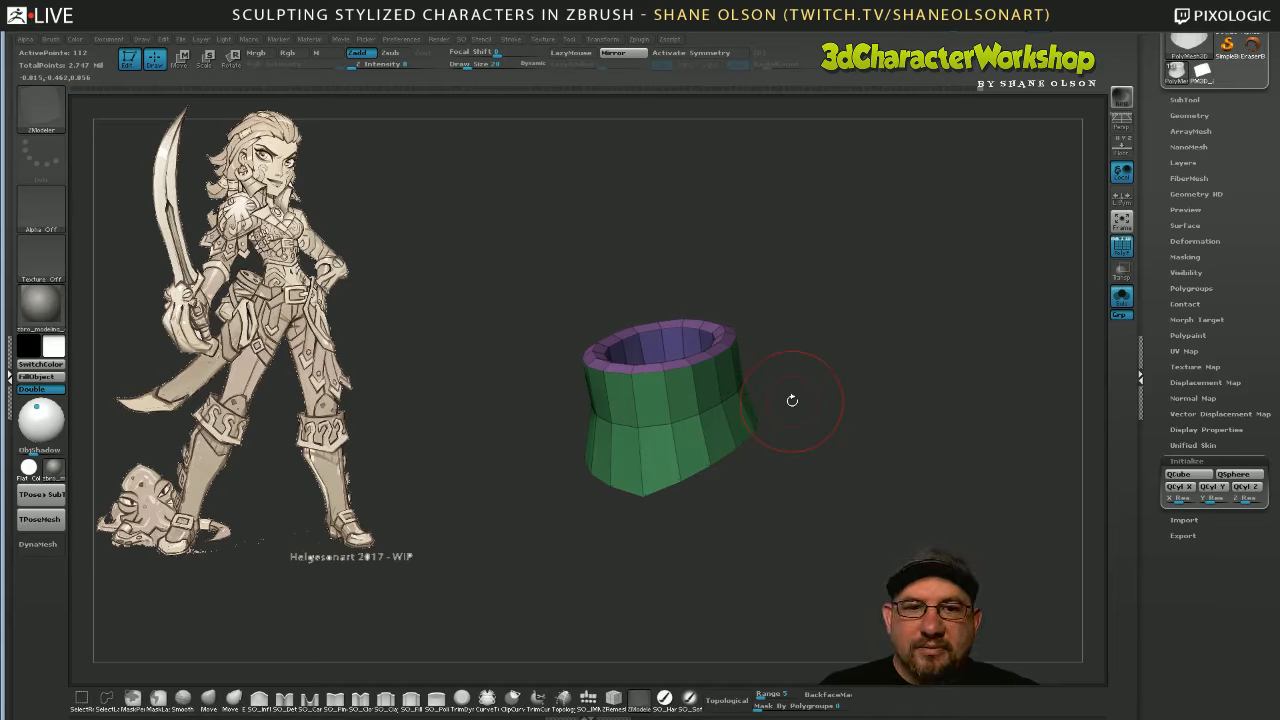
pyautogui.moveTo(792, 400); pyautogui.dragTo(840, 338)
pyautogui.moveTo(850, 453)
pyautogui.mouseDown()
pyautogui.moveTo(858, 425)
pyautogui.moveTo(847, 453)
pyautogui.mouseUp()
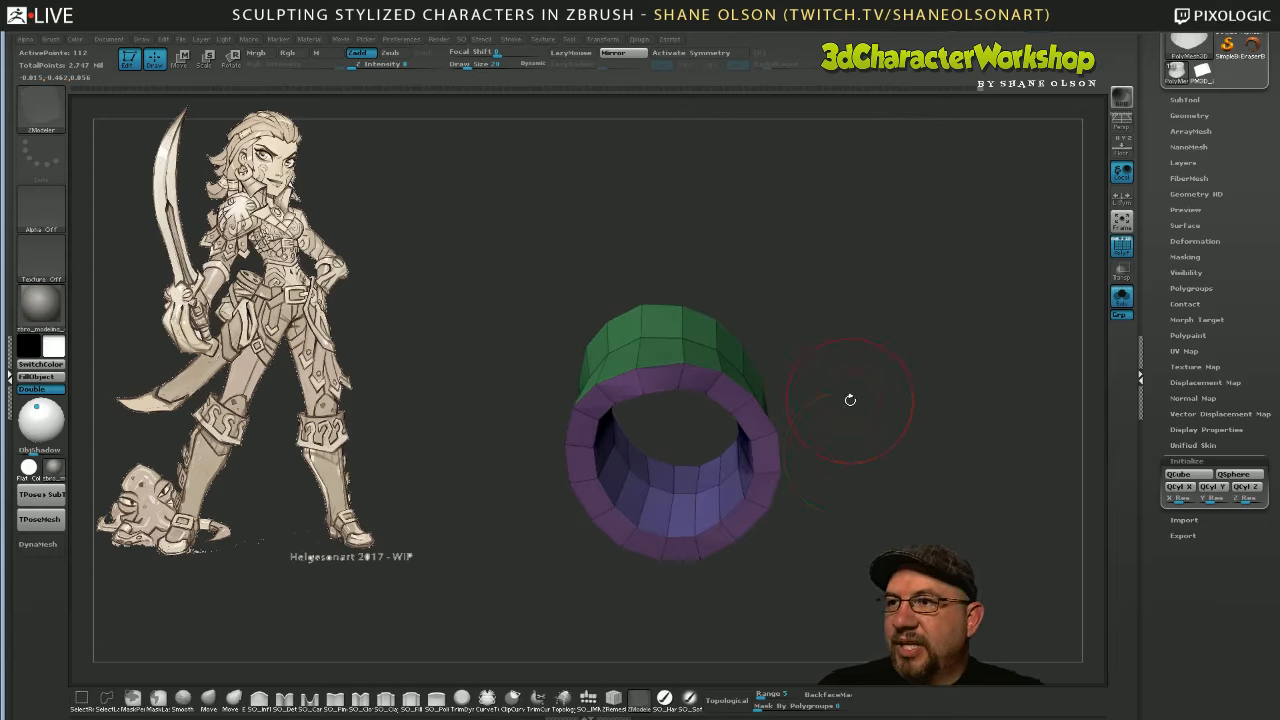
pyautogui.moveTo(850, 400); pyautogui.dragTo(864, 451)
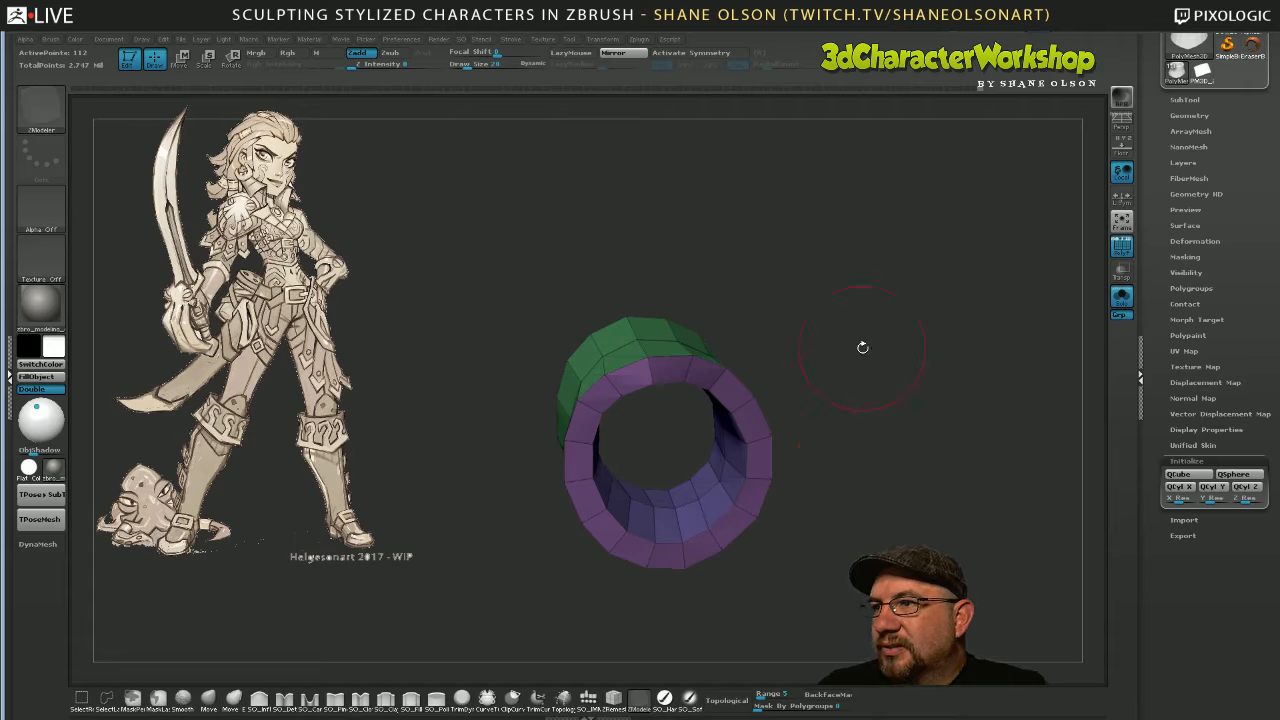
pyautogui.moveTo(862, 347); pyautogui.dragTo(880, 425)
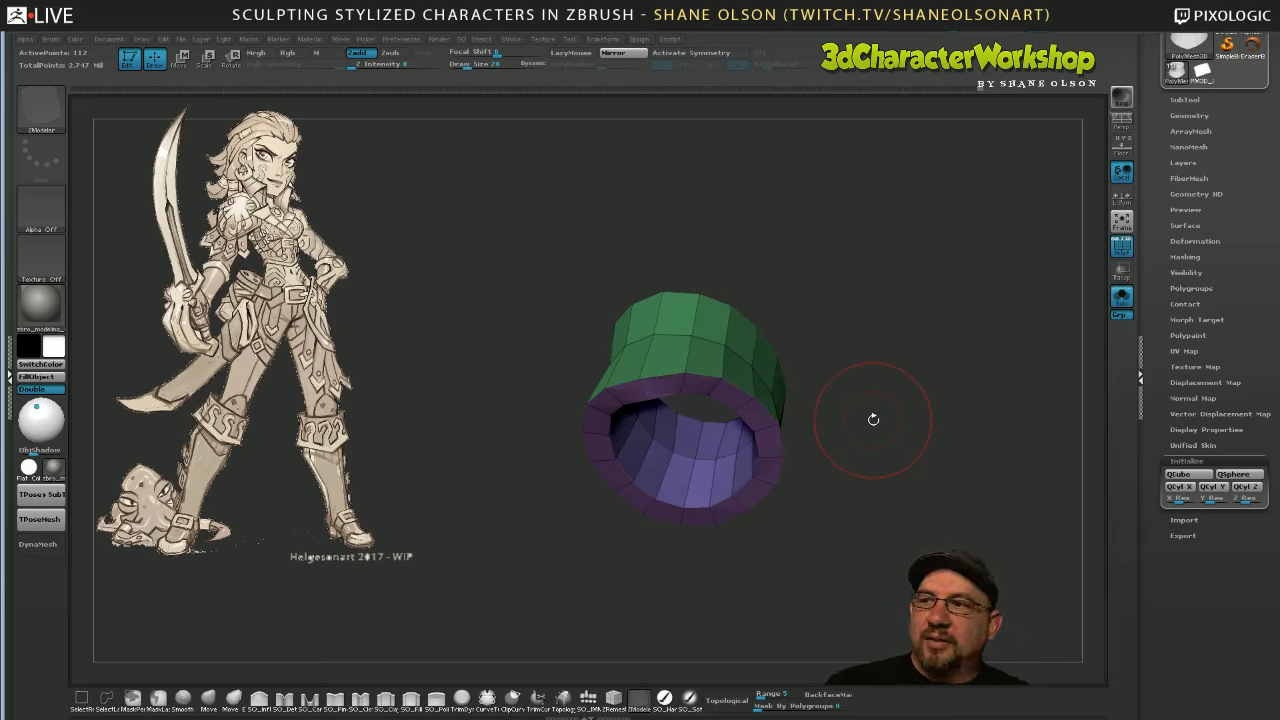
pyautogui.moveTo(829, 485); pyautogui.dragTo(871, 500)
pyautogui.moveTo(866, 417)
pyautogui.mouseDown()
pyautogui.moveTo(883, 427)
pyautogui.moveTo(877, 451)
pyautogui.moveTo(891, 437)
pyautogui.mouseUp()
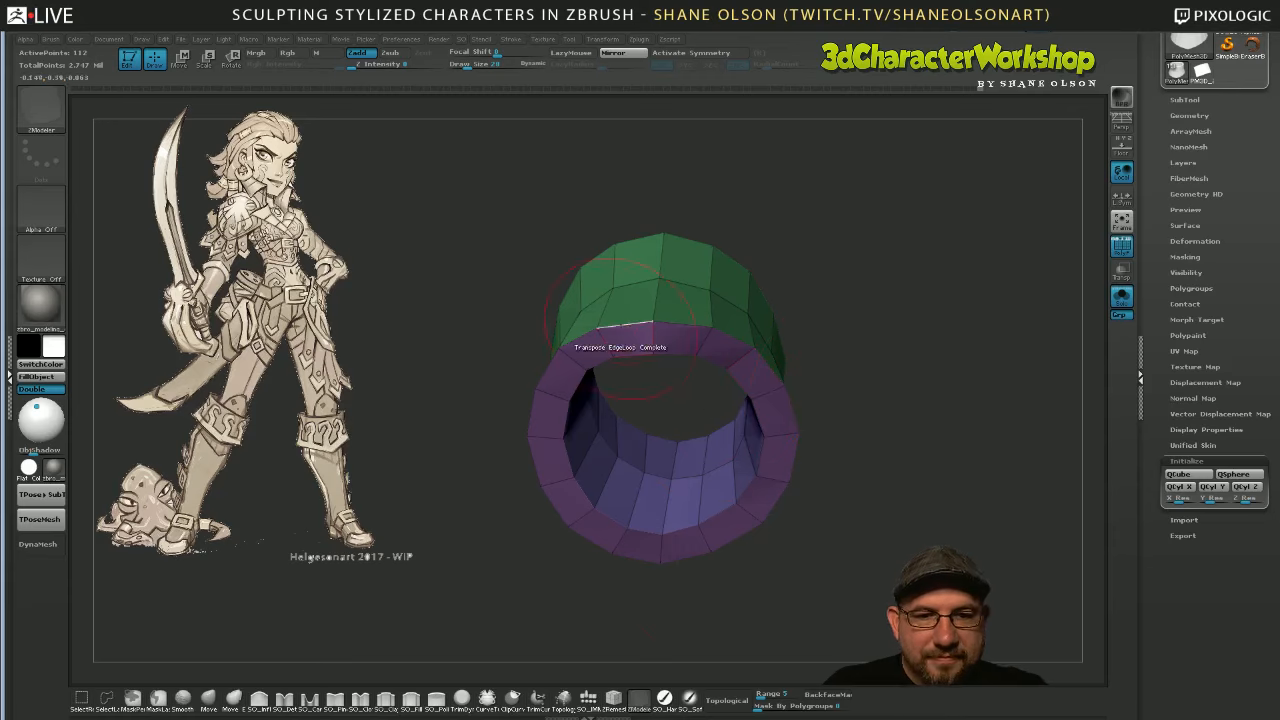
# Set the ZModeler edge action to Crease with target EdgeLoop Complete and crease the edge loops around the cuff's rims
pyautogui.moveTo(872, 432); pyautogui.dragTo(868, 450)
pyautogui.press('space')
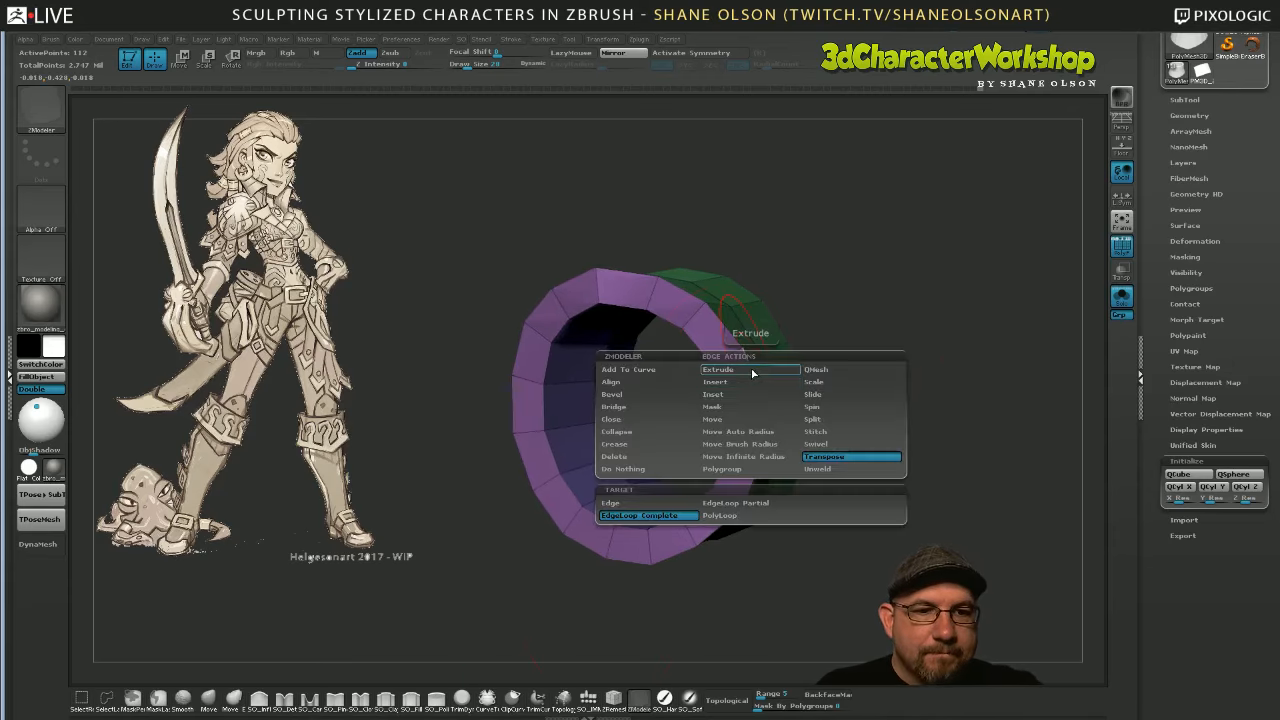
pyautogui.click(648, 444)
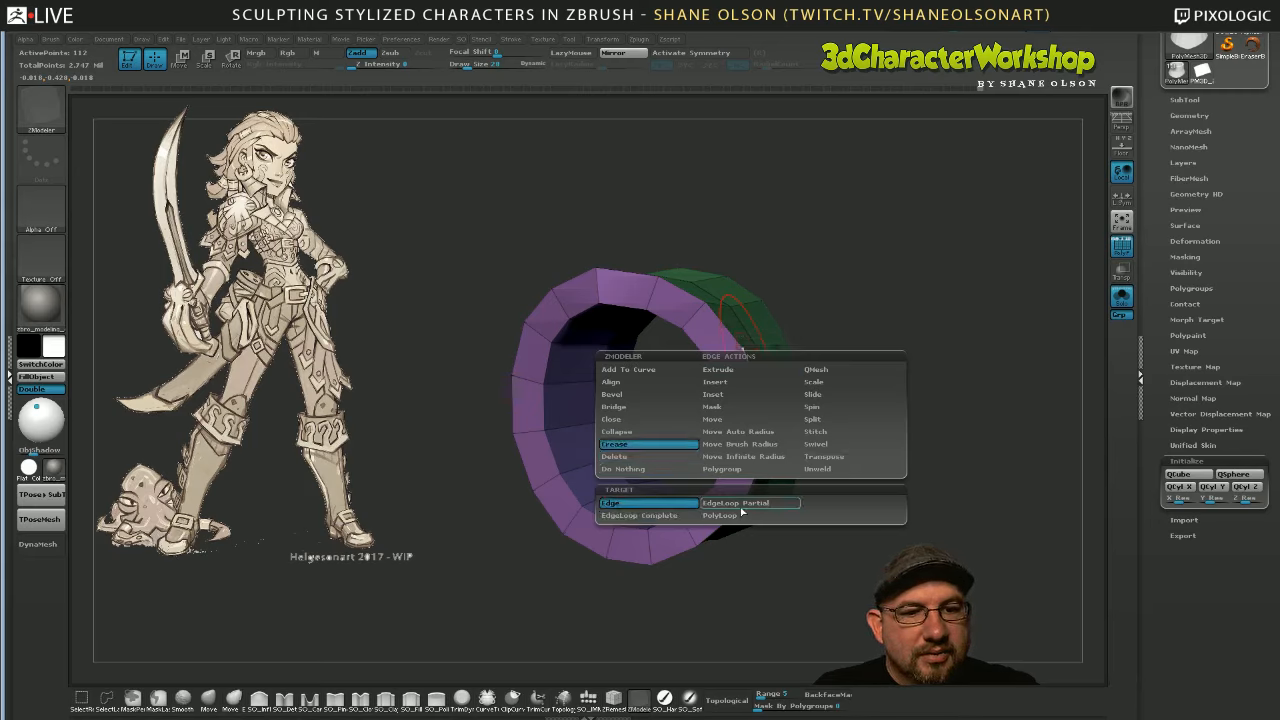
pyautogui.click(640, 515)
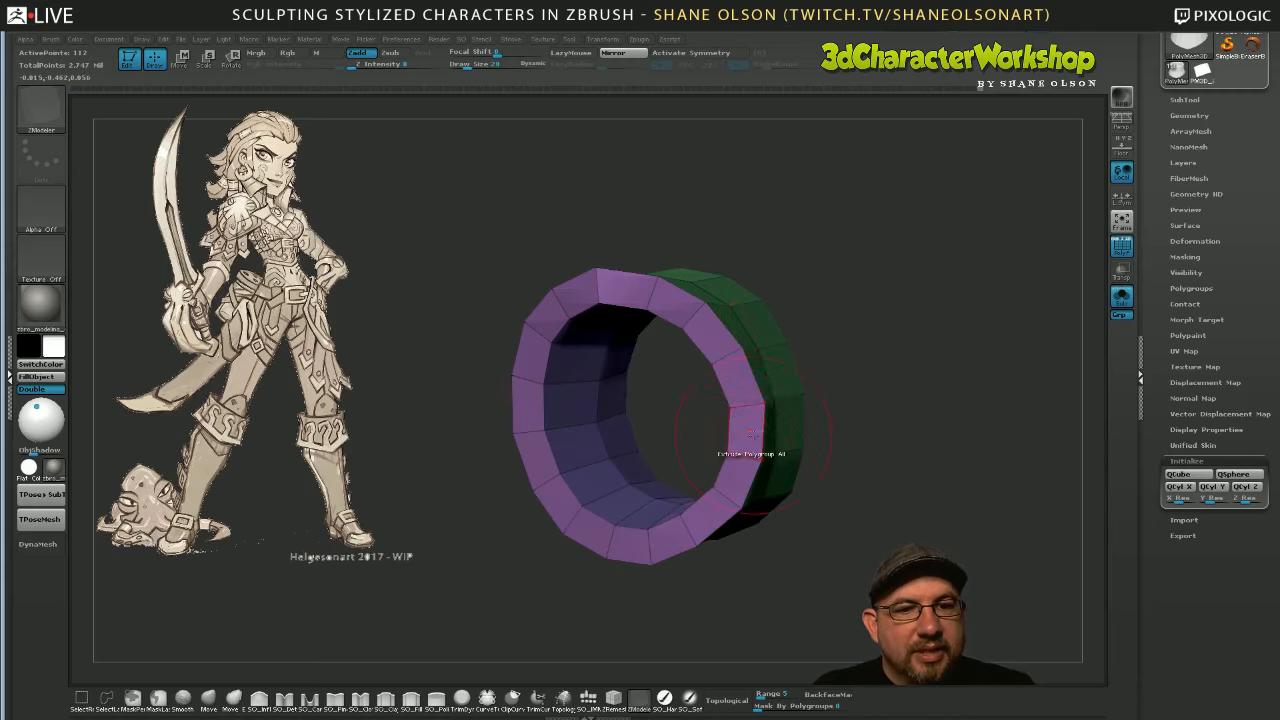
pyautogui.moveTo(858, 380); pyautogui.dragTo(778, 376)
pyautogui.moveTo(856, 292); pyautogui.dragTo(903, 251)
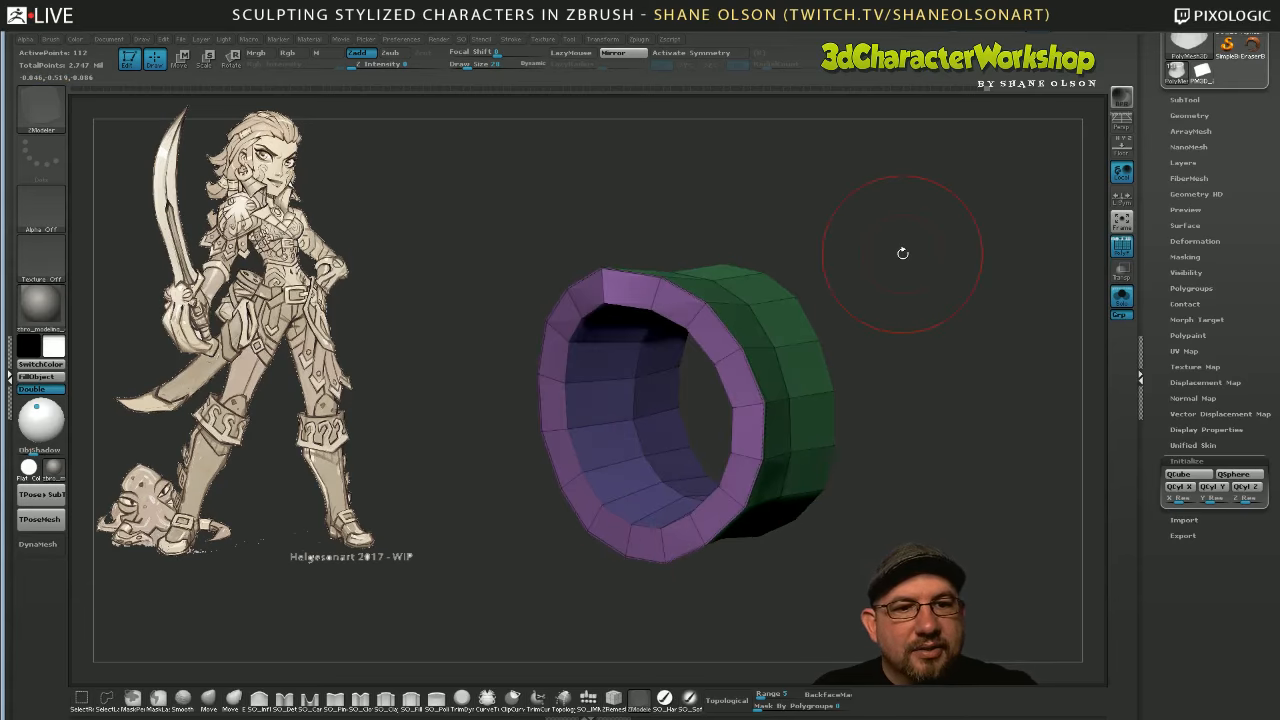
pyautogui.moveTo(860, 410); pyautogui.dragTo(856, 452)
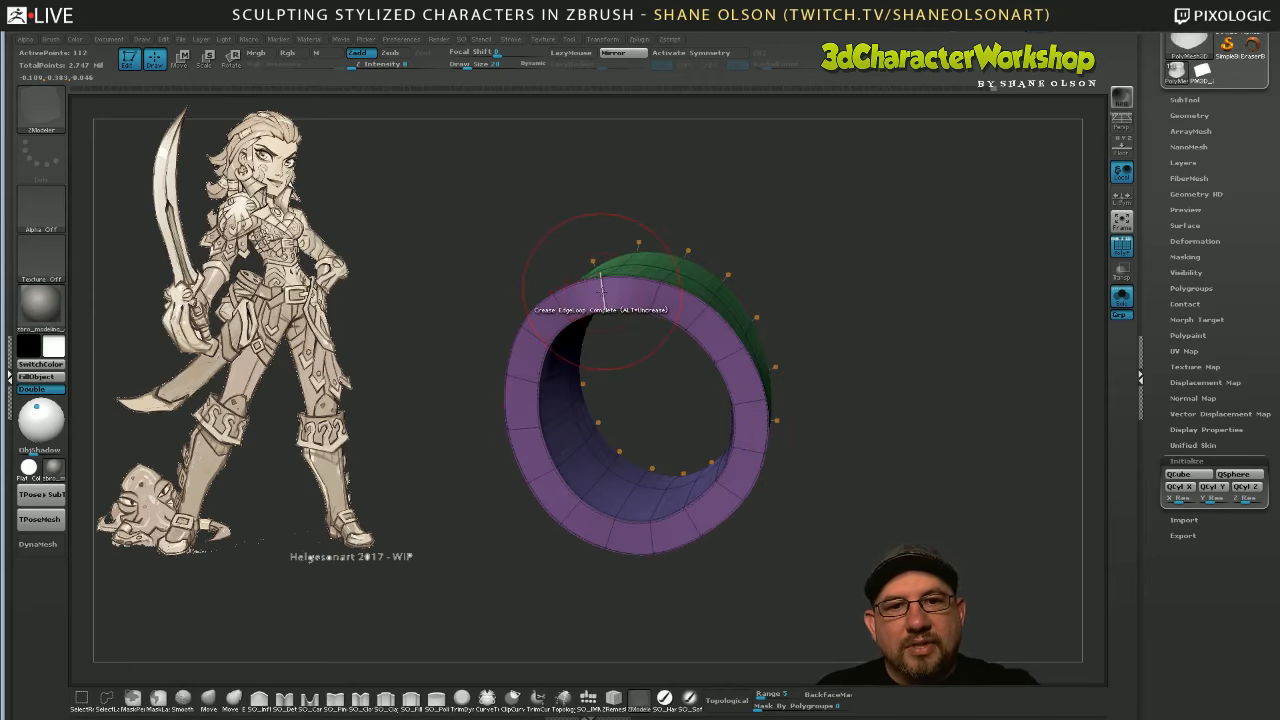
# Check the creased rims on the smoothed cuff without polyframe, then turn dynamic subdivision off and polyframe back on
pyautogui.moveTo(829, 258); pyautogui.dragTo(837, 336)
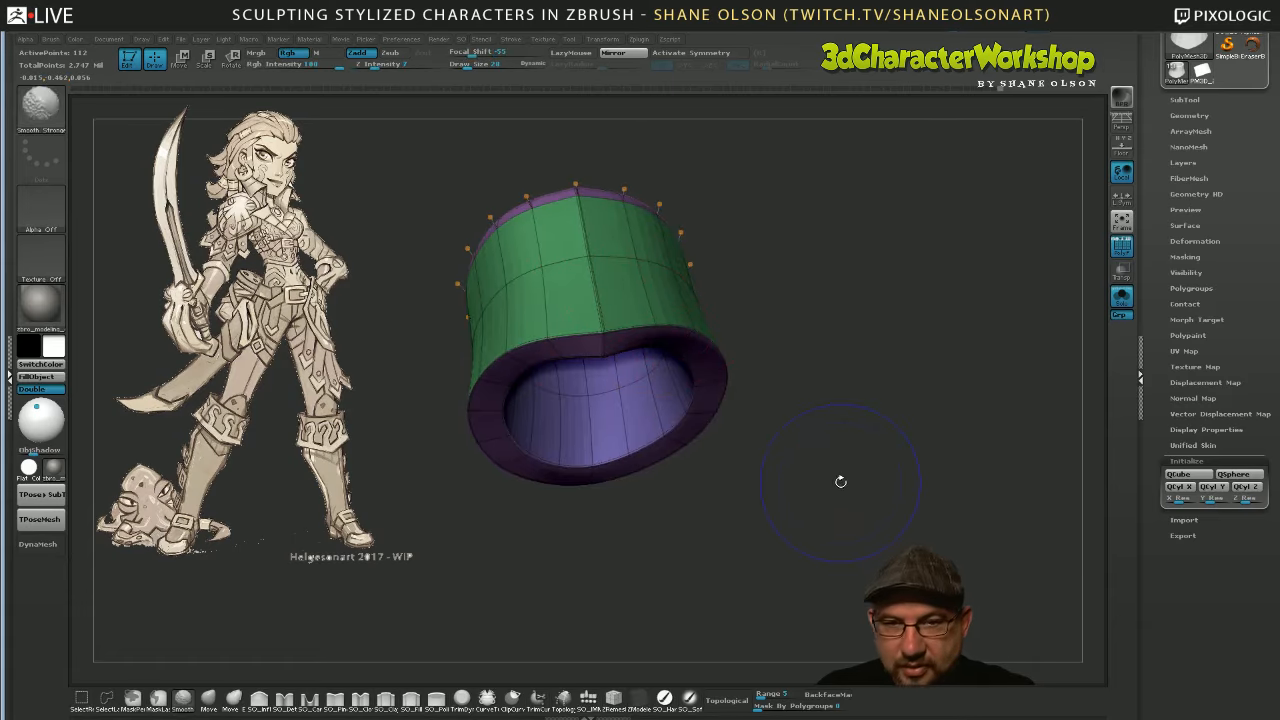
pyautogui.hotkey('shift', 'f')
pyautogui.moveTo(840, 480); pyautogui.dragTo(803, 512)
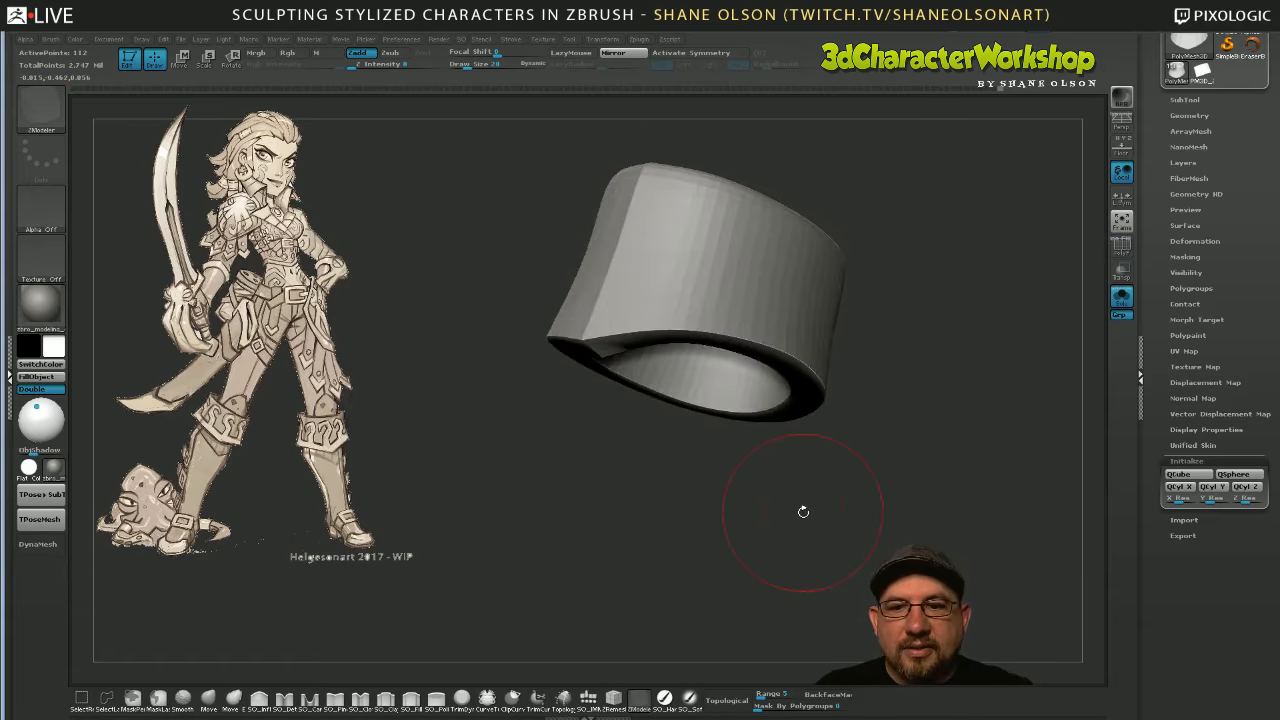
pyautogui.moveTo(562, 530); pyautogui.dragTo(604, 507)
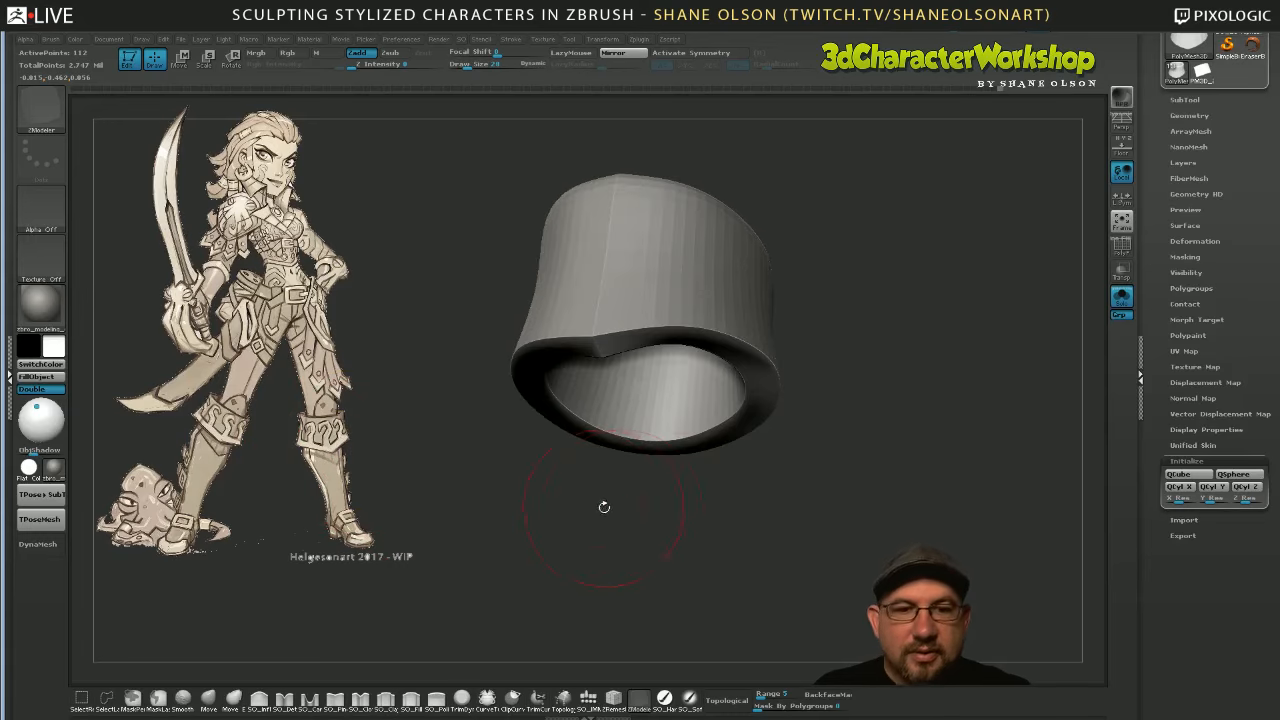
pyautogui.hotkey('shift', 'd')
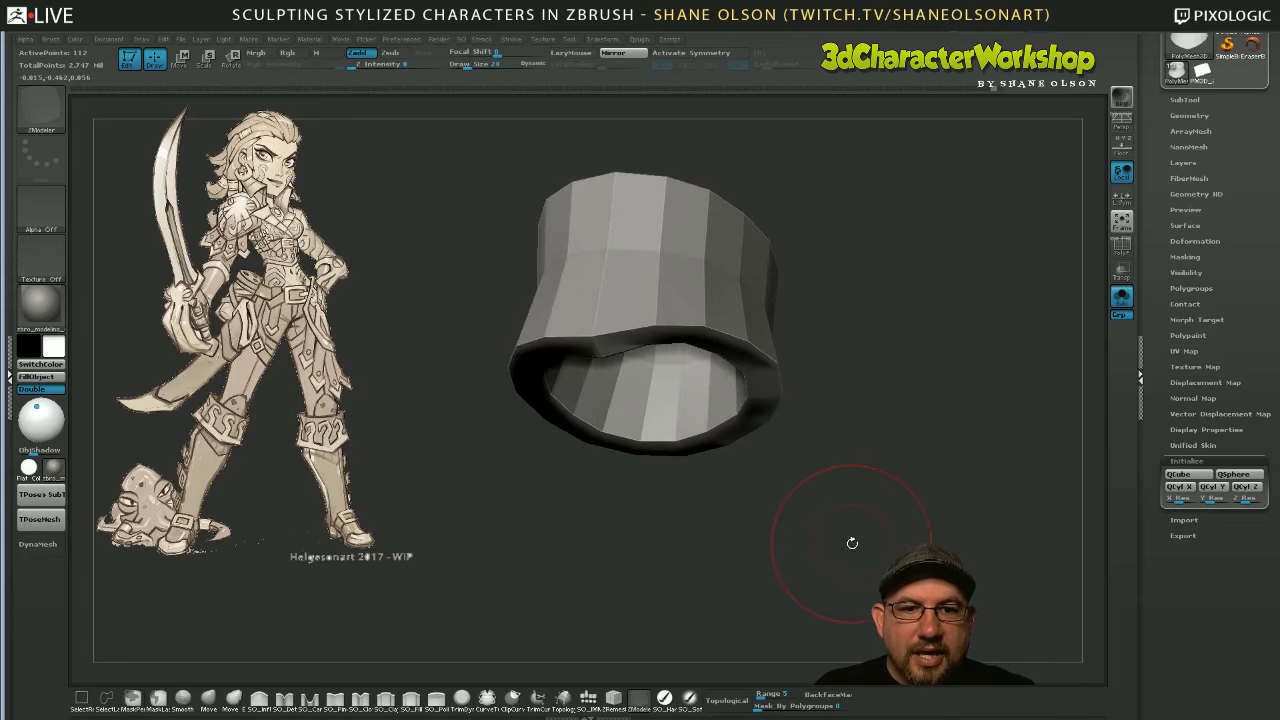
pyautogui.moveTo(852, 543); pyautogui.dragTo(866, 509)
pyautogui.hotkey('shift', 'f')
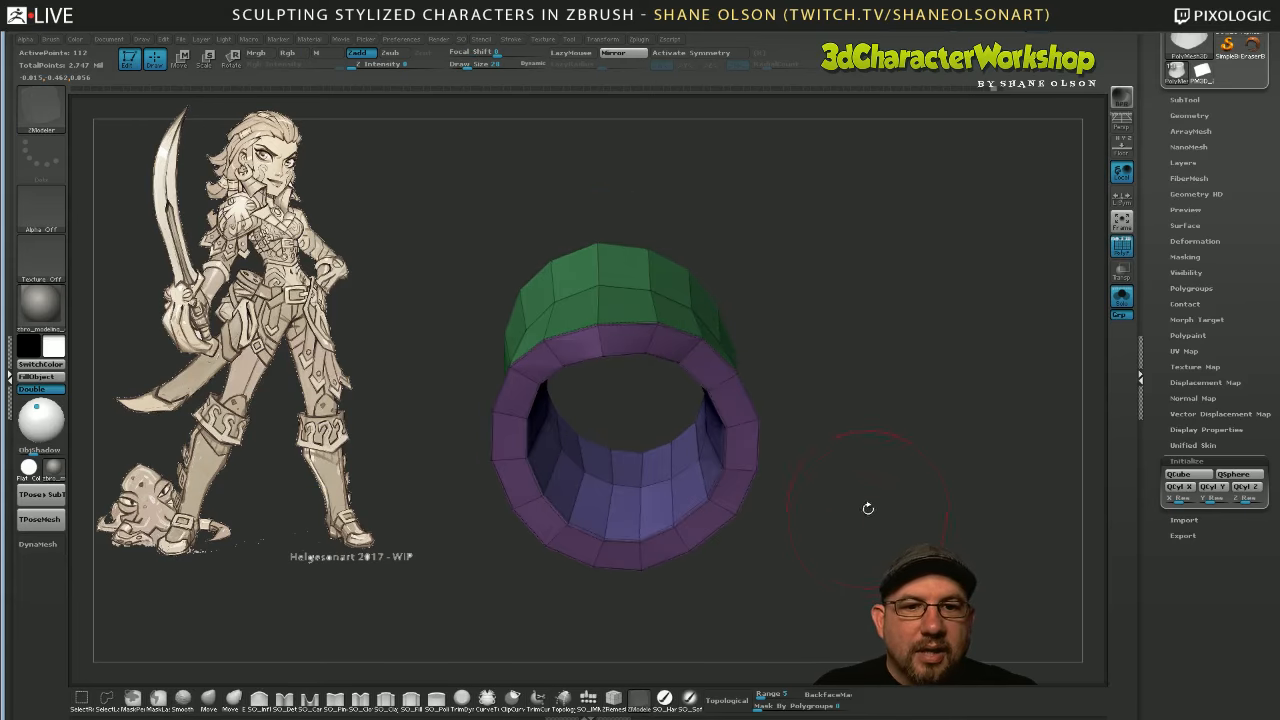
# Change the Crease target to a single Edge and set the draw size to 12
pyautogui.rightClick(626, 344)
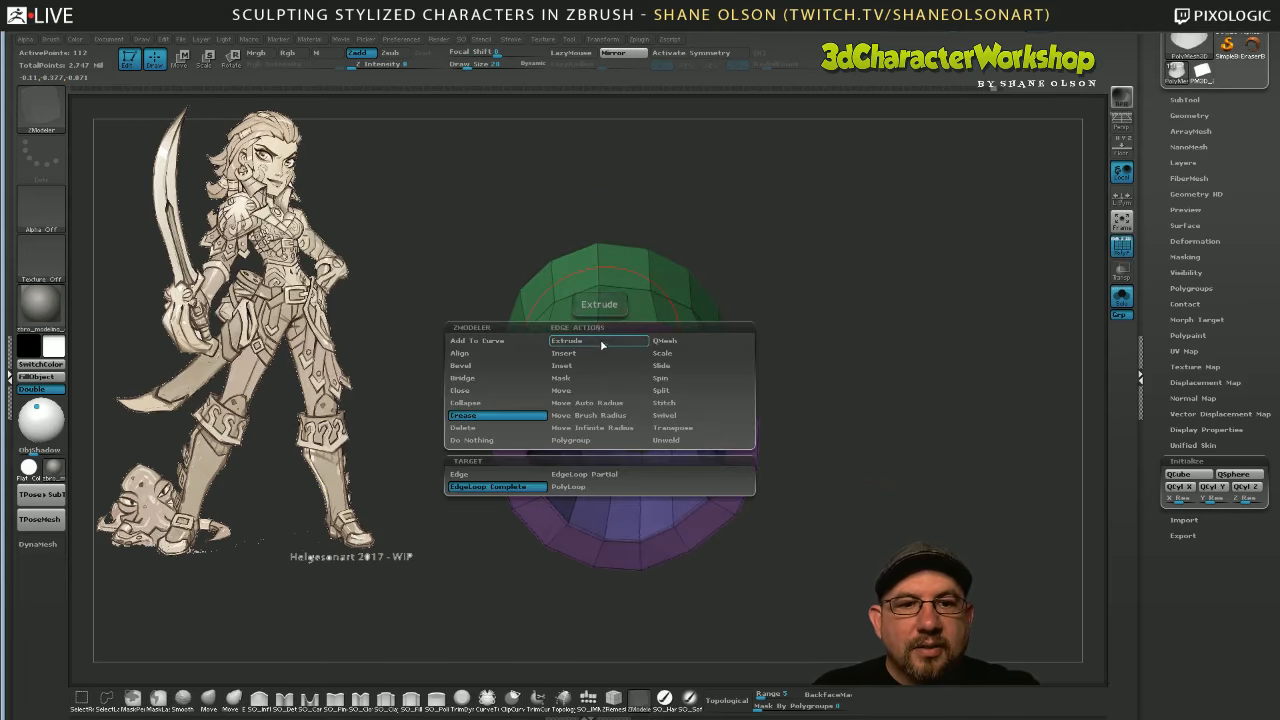
pyautogui.click(526, 475)
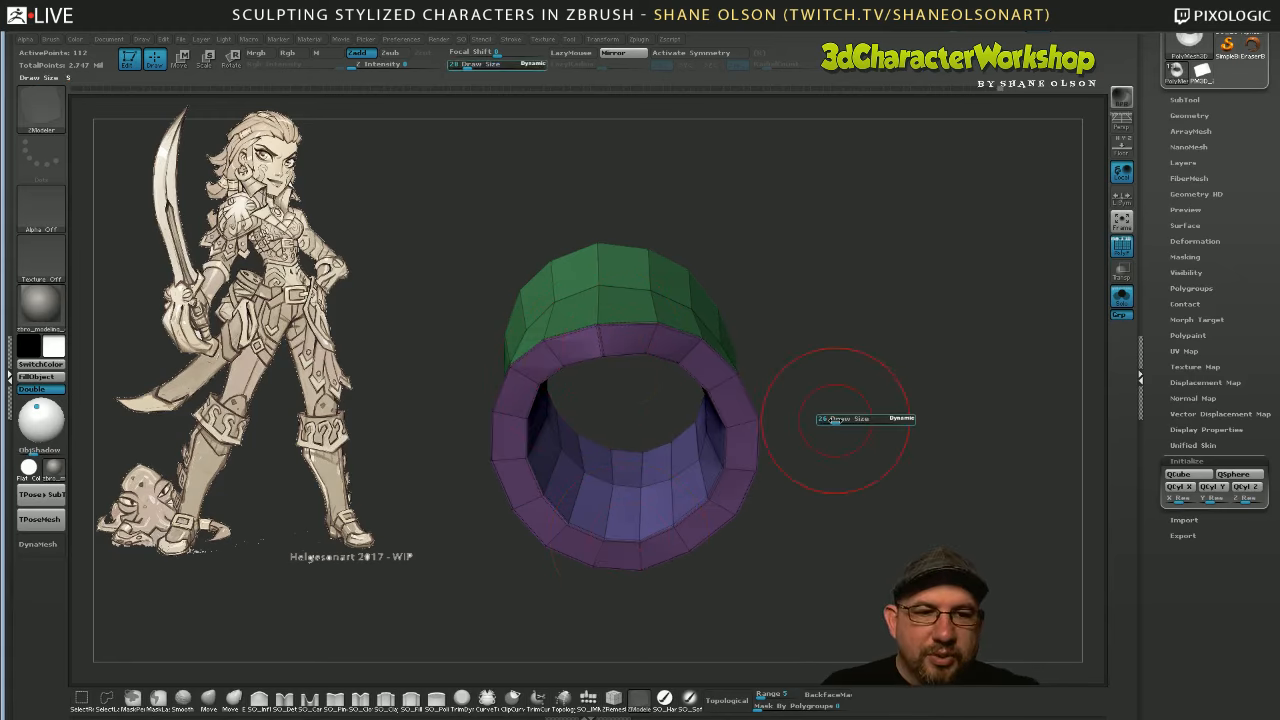
pyautogui.moveTo(843, 424); pyautogui.dragTo(830, 491)
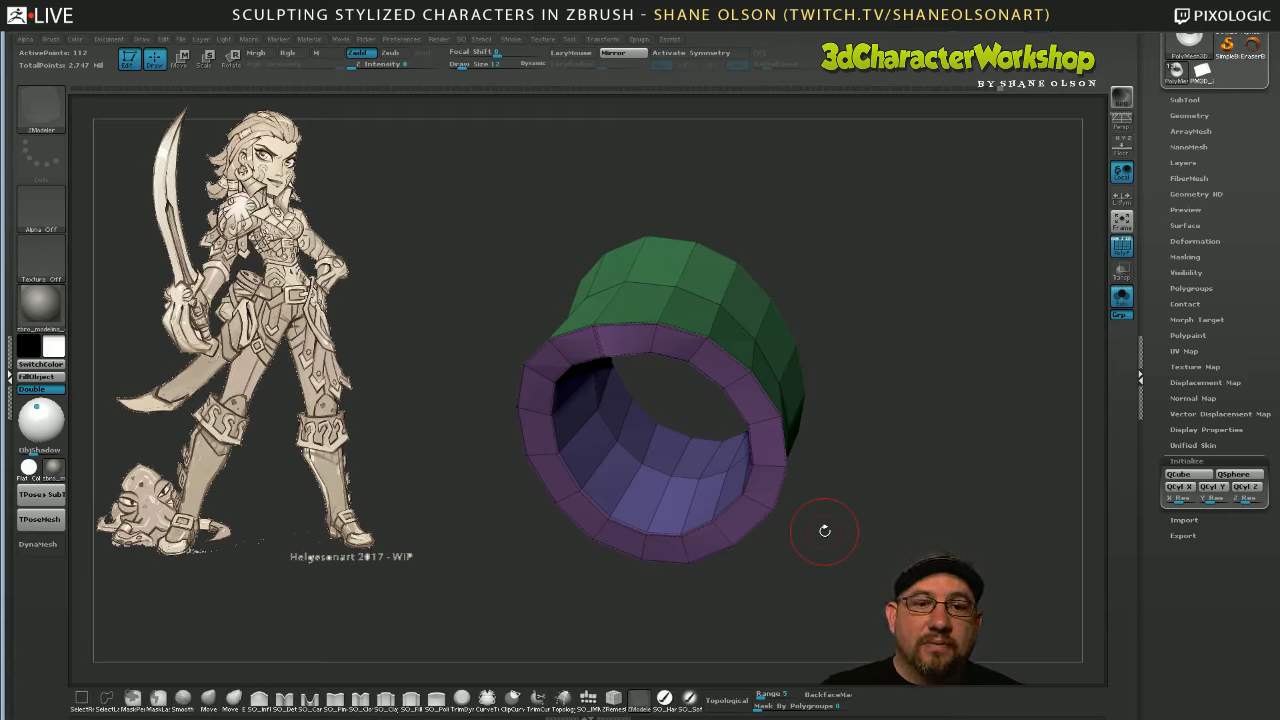
pyautogui.moveTo(824, 534); pyautogui.dragTo(870, 492)
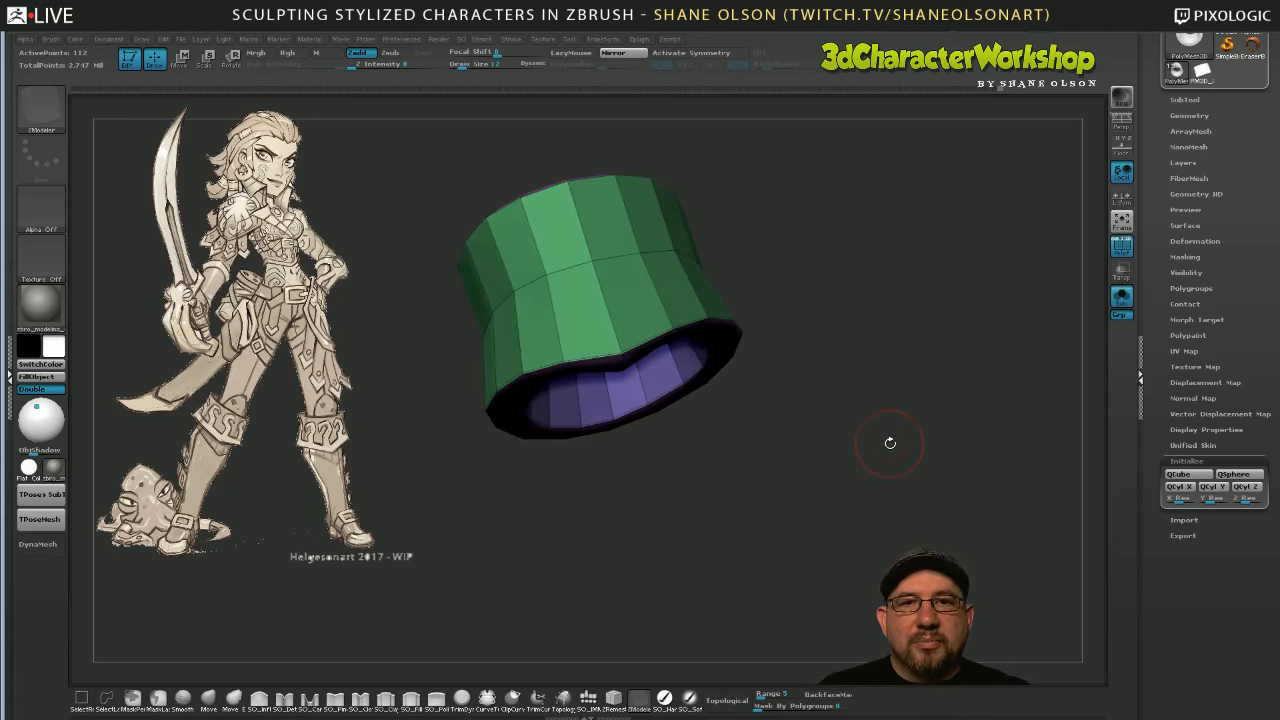
pyautogui.moveTo(890, 443); pyautogui.dragTo(851, 467)
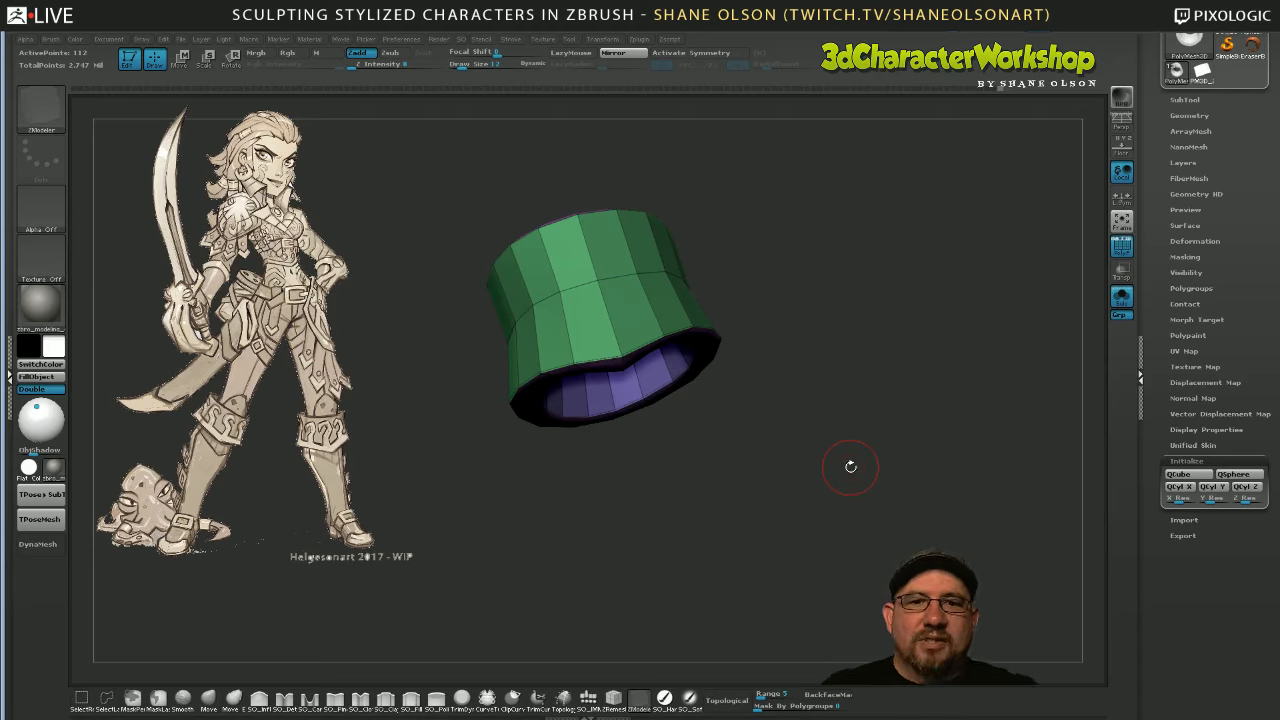
pyautogui.keyDown('alt'); pyautogui.moveTo(819, 318); pyautogui.dragTo(809, 374); pyautogui.keyUp('alt')
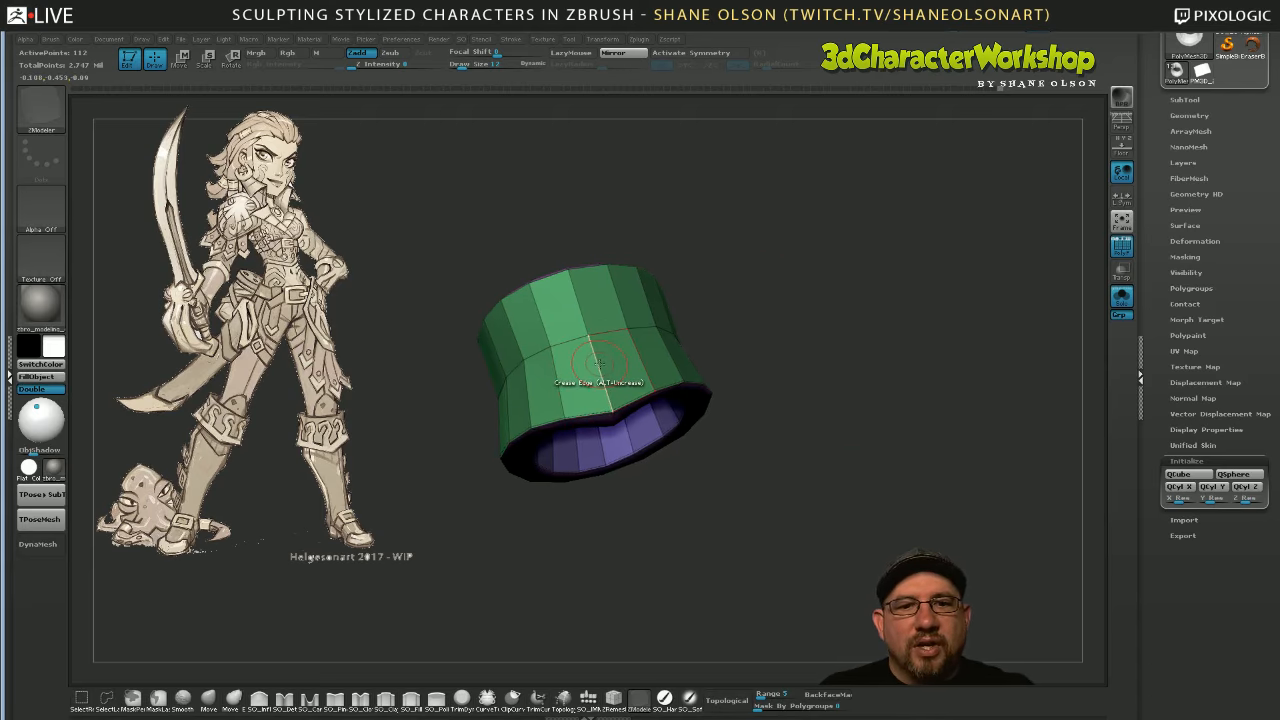
# Compare the ZModeler actions offered for edges and polygons on the cuff's outer surface
pyautogui.press('space')
pyautogui.click(599, 367)
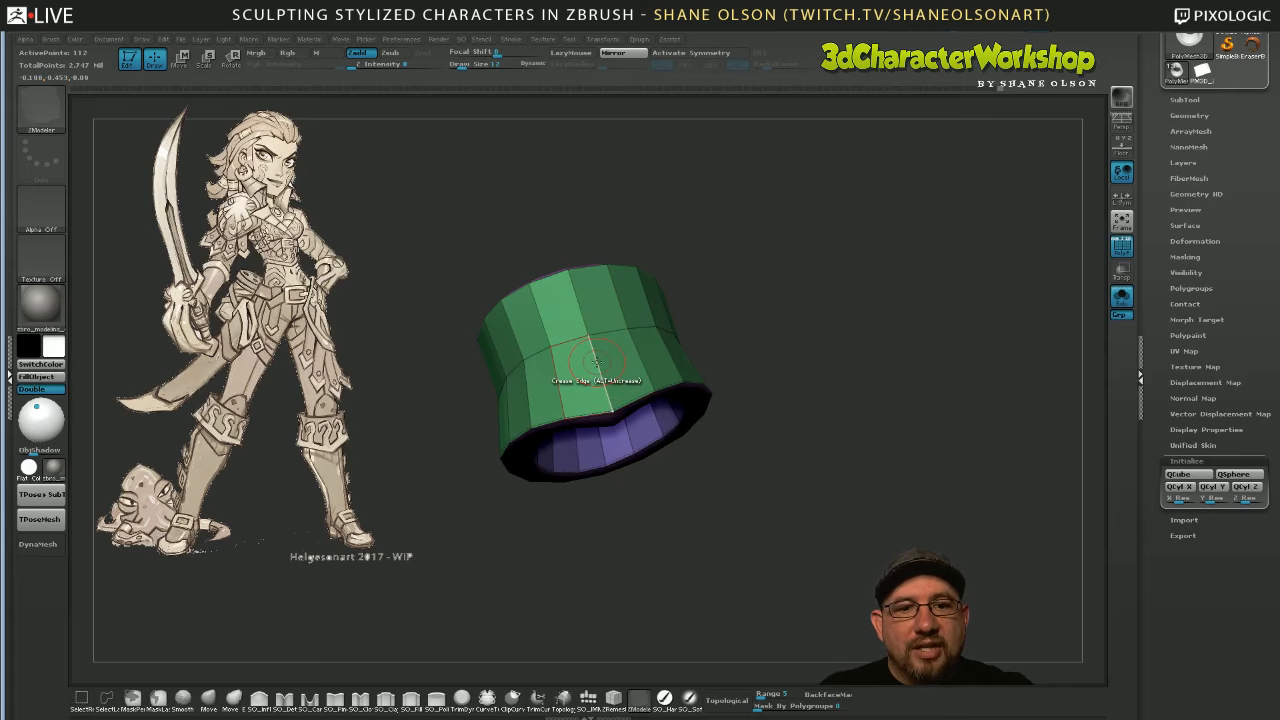
pyautogui.press('space')
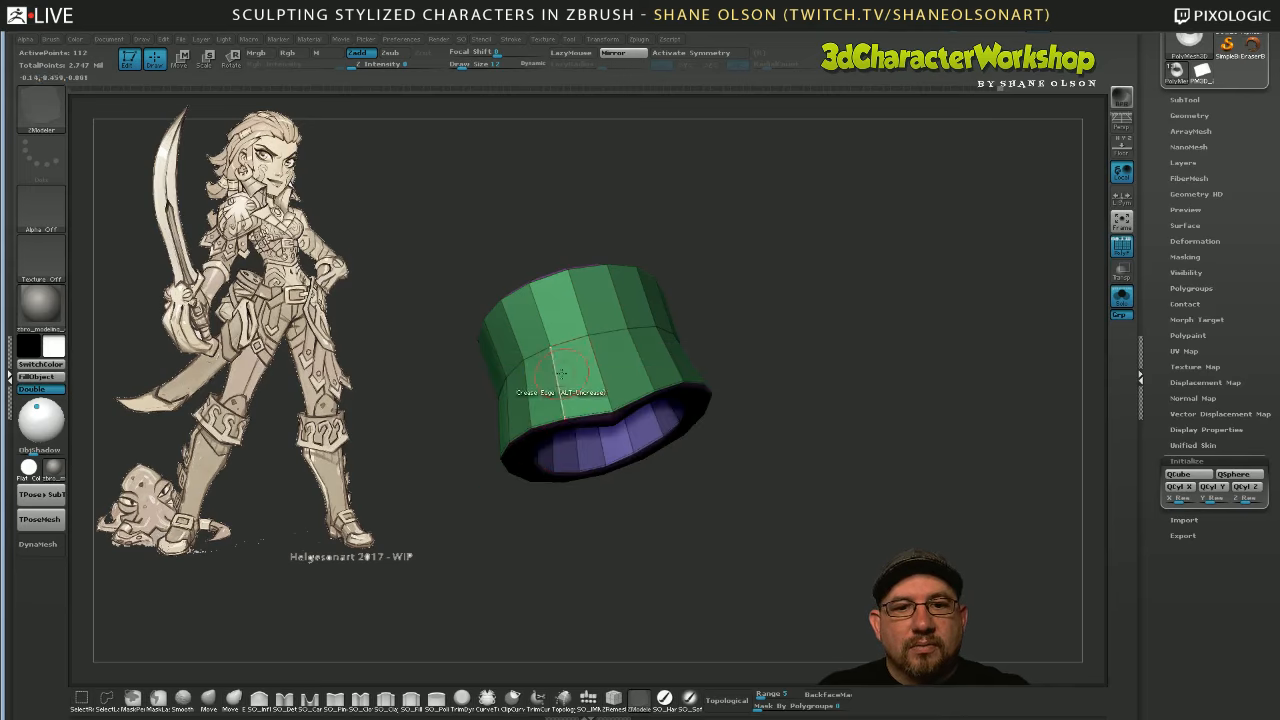
pyautogui.press('space')
pyautogui.click(563, 314)
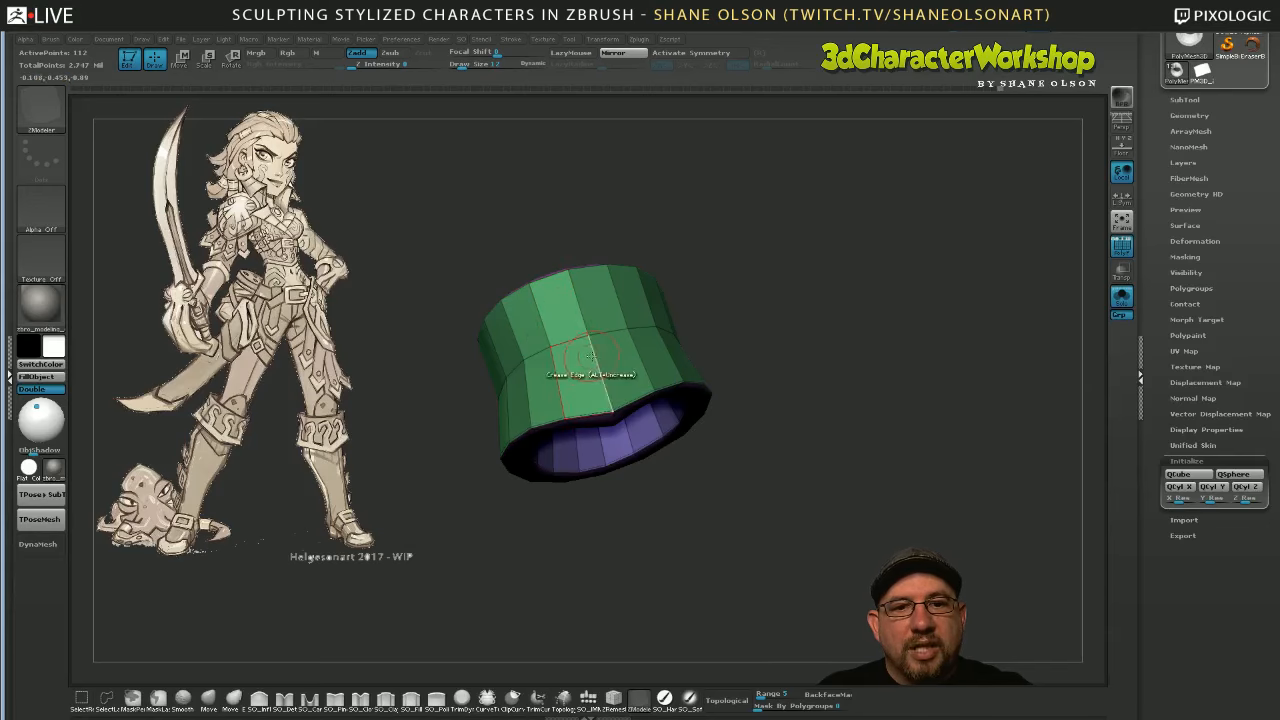
pyautogui.moveTo(820, 386); pyautogui.dragTo(823, 409)
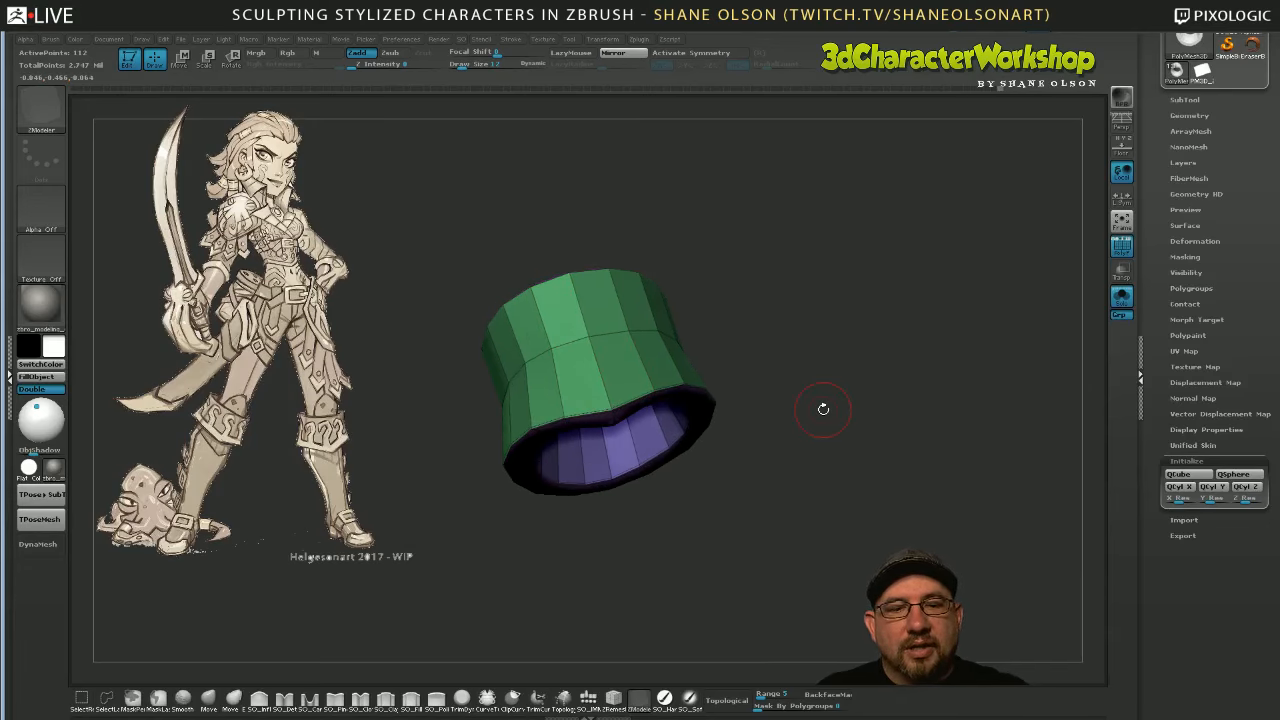
pyautogui.keyDown('alt'); pyautogui.moveTo(732, 305); pyautogui.dragTo(612, 343); pyautogui.keyUp('alt')
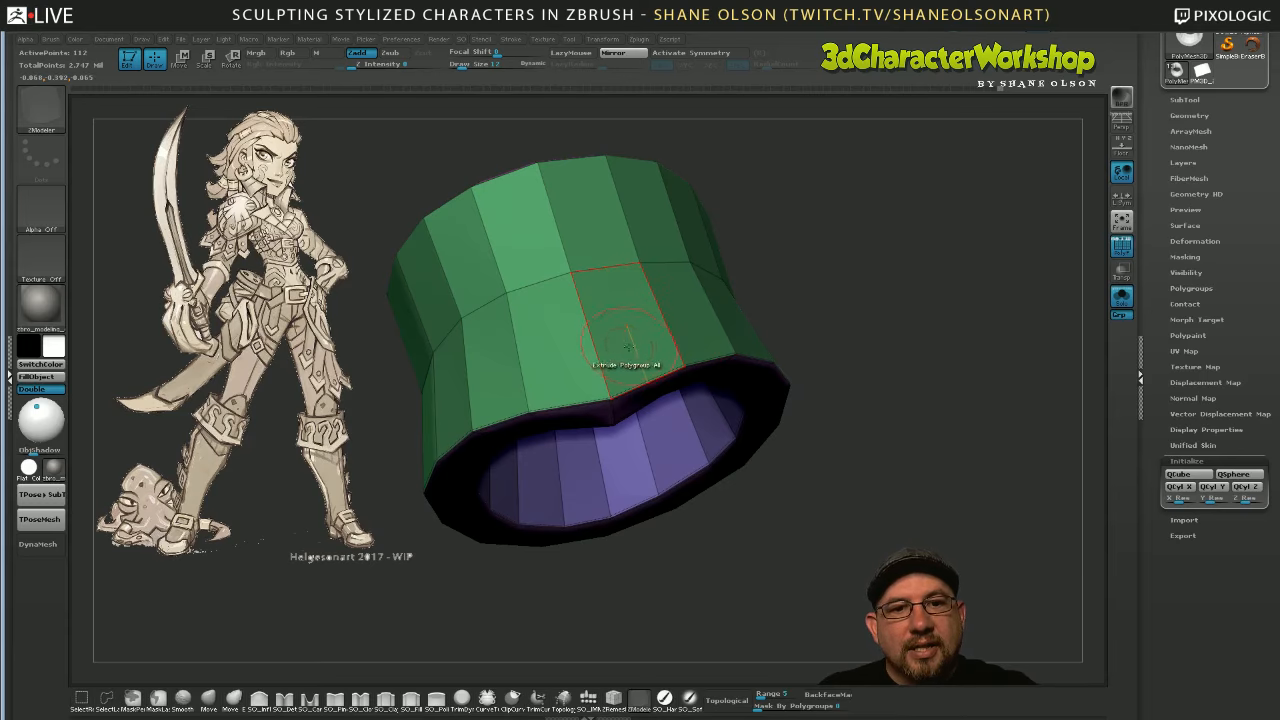
# Set the polygon Extrude target to Polyloop, try extruding a vertical strip of faces on the cuff, and undo the extrusion
pyautogui.moveTo(888, 474); pyautogui.dragTo(811, 466)
pyautogui.press('space')
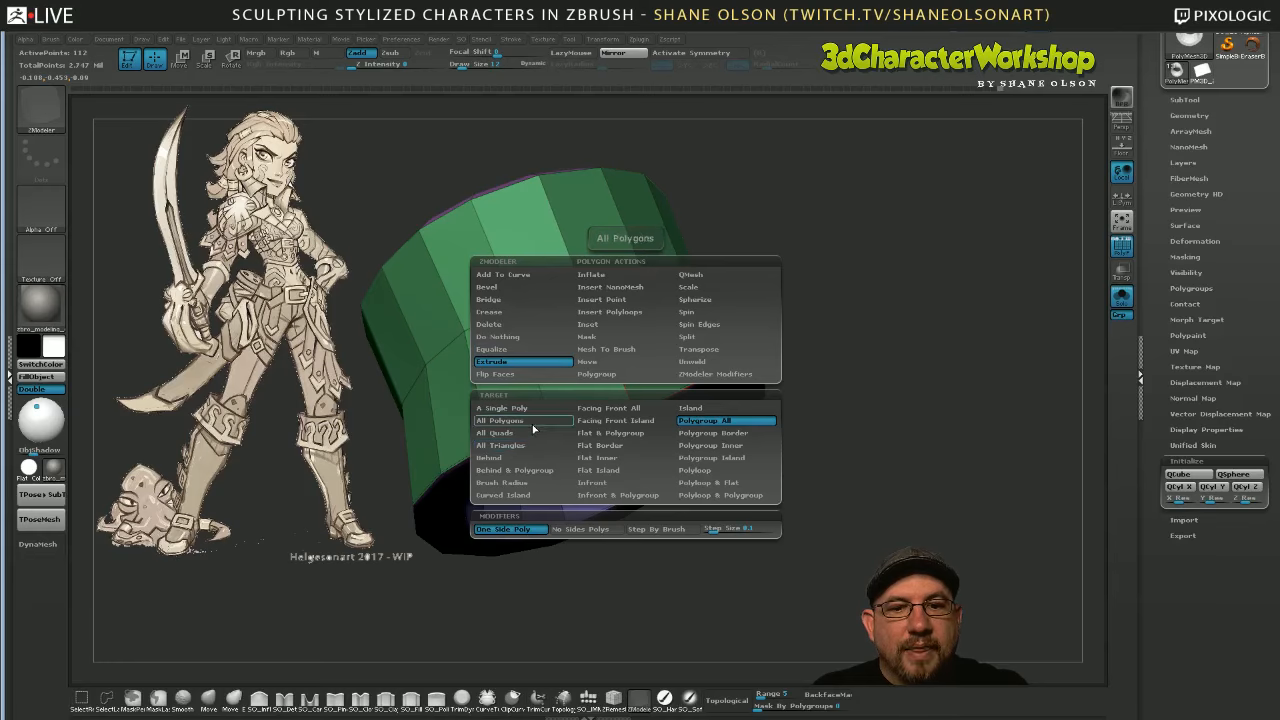
pyautogui.click(700, 470)
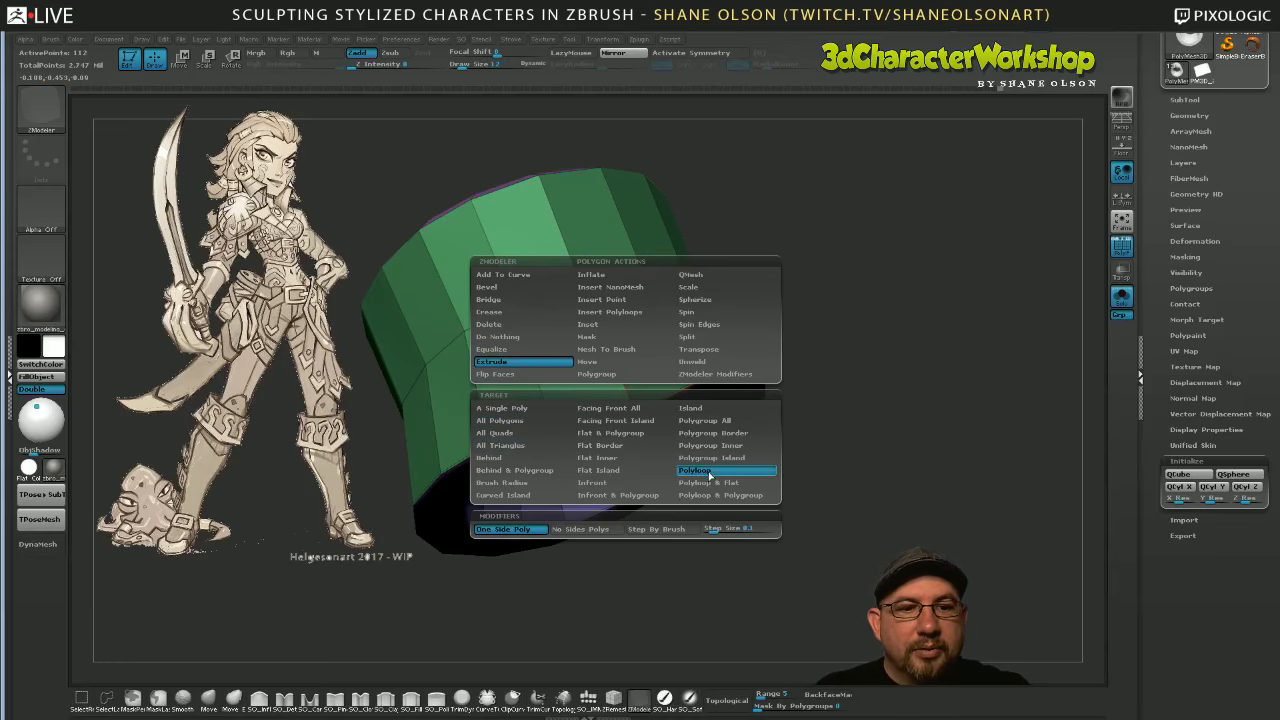
pyautogui.moveTo(845, 452); pyautogui.dragTo(904, 445)
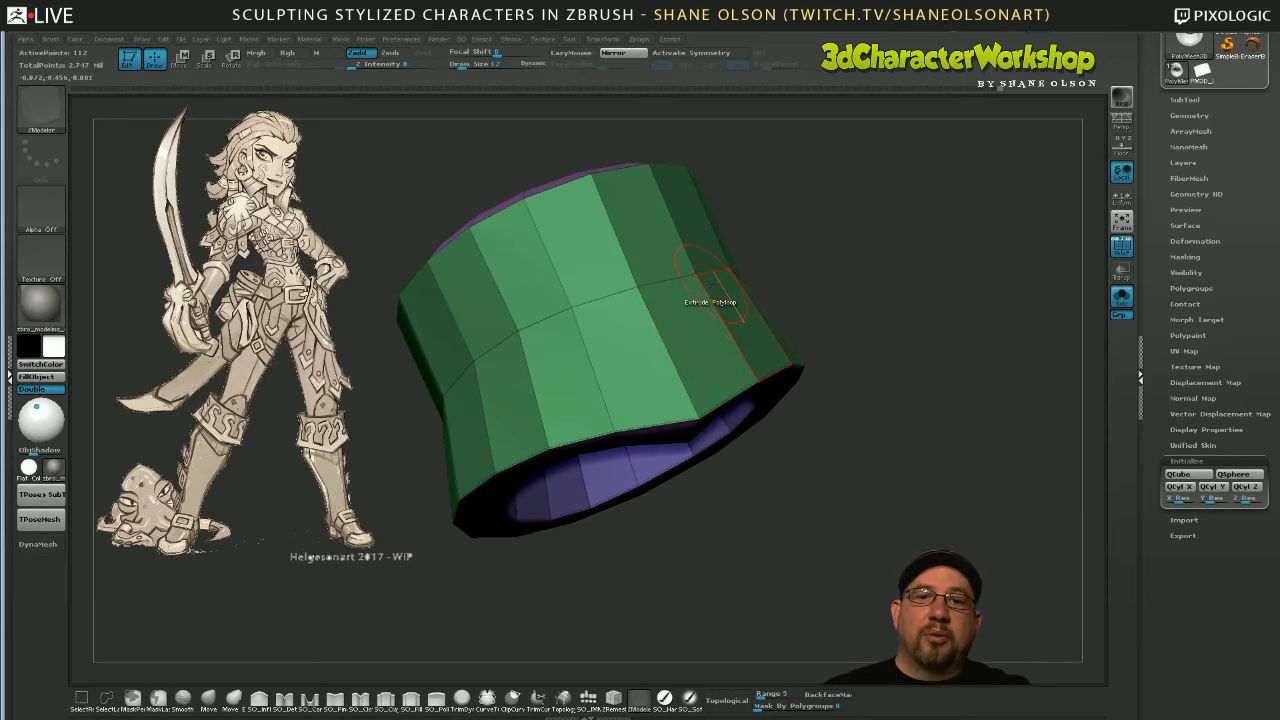
pyautogui.moveTo(885, 318); pyautogui.dragTo(876, 350)
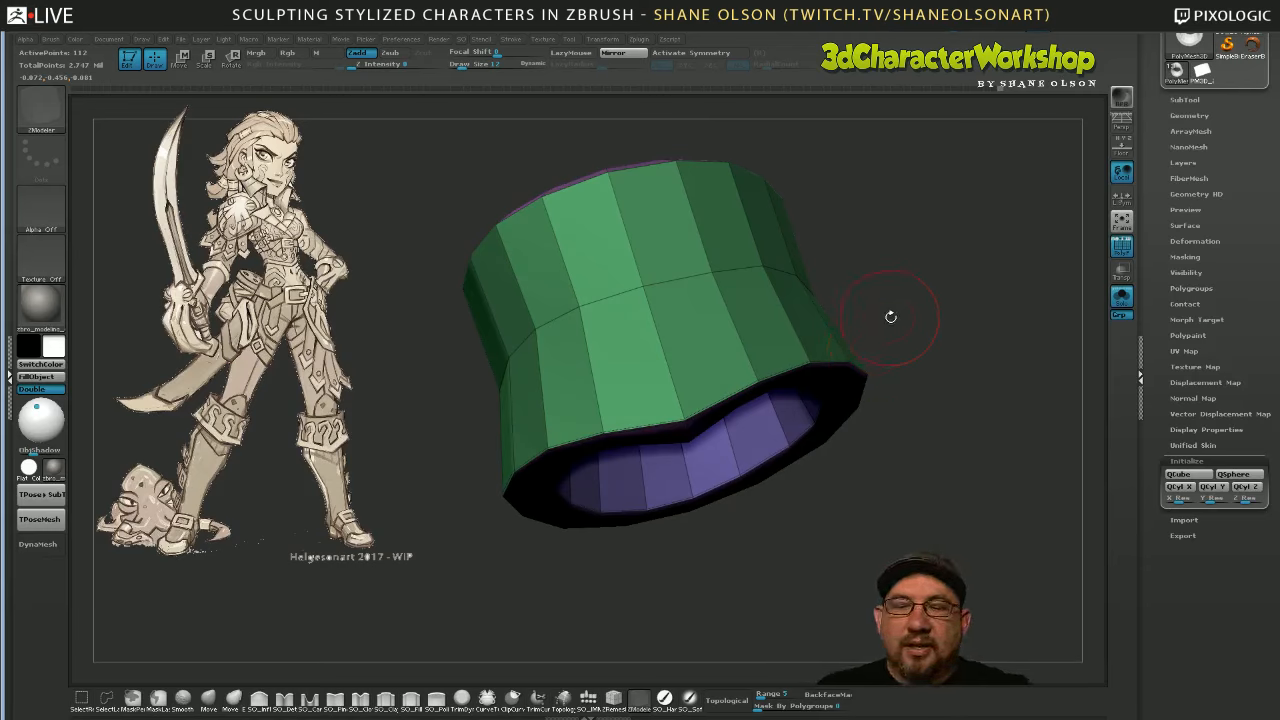
pyautogui.moveTo(890, 317); pyautogui.dragTo(872, 350)
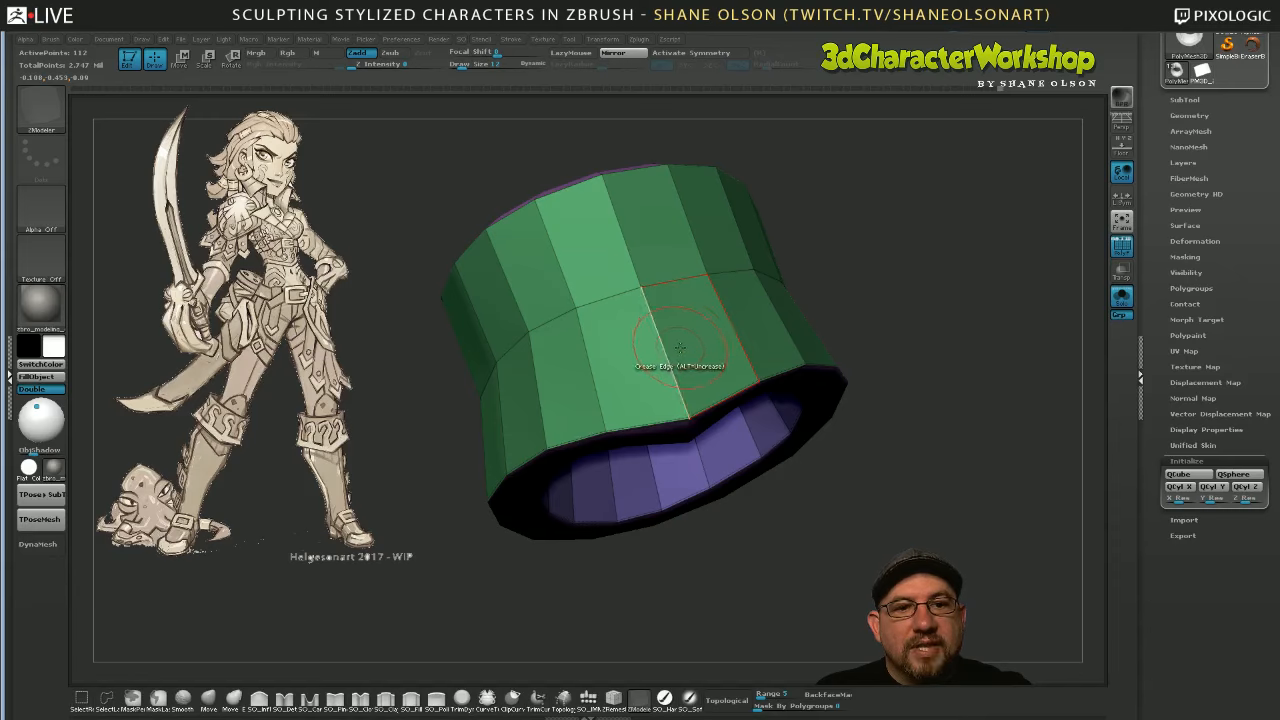
pyautogui.moveTo(682, 342)
pyautogui.mouseDown()
pyautogui.moveTo(711, 311)
pyautogui.moveTo(687, 335)
pyautogui.moveTo(707, 315)
pyautogui.moveTo(694, 290)
pyautogui.moveTo(703, 271)
pyautogui.mouseUp()
pyautogui.hotkey('ctrl', 'z')
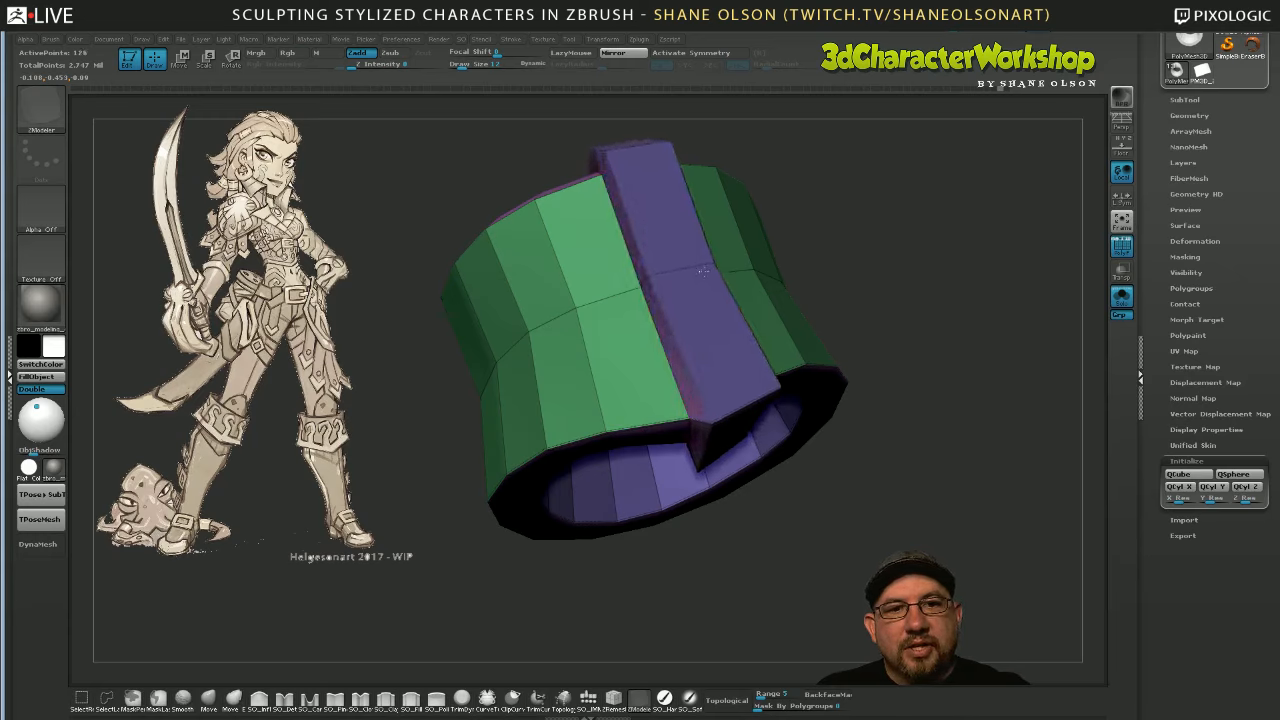
# Undo the polyloop extrusion, then inspect the cuff smoothed by dynamic subdivision with polyframe turned off
pyautogui.hotkey('ctrl', 'z')
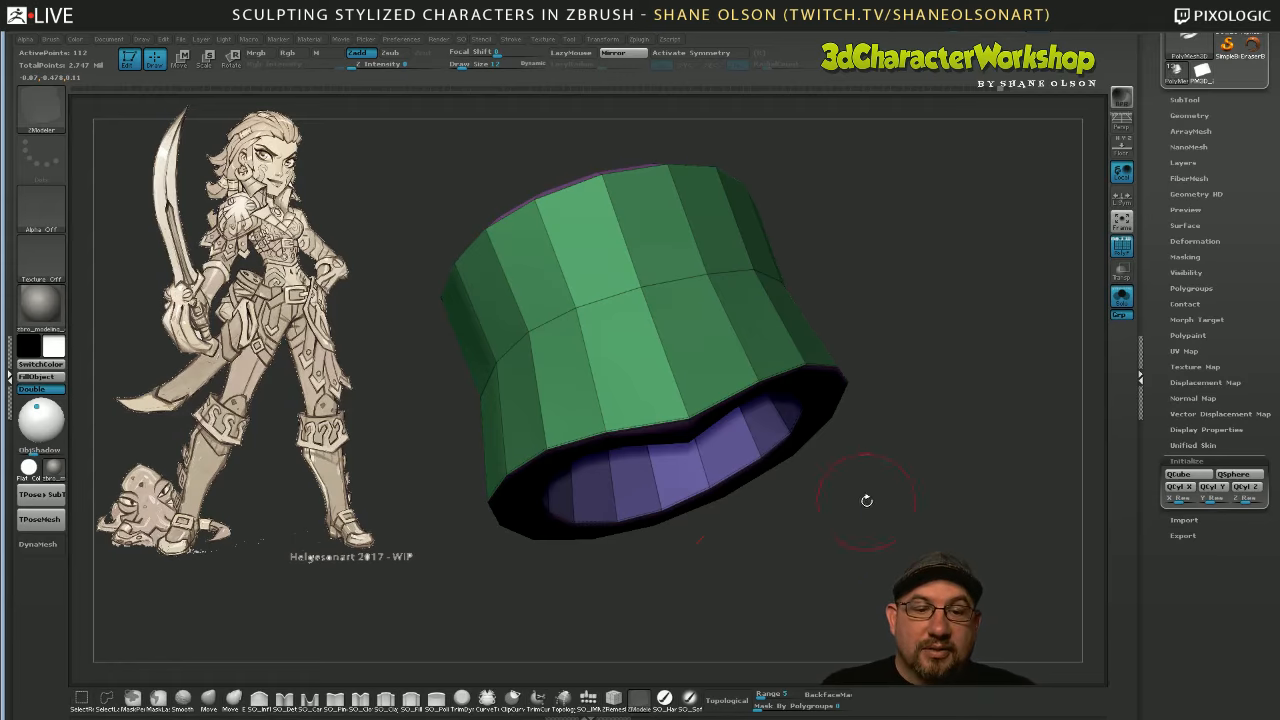
pyautogui.moveTo(866, 500); pyautogui.dragTo(790, 560)
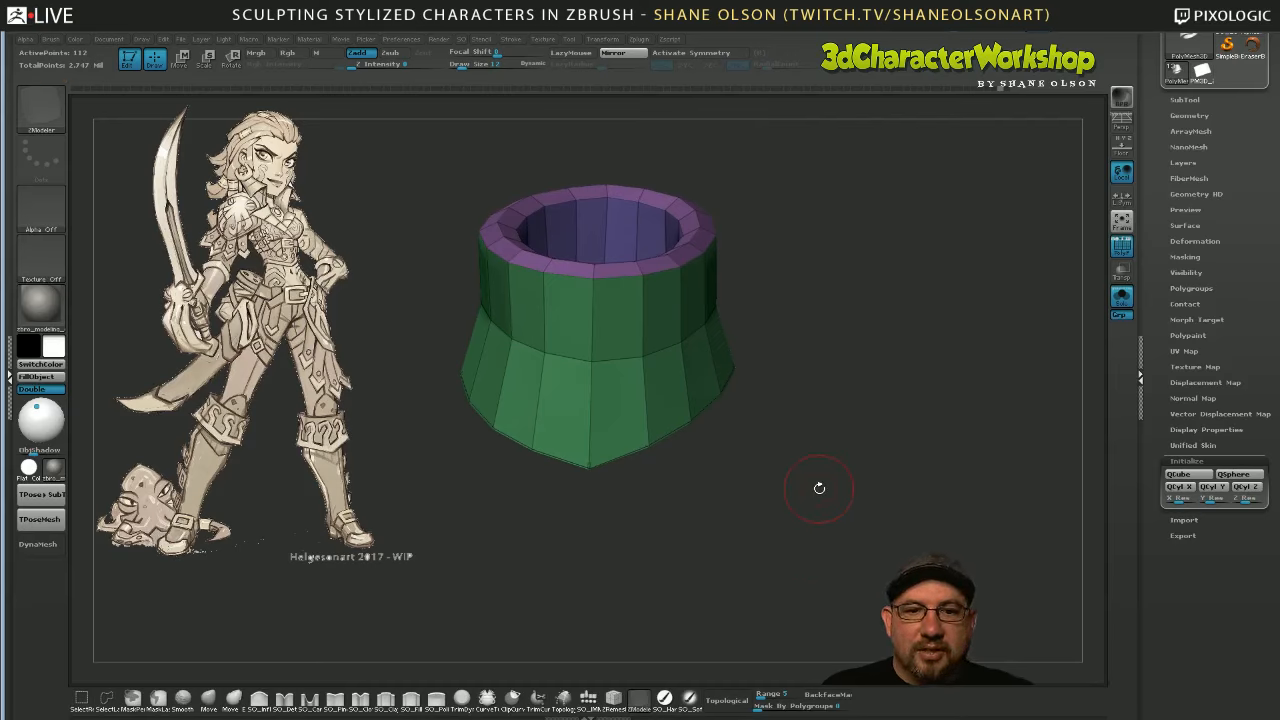
pyautogui.moveTo(819, 487); pyautogui.dragTo(864, 528)
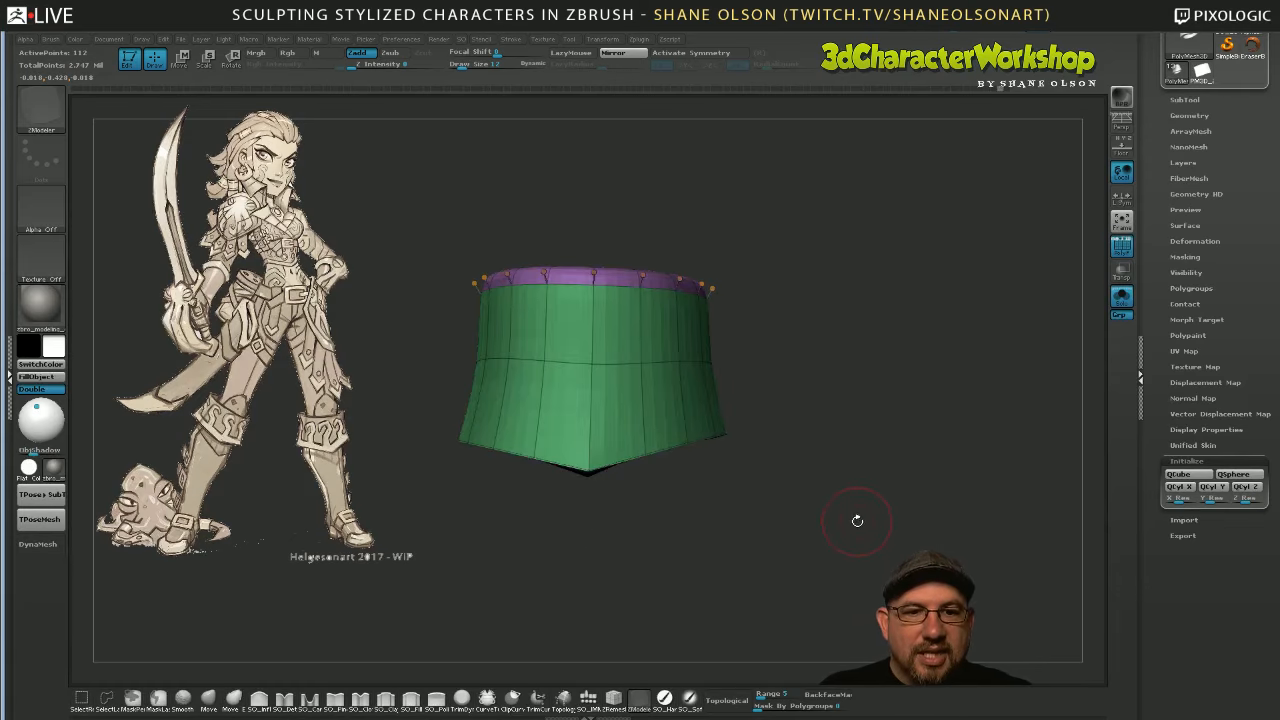
pyautogui.hotkey('shift', 'f')
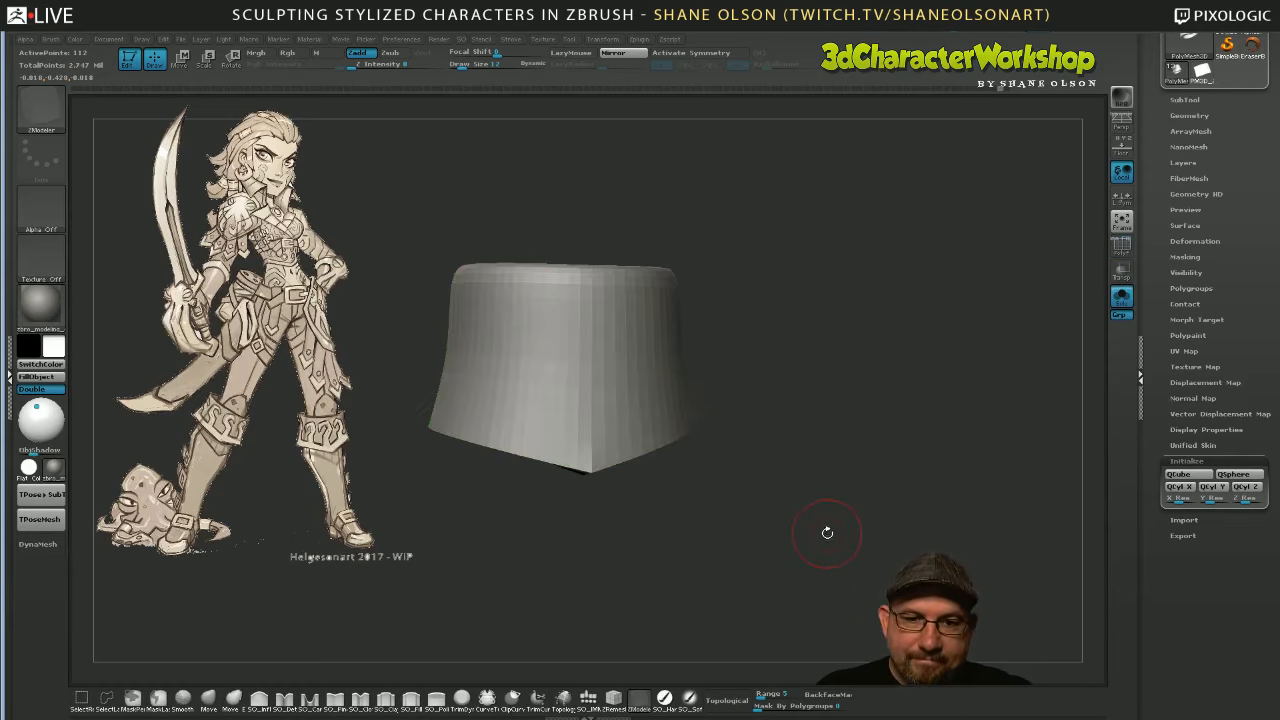
pyautogui.moveTo(826, 531); pyautogui.dragTo(812, 515)
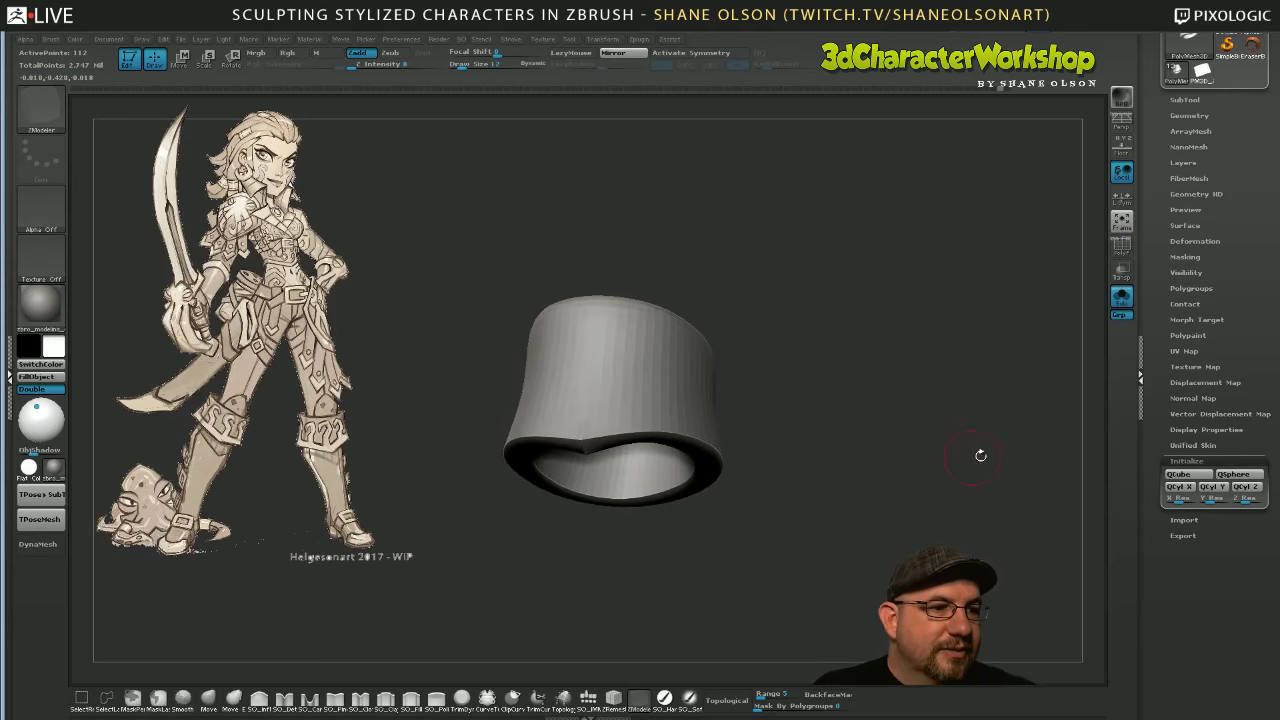
# Set the Dynamic Subdiv SmoothSubdiv level to 3 and check the smoother cuff from several angles
pyautogui.click(1197, 460)
pyautogui.click(1190, 179)
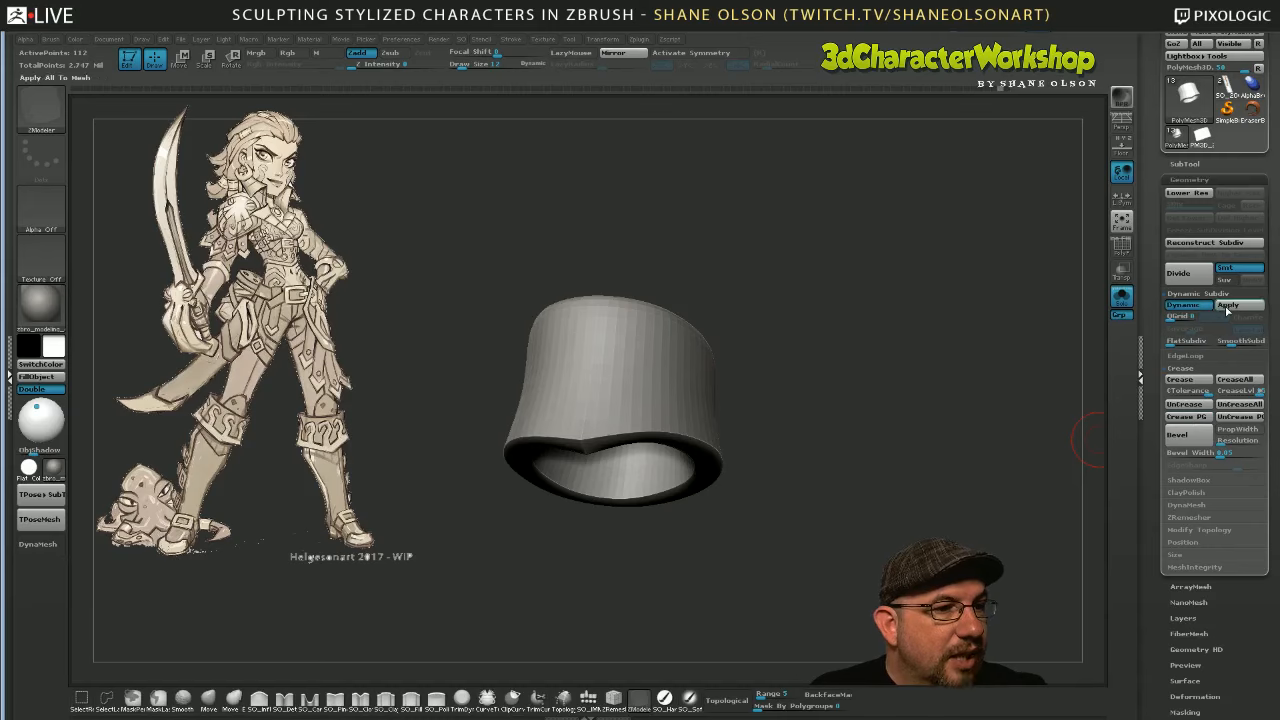
pyautogui.click(1238, 342)
pyautogui.click(1240, 342)
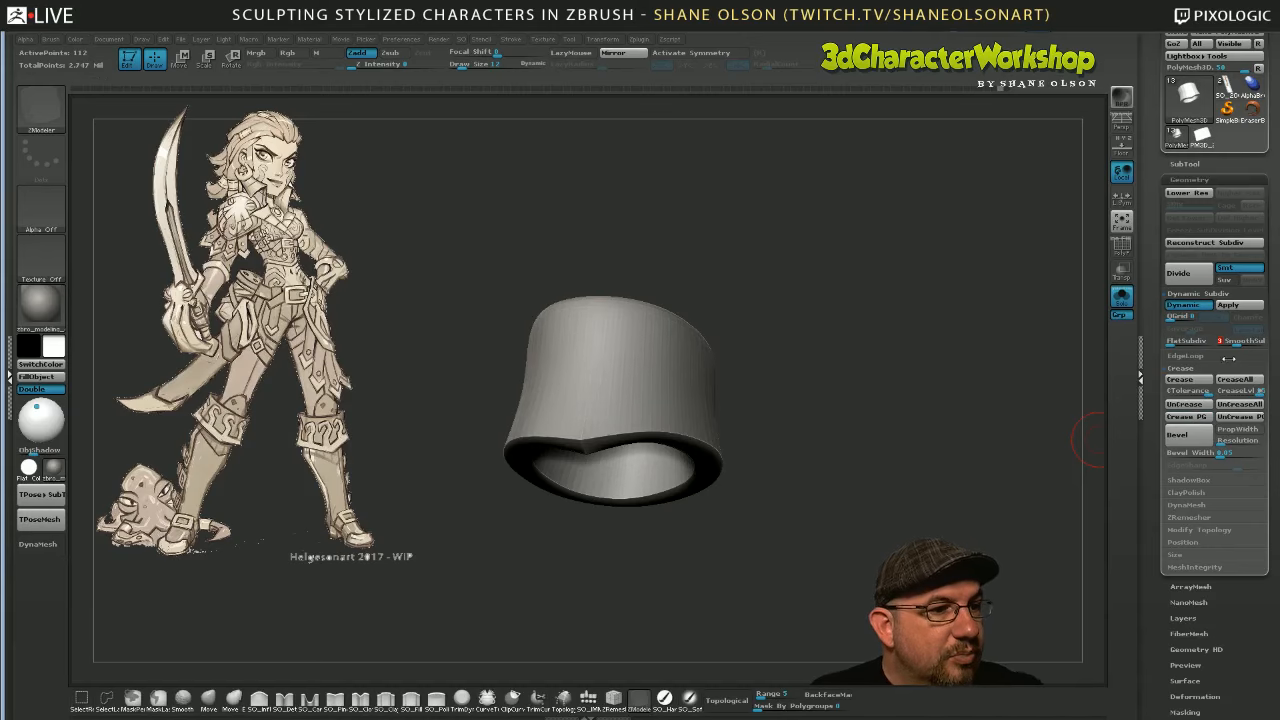
pyautogui.moveTo(896, 494); pyautogui.dragTo(830, 470)
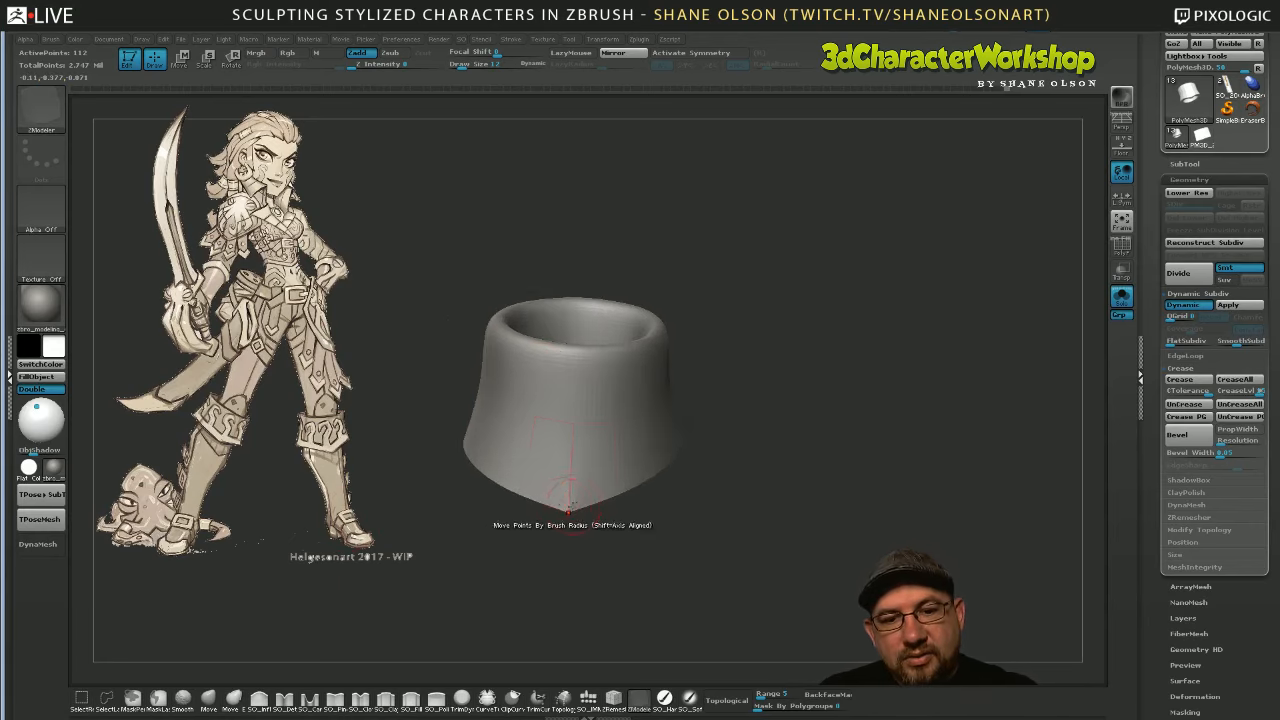
pyautogui.moveTo(781, 541)
pyautogui.mouseDown()
pyautogui.moveTo(806, 531)
pyautogui.moveTo(806, 569)
pyautogui.moveTo(777, 567)
pyautogui.moveTo(802, 539)
pyautogui.moveTo(858, 540)
pyautogui.moveTo(800, 530)
pyautogui.mouseUp()
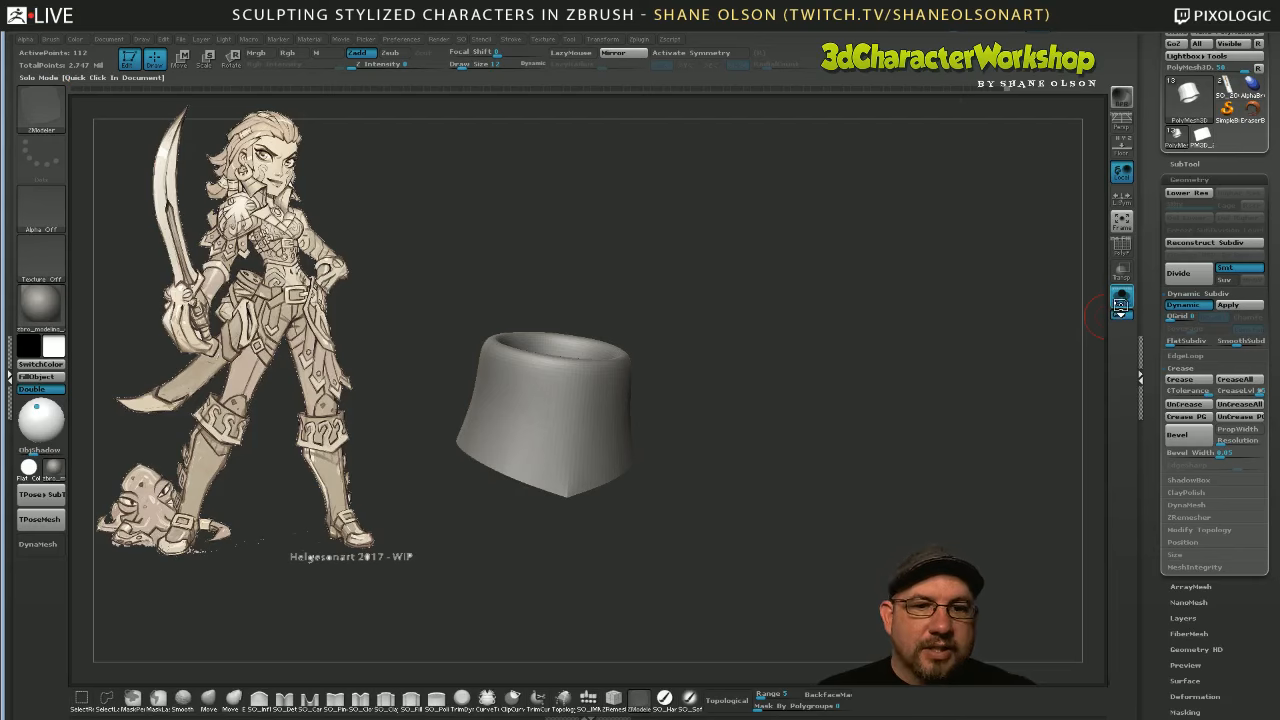
# Exit Solo mode to show the whole character and copy the cuff onto the other leg with Mirror And Weld
pyautogui.click(1120, 305)
pyautogui.moveTo(889, 446)
pyautogui.keyDown('alt'); pyautogui.mouseDown()
pyautogui.moveTo(893, 460)
pyautogui.moveTo(900, 440)
pyautogui.mouseUp(); pyautogui.keyUp('alt')
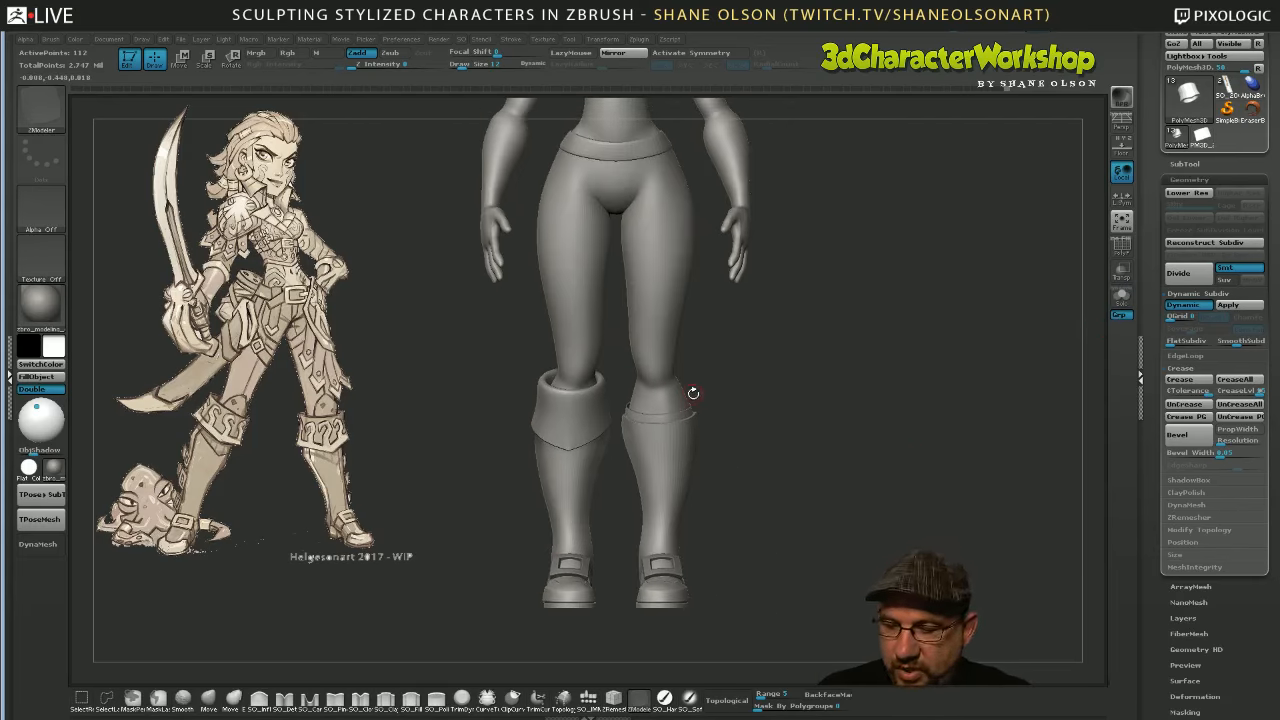
pyautogui.rightClick(732, 405)
pyautogui.click(736, 238)
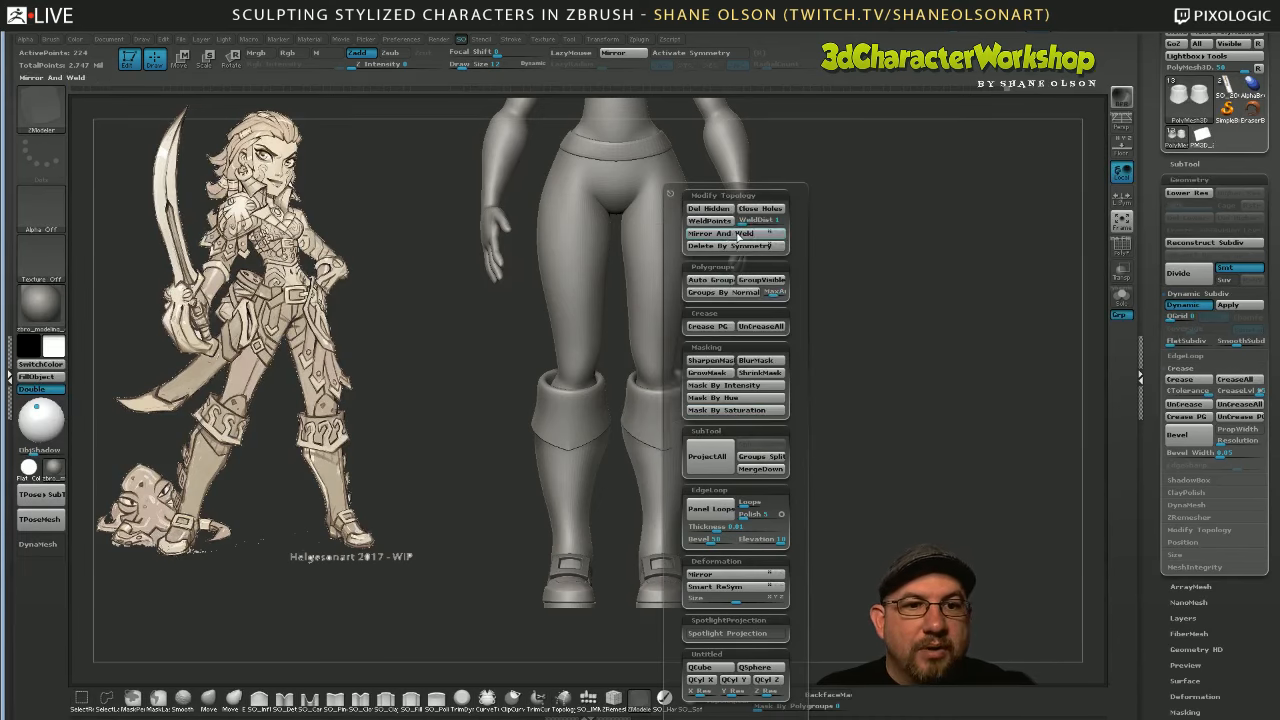
pyautogui.moveTo(794, 433); pyautogui.dragTo(763, 514)
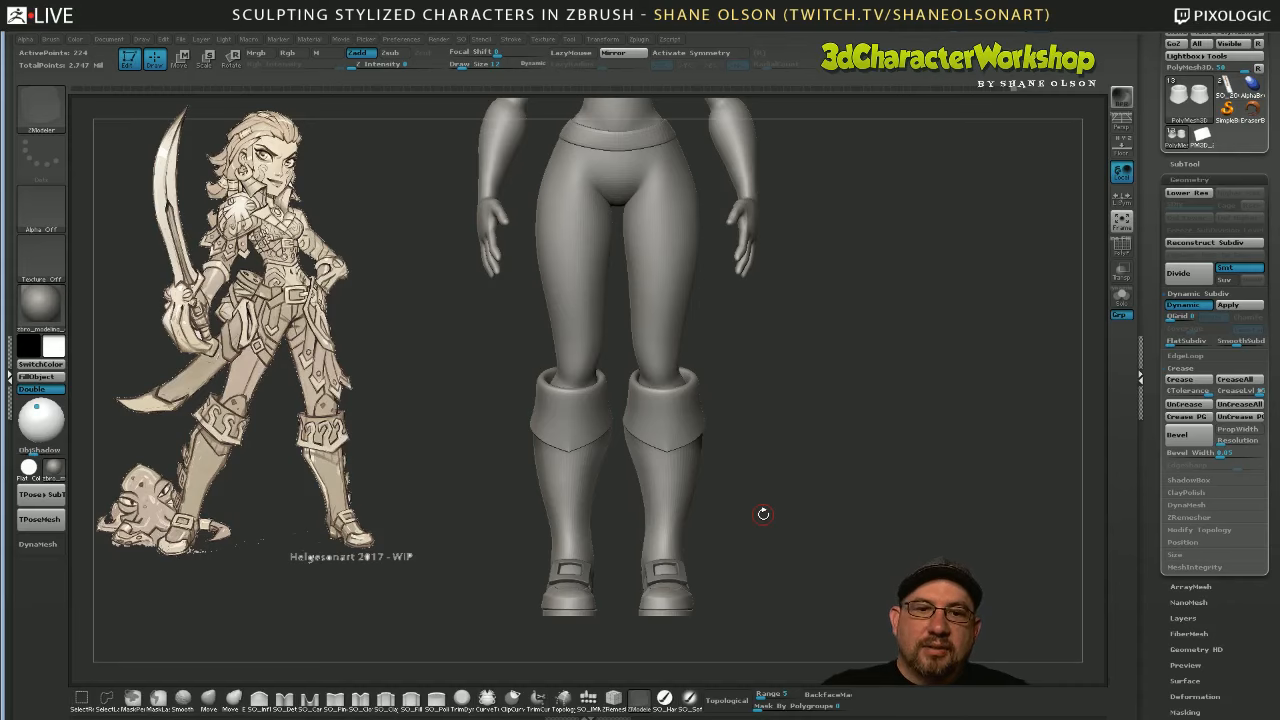
pyautogui.moveTo(763, 514)
pyautogui.keyDown('alt'); pyautogui.mouseDown()
pyautogui.moveTo(796, 476)
pyautogui.moveTo(792, 493)
pyautogui.mouseUp(); pyautogui.keyUp('alt')
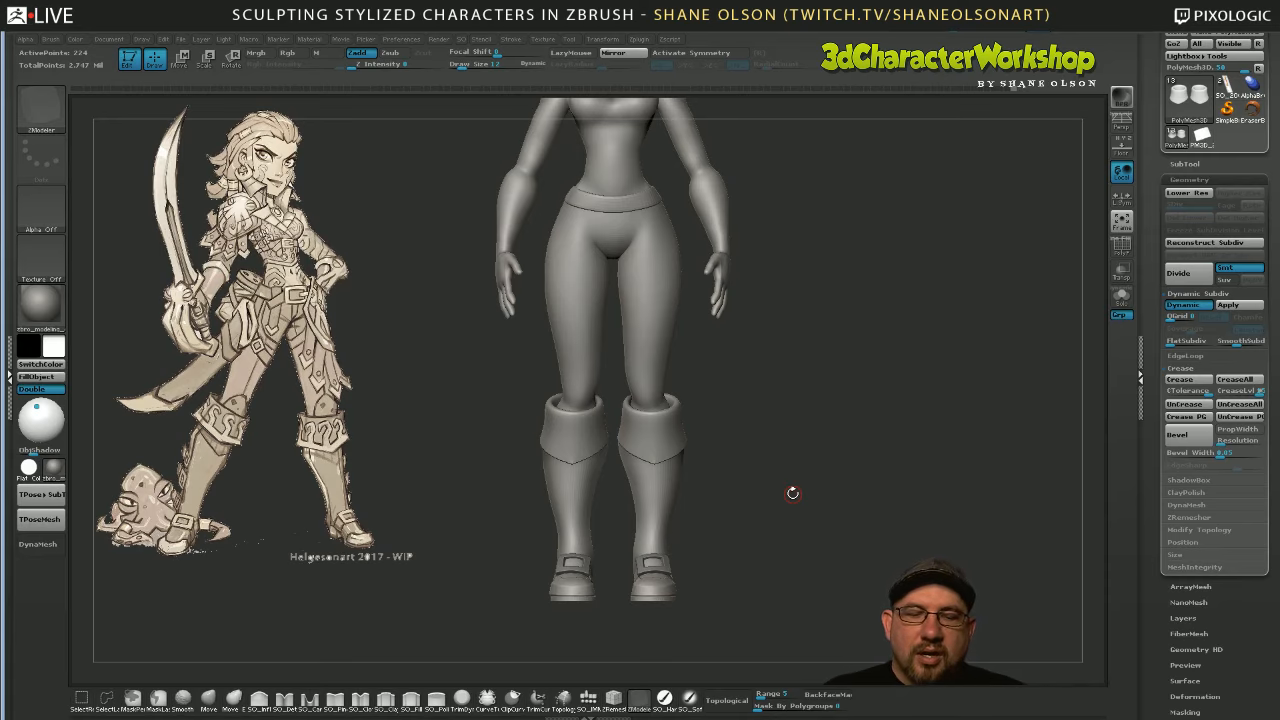
pyautogui.keyDown('alt'); pyautogui.moveTo(763, 446); pyautogui.dragTo(690, 440); pyautogui.keyUp('alt')
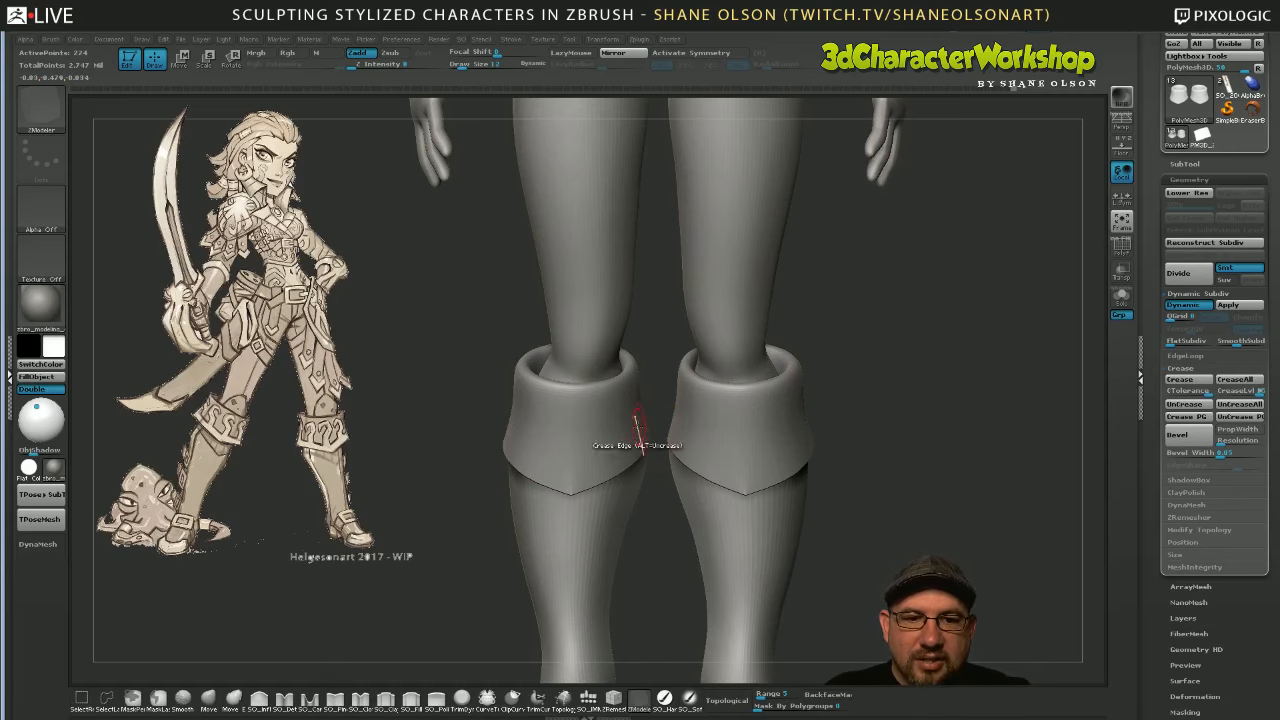
# Switch from ZModeler to the Move brush and enlarge its draw size for reshaping the cuffs
pyautogui.moveTo(643, 562); pyautogui.dragTo(690, 560)
pyautogui.click(233, 697)
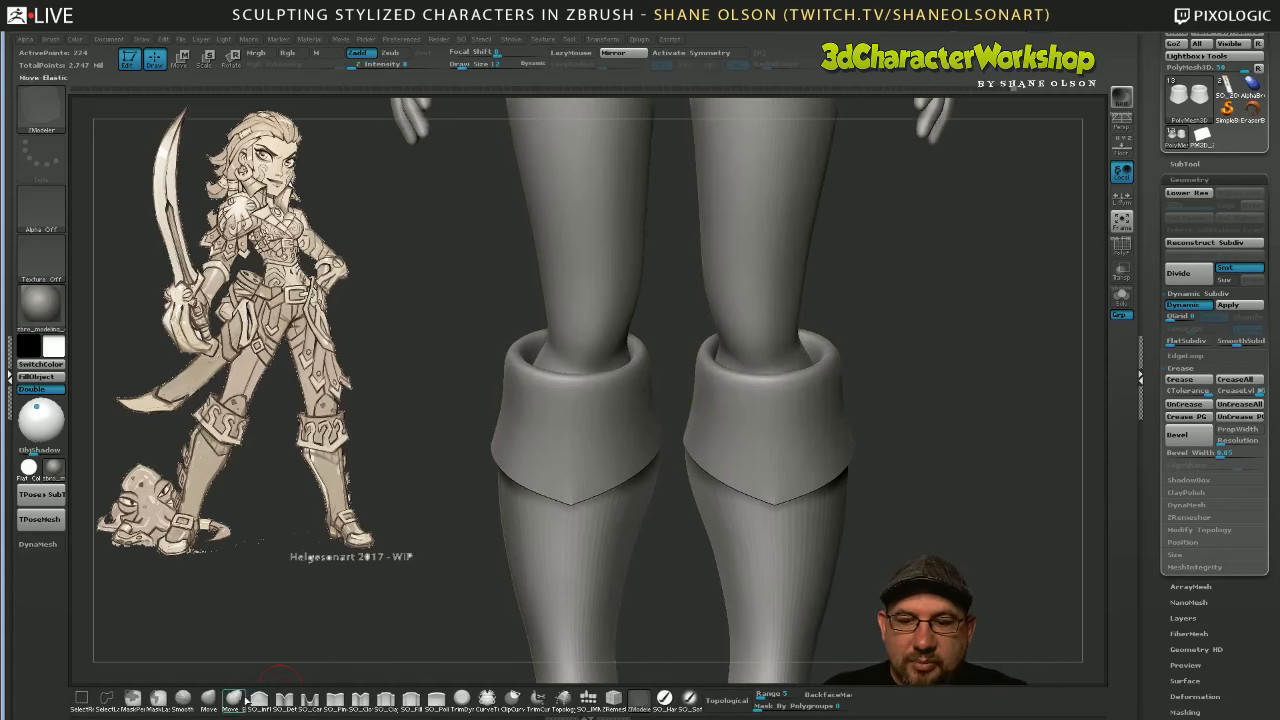
pyautogui.click(208, 697)
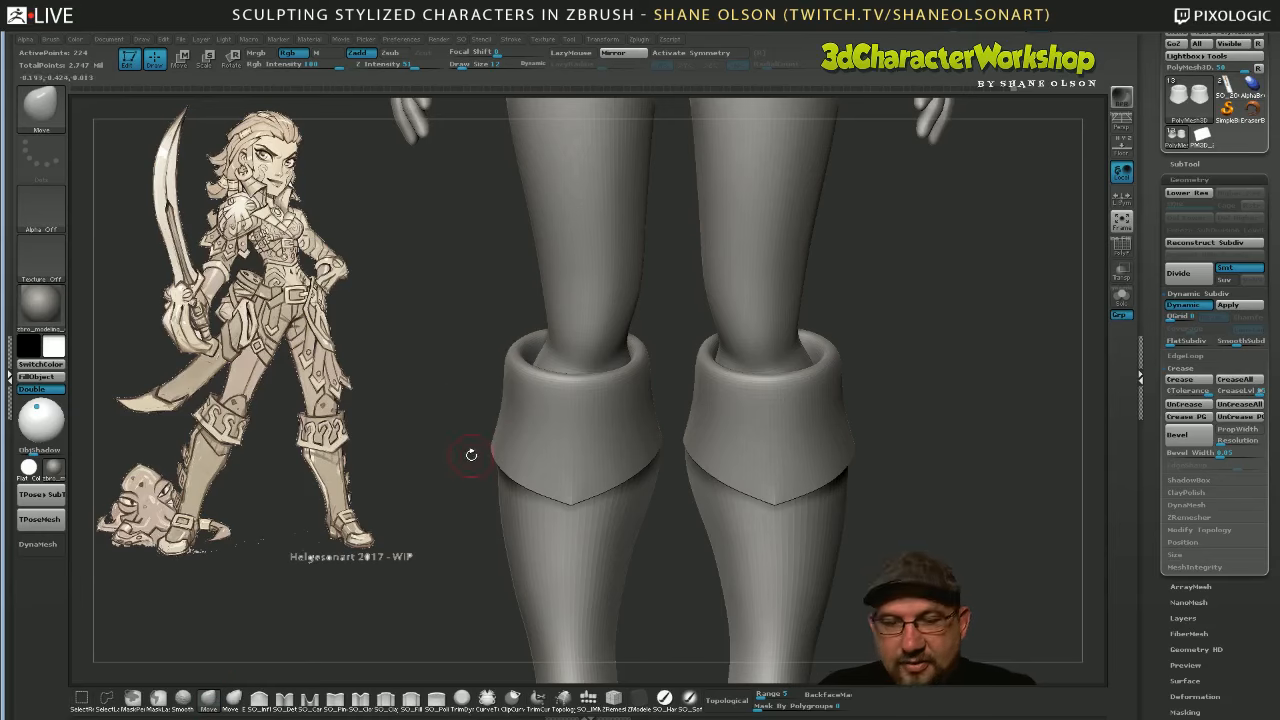
pyautogui.press('s')
pyautogui.moveTo(520, 451); pyautogui.dragTo(545, 451)
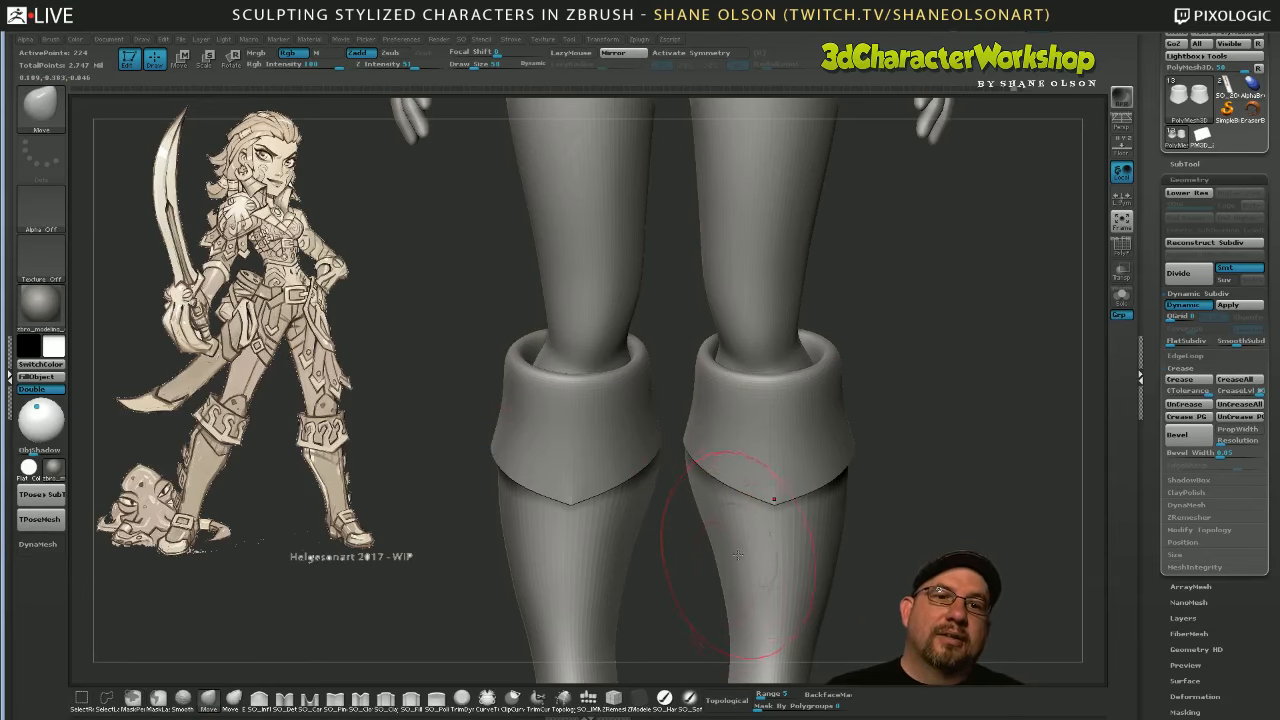
# Try X symmetry on the pair of cuffs, turn it off, and display the floor grid to show the centre line
pyautogui.click(693, 53)
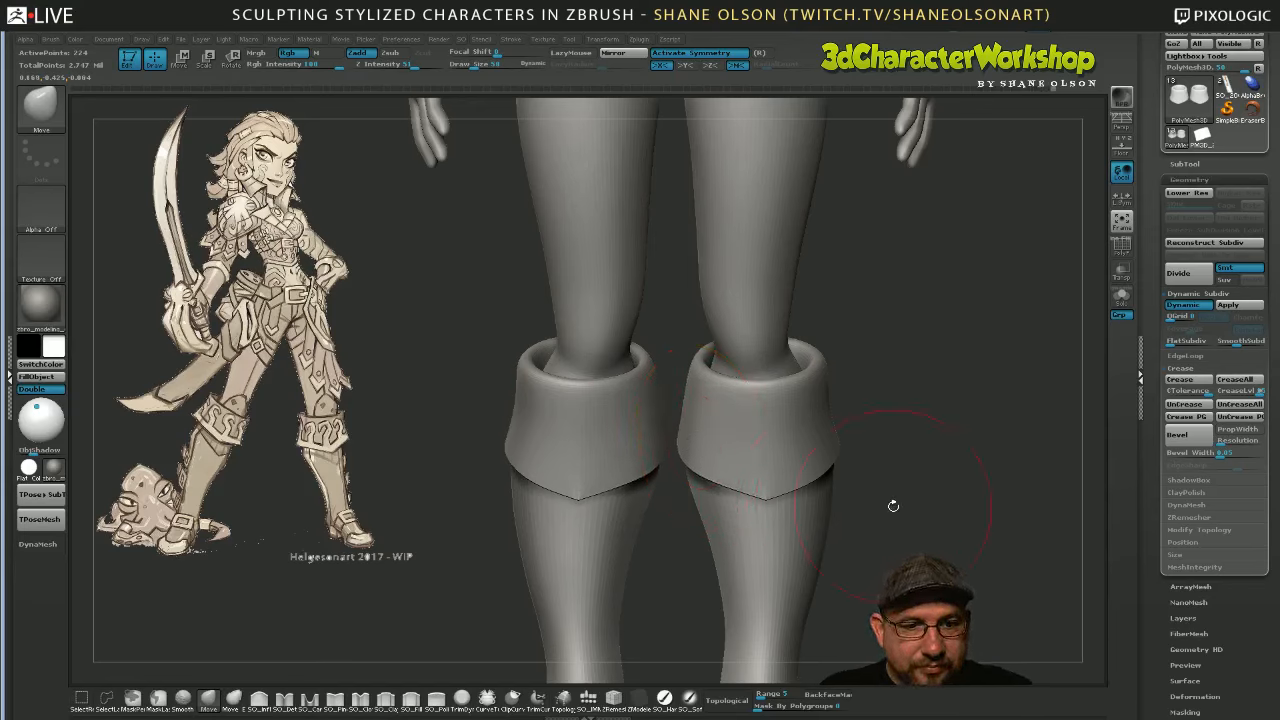
pyautogui.keyDown('alt'); pyautogui.moveTo(903, 491); pyautogui.dragTo(934, 449); pyautogui.keyUp('alt')
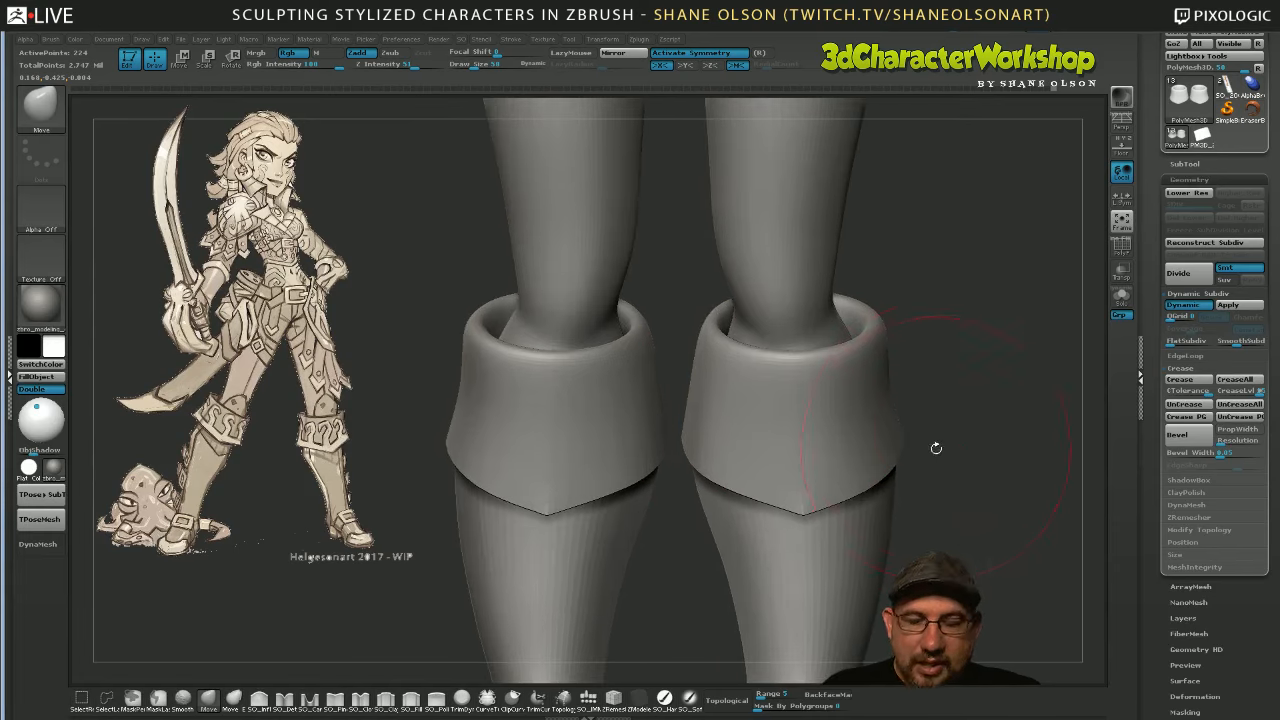
pyautogui.press('x')
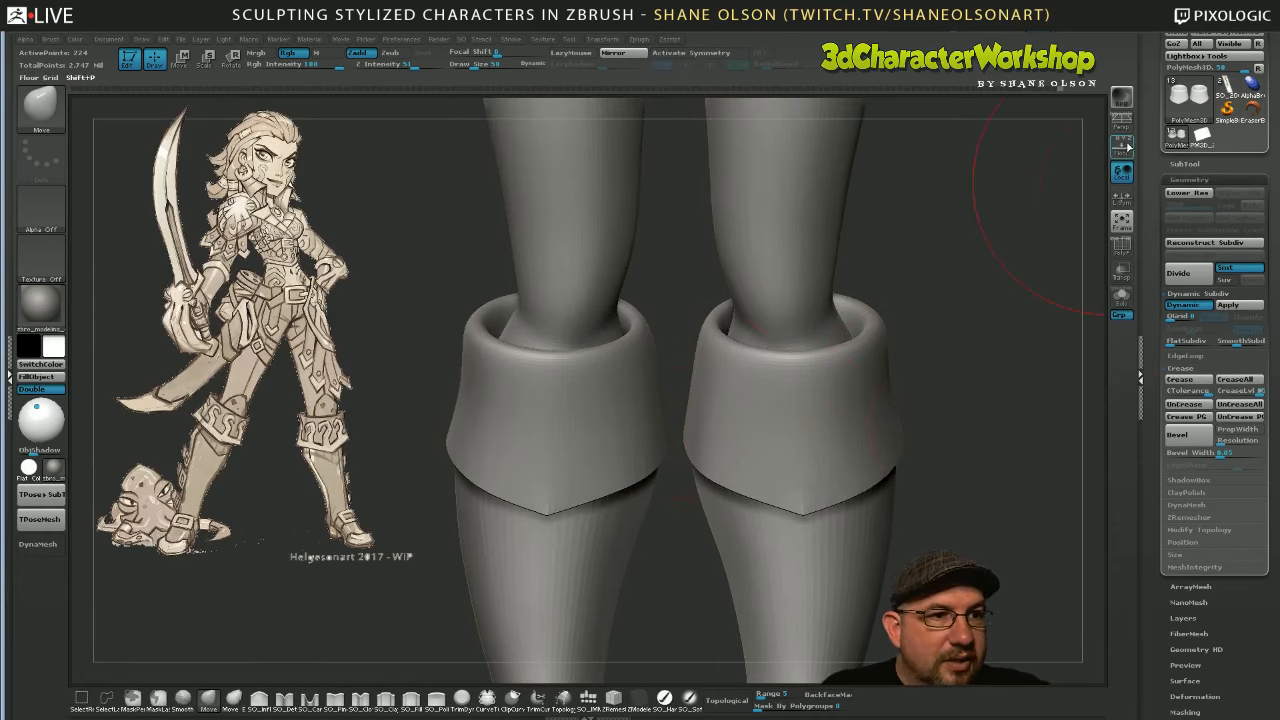
pyautogui.click(1122, 148)
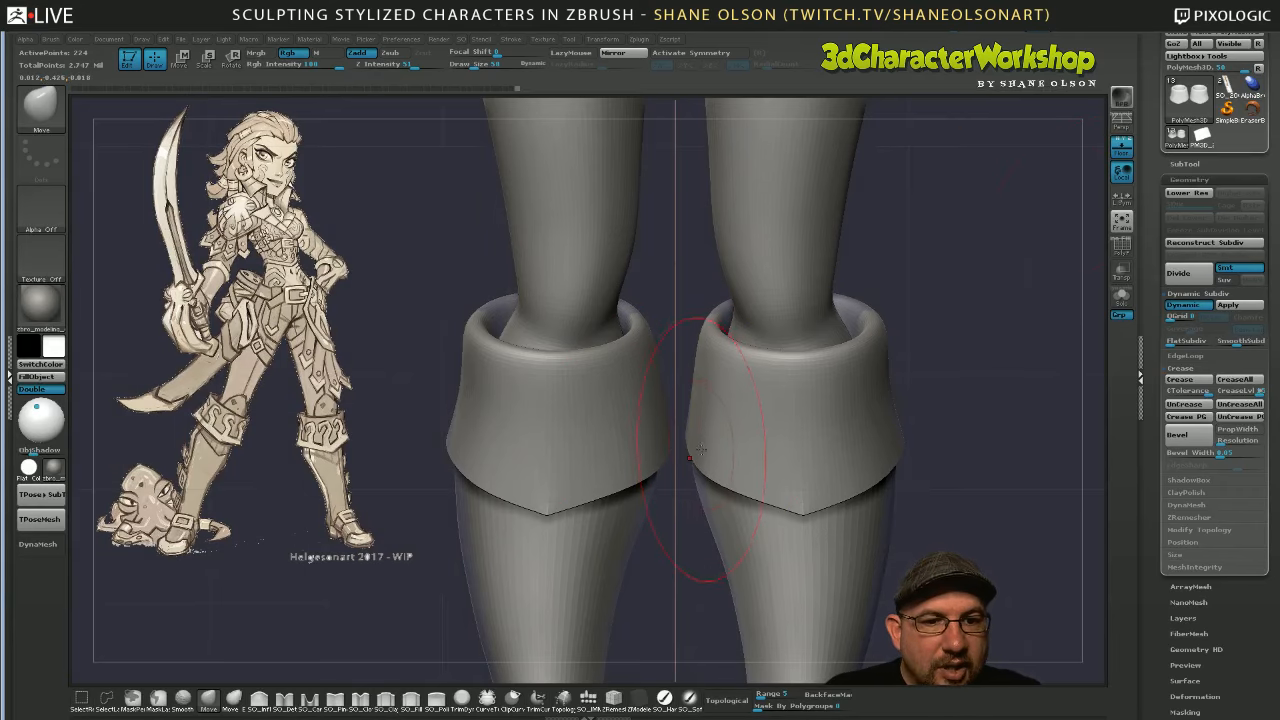
pyautogui.keyDown('alt'); pyautogui.moveTo(684, 443); pyautogui.dragTo(678, 485); pyautogui.keyUp('alt')
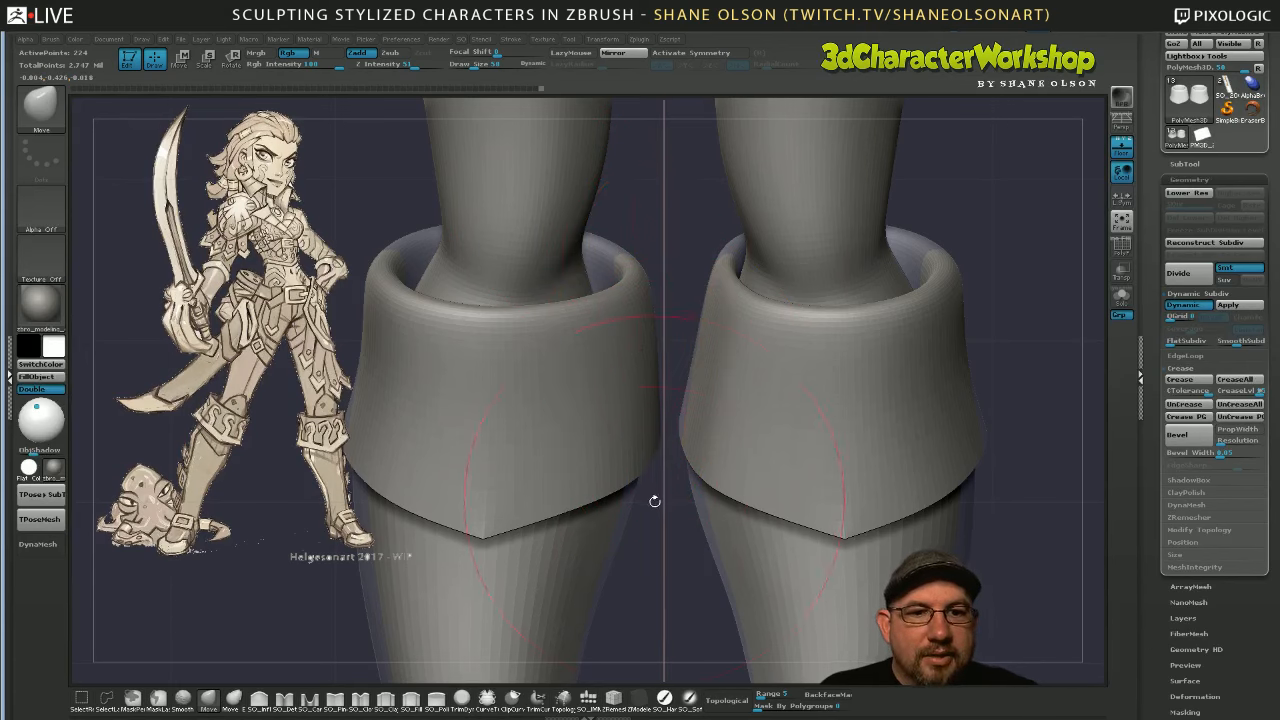
# Flare the lower outer side of the cuff with the Move brush and match the pair using Mirror And Weld
pyautogui.press('space')
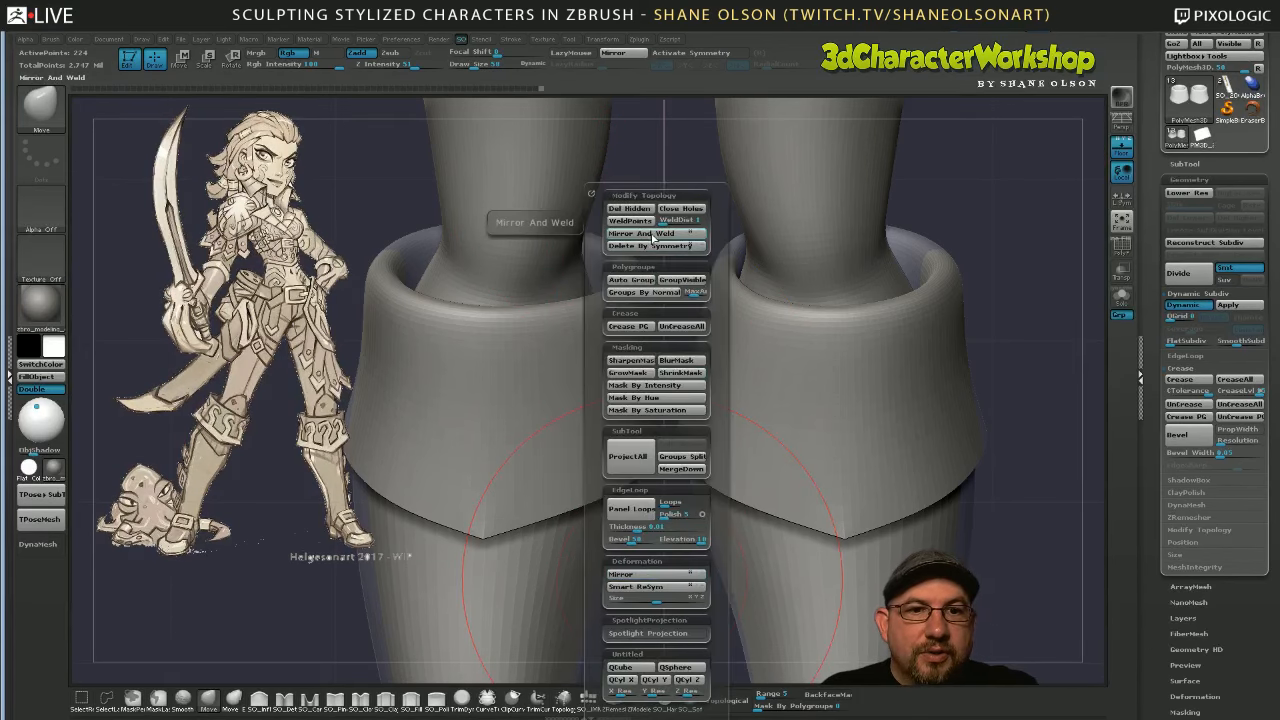
pyautogui.keyDown('alt'); pyautogui.moveTo(1001, 357); pyautogui.dragTo(960, 280); pyautogui.keyUp('alt')
pyautogui.moveTo(512, 376)
pyautogui.mouseDown()
pyautogui.moveTo(498, 382)
pyautogui.moveTo(497, 414)
pyautogui.mouseUp()
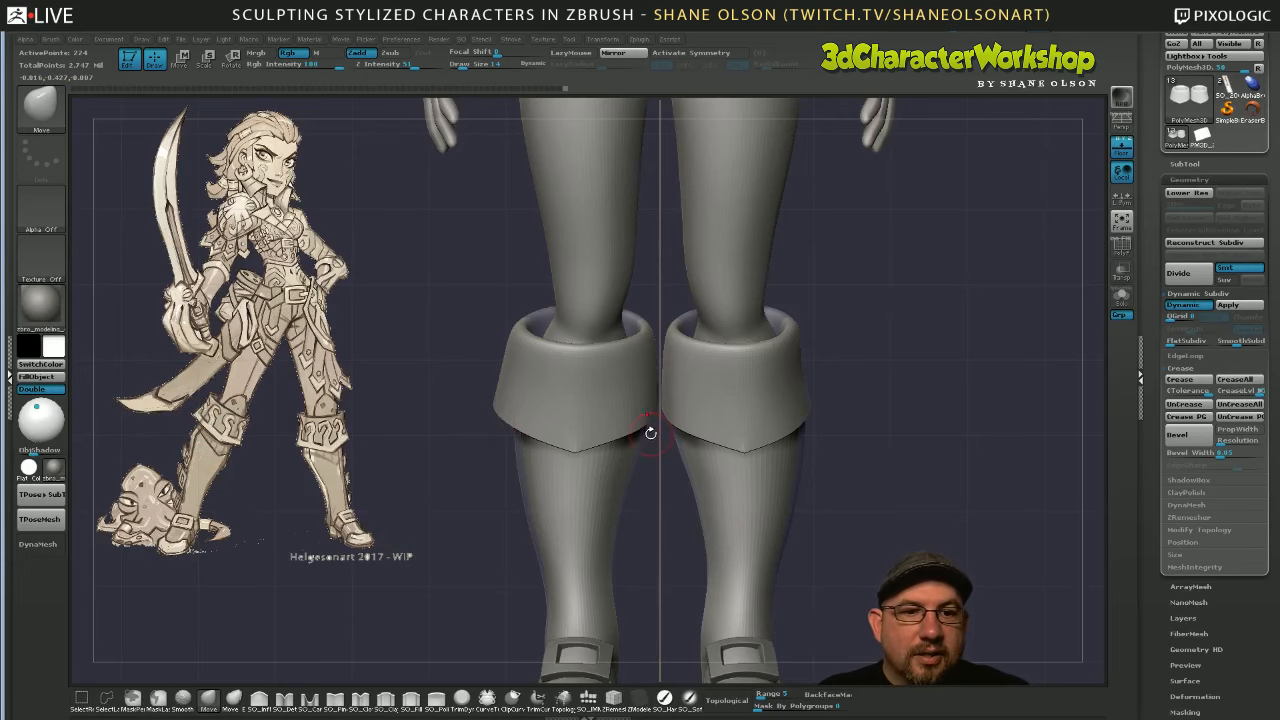
pyautogui.moveTo(888, 486); pyautogui.dragTo(851, 479)
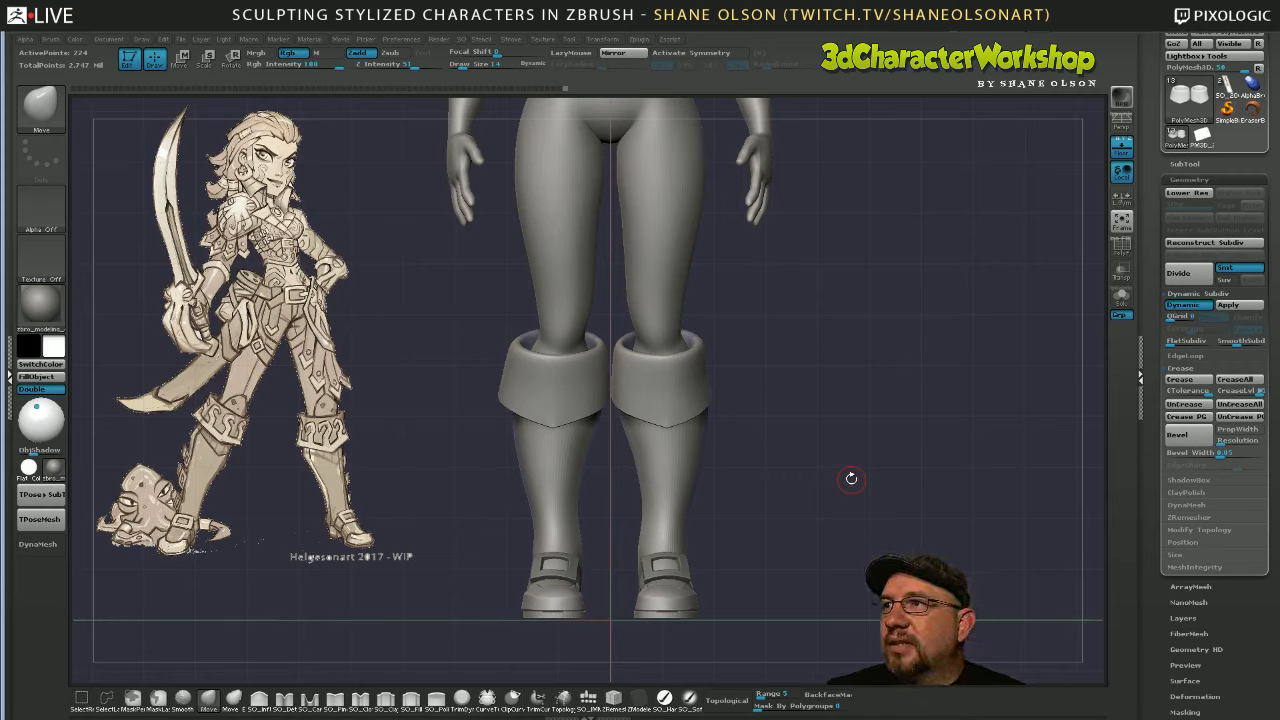
# Switch back to the ZModeler brush and review its polygon actions and targets on the cuff
pyautogui.press('b')
pyautogui.click(822, 389)
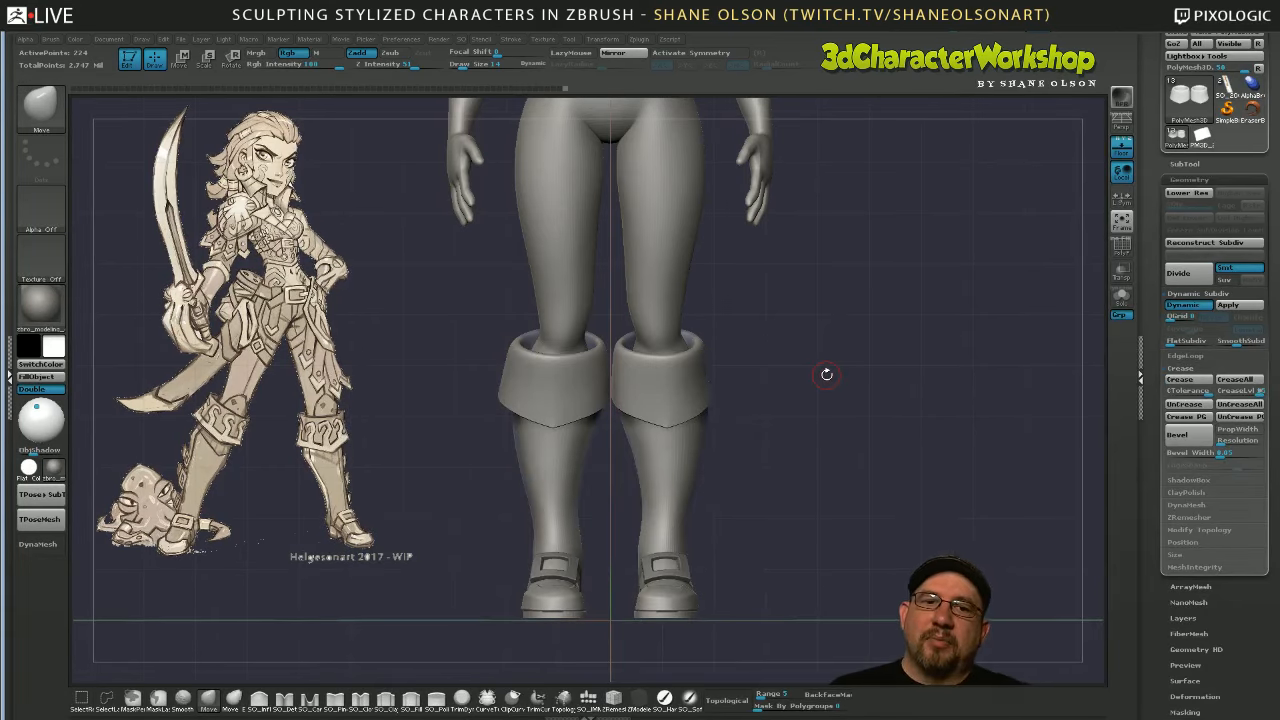
pyautogui.click(637, 703)
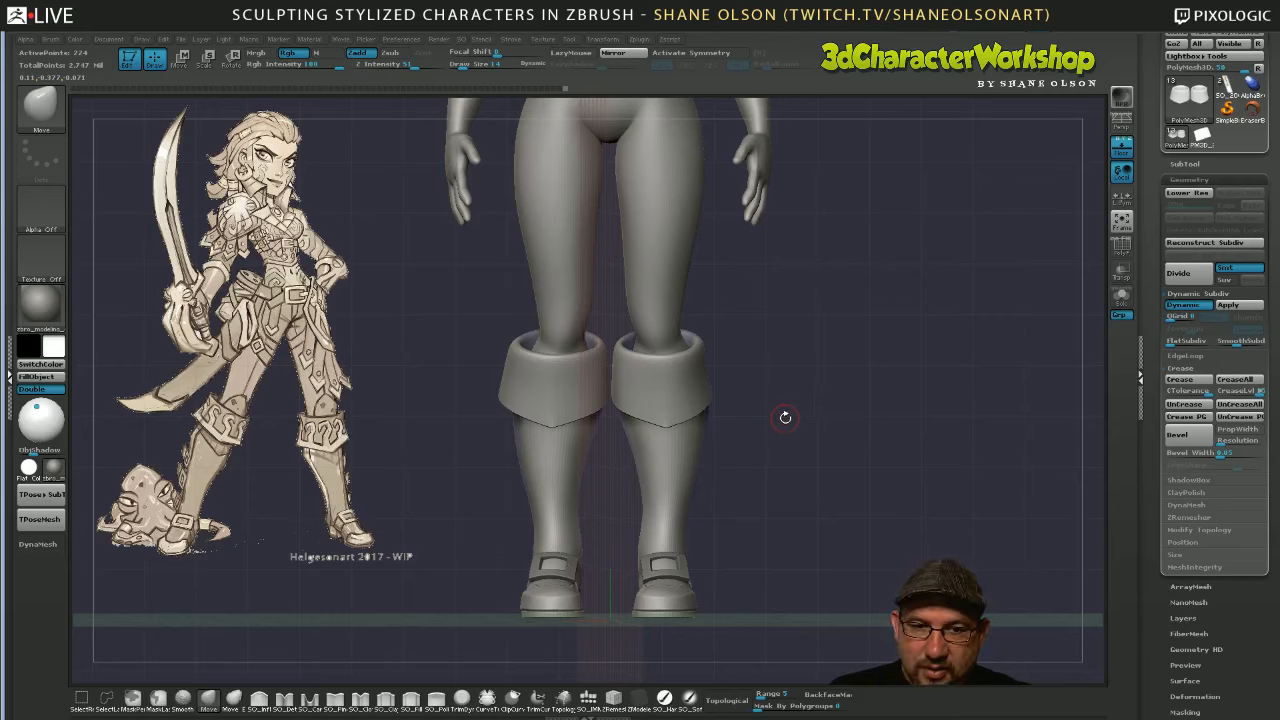
pyautogui.press('space')
pyautogui.click(640, 699)
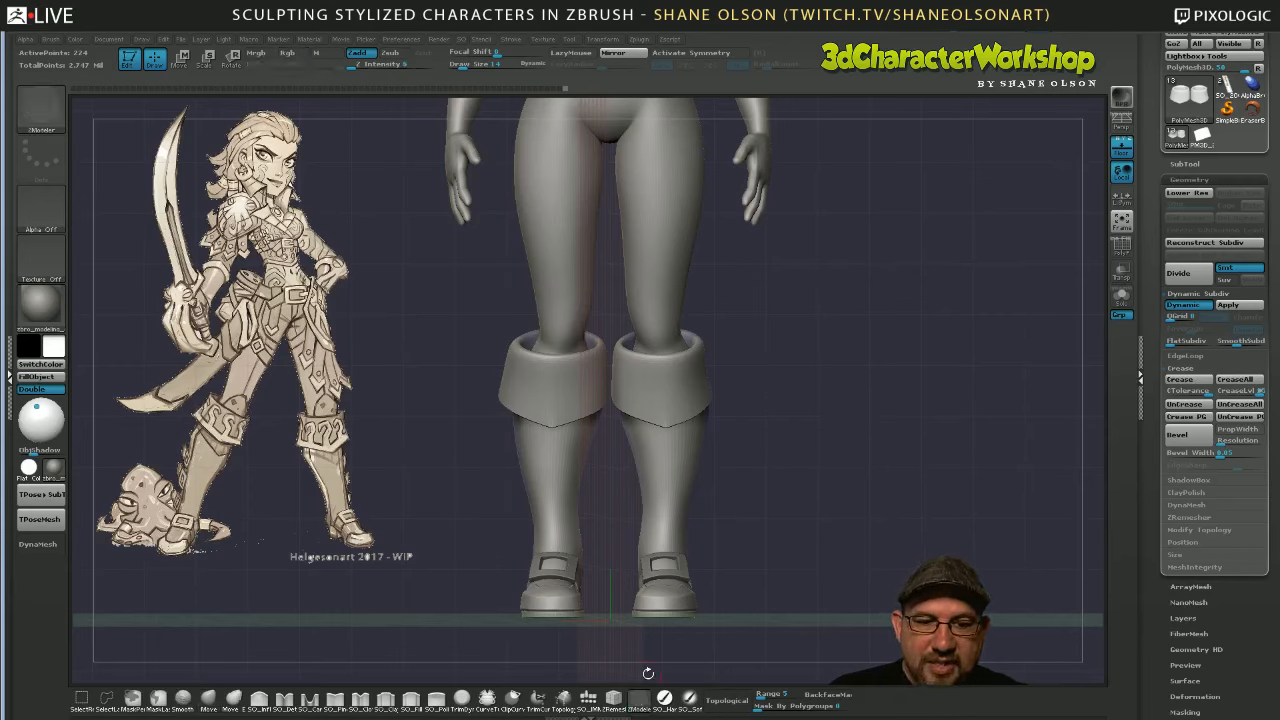
pyautogui.press('space')
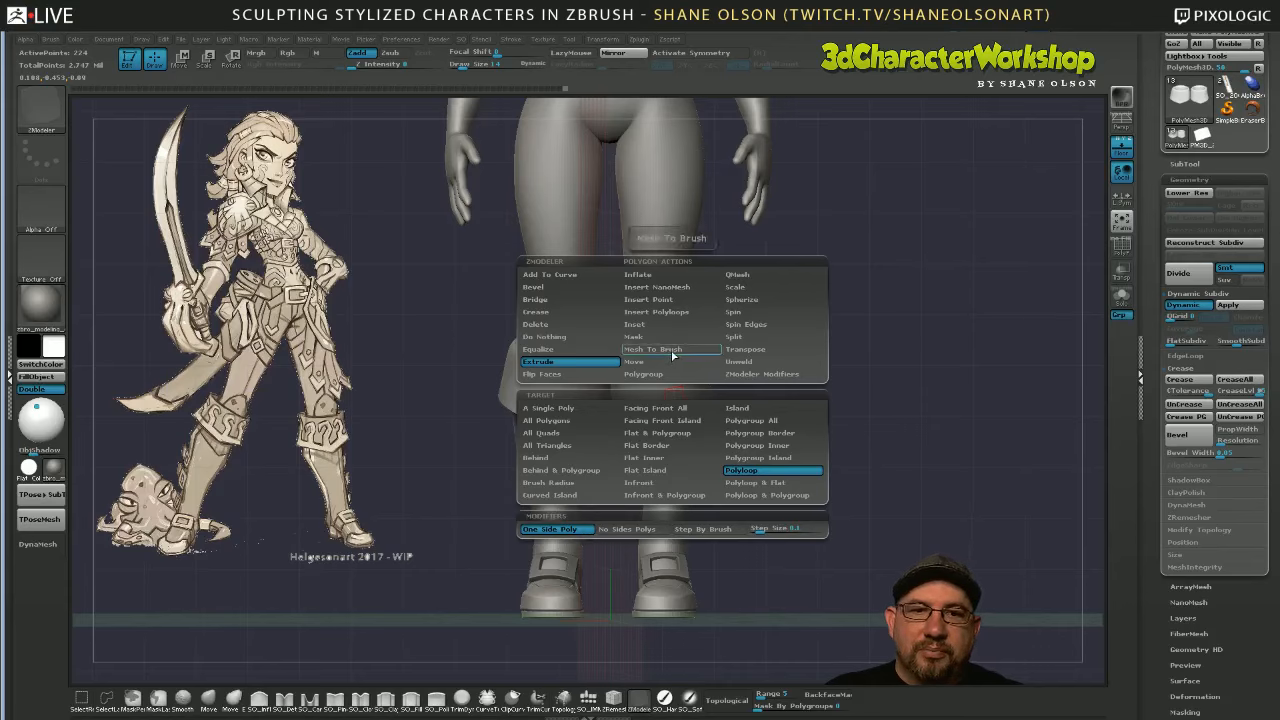
pyautogui.press('space')
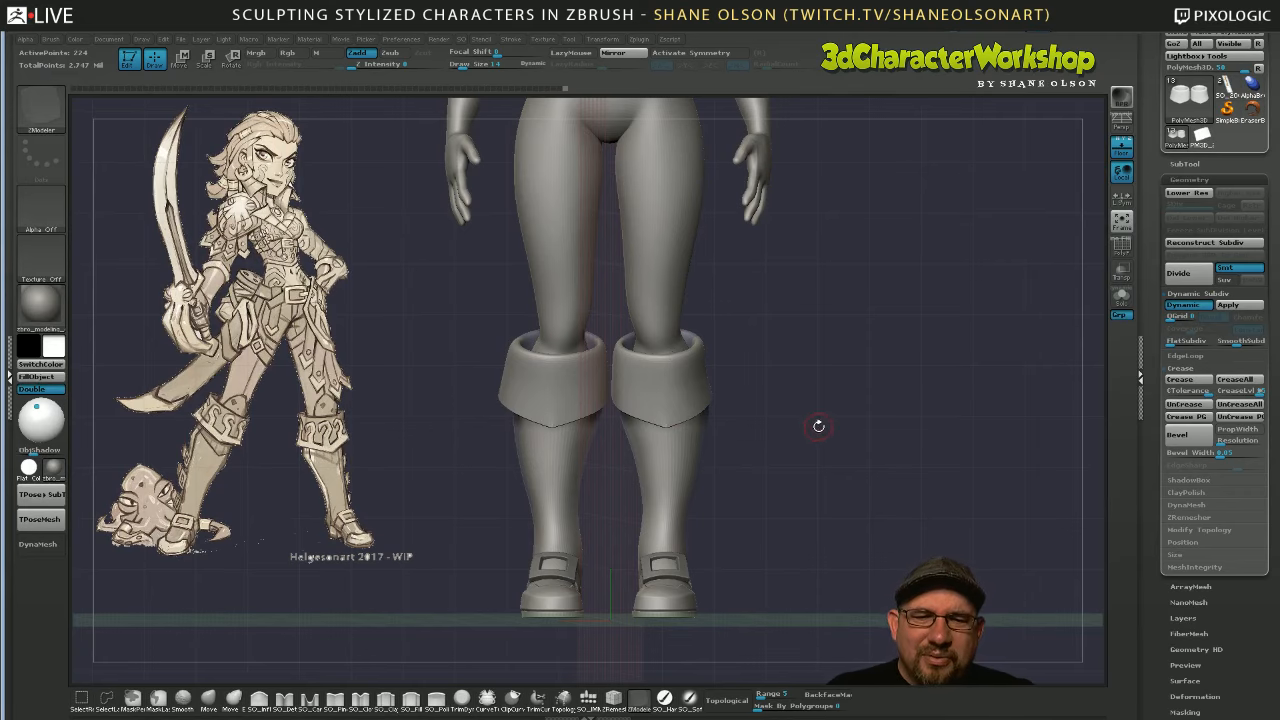
# Hide the floor grid and open the SubTool list with the character's parts
pyautogui.moveTo(829, 437); pyautogui.dragTo(821, 441)
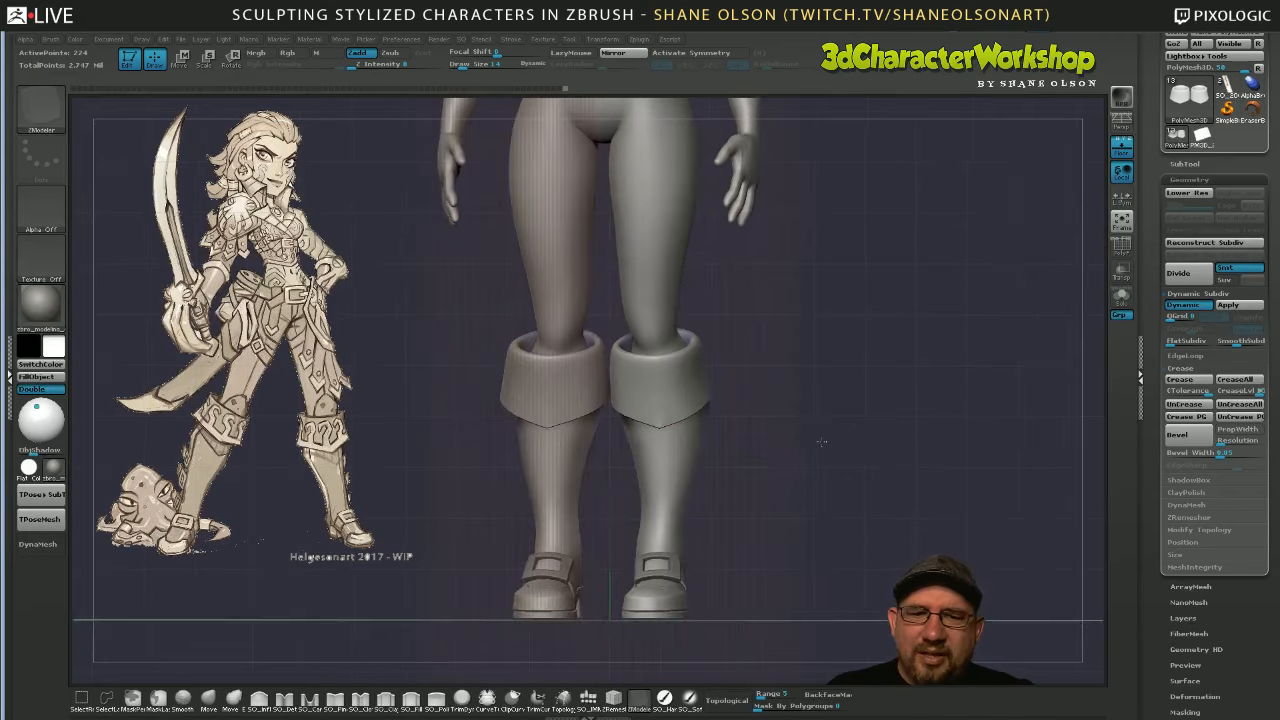
pyautogui.click(1122, 148)
pyautogui.moveTo(809, 400); pyautogui.dragTo(807, 412)
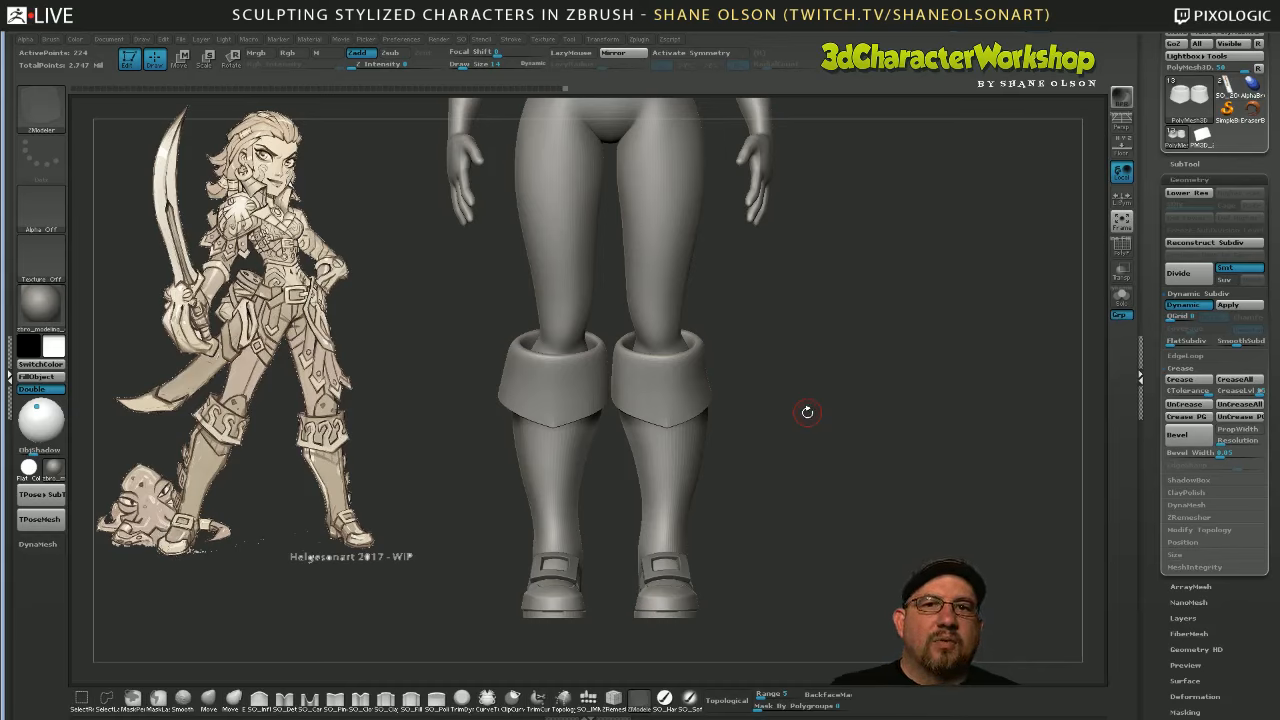
pyautogui.click(1185, 164)
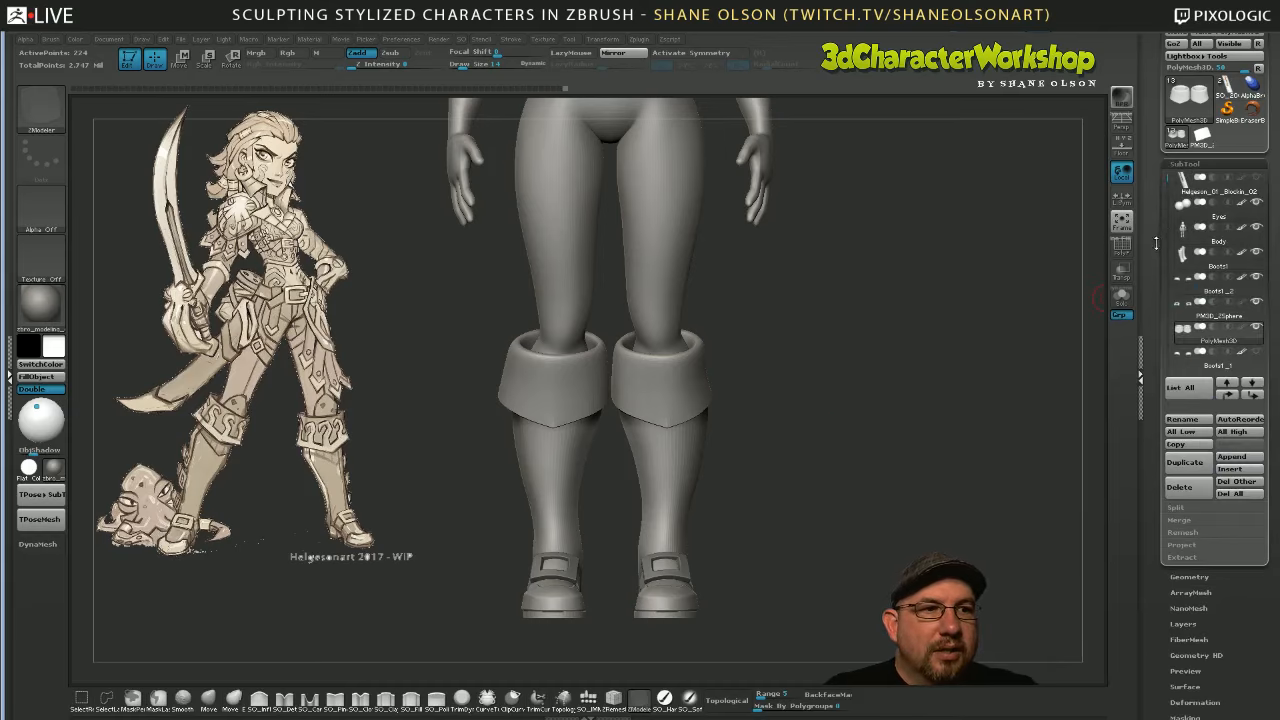
# Isolate the ruler subtool in Solo mode and switch the material to SkinShade4
pyautogui.click(1183, 184)
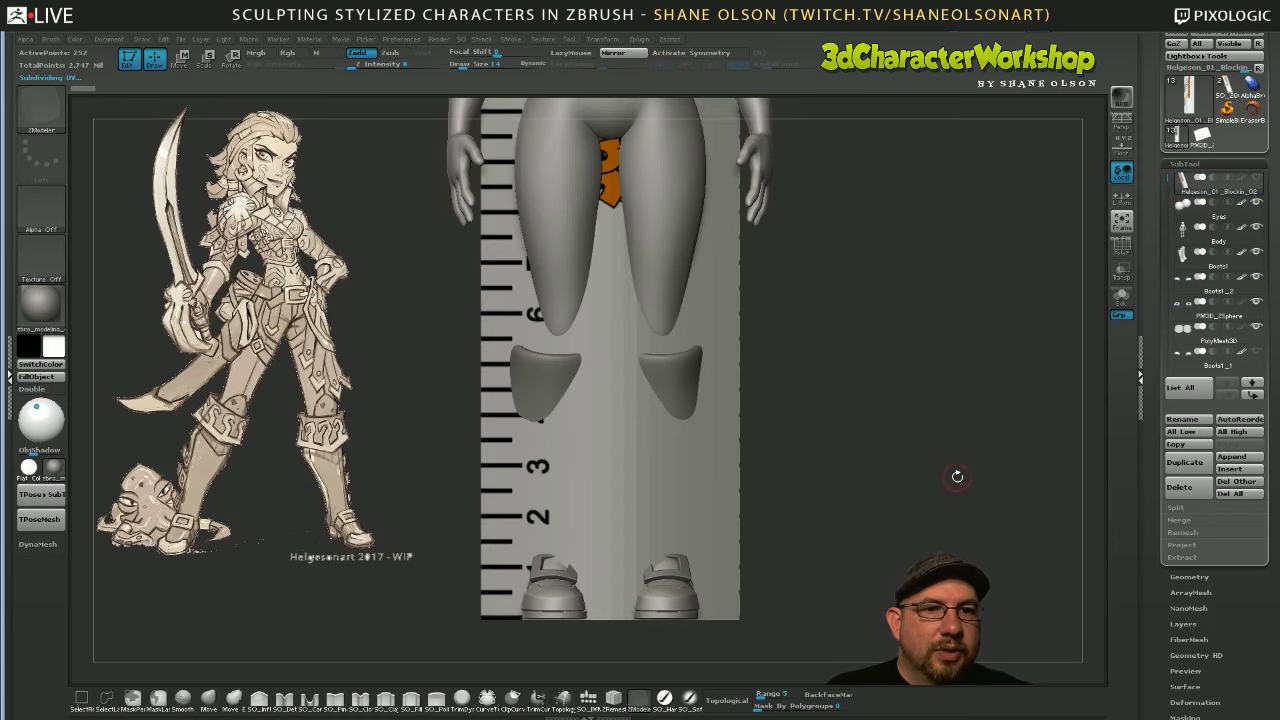
pyautogui.click(1121, 296)
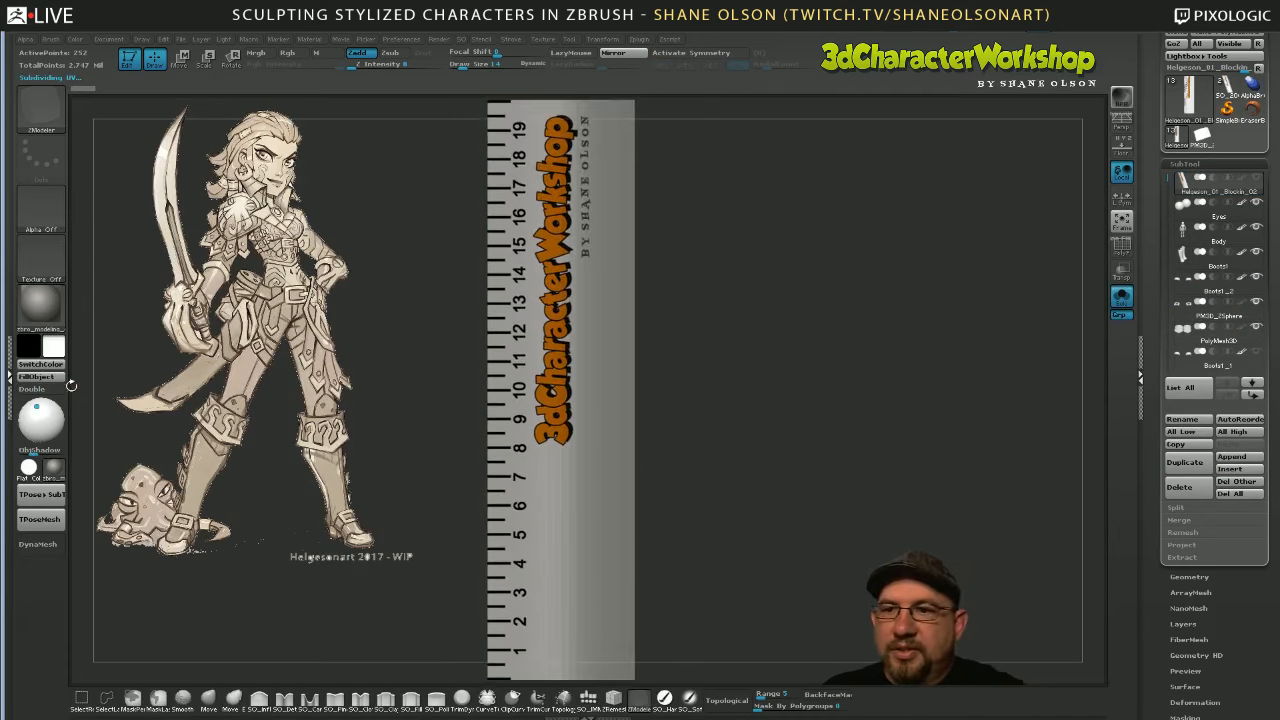
pyautogui.click(55, 468)
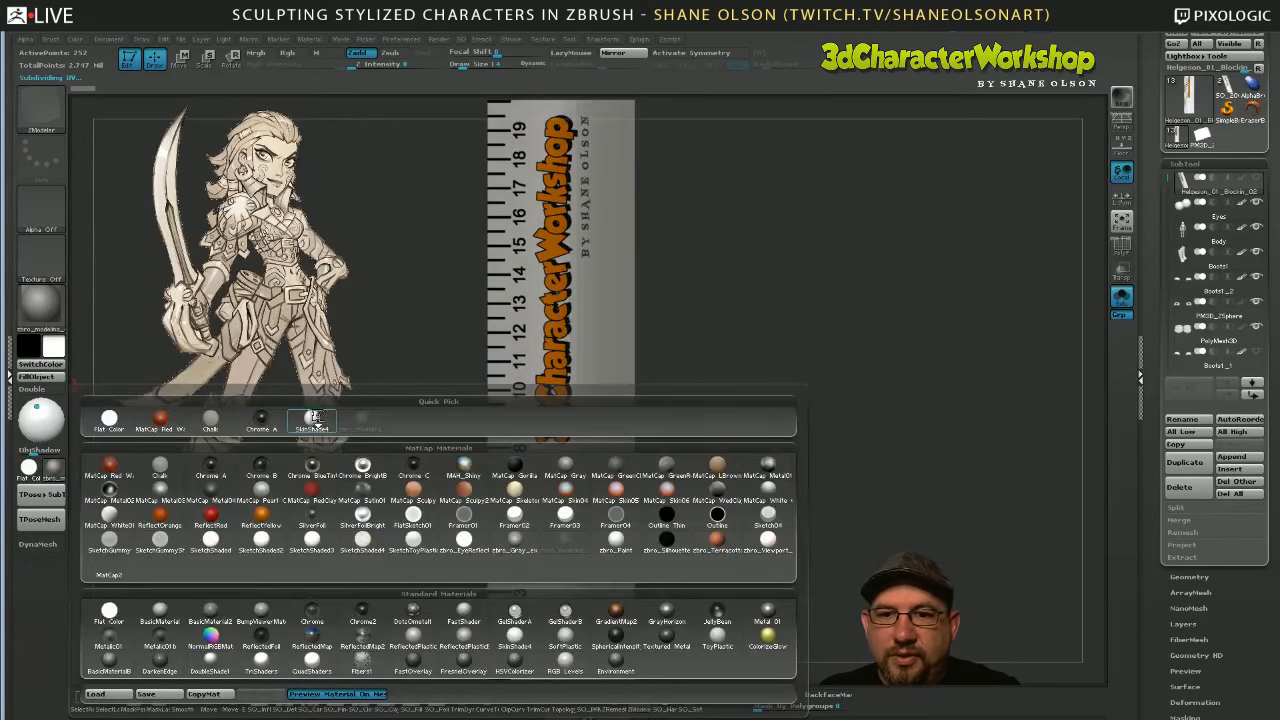
pyautogui.click(325, 415)
pyautogui.keyDown('alt'); pyautogui.moveTo(781, 433); pyautogui.dragTo(760, 409); pyautogui.keyUp('alt')
pyautogui.keyDown('alt'); pyautogui.moveTo(763, 516); pyautogui.dragTo(785, 497); pyautogui.keyUp('alt')
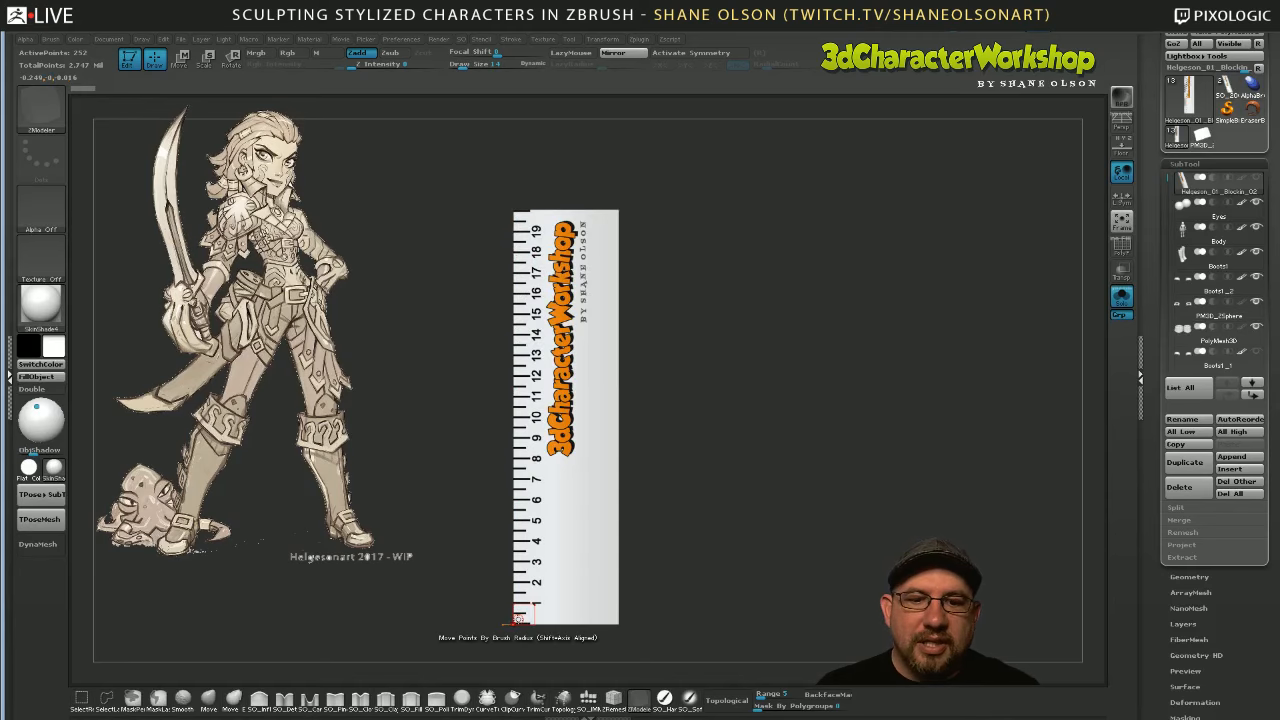
pyautogui.moveTo(733, 550); pyautogui.dragTo(742, 554)
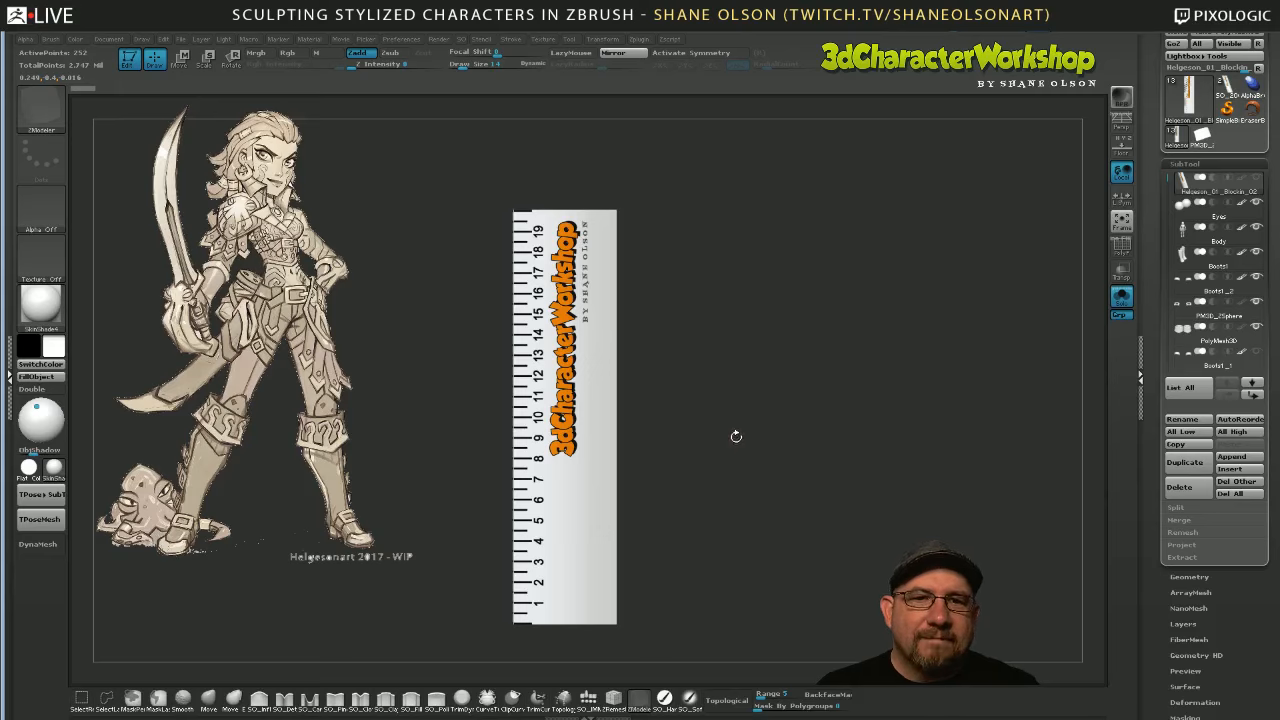
pyautogui.moveTo(736, 436); pyautogui.dragTo(730, 446)
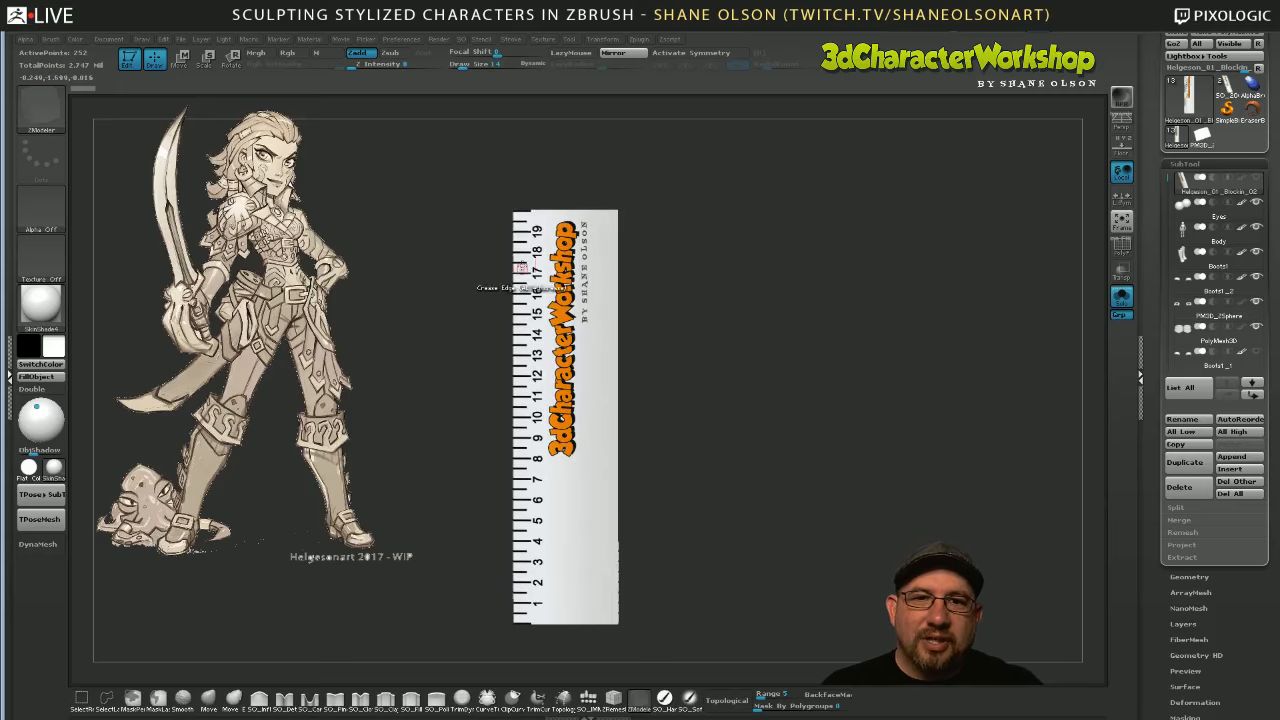
pyautogui.moveTo(756, 344); pyautogui.dragTo(760, 350)
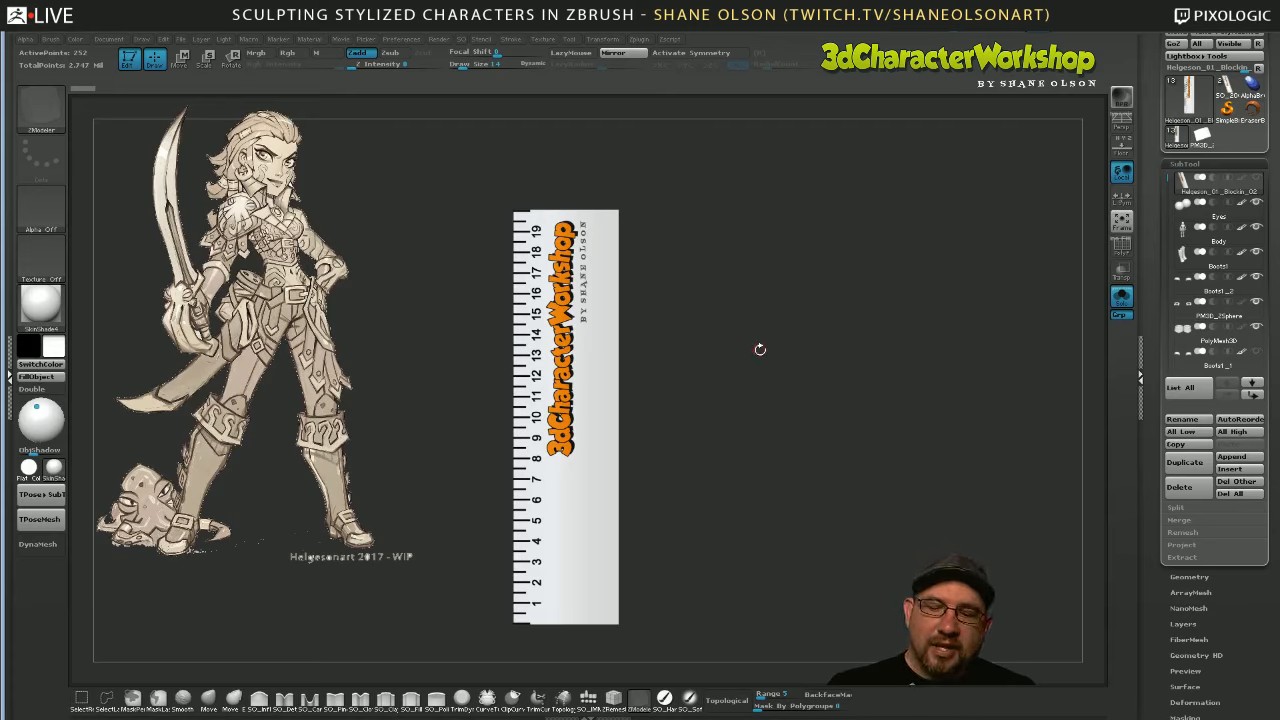
# Try an X size of 170 mm for the ruler in 3D Print Hub, then restore it to 200 mm
pyautogui.click(10, 375)
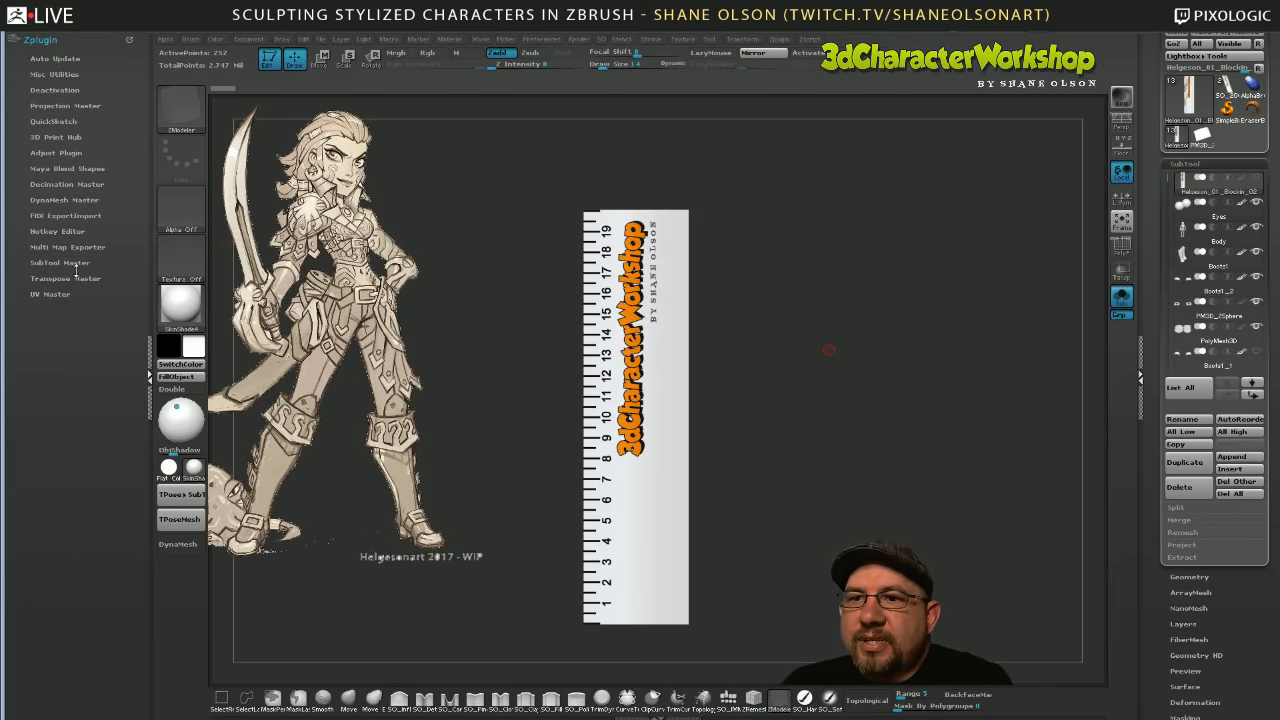
pyautogui.click(53, 137)
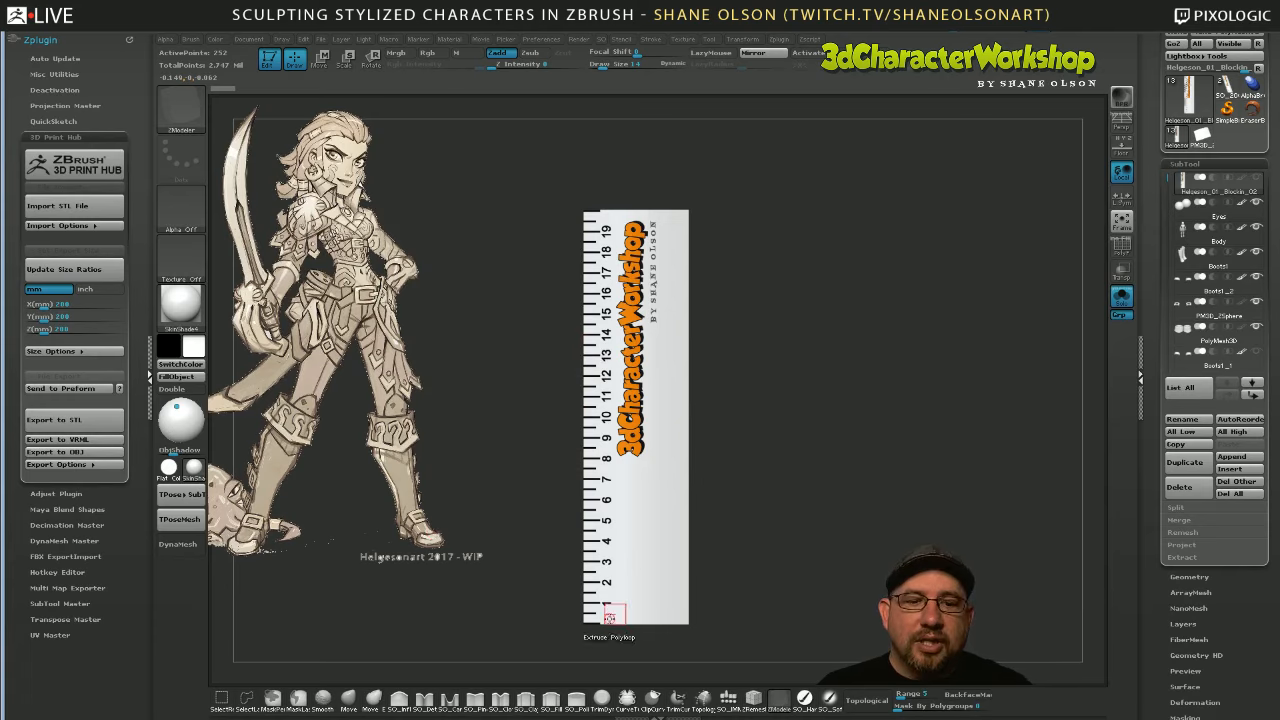
pyautogui.click(50, 303)
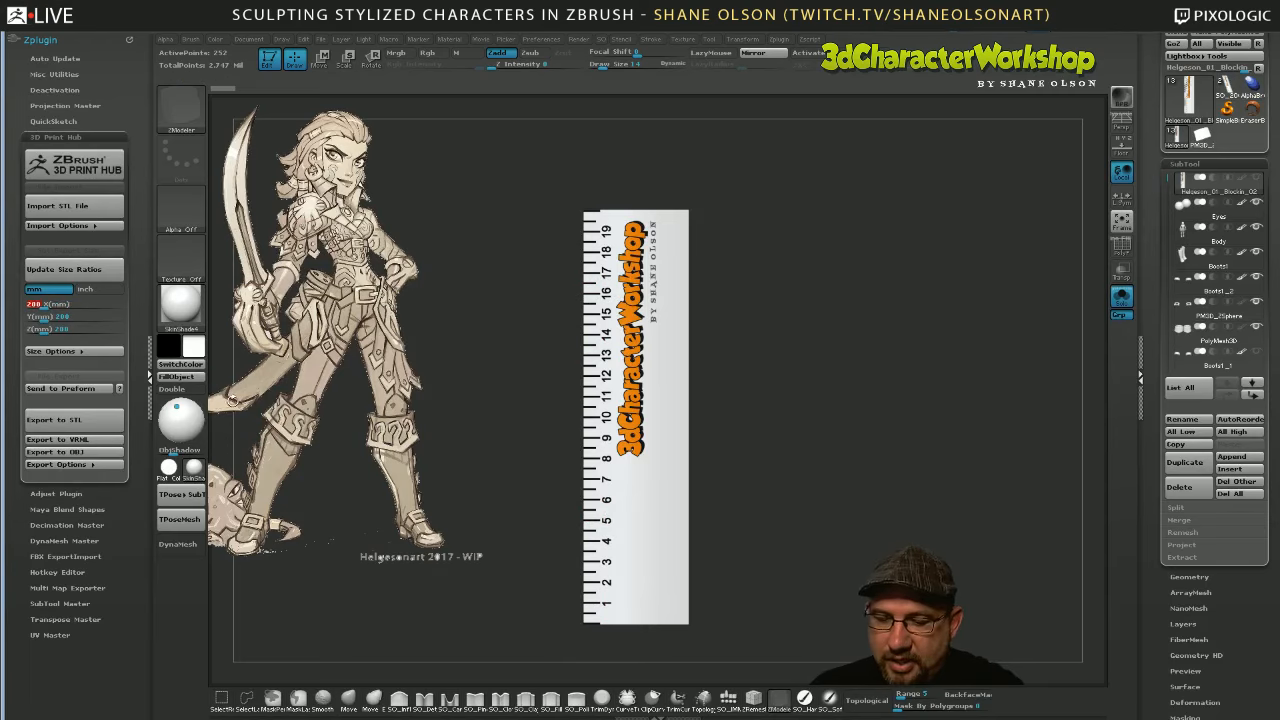
pyautogui.write('170')
pyautogui.press('Return')
pyautogui.click(77, 316)
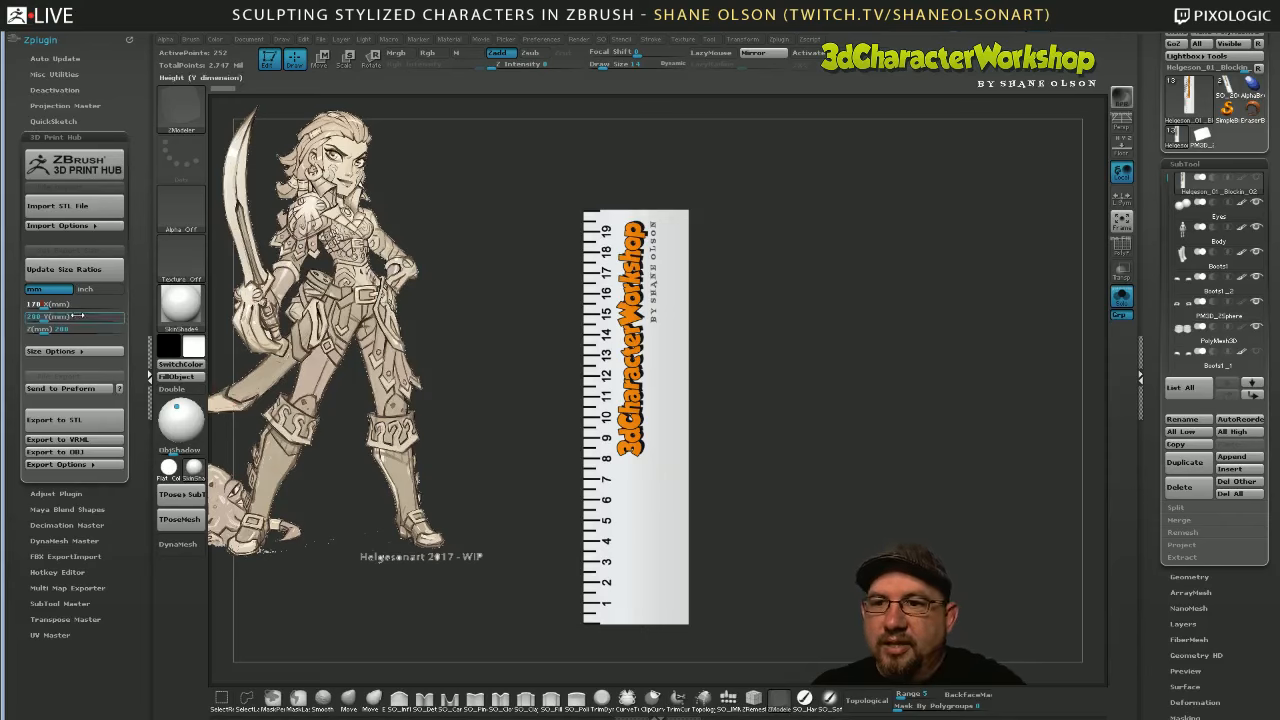
pyautogui.press('Return')
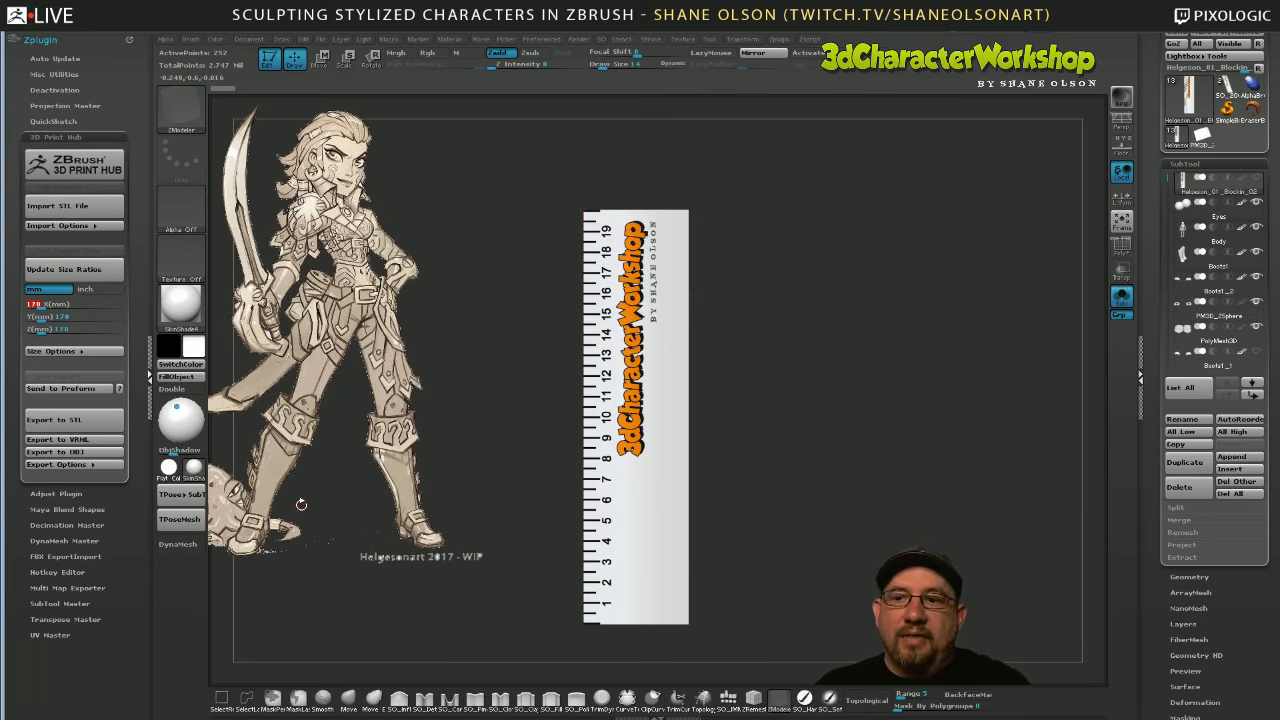
pyautogui.write('200')
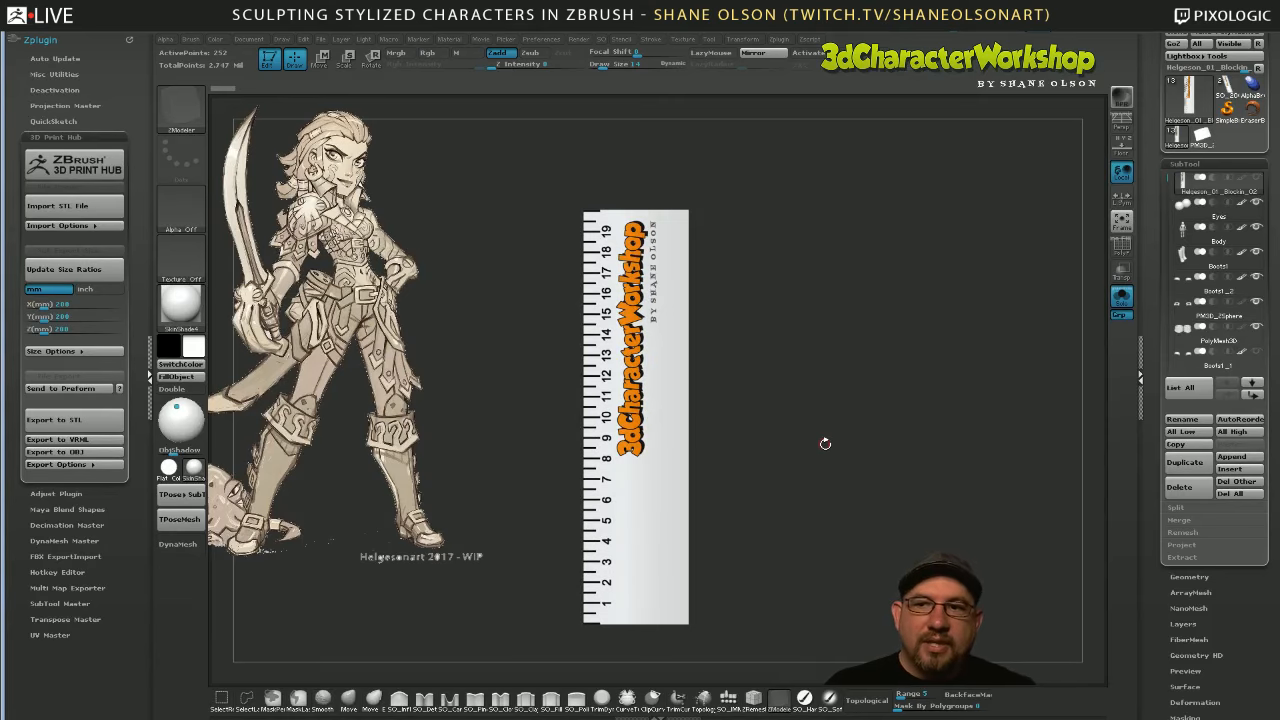
pyautogui.click(152, 367)
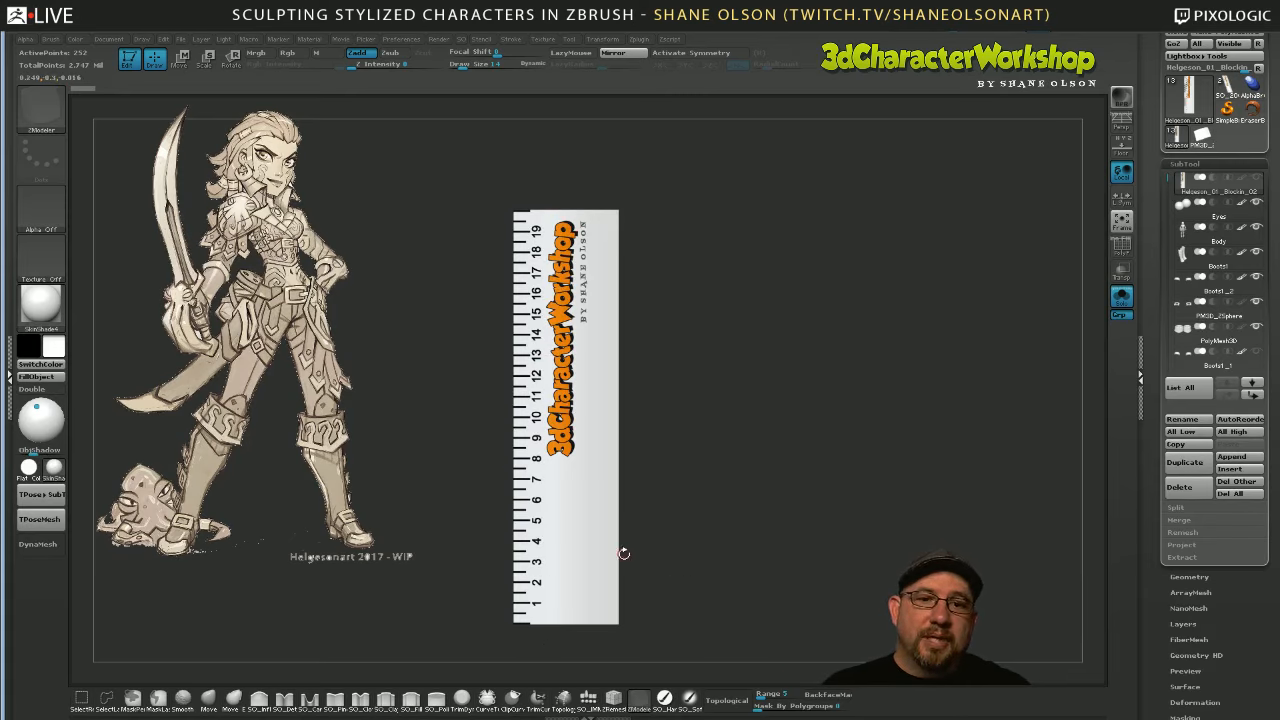
# Leave Solo mode to show the whole character and make Body the active subtool
pyautogui.keyDown('alt'); pyautogui.moveTo(626, 553); pyautogui.dragTo(738, 535); pyautogui.keyUp('alt')
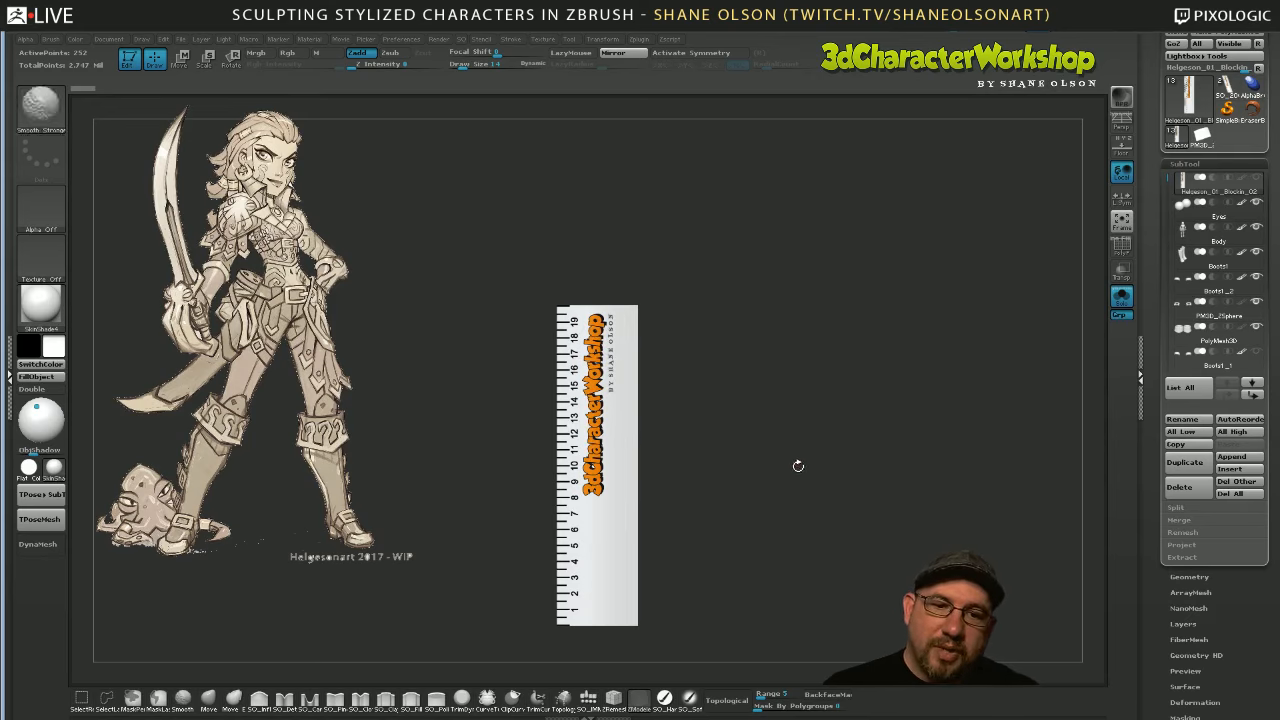
pyautogui.keyDown('alt'); pyautogui.moveTo(797, 466); pyautogui.dragTo(781, 471, button='right'); pyautogui.keyUp('alt')
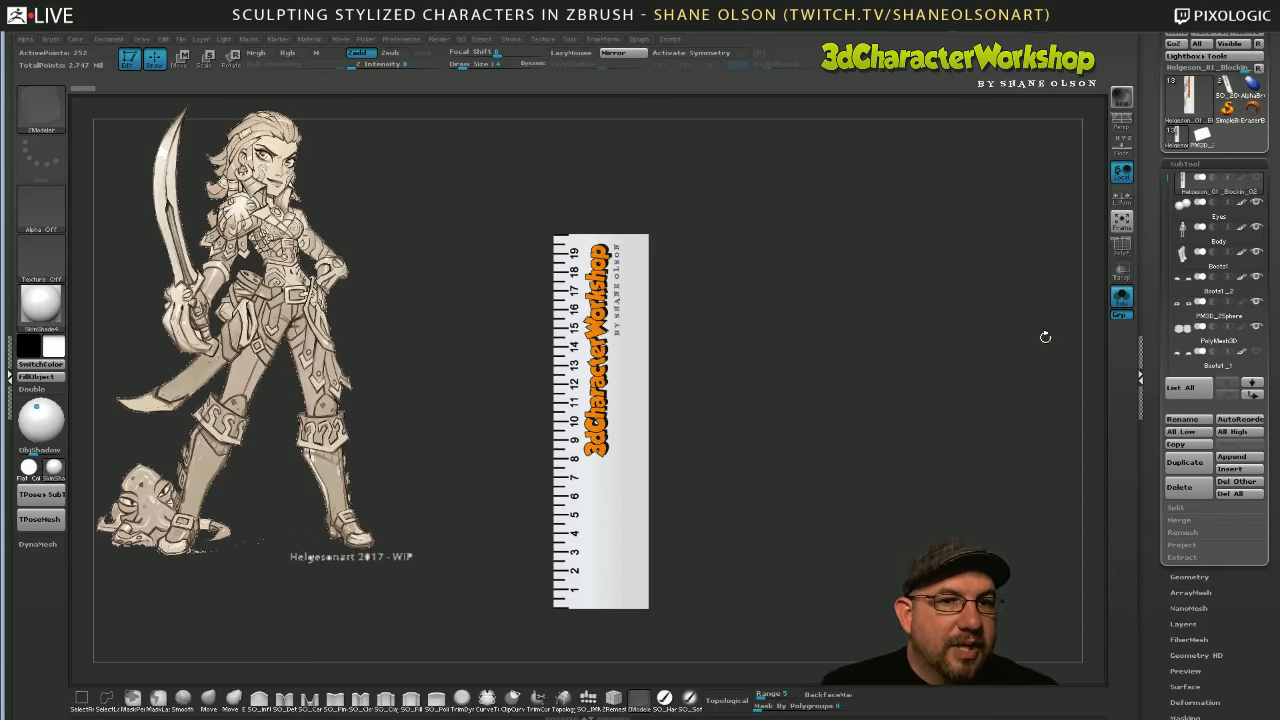
pyautogui.click(1121, 298)
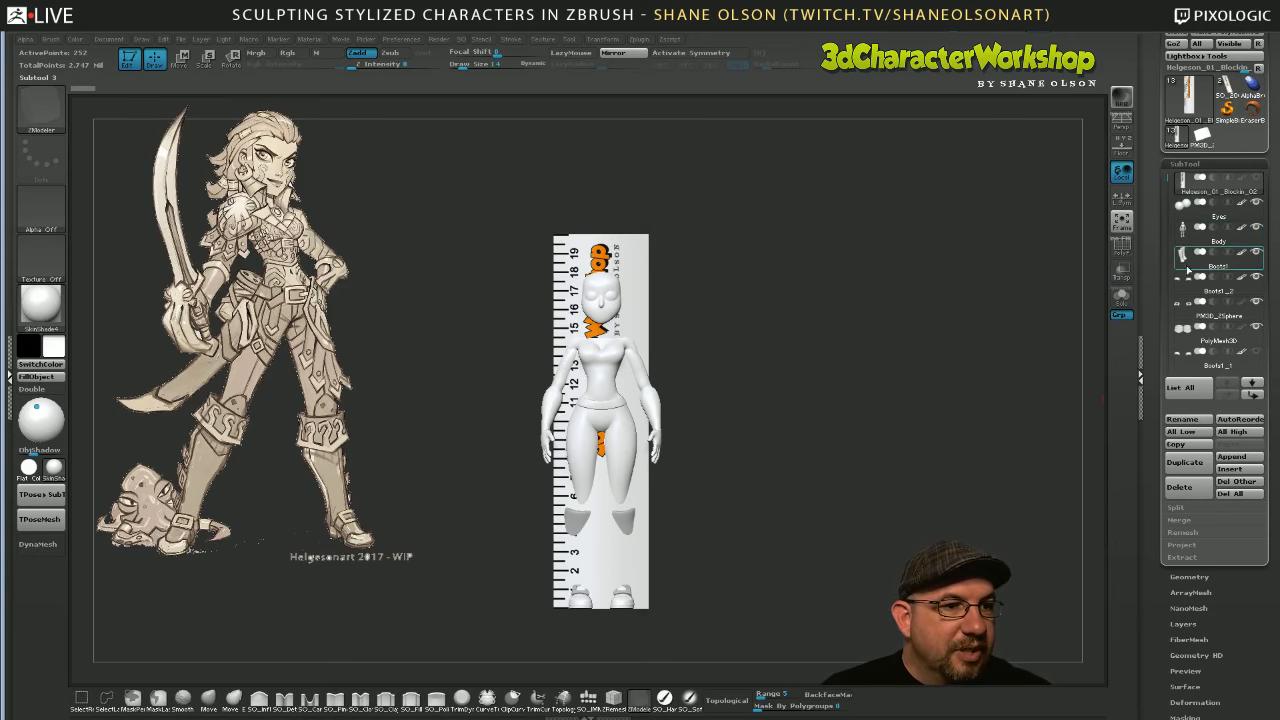
pyautogui.click(1233, 188)
pyautogui.keyDown('ctrl'); pyautogui.moveTo(806, 491); pyautogui.dragTo(792, 554, button='right'); pyautogui.keyUp('ctrl')
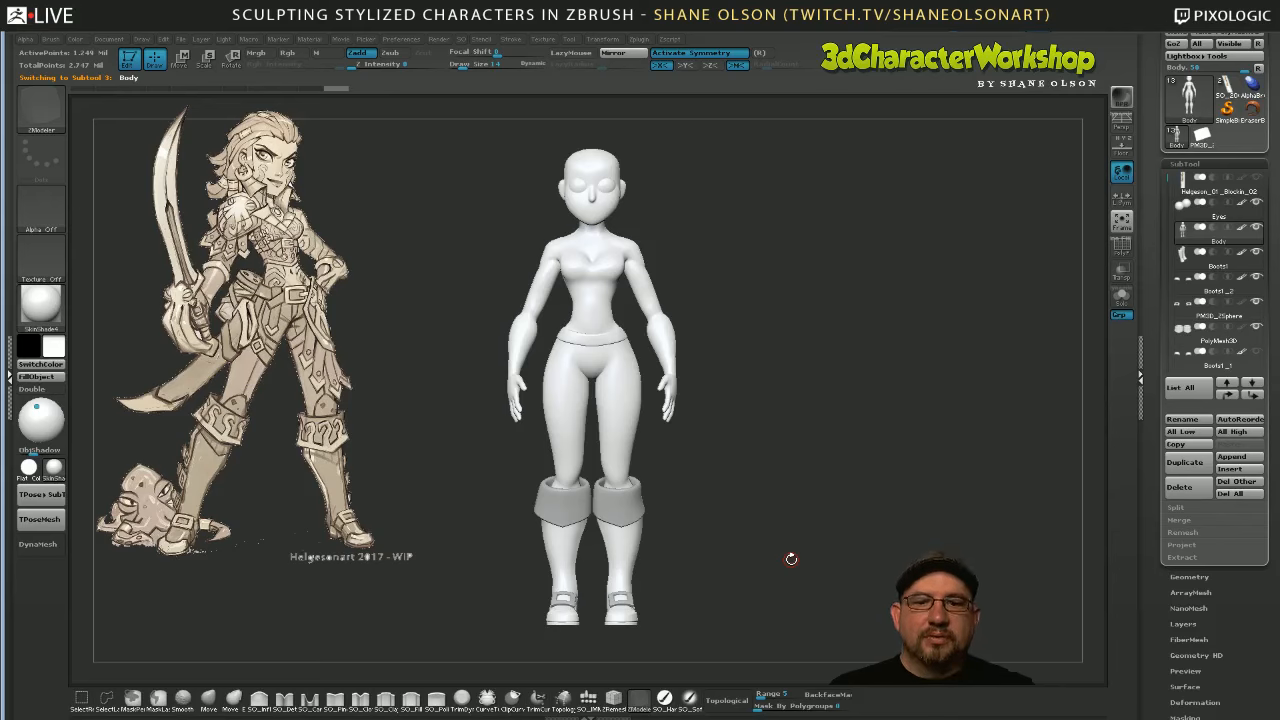
pyautogui.keyDown('ctrl'); pyautogui.moveTo(713, 530); pyautogui.dragTo(726, 508, button='right'); pyautogui.keyUp('ctrl')
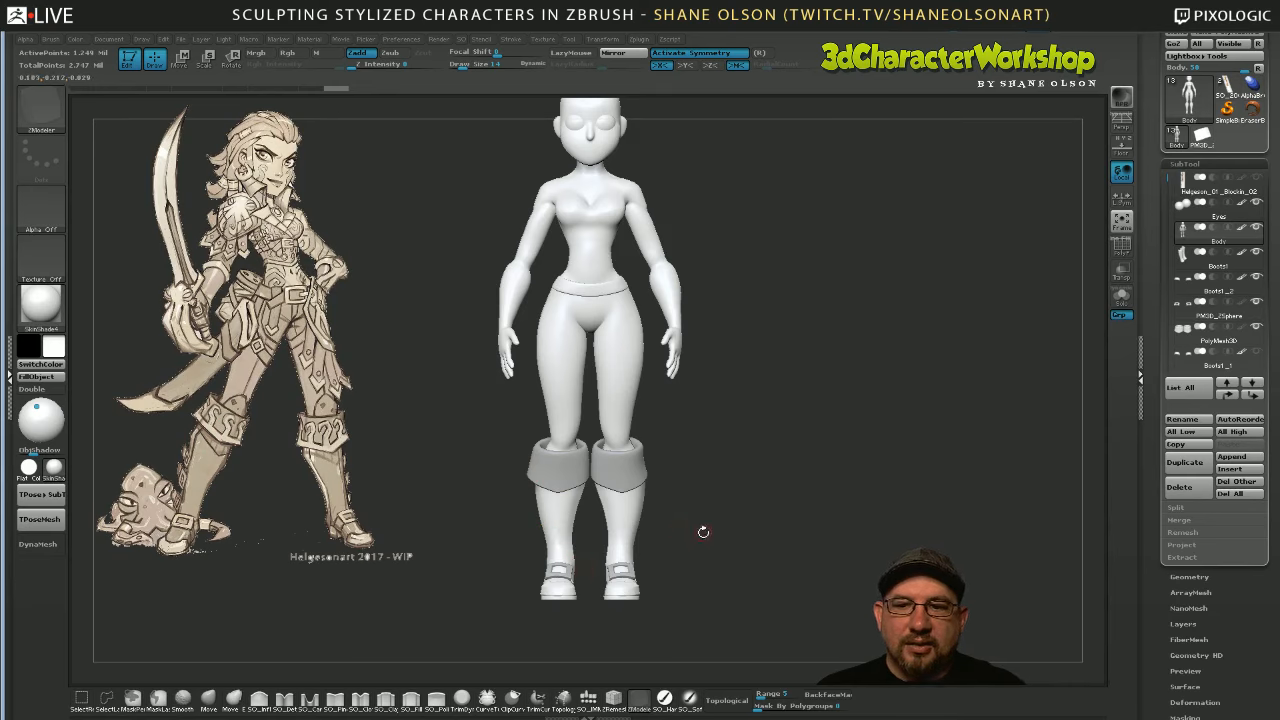
pyautogui.moveTo(703, 531); pyautogui.dragTo(726, 507, button='right')
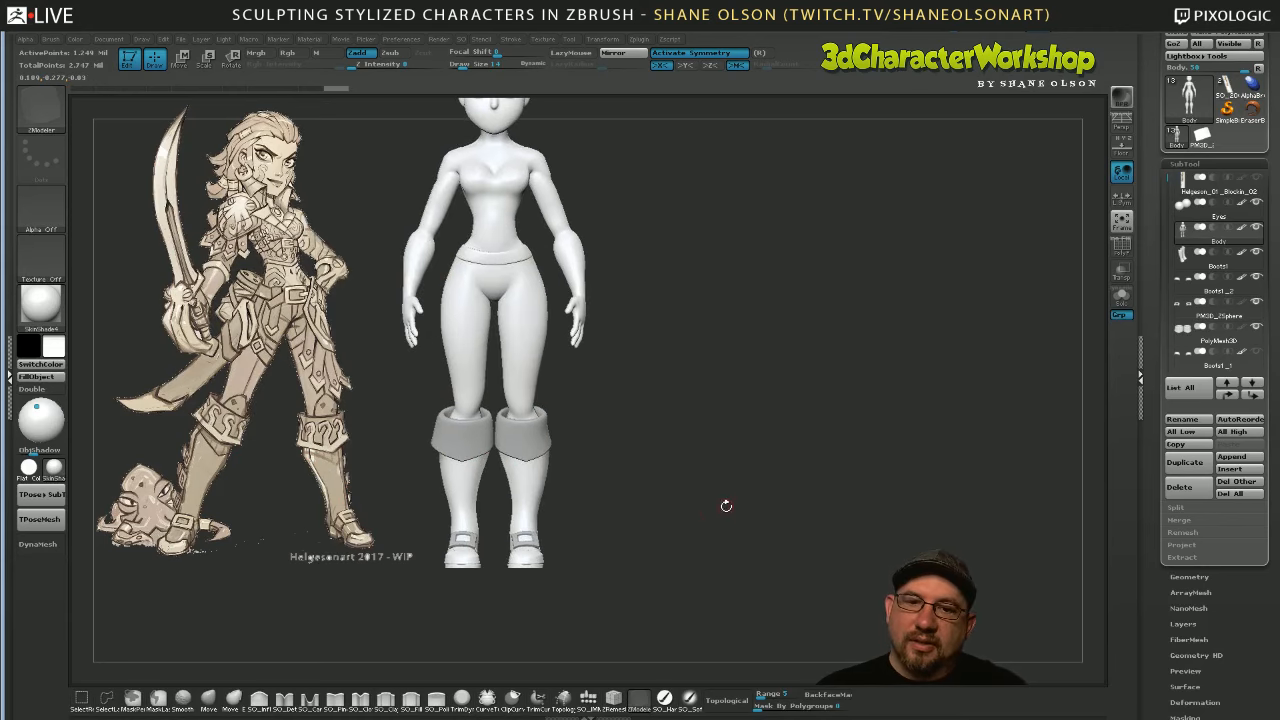
pyautogui.keyDown('alt'); pyautogui.moveTo(460, 553); pyautogui.dragTo(514, 557, button='right'); pyautogui.keyUp('alt')
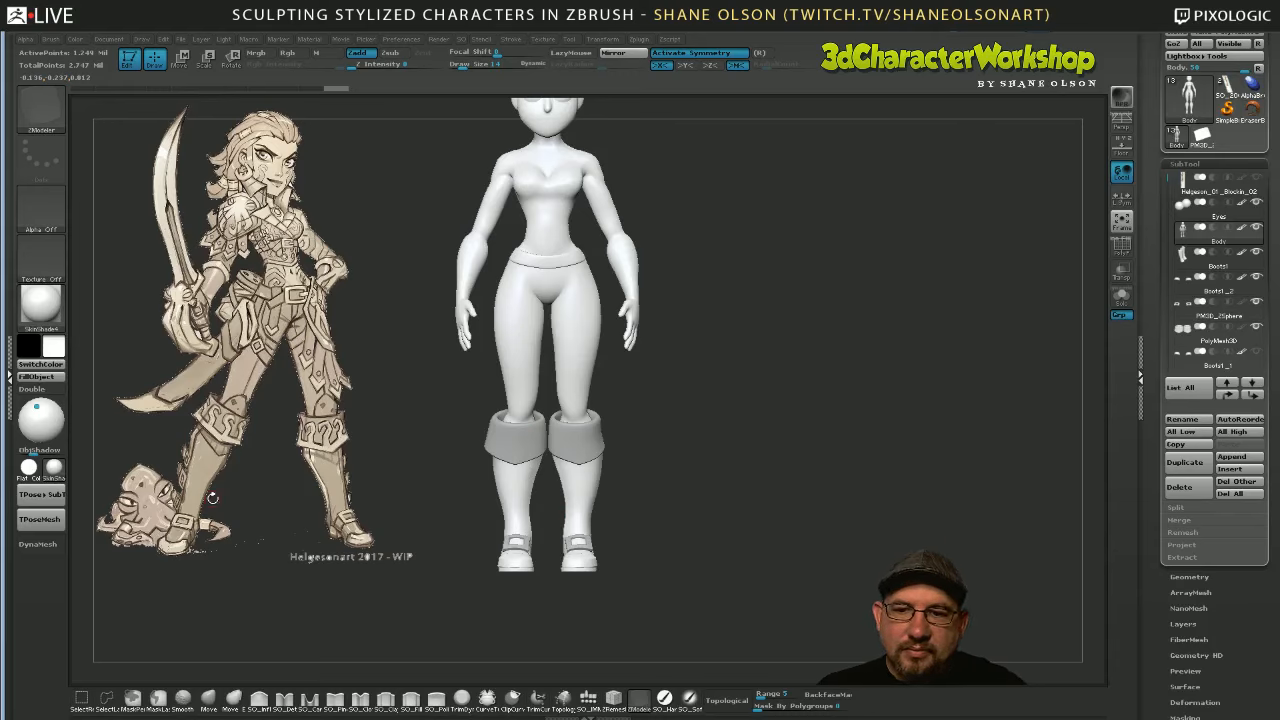
pyautogui.keyDown('alt'); pyautogui.moveTo(679, 505); pyautogui.dragTo(716, 493, button='right'); pyautogui.keyUp('alt')
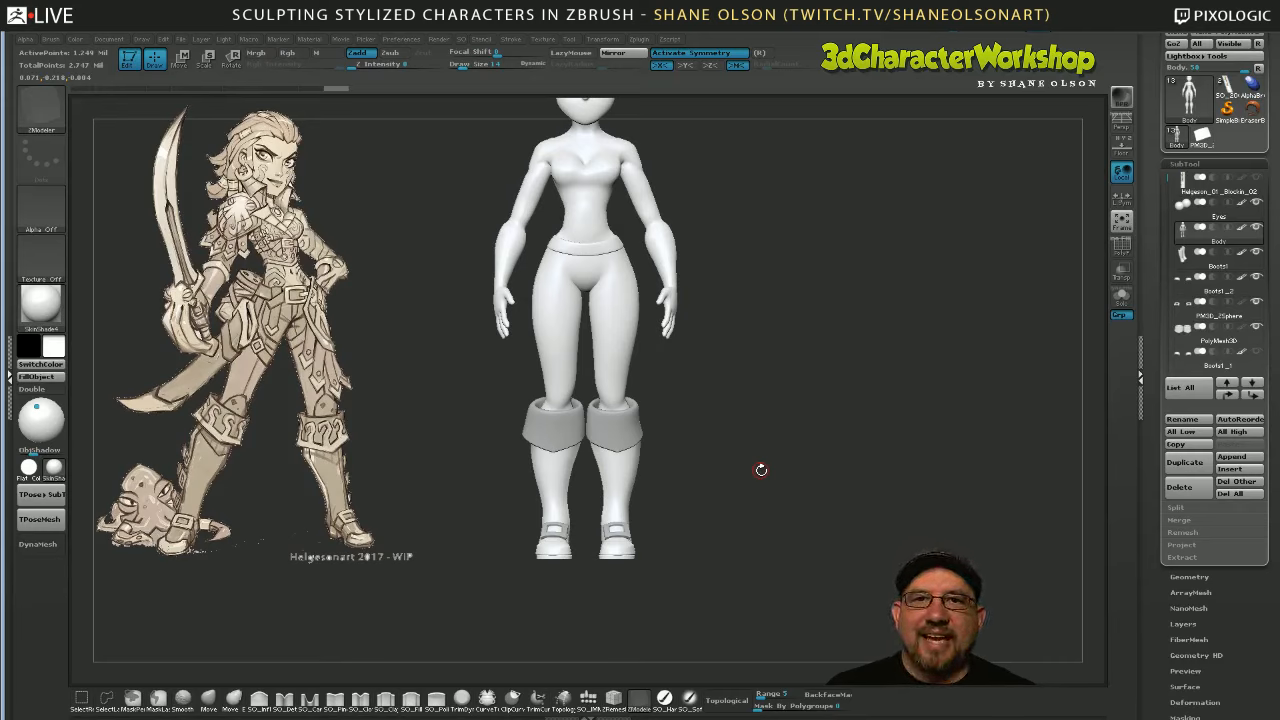
# Select the boot cuffs subtool, draw a horizontal transpose line outward from one cuff, and turn on X symmetry
pyautogui.press('w')
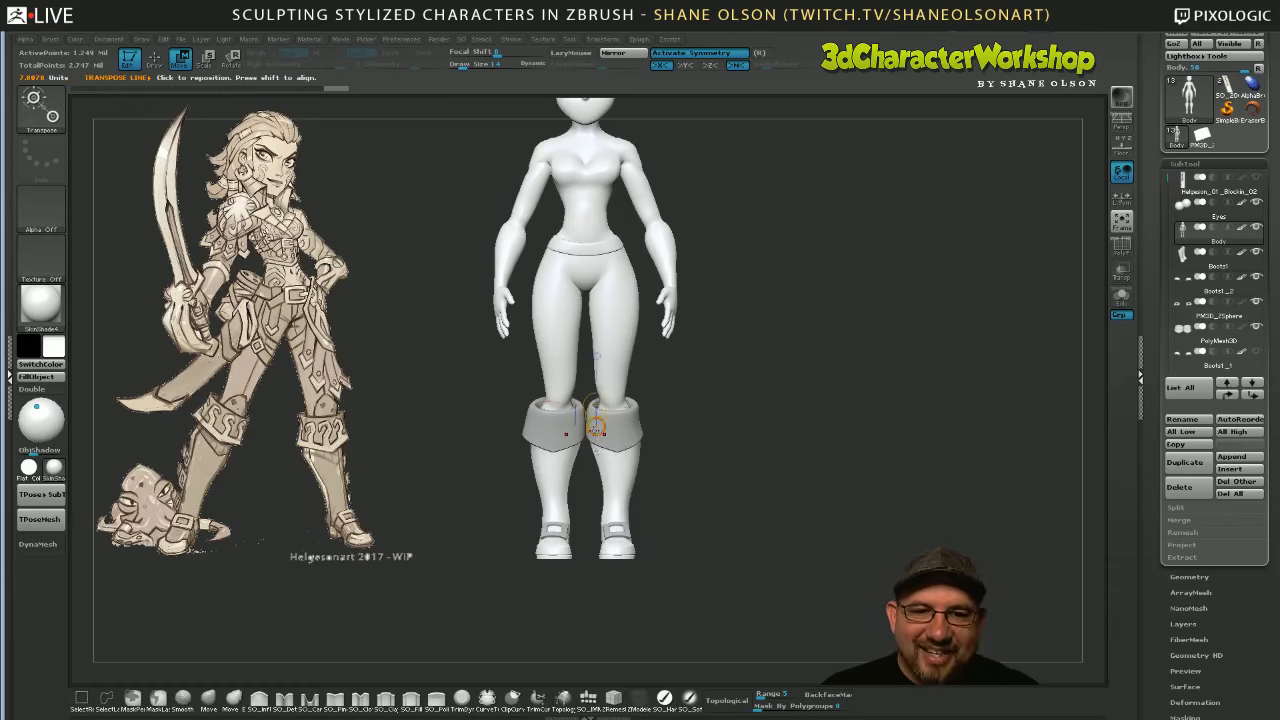
pyautogui.press('x')
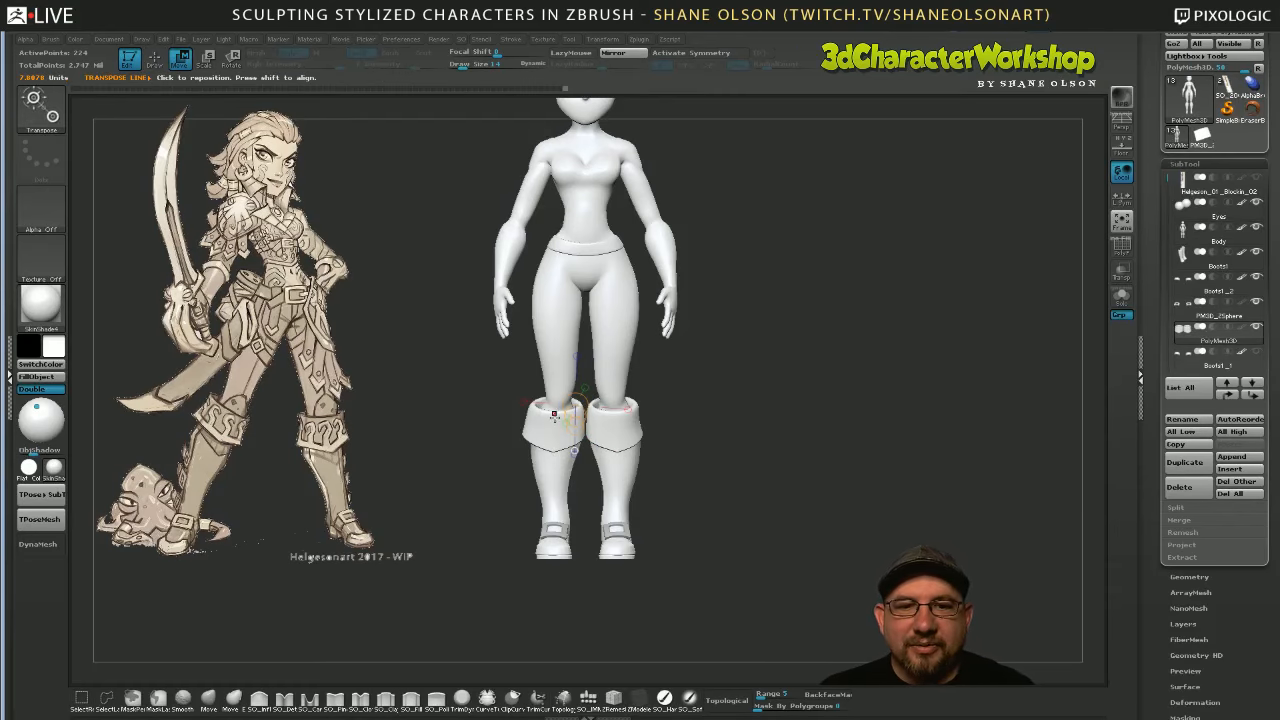
pyautogui.moveTo(554, 413); pyautogui.dragTo(471, 413)
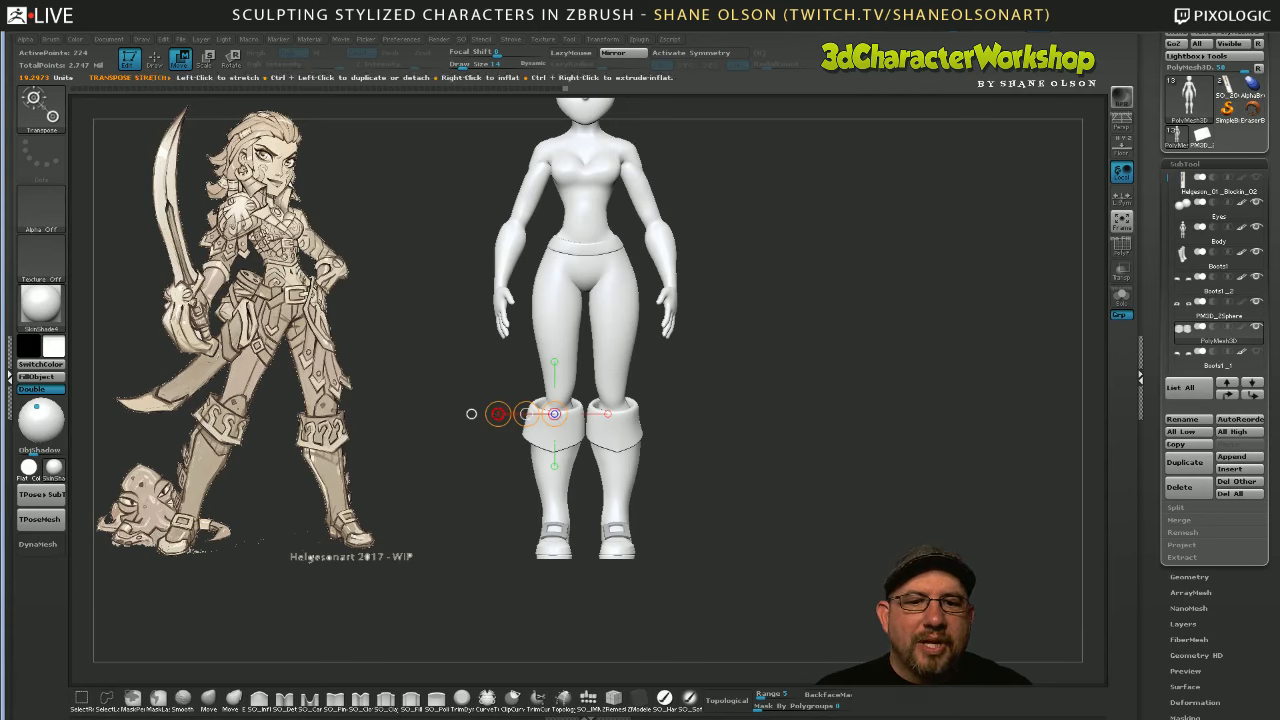
pyautogui.moveTo(498, 413); pyautogui.dragTo(498, 413)
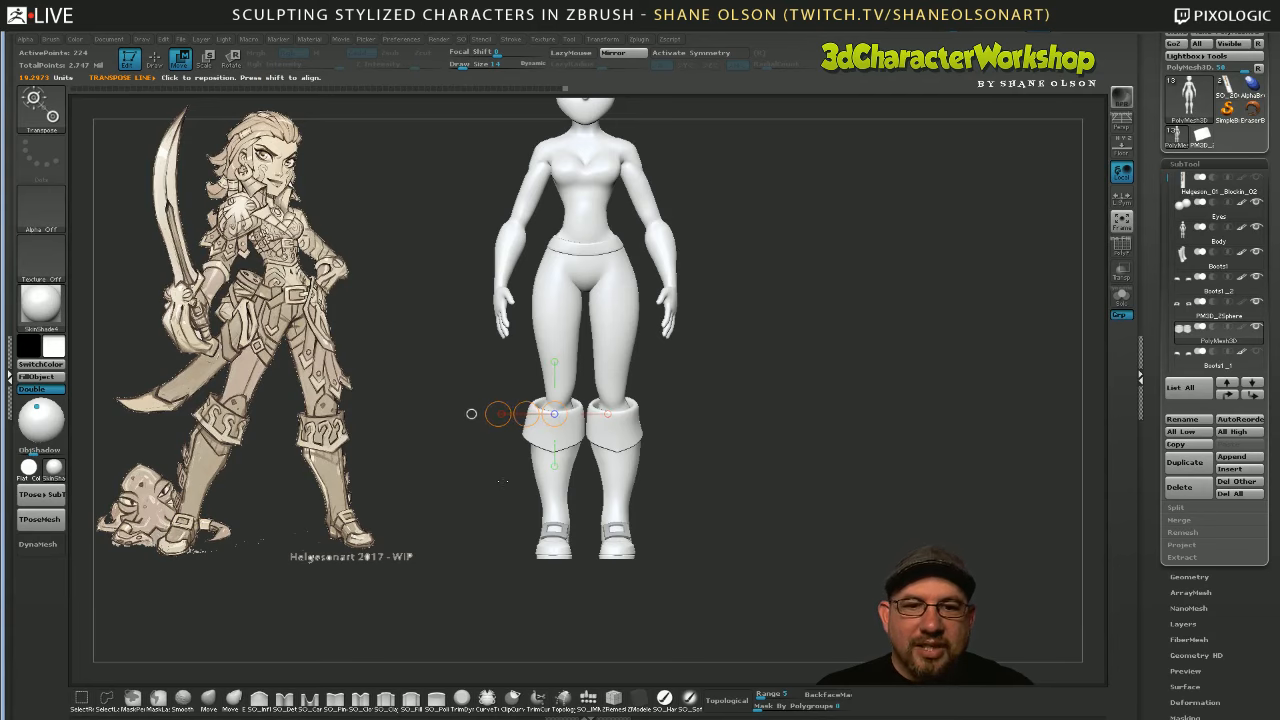
pyautogui.press('x')
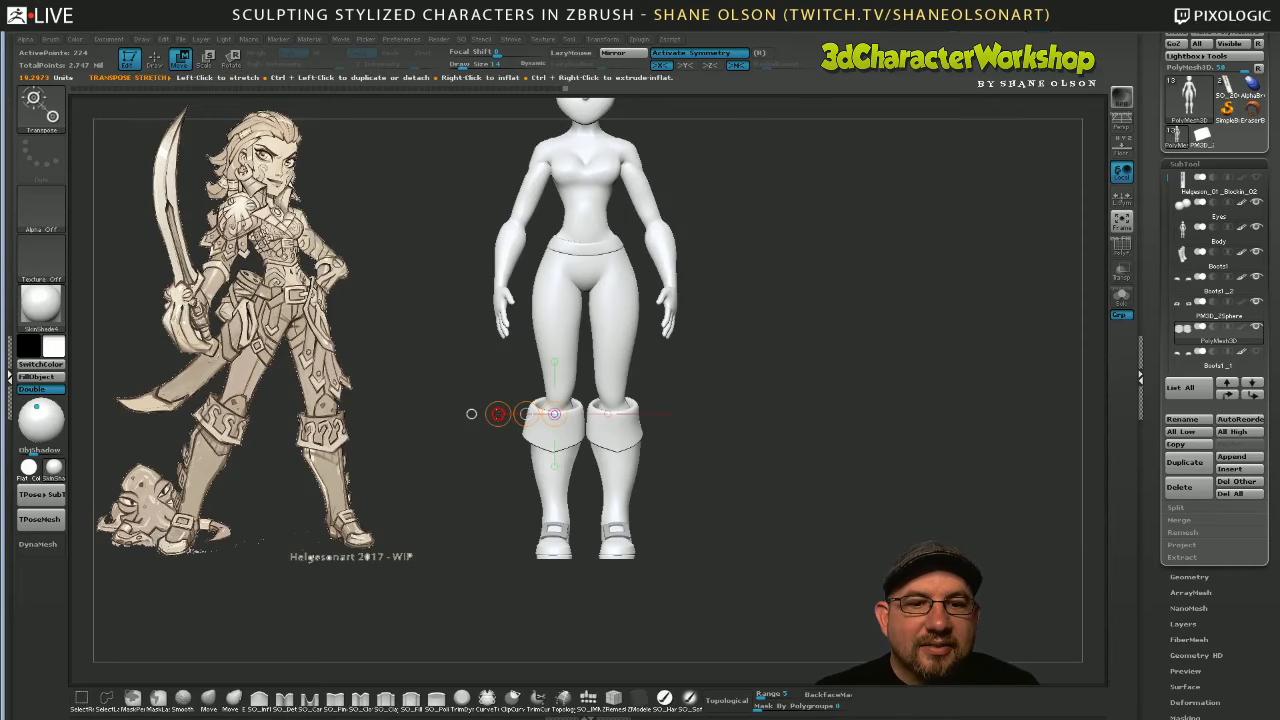
# Try to stretch both boot cuffs sideways with X symmetry using the transpose line
pyautogui.press('ctrl')
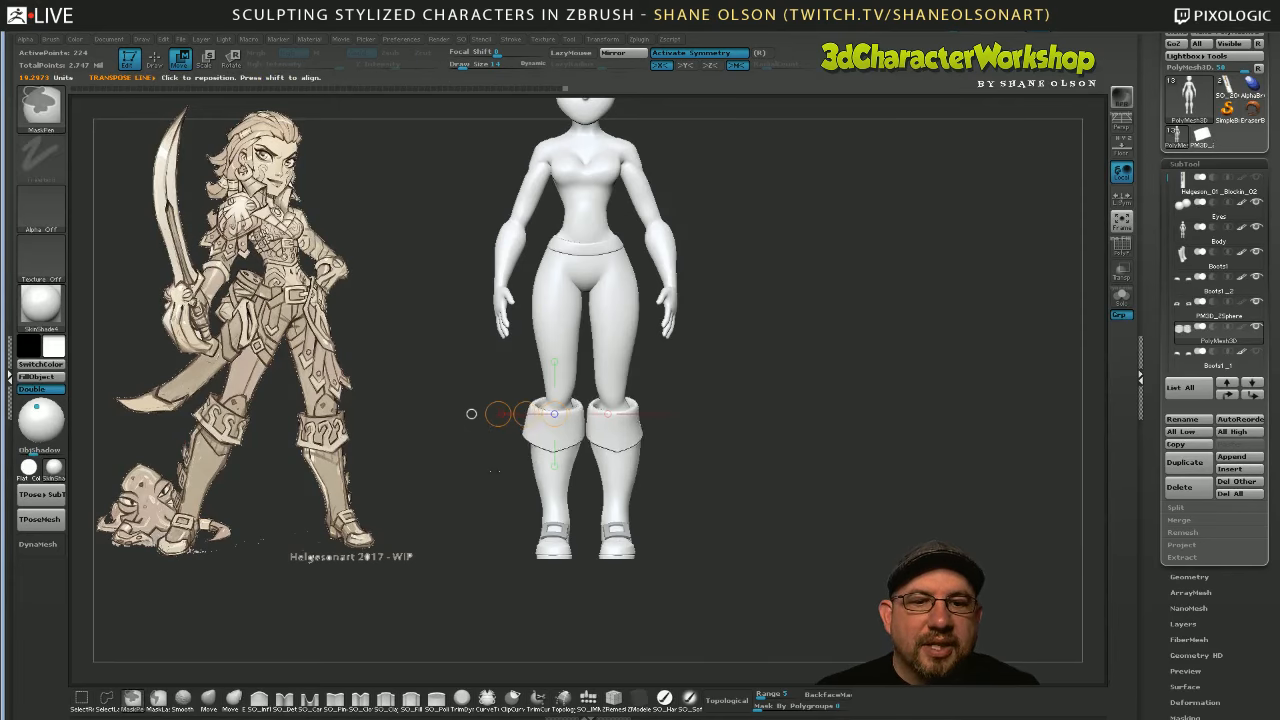
pyautogui.moveTo(722, 444); pyautogui.dragTo(760, 510)
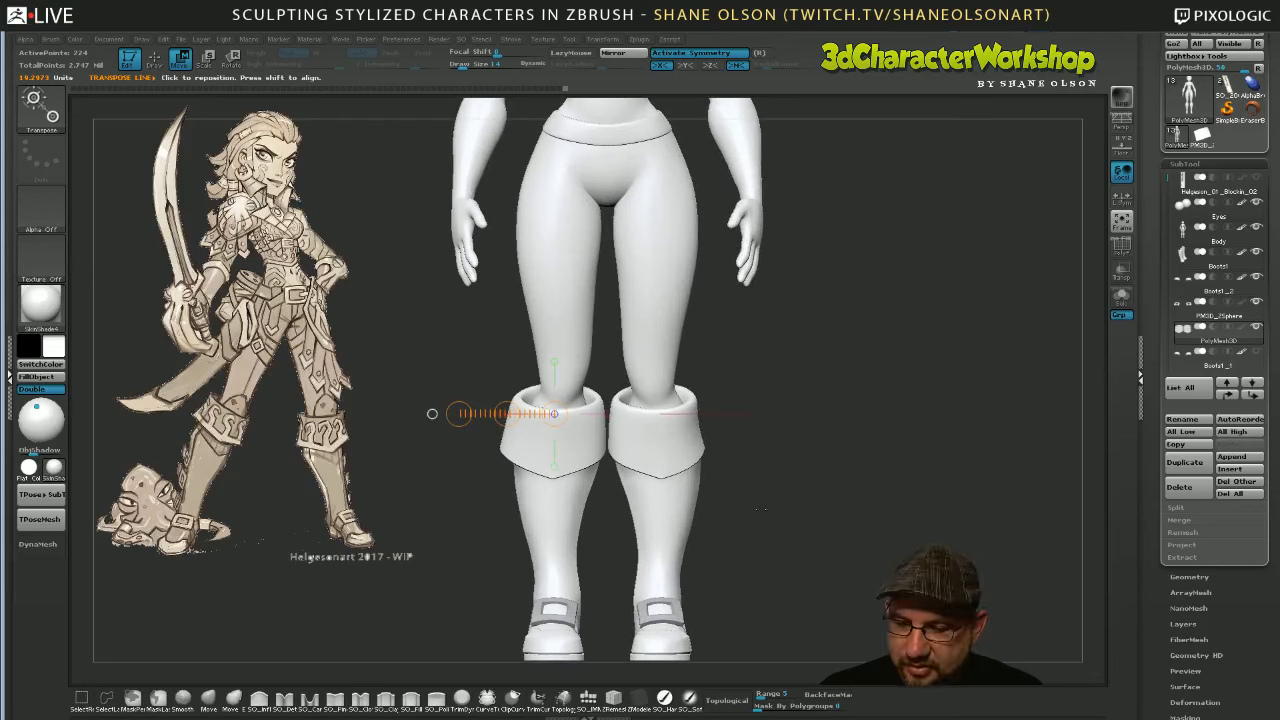
pyautogui.press('space')
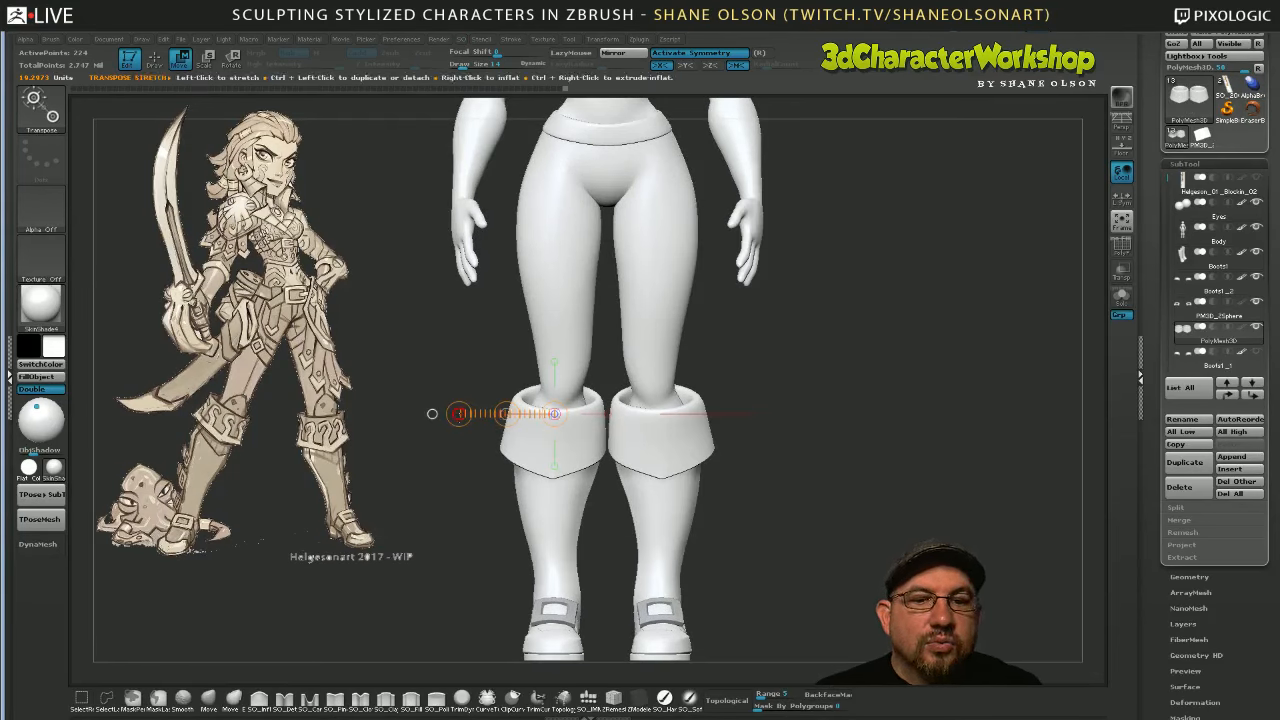
pyautogui.moveTo(458, 413); pyautogui.dragTo(460, 413)
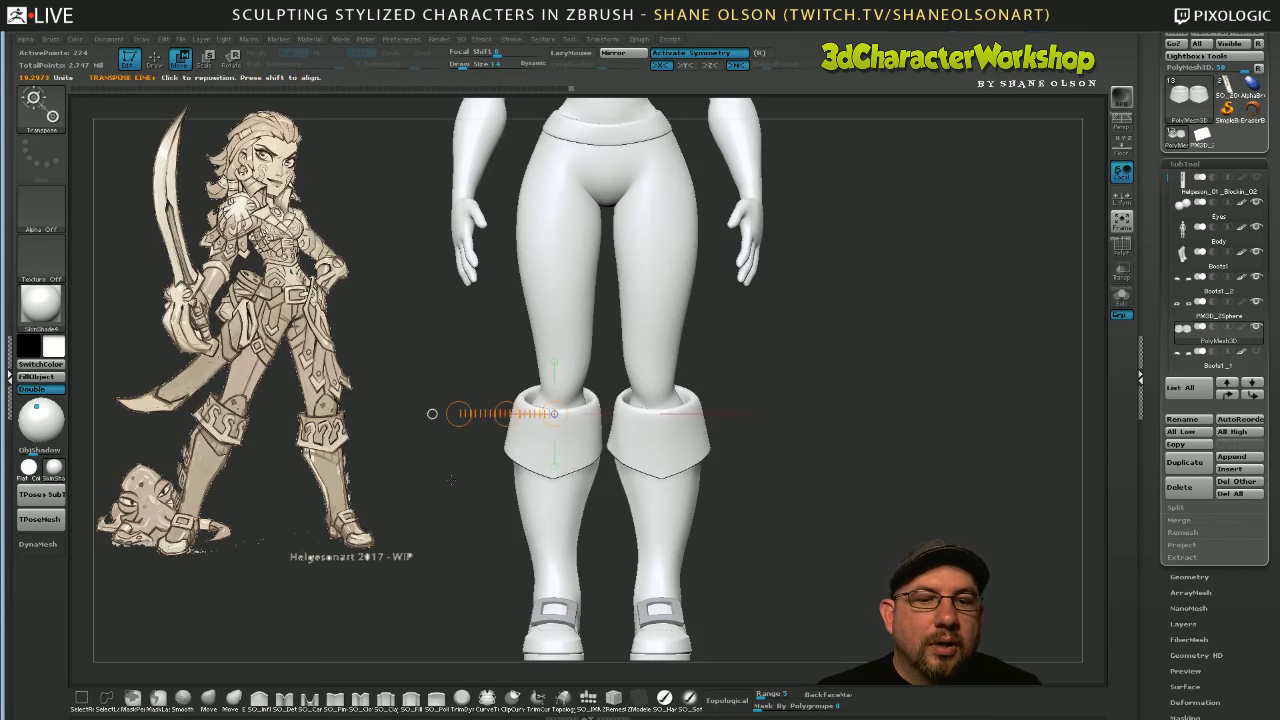
# Show the floor grid, draw a horizontal transpose line outward from the opposite boot cuff, and turn off symmetry
pyautogui.moveTo(657, 413); pyautogui.dragTo(757, 413)
pyautogui.keyDown('alt'); pyautogui.moveTo(900, 450); pyautogui.dragTo(1010, 317); pyautogui.keyUp('alt')
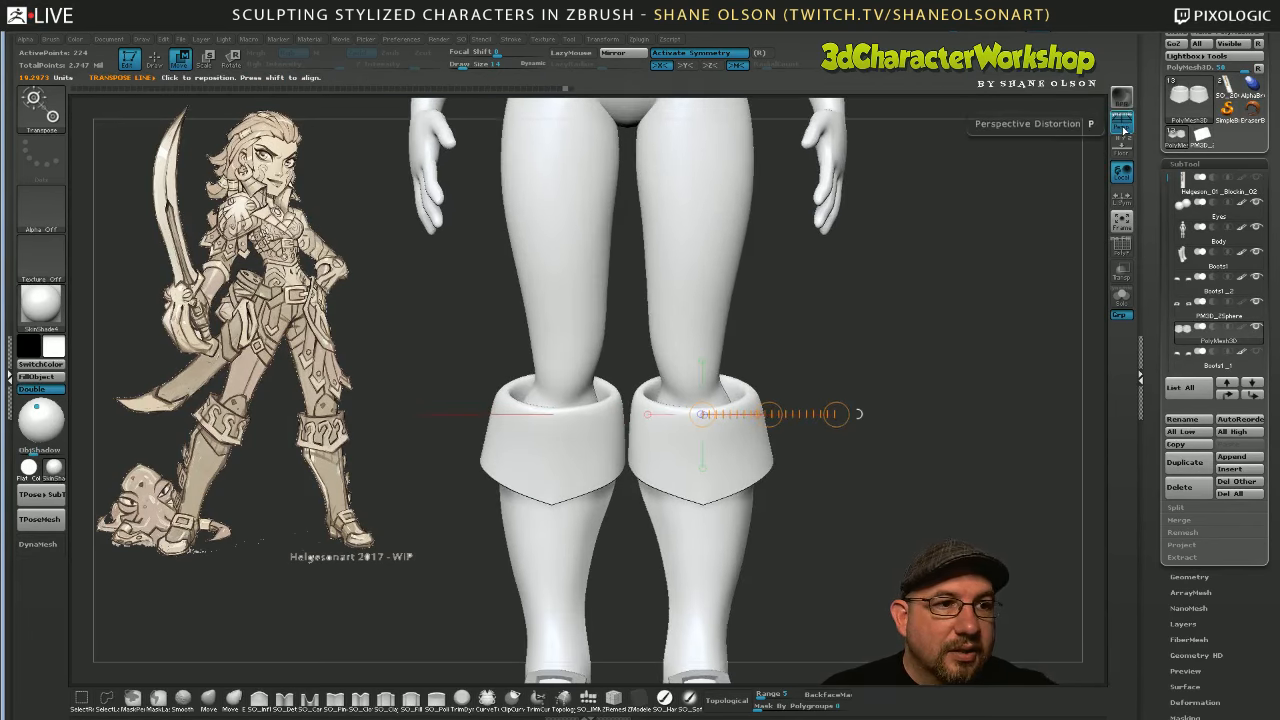
pyautogui.click(1123, 150)
pyautogui.moveTo(890, 430)
pyautogui.keyDown('alt'); pyautogui.mouseDown()
pyautogui.moveTo(876, 357)
pyautogui.moveTo(796, 317)
pyautogui.mouseUp(); pyautogui.keyUp('alt')
pyautogui.moveTo(709, 373); pyautogui.dragTo(918, 373)
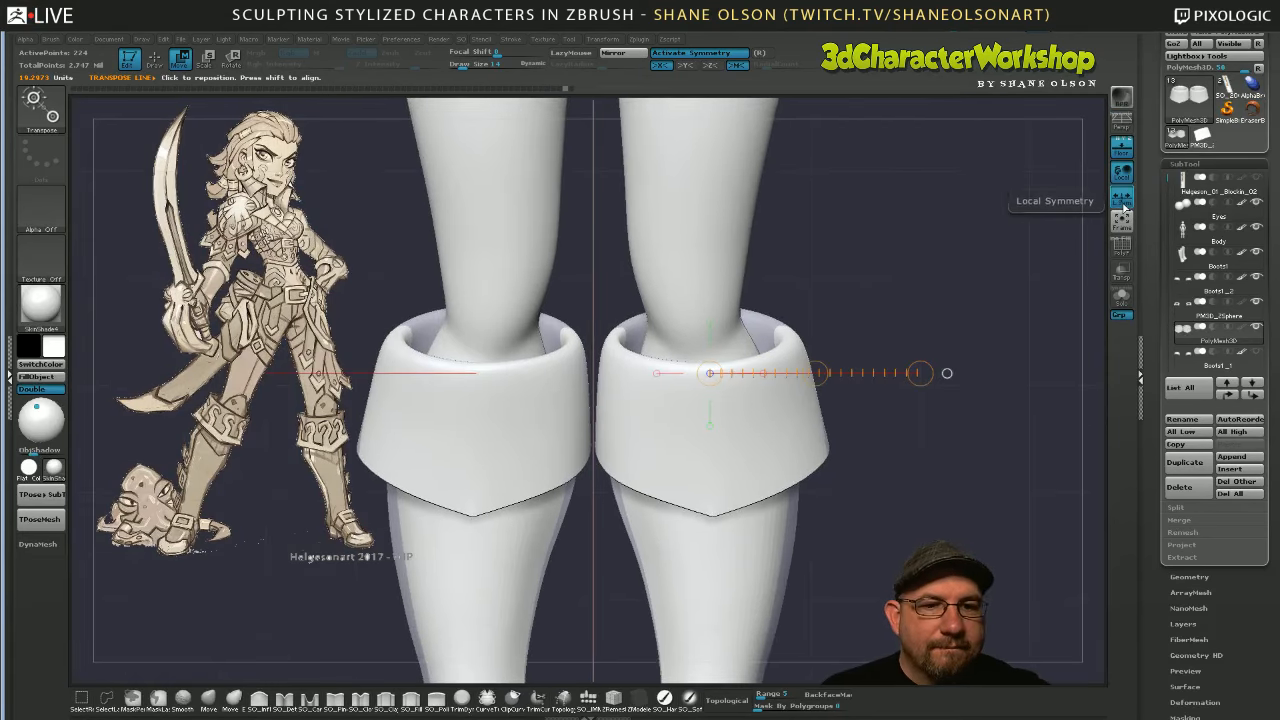
pyautogui.press('space')
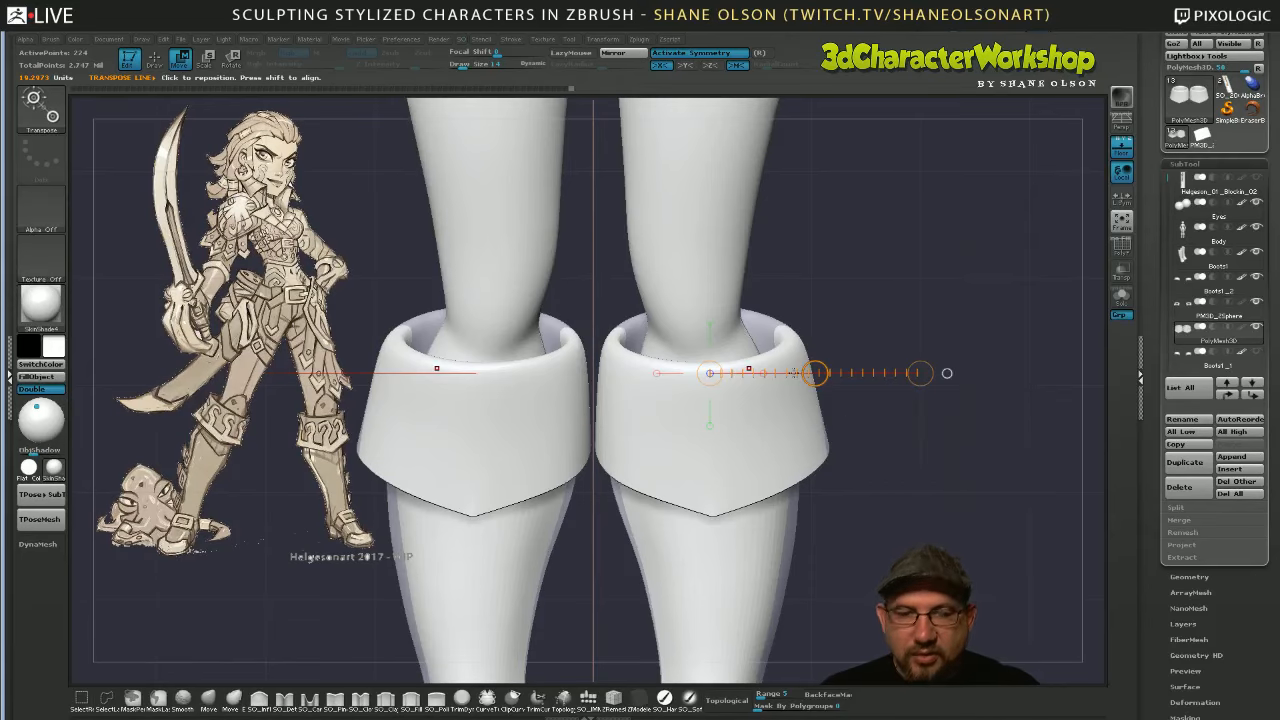
pyautogui.press('x')
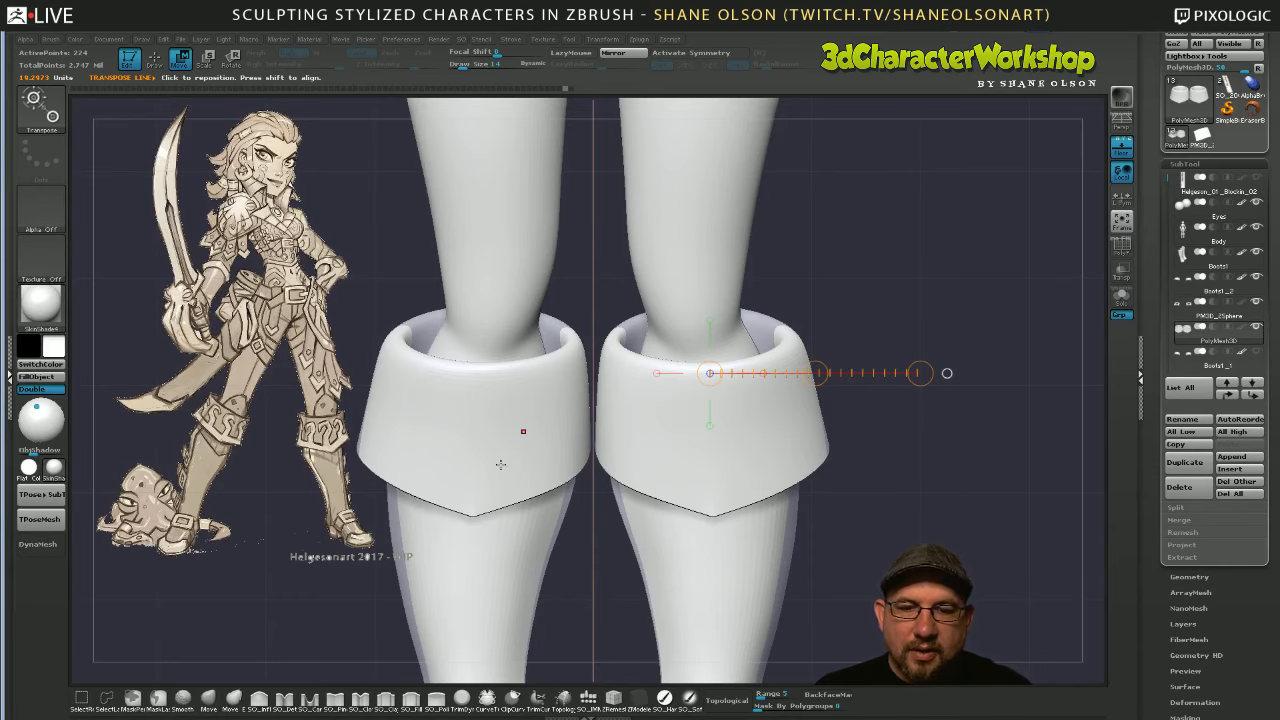
# Draw a horizontal transpose line outward from the character's right boot cuff, turn on X symmetry, and move both cuffs slightly apart
pyautogui.keyDown('ctrl'); pyautogui.moveTo(501, 464); pyautogui.dragTo(519, 430, button='right'); pyautogui.keyUp('ctrl')
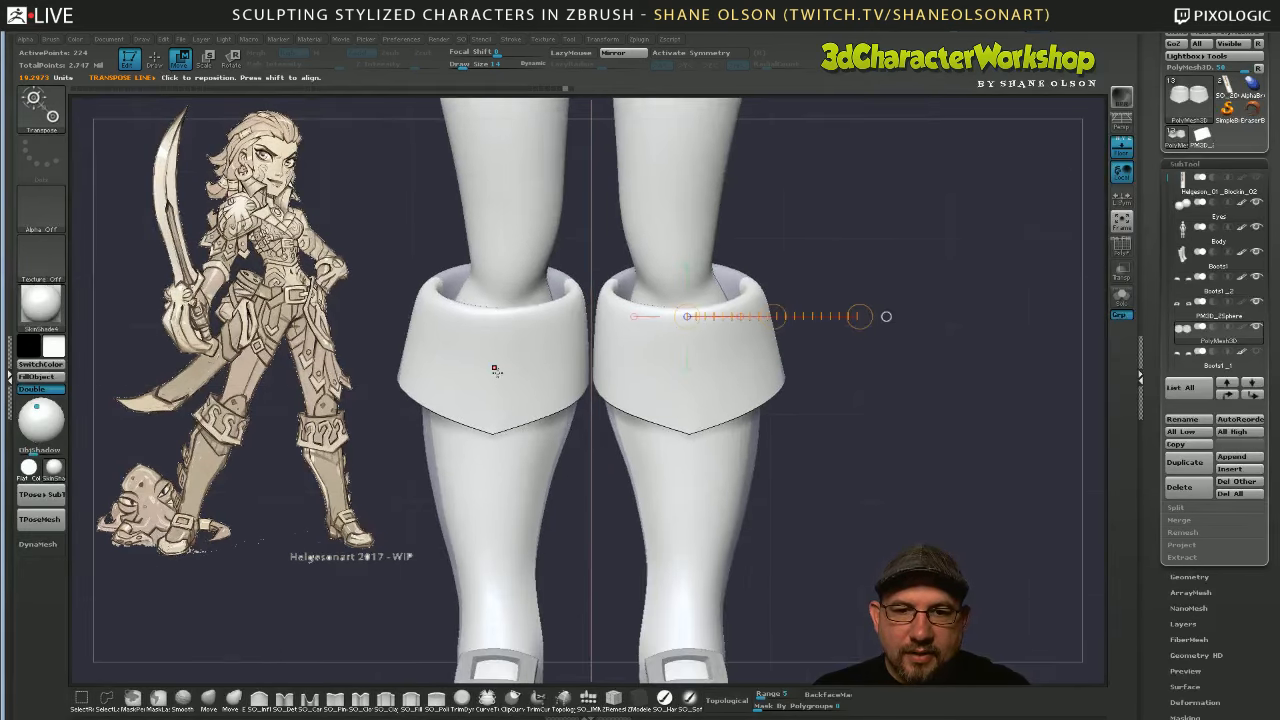
pyautogui.moveTo(494, 369)
pyautogui.mouseDown()
pyautogui.moveTo(143, 366)
pyautogui.moveTo(289, 367)
pyautogui.mouseUp()
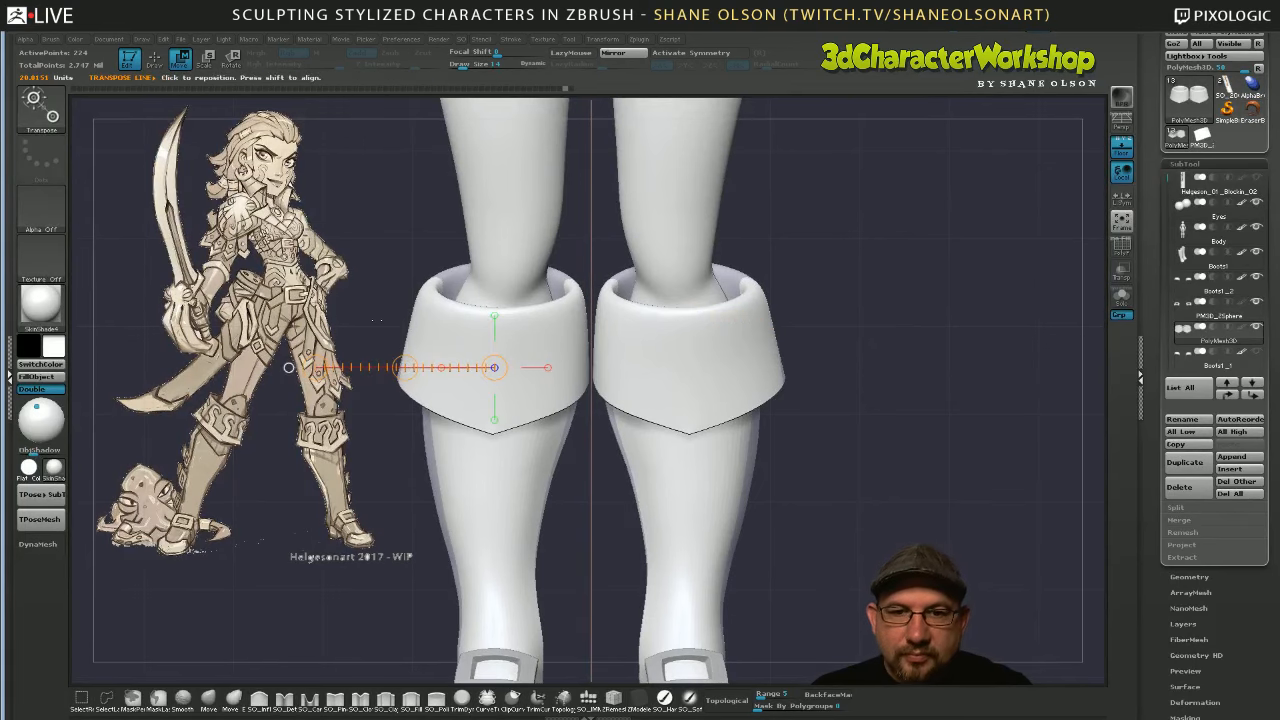
pyautogui.press('x')
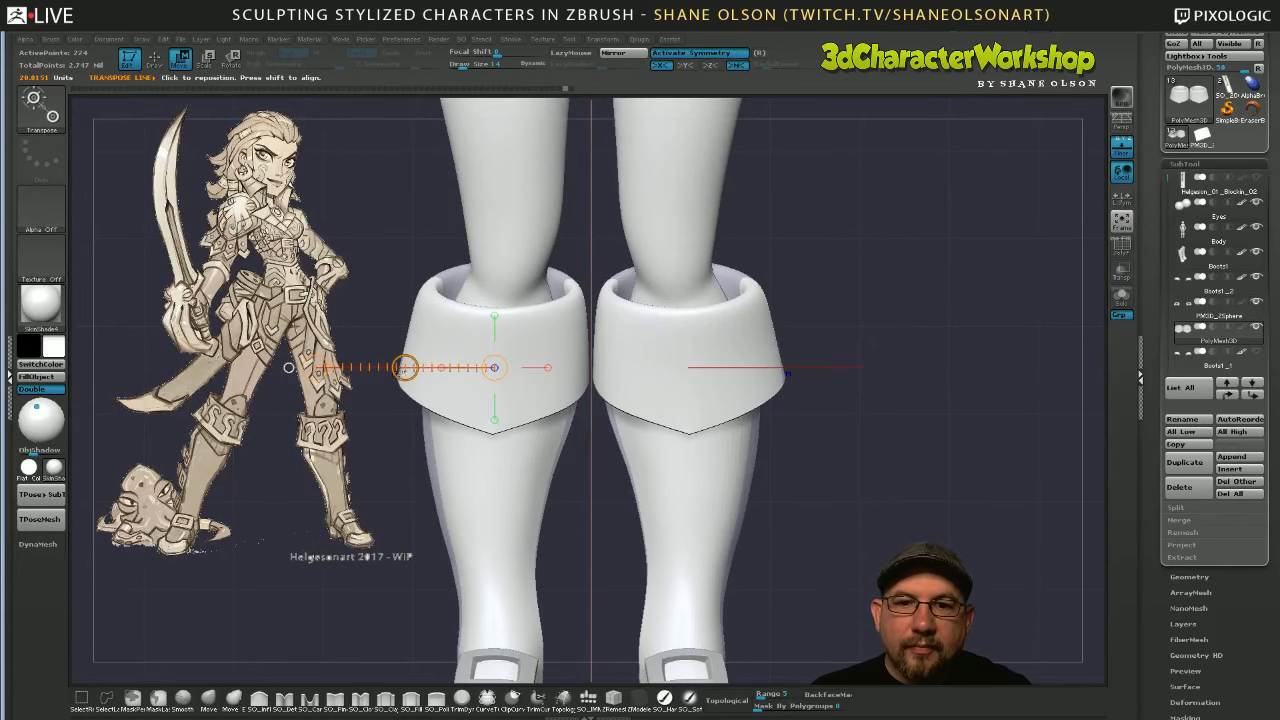
pyautogui.moveTo(404, 369); pyautogui.dragTo(397, 369)
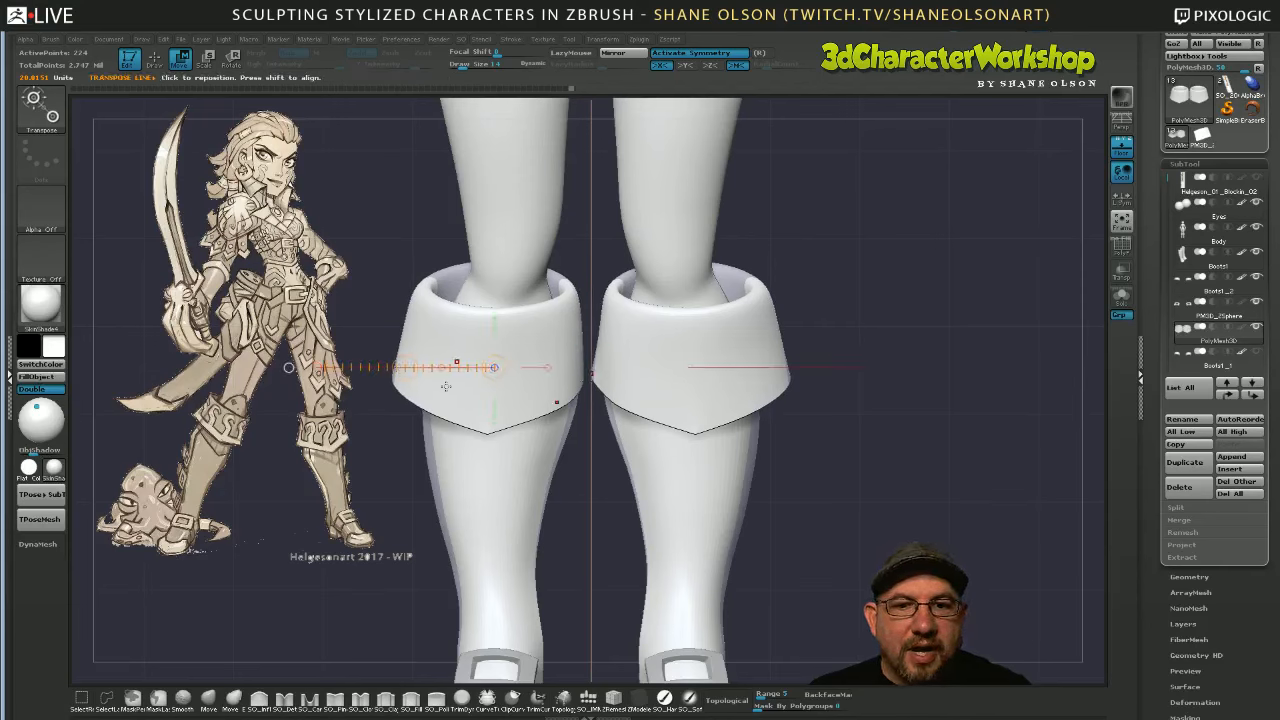
# Mirror and weld the boot cuffs, and inspect the gap between them up close
pyautogui.press('space')
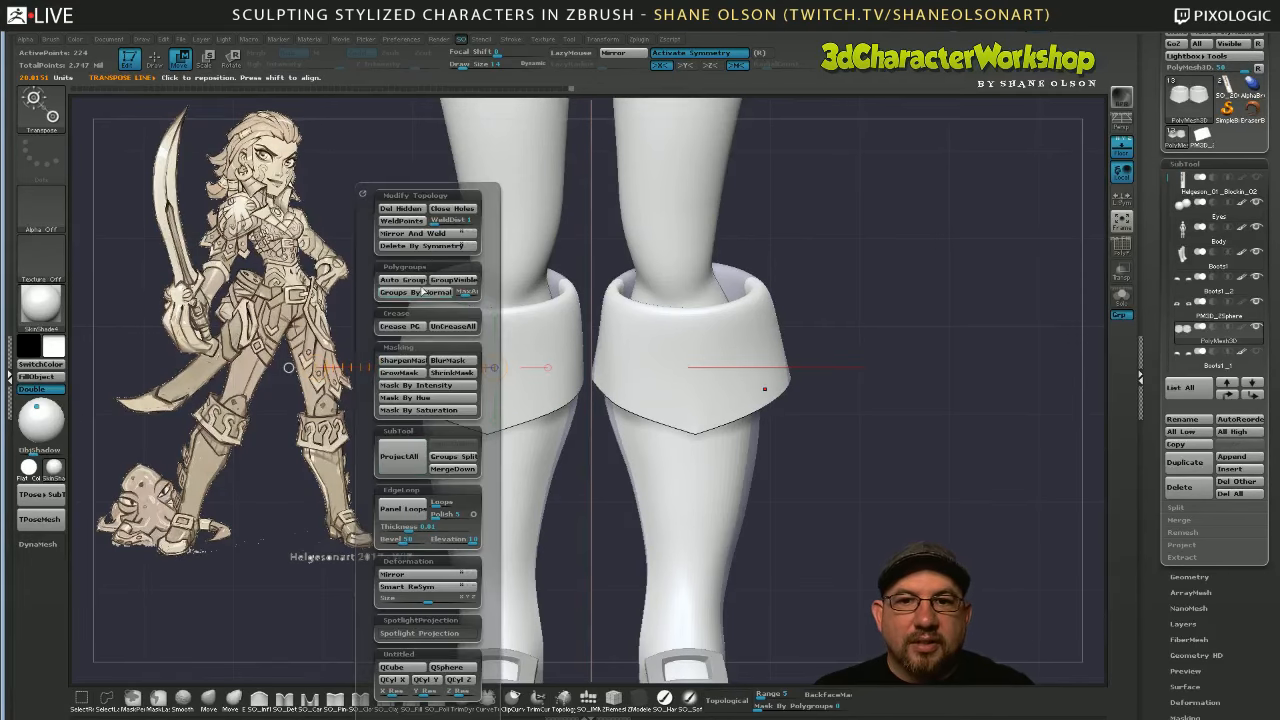
pyautogui.click(418, 233)
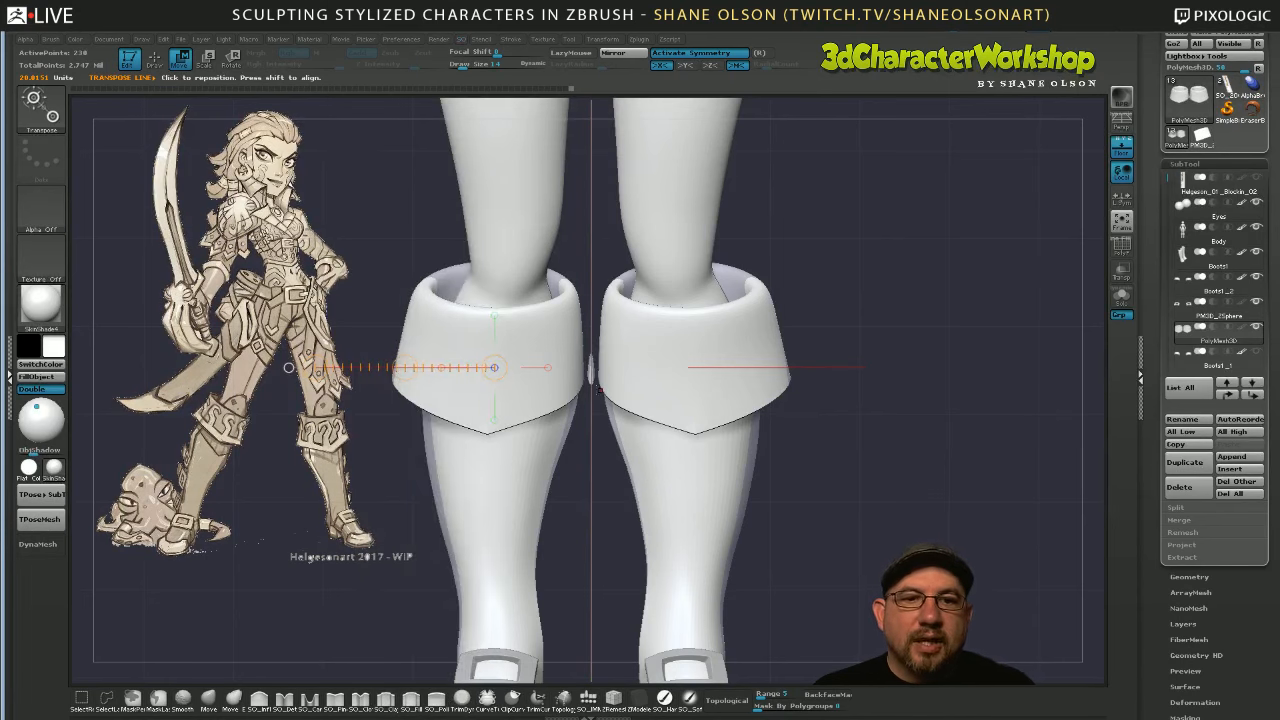
pyautogui.moveTo(598, 388); pyautogui.dragTo(605, 562)
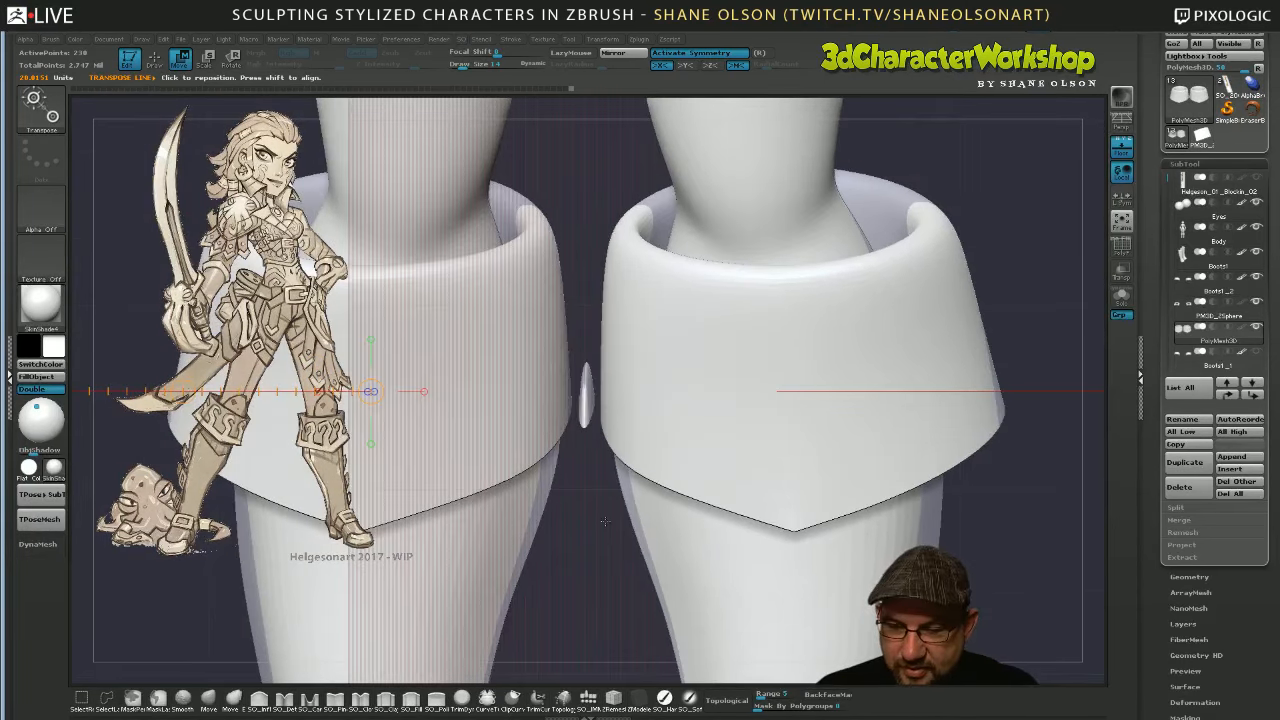
# Switch to the ZModeler brush, show the polyframe, and apply Auto Groups to the boot cuffs mesh
pyautogui.press('b')
pyautogui.press('z')
pyautogui.press('m')
pyautogui.hotkey('shift', 'f')
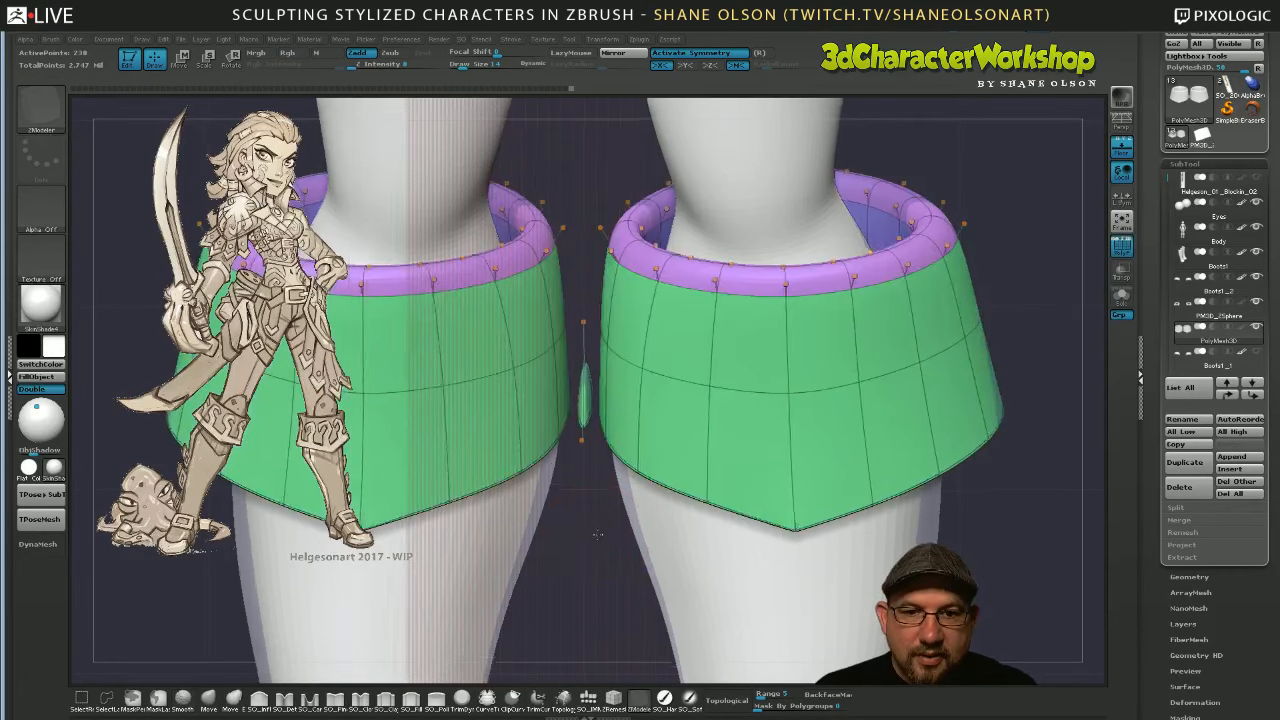
pyautogui.press('space')
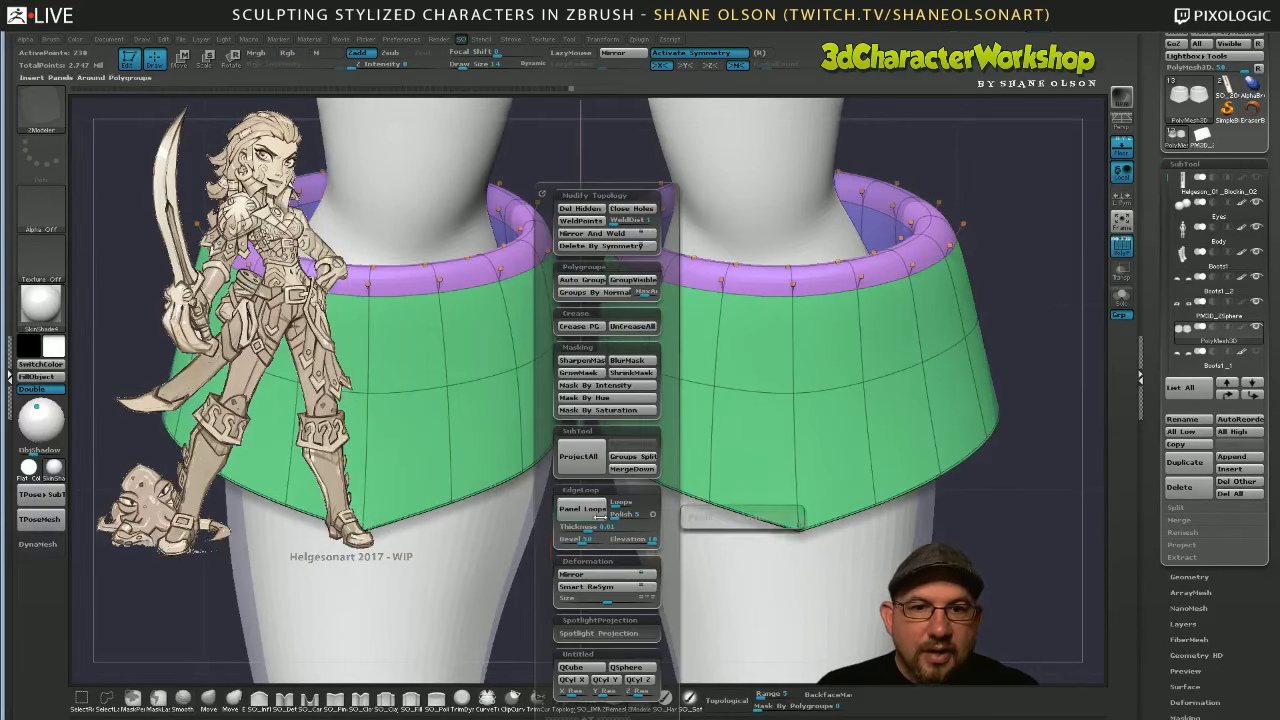
pyautogui.click(582, 279)
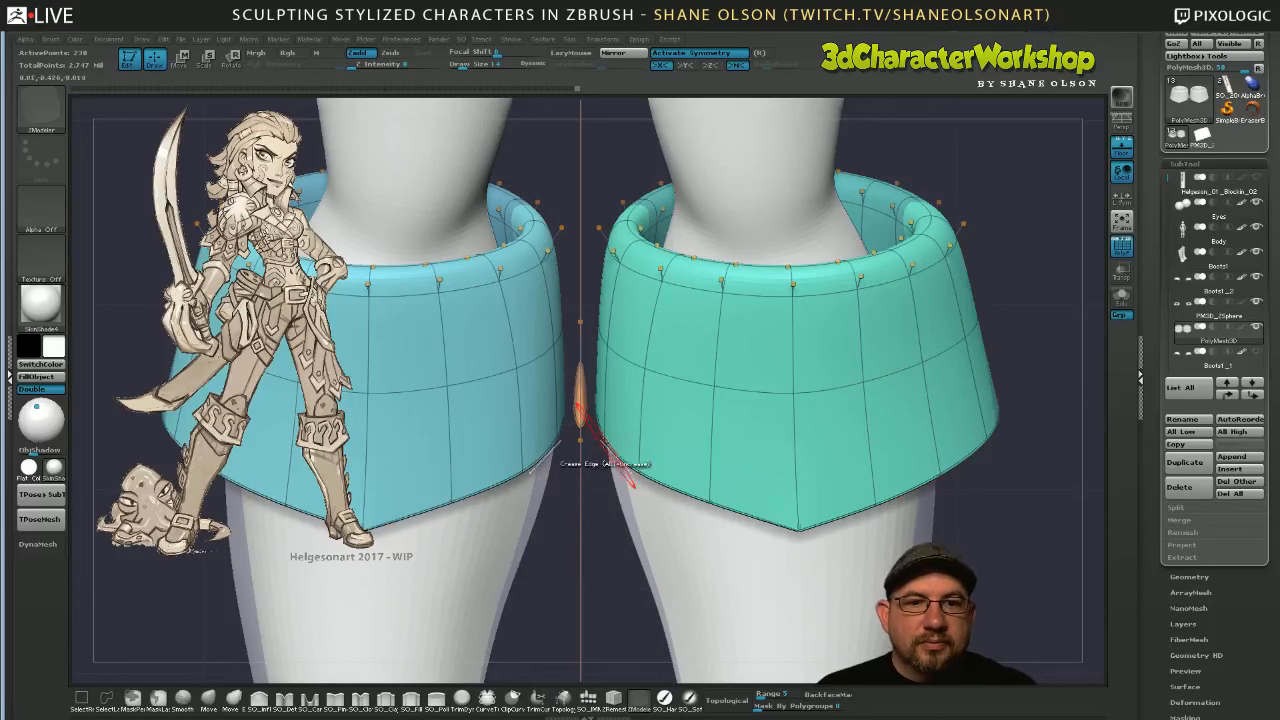
# Isolate the stray sliver between the cuffs, invert the visibility, and delete the hidden sliver geometry
pyautogui.keyDown('ctrl'); pyautogui.keyDown('shift'); pyautogui.click(580, 413); pyautogui.keyUp('shift'); pyautogui.keyUp('ctrl')
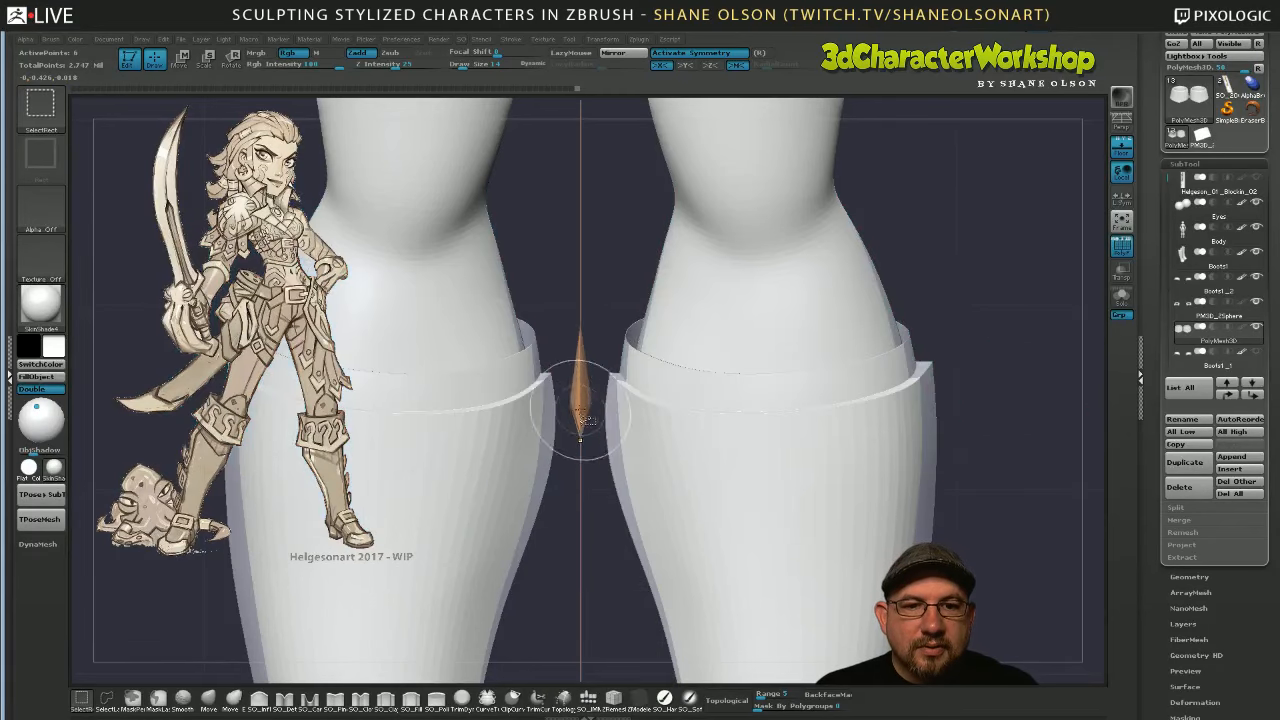
pyautogui.keyDown('ctrl'); pyautogui.keyDown('shift'); pyautogui.click(580, 413); pyautogui.keyUp('shift'); pyautogui.keyUp('ctrl')
pyautogui.press('space')
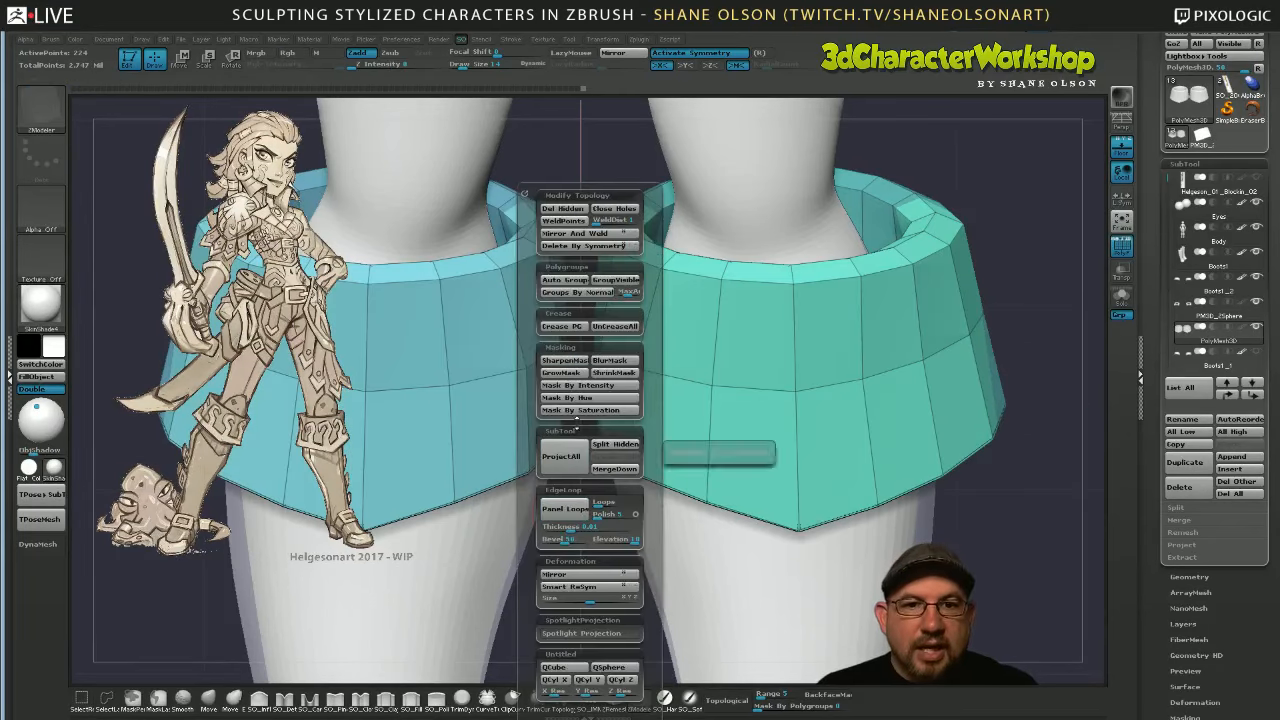
pyautogui.click(568, 218)
pyautogui.keyDown('ctrl'); pyautogui.moveTo(969, 450); pyautogui.dragTo(871, 480, button='right'); pyautogui.keyUp('ctrl')
# Mirror and weld the cleaned boot cuffs again and turn off the polyframe display
pyautogui.press('space')
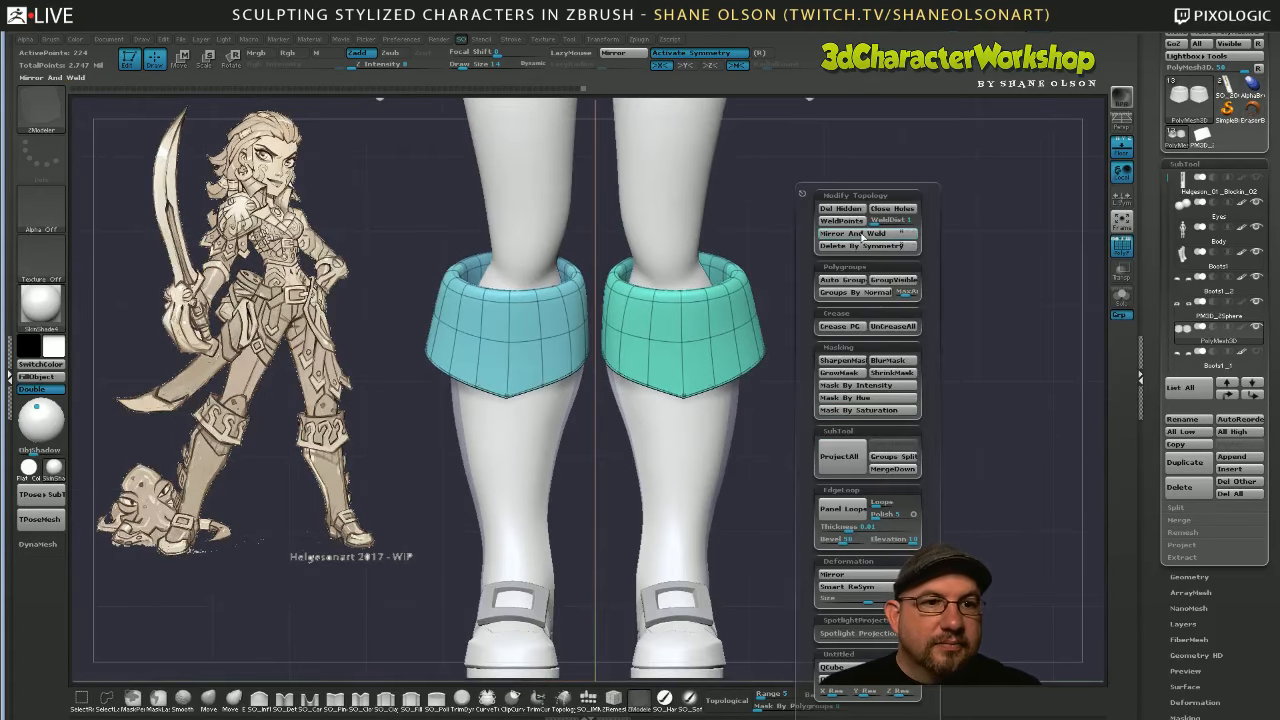
pyautogui.keyDown('ctrl'); pyautogui.moveTo(994, 380); pyautogui.dragTo(824, 538, button='right'); pyautogui.keyUp('ctrl')
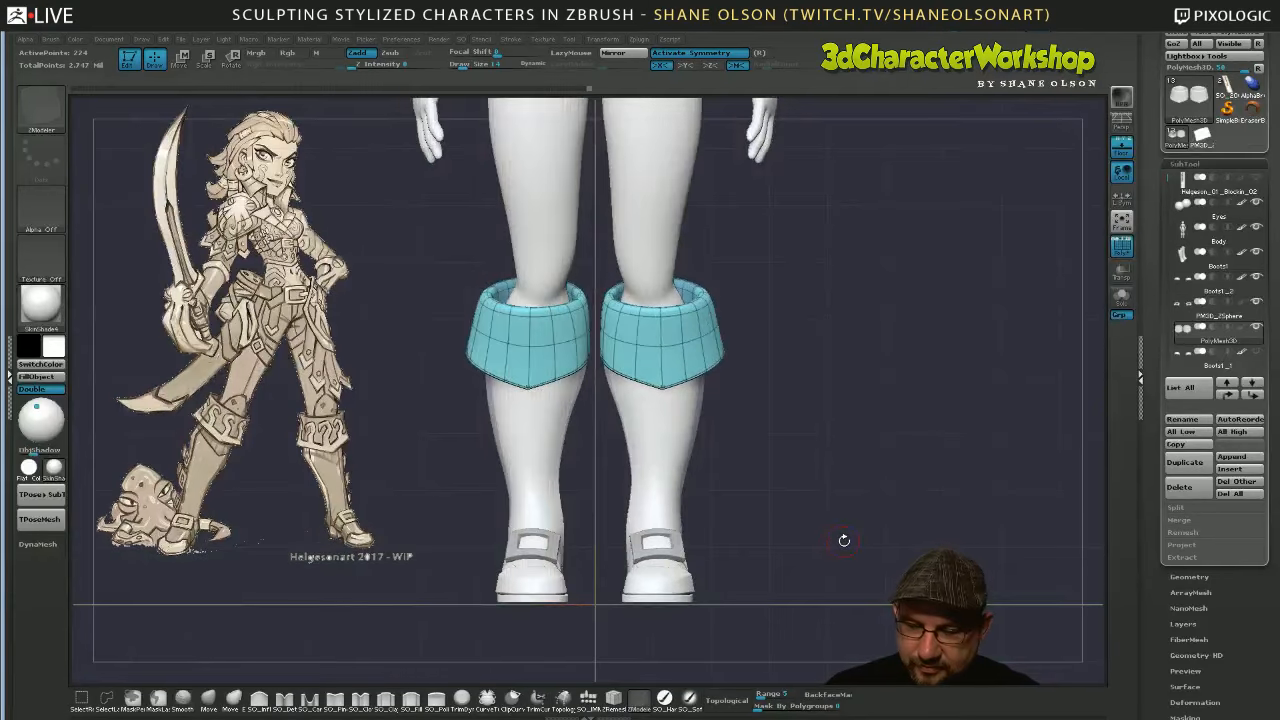
pyautogui.hotkey('shift', 'f')
# Make Boots1 the active subtool and nudge the outer calves of the boot shafts inward using the Move brush at draw size 77
pyautogui.moveTo(822, 441); pyautogui.dragTo(826, 468, button='right')
pyautogui.keyDown('alt'); pyautogui.click(690, 418); pyautogui.keyUp('alt')
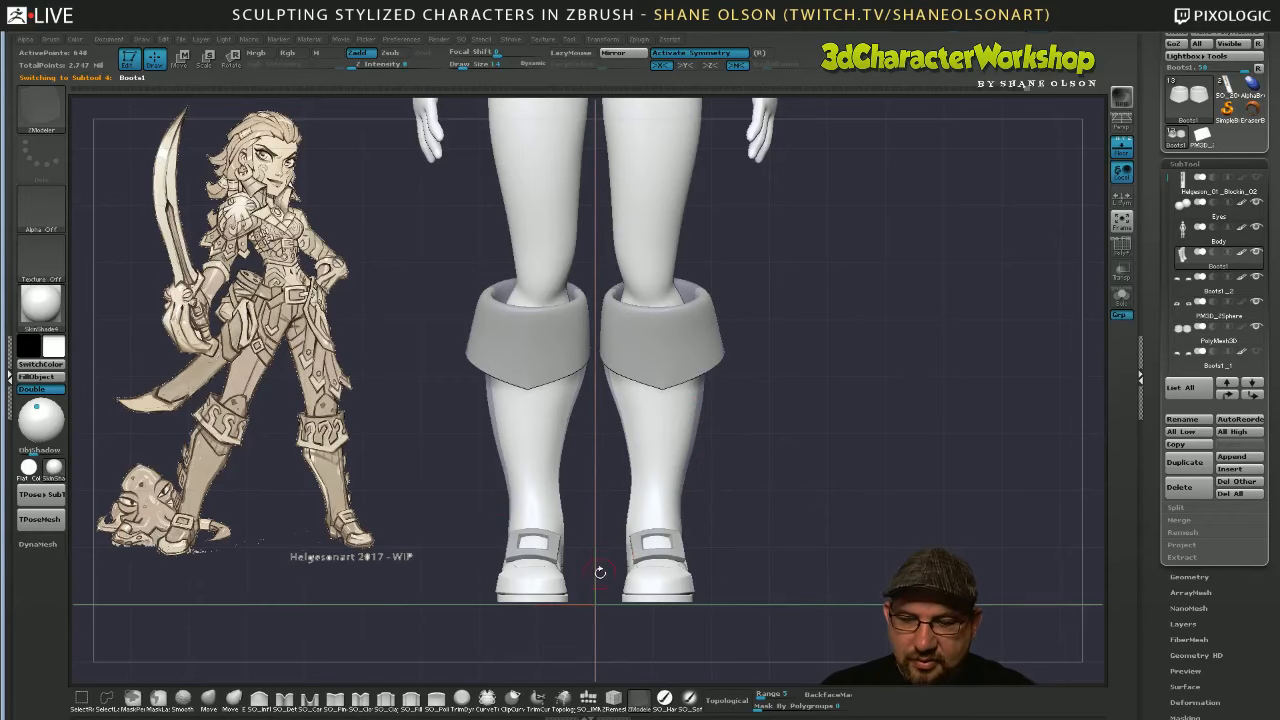
pyautogui.press('b')
pyautogui.press('m')
pyautogui.press('v')
pyautogui.press('s')
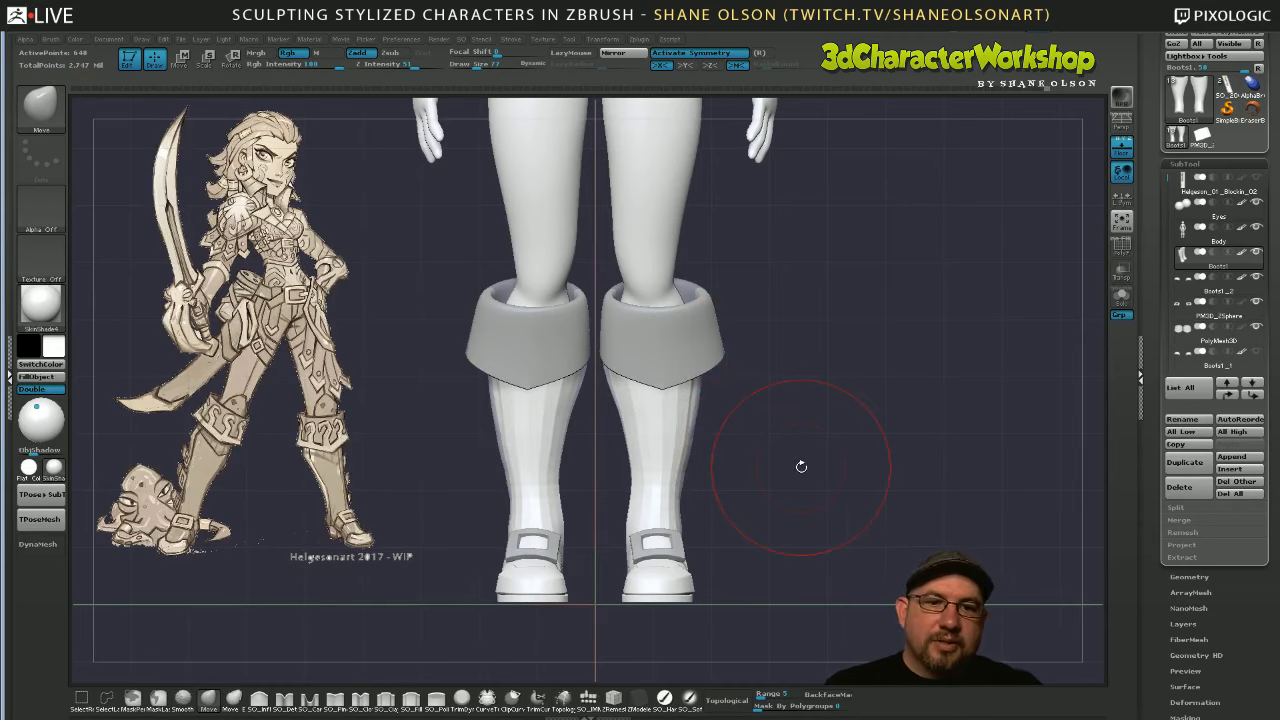
pyautogui.moveTo(691, 435); pyautogui.dragTo(683, 437)
pyautogui.moveTo(731, 474); pyautogui.dragTo(712, 474)
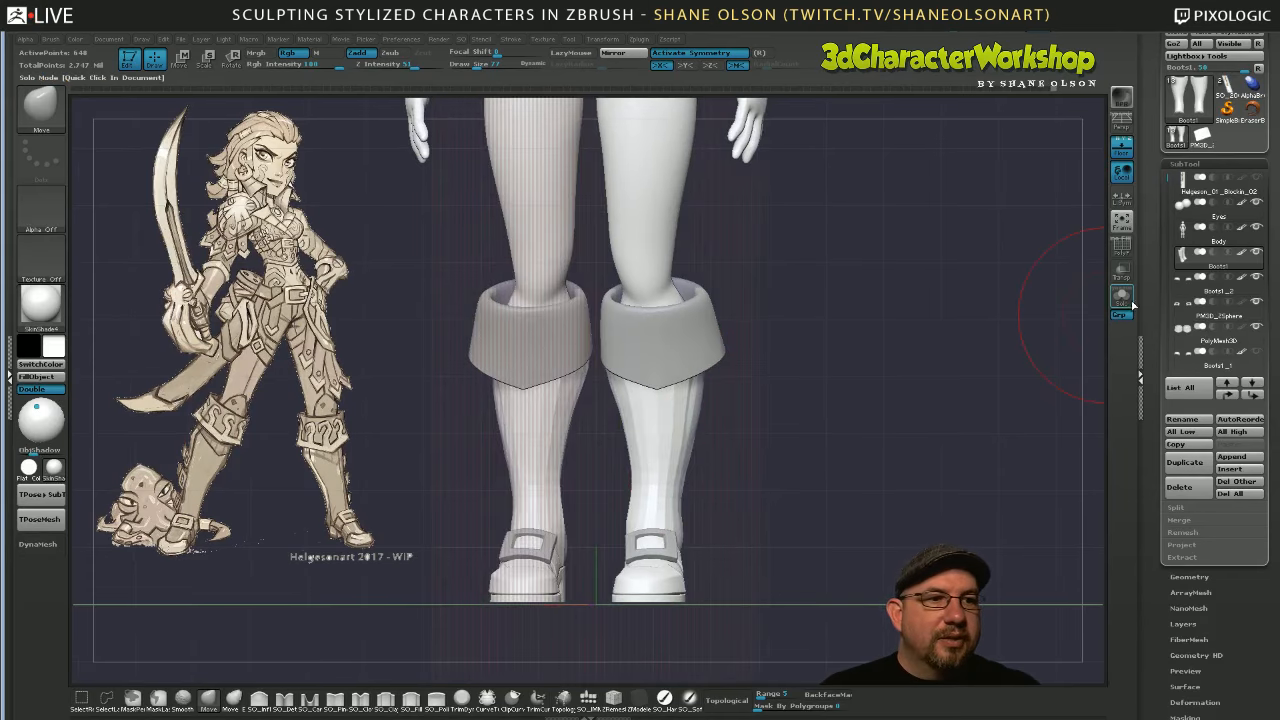
# Isolate the boot shafts in Solo mode, refine their outer calf contour with the Move brush, and show the whole character again
pyautogui.click(1122, 298)
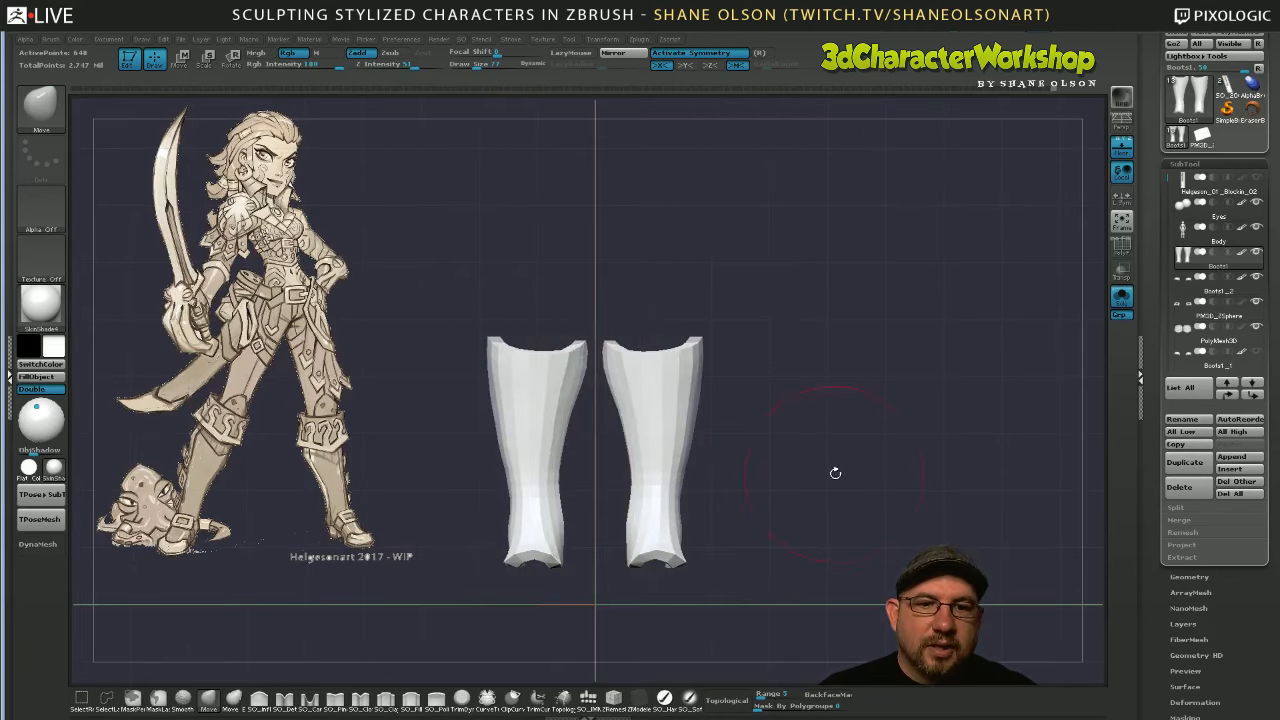
pyautogui.moveTo(699, 440); pyautogui.dragTo(692, 444)
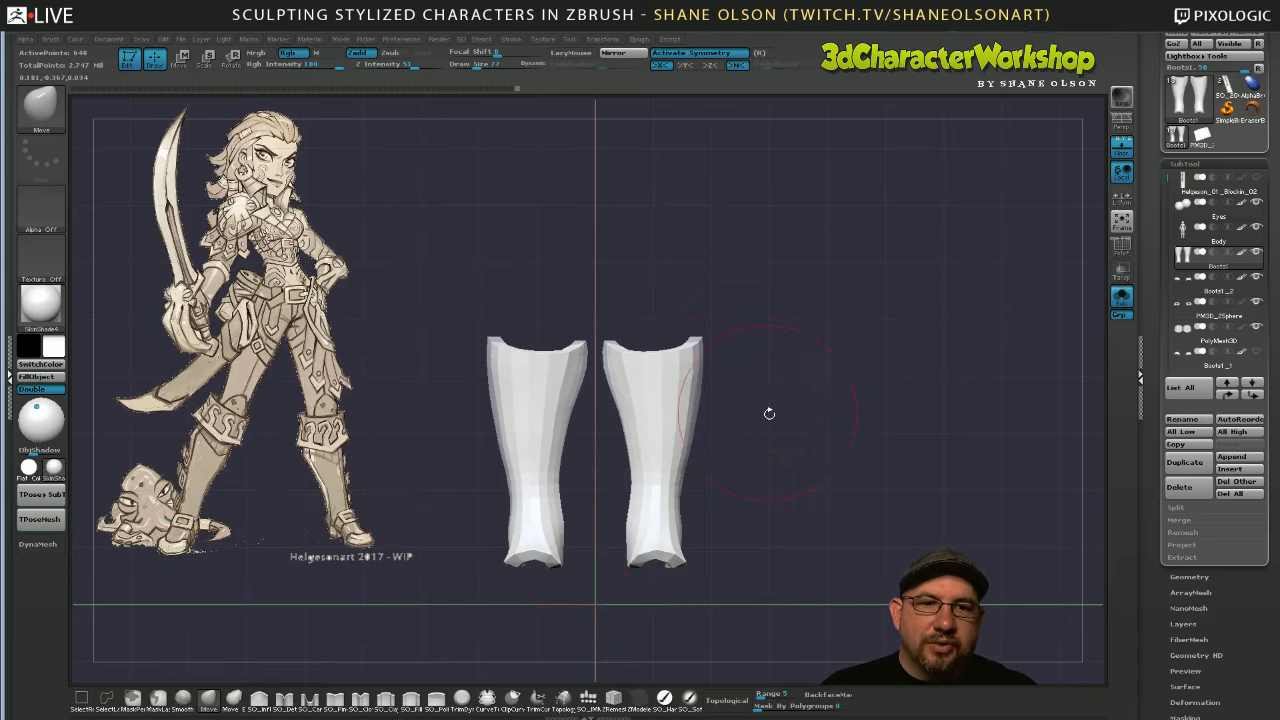
pyautogui.press('shift')
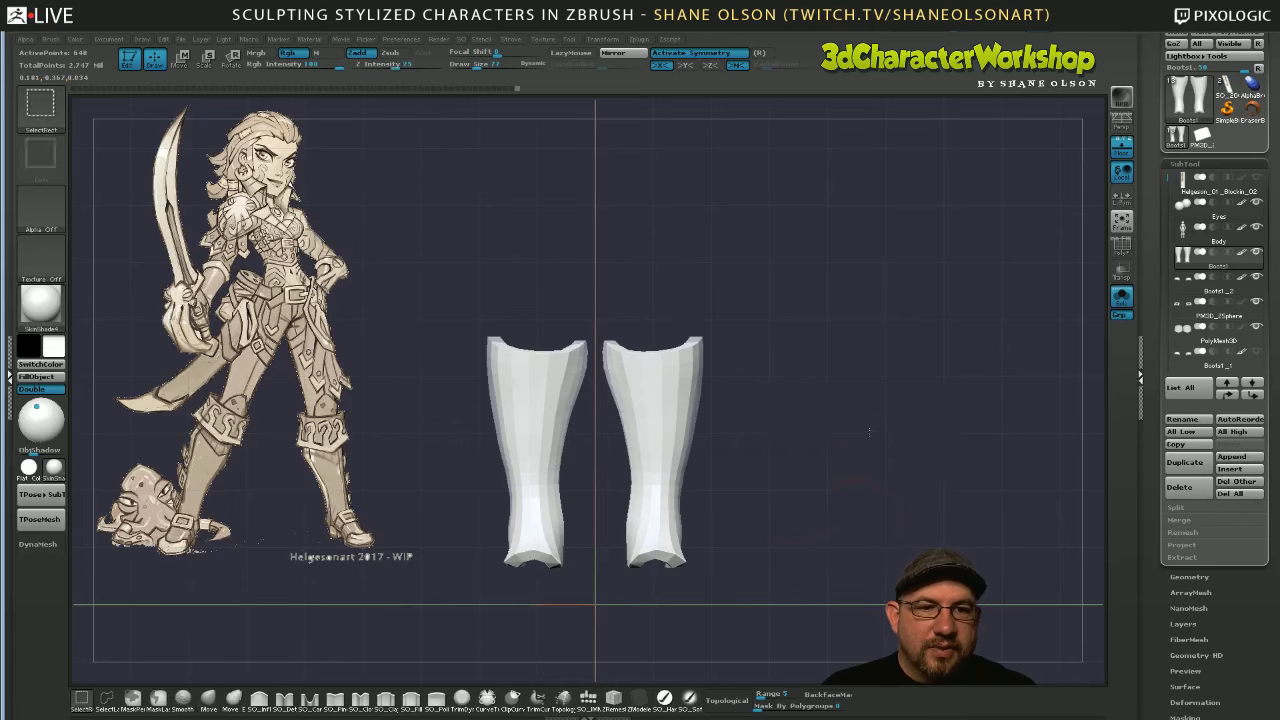
pyautogui.click(1121, 299)
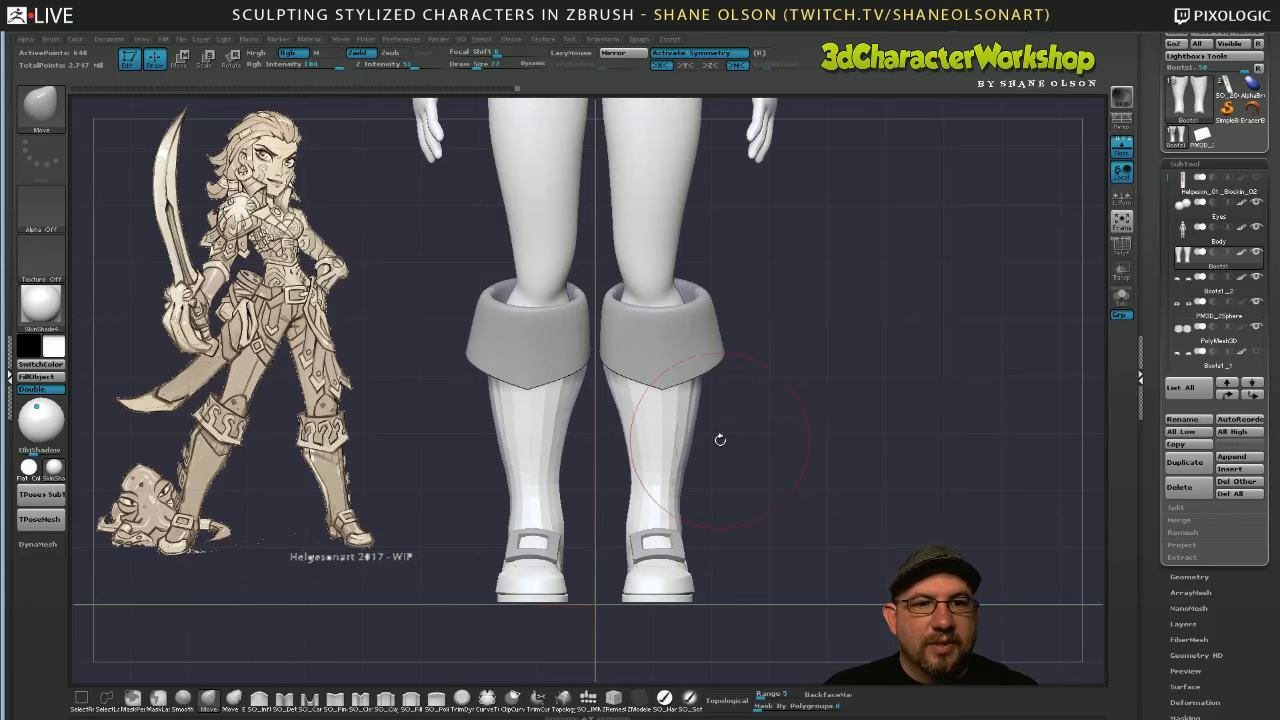
# Hide the floor grid, make the Boots subtool active, and adjust its calves from behind with the Move brush, raising the draw size to 114
pyautogui.moveTo(800, 420); pyautogui.dragTo(863, 432)
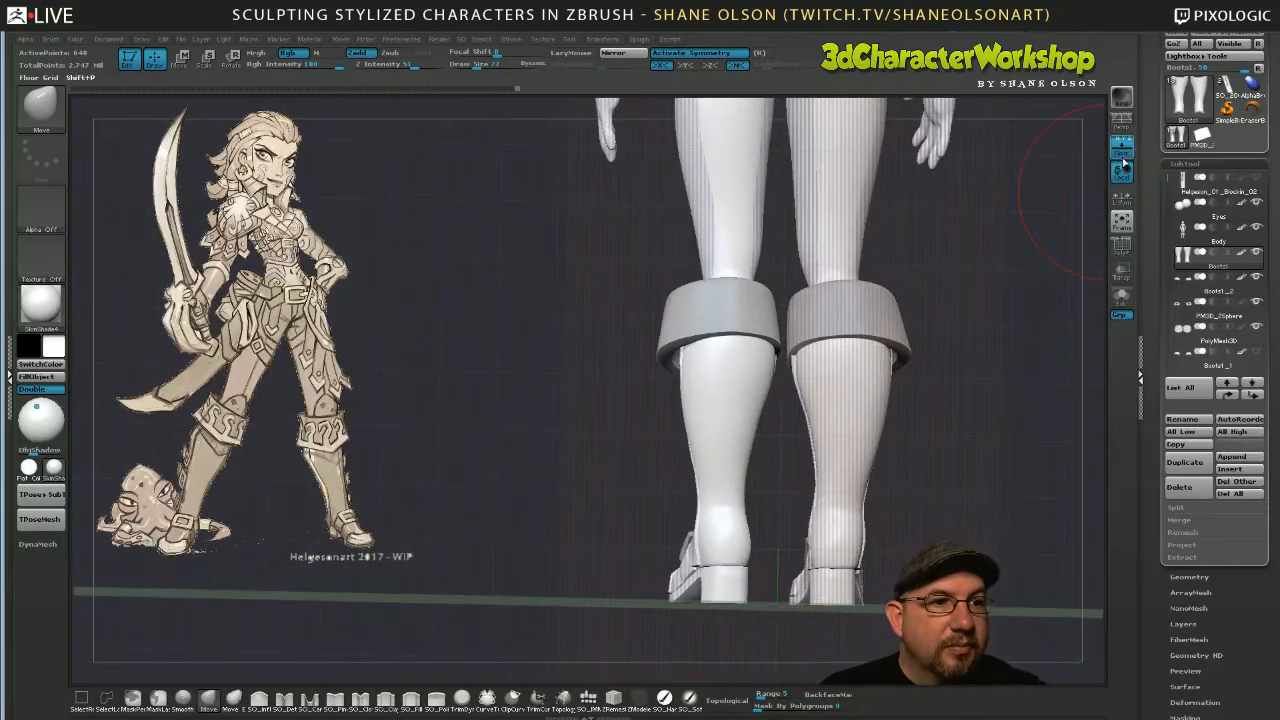
pyautogui.click(1122, 148)
pyautogui.keyDown('alt'); pyautogui.moveTo(949, 470); pyautogui.dragTo(858, 500); pyautogui.keyUp('alt')
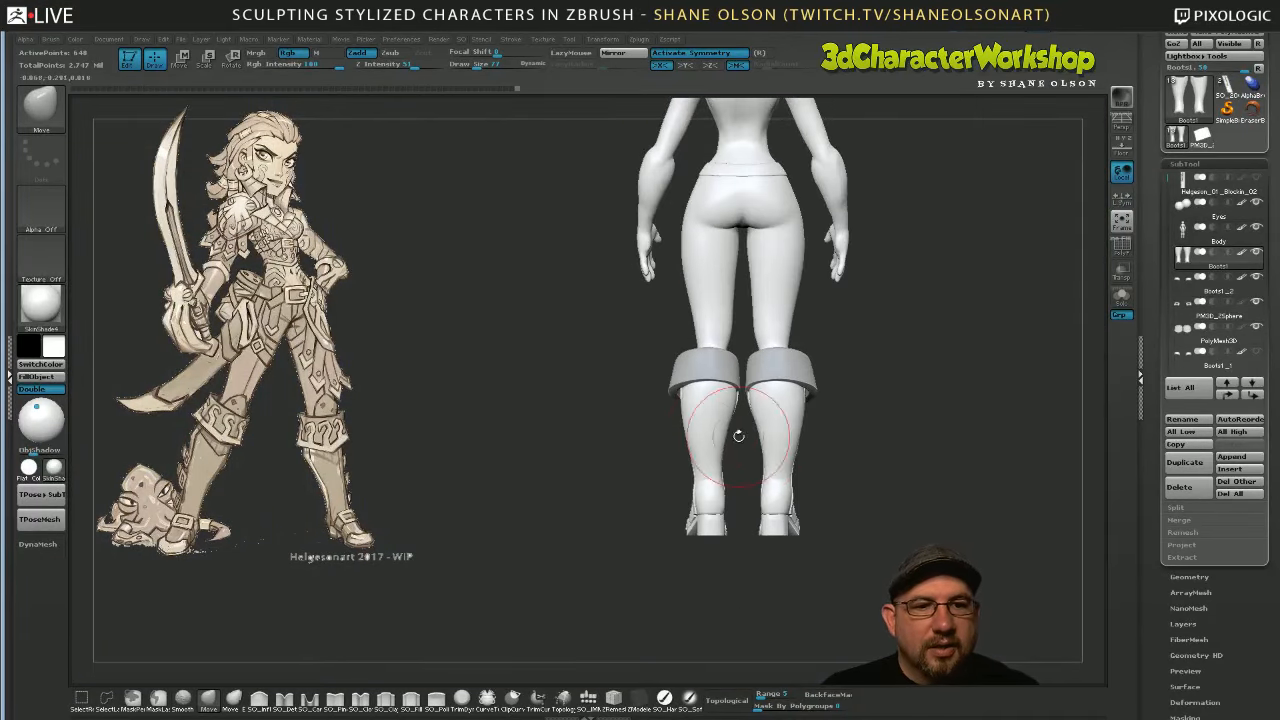
pyautogui.keyDown('alt'); pyautogui.click(711, 430); pyautogui.keyUp('alt')
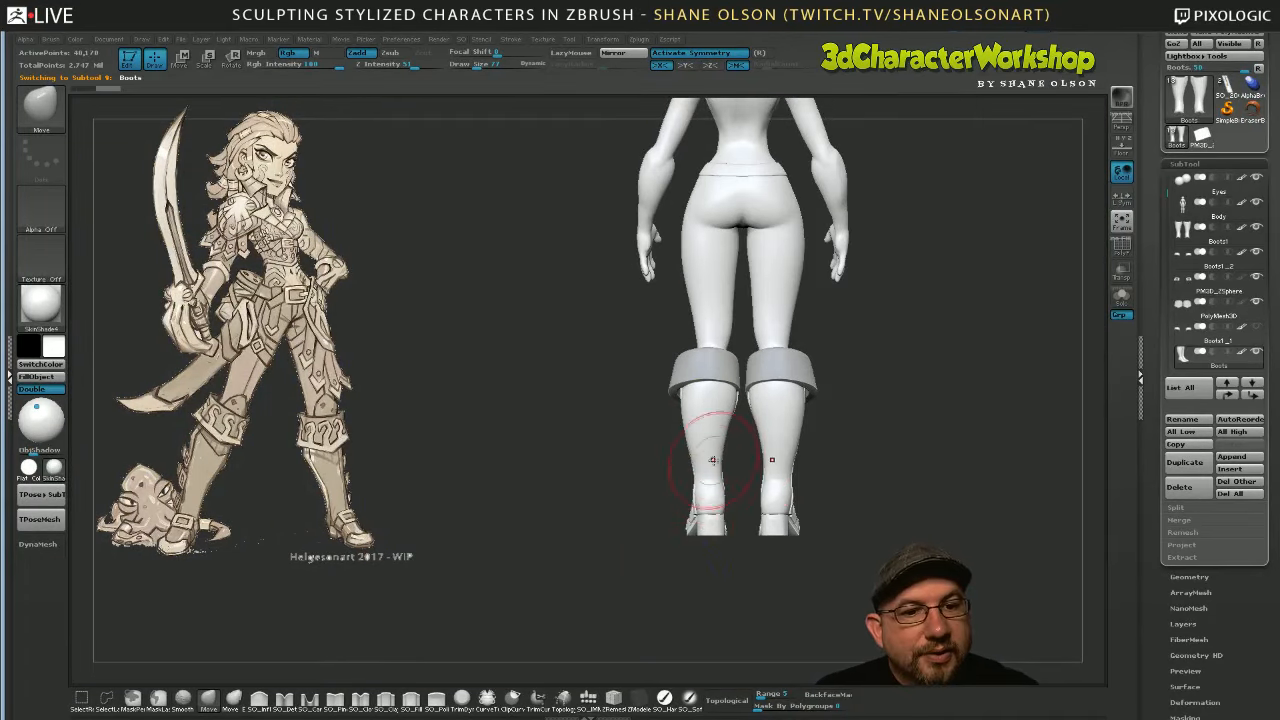
pyautogui.moveTo(689, 421); pyautogui.dragTo(688, 417)
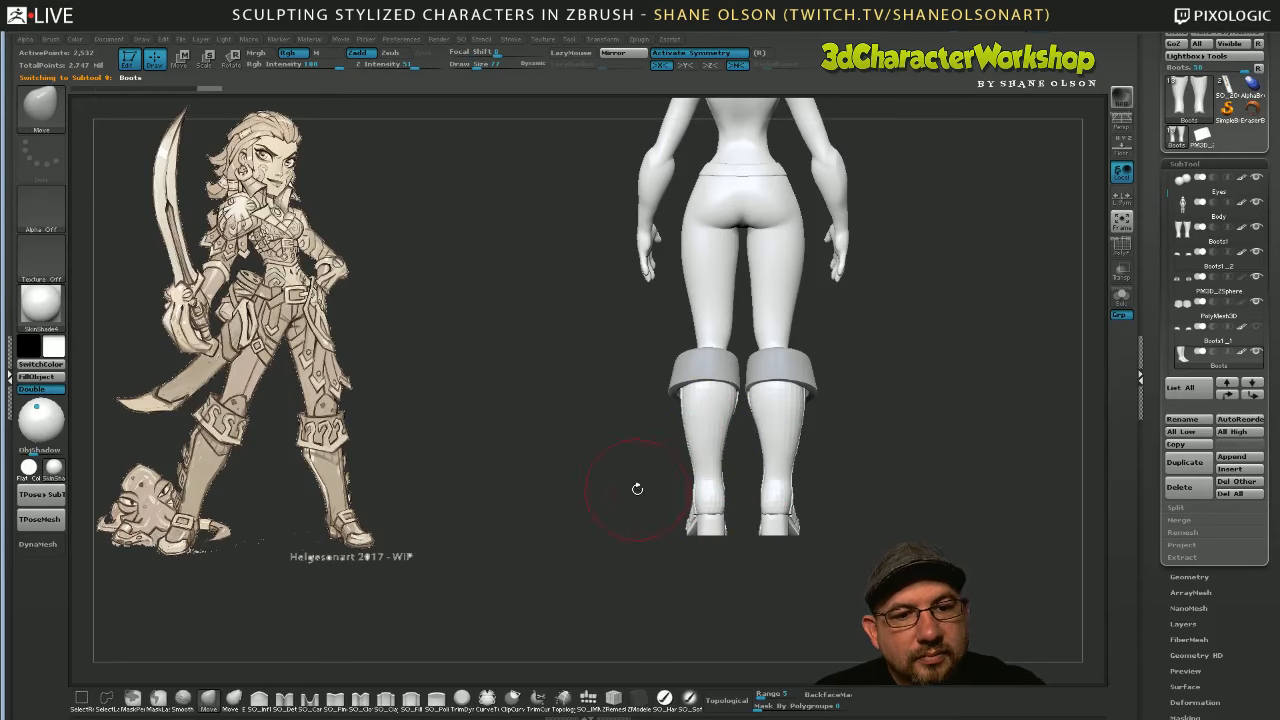
pyautogui.press('s')
pyautogui.moveTo(637, 488); pyautogui.dragTo(665, 488)
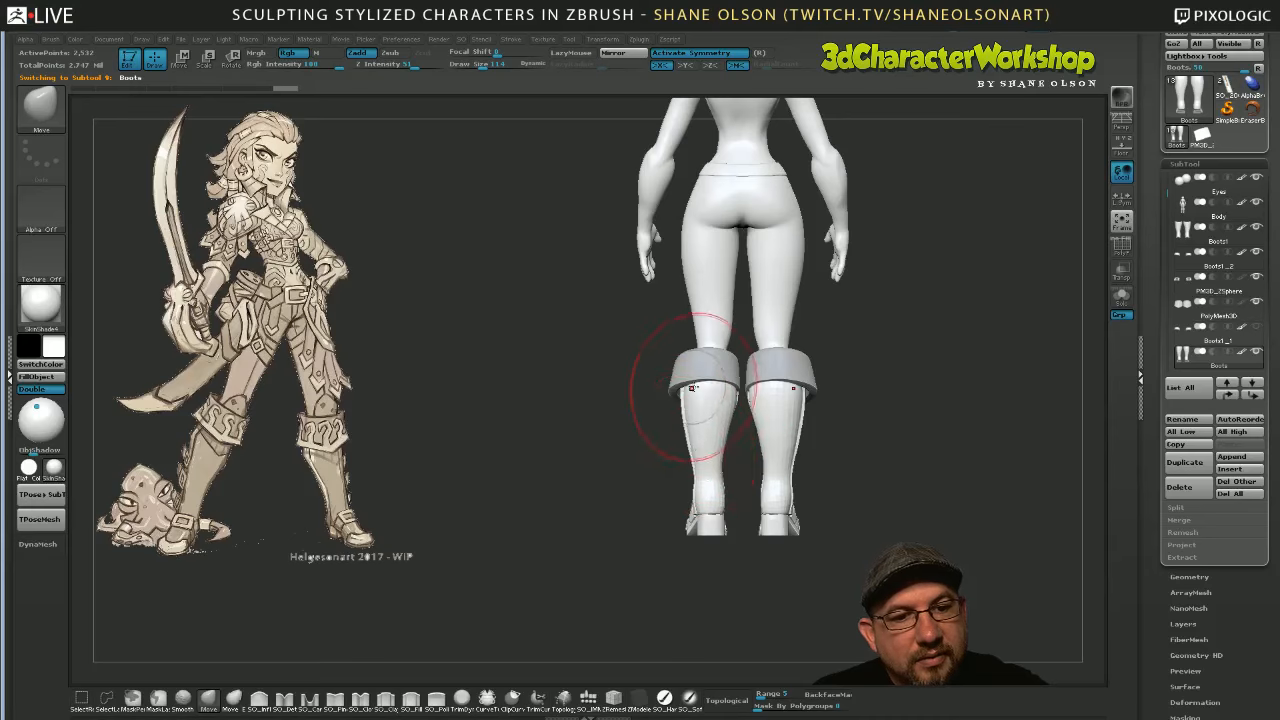
pyautogui.keyDown('alt'); pyautogui.moveTo(664, 510); pyautogui.dragTo(678, 440); pyautogui.keyUp('alt')
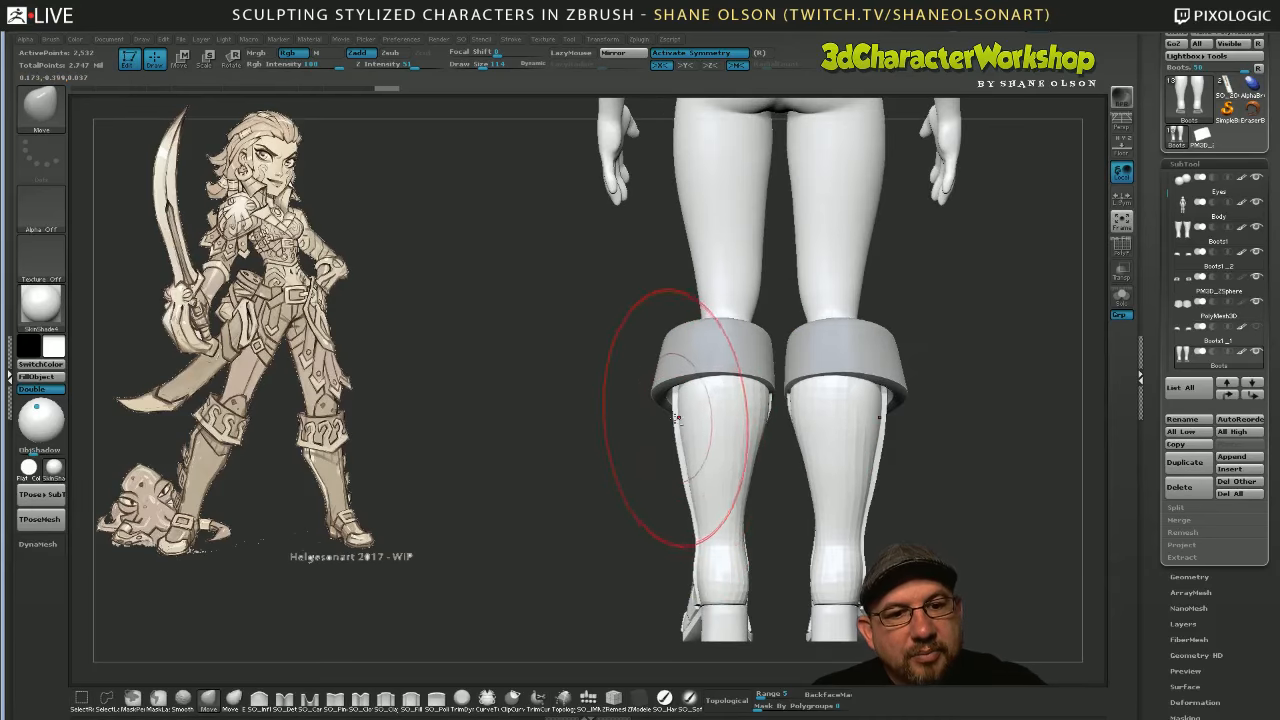
# Check how the boot shafts, pants and cuffs fit together from behind and the side, making each subtool active in turn
pyautogui.keyDown('alt'); pyautogui.click(676, 418); pyautogui.keyUp('alt')
pyautogui.moveTo(634, 560)
pyautogui.mouseDown()
pyautogui.moveTo(780, 490)
pyautogui.moveTo(691, 410)
pyautogui.mouseUp()
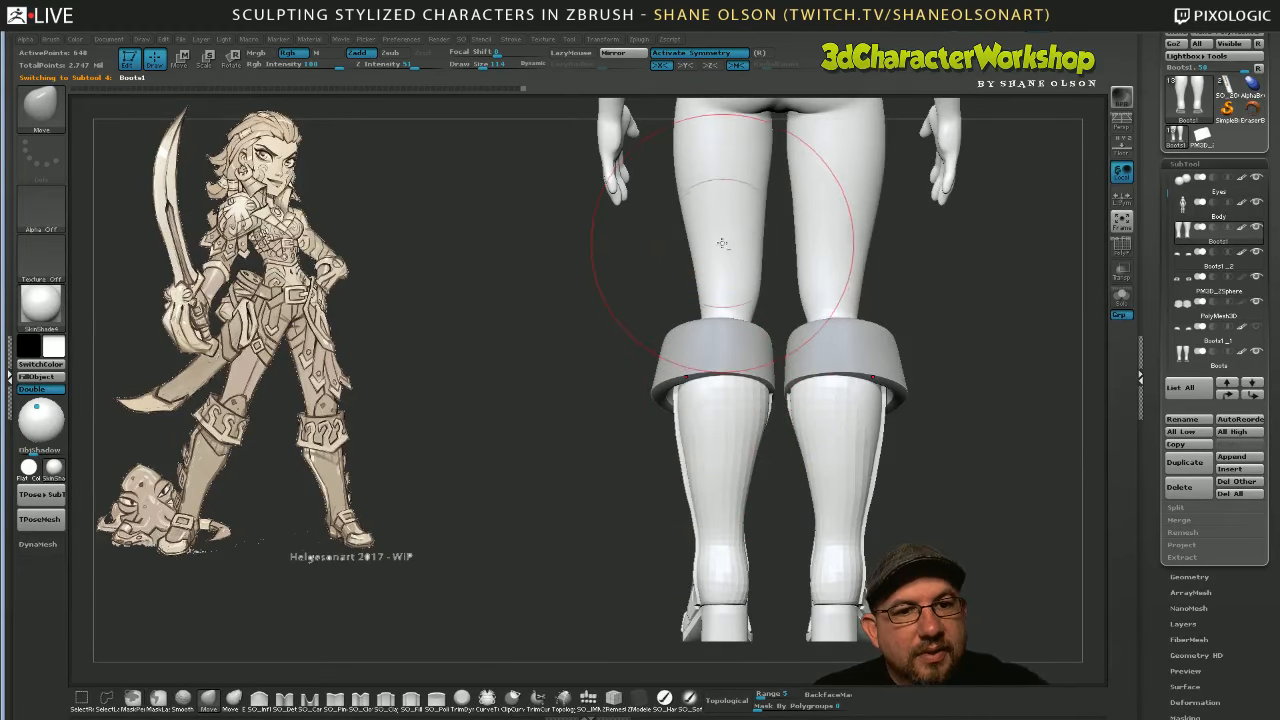
pyautogui.keyDown('alt'); pyautogui.click(695, 300); pyautogui.keyUp('alt')
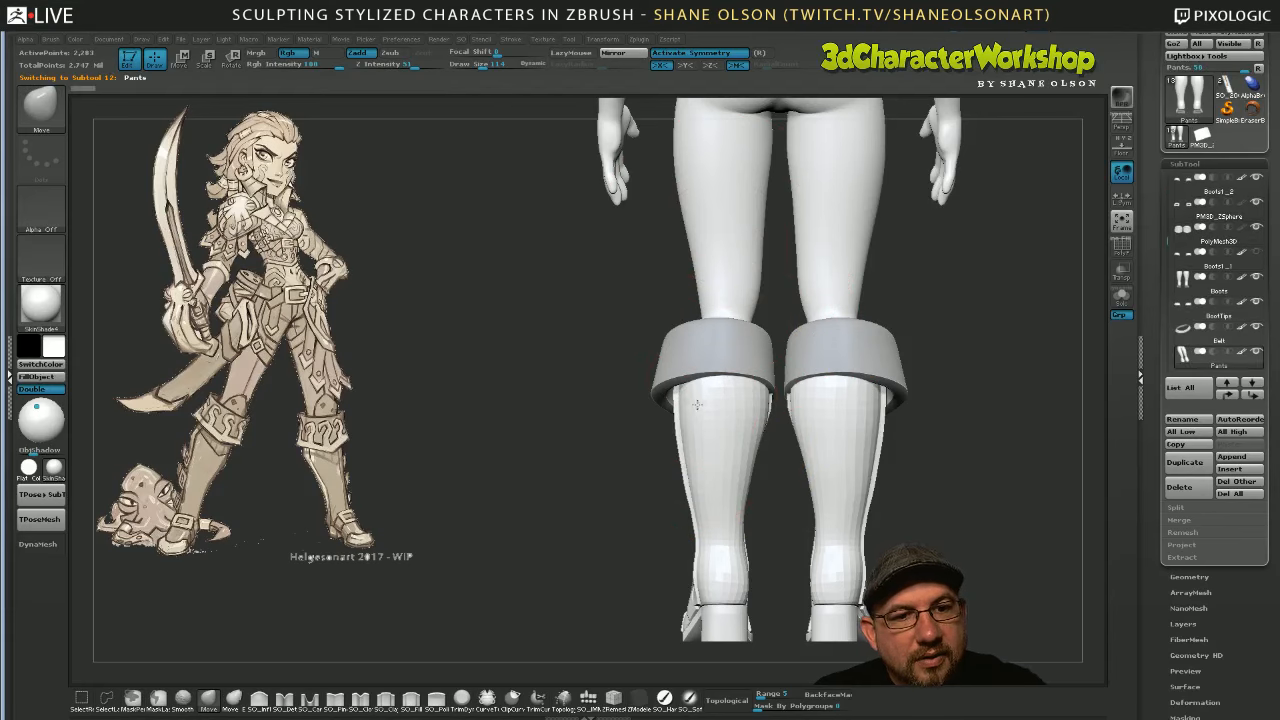
pyautogui.moveTo(697, 404); pyautogui.dragTo(892, 432)
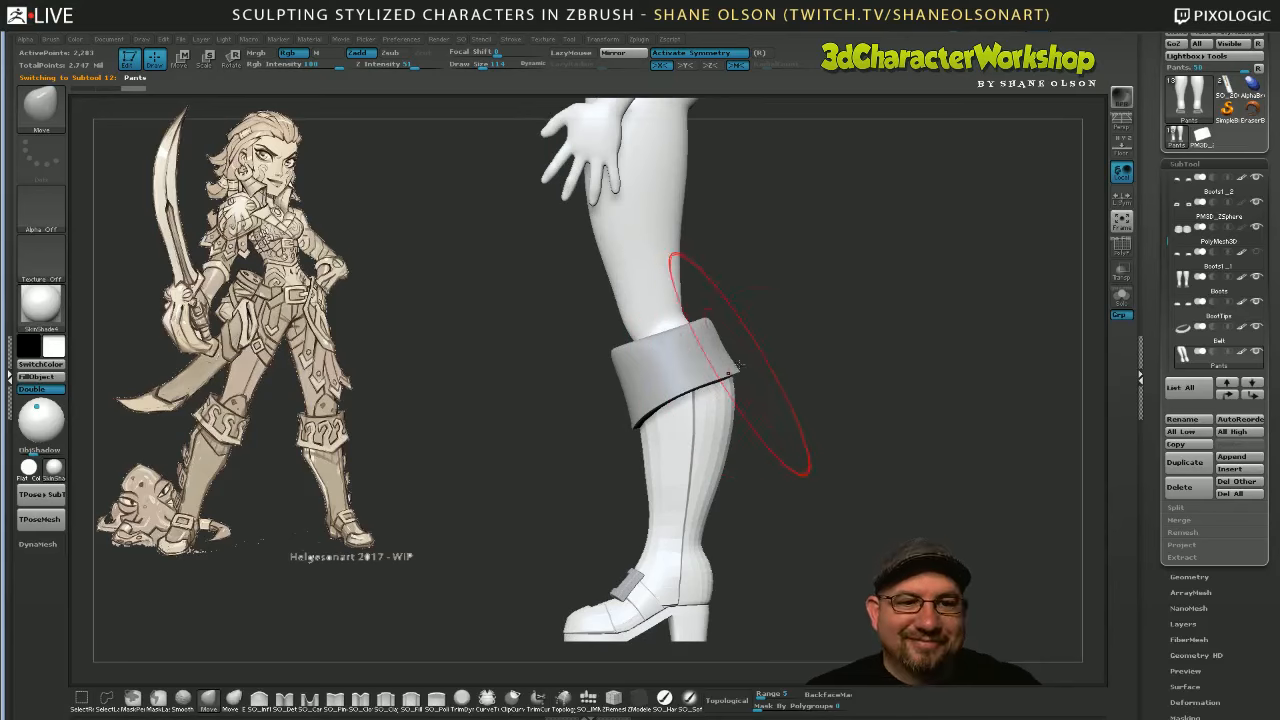
pyautogui.keyDown('alt'); pyautogui.click(733, 365); pyautogui.keyUp('alt')
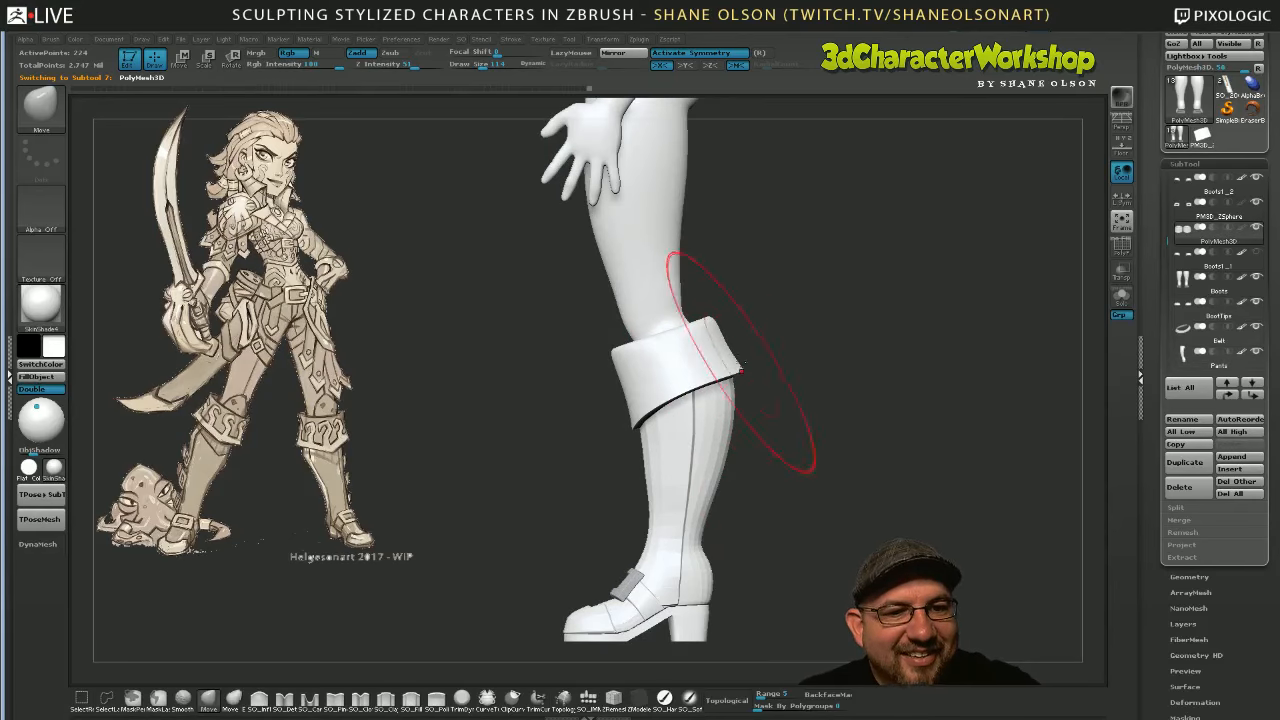
pyautogui.moveTo(832, 482); pyautogui.dragTo(747, 476)
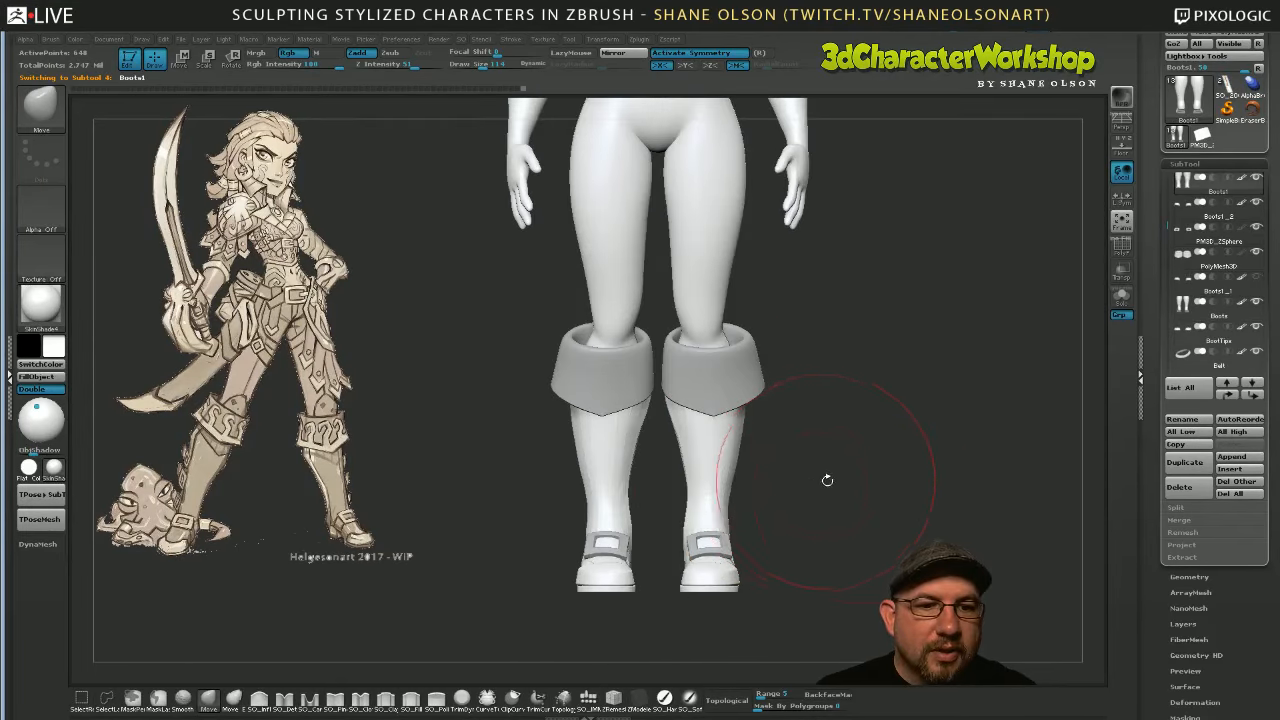
# Make the Boots subtool active and check the boot shafts' silhouette from the side, behind and front
pyautogui.moveTo(826, 477)
pyautogui.mouseDown()
pyautogui.moveTo(837, 506)
pyautogui.moveTo(807, 475)
pyautogui.mouseUp()
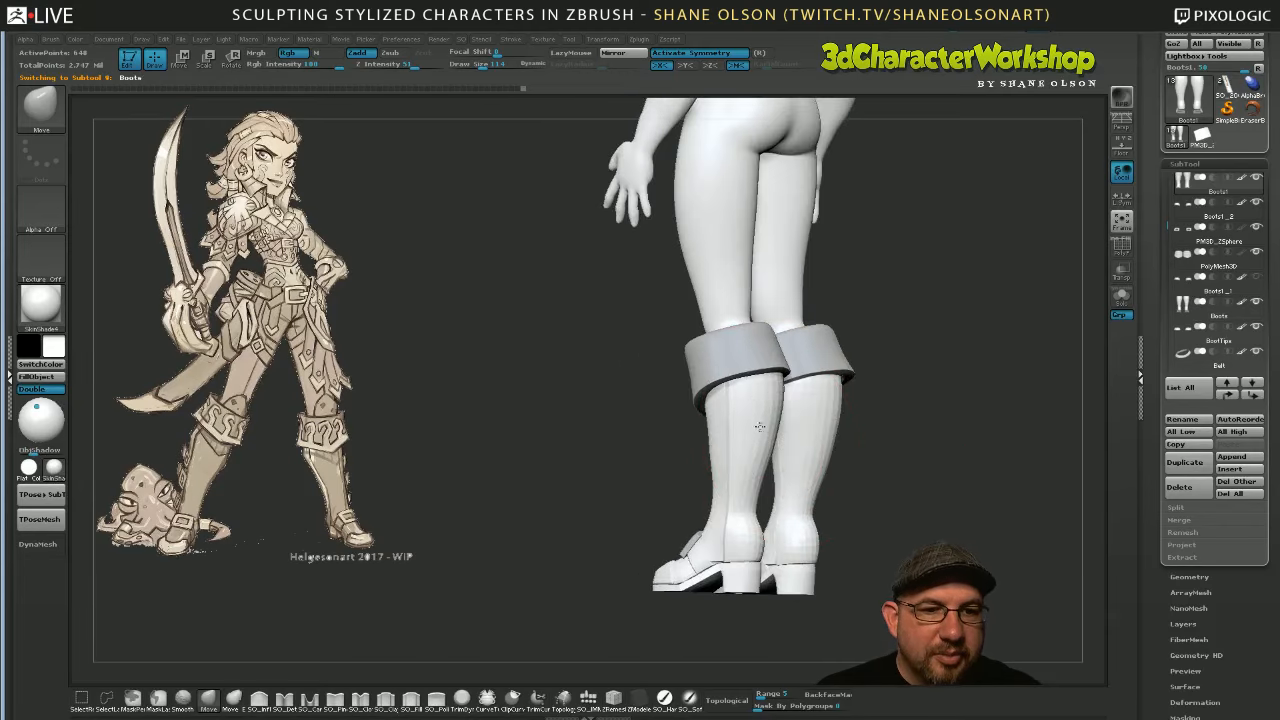
pyautogui.keyDown('alt'); pyautogui.click(812, 515); pyautogui.keyUp('alt')
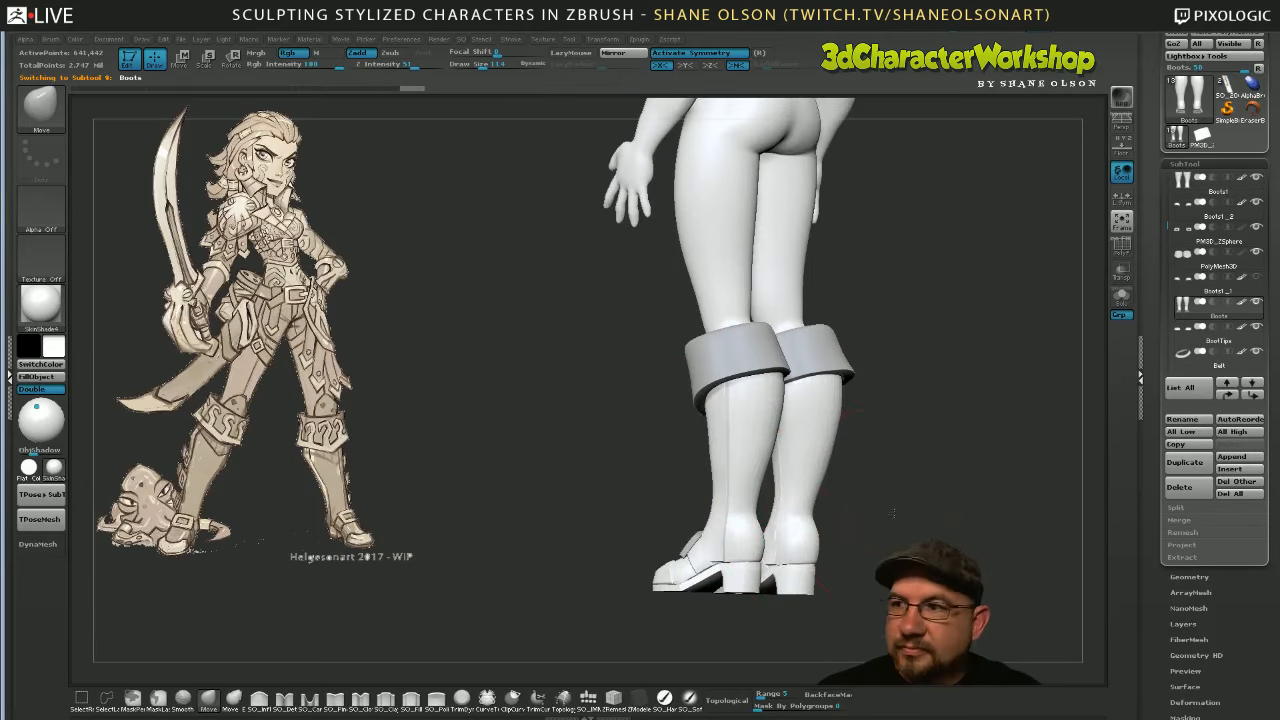
pyautogui.moveTo(660, 470)
pyautogui.keyDown('shift'); pyautogui.mouseDown()
pyautogui.moveTo(590, 466)
pyautogui.moveTo(490, 425)
pyautogui.mouseUp(); pyautogui.keyUp('shift')
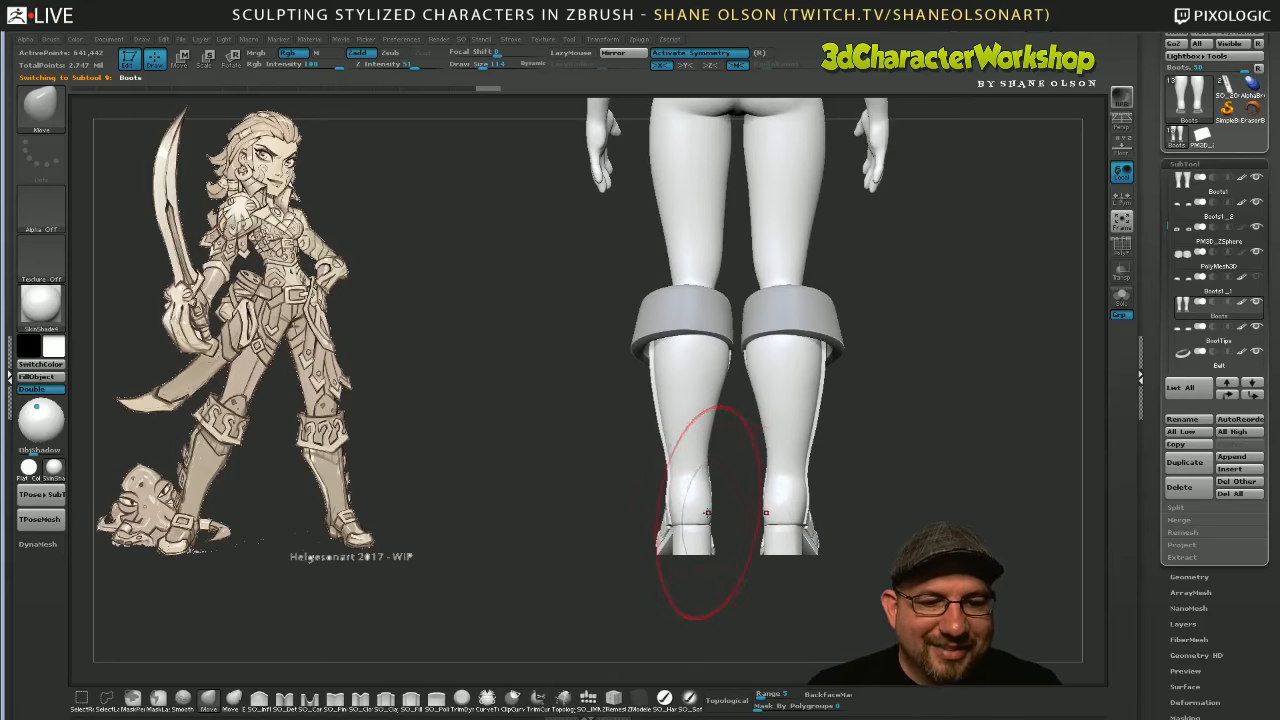
pyautogui.moveTo(871, 557); pyautogui.dragTo(1013, 555)
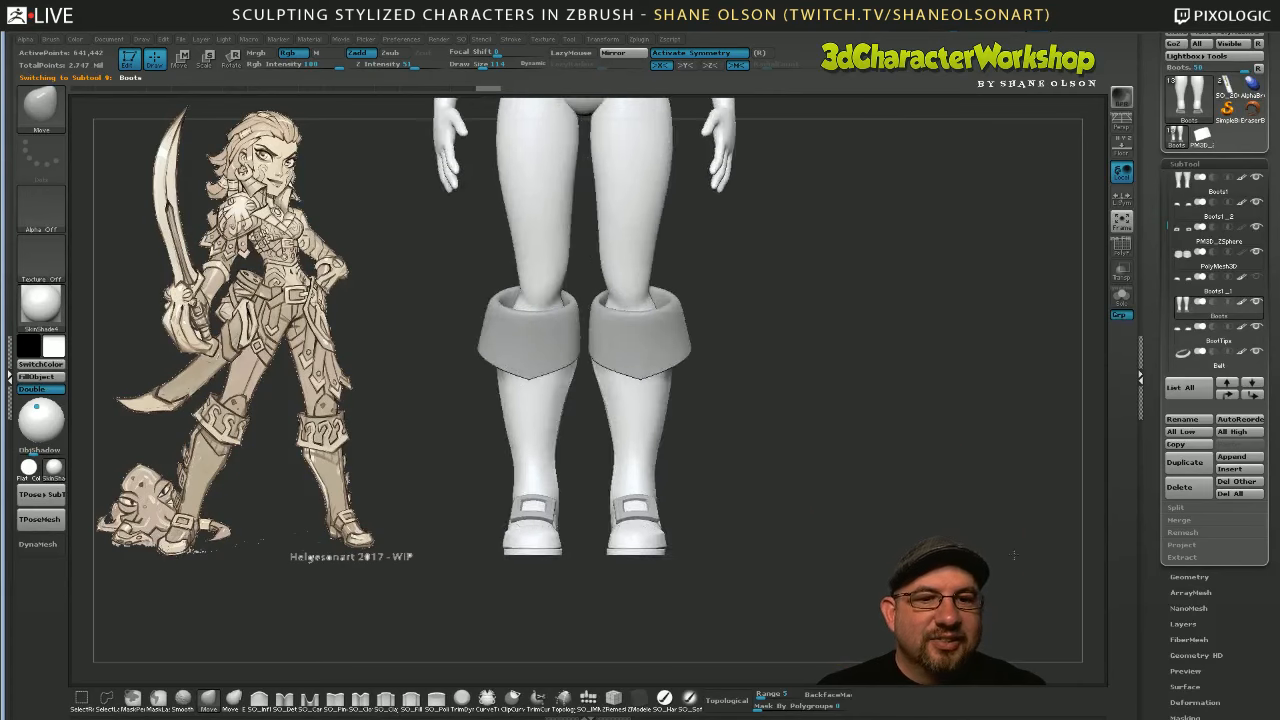
# Make the boot cuffs active and pull their outer edges inward with the Move brush at an enlarged draw size
pyautogui.keyDown('alt'); pyautogui.click(630, 330); pyautogui.keyUp('alt')
pyautogui.keyDown('alt'); pyautogui.moveTo(729, 397); pyautogui.dragTo(760, 416); pyautogui.keyUp('alt')
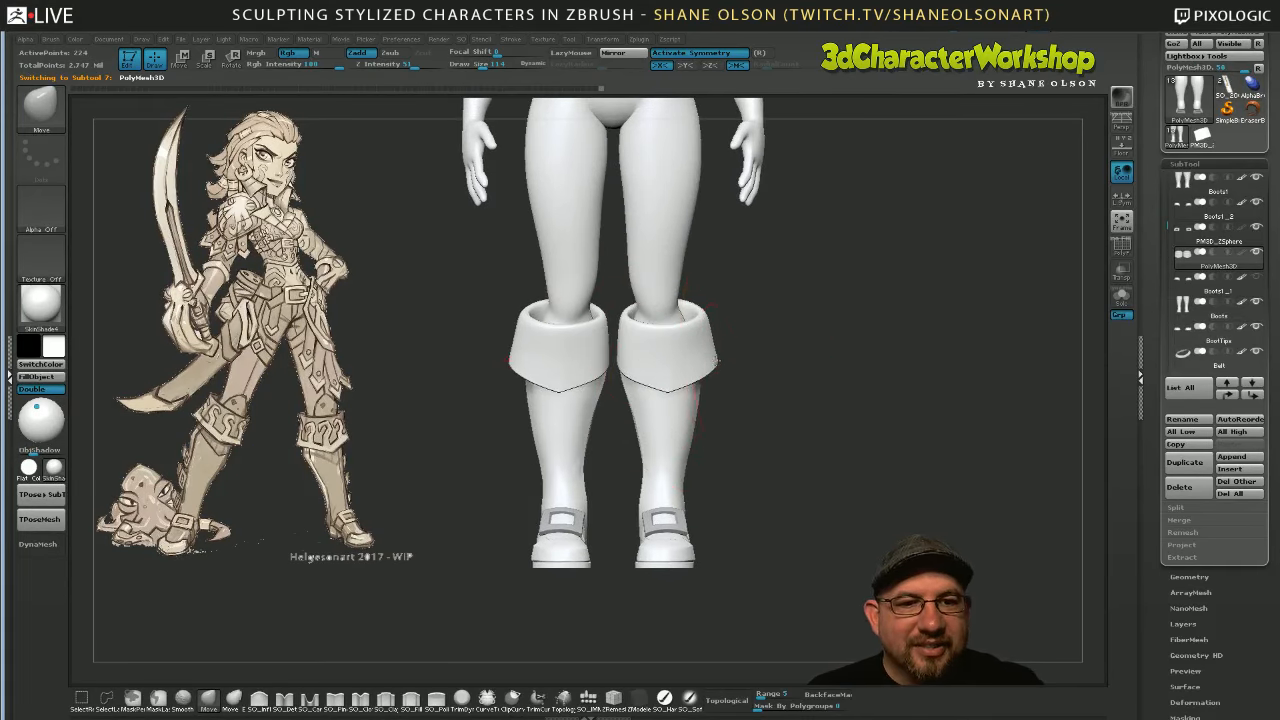
pyautogui.moveTo(815, 515); pyautogui.dragTo(820, 516)
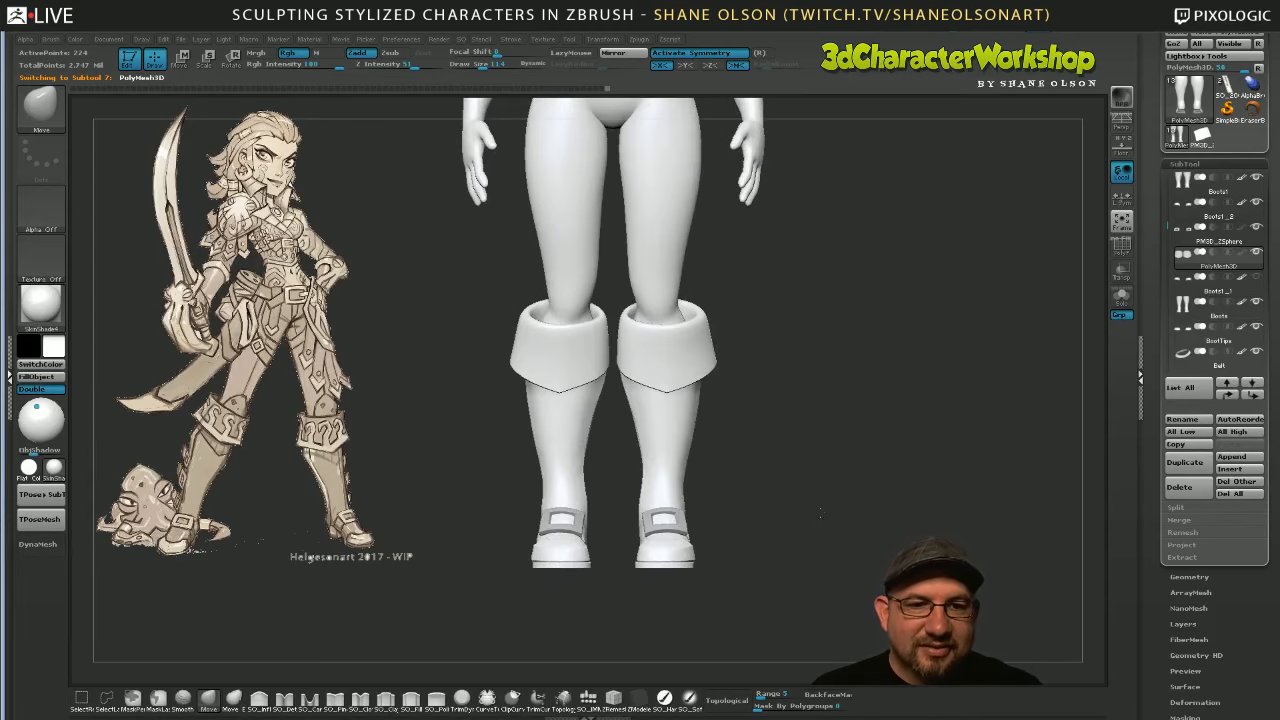
pyautogui.press('s')
pyautogui.moveTo(789, 385); pyautogui.dragTo(797, 389)
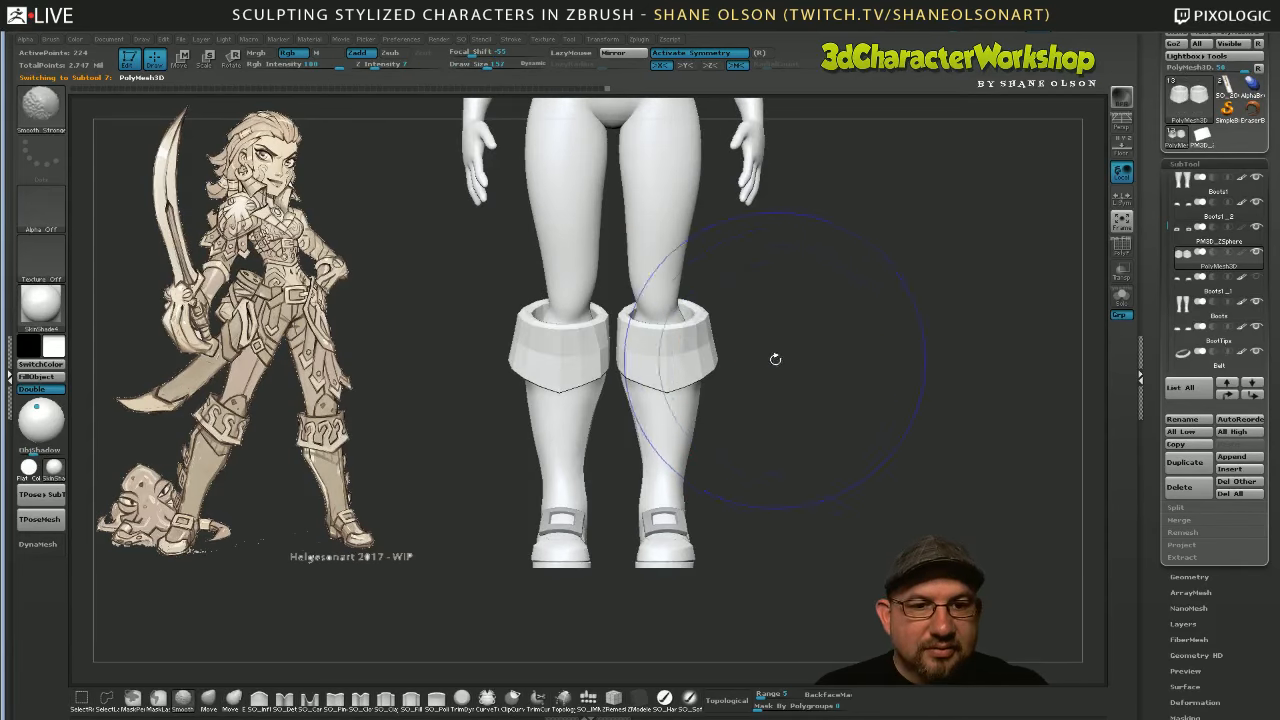
pyautogui.press('b')
pyautogui.press('m')
pyautogui.press('v')
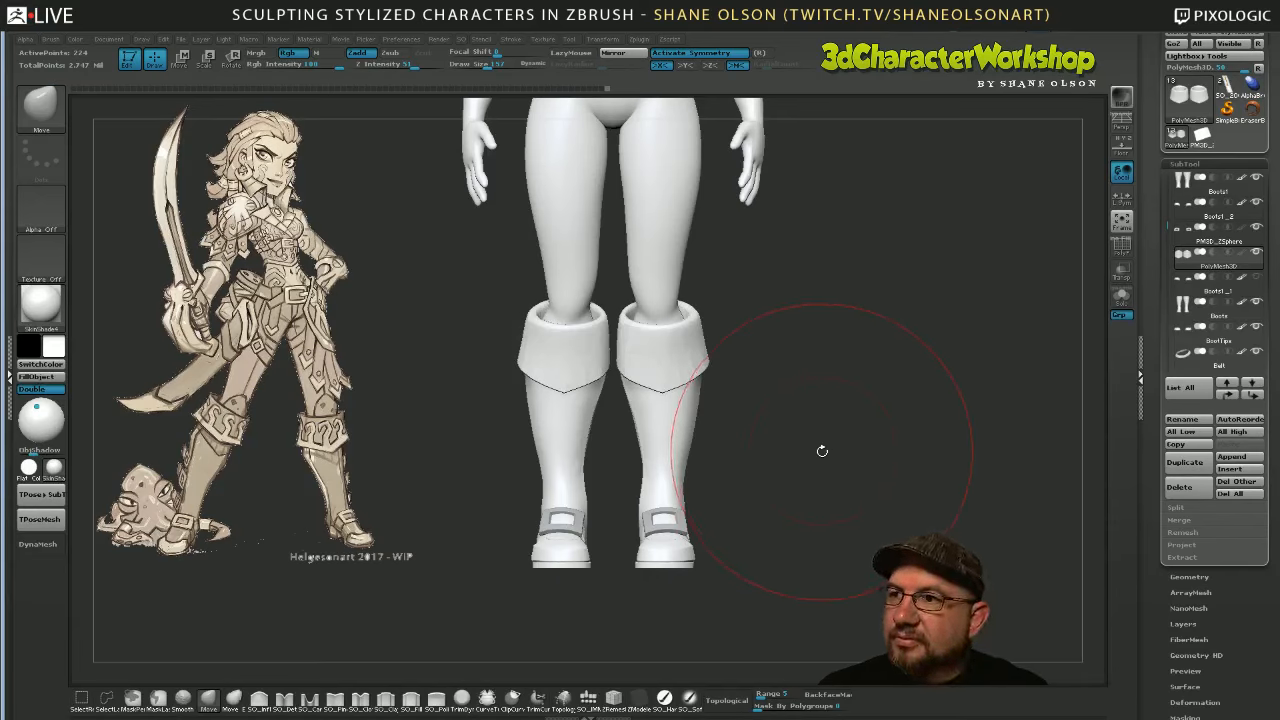
# Refine the boot cuffs' rims from the side with the Move brush and compare the whole figure with the concept sketch
pyautogui.moveTo(828, 451)
pyautogui.mouseDown()
pyautogui.moveTo(790, 460)
pyautogui.moveTo(771, 429)
pyautogui.mouseUp()
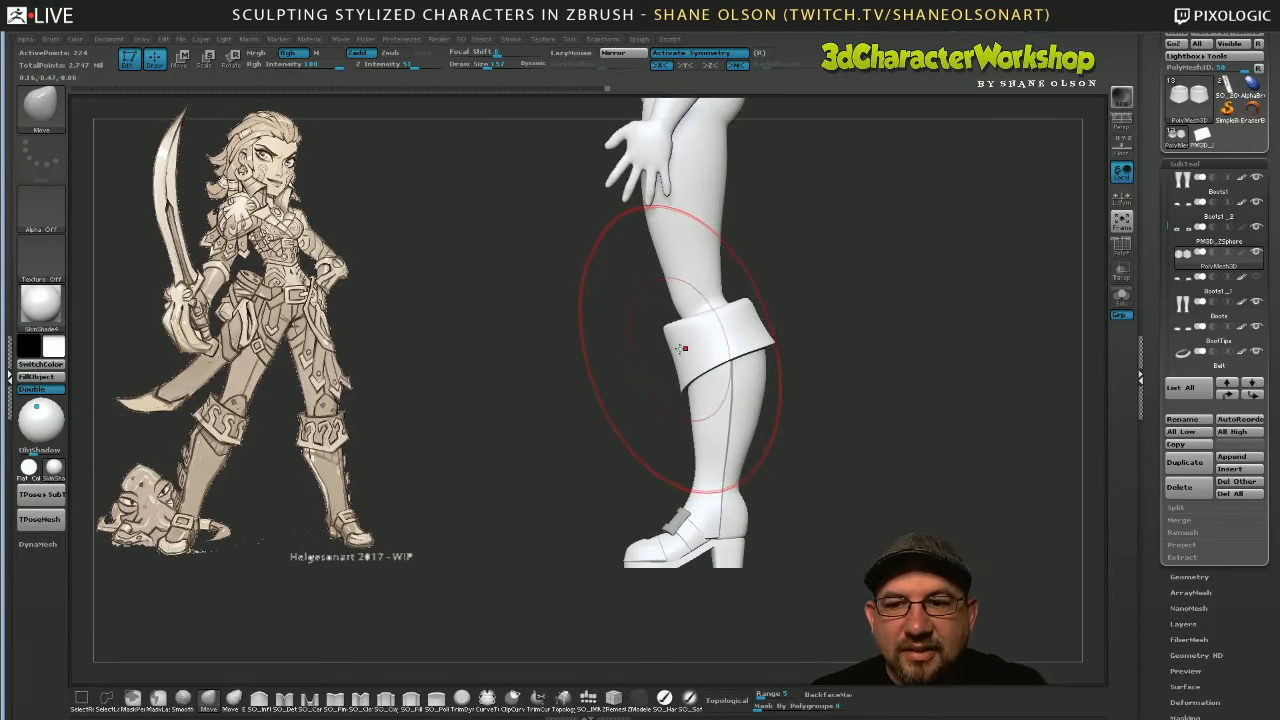
pyautogui.moveTo(852, 446); pyautogui.dragTo(849, 420)
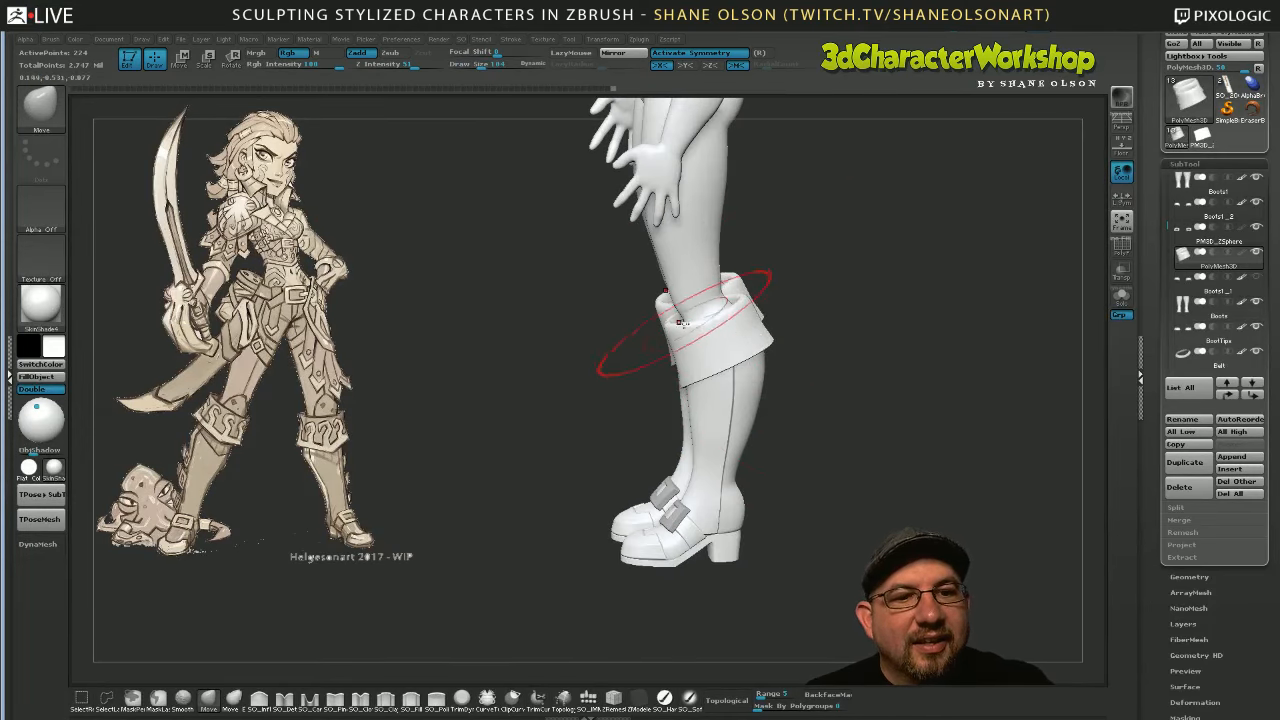
pyautogui.moveTo(586, 371); pyautogui.dragTo(808, 526)
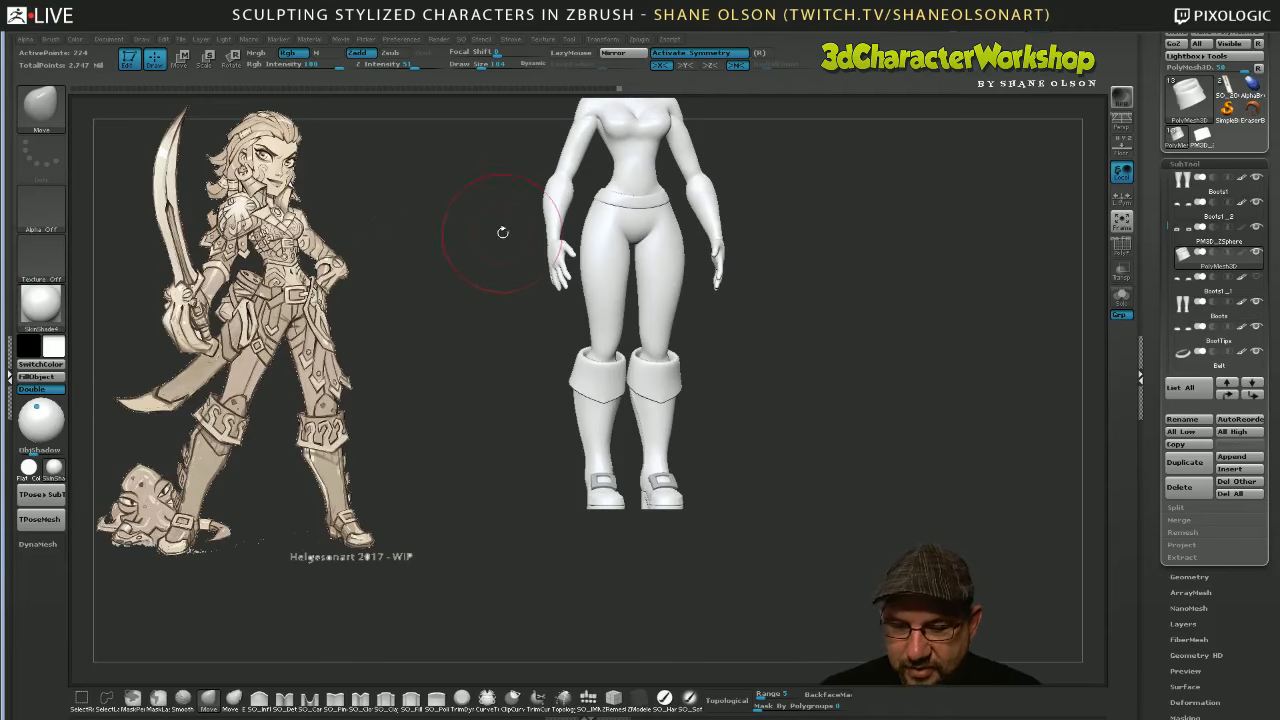
pyautogui.moveTo(424, 227); pyautogui.dragTo(500, 138)
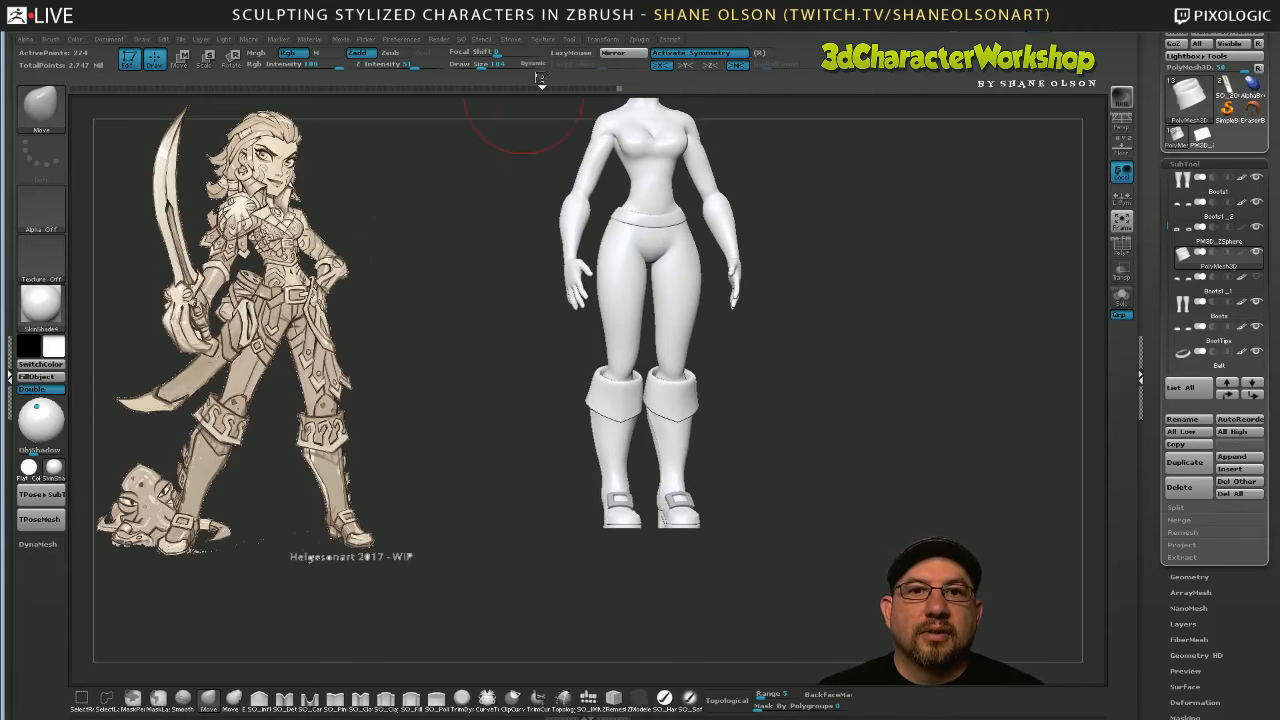
# Add the coloured pirate concept painting from the loaded textures to Spotlight and hide the Lightbox browser
pyautogui.click(545, 39)
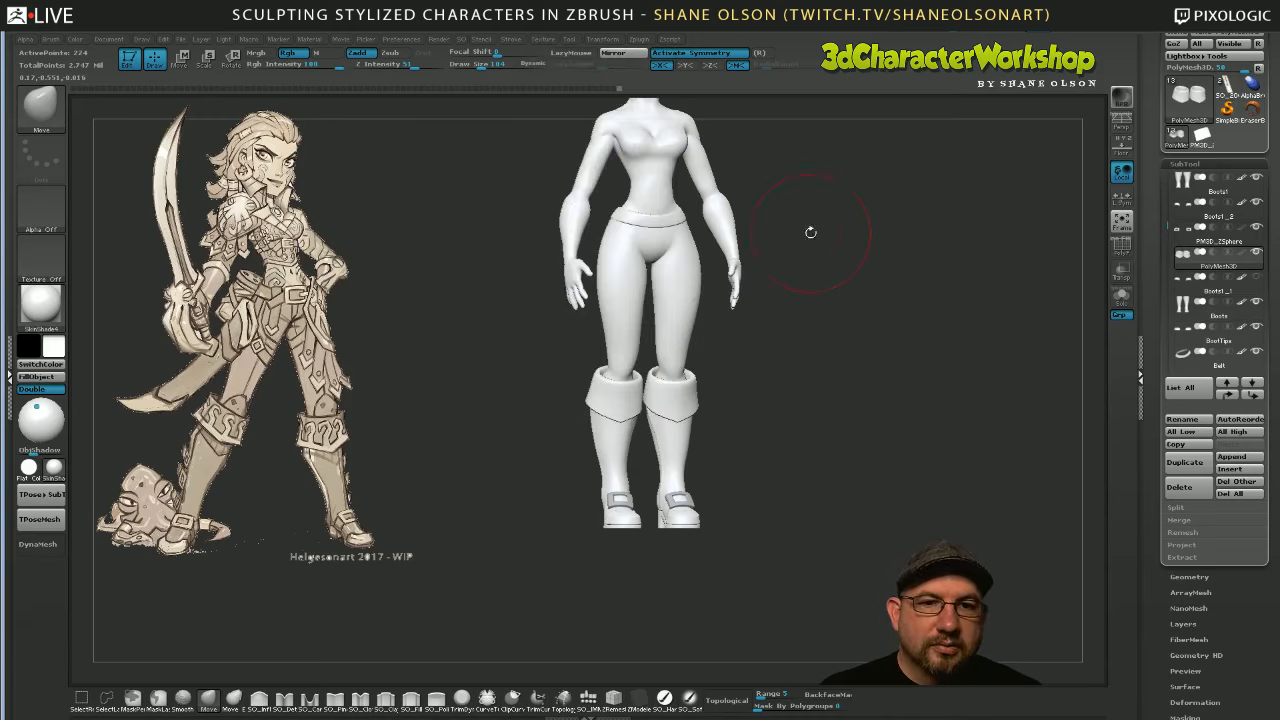
pyautogui.click(543, 39)
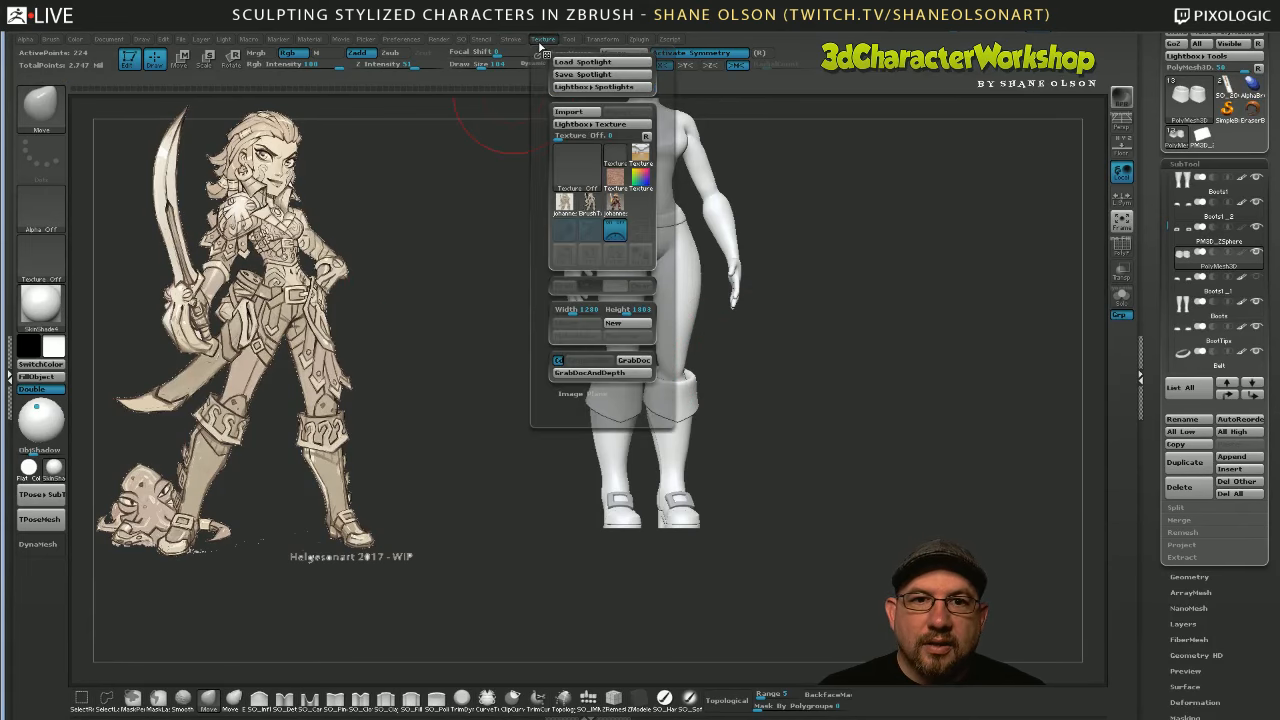
pyautogui.click(620, 205)
pyautogui.click(641, 234)
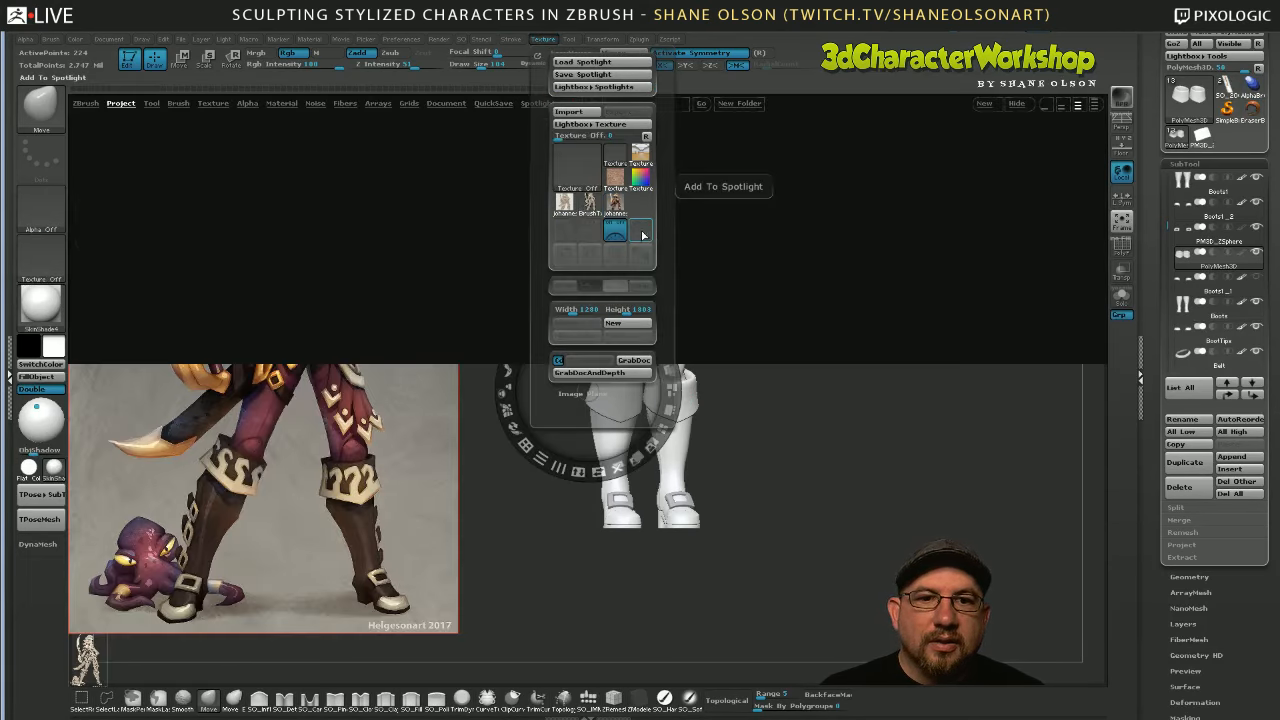
pyautogui.press(',')
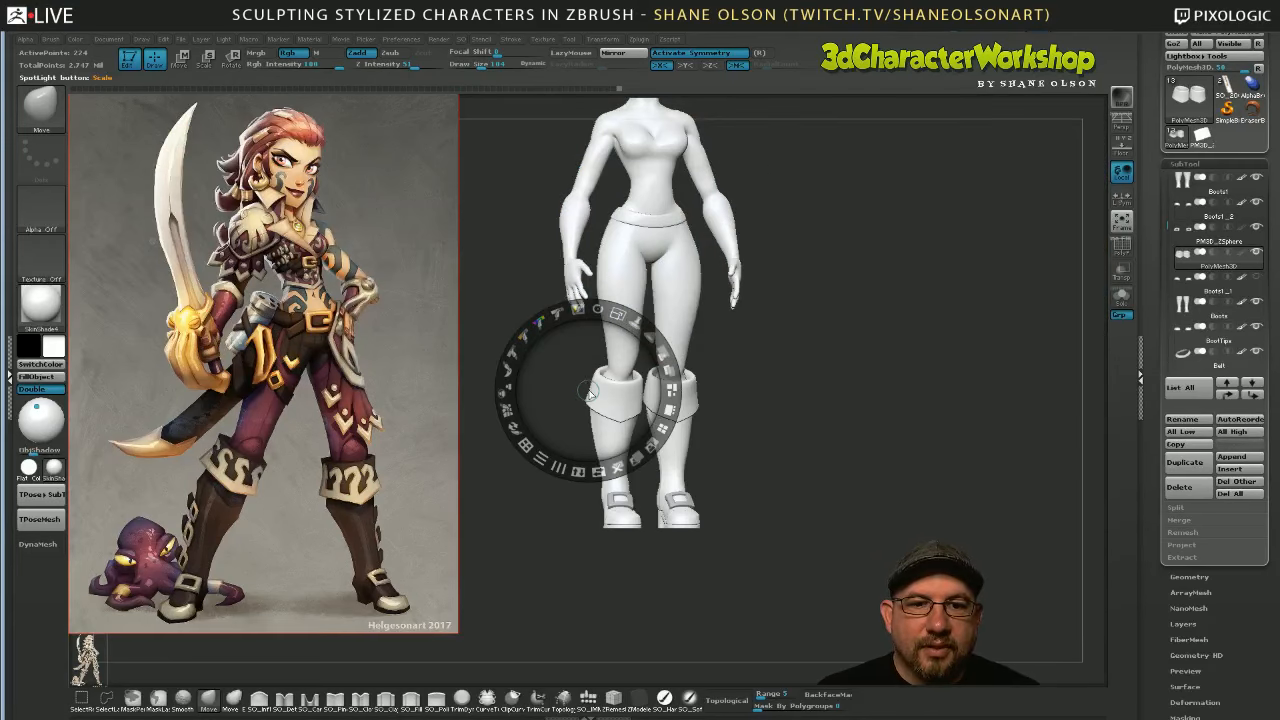
# Scale the coloured concept painting down in Spotlight so it fits beside the model, and leave Spotlight editing
pyautogui.moveTo(590, 393); pyautogui.dragTo(475, 362)
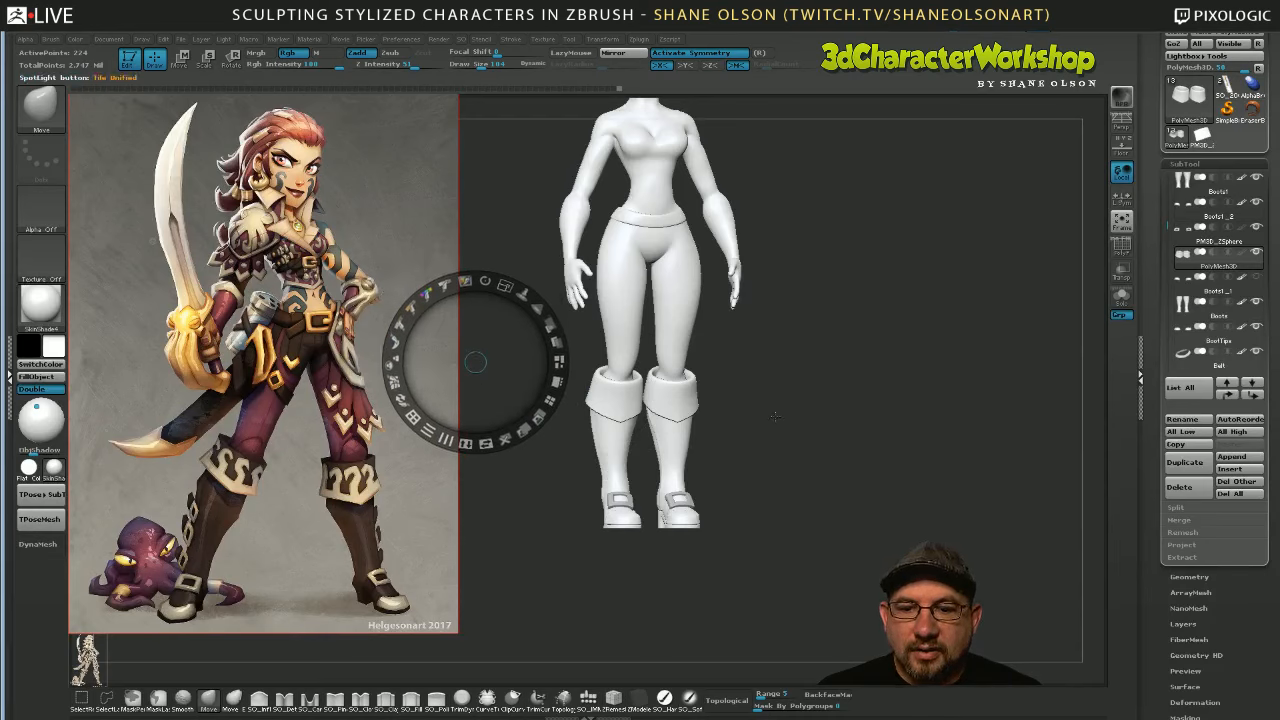
pyautogui.press('z')
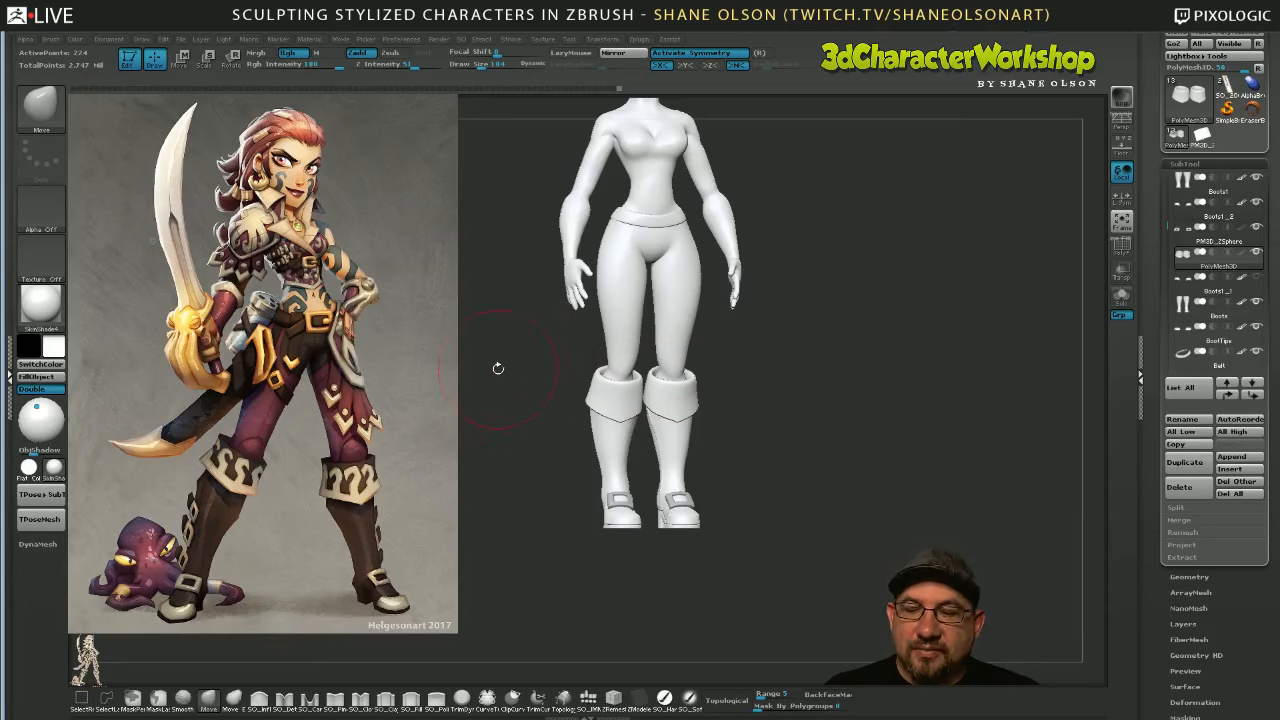
pyautogui.hotkey('shift', 'z')
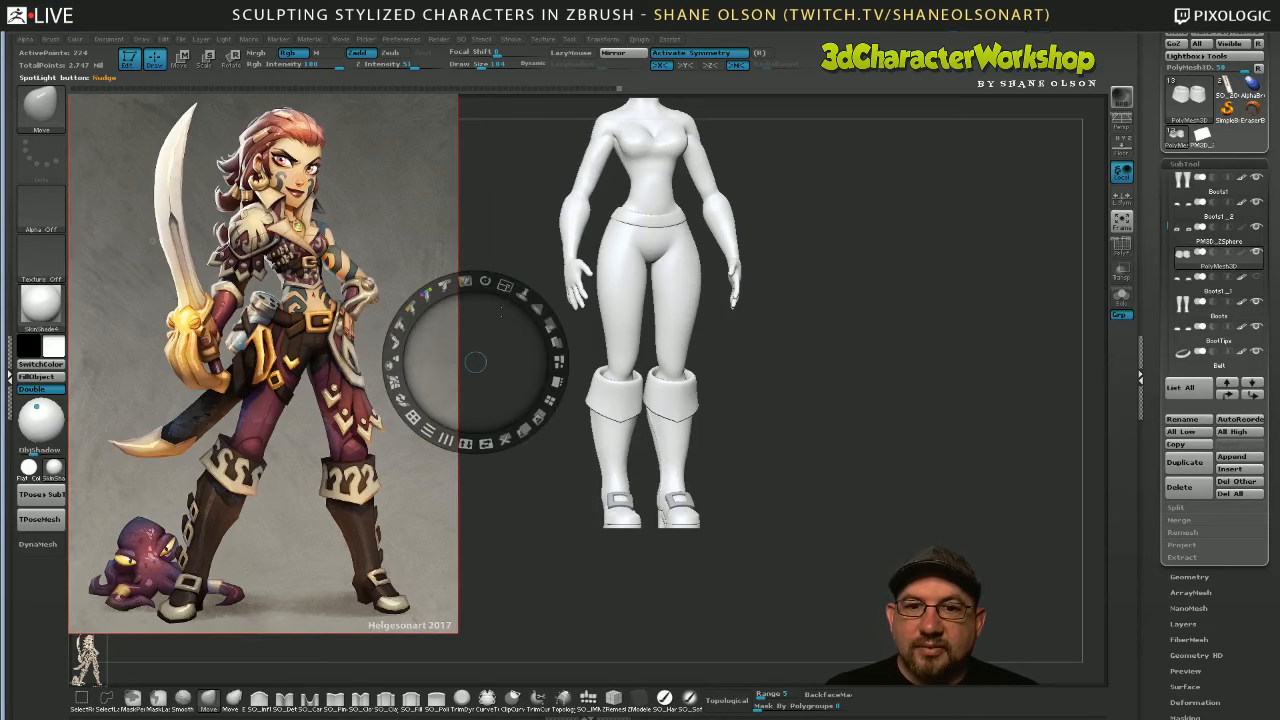
pyautogui.moveTo(501, 313); pyautogui.dragTo(451, 304)
pyautogui.press('z')
pyautogui.moveTo(812, 328); pyautogui.dragTo(880, 330)
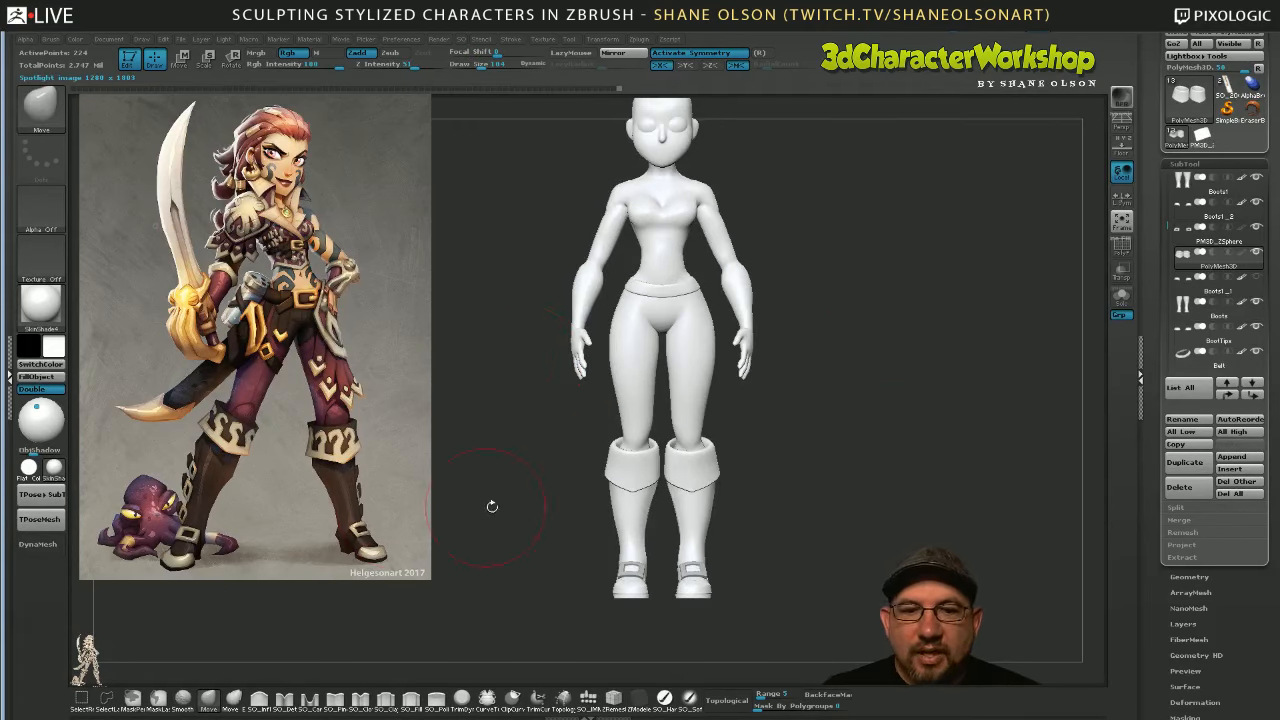
pyautogui.moveTo(777, 480)
pyautogui.mouseDown()
pyautogui.moveTo(811, 457)
pyautogui.moveTo(803, 443)
pyautogui.moveTo(836, 465)
pyautogui.moveTo(531, 451)
pyautogui.mouseUp()
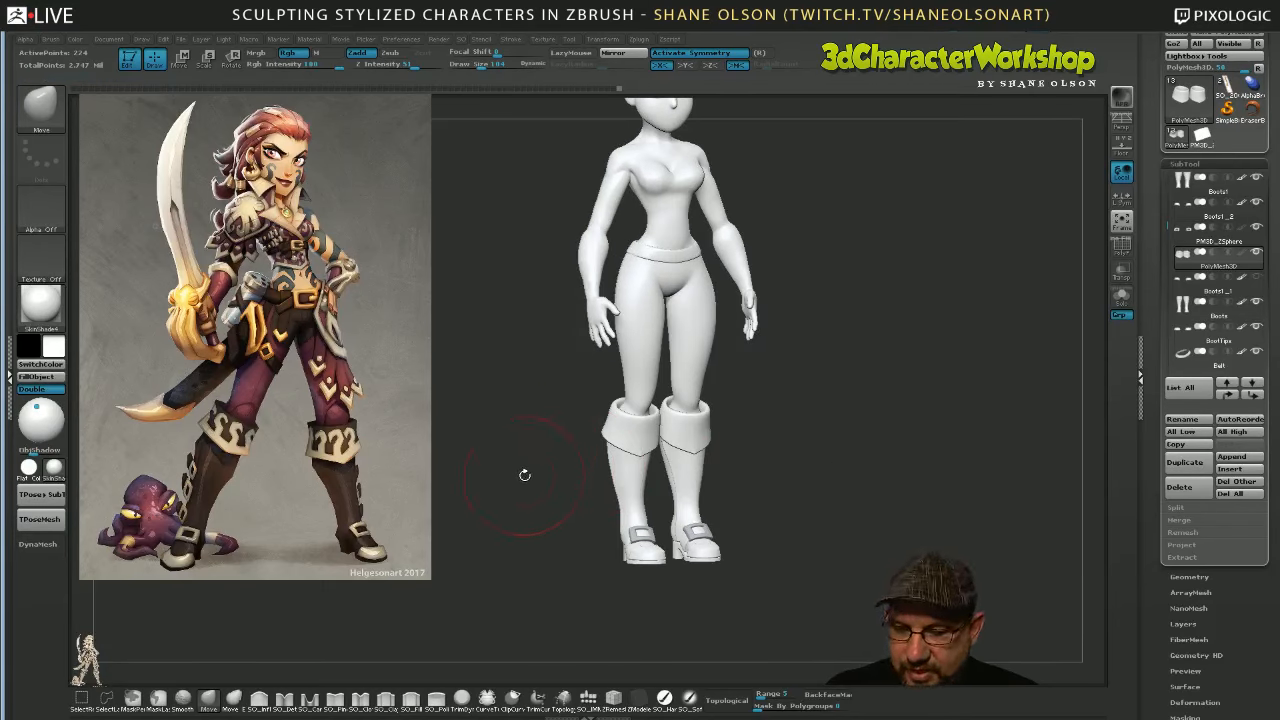
# Sample the dark brown of the boots from the concept painting as the active colour, and leave Spotlight editing
pyautogui.hotkey('shift', 'z')
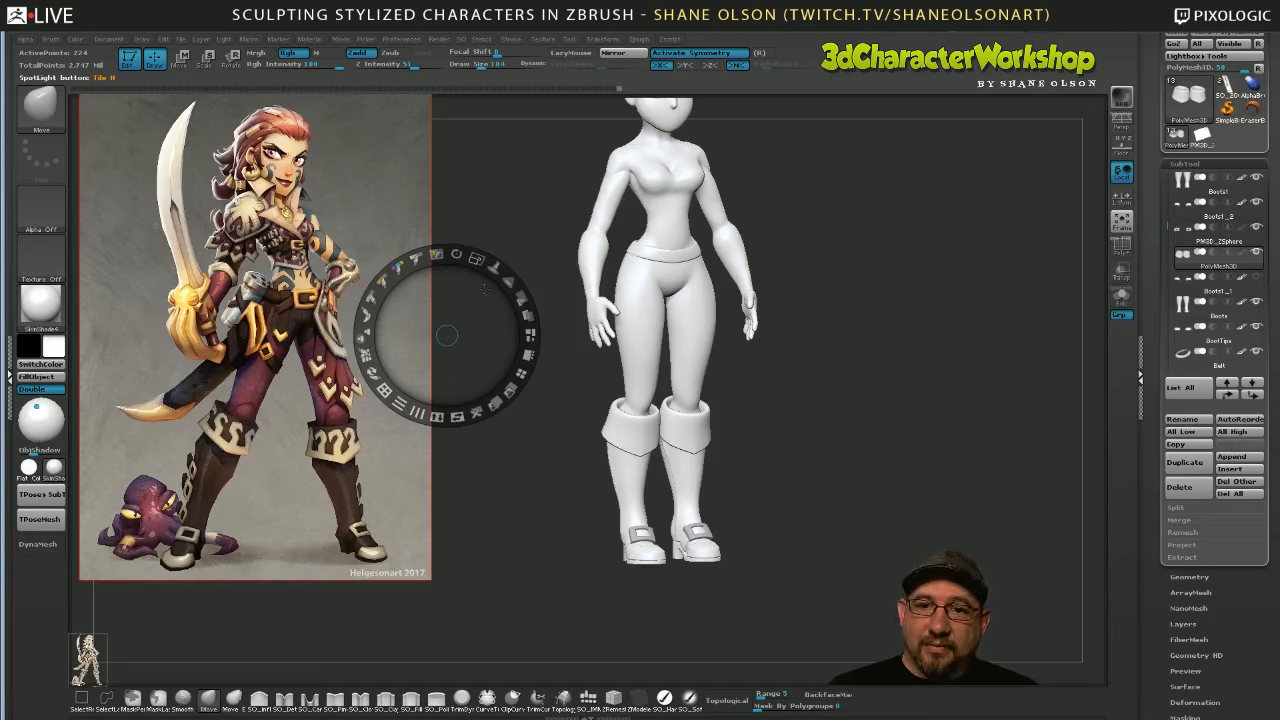
pyautogui.press('z')
pyautogui.press('z')
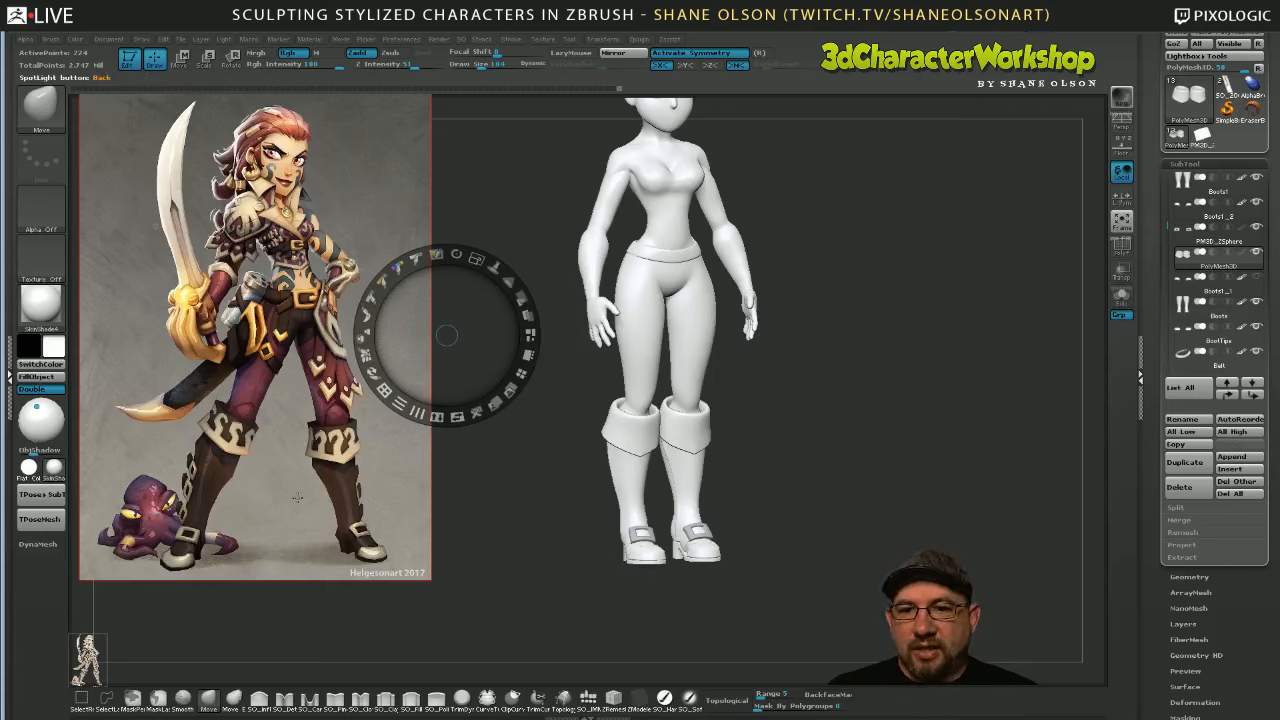
pyautogui.press('c')
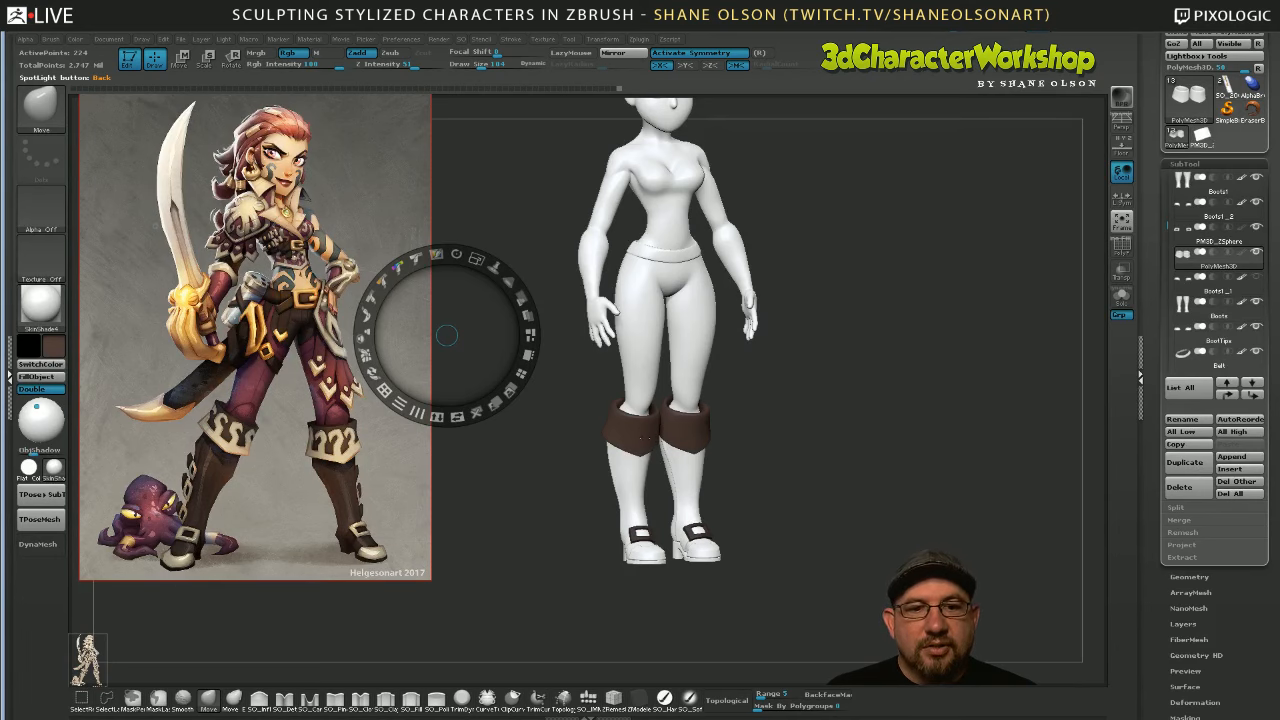
pyautogui.click(820, 416)
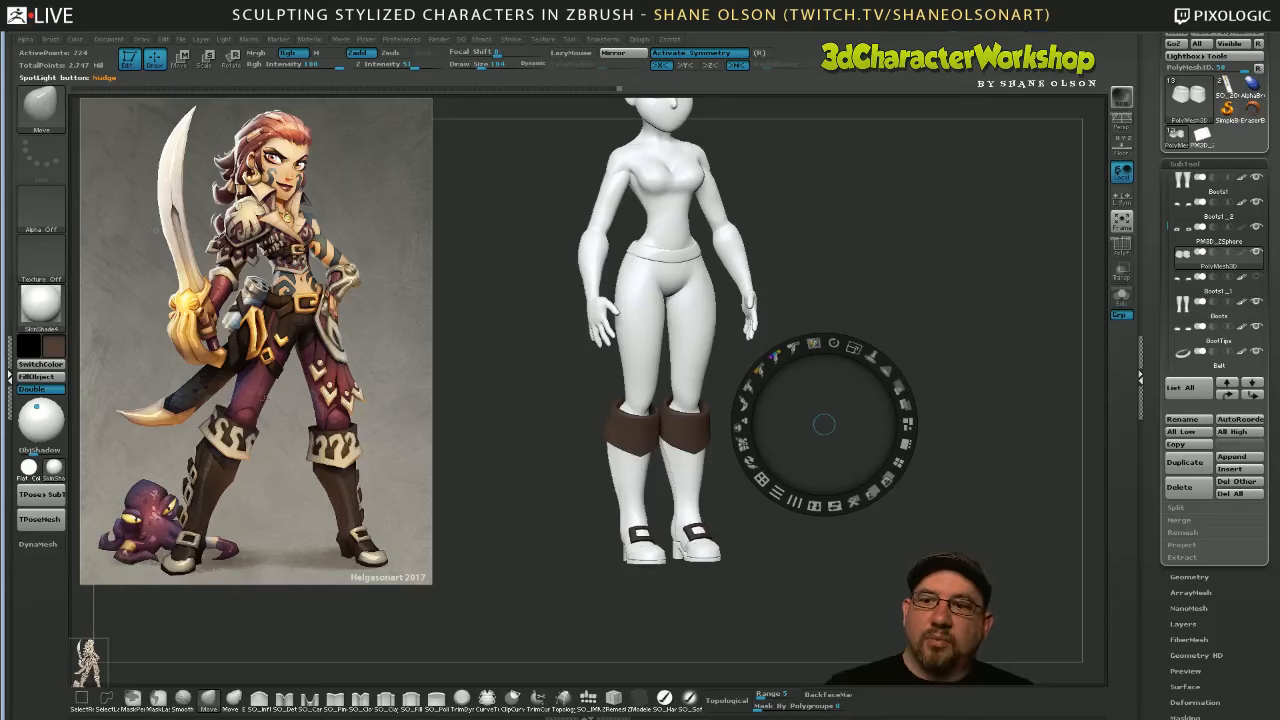
pyautogui.press('z')
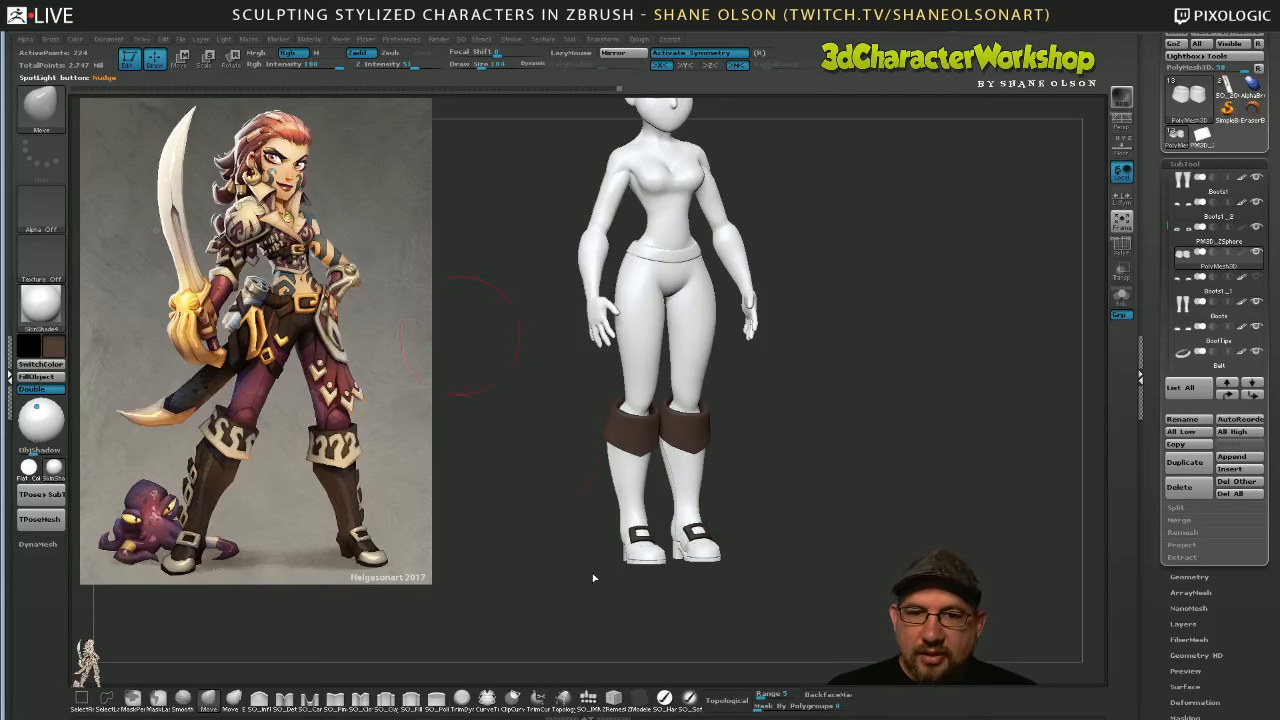
# Choose the SO_HardPaint brush and fill the boot cuffs with the SkinShade4 material using only the material channel
pyautogui.click(664, 697)
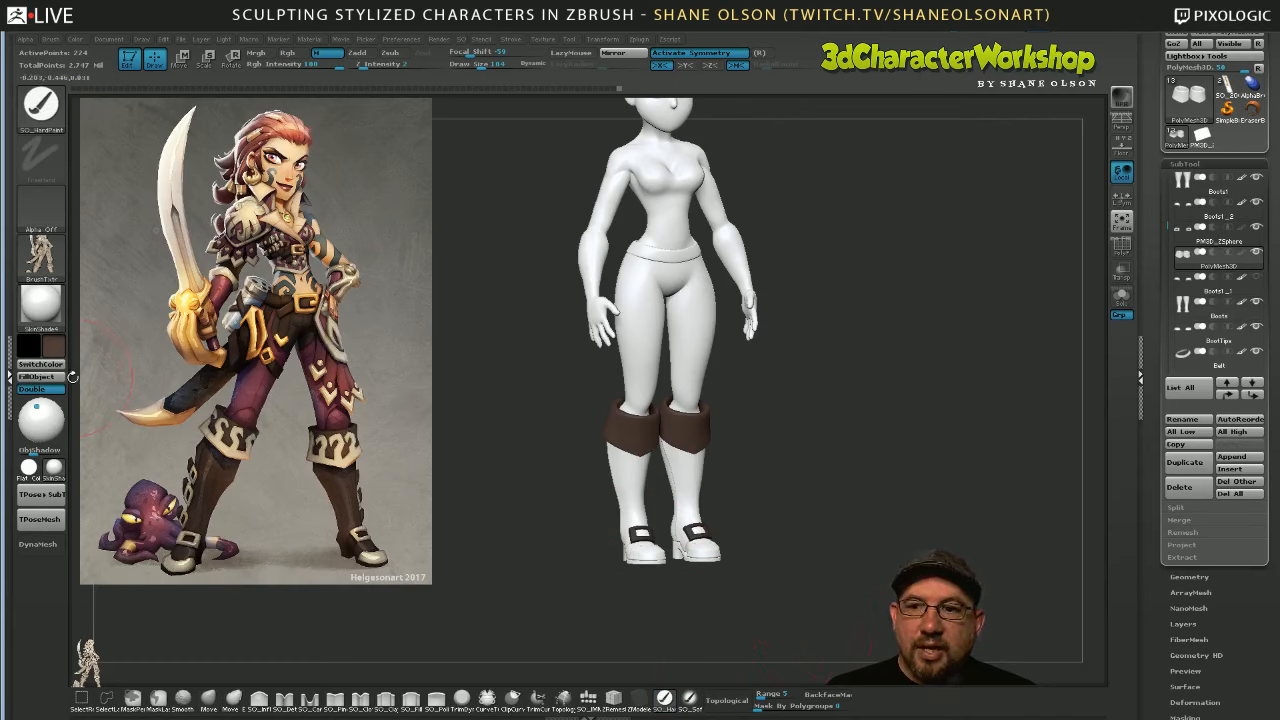
pyautogui.click(40, 376)
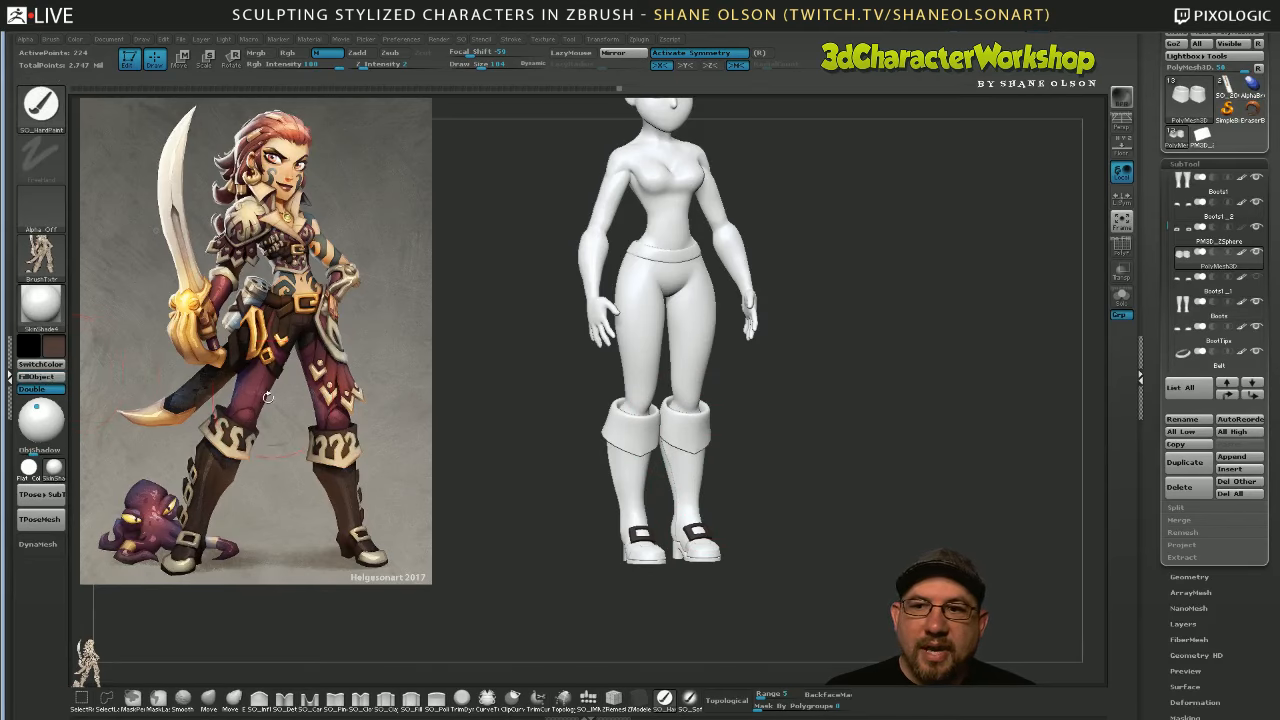
pyautogui.click(45, 379)
pyautogui.keyDown('alt'); pyautogui.moveTo(484, 325); pyautogui.dragTo(510, 400); pyautogui.keyUp('alt')
pyautogui.keyDown('alt'); pyautogui.moveTo(792, 364); pyautogui.dragTo(768, 364); pyautogui.keyUp('alt')
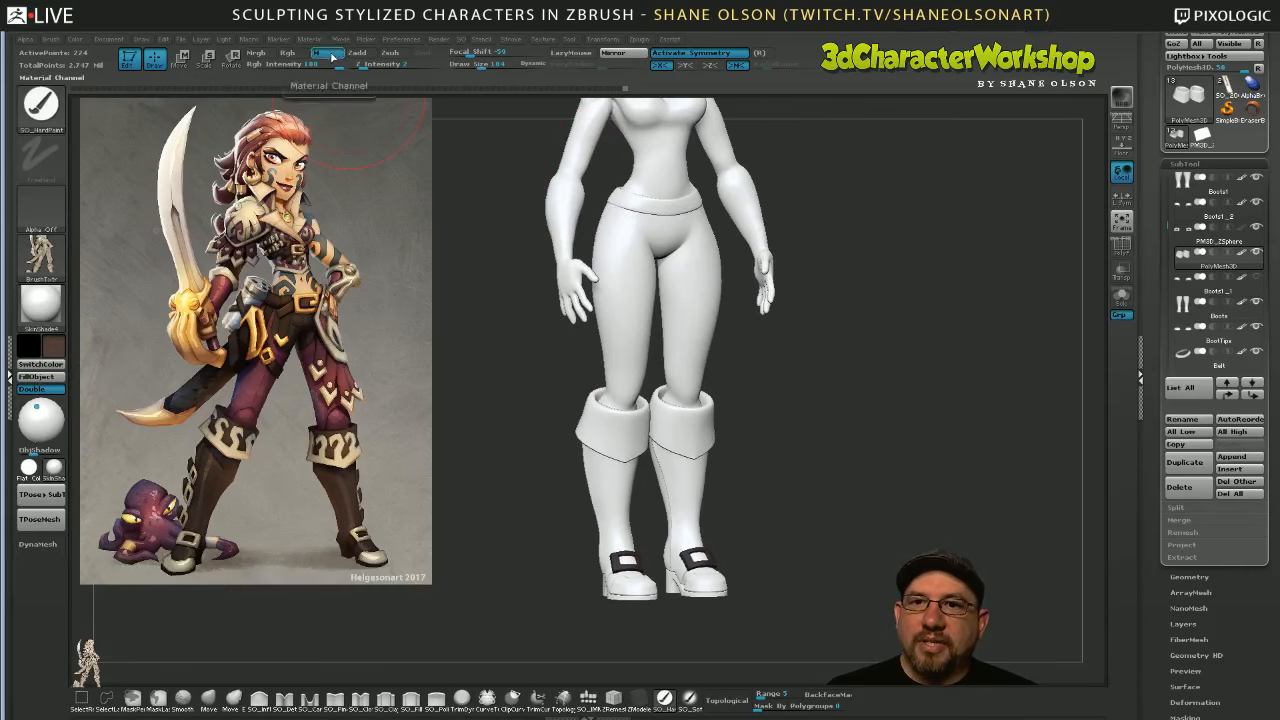
# Try filling the cuffs with the Flat Color material, and set painting to the Rgb channel with SkinShade4 as material
pyautogui.click(28, 467)
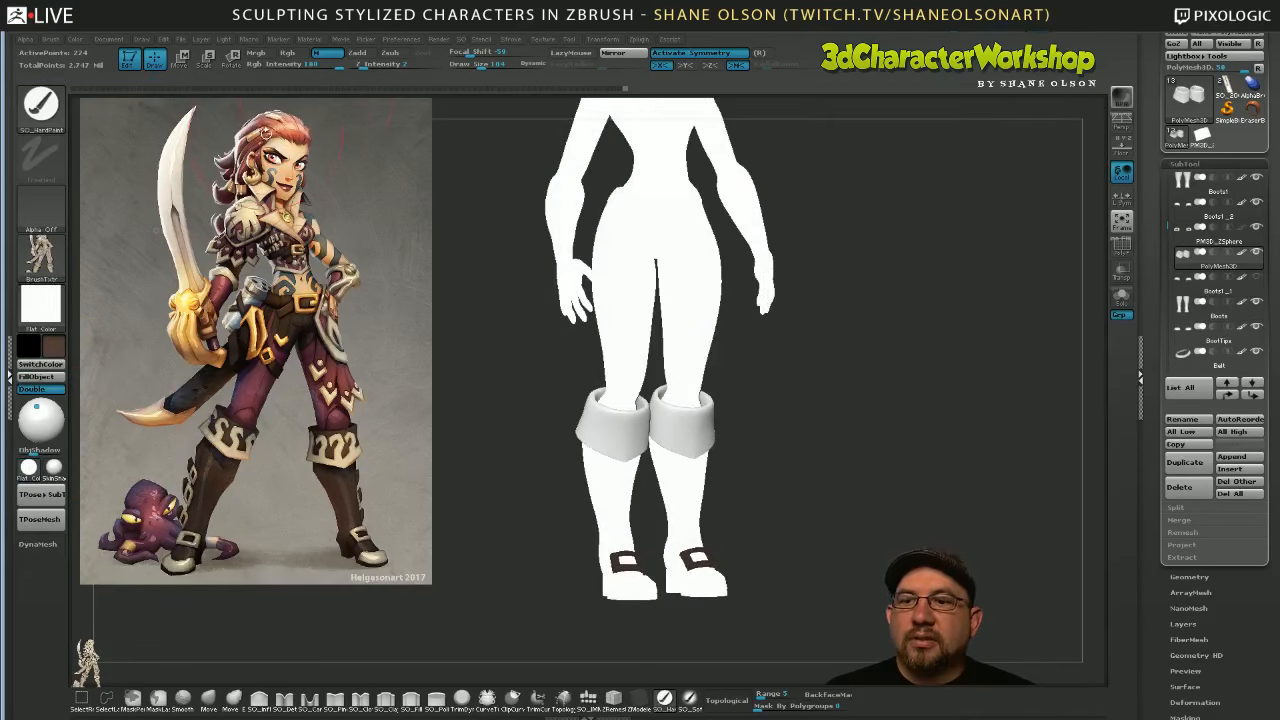
pyautogui.click(41, 377)
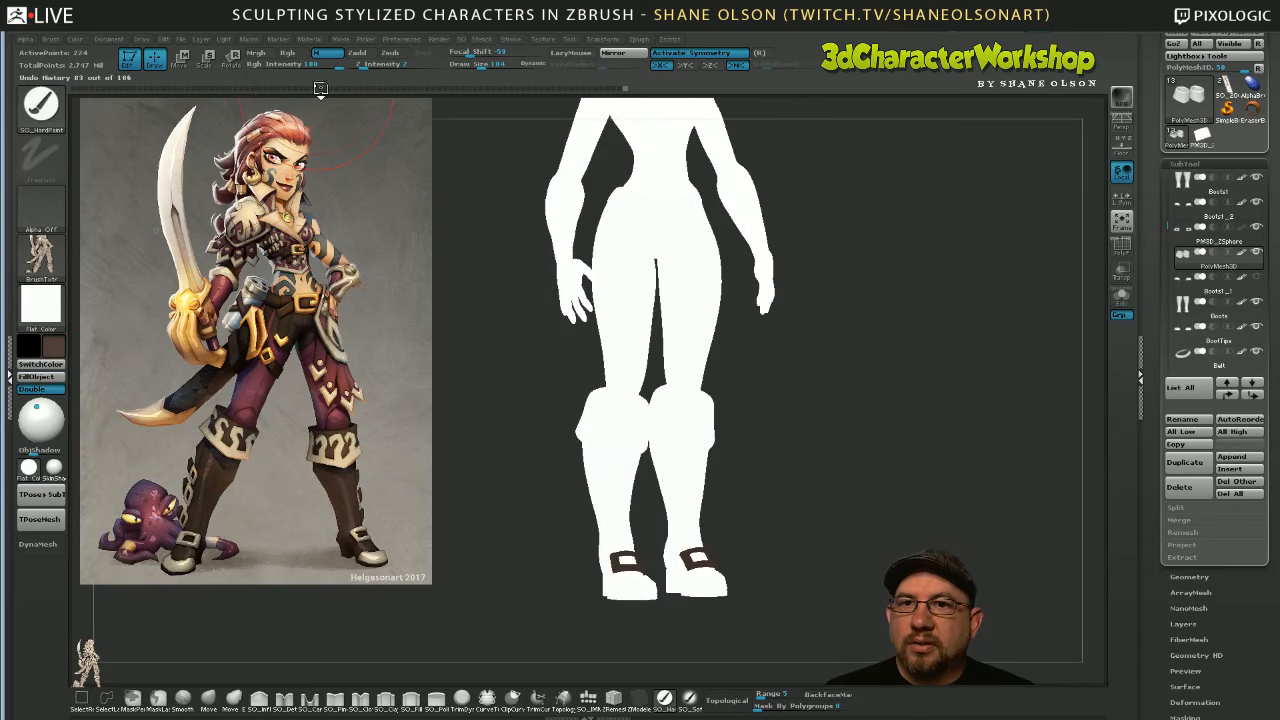
pyautogui.click(288, 53)
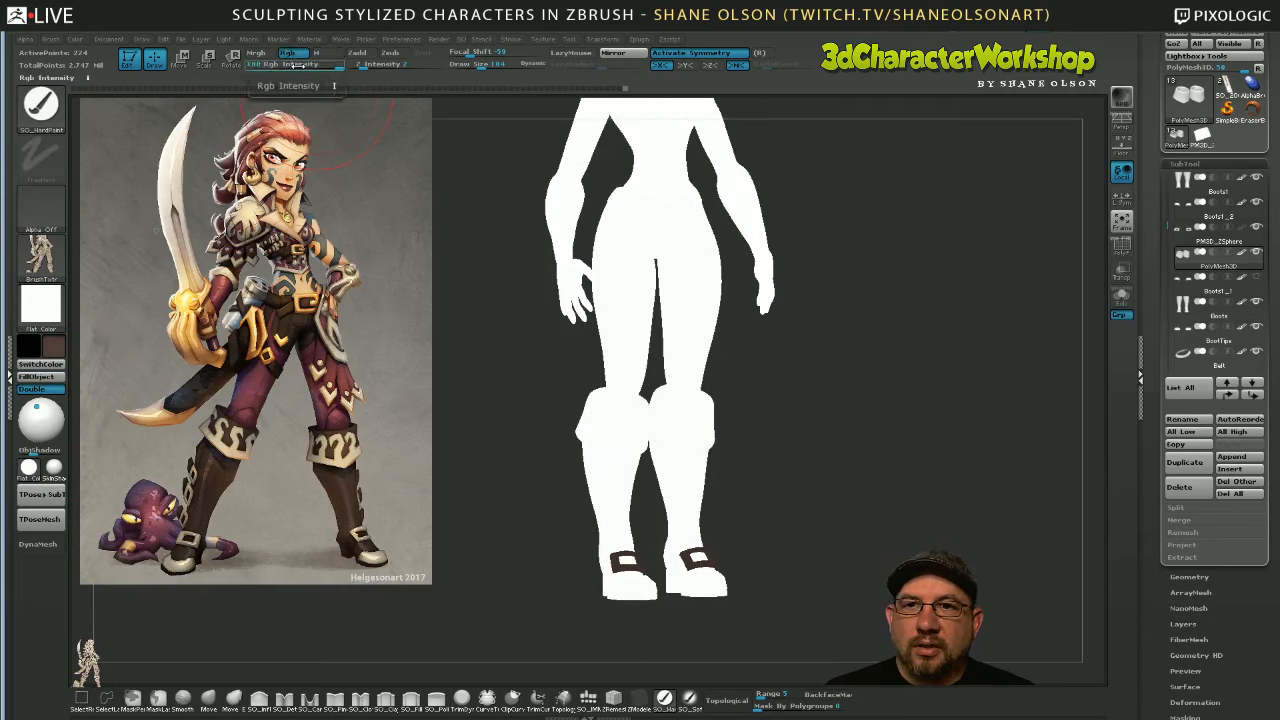
pyautogui.click(54, 467)
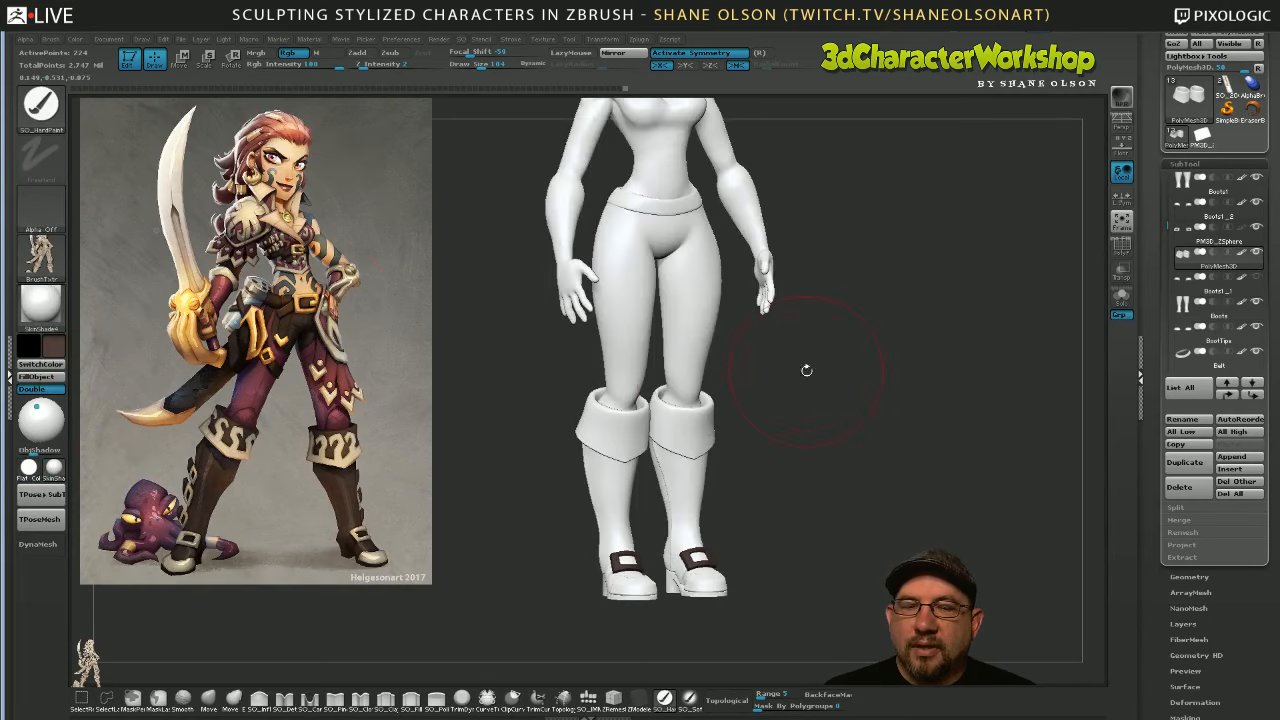
pyautogui.keyDown('alt'); pyautogui.moveTo(864, 335); pyautogui.dragTo(885, 368); pyautogui.keyUp('alt')
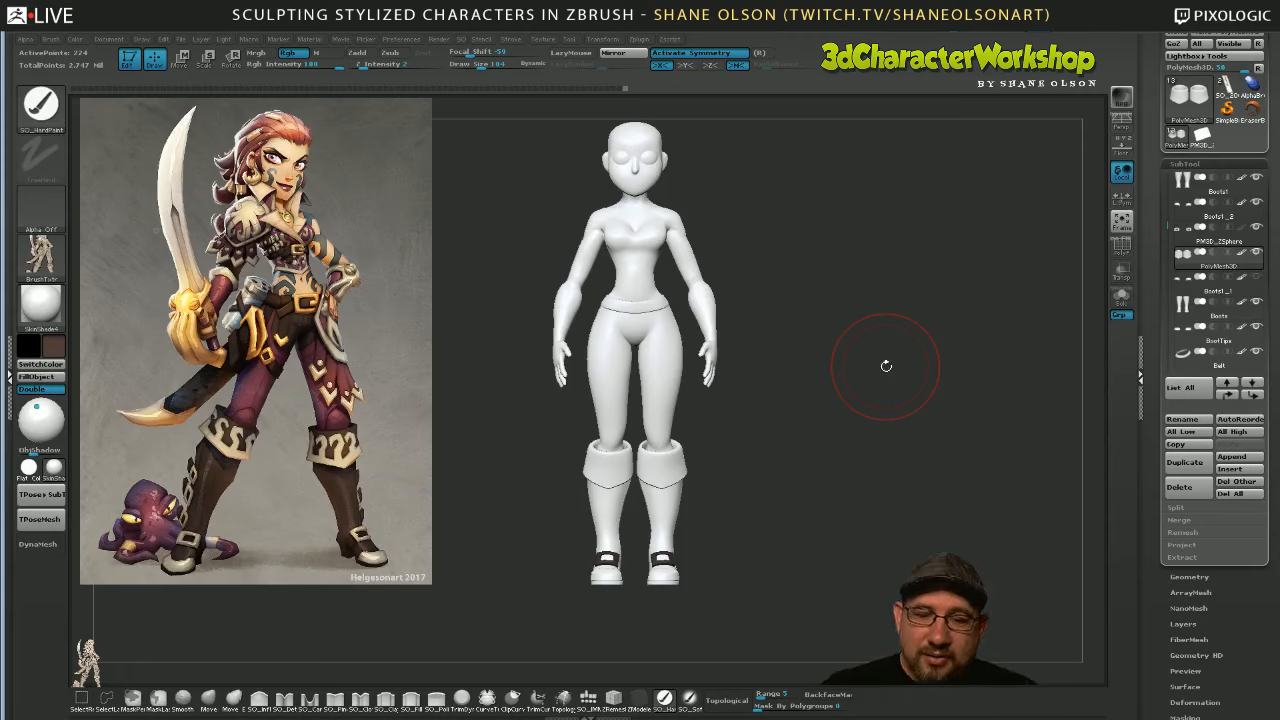
pyautogui.moveTo(817, 331); pyautogui.dragTo(853, 338)
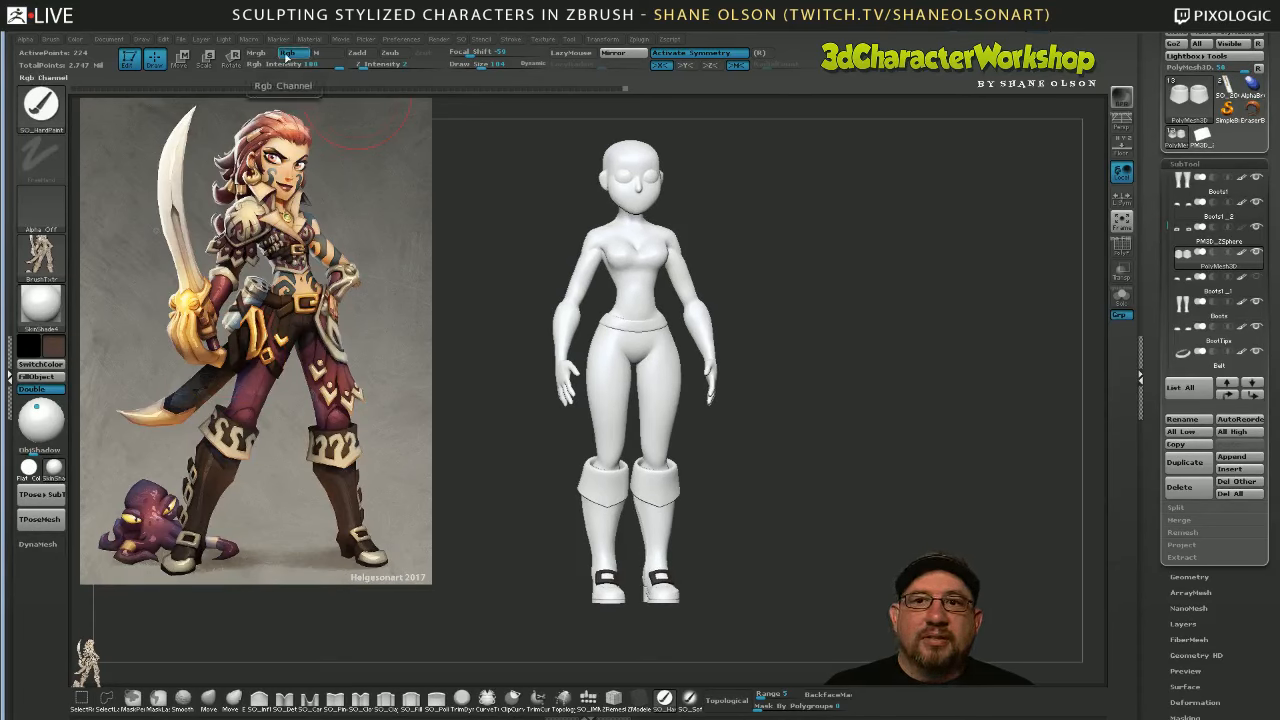
# Fill the boot cuffs with the sampled dark brown using only the colour channel, and reduce the brush's draw size
pyautogui.moveTo(825, 320)
pyautogui.keyDown('alt'); pyautogui.mouseDown()
pyautogui.moveTo(900, 434)
pyautogui.moveTo(885, 356)
pyautogui.mouseUp(); pyautogui.keyUp('alt')
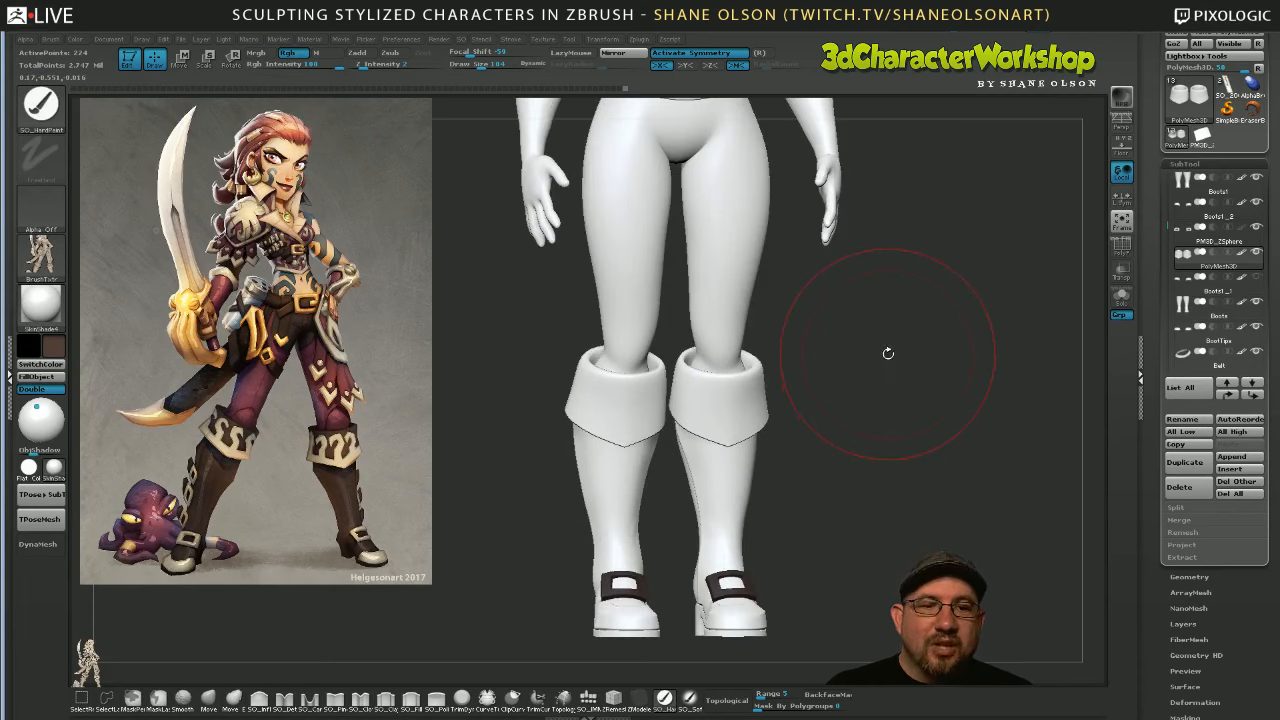
pyautogui.press('s')
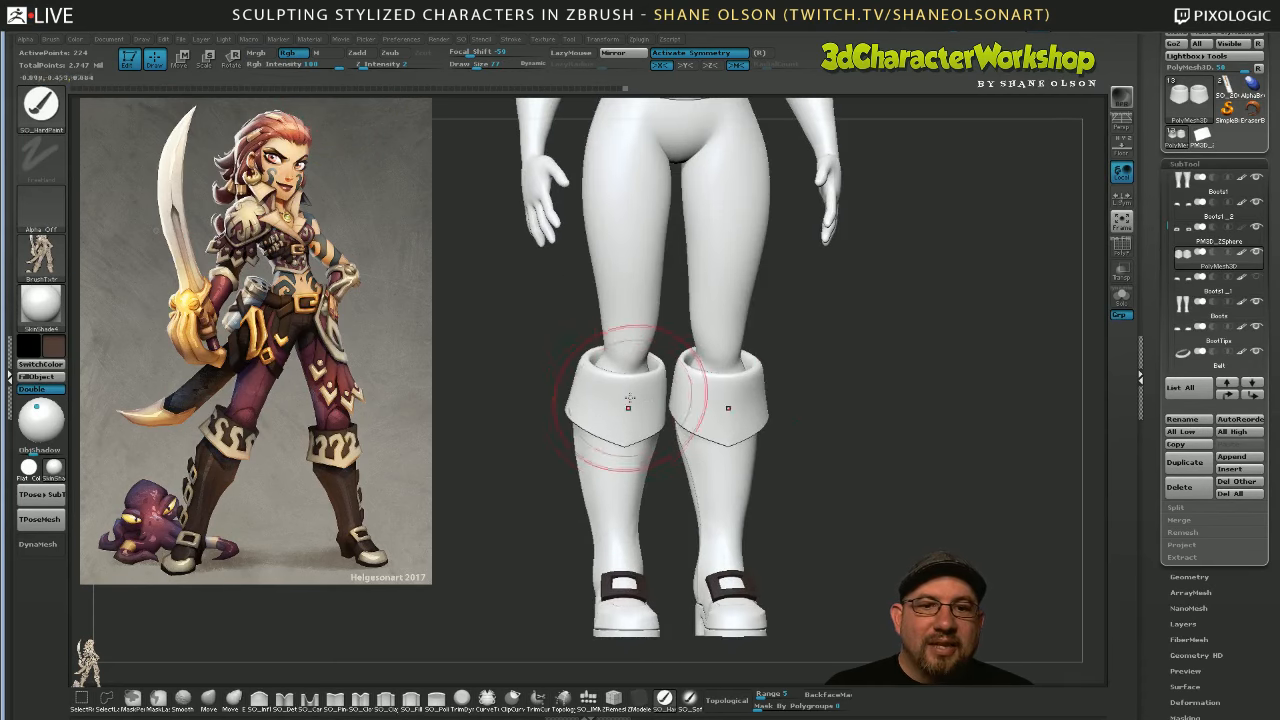
pyautogui.click(48, 378)
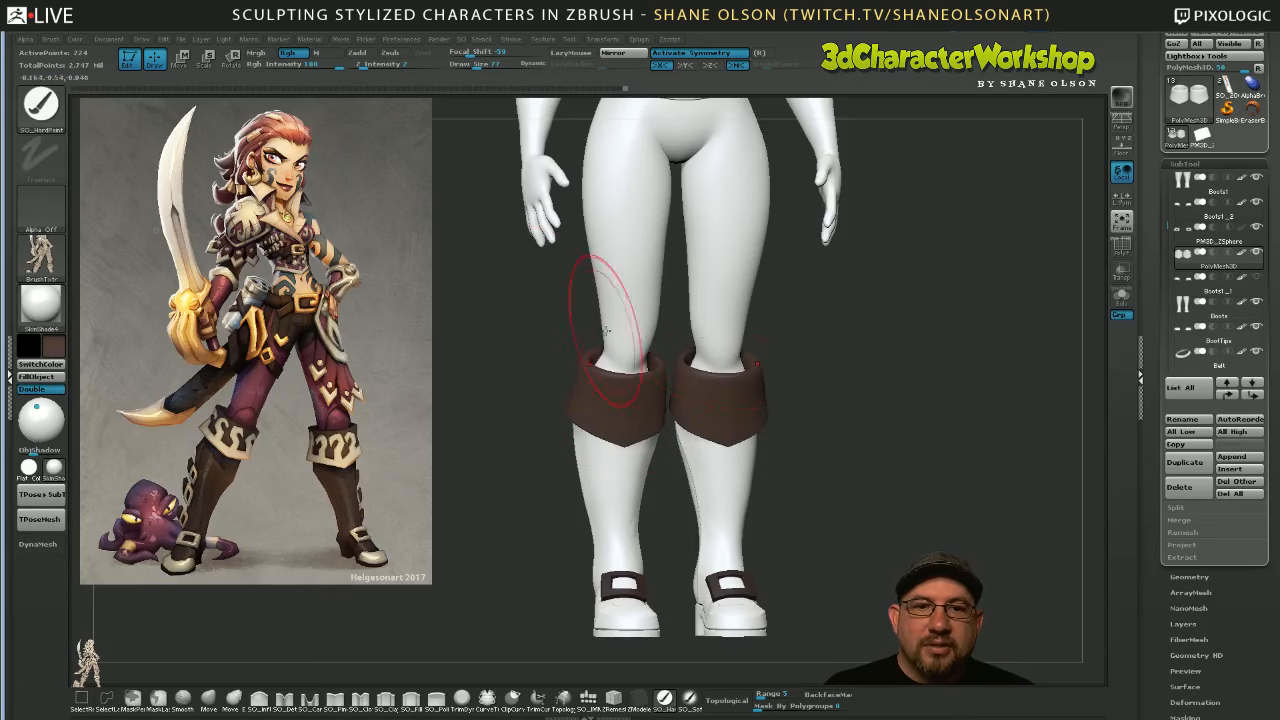
pyautogui.moveTo(575, 300); pyautogui.dragTo(657, 366)
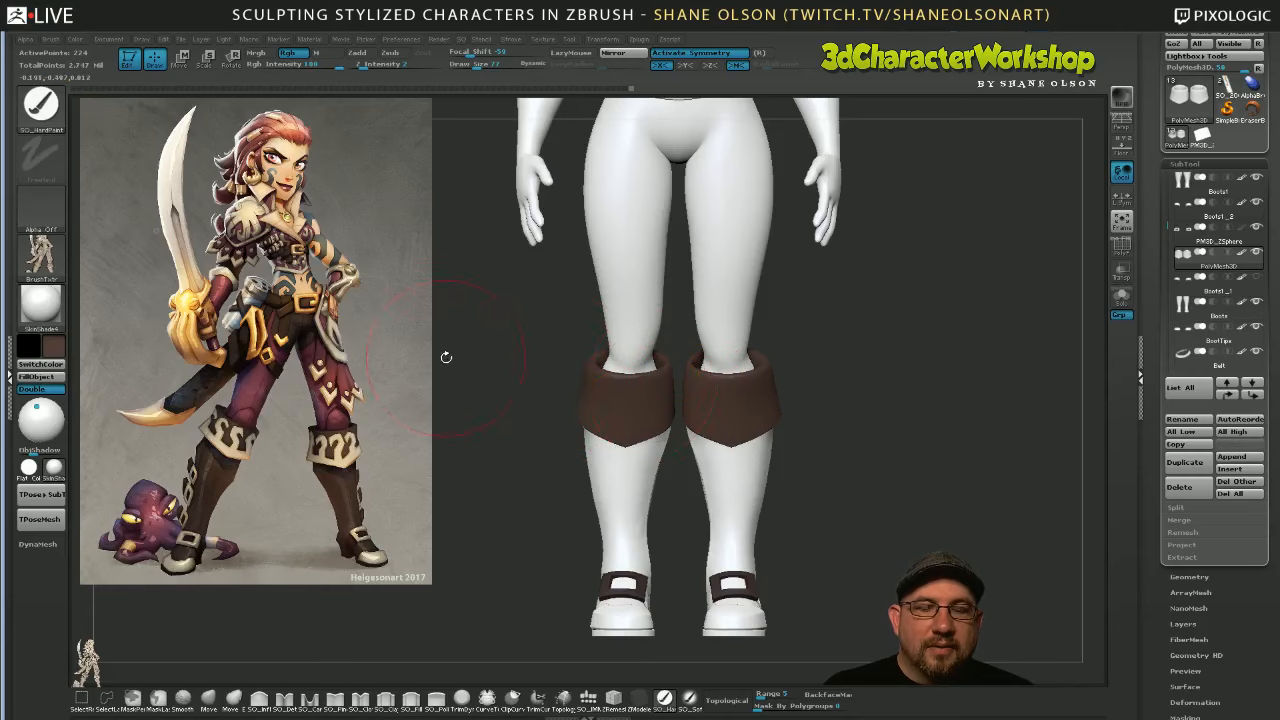
pyautogui.moveTo(443, 357); pyautogui.dragTo(540, 325)
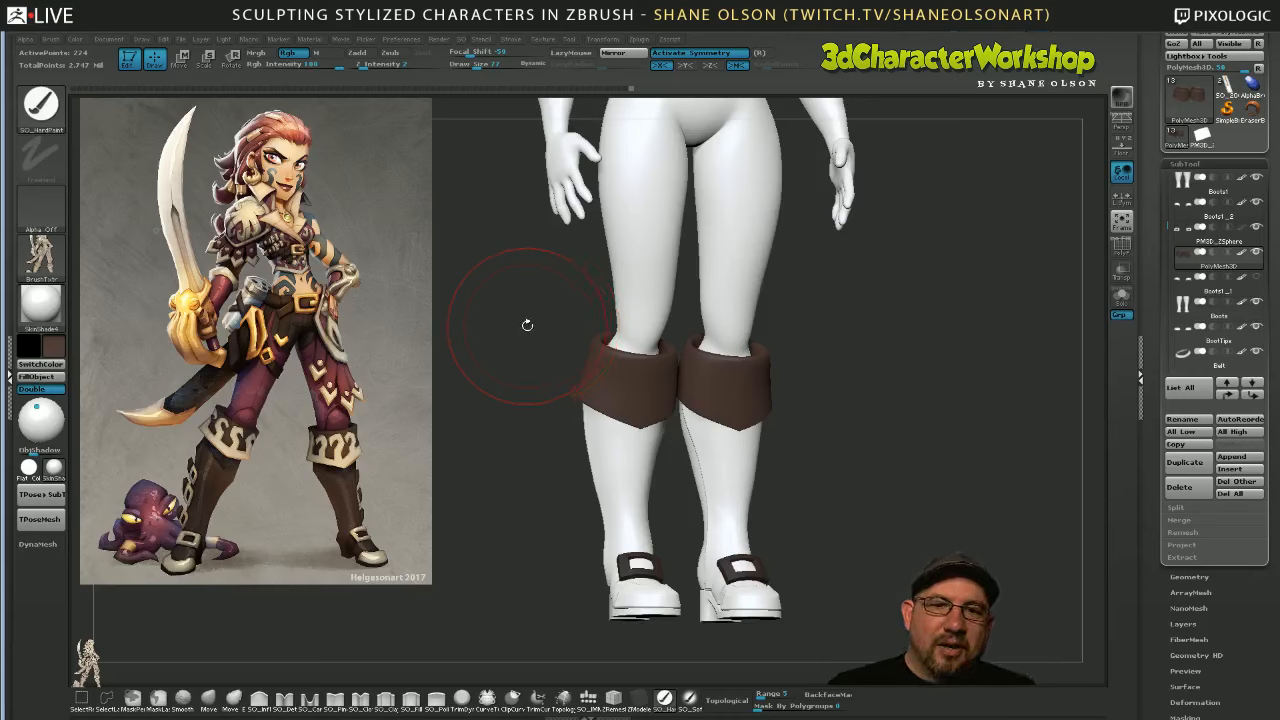
pyautogui.moveTo(514, 340); pyautogui.dragTo(510, 342)
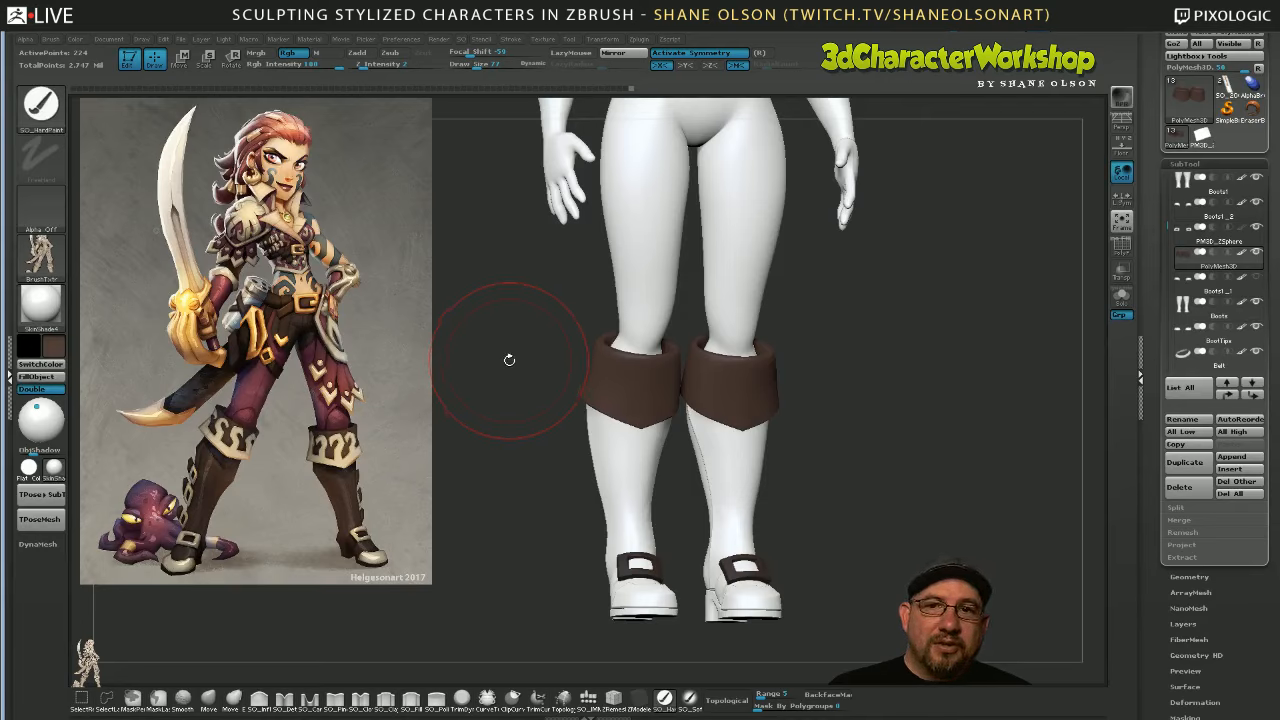
pyautogui.press('s')
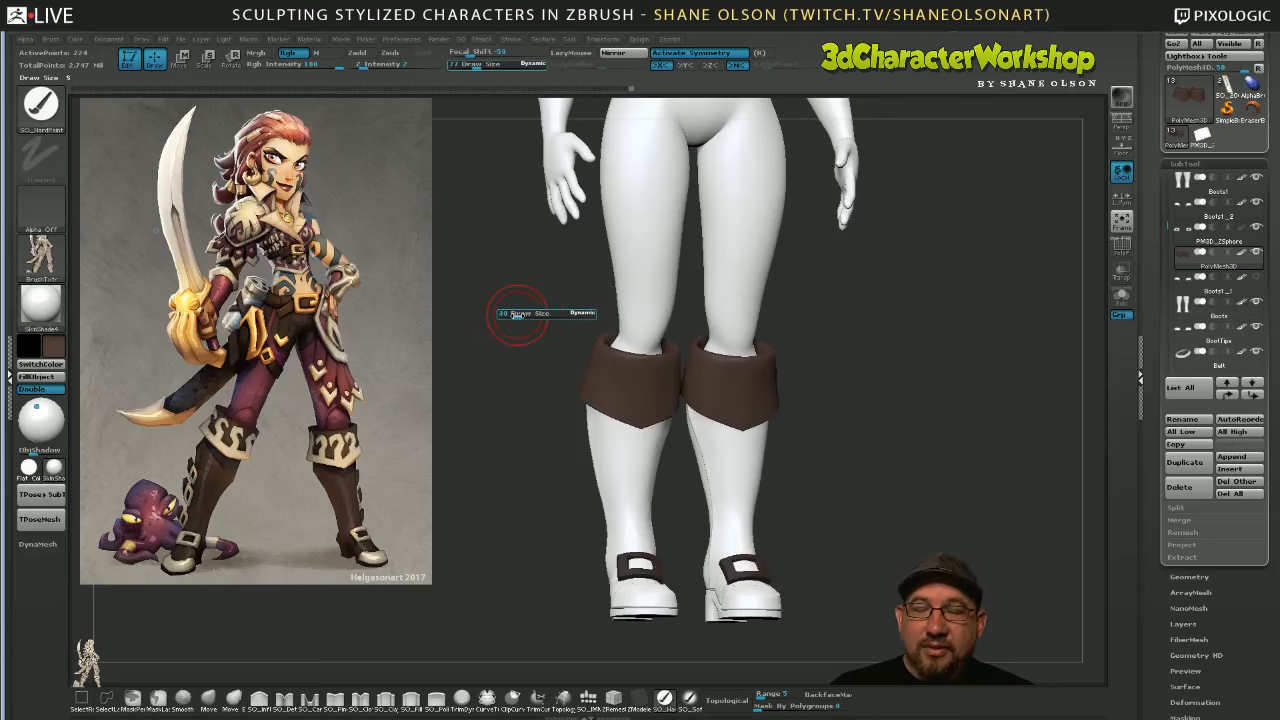
pyautogui.keyDown('shift'); pyautogui.moveTo(548, 290); pyautogui.dragTo(538, 298); pyautogui.keyUp('shift')
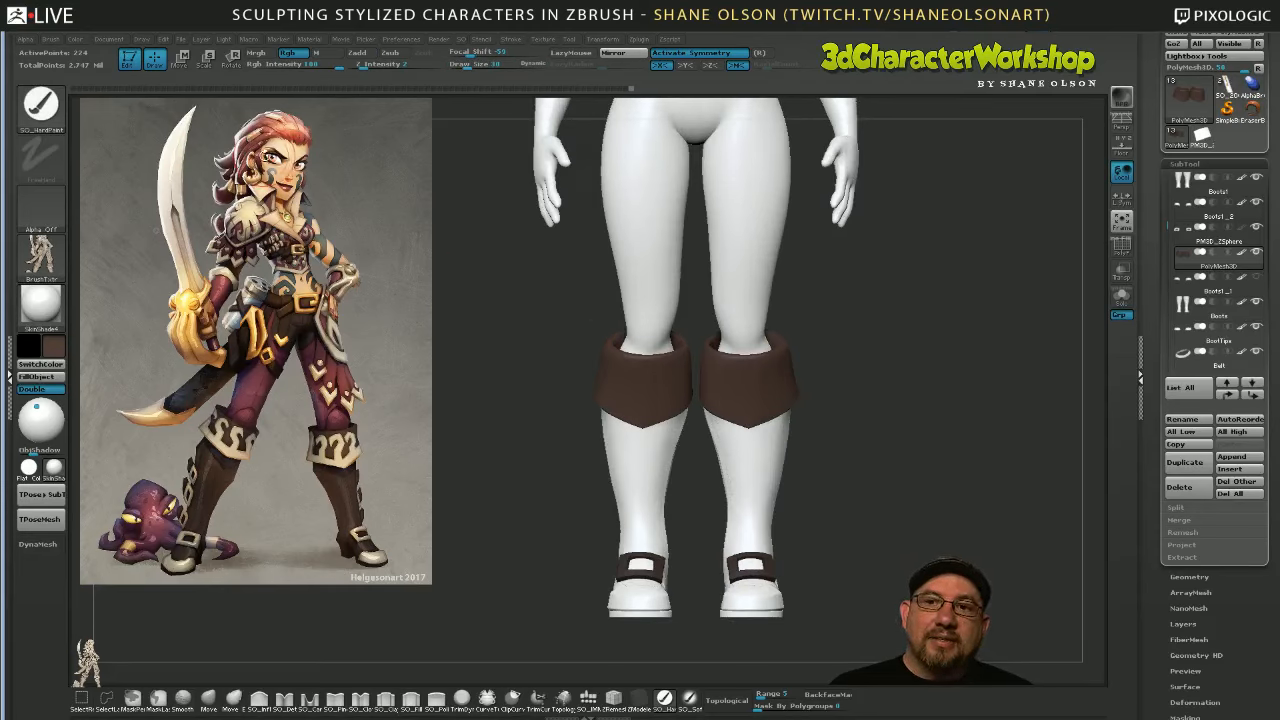
pyautogui.moveTo(483, 283)
pyautogui.keyDown('shift'); pyautogui.mouseDown()
pyautogui.moveTo(519, 281)
pyautogui.moveTo(507, 264)
pyautogui.mouseUp(); pyautogui.keyUp('shift')
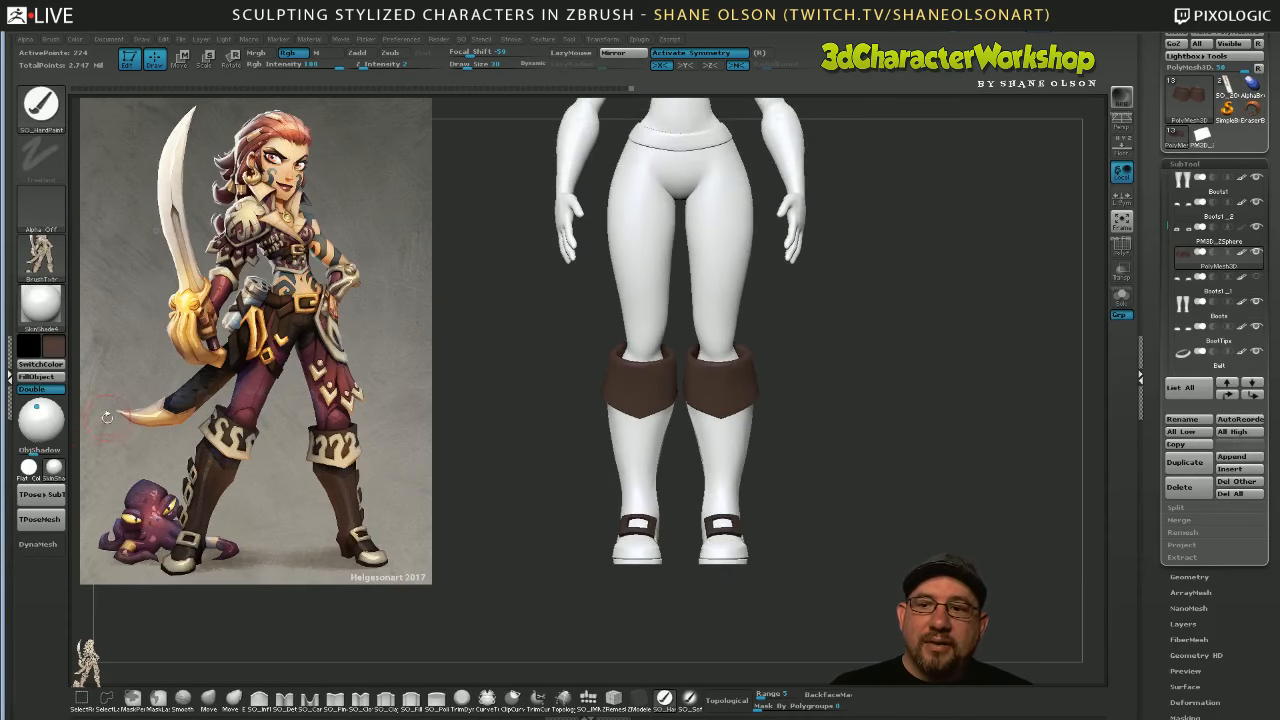
# Preview the zbro_EyeReflection material on the boot cuffs from the material library
pyautogui.moveTo(55, 468)
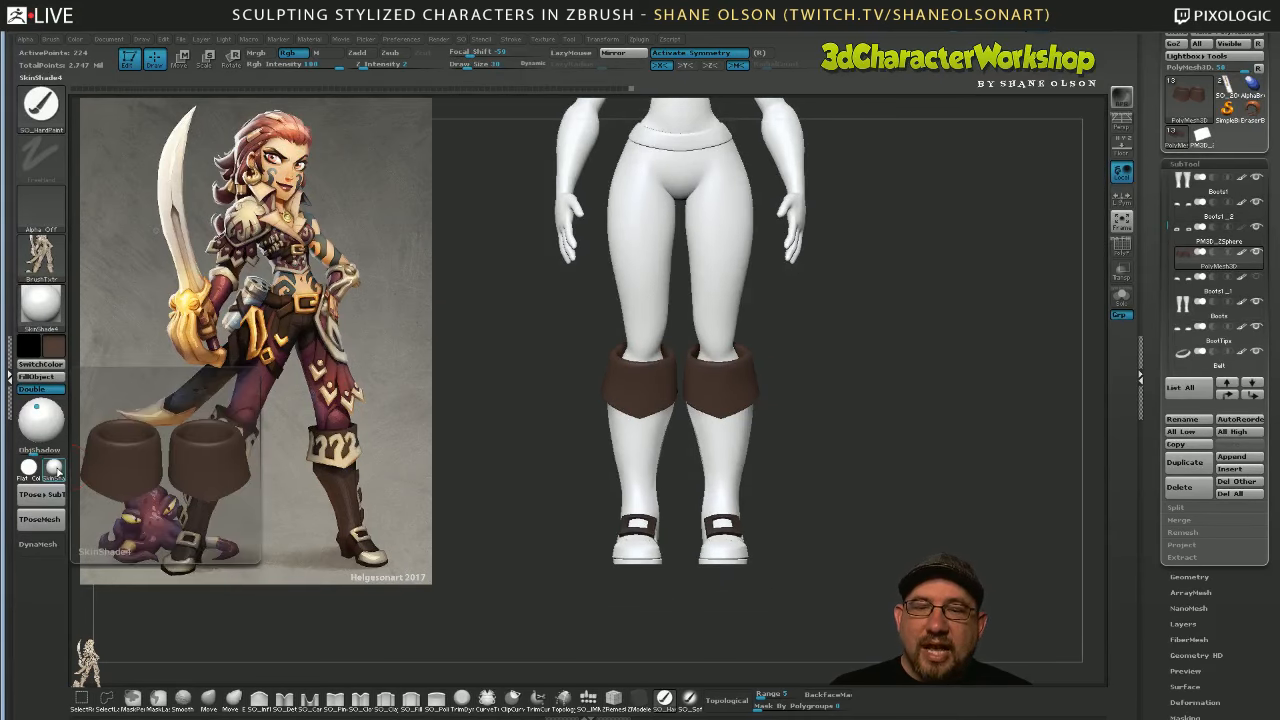
pyautogui.keyDown('alt'); pyautogui.moveTo(543, 331); pyautogui.dragTo(548, 571); pyautogui.keyUp('alt')
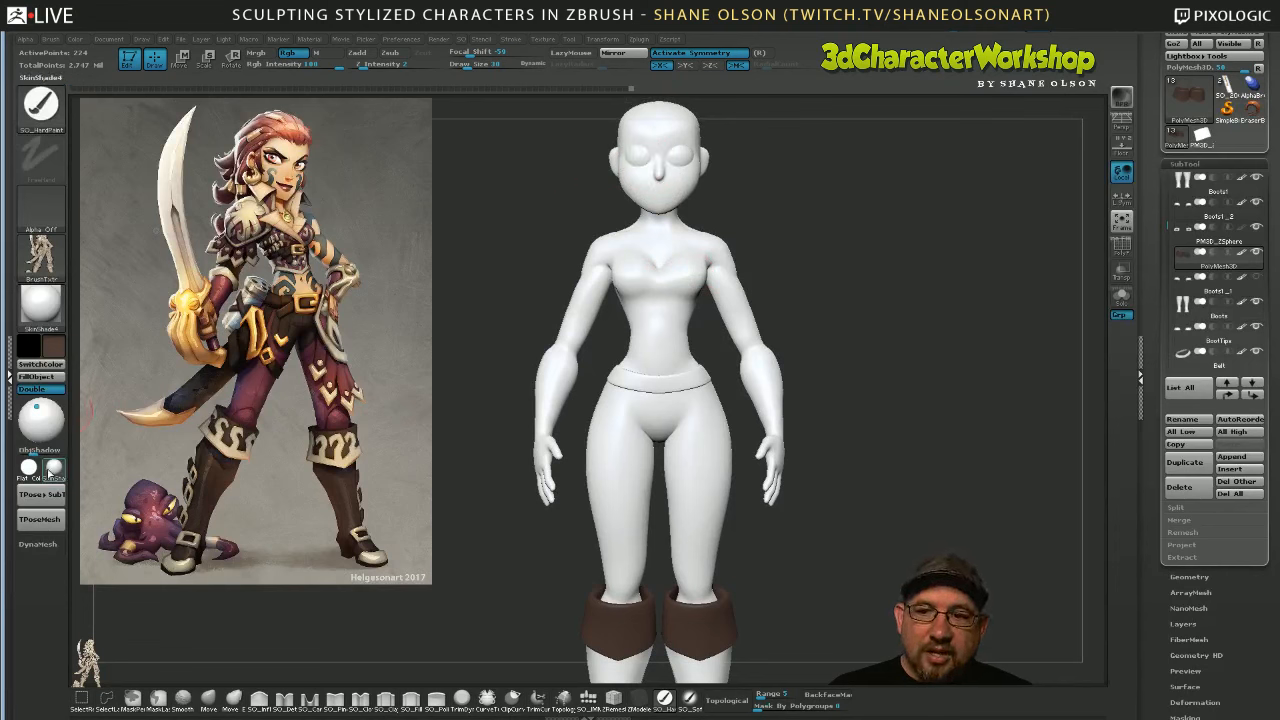
pyautogui.click(40, 422)
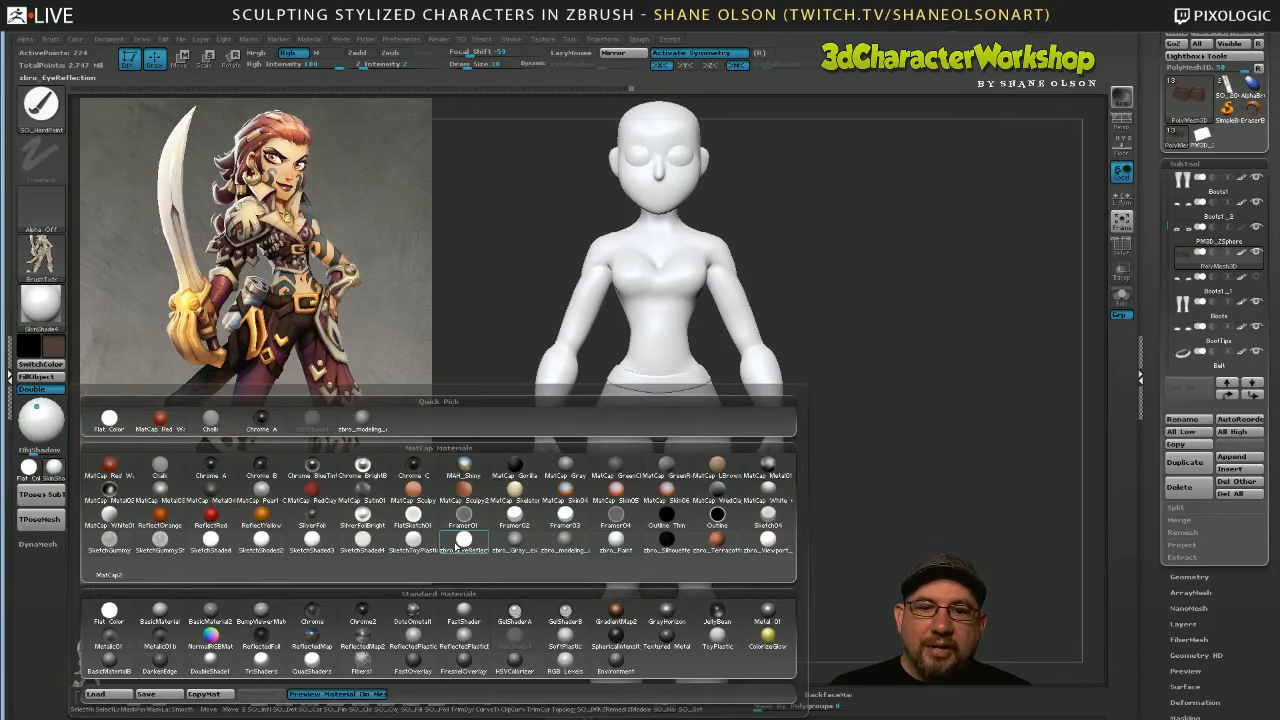
pyautogui.moveTo(568, 550)
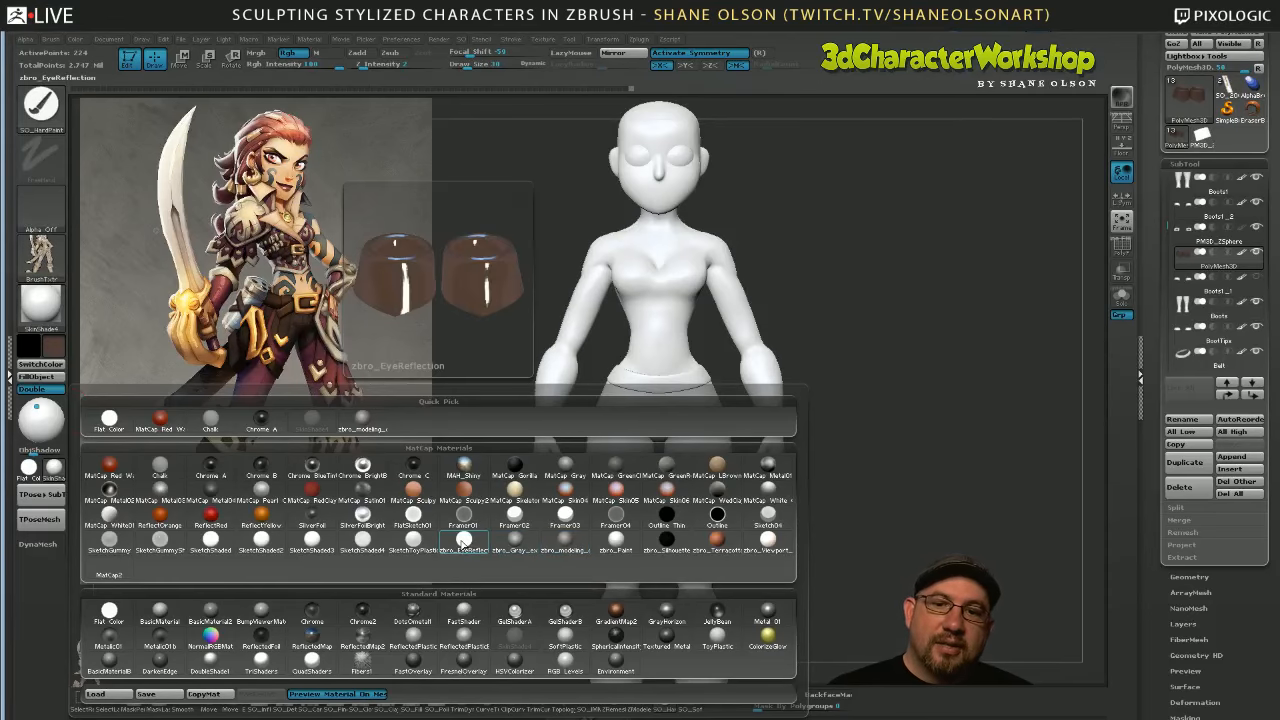
pyautogui.click(462, 541)
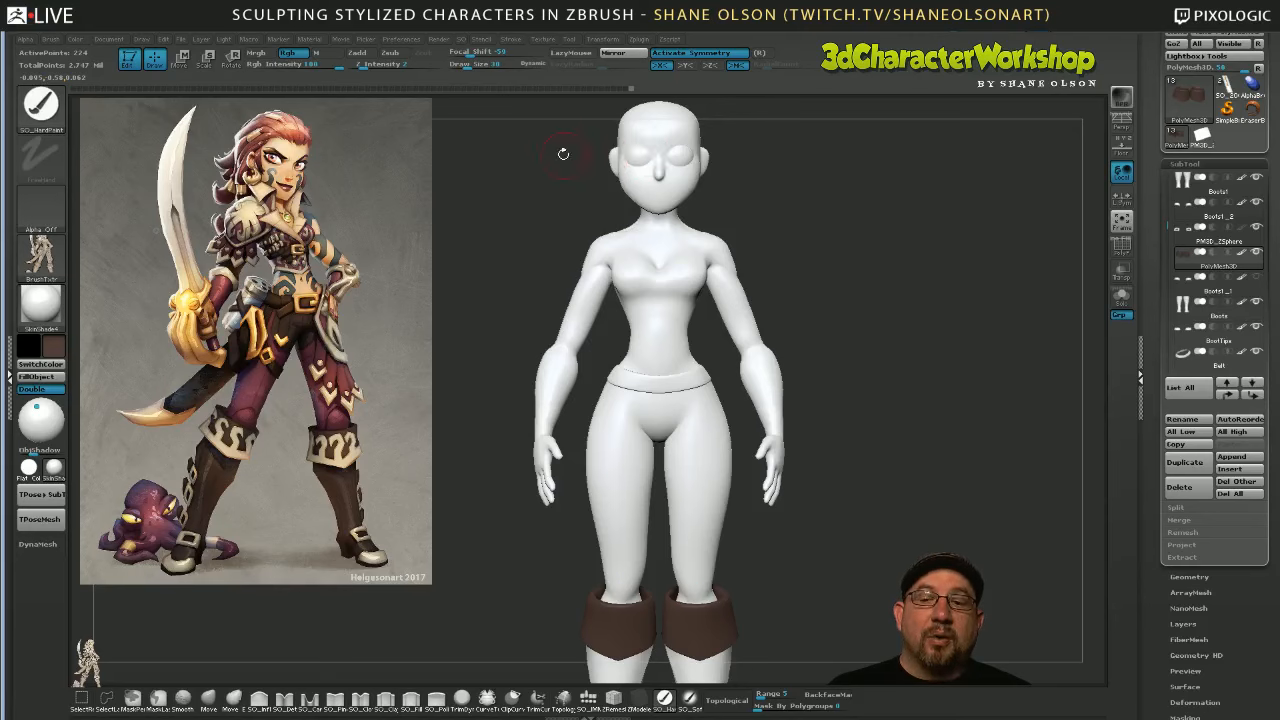
# Compare how the whole model displays with Flat Color and with SkinShade4 as the active material
pyautogui.moveTo(858, 362); pyautogui.dragTo(862, 332)
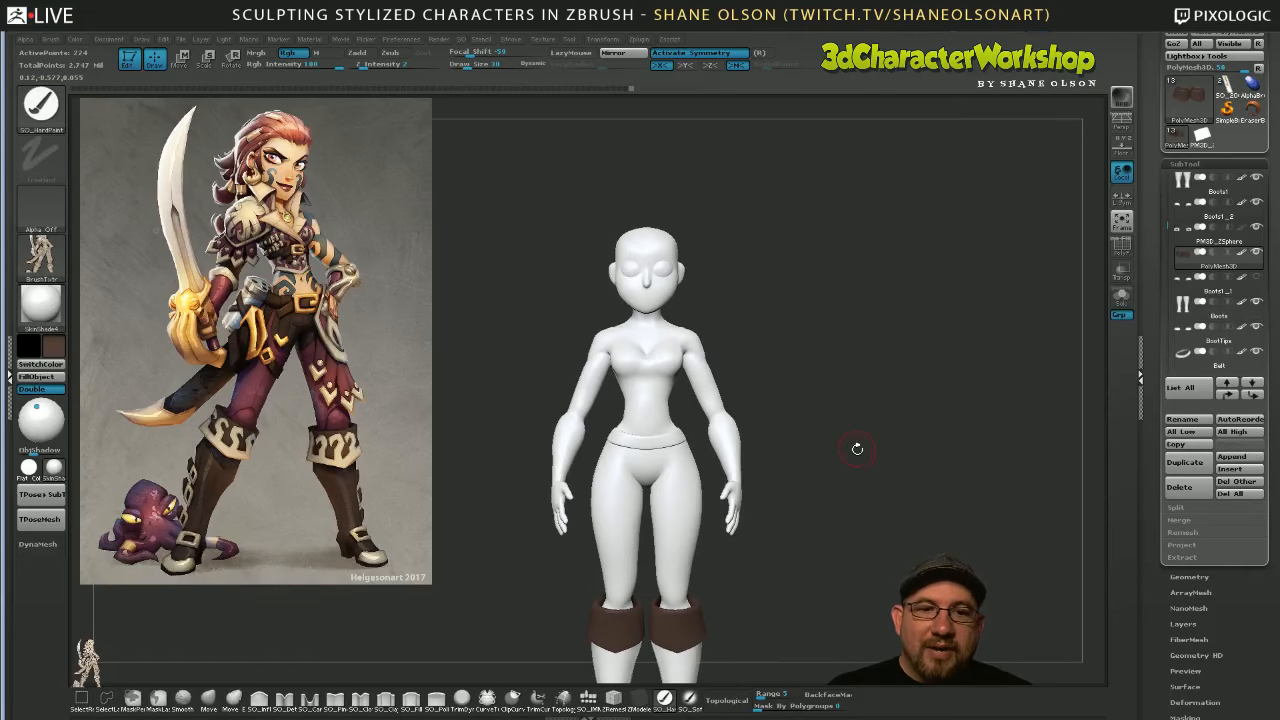
pyautogui.keyDown('alt'); pyautogui.moveTo(857, 449); pyautogui.dragTo(820, 357); pyautogui.keyUp('alt')
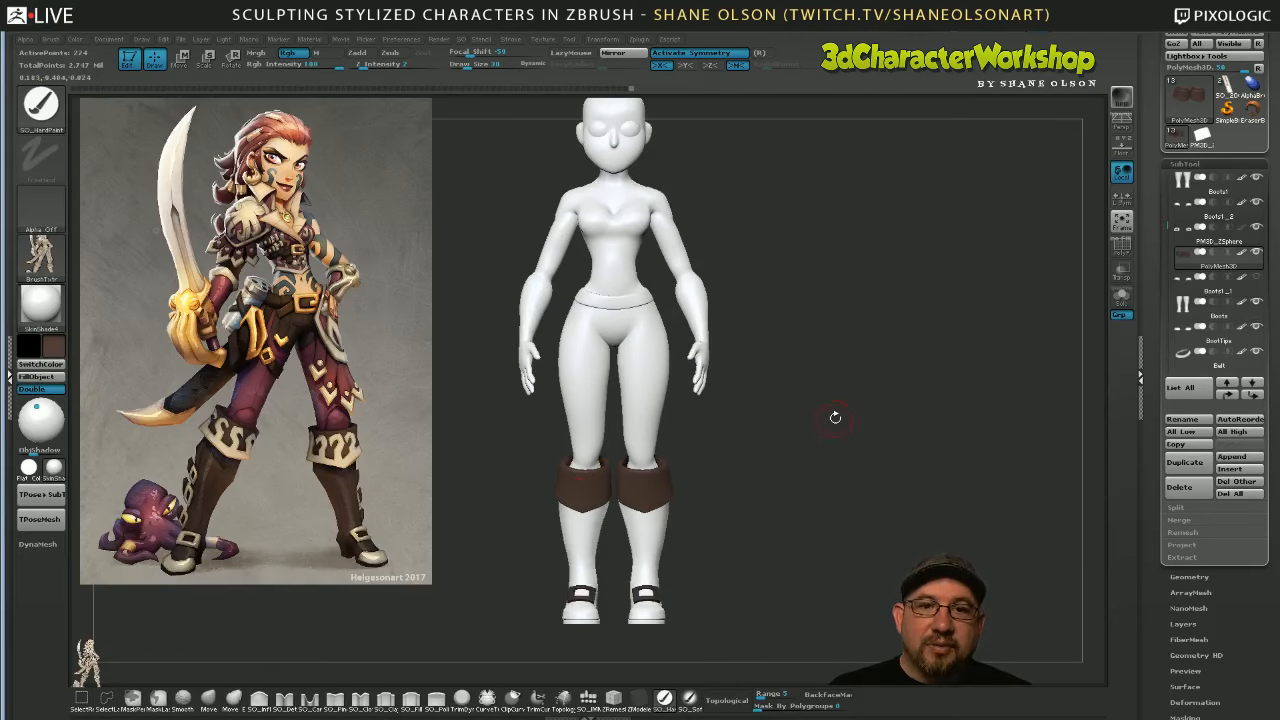
pyautogui.keyDown('alt'); pyautogui.moveTo(839, 406); pyautogui.dragTo(793, 400); pyautogui.keyUp('alt')
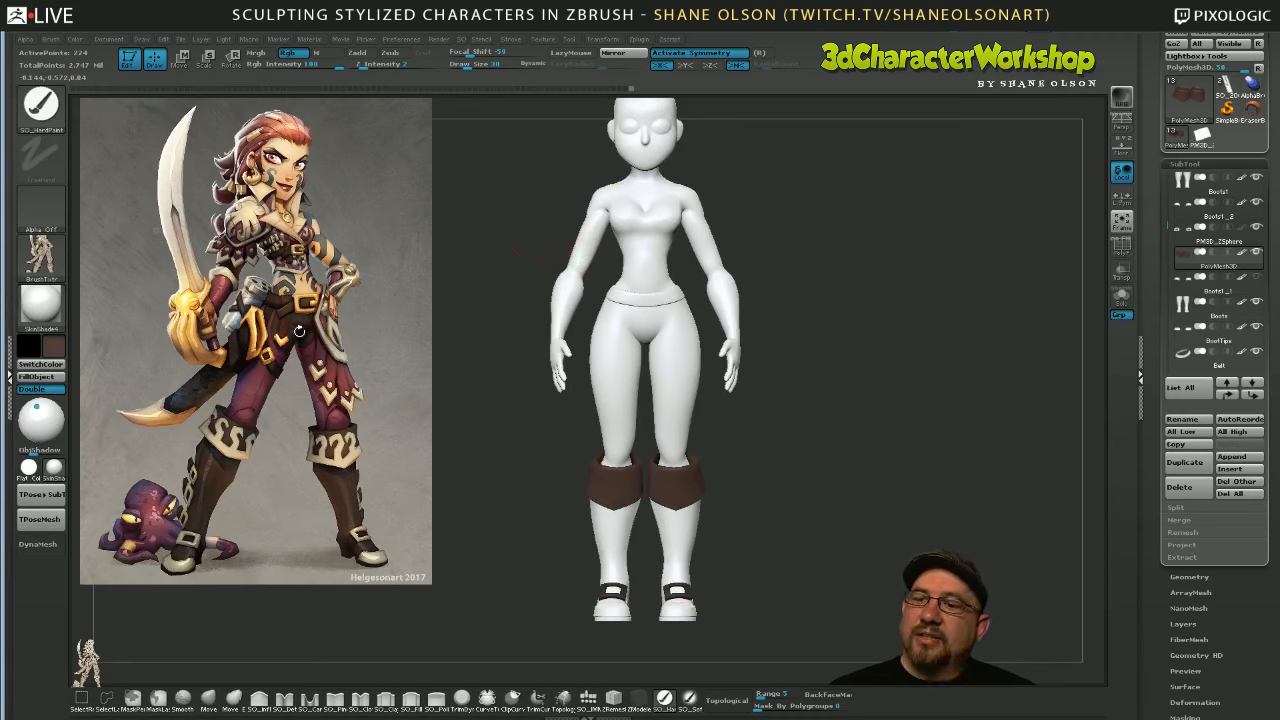
pyautogui.moveTo(32, 476)
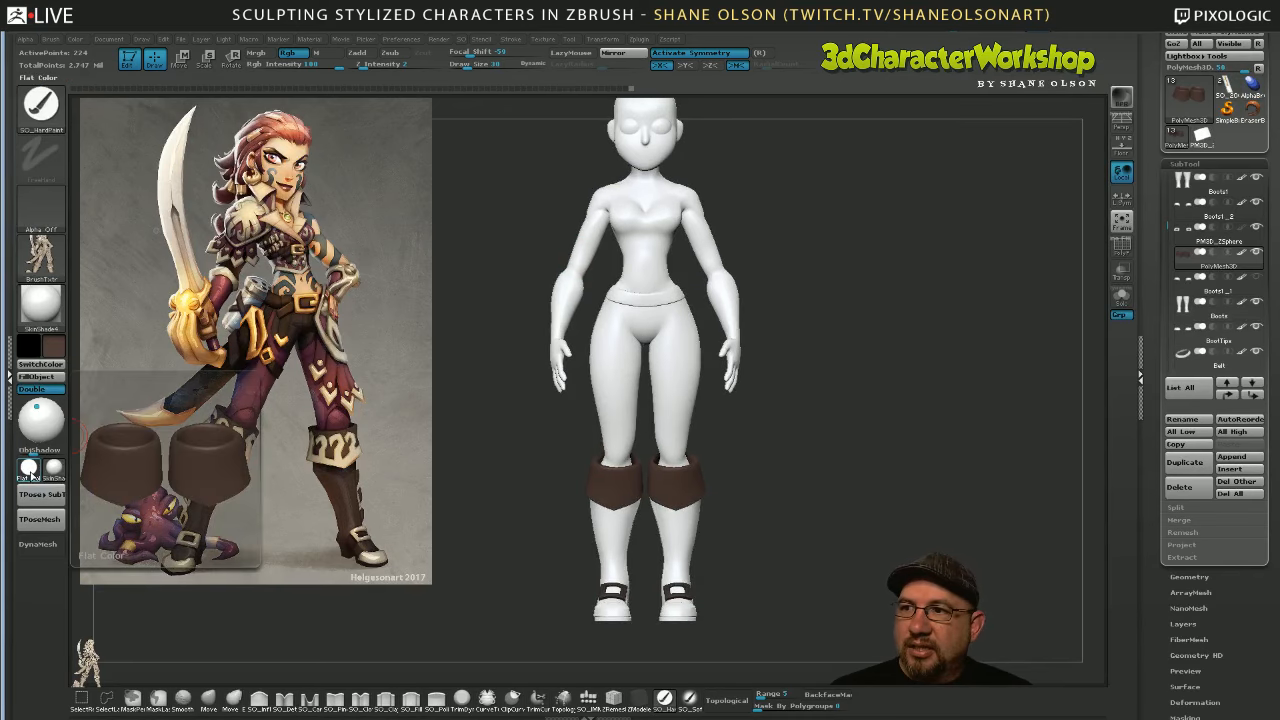
pyautogui.click(32, 474)
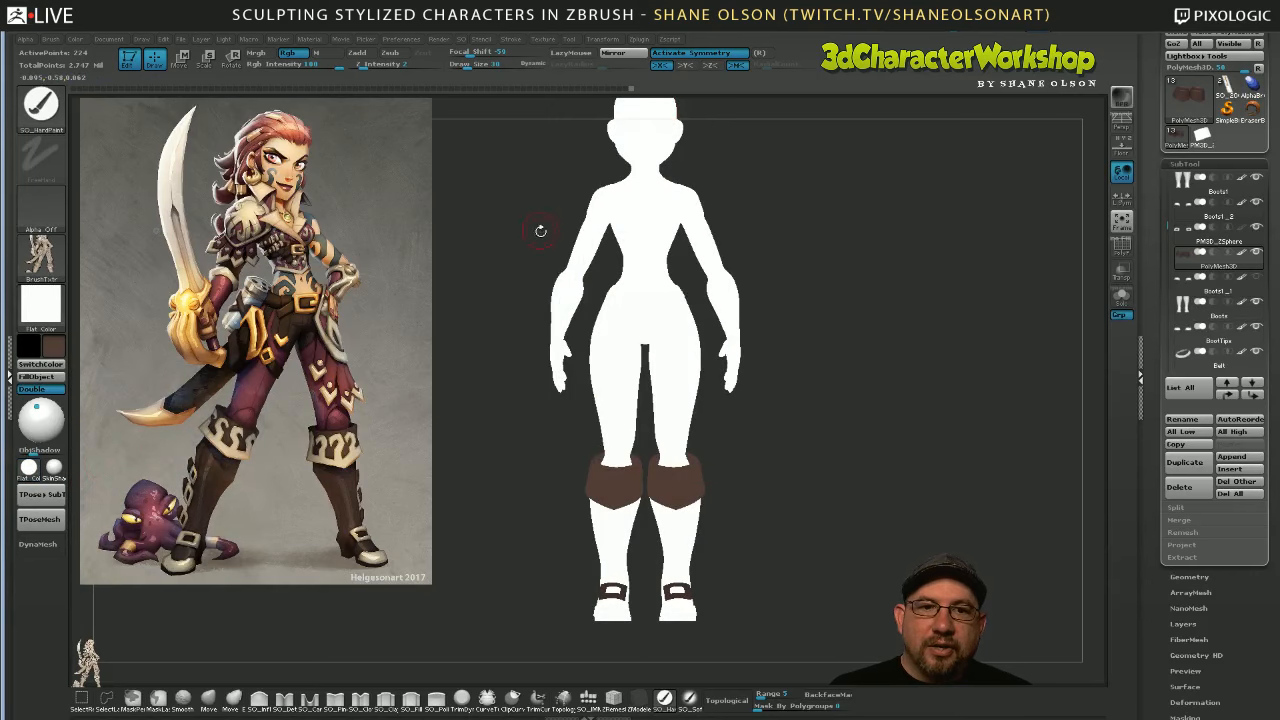
pyautogui.keyDown('alt'); pyautogui.moveTo(863, 288); pyautogui.dragTo(846, 337); pyautogui.keyUp('alt')
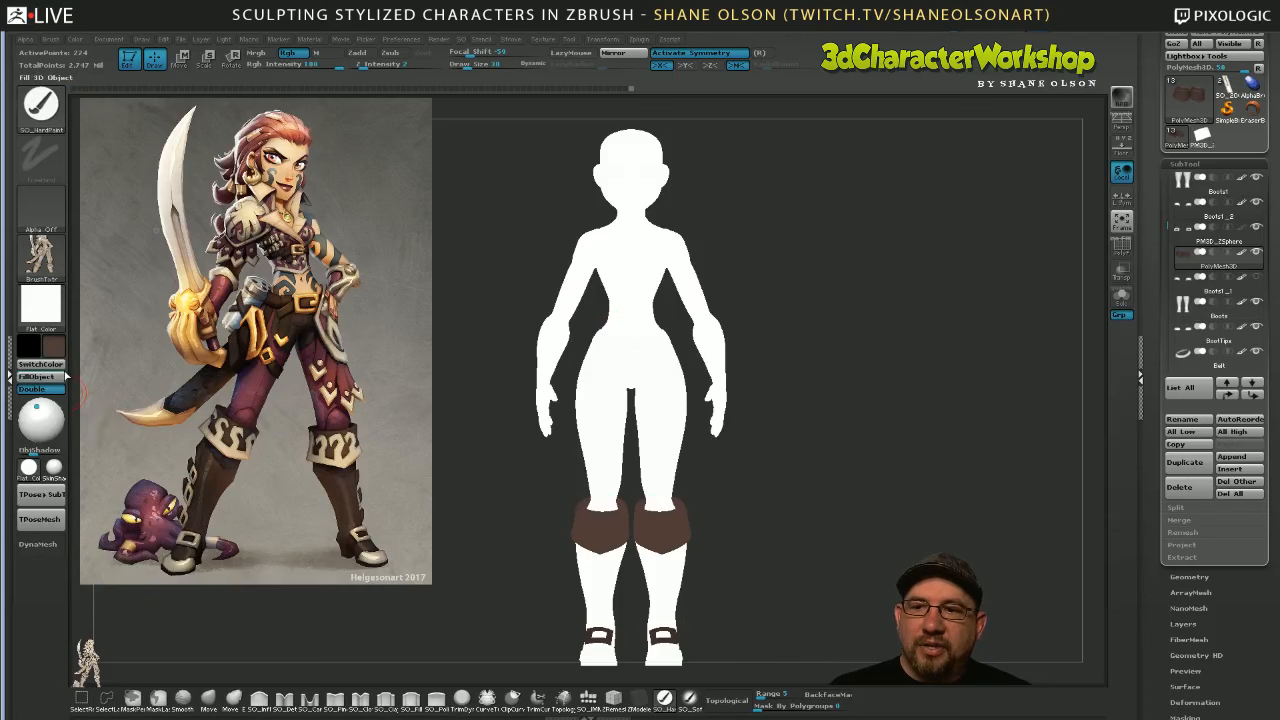
pyautogui.click(57, 470)
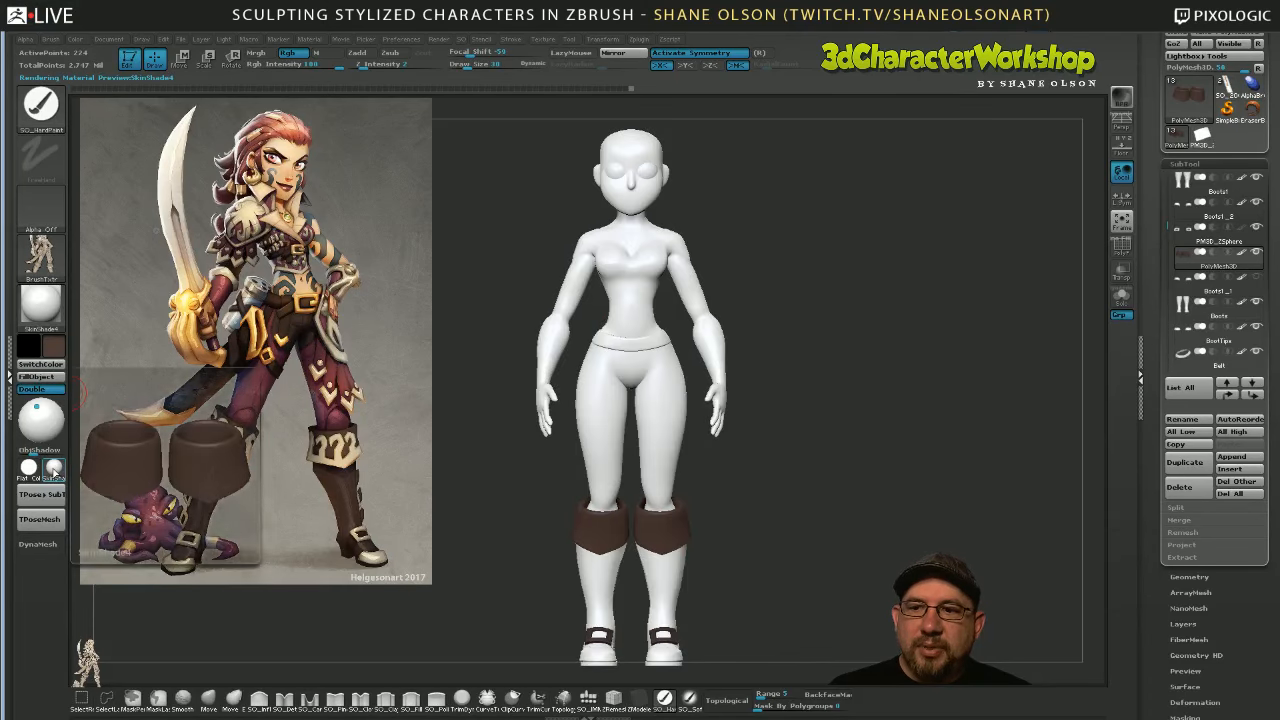
# Choose the ReflectRed material and fill the belt with it using only the material channel
pyautogui.press('m')
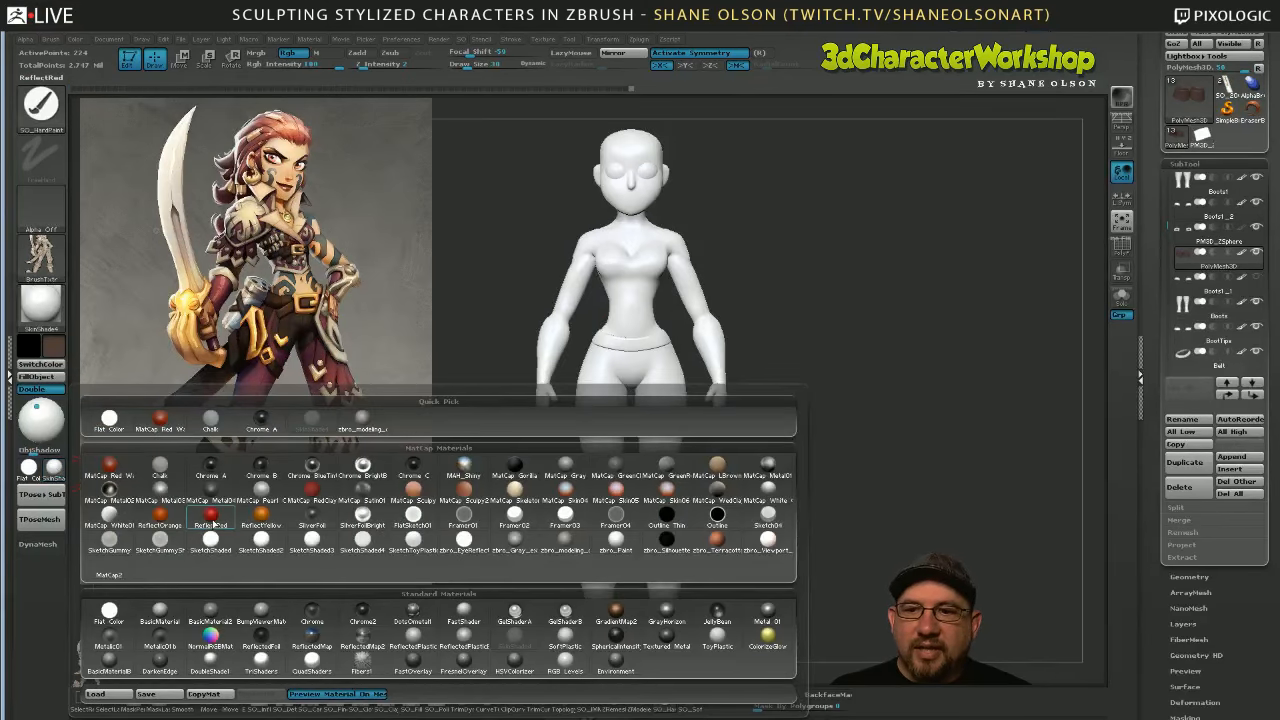
pyautogui.click(210, 513)
pyautogui.moveTo(902, 395); pyautogui.dragTo(847, 392)
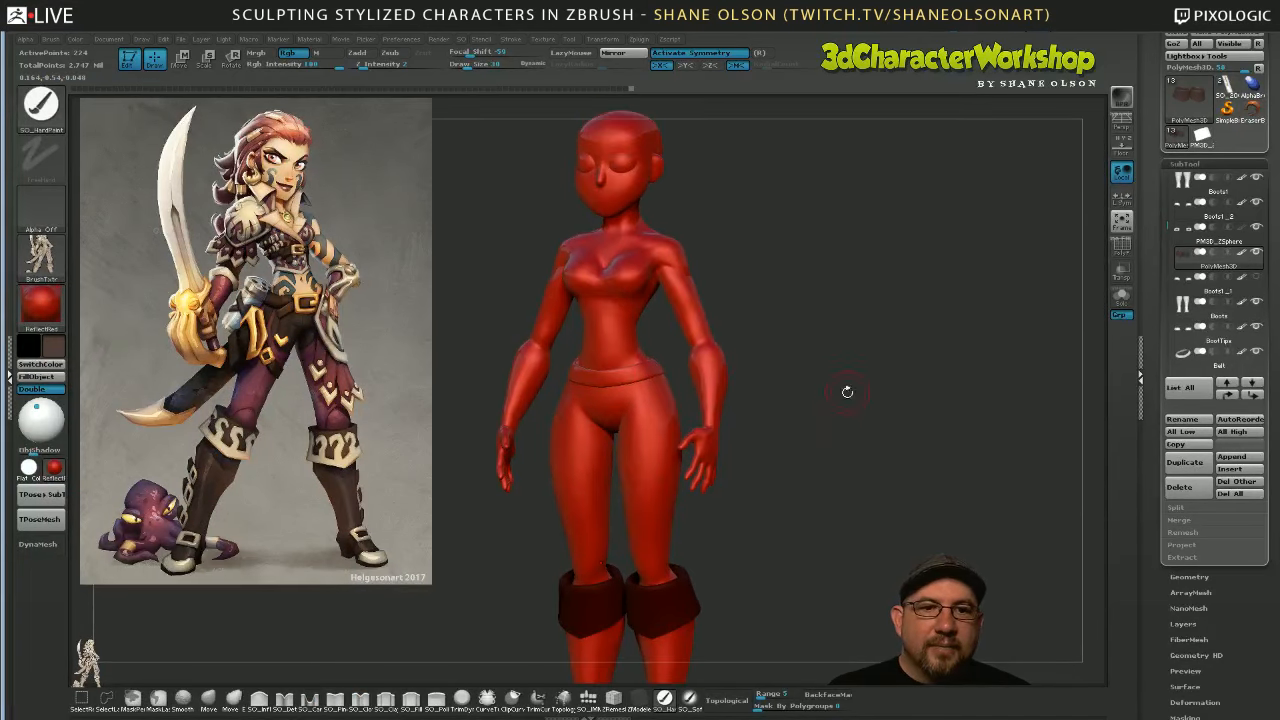
pyautogui.keyDown('alt'); pyautogui.click(636, 370); pyautogui.keyUp('alt')
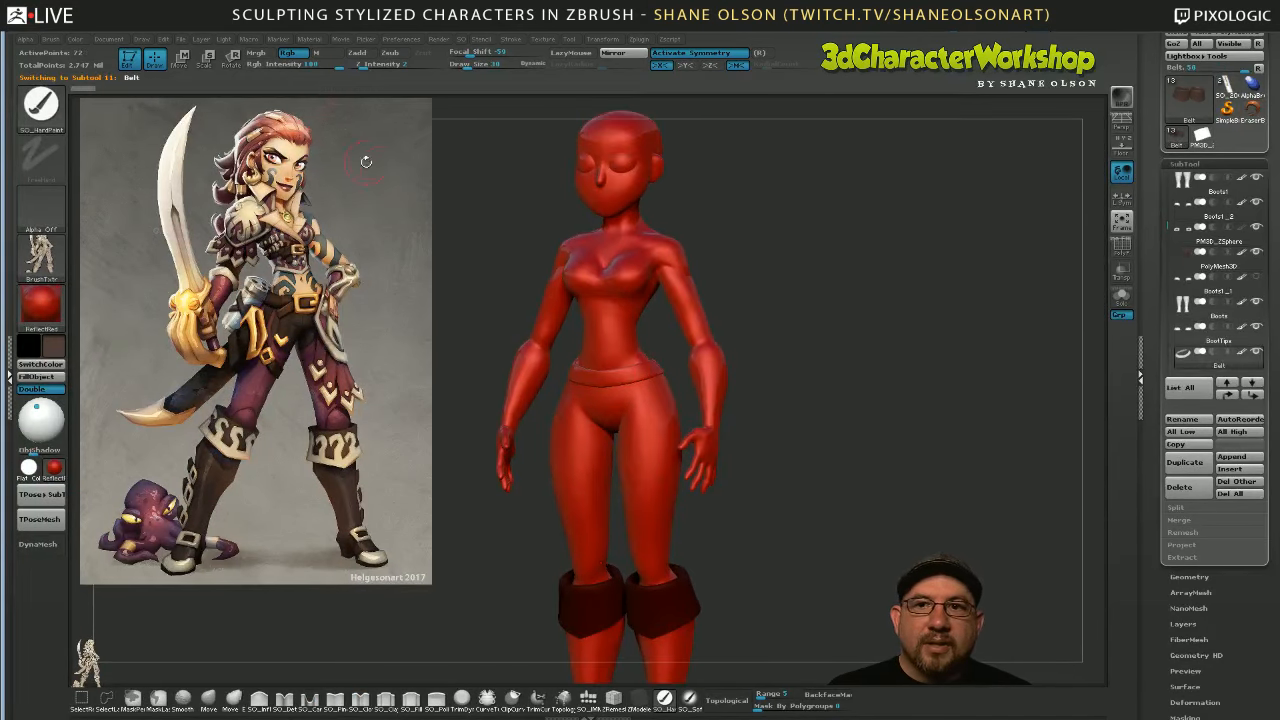
pyautogui.click(327, 55)
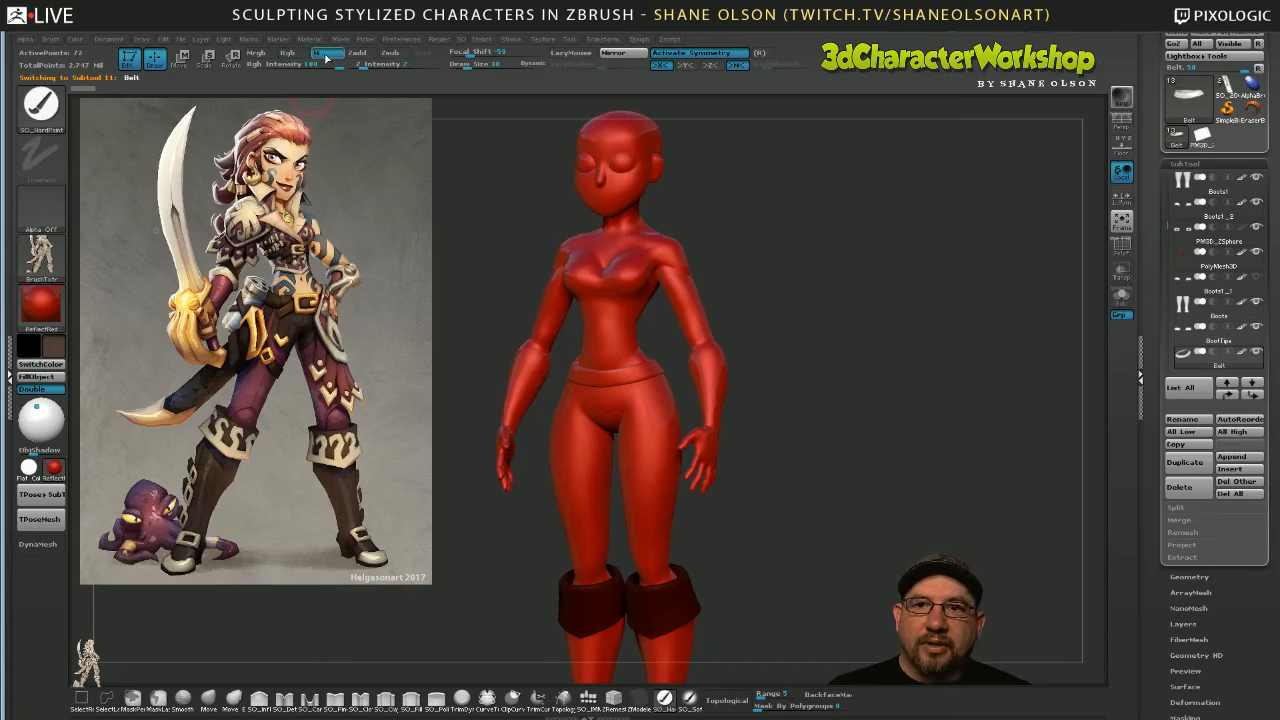
pyautogui.click(44, 378)
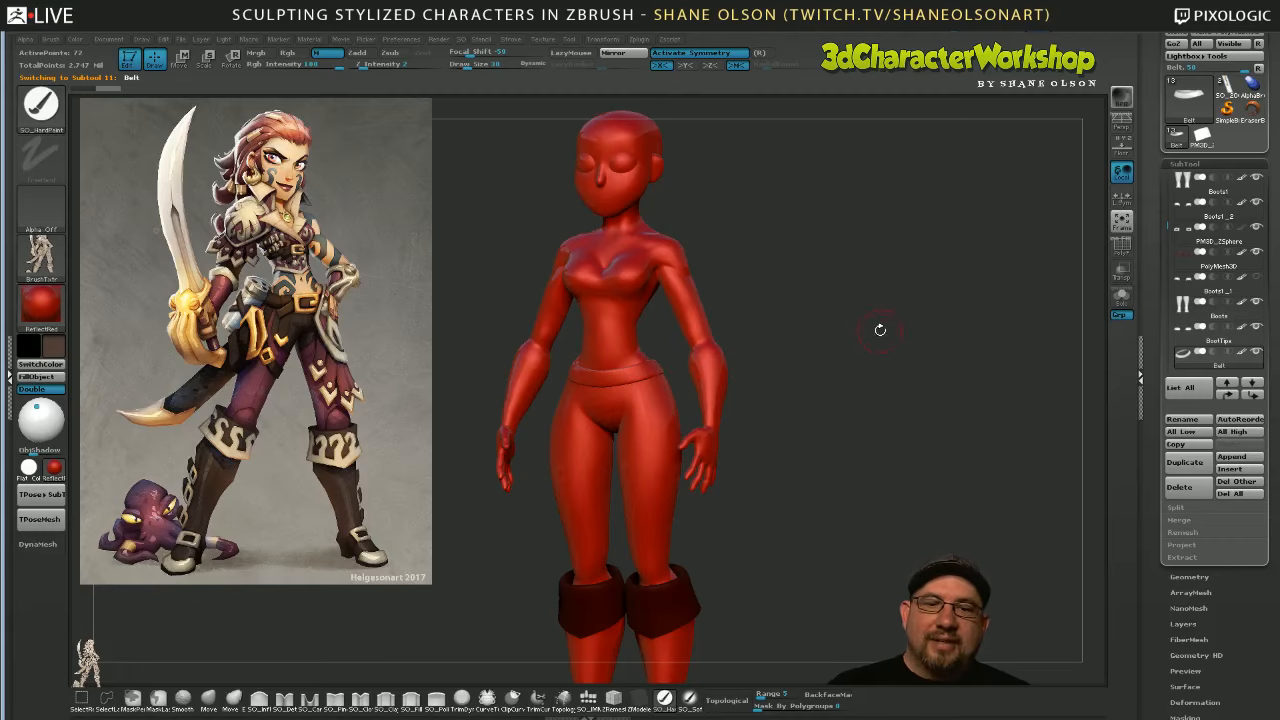
# Switch the active material to SkinShade4 to compare the belt with the rest of the body
pyautogui.keyDown('shift'); pyautogui.moveTo(809, 362); pyautogui.dragTo(854, 352); pyautogui.keyUp('shift')
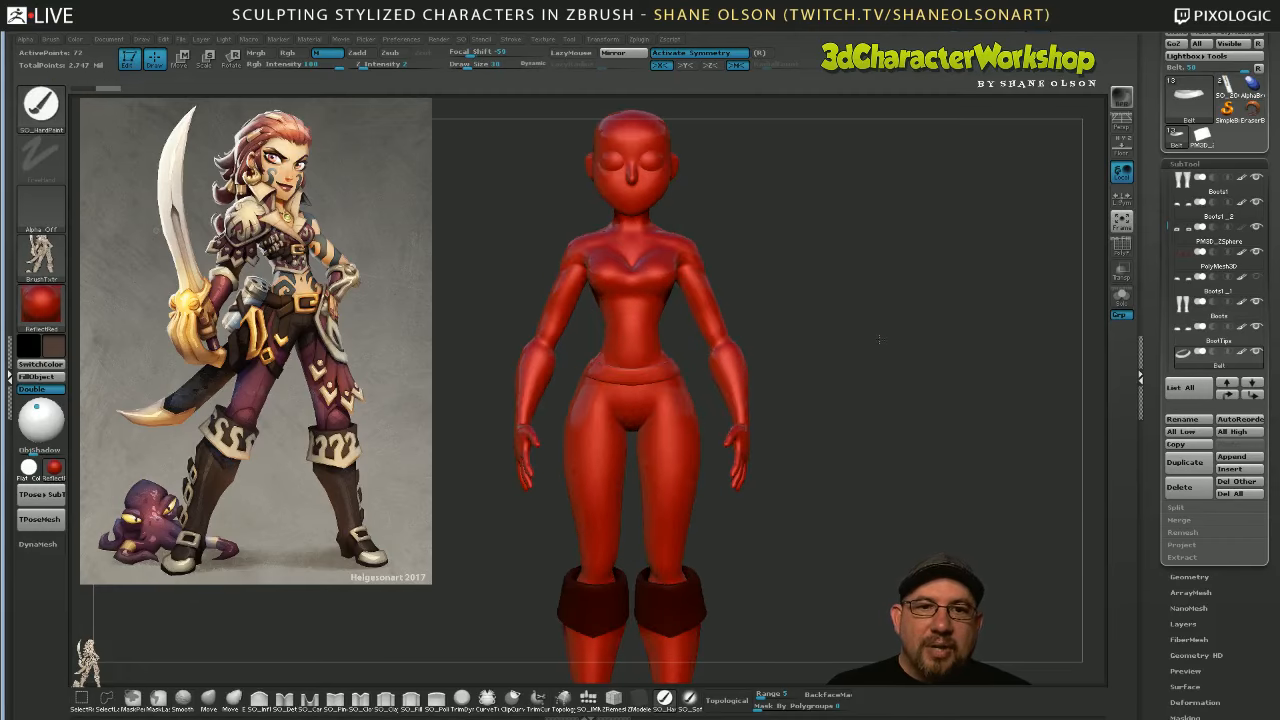
pyautogui.click(54, 467)
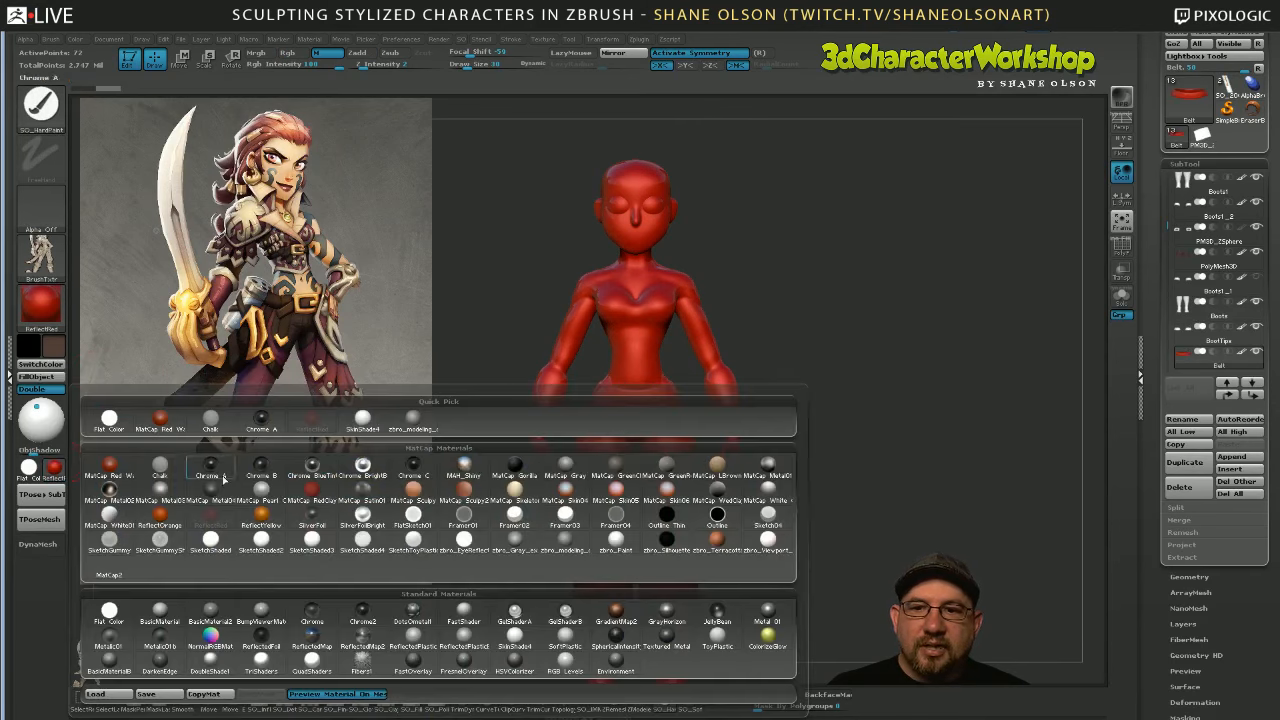
pyautogui.click(362, 418)
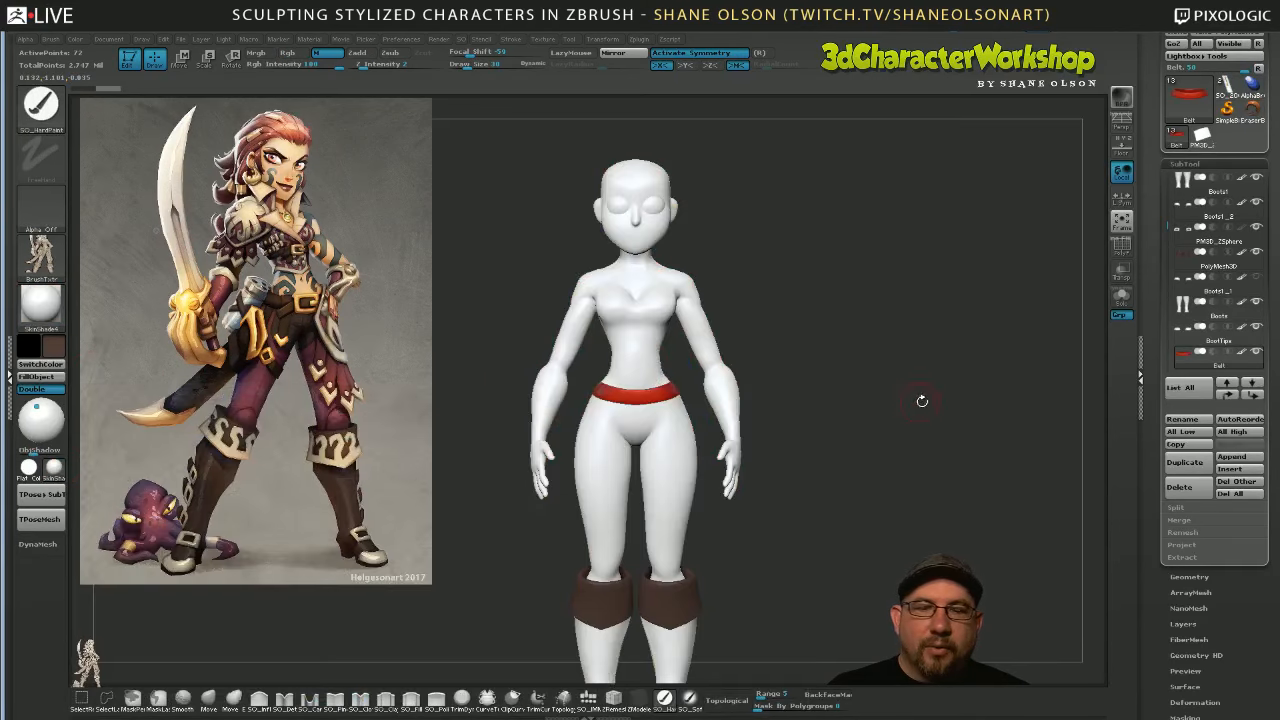
pyautogui.moveTo(922, 401)
pyautogui.mouseDown()
pyautogui.moveTo(937, 374)
pyautogui.moveTo(839, 423)
pyautogui.moveTo(930, 421)
pyautogui.mouseUp()
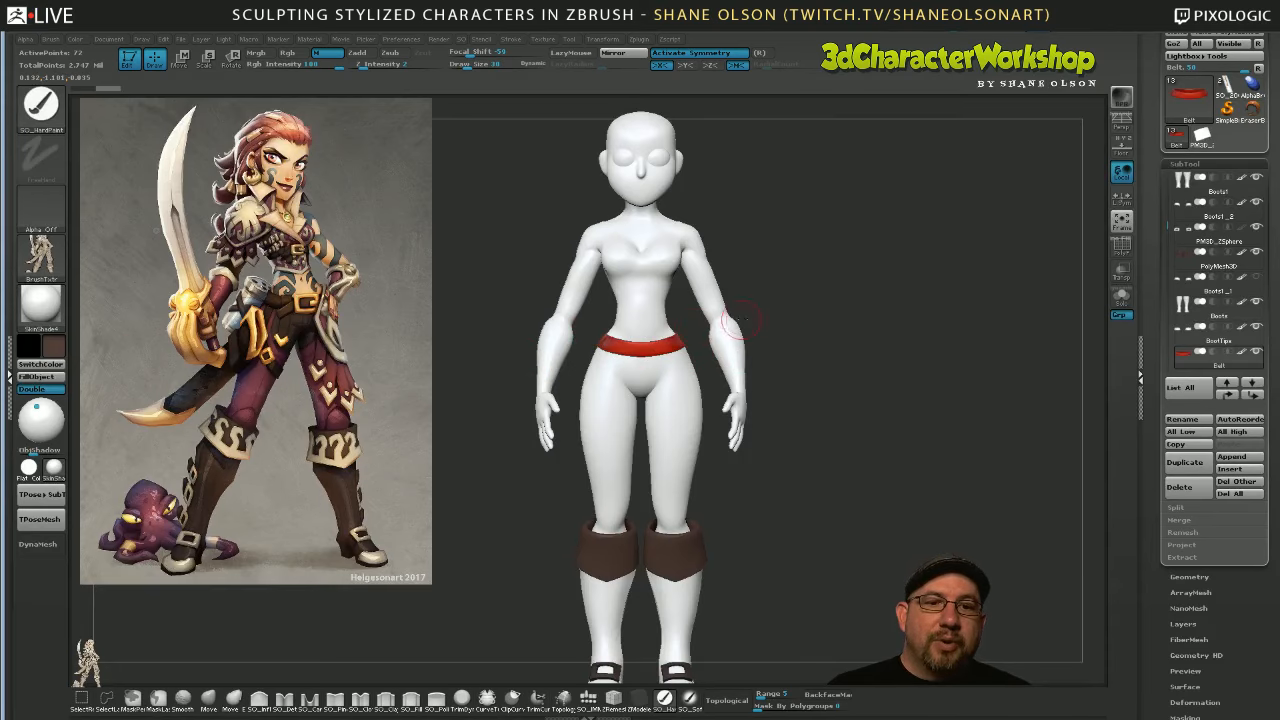
# Fill the belt with the Flat Color material, and set SkinShade4 as the active material
pyautogui.moveTo(896, 320); pyautogui.dragTo(830, 358)
pyautogui.click(29, 466)
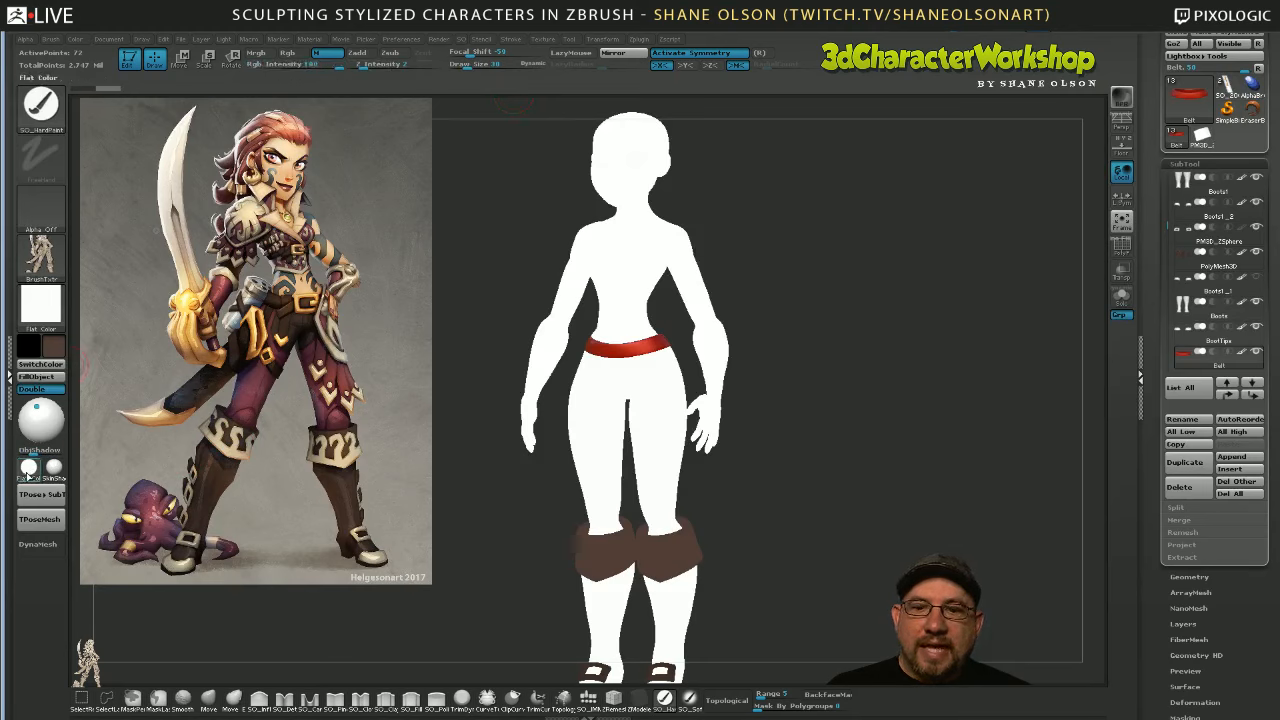
pyautogui.click(50, 378)
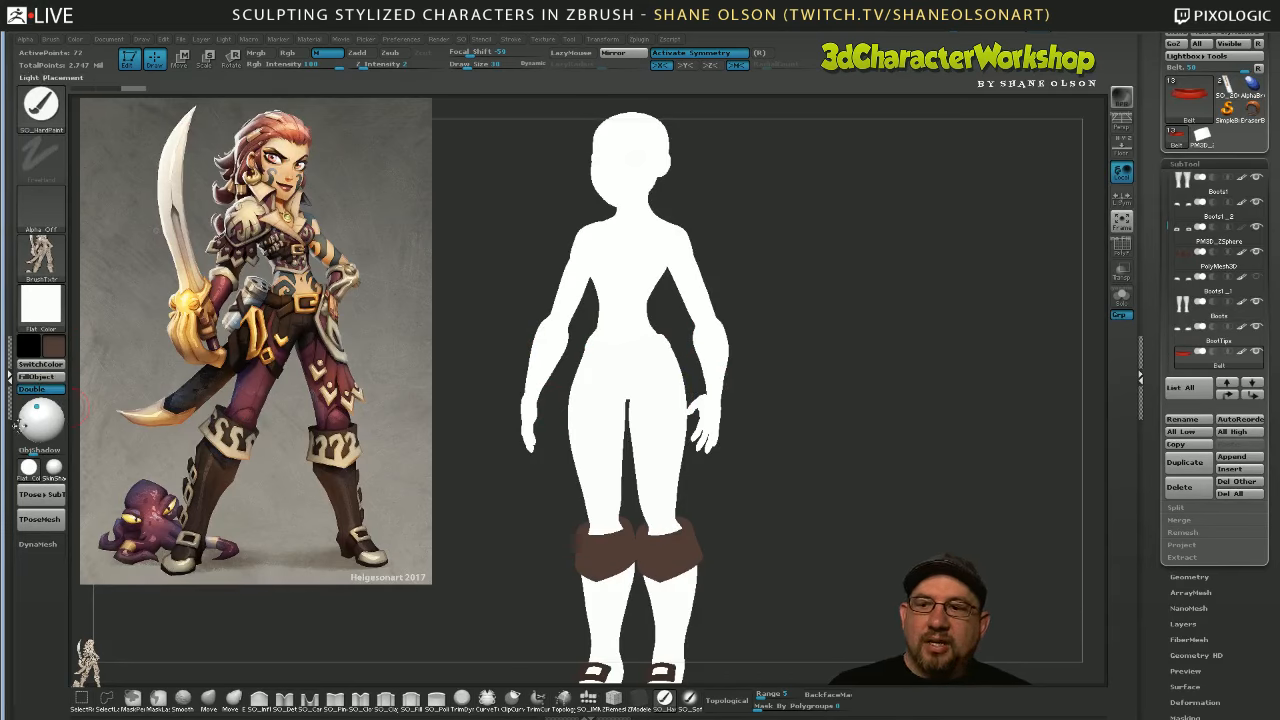
pyautogui.click(57, 467)
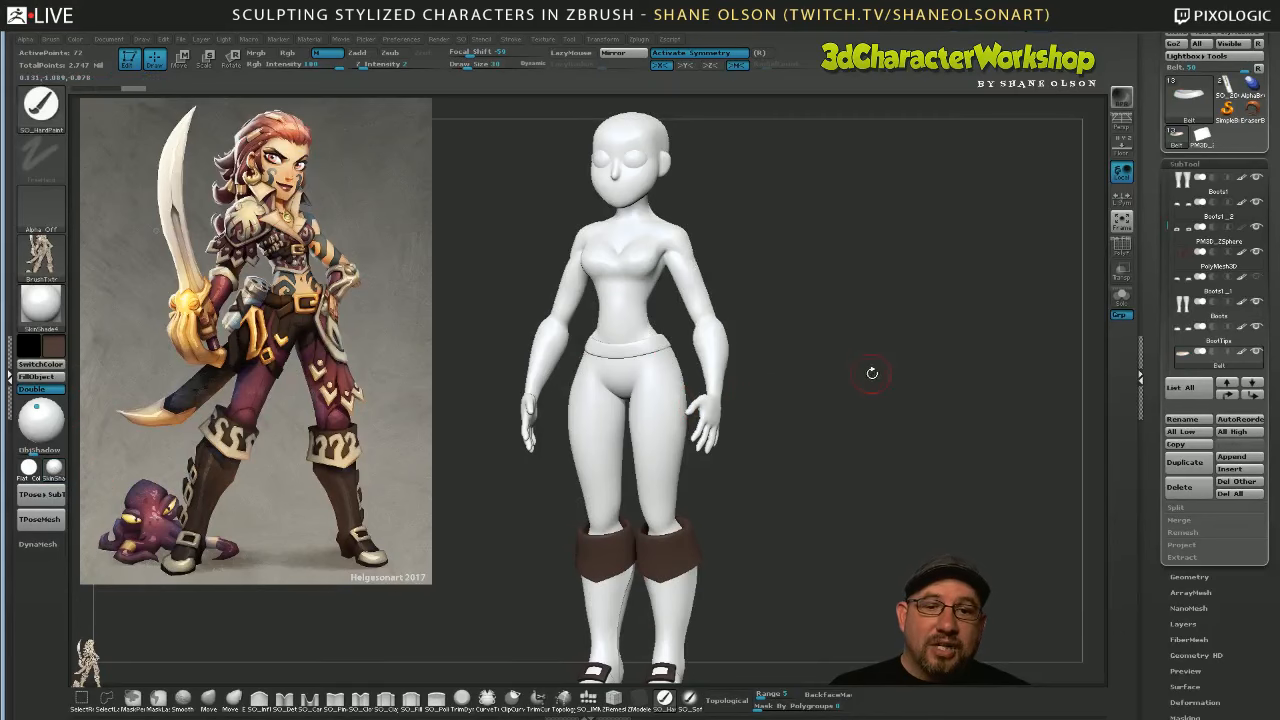
pyautogui.moveTo(877, 331); pyautogui.dragTo(815, 390)
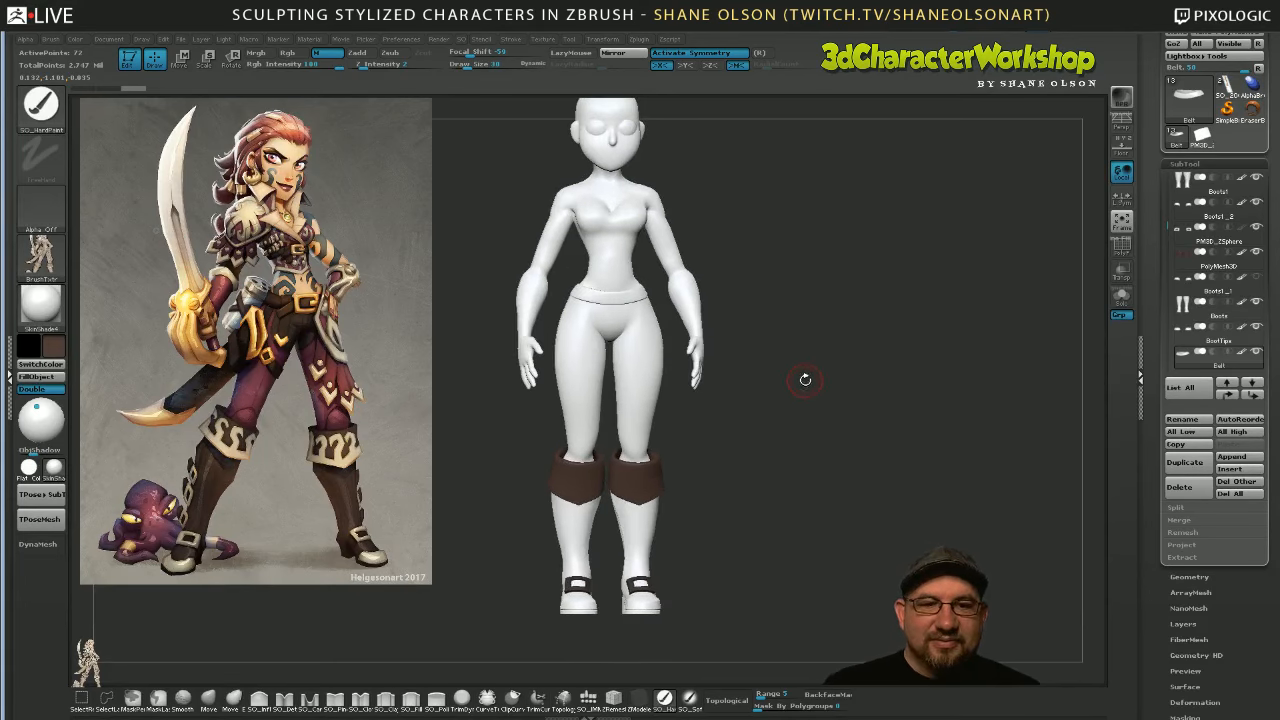
pyautogui.moveTo(799, 378); pyautogui.dragTo(818, 342)
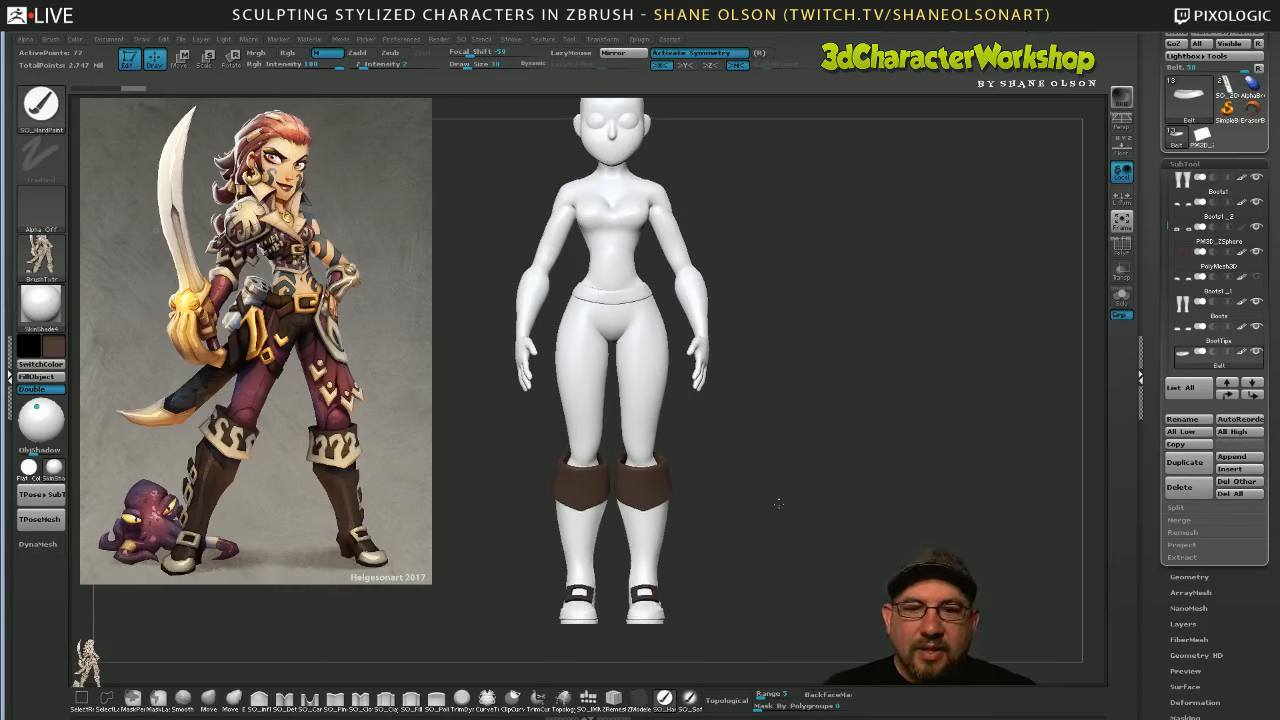
# Set the paint brush to apply only RGB colour and check how the whole model displays
pyautogui.keyDown('alt'); pyautogui.moveTo(779, 506); pyautogui.dragTo(781, 482); pyautogui.keyUp('alt')
pyautogui.moveTo(689, 489); pyautogui.dragTo(693, 490)
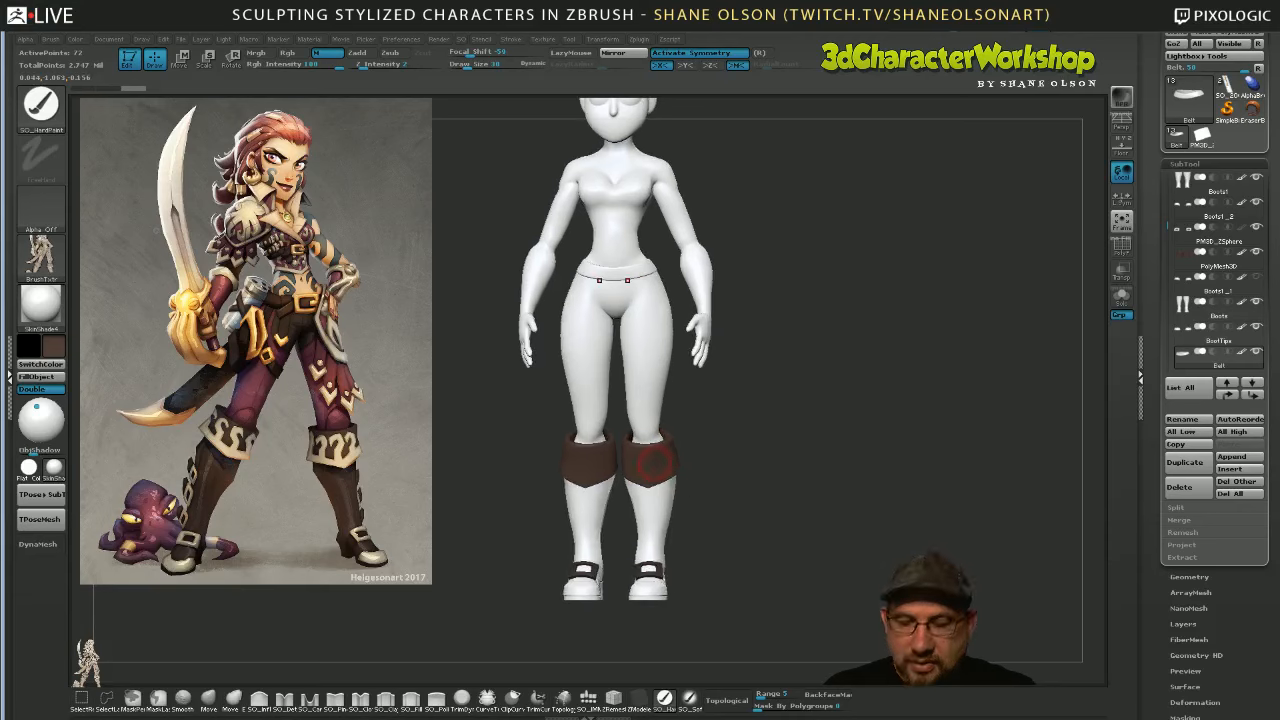
pyautogui.click(288, 53)
pyautogui.moveTo(863, 463); pyautogui.dragTo(874, 485)
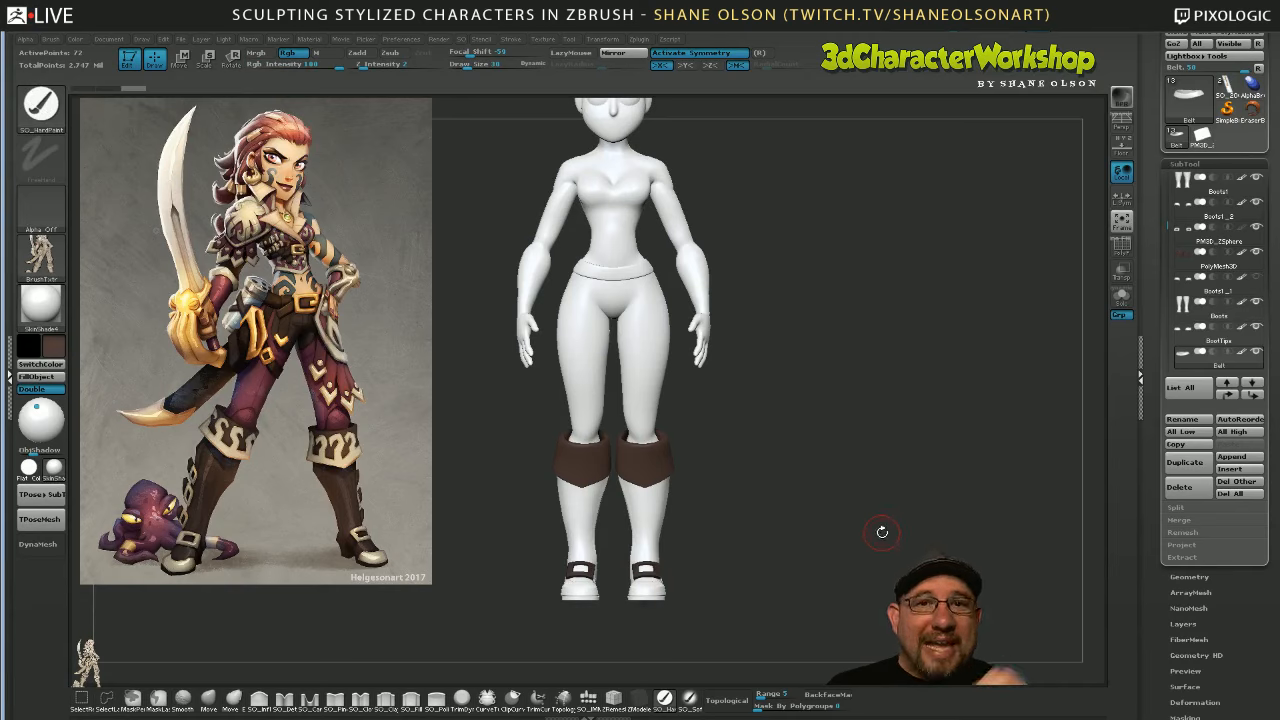
pyautogui.scroll(5, 882, 532)
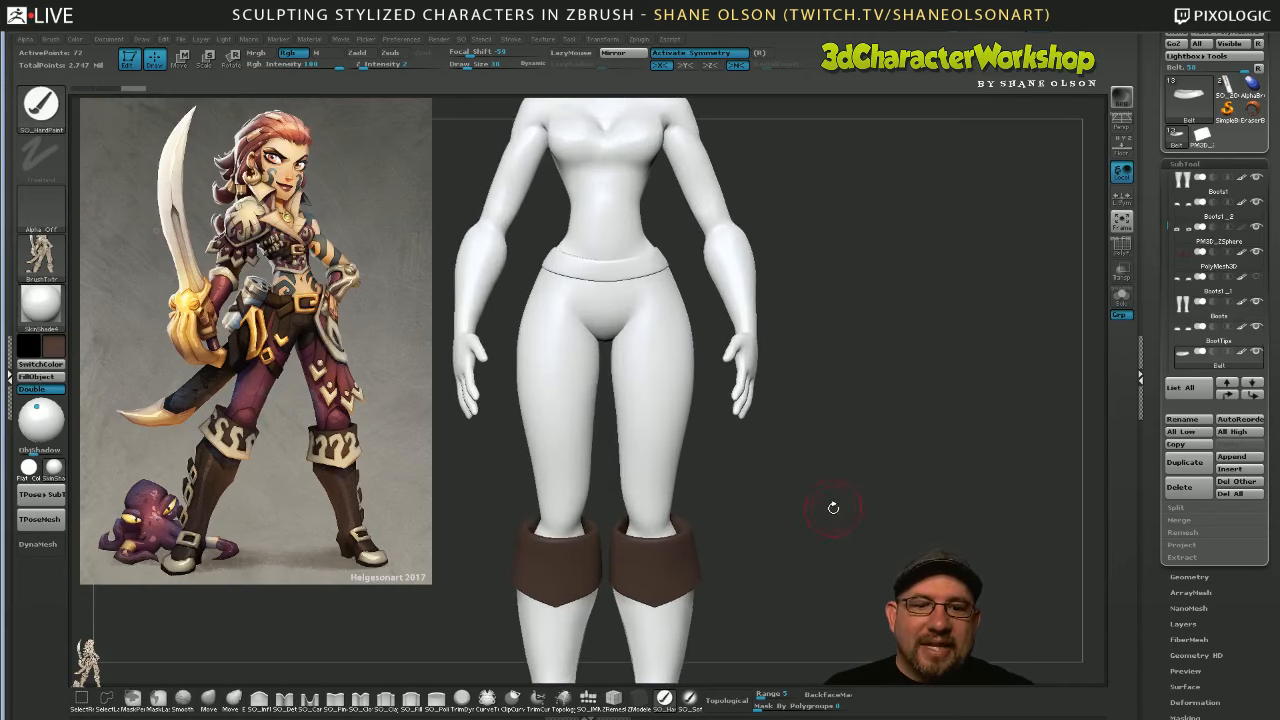
pyautogui.scroll(-5, 835, 547)
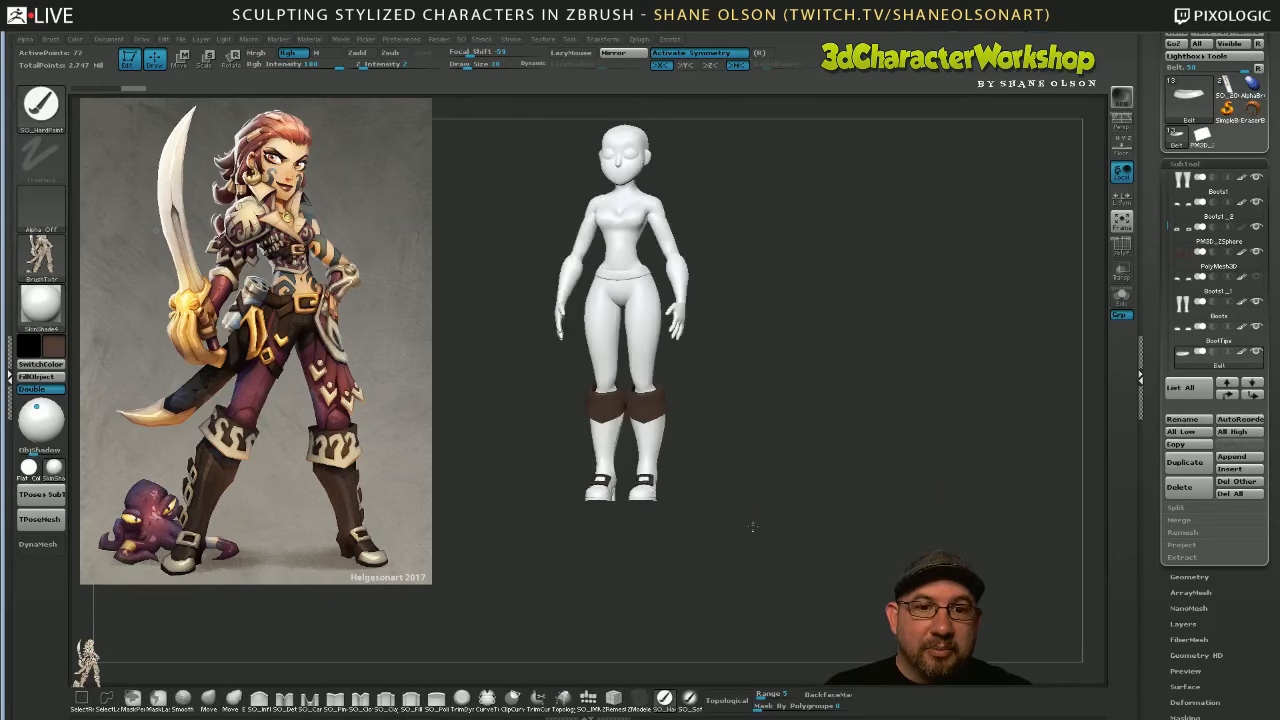
pyautogui.scroll(4, 753, 527)
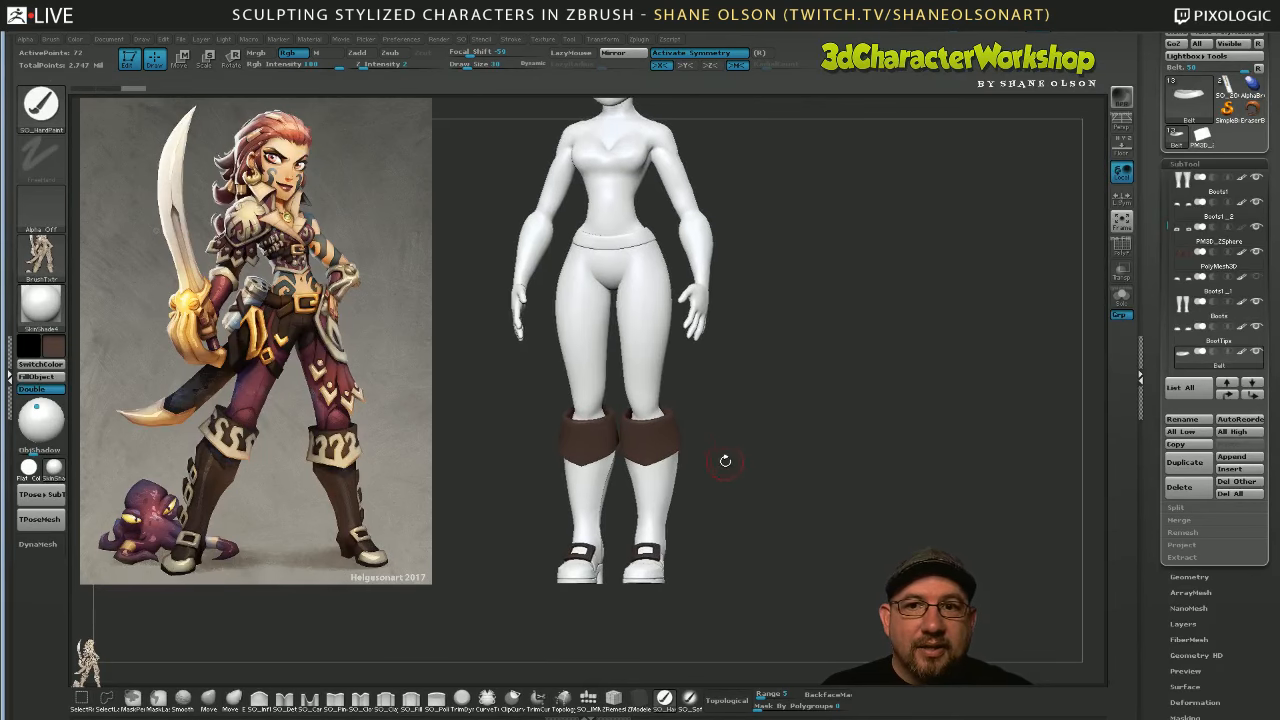
# Restrict the brush to the material channel and preview the model with ReflectRed as the active material
pyautogui.click(330, 52)
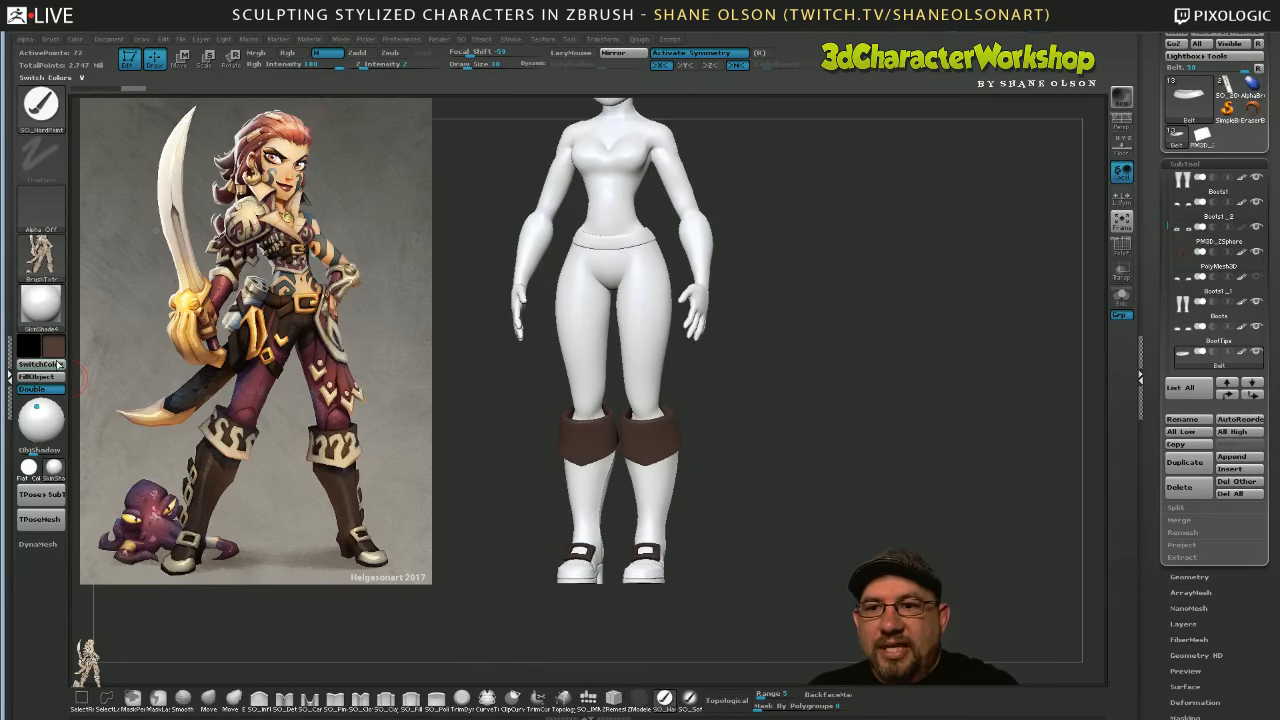
pyautogui.click(40, 418)
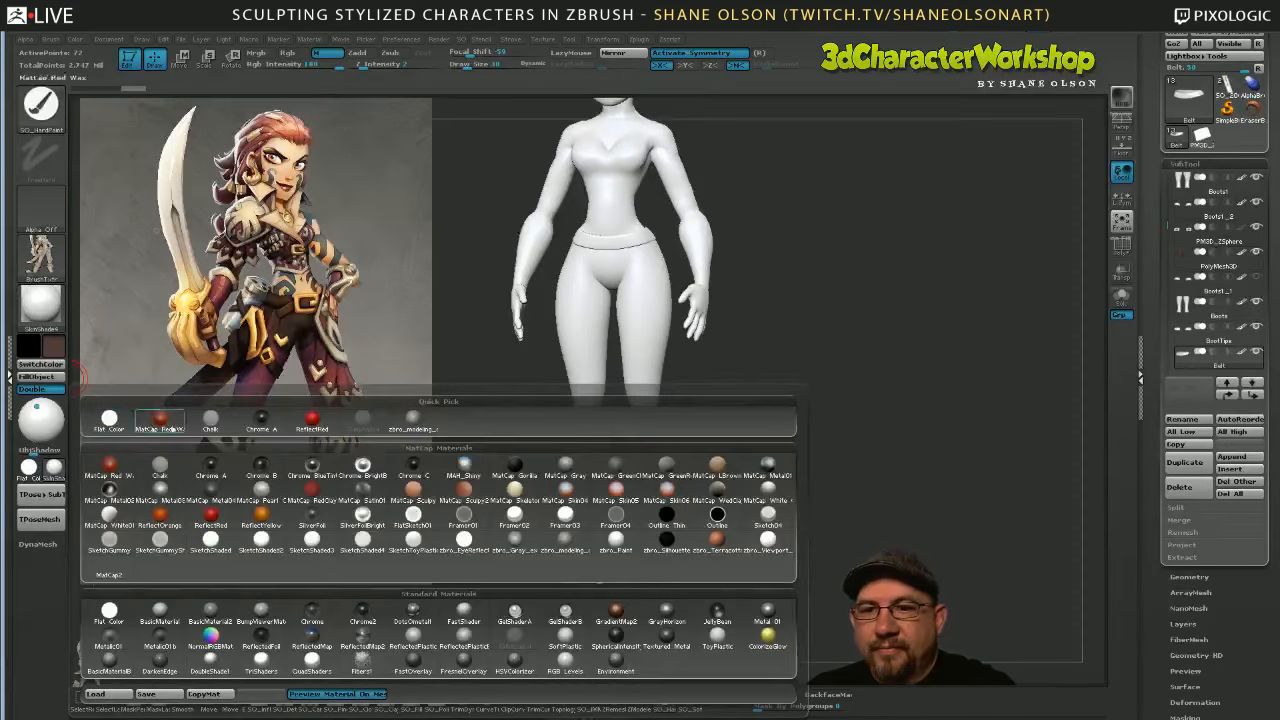
pyautogui.click(221, 522)
pyautogui.moveTo(728, 522); pyautogui.dragTo(461, 643)
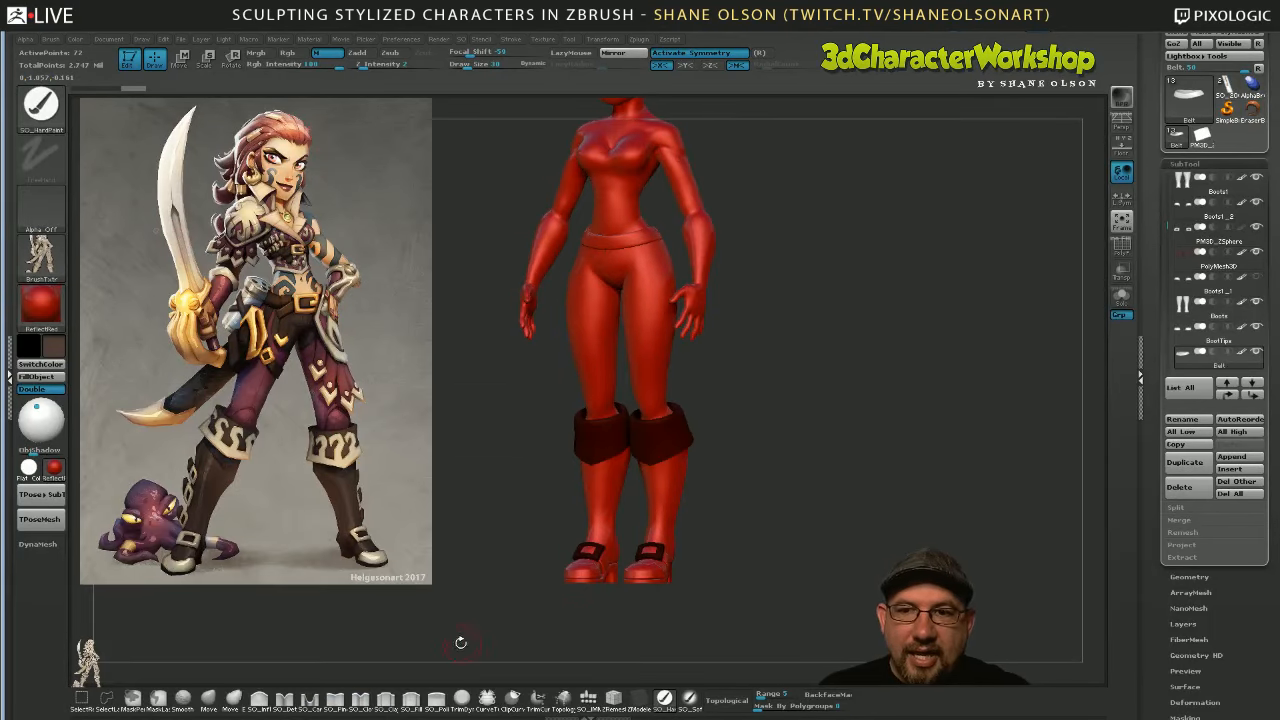
# Select the pants subtool and set SkinShade4 as the active material
pyautogui.keyDown('alt'); pyautogui.click(647, 306); pyautogui.keyUp('alt')
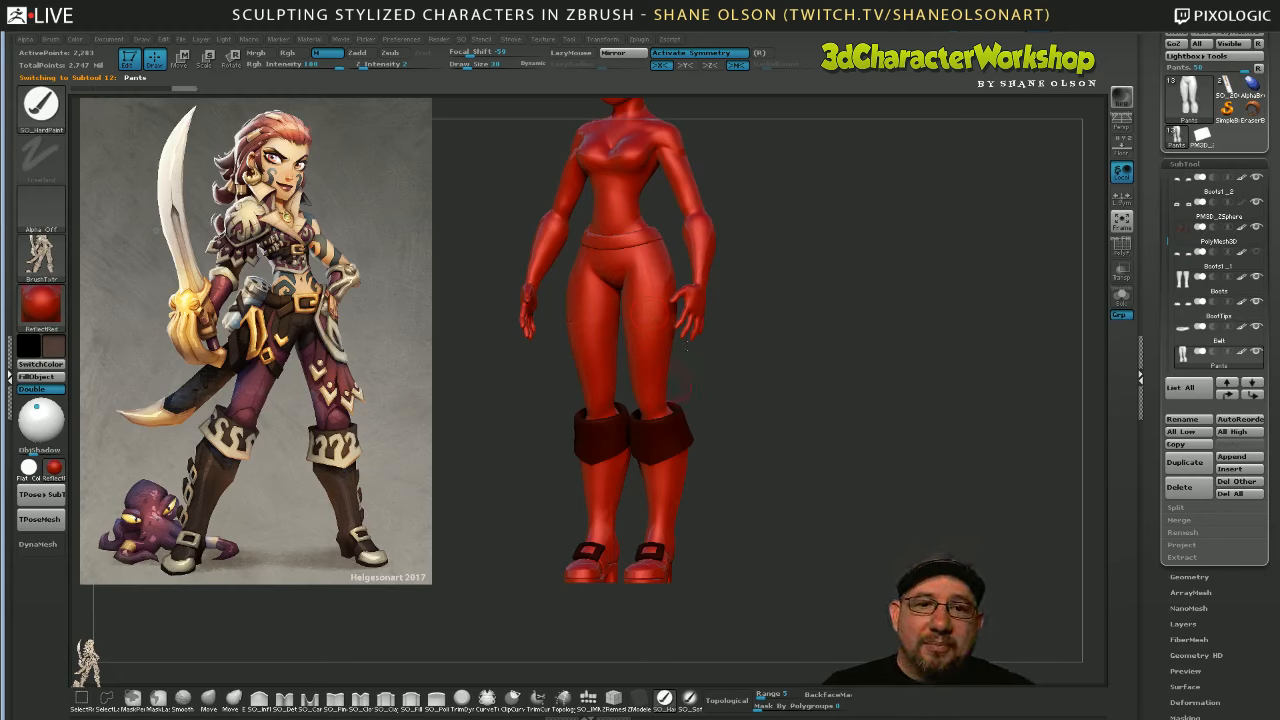
pyautogui.moveTo(798, 412); pyautogui.dragTo(798, 417)
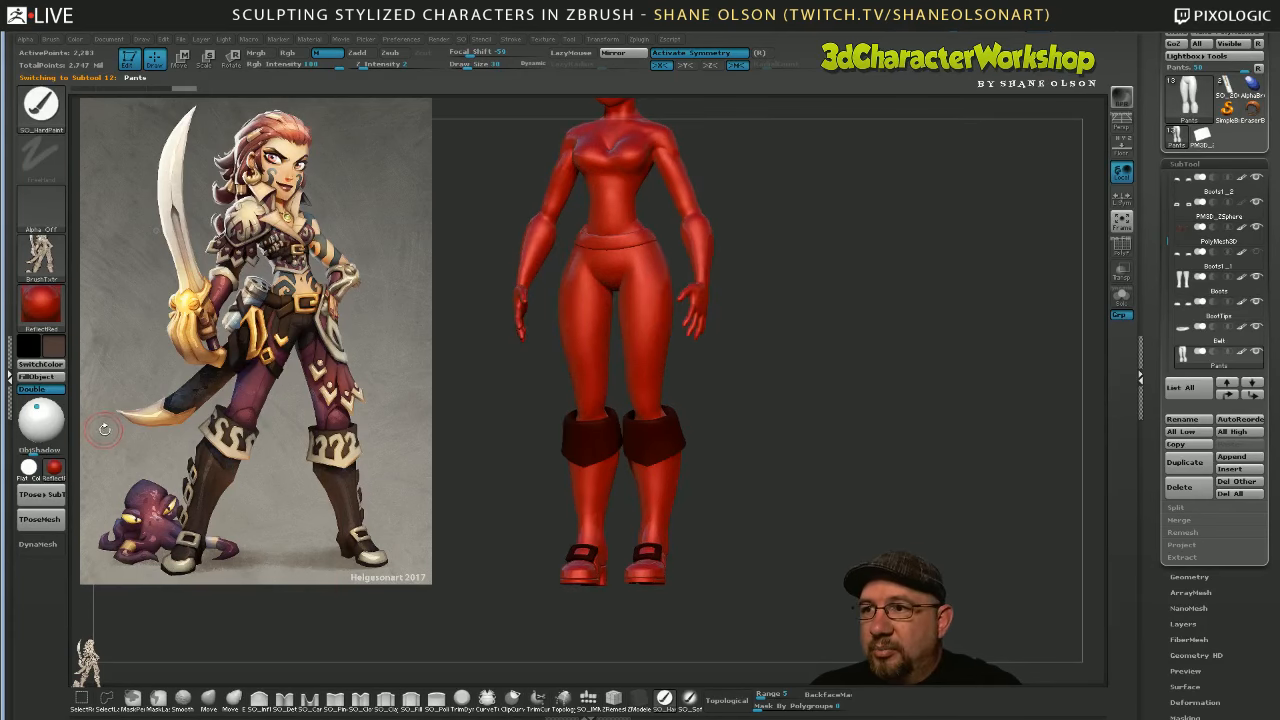
pyautogui.click(53, 468)
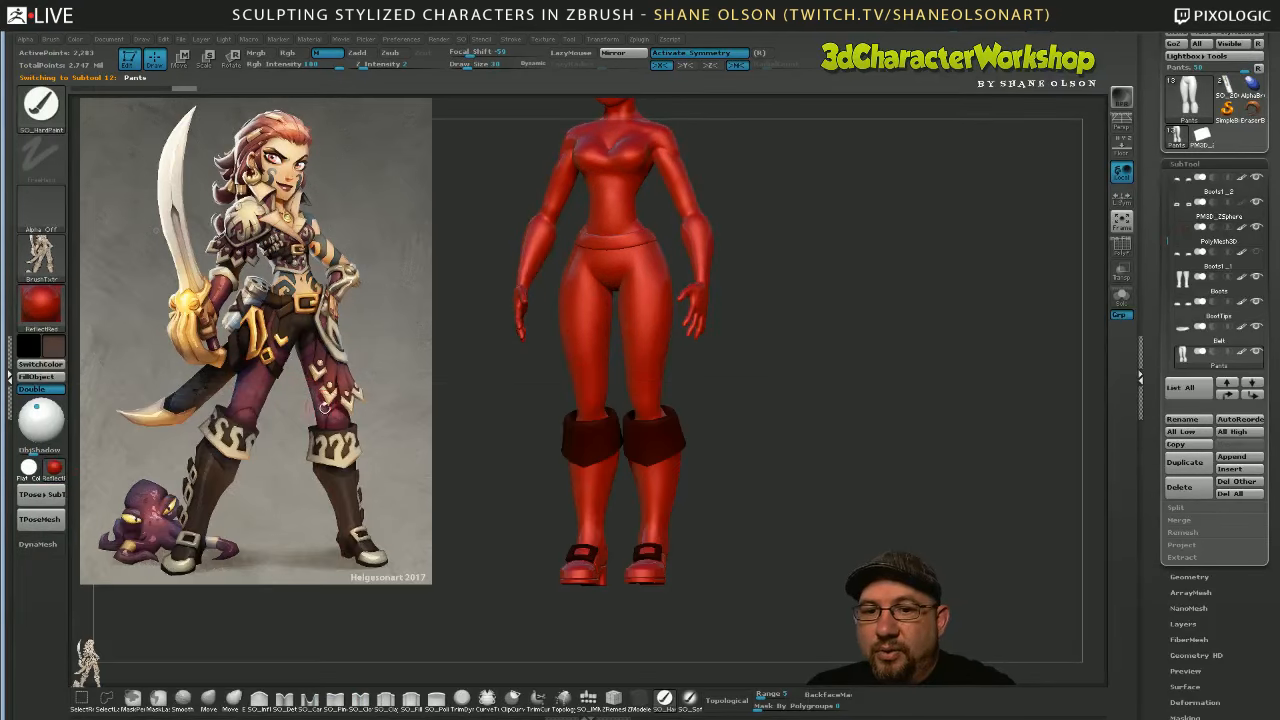
pyautogui.click(56, 468)
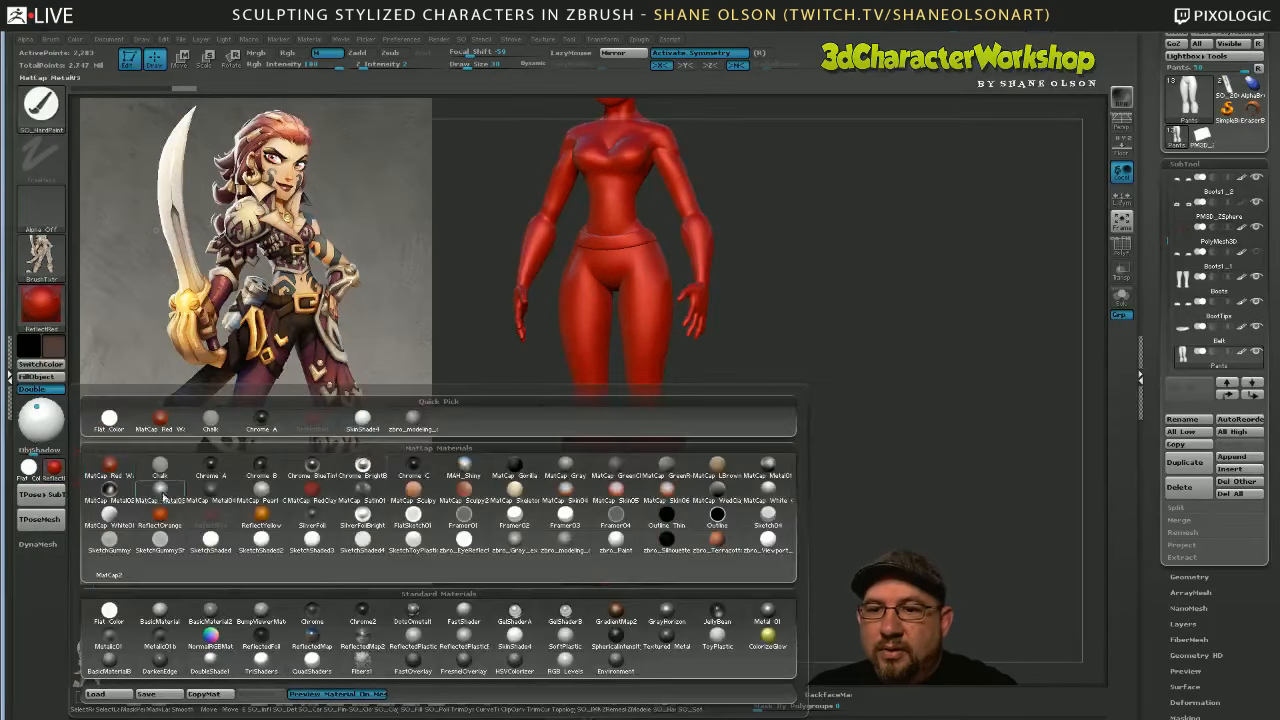
pyautogui.click(345, 421)
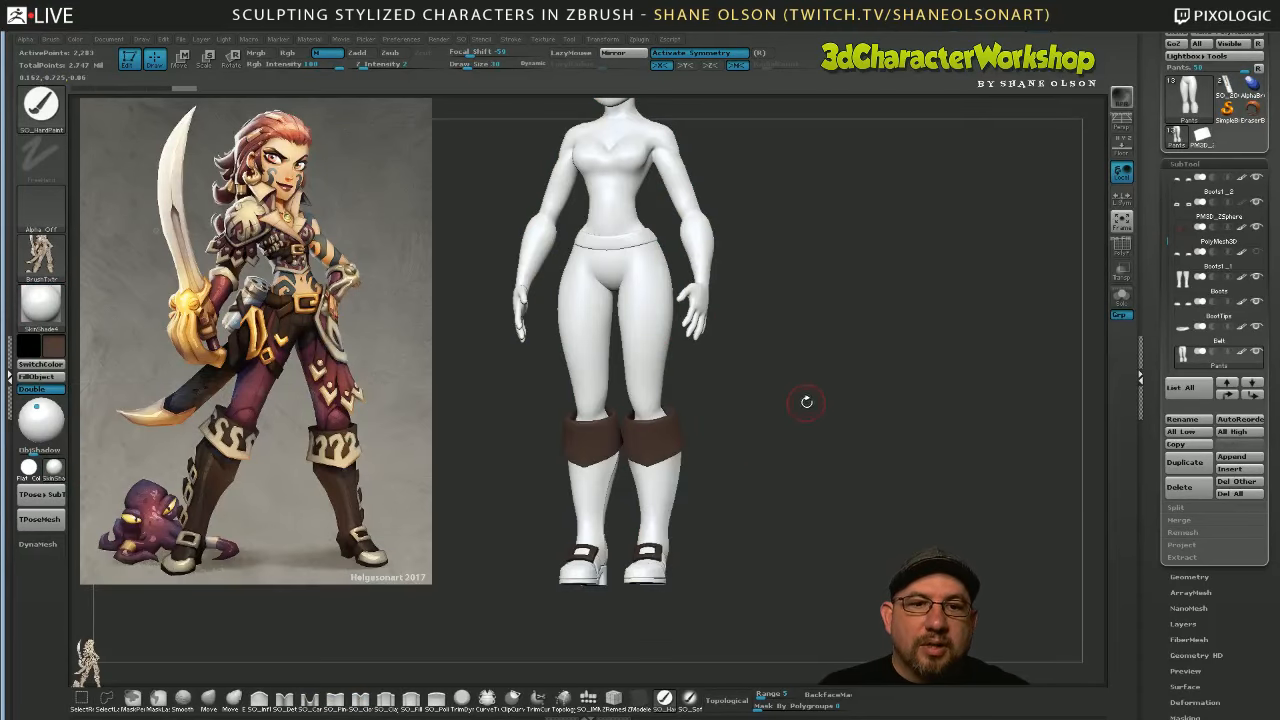
# Preview the model with ReflectRed and with SilverFoilBright as the active material
pyautogui.moveTo(806, 400)
pyautogui.keyDown('alt'); pyautogui.mouseDown()
pyautogui.moveTo(797, 426)
pyautogui.moveTo(860, 420)
pyautogui.moveTo(737, 426)
pyautogui.moveTo(790, 401)
pyautogui.mouseUp(); pyautogui.keyUp('alt')
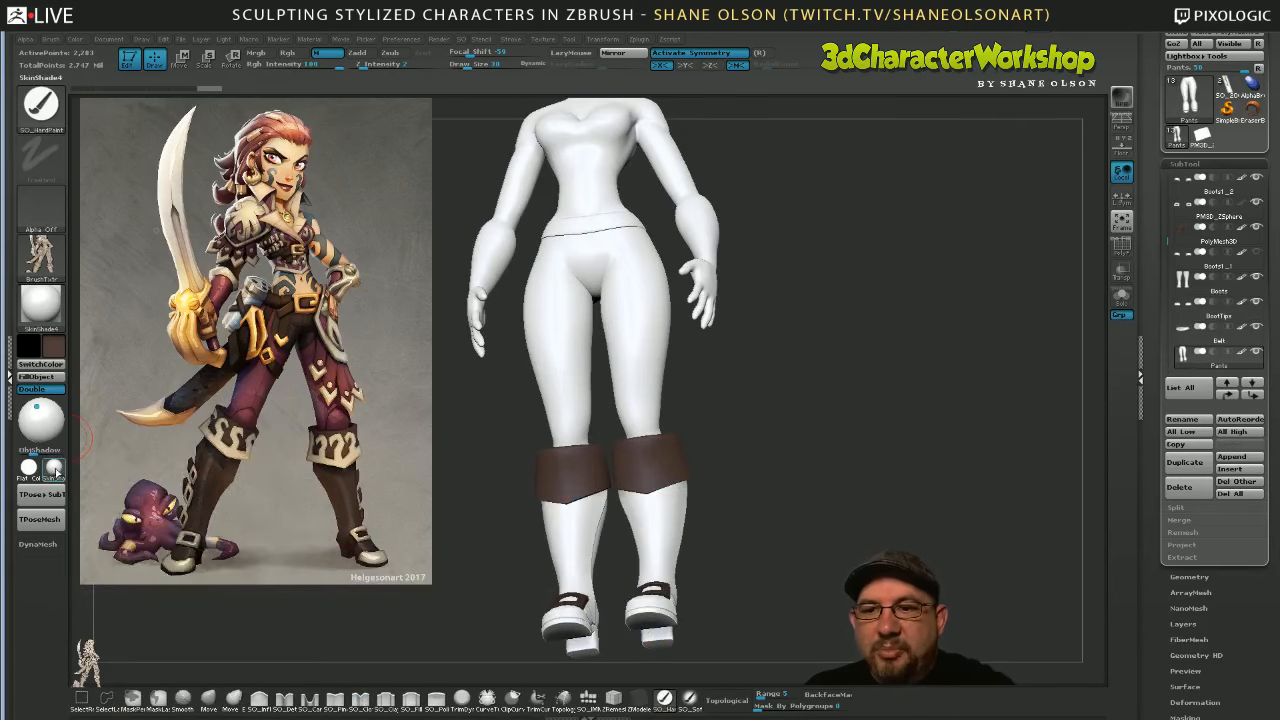
pyautogui.click(54, 468)
pyautogui.click(486, 531)
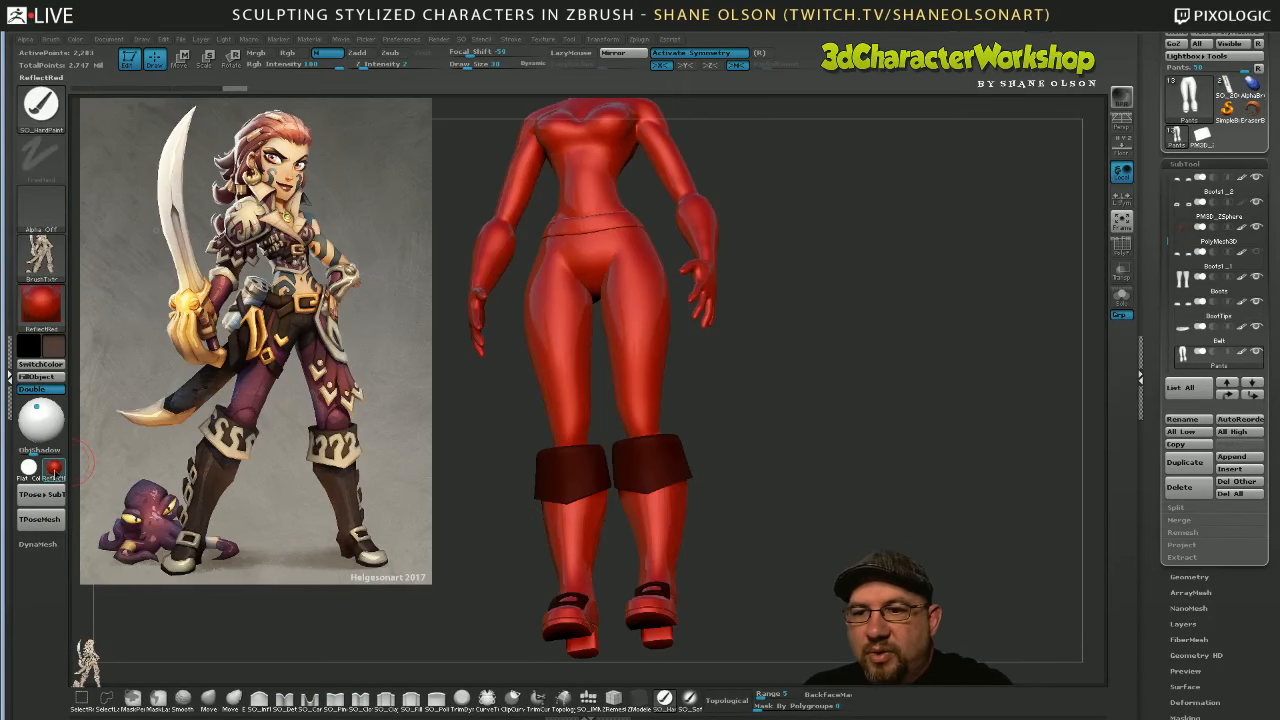
pyautogui.click(54, 468)
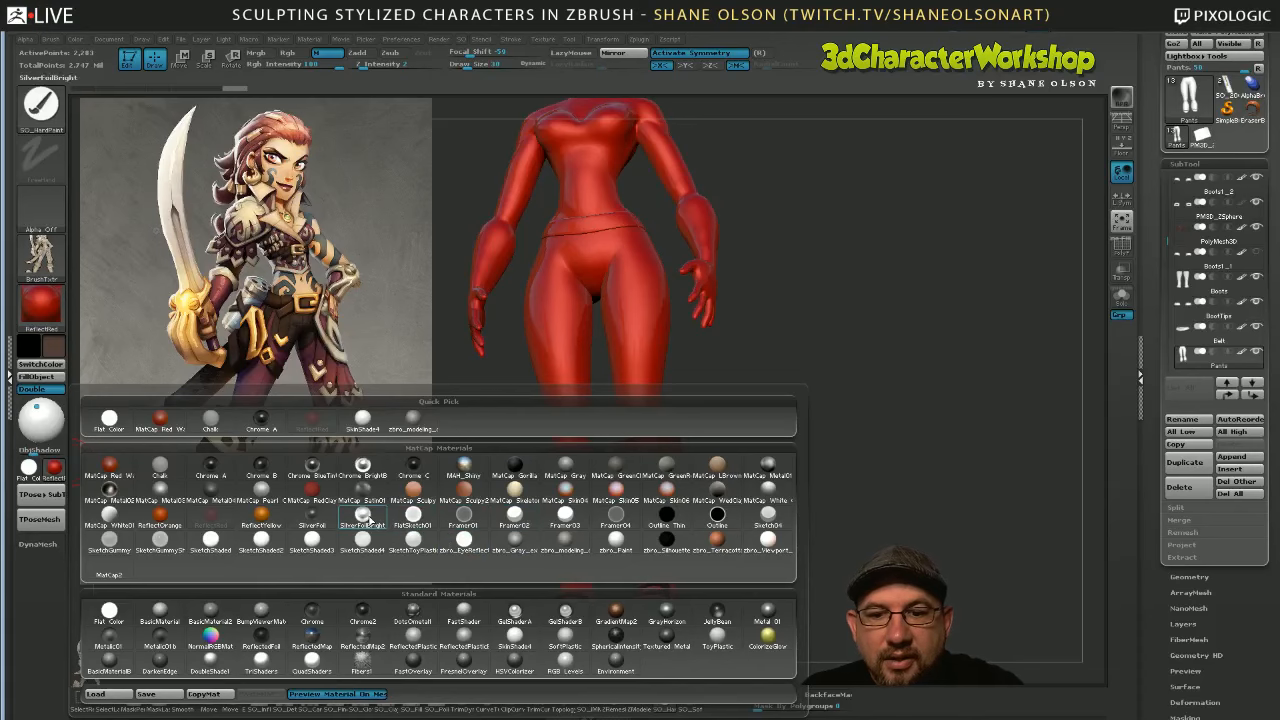
pyautogui.click(366, 518)
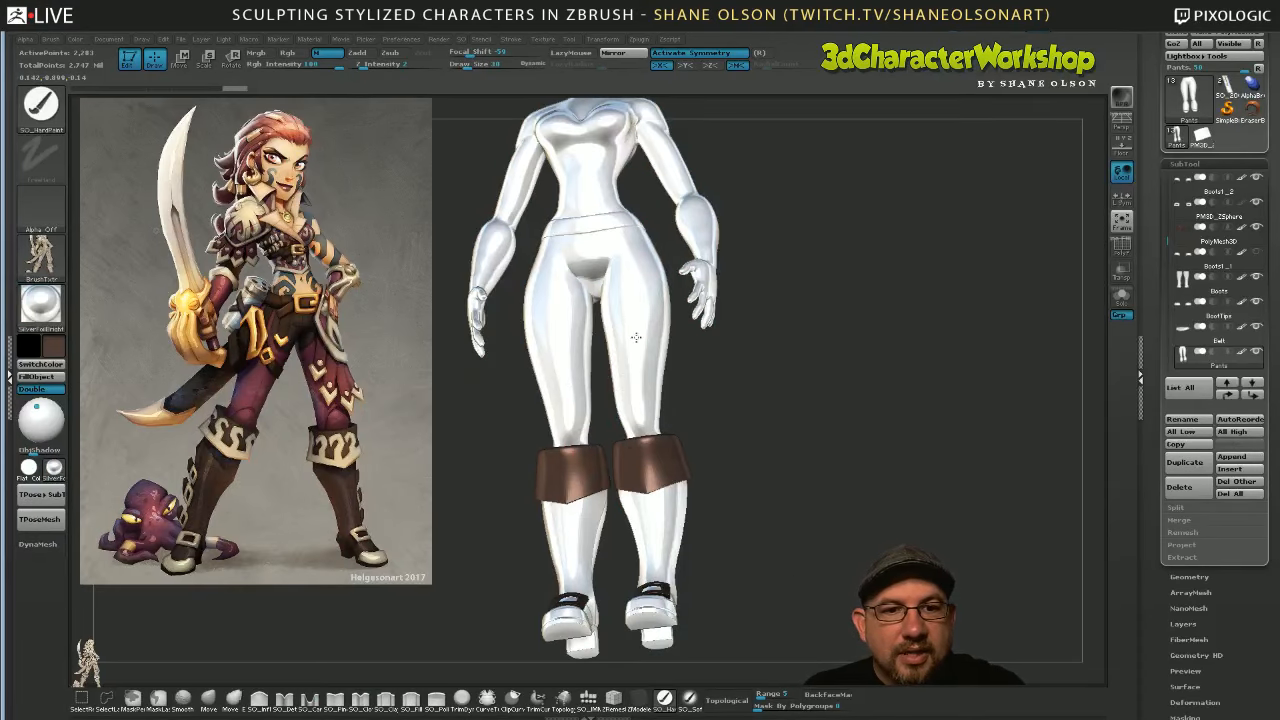
# Try a stroke on the pants' thighs with the SO_SoftPaint brush, undo it, and return to the SO_HardPaint brush
pyautogui.click(689, 698)
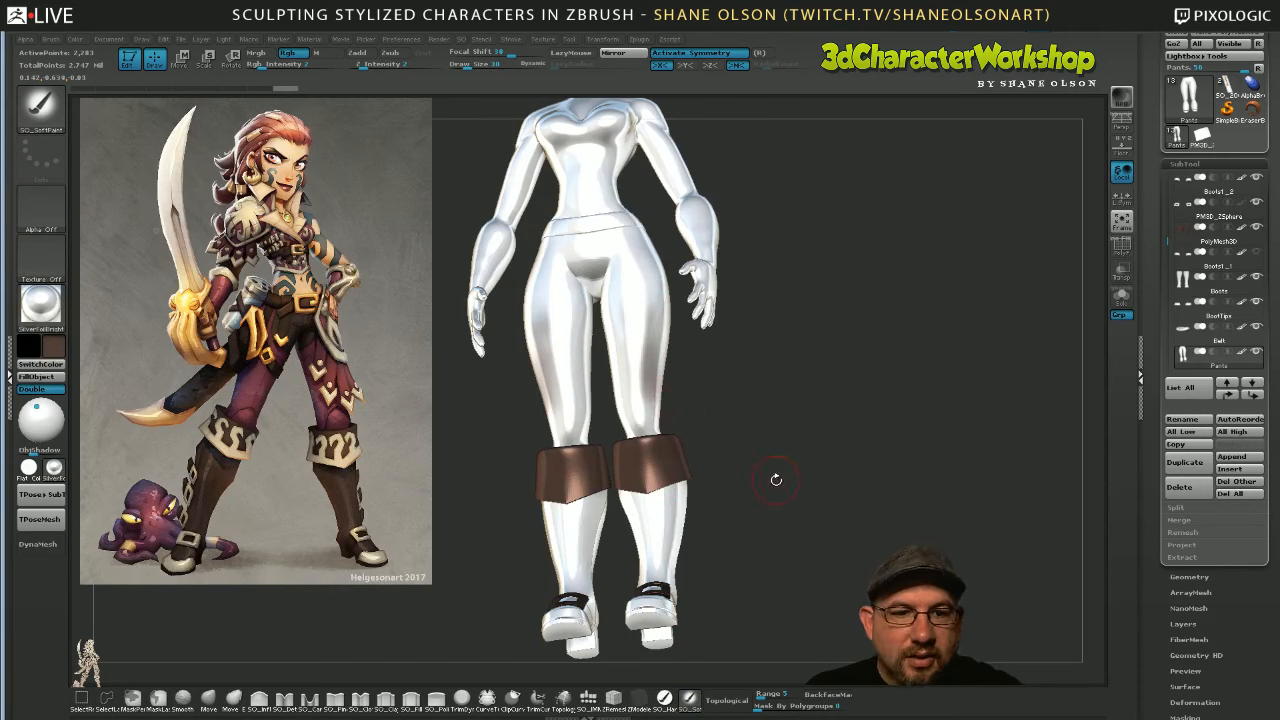
pyautogui.hotkey('ctrl', 'z')
pyautogui.click(665, 699)
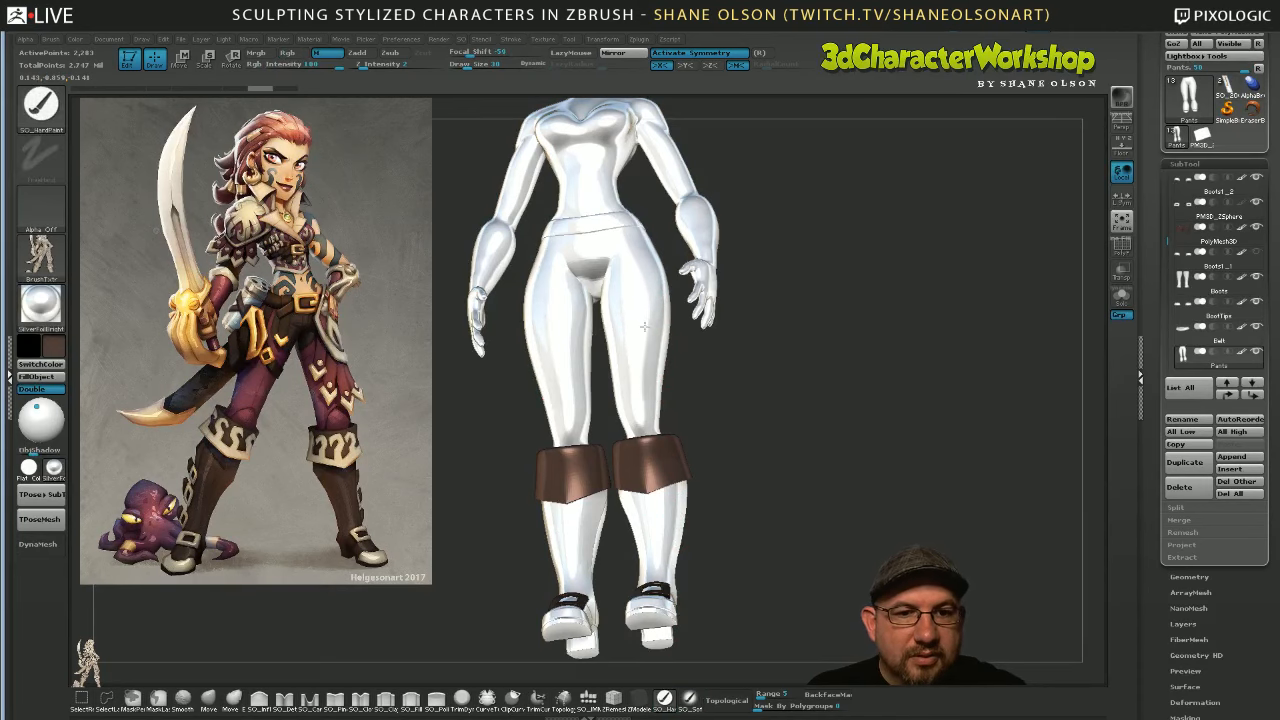
# Change the active material from SilverFoilBright back to SkinShade4
pyautogui.moveTo(708, 398); pyautogui.dragTo(757, 463)
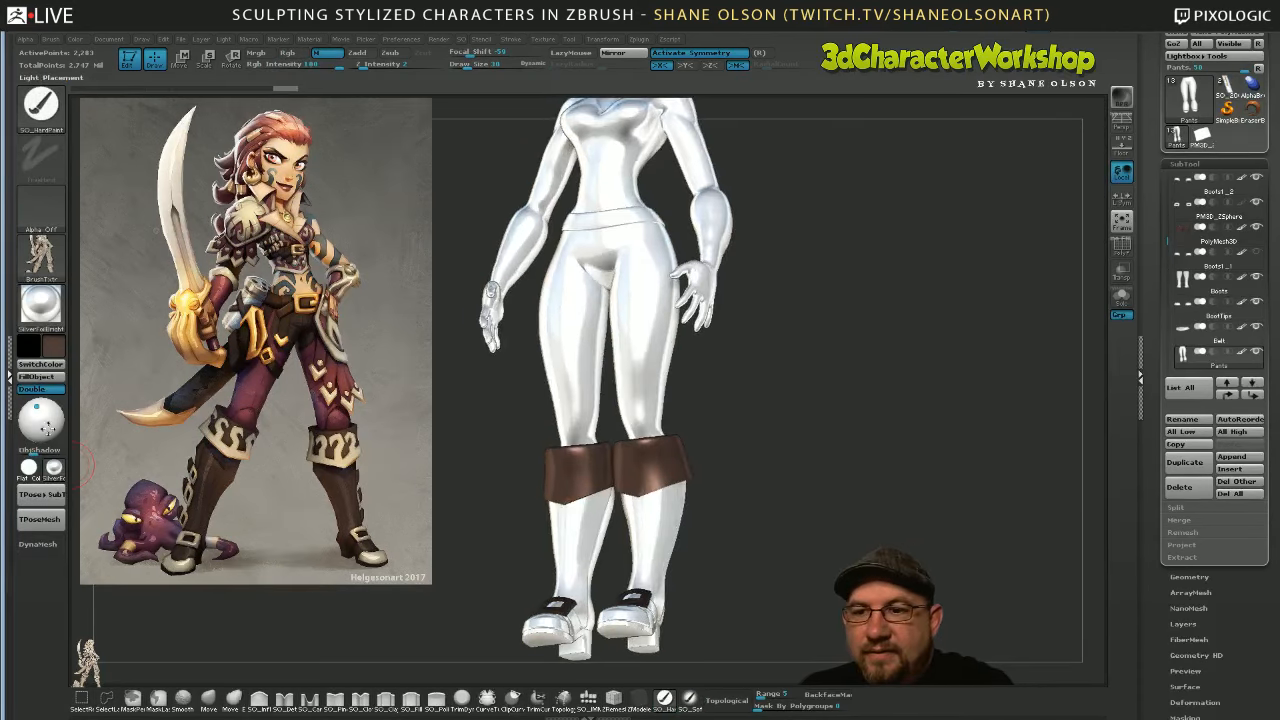
pyautogui.click(54, 468)
pyautogui.click(54, 468)
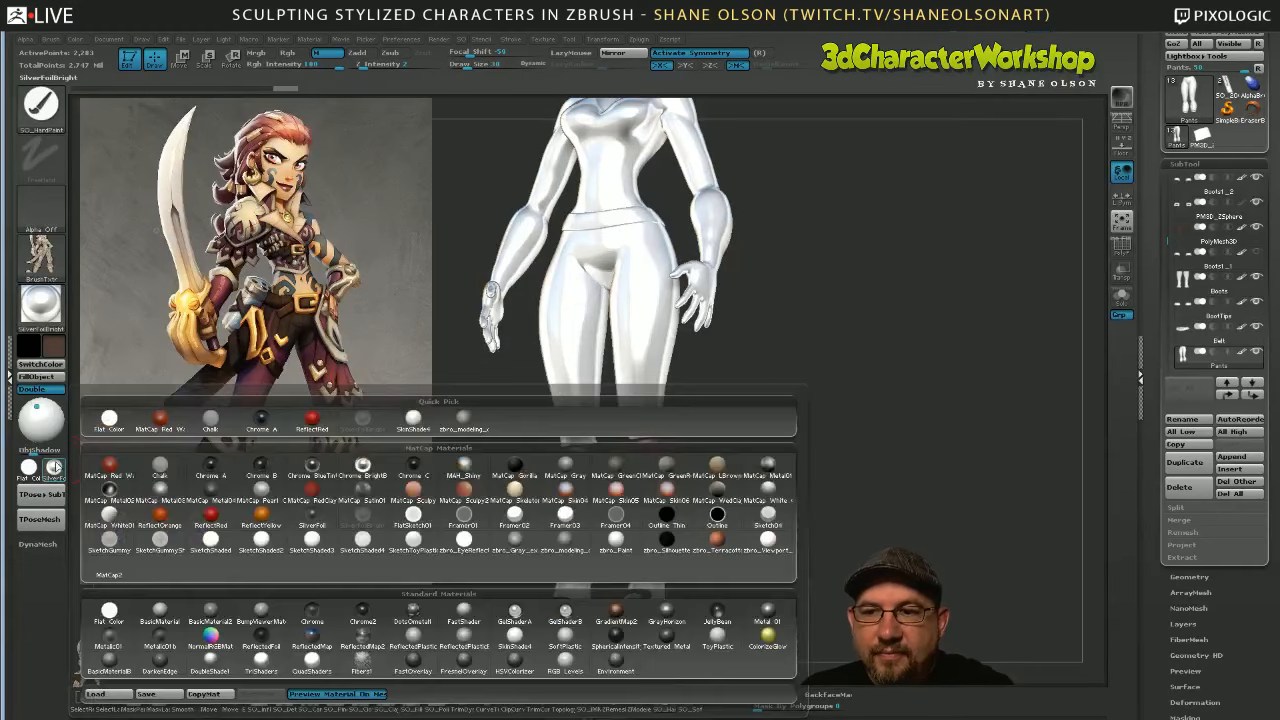
pyautogui.click(54, 468)
pyautogui.click(54, 468)
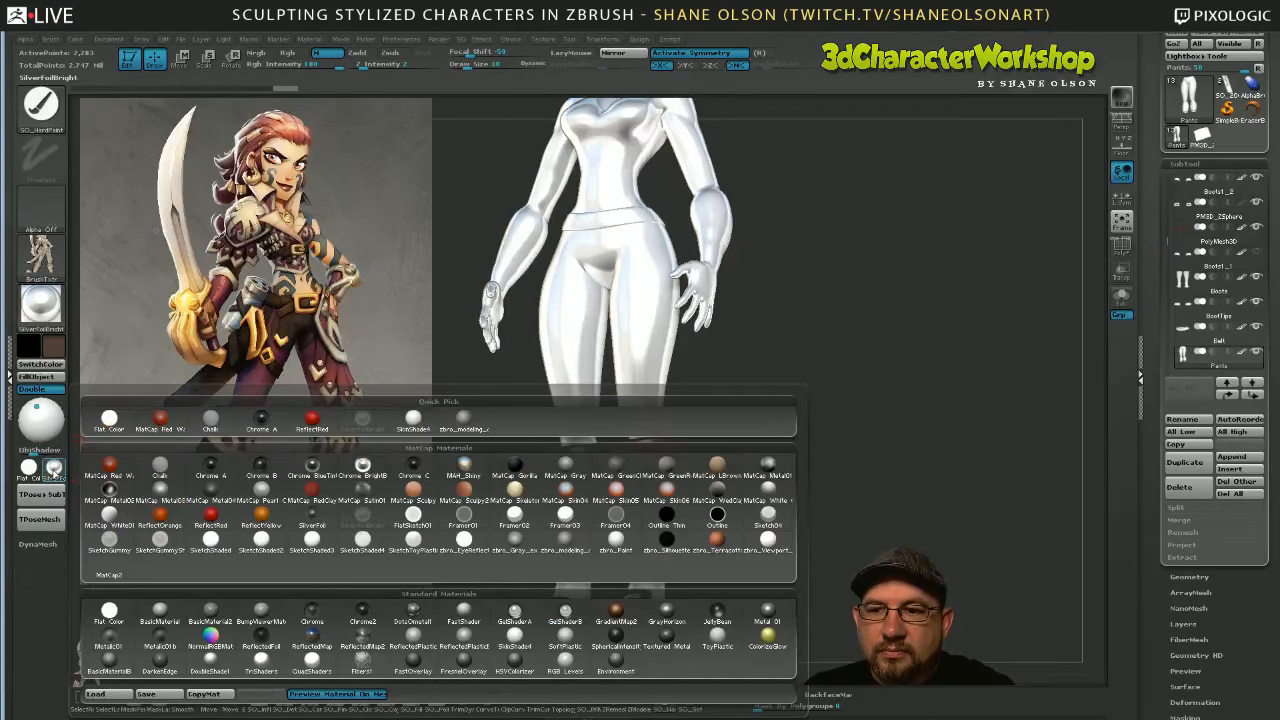
pyautogui.click(413, 418)
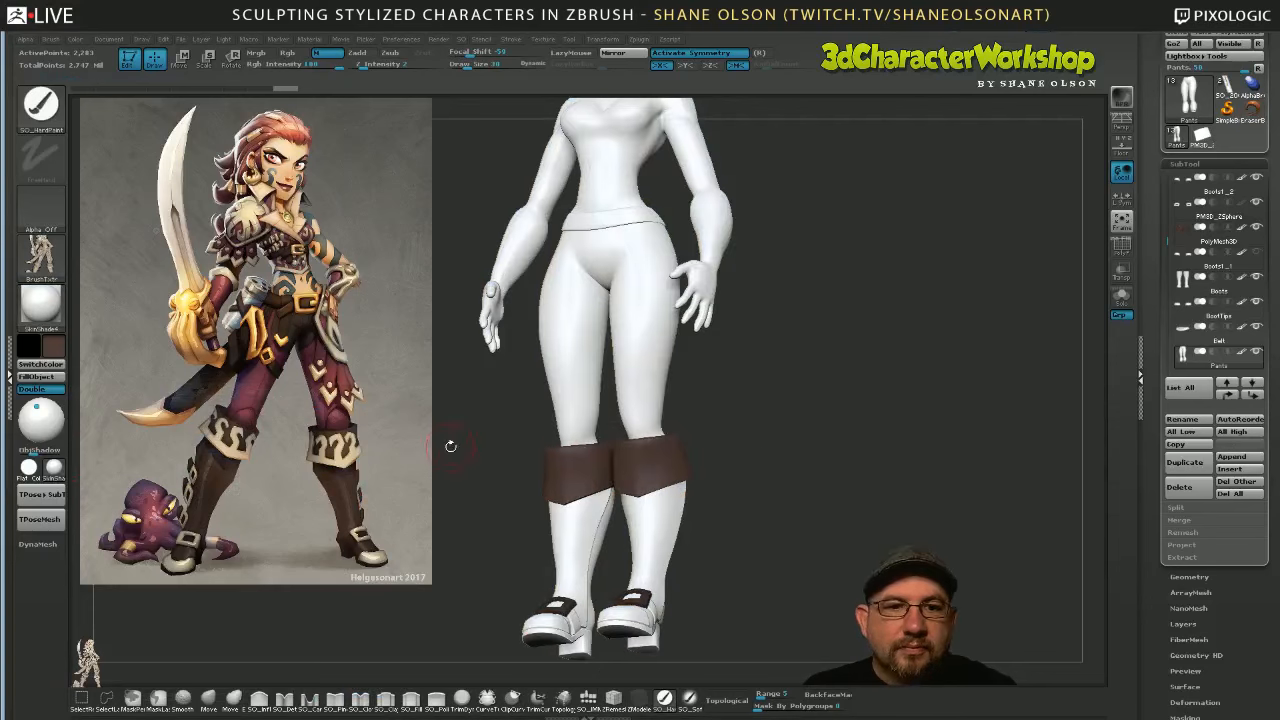
# Restrict the brush to the RGB channel, and compare how the model displays with Flat Color and with SkinShade4
pyautogui.moveTo(770, 440); pyautogui.dragTo(753, 442)
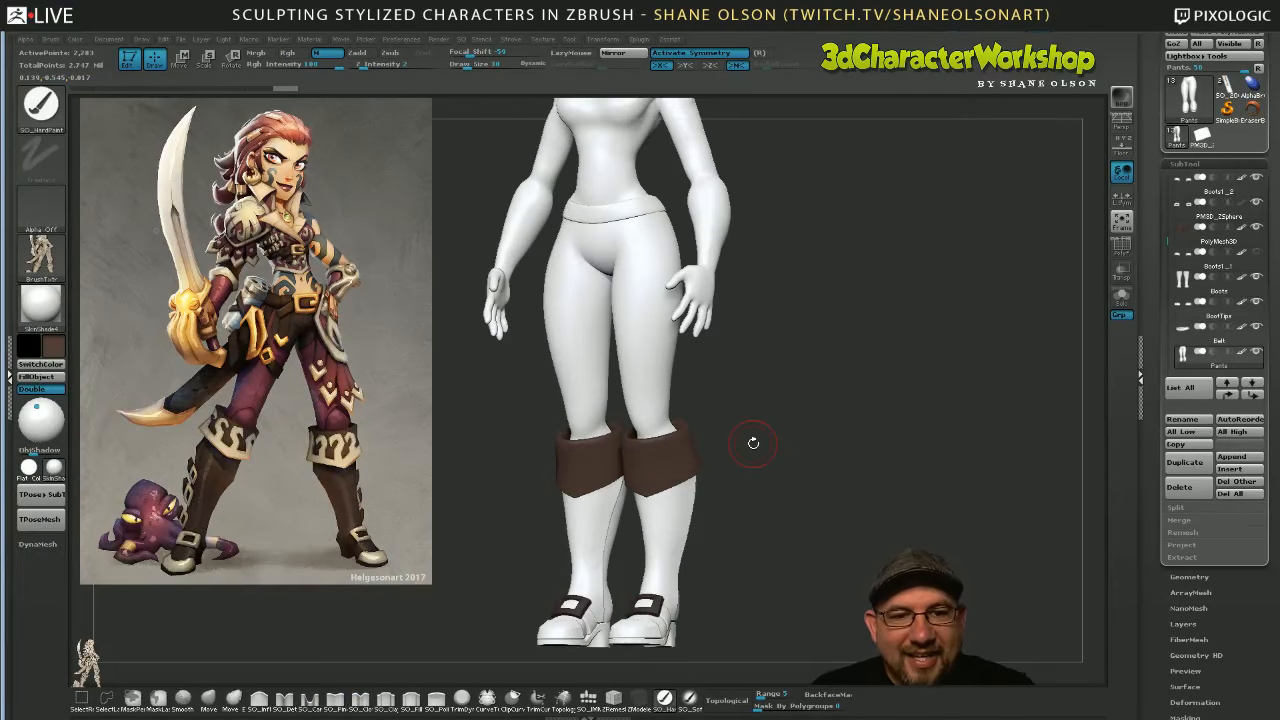
pyautogui.moveTo(826, 490); pyautogui.dragTo(826, 476)
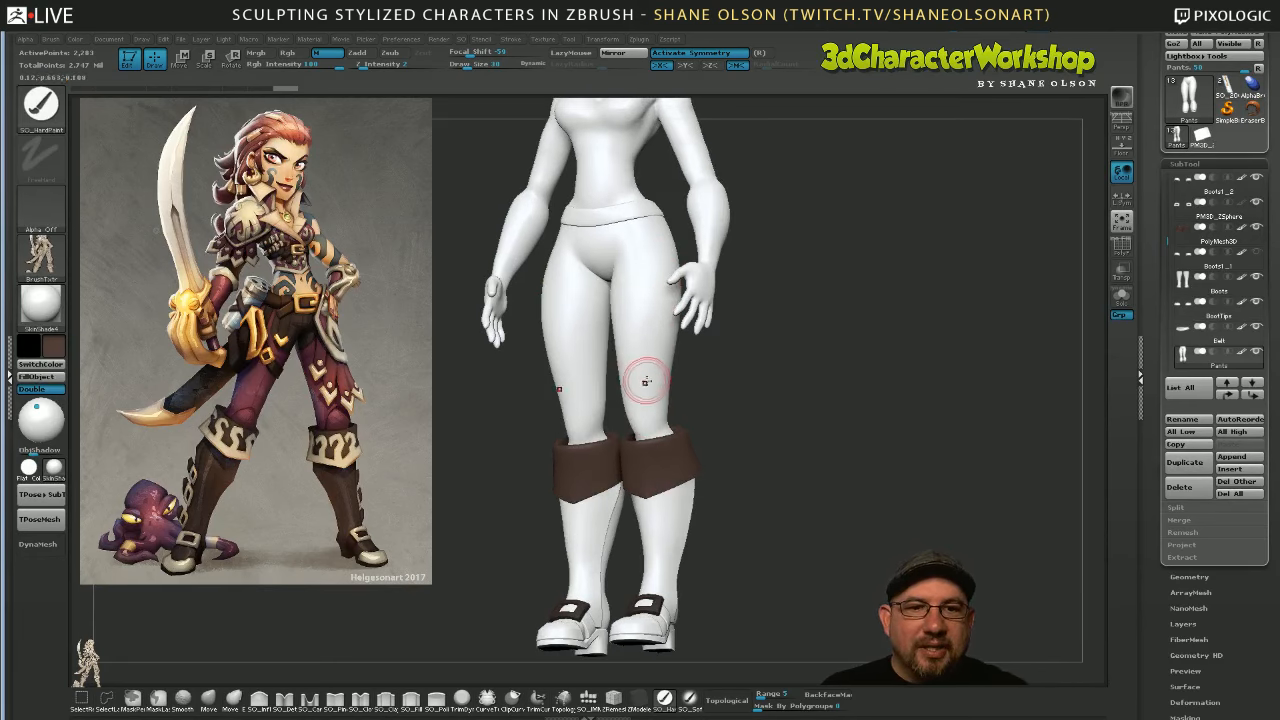
pyautogui.moveTo(706, 397); pyautogui.dragTo(755, 421)
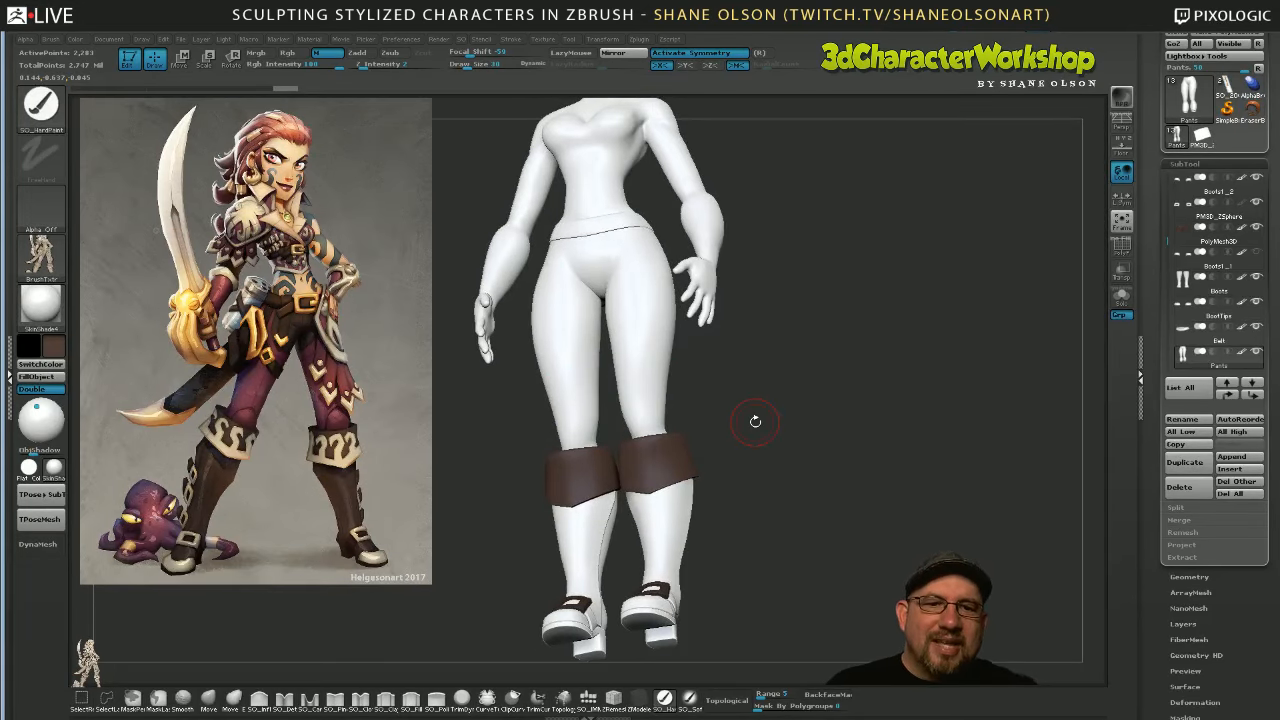
pyautogui.moveTo(734, 409); pyautogui.dragTo(631, 557)
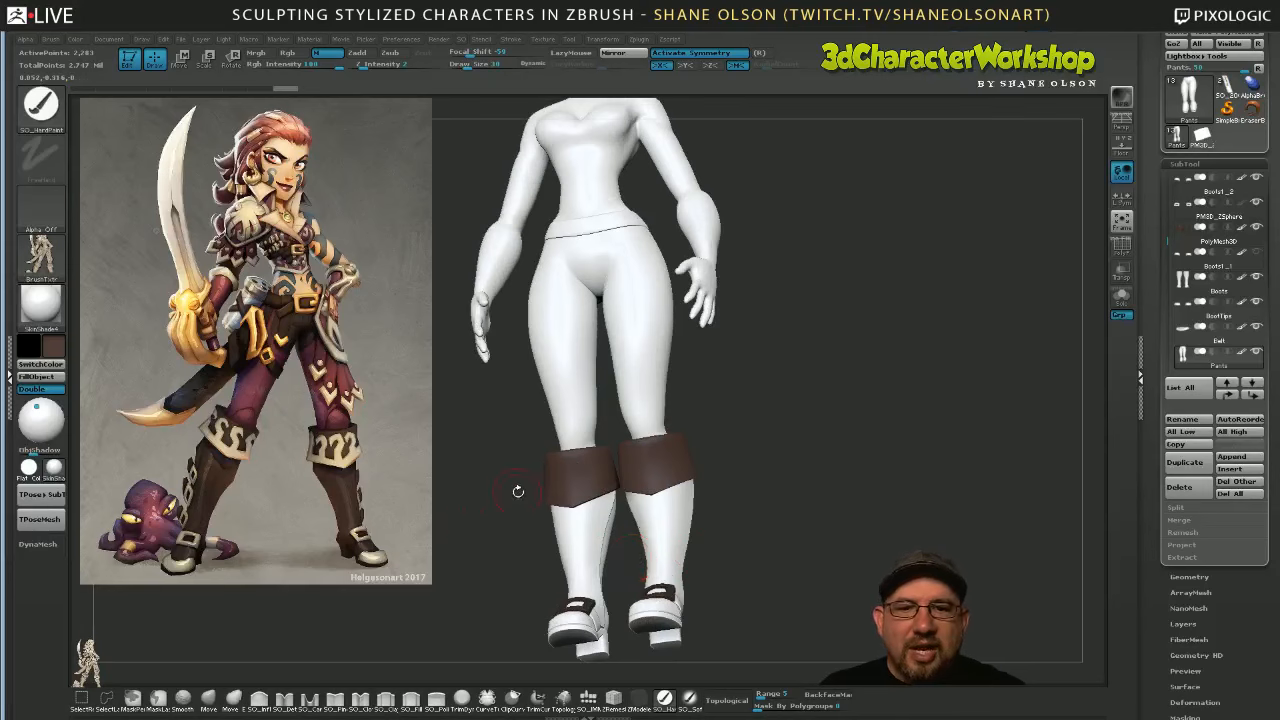
pyautogui.keyDown('shift'); pyautogui.moveTo(518, 491); pyautogui.dragTo(540, 510); pyautogui.keyUp('shift')
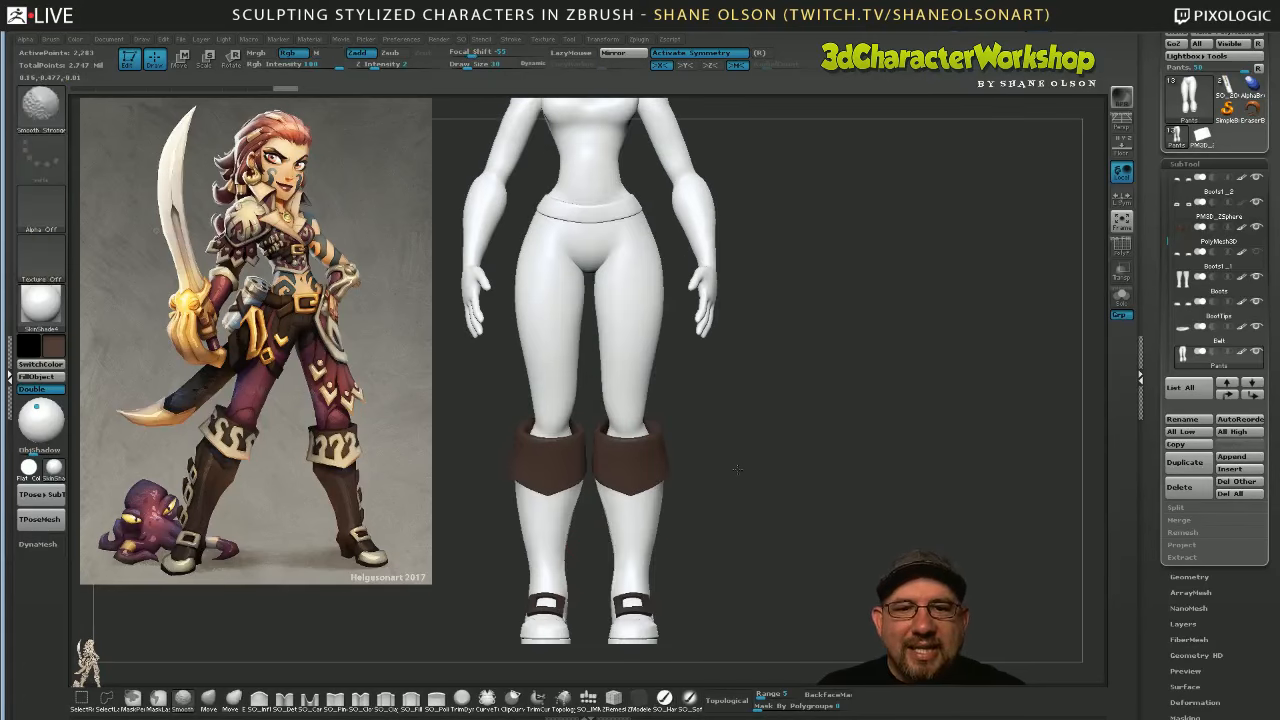
pyautogui.click(290, 52)
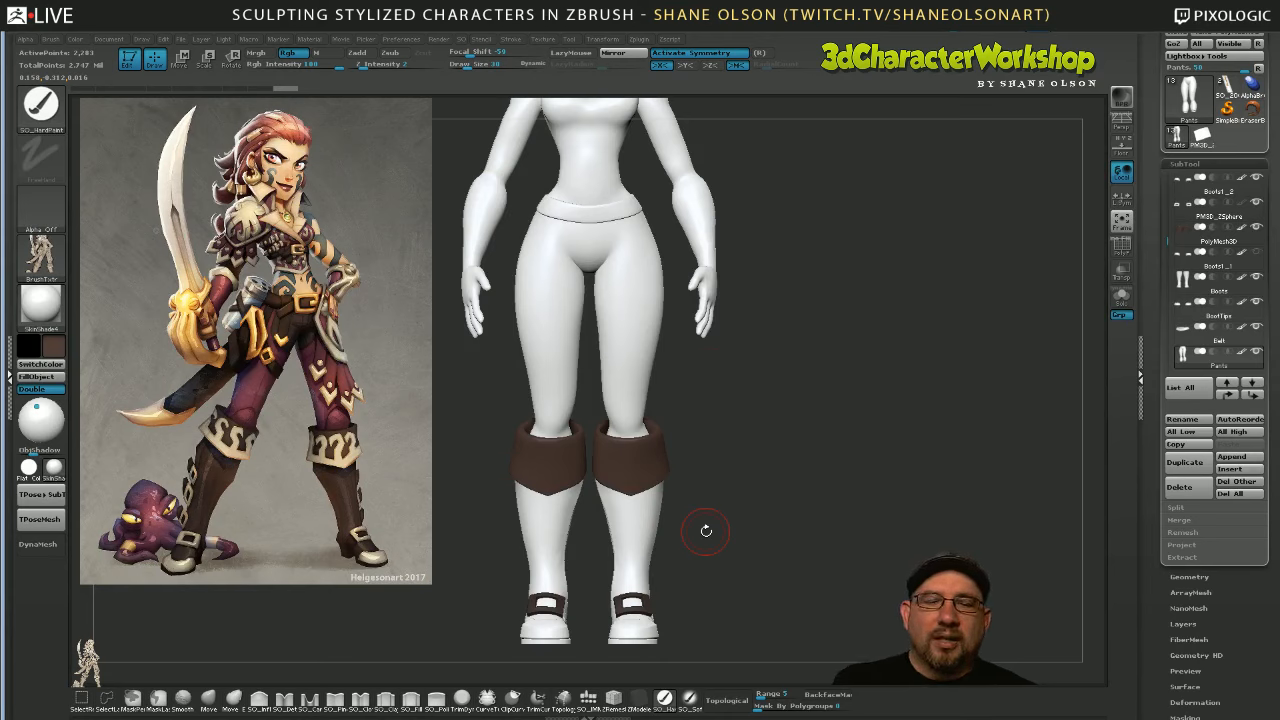
pyautogui.click(29, 467)
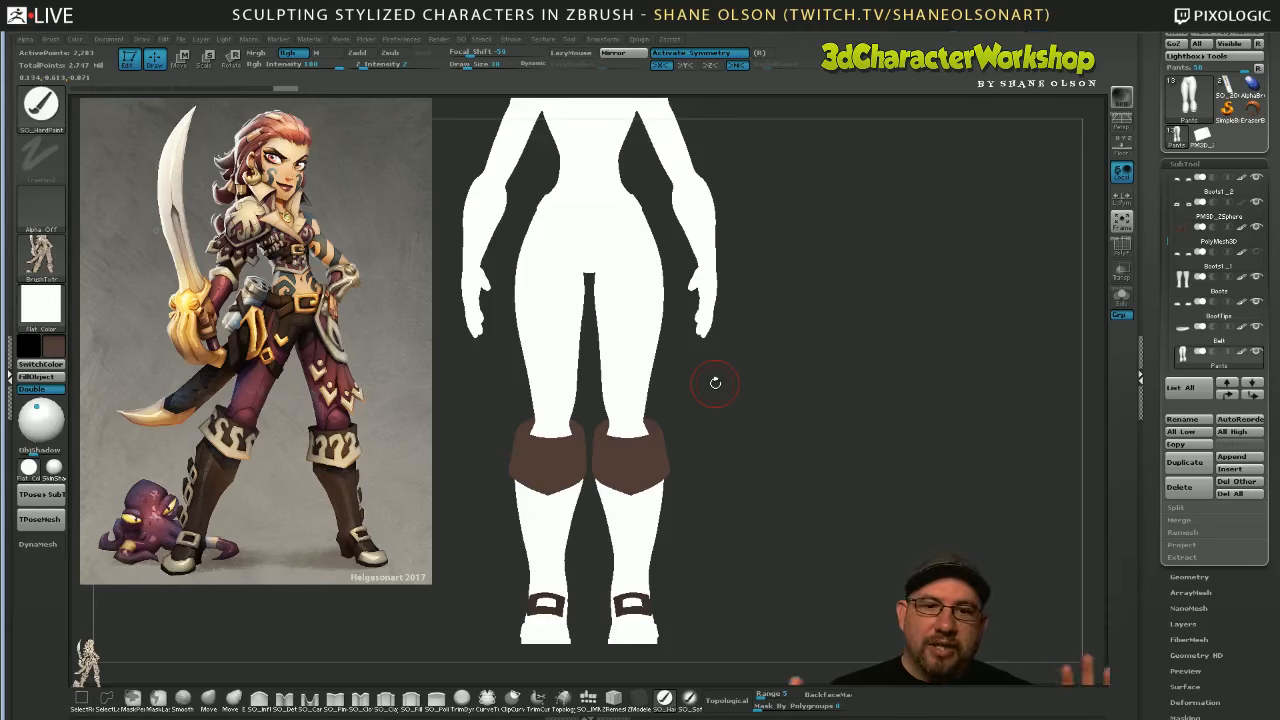
pyautogui.click(54, 466)
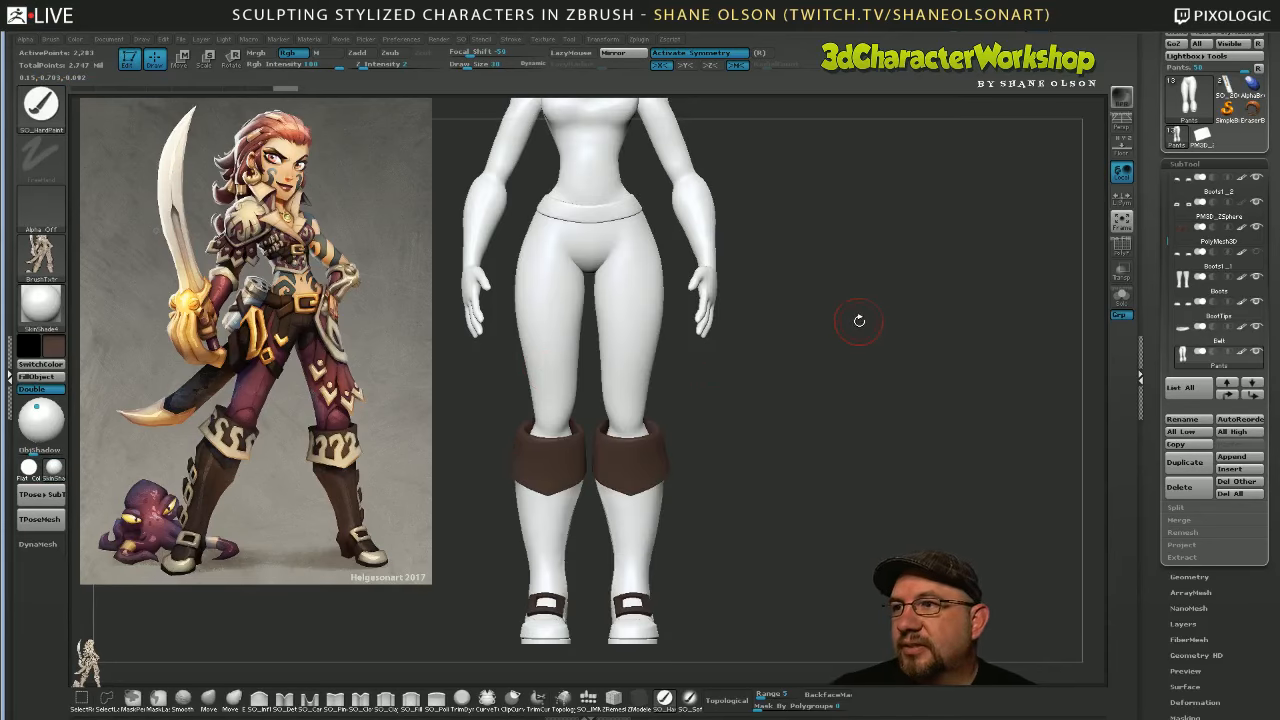
# Make Flat Color the active material, and dock the Zplugin palette in the side tray
pyautogui.moveTo(859, 320); pyautogui.dragTo(851, 322)
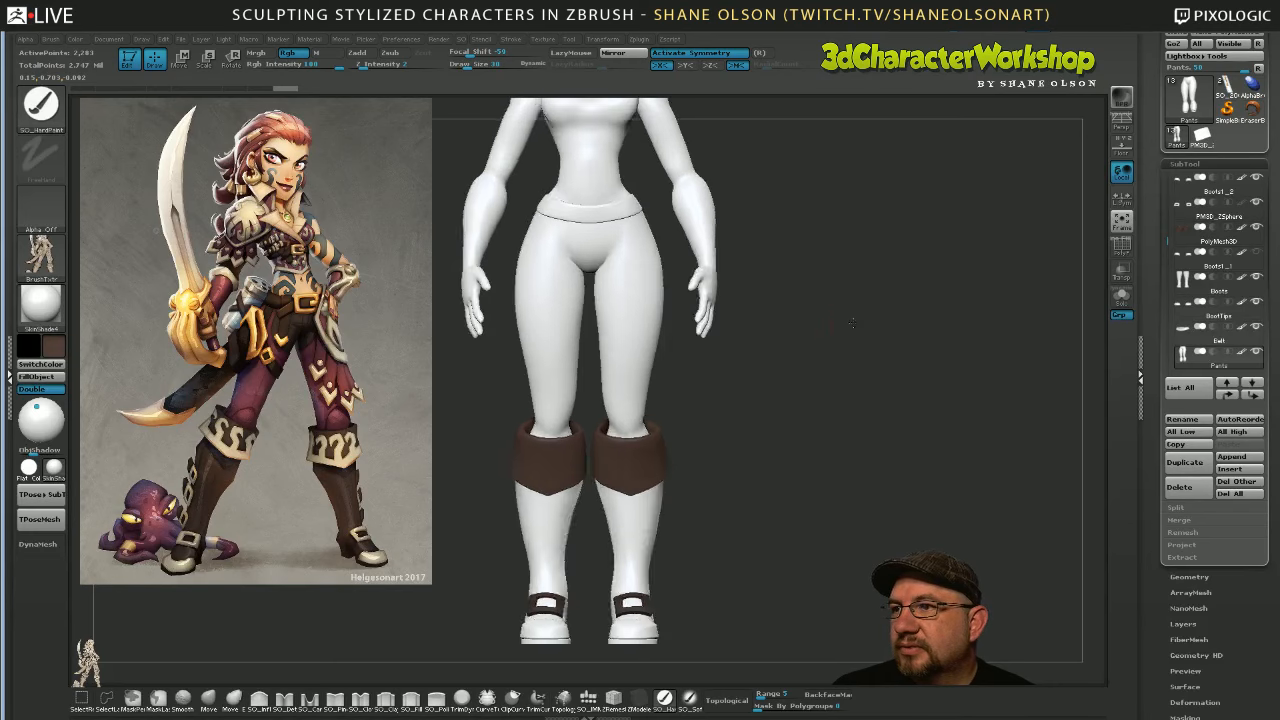
pyautogui.click(31, 470)
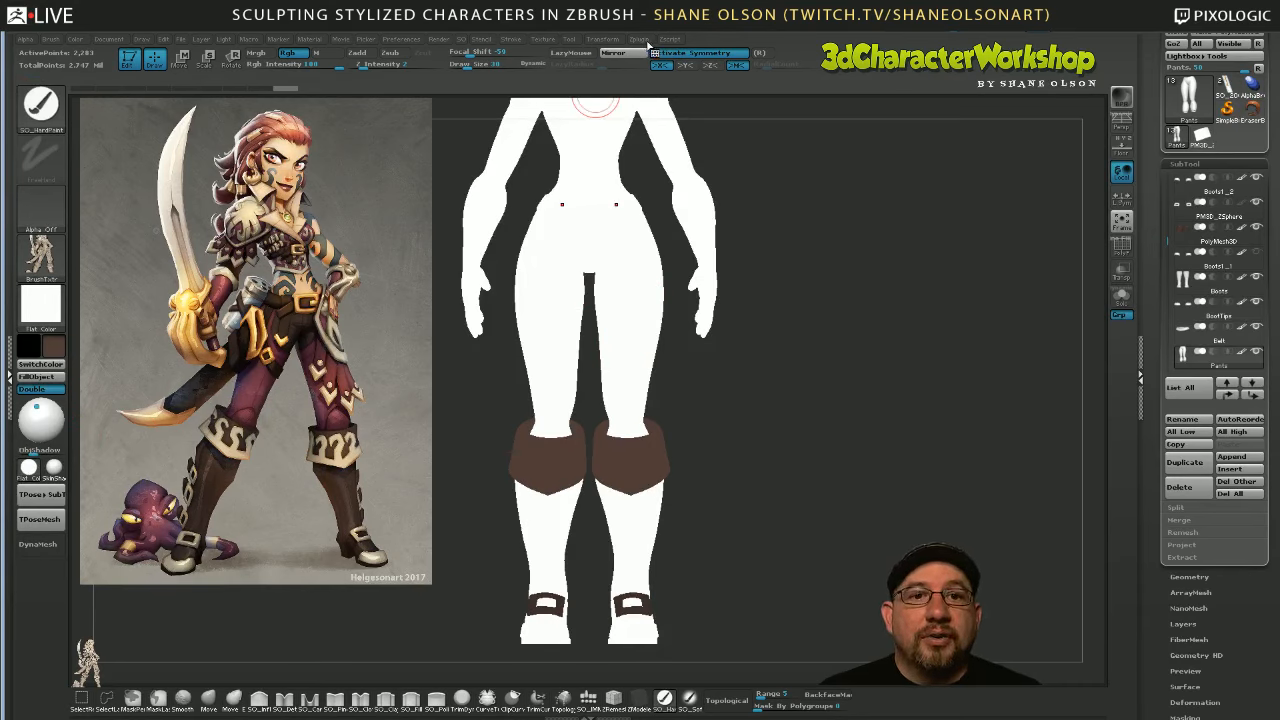
pyautogui.click(644, 40)
pyautogui.click(698, 140)
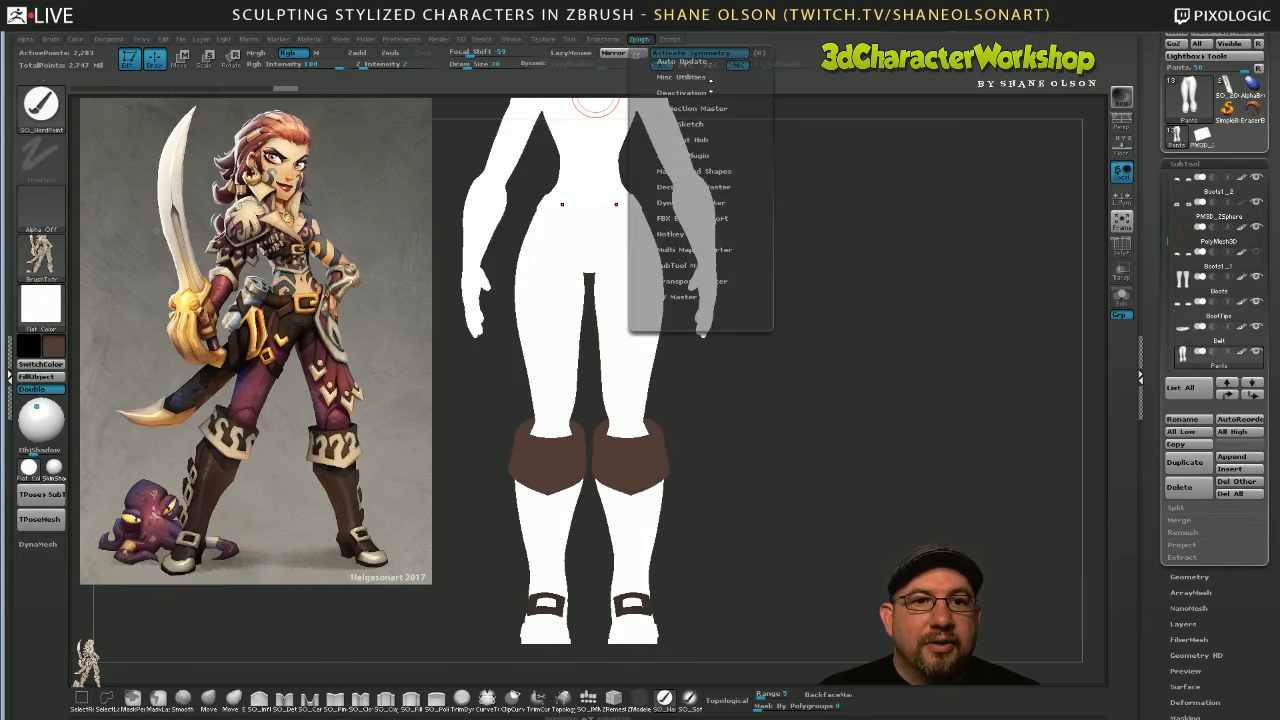
pyautogui.click(12, 186)
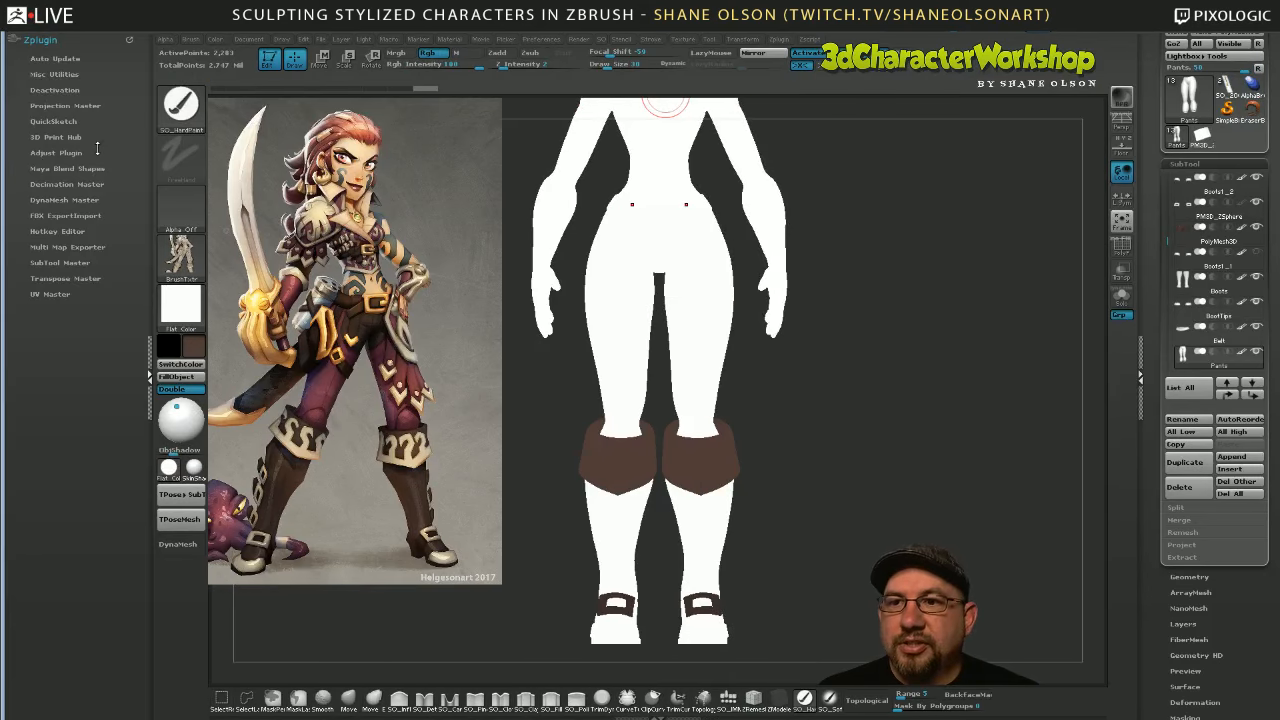
# Examine the Material option among SubTool Master's Fill choices for visible subtools, cancel without filling, and close the side tray
pyautogui.click(57, 263)
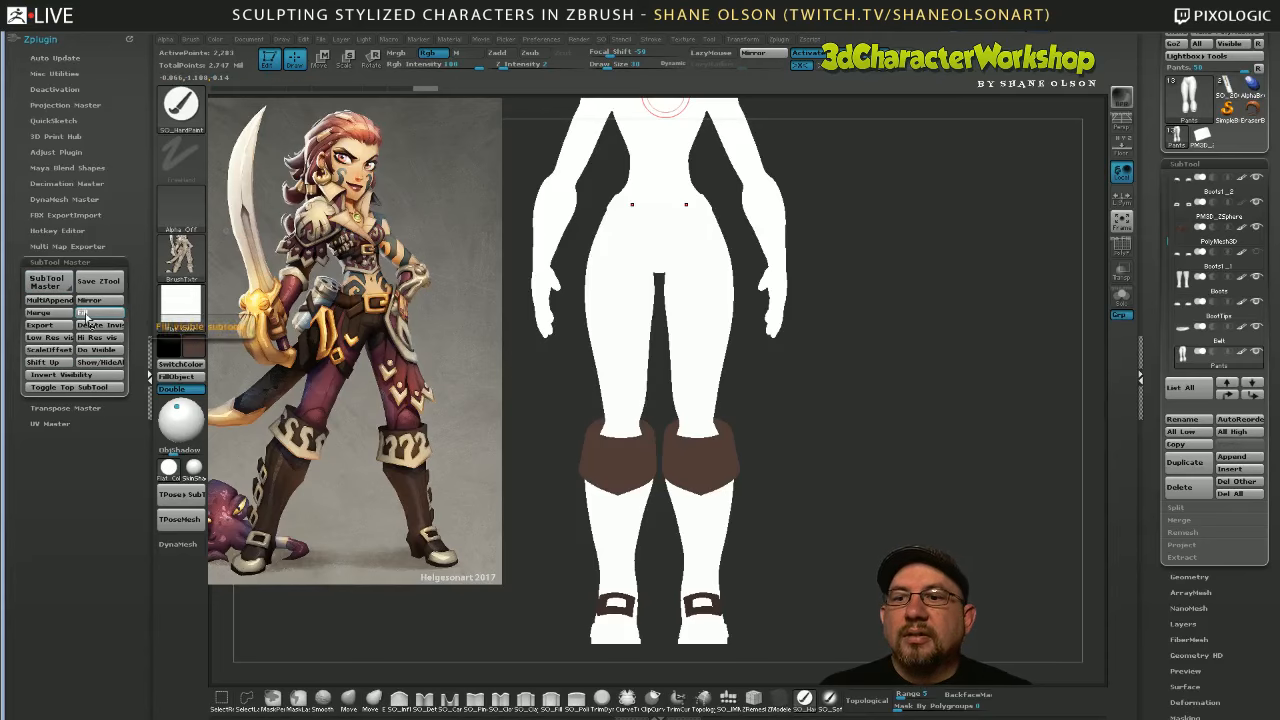
pyautogui.click(86, 313)
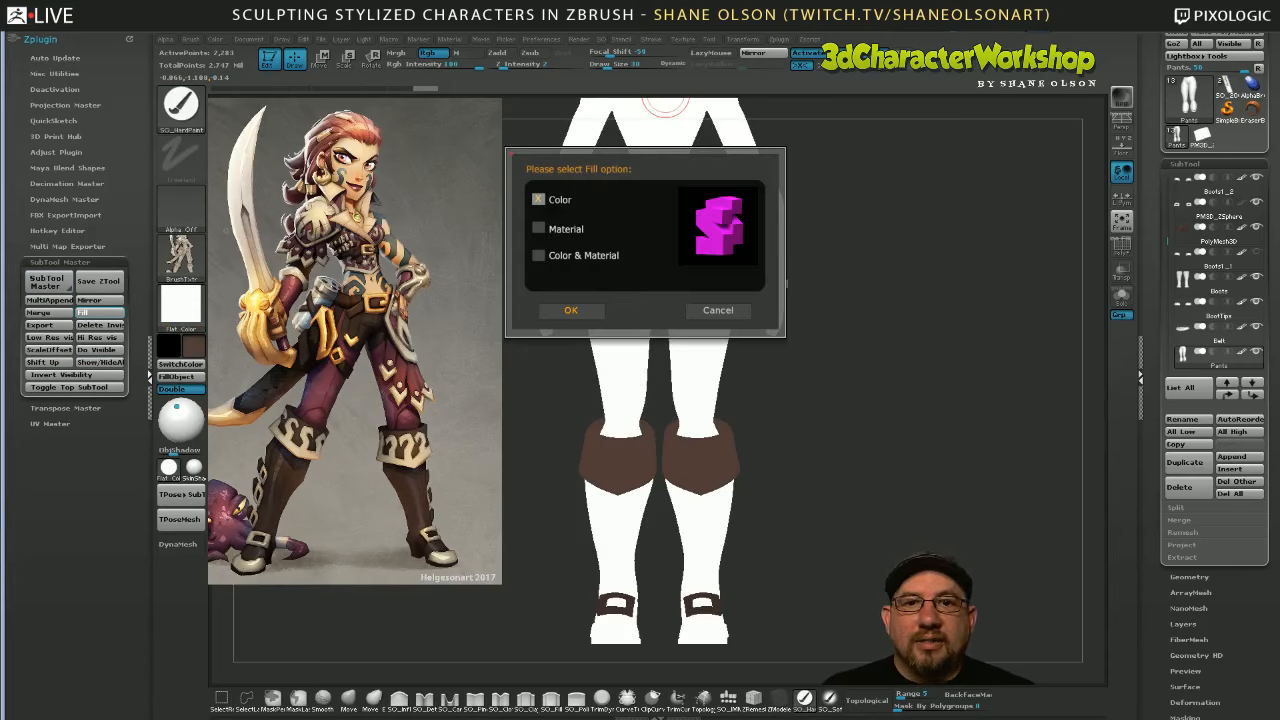
pyautogui.click(539, 228)
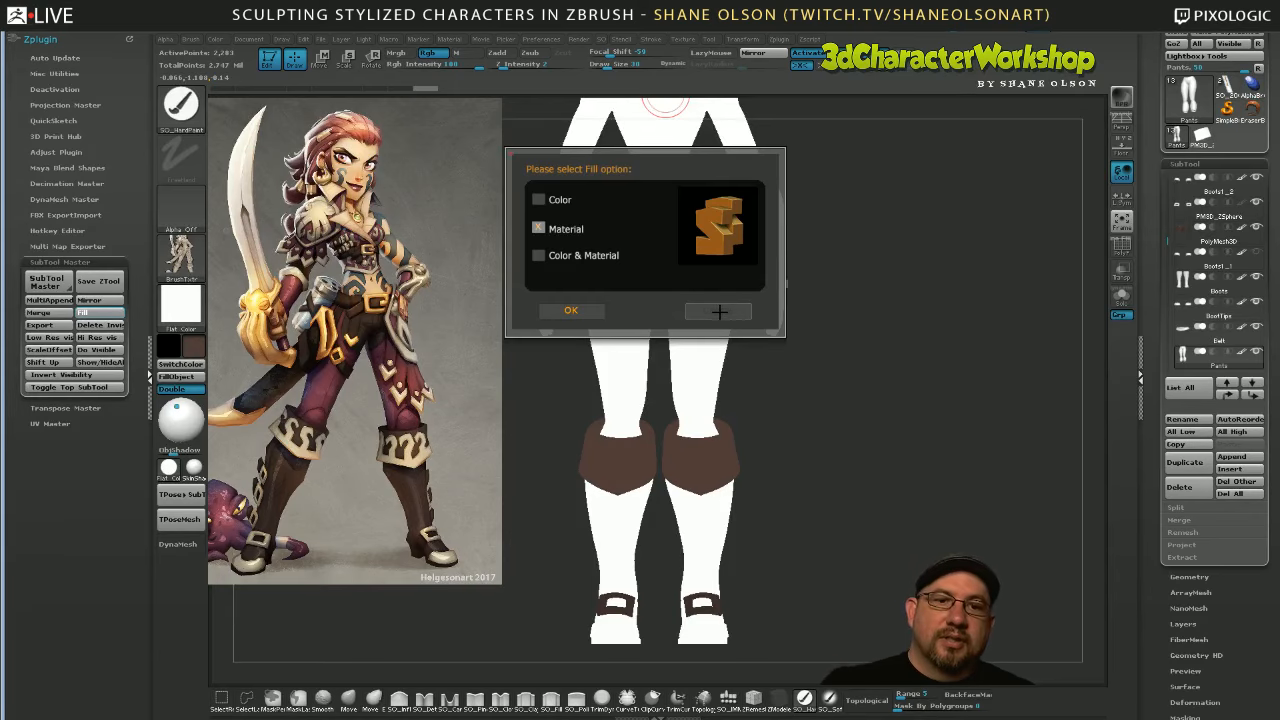
pyautogui.click(719, 311)
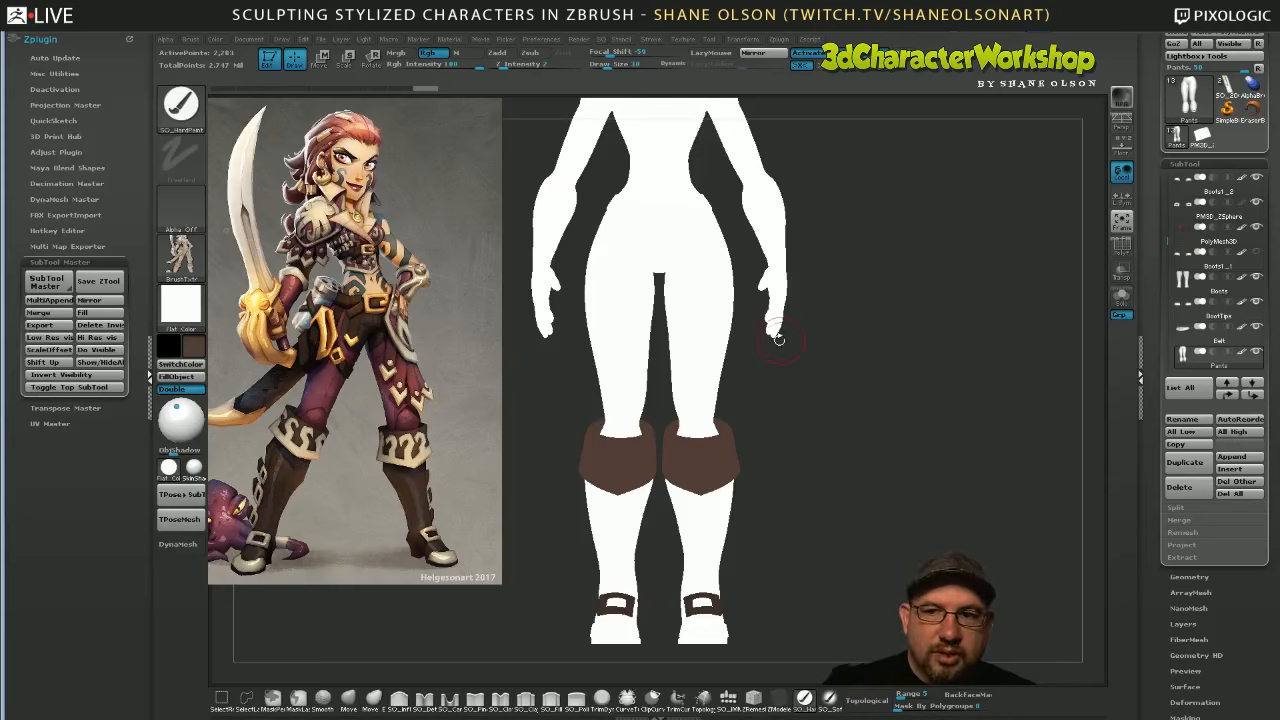
pyautogui.click(73, 262)
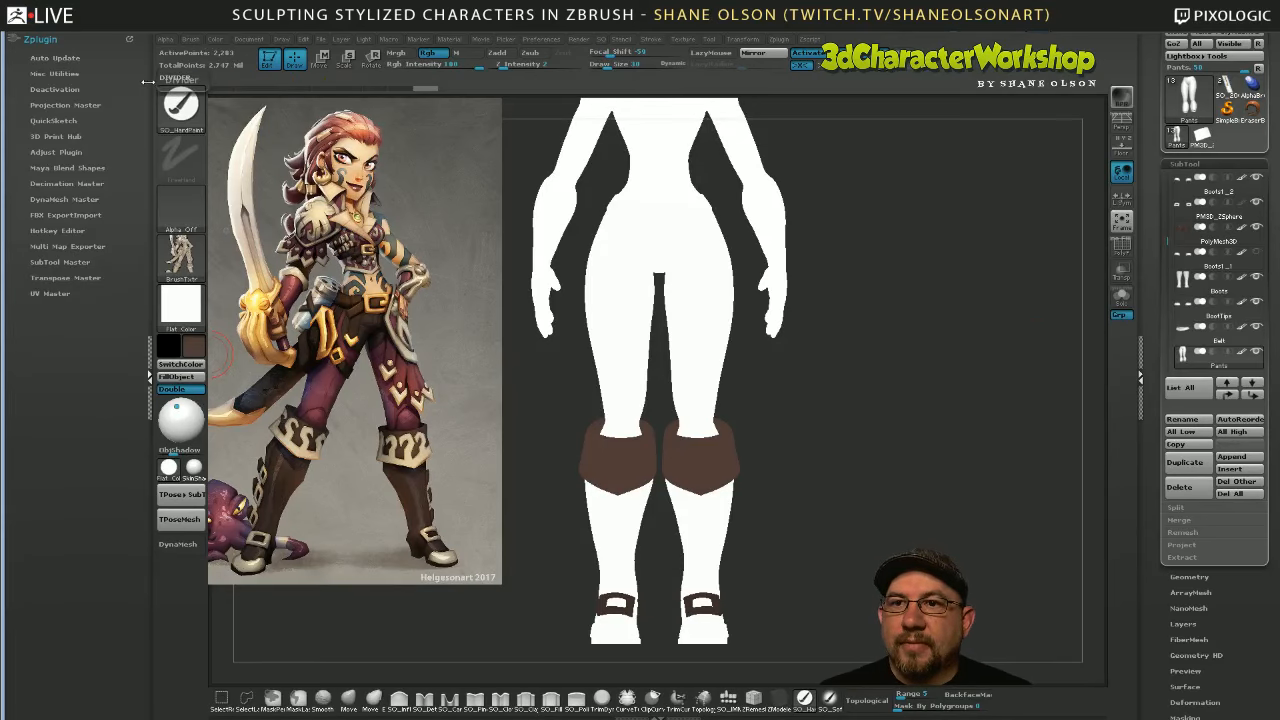
pyautogui.click(150, 377)
pyautogui.moveTo(812, 273)
pyautogui.mouseDown()
pyautogui.moveTo(828, 314)
pyautogui.moveTo(871, 331)
pyautogui.mouseUp()
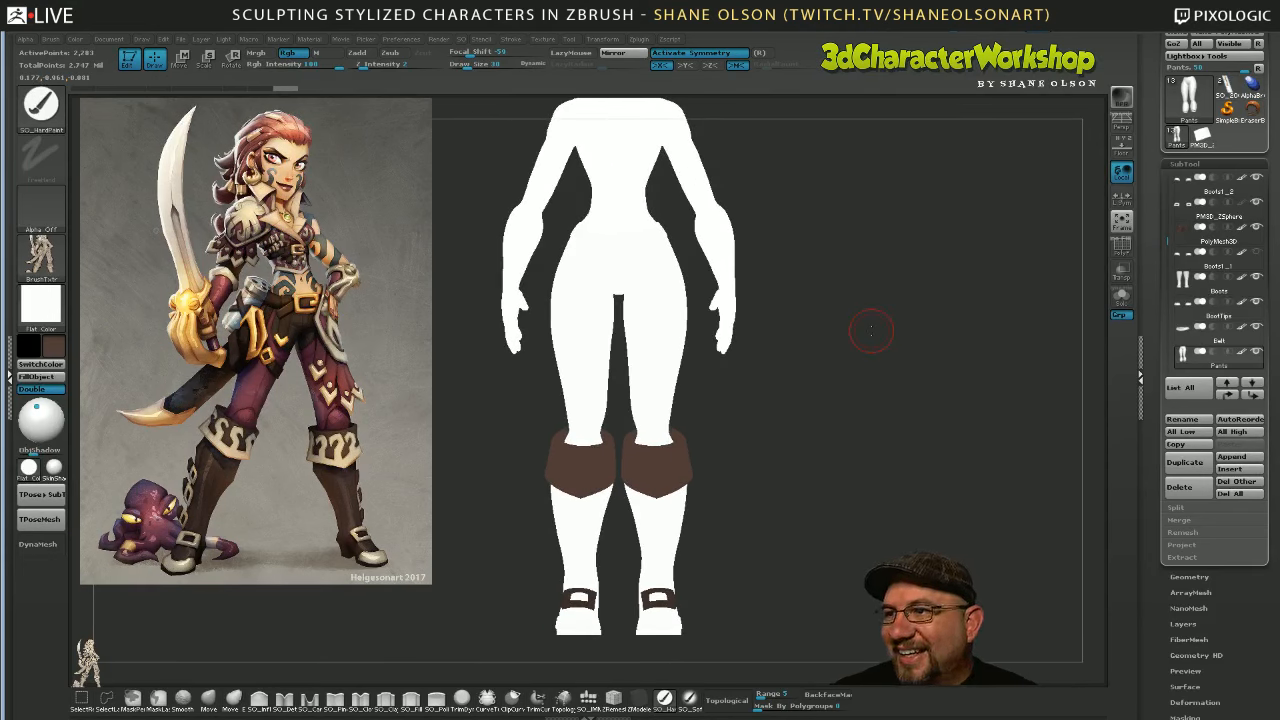
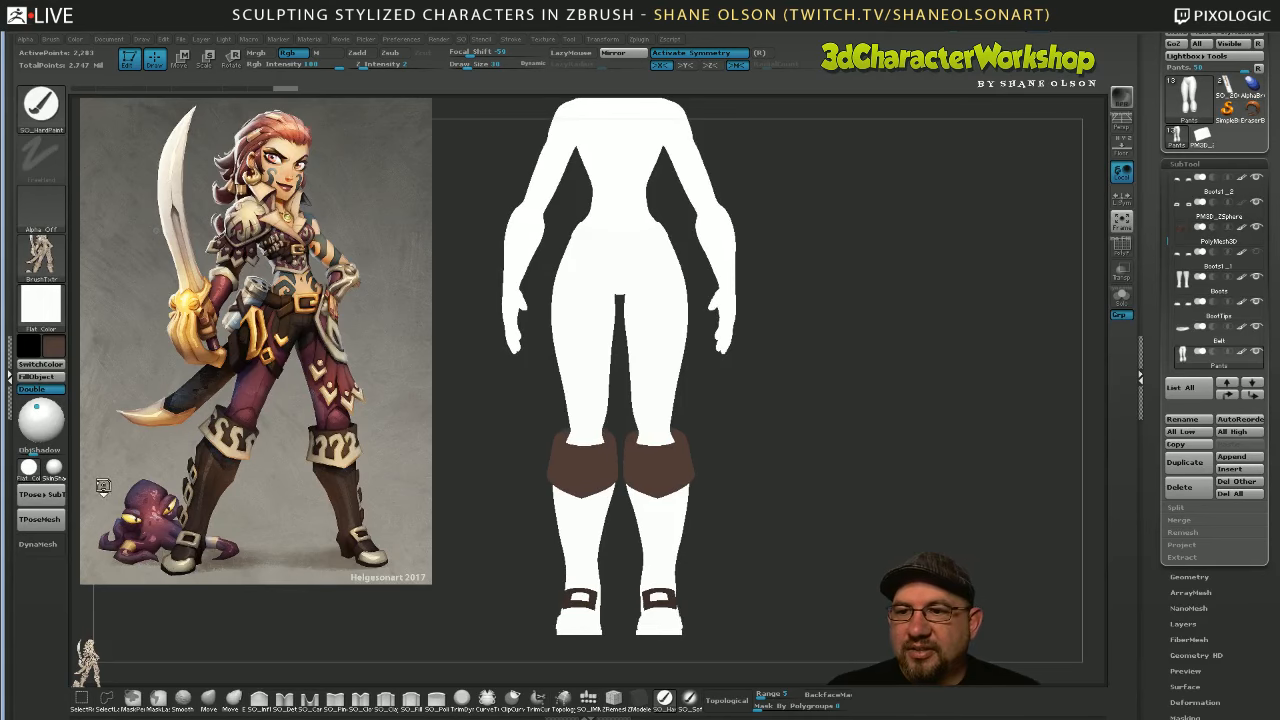
# Make SkinShade4 the active material and select the Boots1 subtool covering the lower legs
pyautogui.click(54, 470)
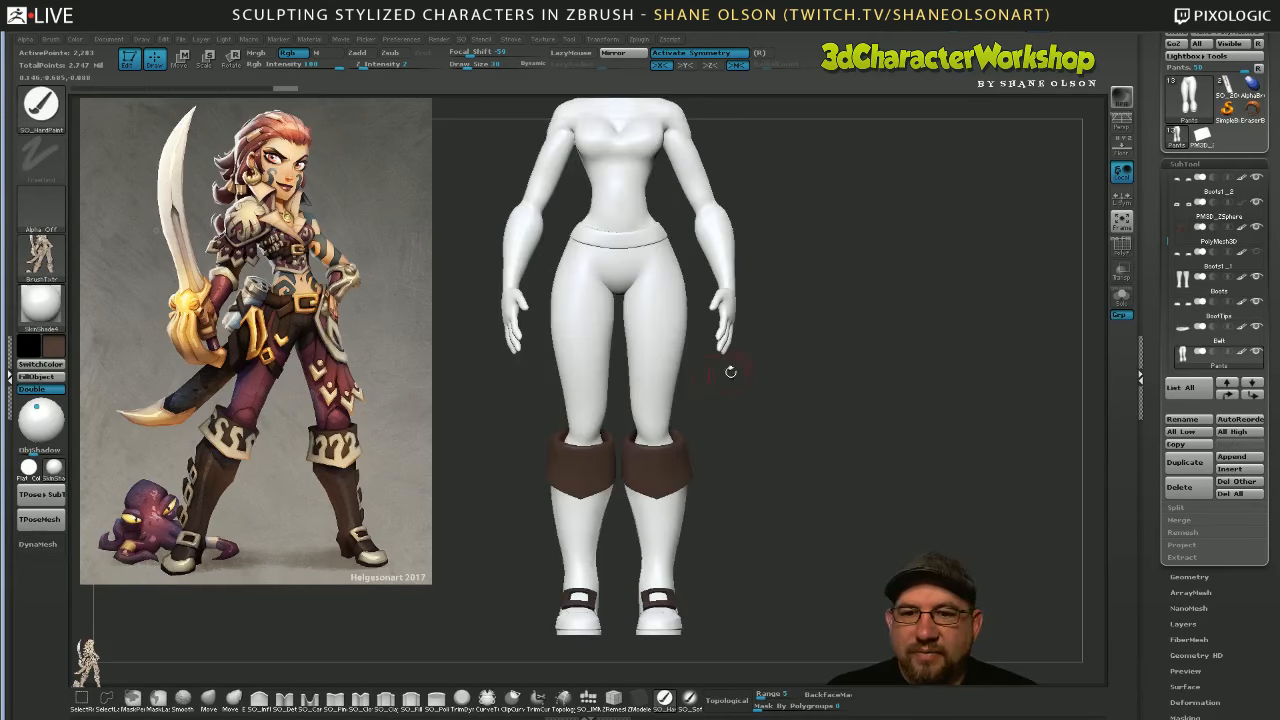
pyautogui.keyDown('alt'); pyautogui.click(595, 520); pyautogui.keyUp('alt')
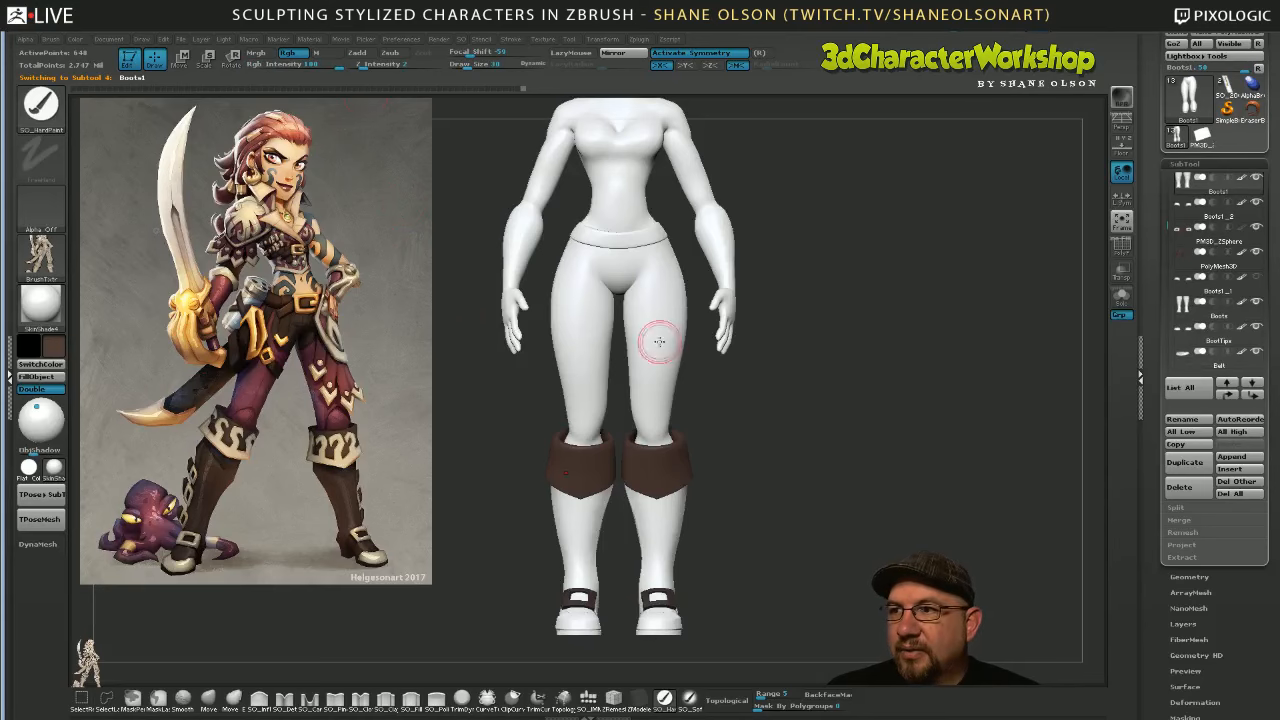
pyautogui.moveTo(833, 337); pyautogui.dragTo(834, 330)
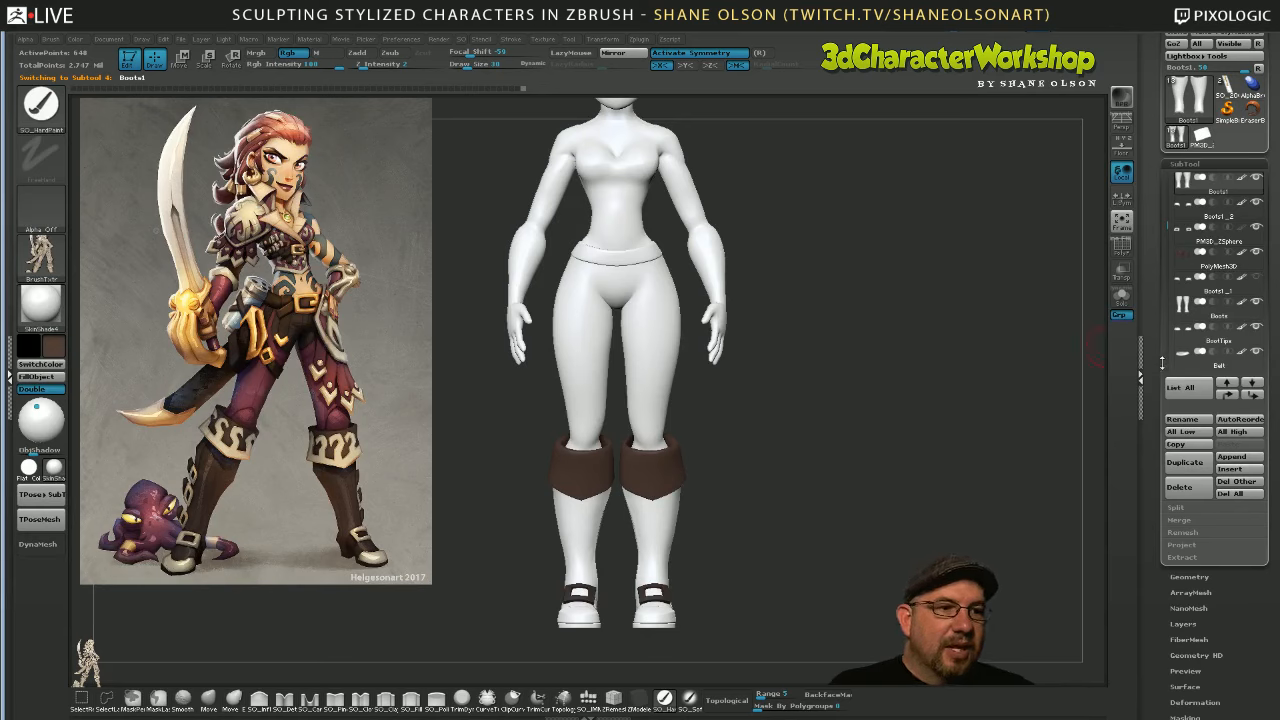
# Add a new layer to the selected Boots1 subtool and inspect the boots from an angle
pyautogui.scroll(-5, 1200, 360)
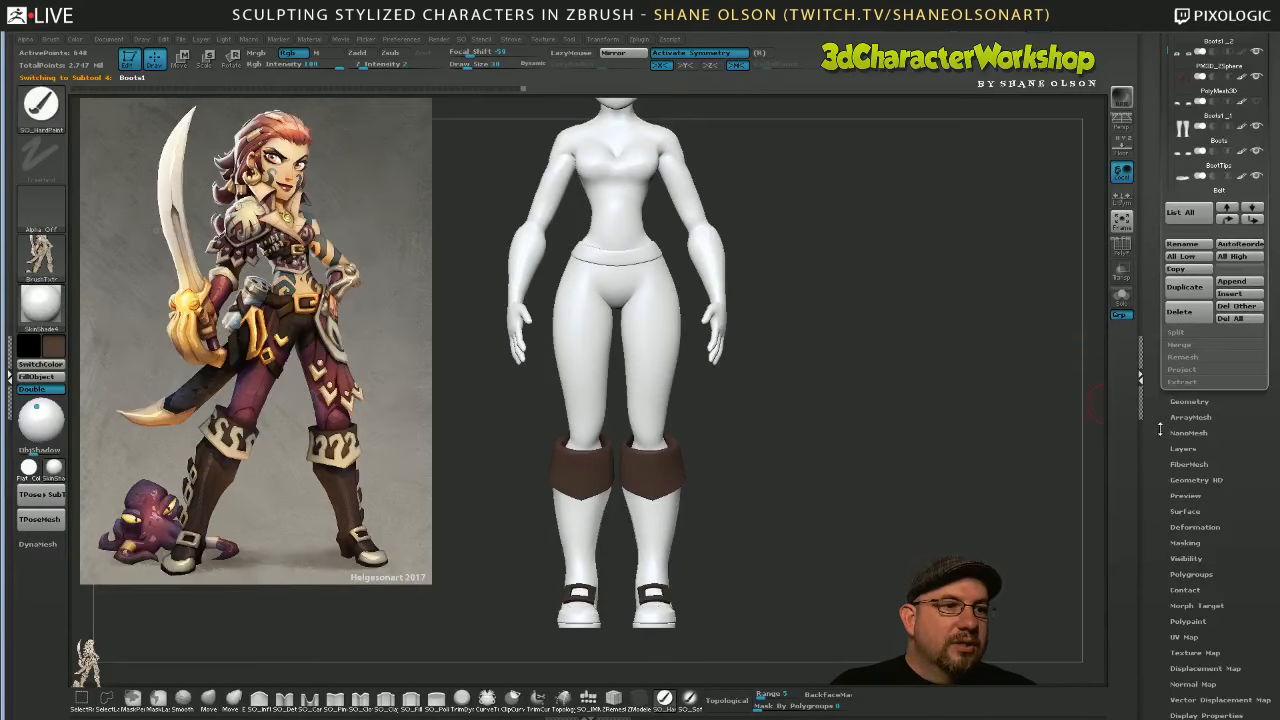
pyautogui.click(1182, 449)
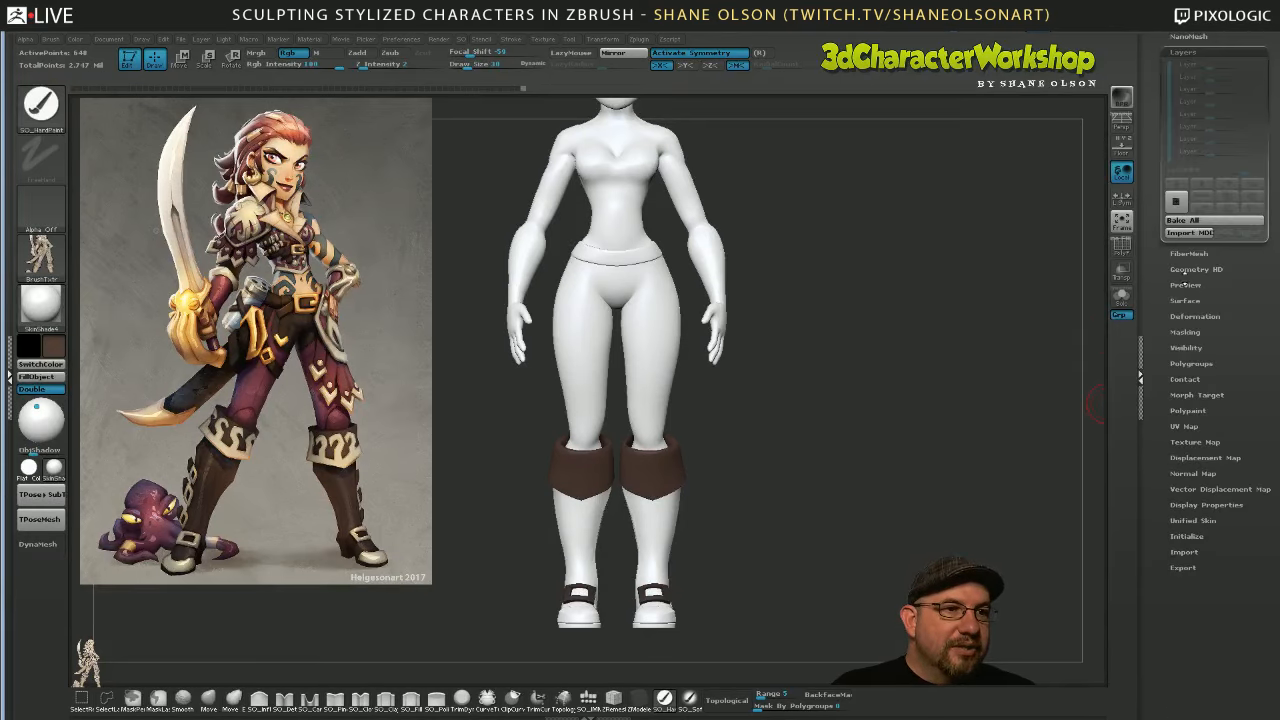
pyautogui.scroll(5, 1168, 324)
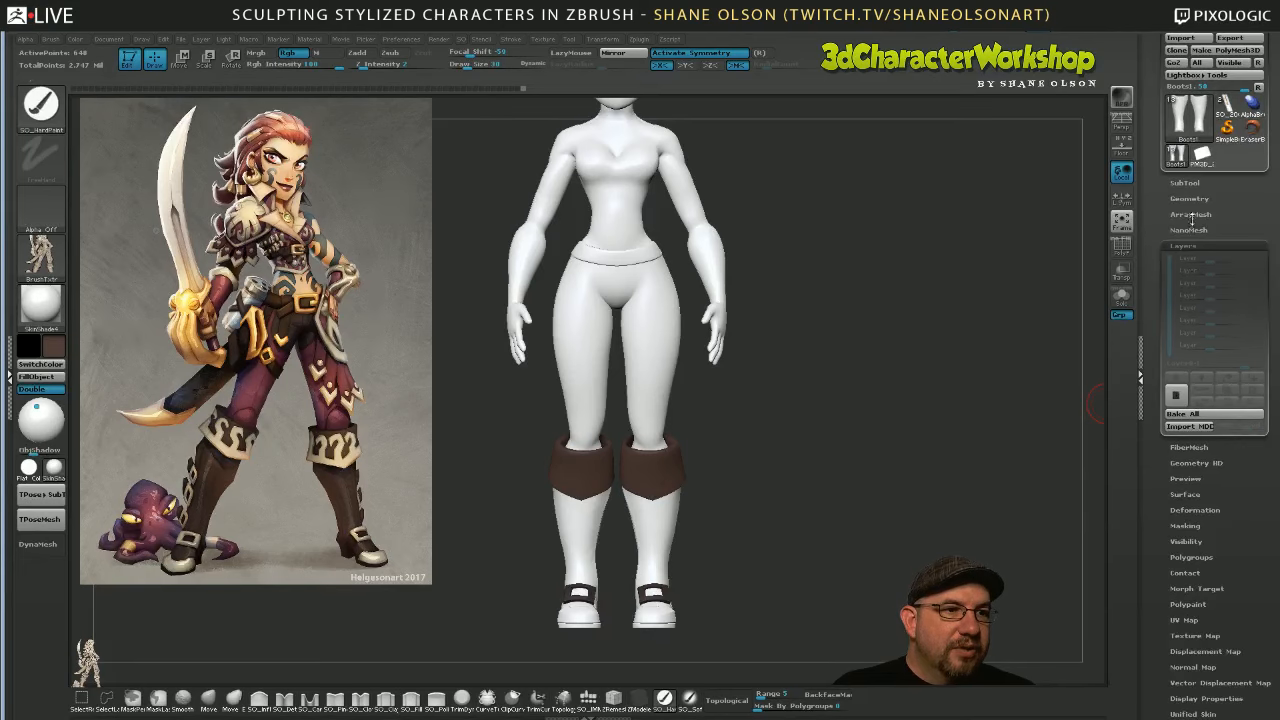
pyautogui.click(1176, 395)
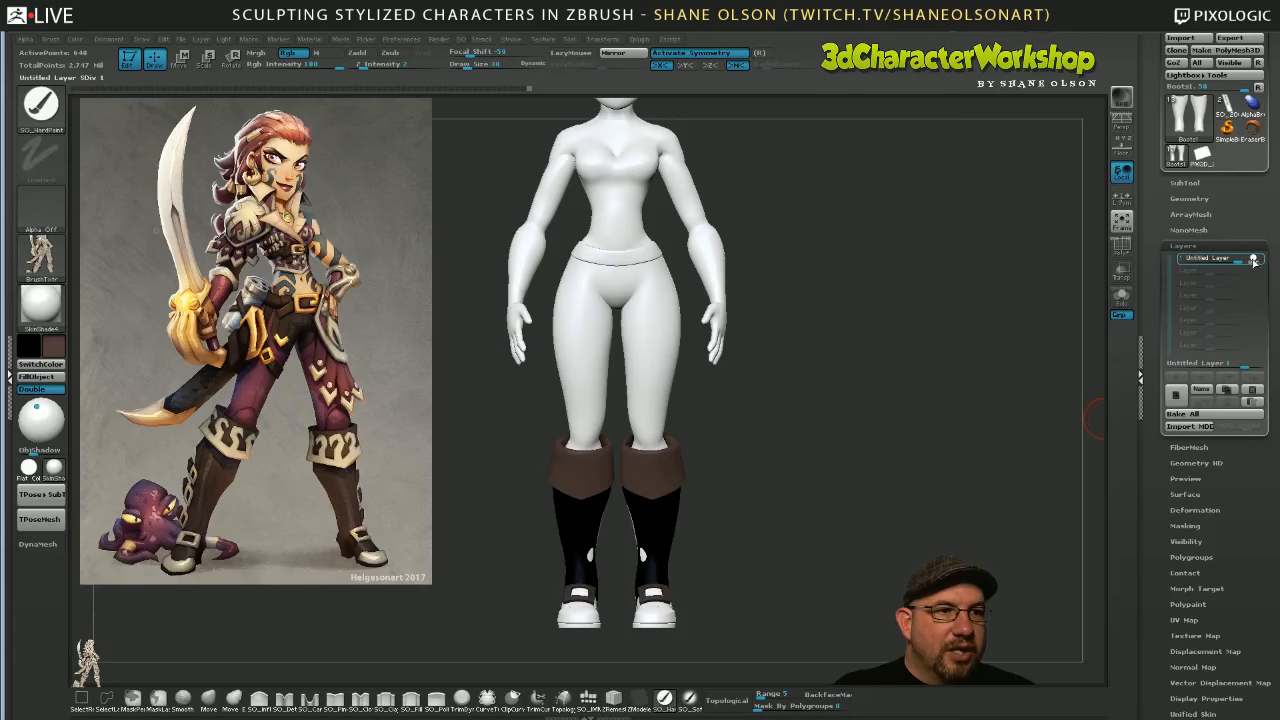
pyautogui.moveTo(1037, 386); pyautogui.dragTo(995, 395)
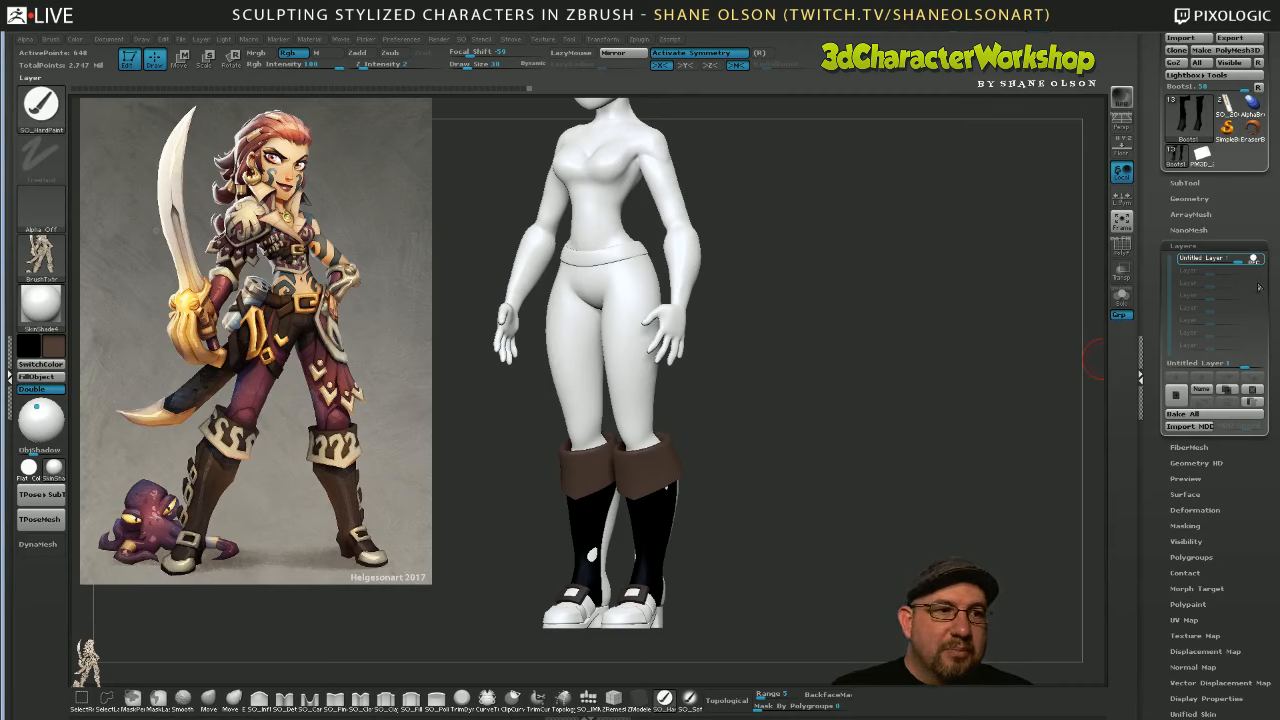
# Switch off recording on the new Boots1 layer, and bake all of the subtool's layers
pyautogui.click(1258, 260)
pyautogui.click(1258, 260)
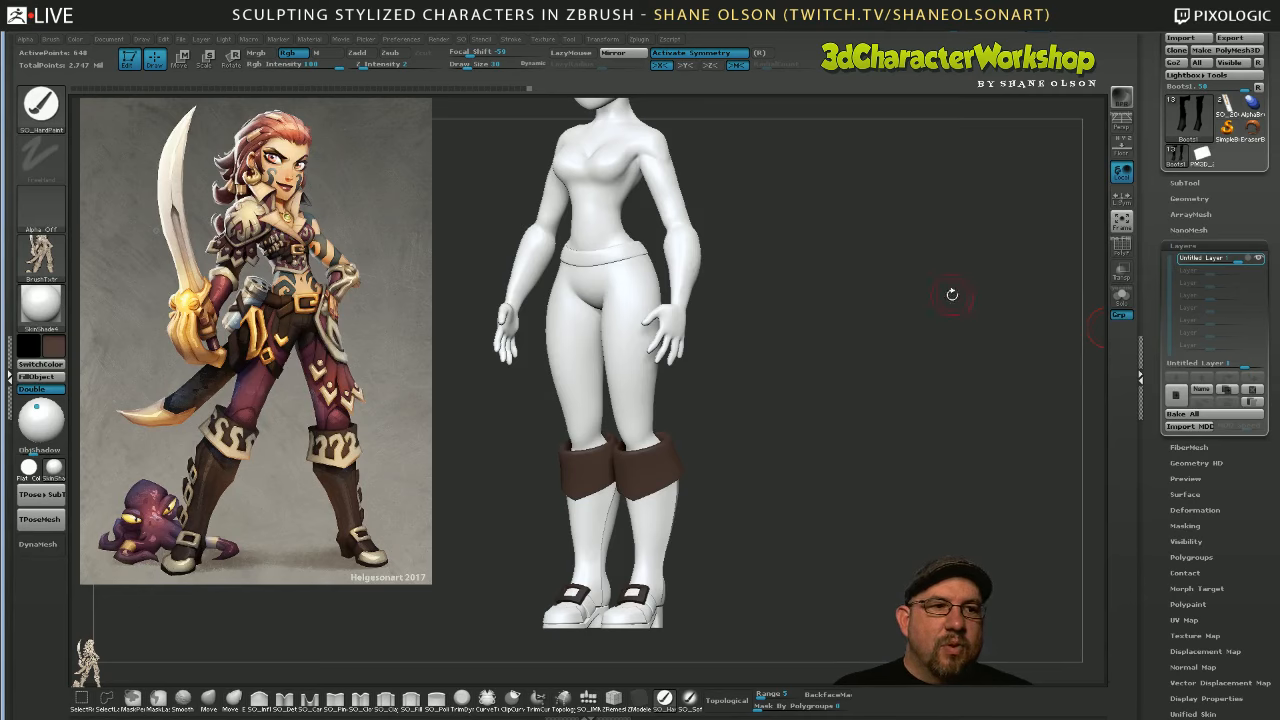
pyautogui.keyDown('shift'); pyautogui.moveTo(760, 446); pyautogui.dragTo(660, 530); pyautogui.keyUp('shift')
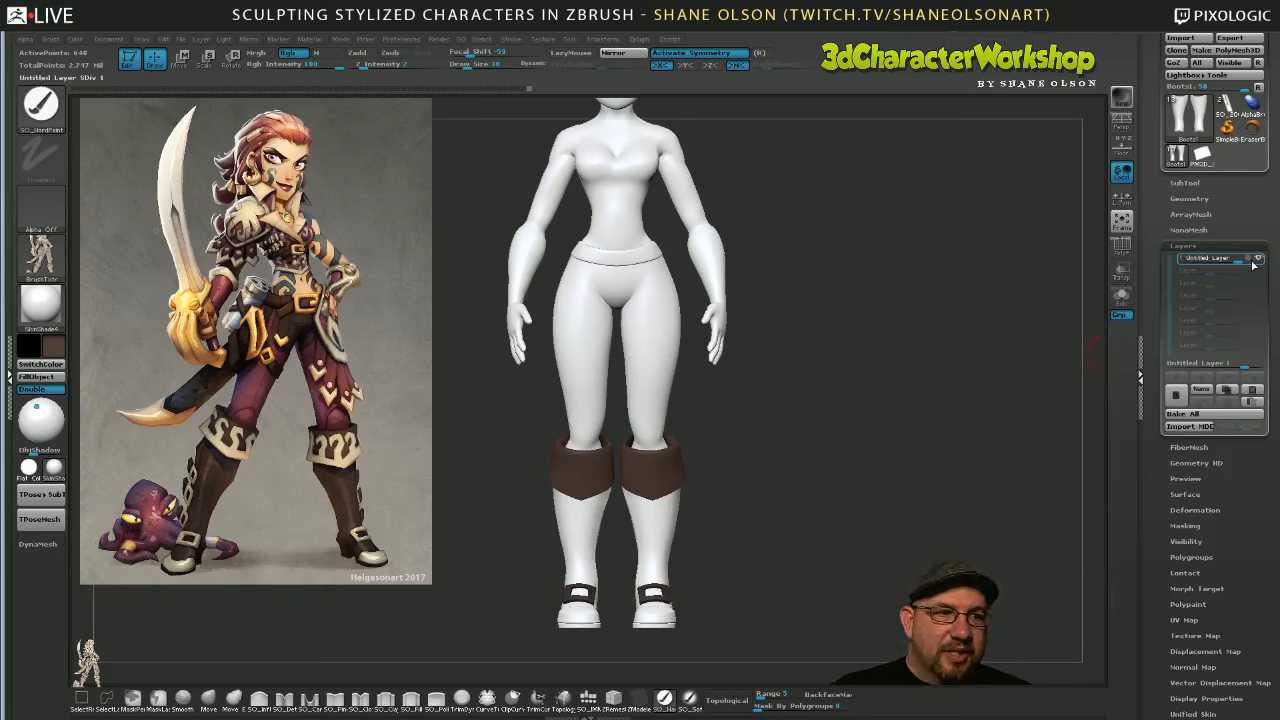
pyautogui.moveTo(1253, 264)
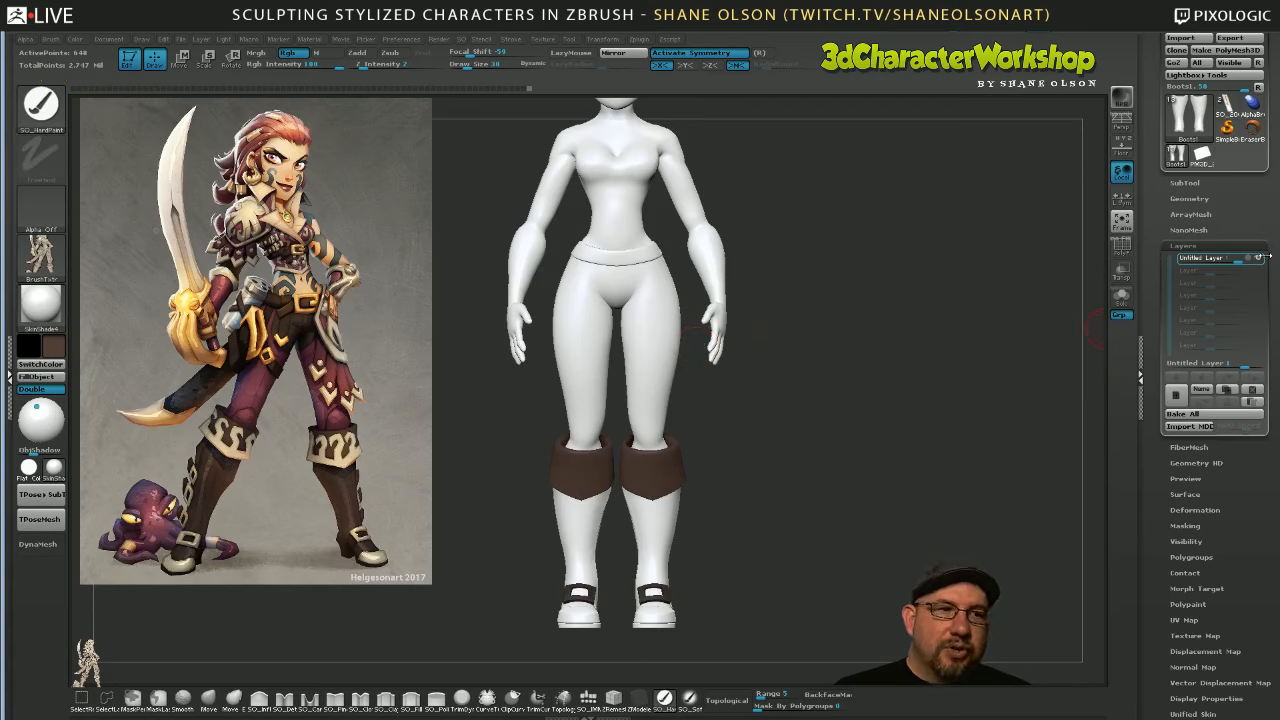
pyautogui.click(1197, 419)
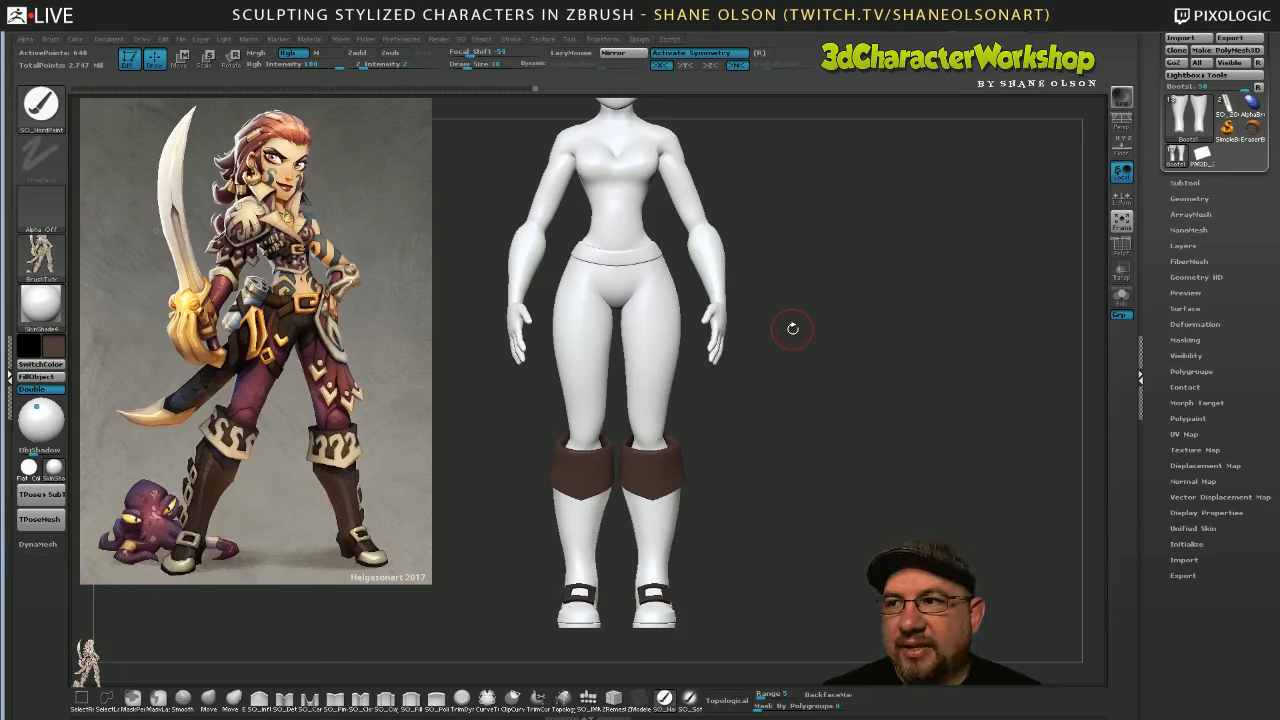
# Fill the Boots1 lower-leg subtool with the same dark brown as the boot cuffs
pyautogui.moveTo(792, 328); pyautogui.dragTo(843, 306)
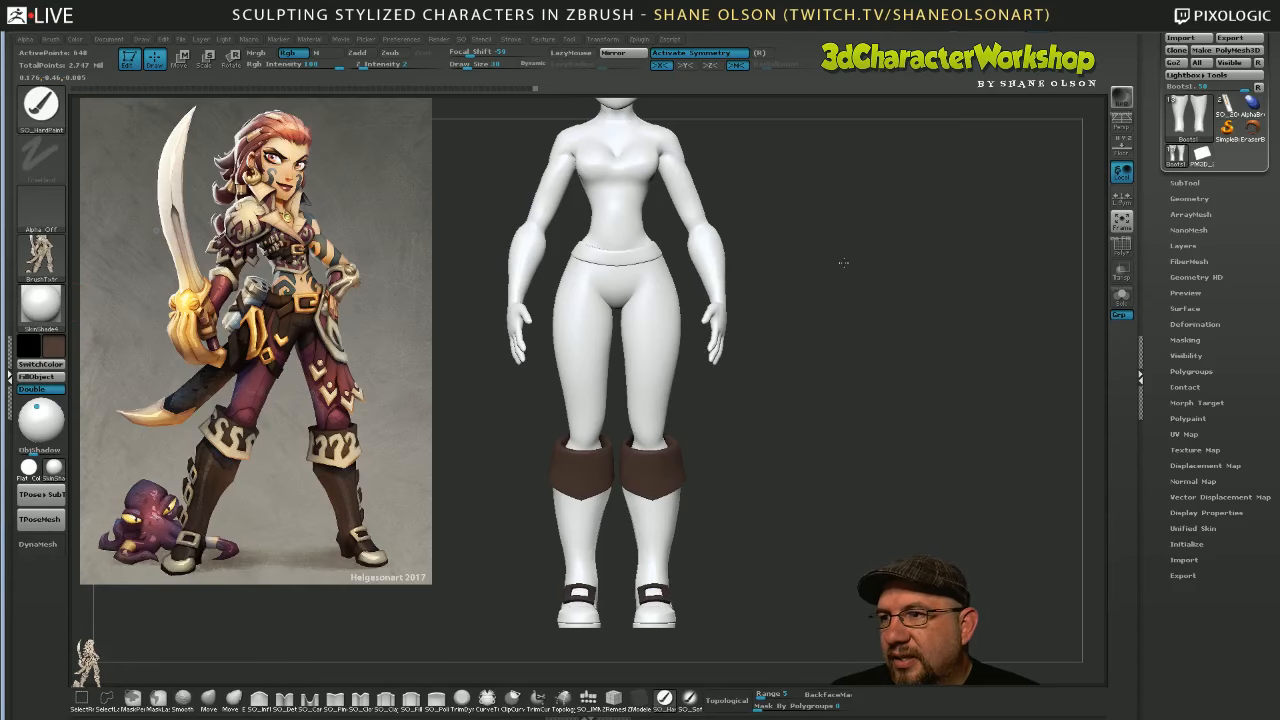
pyautogui.moveTo(843, 262); pyautogui.dragTo(845, 297)
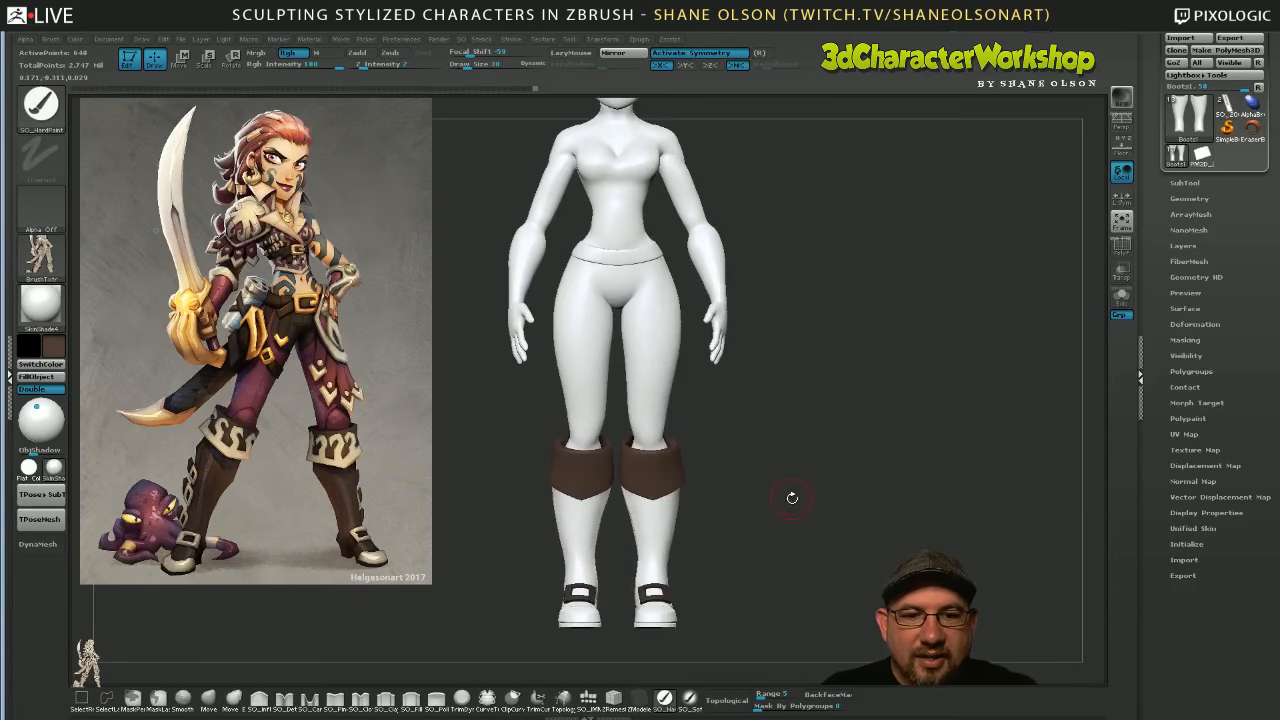
pyautogui.click(42, 377)
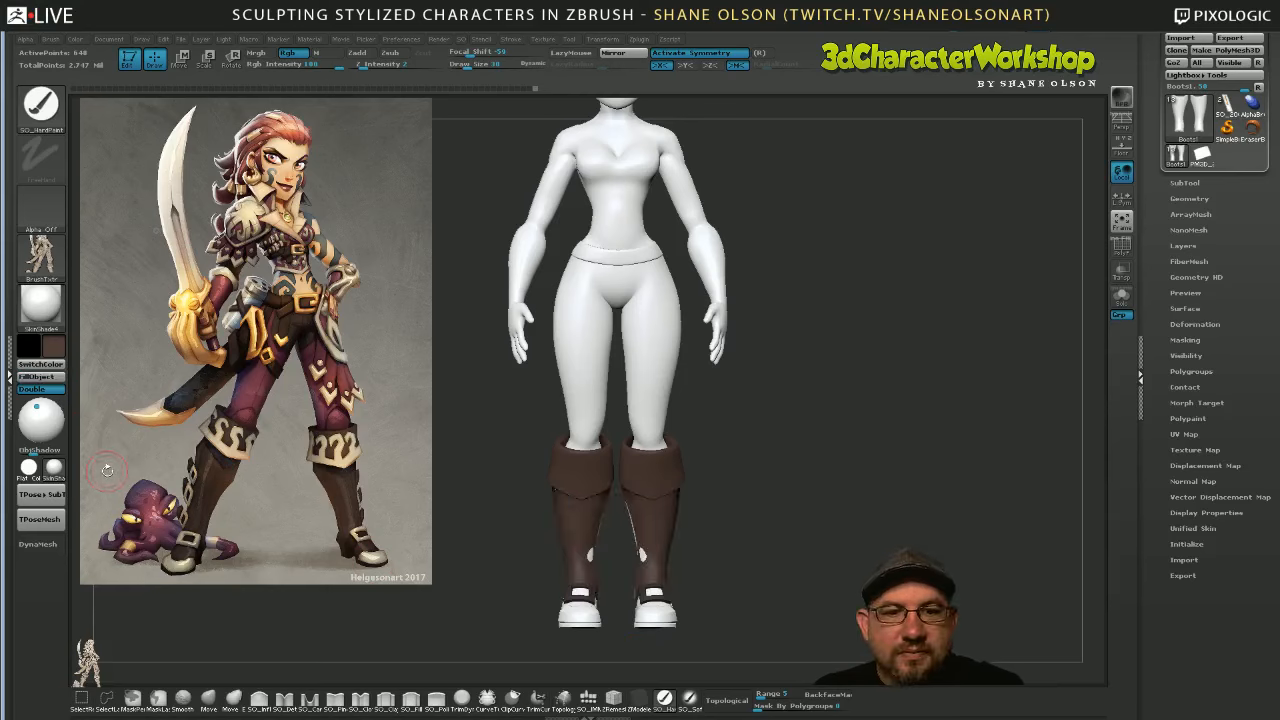
# Fill the Boots subtool around the feet and the Boots1_2 ankle straps with the dark brown
pyautogui.moveTo(726, 543)
pyautogui.mouseDown()
pyautogui.moveTo(785, 556)
pyautogui.moveTo(759, 556)
pyautogui.moveTo(766, 466)
pyautogui.moveTo(787, 464)
pyautogui.moveTo(716, 518)
pyautogui.mouseUp()
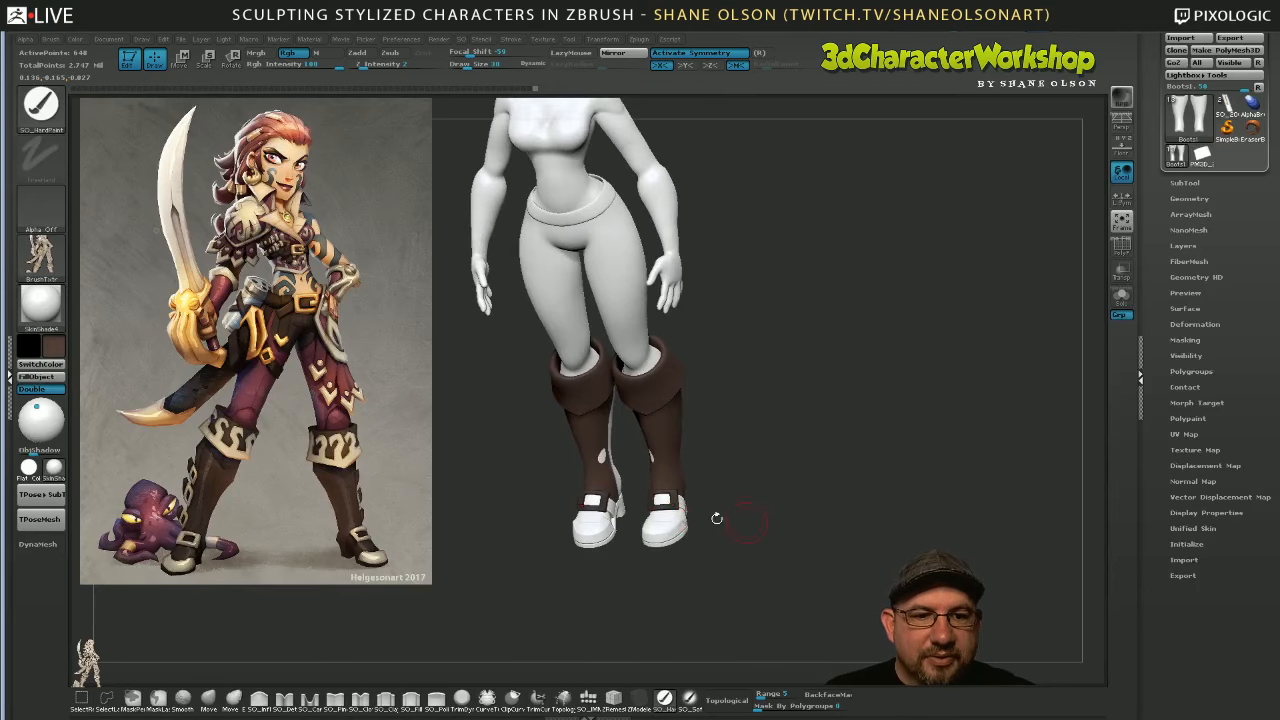
pyautogui.keyDown('alt'); pyautogui.click(664, 518); pyautogui.keyUp('alt')
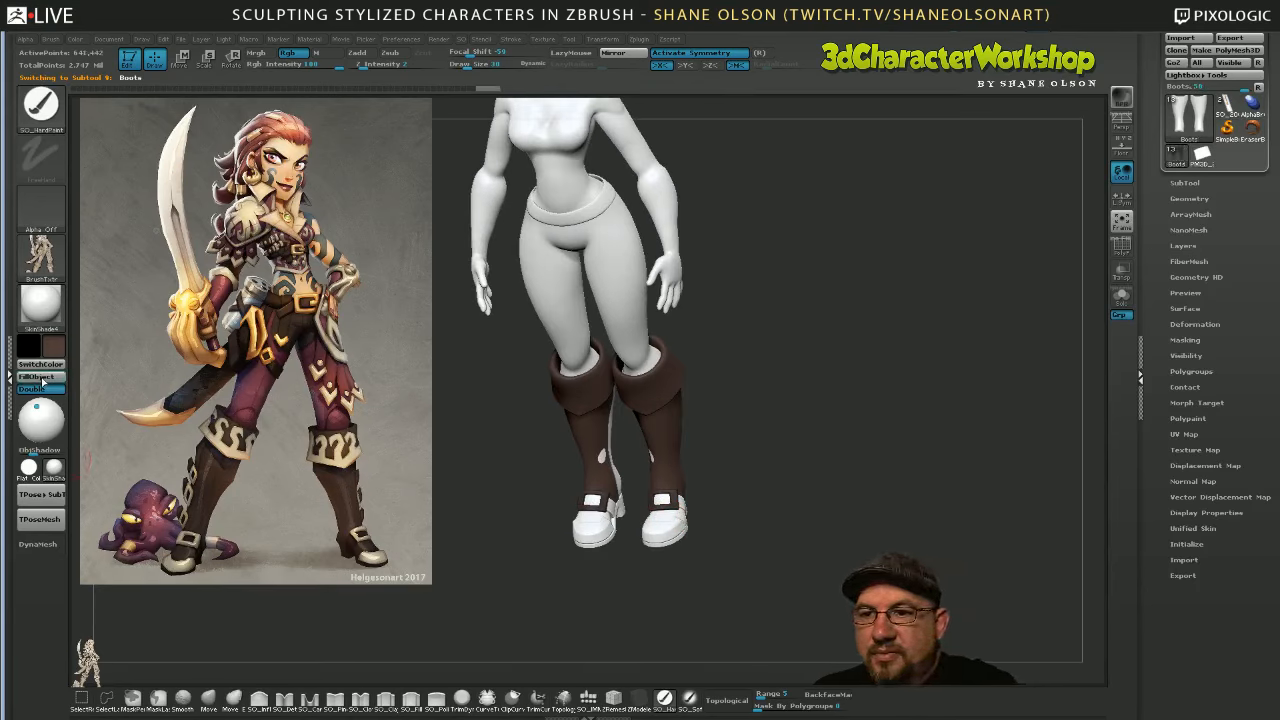
pyautogui.moveTo(703, 536); pyautogui.dragTo(712, 505)
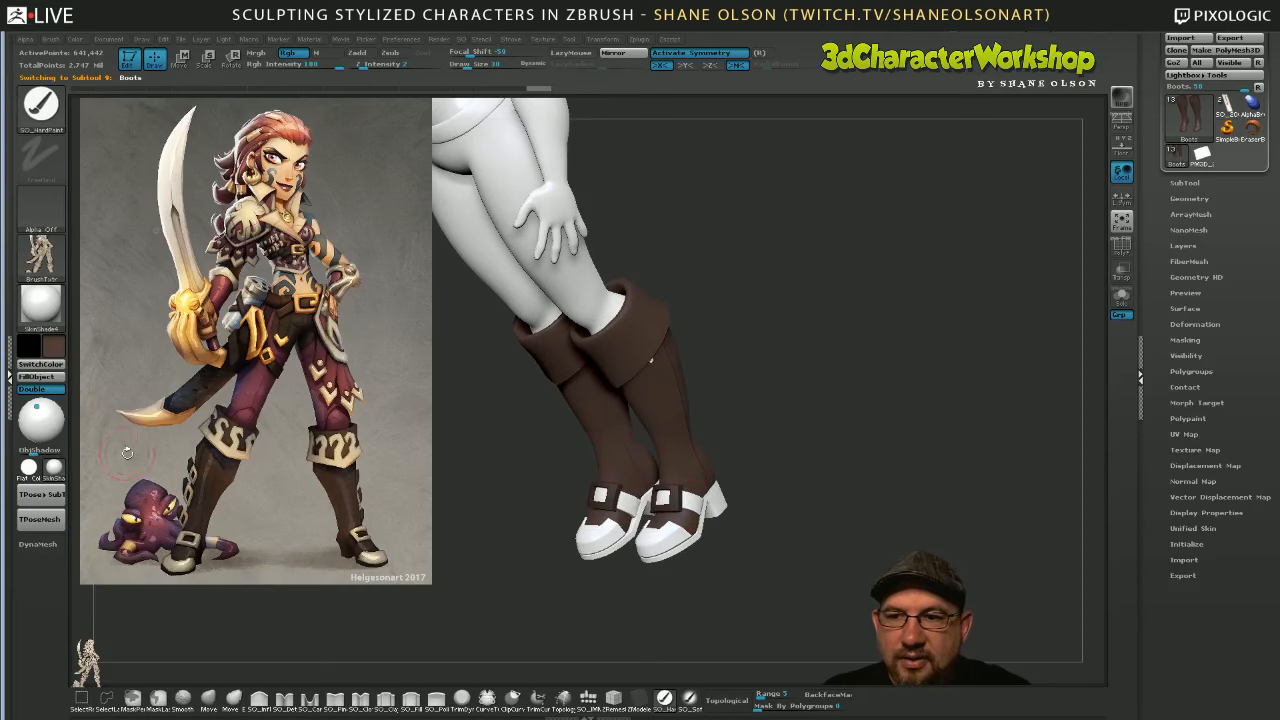
pyautogui.moveTo(794, 531); pyautogui.dragTo(780, 530)
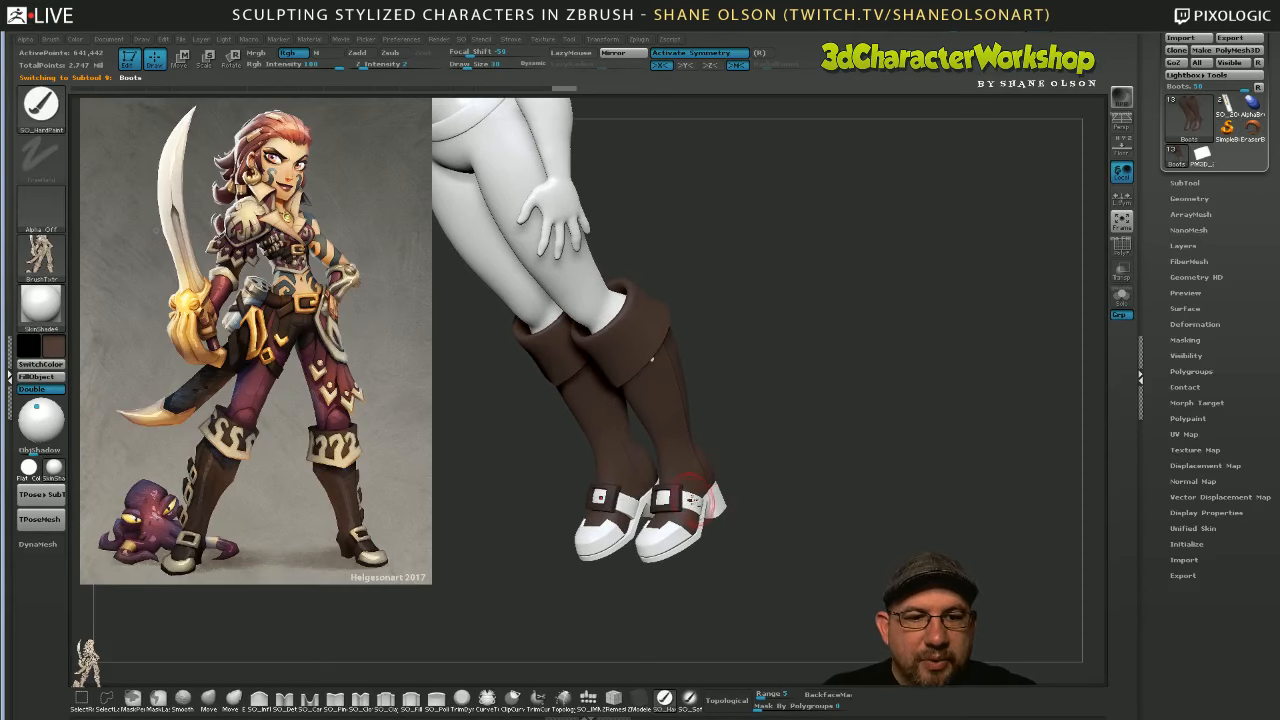
pyautogui.click(44, 388)
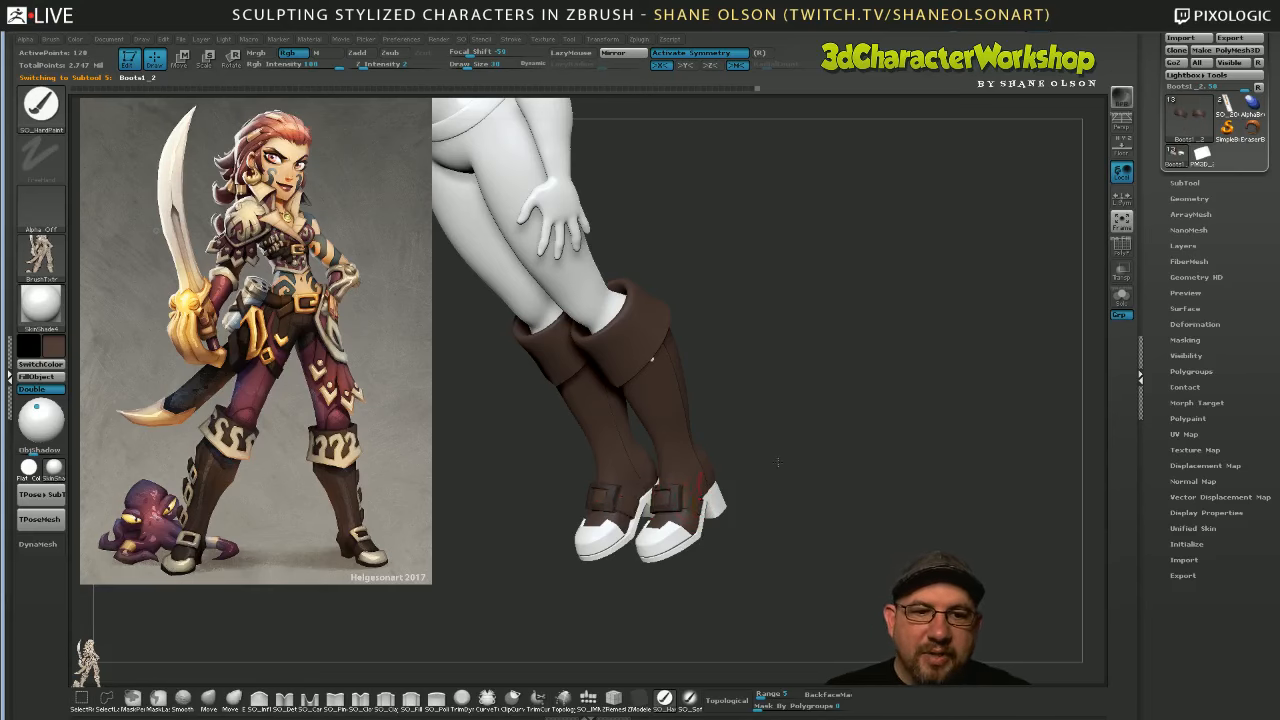
pyautogui.moveTo(797, 514); pyautogui.dragTo(693, 500)
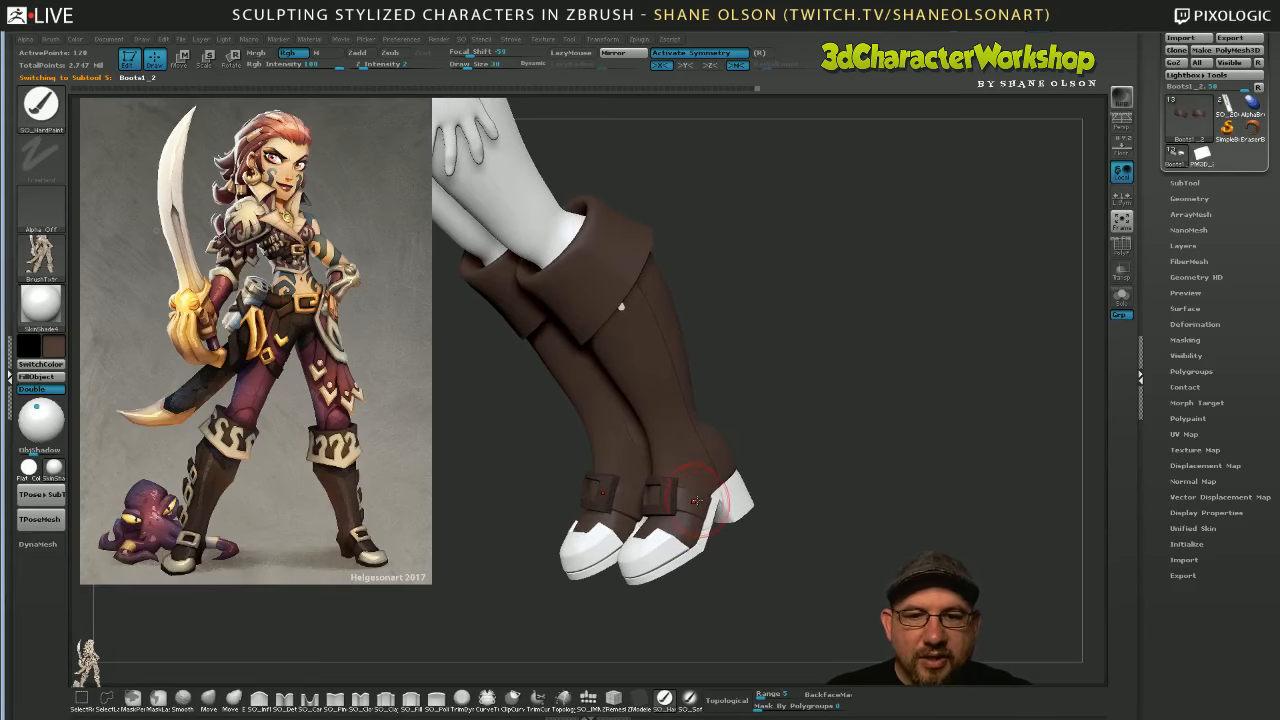
# Pick a slightly darker brown as the current colour and fill the ankle straps with it
pyautogui.moveTo(814, 443); pyautogui.dragTo(760, 440)
pyautogui.click(56, 343)
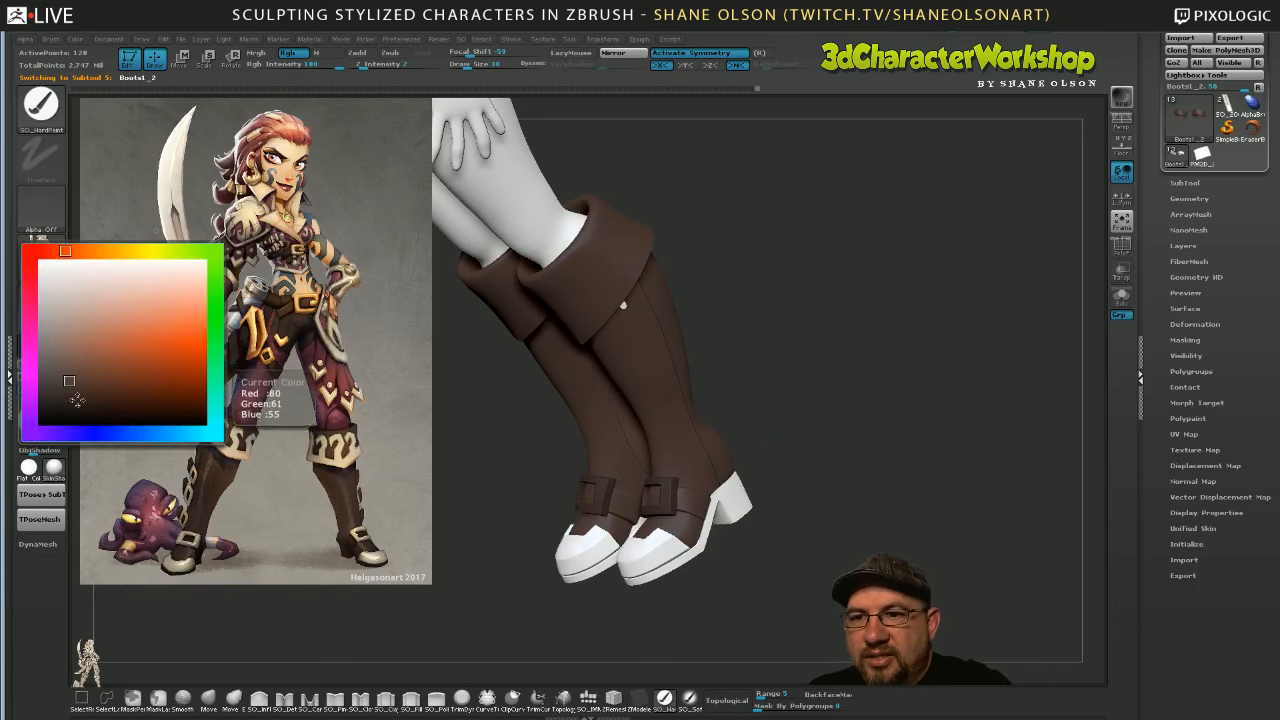
pyautogui.click(78, 396)
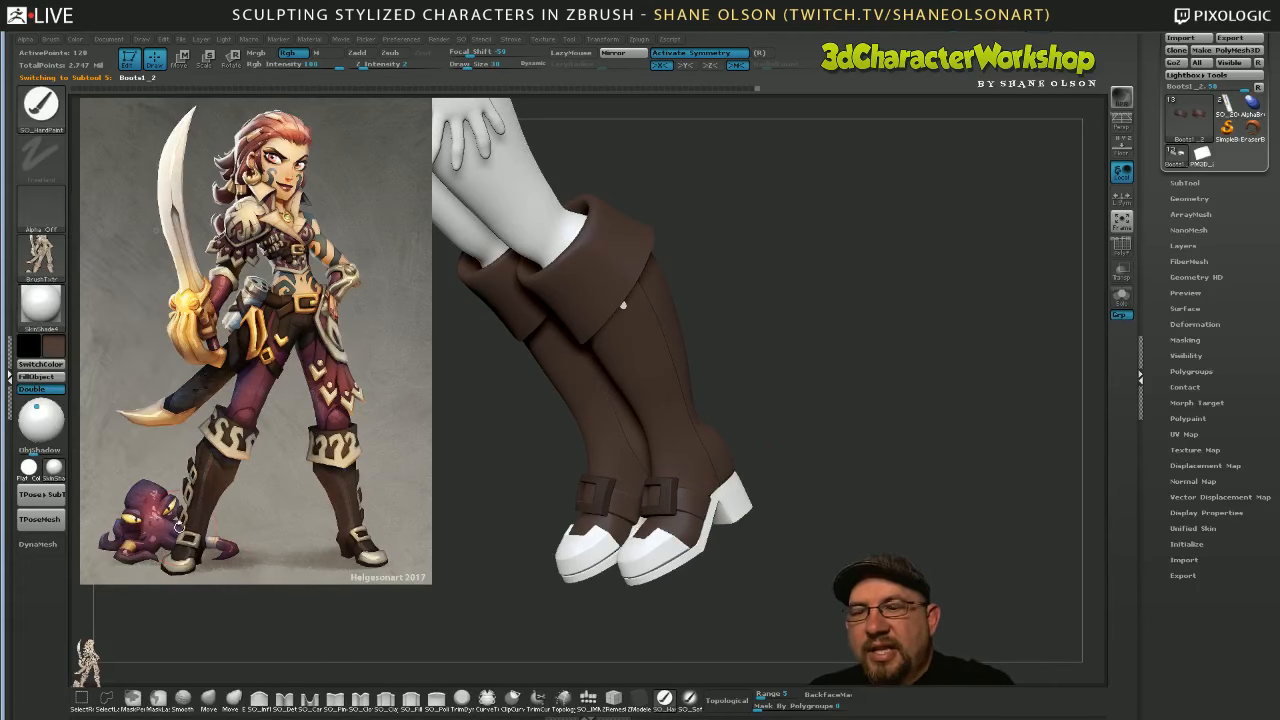
pyautogui.click(55, 348)
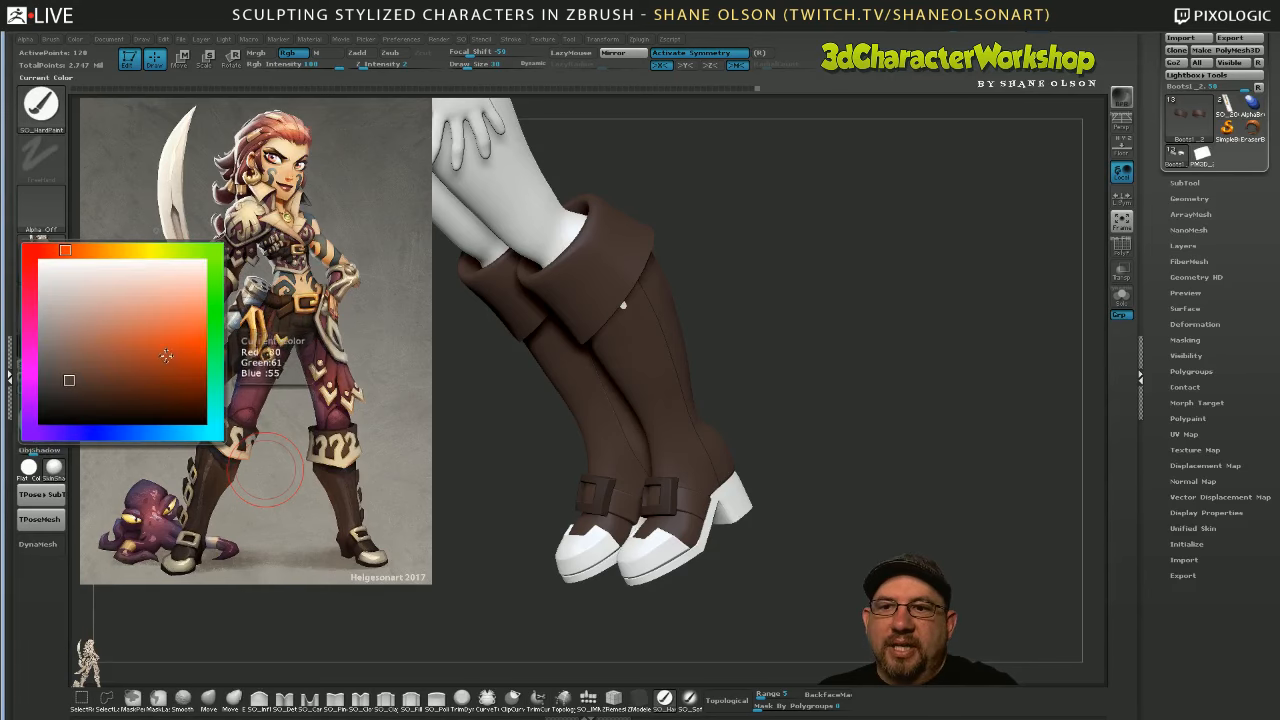
pyautogui.click(71, 387)
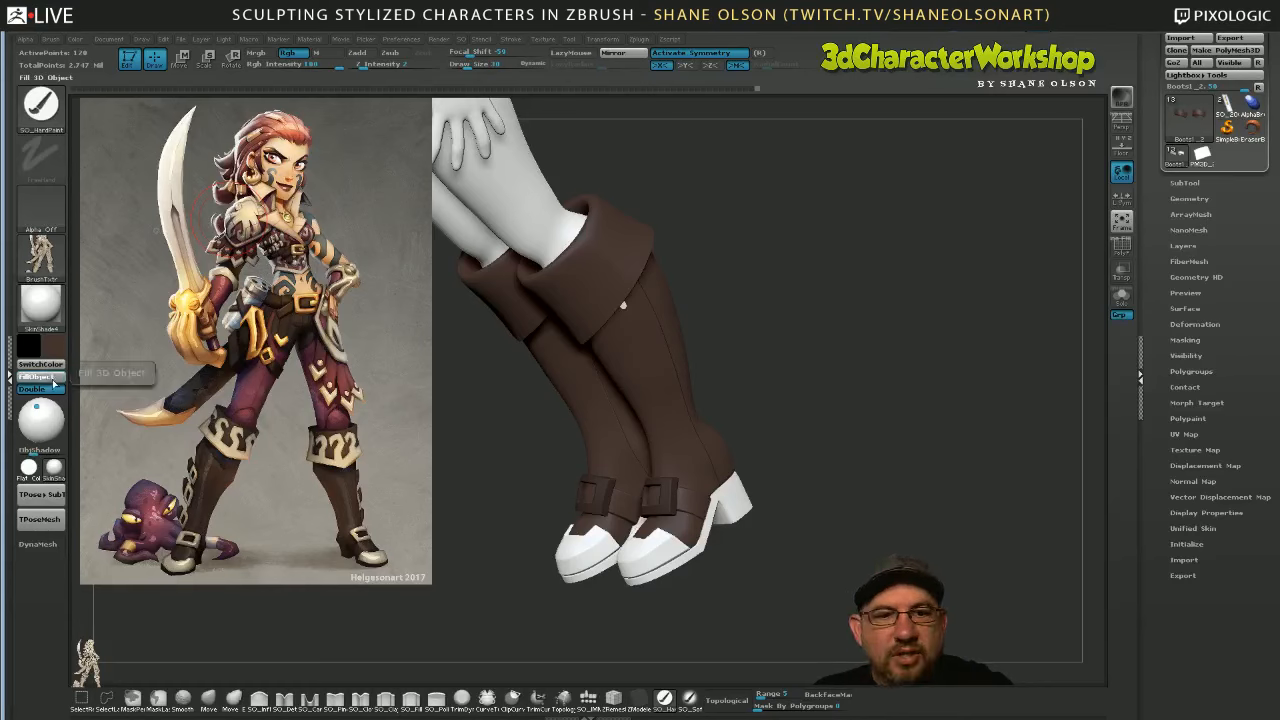
# Select the Bootsoles subtool and fill the soles and heels with the darker brown
pyautogui.moveTo(829, 451); pyautogui.dragTo(745, 487)
pyautogui.keyDown('alt'); pyautogui.click(745, 487); pyautogui.keyUp('alt')
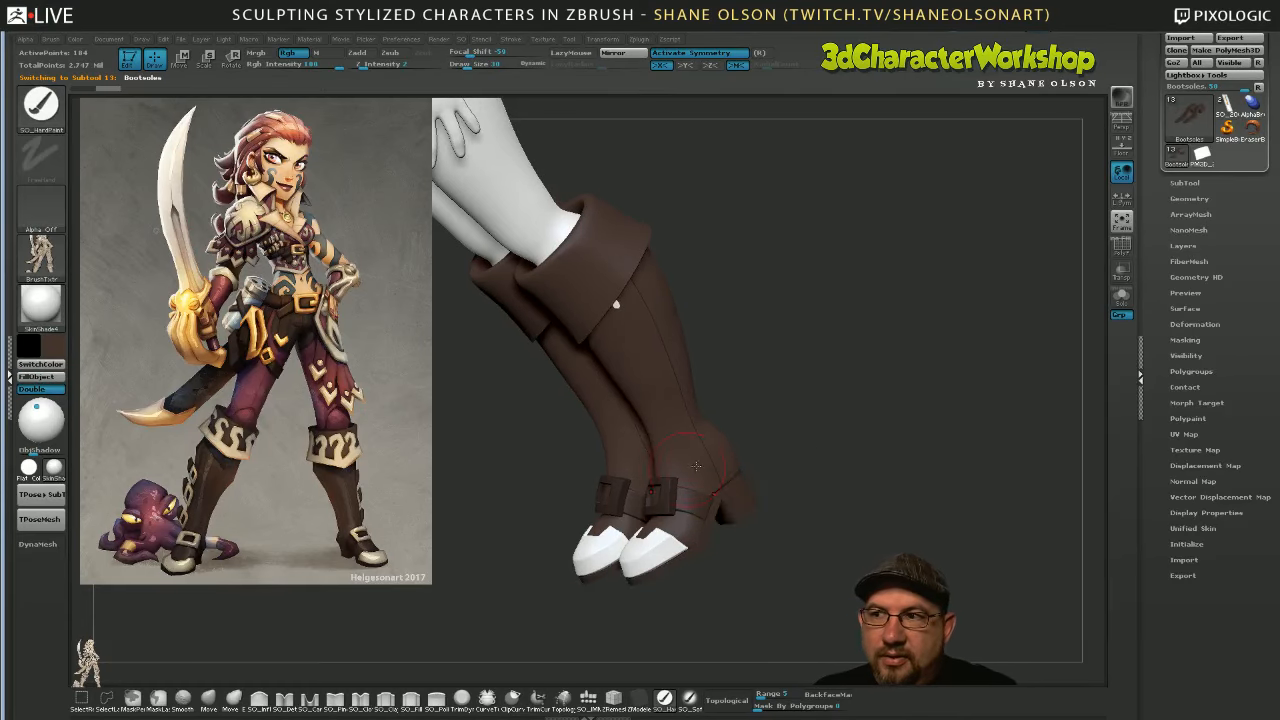
pyautogui.moveTo(824, 451)
pyautogui.mouseDown()
pyautogui.moveTo(834, 472)
pyautogui.moveTo(825, 466)
pyautogui.mouseUp()
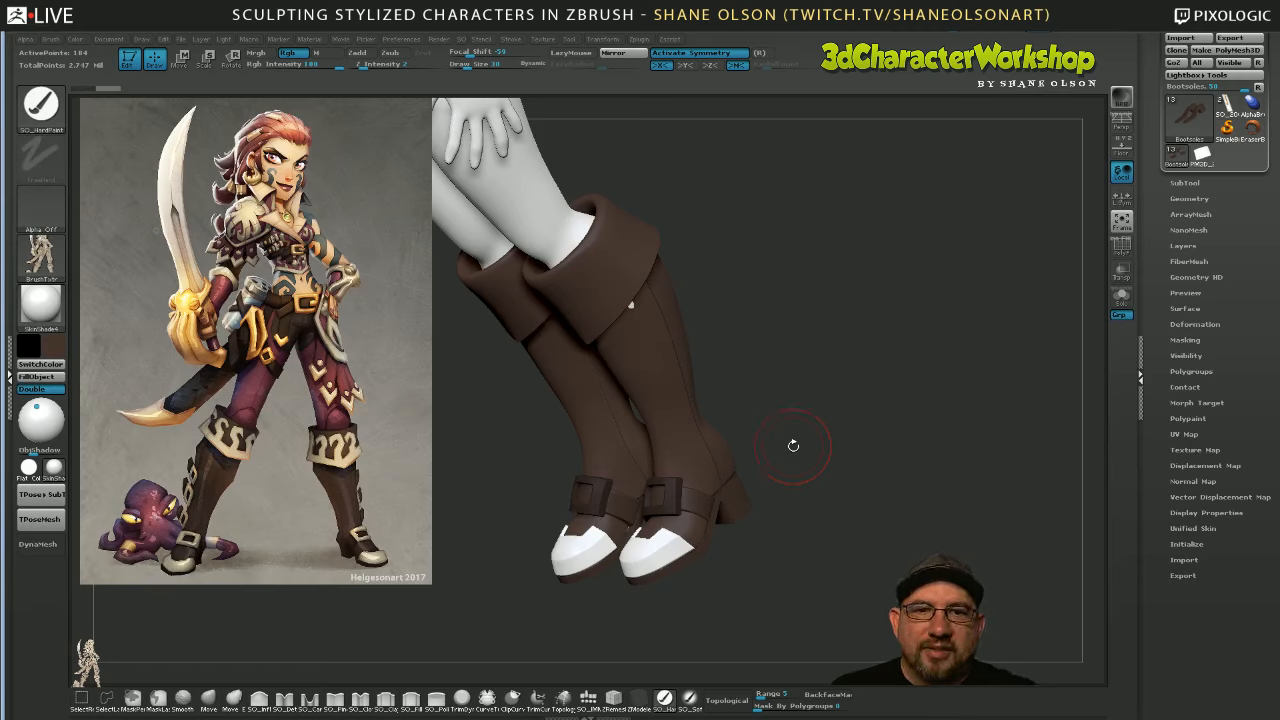
pyautogui.moveTo(793, 445); pyautogui.dragTo(846, 426)
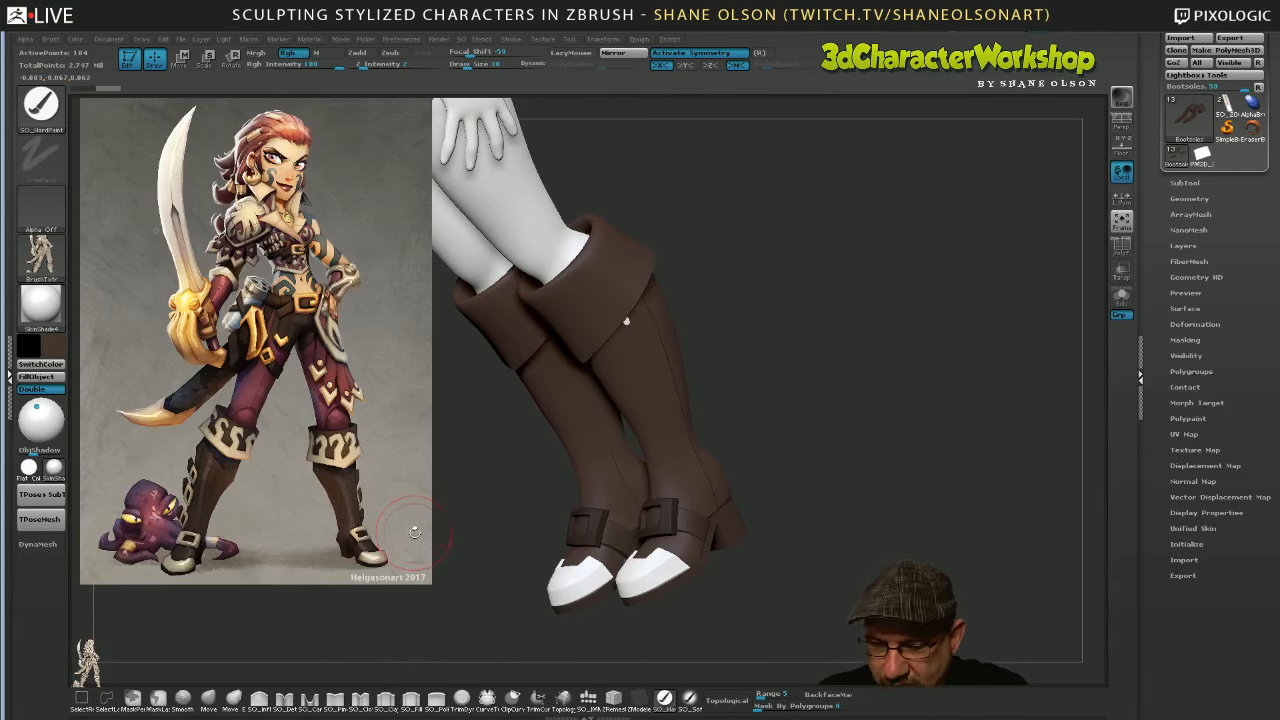
# Sample a pale cream from the concept painting as the current colour for the boot buckles
pyautogui.press('space')
pyautogui.press('c')
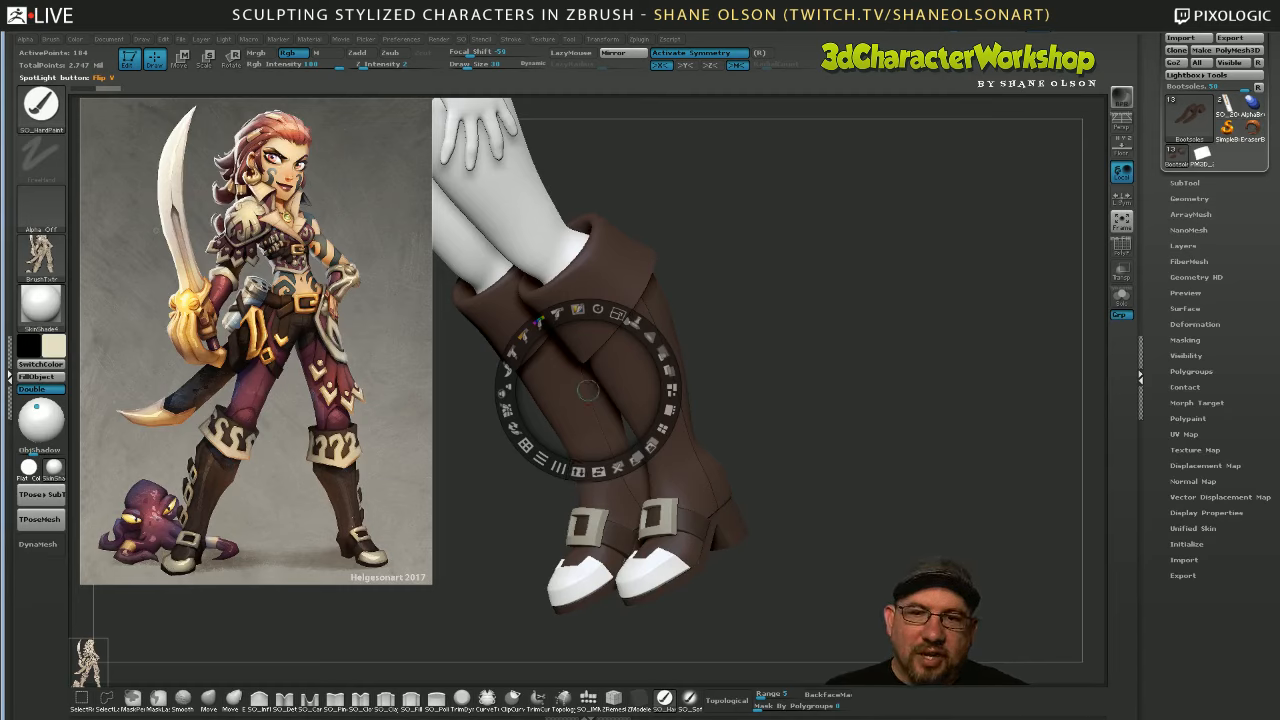
pyautogui.press('z')
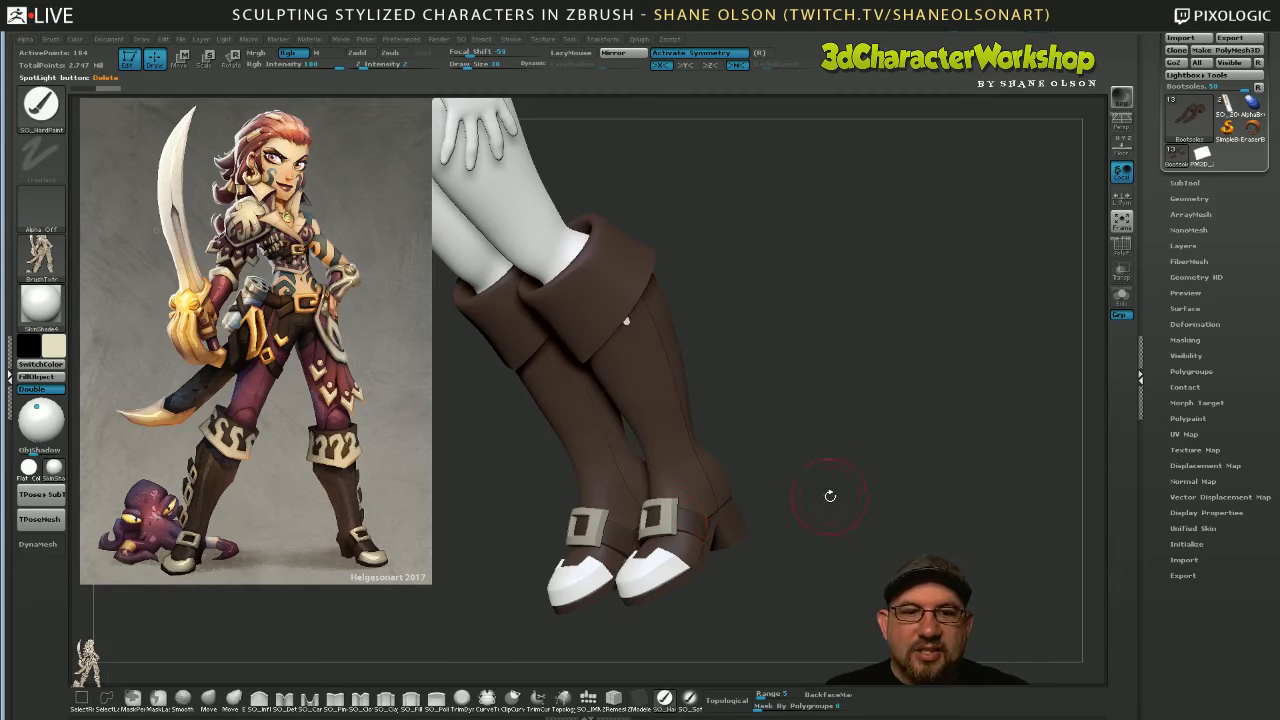
pyautogui.moveTo(829, 496); pyautogui.dragTo(844, 525)
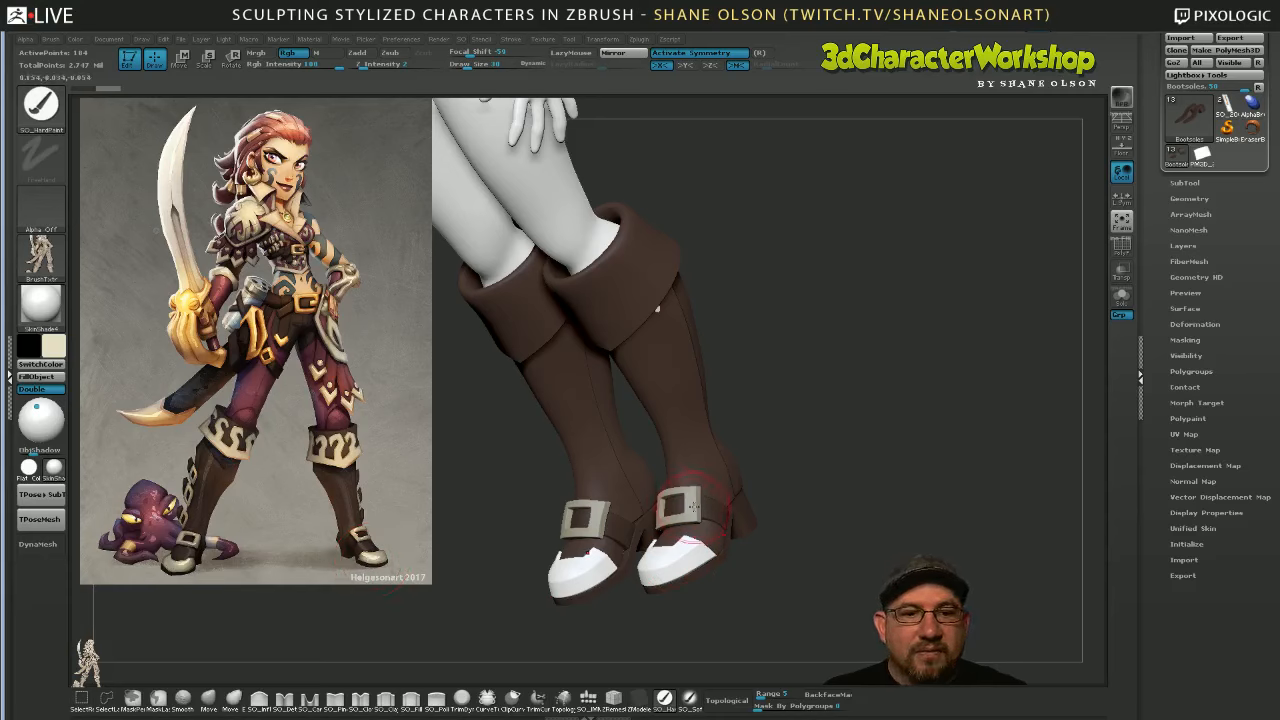
pyautogui.moveTo(885, 493); pyautogui.dragTo(886, 492)
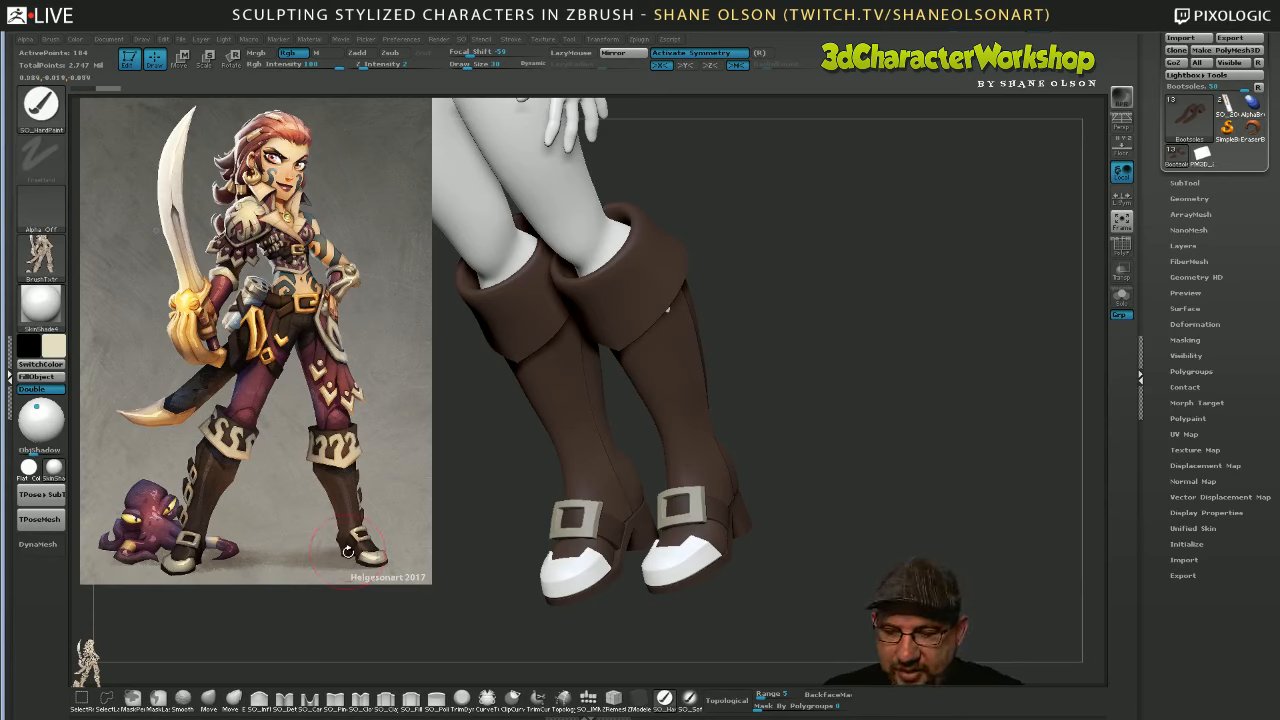
# Sample alternative buckle tones from the concept painting and adjust the resulting tan to a more saturated shade
pyautogui.press('space')
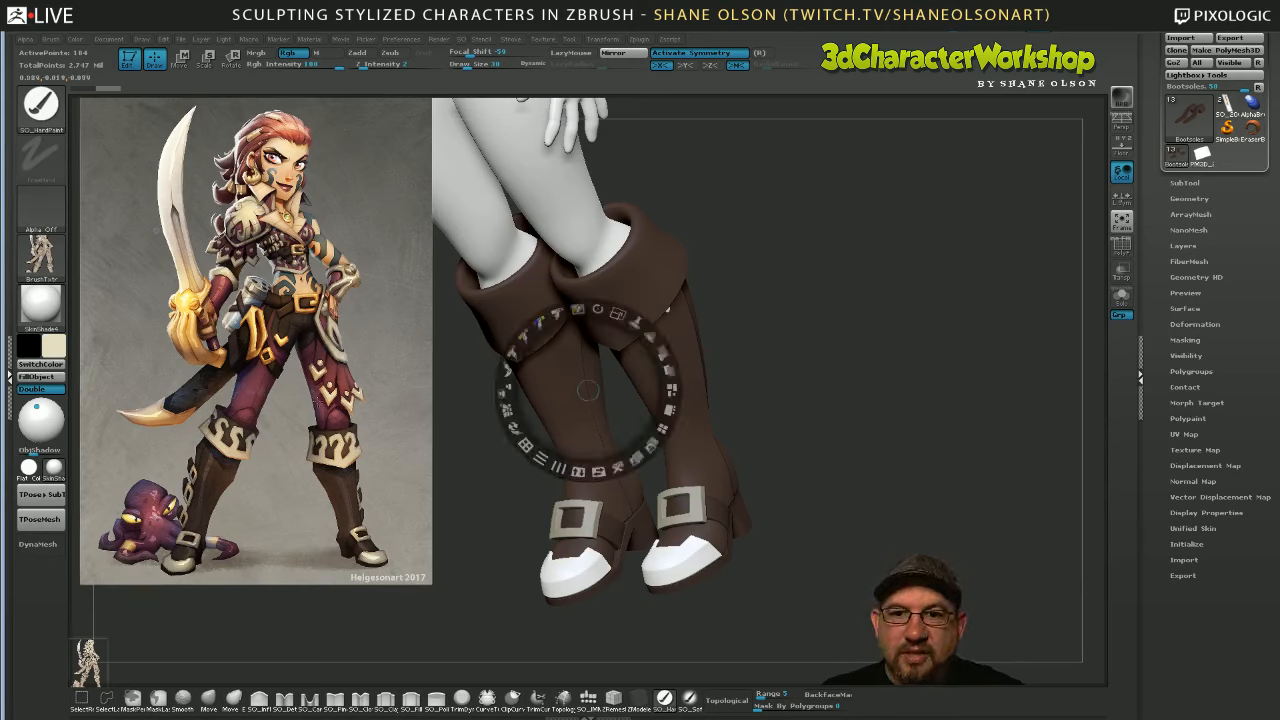
pyautogui.press('c')
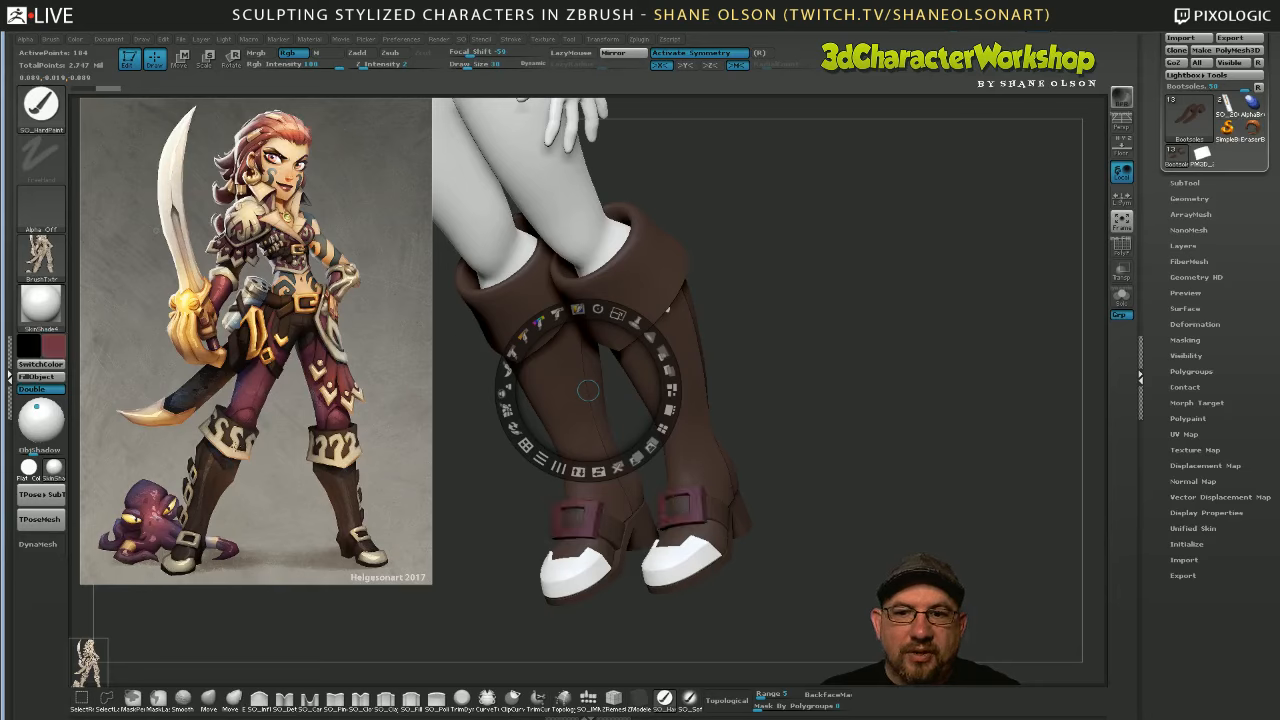
pyautogui.press('c')
pyautogui.press('c')
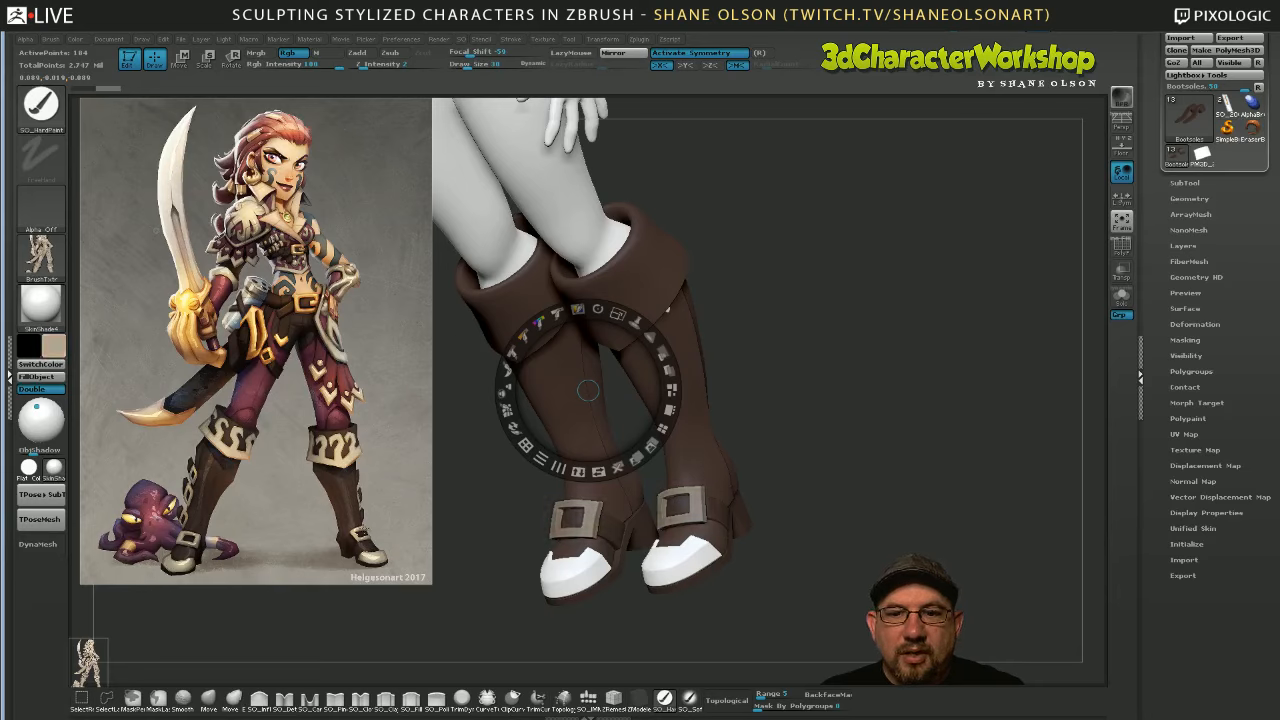
pyautogui.press('c')
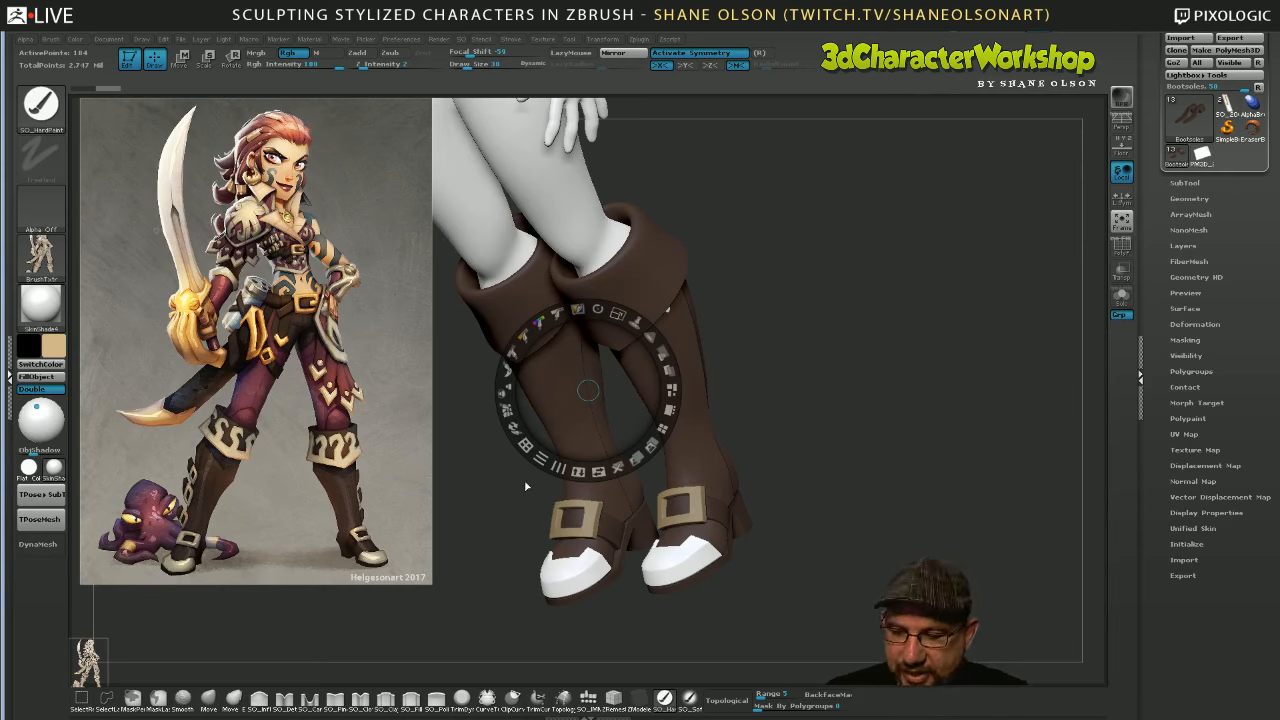
pyautogui.keyDown('alt'); pyautogui.click(698, 514); pyautogui.keyUp('alt')
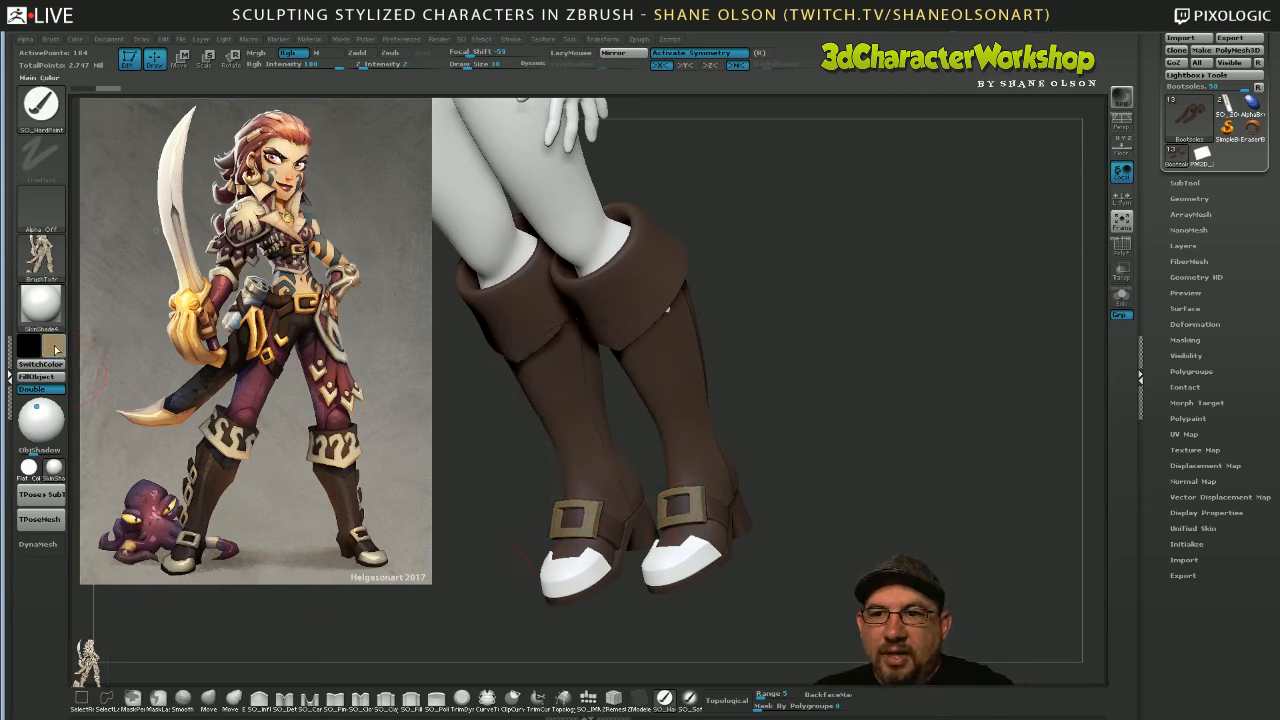
pyautogui.click(52, 346)
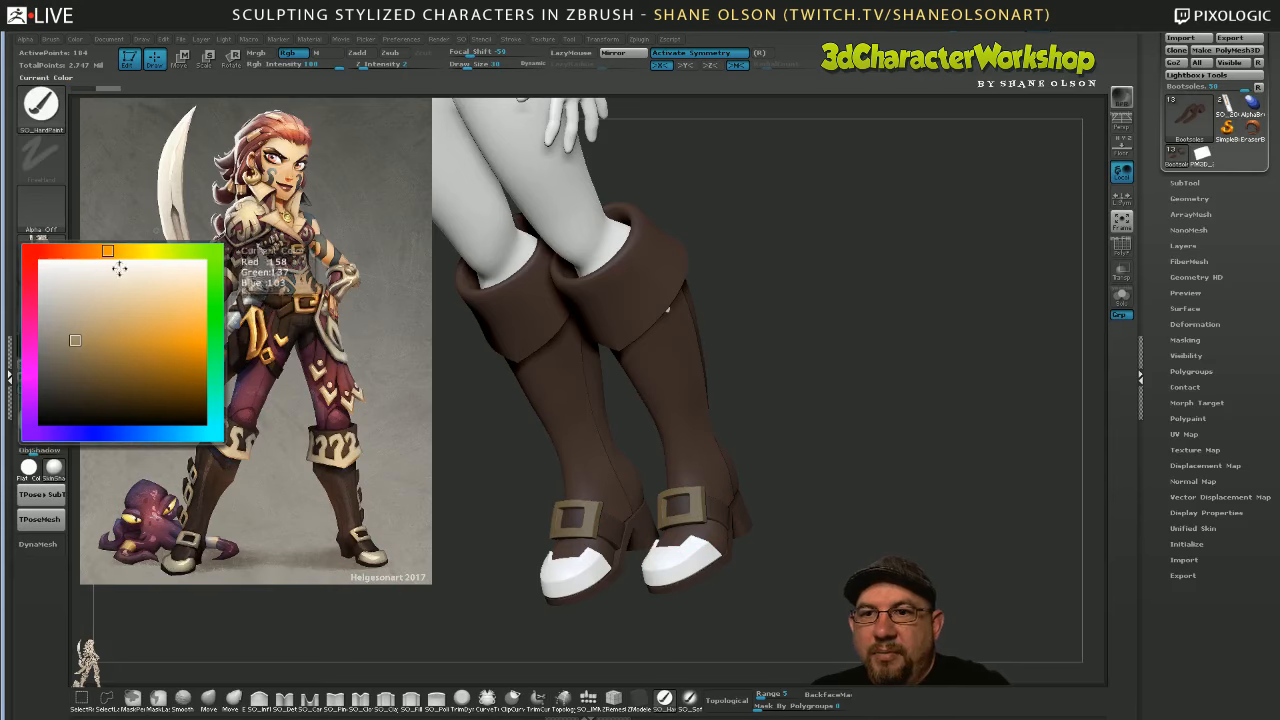
pyautogui.click(96, 335)
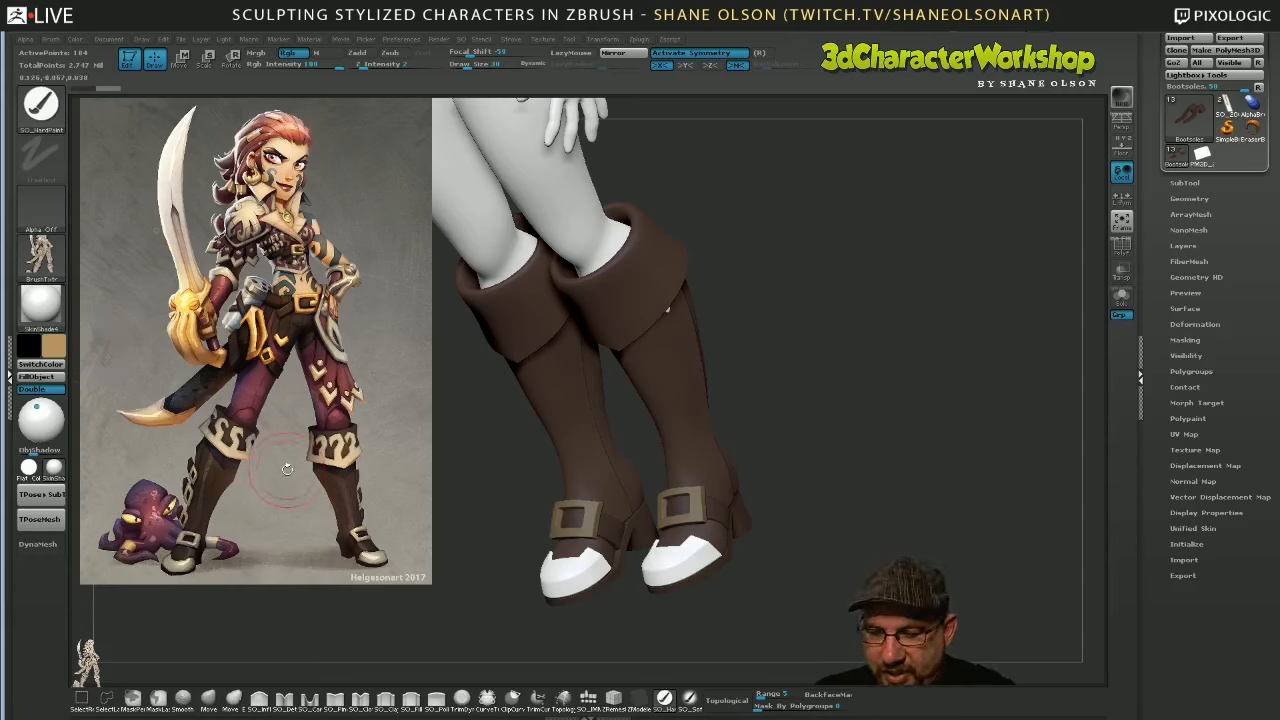
# Sample several gold and cream tones from the concept painting, ending on a light golden yellow as the current colour
pyautogui.press('z')
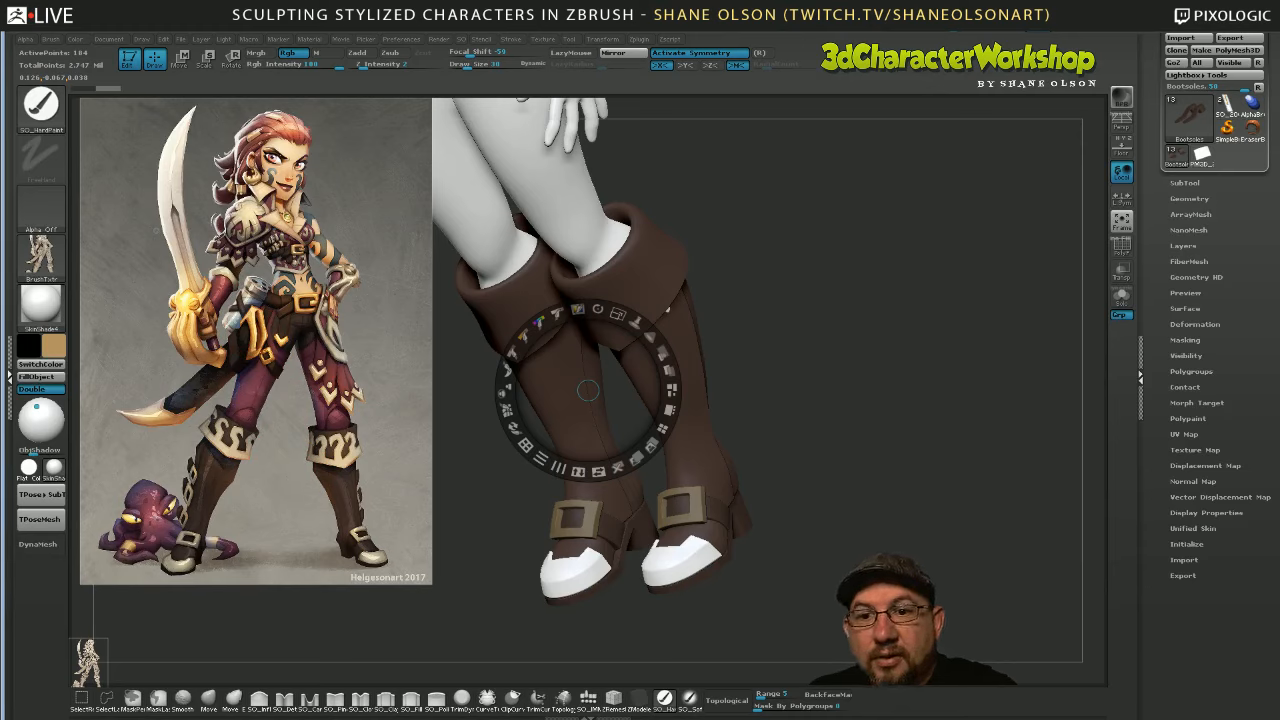
pyautogui.press('c')
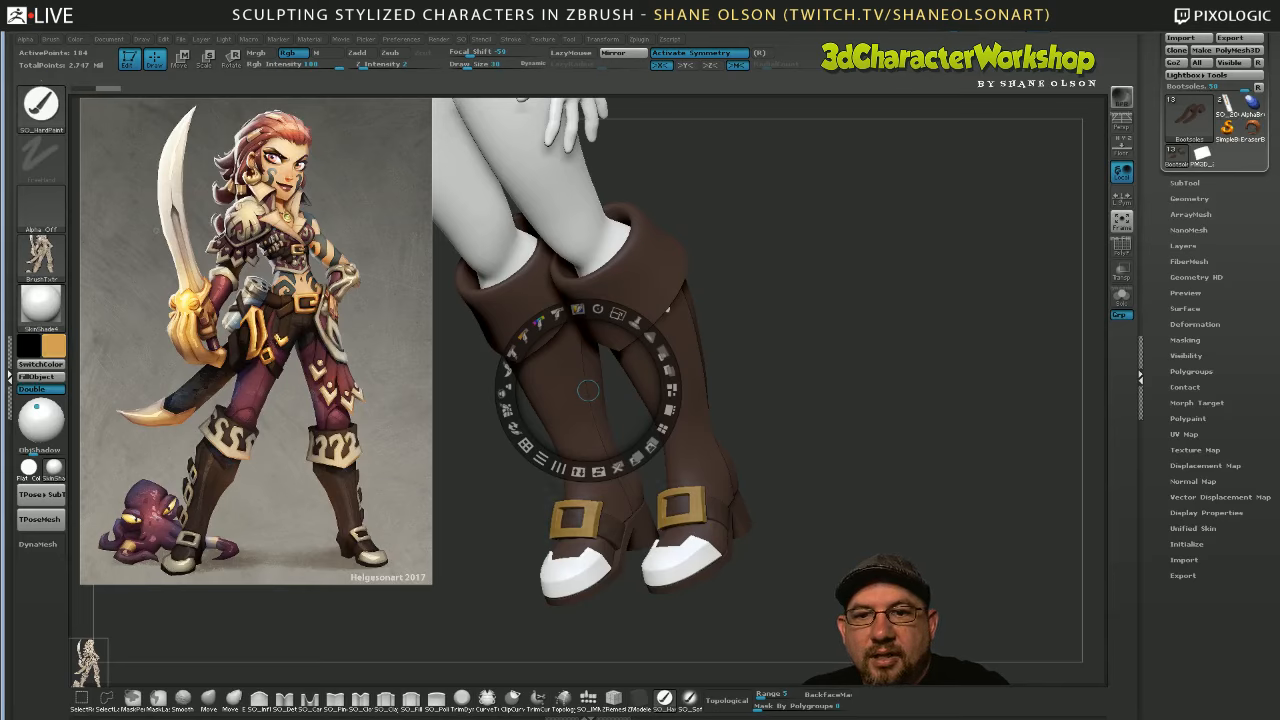
pyautogui.press('c')
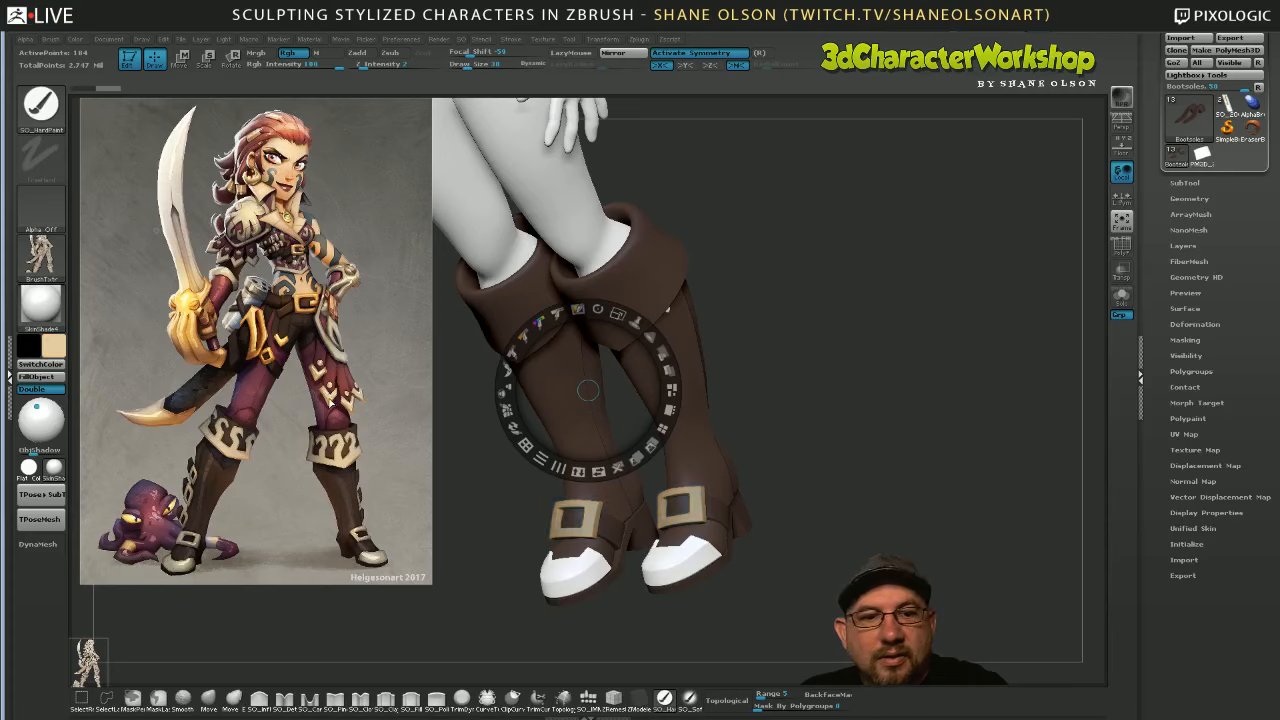
pyautogui.press('c')
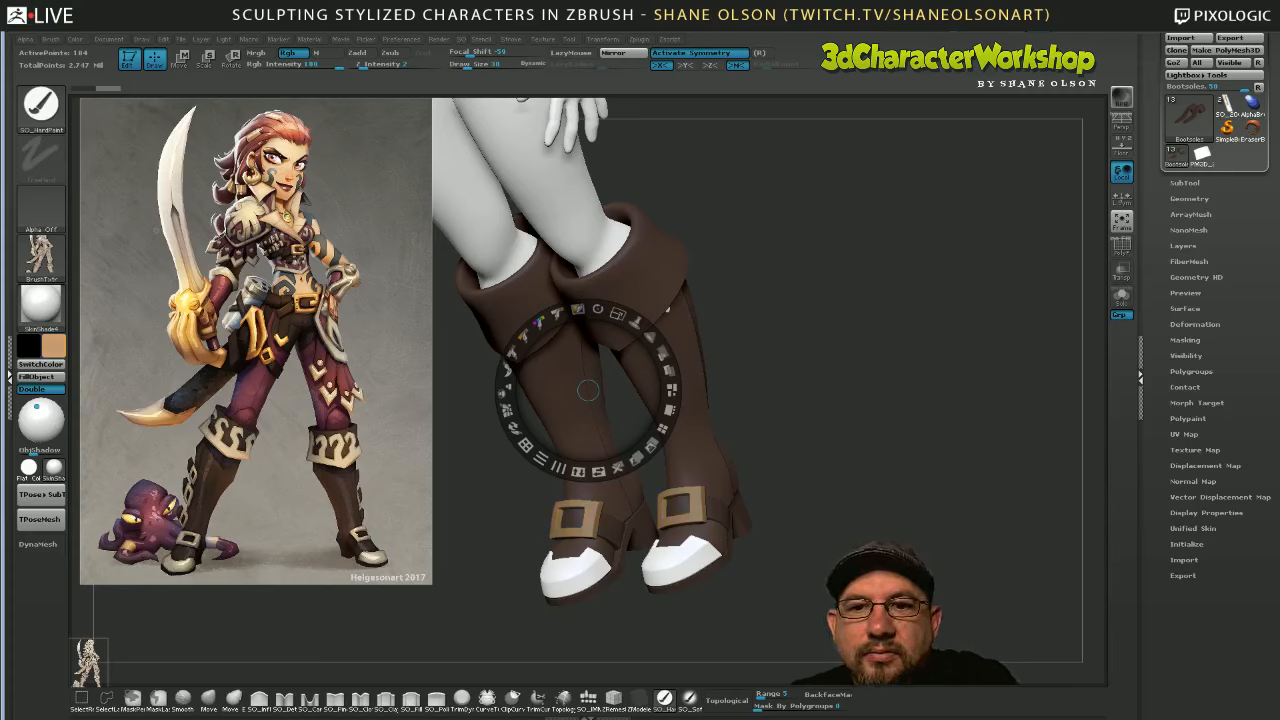
pyautogui.press('z')
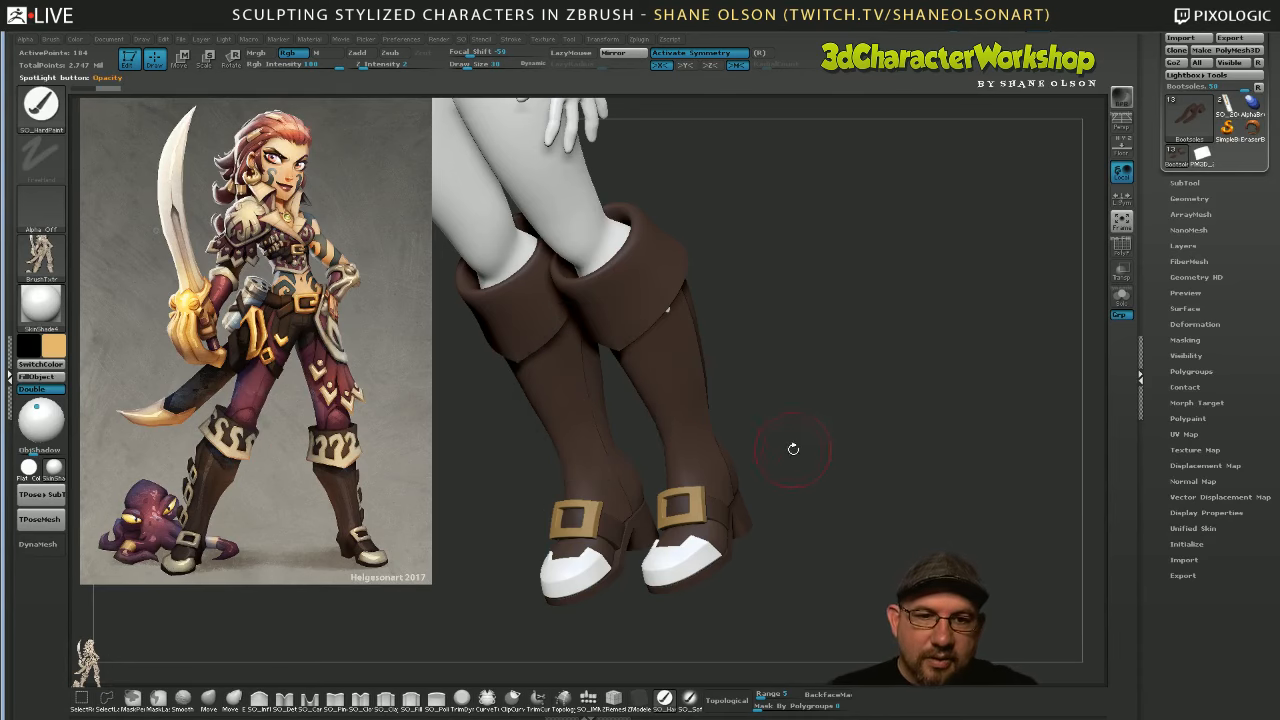
# Select the BootTips subtool and fill the toe caps with the light golden yellow, keeping the soles dark brown
pyautogui.moveTo(834, 514); pyautogui.dragTo(884, 503)
pyautogui.moveTo(841, 503); pyautogui.dragTo(755, 510)
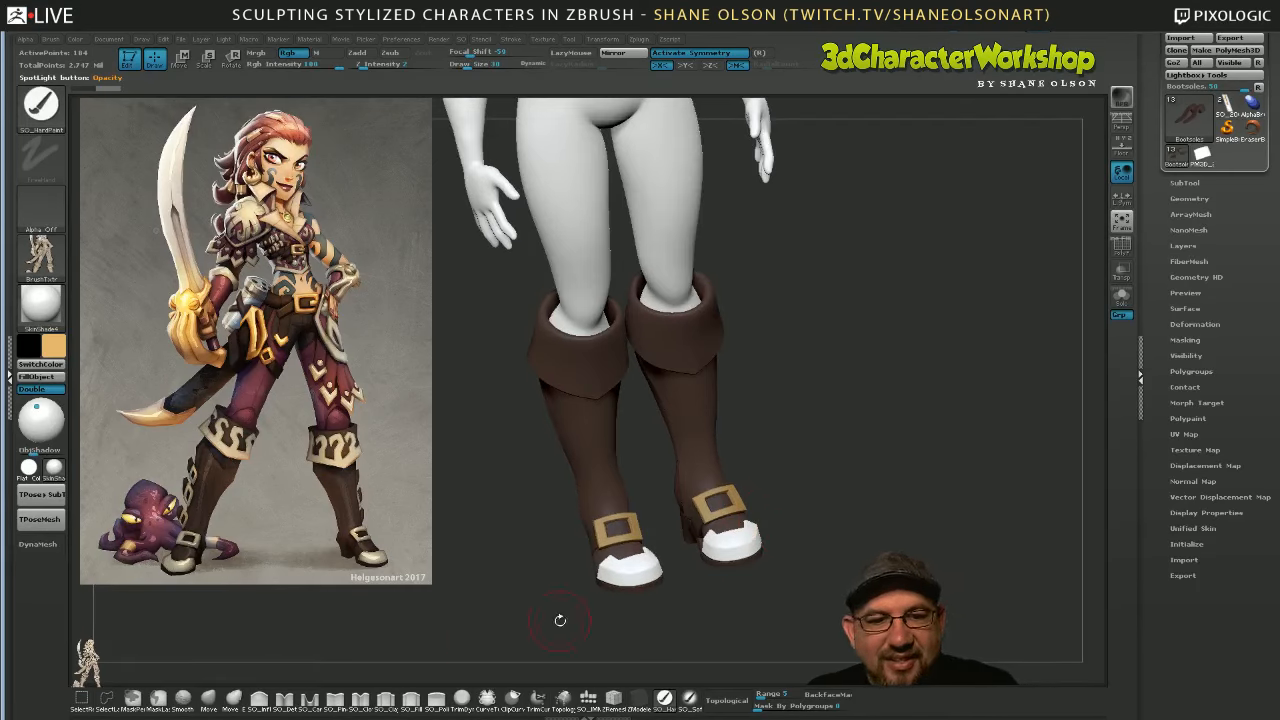
pyautogui.click(40, 377)
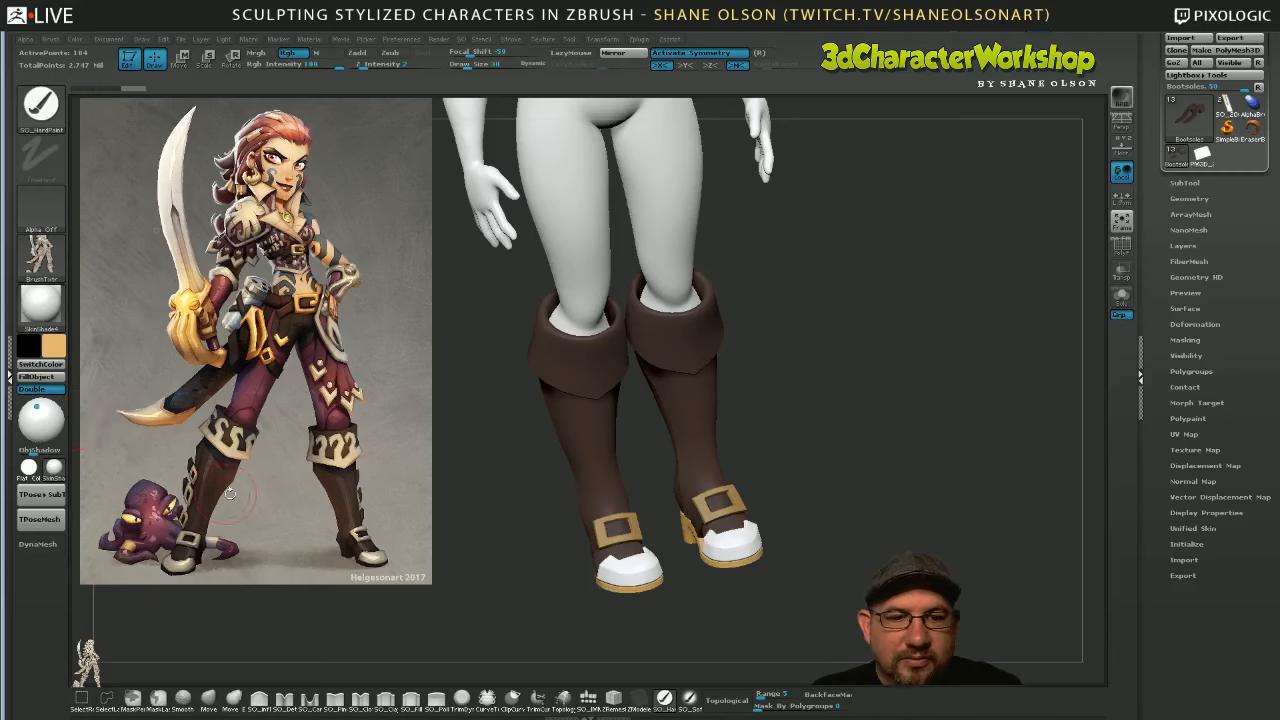
pyautogui.keyDown('alt'); pyautogui.click(729, 545); pyautogui.keyUp('alt')
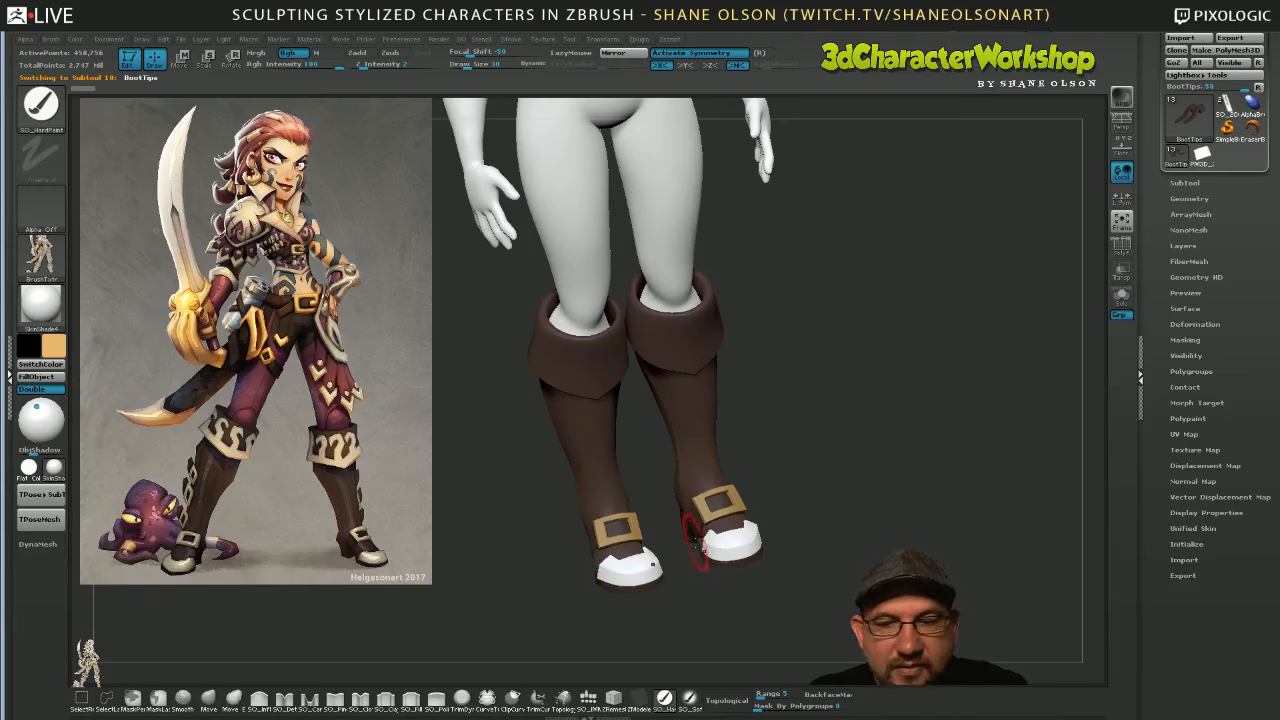
pyautogui.click(58, 378)
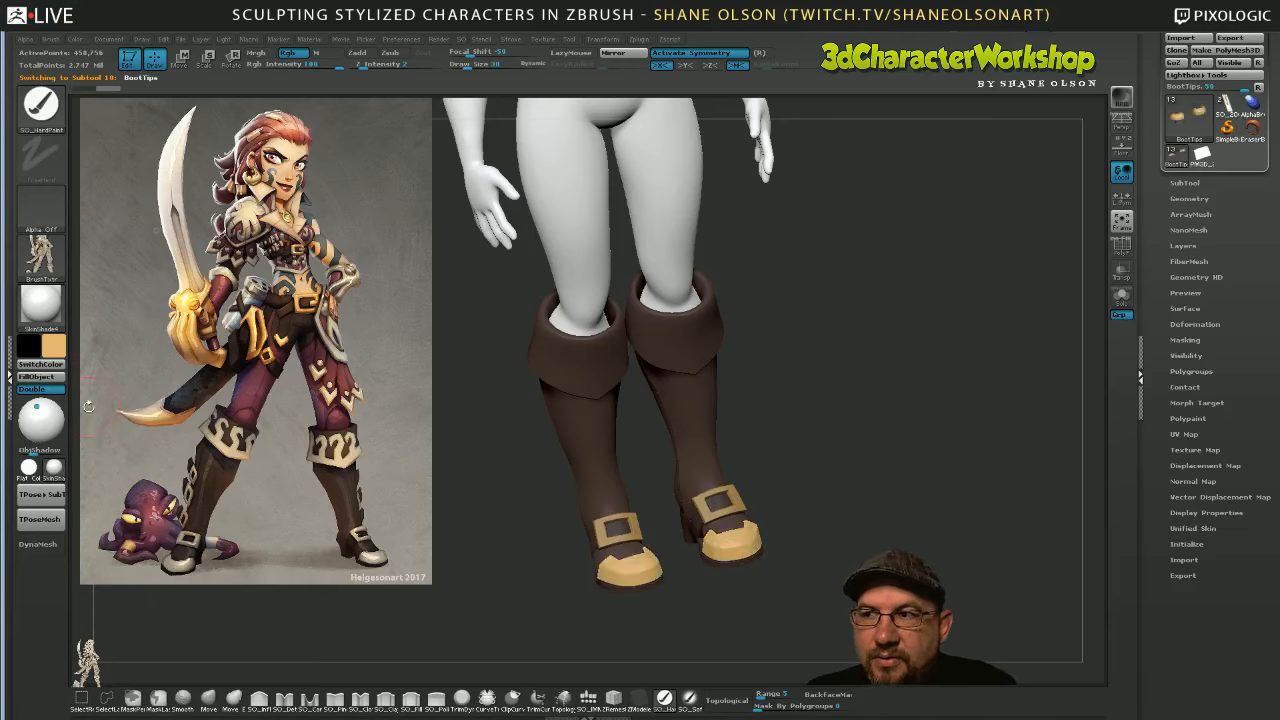
# Select the PM3D_ZSphere buckle subtool and fill both boot buckles with the same golden yellow
pyautogui.keyDown('alt'); pyautogui.click(745, 505); pyautogui.keyUp('alt')
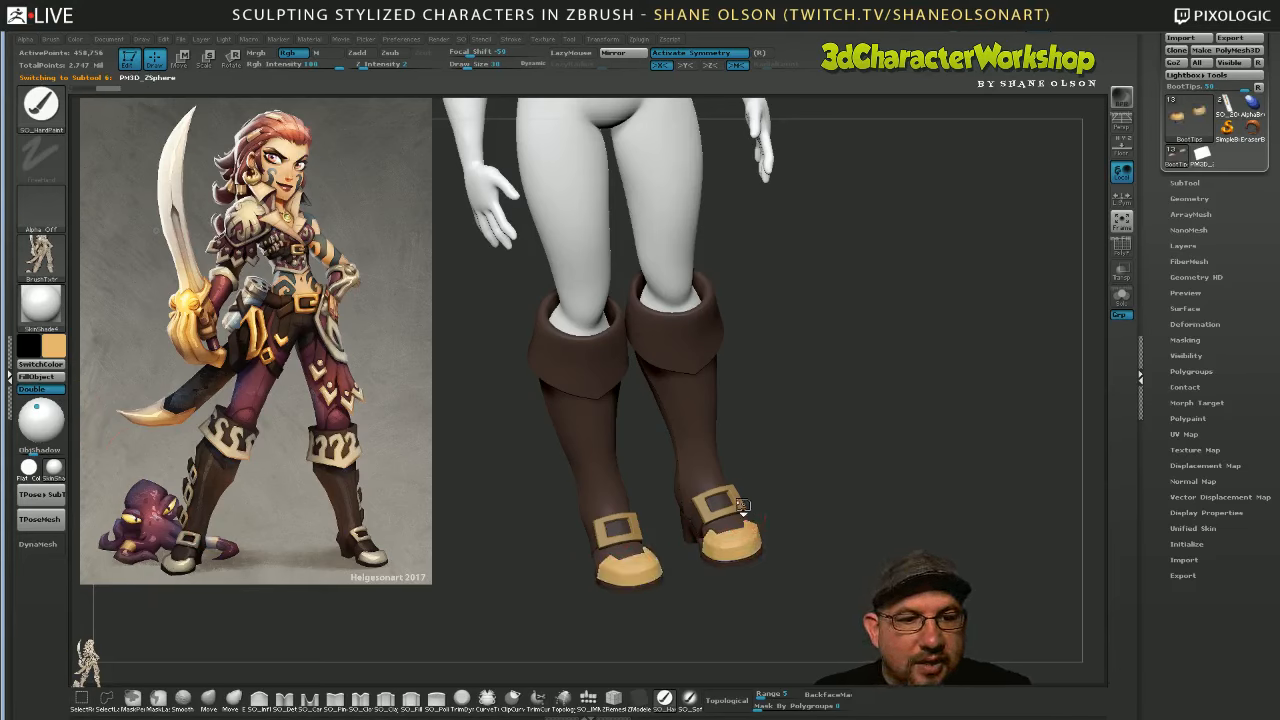
pyautogui.click(41, 377)
pyautogui.moveTo(875, 507)
pyautogui.mouseDown()
pyautogui.moveTo(930, 517)
pyautogui.moveTo(854, 569)
pyautogui.mouseUp()
pyautogui.moveTo(518, 581); pyautogui.dragTo(391, 587)
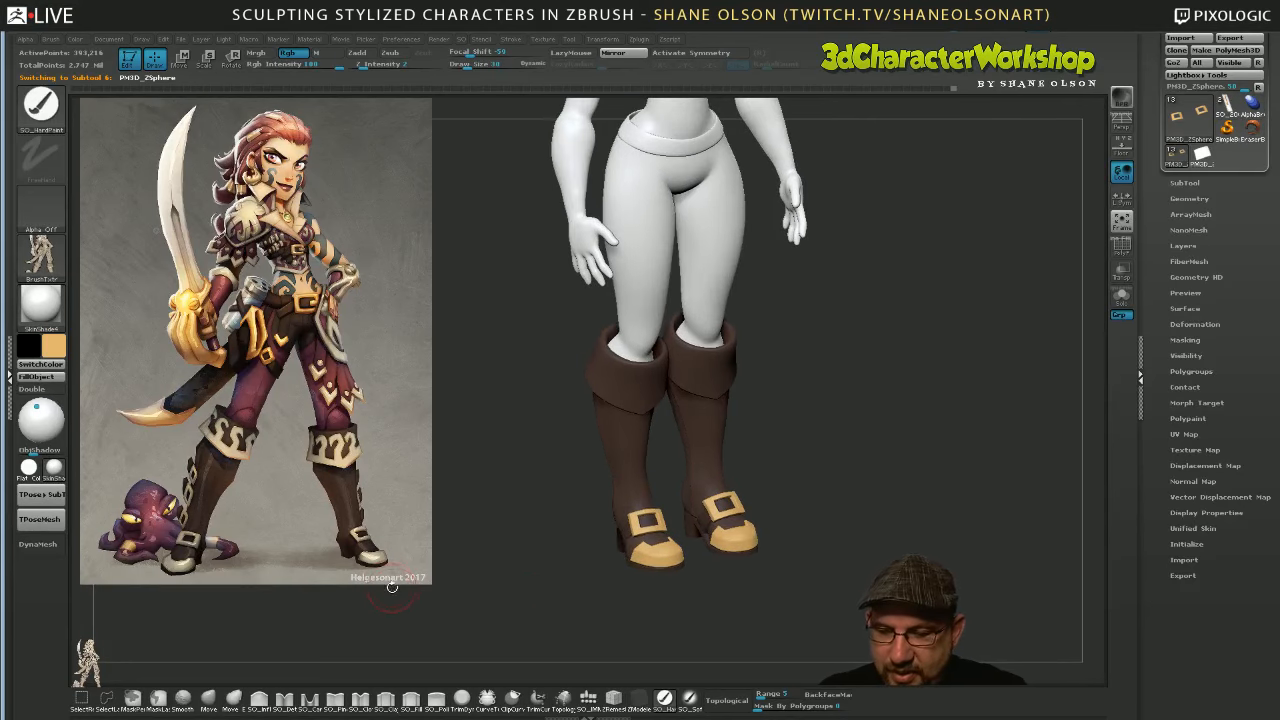
# Paint soft highlights on the BootTips toe caps with the SO_SoftPaint brush and a pale cream sampled from the concept painting
pyautogui.press('space')
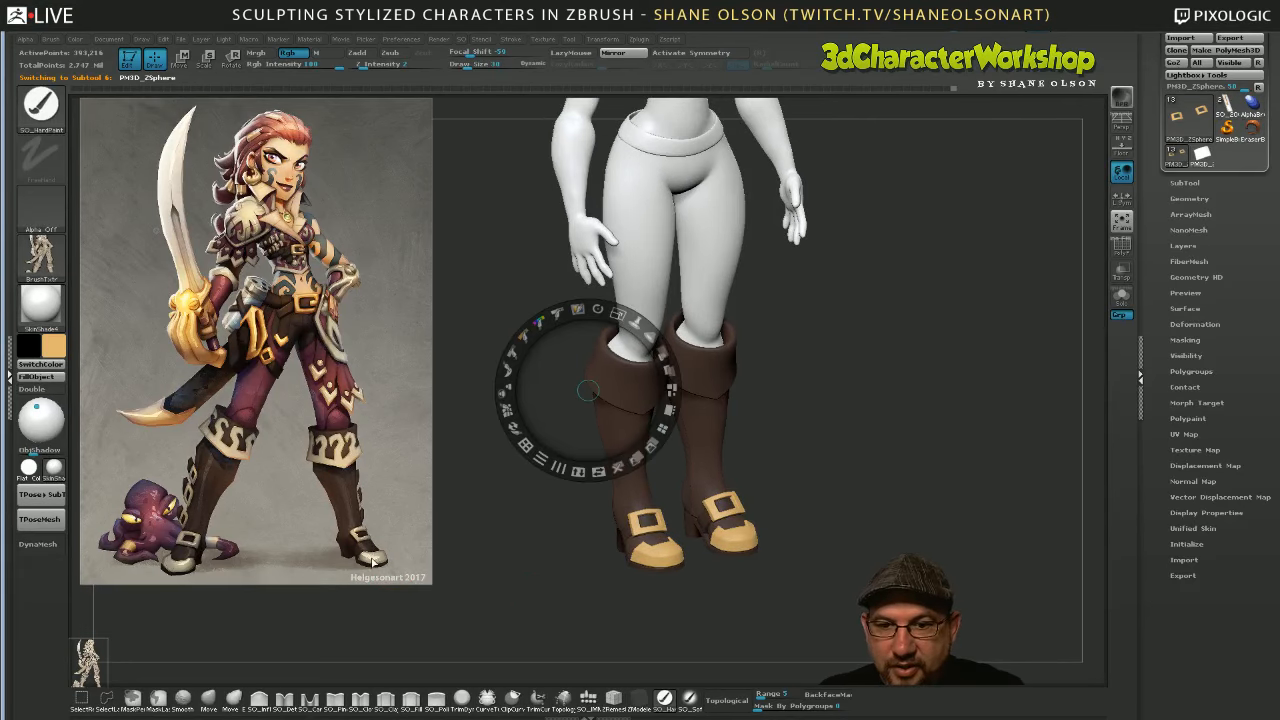
pyautogui.press('c')
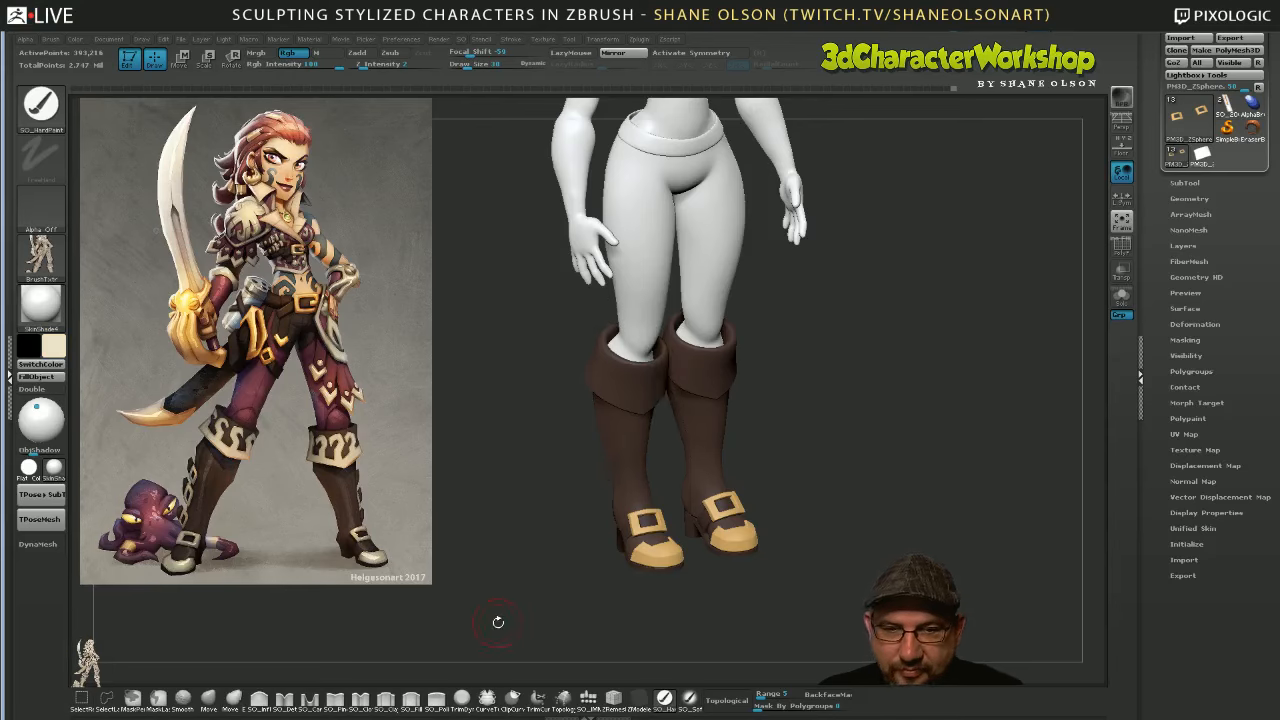
pyautogui.moveTo(790, 585); pyautogui.dragTo(737, 592)
pyautogui.click(689, 697)
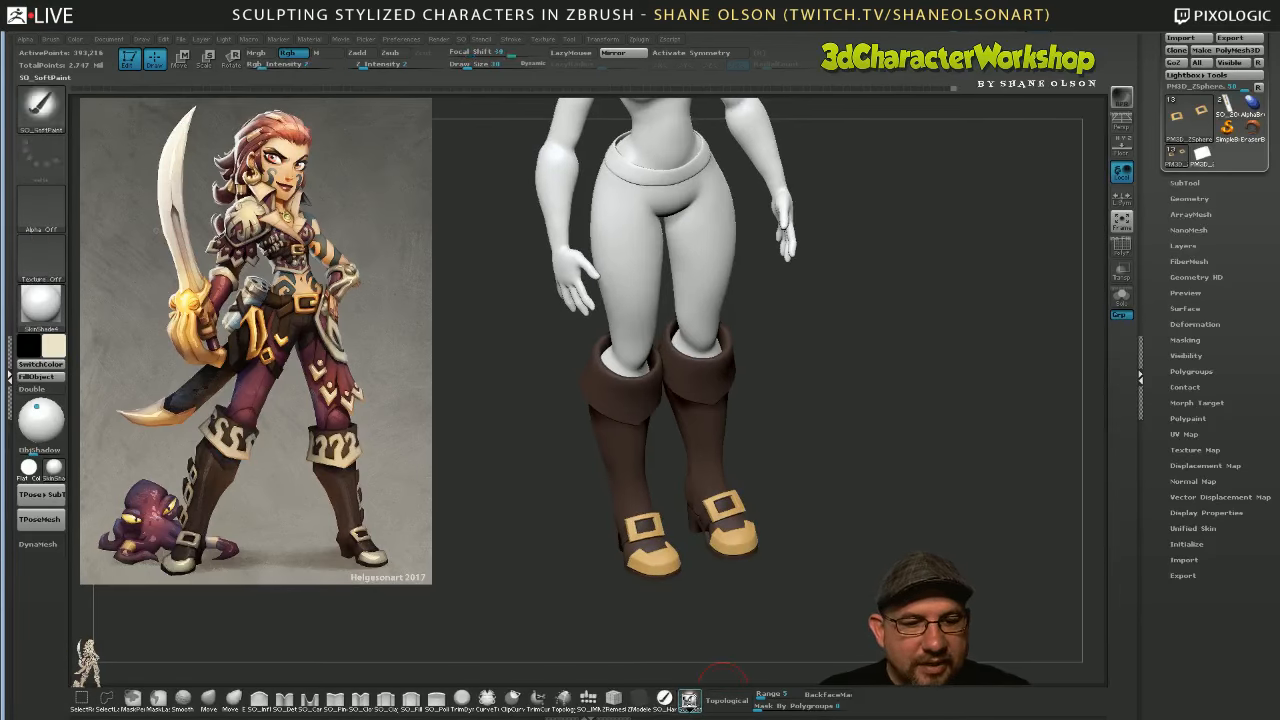
pyautogui.keyDown('alt'); pyautogui.click(740, 538); pyautogui.keyUp('alt')
pyautogui.moveTo(803, 566); pyautogui.dragTo(745, 545)
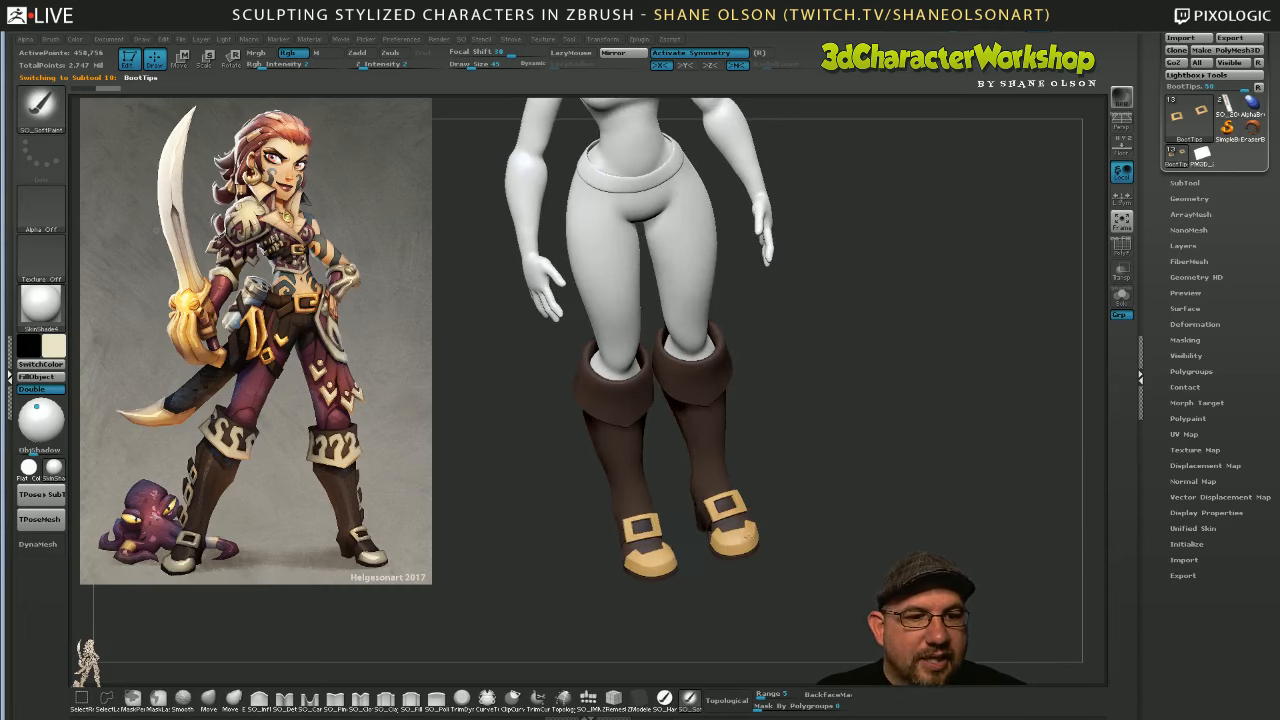
pyautogui.moveTo(755, 533)
pyautogui.mouseDown()
pyautogui.moveTo(752, 545)
pyautogui.moveTo(760, 520)
pyautogui.moveTo(745, 500)
pyautogui.moveTo(750, 524)
pyautogui.mouseUp()
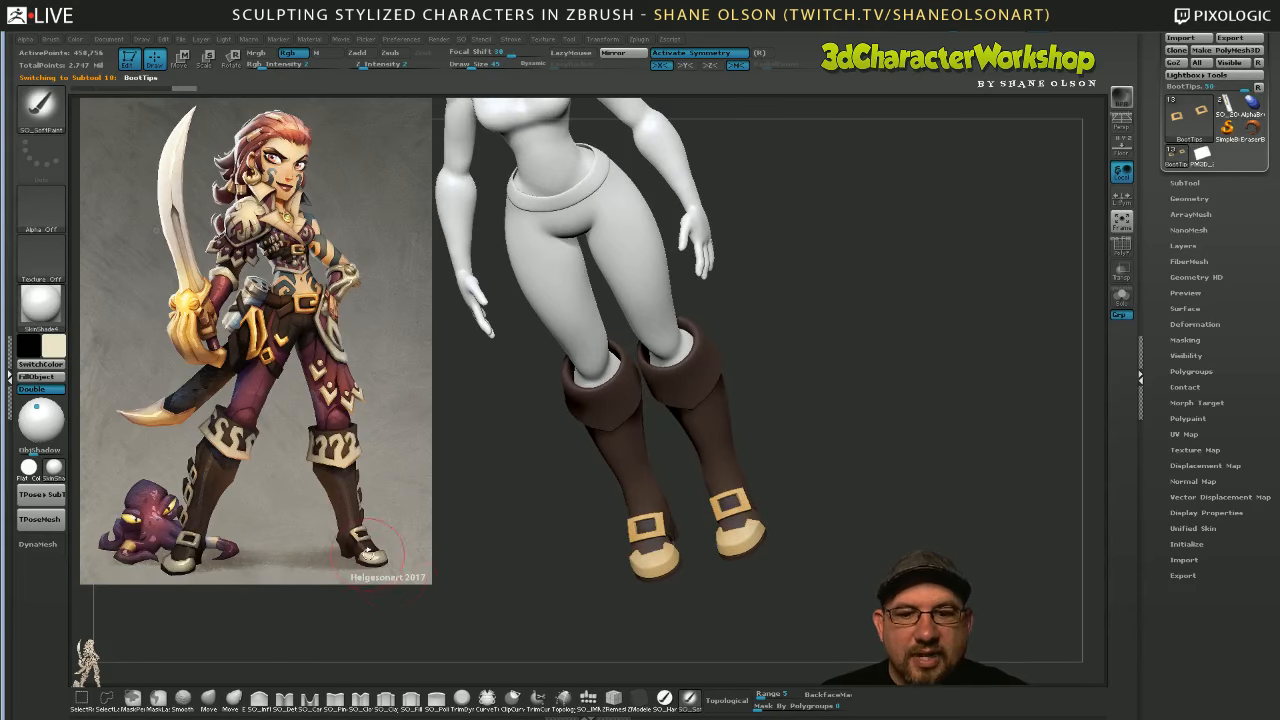
# Select the buckle subtool, enable X symmetry and paint soft pale cream highlights on both buckles
pyautogui.keyDown('alt'); pyautogui.click(713, 505); pyautogui.keyUp('alt')
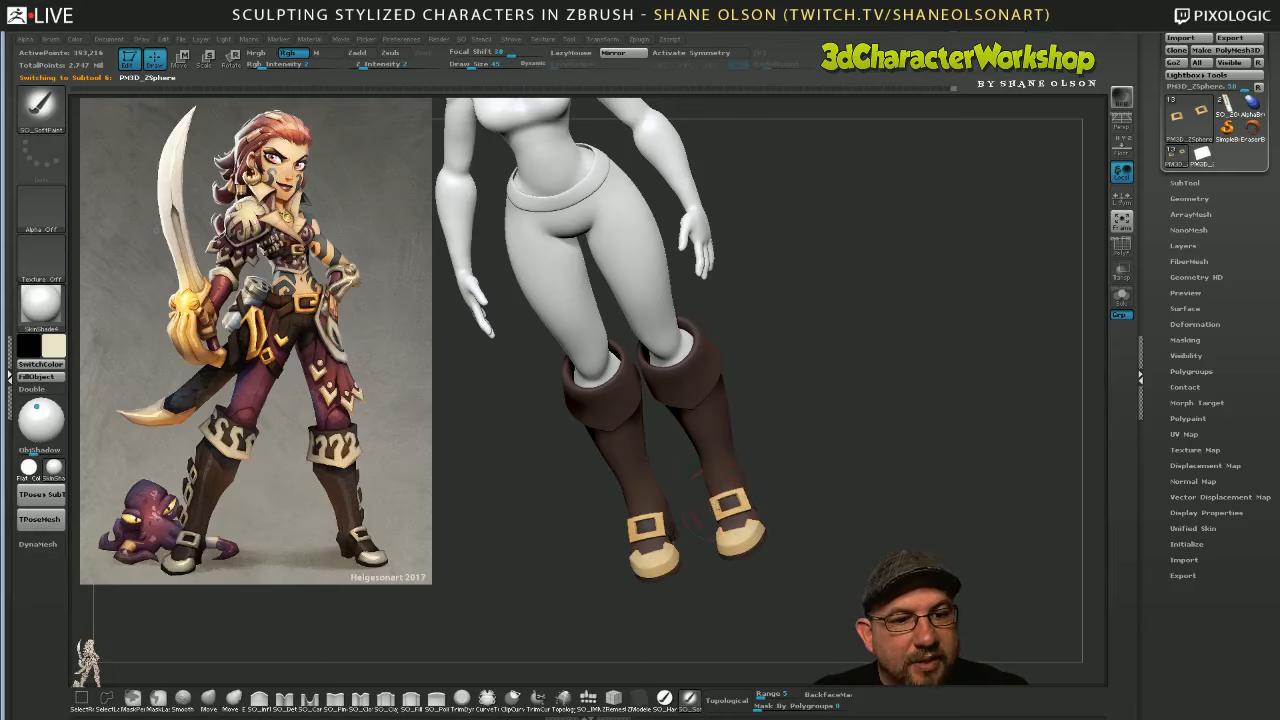
pyautogui.keyDown('shift'); pyautogui.moveTo(831, 515); pyautogui.dragTo(712, 505); pyautogui.keyUp('shift')
pyautogui.press('x')
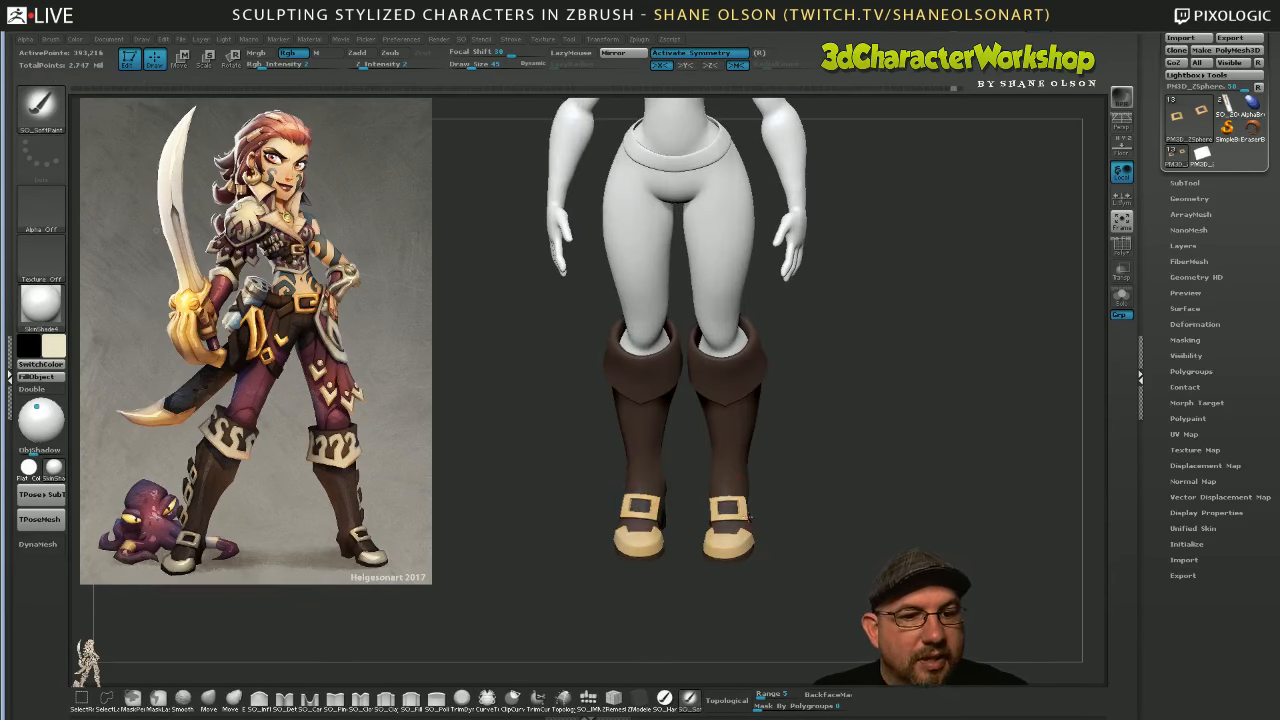
pyautogui.moveTo(720, 510)
pyautogui.mouseDown()
pyautogui.moveTo(808, 534)
pyautogui.moveTo(796, 585)
pyautogui.moveTo(740, 495)
pyautogui.mouseUp()
pyautogui.moveTo(740, 495); pyautogui.dragTo(753, 540)
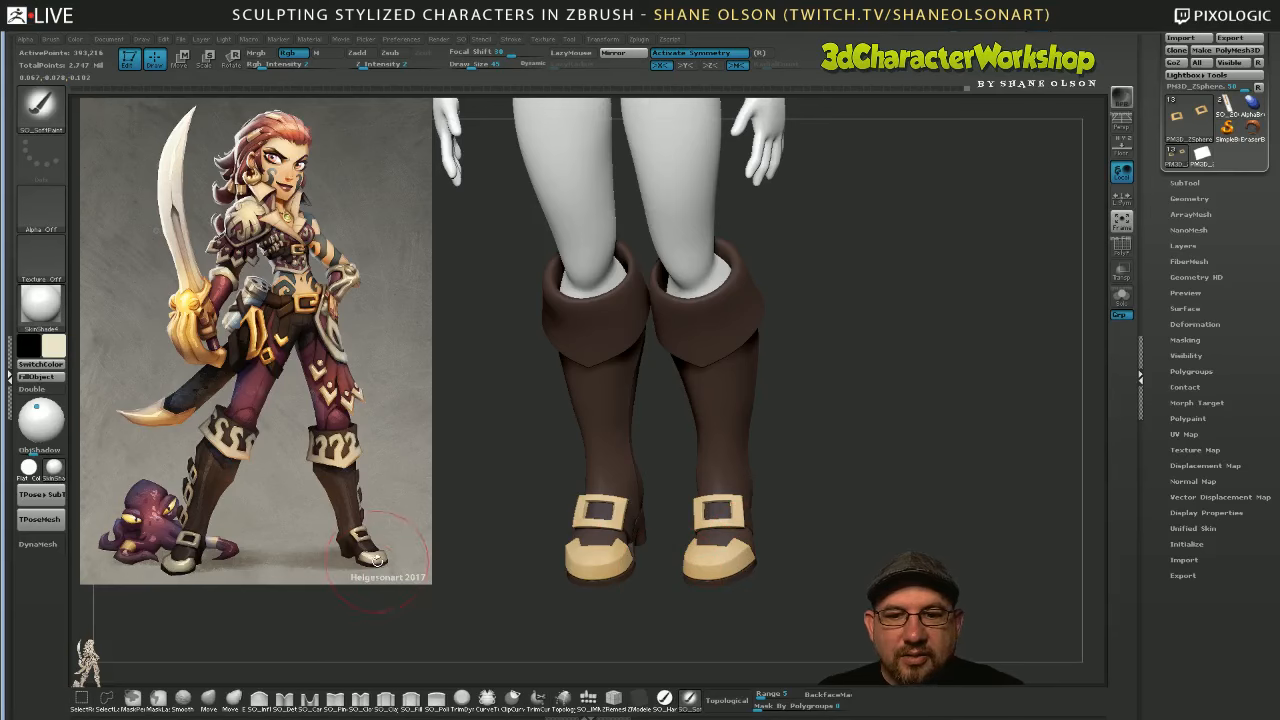
pyautogui.moveTo(786, 549); pyautogui.dragTo(777, 550)
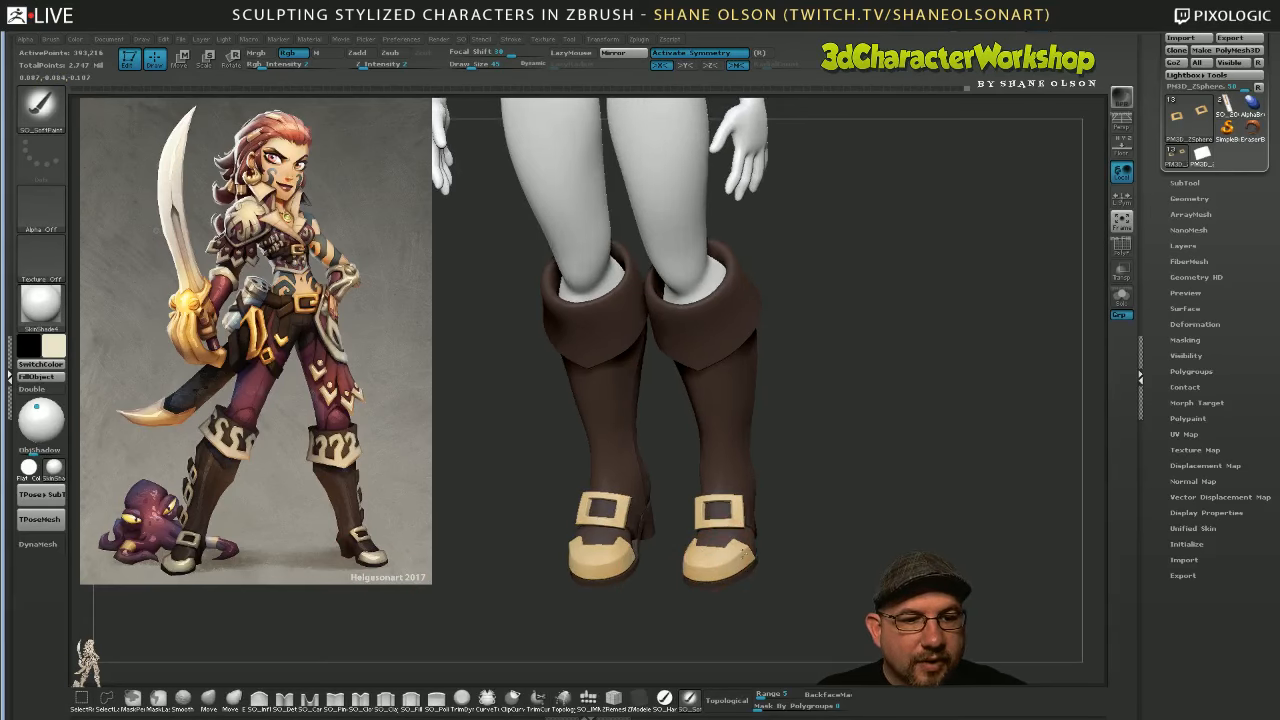
# Choose a darker olive-brown and paint soft shading along the toe caps of the BootTips subtool
pyautogui.click(60, 352)
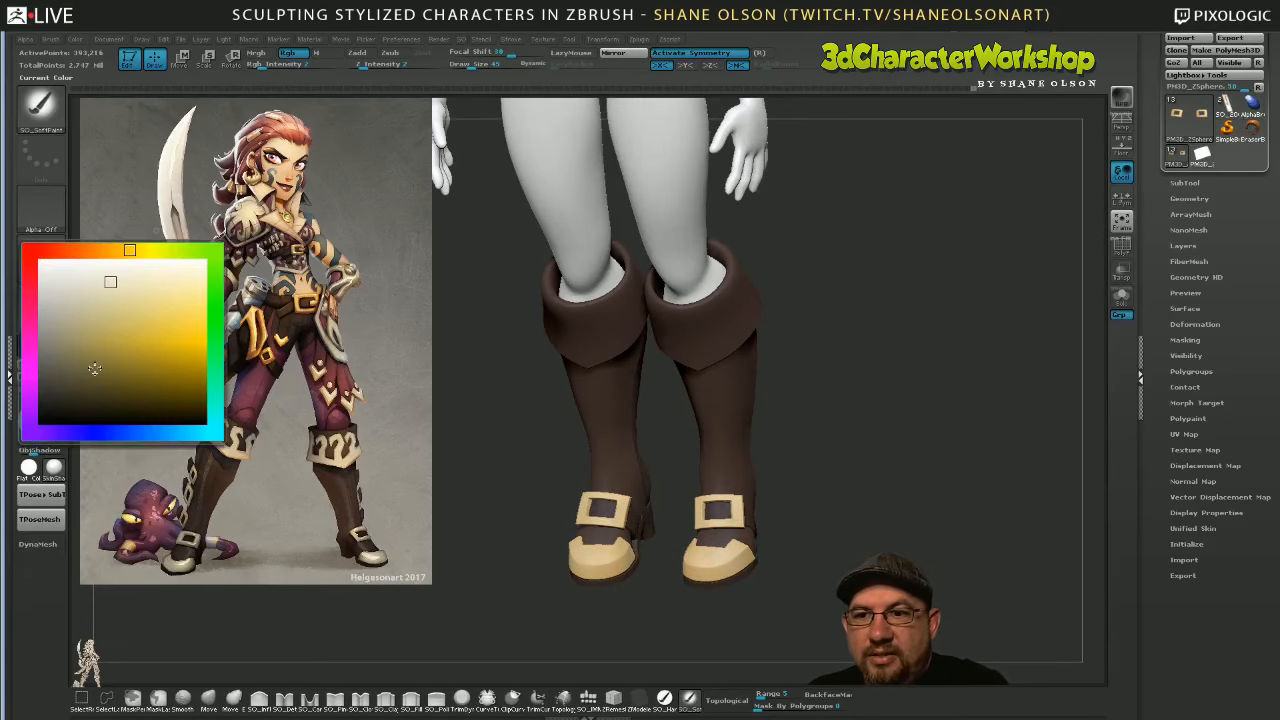
pyautogui.click(83, 367)
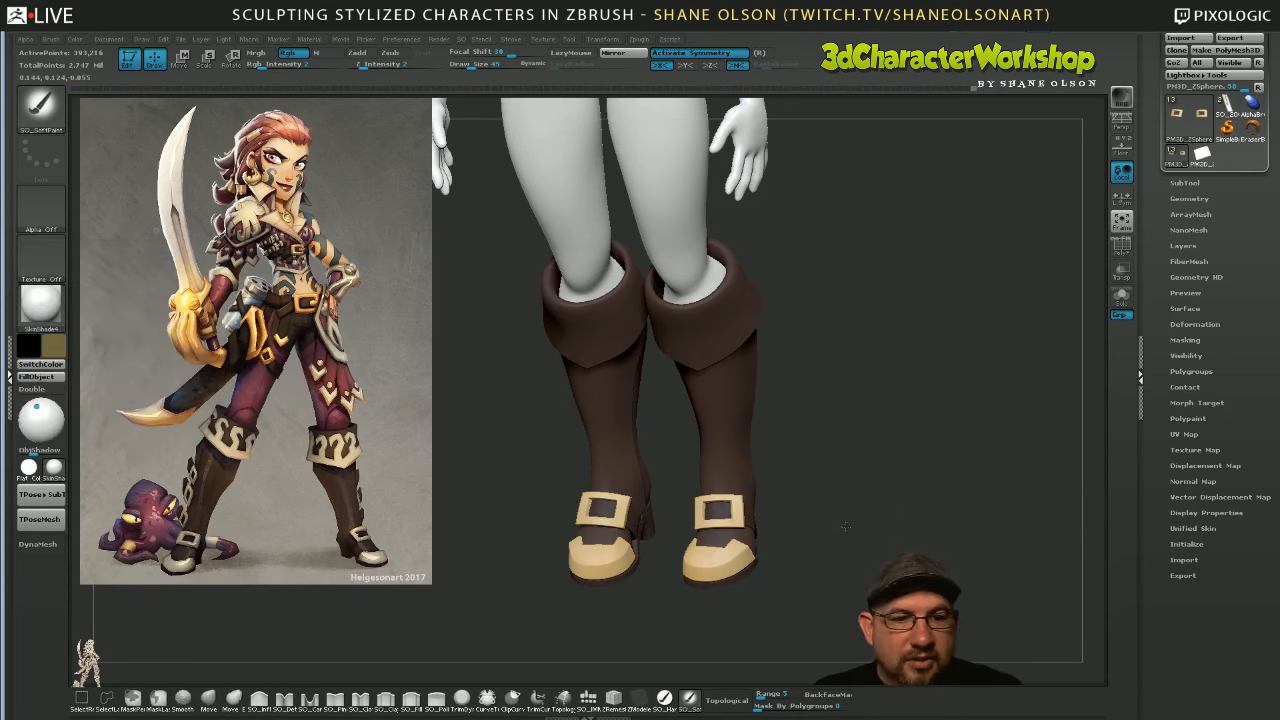
pyautogui.moveTo(845, 525); pyautogui.dragTo(729, 514)
pyautogui.keyDown('alt'); pyautogui.click(742, 545); pyautogui.keyUp('alt')
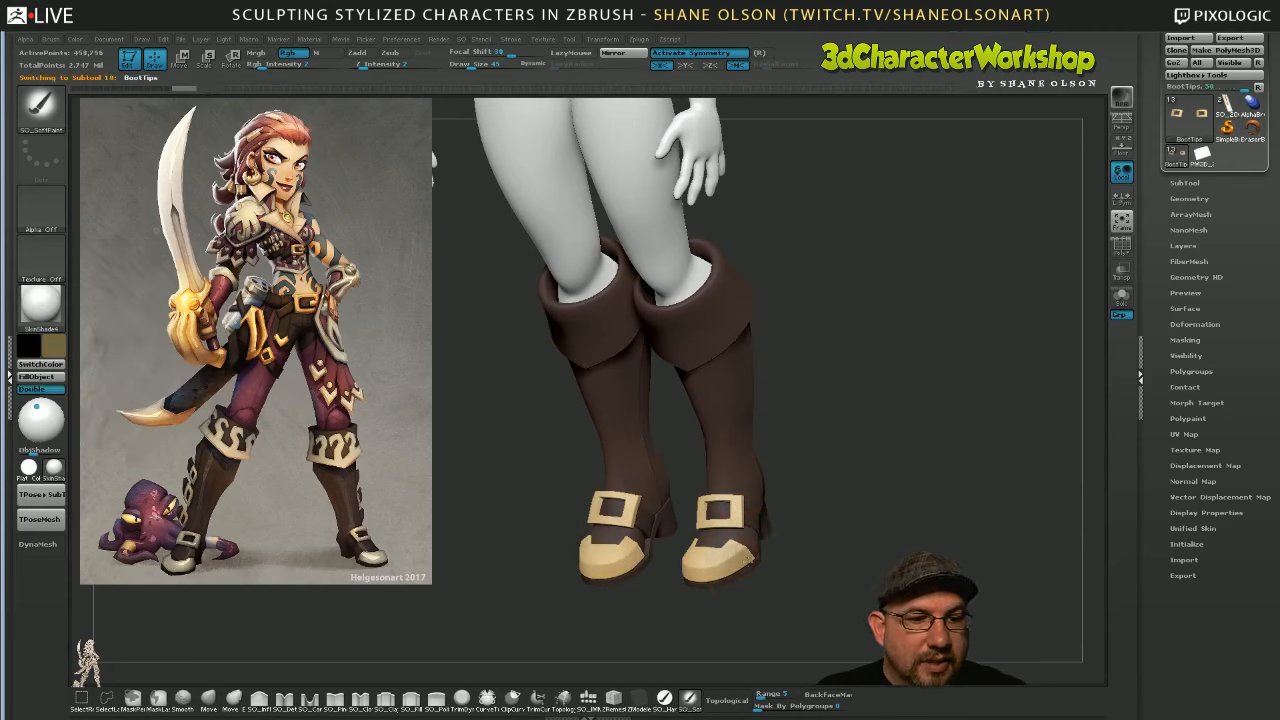
pyautogui.moveTo(688, 583); pyautogui.dragTo(703, 562)
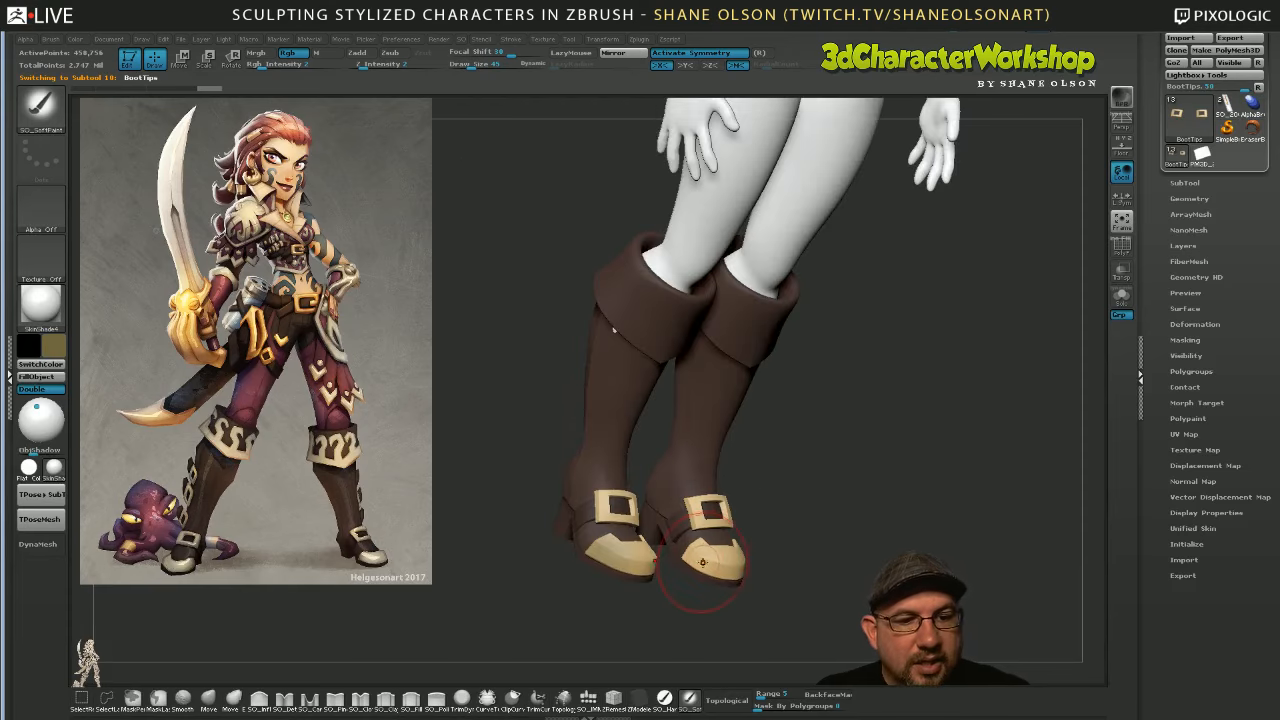
pyautogui.moveTo(806, 592); pyautogui.dragTo(762, 510)
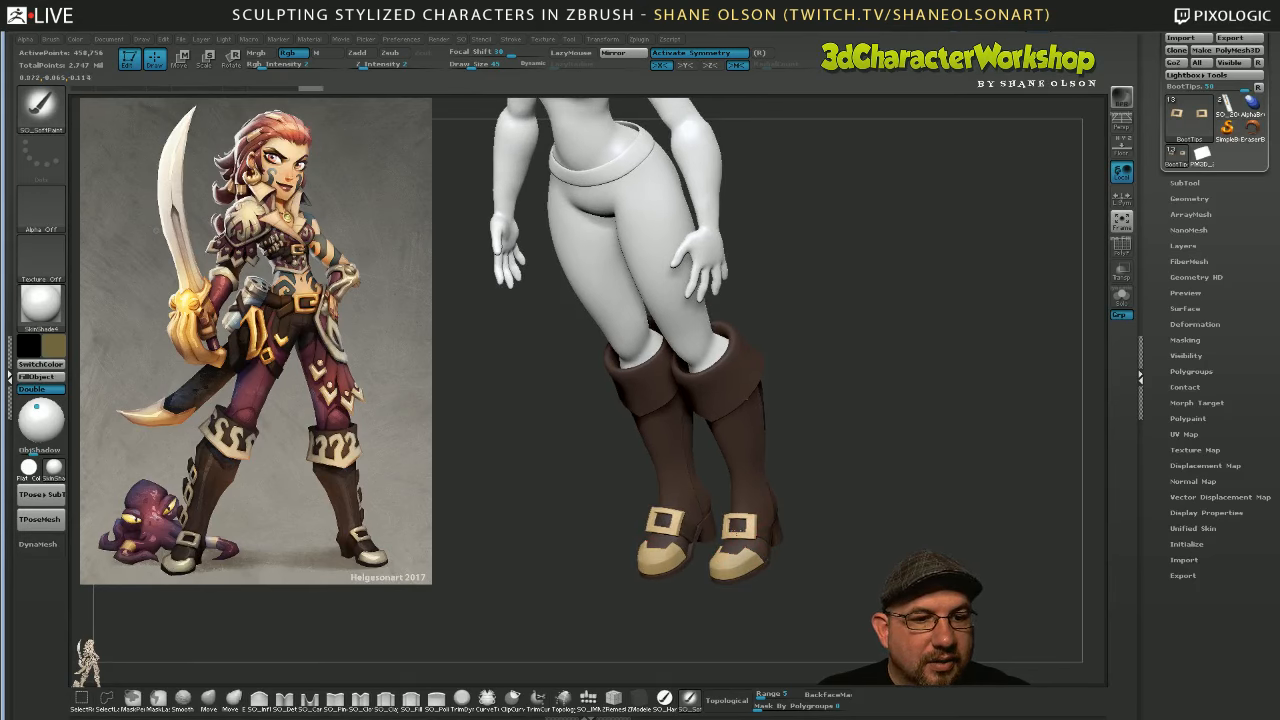
pyautogui.moveTo(745, 492); pyautogui.dragTo(740, 533)
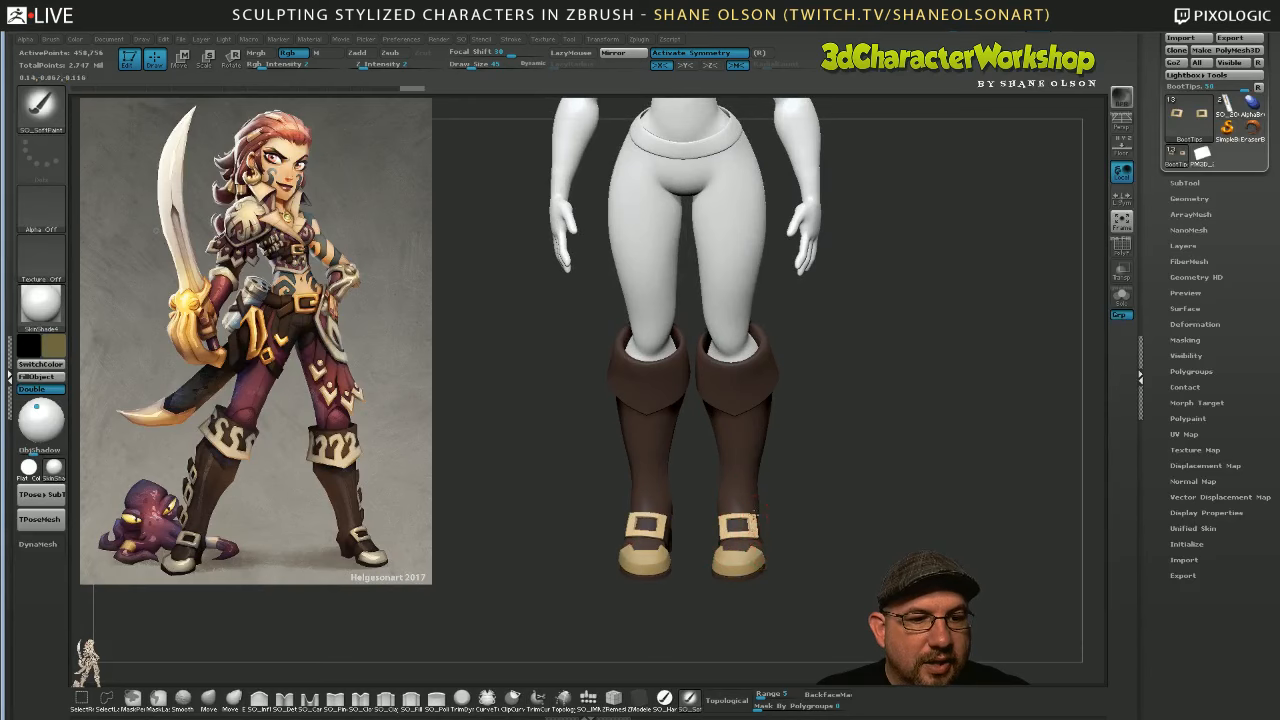
# Select the buckle subtool and paint soft olive-brown shading on both boot buckles with a brush size of about 19
pyautogui.keyDown('alt'); pyautogui.click(751, 522); pyautogui.keyUp('alt')
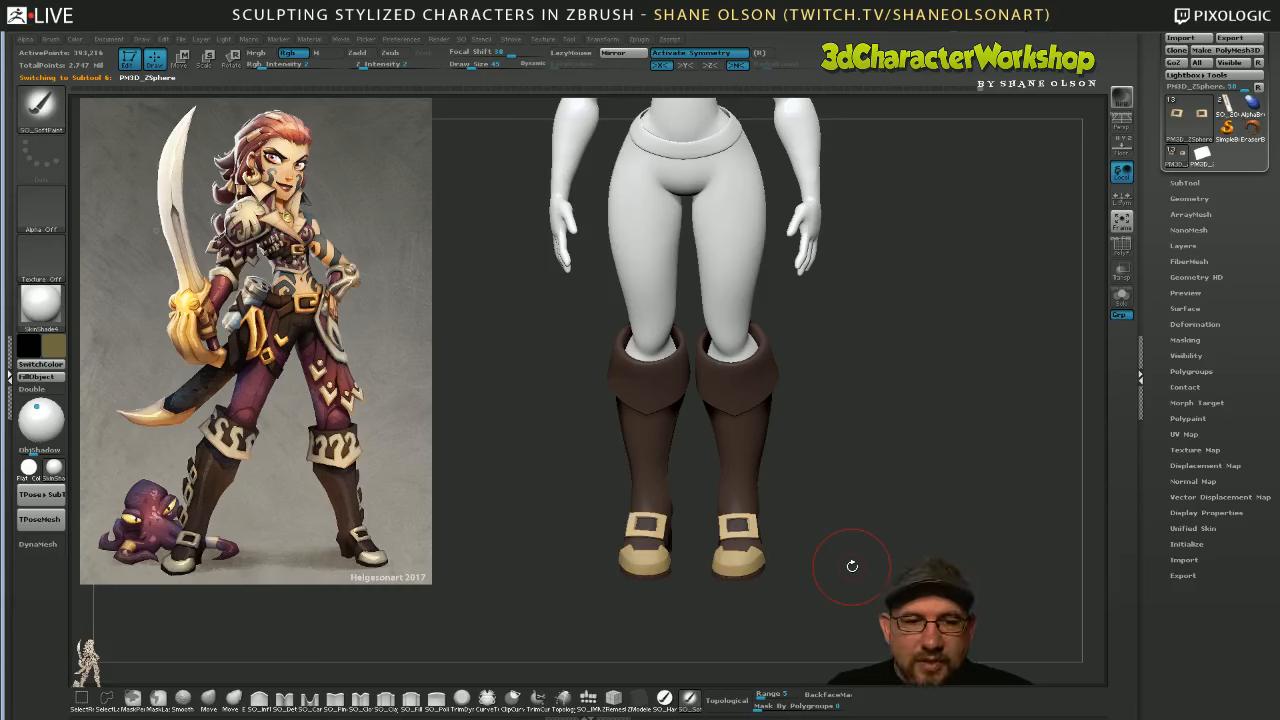
pyautogui.moveTo(752, 532)
pyautogui.keyDown('ctrl'); pyautogui.mouseDown(button='right')
pyautogui.moveTo(738, 553)
pyautogui.moveTo(756, 505)
pyautogui.mouseUp(button='right'); pyautogui.keyUp('ctrl')
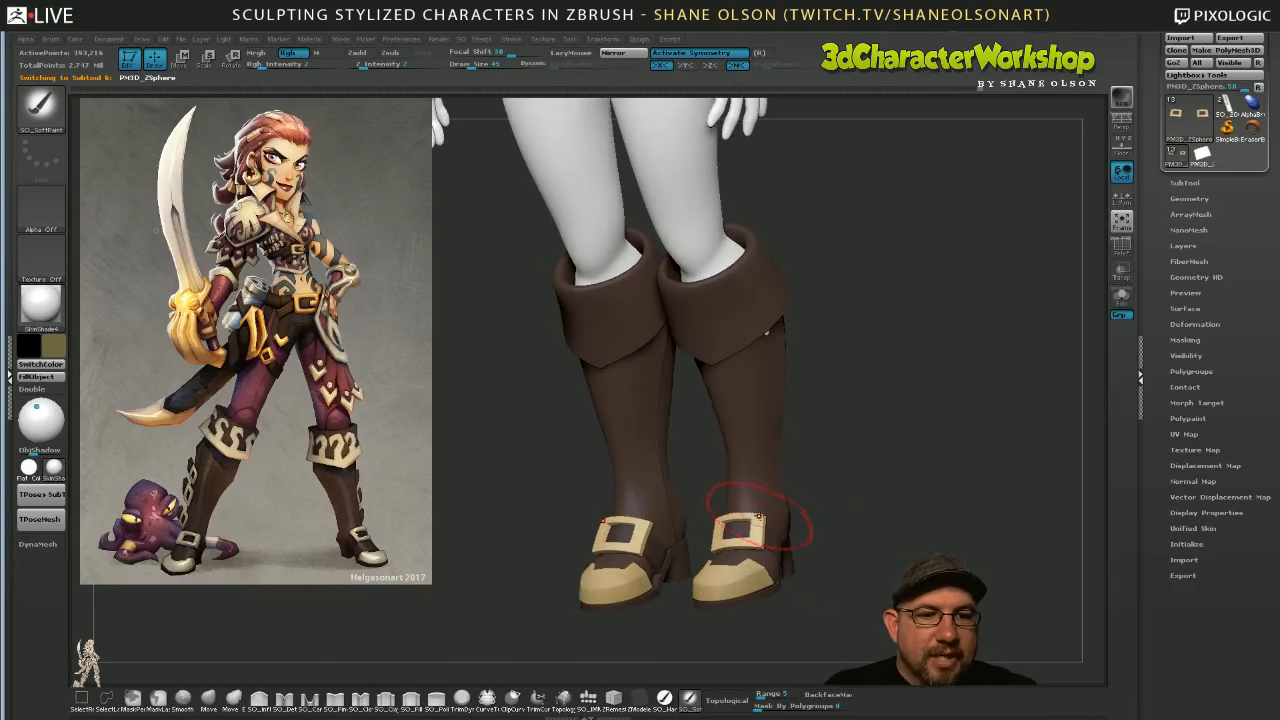
pyautogui.keyDown('ctrl'); pyautogui.moveTo(844, 501); pyautogui.dragTo(850, 490, button='right'); pyautogui.keyUp('ctrl')
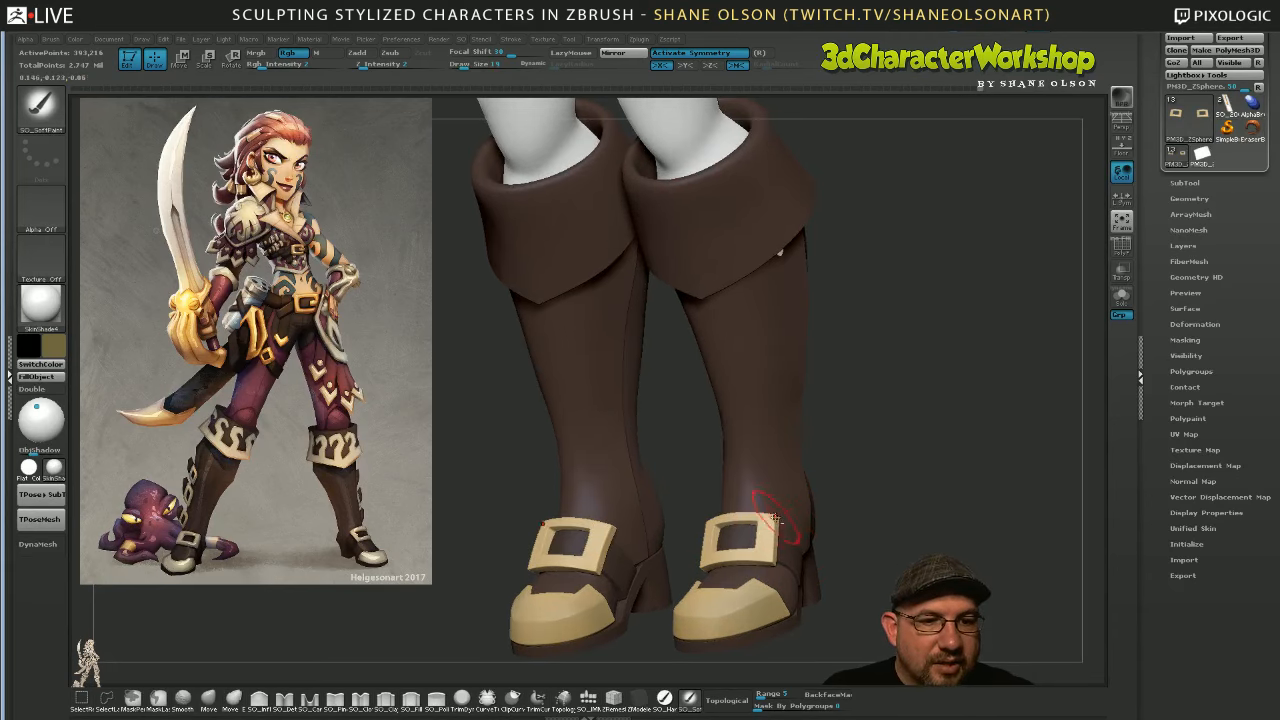
pyautogui.moveTo(834, 534); pyautogui.dragTo(1041, 429, button='right')
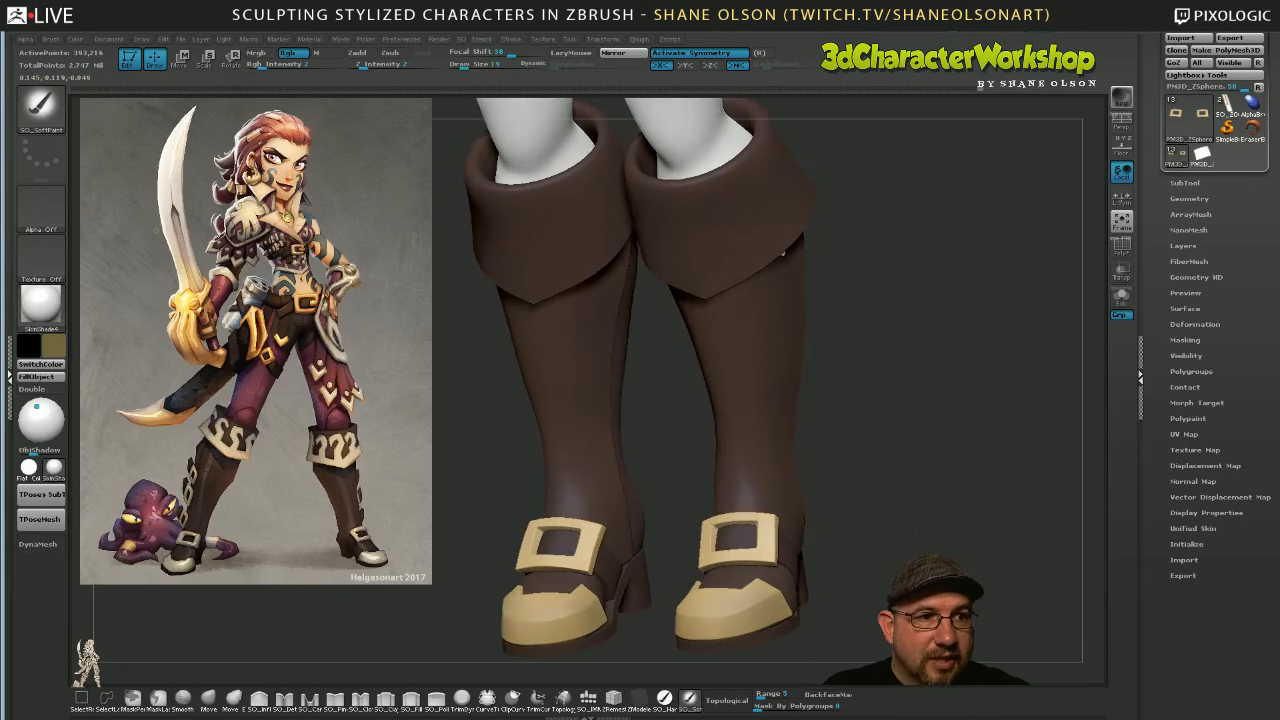
# Browse the subtool list and check the wireframe of the boot buckle subtool
pyautogui.click(1184, 183)
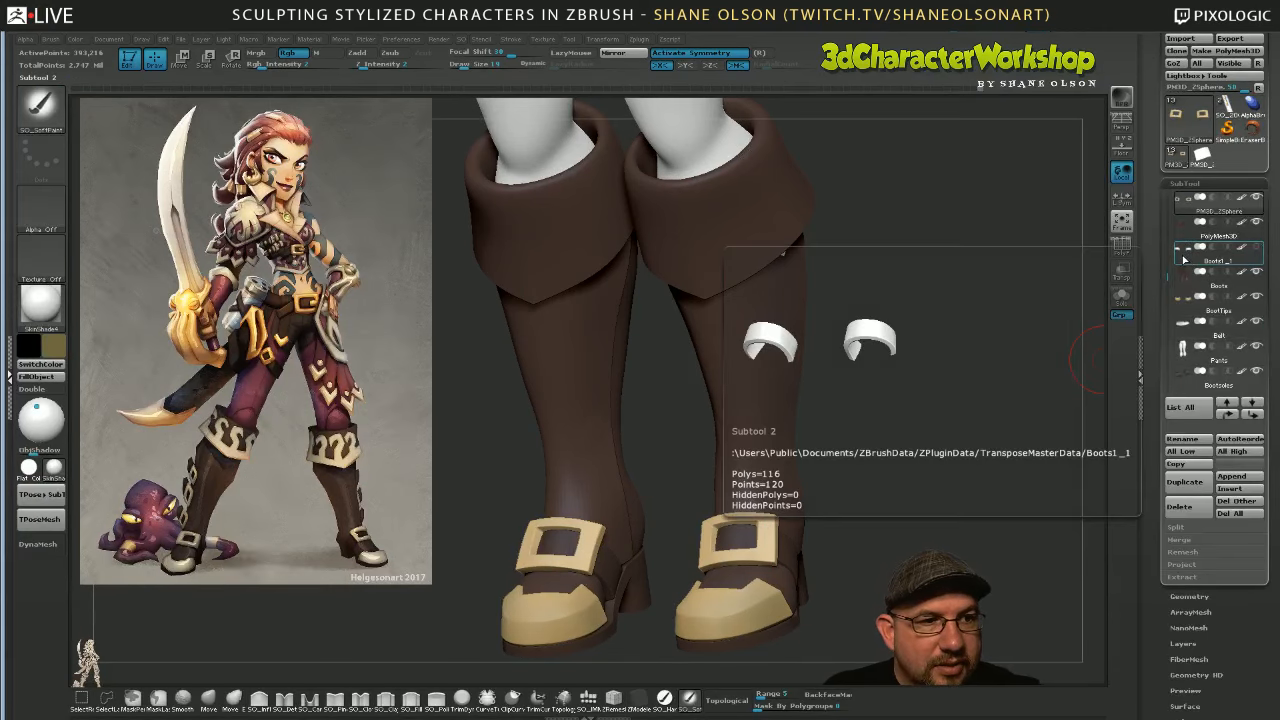
pyautogui.click(1183, 348)
pyautogui.click(1183, 348)
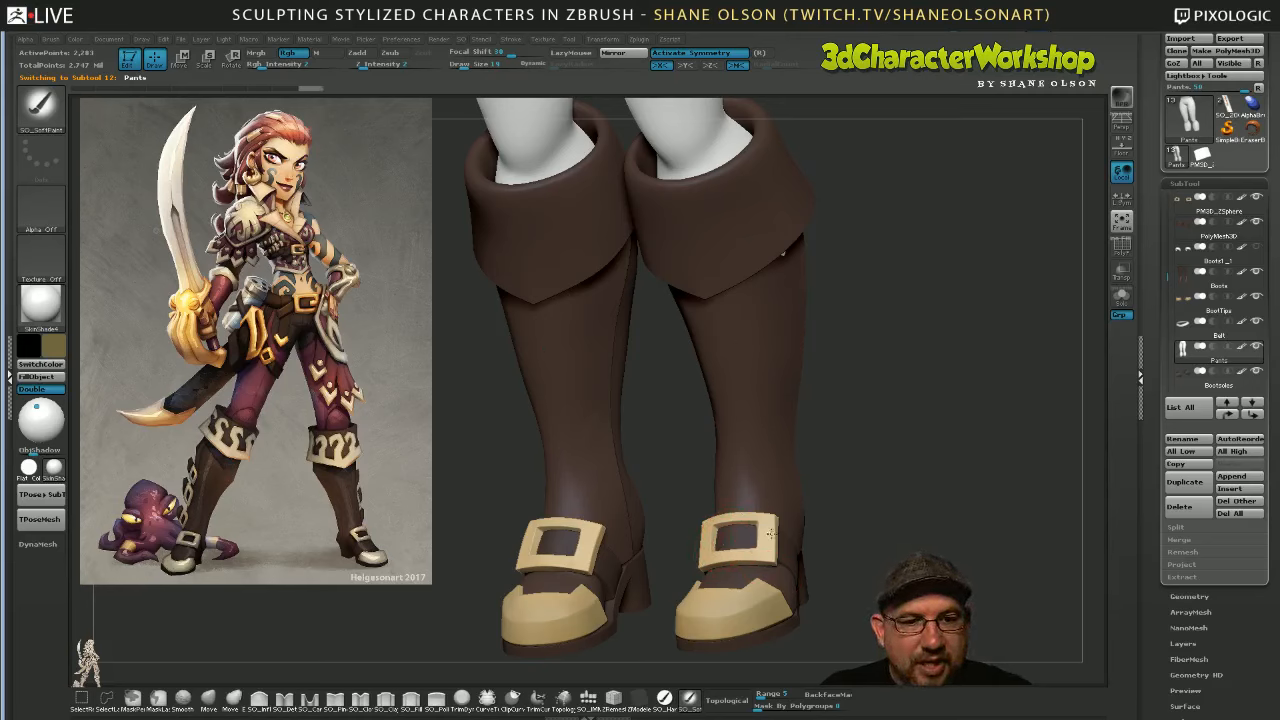
pyautogui.keyDown('alt'); pyautogui.click(771, 535); pyautogui.keyUp('alt')
pyautogui.hotkey('shift', 'f')
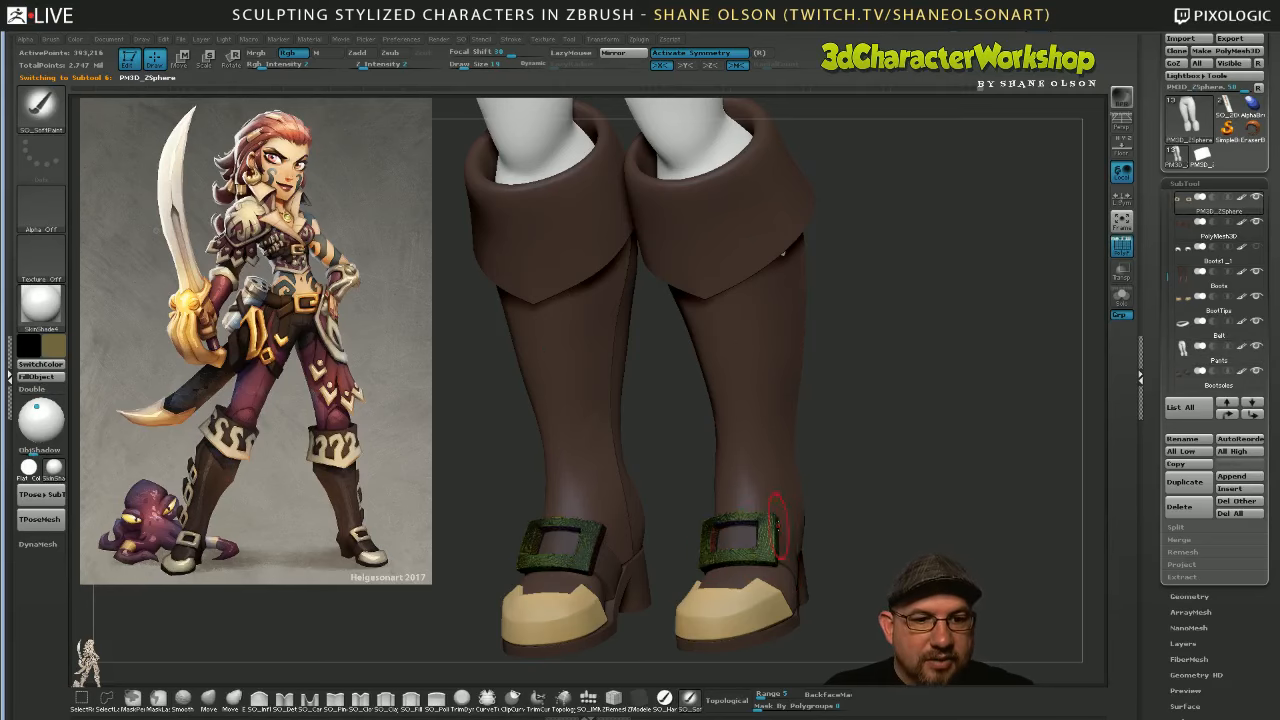
pyautogui.hotkey('shift', 'f')
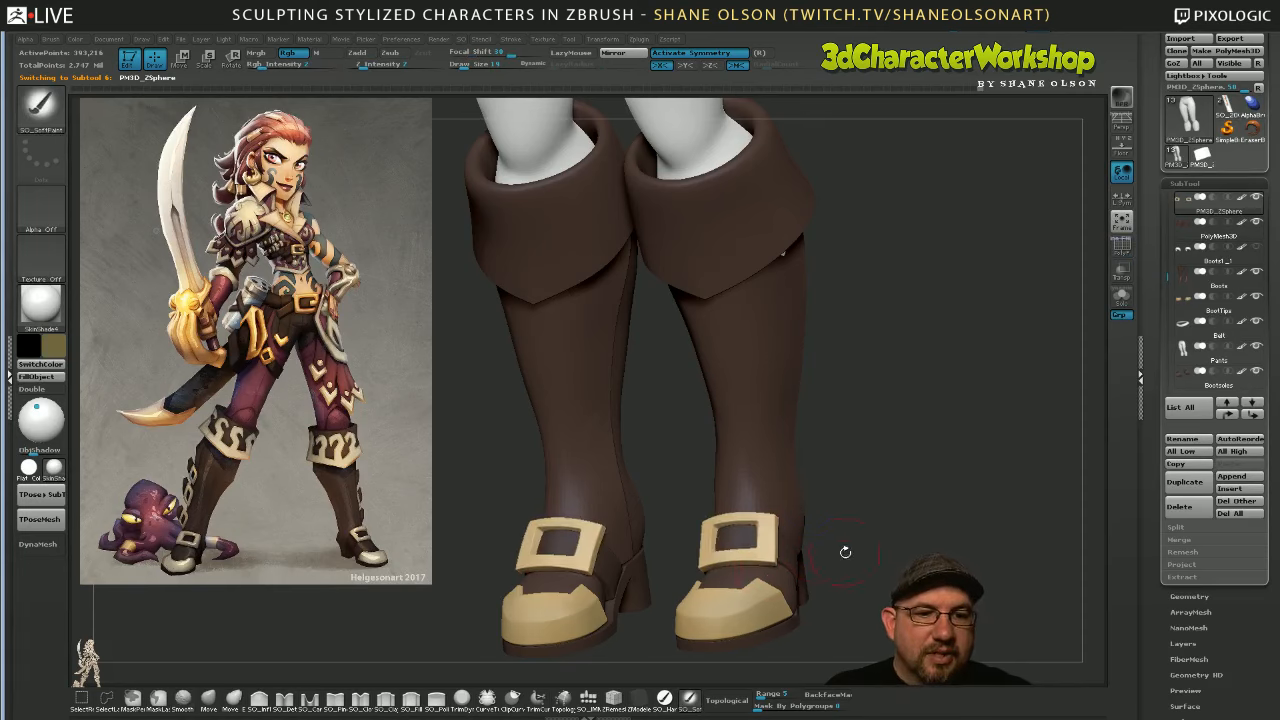
# Select the Body subtool poking through the boot, switch to the Move brush and inspect the legs in isolation
pyautogui.keyDown('alt'); pyautogui.moveTo(846, 552); pyautogui.dragTo(852, 431); pyautogui.keyUp('alt')
pyautogui.keyDown('alt'); pyautogui.click(782, 345); pyautogui.keyUp('alt')
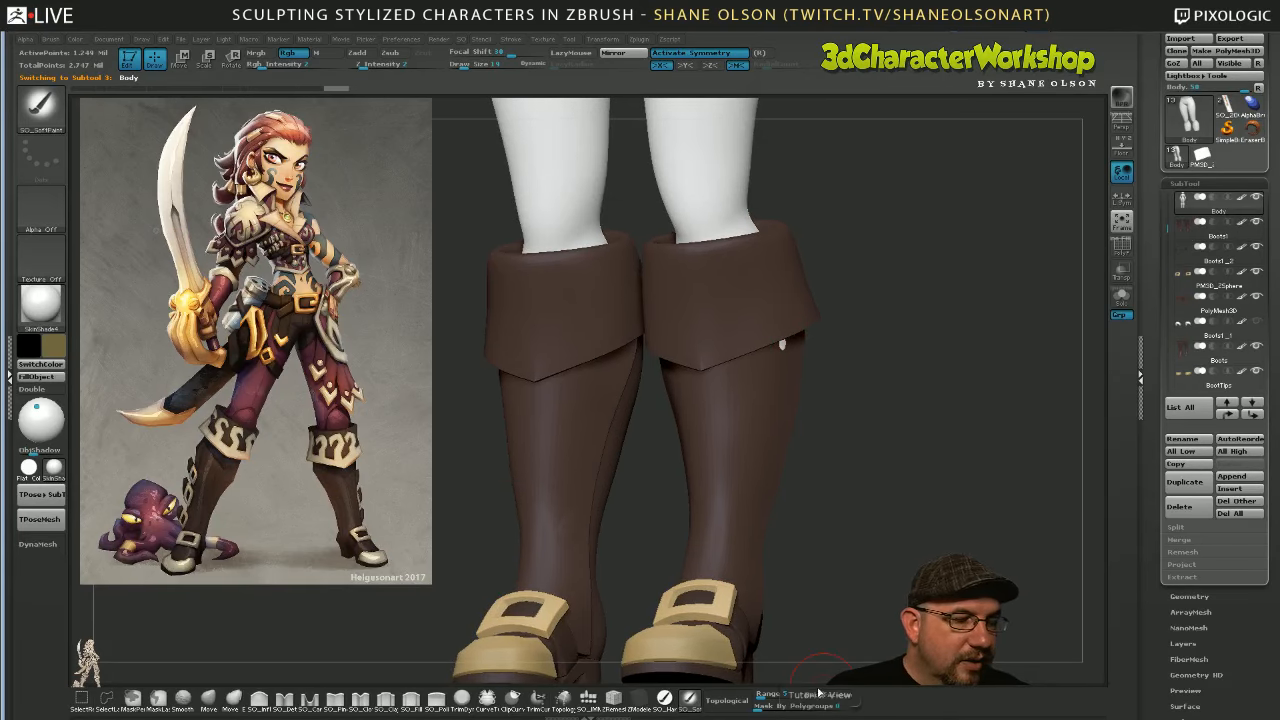
pyautogui.moveTo(840, 543)
pyautogui.mouseDown()
pyautogui.moveTo(856, 549)
pyautogui.moveTo(846, 554)
pyautogui.moveTo(860, 535)
pyautogui.mouseUp()
pyautogui.moveTo(589, 497); pyautogui.dragTo(561, 484)
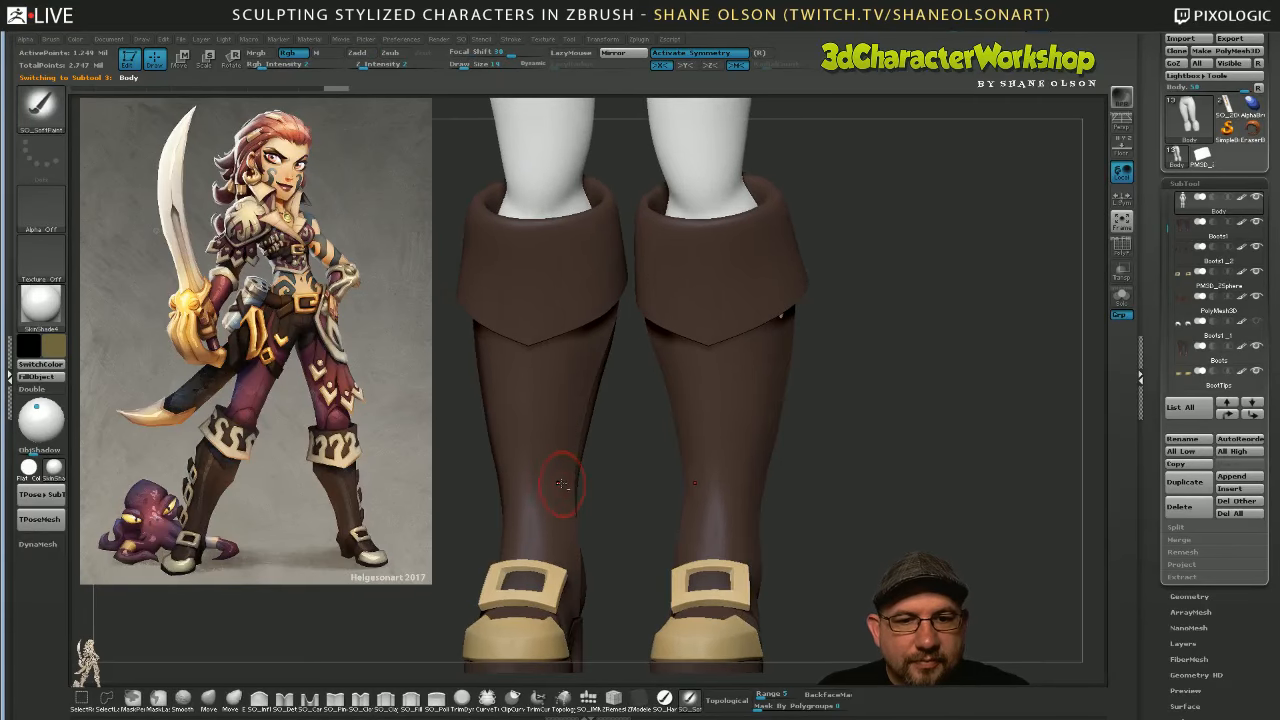
pyautogui.moveTo(614, 523)
pyautogui.mouseDown()
pyautogui.moveTo(626, 522)
pyautogui.moveTo(613, 487)
pyautogui.mouseUp()
pyautogui.click(232, 697)
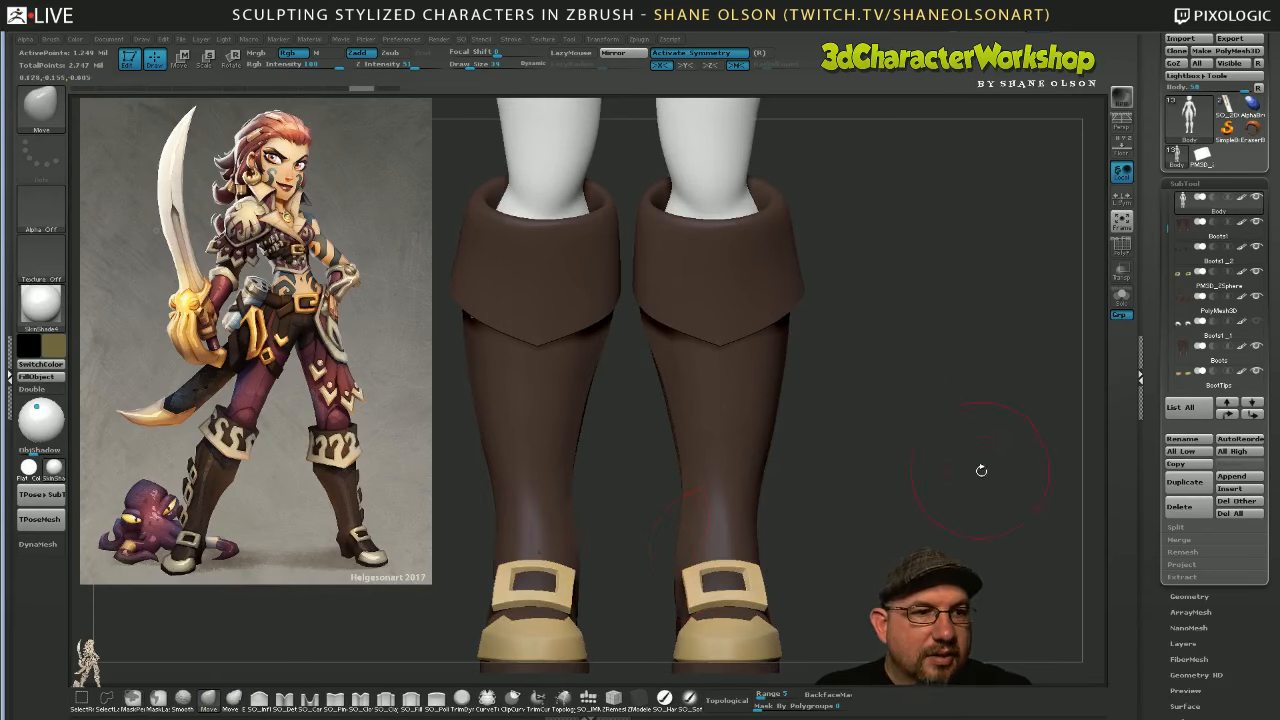
pyautogui.click(1123, 297)
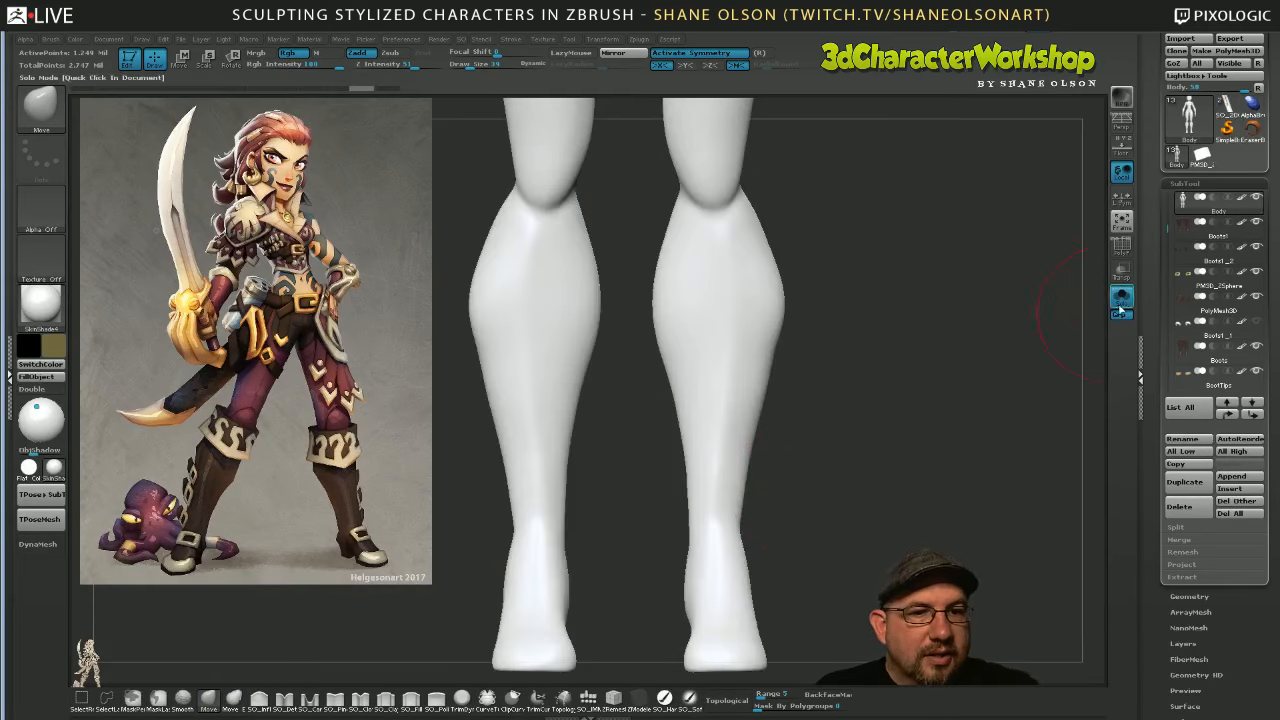
pyautogui.click(1123, 300)
pyautogui.moveTo(922, 506); pyautogui.dragTo(884, 499)
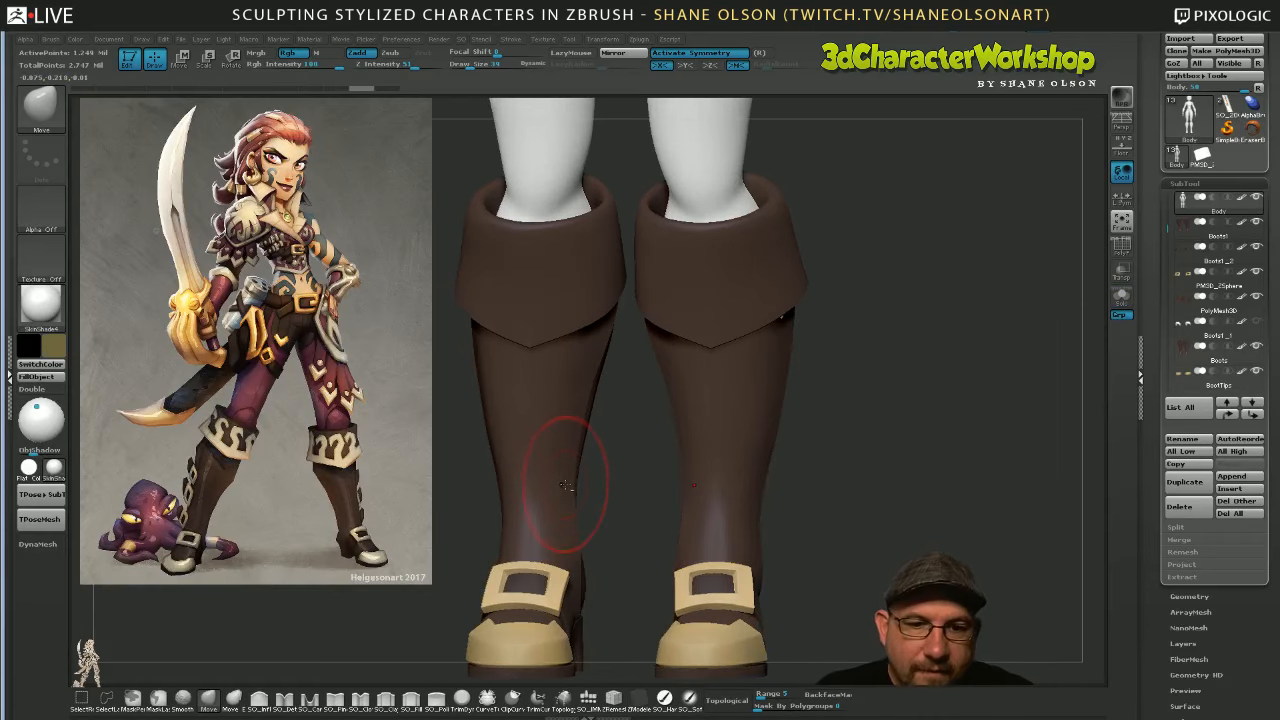
# Select the Boots subtool and inspect its shape in isolation before showing all parts again
pyautogui.keyDown('alt'); pyautogui.click(562, 486); pyautogui.keyUp('alt')
pyautogui.click(1123, 297)
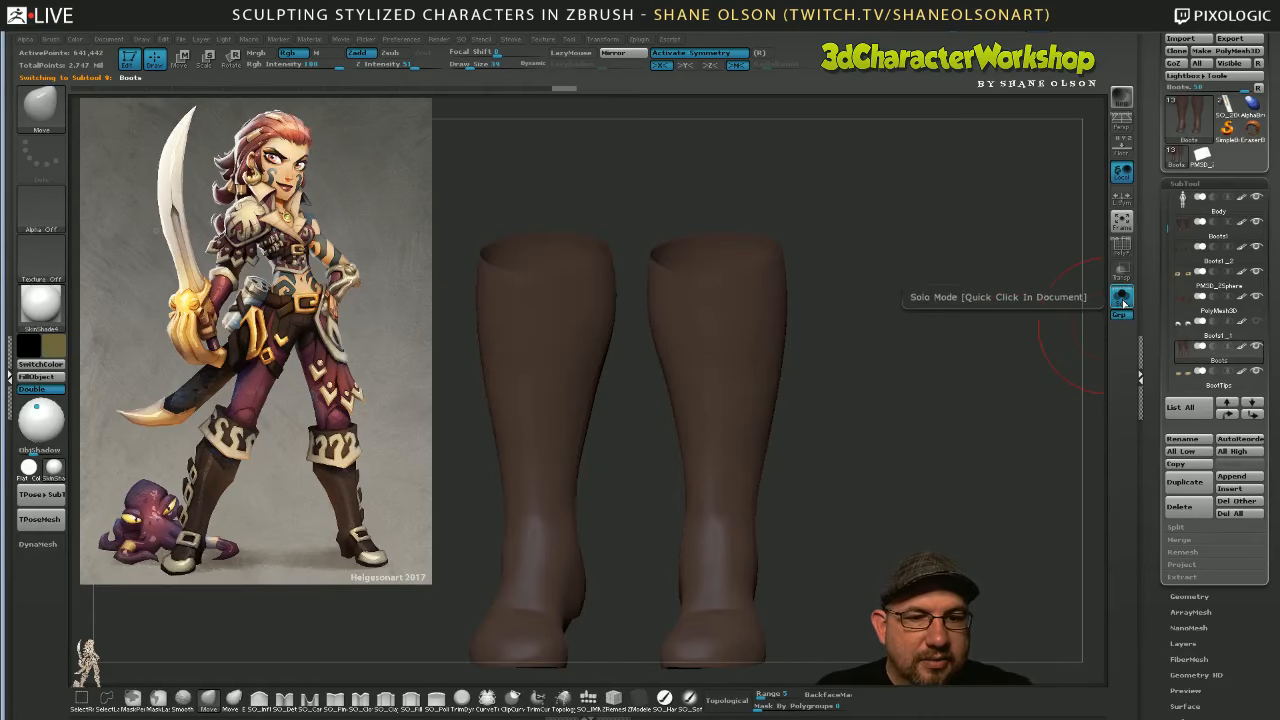
pyautogui.moveTo(858, 493); pyautogui.dragTo(830, 495)
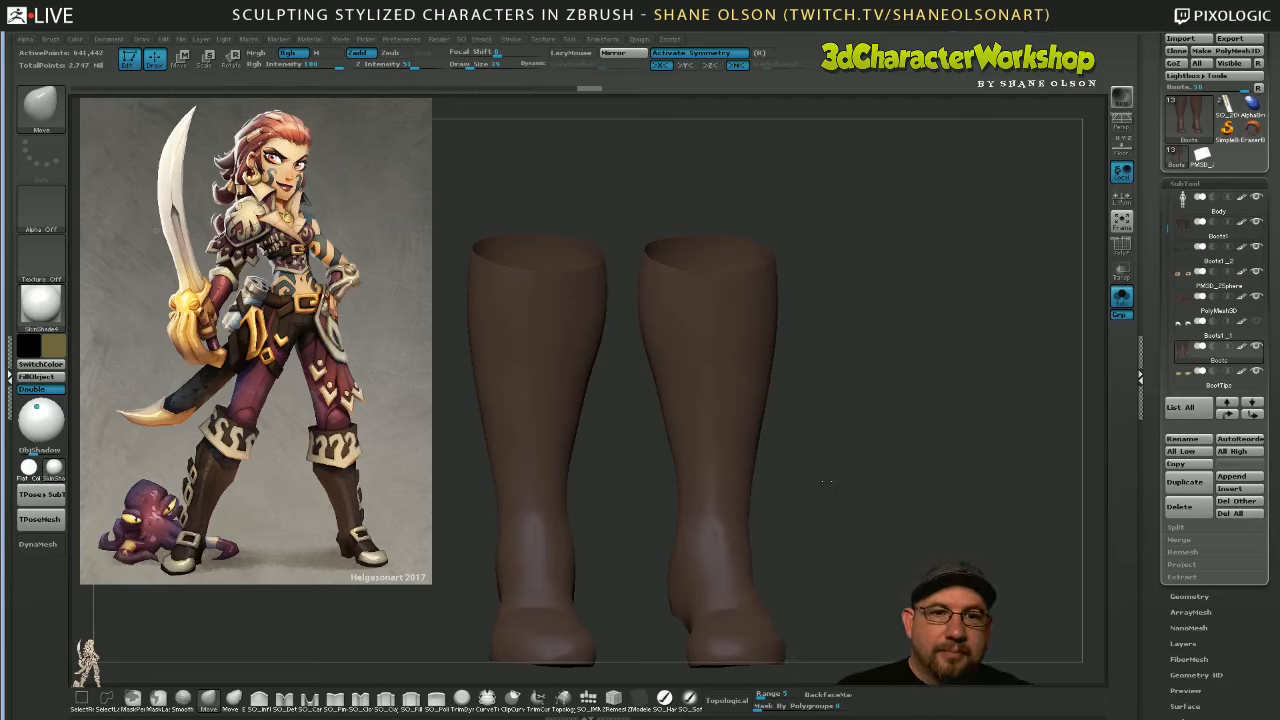
pyautogui.moveTo(834, 480)
pyautogui.mouseDown()
pyautogui.moveTo(839, 466)
pyautogui.moveTo(832, 486)
pyautogui.mouseUp()
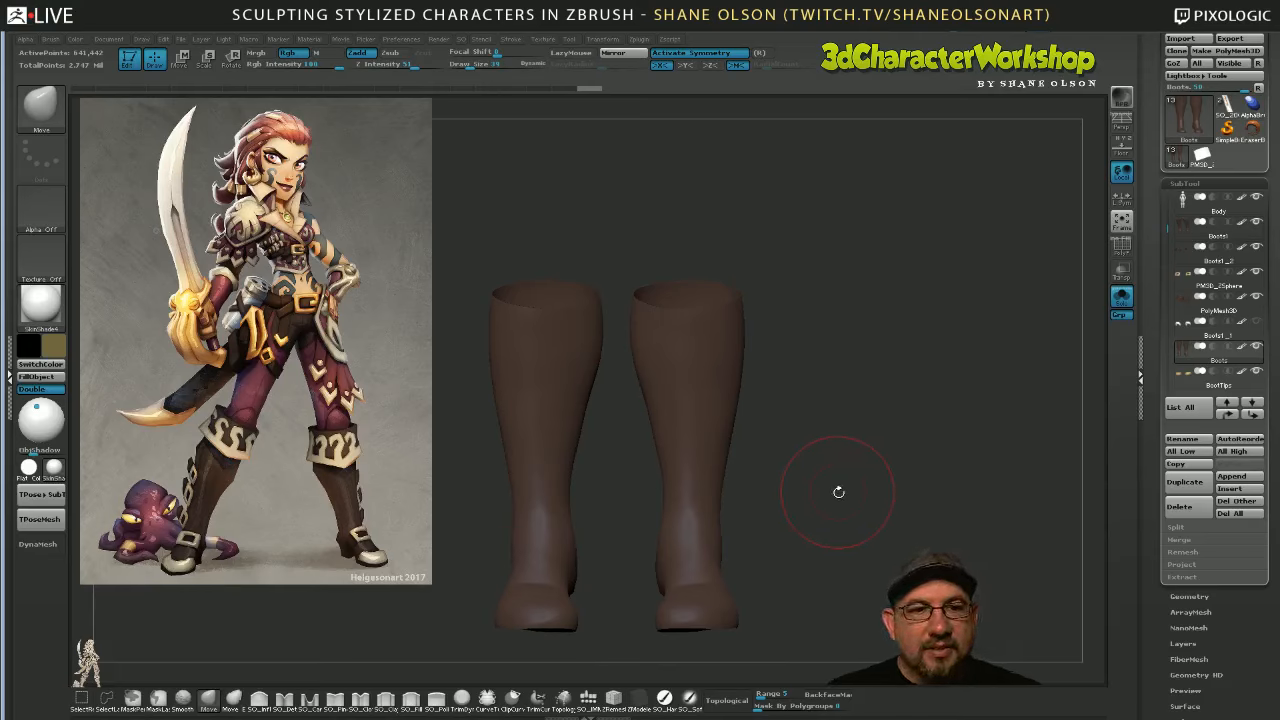
pyautogui.click(1121, 296)
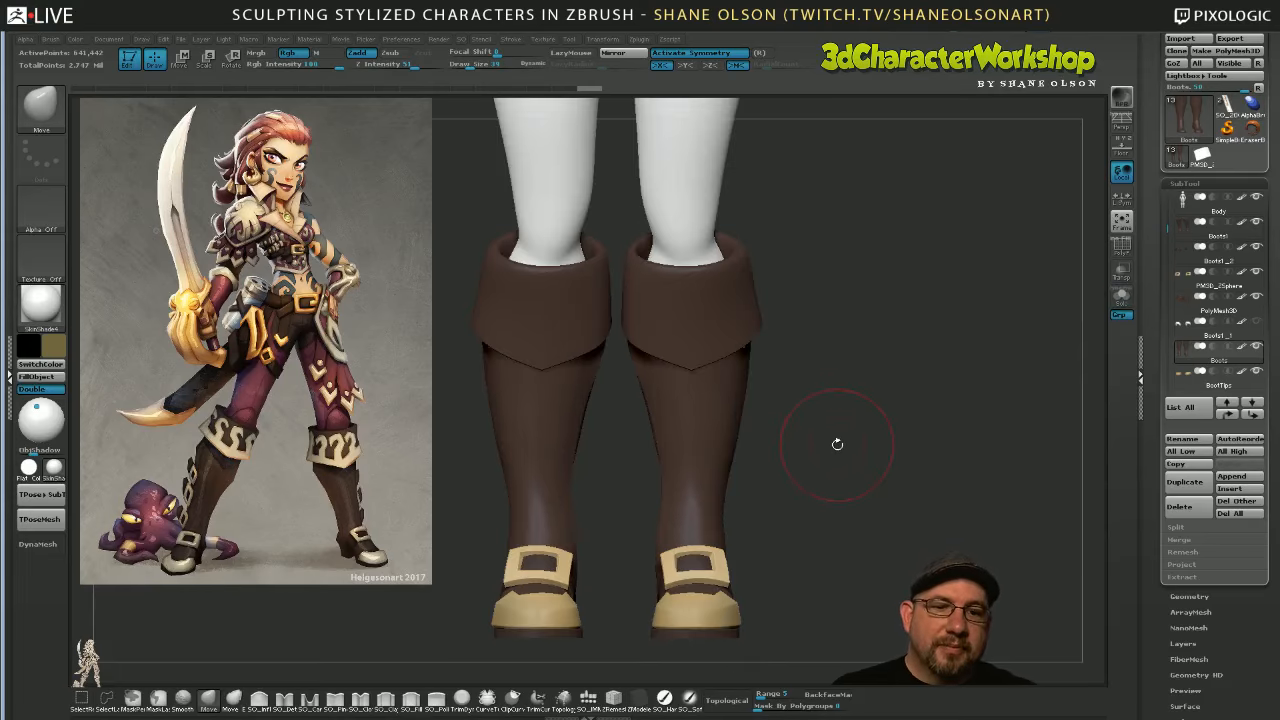
# Select the Body subtool, enlarge the Move brush to 62 and push the protruding calves inside the boots
pyautogui.moveTo(837, 444)
pyautogui.mouseDown()
pyautogui.moveTo(845, 465)
pyautogui.moveTo(858, 445)
pyautogui.mouseUp()
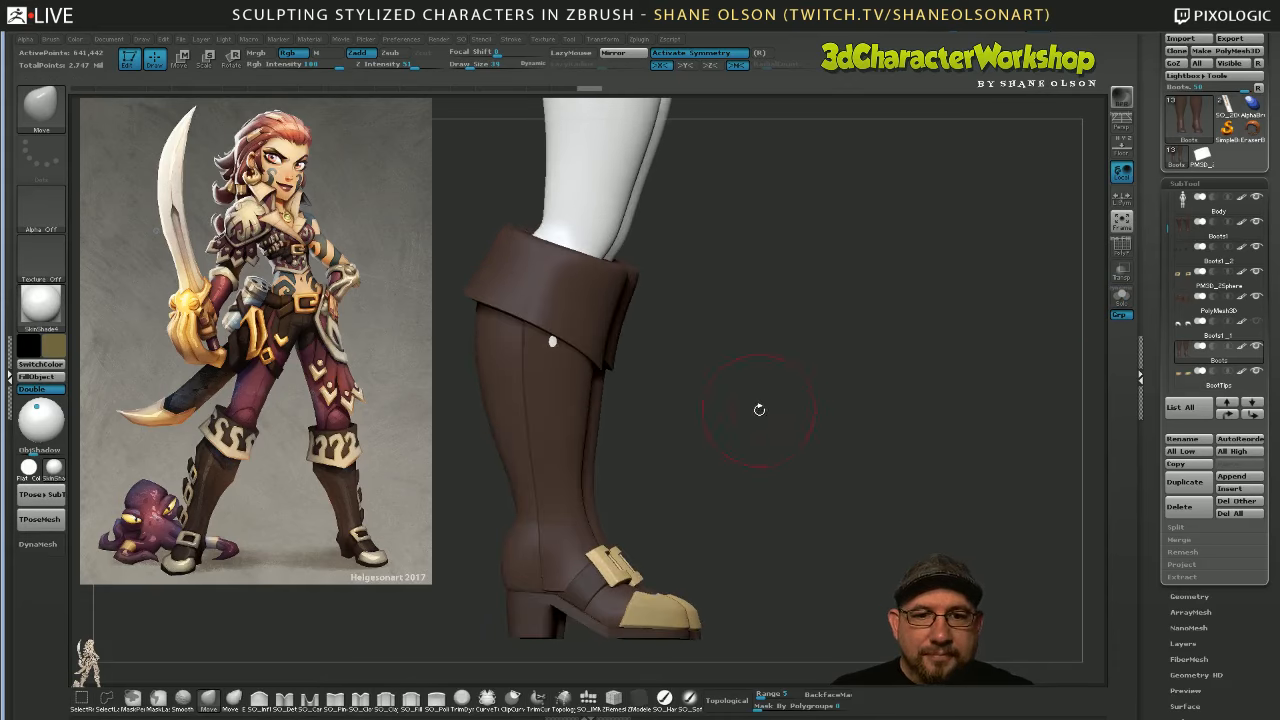
pyautogui.moveTo(759, 409); pyautogui.dragTo(657, 363)
pyautogui.keyDown('alt'); pyautogui.click(588, 352); pyautogui.keyUp('alt')
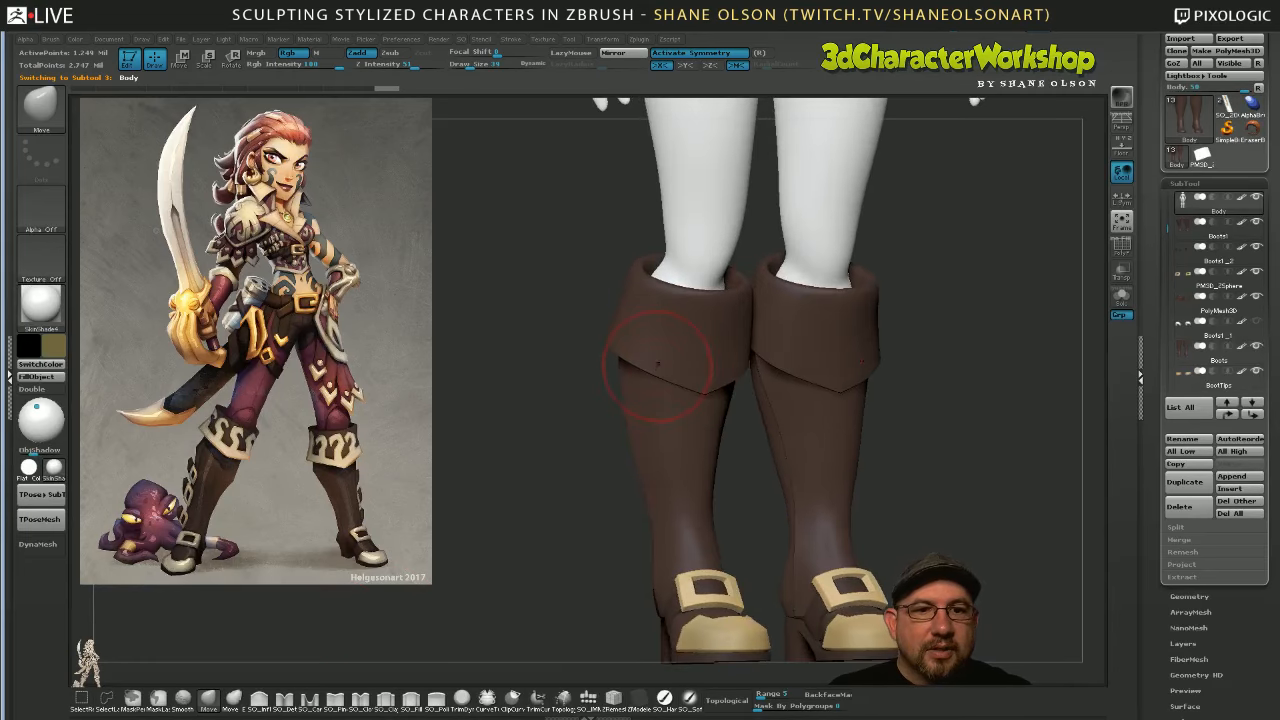
pyautogui.press('s')
pyautogui.moveTo(572, 436); pyautogui.dragTo(592, 436)
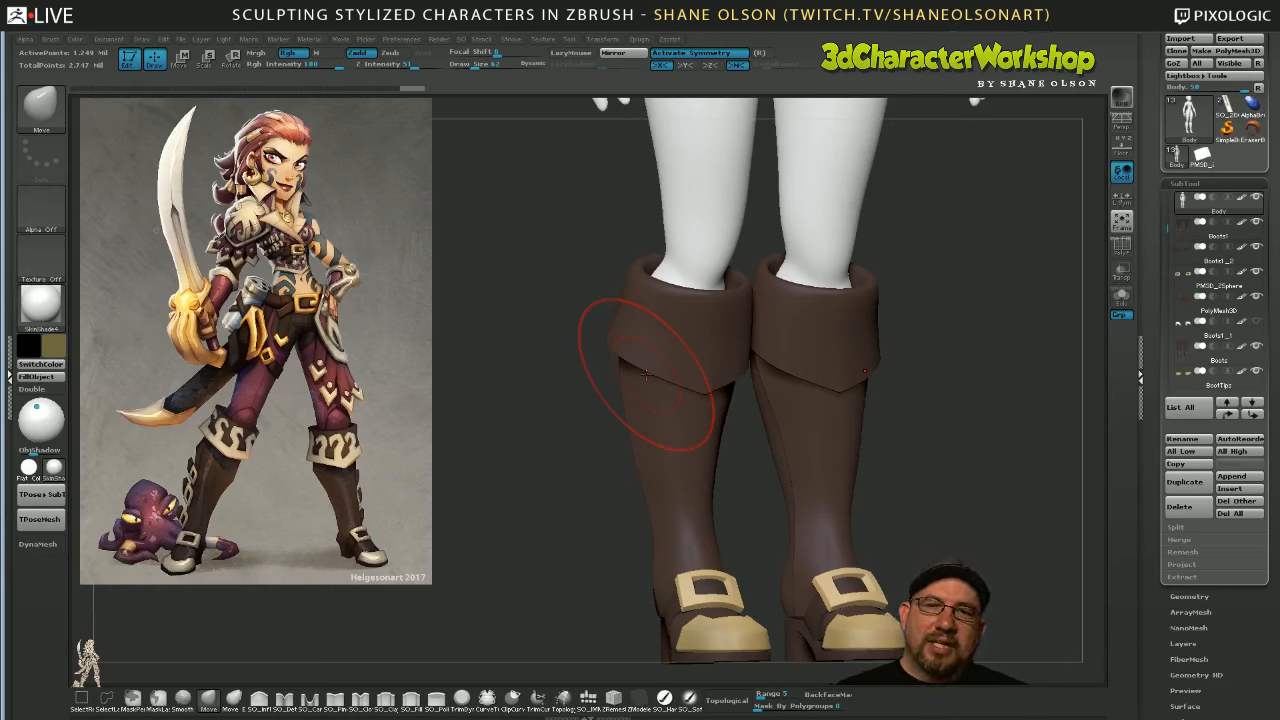
pyautogui.moveTo(903, 460); pyautogui.dragTo(880, 486)
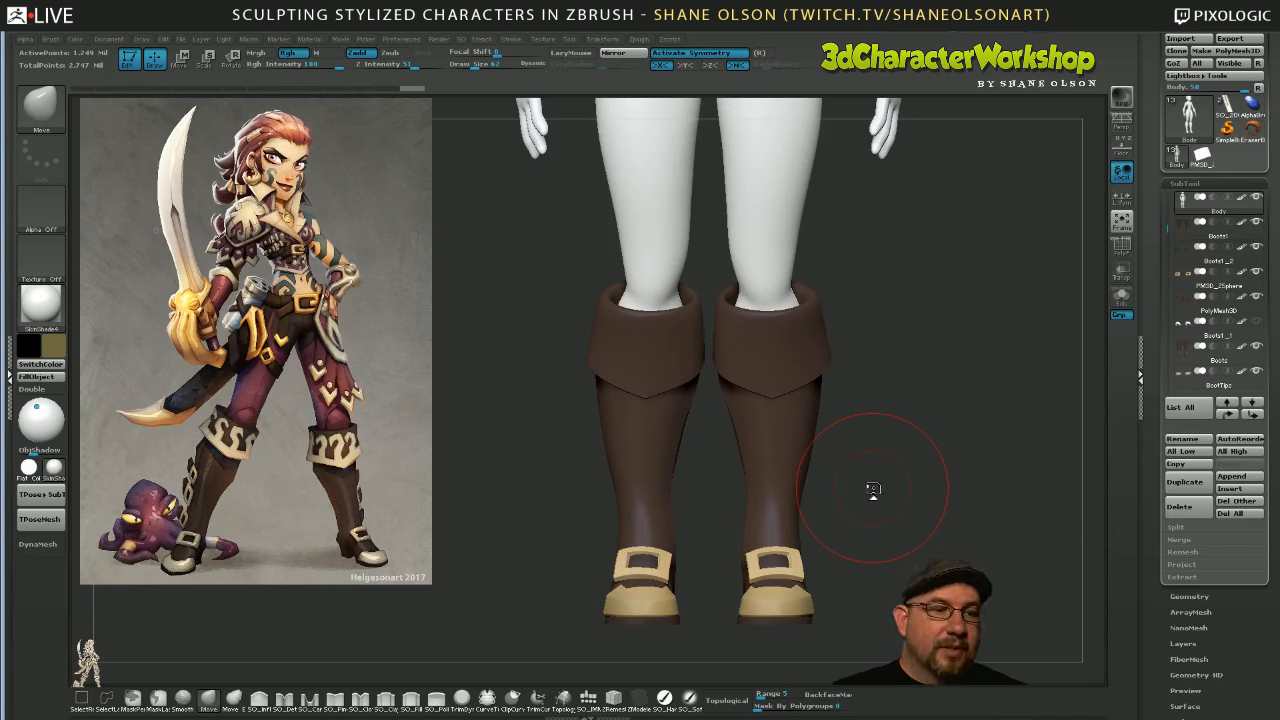
pyautogui.scroll(-5, 1183, 440)
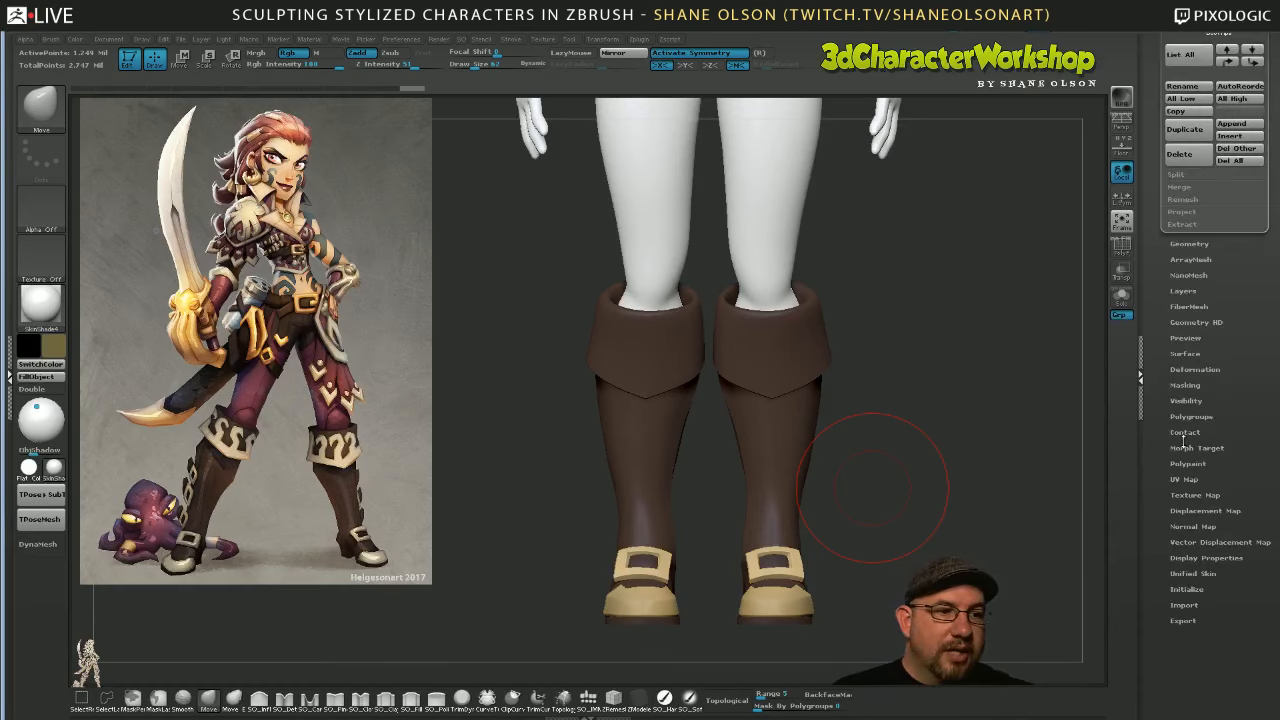
pyautogui.click(1195, 495)
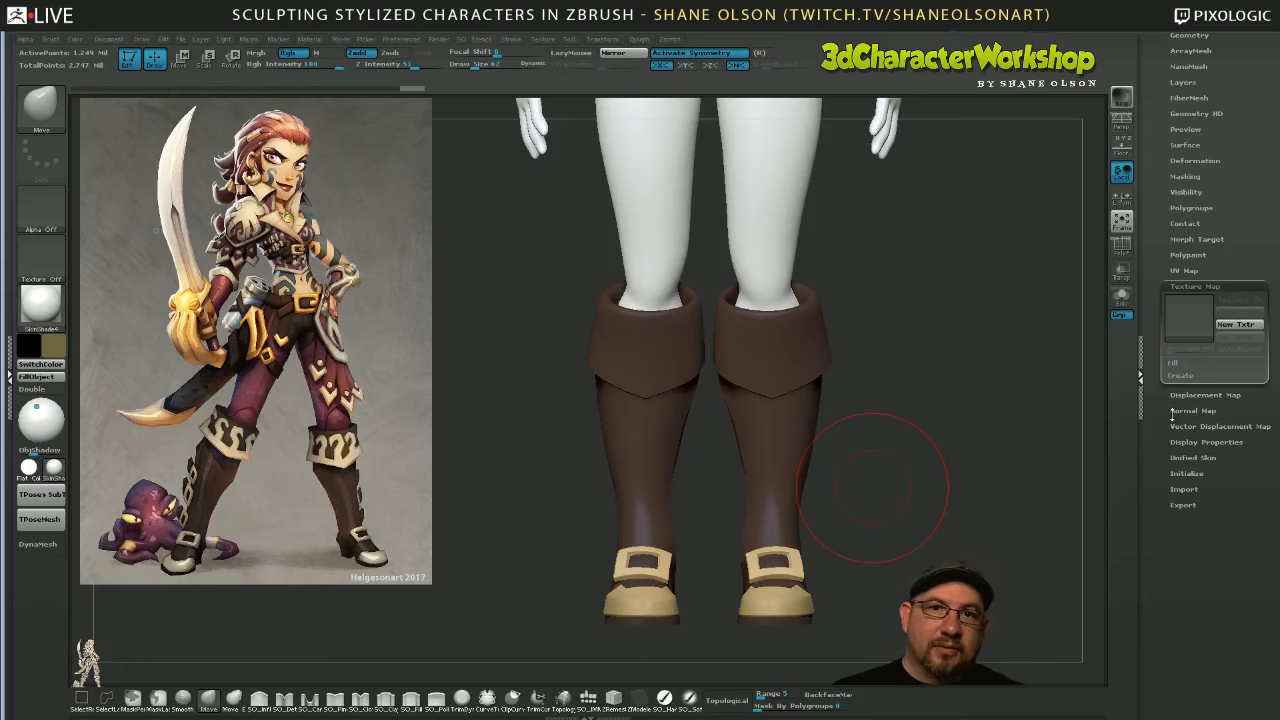
pyautogui.click(1200, 286)
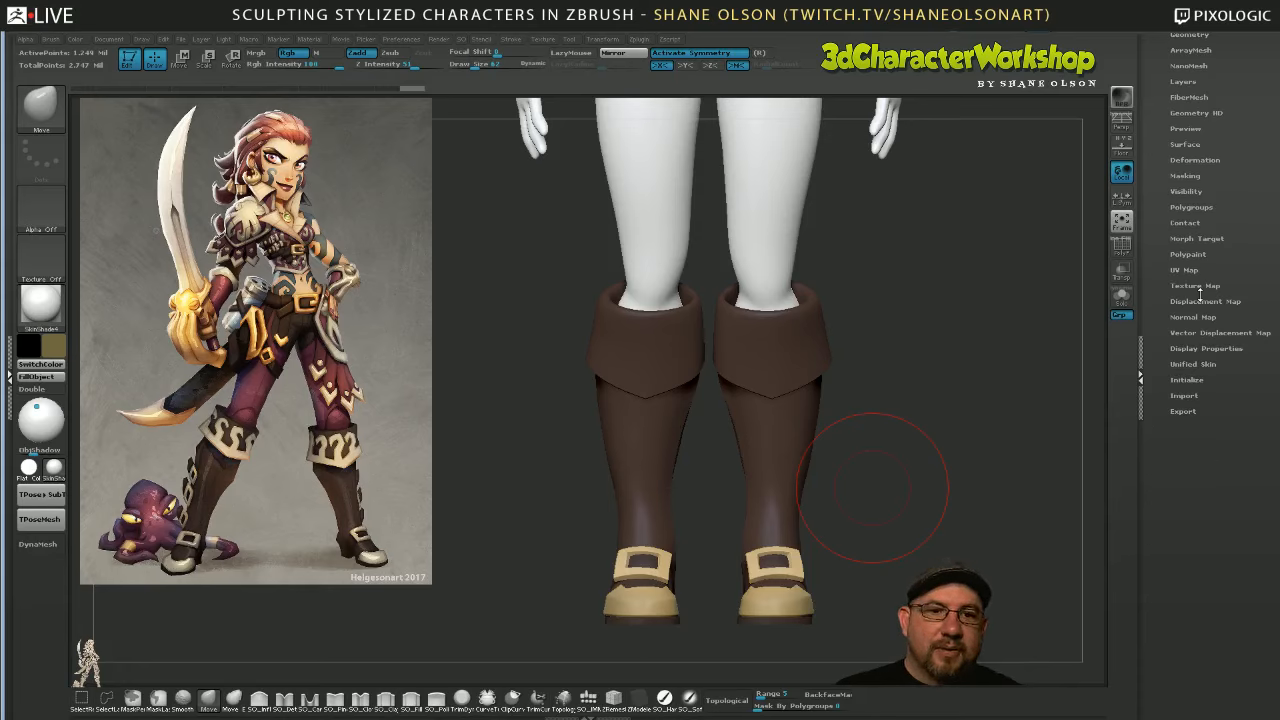
pyautogui.moveTo(889, 474)
pyautogui.mouseDown()
pyautogui.moveTo(917, 483)
pyautogui.moveTo(895, 489)
pyautogui.mouseUp()
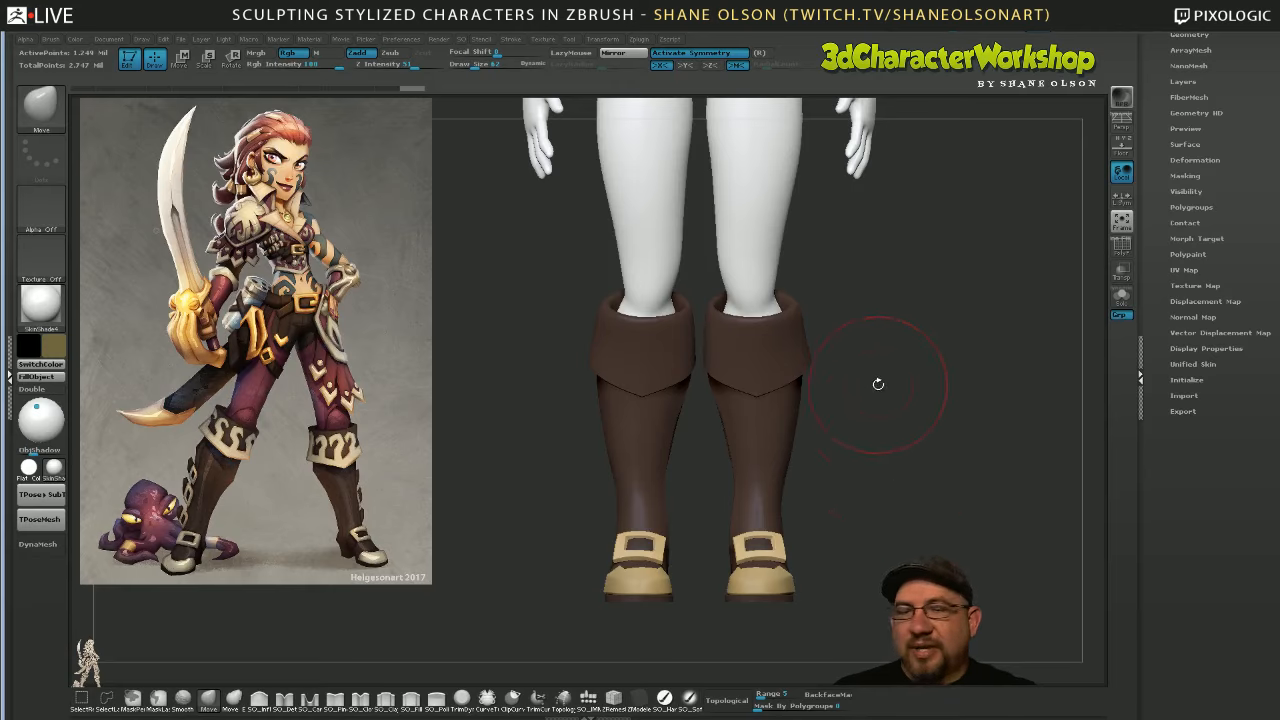
pyautogui.moveTo(889, 423); pyautogui.dragTo(889, 425)
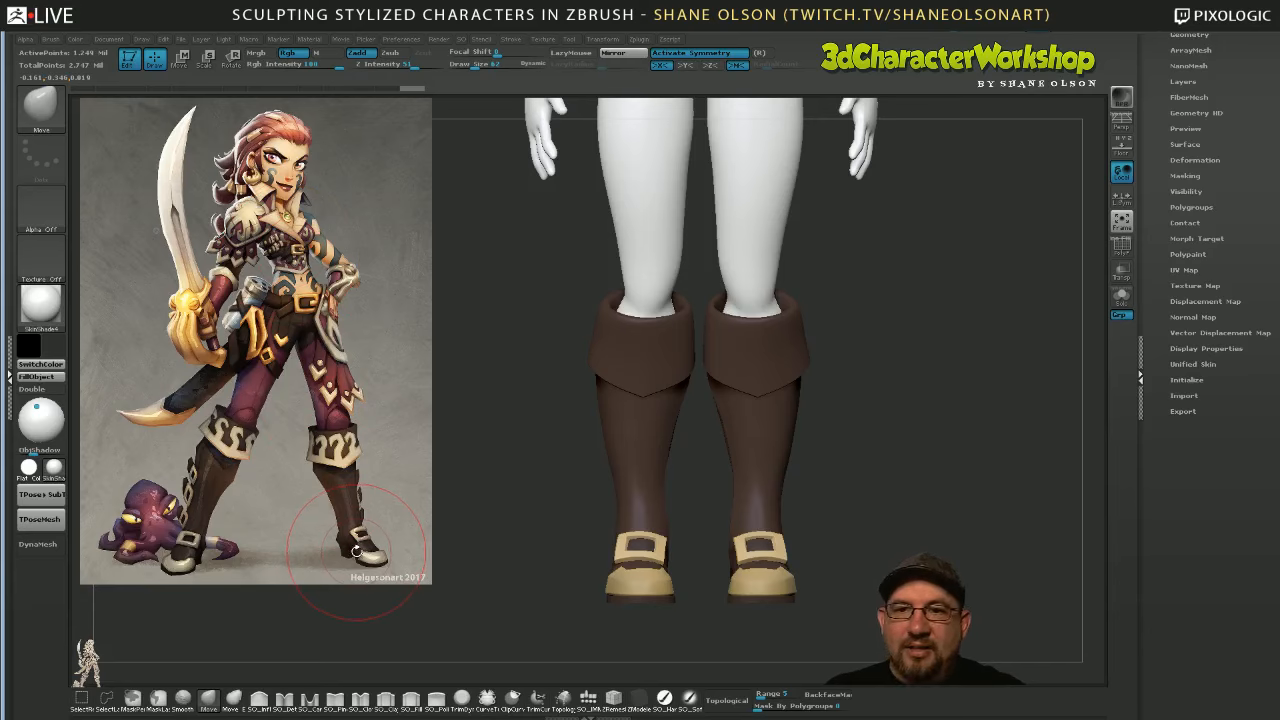
# Sample maroon, pale yellow and dusty pink tones from the concept painting with Spotlight
pyautogui.press('z')
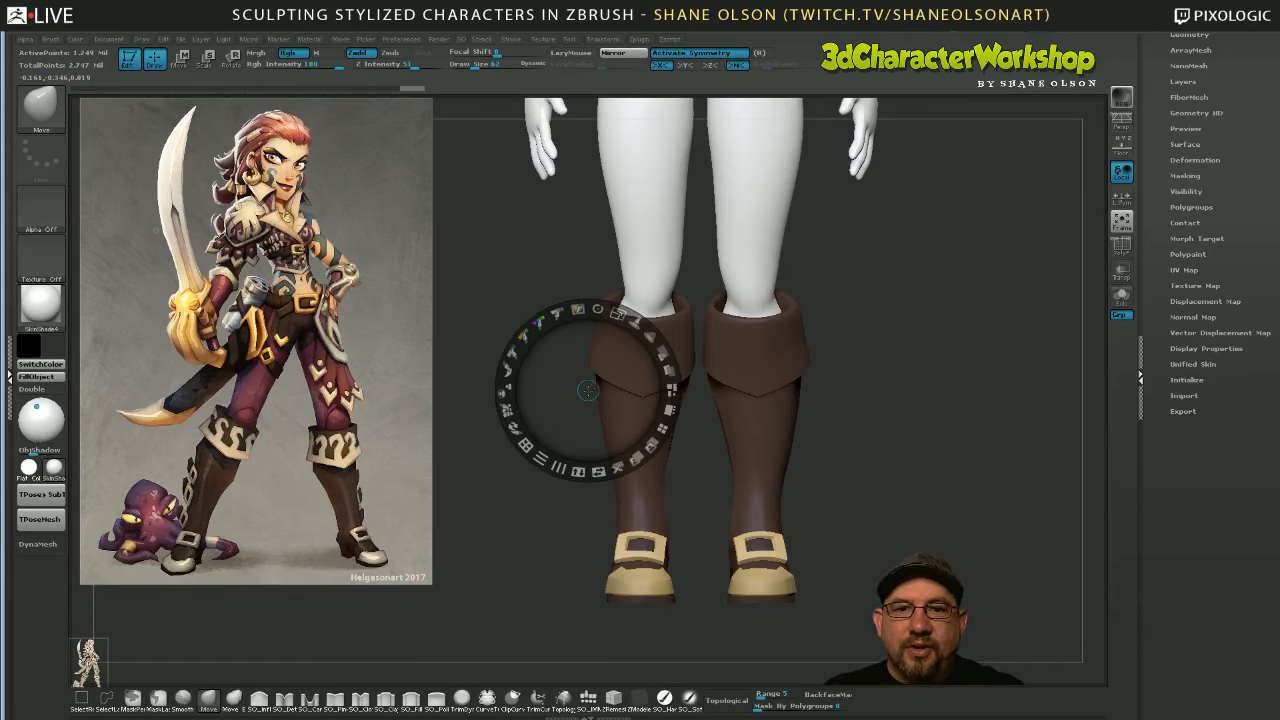
pyautogui.moveTo(588, 390); pyautogui.dragTo(476, 325)
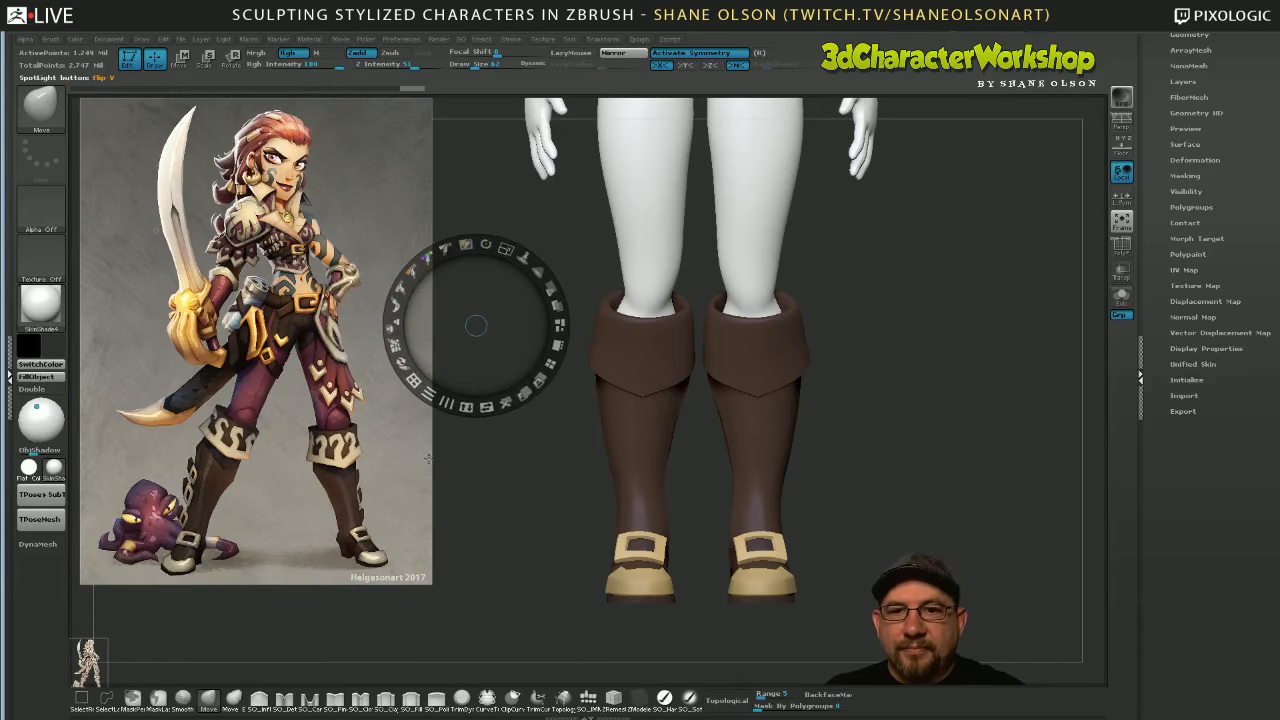
pyautogui.press('c')
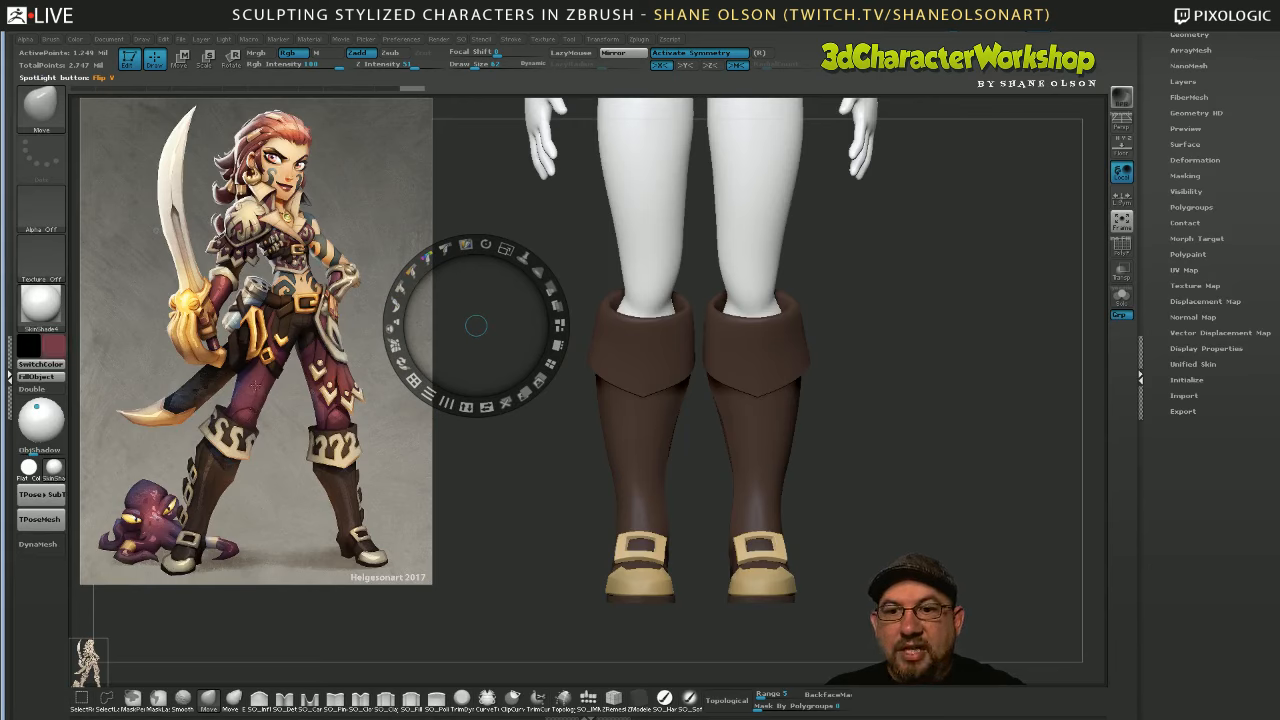
pyautogui.press('c')
pyautogui.press('c')
pyautogui.press('c')
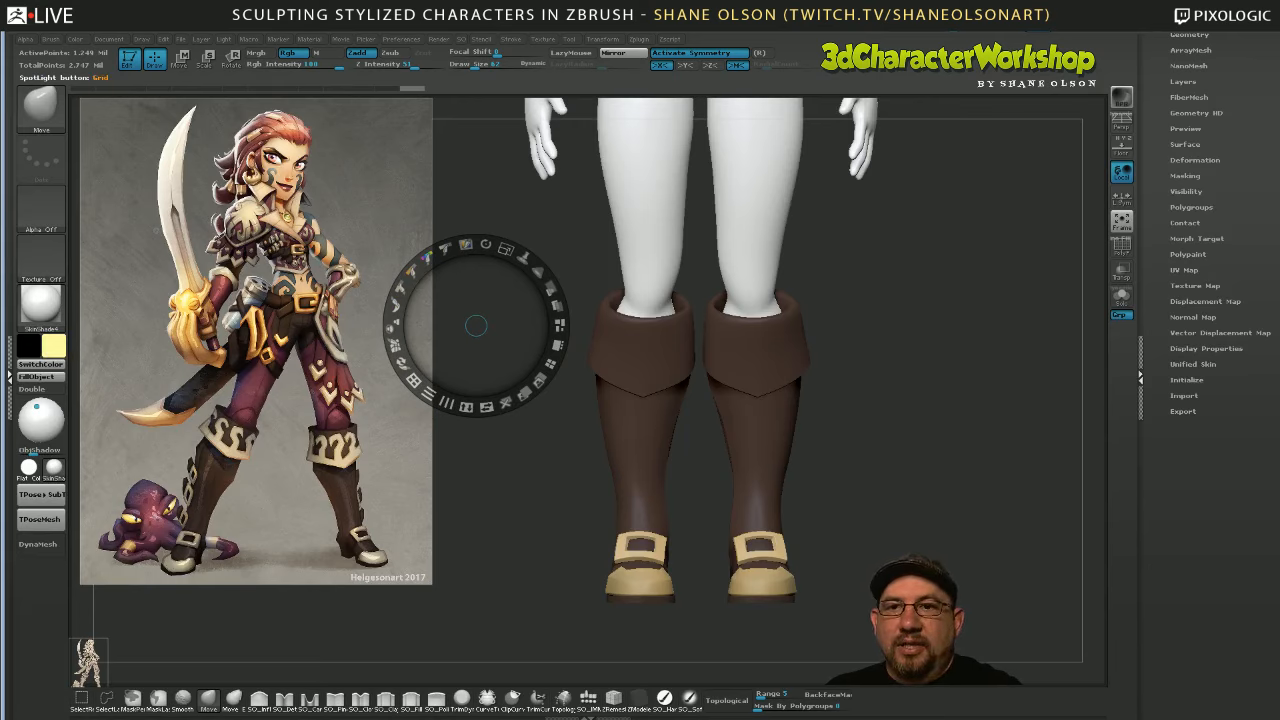
pyautogui.press('c')
pyautogui.press('c')
pyautogui.press('c')
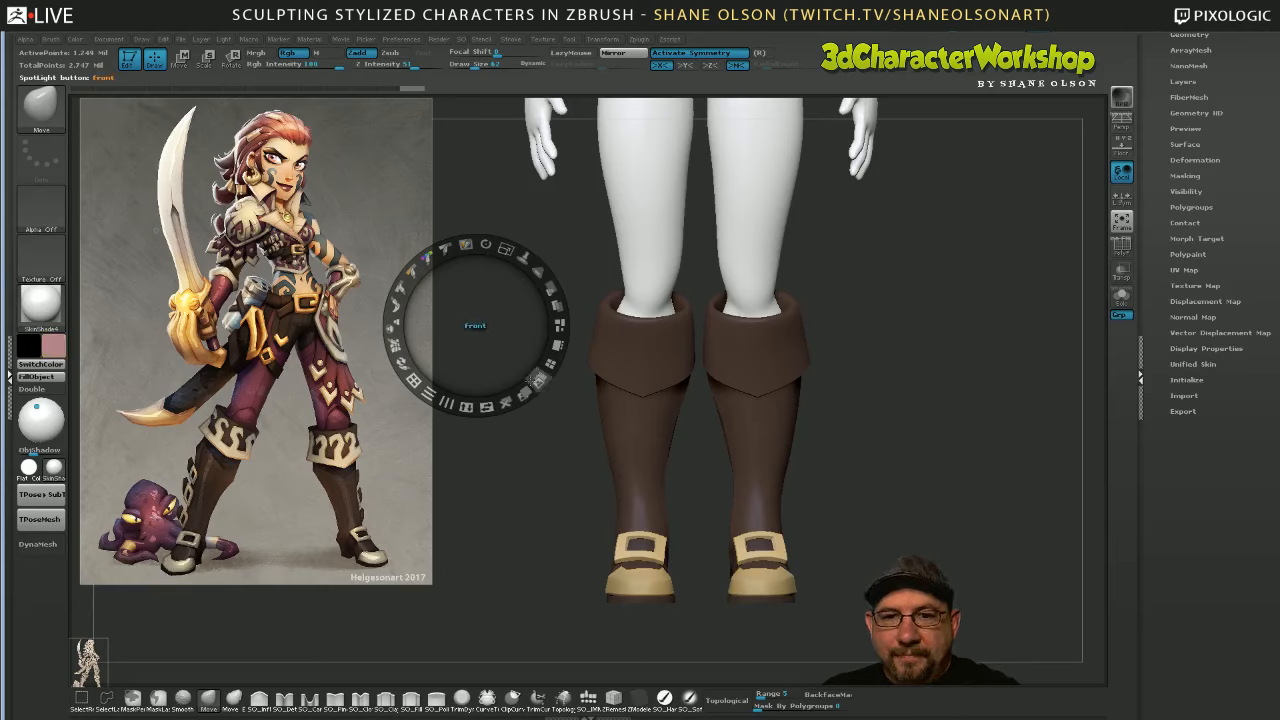
pyautogui.click(446, 403)
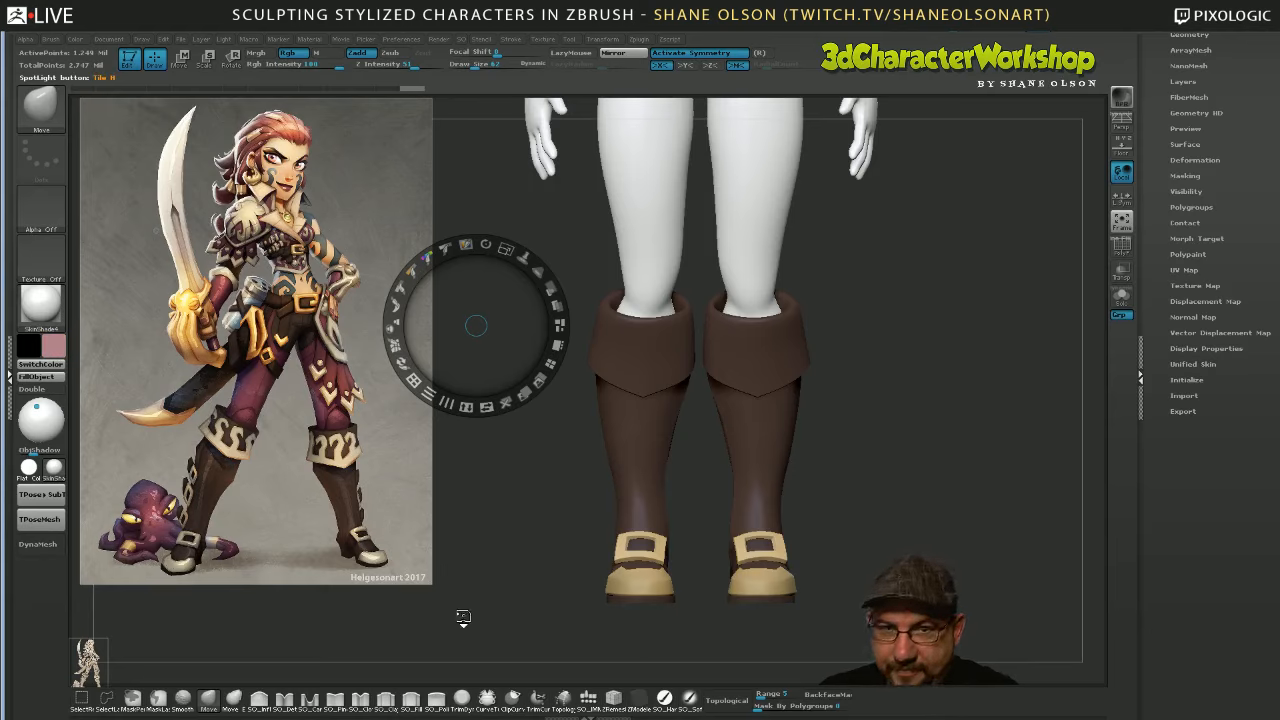
pyautogui.press('z')
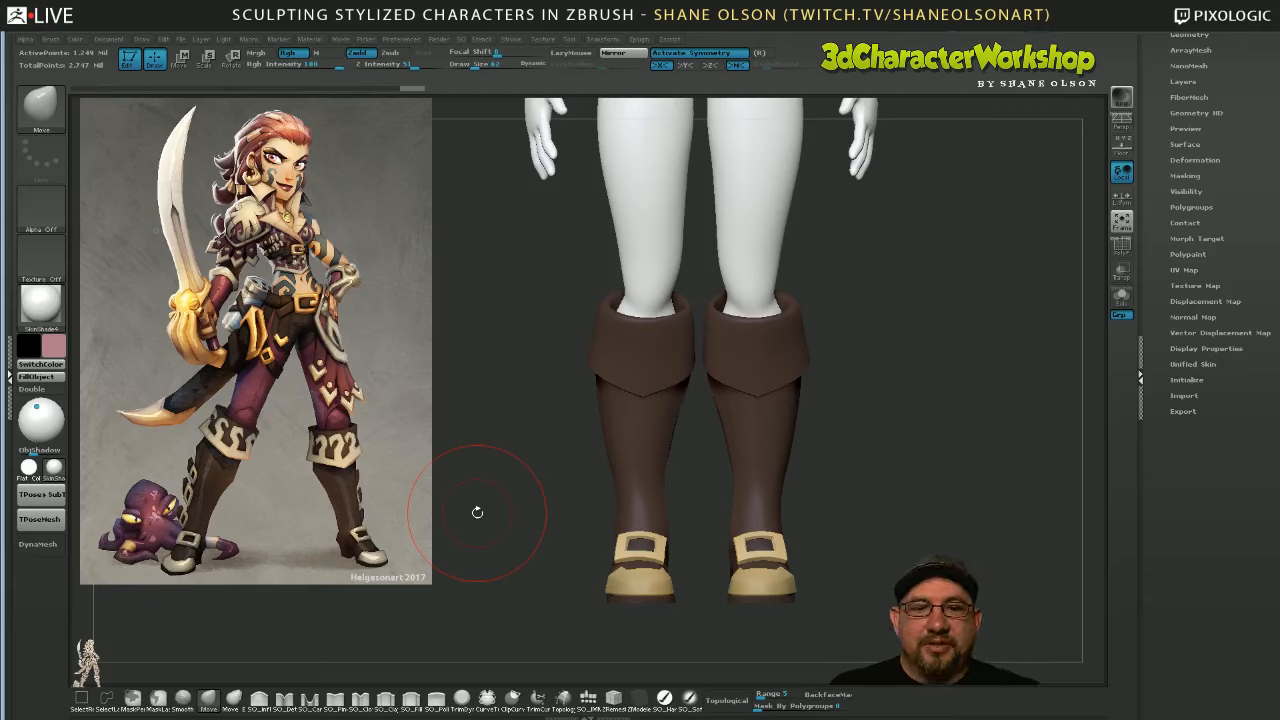
# Select the Pants subtool, fill it with the maroon sampled from the painted pants using SO_HardPaint, and reposition the reference painting
pyautogui.moveTo(880, 474)
pyautogui.mouseDown()
pyautogui.moveTo(889, 466)
pyautogui.moveTo(881, 473)
pyautogui.moveTo(871, 451)
pyautogui.moveTo(873, 482)
pyautogui.moveTo(854, 502)
pyautogui.mouseUp()
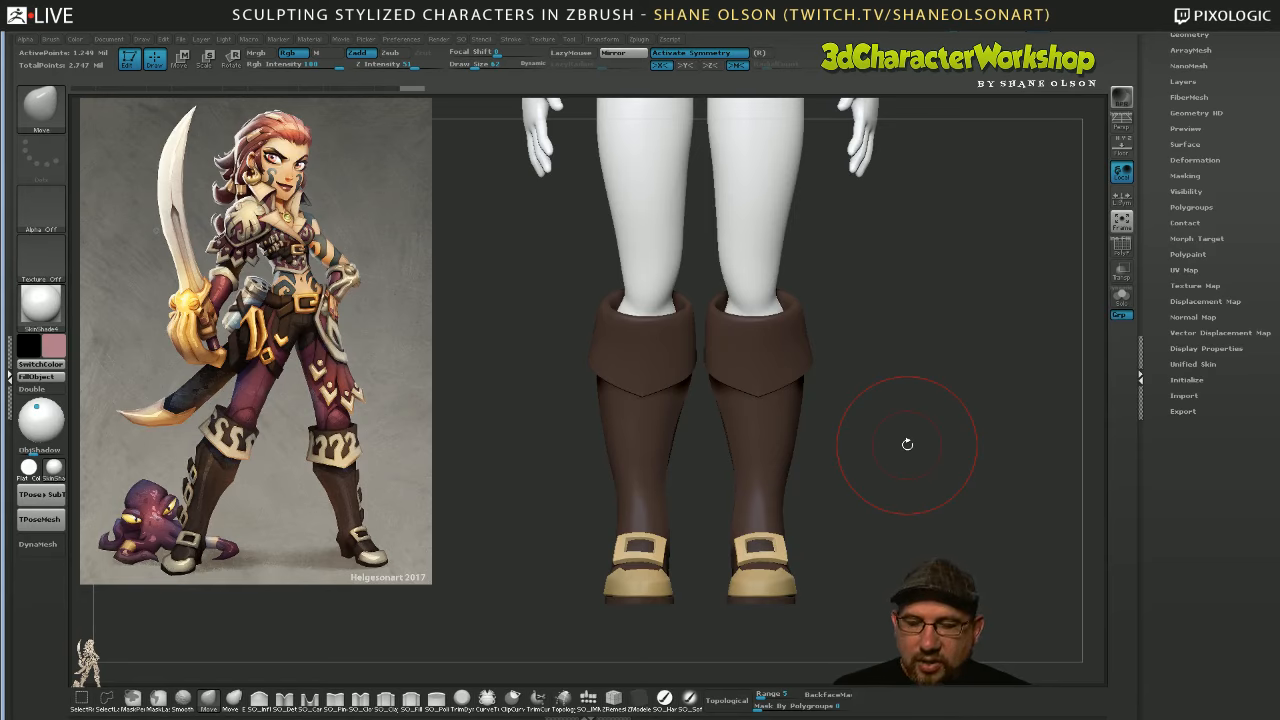
pyautogui.moveTo(865, 488)
pyautogui.mouseDown()
pyautogui.moveTo(893, 401)
pyautogui.moveTo(875, 451)
pyautogui.moveTo(831, 440)
pyautogui.moveTo(854, 409)
pyautogui.mouseUp()
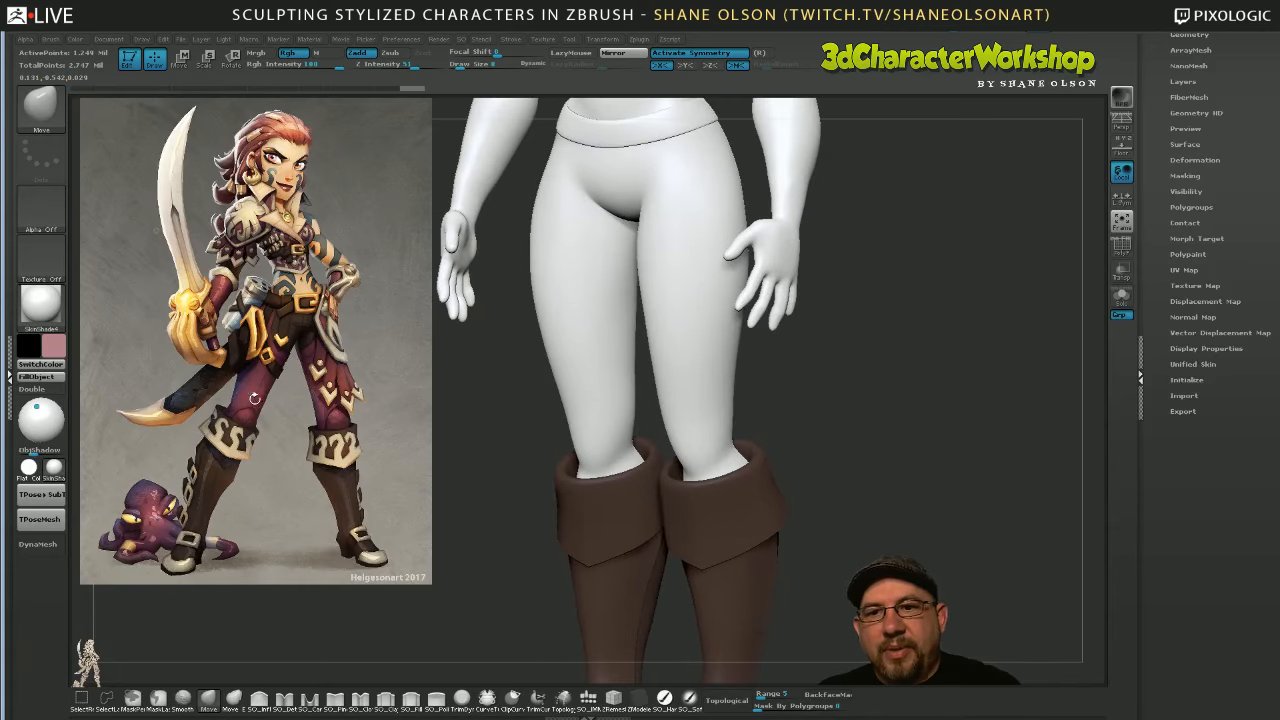
pyautogui.keyDown('shift'); pyautogui.moveTo(824, 413); pyautogui.dragTo(761, 374); pyautogui.keyUp('shift')
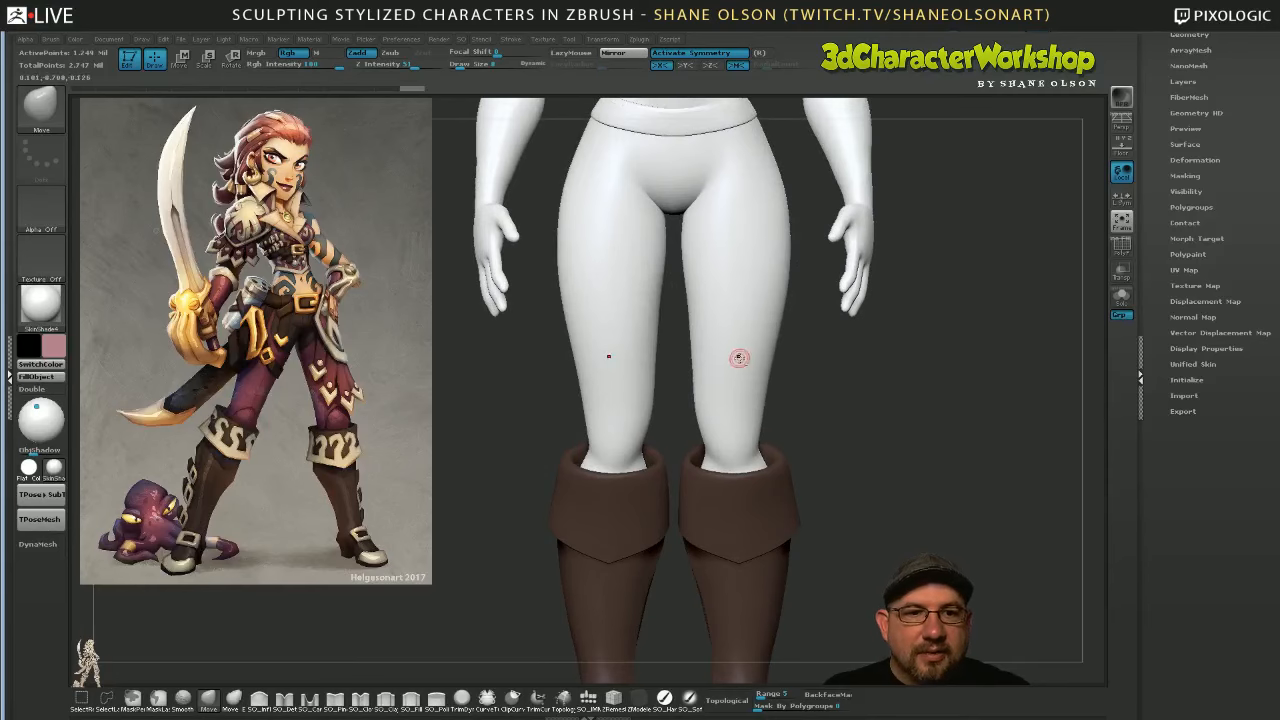
pyautogui.keyDown('alt'); pyautogui.moveTo(398, 522); pyautogui.dragTo(424, 496); pyautogui.keyUp('alt')
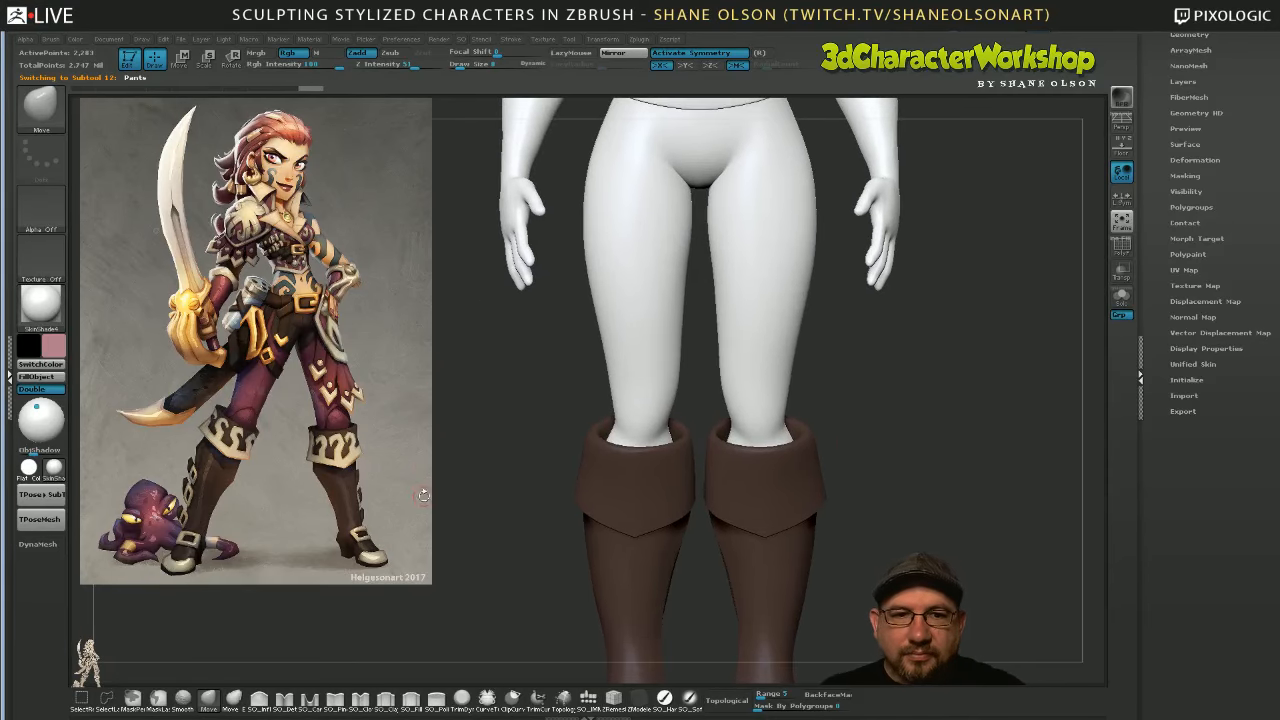
pyautogui.keyDown('alt'); pyautogui.moveTo(881, 446); pyautogui.dragTo(867, 444); pyautogui.keyUp('alt')
pyautogui.press('space')
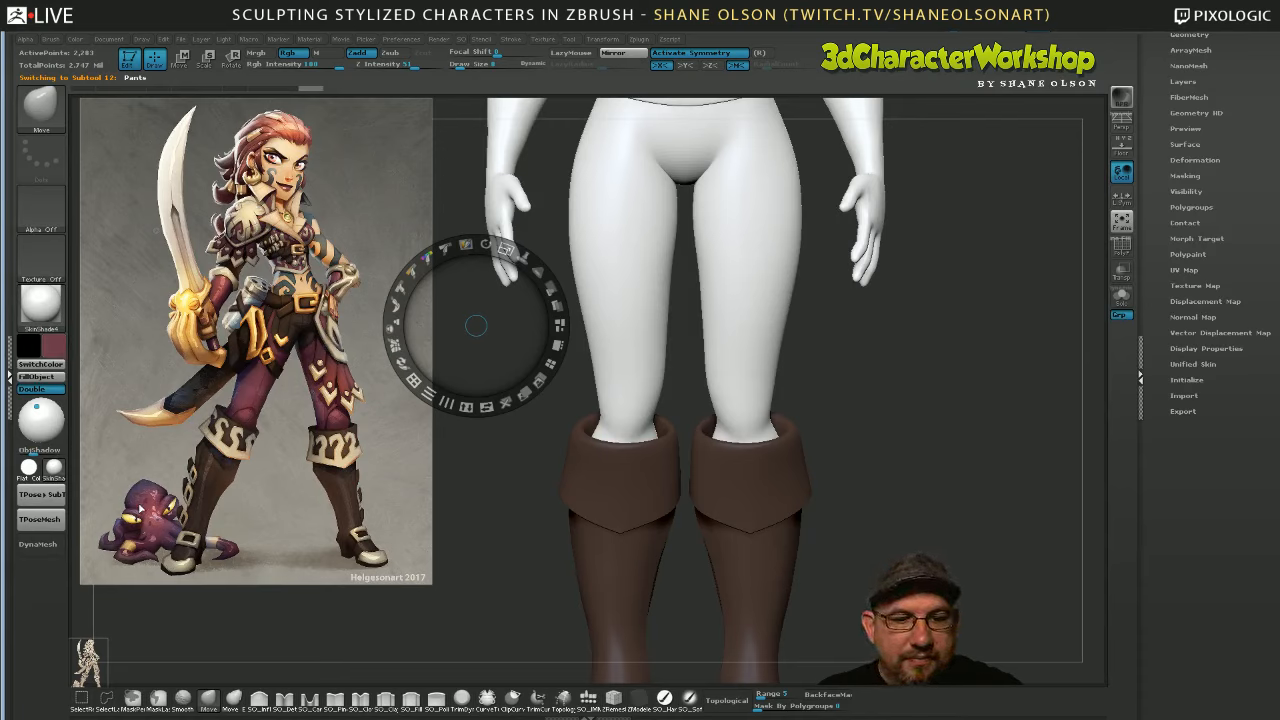
pyautogui.click(664, 697)
pyautogui.click(41, 376)
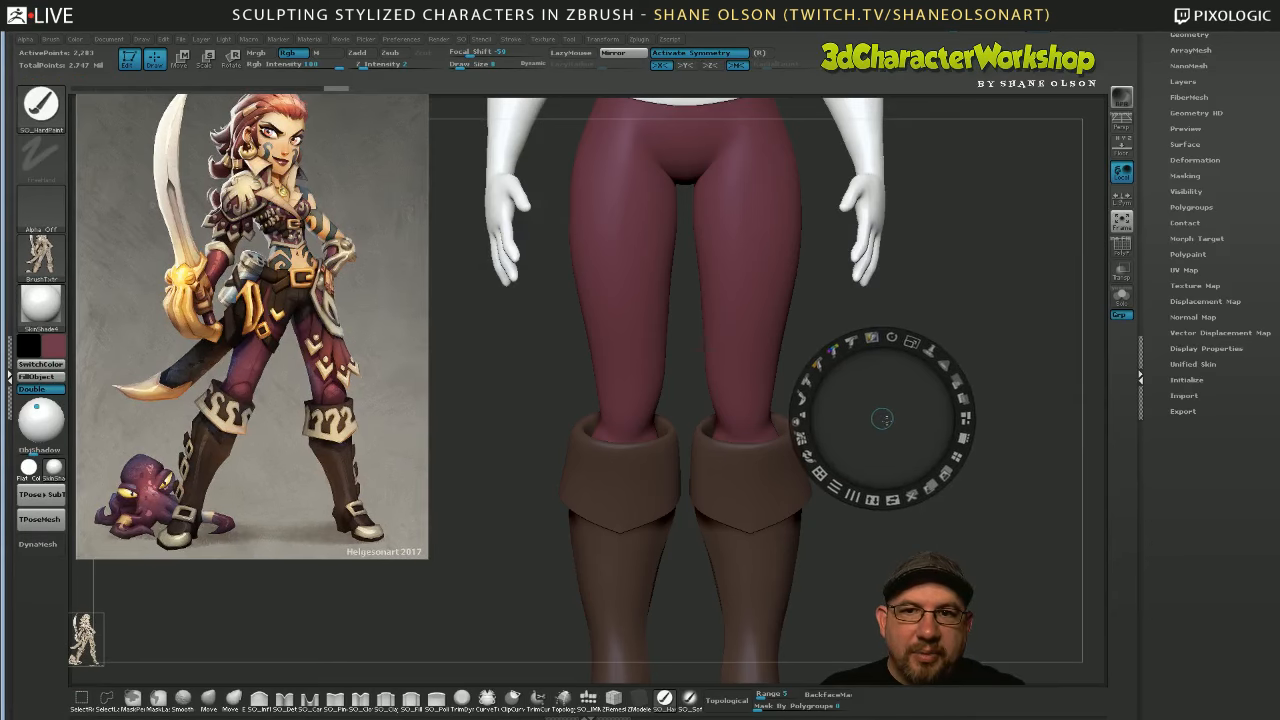
pyautogui.moveTo(882, 415); pyautogui.dragTo(885, 456)
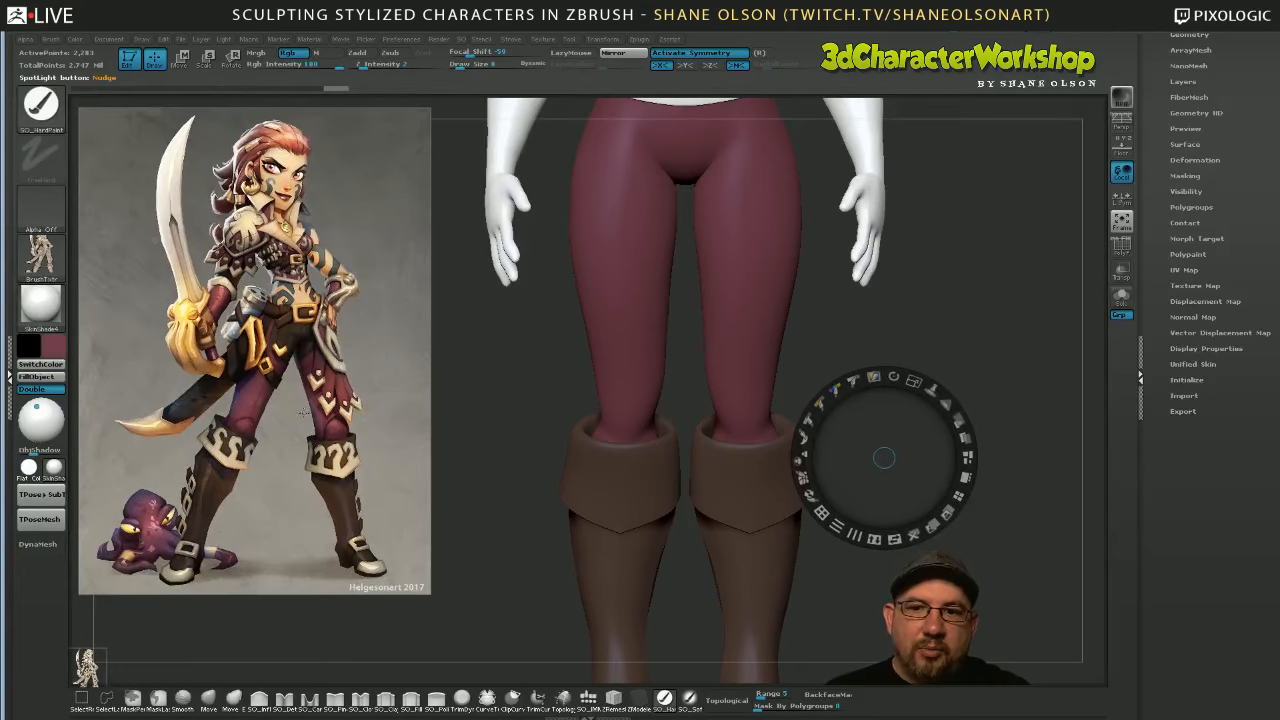
pyautogui.press('z')
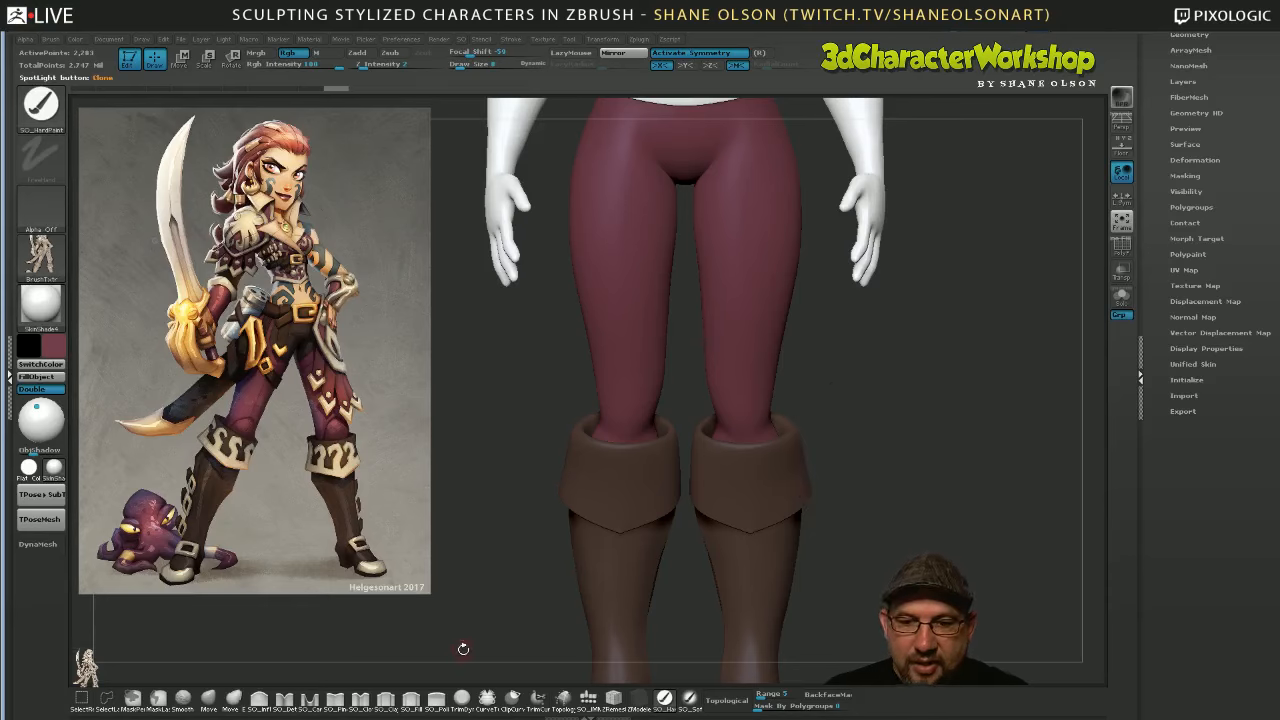
# Pick the SO_Curve brush, add a new layer to the Pants subtool and toggle its visibility to compare the colour
pyautogui.click(310, 700)
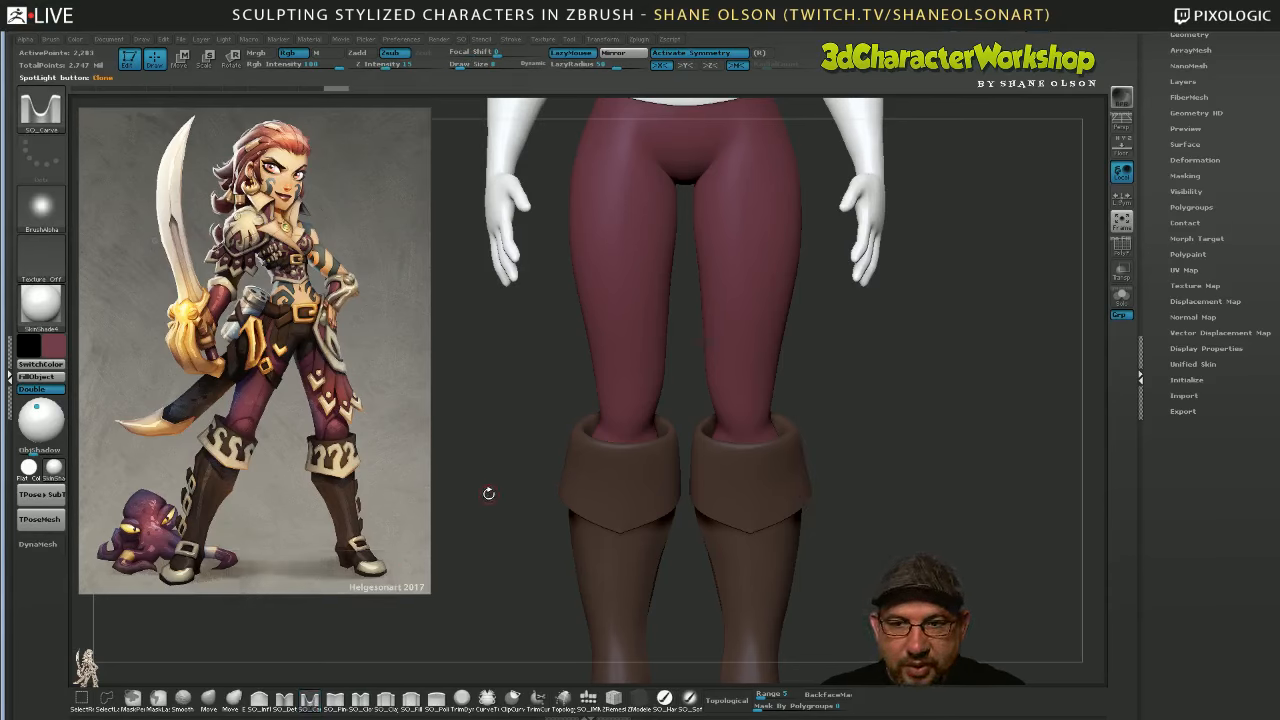
pyautogui.scroll(5, 1166, 314)
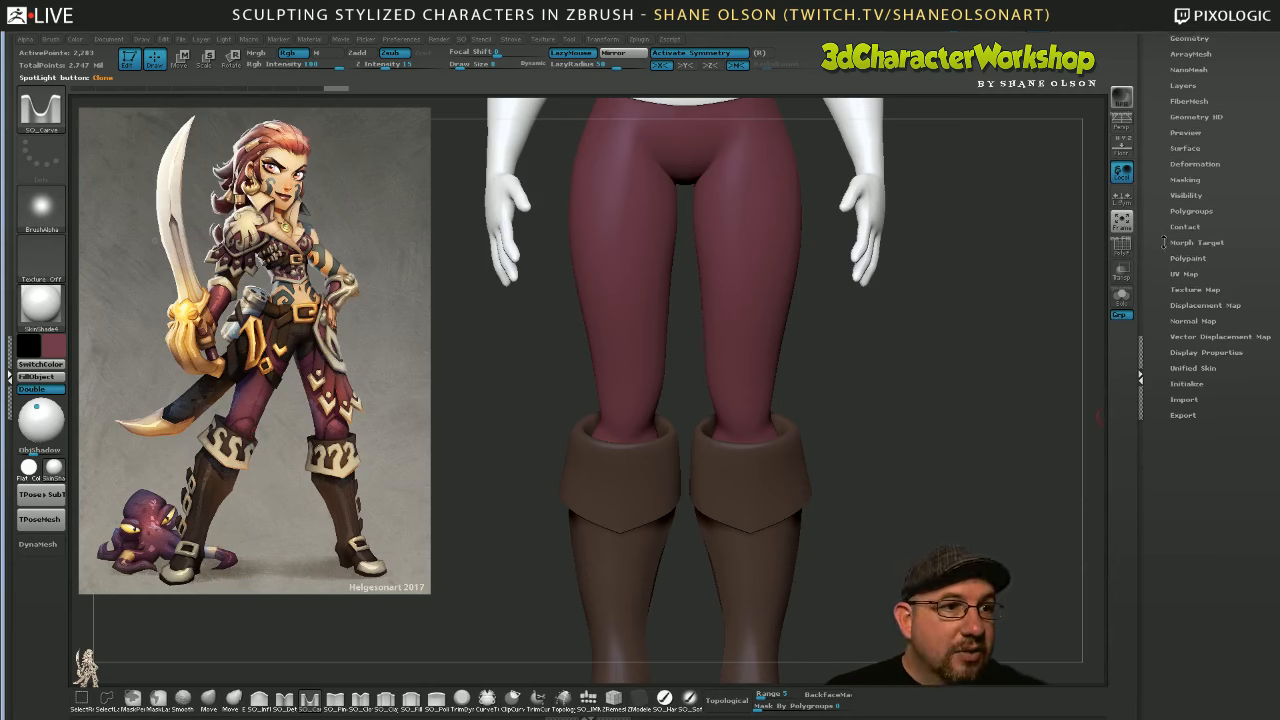
pyautogui.click(1183, 272)
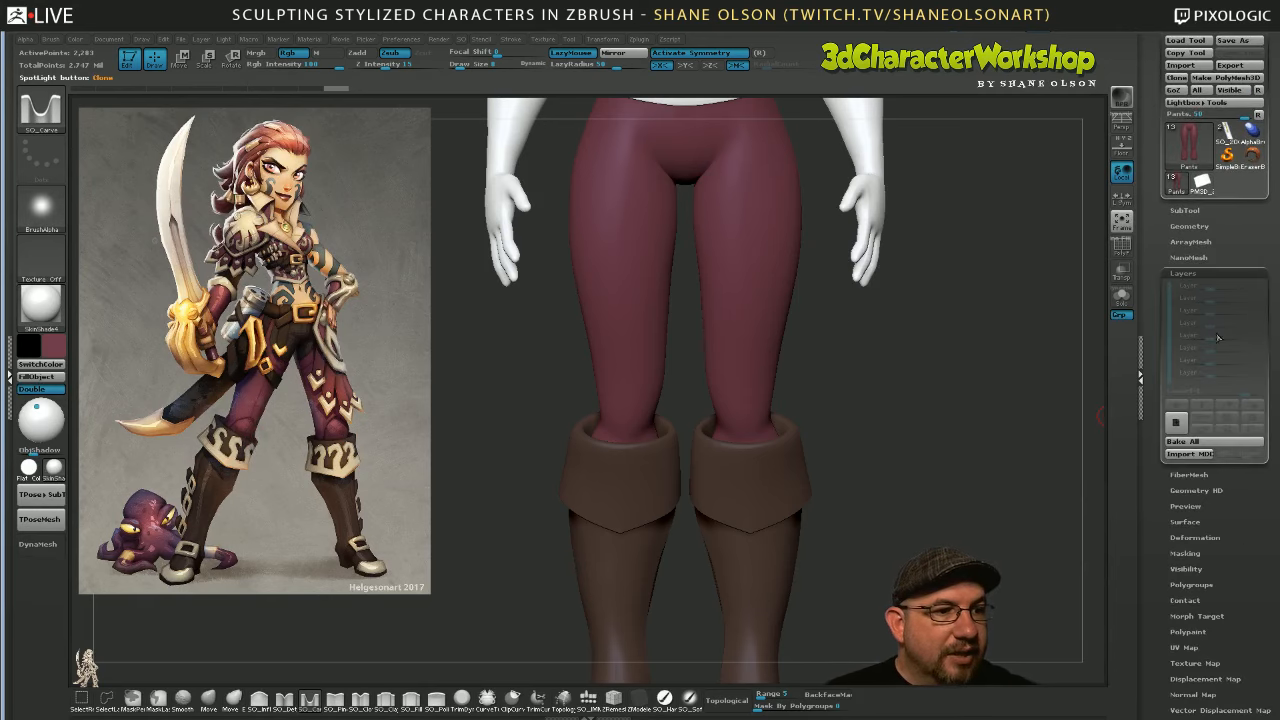
pyautogui.click(1176, 421)
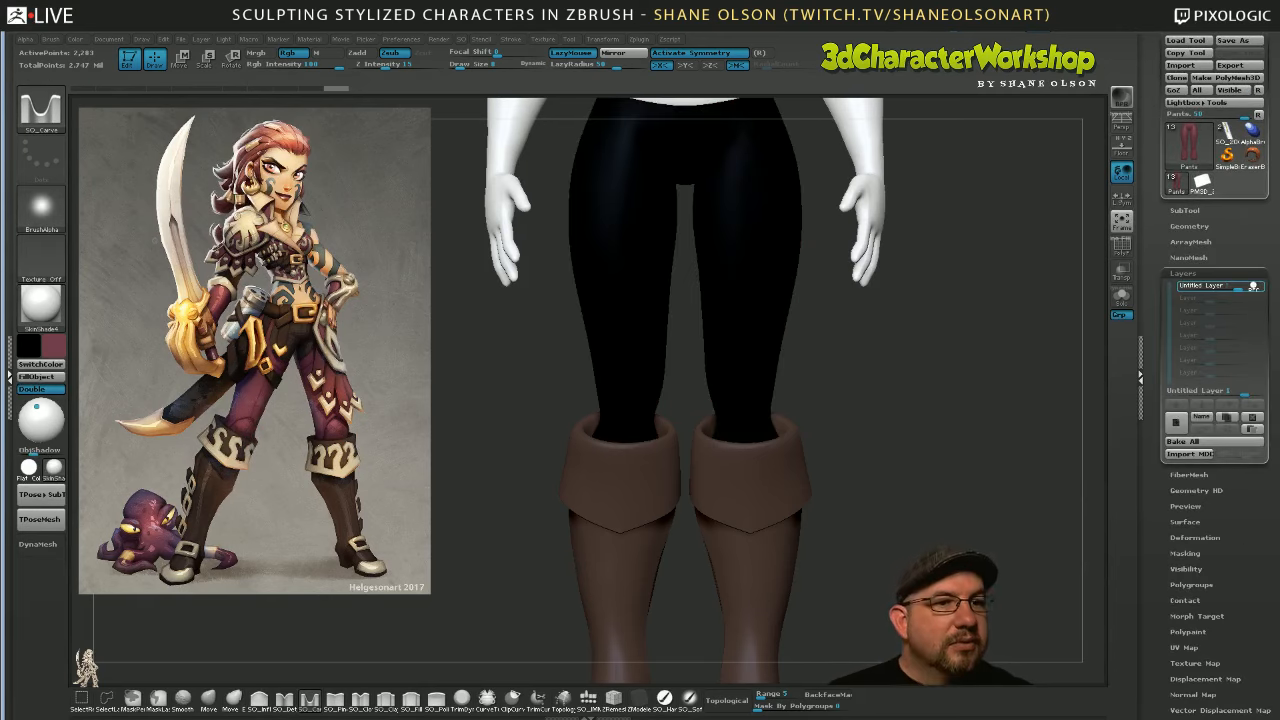
pyautogui.keyDown('alt'); pyautogui.moveTo(914, 391); pyautogui.dragTo(891, 545); pyautogui.keyUp('alt')
pyautogui.click(1258, 287)
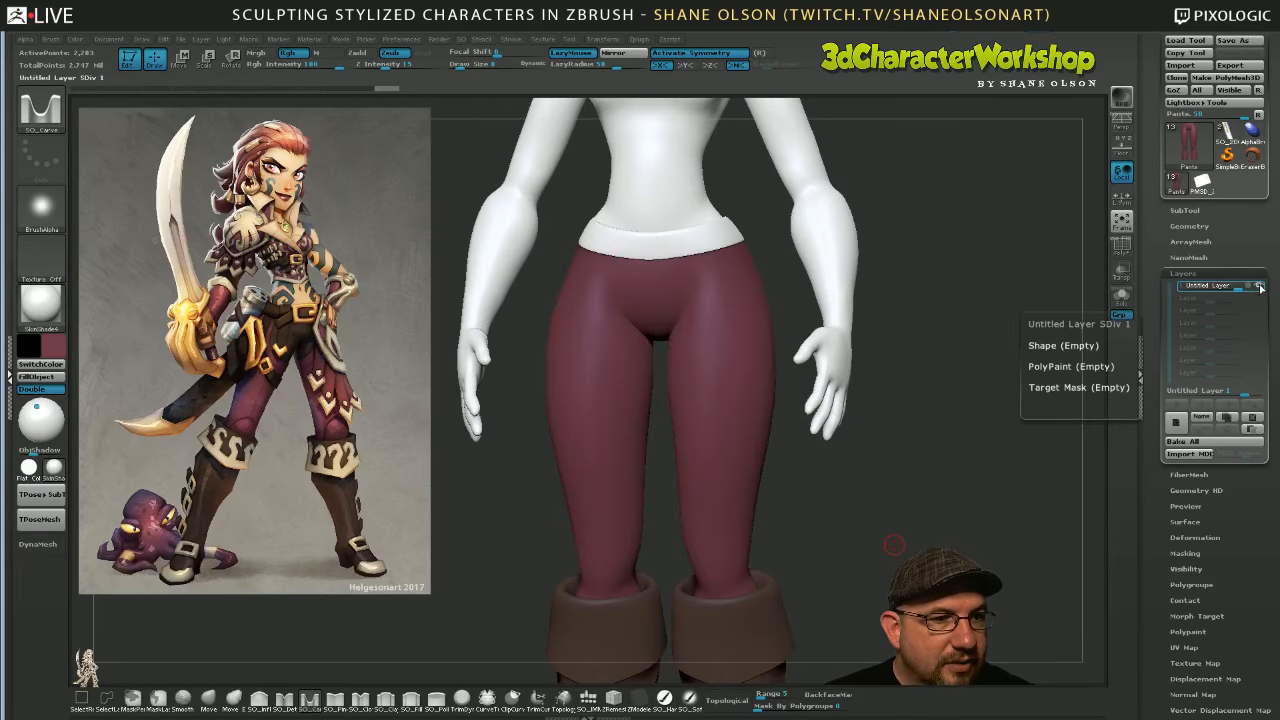
pyautogui.click(1258, 287)
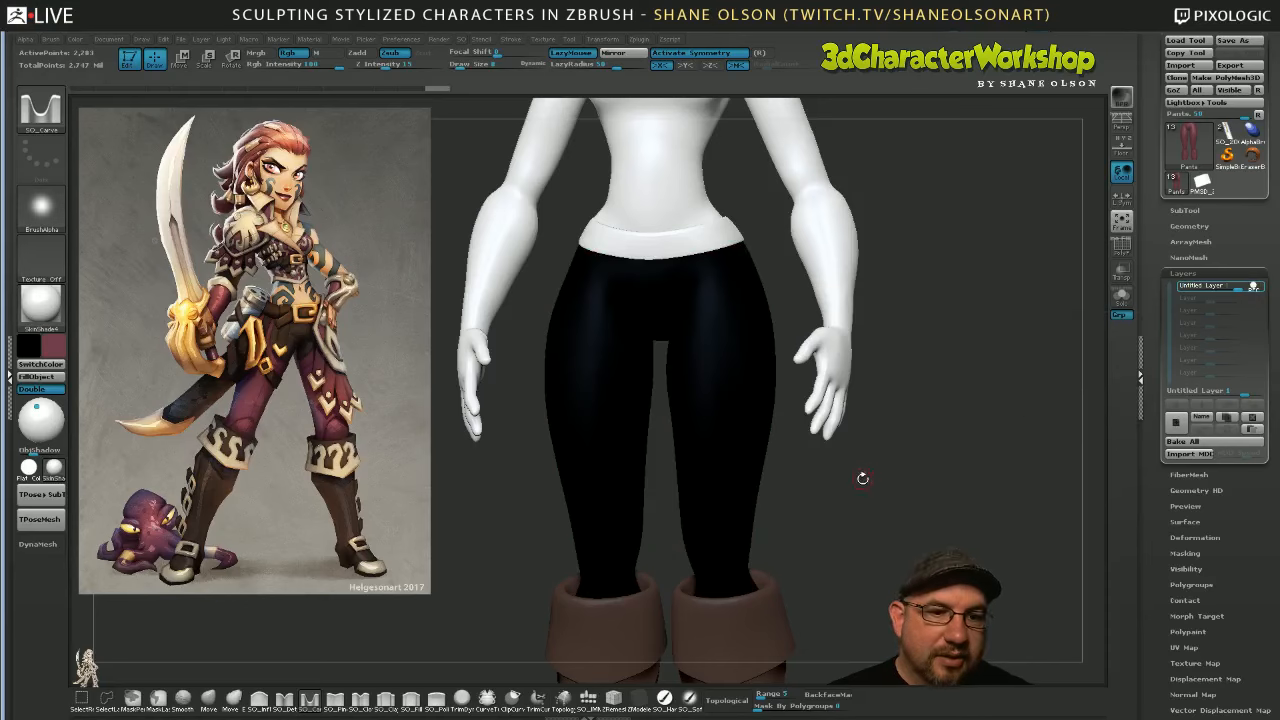
# Isolate the pants and try to restore the maroon over the black layer with the SO_HardPaint brush
pyautogui.moveTo(857, 477); pyautogui.dragTo(871, 466)
pyautogui.moveTo(814, 523); pyautogui.dragTo(860, 500)
pyautogui.click(1123, 297)
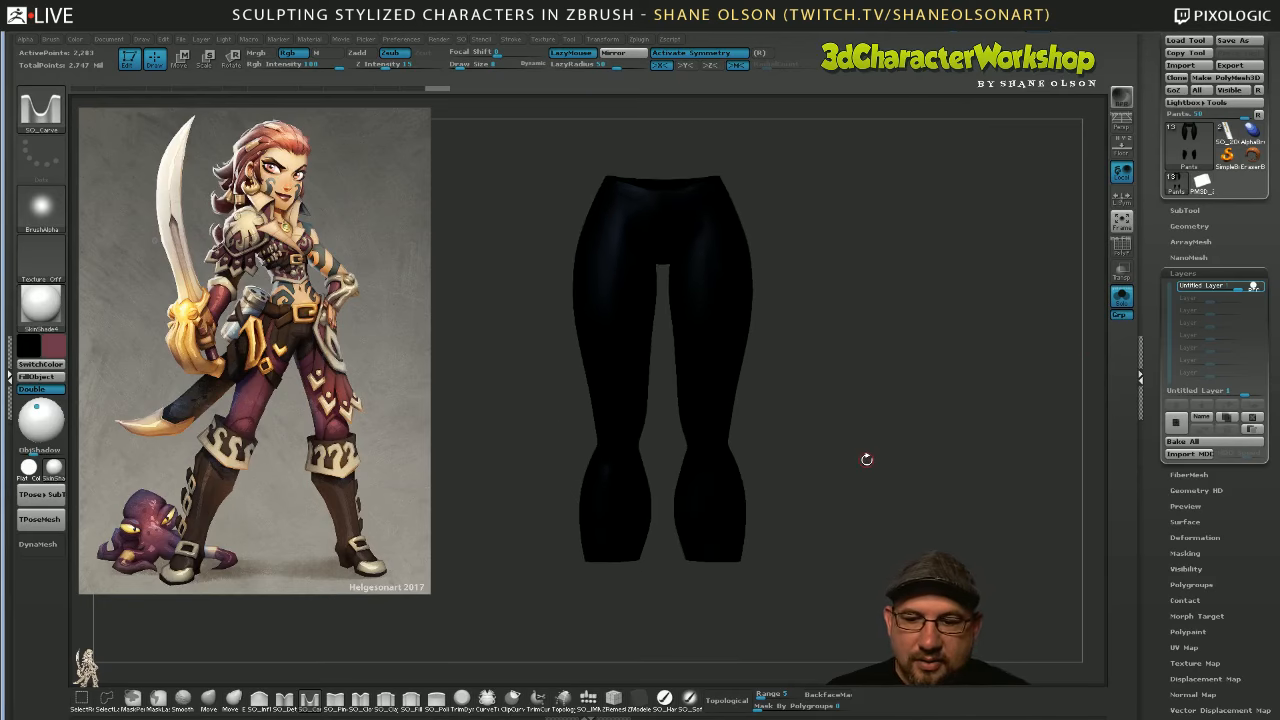
pyautogui.click(689, 697)
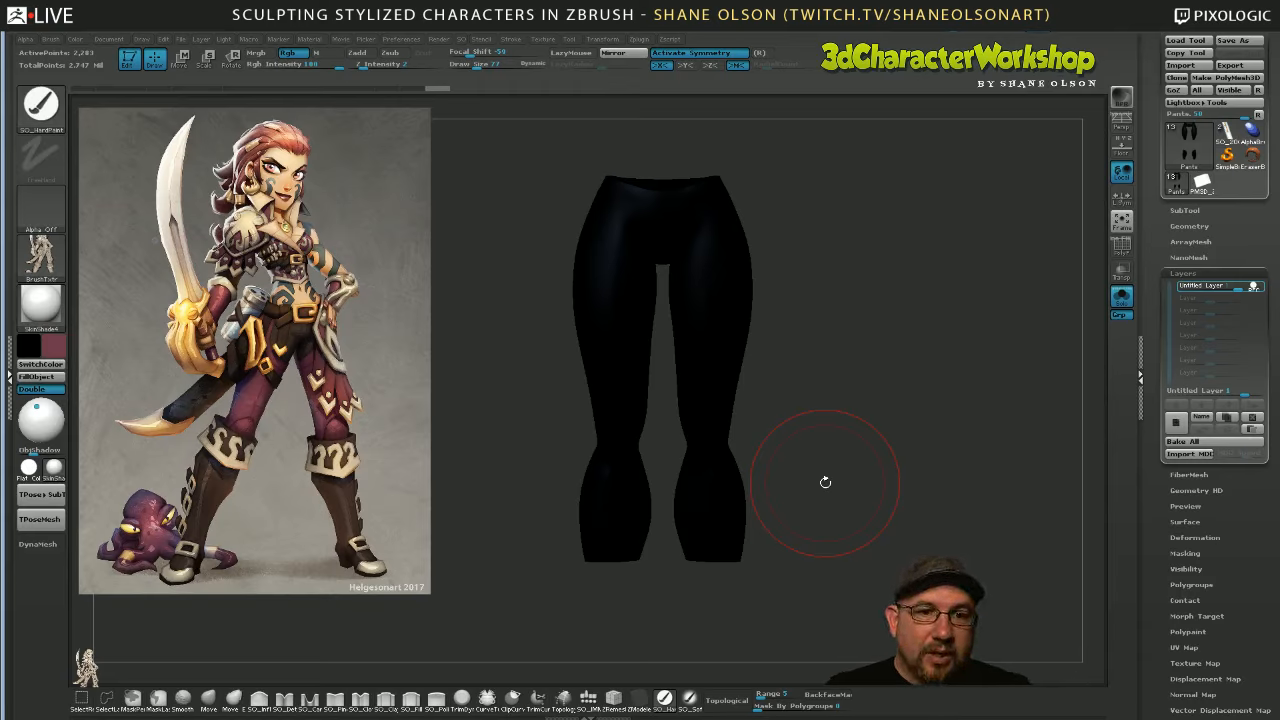
pyautogui.moveTo(870, 450); pyautogui.dragTo(800, 471)
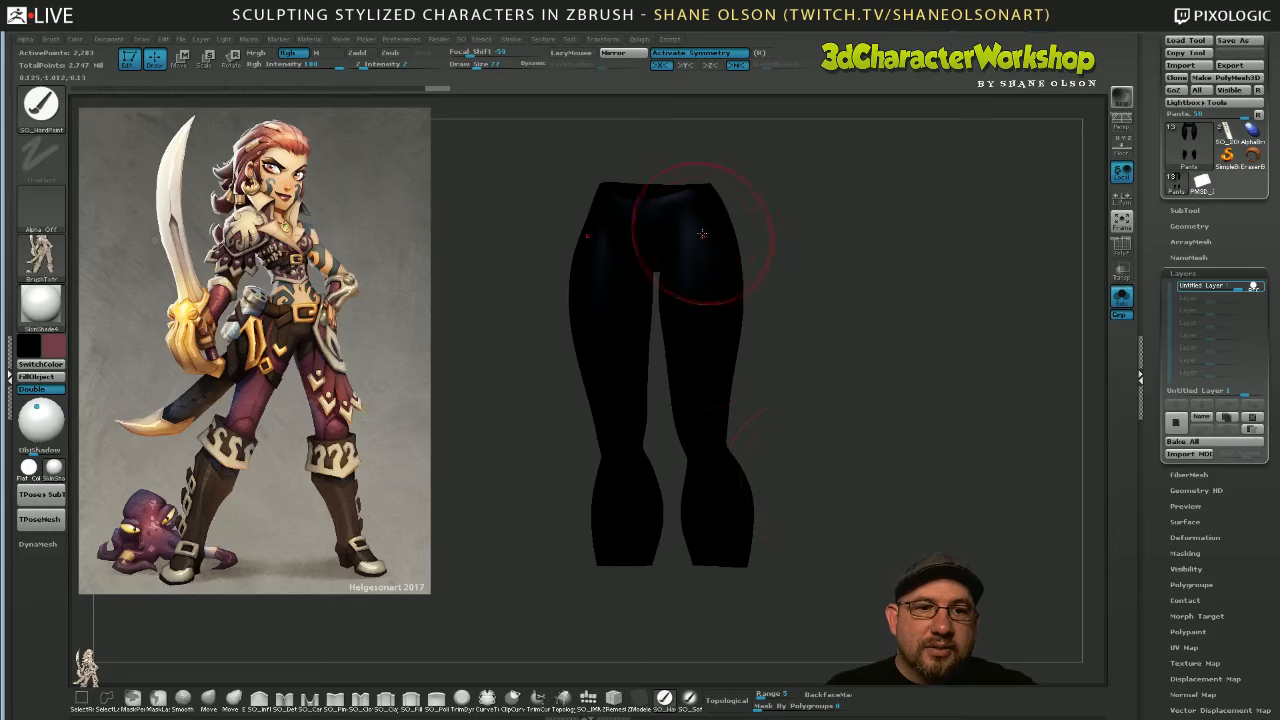
pyautogui.moveTo(729, 409); pyautogui.dragTo(736, 437)
pyautogui.keyDown('alt'); pyautogui.moveTo(837, 394); pyautogui.dragTo(838, 413); pyautogui.keyUp('alt')
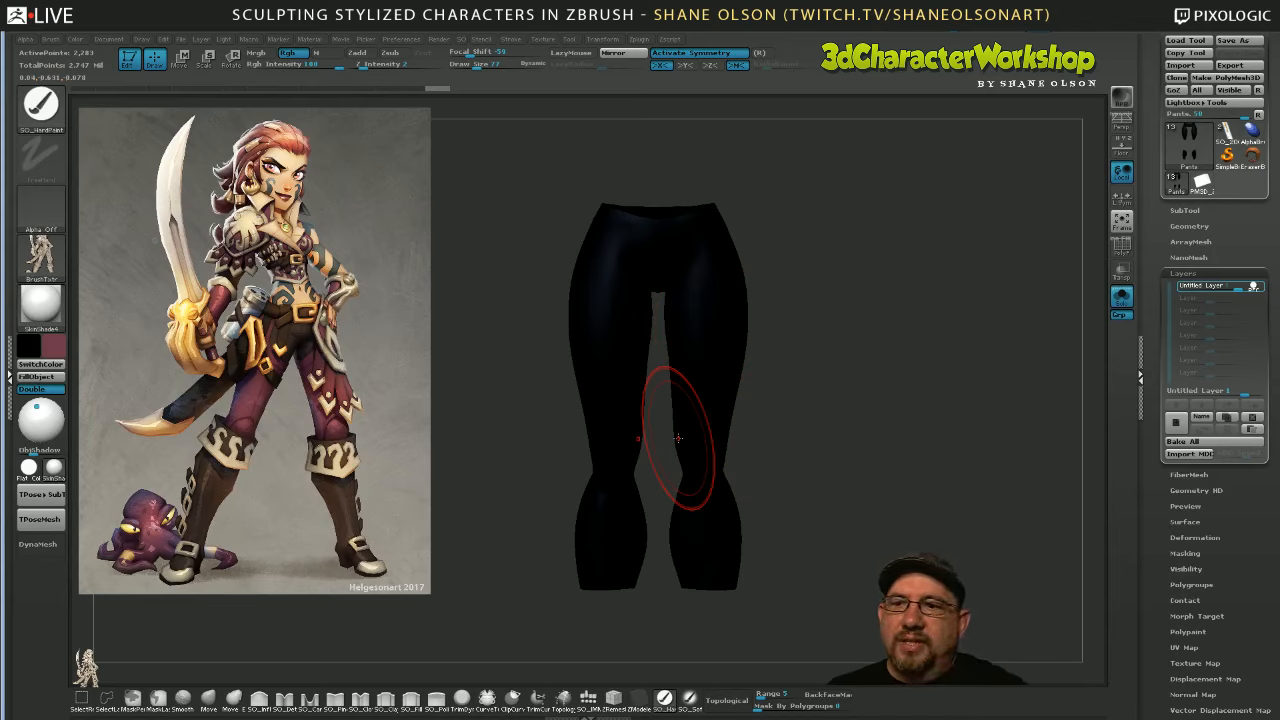
pyautogui.press('v')
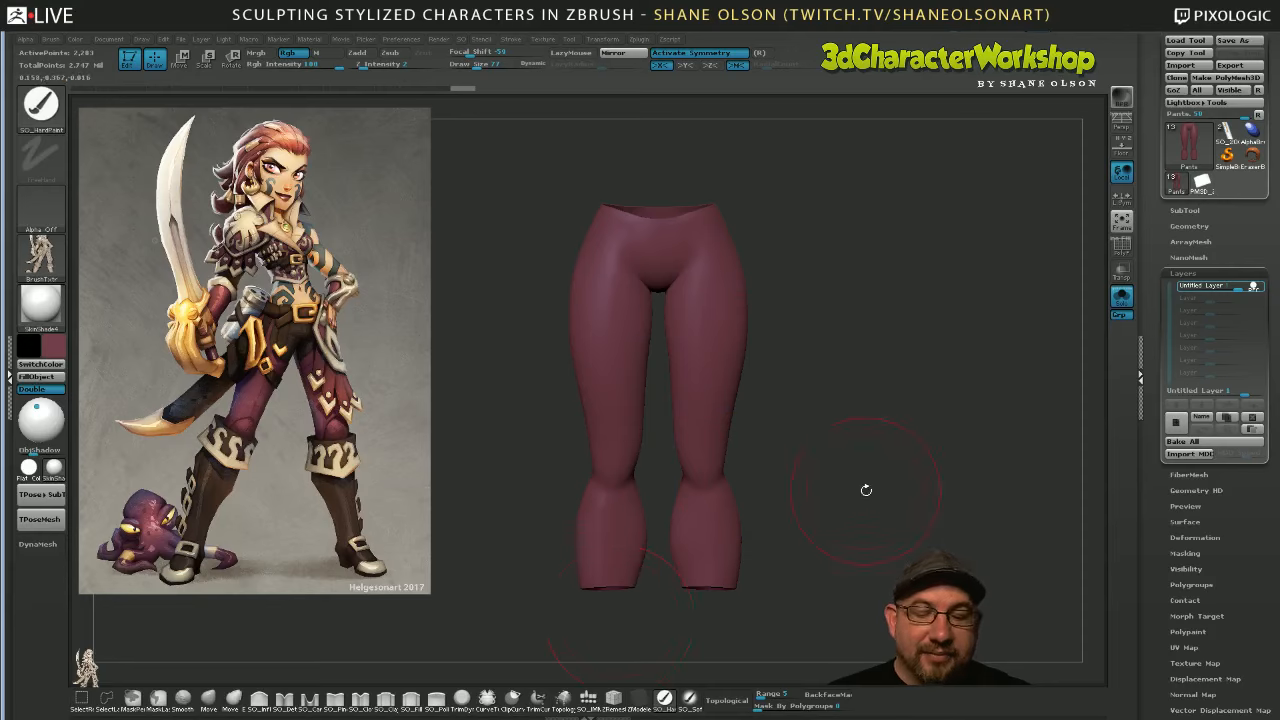
# Switch to the SO_Curve brush with a draw size of 5 and delete the untitled layer from the pants
pyautogui.press('3')
pyautogui.press('s')
pyautogui.moveTo(820, 476)
pyautogui.mouseDown()
pyautogui.moveTo(801, 477)
pyautogui.moveTo(822, 443)
pyautogui.moveTo(800, 436)
pyautogui.mouseUp()
pyautogui.press('s')
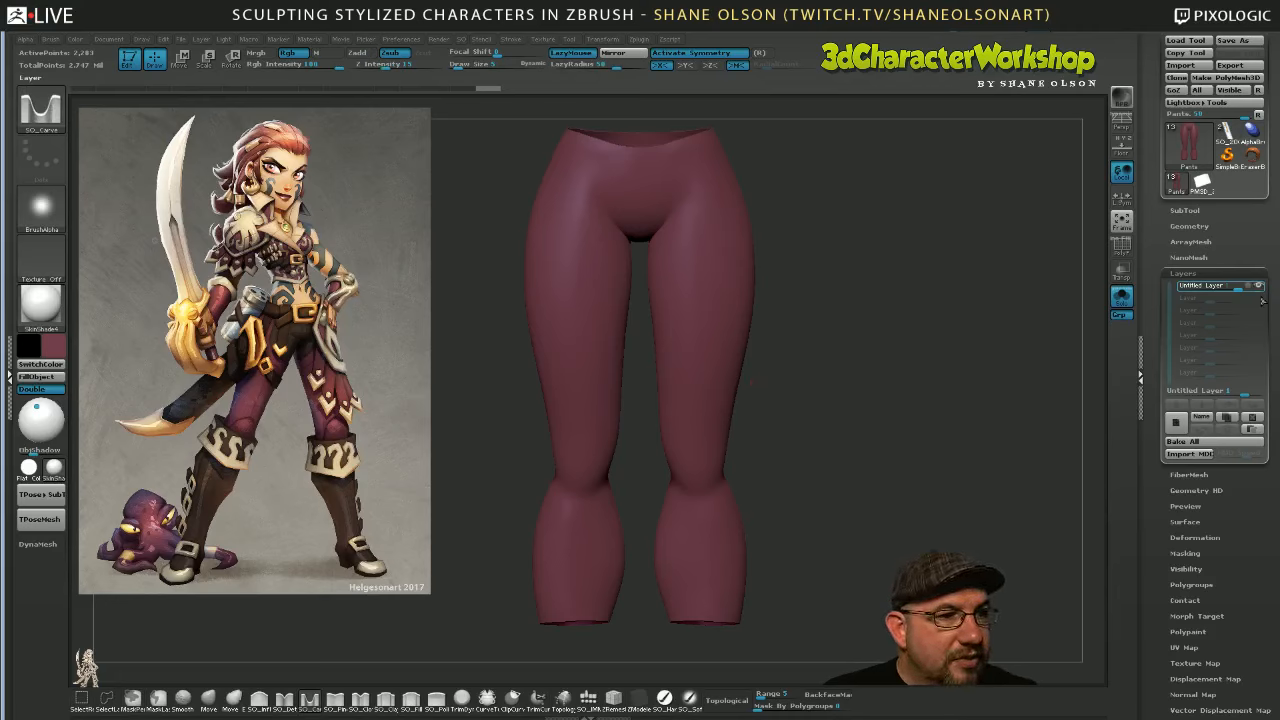
pyautogui.click(1194, 414)
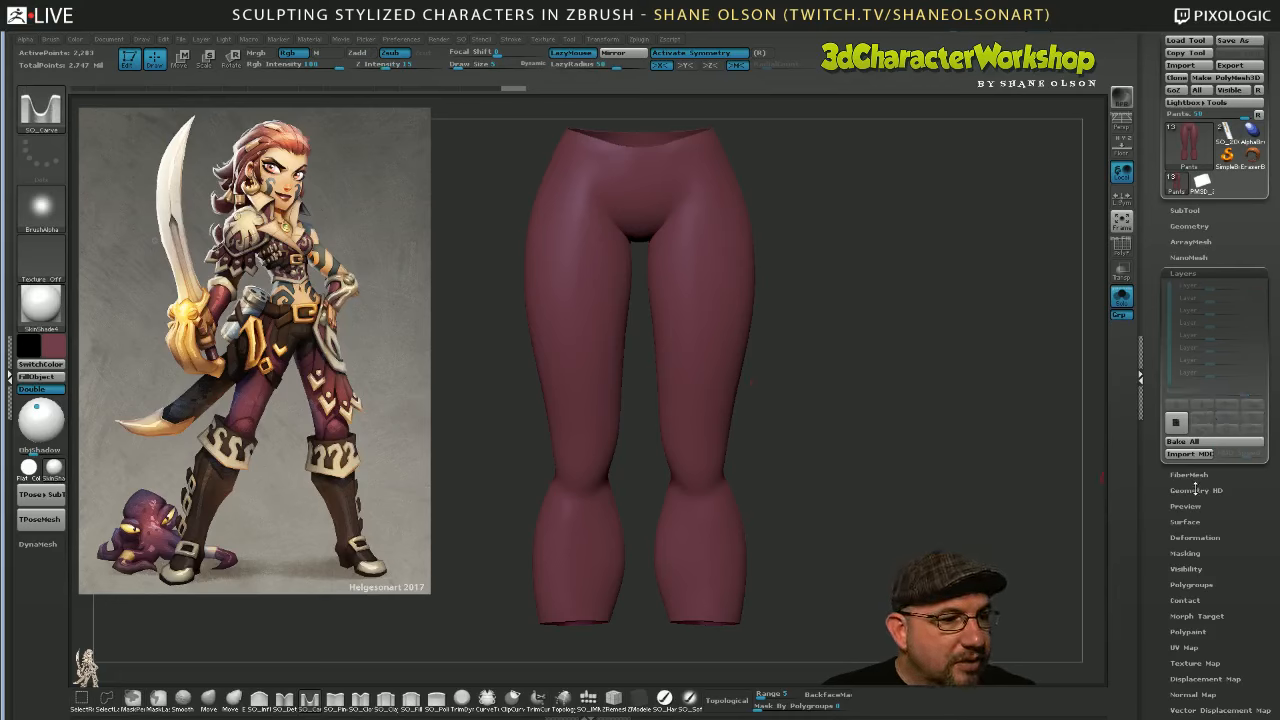
# Apply dynamic subdivision to the pants, subdivide them to about 2.3 million polygons and add a new layer
pyautogui.click(1189, 226)
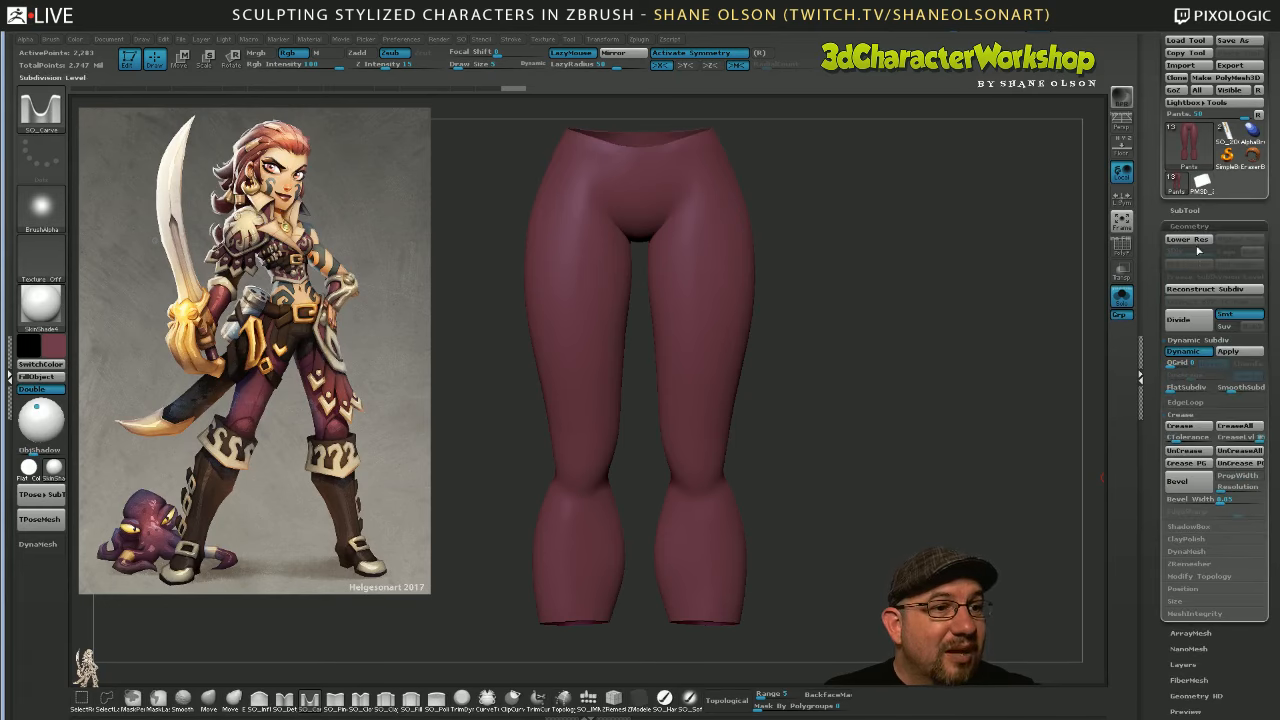
pyautogui.click(1234, 352)
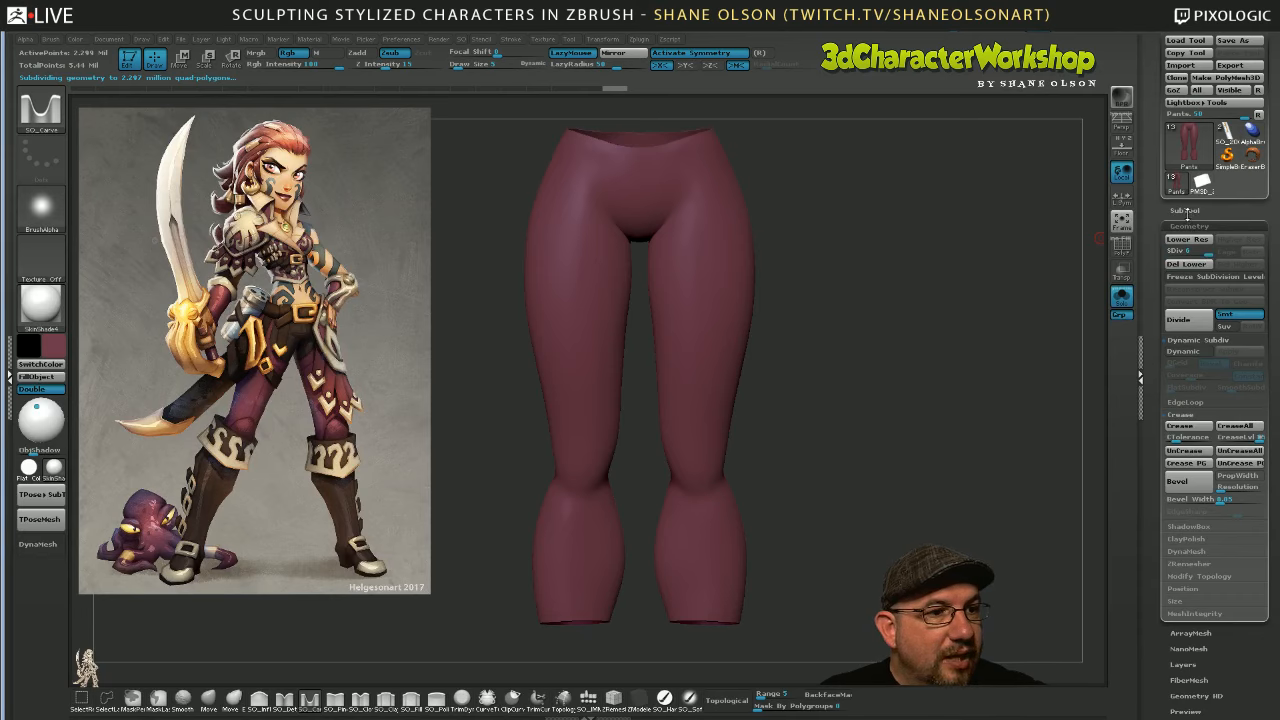
pyautogui.click(1183, 664)
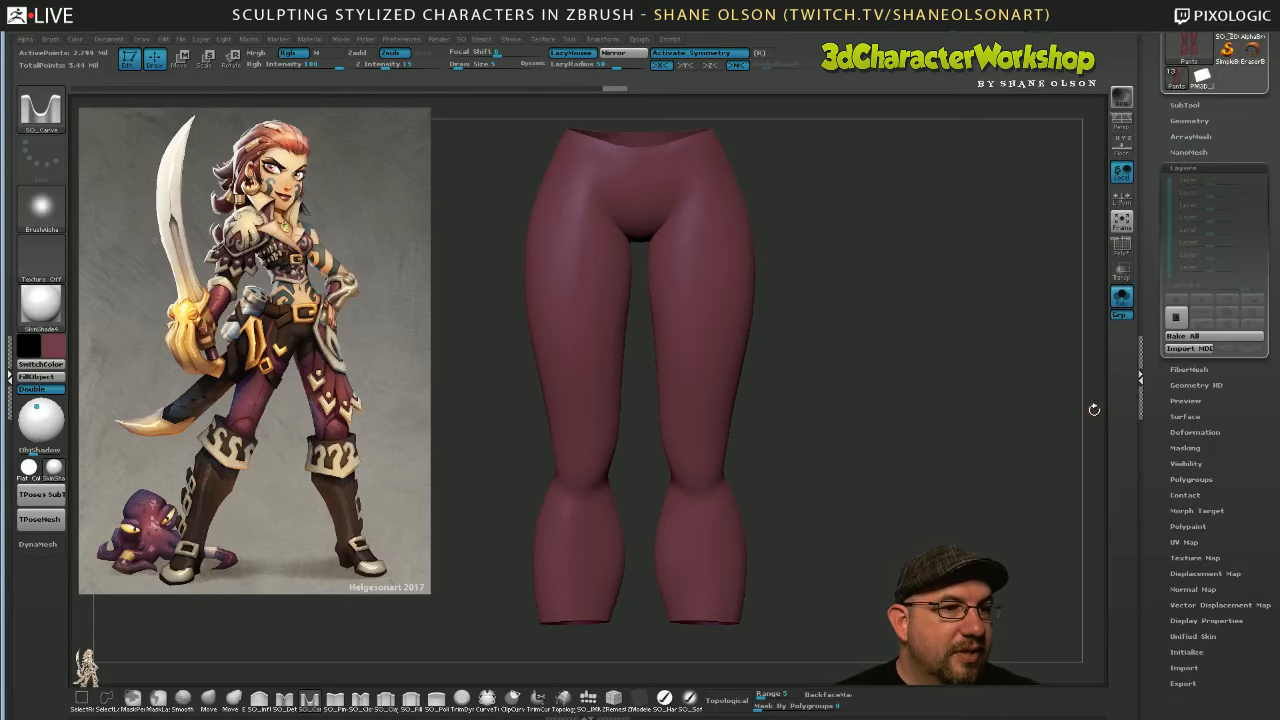
pyautogui.click(1176, 317)
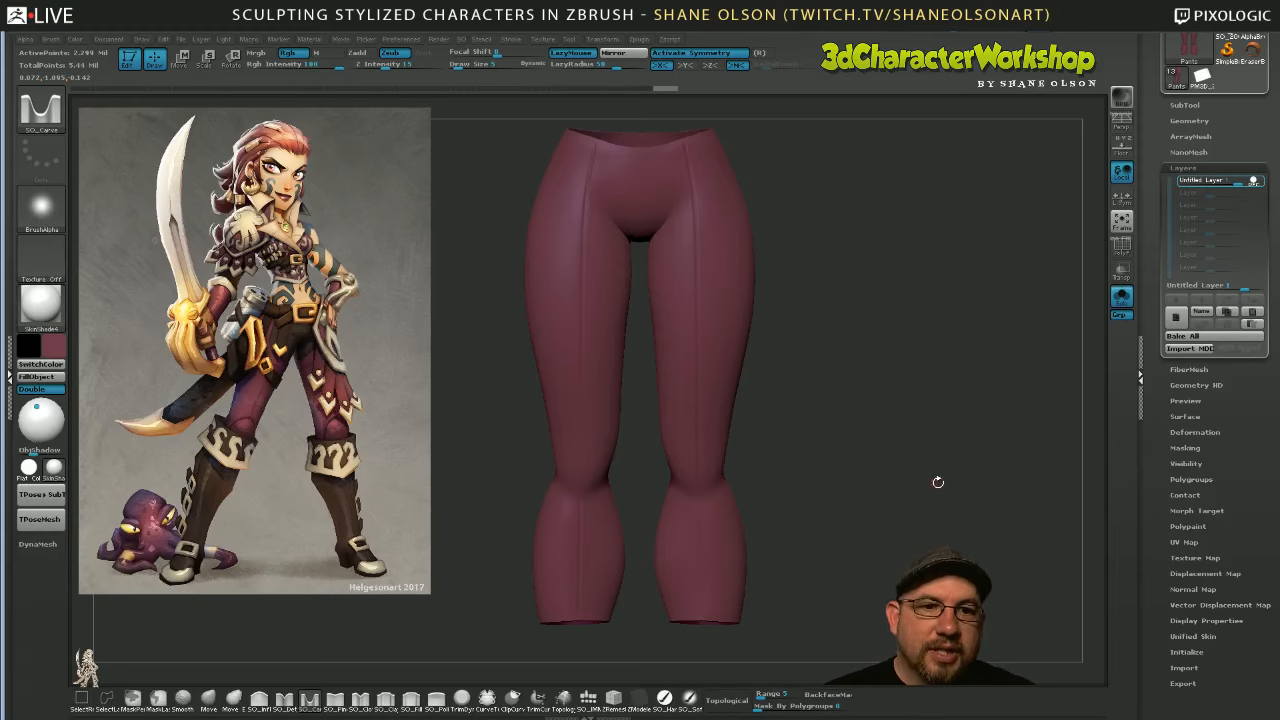
# Show all character parts again and undo the seam lines carved down the front of the pants
pyautogui.click(1122, 297)
pyautogui.moveTo(952, 494)
pyautogui.mouseDown()
pyautogui.moveTo(922, 491)
pyautogui.moveTo(945, 470)
pyautogui.mouseUp()
pyautogui.moveTo(925, 408); pyautogui.dragTo(918, 405)
pyautogui.moveTo(918, 405)
pyautogui.keyDown('alt'); pyautogui.mouseDown()
pyautogui.moveTo(930, 497)
pyautogui.moveTo(952, 490)
pyautogui.mouseUp(); pyautogui.keyUp('alt')
pyautogui.press('ctrl')
pyautogui.hotkey('ctrl', 'z')
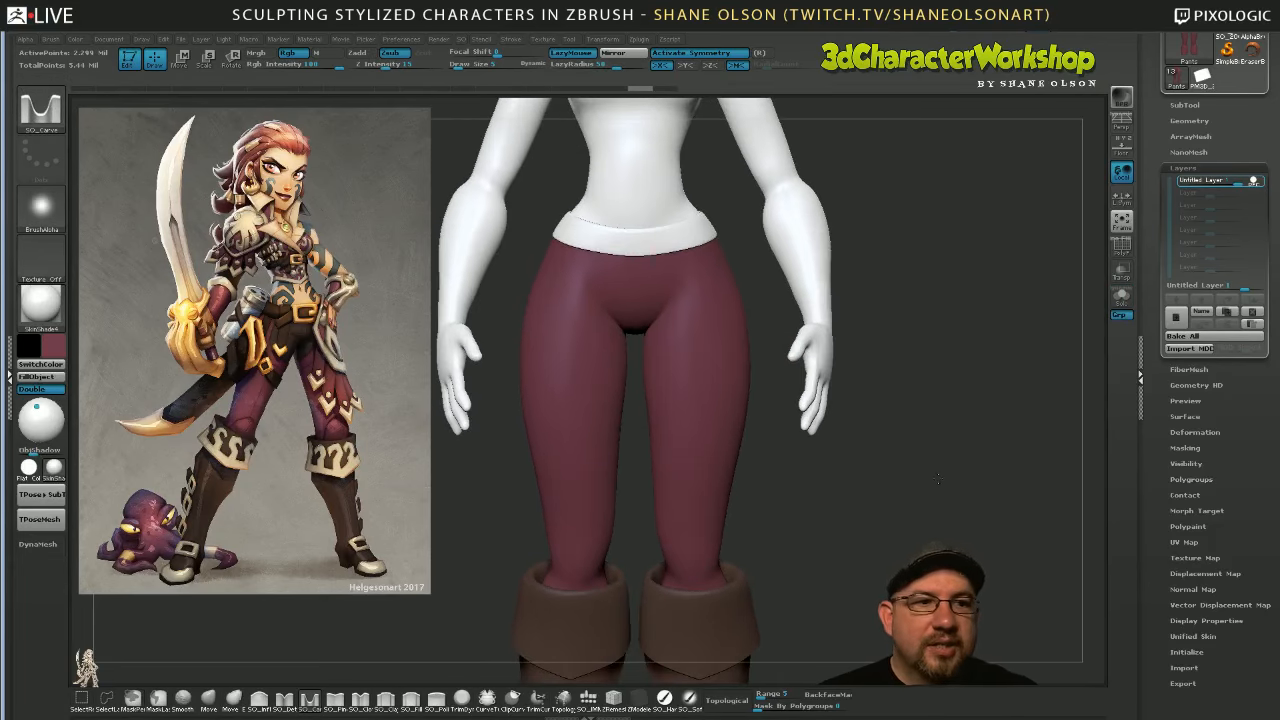
# Isolate the pants and set the SO_Curve brush's Z Intensity to 22
pyautogui.click(1121, 297)
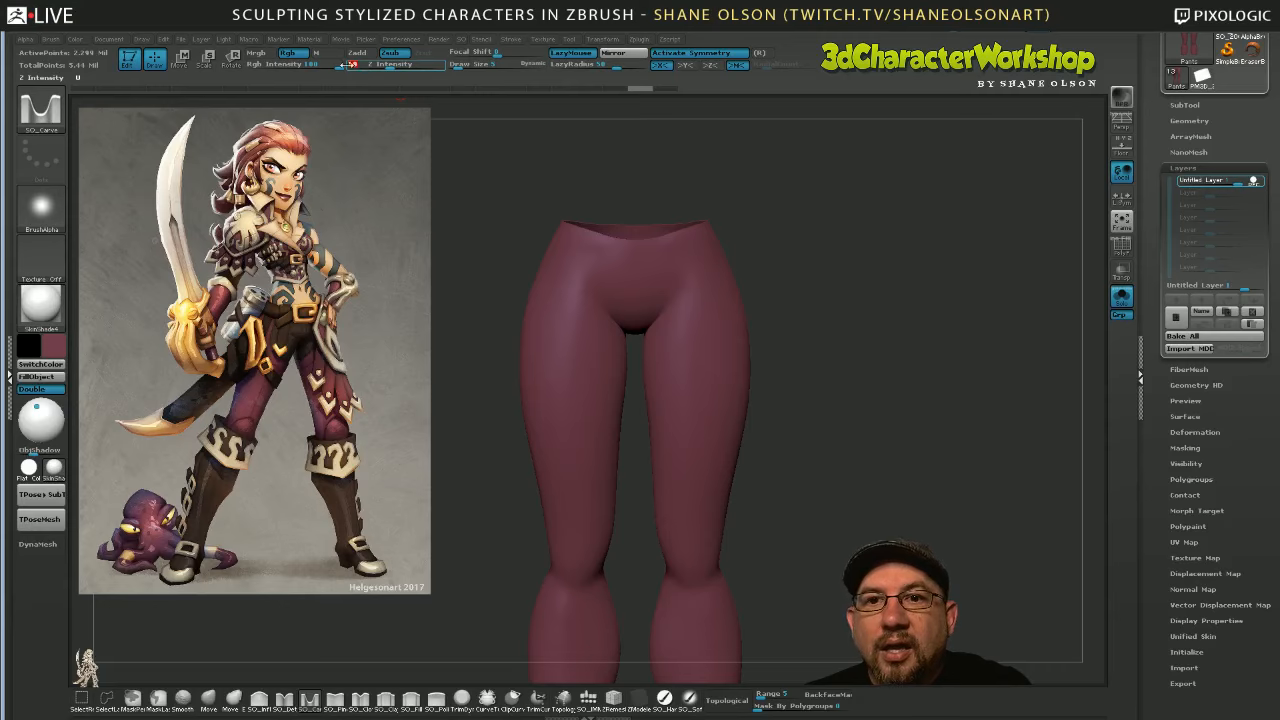
pyautogui.moveTo(385, 67); pyautogui.dragTo(392, 67)
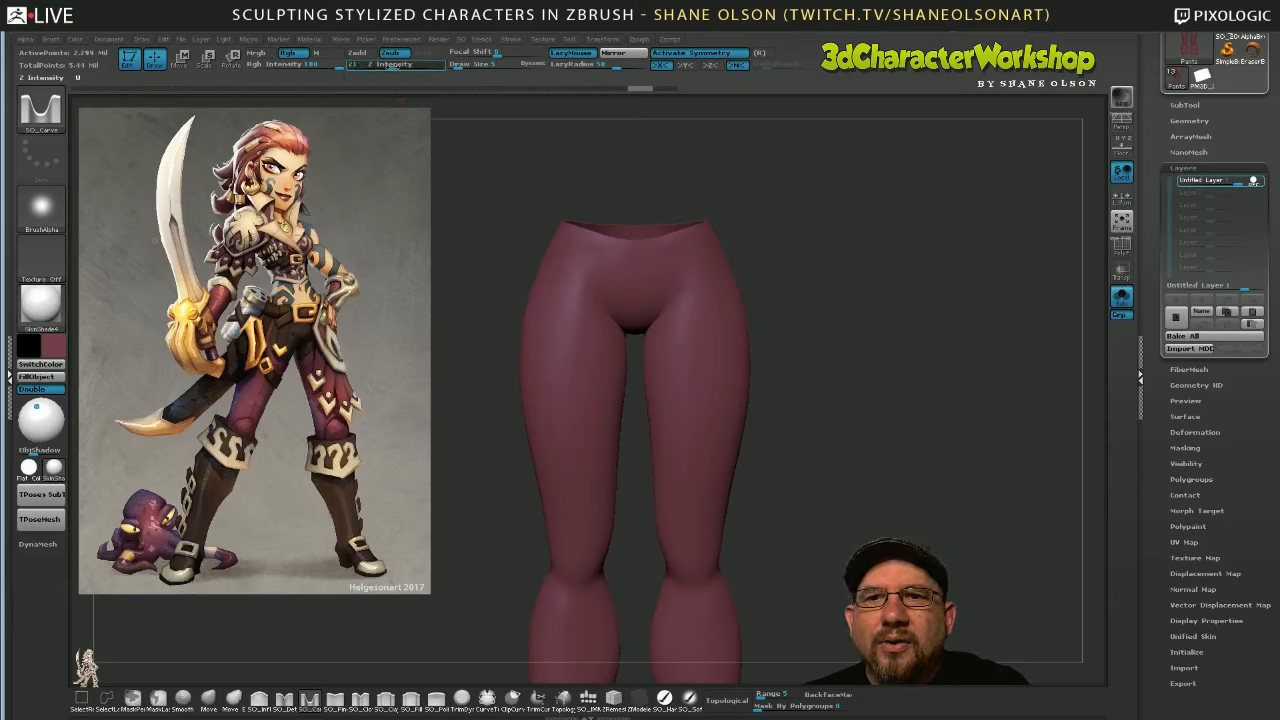
pyautogui.moveTo(819, 349); pyautogui.dragTo(841, 343)
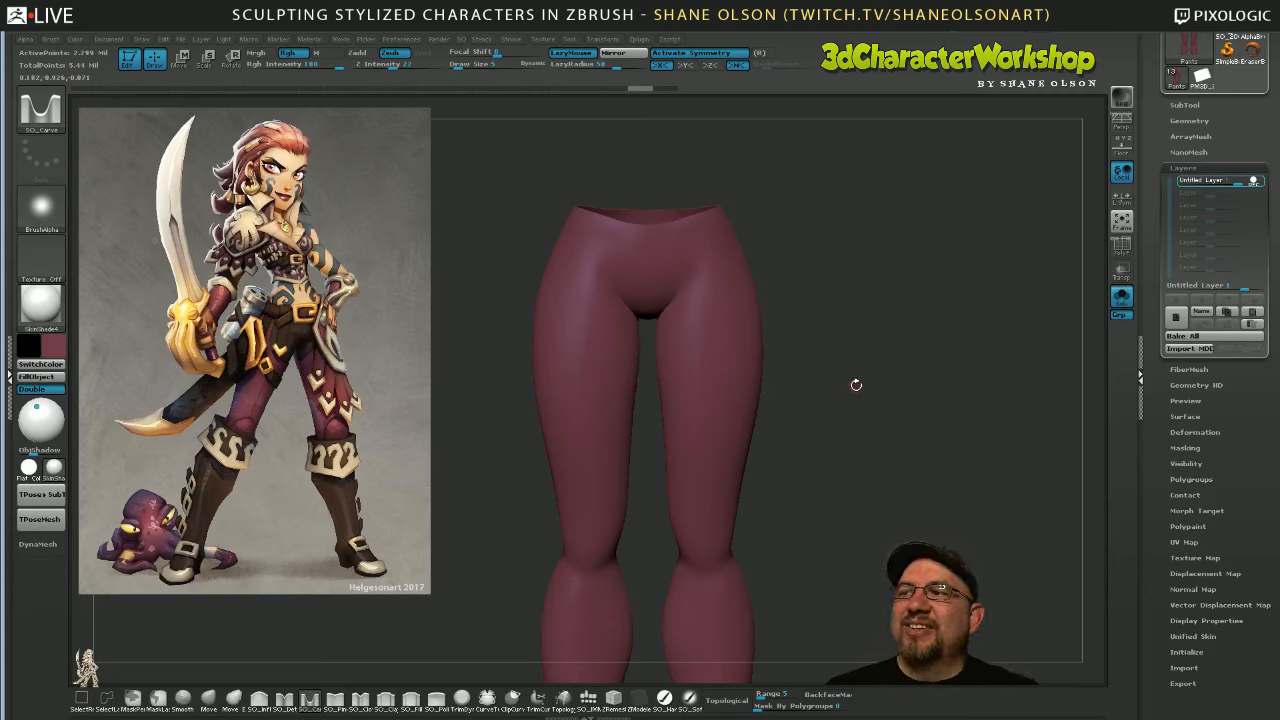
# Carve symmetrical vertical seams down the front of both pant legs from waist to hem, and show all character parts again
pyautogui.keyDown('alt'); pyautogui.moveTo(852, 381); pyautogui.dragTo(854, 385); pyautogui.keyUp('alt')
pyautogui.keyDown('alt'); pyautogui.moveTo(854, 438); pyautogui.dragTo(860, 365); pyautogui.keyUp('alt')
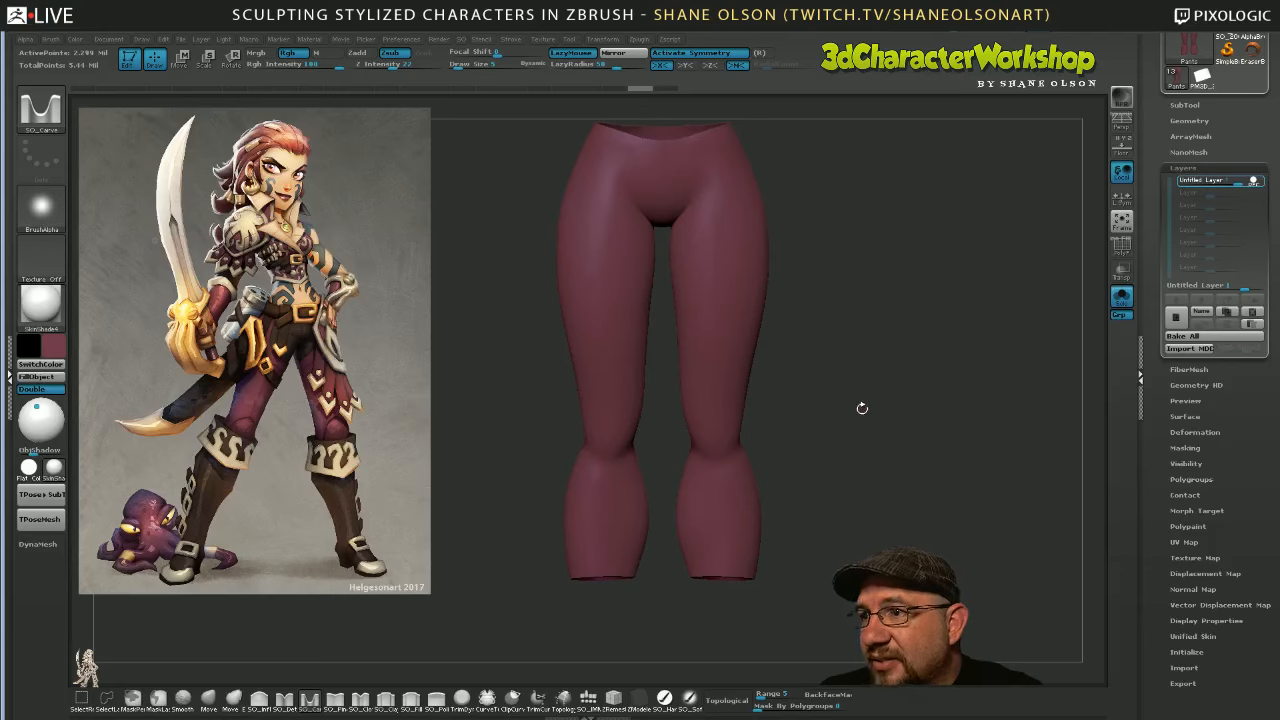
pyautogui.moveTo(862, 408); pyautogui.dragTo(870, 414)
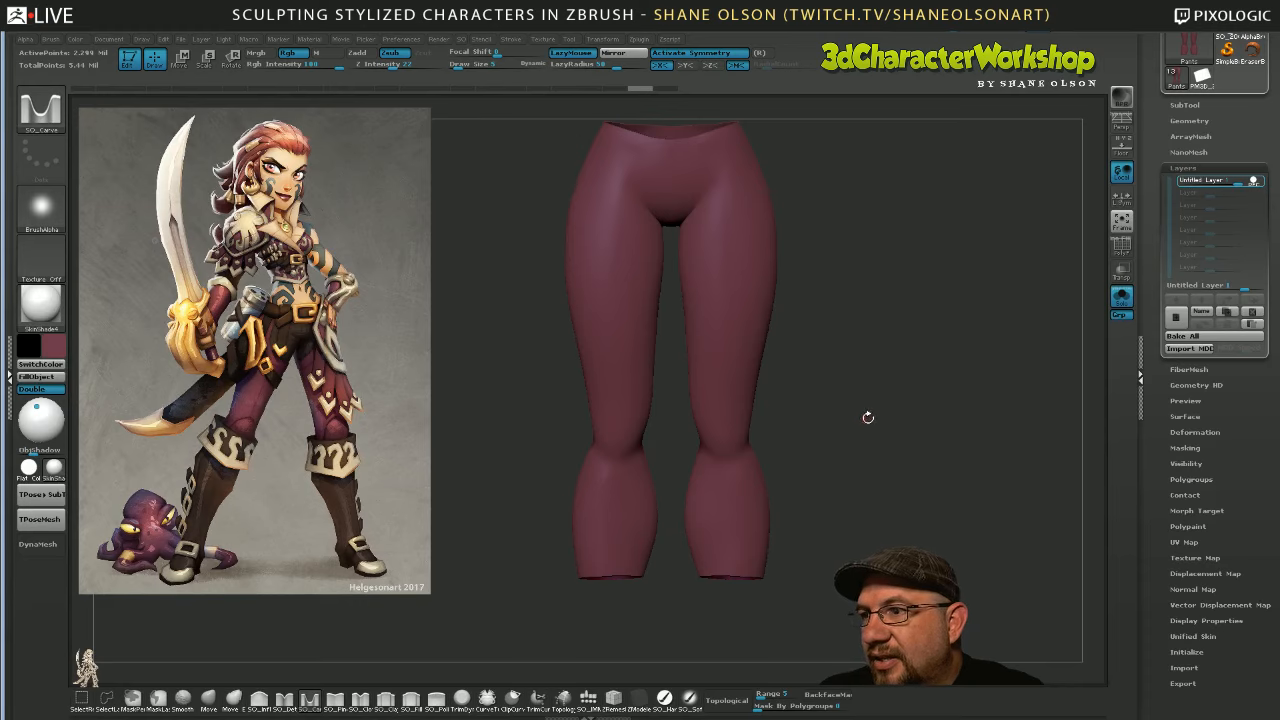
pyautogui.moveTo(868, 417); pyautogui.dragTo(878, 403)
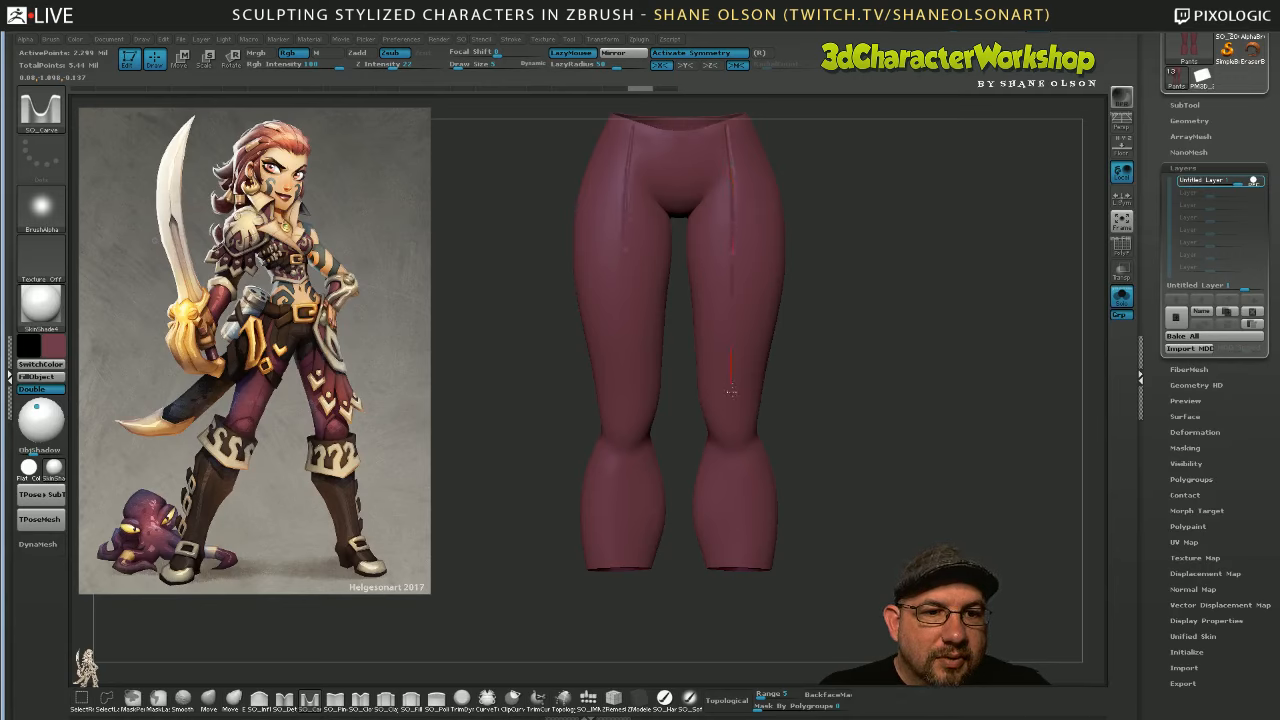
pyautogui.moveTo(735, 593); pyautogui.dragTo(738, 595)
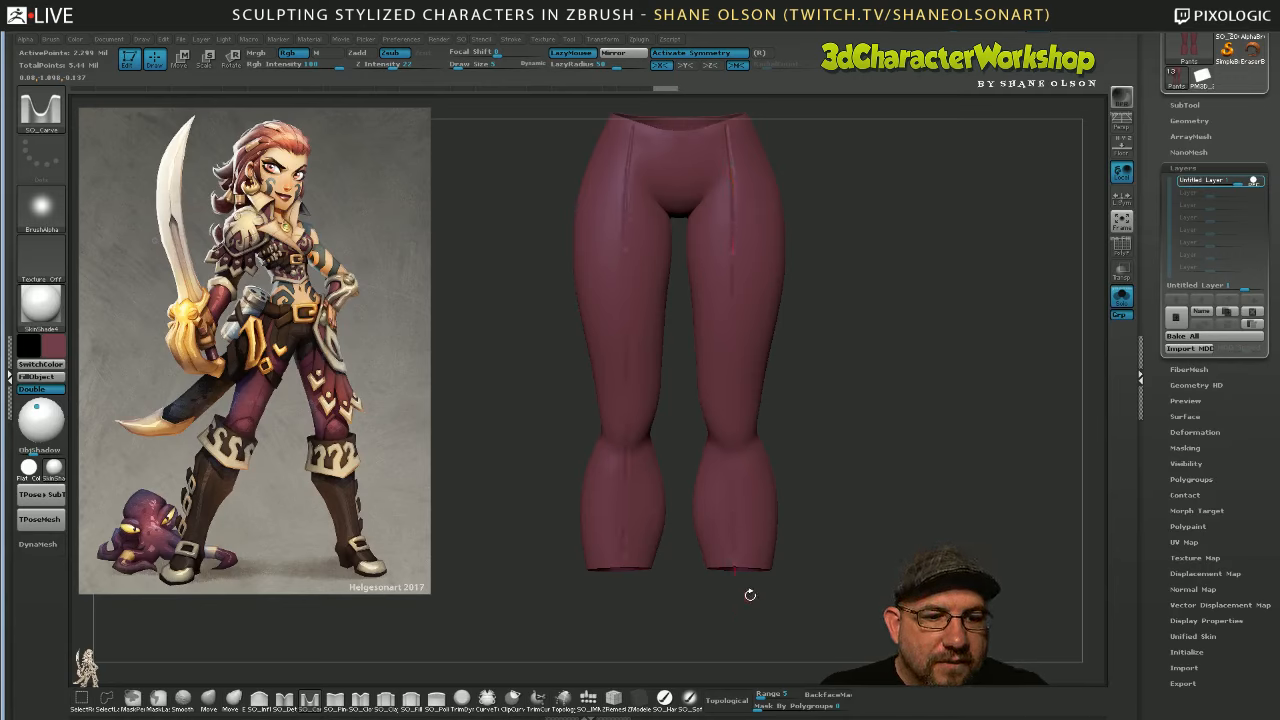
pyautogui.moveTo(815, 430); pyautogui.dragTo(1087, 404)
pyautogui.click(1121, 297)
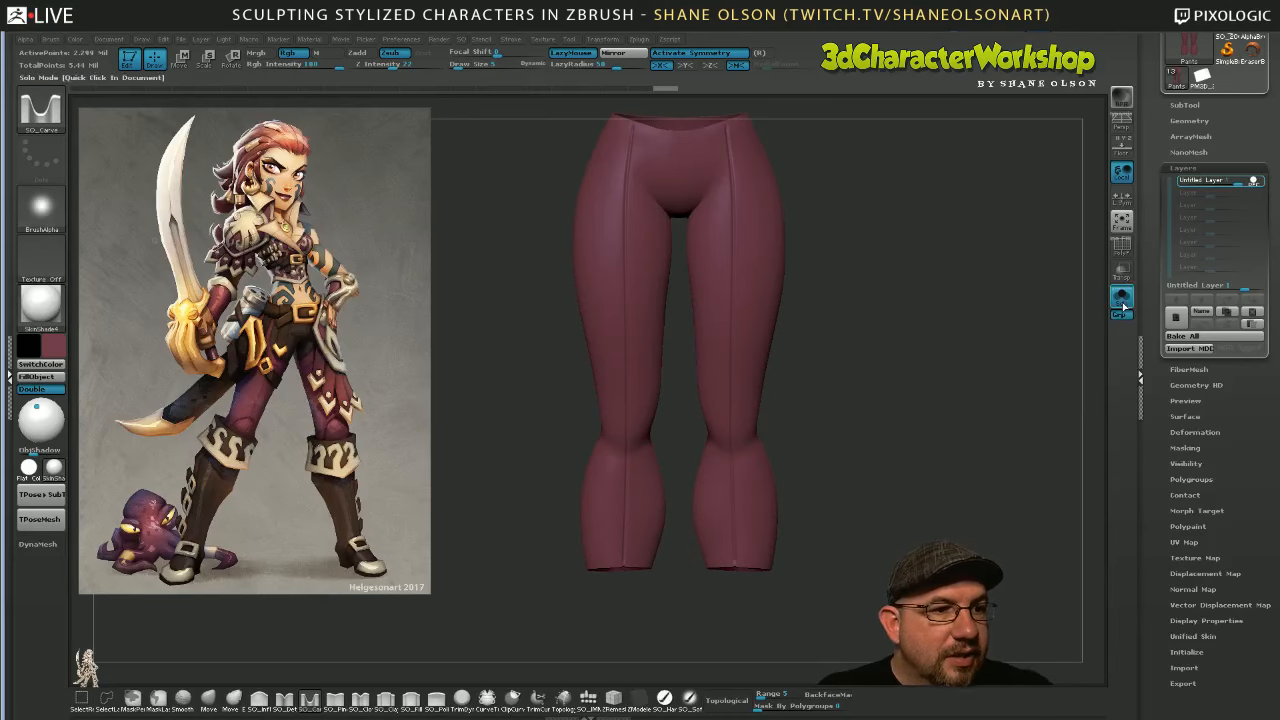
pyautogui.keyDown('alt'); pyautogui.moveTo(910, 405); pyautogui.dragTo(880, 457); pyautogui.keyUp('alt')
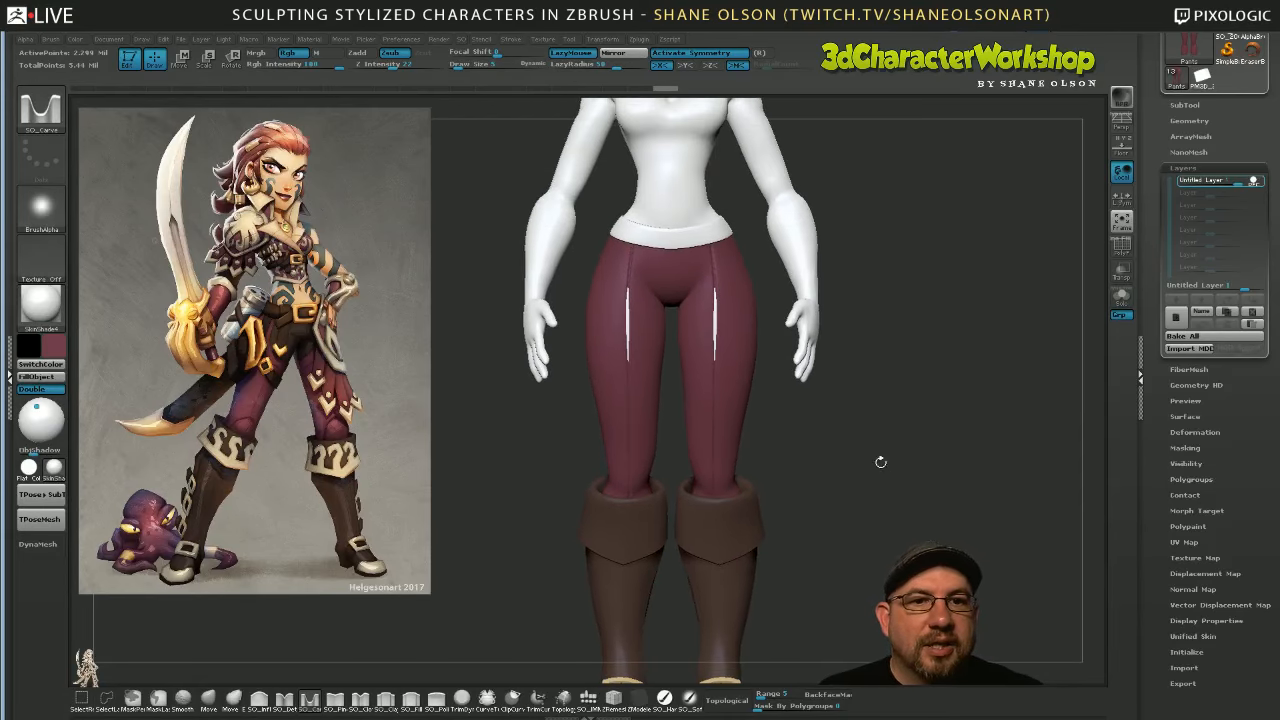
# Try to push the body's thighs back behind the carved pants seams with the Move brush
pyautogui.keyDown('alt'); pyautogui.click(800, 345); pyautogui.keyUp('alt')
pyautogui.press('b')
pyautogui.press('m')
pyautogui.press('v')
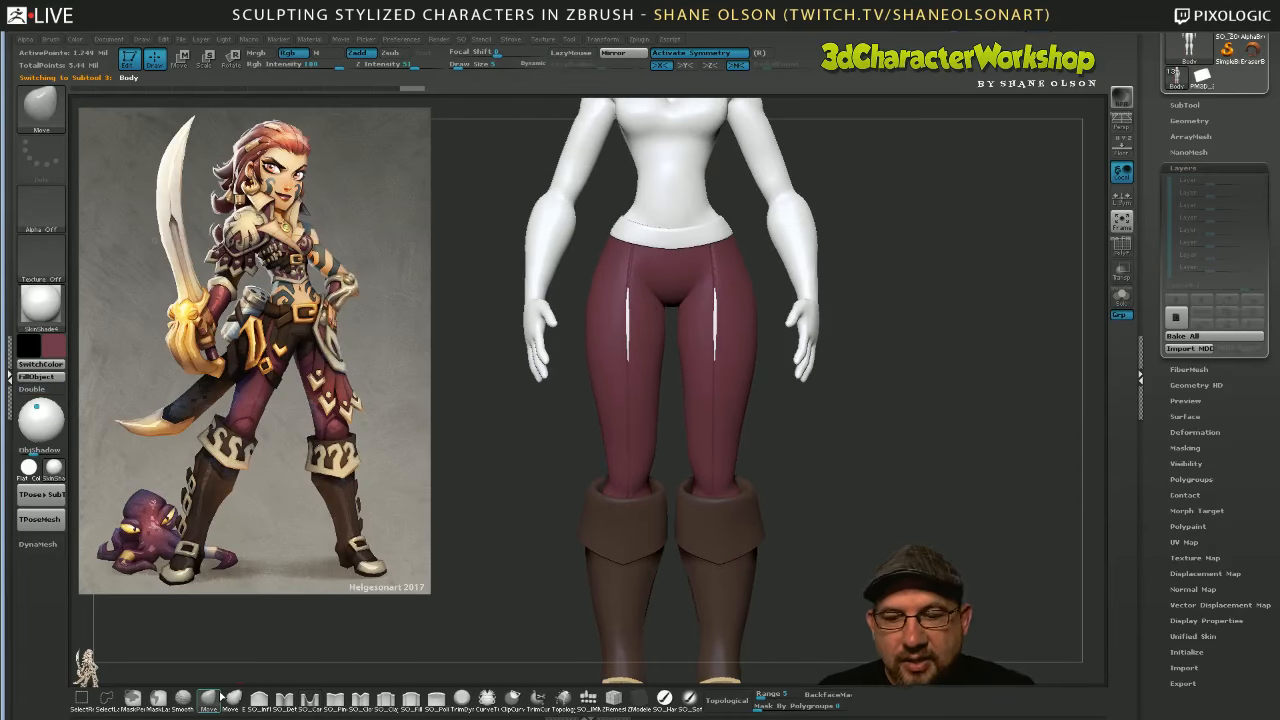
pyautogui.moveTo(886, 443)
pyautogui.mouseDown()
pyautogui.moveTo(909, 449)
pyautogui.moveTo(718, 322)
pyautogui.mouseUp()
pyautogui.press('s')
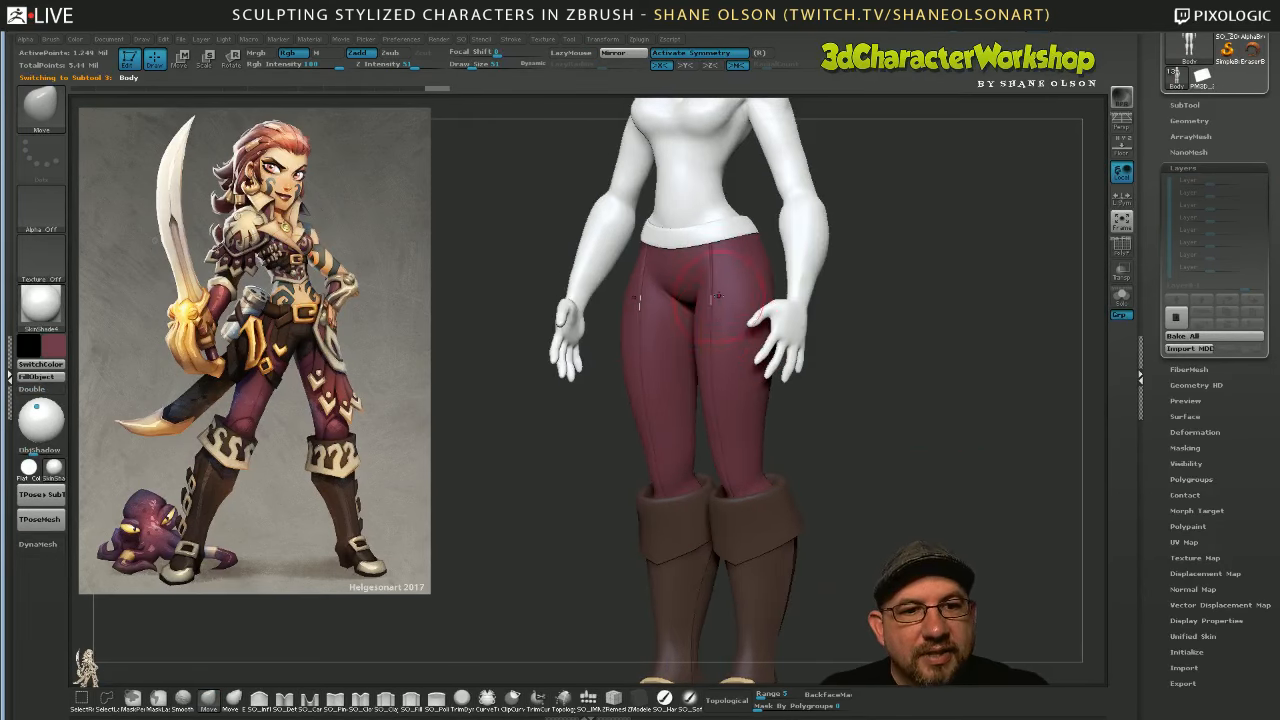
pyautogui.moveTo(882, 479); pyautogui.dragTo(915, 484)
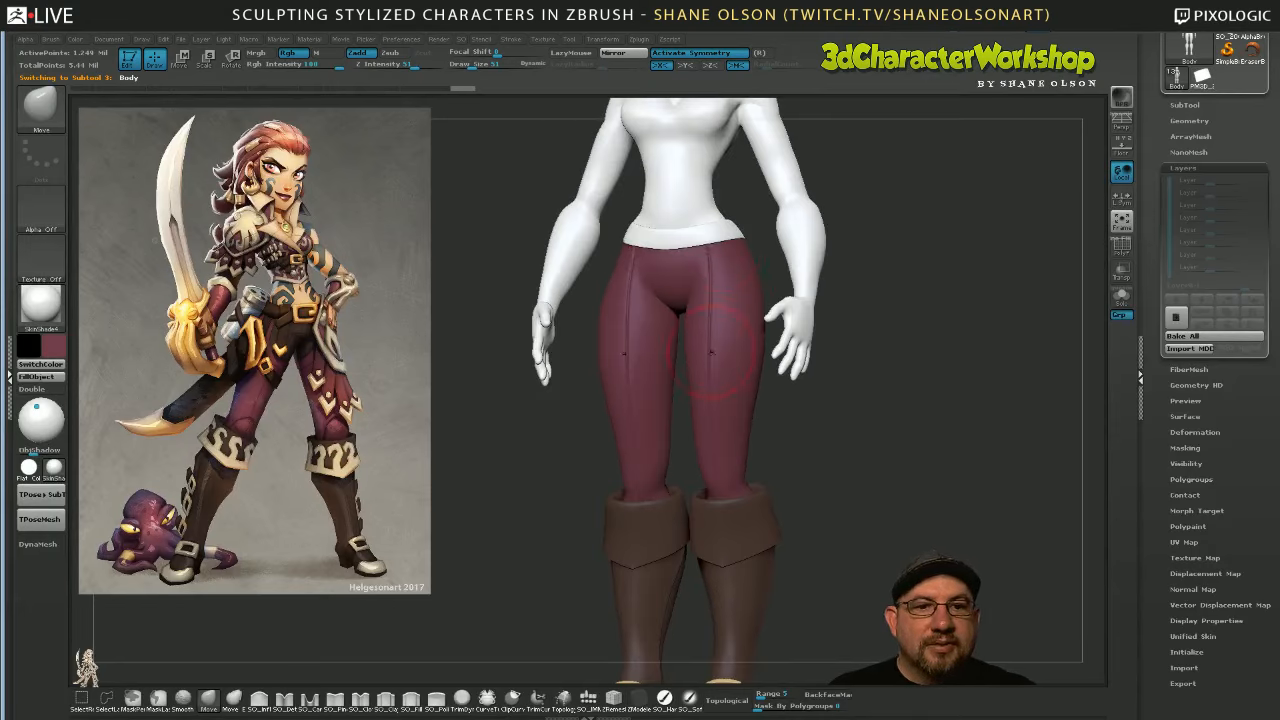
pyautogui.moveTo(870, 548); pyautogui.dragTo(896, 560)
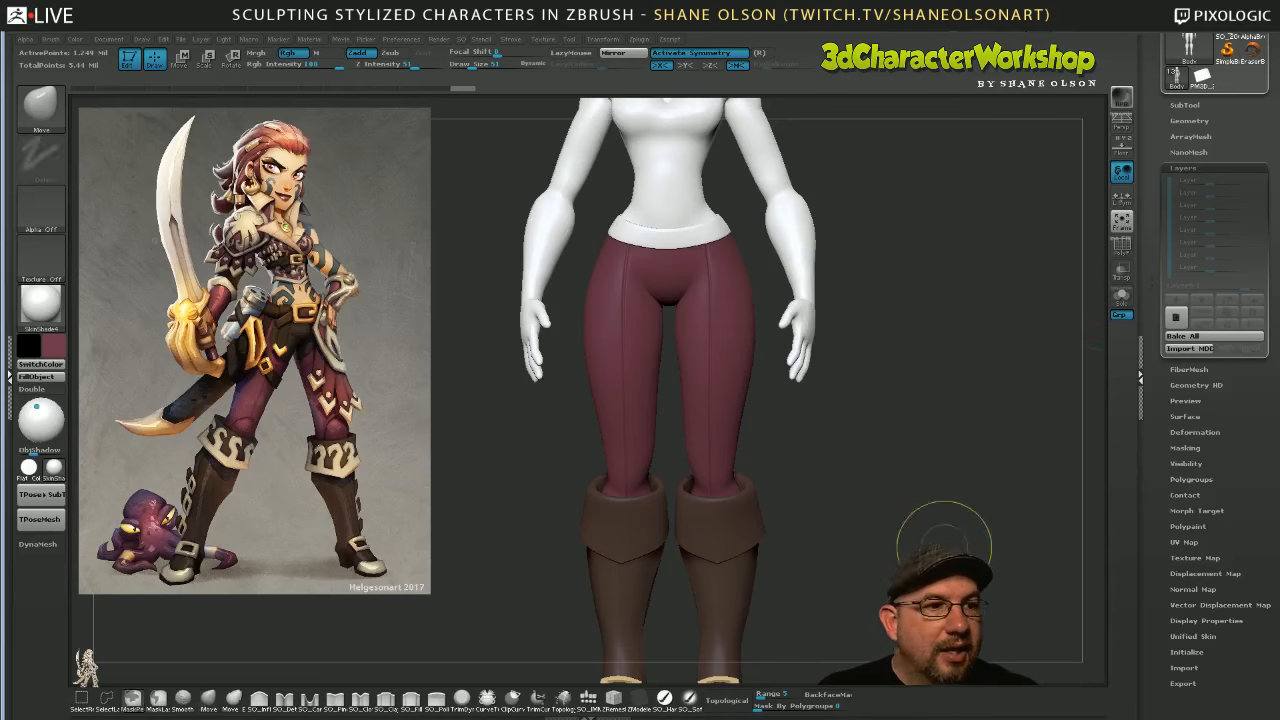
pyautogui.keyDown('shift'); pyautogui.moveTo(886, 543); pyautogui.dragTo(890, 546); pyautogui.keyUp('shift')
pyautogui.press('ctrl')
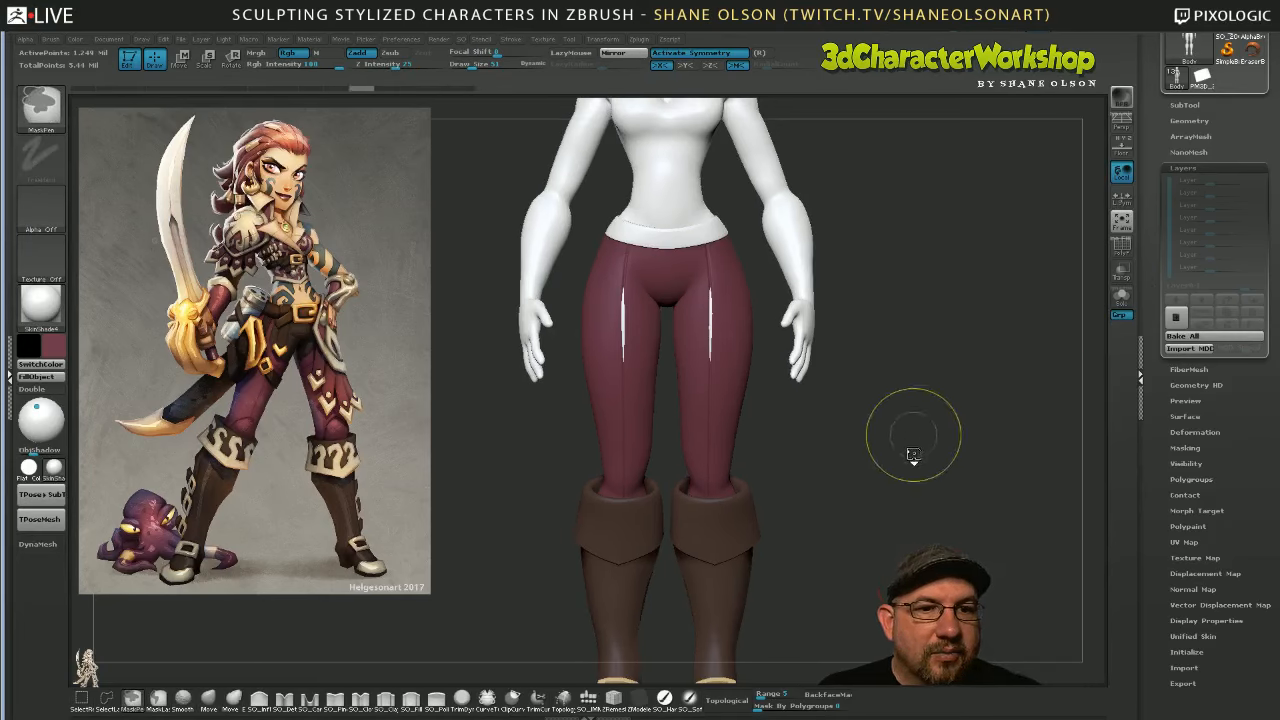
pyautogui.press('shift')
pyautogui.press('ctrl')
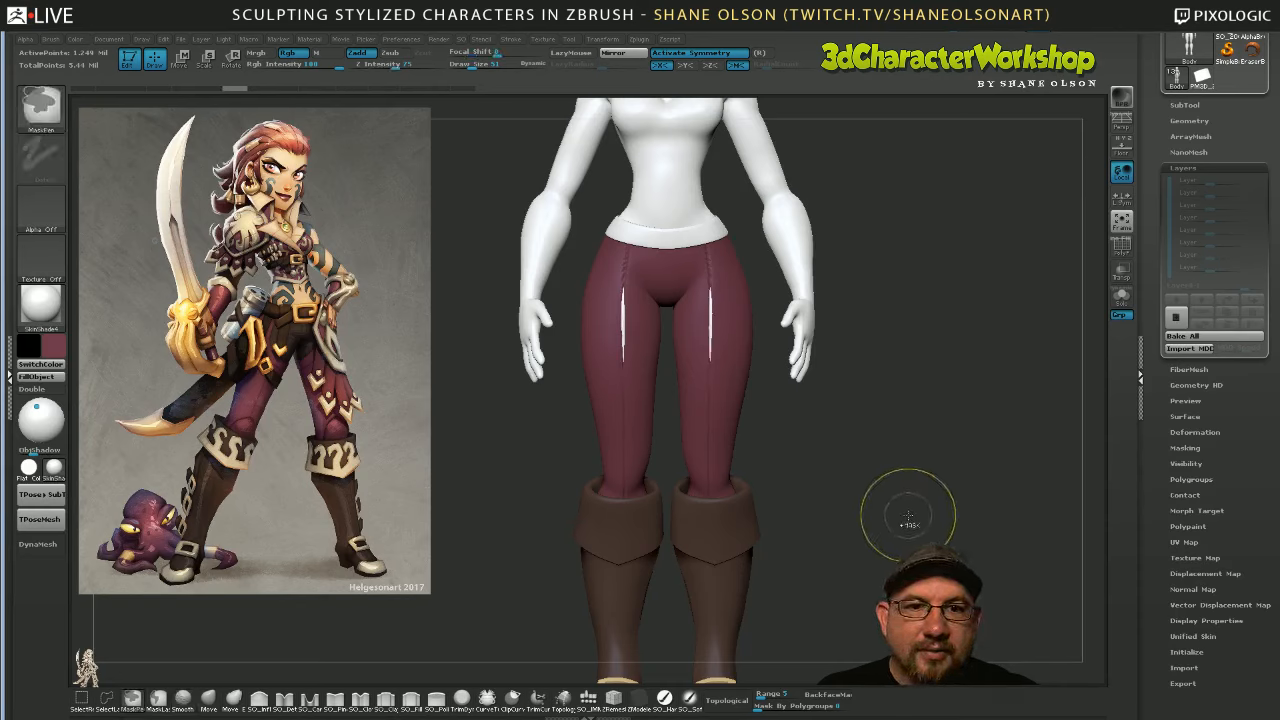
# Switch back to the Move brush, make the pants the active subtool and enlarge the draw size
pyautogui.press('b')
pyautogui.press('m')
pyautogui.press('v')
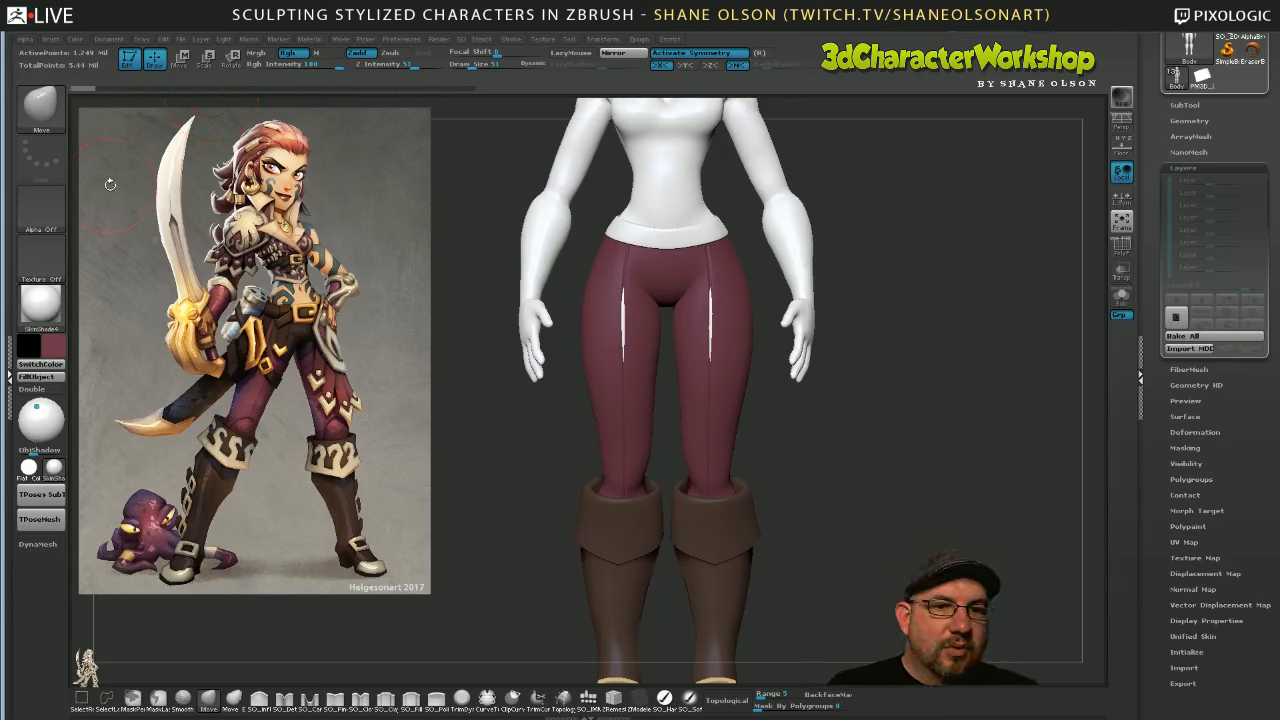
pyautogui.scroll(2, 1195, 168)
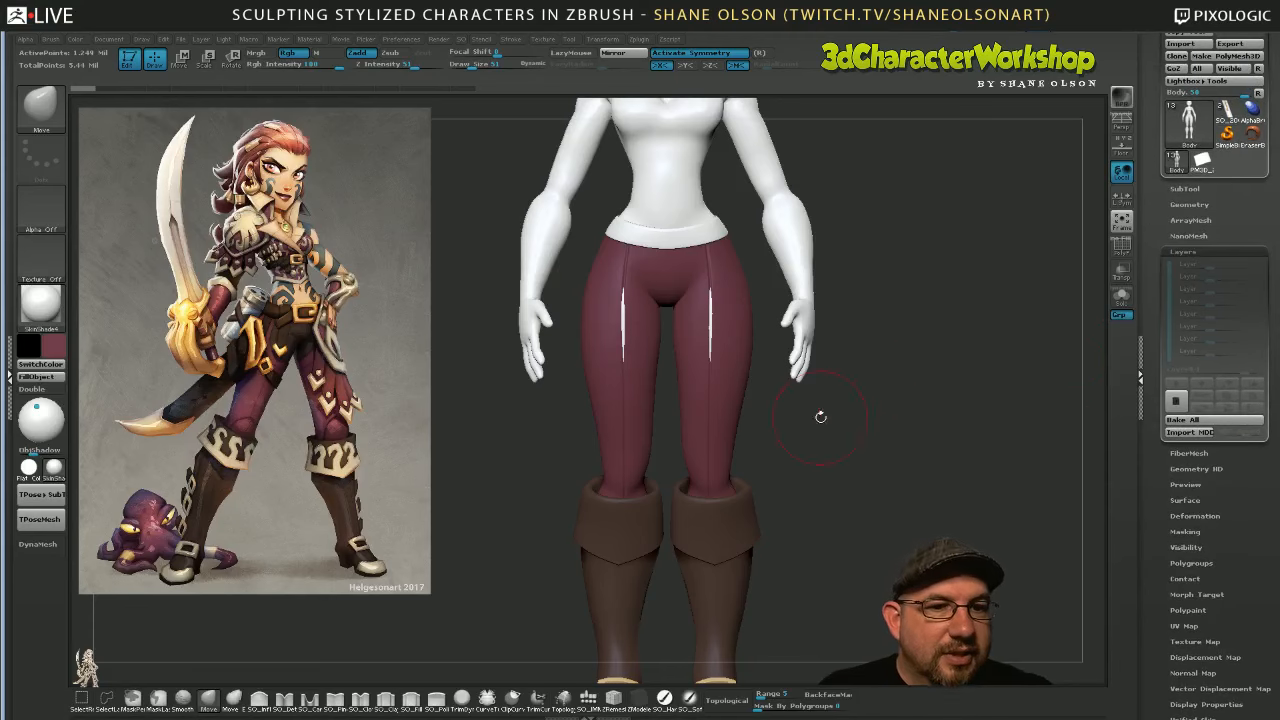
pyautogui.keyDown('alt'); pyautogui.click(725, 408); pyautogui.keyUp('alt')
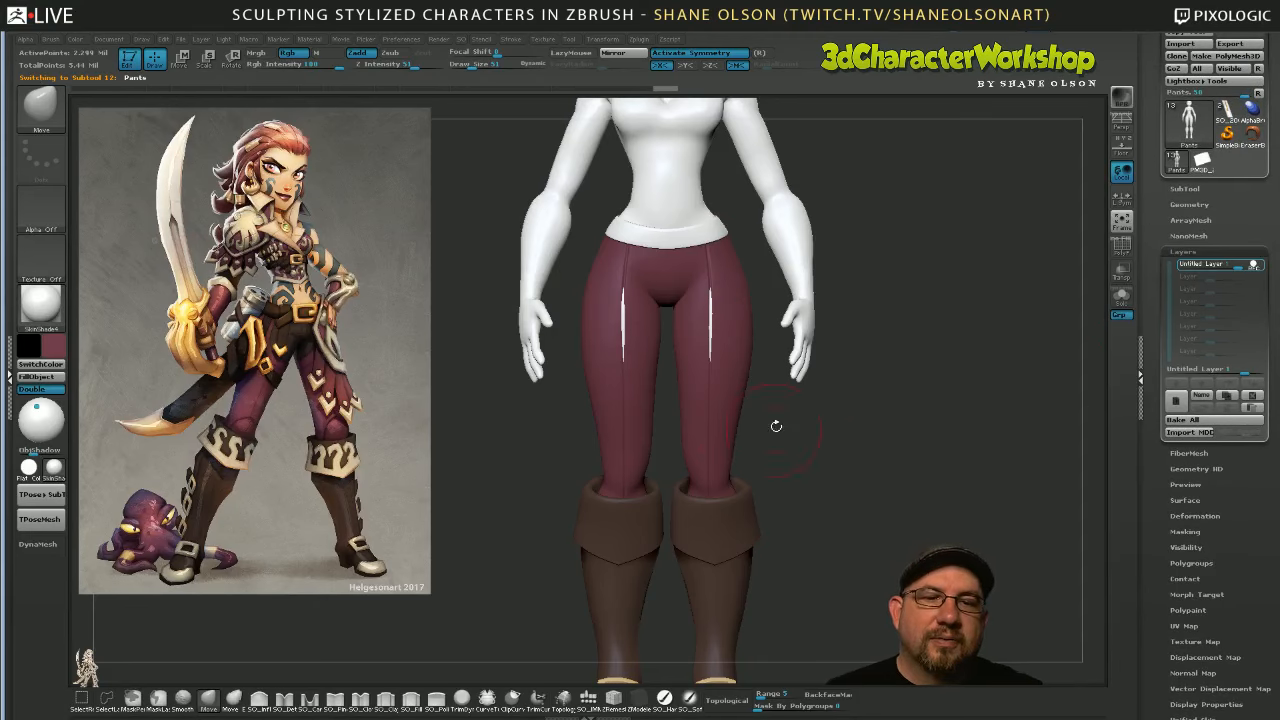
pyautogui.moveTo(851, 443); pyautogui.dragTo(757, 340)
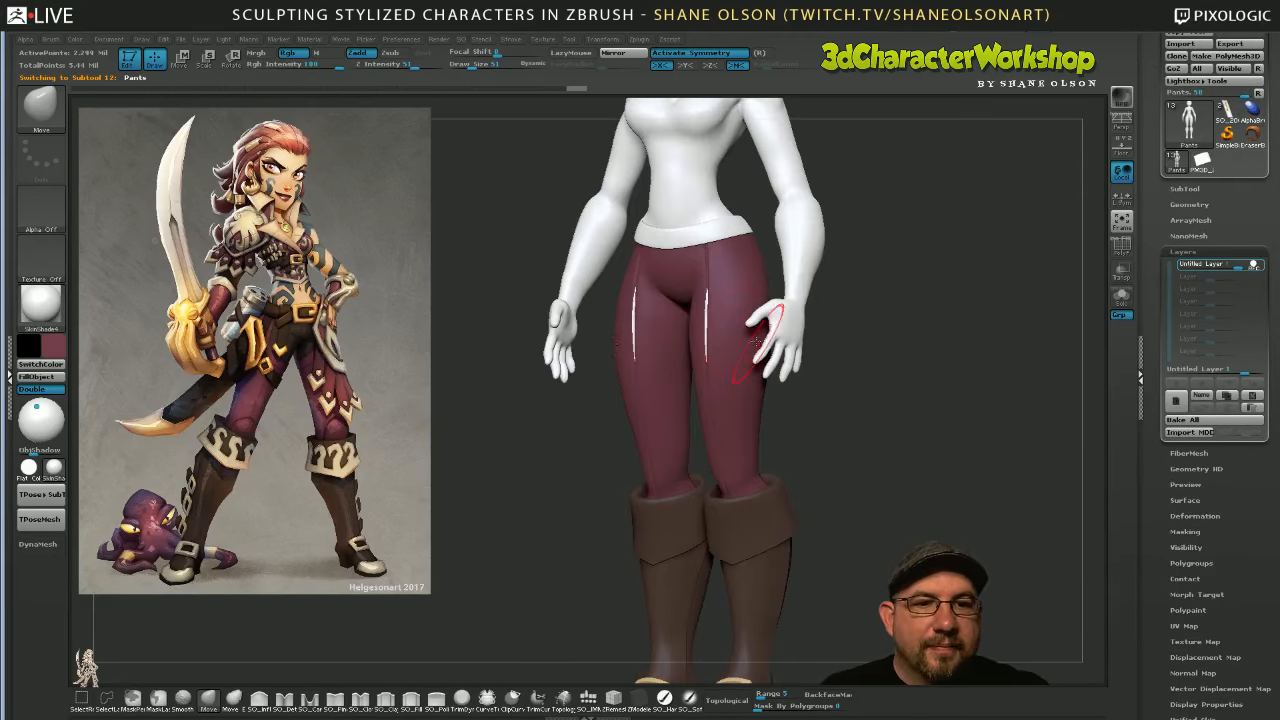
pyautogui.press('s')
pyautogui.click(829, 452)
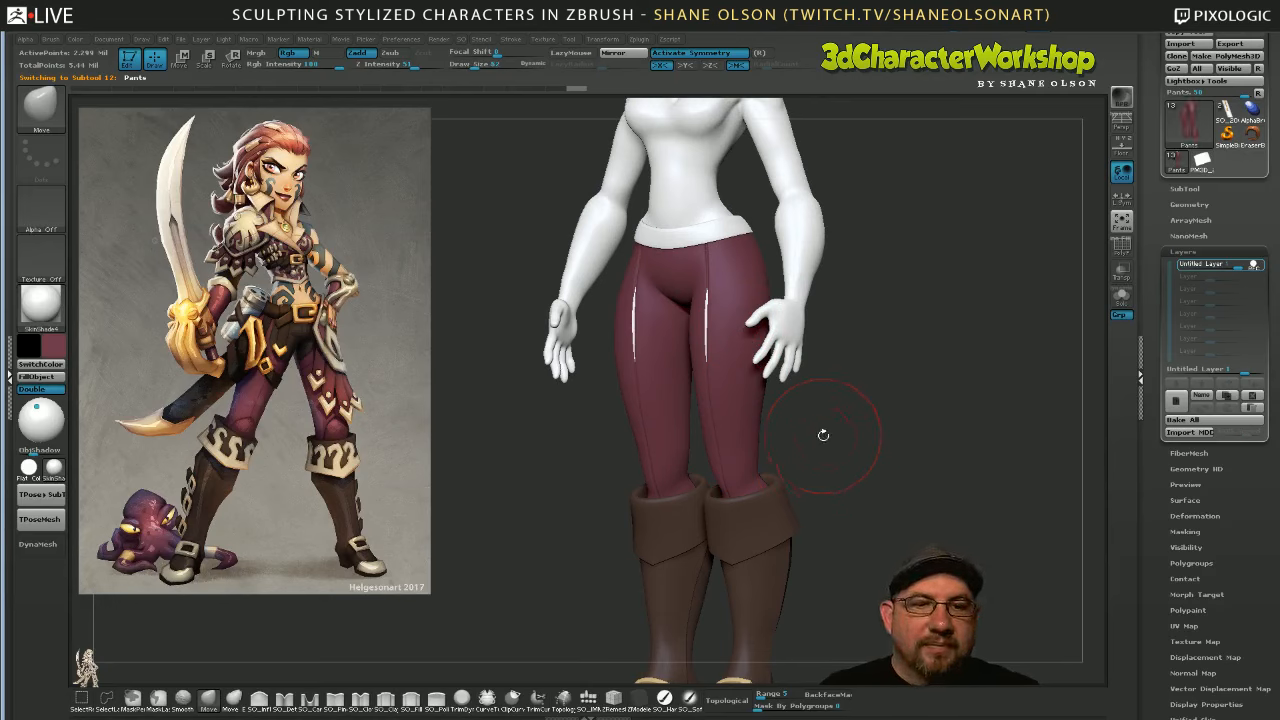
# Reshape the front of the pants' thighs with the Move brush to cover the white body poking through the seams
pyautogui.moveTo(710, 325); pyautogui.dragTo(714, 338)
pyautogui.press('ctrl')
pyautogui.hotkey('ctrl', 'z')
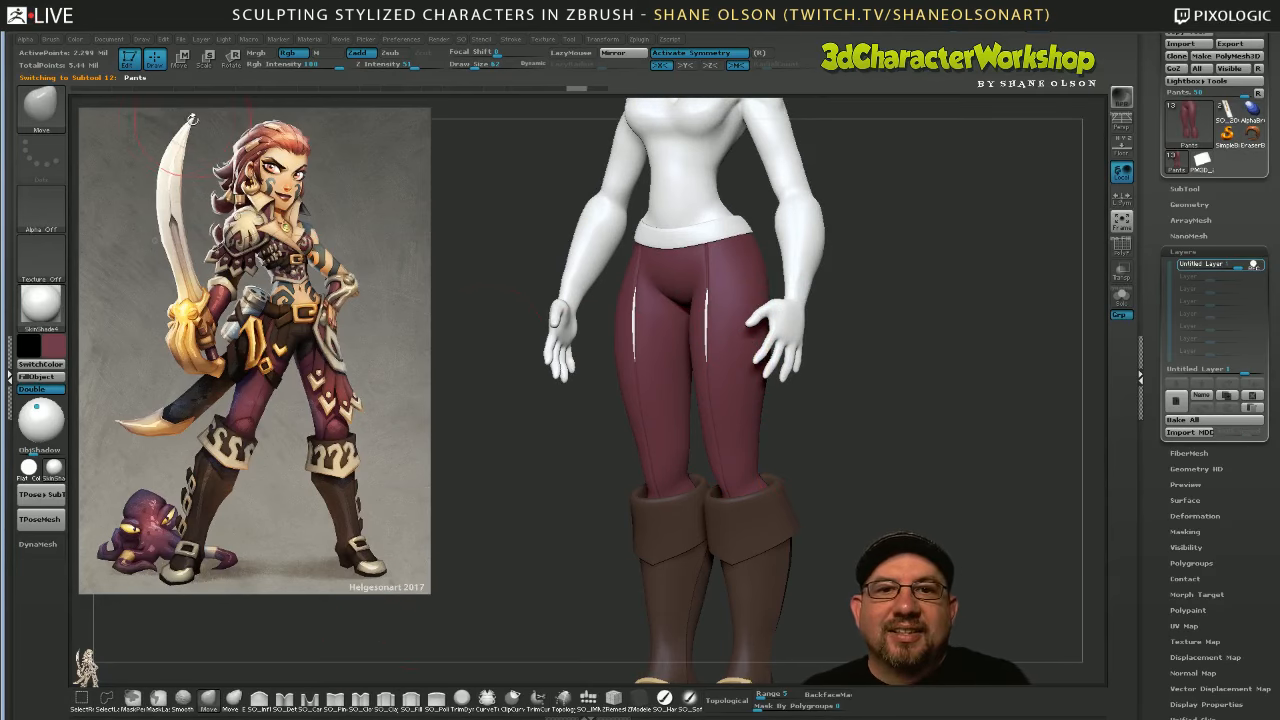
pyautogui.hotkey('ctrl', 'shift', 'z')
pyautogui.moveTo(906, 406)
pyautogui.mouseDown()
pyautogui.moveTo(870, 395)
pyautogui.moveTo(886, 400)
pyautogui.mouseUp()
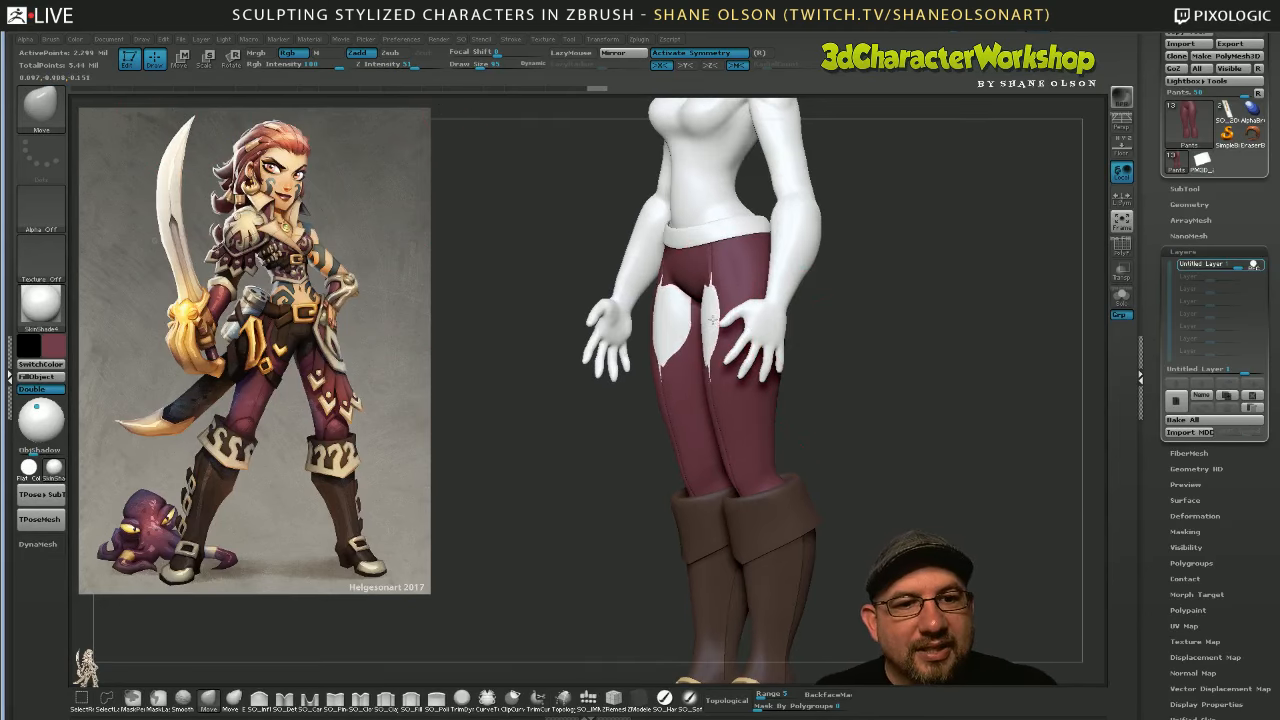
pyautogui.press('ctrl')
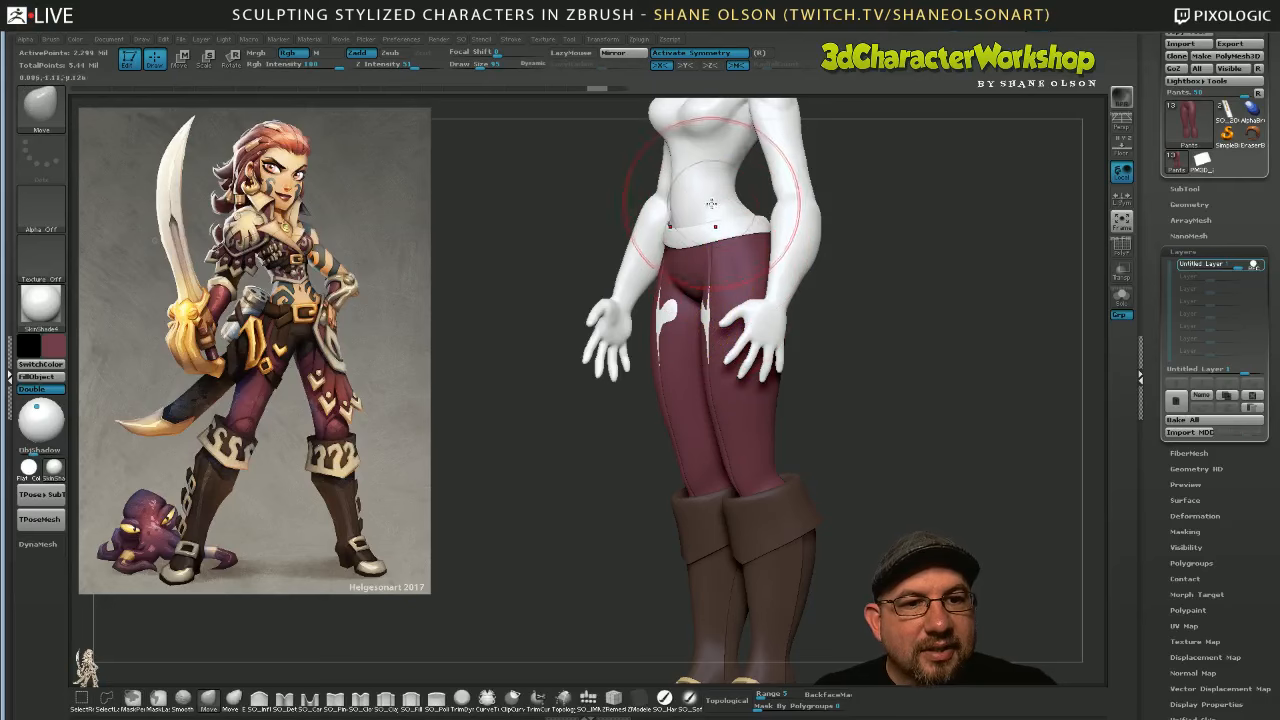
pyautogui.hotkey('ctrl', 'z')
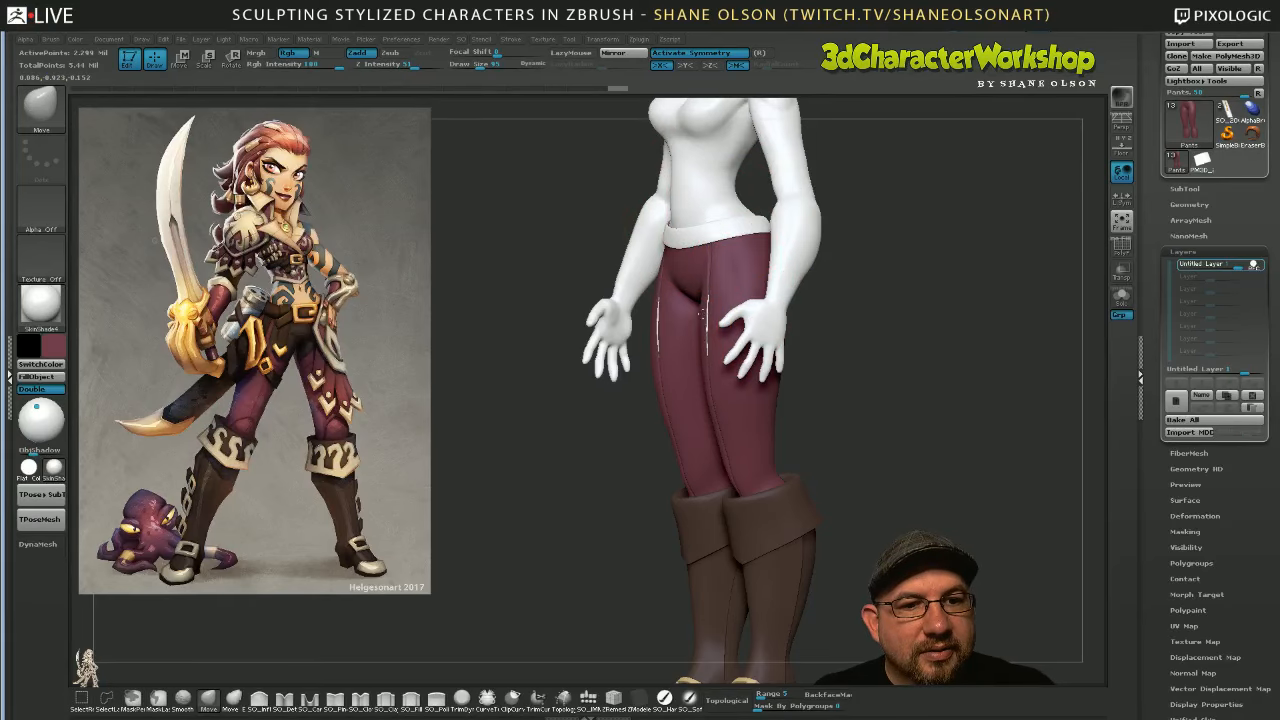
pyautogui.keyDown('shift'); pyautogui.moveTo(875, 411); pyautogui.dragTo(837, 460); pyautogui.keyUp('shift')
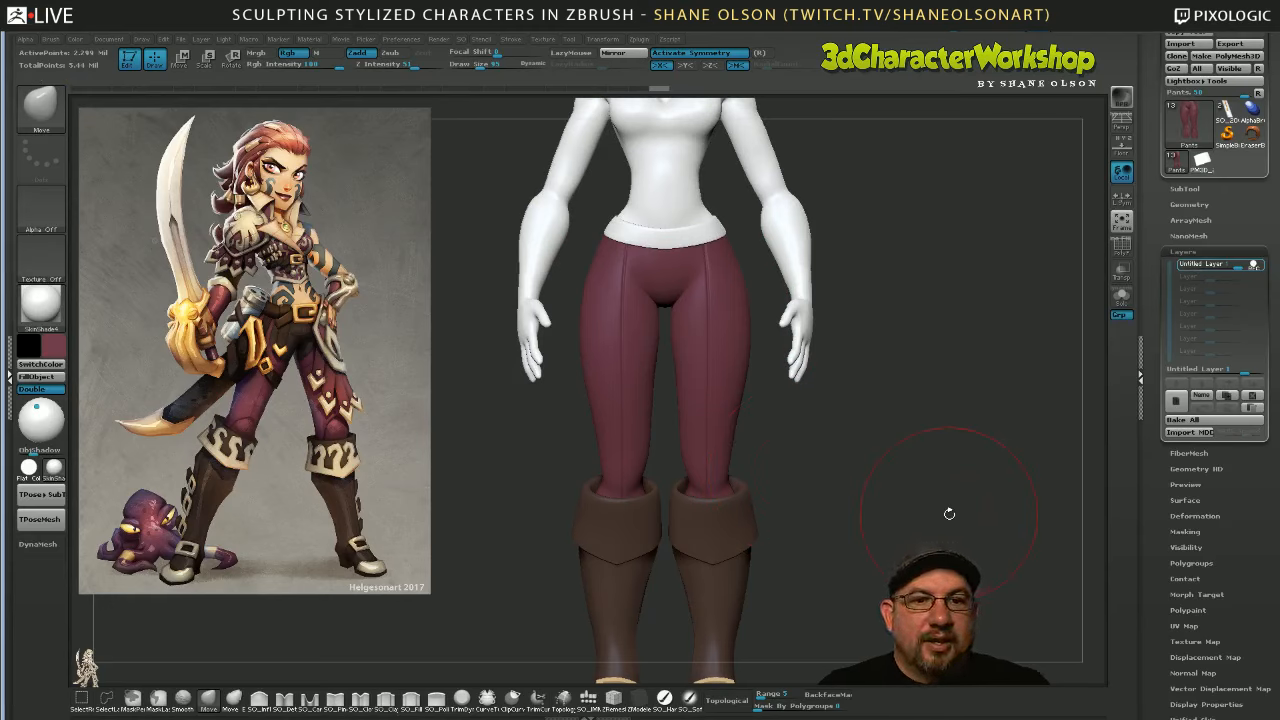
# Stop recording on the pants' untitled layer and reduce the Move brush's draw size
pyautogui.keyDown('alt'); pyautogui.moveTo(879, 456); pyautogui.dragTo(861, 481); pyautogui.keyUp('alt')
pyautogui.press('s')
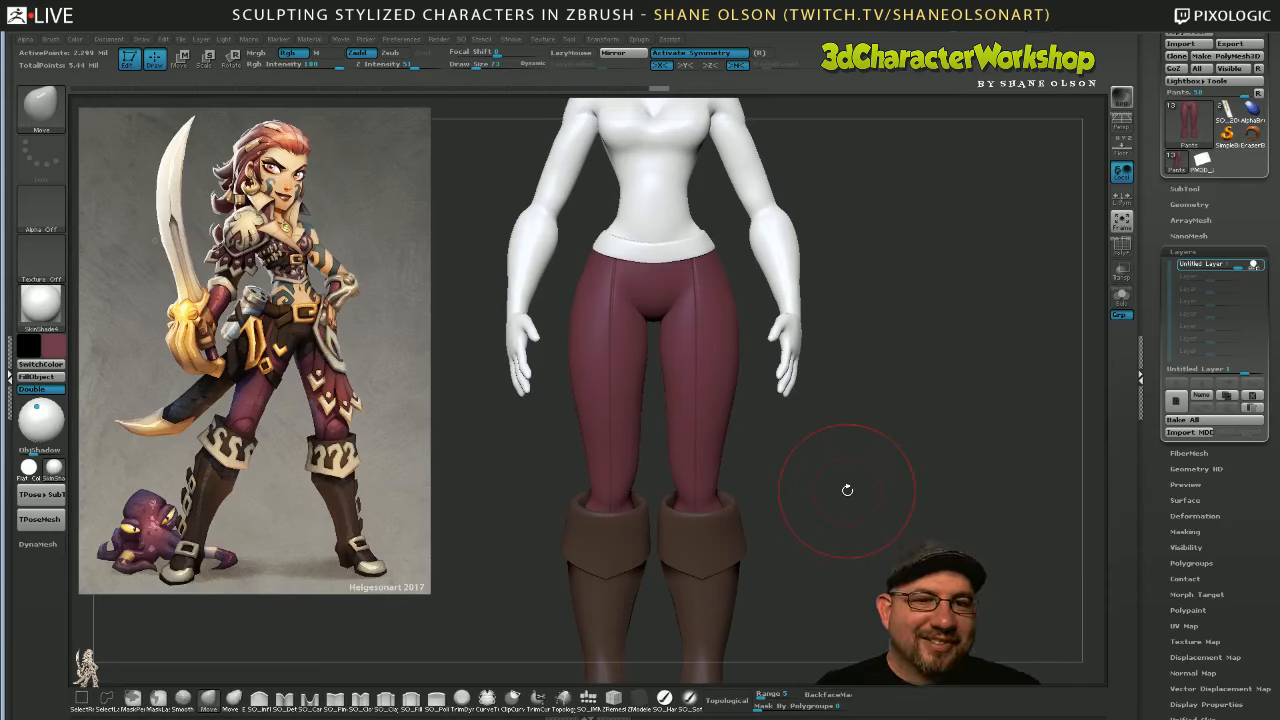
pyautogui.moveTo(847, 490); pyautogui.dragTo(900, 519)
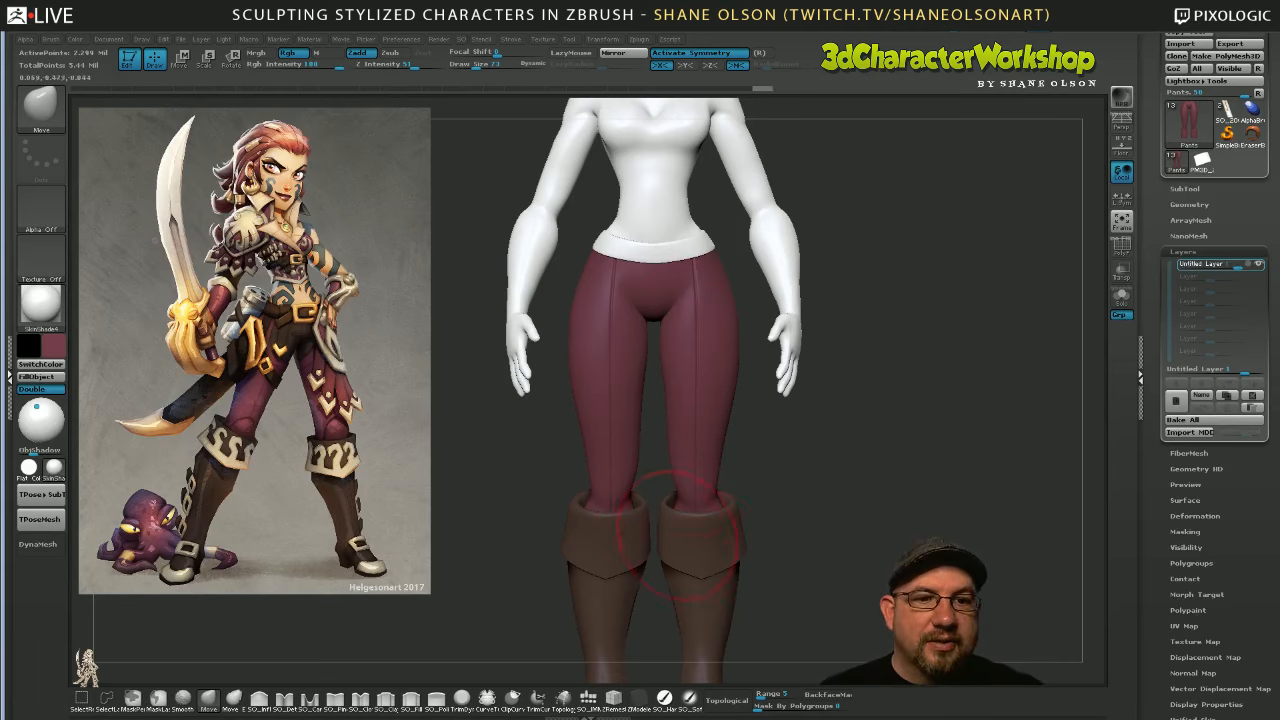
pyautogui.press('[')
pyautogui.press('[')
# Examine the whole figure from the front and at three-quarter angles against the concept painting
pyautogui.moveTo(858, 519); pyautogui.dragTo(871, 556)
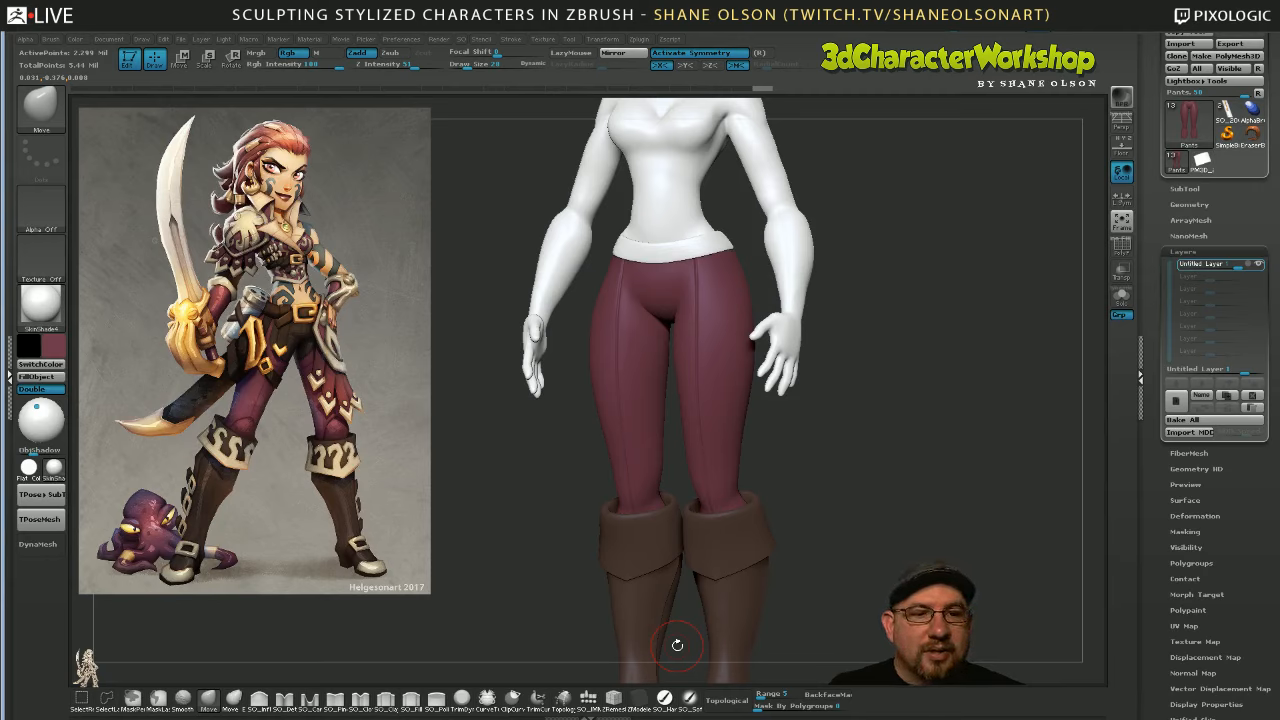
pyautogui.moveTo(836, 482)
pyautogui.mouseDown()
pyautogui.moveTo(849, 483)
pyautogui.moveTo(832, 478)
pyautogui.mouseUp()
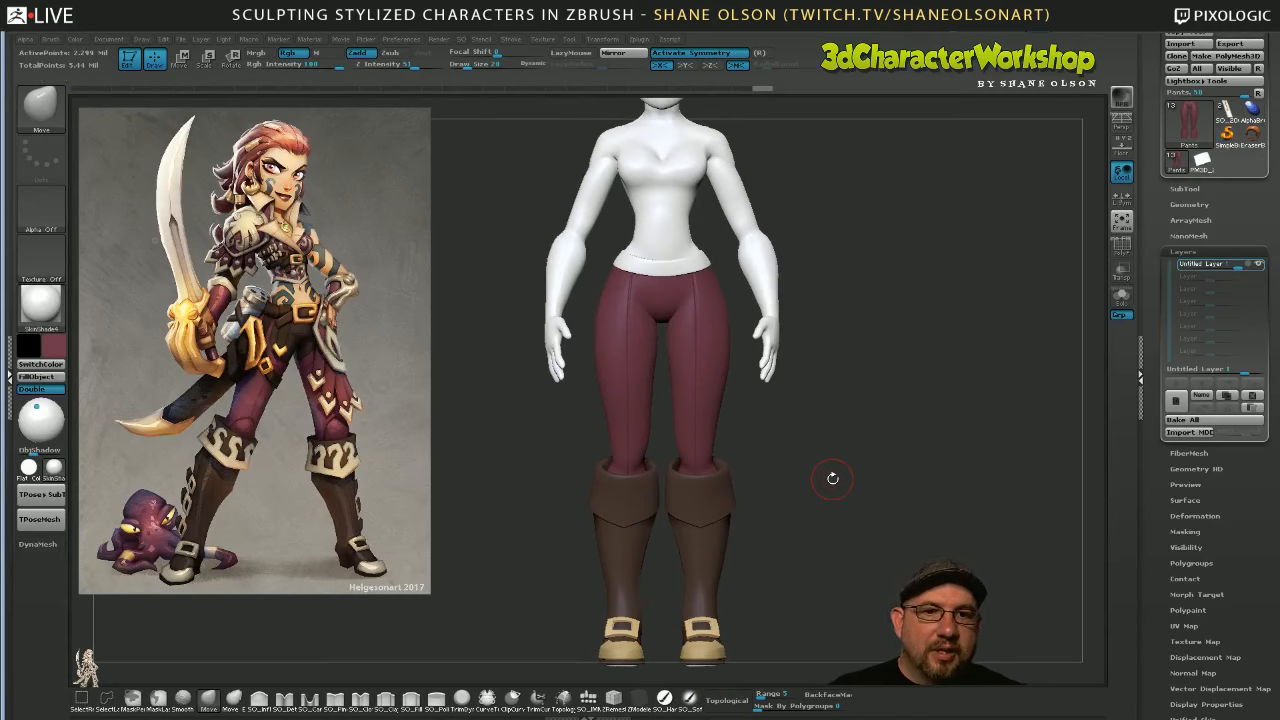
pyautogui.moveTo(841, 497); pyautogui.dragTo(832, 508)
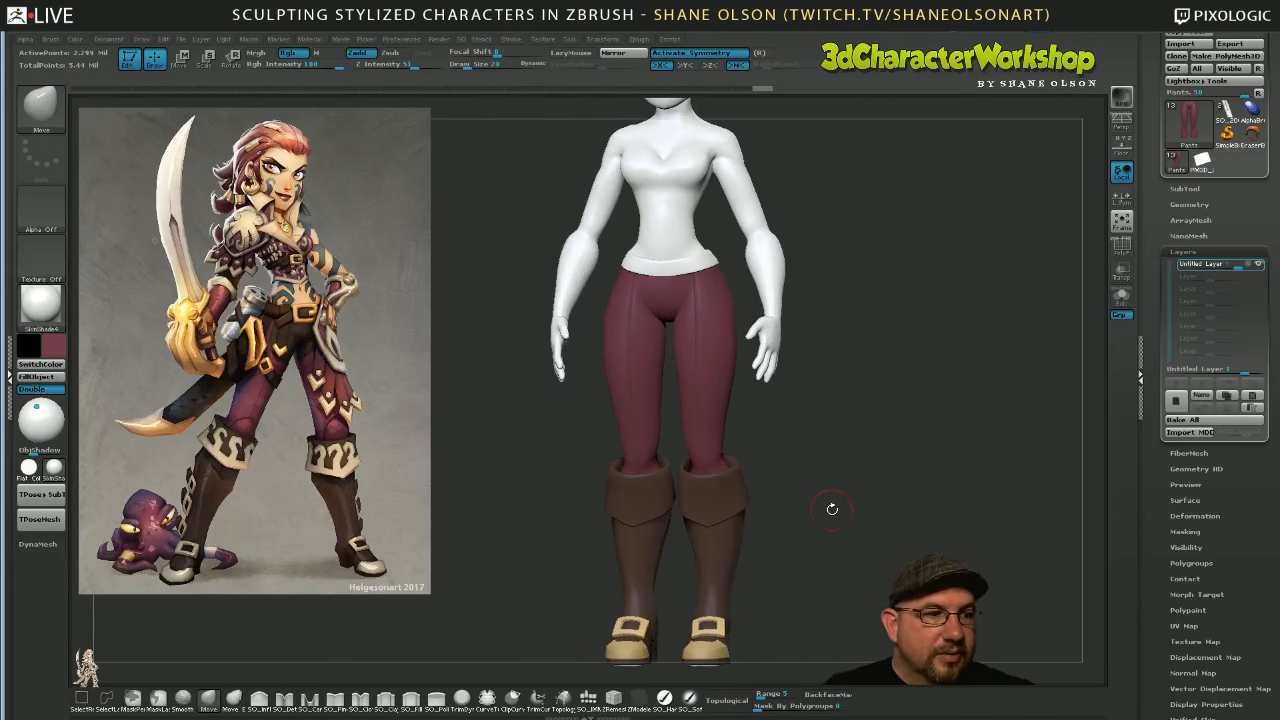
pyautogui.hotkey('ctrl', 'shift', 't')
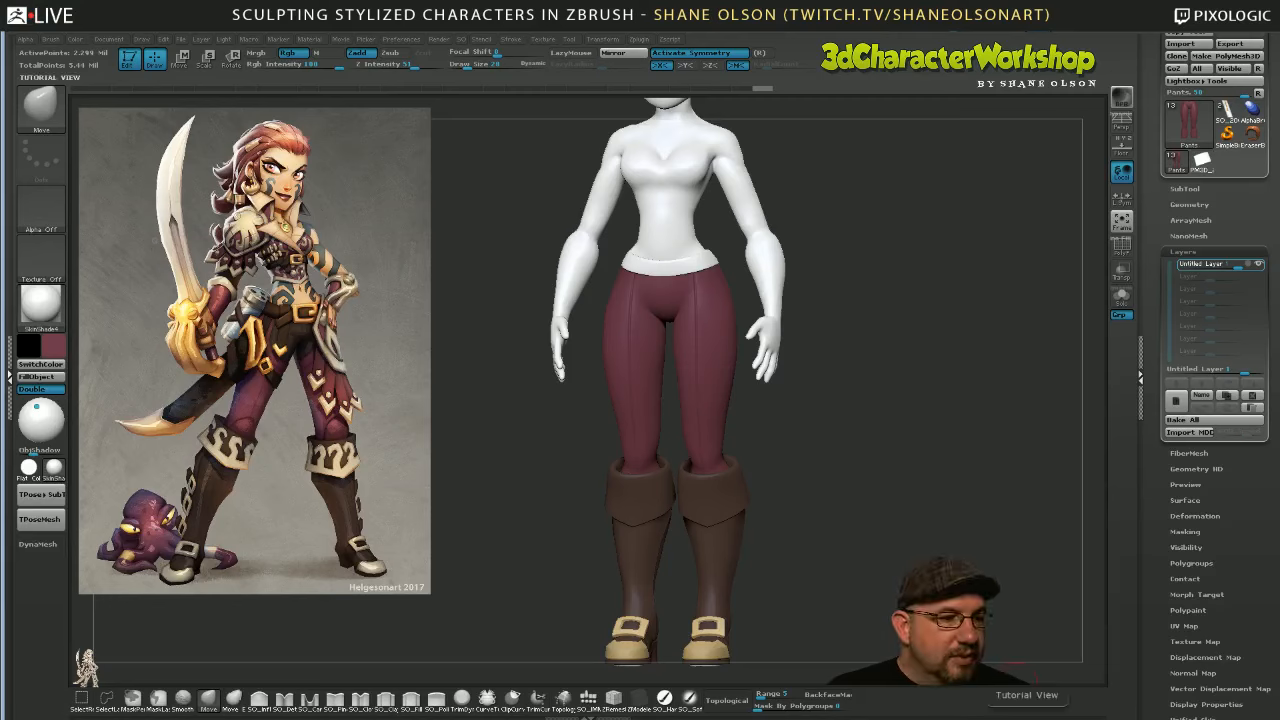
pyautogui.moveTo(861, 482)
pyautogui.mouseDown()
pyautogui.moveTo(857, 460)
pyautogui.moveTo(847, 472)
pyautogui.mouseUp()
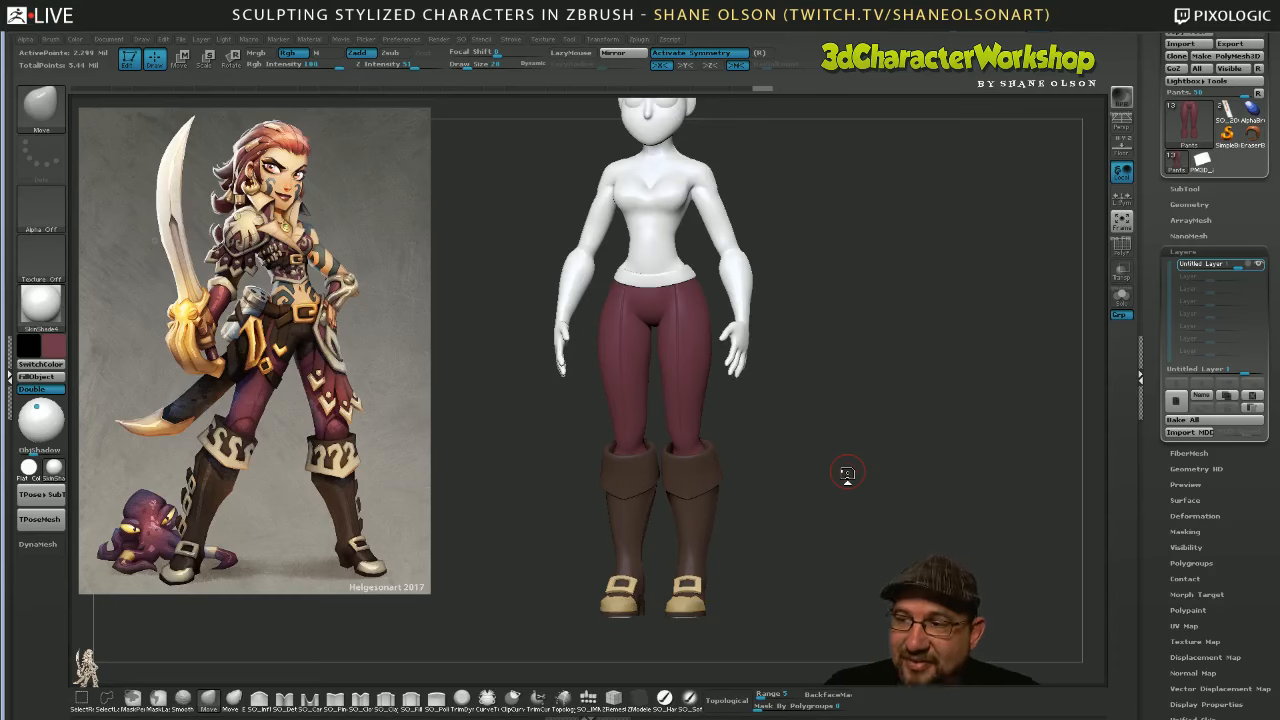
pyautogui.moveTo(857, 462); pyautogui.dragTo(872, 448)
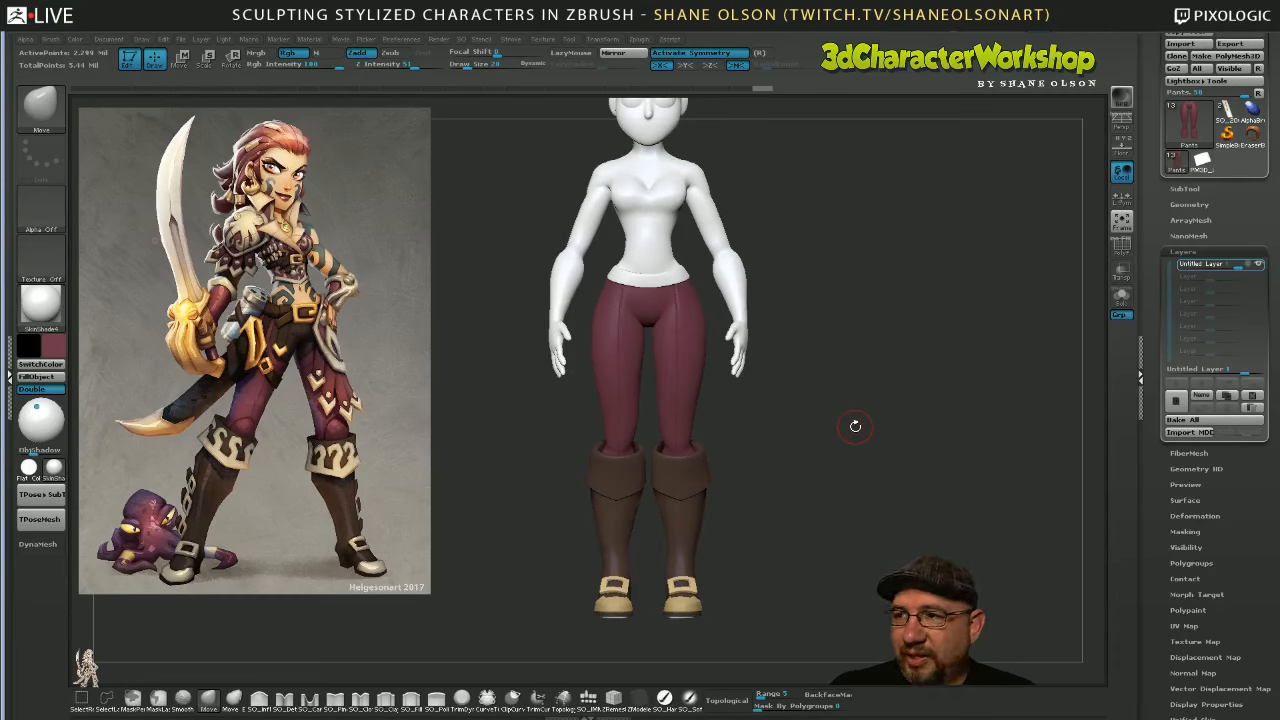
pyautogui.keyDown('alt'); pyautogui.moveTo(856, 421); pyautogui.dragTo(829, 337); pyautogui.keyUp('alt')
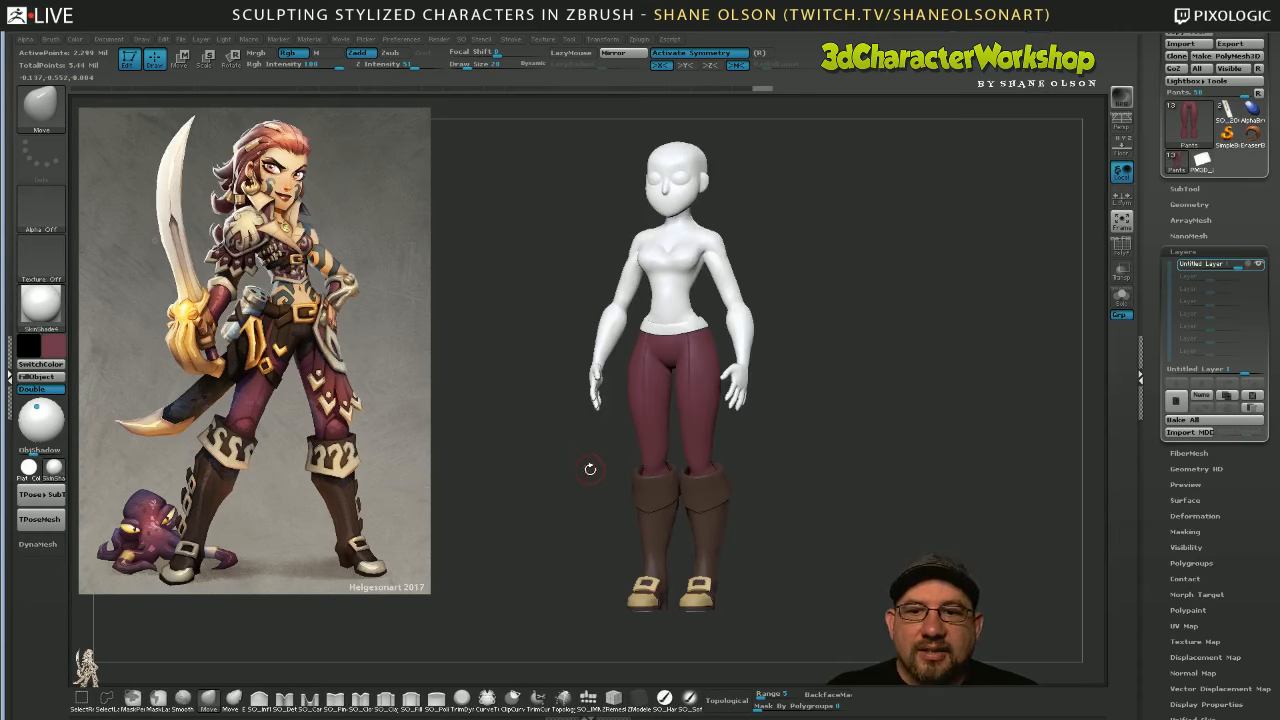
pyautogui.moveTo(587, 479); pyautogui.dragTo(816, 452)
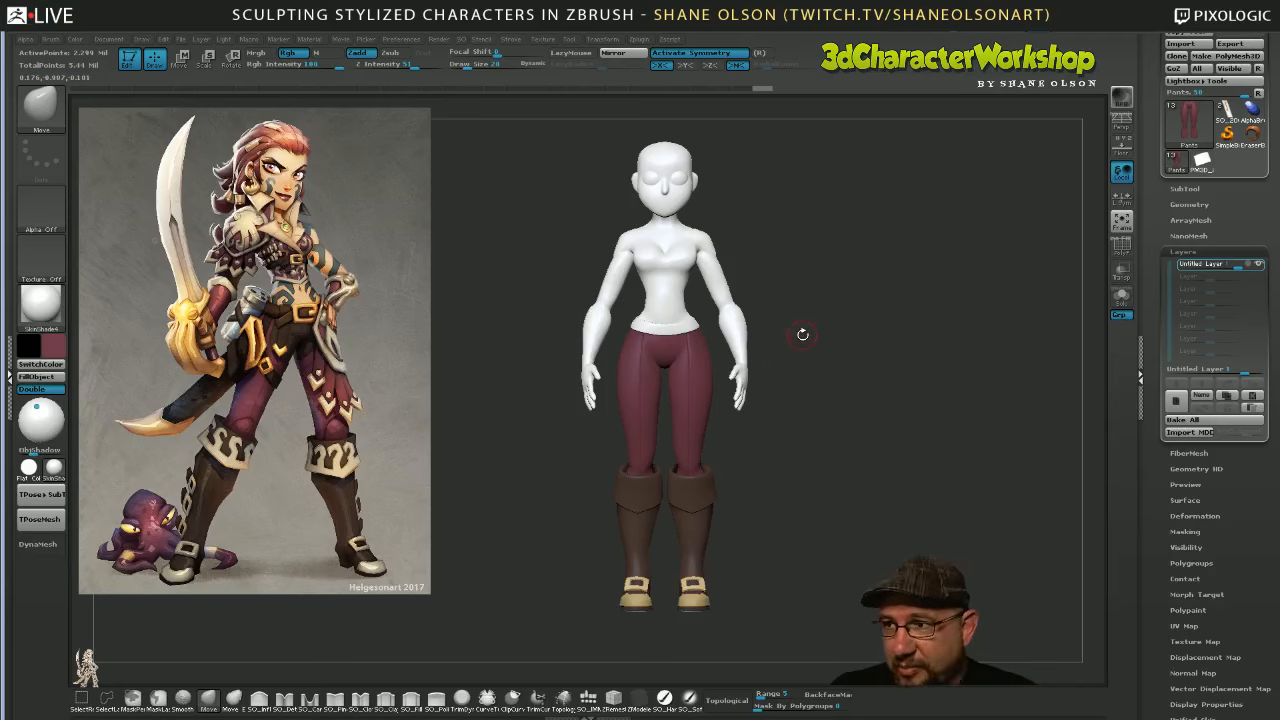
pyautogui.keyDown('alt'); pyautogui.moveTo(802, 334); pyautogui.dragTo(825, 338); pyautogui.keyUp('alt')
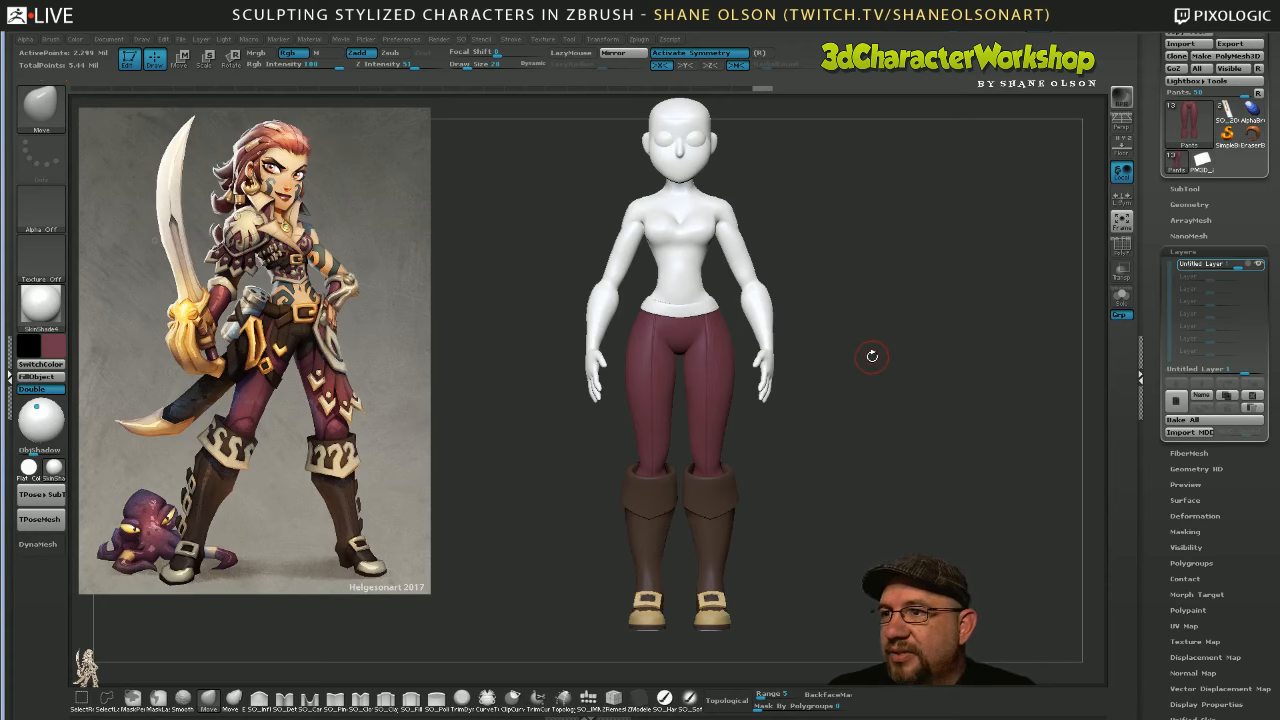
pyautogui.moveTo(871, 356); pyautogui.dragTo(874, 361)
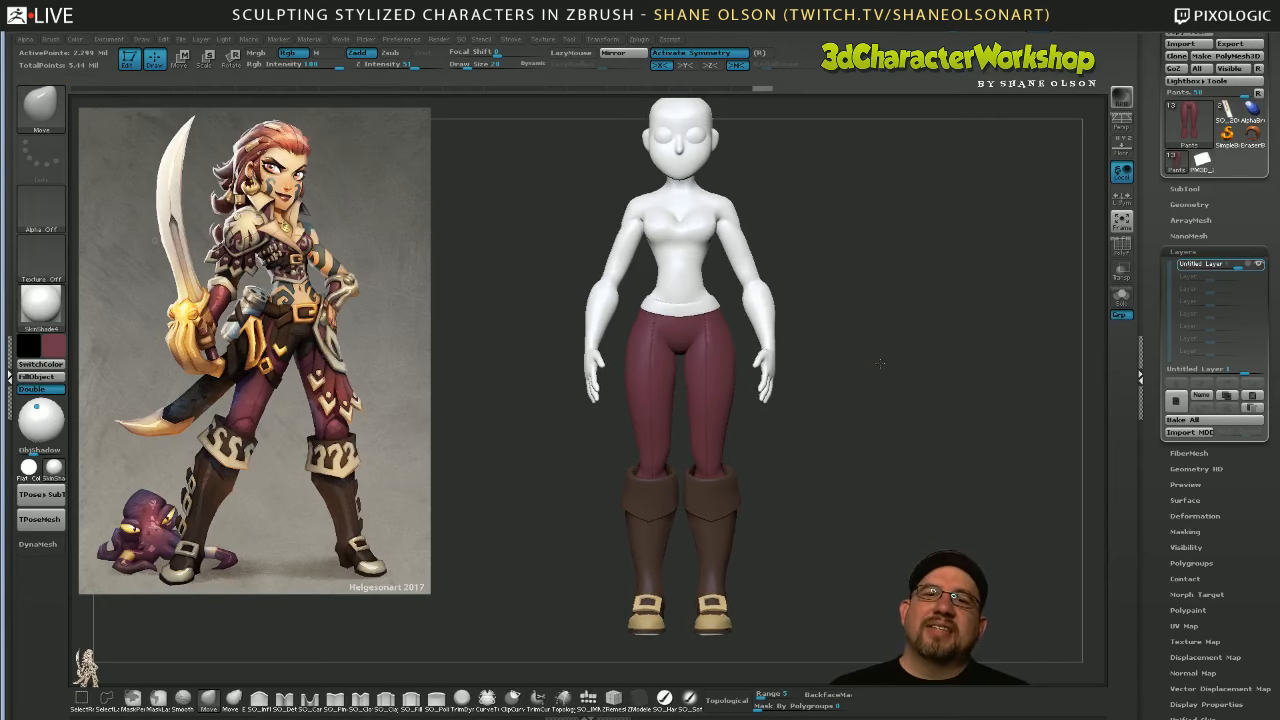
pyautogui.moveTo(870, 364)
pyautogui.mouseDown()
pyautogui.moveTo(854, 366)
pyautogui.moveTo(877, 366)
pyautogui.mouseUp()
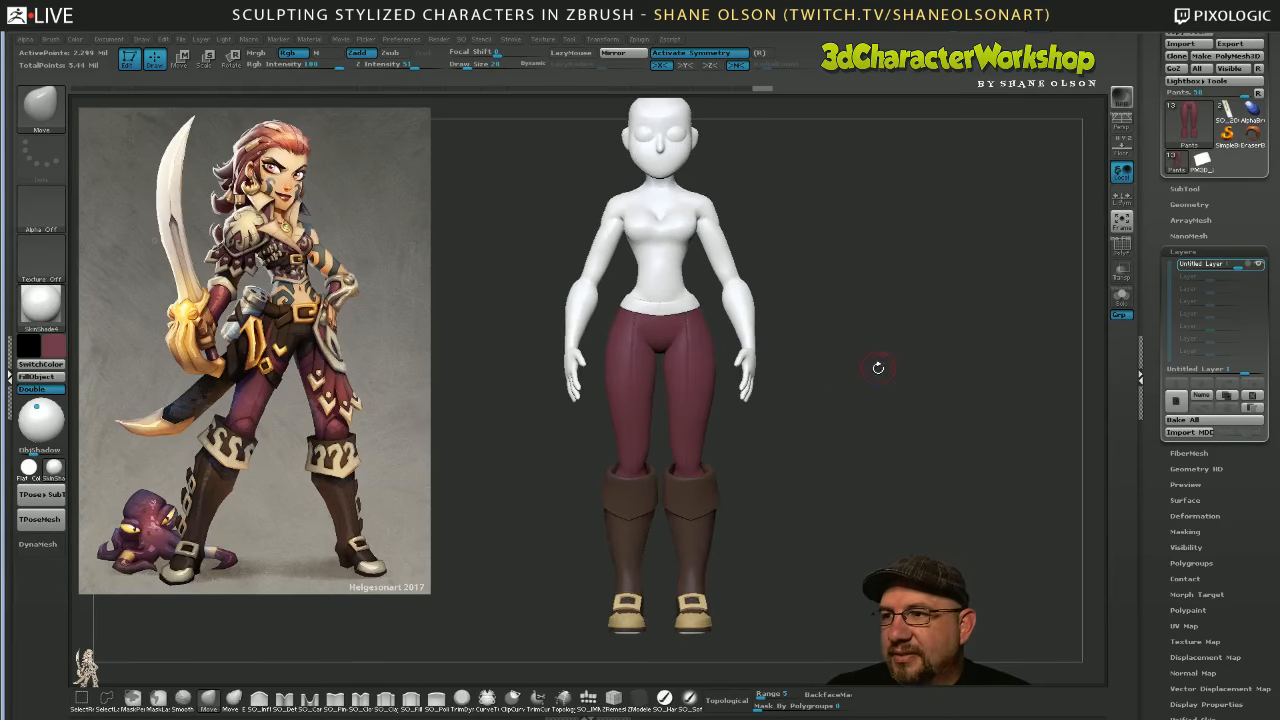
pyautogui.moveTo(821, 402); pyautogui.dragTo(825, 379)
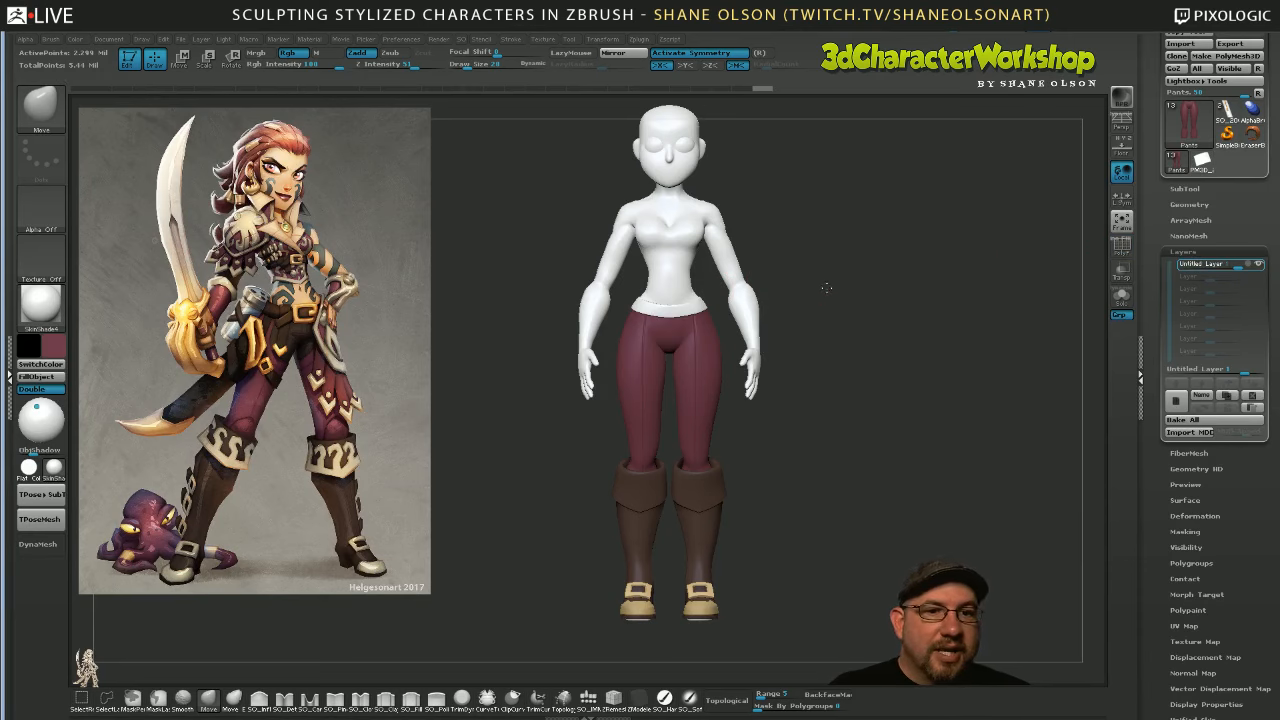
# Preview the pants' seams at a reduced intensity of the untitled layer and restore the layer to full intensity
pyautogui.keyDown('alt'); pyautogui.moveTo(826, 288); pyautogui.dragTo(760, 340); pyautogui.keyUp('alt')
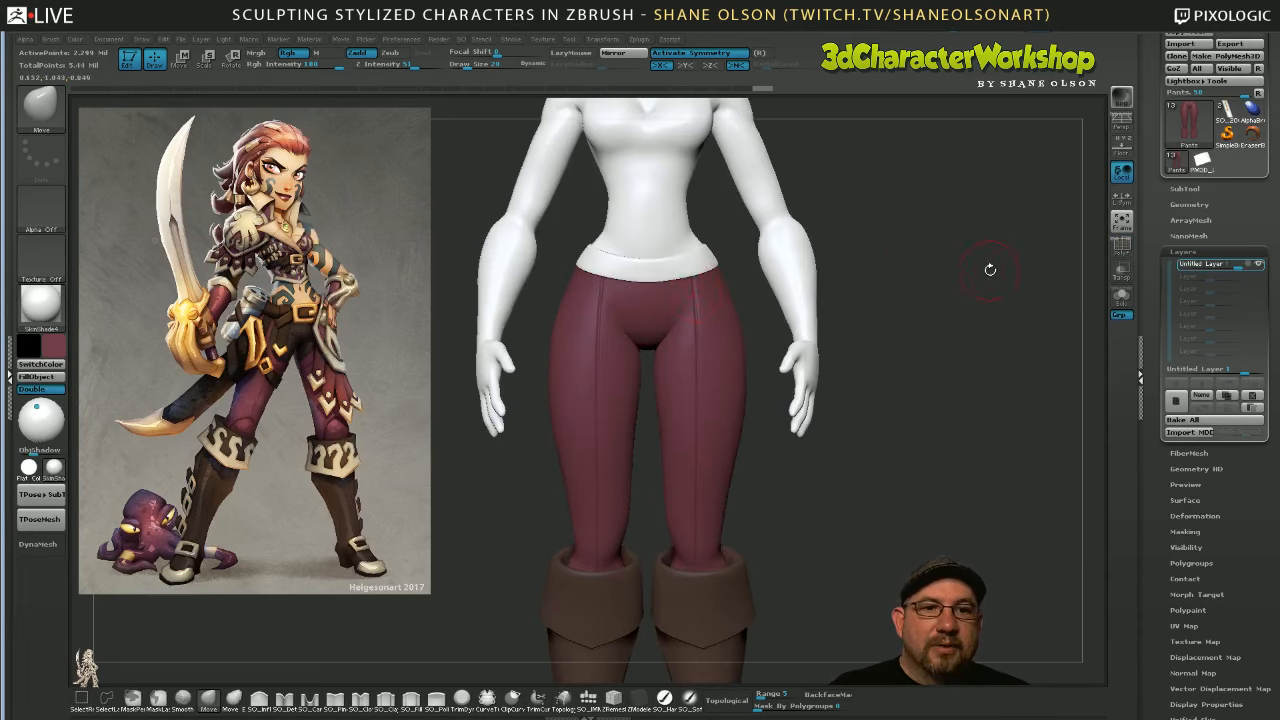
pyautogui.moveTo(966, 300); pyautogui.dragTo(946, 291)
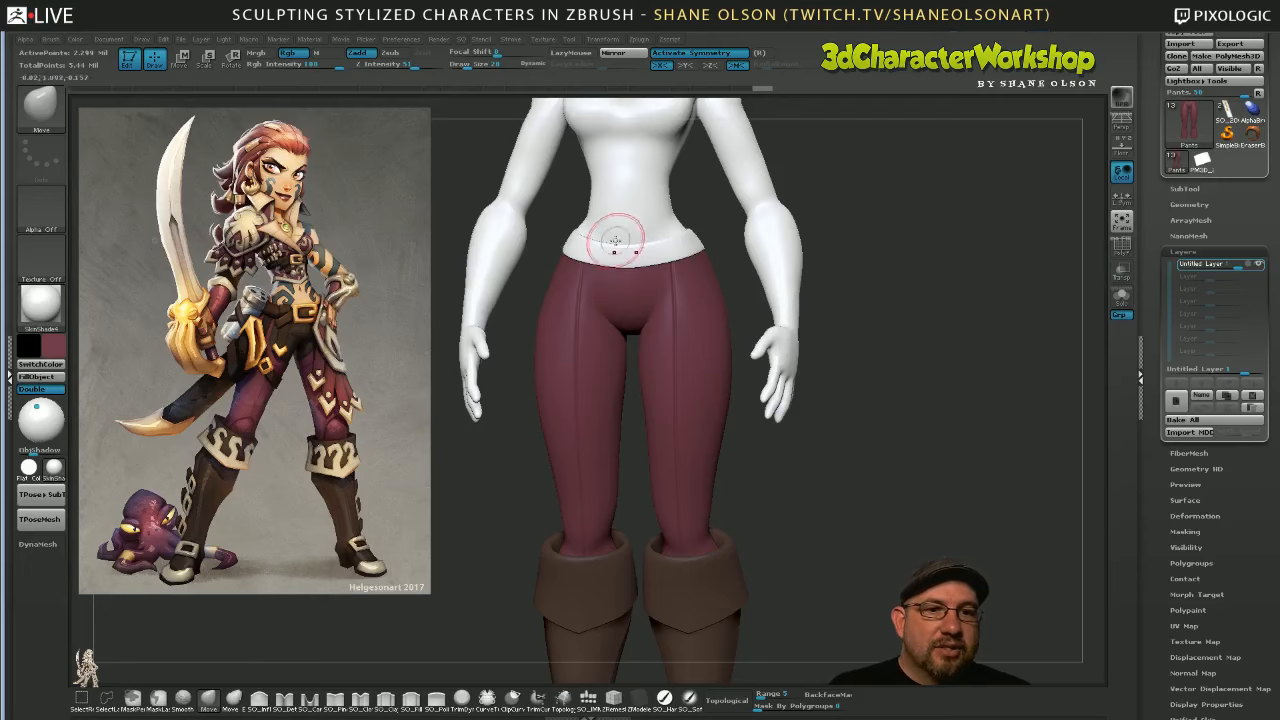
pyautogui.keyDown('alt'); pyautogui.moveTo(910, 268); pyautogui.dragTo(906, 371); pyautogui.keyUp('alt')
pyautogui.moveTo(1240, 265)
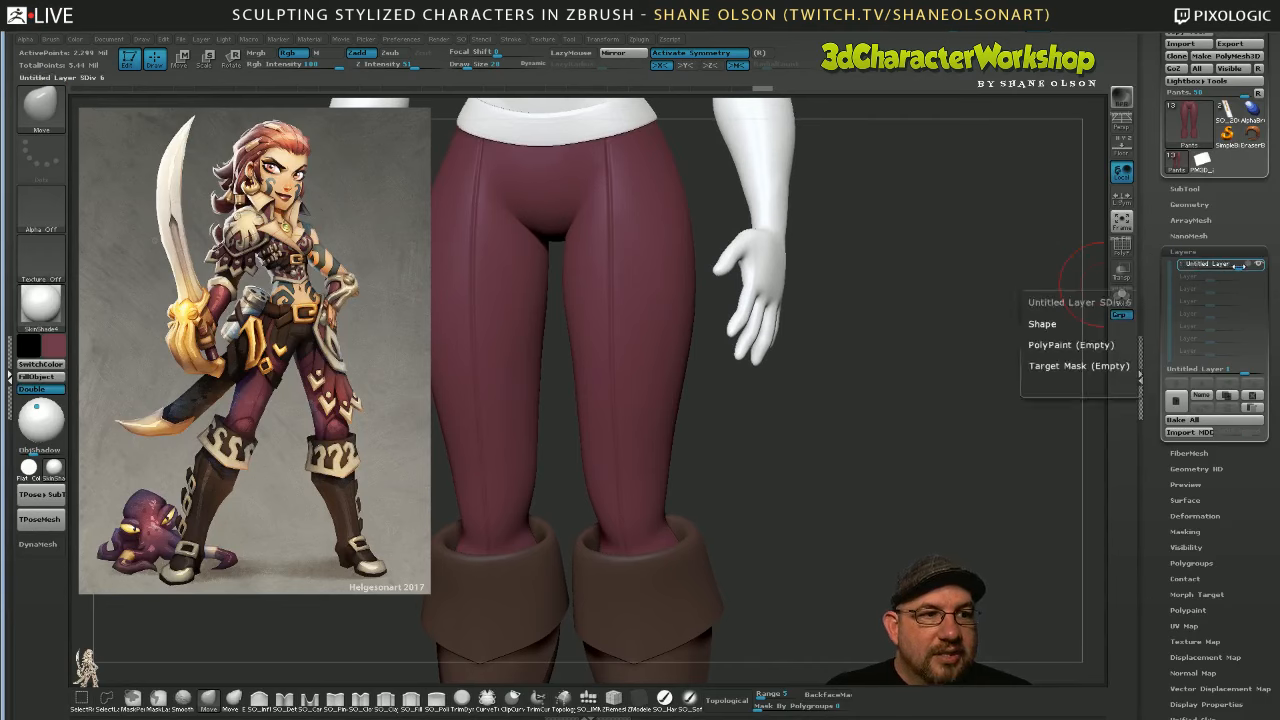
pyautogui.moveTo(1240, 265); pyautogui.dragTo(1220, 266)
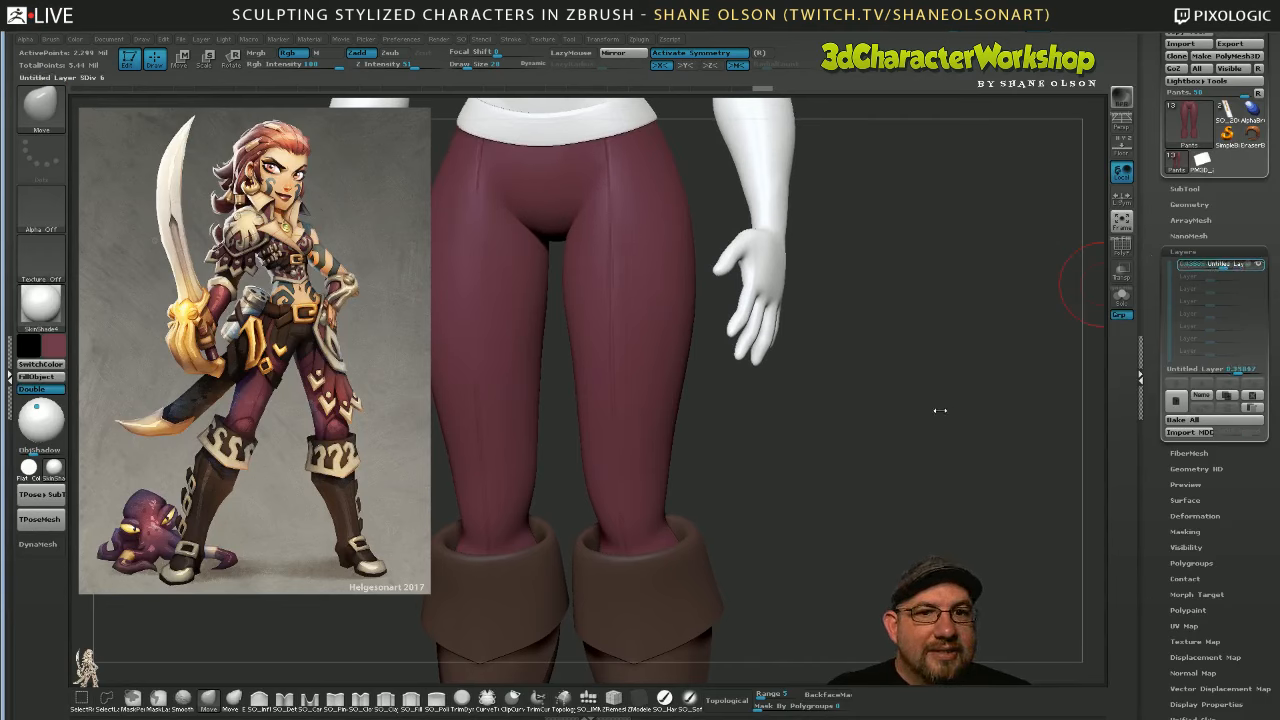
pyautogui.moveTo(940, 410)
pyautogui.mouseDown()
pyautogui.moveTo(944, 361)
pyautogui.moveTo(958, 350)
pyautogui.mouseUp()
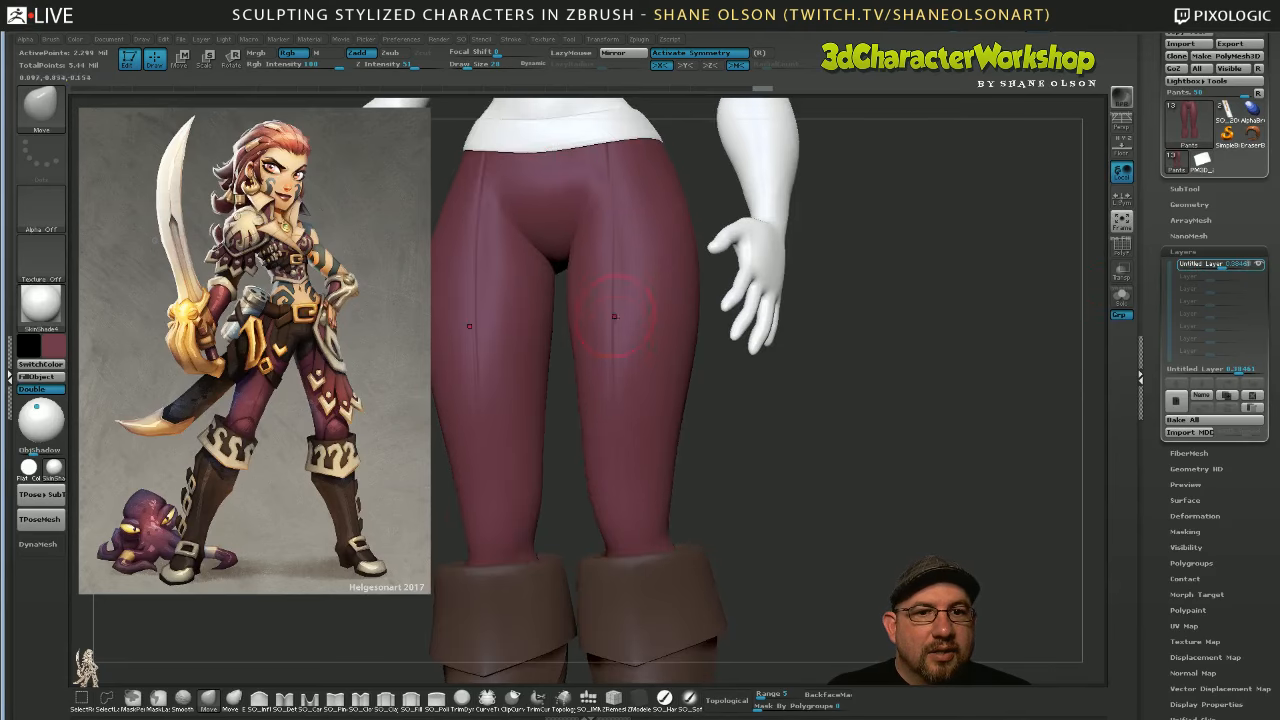
pyautogui.moveTo(832, 468); pyautogui.dragTo(767, 401)
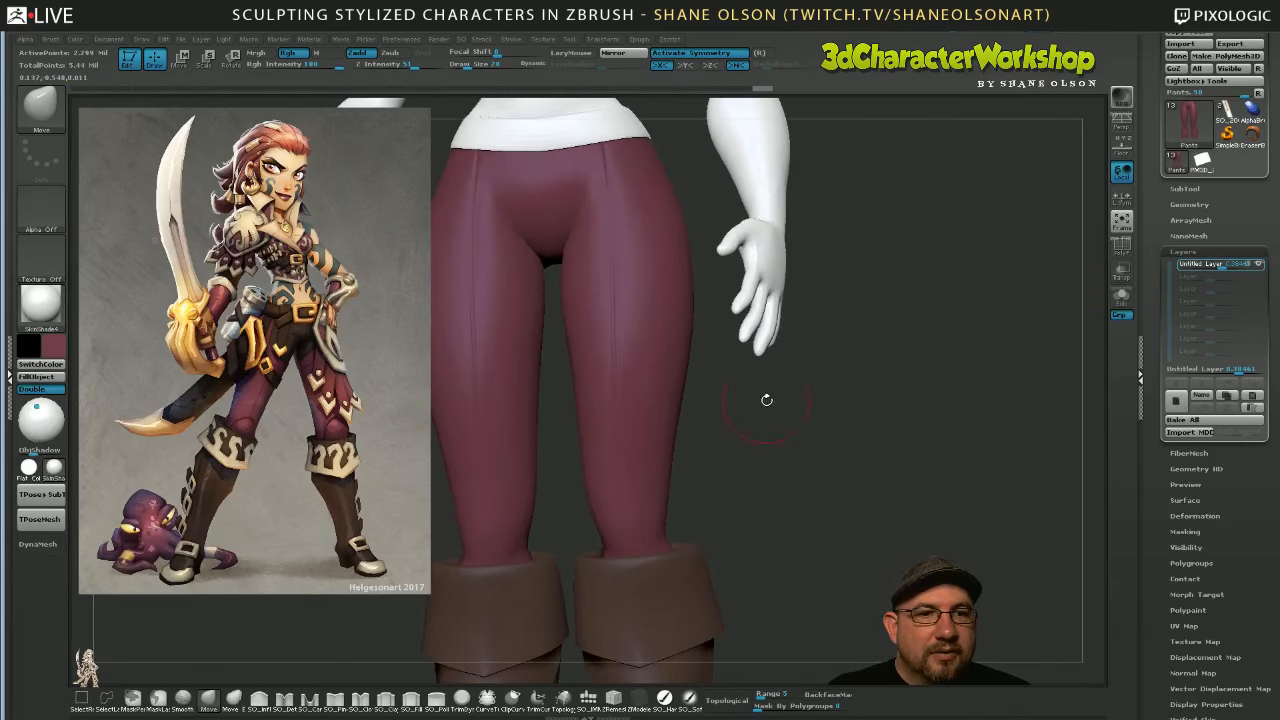
pyautogui.moveTo(1235, 266); pyautogui.dragTo(1254, 266)
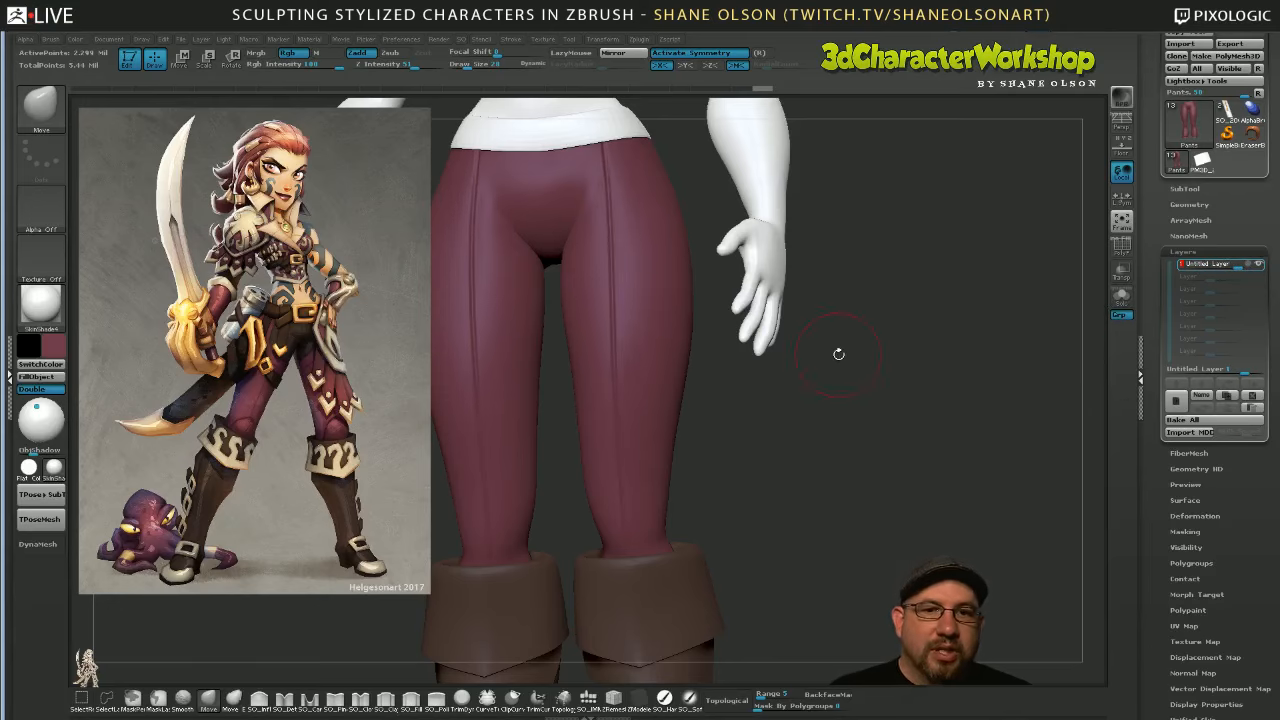
# Duplicate the pants' untitled layer to deepen the seams and check the front of the thighs
pyautogui.moveTo(940, 331); pyautogui.dragTo(800, 331)
pyautogui.moveTo(880, 367); pyautogui.dragTo(981, 345)
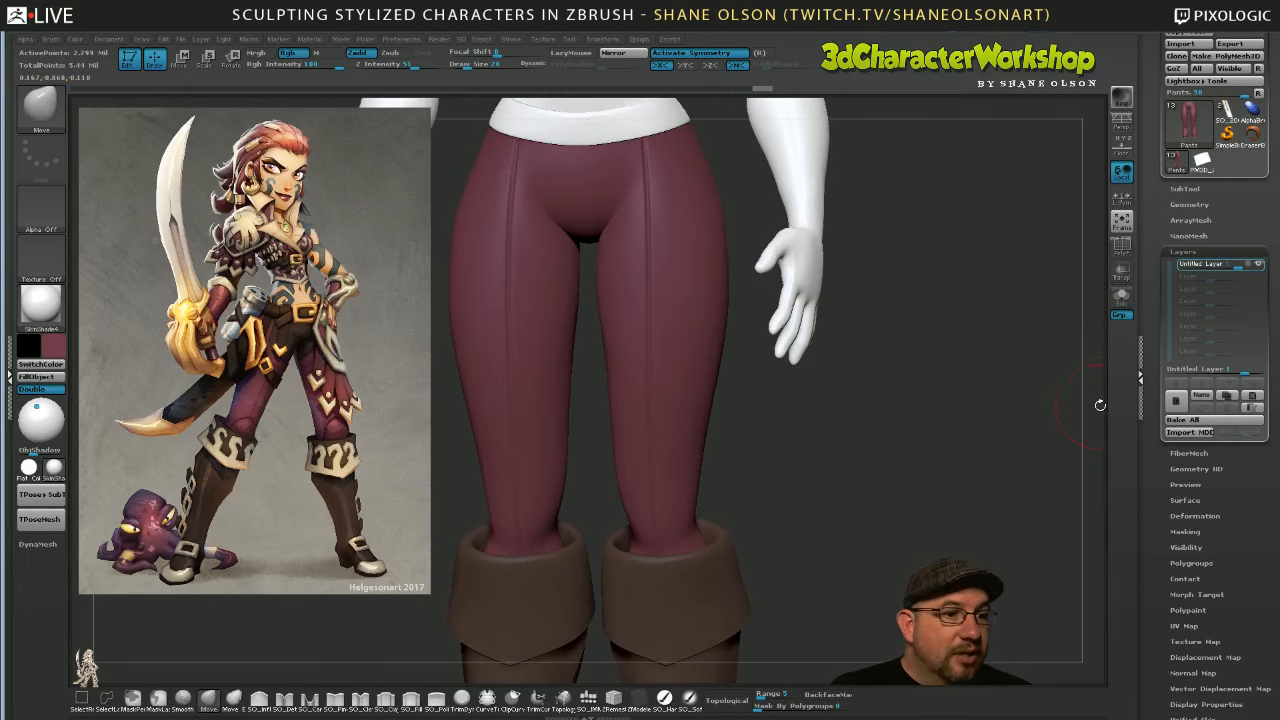
pyautogui.click(1227, 398)
pyautogui.moveTo(943, 417); pyautogui.dragTo(949, 398)
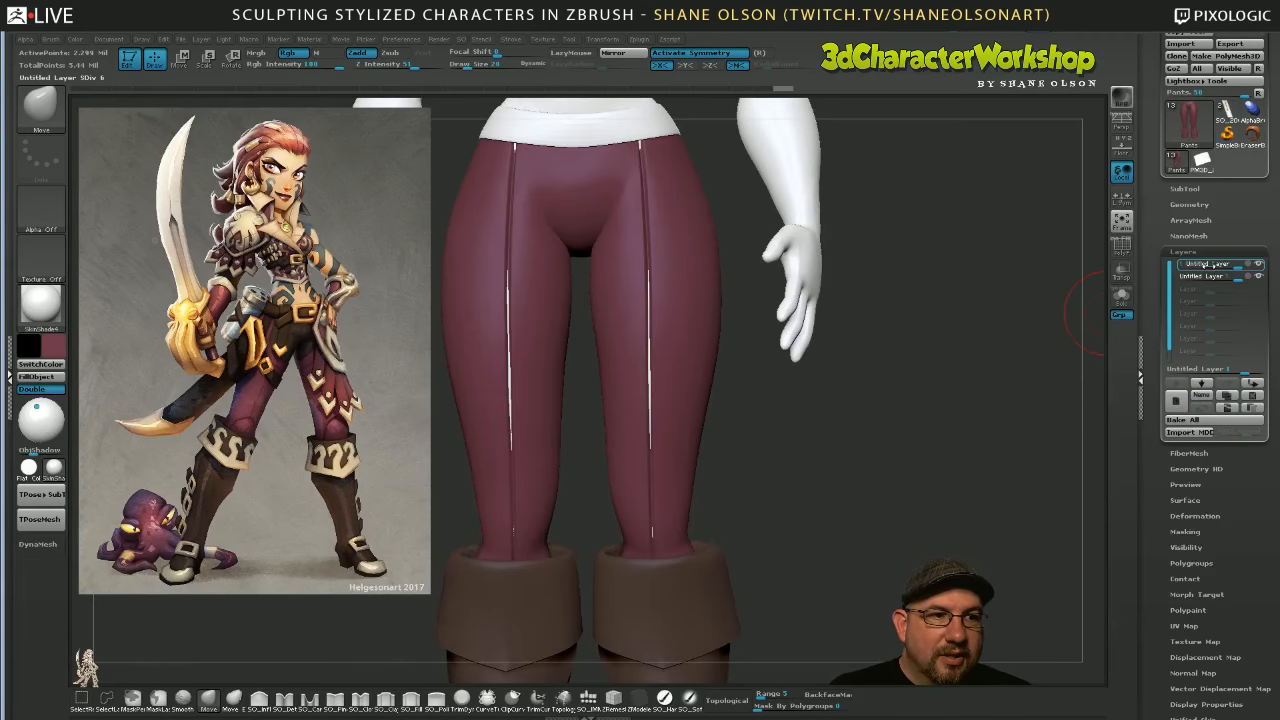
pyautogui.moveTo(920, 323); pyautogui.dragTo(906, 320)
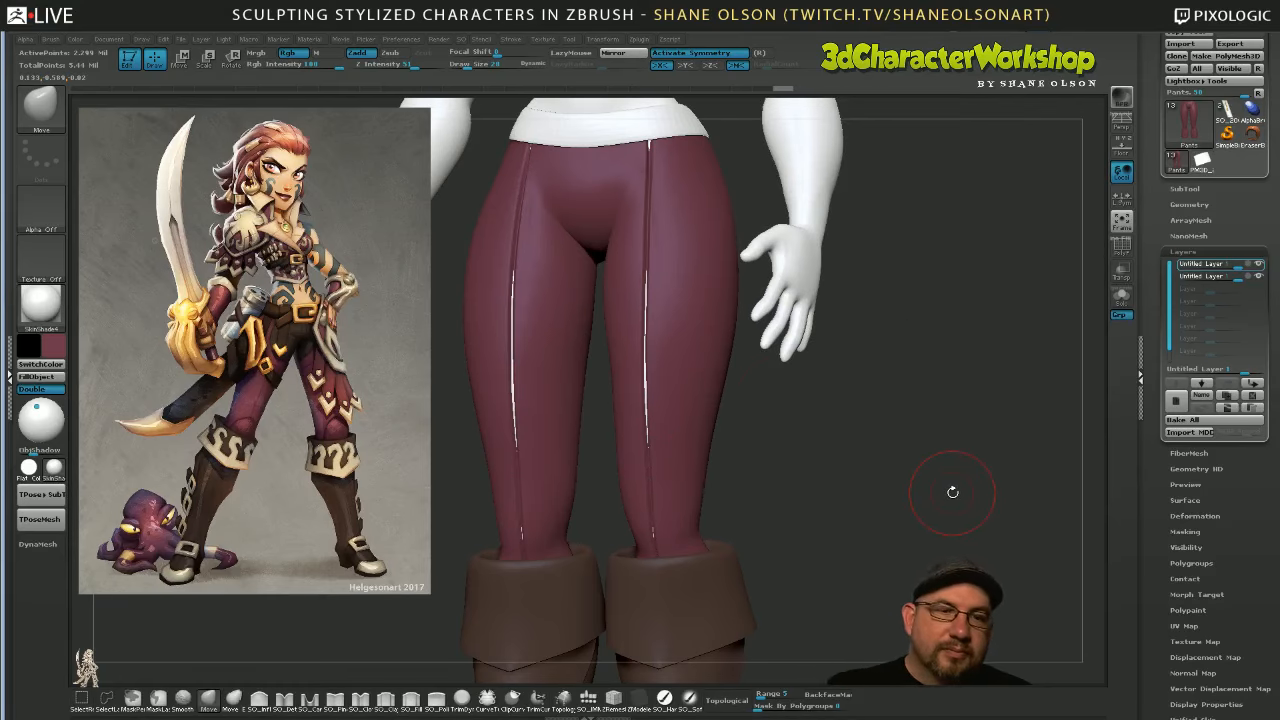
# Make the body the active subtool and pull its thighs in beneath the pants' seams with the Move brush at draw size 73
pyautogui.keyDown('alt'); pyautogui.moveTo(957, 378); pyautogui.dragTo(917, 390); pyautogui.keyUp('alt')
pyautogui.keyDown('alt'); pyautogui.click(608, 177); pyautogui.keyUp('alt')
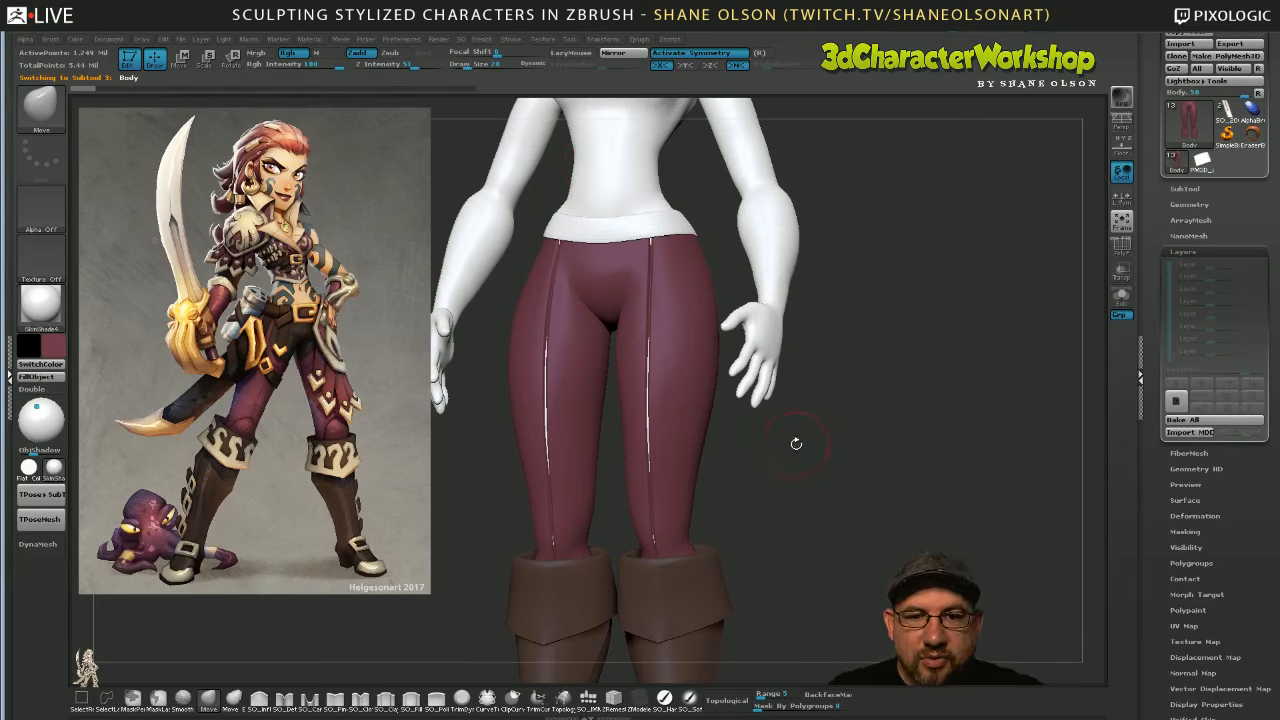
pyautogui.press('s')
pyautogui.moveTo(794, 443)
pyautogui.mouseDown()
pyautogui.moveTo(822, 486)
pyautogui.moveTo(700, 395)
pyautogui.mouseUp()
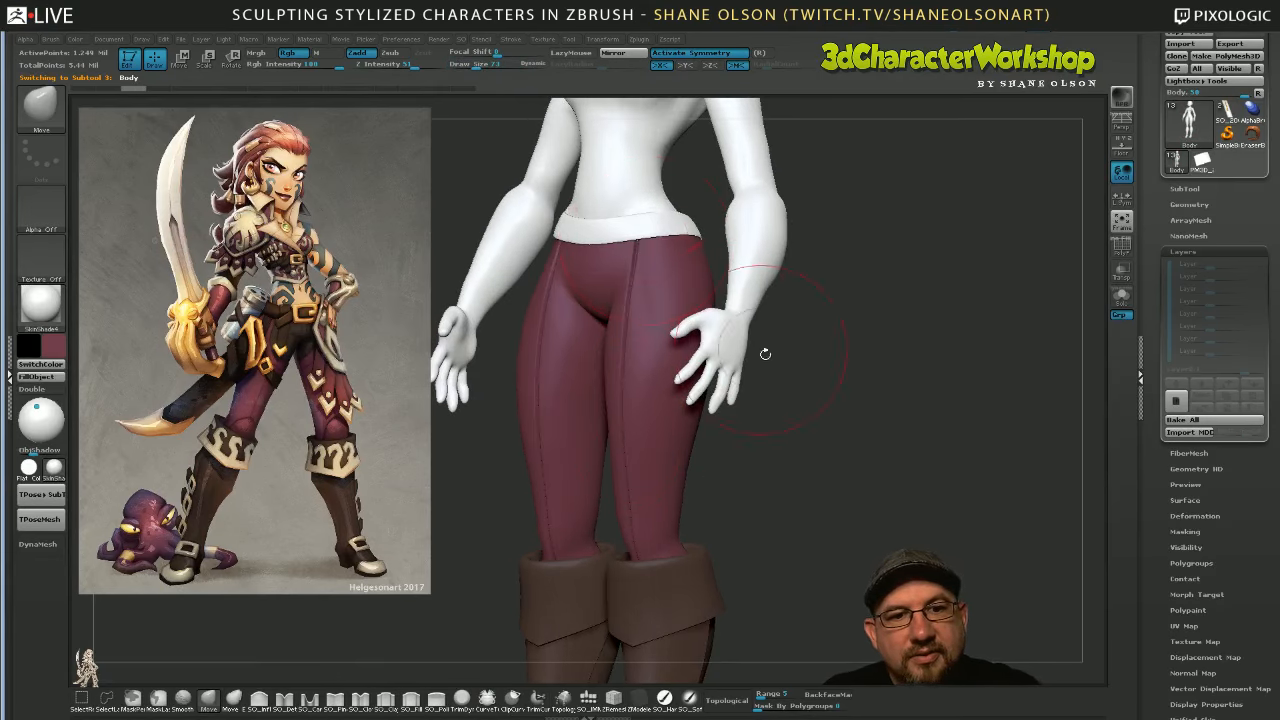
pyautogui.moveTo(763, 354)
pyautogui.keyDown('shift'); pyautogui.mouseDown()
pyautogui.moveTo(660, 380)
pyautogui.moveTo(690, 345)
pyautogui.moveTo(748, 487)
pyautogui.moveTo(730, 480)
pyautogui.moveTo(786, 485)
pyautogui.moveTo(757, 477)
pyautogui.mouseUp(); pyautogui.keyUp('shift')
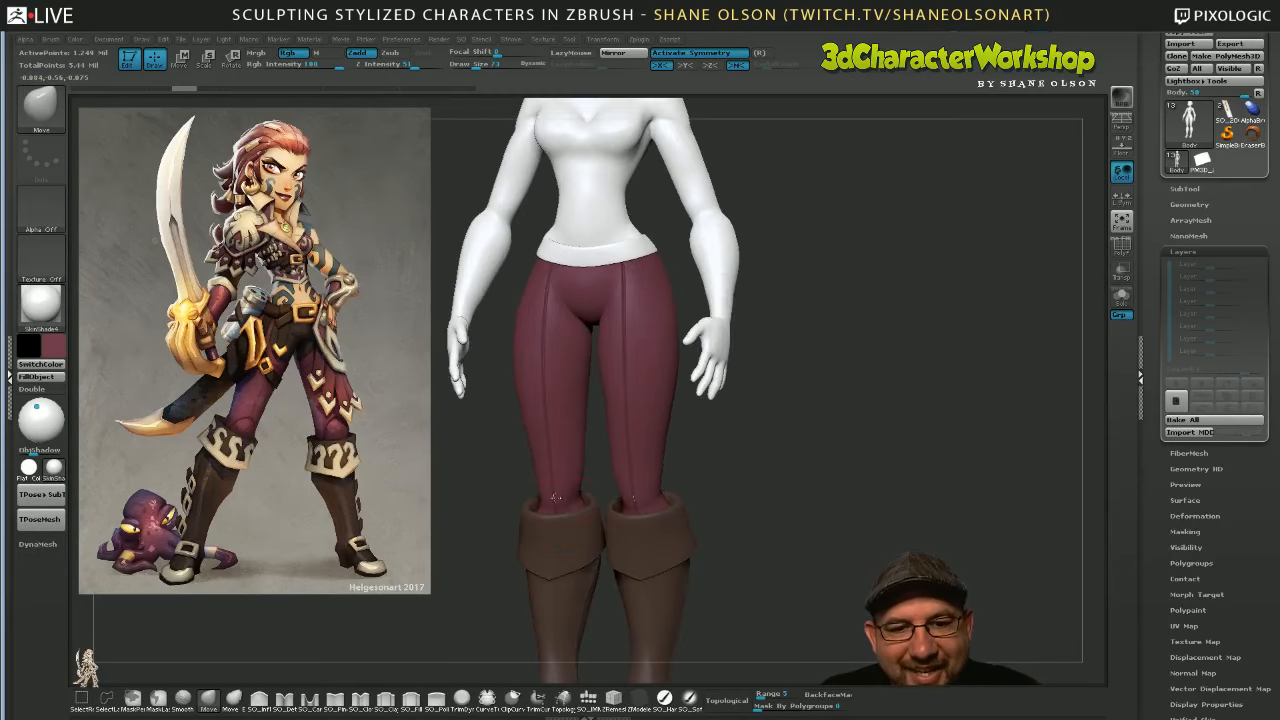
pyautogui.moveTo(754, 529); pyautogui.dragTo(837, 535)
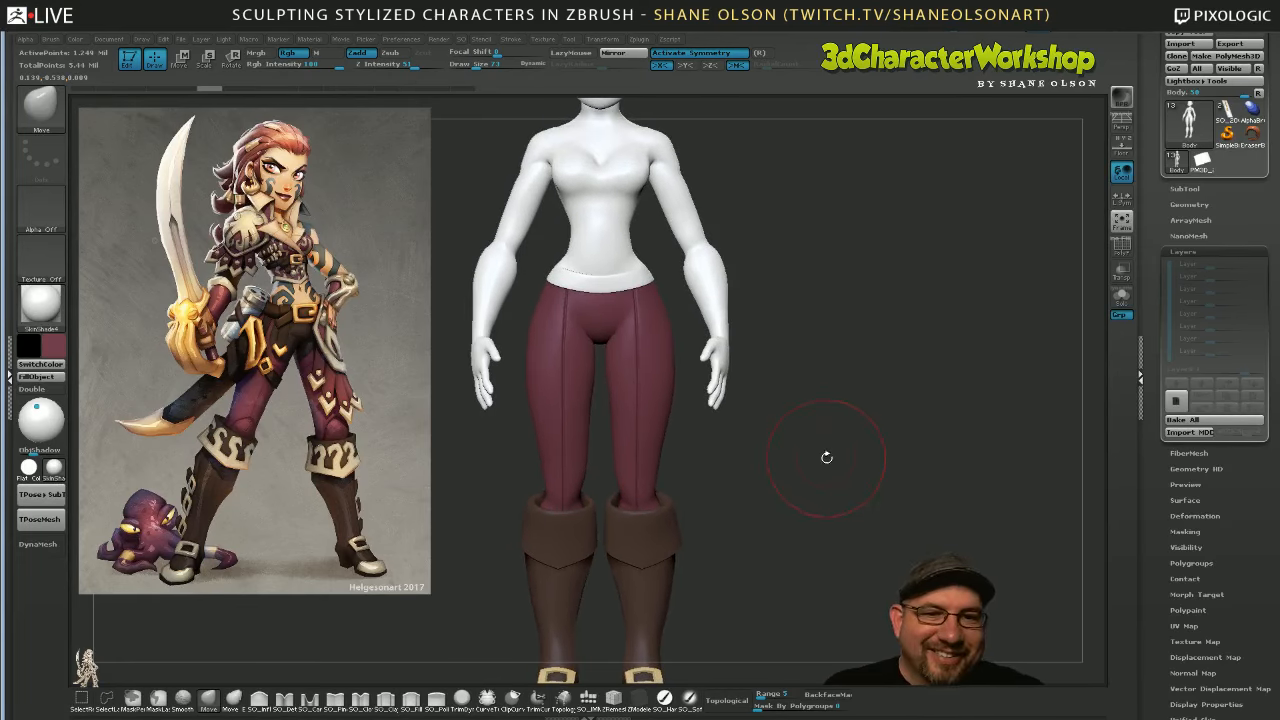
pyautogui.moveTo(826, 457); pyautogui.dragTo(916, 520)
# Make the pants the active subtool again, with the Move brush at Z Intensity 21 and draw size 39
pyautogui.press('space')
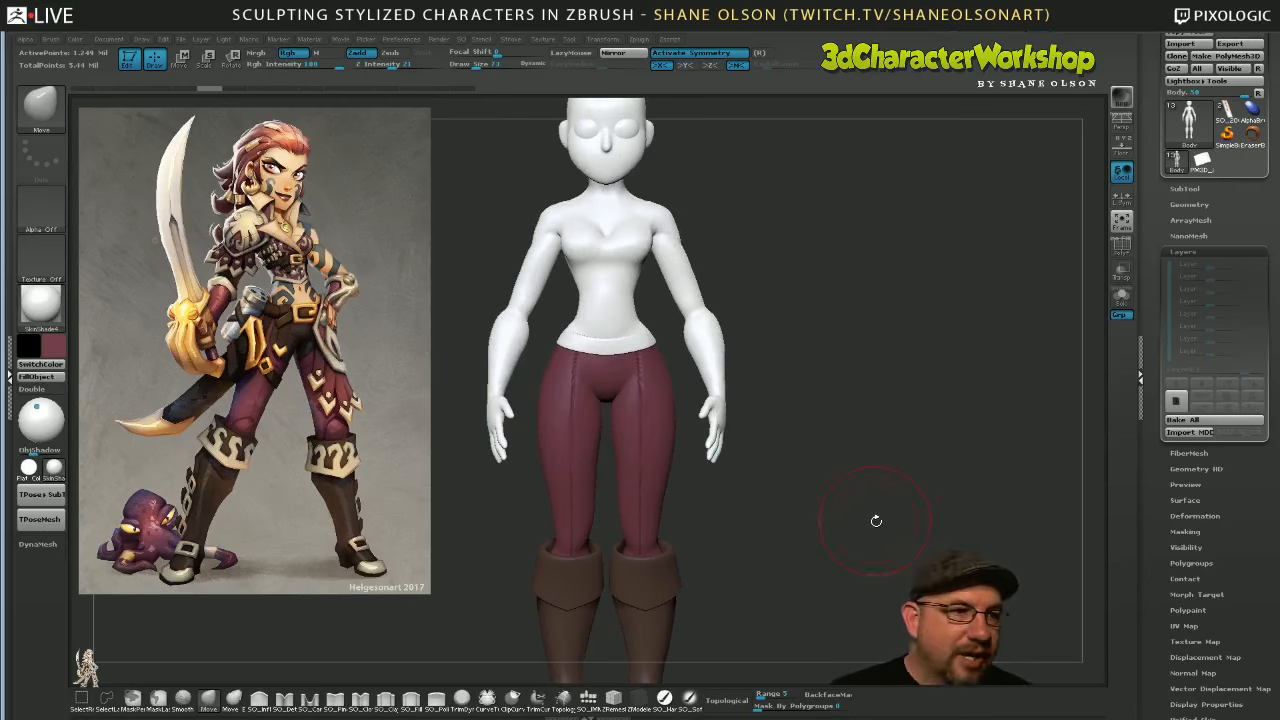
pyautogui.keyDown('alt'); pyautogui.click(668, 414); pyautogui.keyUp('alt')
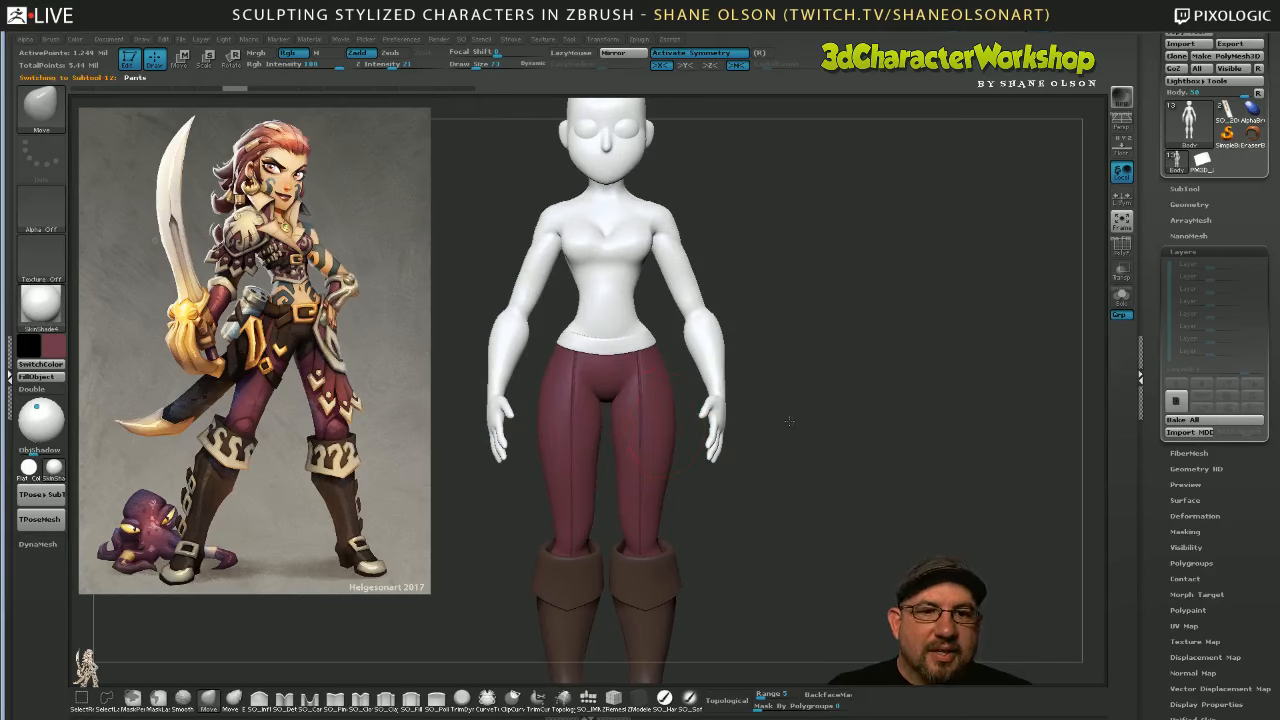
pyautogui.moveTo(838, 423); pyautogui.dragTo(825, 424)
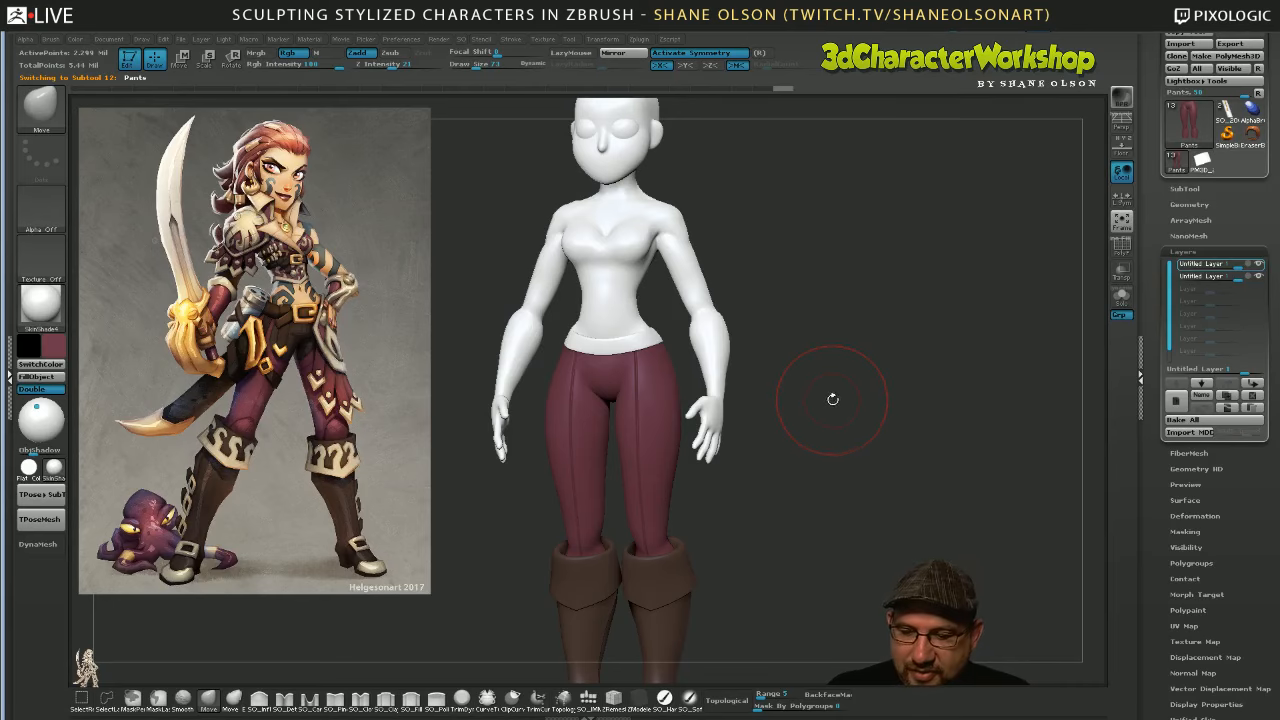
pyautogui.press('s')
pyautogui.click(826, 403)
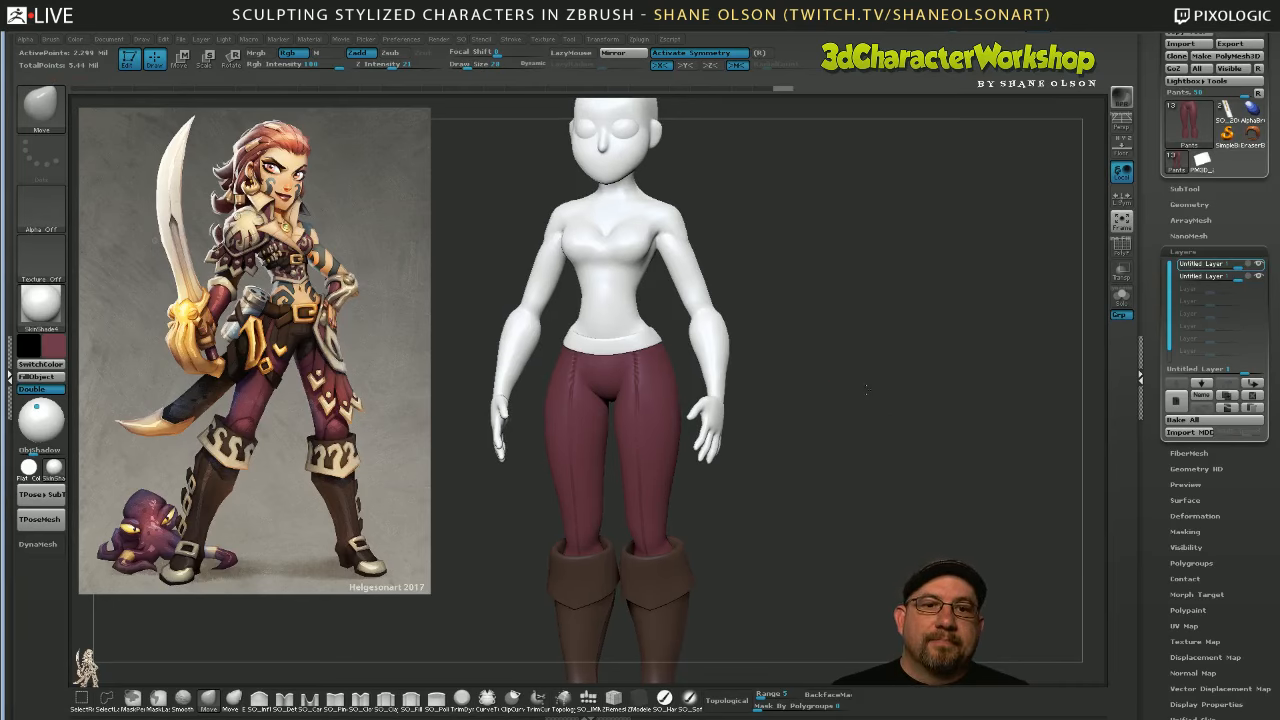
pyautogui.press('s')
pyautogui.moveTo(828, 354); pyautogui.dragTo(839, 353)
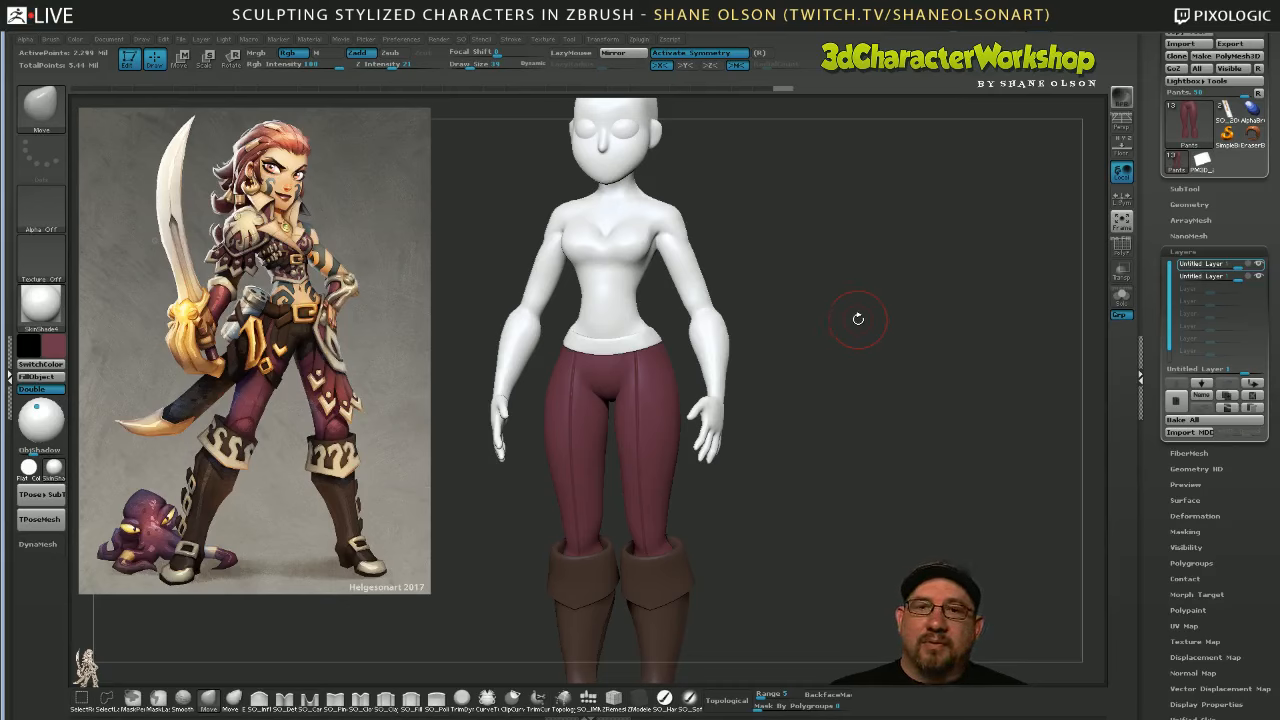
# Select the lower of the pants' two untitled layers
pyautogui.moveTo(829, 329); pyautogui.dragTo(843, 331)
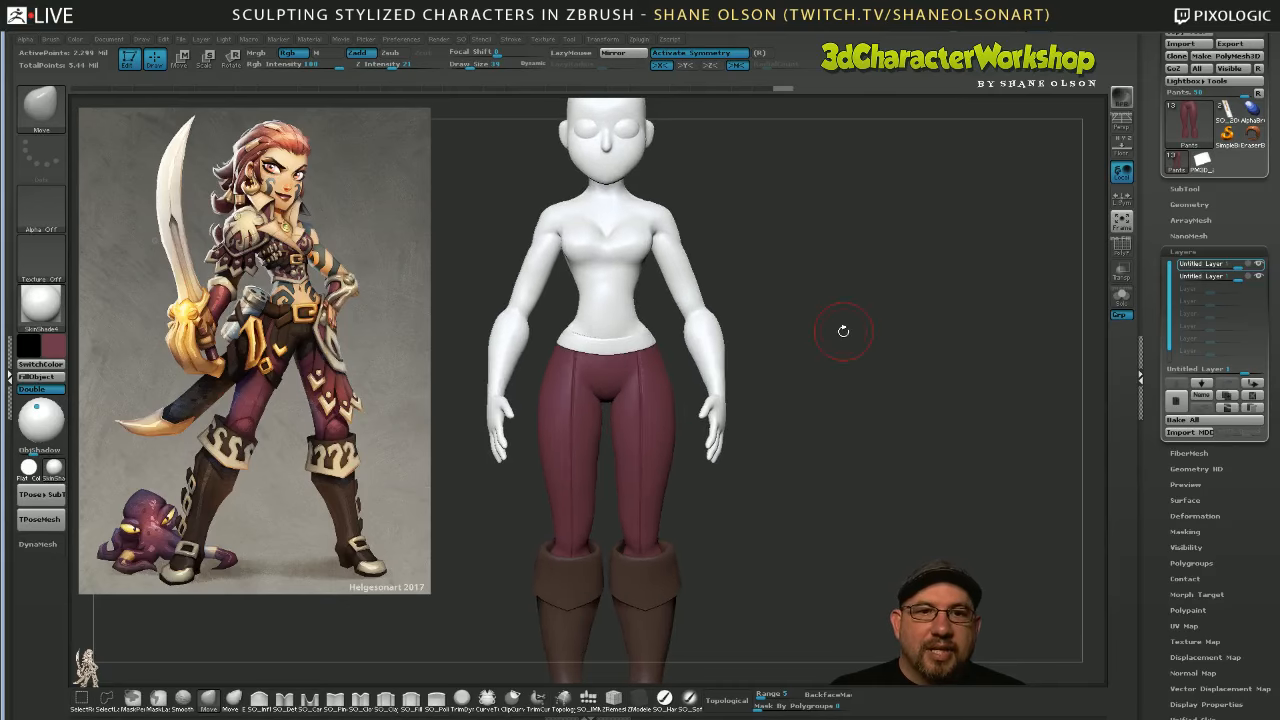
pyautogui.keyDown('alt'); pyautogui.moveTo(908, 360); pyautogui.dragTo(915, 360); pyautogui.keyUp('alt')
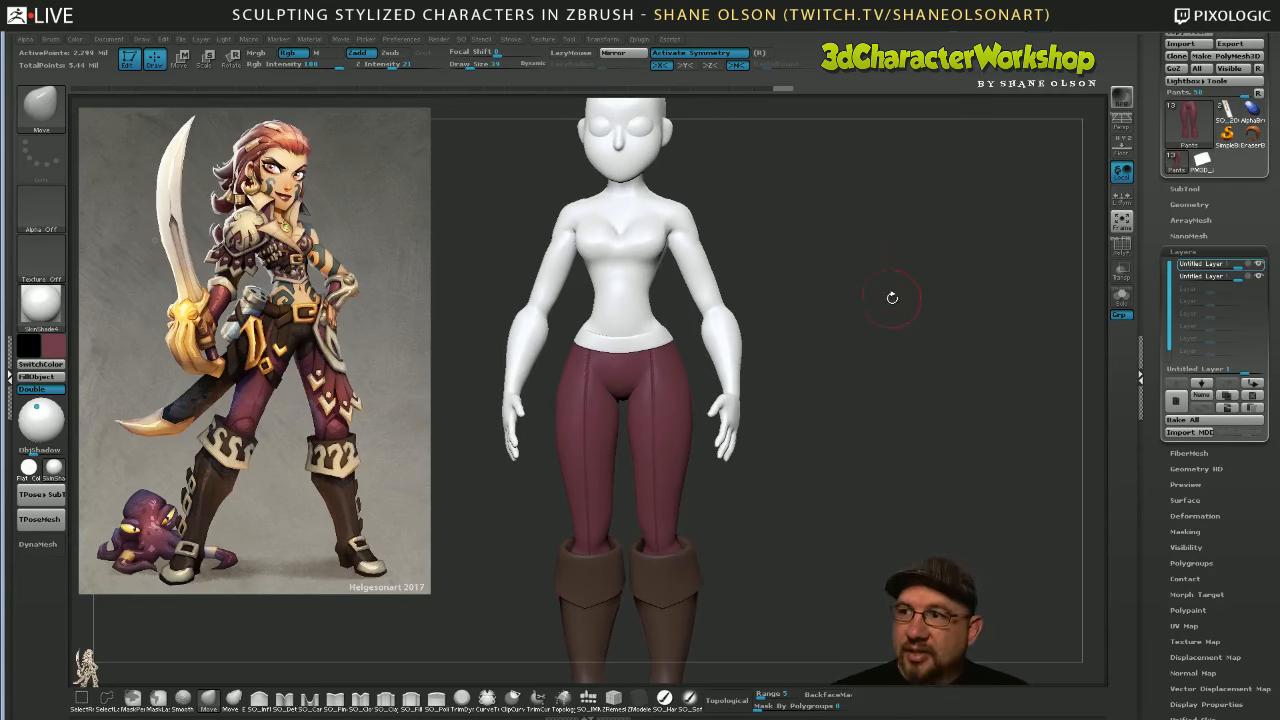
pyautogui.moveTo(894, 297); pyautogui.dragTo(902, 291)
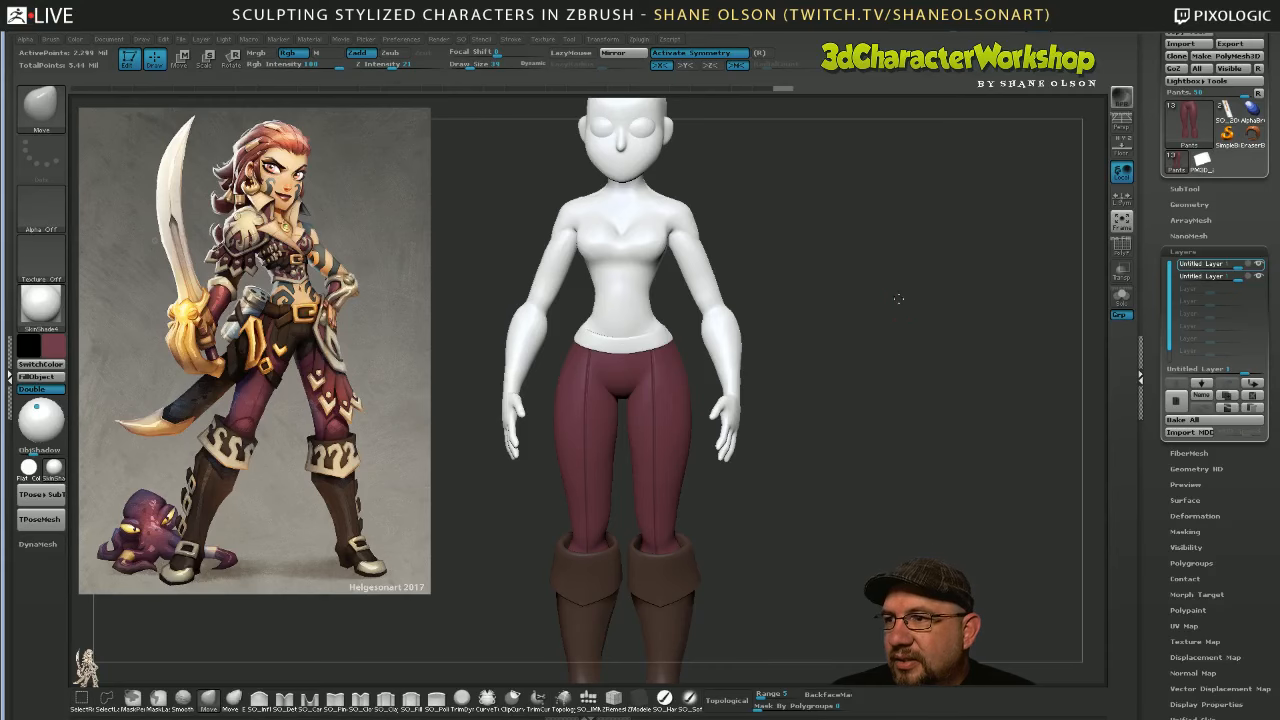
pyautogui.moveTo(898, 298); pyautogui.dragTo(913, 292)
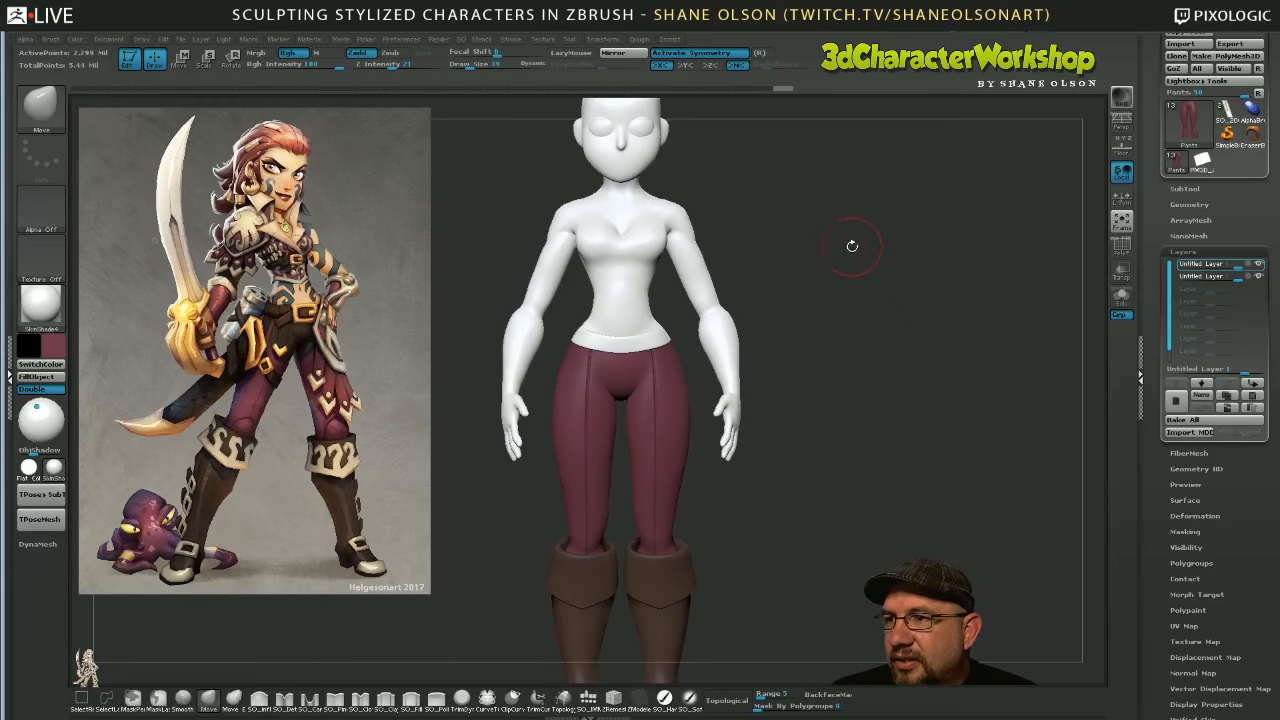
pyautogui.click(1200, 264)
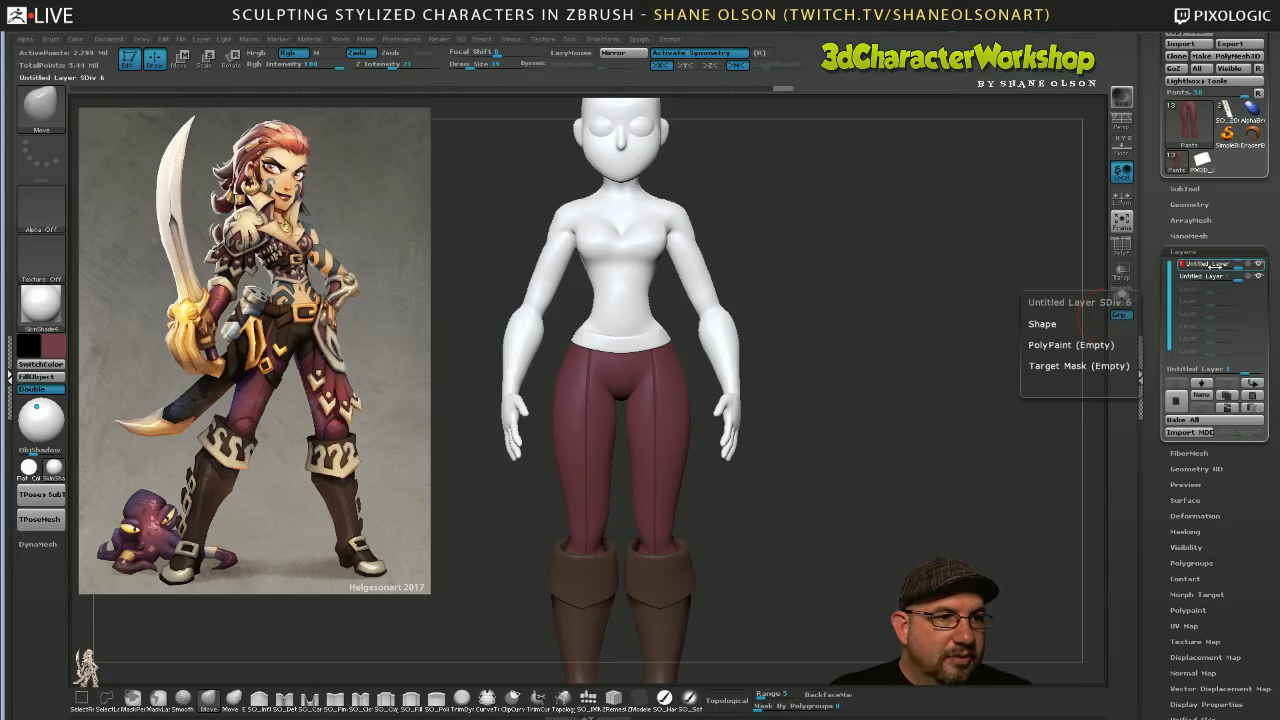
pyautogui.moveTo(803, 249); pyautogui.dragTo(852, 252)
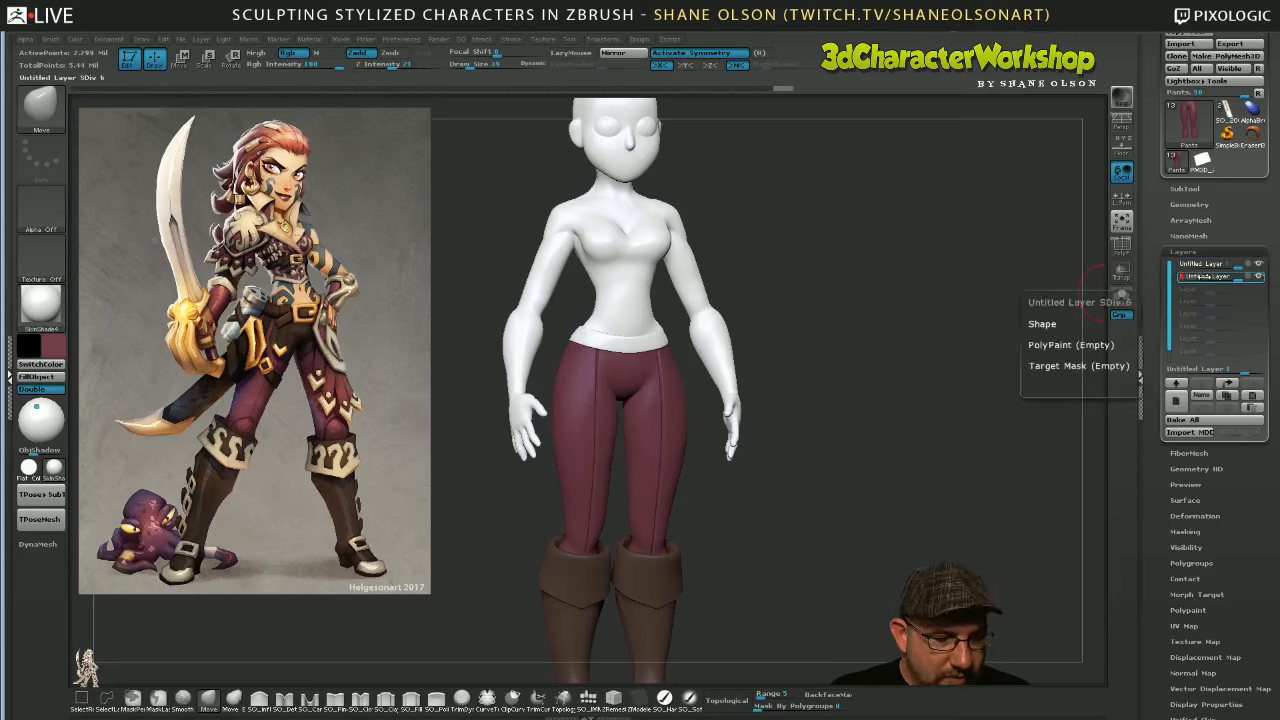
# Examine the figure's pants and boots from the front and at a three-quarter angle against the concept painting
pyautogui.moveTo(848, 337); pyautogui.dragTo(868, 310)
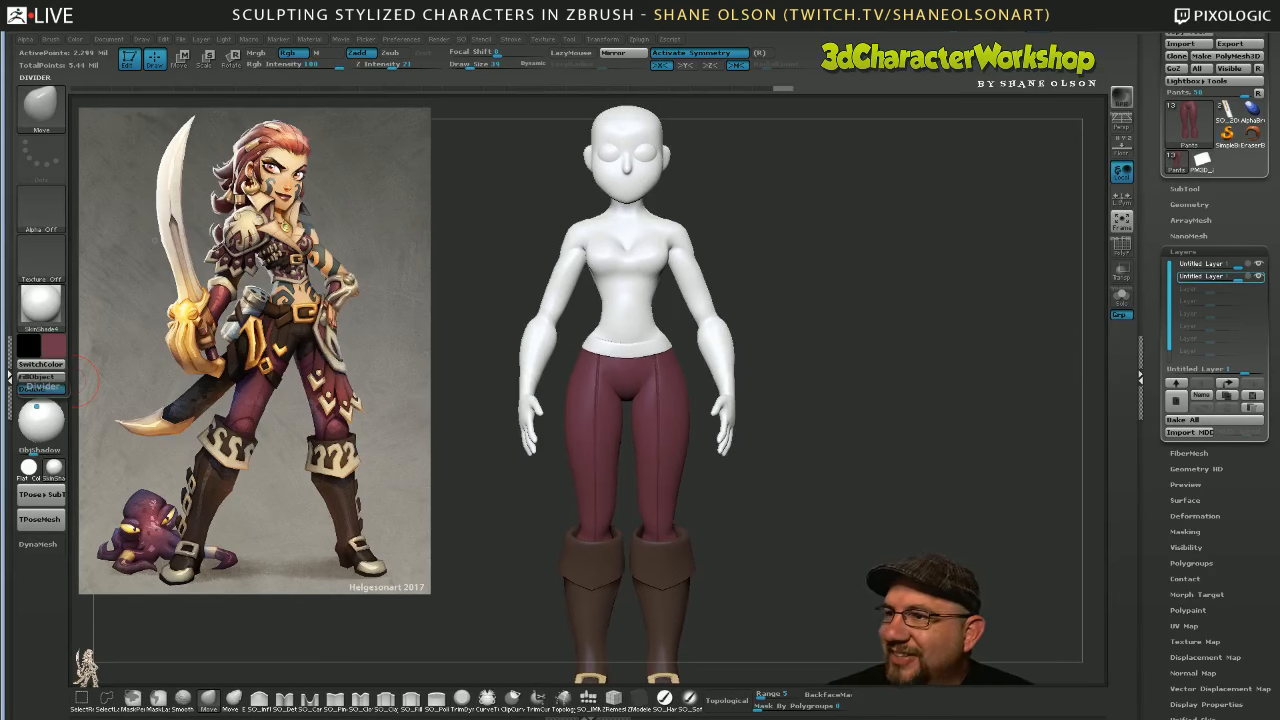
pyautogui.moveTo(828, 307); pyautogui.dragTo(865, 307)
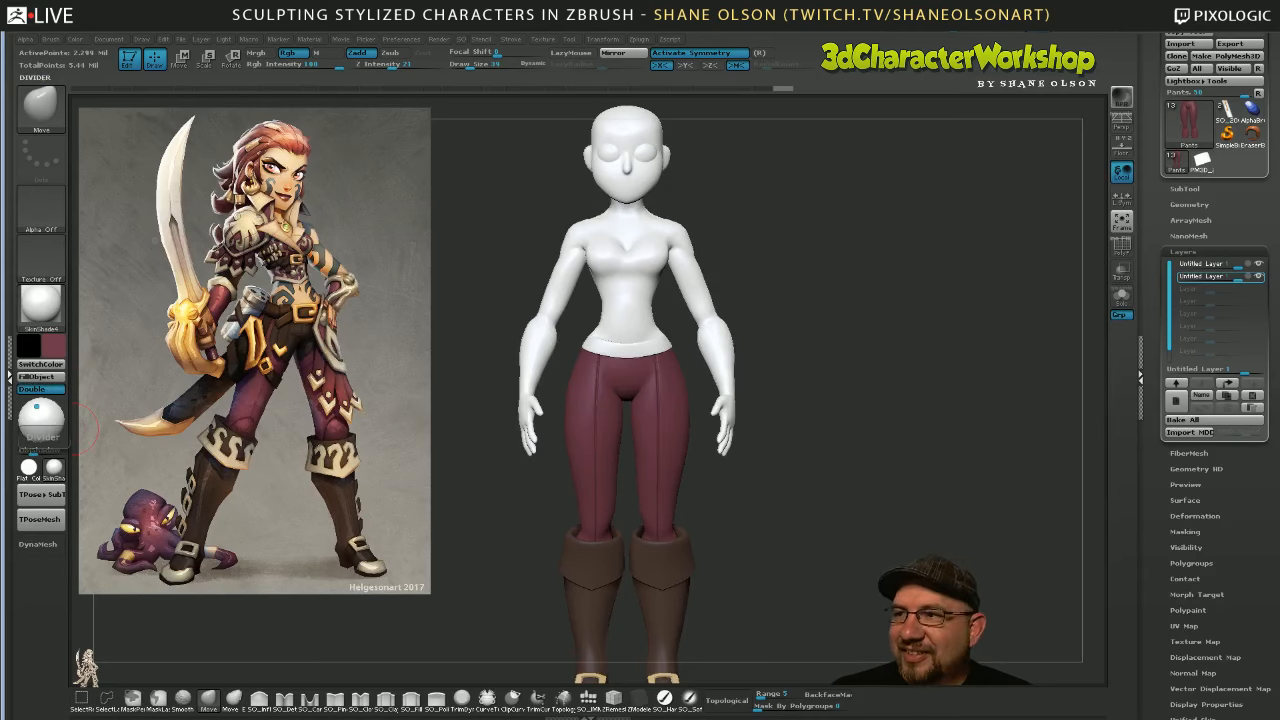
pyautogui.moveTo(829, 475); pyautogui.dragTo(892, 450)
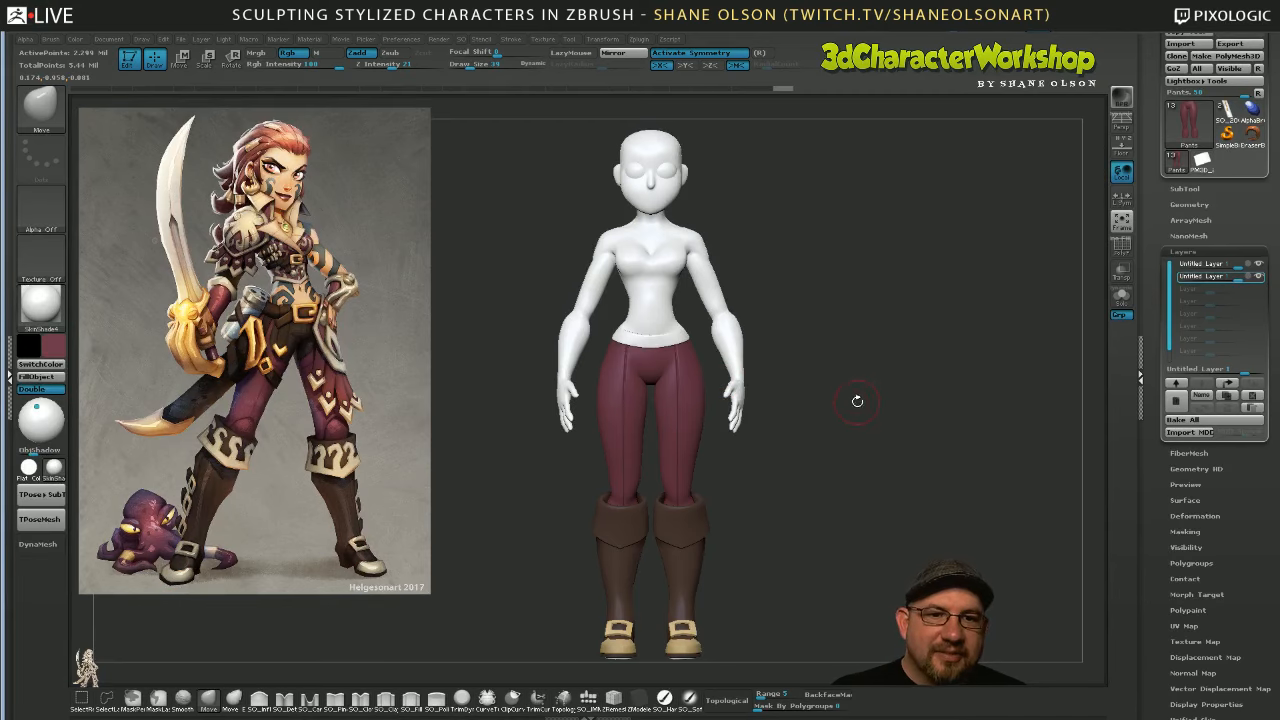
pyautogui.moveTo(857, 401); pyautogui.dragTo(825, 403)
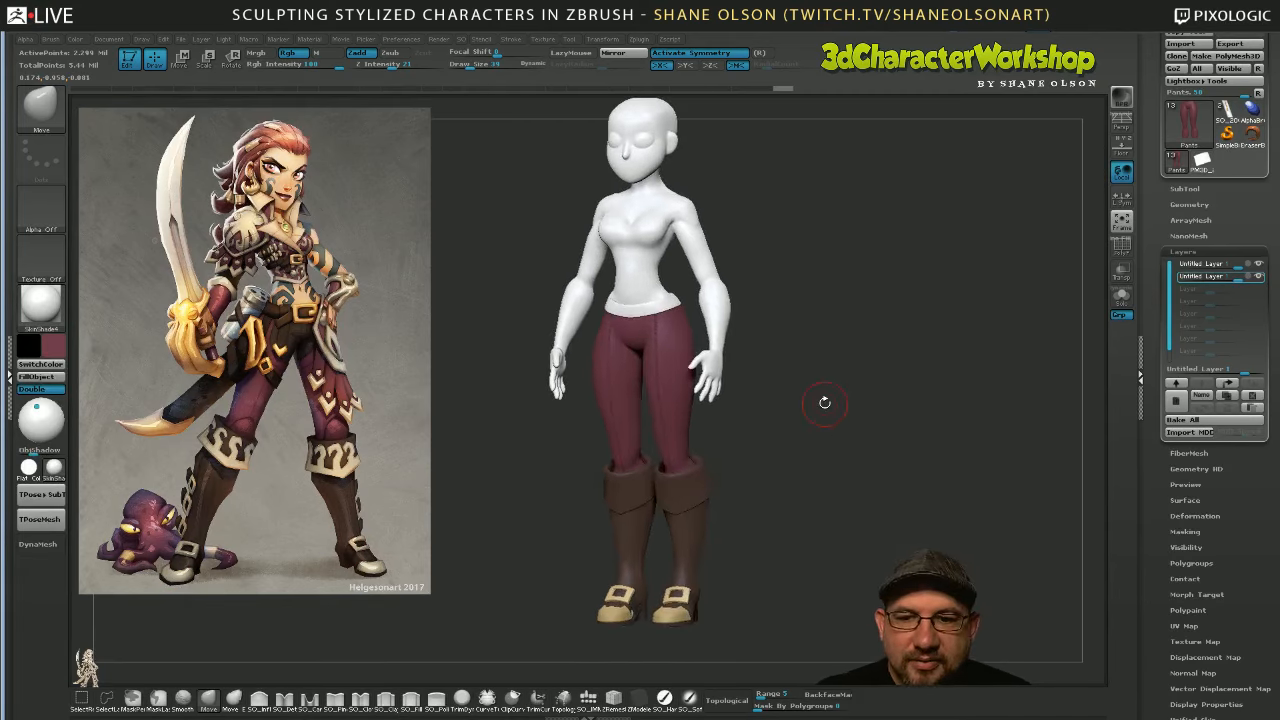
pyautogui.keyDown('shift'); pyautogui.moveTo(794, 466); pyautogui.dragTo(807, 506); pyautogui.keyUp('shift')
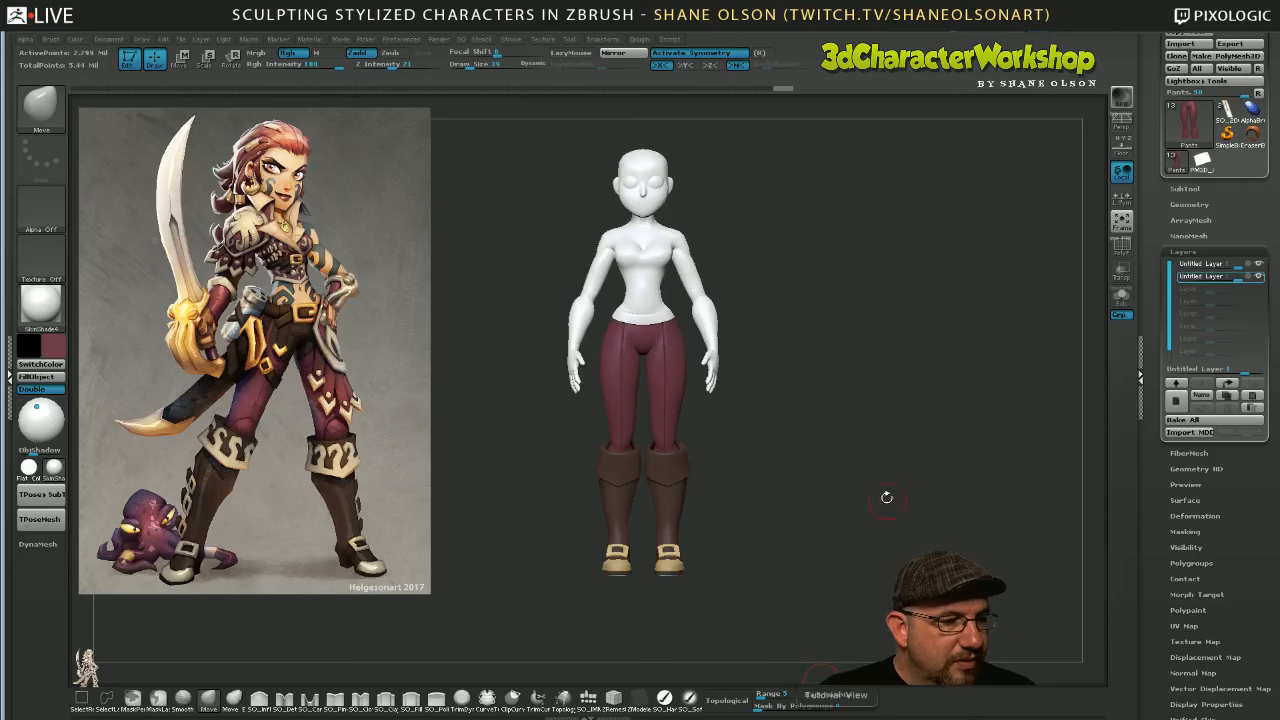
pyautogui.moveTo(810, 443); pyautogui.dragTo(817, 483)
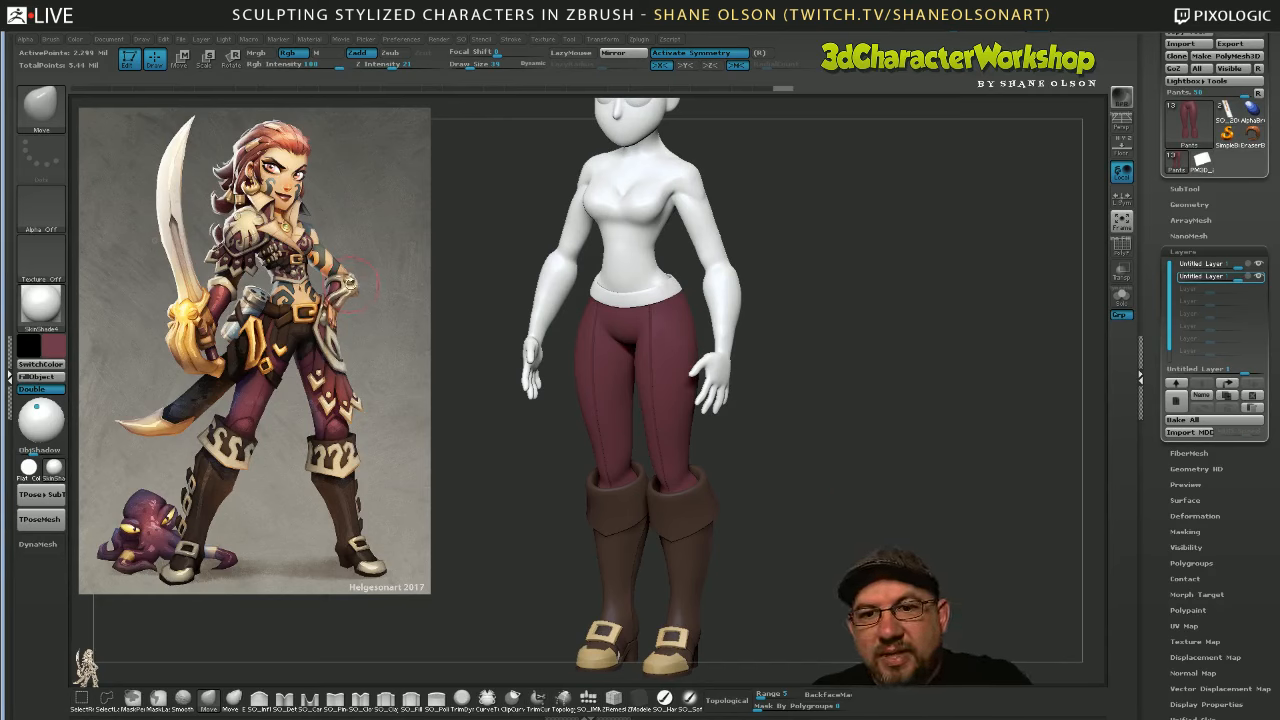
pyautogui.moveTo(893, 491); pyautogui.dragTo(870, 520)
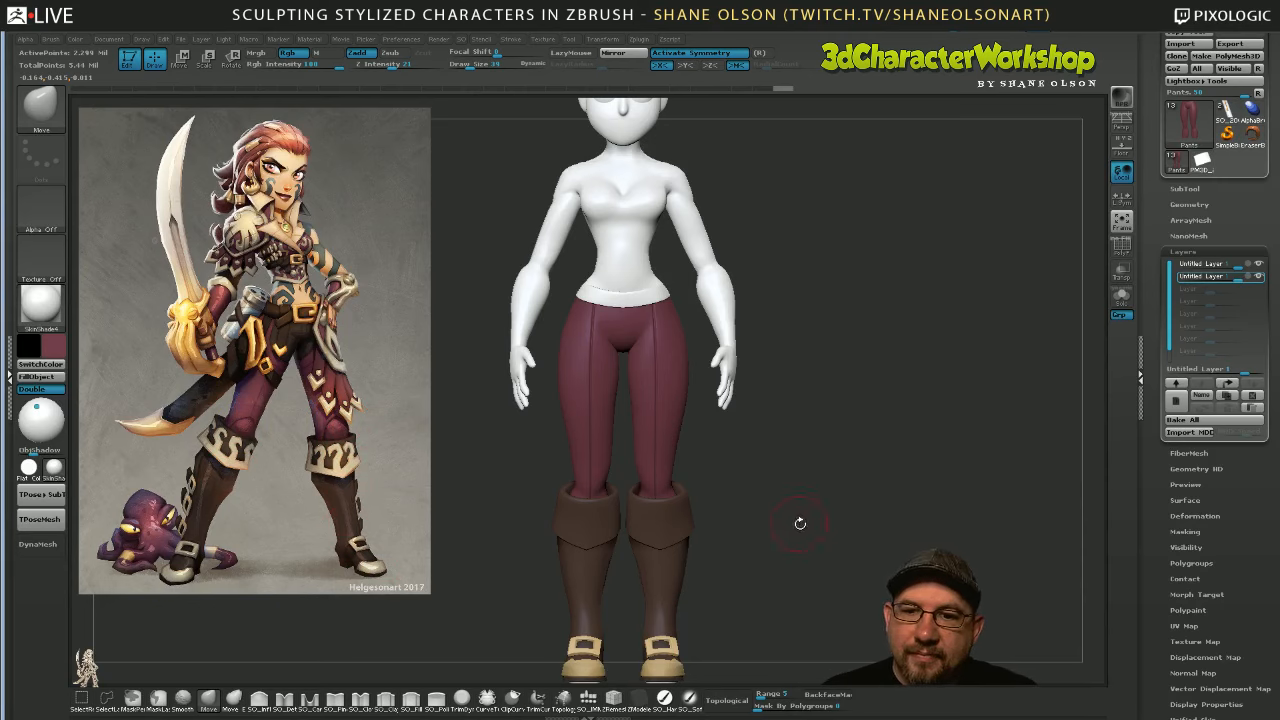
pyautogui.moveTo(800, 523); pyautogui.dragTo(743, 555)
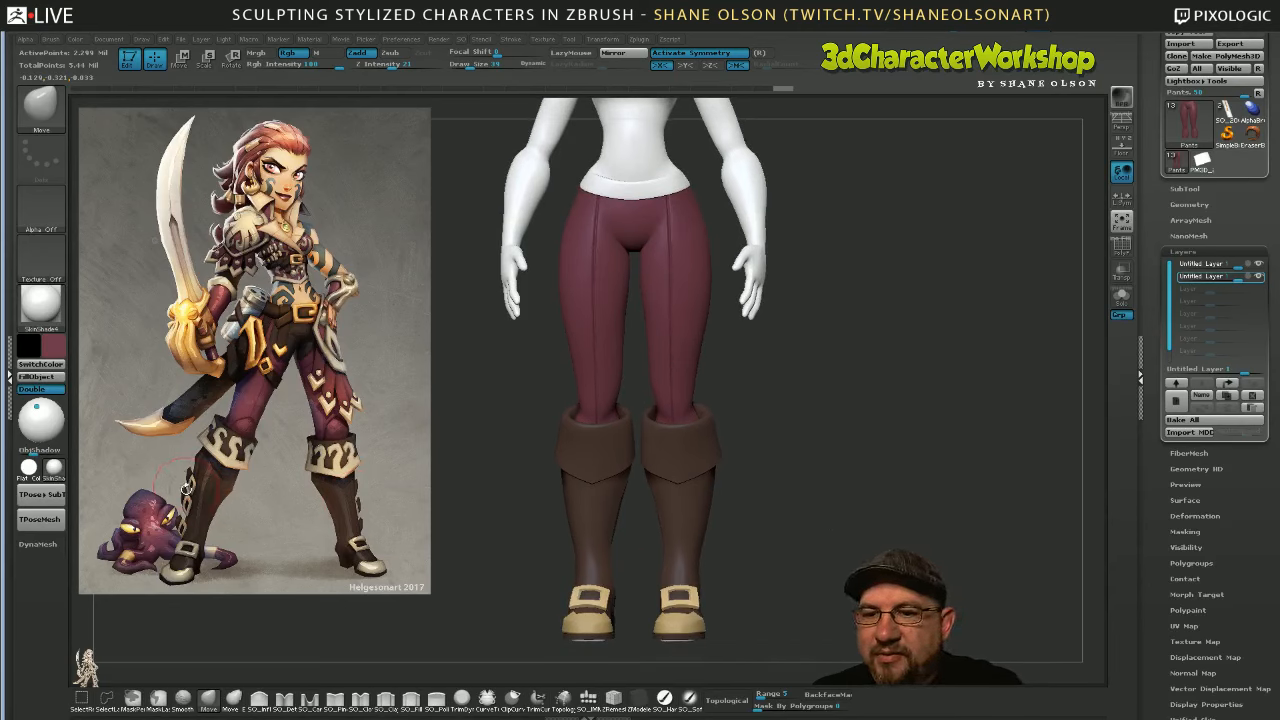
pyautogui.moveTo(452, 467); pyautogui.dragTo(459, 480)
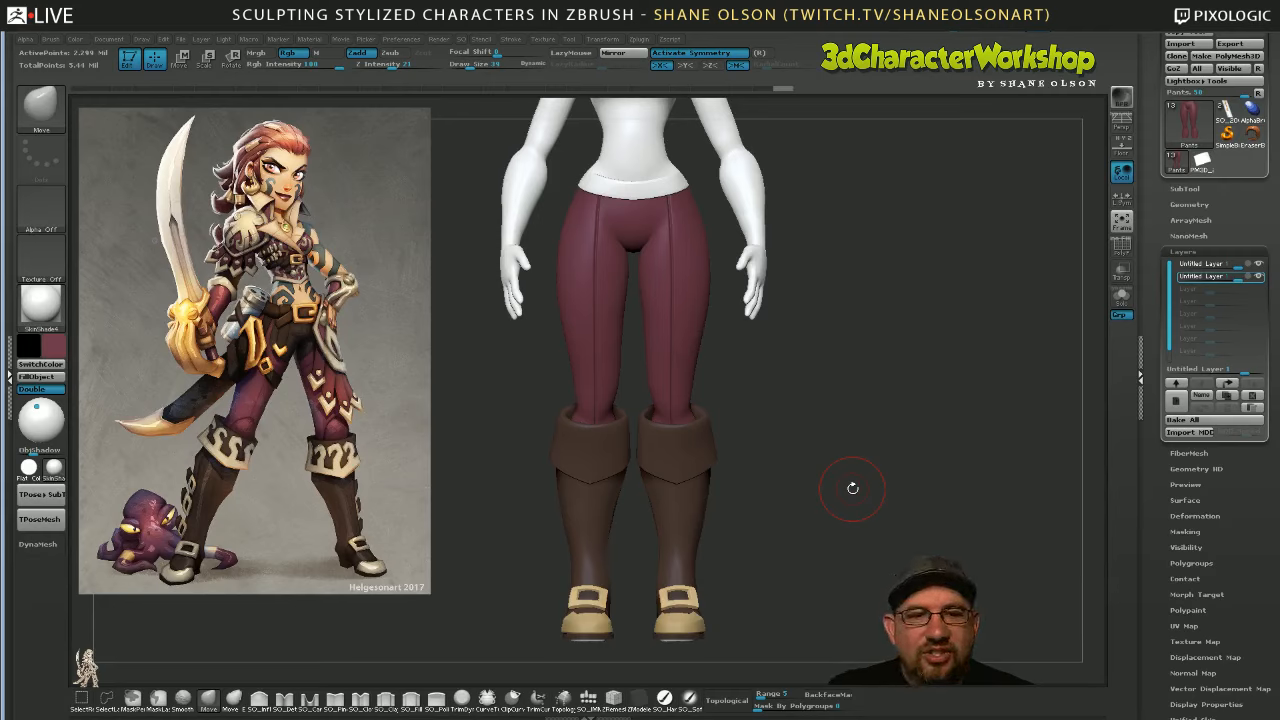
# Reduce the brush's draw size and save the project
pyautogui.press('s')
pyautogui.click(822, 465)
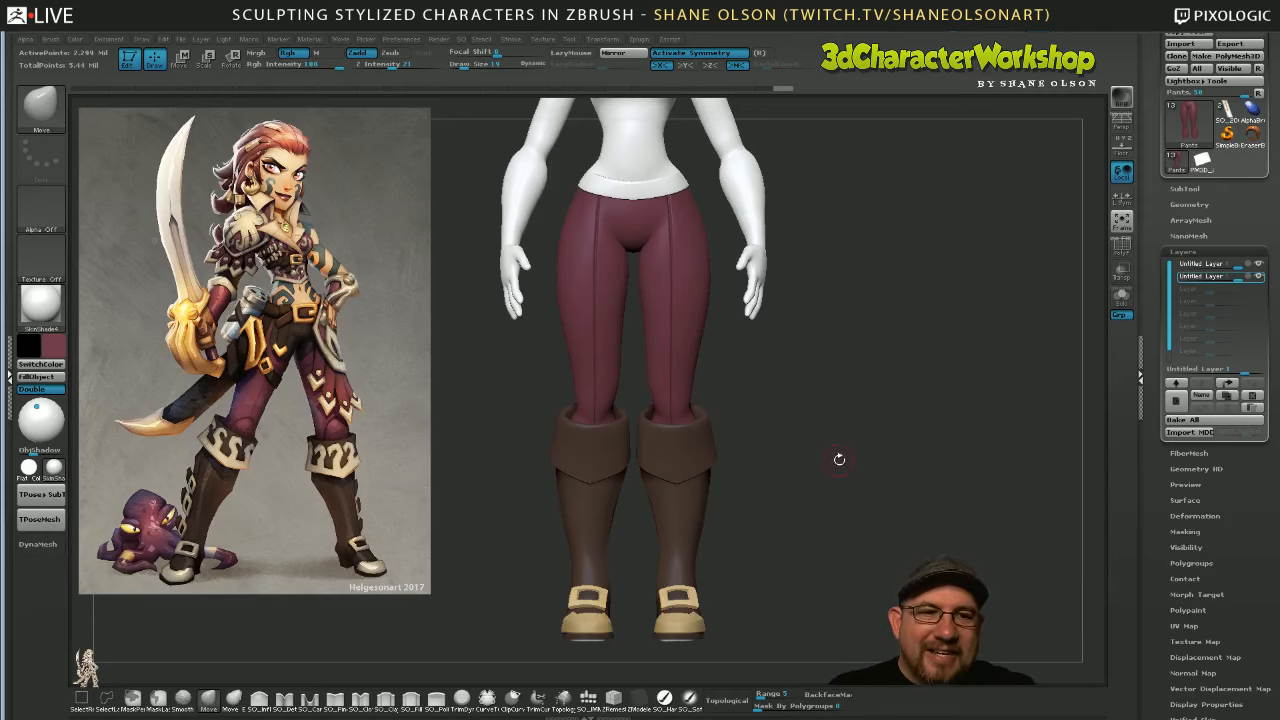
pyautogui.hotkey('ctrl', 's')
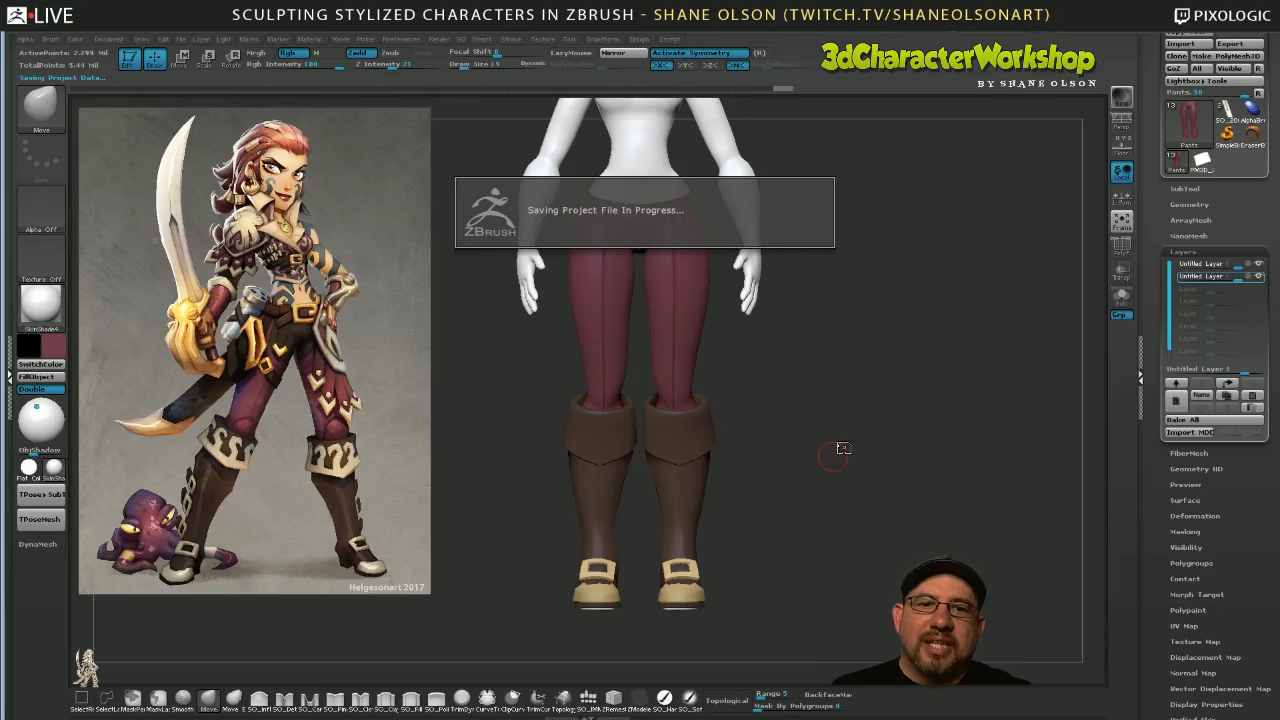
# Make the boot cuffs the active subtool and set the main color to black
pyautogui.moveTo(844, 446); pyautogui.dragTo(752, 456)
pyautogui.keyDown('alt'); pyautogui.click(703, 472); pyautogui.keyUp('alt')
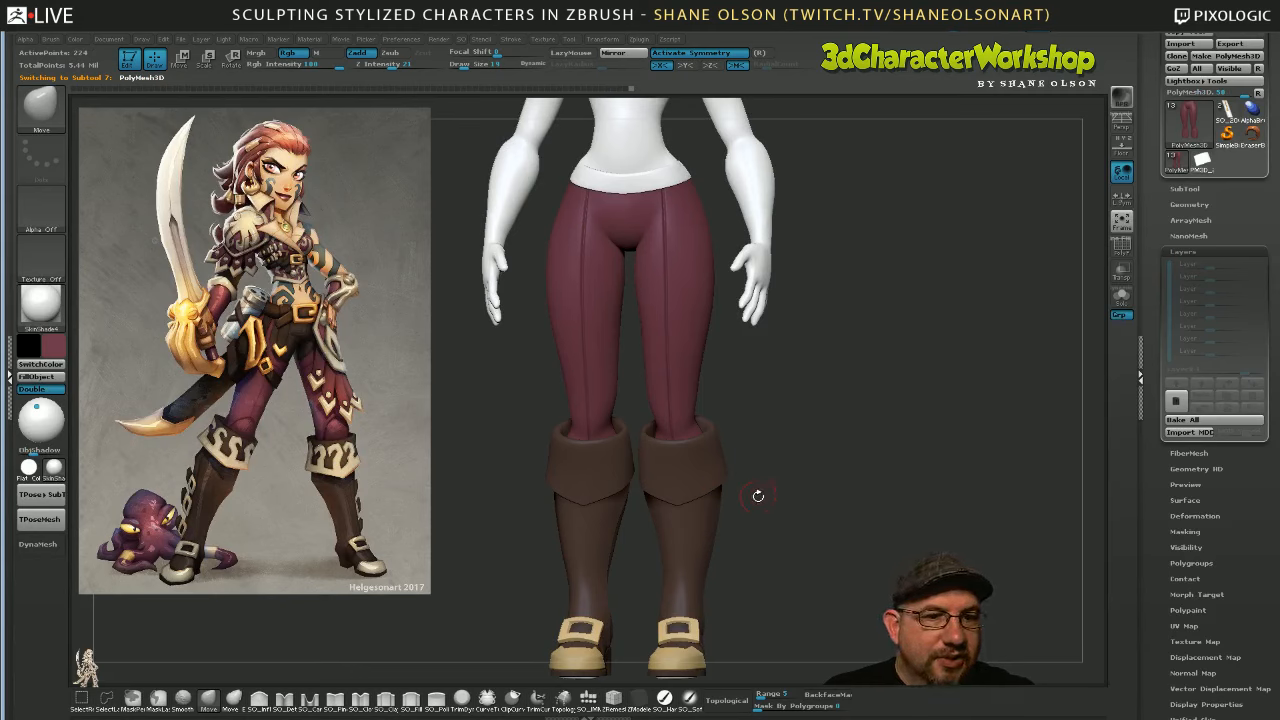
pyautogui.moveTo(758, 495); pyautogui.dragTo(740, 483)
pyautogui.click(53, 346)
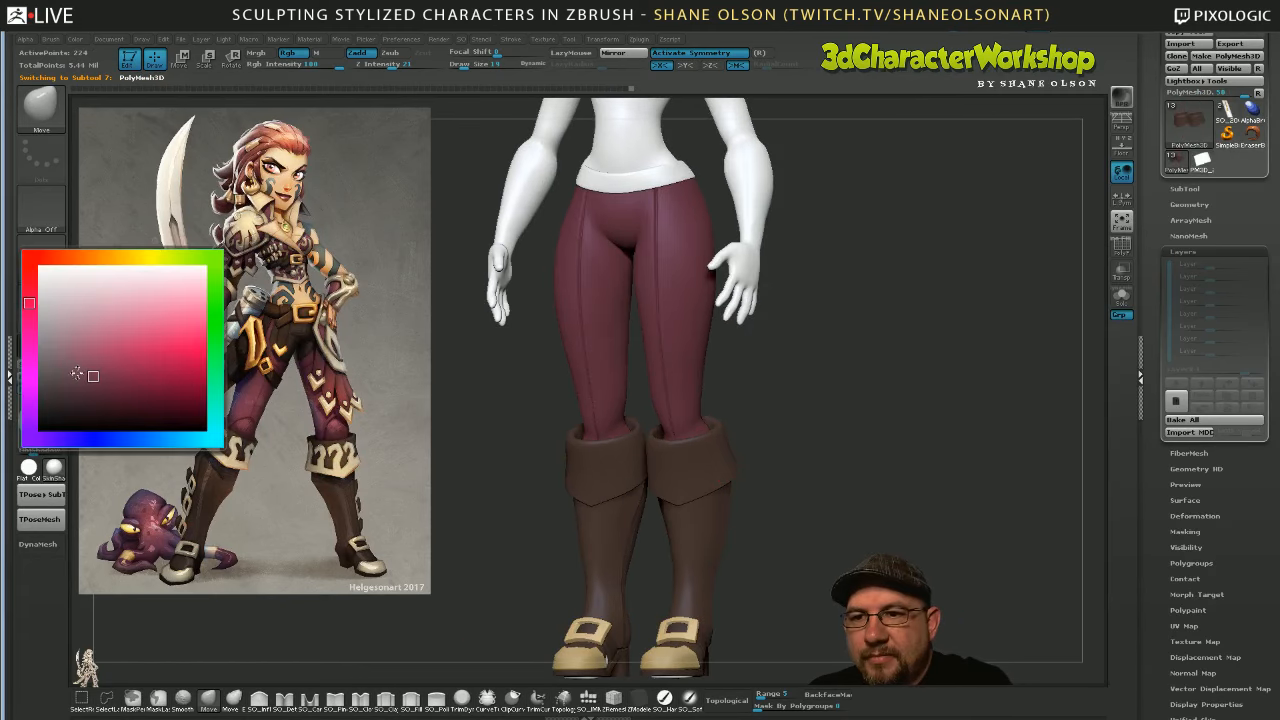
pyautogui.click(33, 440)
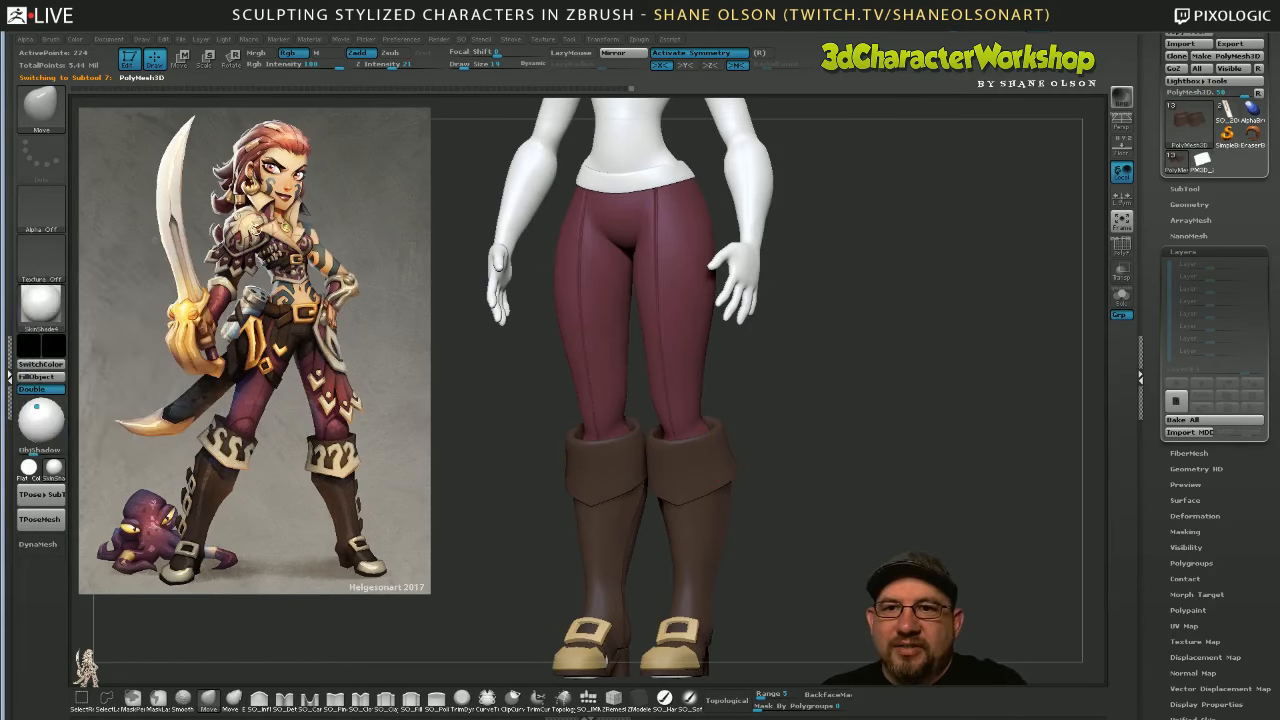
# Switch to the SO_HardPaint brush for painting on the boot cuffs
pyautogui.moveTo(772, 470)
pyautogui.mouseDown()
pyautogui.moveTo(788, 477)
pyautogui.moveTo(694, 489)
pyautogui.moveTo(738, 480)
pyautogui.mouseUp()
pyautogui.click(667, 700)
pyautogui.moveTo(816, 521); pyautogui.dragTo(836, 537)
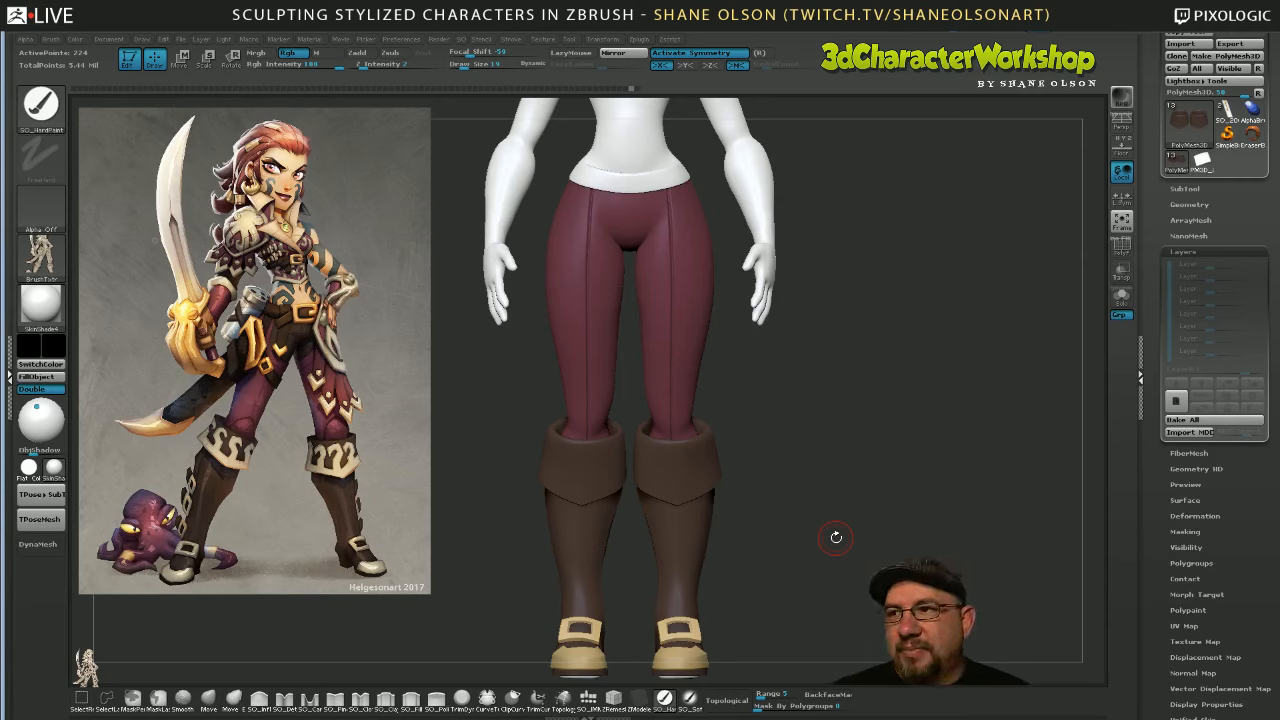
# Make the Body subtool active and switch to the Move brush with a larger draw size
pyautogui.moveTo(909, 437); pyautogui.dragTo(845, 370)
pyautogui.keyDown('alt'); pyautogui.click(740, 270); pyautogui.keyUp('alt')
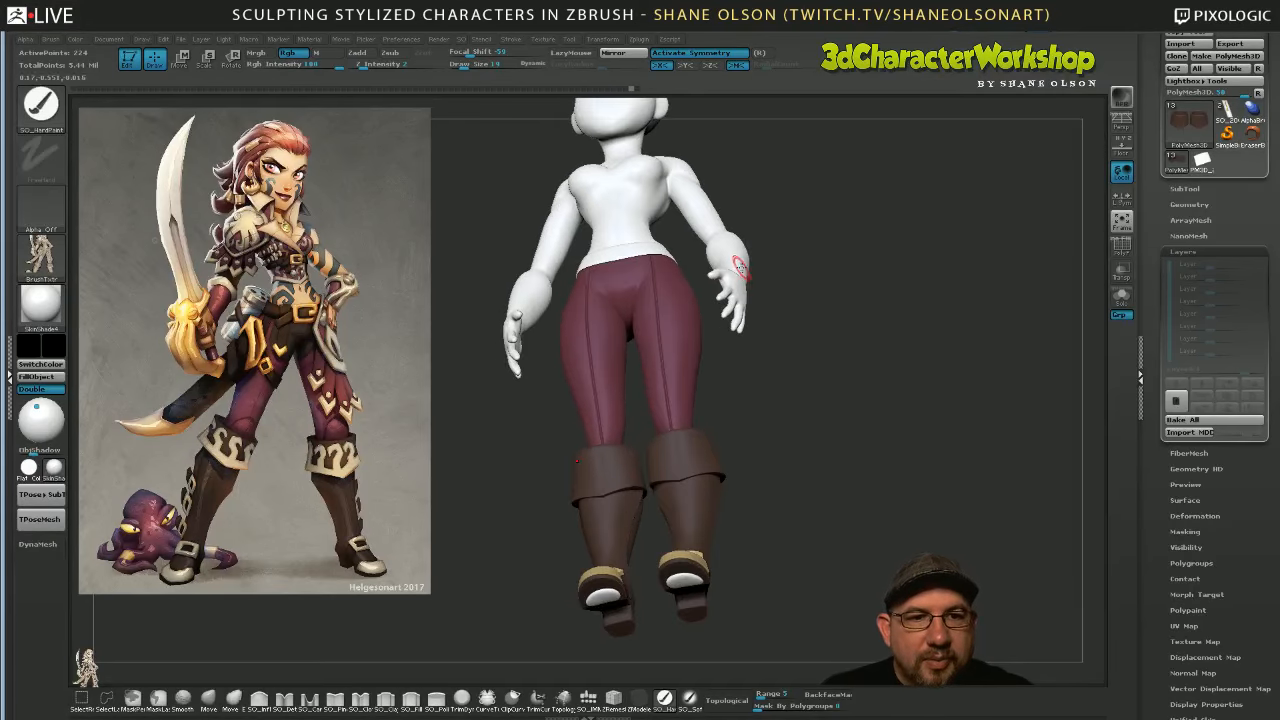
pyautogui.moveTo(815, 499)
pyautogui.mouseDown()
pyautogui.moveTo(742, 536)
pyautogui.moveTo(823, 537)
pyautogui.moveTo(815, 545)
pyautogui.moveTo(801, 528)
pyautogui.mouseUp()
pyautogui.press('b')
pyautogui.press('m')
pyautogui.press('v')
pyautogui.press('s')
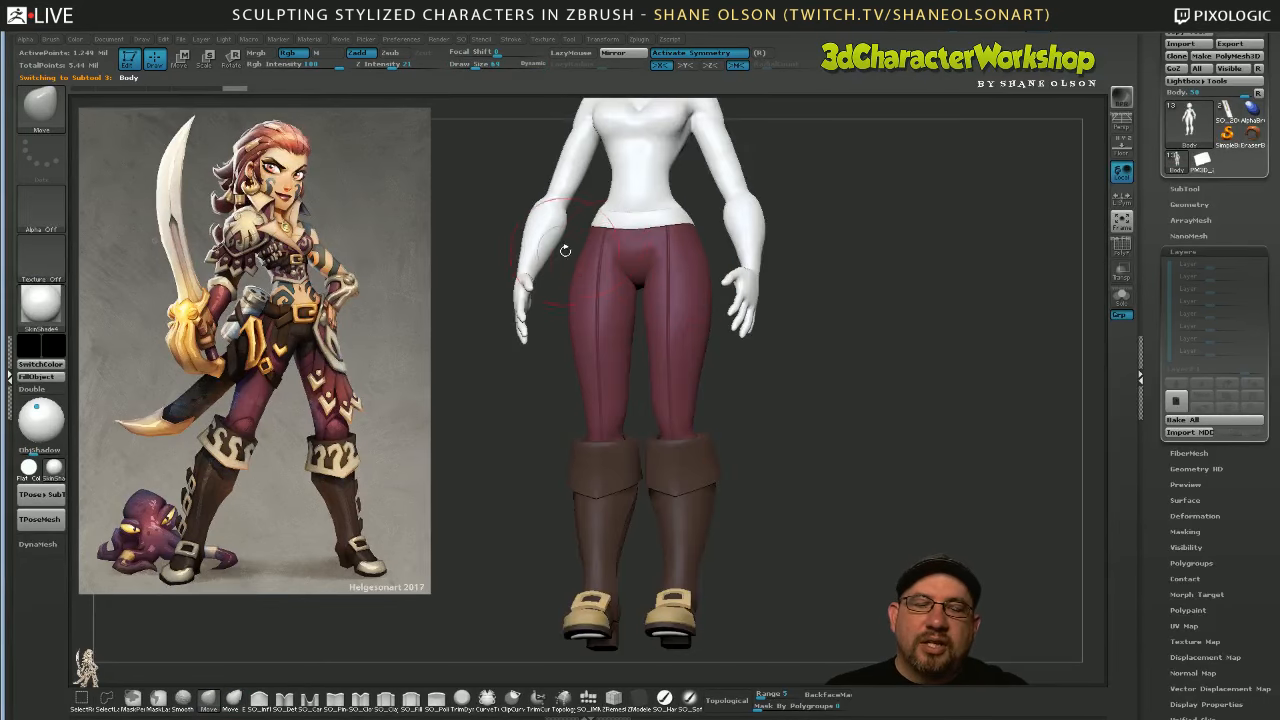
# Set the Move brush's draw size to 45 and frame the whole character from the front
pyautogui.moveTo(790, 330); pyautogui.dragTo(760, 345)
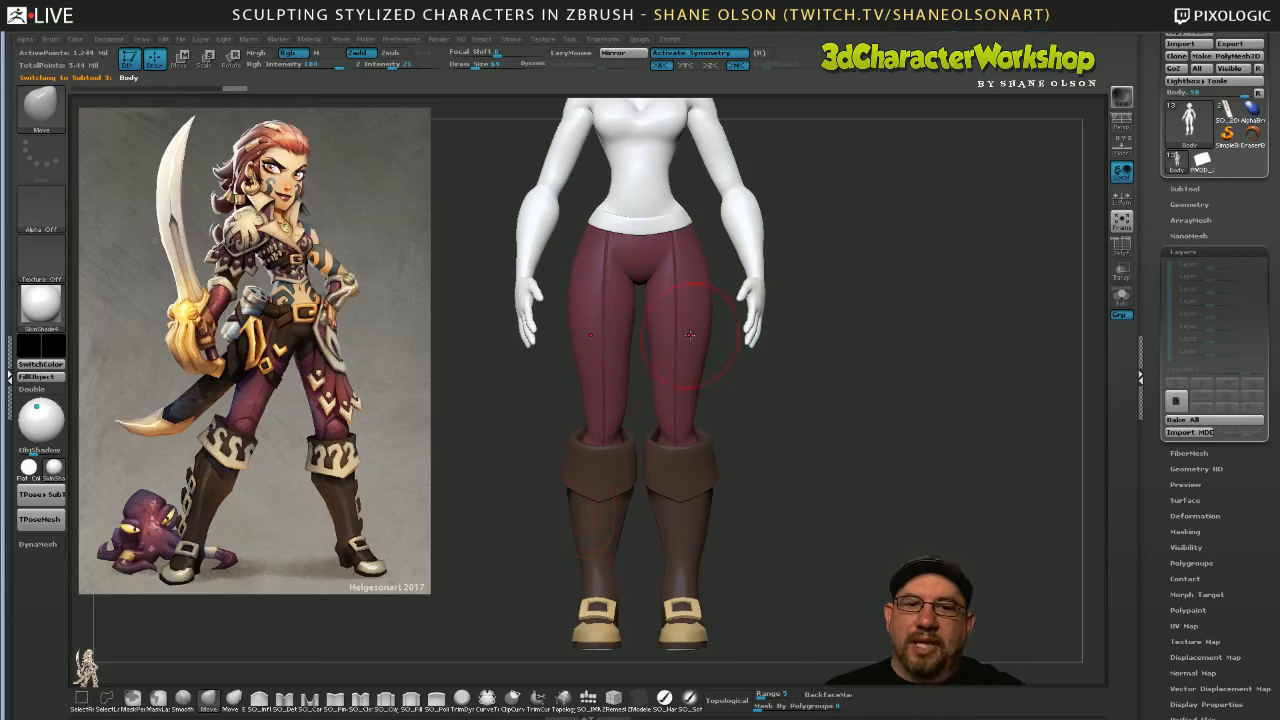
pyautogui.moveTo(828, 560); pyautogui.dragTo(737, 543)
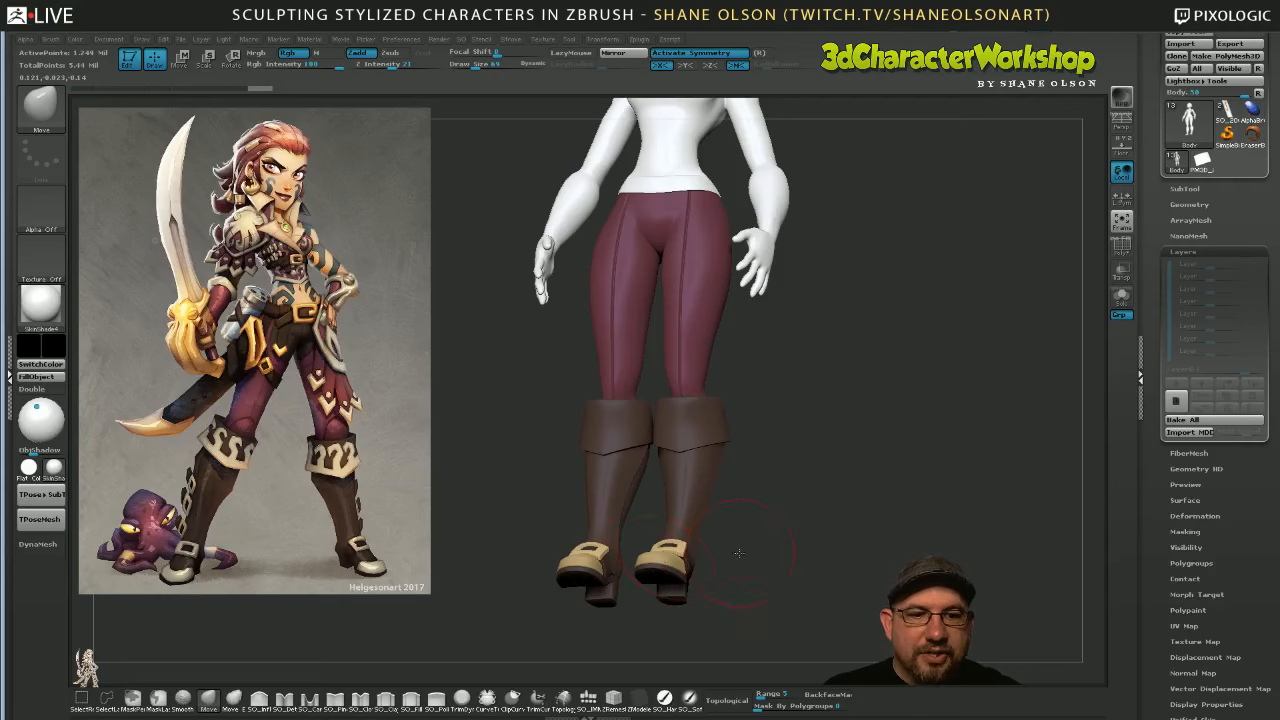
pyautogui.moveTo(738, 553)
pyautogui.mouseDown()
pyautogui.moveTo(720, 546)
pyautogui.moveTo(793, 543)
pyautogui.mouseUp()
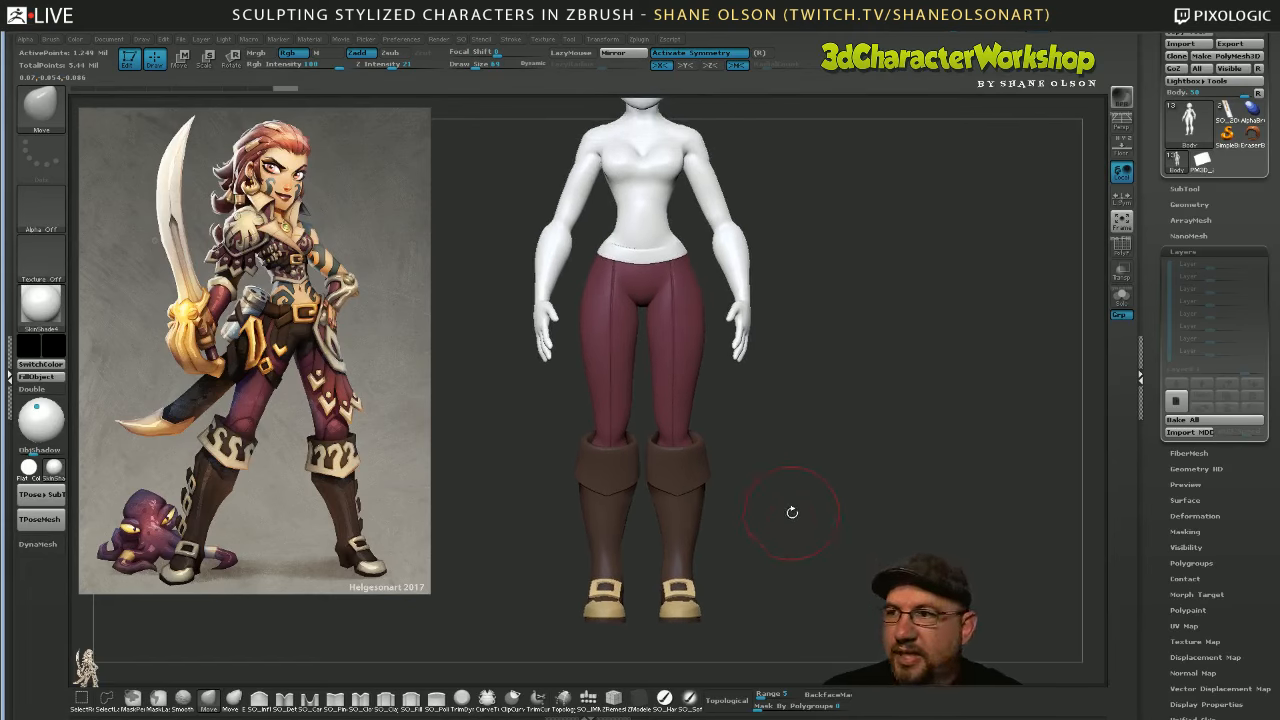
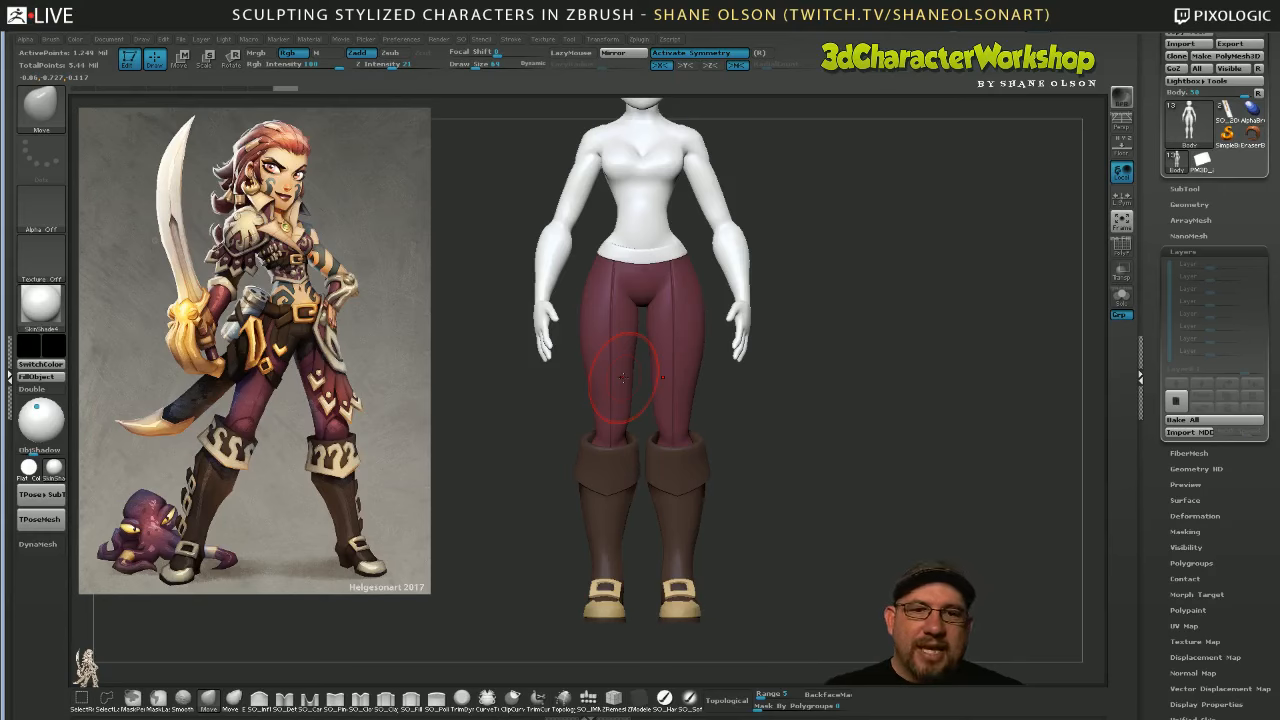
pyautogui.press('s')
pyautogui.moveTo(771, 457); pyautogui.dragTo(780, 466)
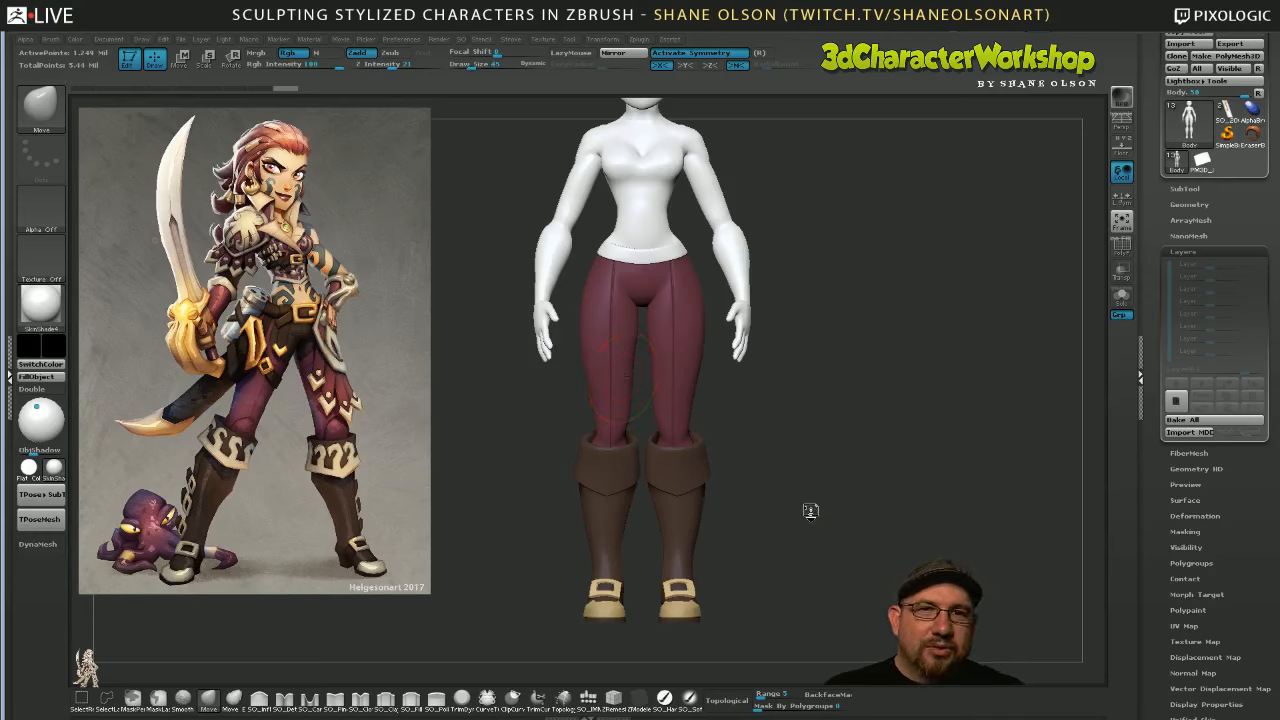
pyautogui.moveTo(788, 537)
pyautogui.mouseDown()
pyautogui.moveTo(815, 520)
pyautogui.moveTo(813, 494)
pyautogui.moveTo(801, 528)
pyautogui.mouseUp()
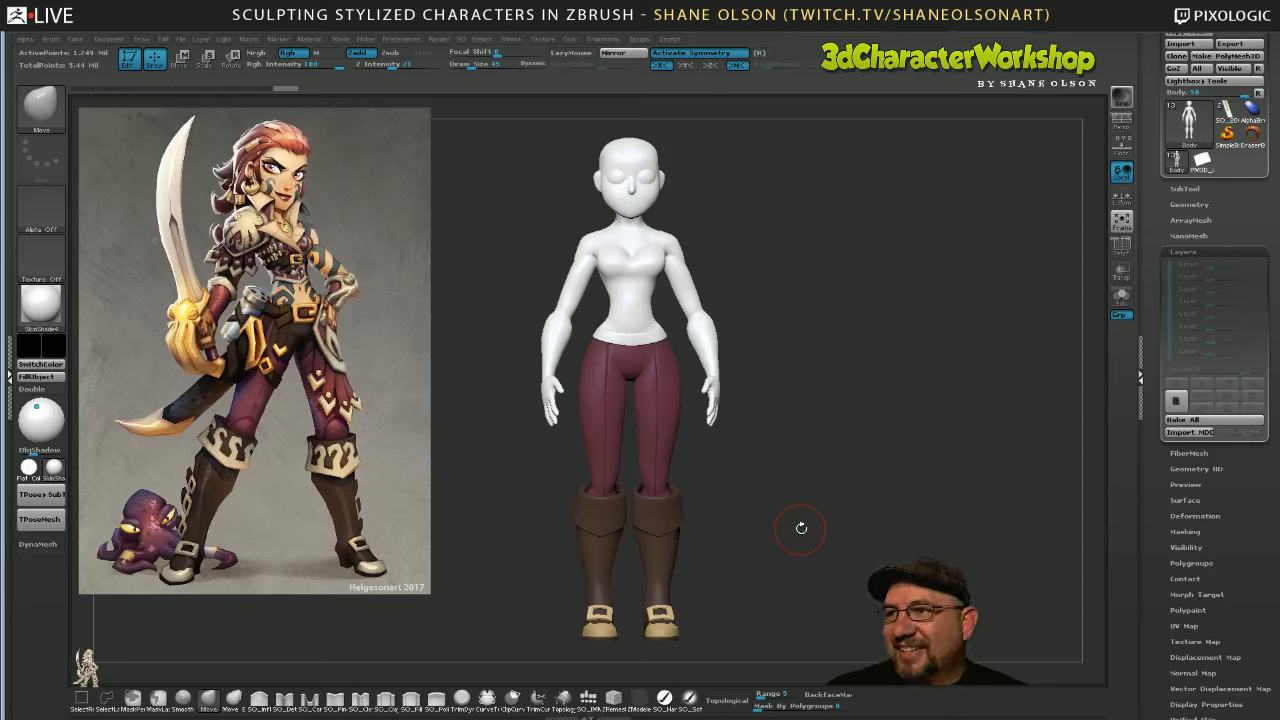
pyautogui.moveTo(820, 440)
pyautogui.mouseDown()
pyautogui.moveTo(850, 441)
pyautogui.moveTo(848, 425)
pyautogui.moveTo(836, 449)
pyautogui.moveTo(829, 434)
pyautogui.mouseUp()
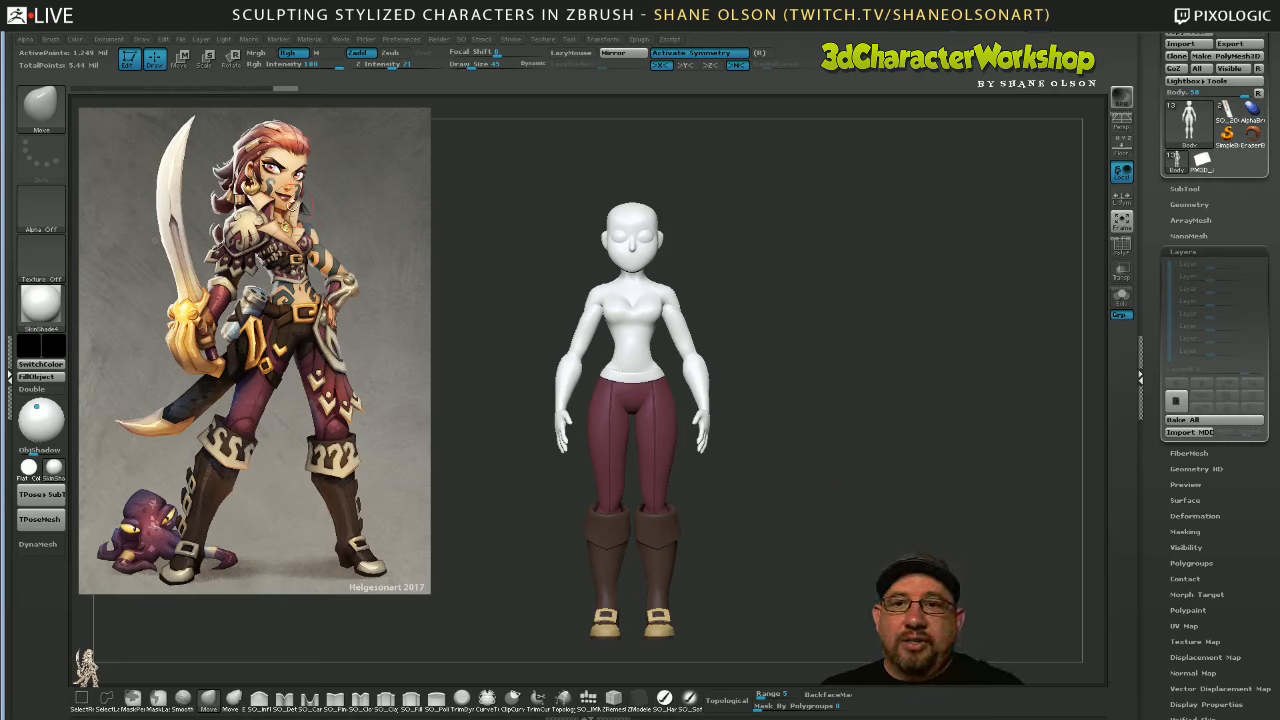
# Reposition the Spotlight reference image and paint out the gray background around the pirate with Spotlight's Paint function
pyautogui.keyDown('alt'); pyautogui.moveTo(498, 470); pyautogui.dragTo(534, 477); pyautogui.keyUp('alt')
pyautogui.press('z')
pyautogui.click(389, 400)
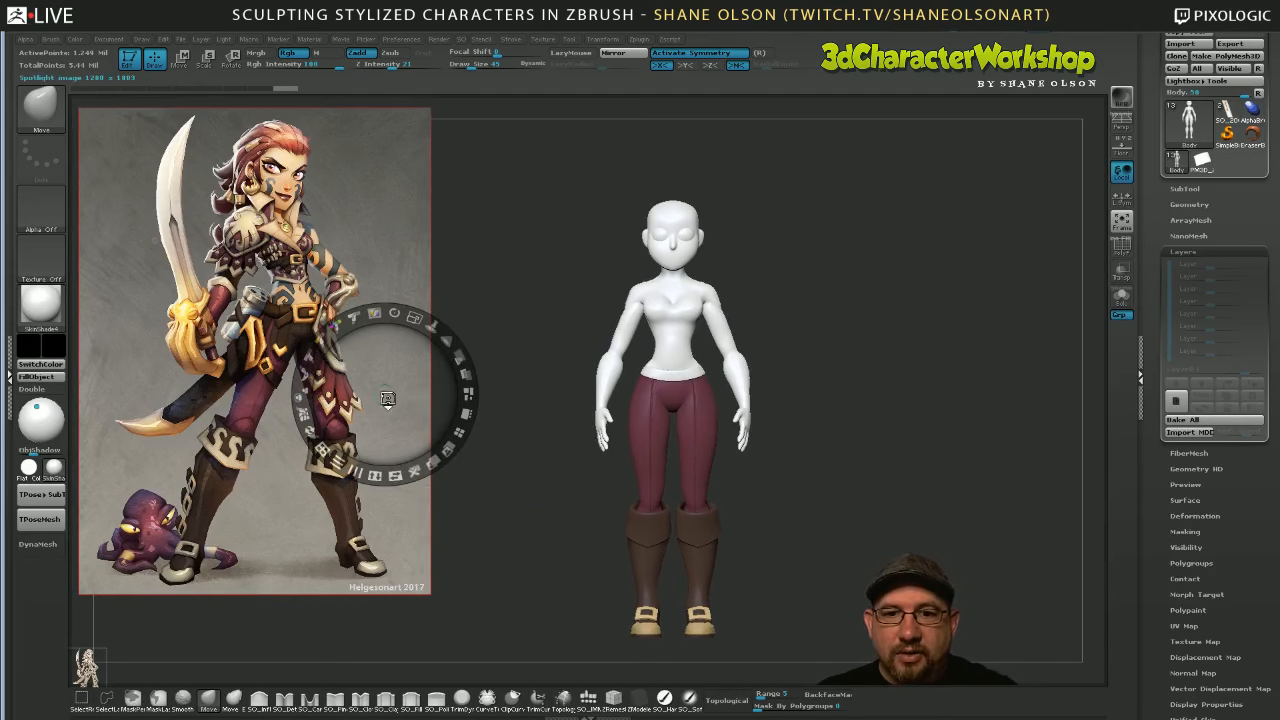
pyautogui.moveTo(389, 400); pyautogui.dragTo(481, 437)
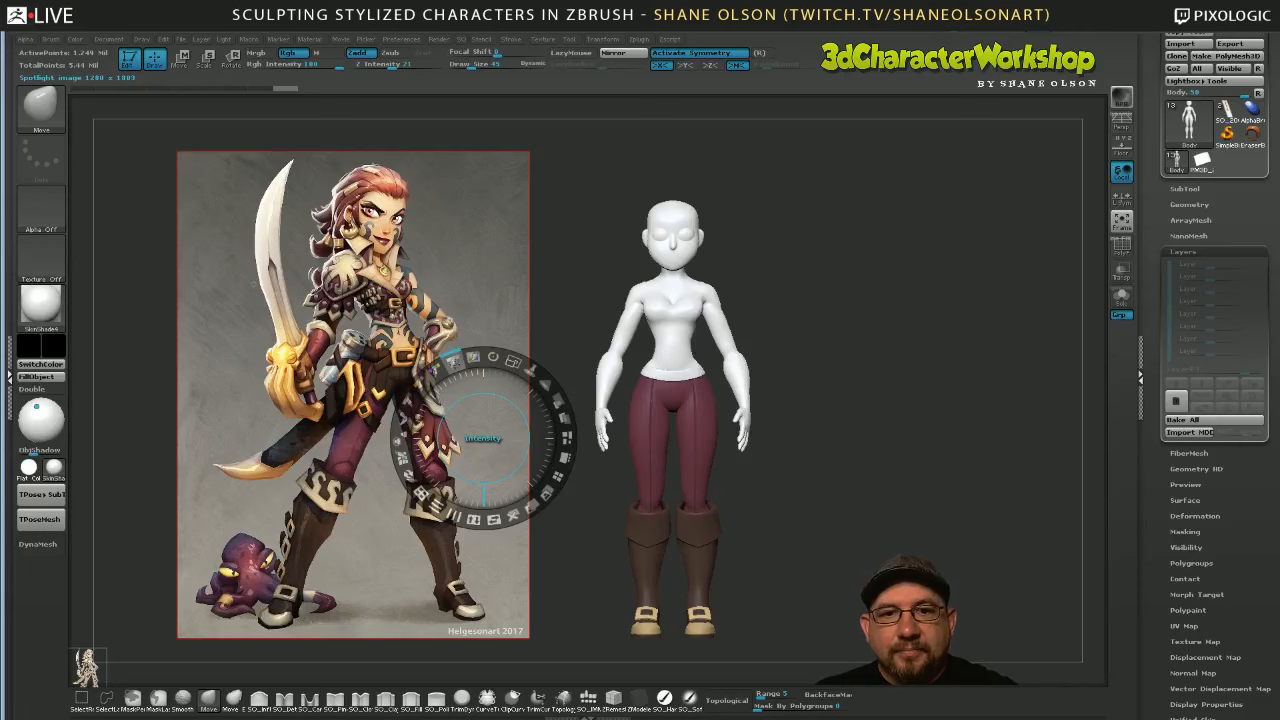
pyautogui.moveTo(430, 500); pyautogui.dragTo(453, 362)
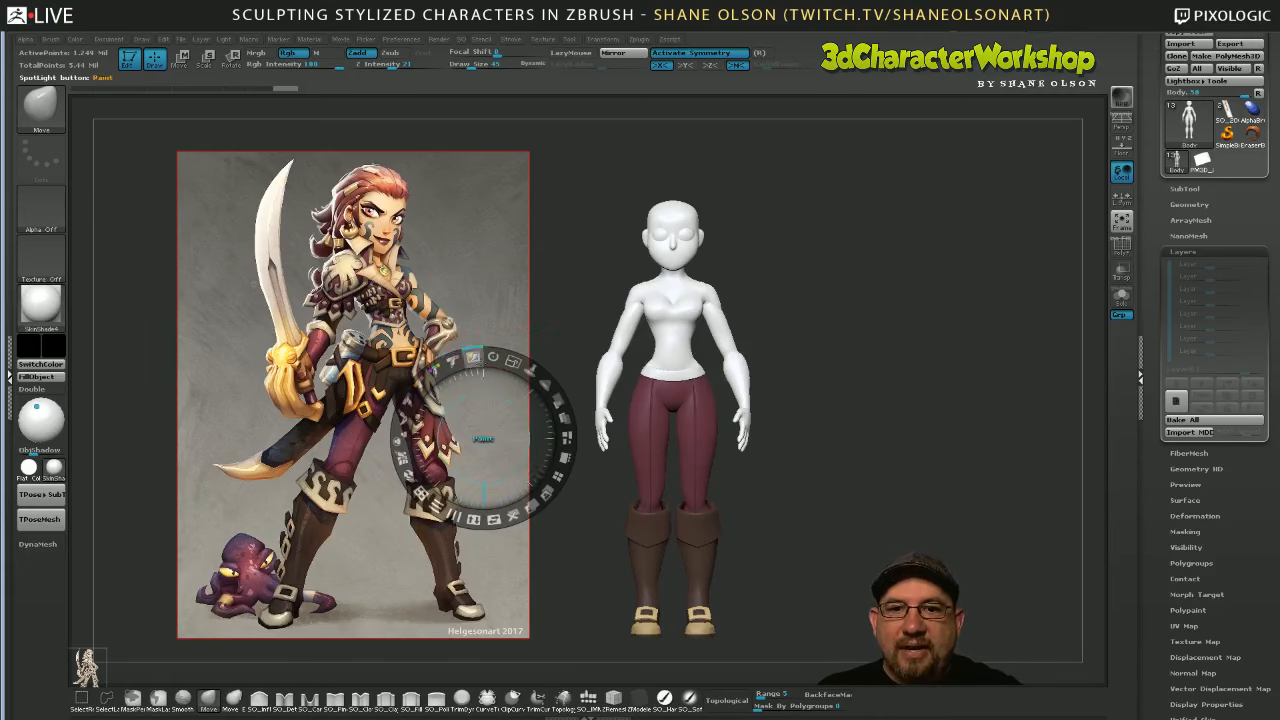
pyautogui.click(474, 357)
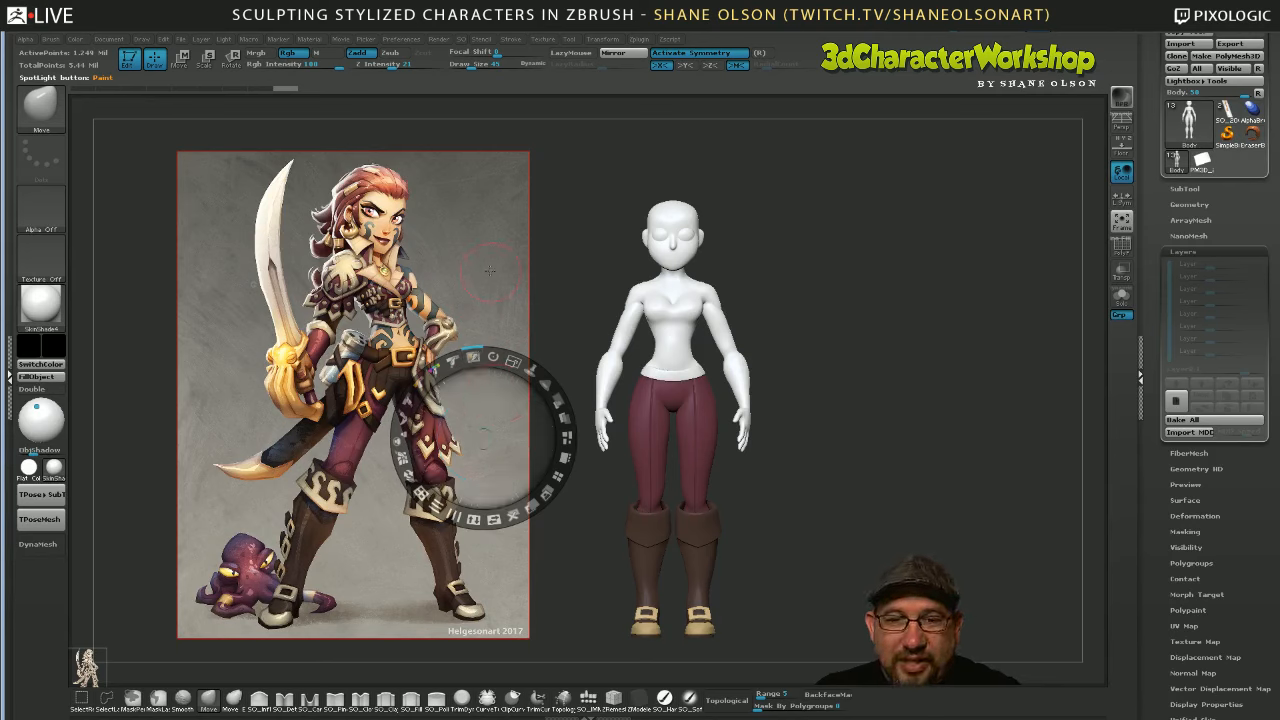
pyautogui.moveTo(486, 229); pyautogui.dragTo(489, 259)
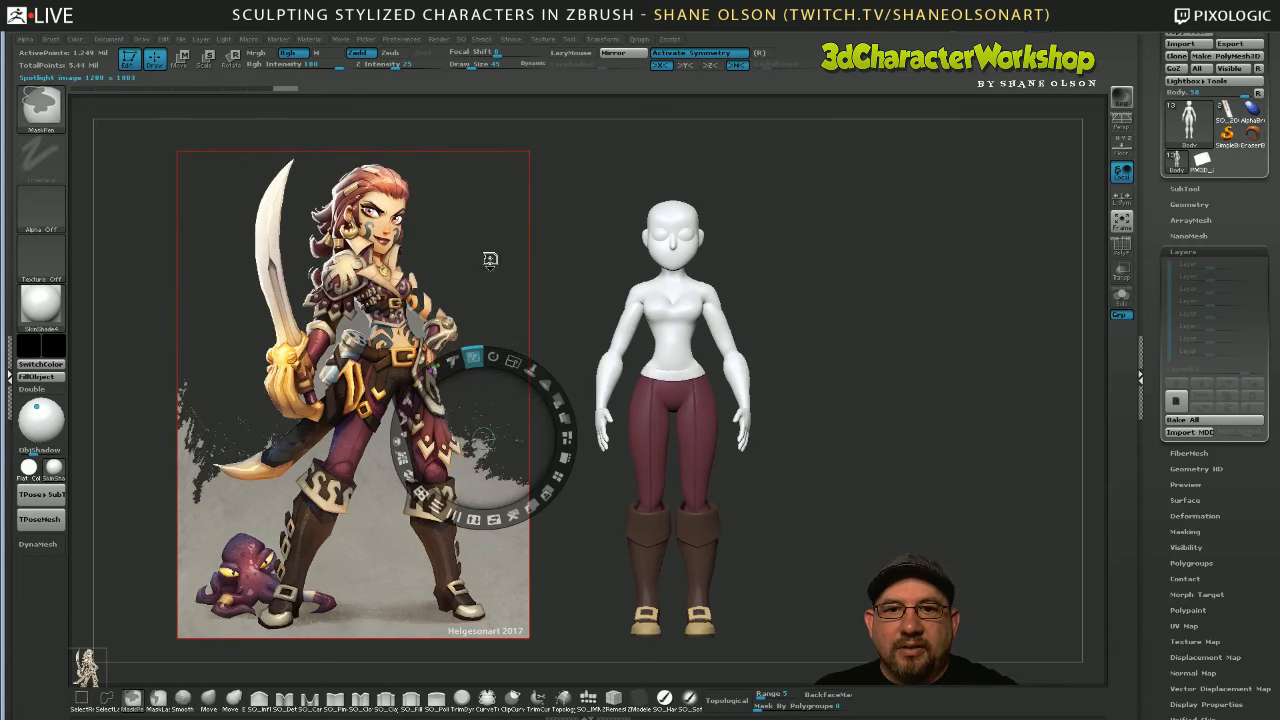
pyautogui.moveTo(500, 570)
pyautogui.mouseDown()
pyautogui.moveTo(502, 581)
pyautogui.moveTo(479, 552)
pyautogui.moveTo(381, 530)
pyautogui.moveTo(420, 625)
pyautogui.moveTo(345, 622)
pyautogui.moveTo(205, 420)
pyautogui.moveTo(197, 438)
pyautogui.mouseUp()
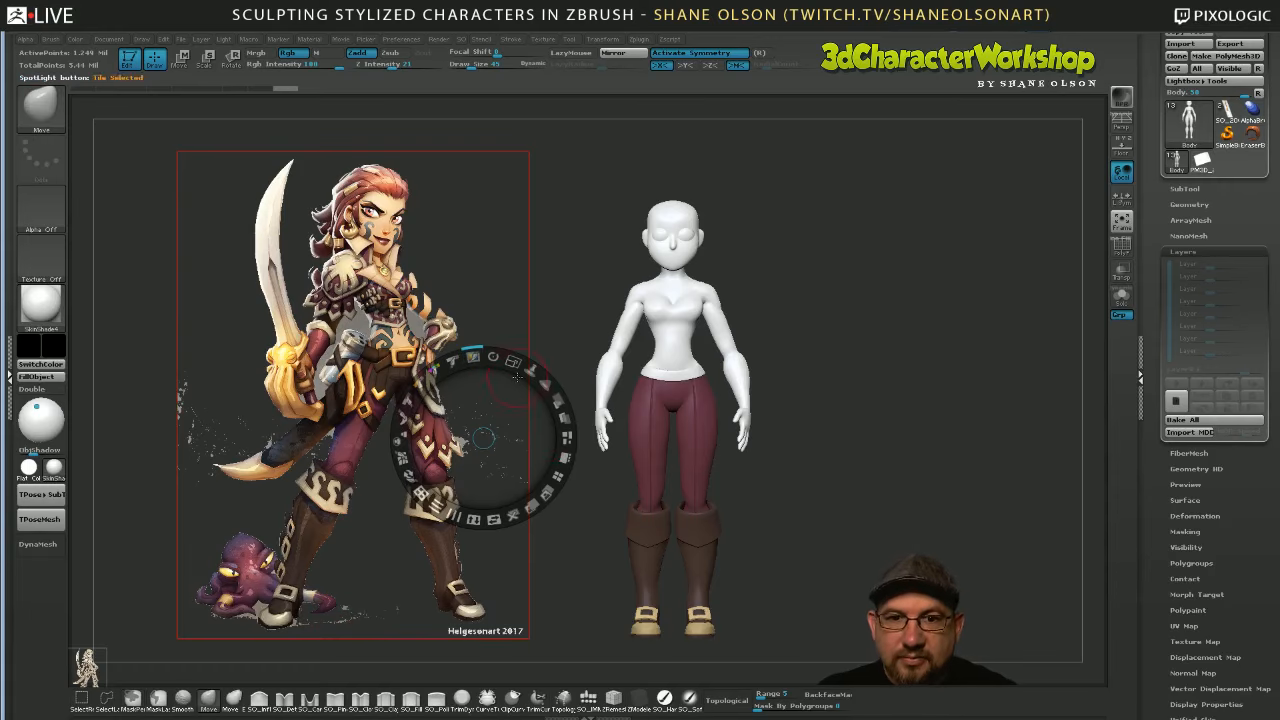
# Scale down the cut-out reference image, move it away from the model and leave Spotlight editing
pyautogui.moveTo(513, 361); pyautogui.dragTo(500, 357)
pyautogui.moveTo(483, 426); pyautogui.dragTo(352, 350)
pyautogui.hotkey('shift', 'z')
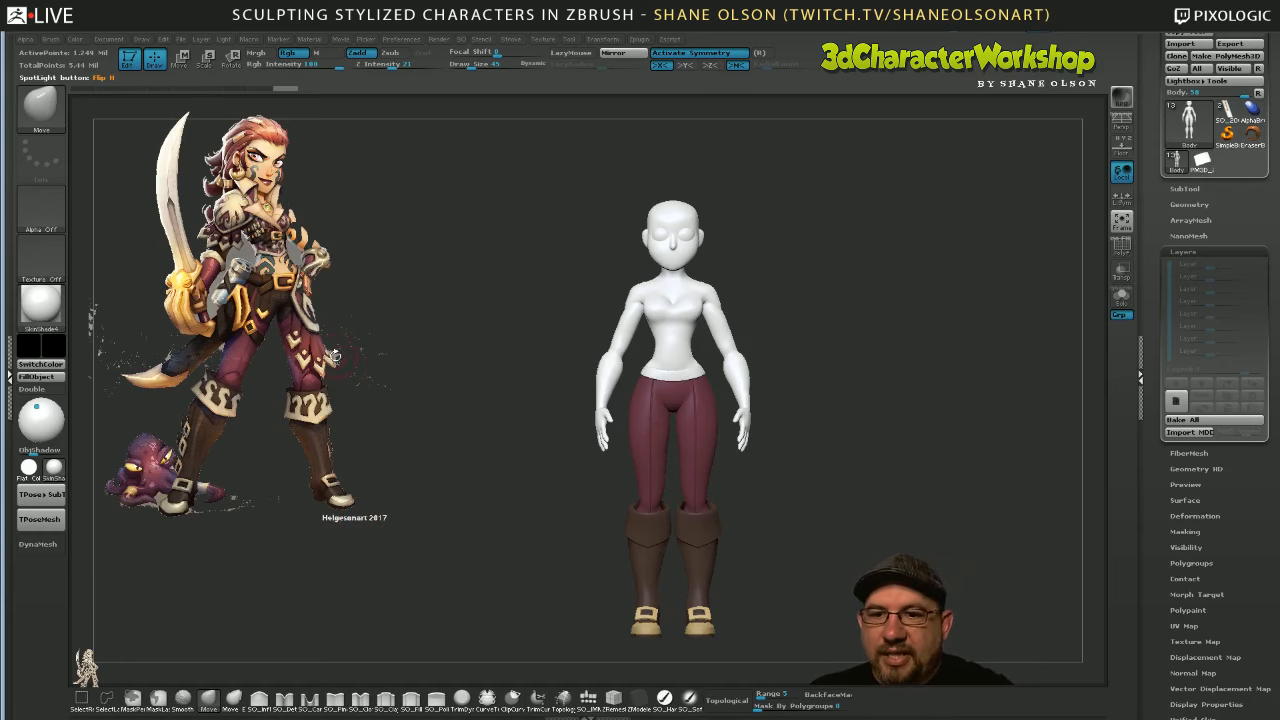
# Enlarge the model view, rescale the pirate reference image in Spotlight and place it beside the model
pyautogui.moveTo(399, 411)
pyautogui.keyDown('alt'); pyautogui.mouseDown()
pyautogui.moveTo(405, 467)
pyautogui.moveTo(402, 433)
pyautogui.mouseUp(); pyautogui.keyUp('alt')
pyautogui.hotkey('shift', 'z')
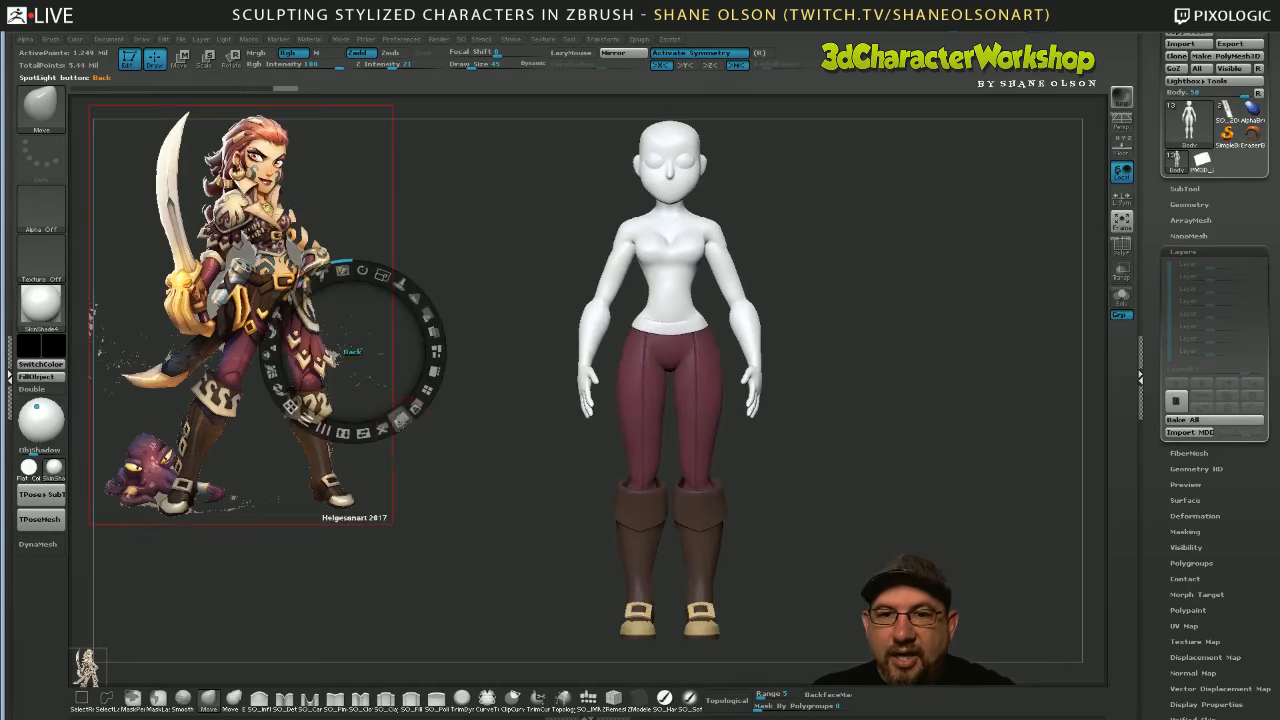
pyautogui.moveTo(383, 276); pyautogui.dragTo(374, 391)
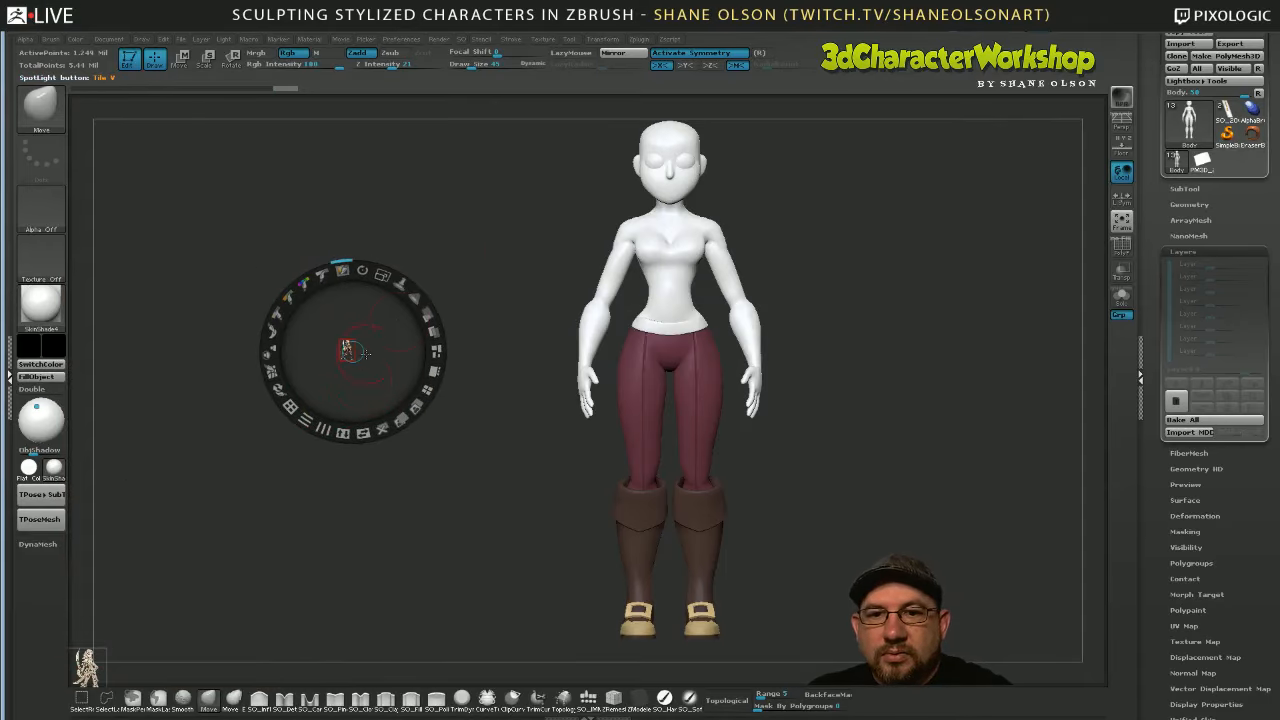
pyautogui.moveTo(383, 276); pyautogui.dragTo(385, 322)
pyautogui.moveTo(383, 275)
pyautogui.mouseDown()
pyautogui.moveTo(412, 297)
pyautogui.moveTo(398, 284)
pyautogui.mouseUp()
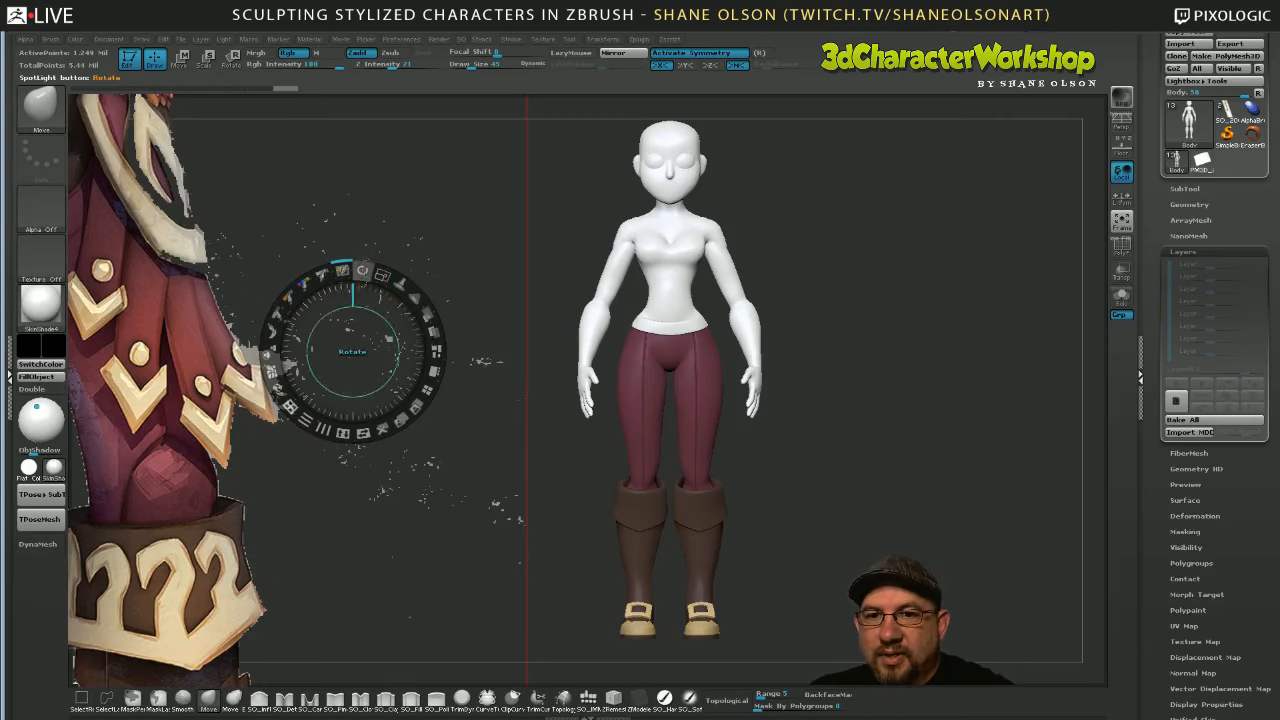
pyautogui.moveTo(398, 284); pyautogui.dragTo(342, 270)
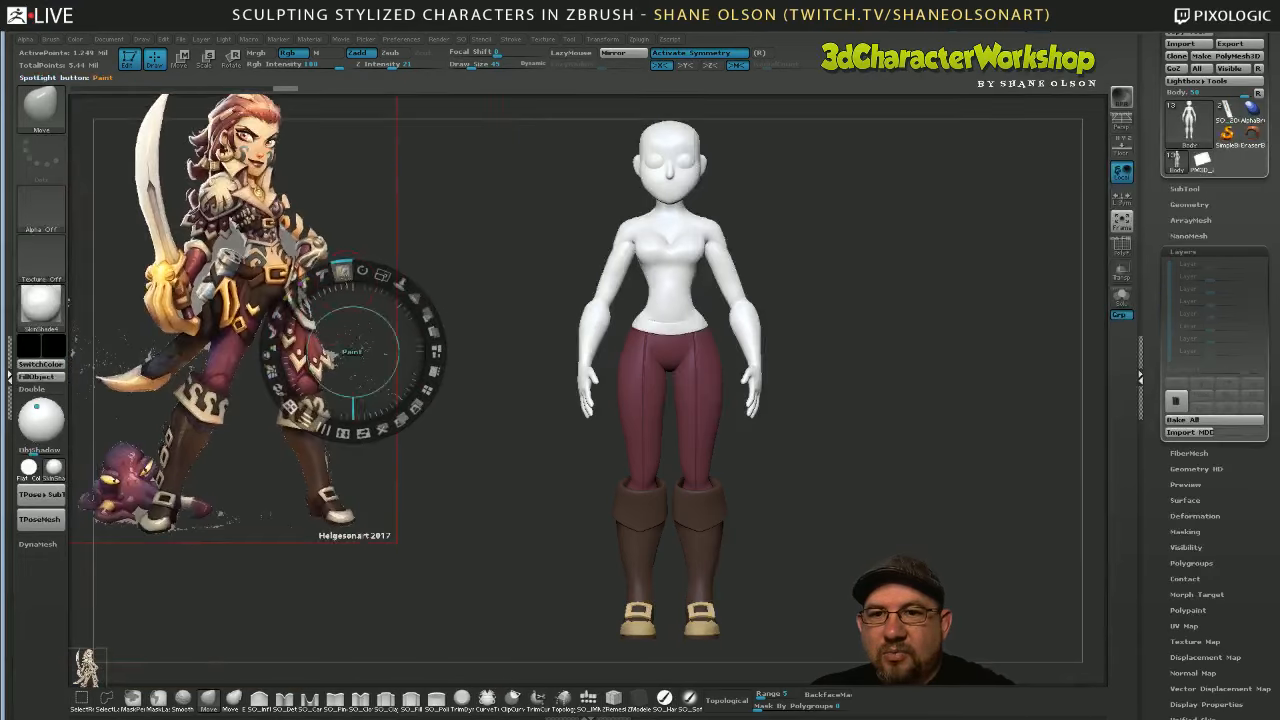
pyautogui.moveTo(355, 325); pyautogui.dragTo(397, 360)
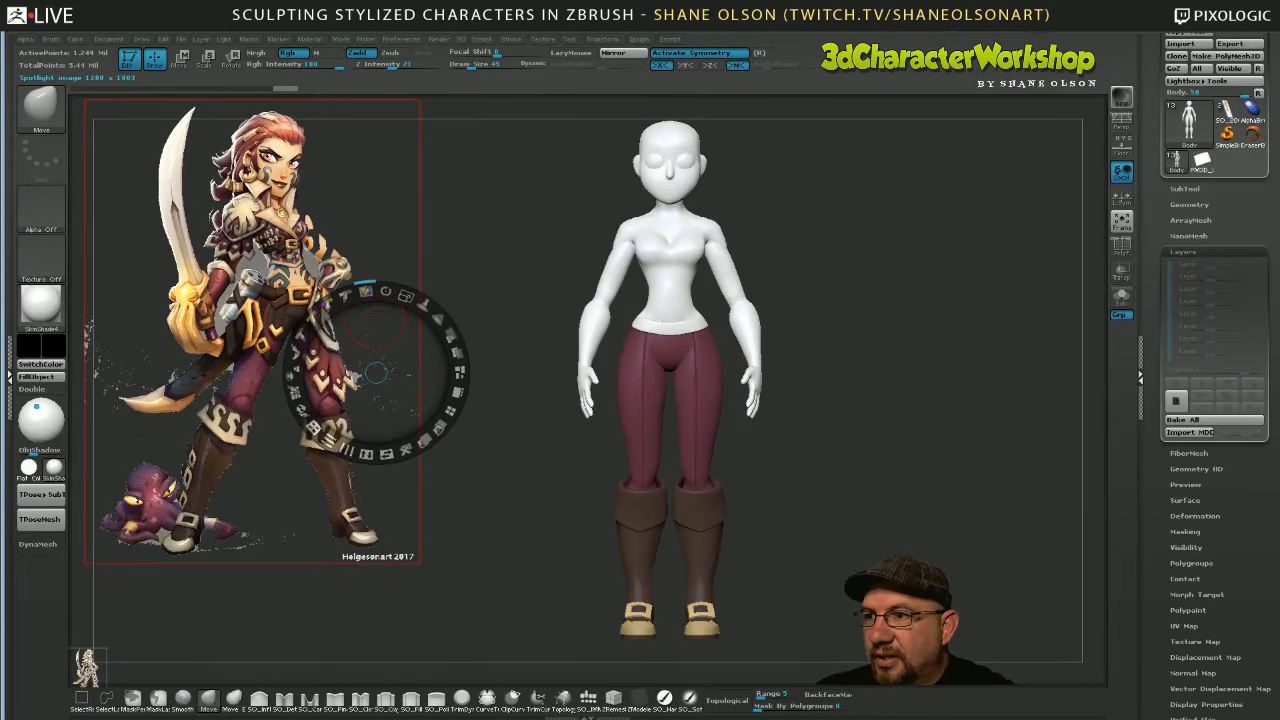
pyautogui.moveTo(373, 330); pyautogui.dragTo(369, 328)
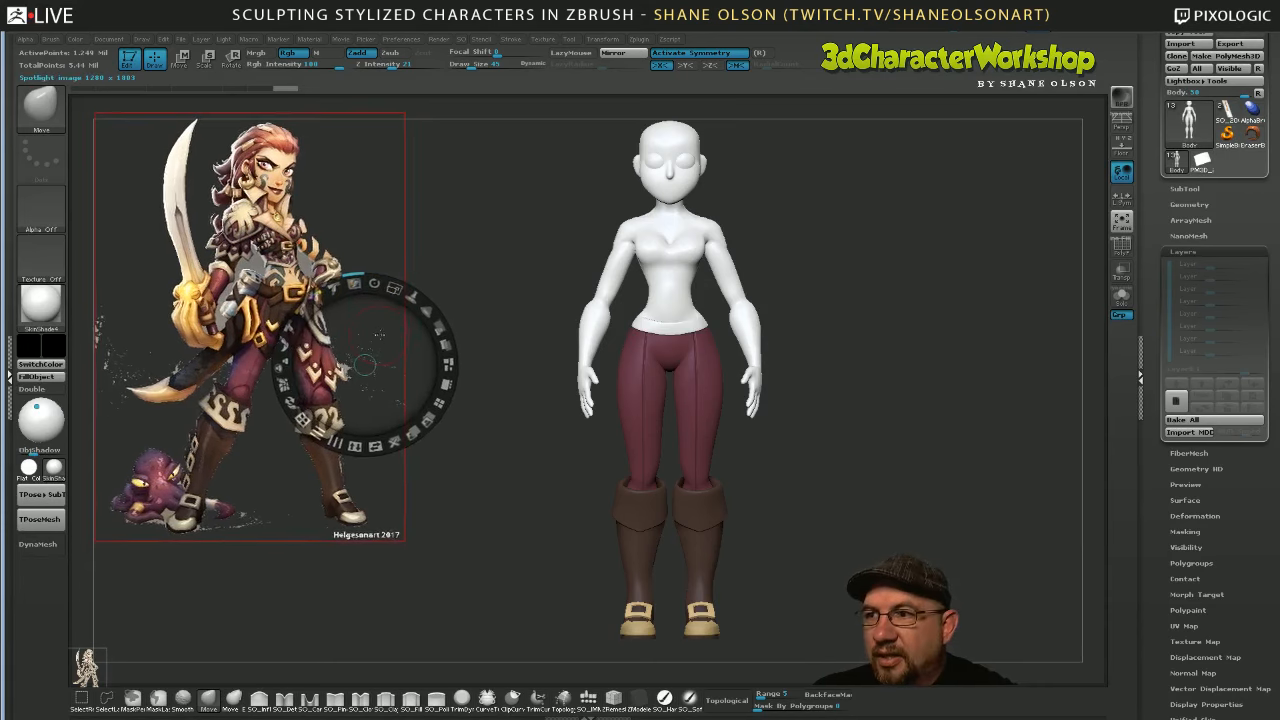
pyautogui.press('z')
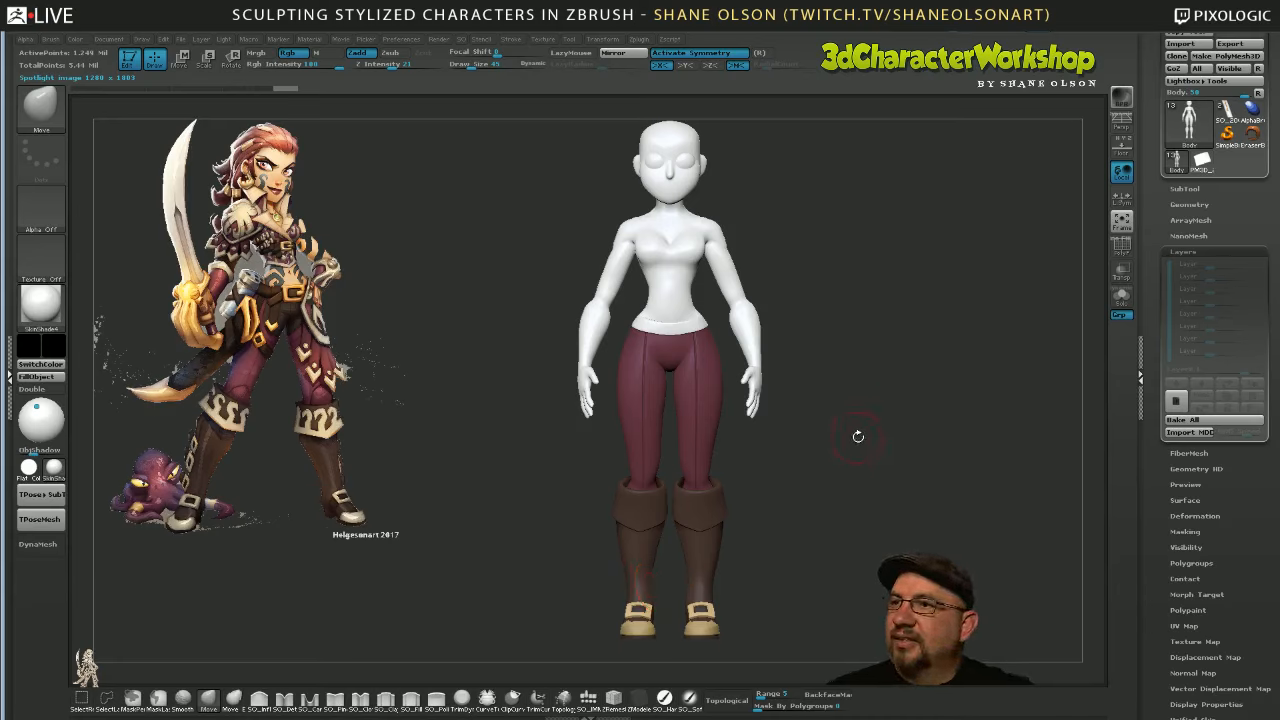
pyautogui.moveTo(857, 434)
pyautogui.mouseDown()
pyautogui.moveTo(863, 449)
pyautogui.moveTo(851, 451)
pyautogui.moveTo(857, 437)
pyautogui.moveTo(833, 445)
pyautogui.moveTo(824, 432)
pyautogui.mouseUp()
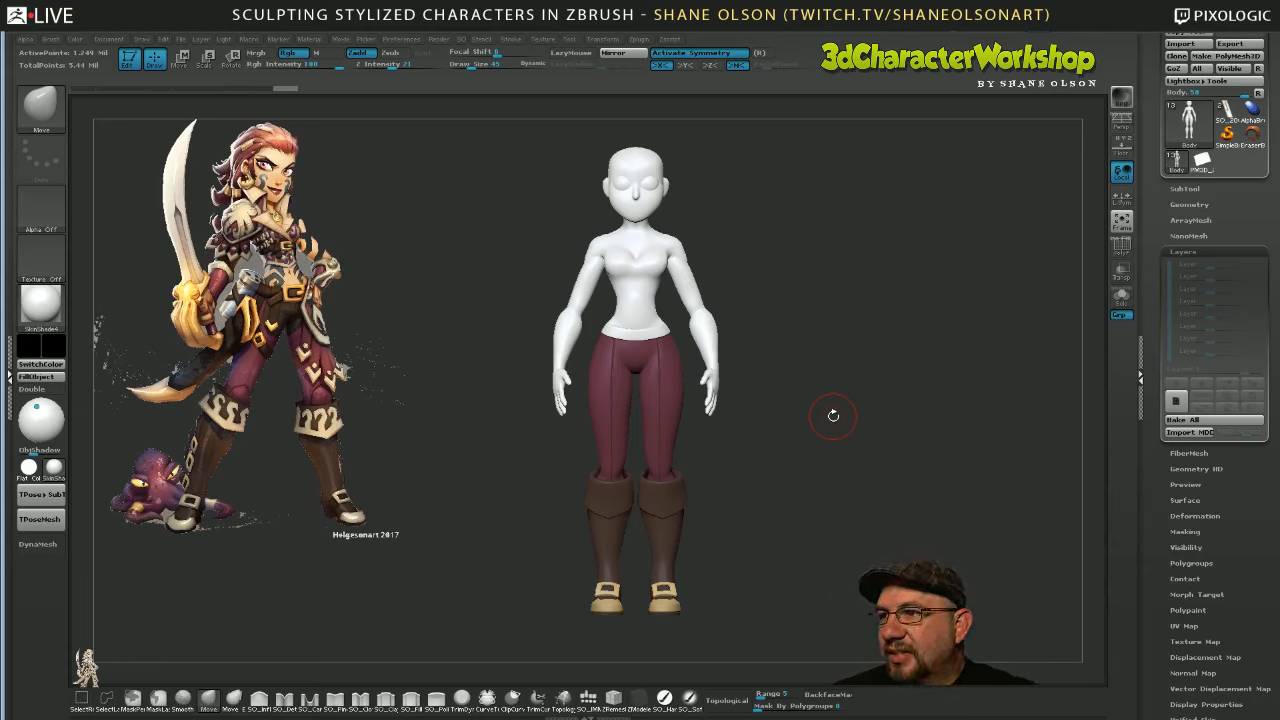
pyautogui.moveTo(833, 415); pyautogui.dragTo(804, 388)
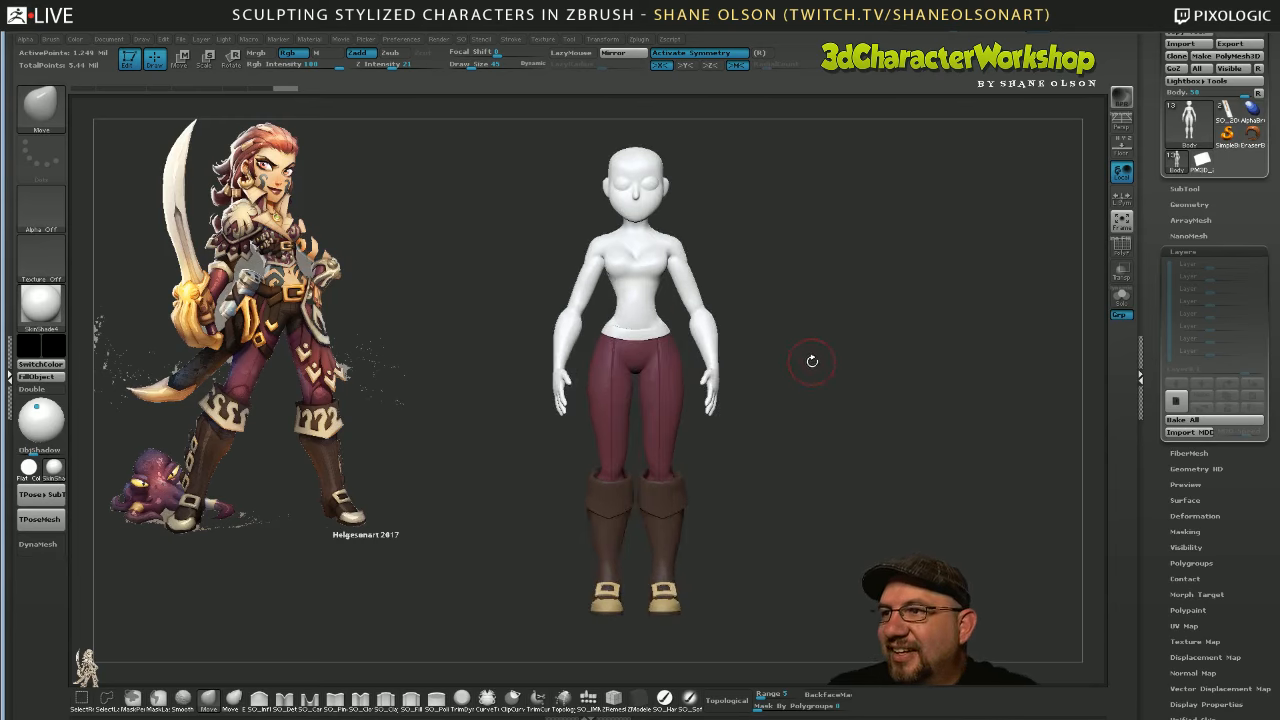
pyautogui.moveTo(804, 389); pyautogui.dragTo(808, 411)
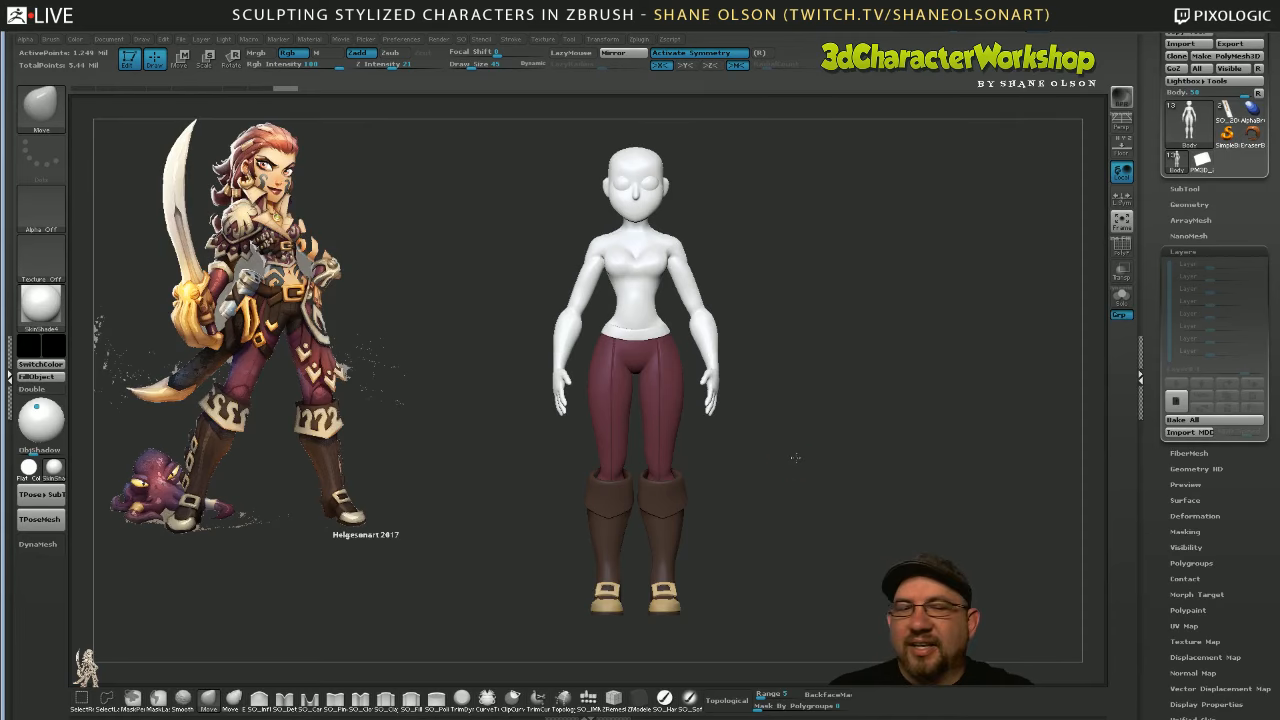
# Set the Move brush's draw size to 23 and frame the boots from behind
pyautogui.moveTo(795, 457)
pyautogui.mouseDown()
pyautogui.moveTo(796, 513)
pyautogui.moveTo(816, 520)
pyautogui.moveTo(782, 493)
pyautogui.moveTo(777, 444)
pyautogui.moveTo(771, 466)
pyautogui.moveTo(797, 434)
pyautogui.moveTo(787, 473)
pyautogui.moveTo(795, 453)
pyautogui.moveTo(700, 380)
pyautogui.mouseUp()
pyautogui.press('s')
pyautogui.click(793, 453)
pyautogui.moveTo(783, 457); pyautogui.dragTo(1090, 310)
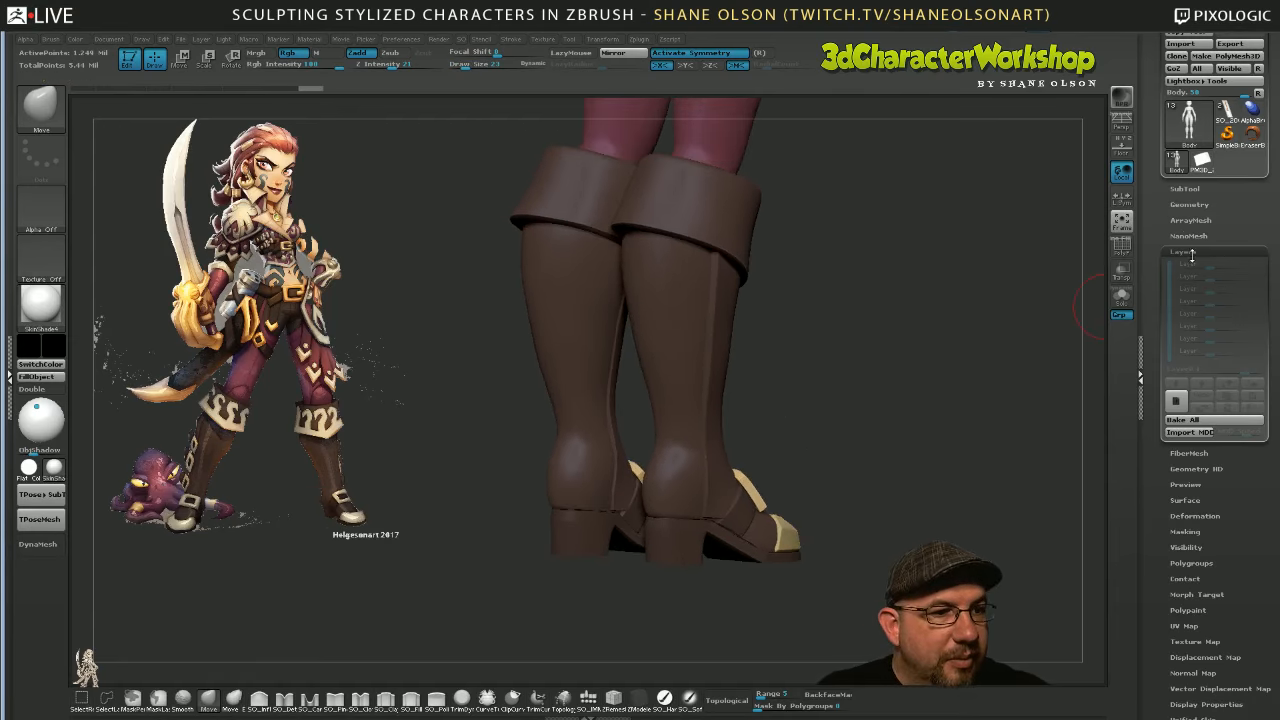
# Duplicate the boots subtool and delete the copy's lower subdivision levels
pyautogui.click(1191, 254)
pyautogui.click(1186, 187)
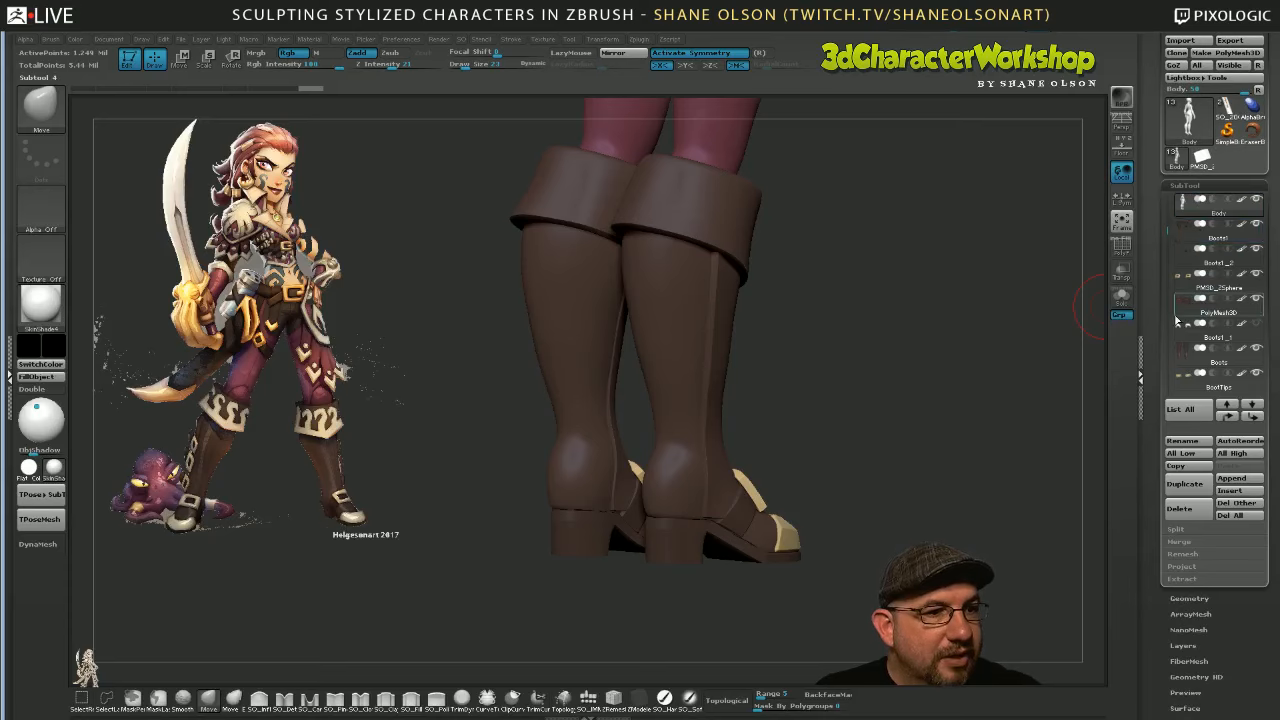
pyautogui.scroll(-3, 1200, 300)
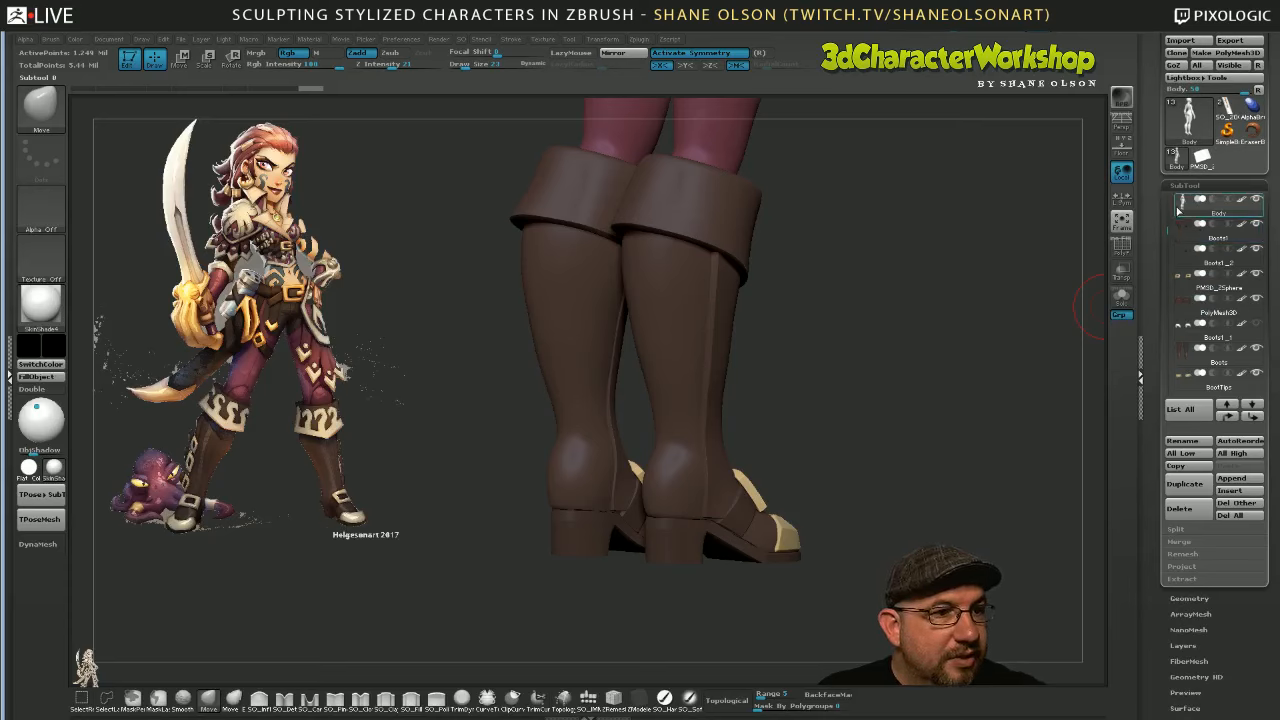
pyautogui.keyDown('alt'); pyautogui.click(683, 399); pyautogui.keyUp('alt')
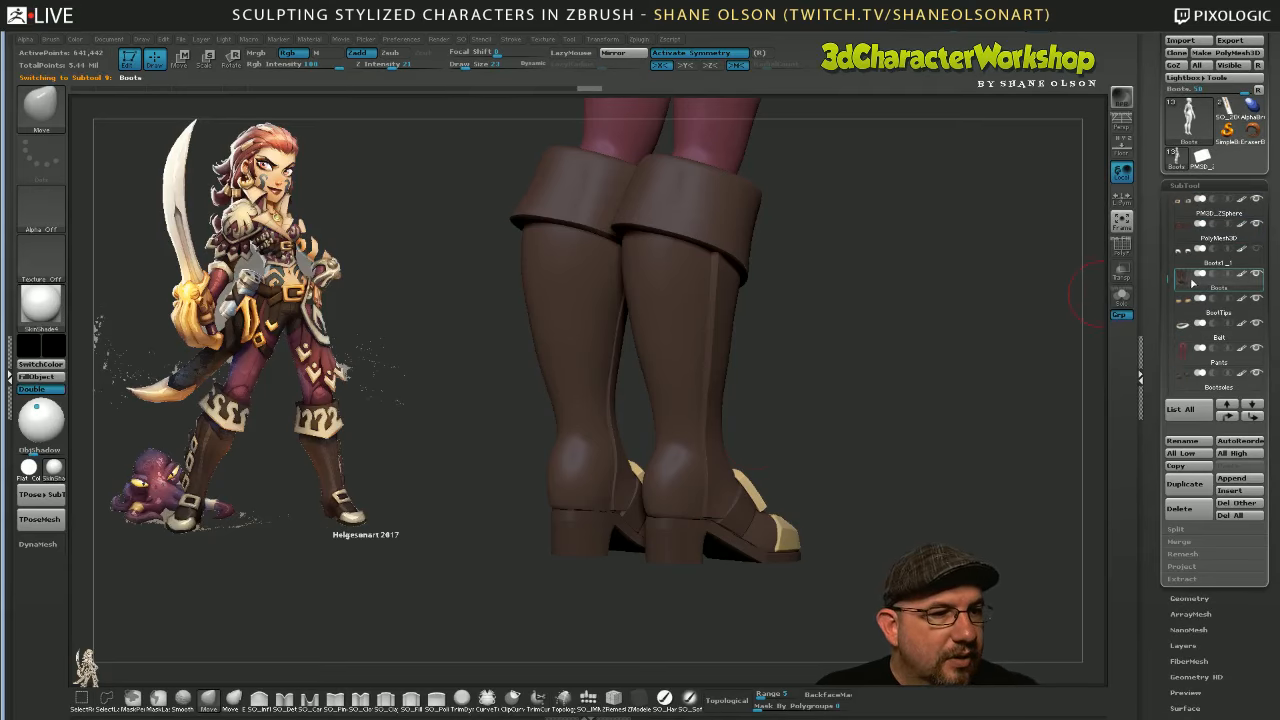
pyautogui.click(1185, 484)
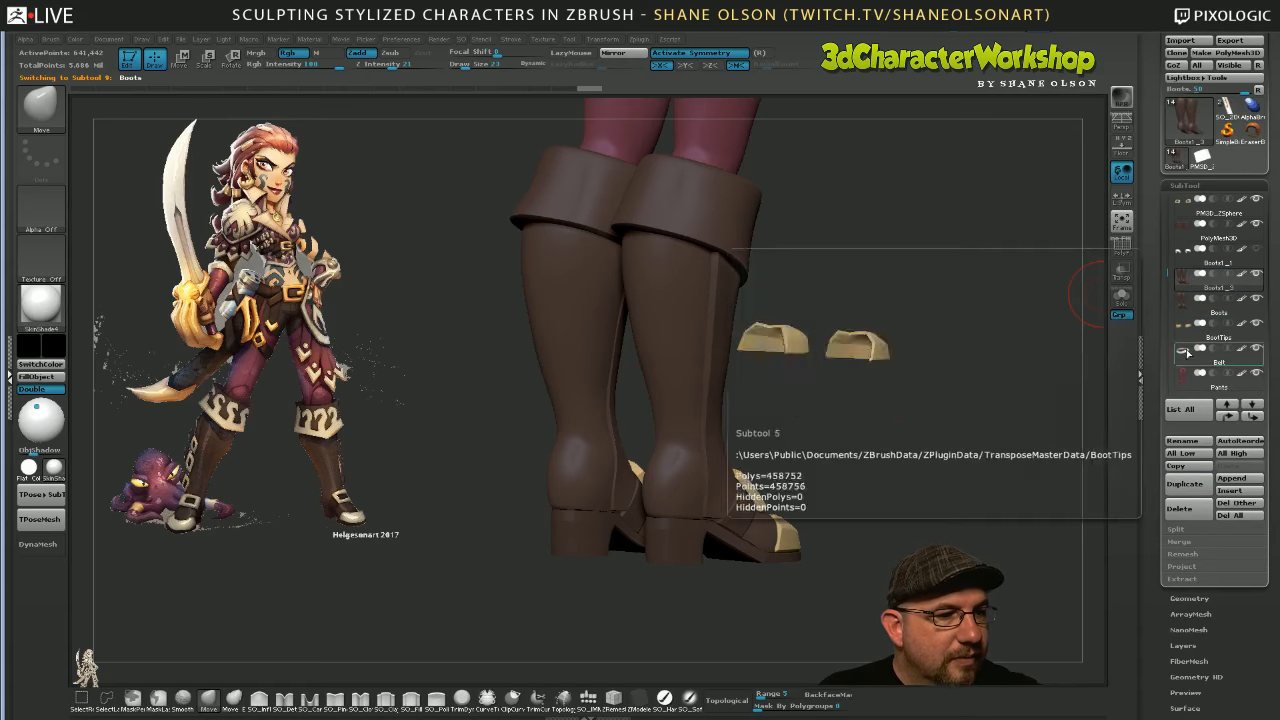
pyautogui.click(1189, 598)
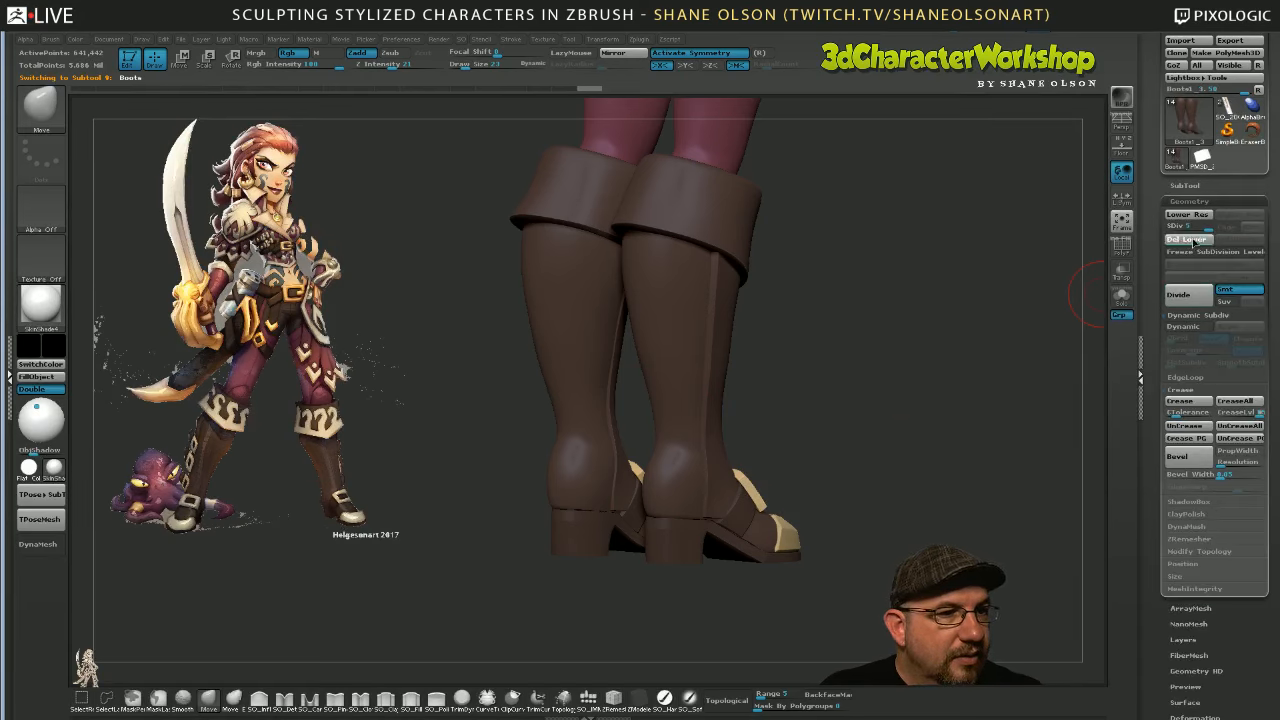
pyautogui.click(1186, 239)
pyautogui.moveTo(900, 385); pyautogui.dragTo(1088, 310)
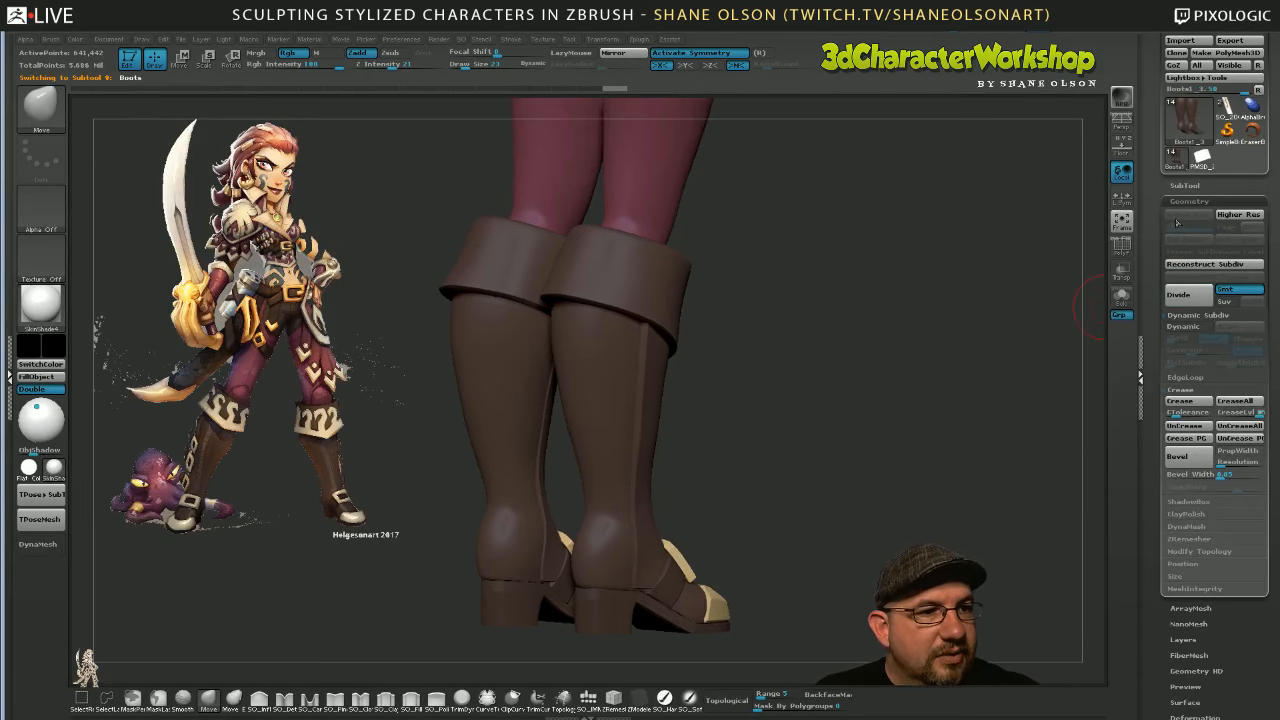
# Hide the original boots subtool, check the duplicate in Solo mode and activate the Topology brush
pyautogui.click(1186, 185)
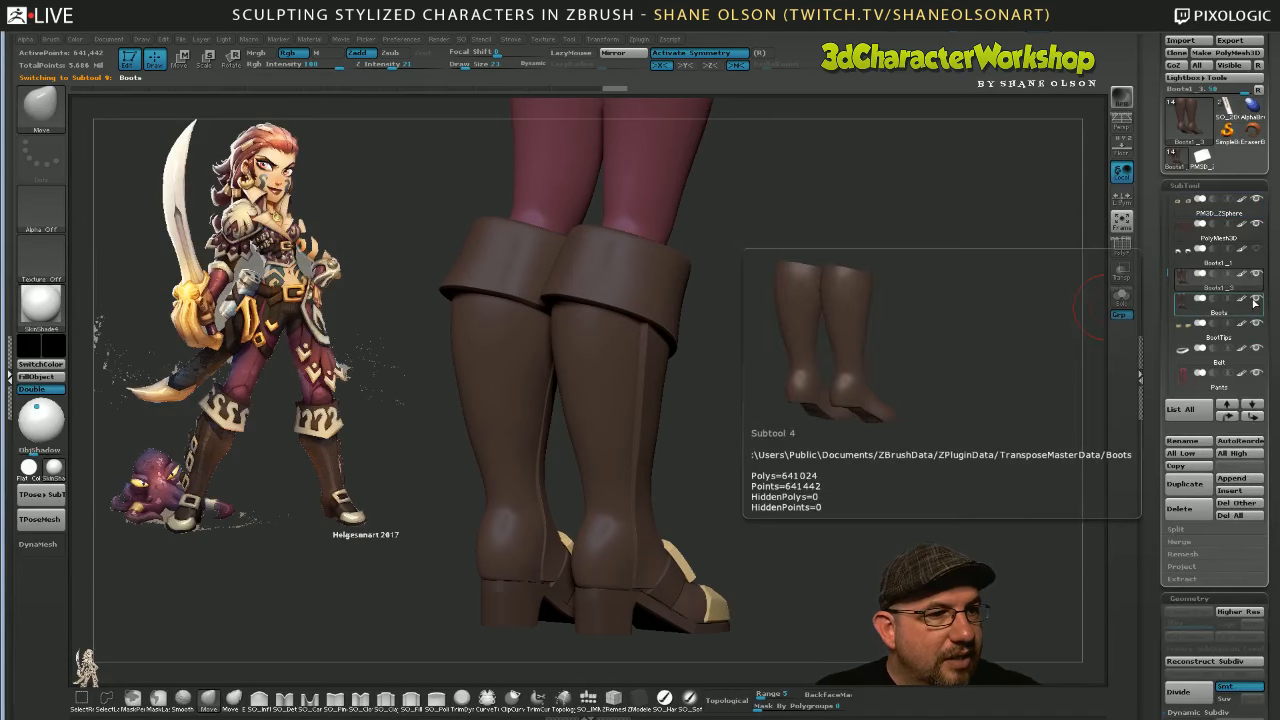
pyautogui.moveTo(772, 469)
pyautogui.mouseDown()
pyautogui.moveTo(769, 501)
pyautogui.moveTo(765, 480)
pyautogui.mouseUp()
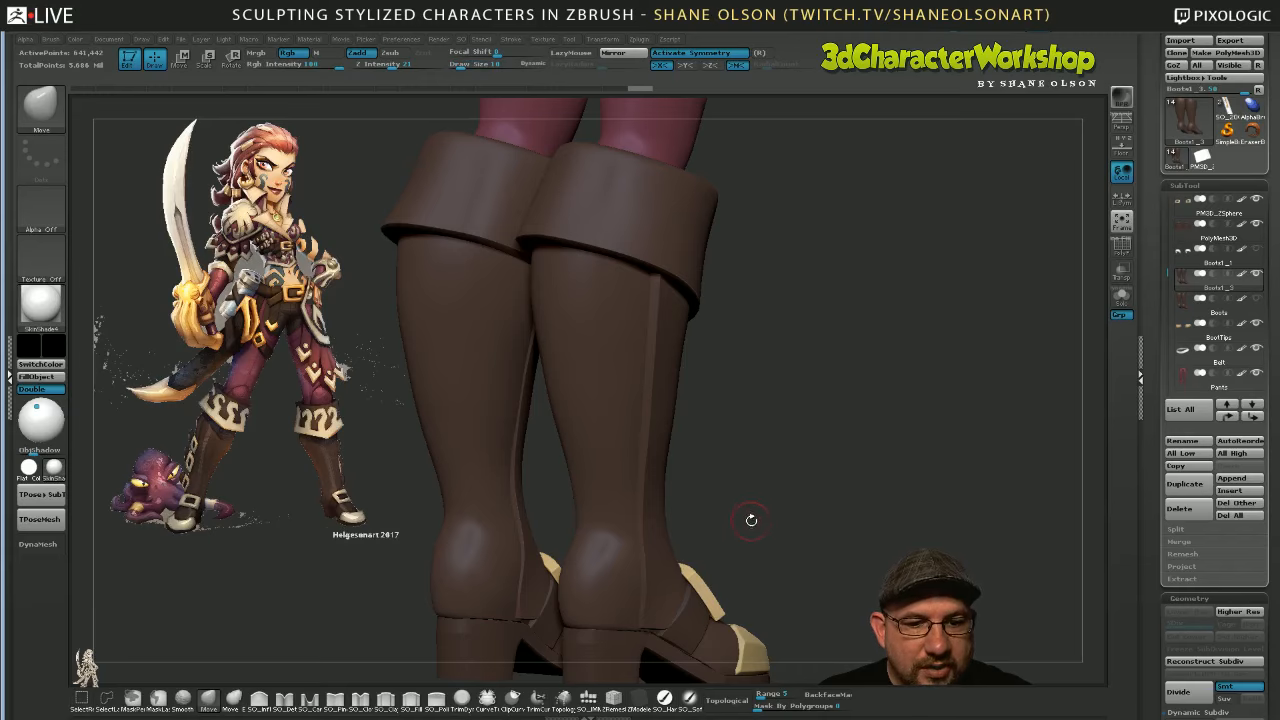
pyautogui.click(1121, 297)
pyautogui.moveTo(797, 474)
pyautogui.mouseDown()
pyautogui.moveTo(802, 511)
pyautogui.moveTo(814, 500)
pyautogui.mouseUp()
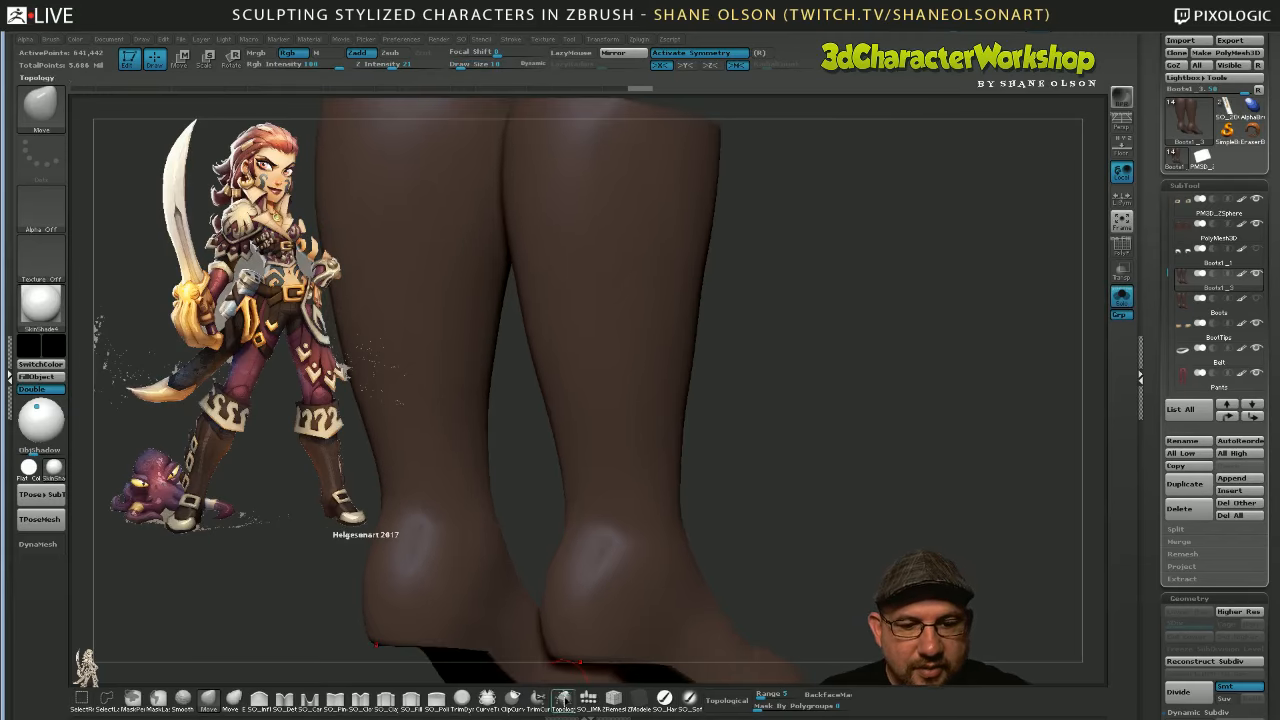
pyautogui.write('btos3')
pyautogui.press('Return')
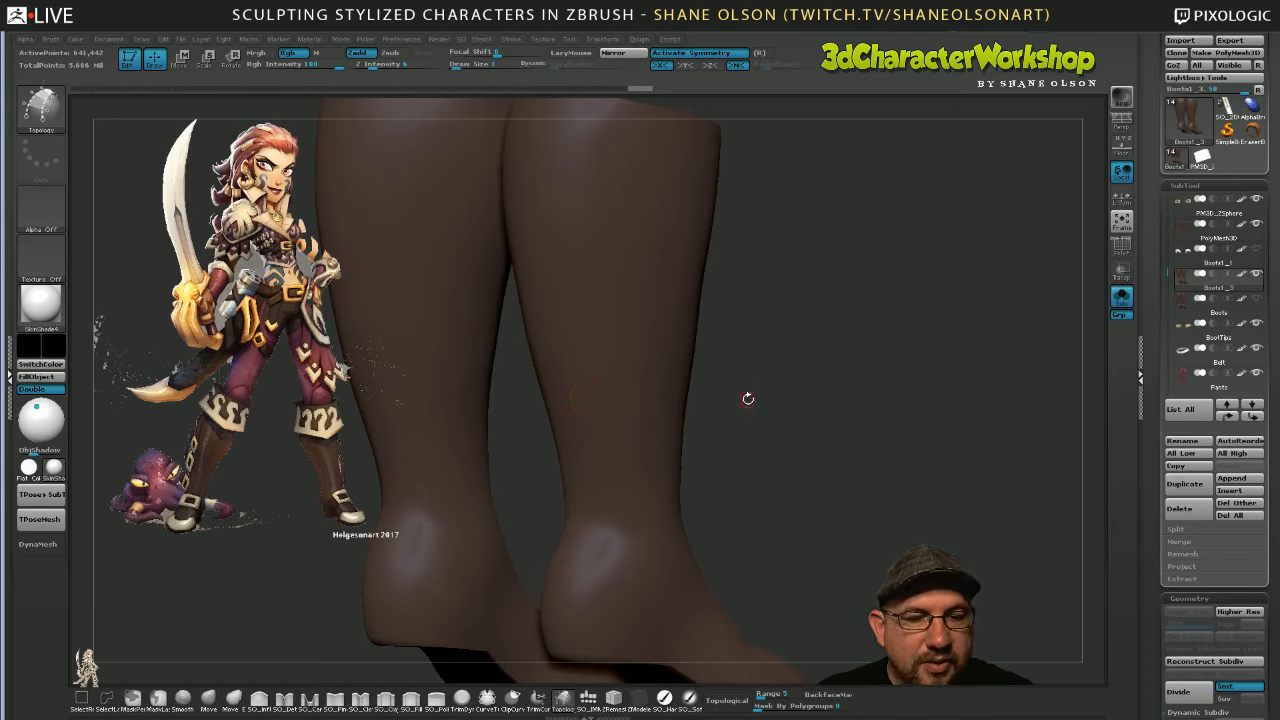
pyautogui.click(1121, 297)
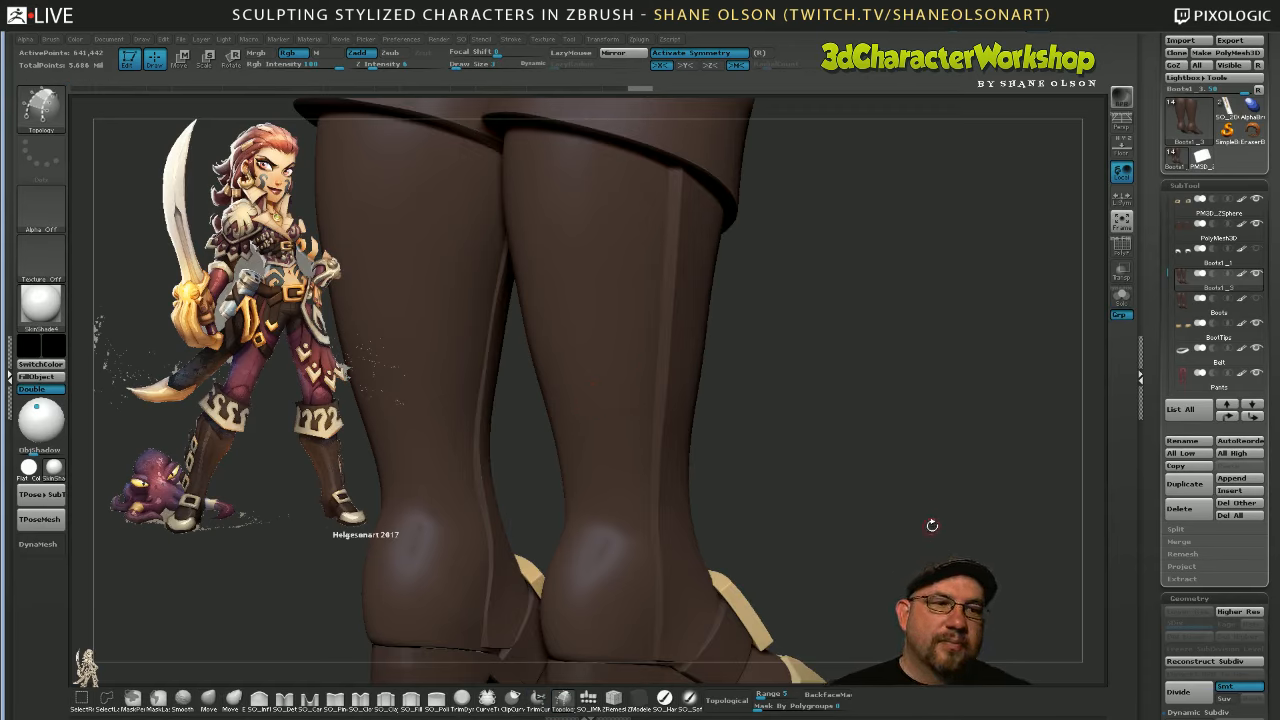
pyautogui.moveTo(1237, 297)
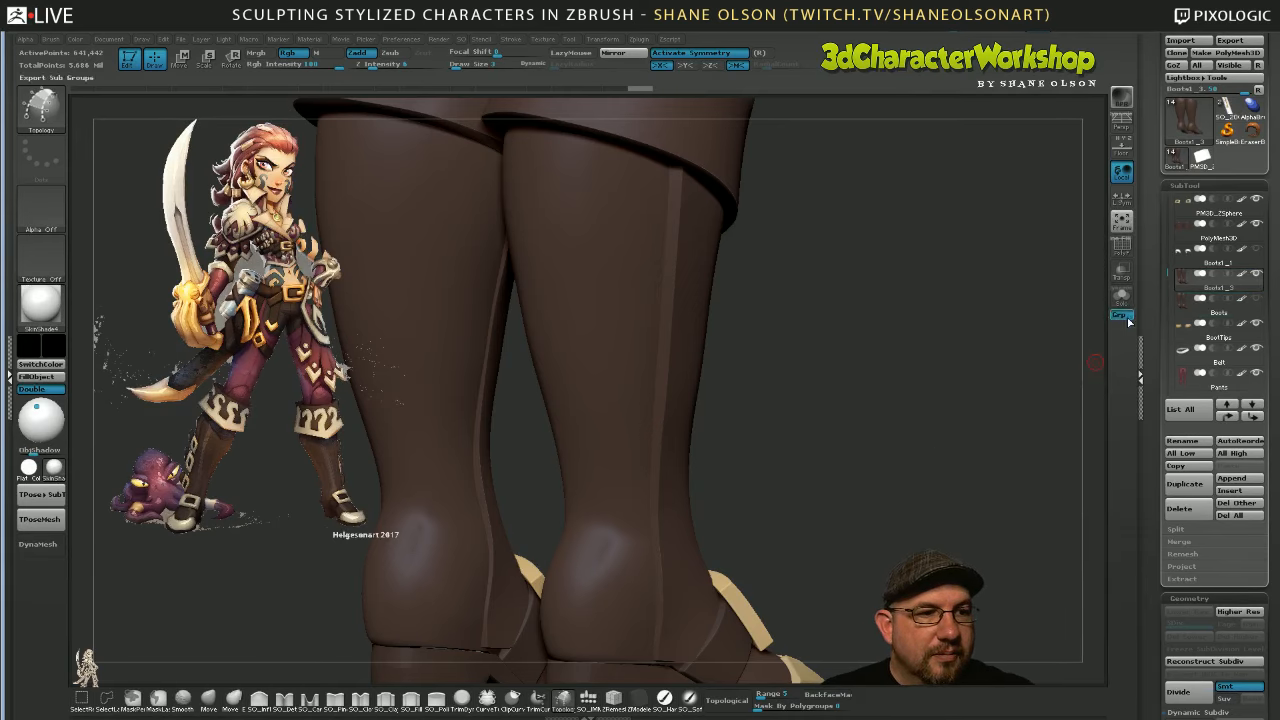
pyautogui.click(1122, 298)
pyautogui.click(1122, 299)
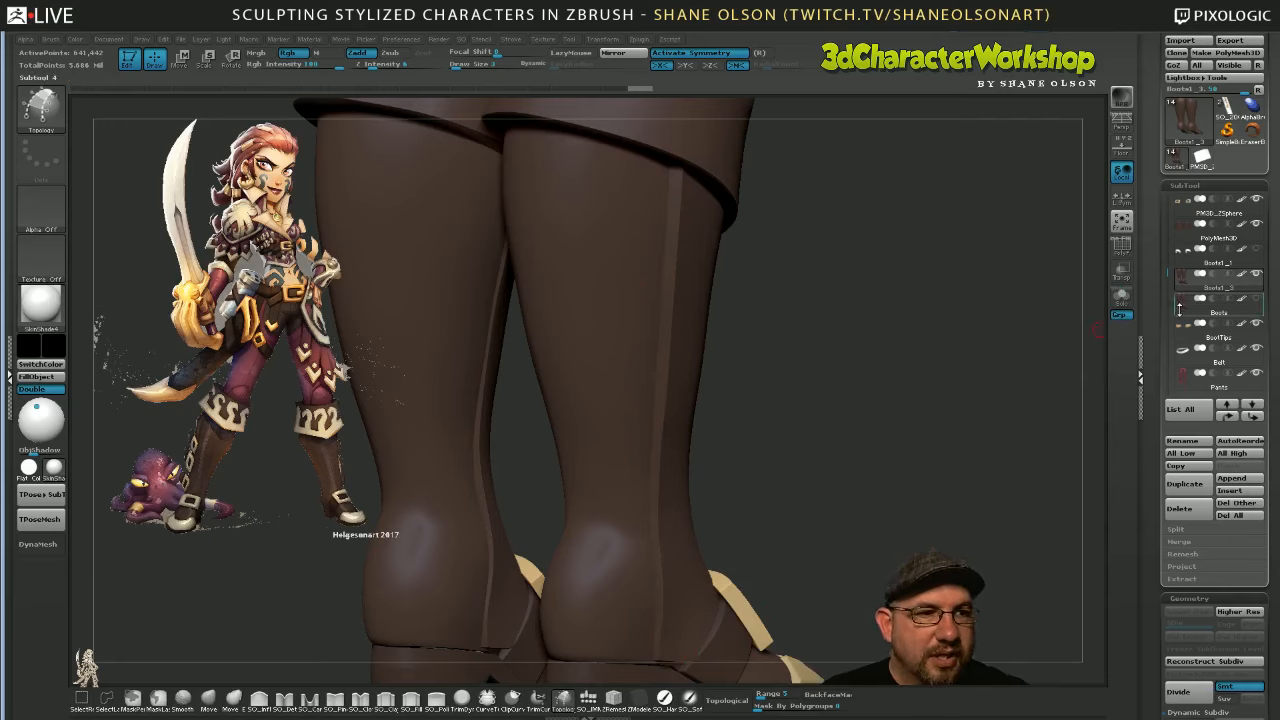
pyautogui.click(1215, 311)
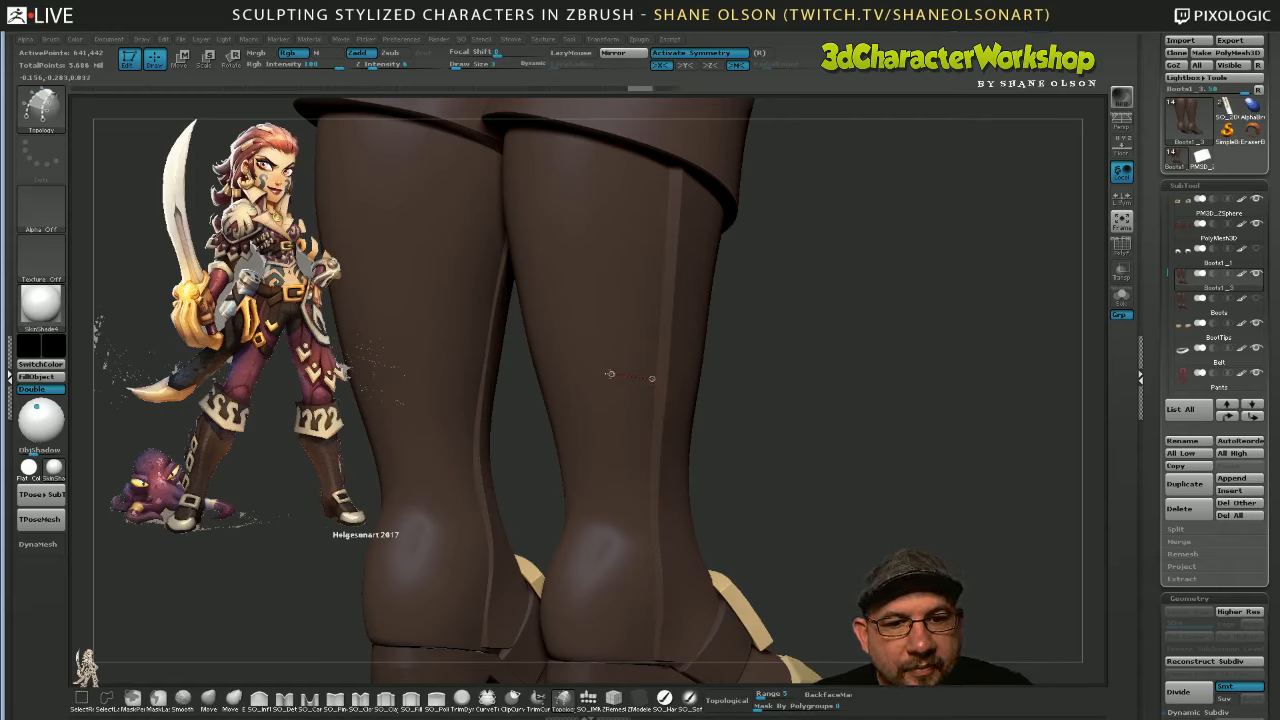
# Draw crossing Topology curves on the boot's calf beside the side seam to form a pointed strap patch, and enlarge the draw size
pyautogui.moveTo(576, 391); pyautogui.dragTo(643, 418)
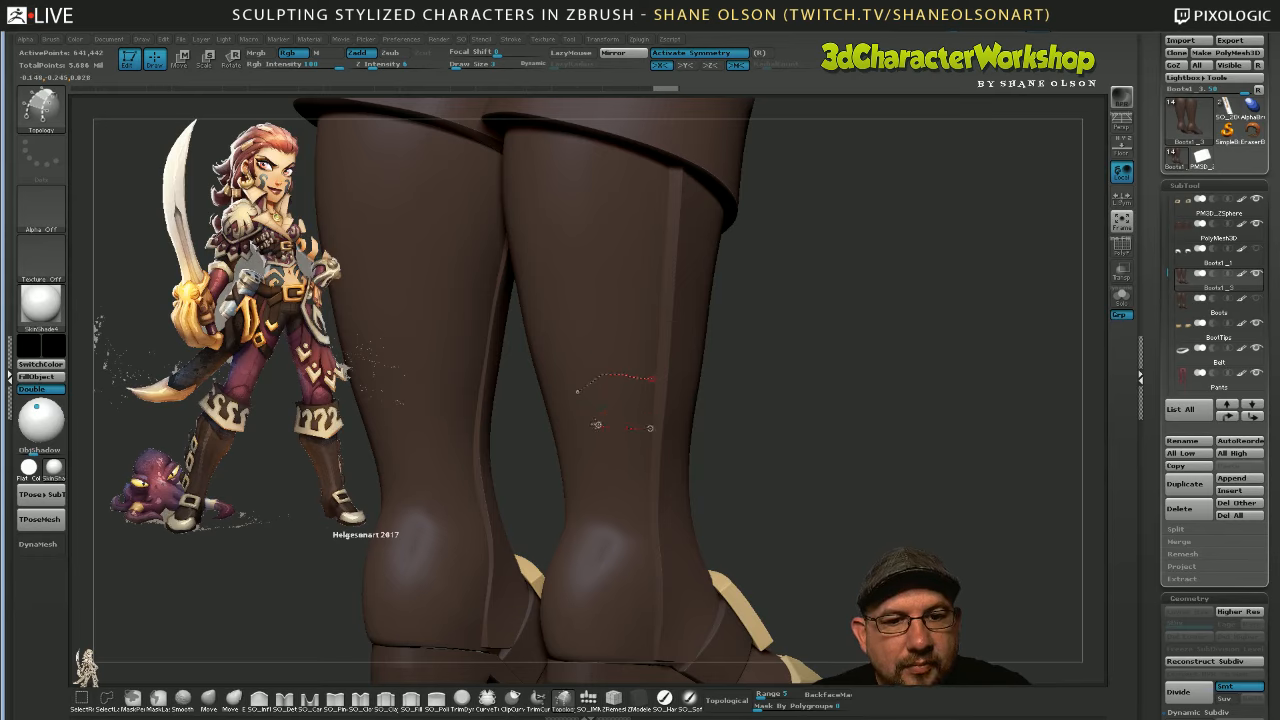
pyautogui.moveTo(570, 405); pyautogui.dragTo(571, 404)
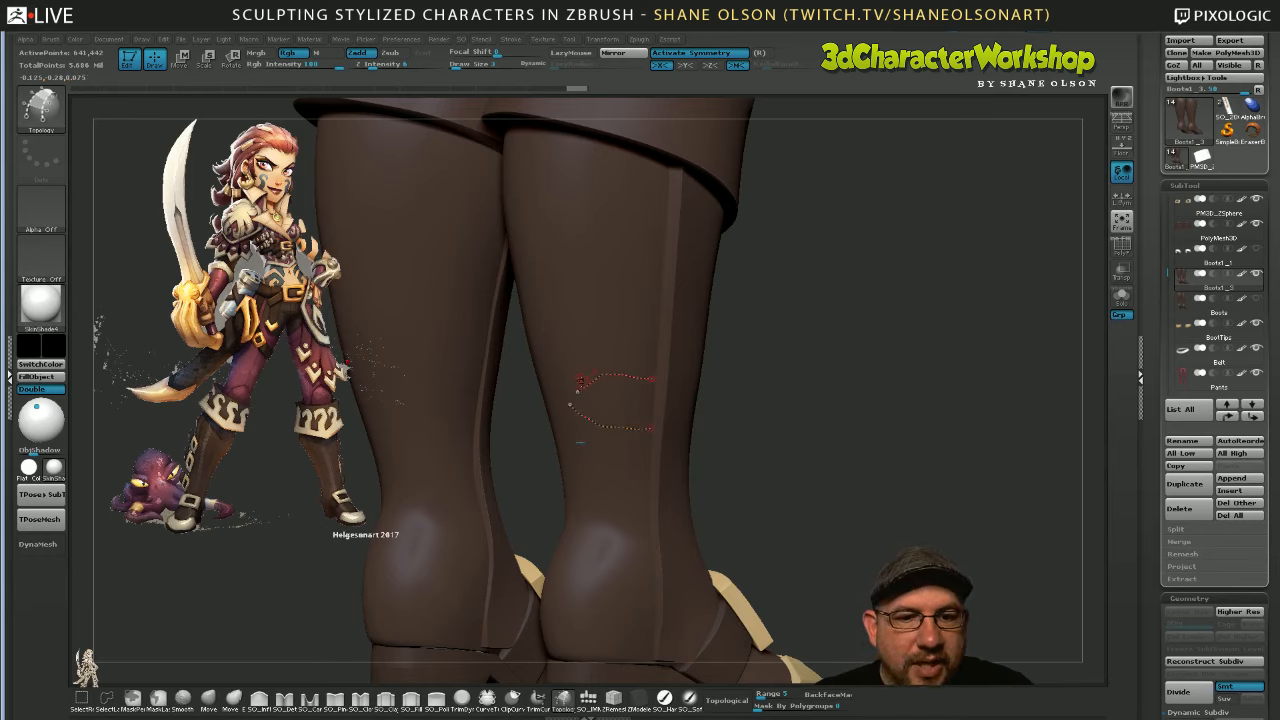
pyautogui.moveTo(609, 326)
pyautogui.mouseDown()
pyautogui.moveTo(598, 474)
pyautogui.moveTo(649, 352)
pyautogui.mouseUp()
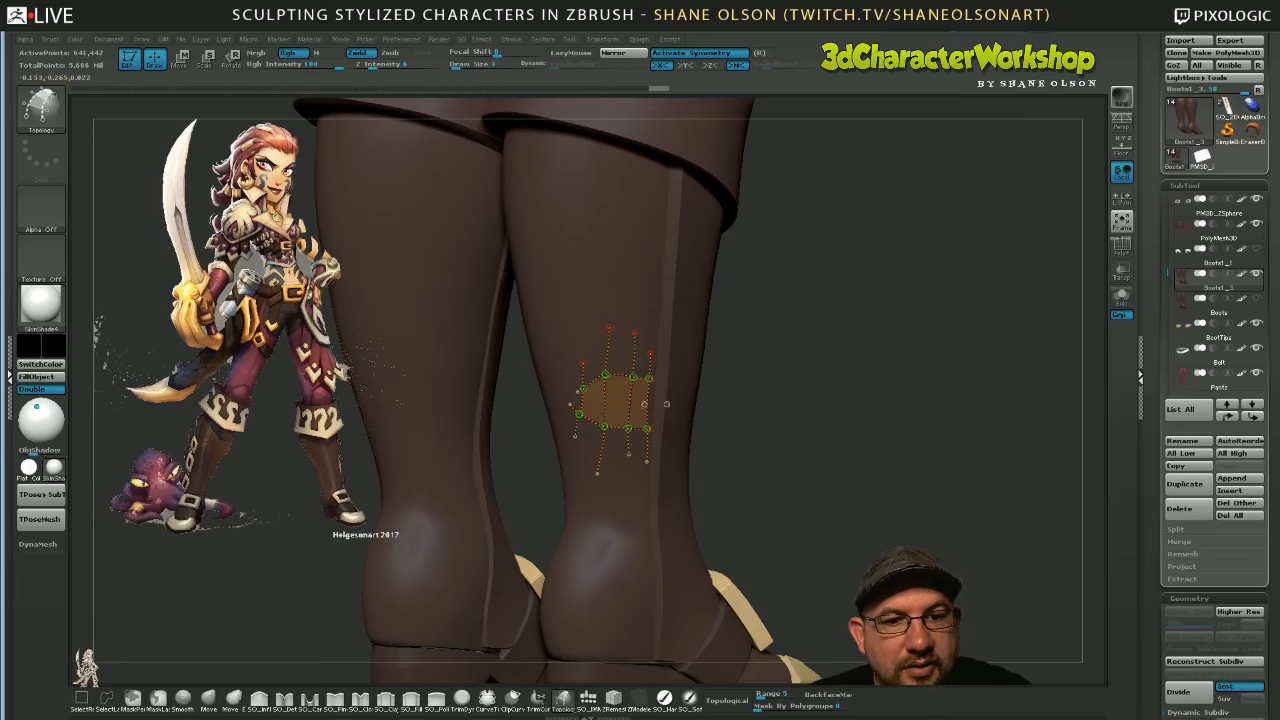
pyautogui.moveTo(580, 403); pyautogui.dragTo(666, 403)
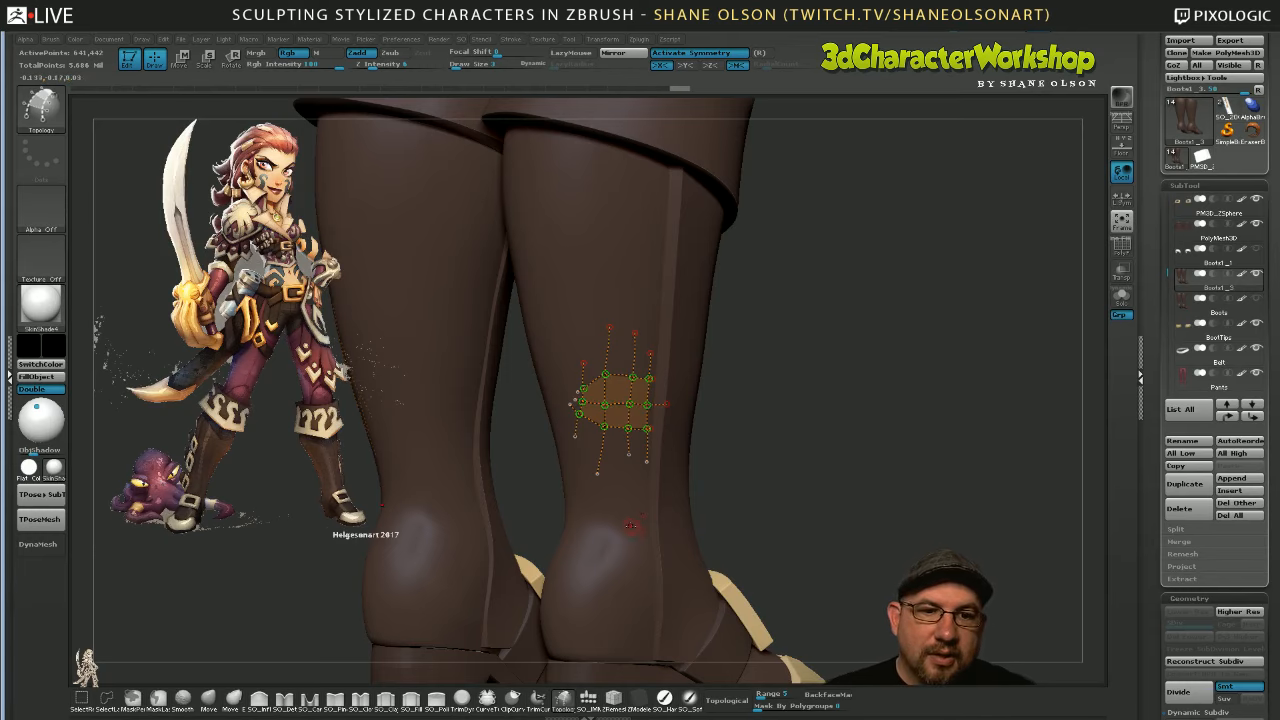
pyautogui.press('s')
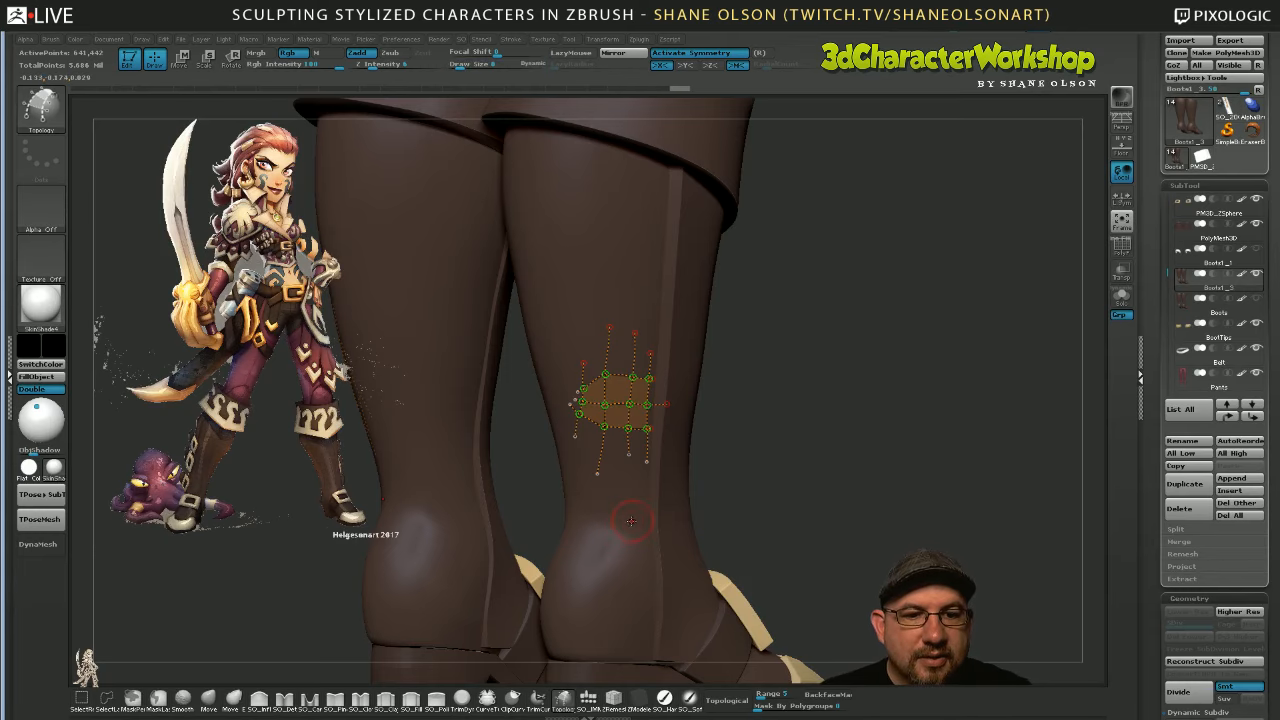
# Try to generate the strap mesh from the topology curves in black, and undo it
pyautogui.click(650, 525)
pyautogui.moveTo(653, 527); pyautogui.dragTo(816, 513, button='right')
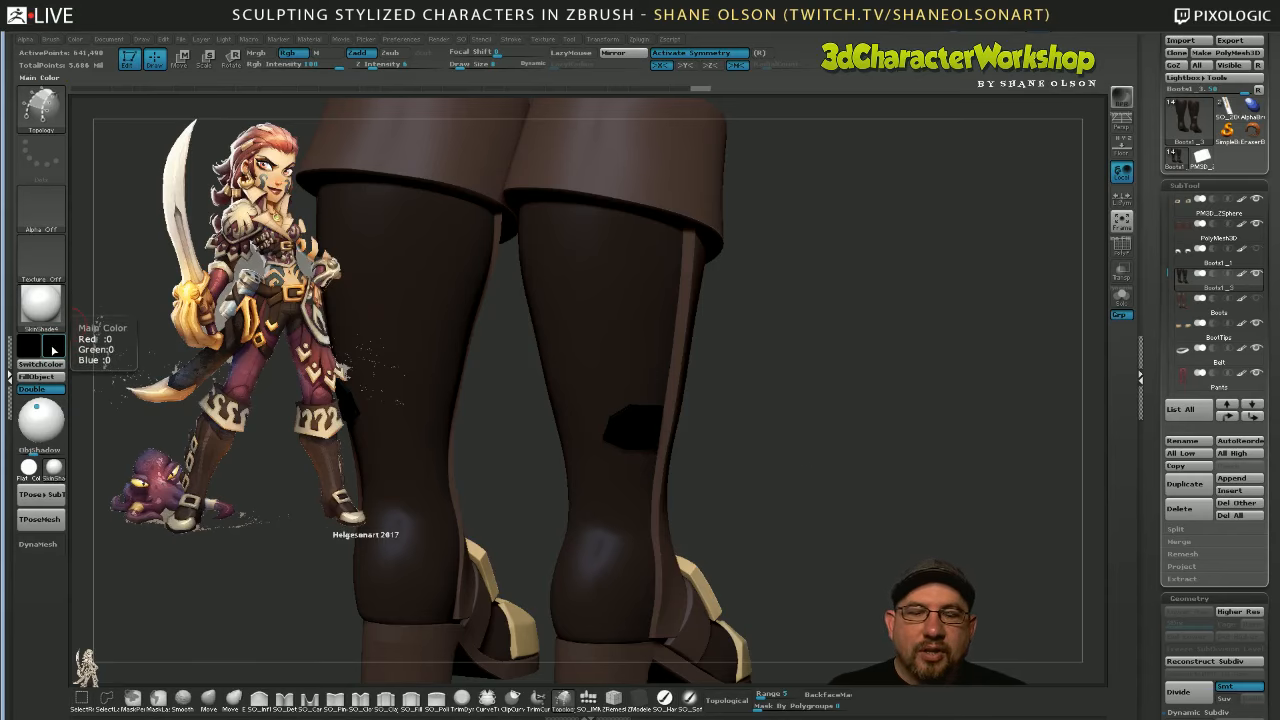
pyautogui.hotkey('ctrl', 'z')
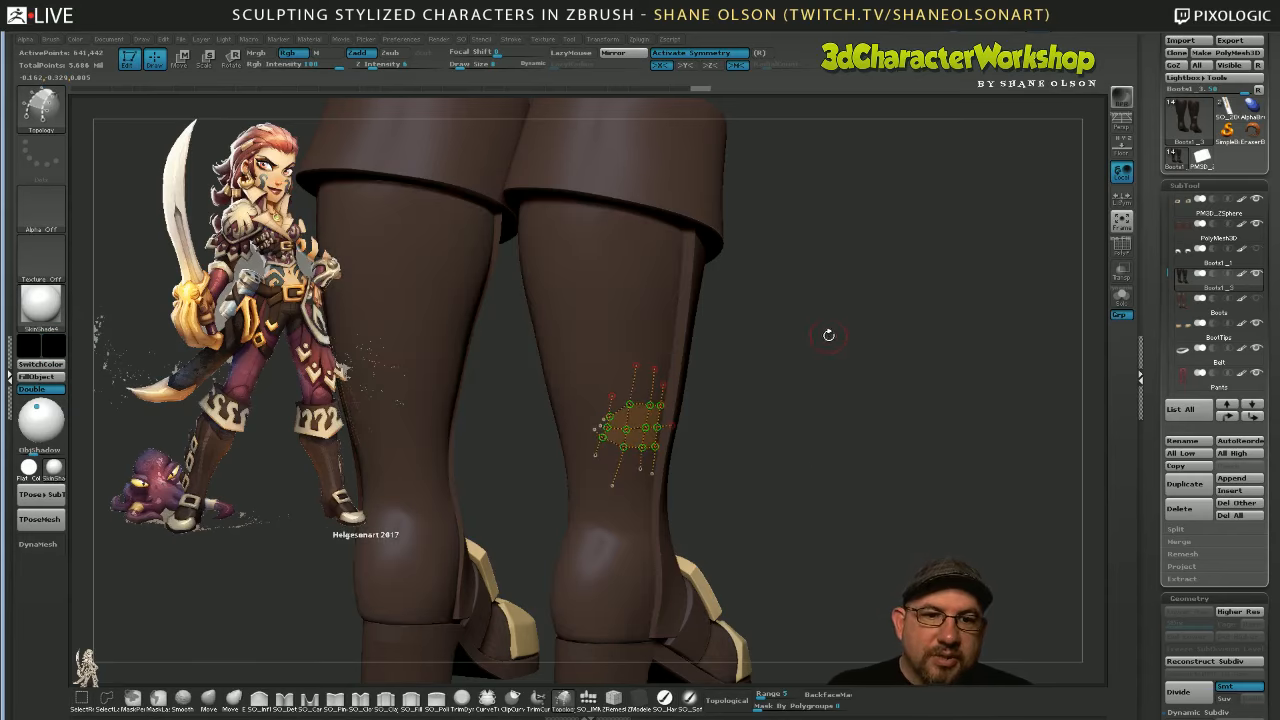
# Set the main color to the boot's brown and generate the strap mesh from the topology curves
pyautogui.moveTo(861, 377); pyautogui.dragTo(830, 385)
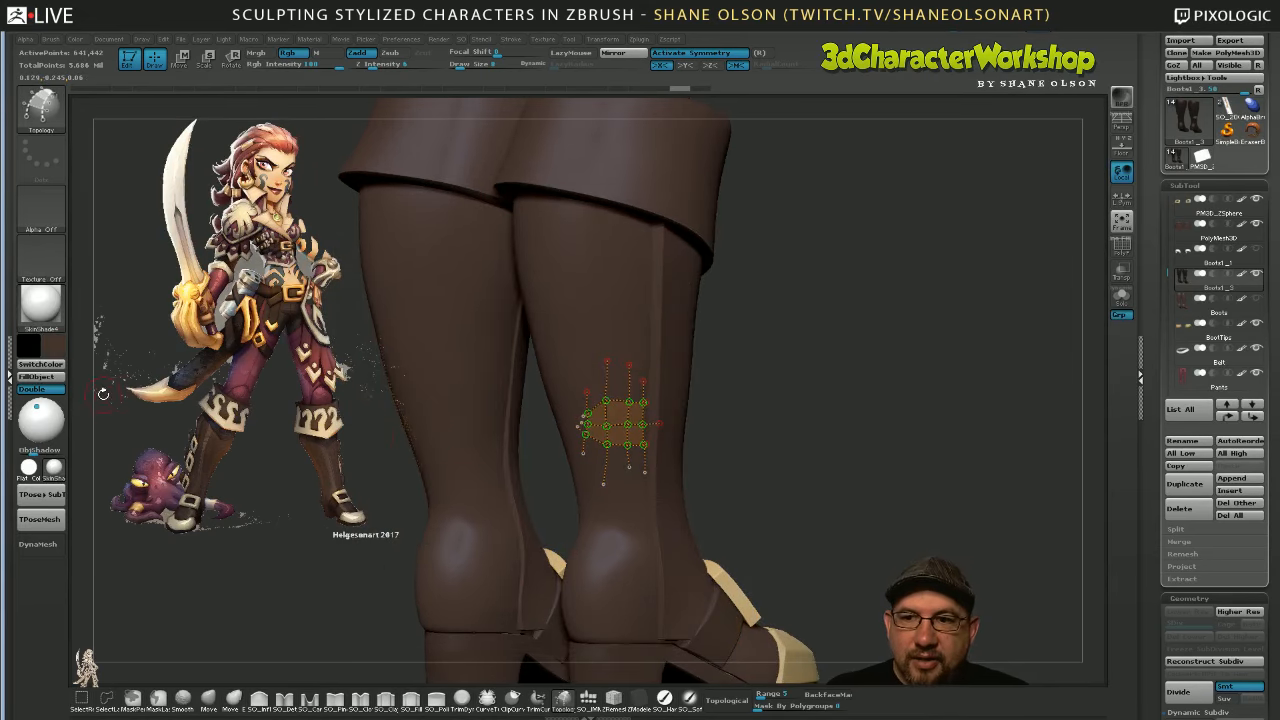
pyautogui.moveTo(802, 283); pyautogui.dragTo(852, 278)
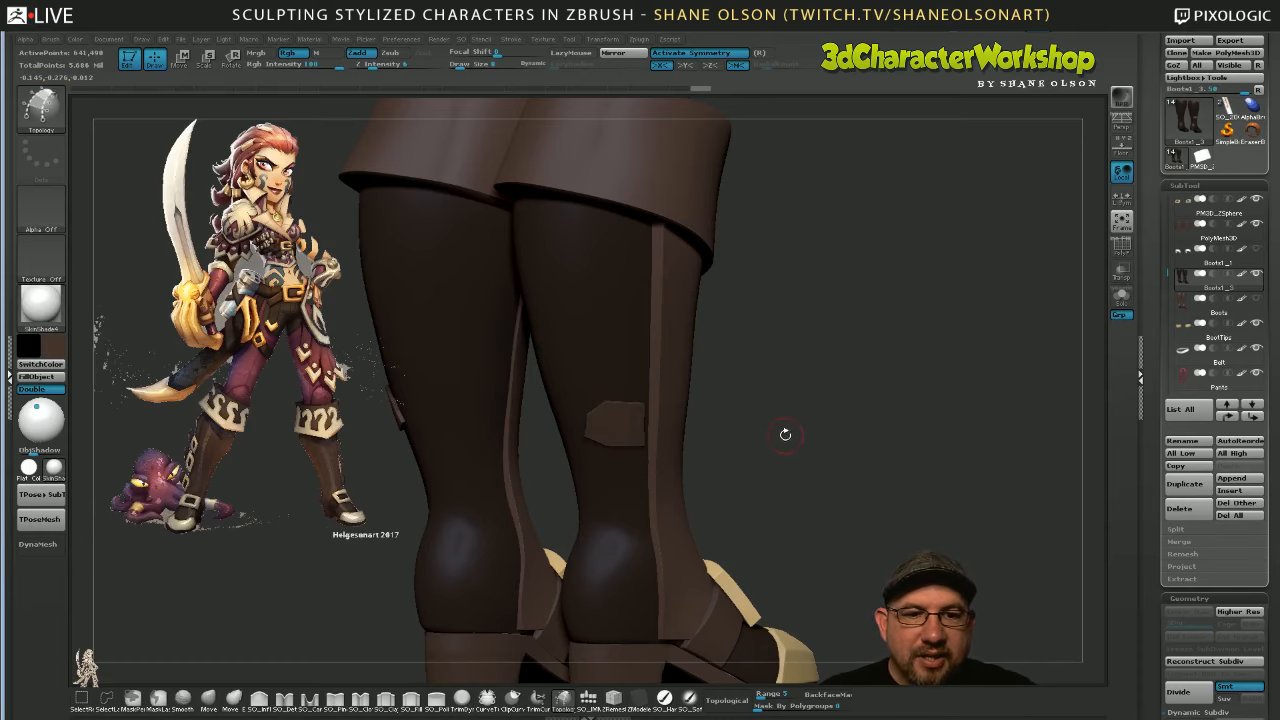
pyautogui.moveTo(780, 434); pyautogui.dragTo(780, 451)
# Isolate the new strap mesh by hiding the boot geometry, and restore the full model display
pyautogui.click(1121, 310)
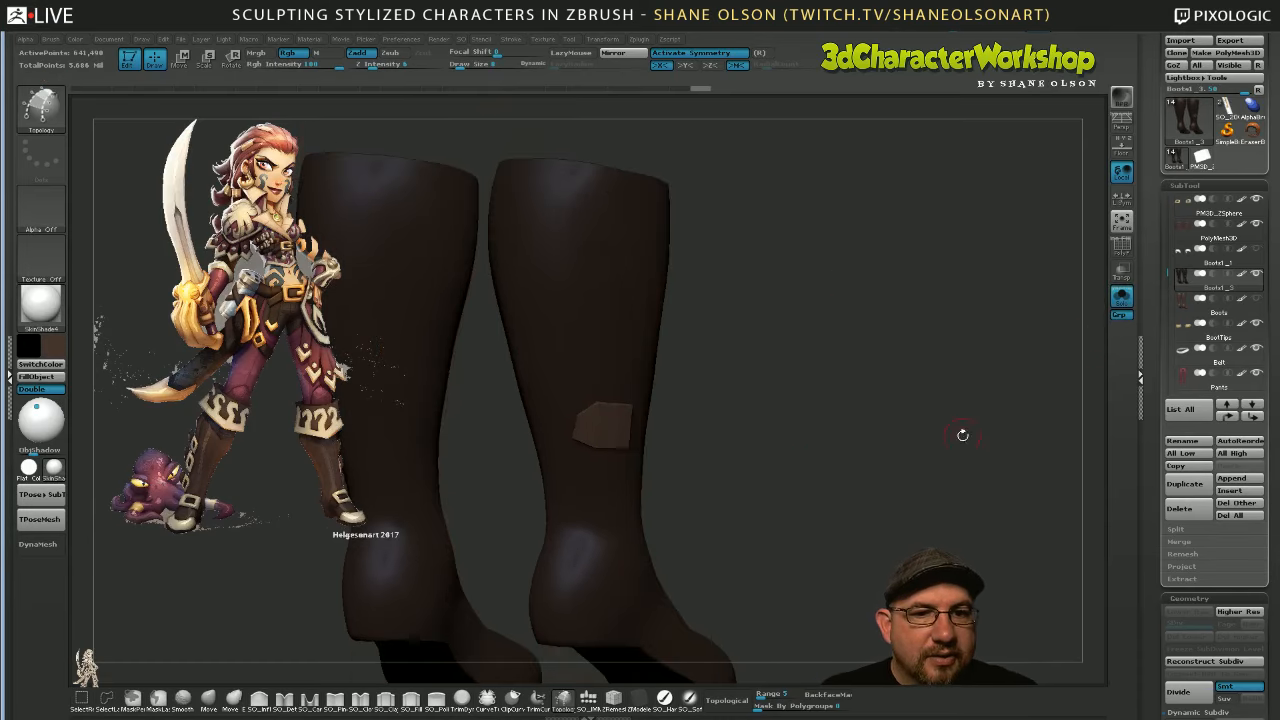
pyautogui.keyDown('ctrl'); pyautogui.keyDown('shift'); pyautogui.click(631, 364); pyautogui.keyUp('shift'); pyautogui.keyUp('ctrl')
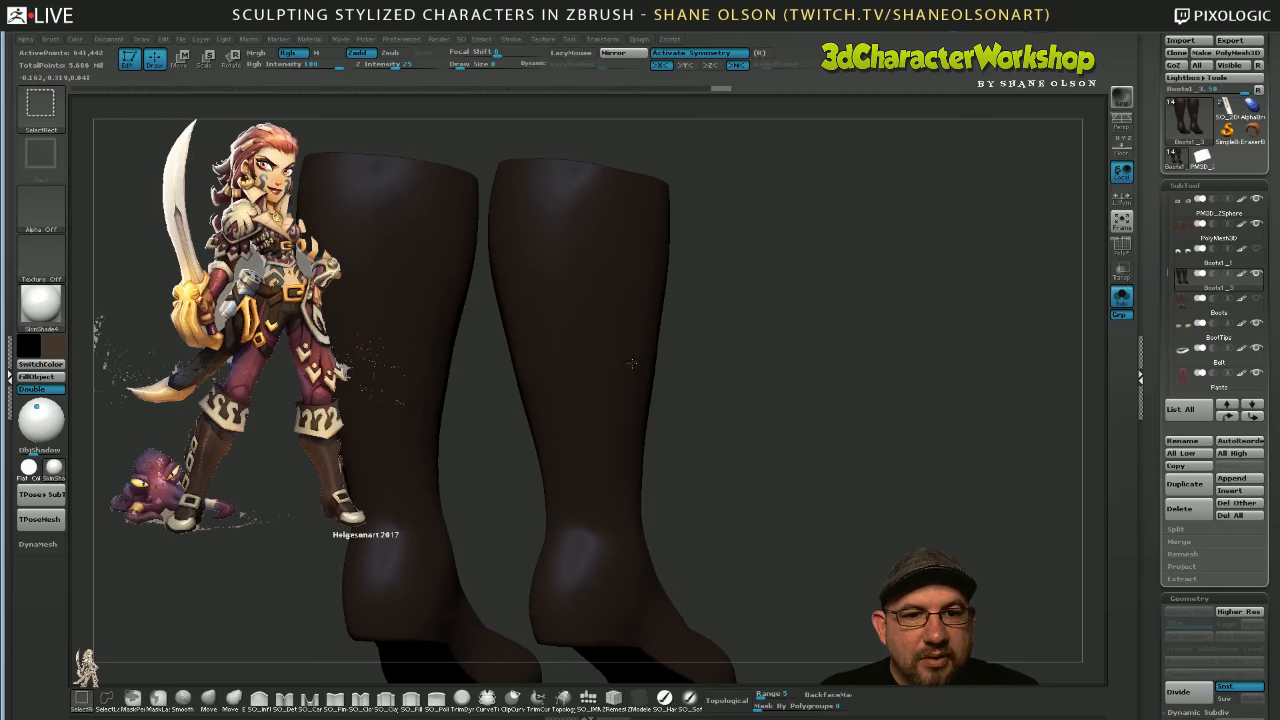
pyautogui.keyDown('ctrl'); pyautogui.keyDown('shift'); pyautogui.click(631, 364); pyautogui.keyUp('shift'); pyautogui.keyUp('ctrl')
pyautogui.press('space')
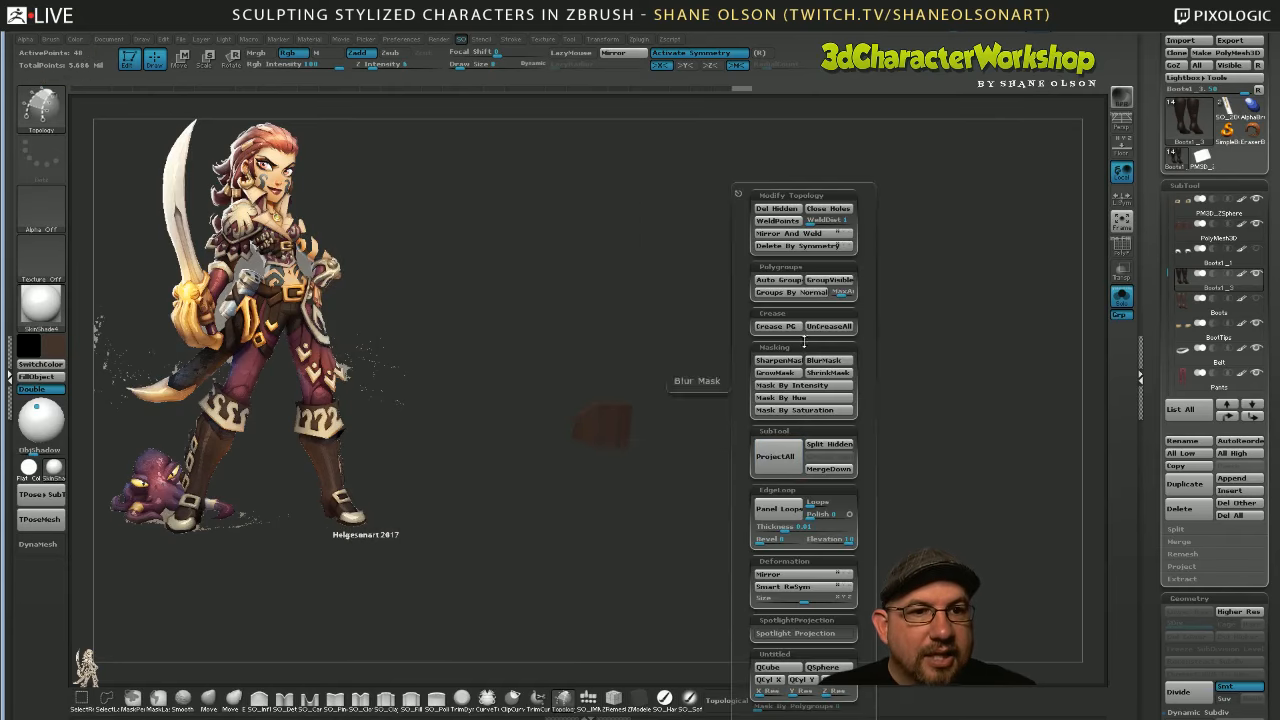
pyautogui.click(868, 272)
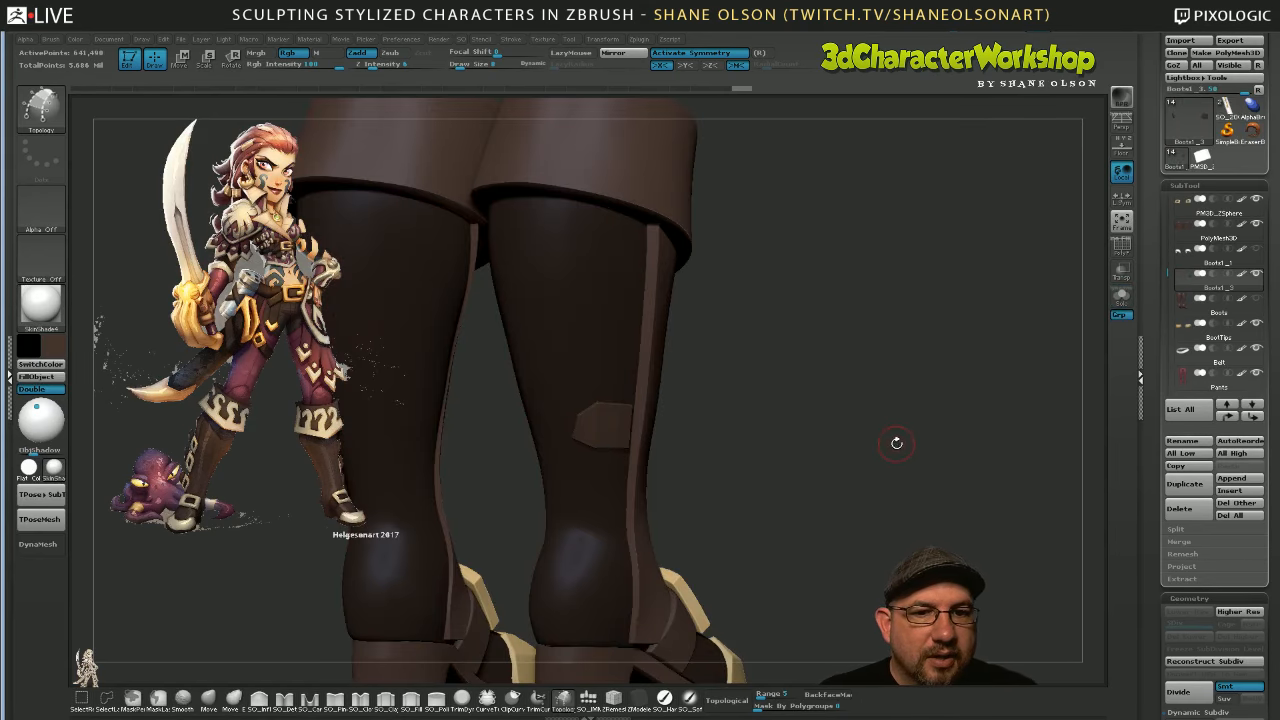
# Draw two vertical Topology curves on the boot's calf above the first strap piece
pyautogui.moveTo(897, 449); pyautogui.dragTo(802, 418)
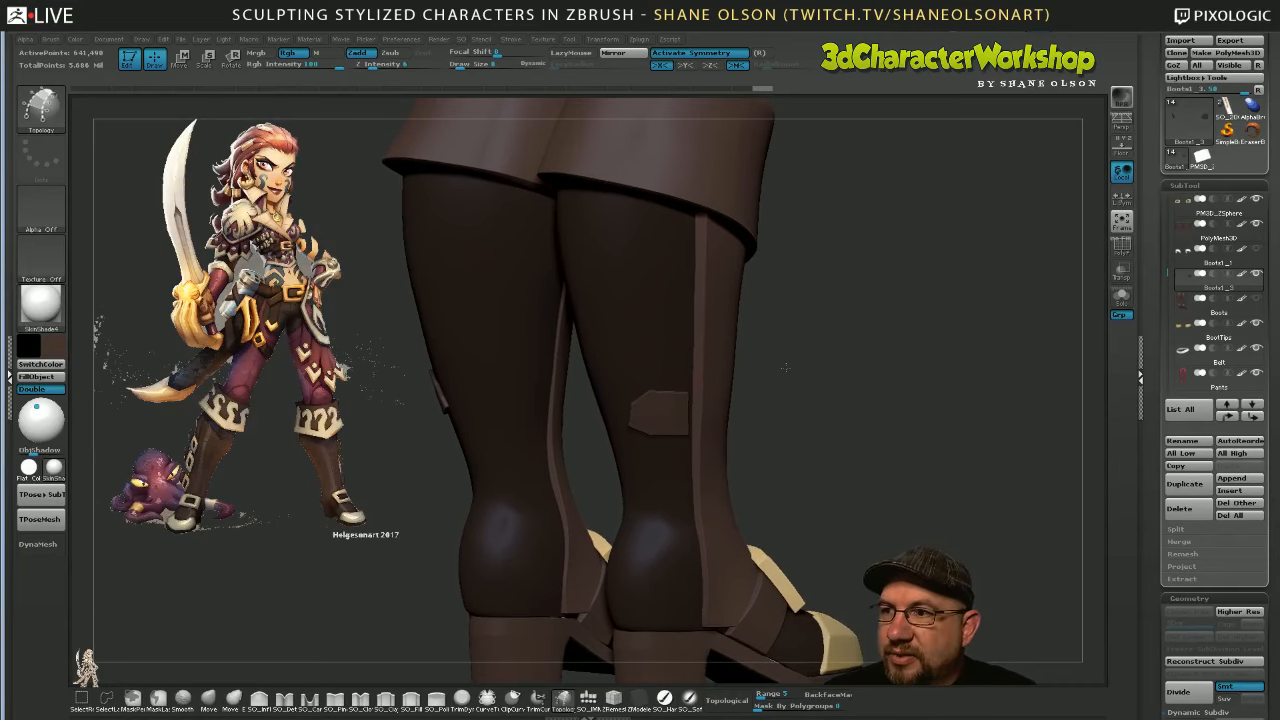
pyautogui.moveTo(785, 368); pyautogui.dragTo(813, 401)
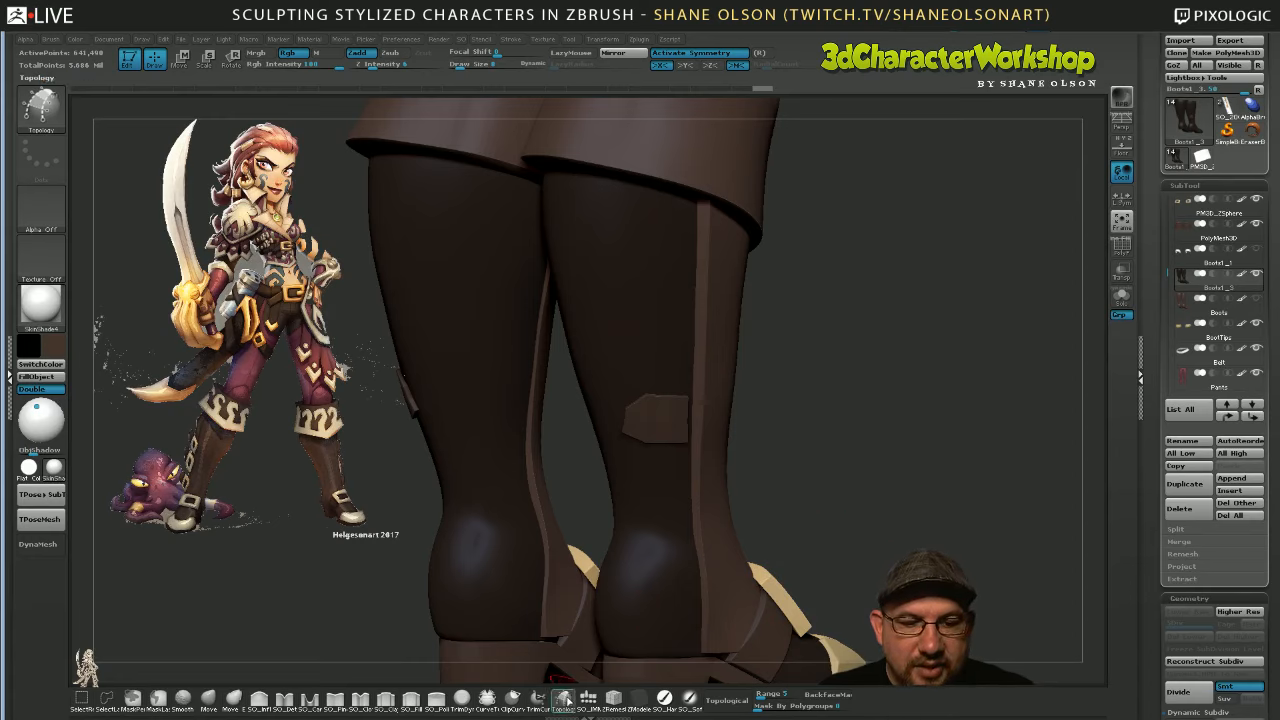
pyautogui.keyDown('alt'); pyautogui.moveTo(777, 392); pyautogui.dragTo(768, 425); pyautogui.keyUp('alt')
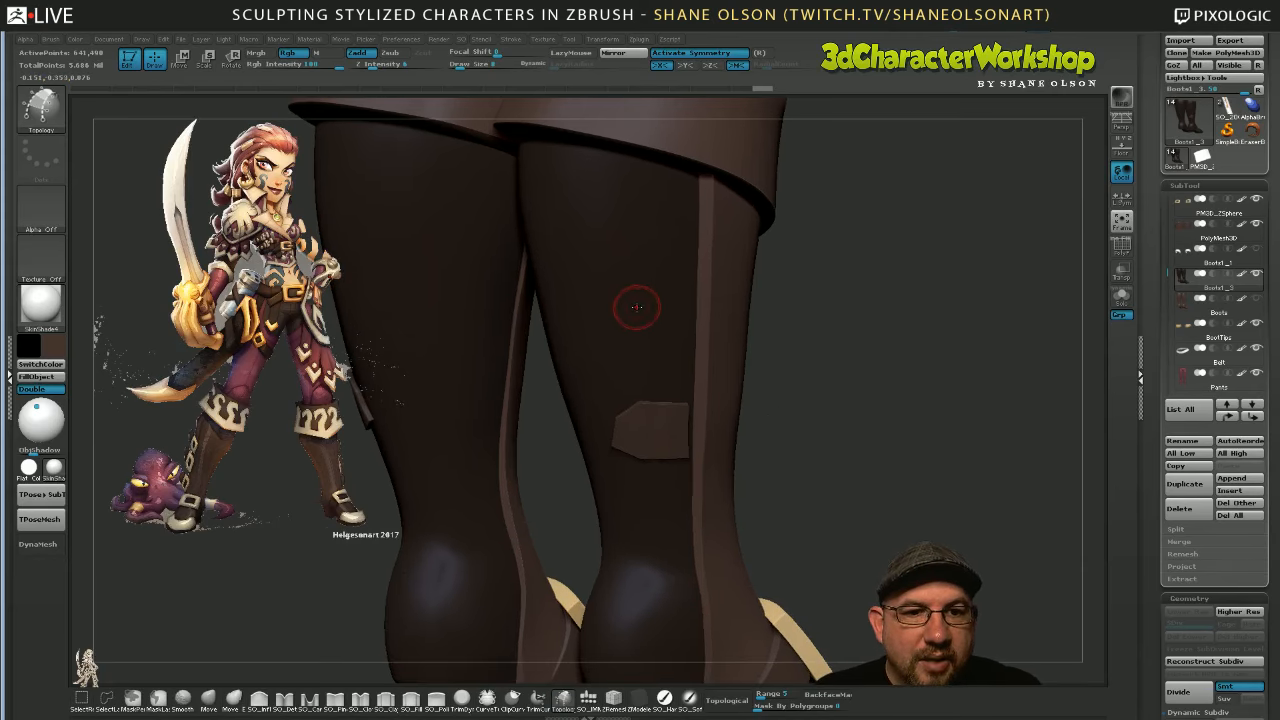
pyautogui.moveTo(635, 300); pyautogui.dragTo(636, 361)
pyautogui.moveTo(680, 290); pyautogui.dragTo(679, 355)
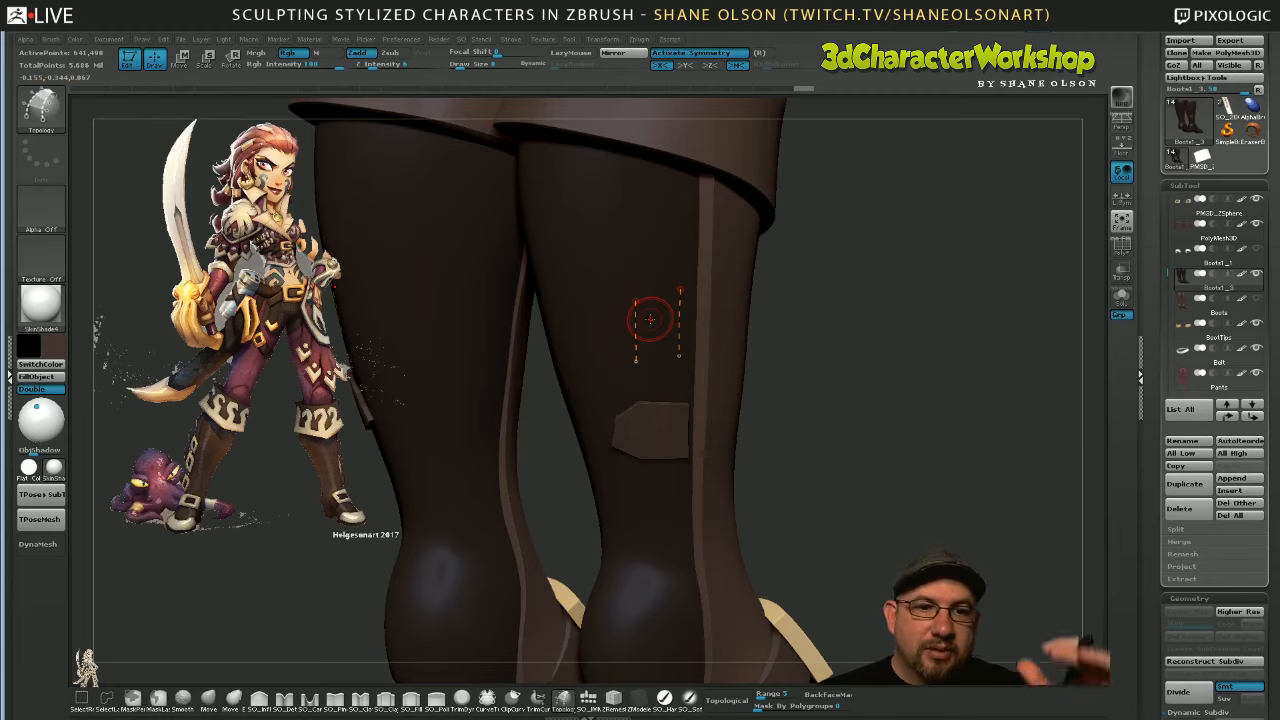
# Solo the boots and cross the two vertical curves with four horizontal ones to form a rectangular patch
pyautogui.click(1120, 315)
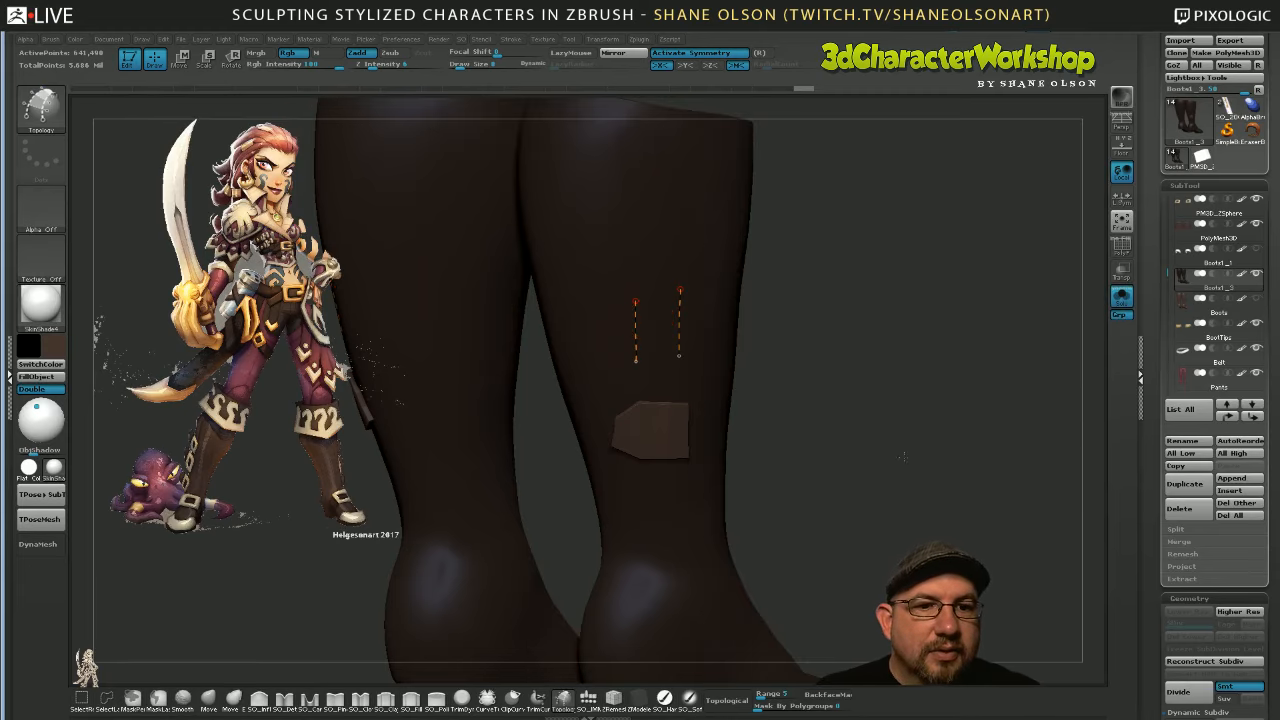
pyautogui.moveTo(677, 301); pyautogui.dragTo(710, 295)
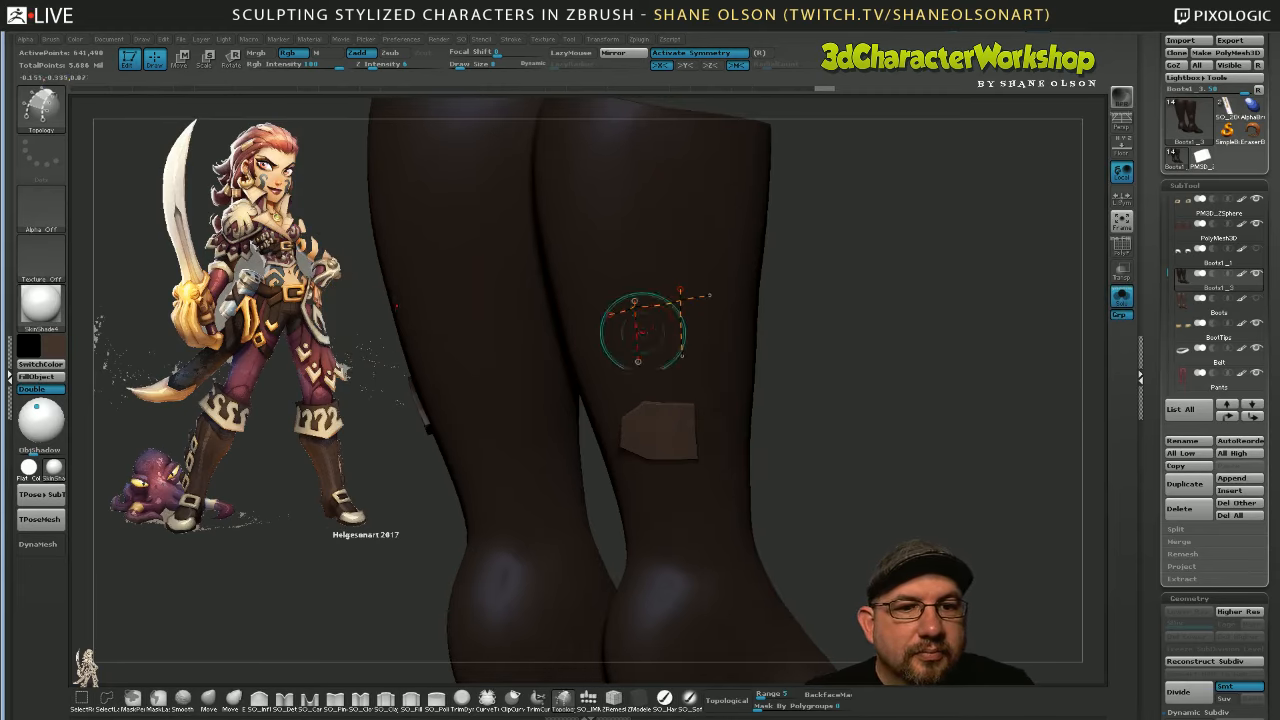
pyautogui.moveTo(606, 340); pyautogui.dragTo(711, 320)
pyautogui.moveTo(616, 362); pyautogui.dragTo(710, 340)
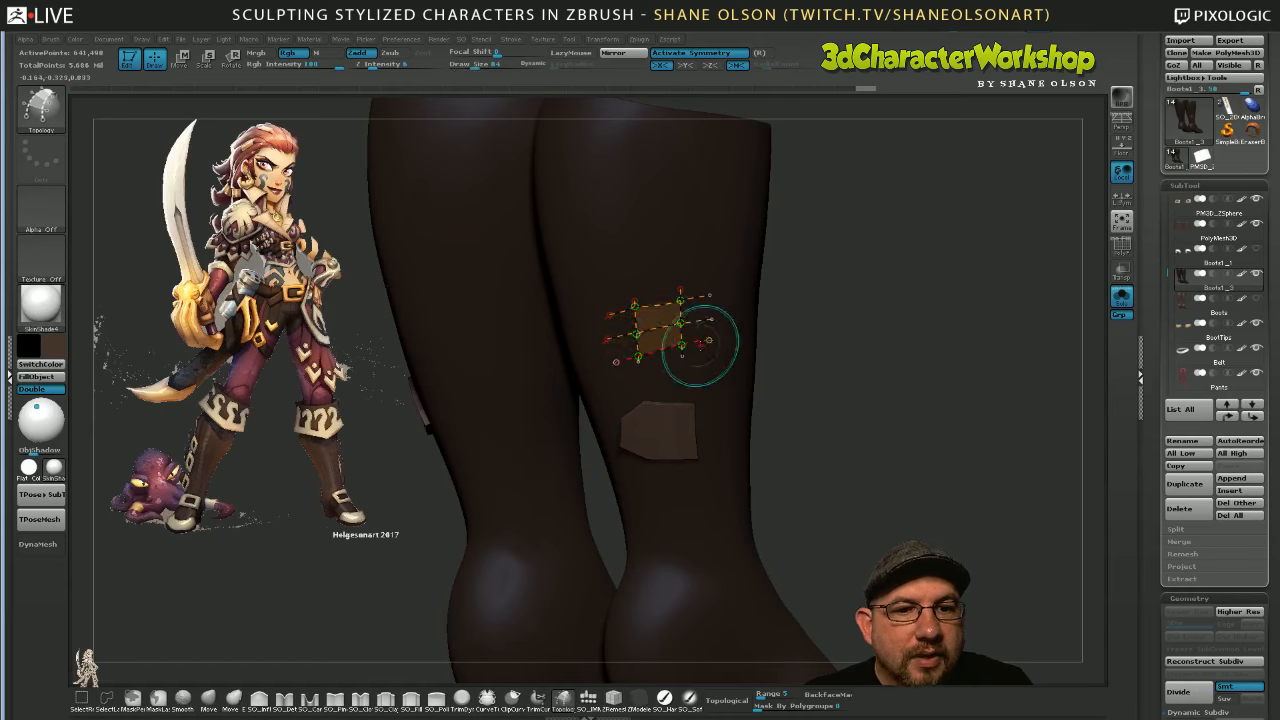
pyautogui.moveTo(638, 360)
pyautogui.mouseDown()
pyautogui.moveTo(642, 388)
pyautogui.moveTo(712, 367)
pyautogui.mouseUp()
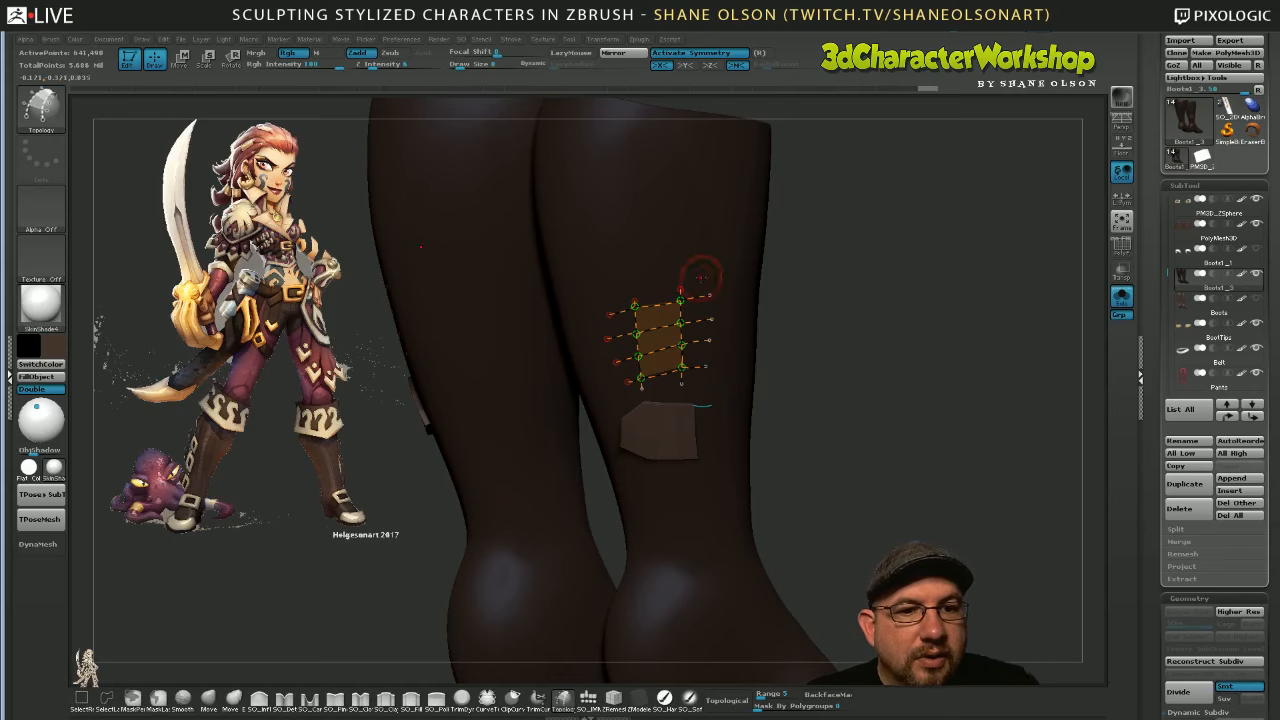
# Add a vertical Topology curve on each side of the calf patch and generate the second strap mesh from the curves
pyautogui.moveTo(702, 270); pyautogui.dragTo(702, 382)
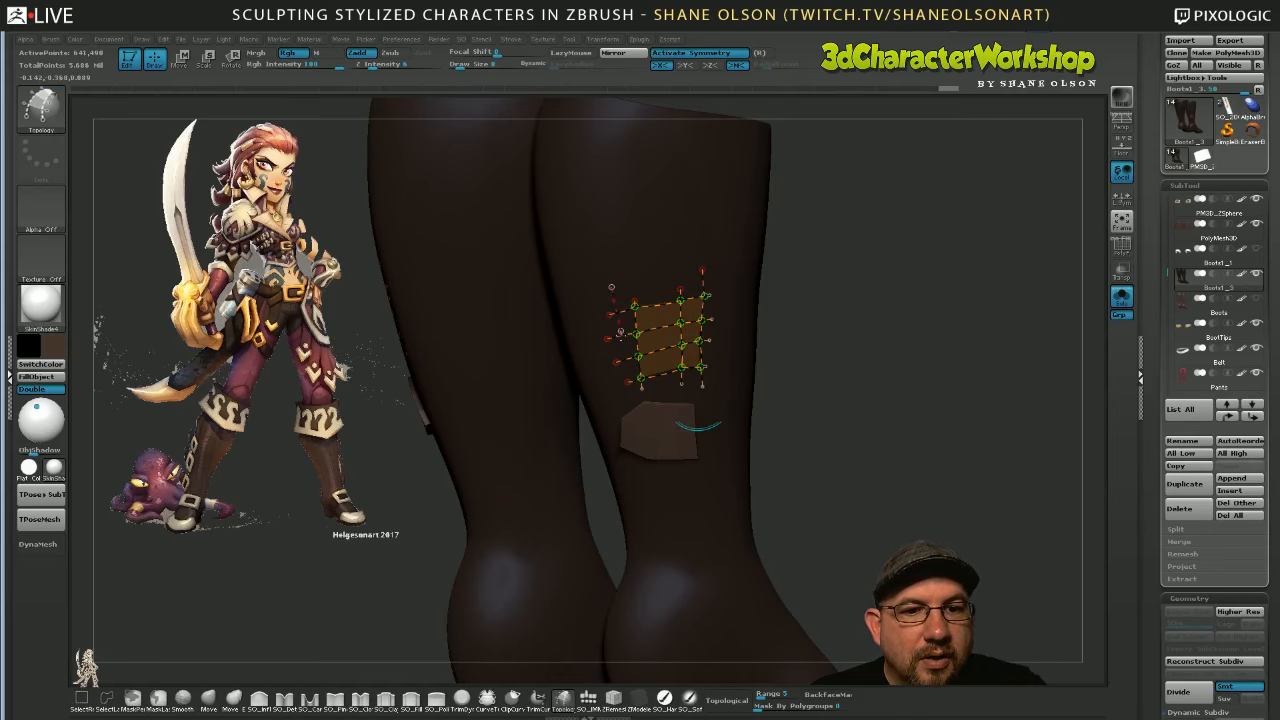
pyautogui.moveTo(622, 371); pyautogui.dragTo(620, 392)
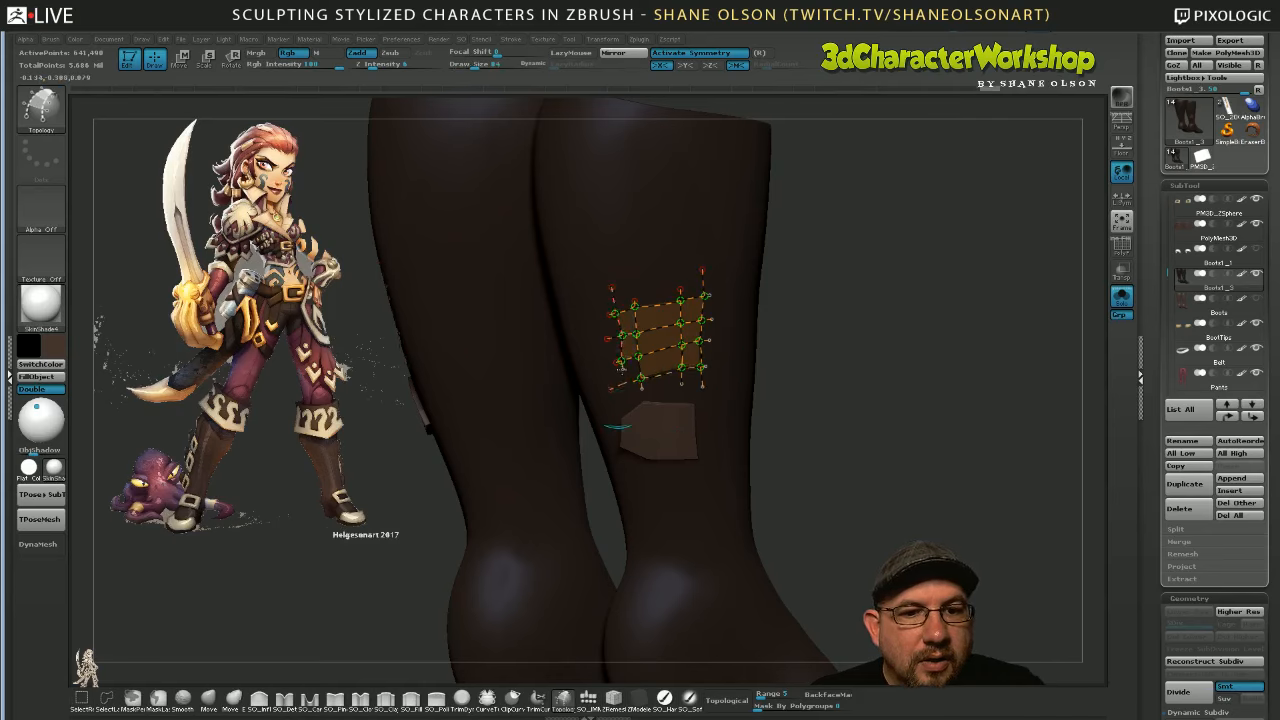
pyautogui.click(742, 350)
pyautogui.moveTo(840, 423); pyautogui.dragTo(1037, 400)
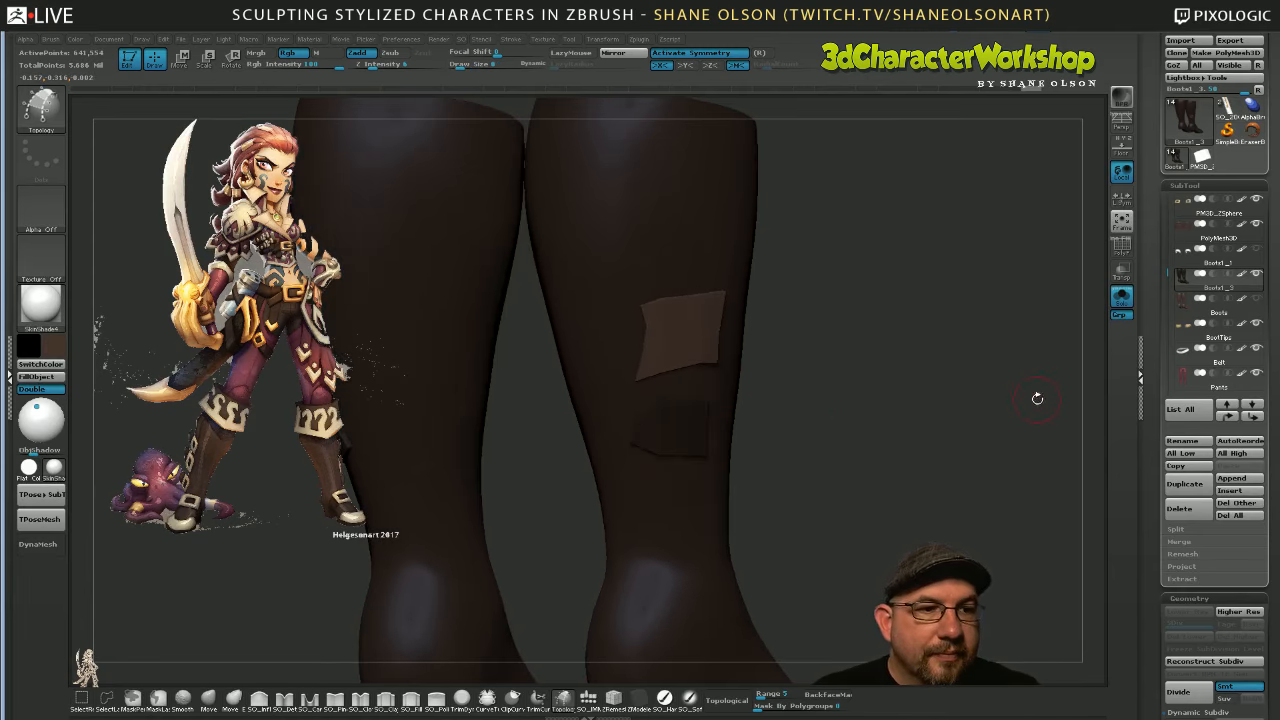
pyautogui.click(1121, 296)
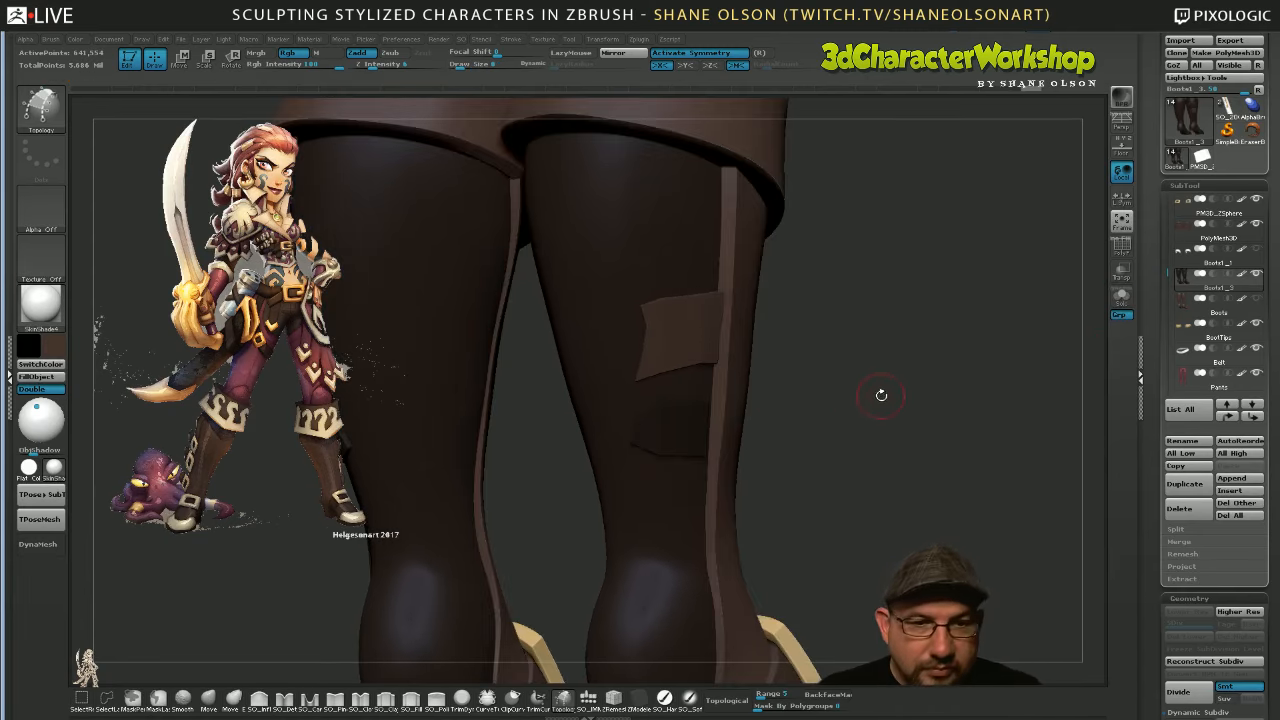
pyautogui.moveTo(873, 405); pyautogui.dragTo(1079, 347)
# Solo the strap subtool, hide the boots and delete the hidden geometry, keeping only the strap pieces
pyautogui.click(1121, 296)
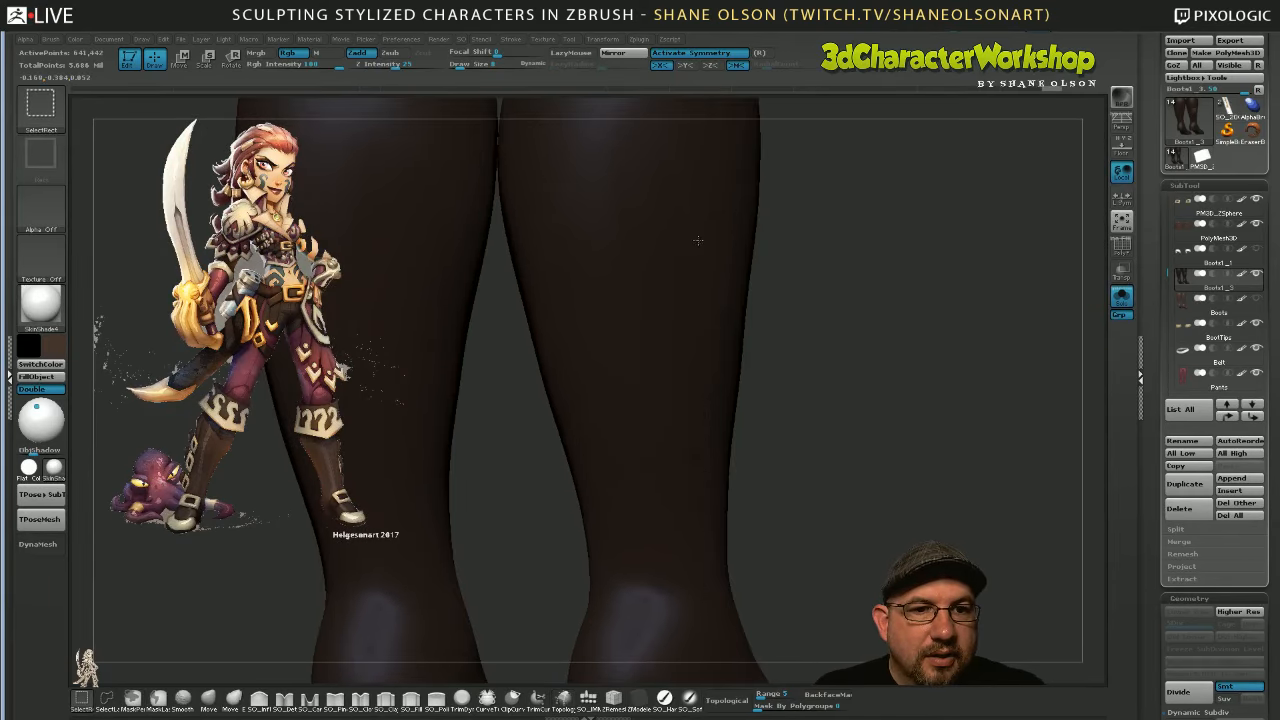
pyautogui.keyDown('alt'); pyautogui.click(690, 320); pyautogui.keyUp('alt')
pyautogui.press('space')
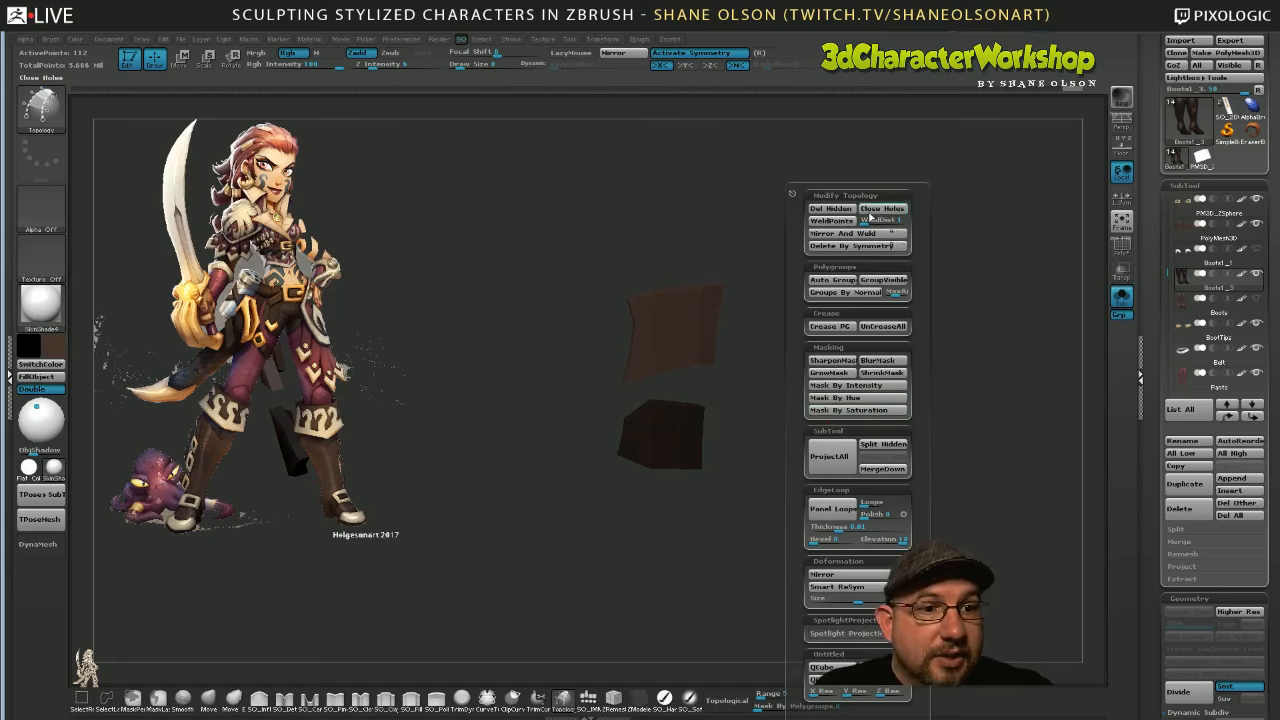
pyautogui.click(843, 223)
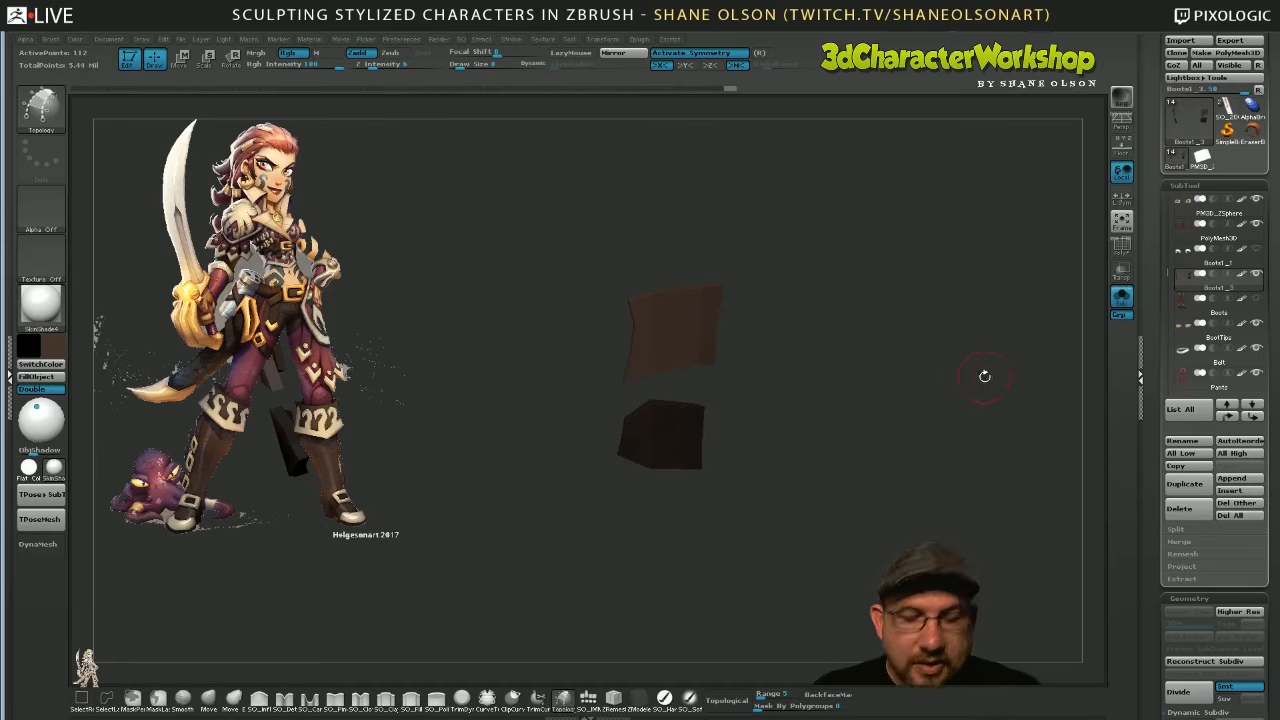
# Show the polyframe and reshape the upper strap piece's side and lower edges with the Move brush at Z Intensity 29
pyautogui.hotkey('shift', 'f')
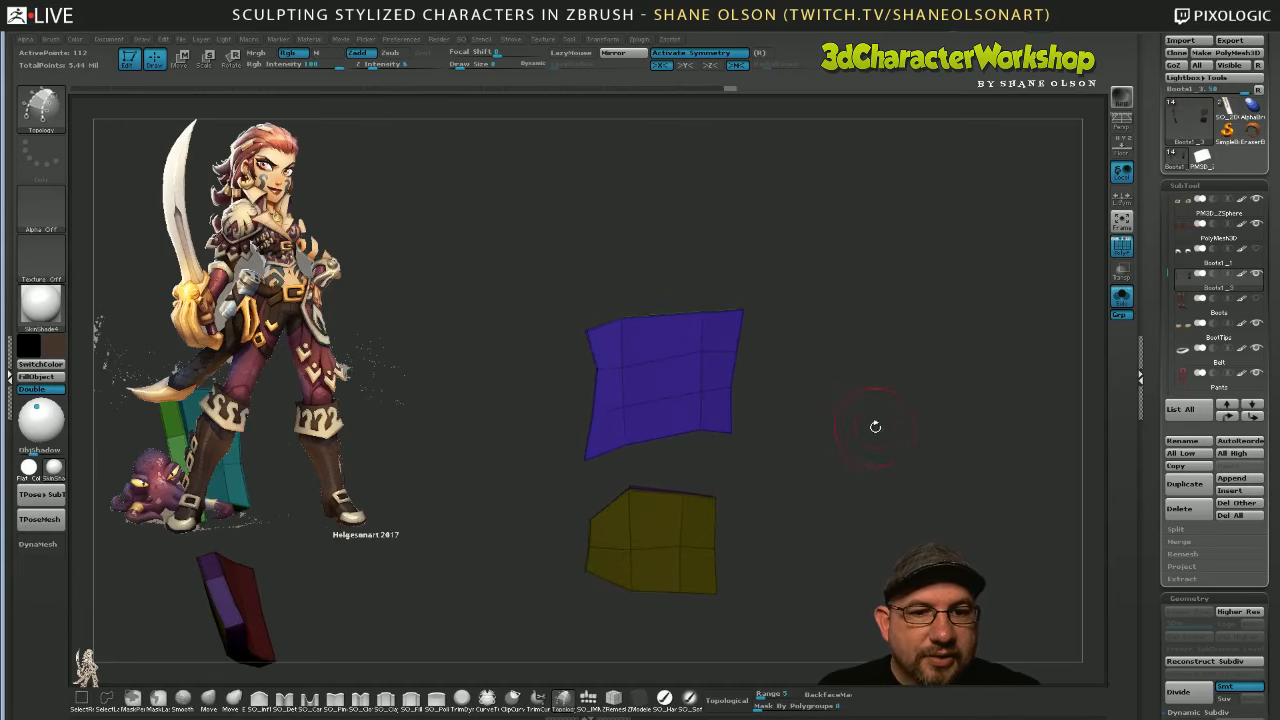
pyautogui.click(208, 697)
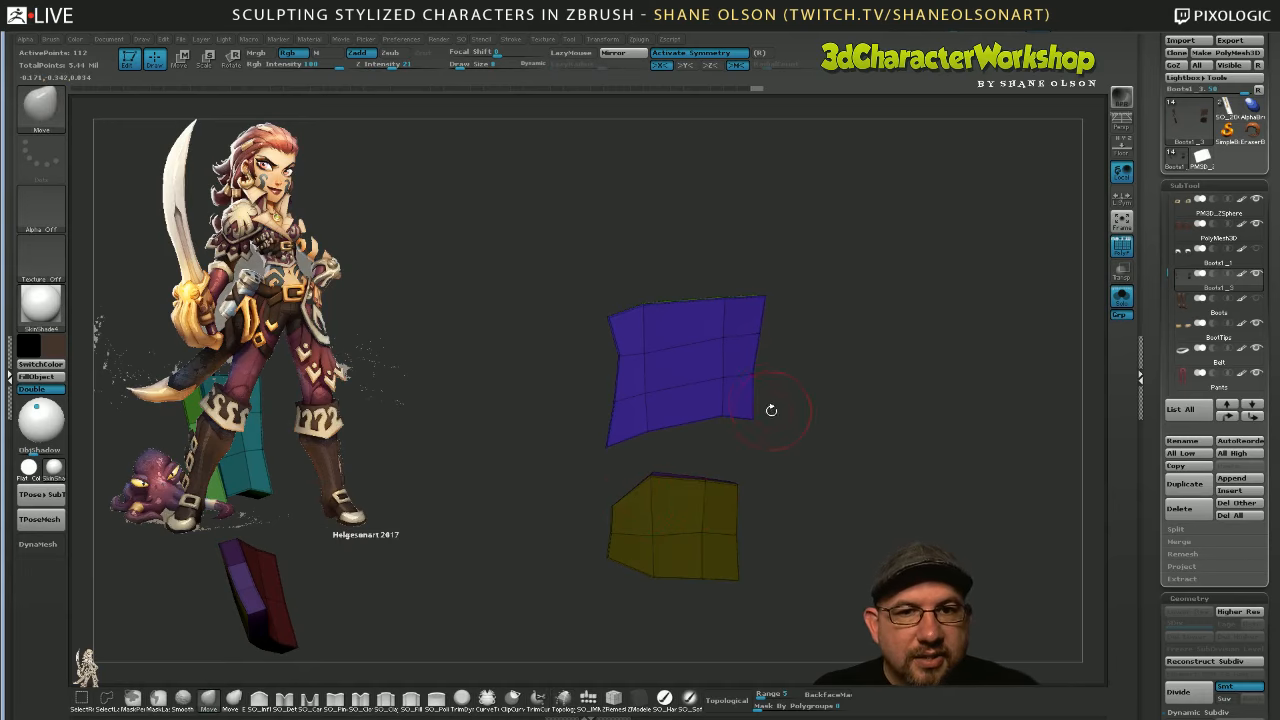
pyautogui.click(398, 66)
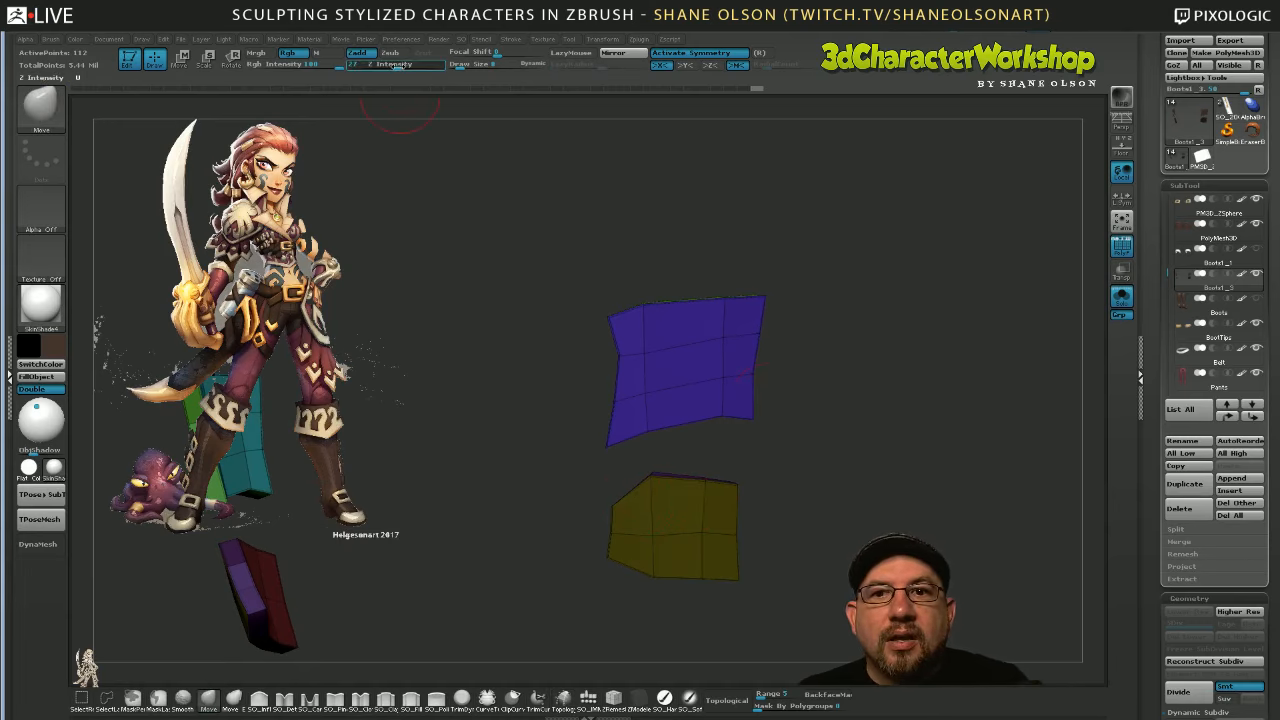
pyautogui.moveTo(615, 355)
pyautogui.mouseDown()
pyautogui.moveTo(598, 358)
pyautogui.moveTo(593, 317)
pyautogui.mouseUp()
pyautogui.moveTo(613, 400); pyautogui.dragTo(591, 409)
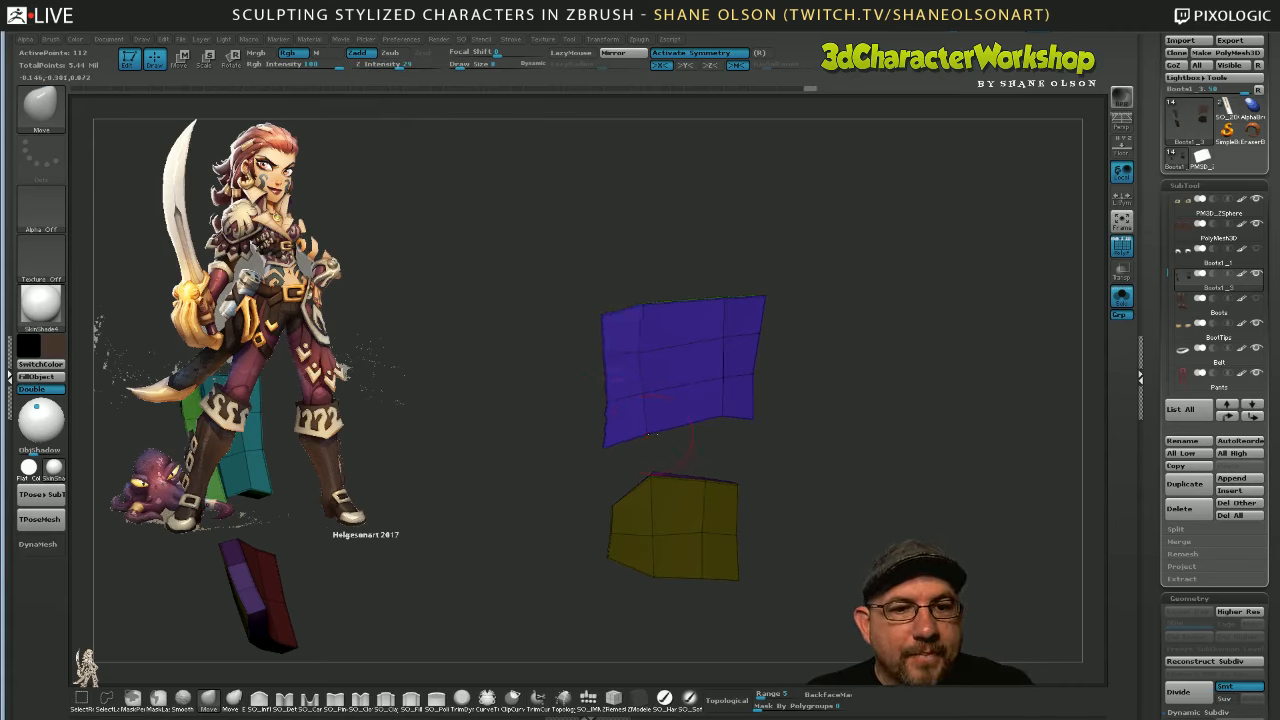
pyautogui.moveTo(660, 345); pyautogui.dragTo(641, 393)
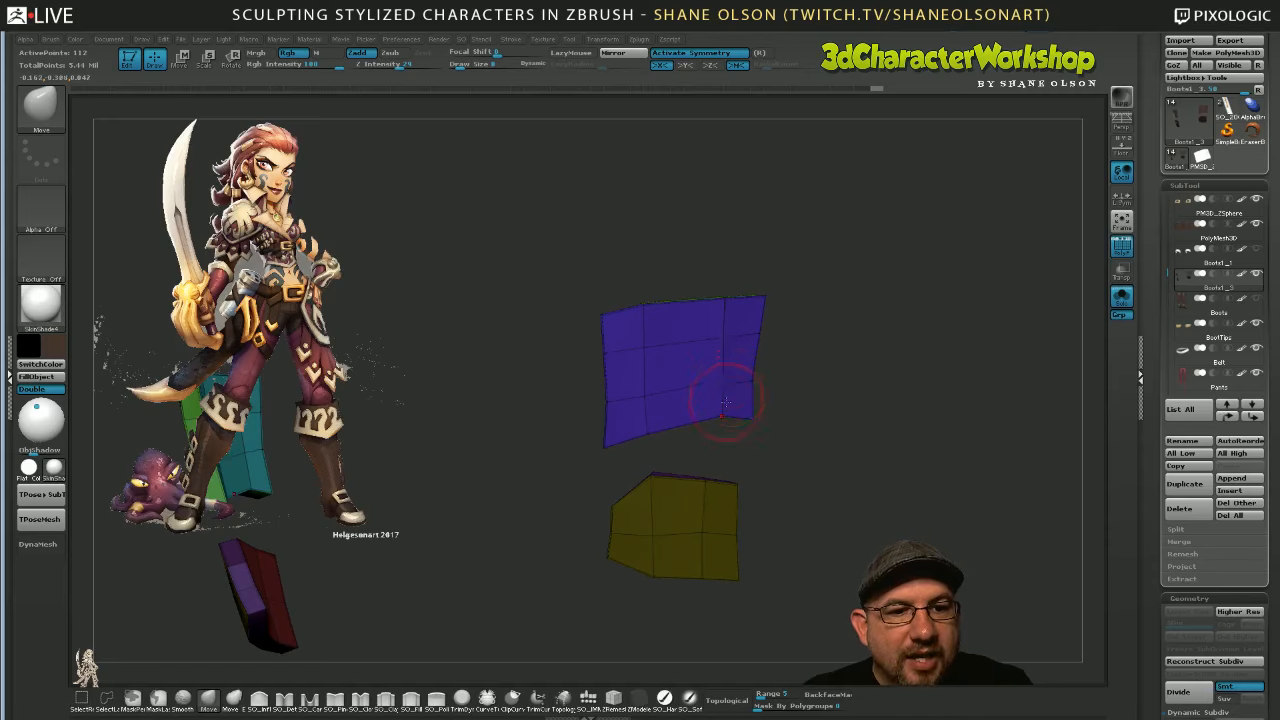
pyautogui.moveTo(725, 401); pyautogui.dragTo(749, 423)
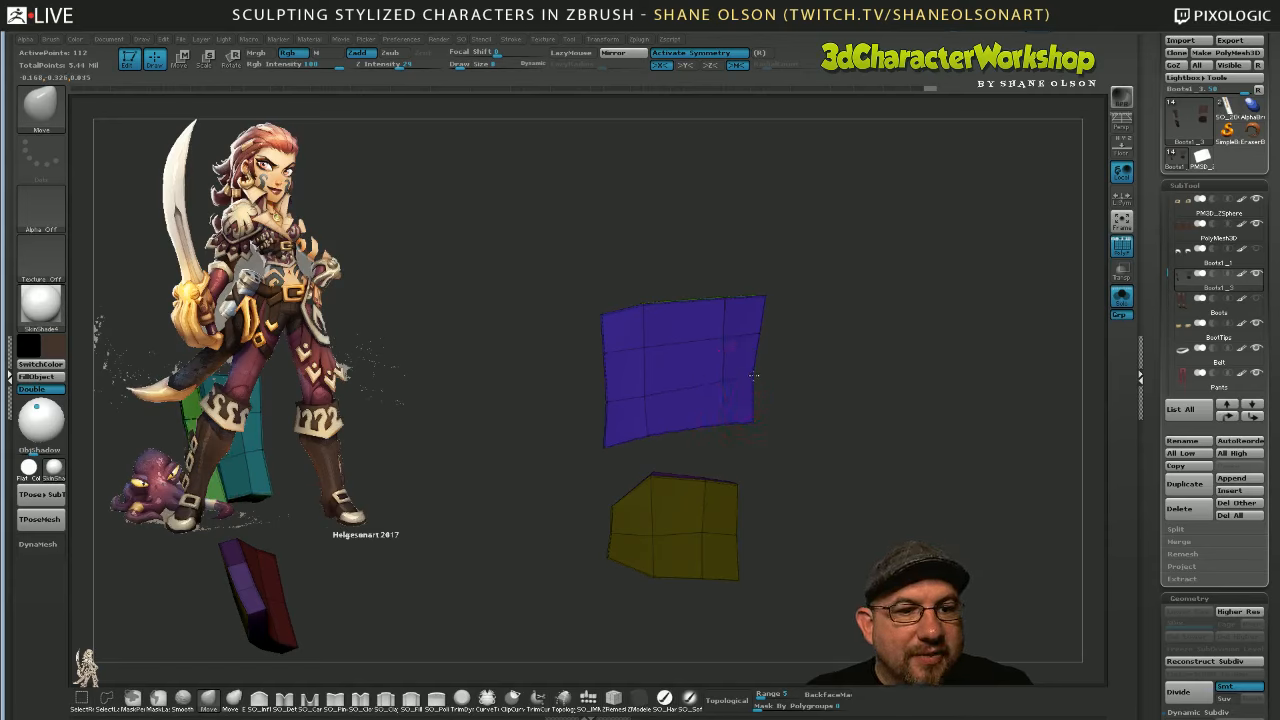
pyautogui.moveTo(758, 343); pyautogui.dragTo(770, 354)
# Cut a rectangular hole through the upper strap piece's centre polygon with ZModeler's QMesh on A Single Poly
pyautogui.moveTo(810, 439)
pyautogui.mouseDown()
pyautogui.moveTo(832, 495)
pyautogui.moveTo(810, 452)
pyautogui.moveTo(837, 389)
pyautogui.moveTo(789, 465)
pyautogui.moveTo(684, 443)
pyautogui.mouseUp()
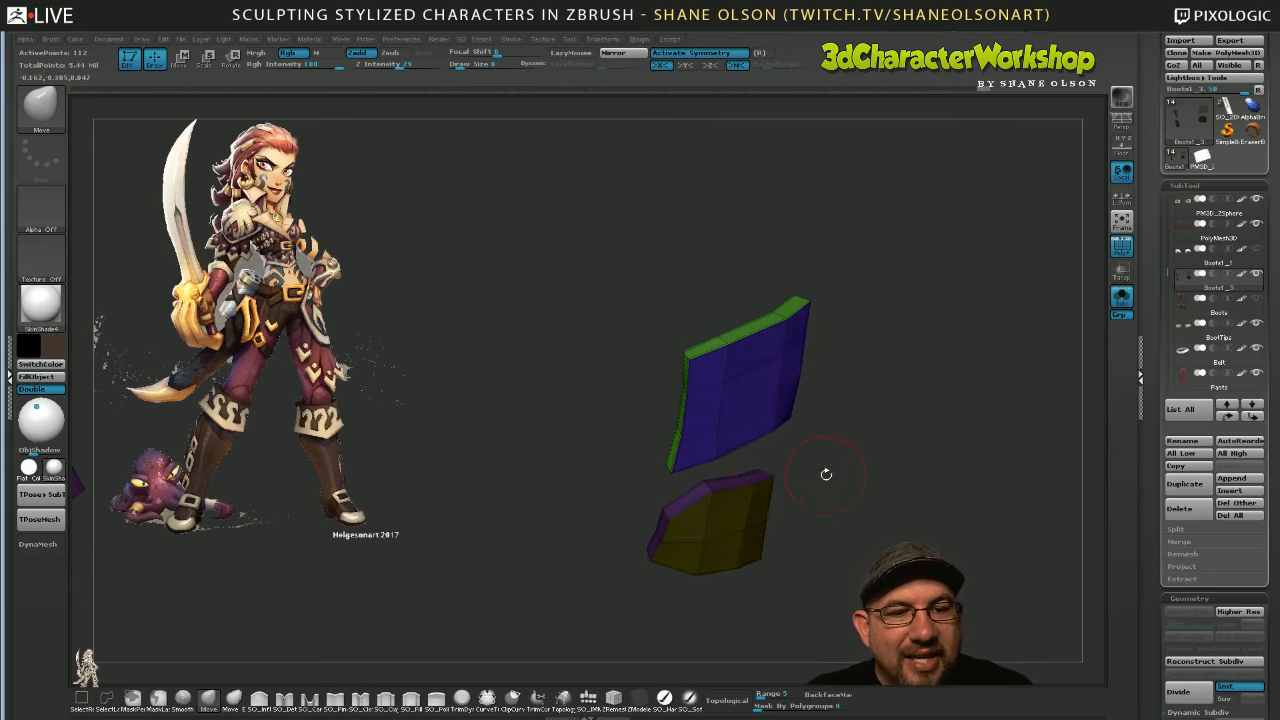
pyautogui.moveTo(826, 474); pyautogui.dragTo(714, 424)
pyautogui.moveTo(790, 440)
pyautogui.mouseDown()
pyautogui.moveTo(882, 495)
pyautogui.moveTo(812, 512)
pyautogui.moveTo(798, 445)
pyautogui.mouseUp()
pyautogui.press('b')
pyautogui.press('z')
pyautogui.press('m')
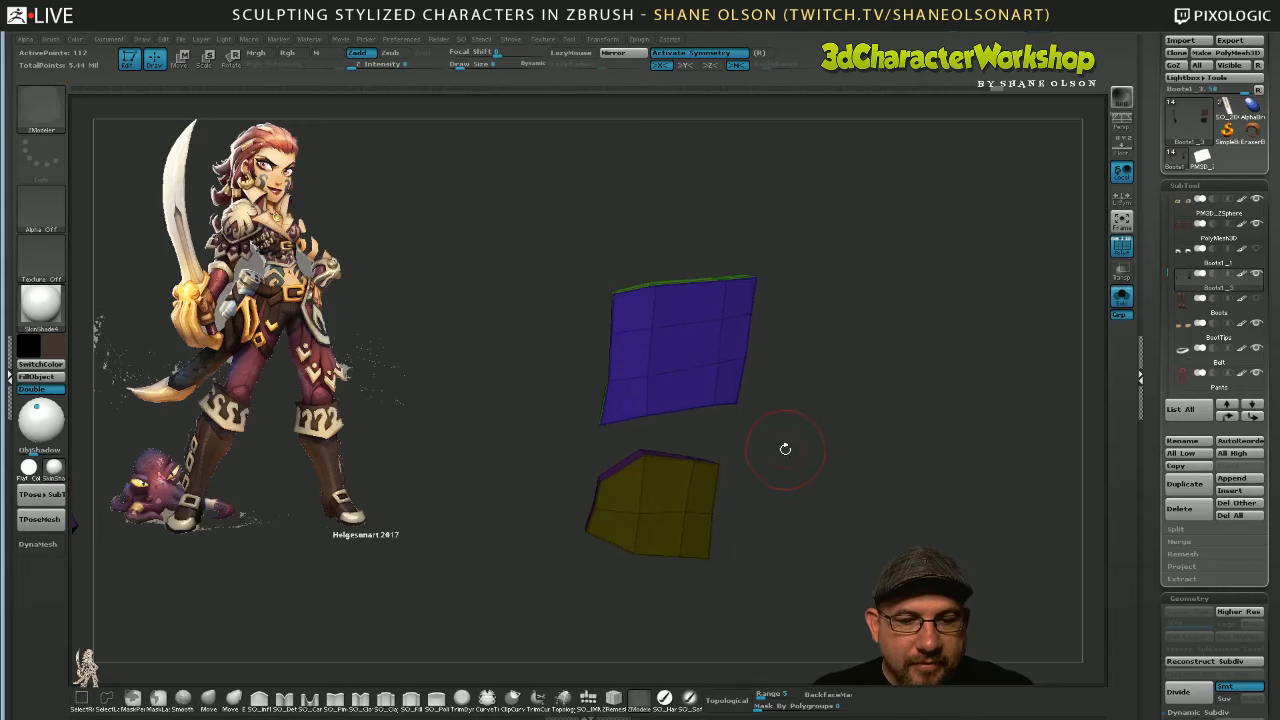
pyautogui.press('space')
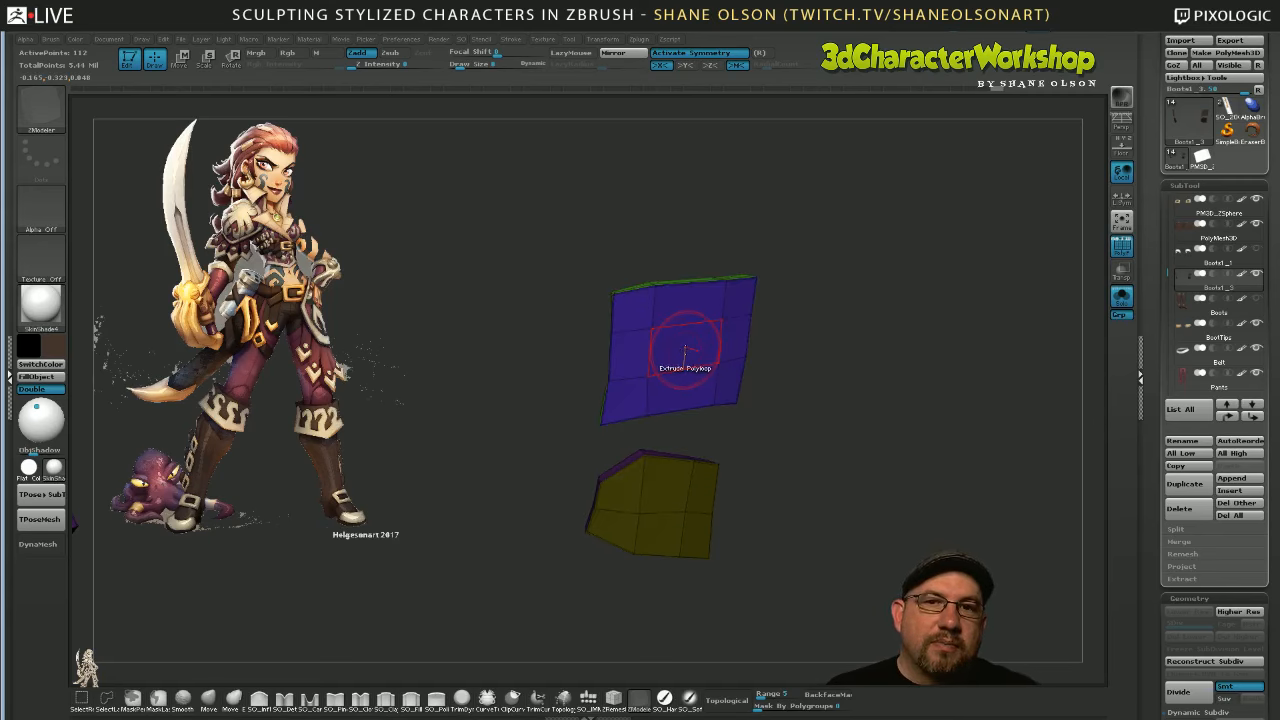
pyautogui.press('space')
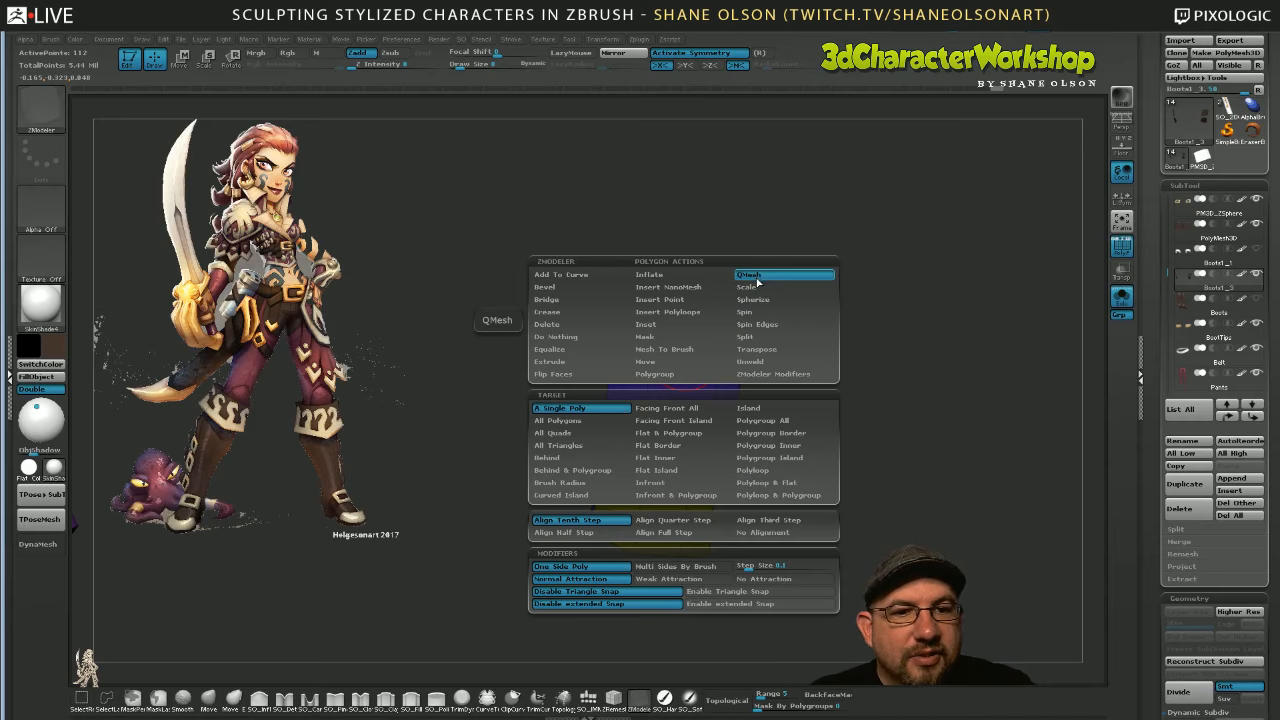
pyautogui.click(604, 412)
pyautogui.moveTo(828, 372); pyautogui.dragTo(786, 354)
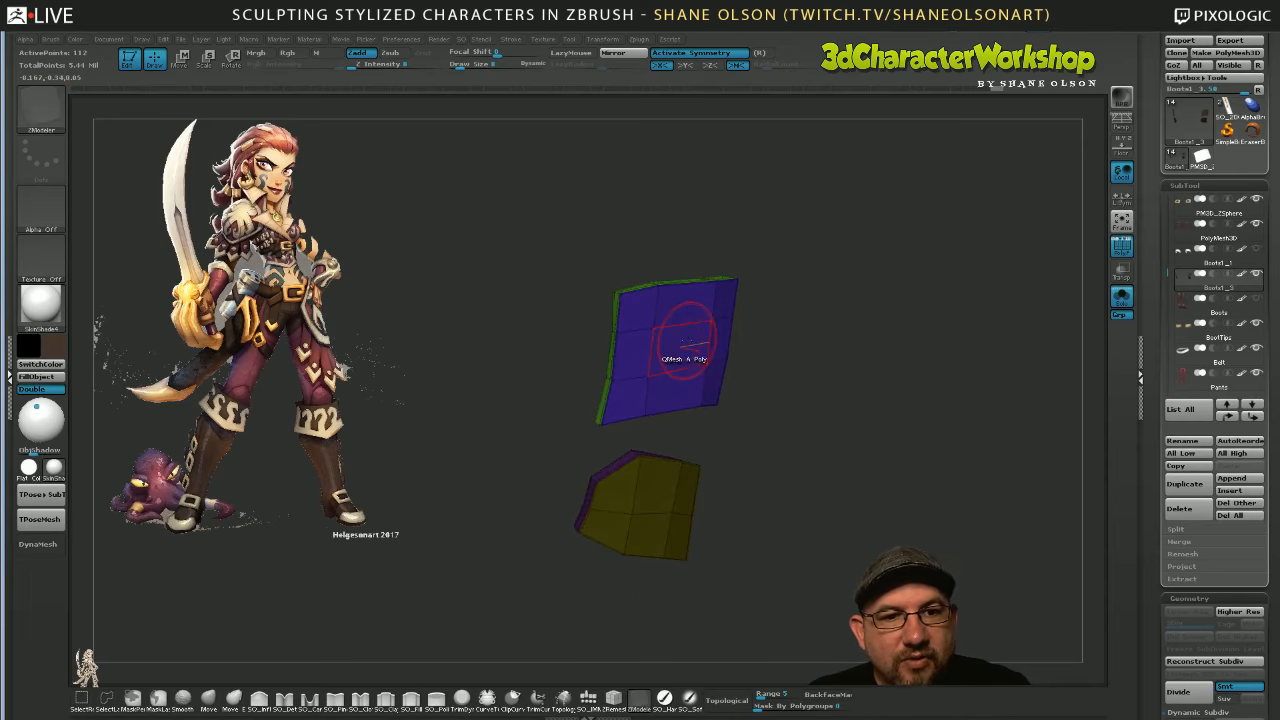
pyautogui.moveTo(677, 340); pyautogui.dragTo(672, 345)
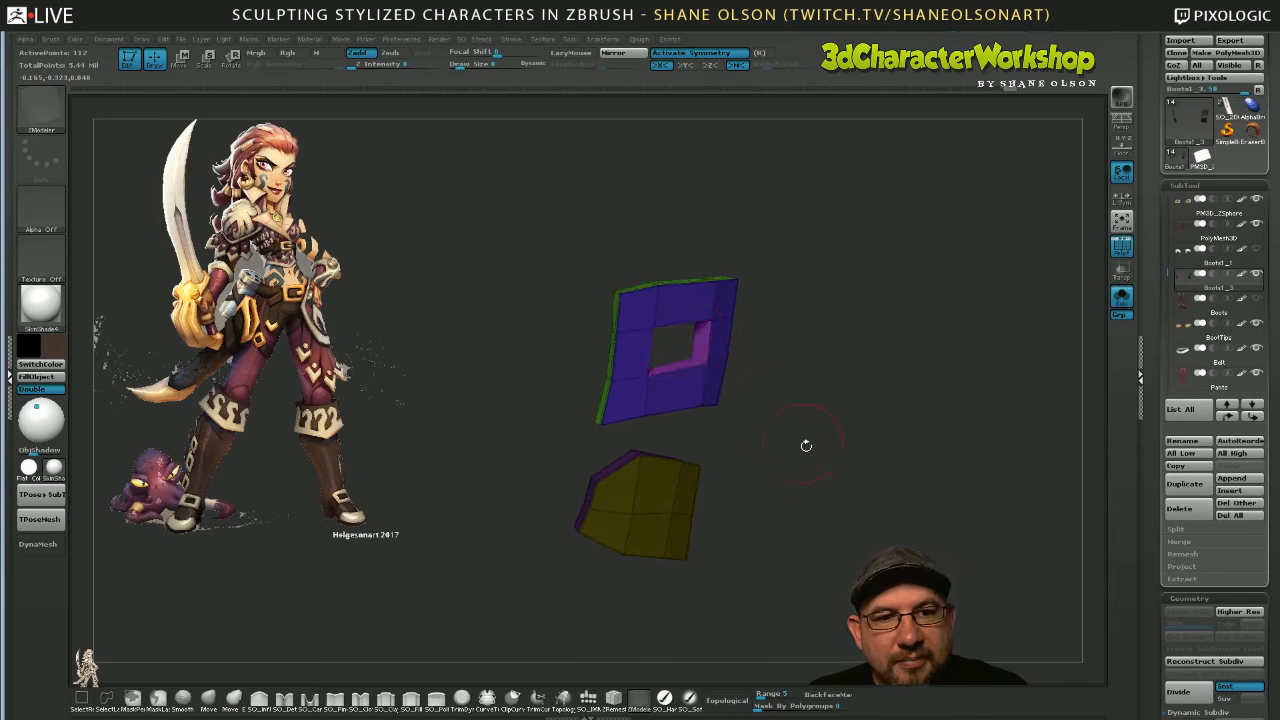
# Even out the outline and opening of the buckle-shaped upper piece with the Move brush
pyautogui.moveTo(833, 511); pyautogui.dragTo(808, 538)
pyautogui.press('b')
pyautogui.press('m')
pyautogui.press('v')
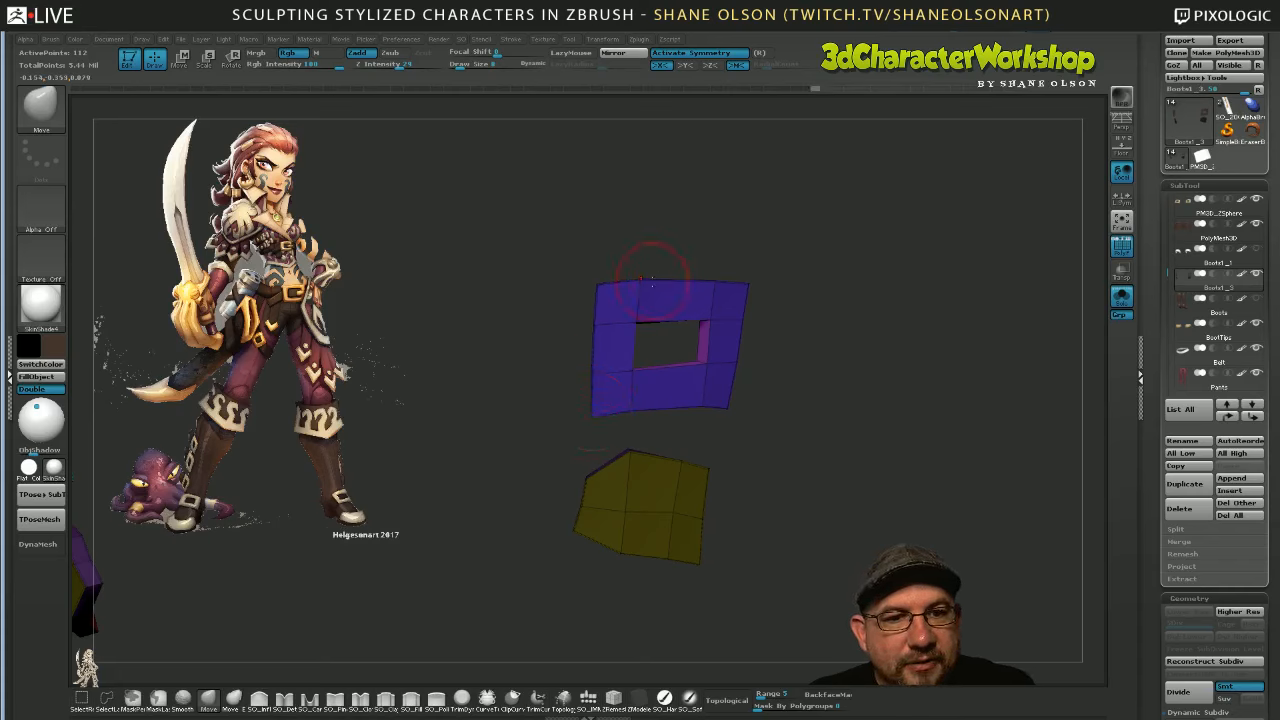
pyautogui.moveTo(834, 373); pyautogui.dragTo(773, 318)
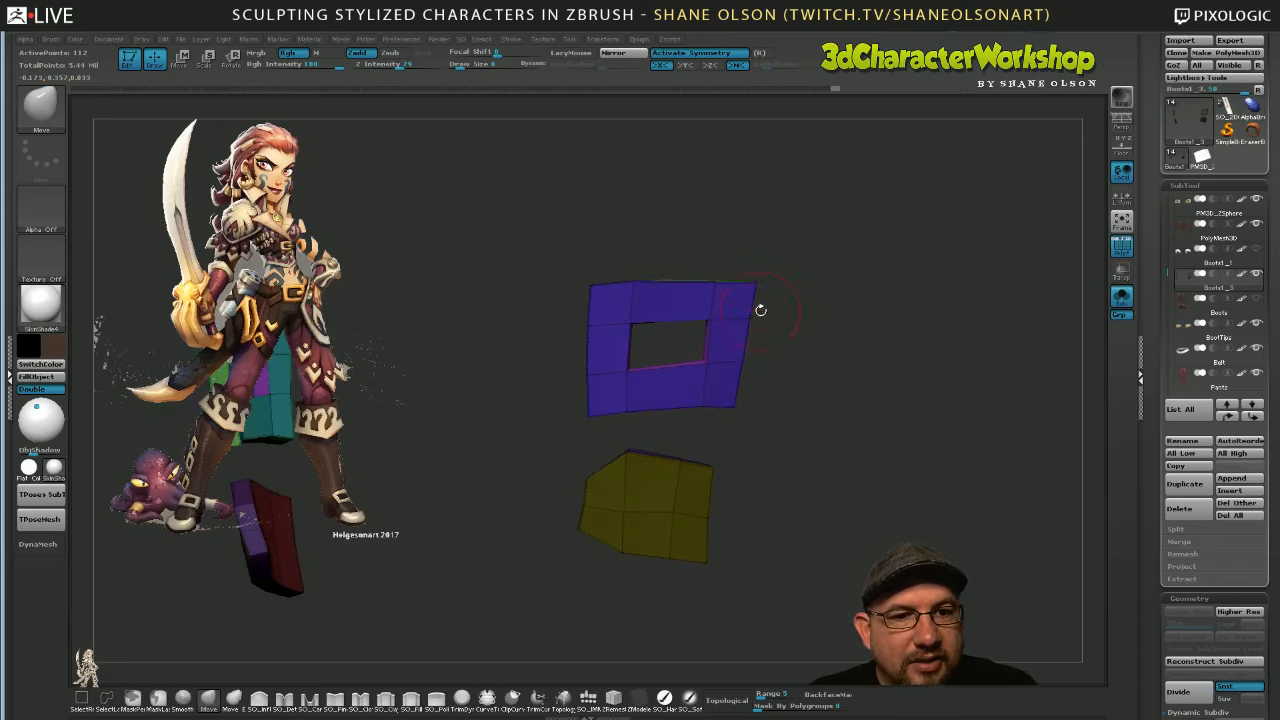
pyautogui.moveTo(776, 413); pyautogui.dragTo(733, 403)
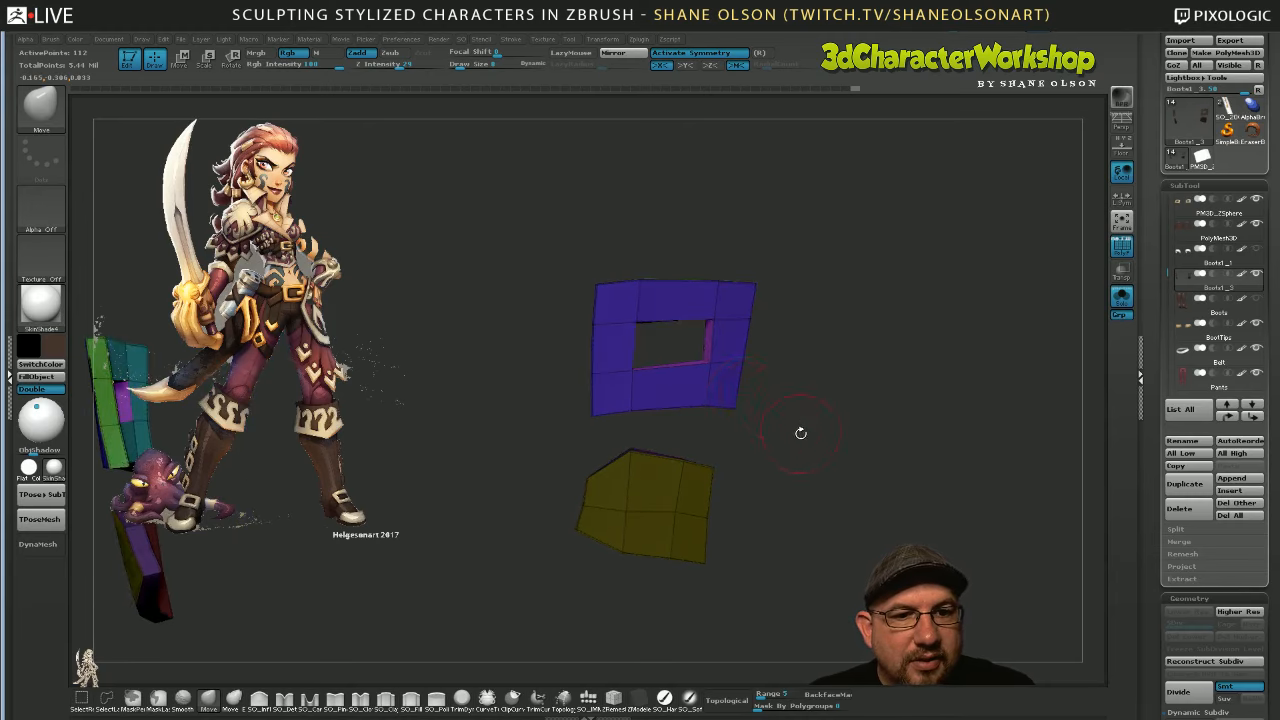
pyautogui.moveTo(800, 432); pyautogui.dragTo(737, 477)
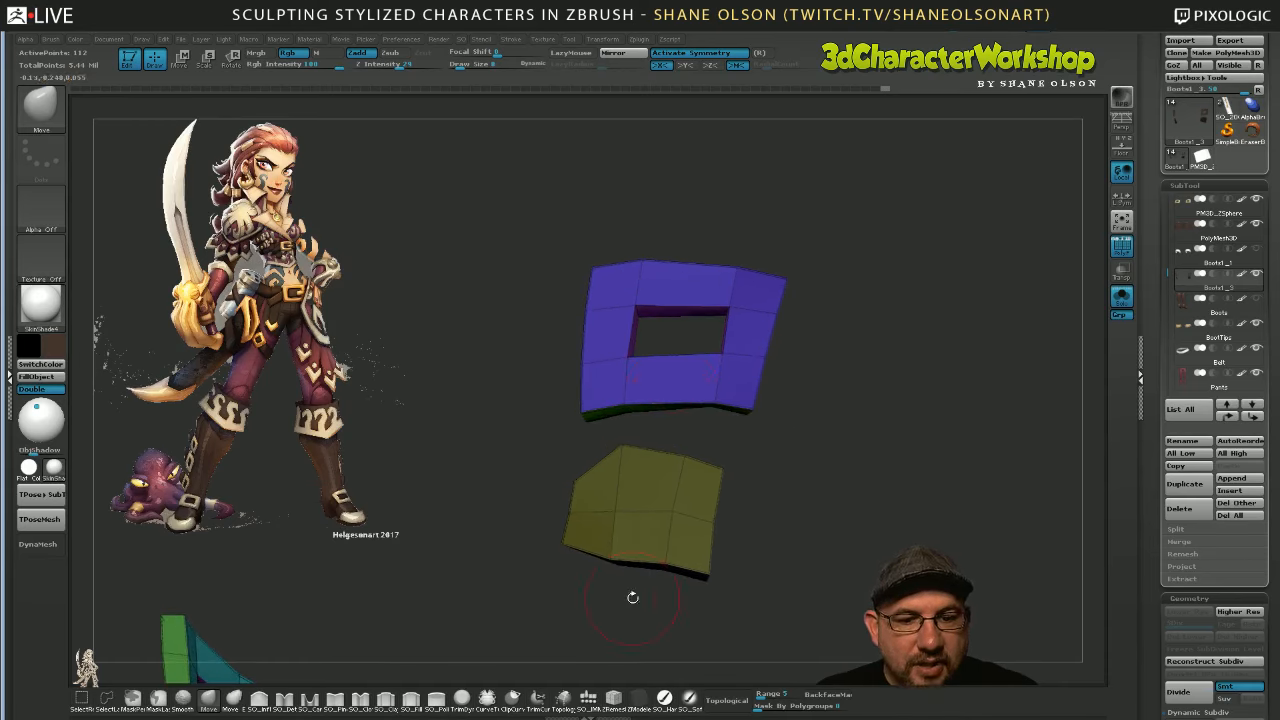
# Insert edge loops across all four sides of the buckle frame with ZModeler's Insert EdgeLoop edge action
pyautogui.click(638, 697)
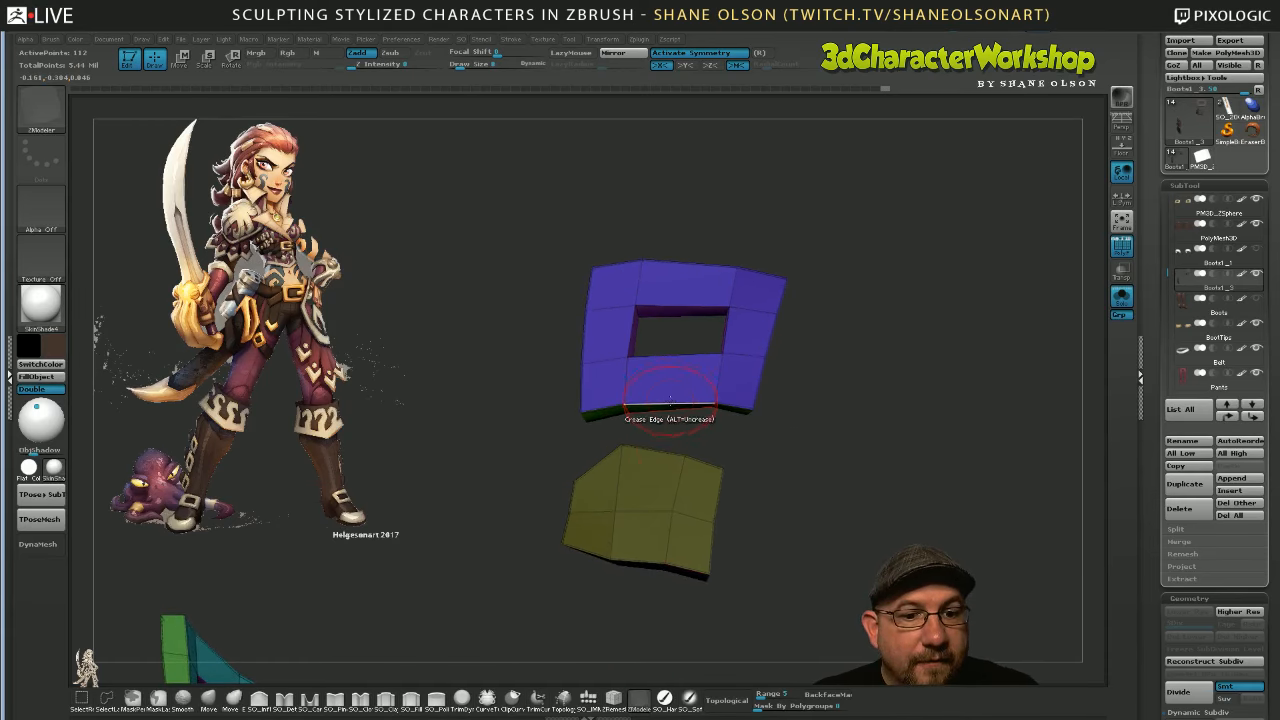
pyautogui.press('space')
pyautogui.click(668, 398)
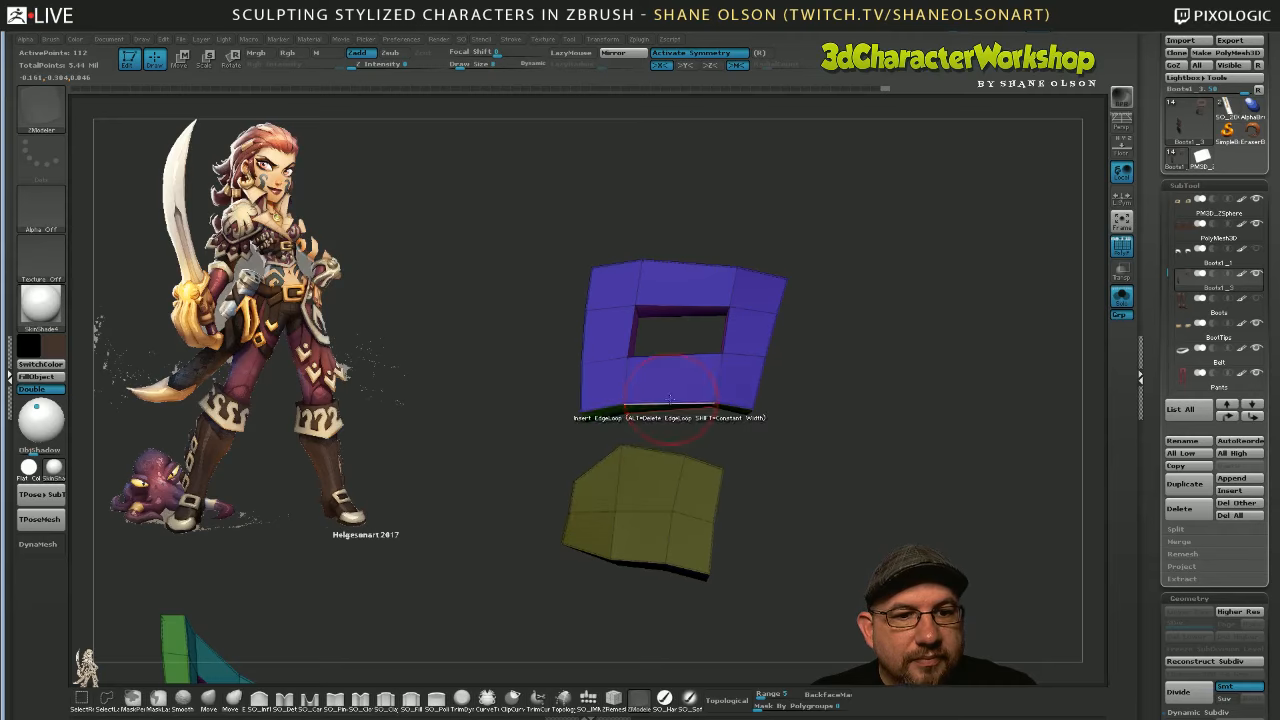
pyautogui.click(686, 302)
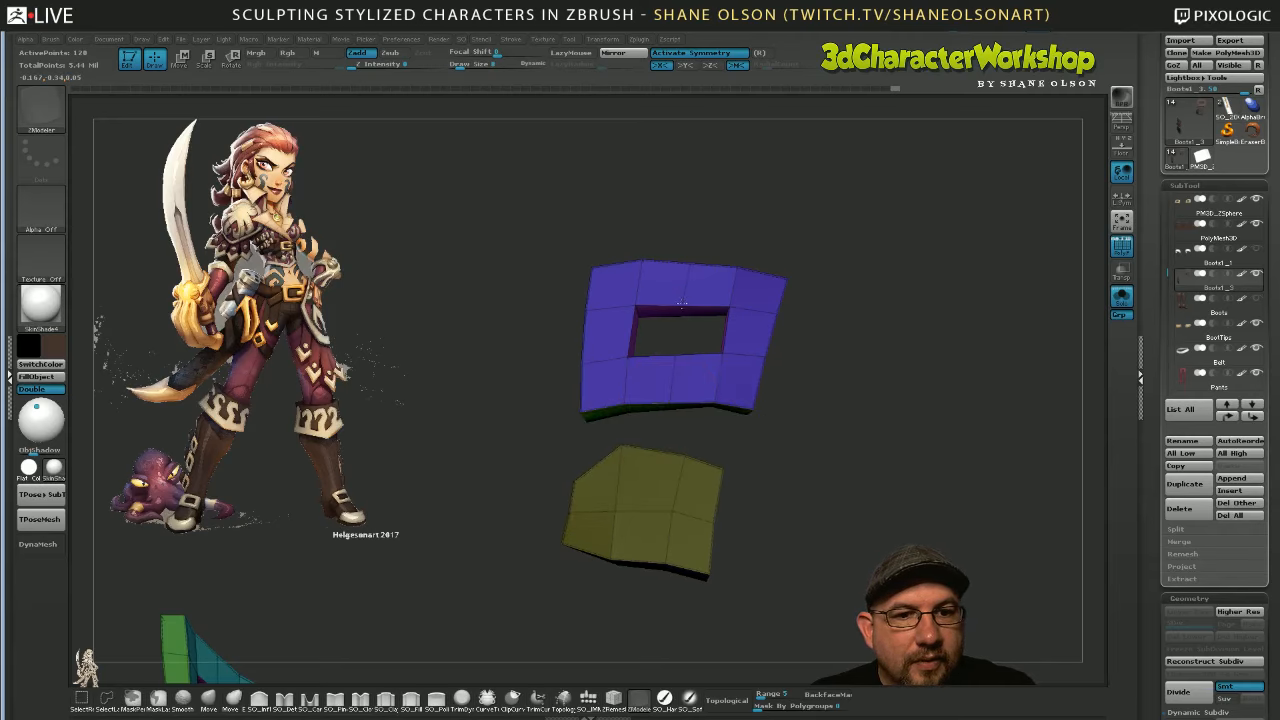
pyautogui.click(730, 326)
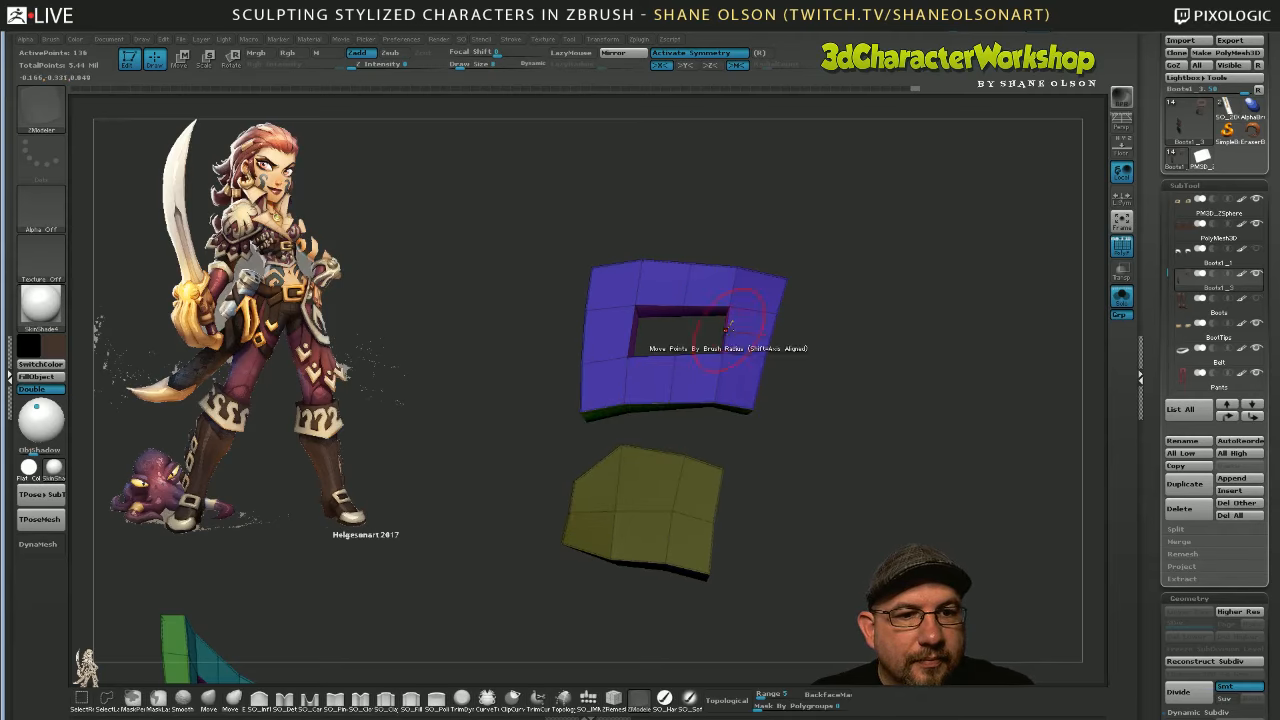
pyautogui.click(630, 333)
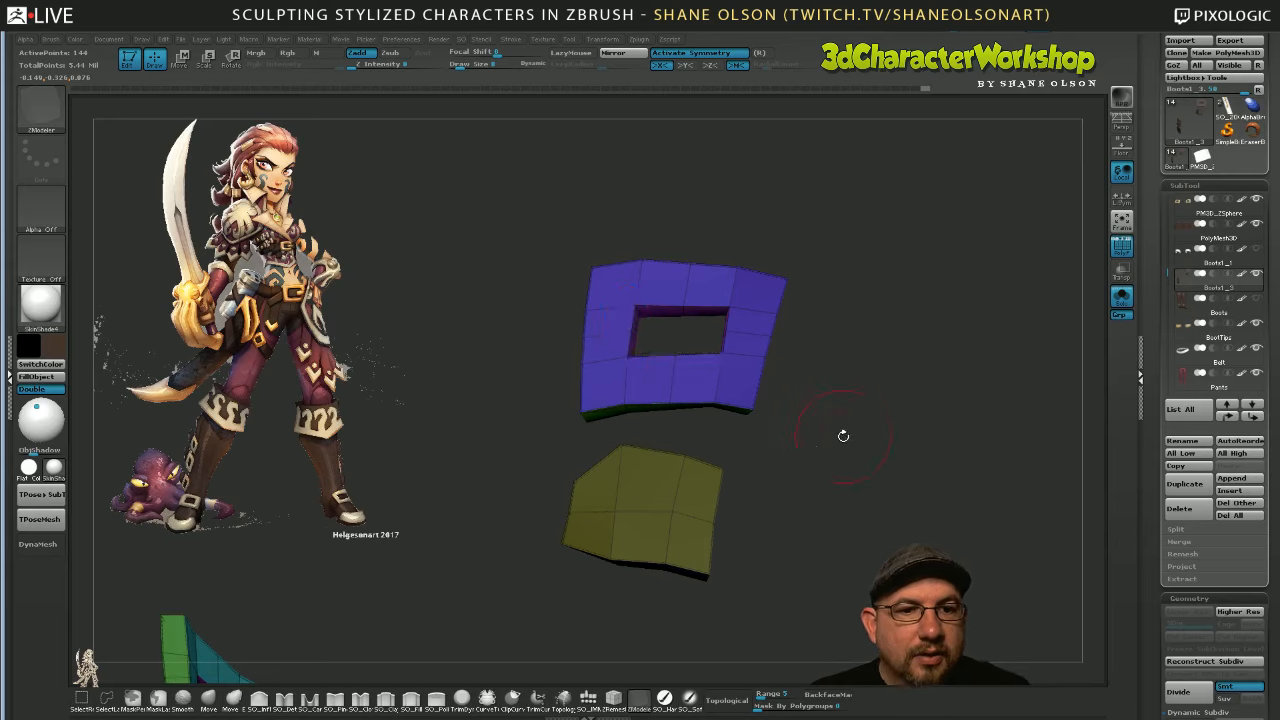
pyautogui.moveTo(843, 437)
pyautogui.mouseDown()
pyautogui.moveTo(831, 449)
pyautogui.moveTo(831, 394)
pyautogui.moveTo(834, 456)
pyautogui.mouseUp()
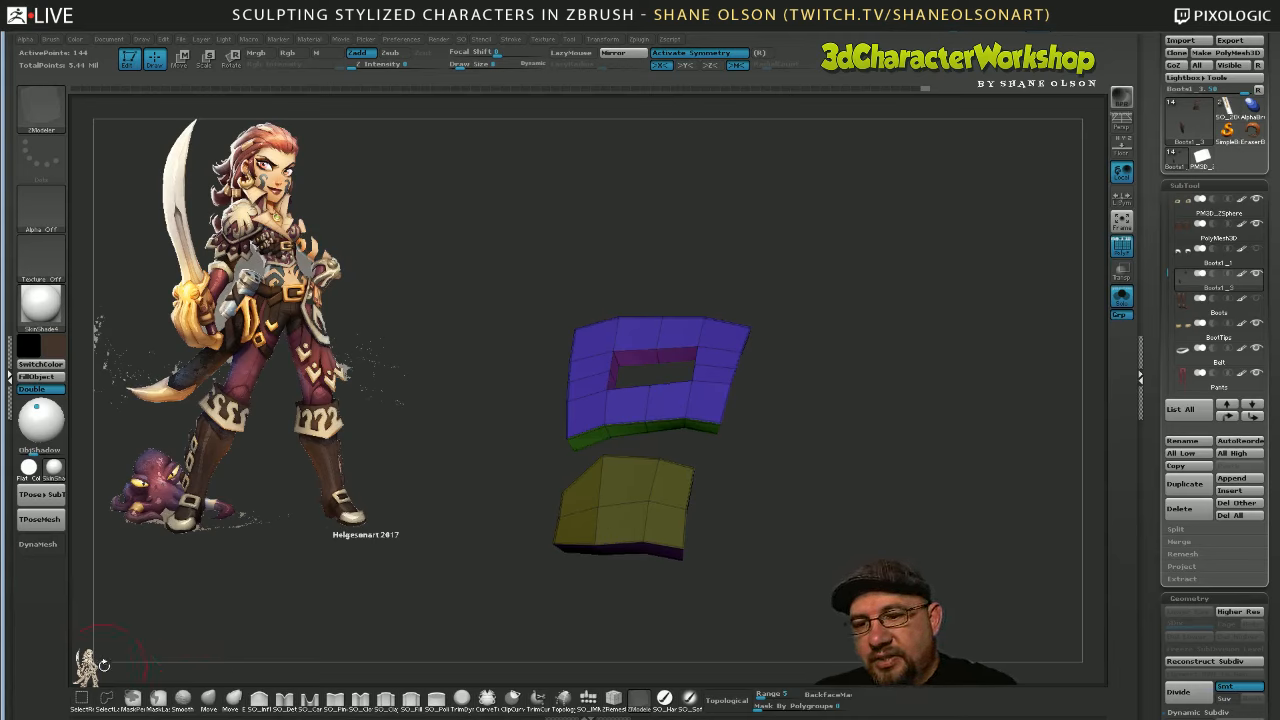
# Reposition and enlarge the small silhouette reference image in Spotlight below the main concept art, and leave Spotlight editing
pyautogui.press('z')
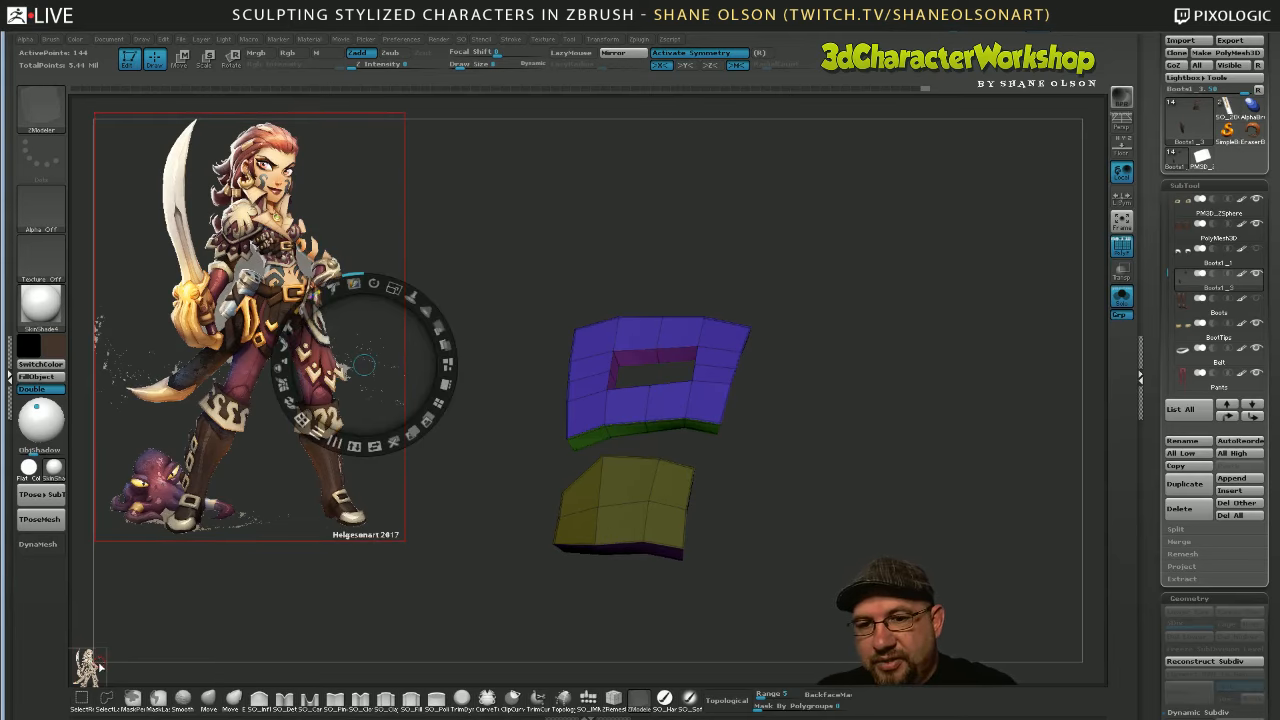
pyautogui.click(100, 667)
pyautogui.moveTo(183, 579); pyautogui.dragTo(412, 518)
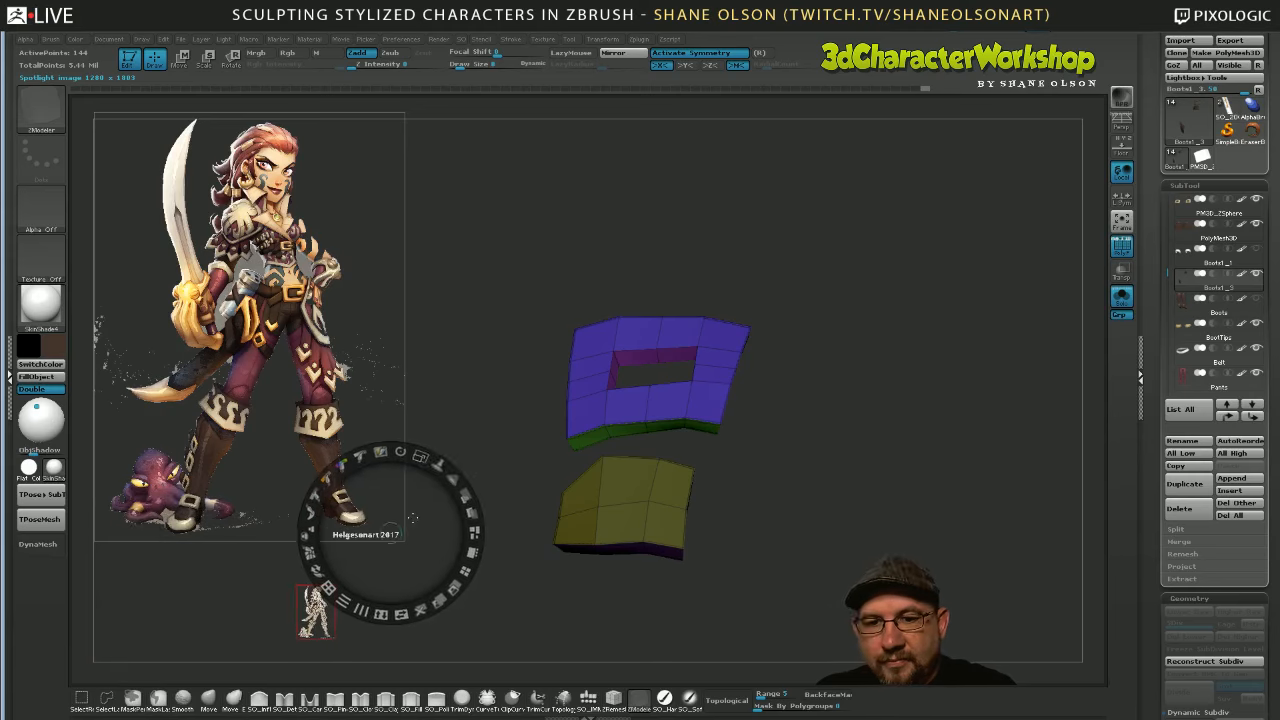
pyautogui.moveTo(421, 457); pyautogui.dragTo(223, 569)
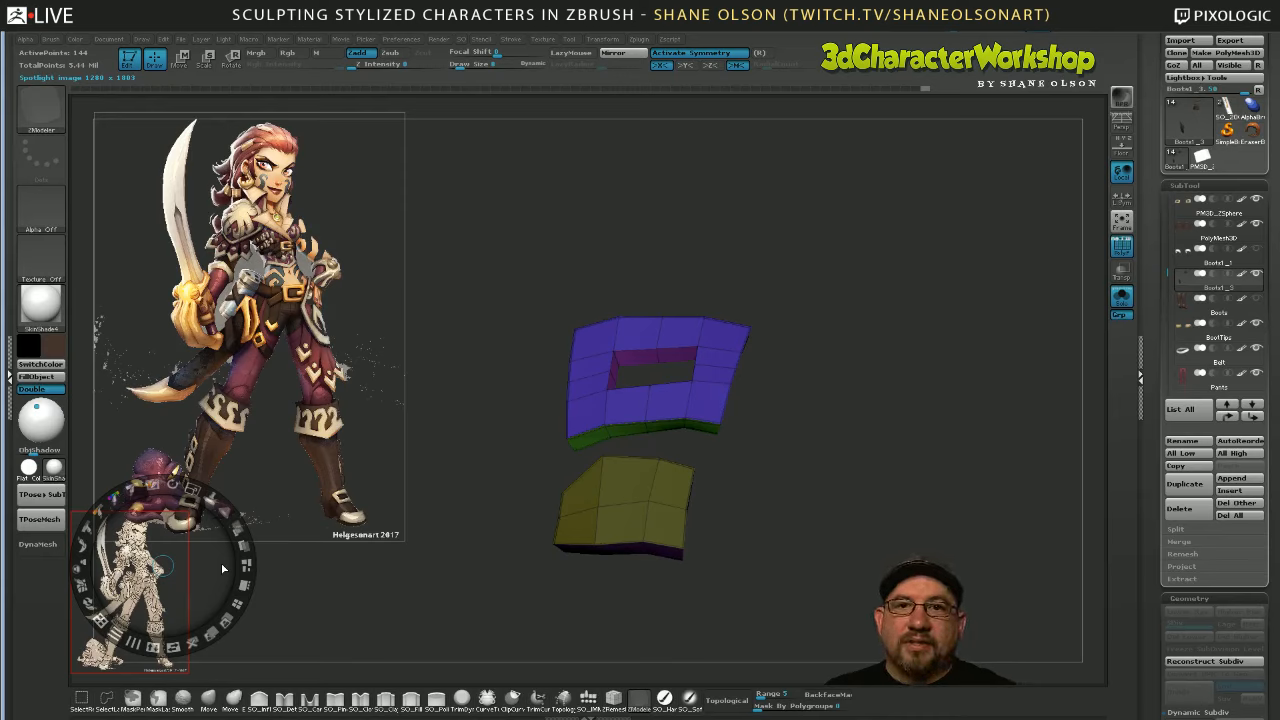
pyautogui.press('z')
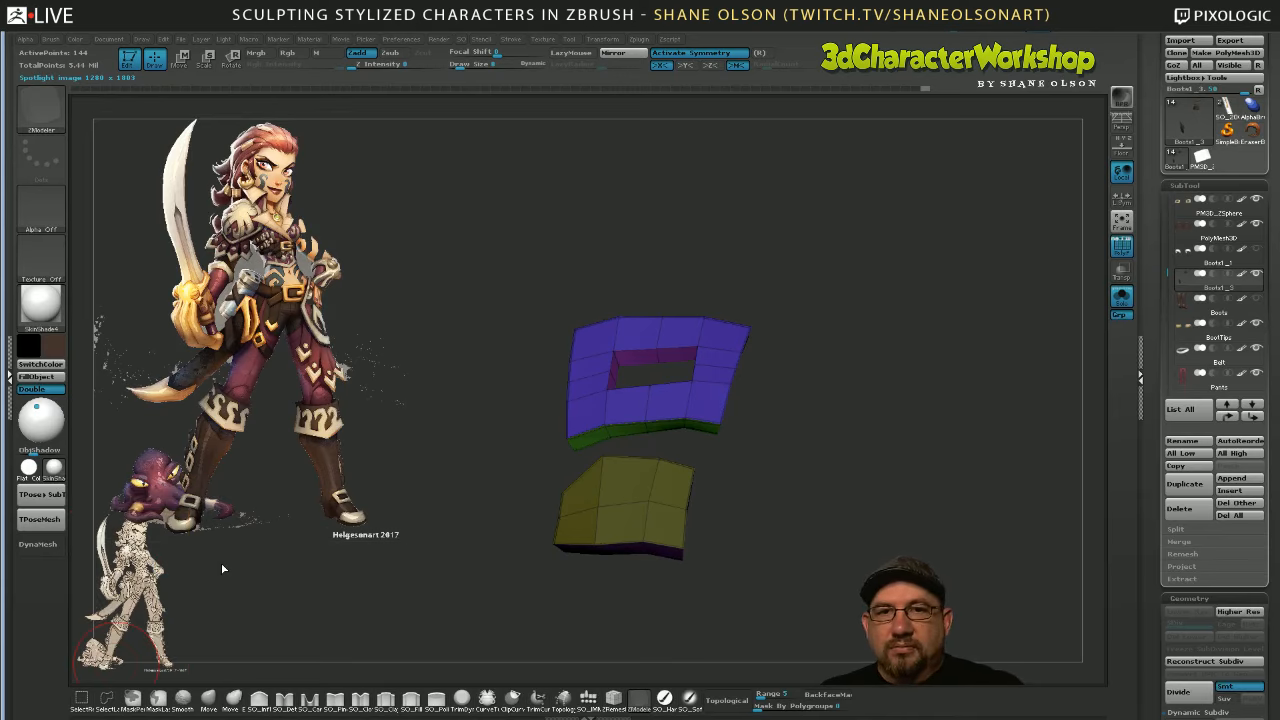
# Reopen Spotlight editing and apply Back to the small silhouette reference image
pyautogui.press('z')
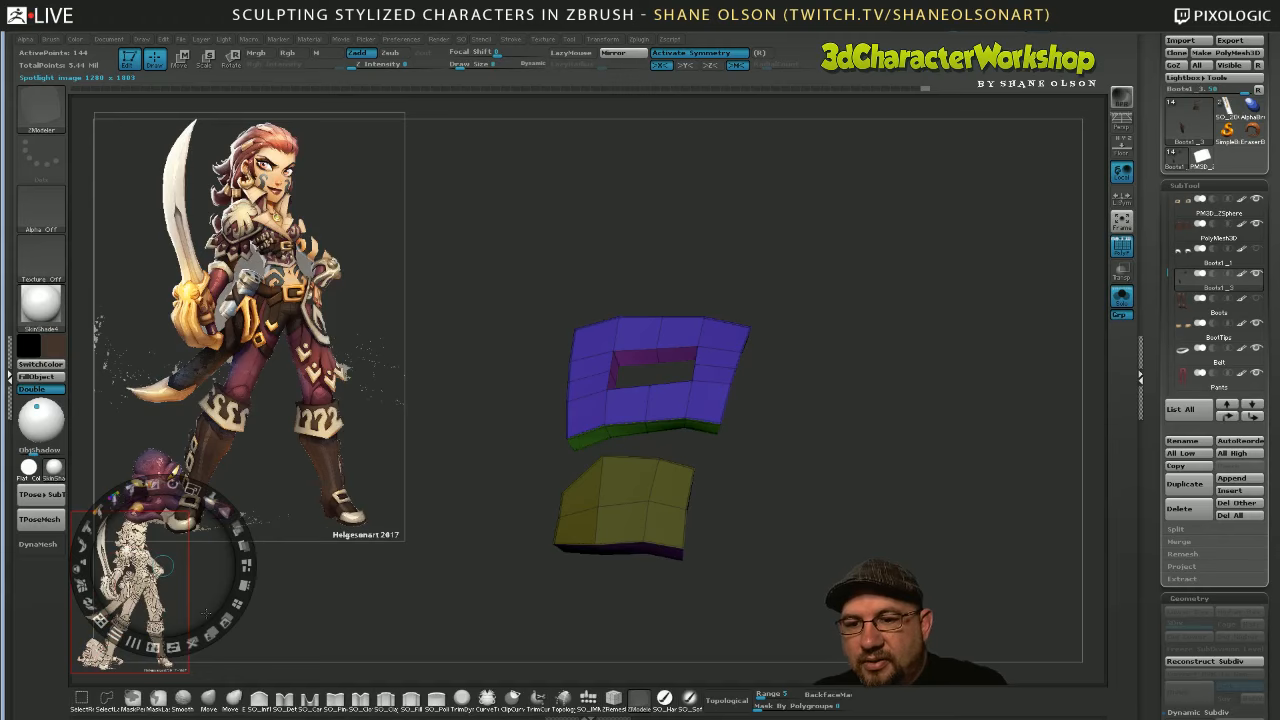
pyautogui.click(192, 645)
pyautogui.press('z')
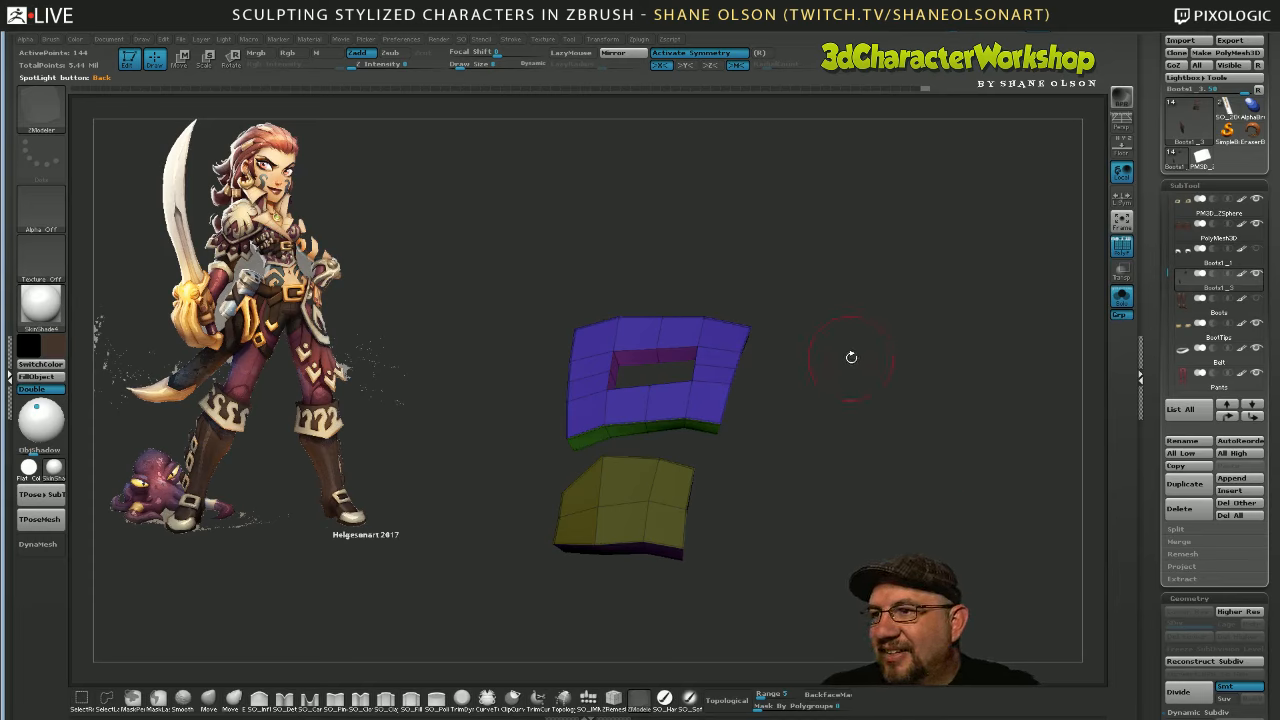
# Refine the buckle frame's outline, curvature and edge flow from several angles with the Move brush
pyautogui.moveTo(840, 434); pyautogui.dragTo(830, 456)
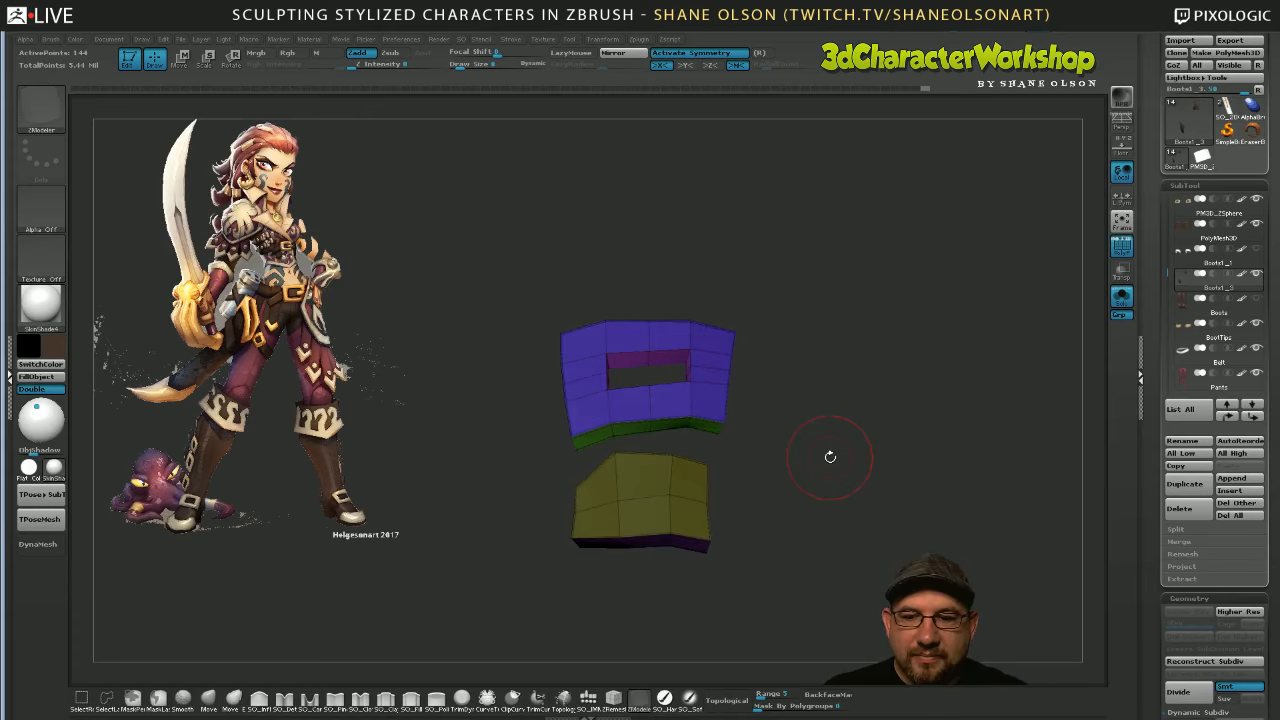
pyautogui.click(214, 695)
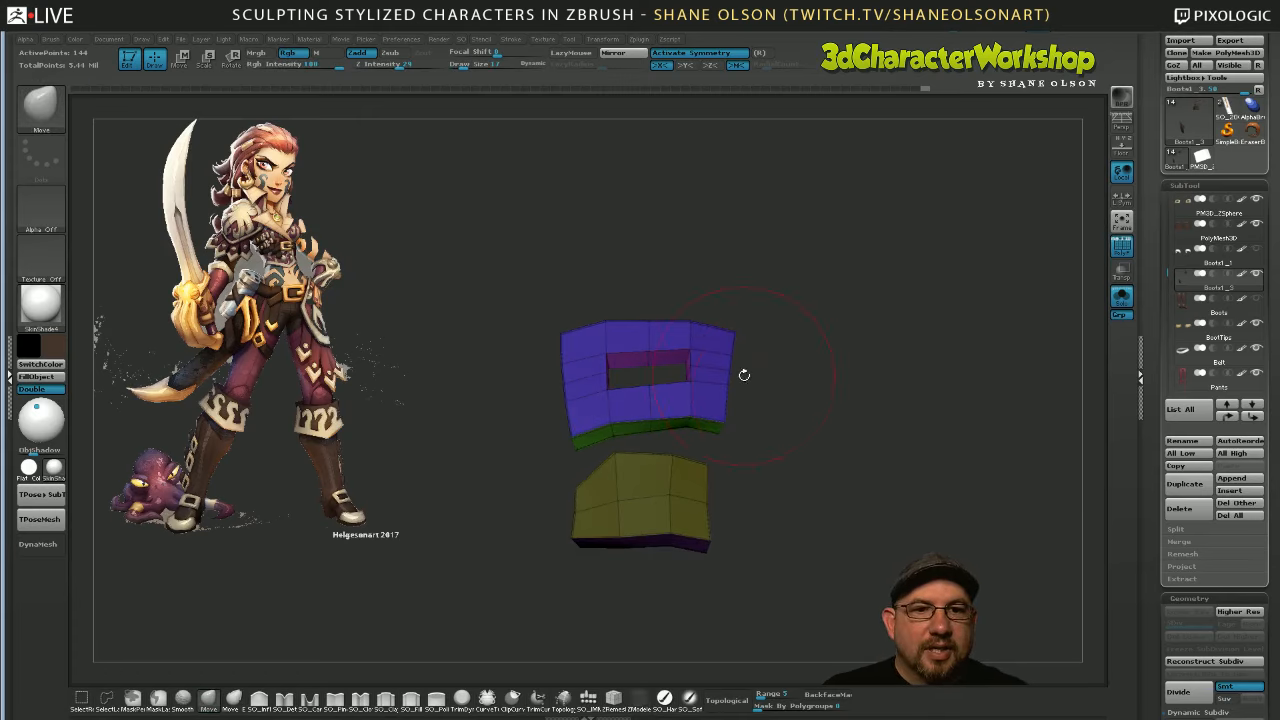
pyautogui.moveTo(795, 367); pyautogui.dragTo(779, 327)
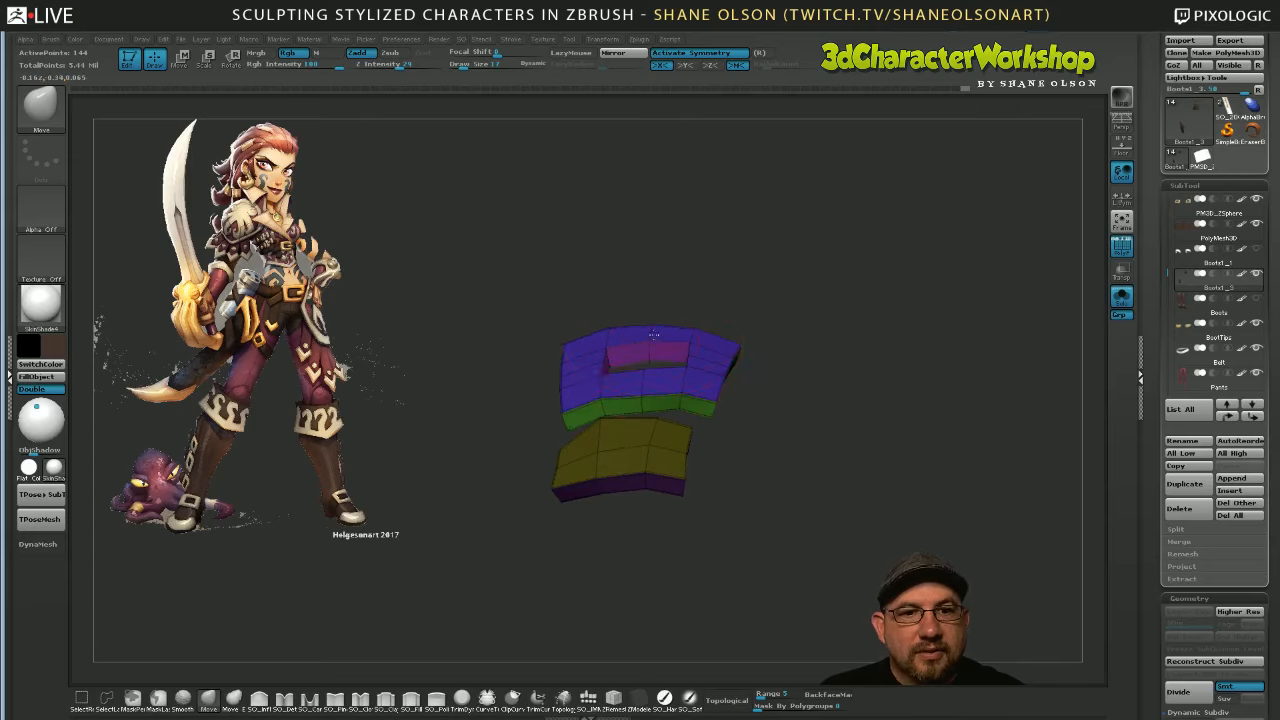
pyautogui.moveTo(645, 387); pyautogui.dragTo(646, 378)
pyautogui.moveTo(767, 402)
pyautogui.mouseDown()
pyautogui.moveTo(747, 409)
pyautogui.moveTo(823, 429)
pyautogui.moveTo(771, 391)
pyautogui.moveTo(540, 350)
pyautogui.mouseUp()
pyautogui.moveTo(698, 445); pyautogui.dragTo(774, 557)
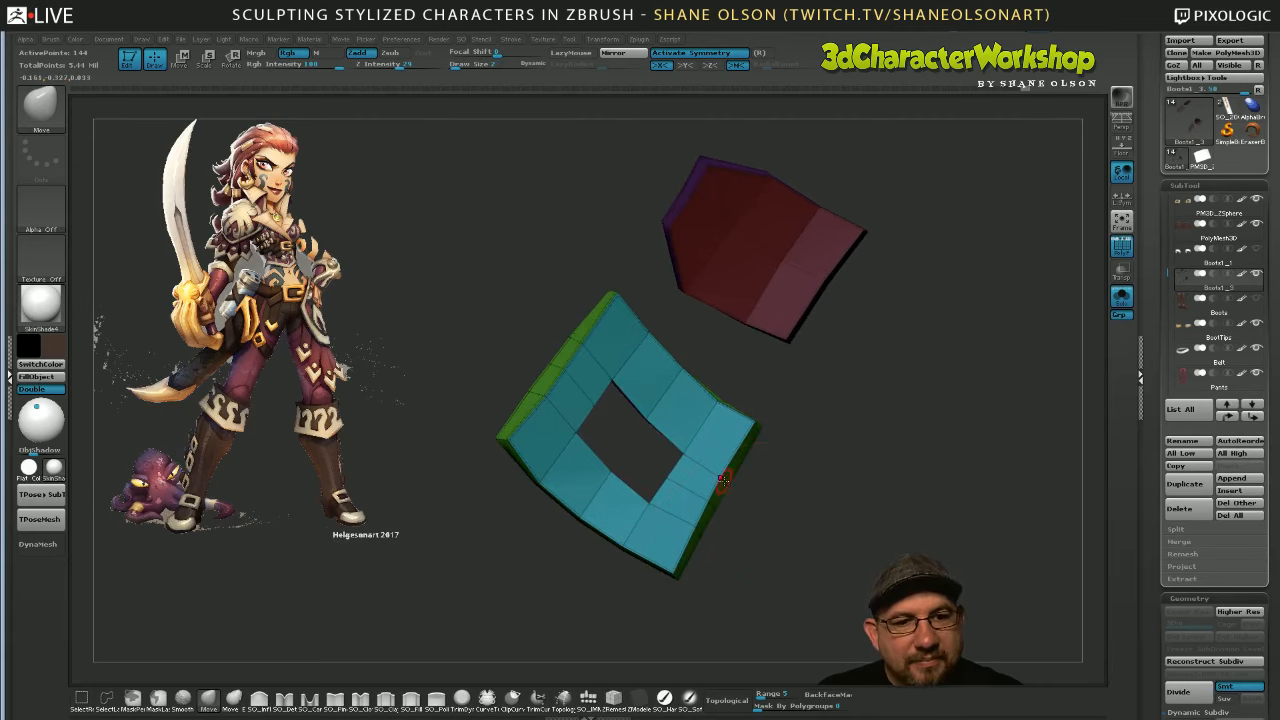
pyautogui.moveTo(711, 529); pyautogui.dragTo(757, 543)
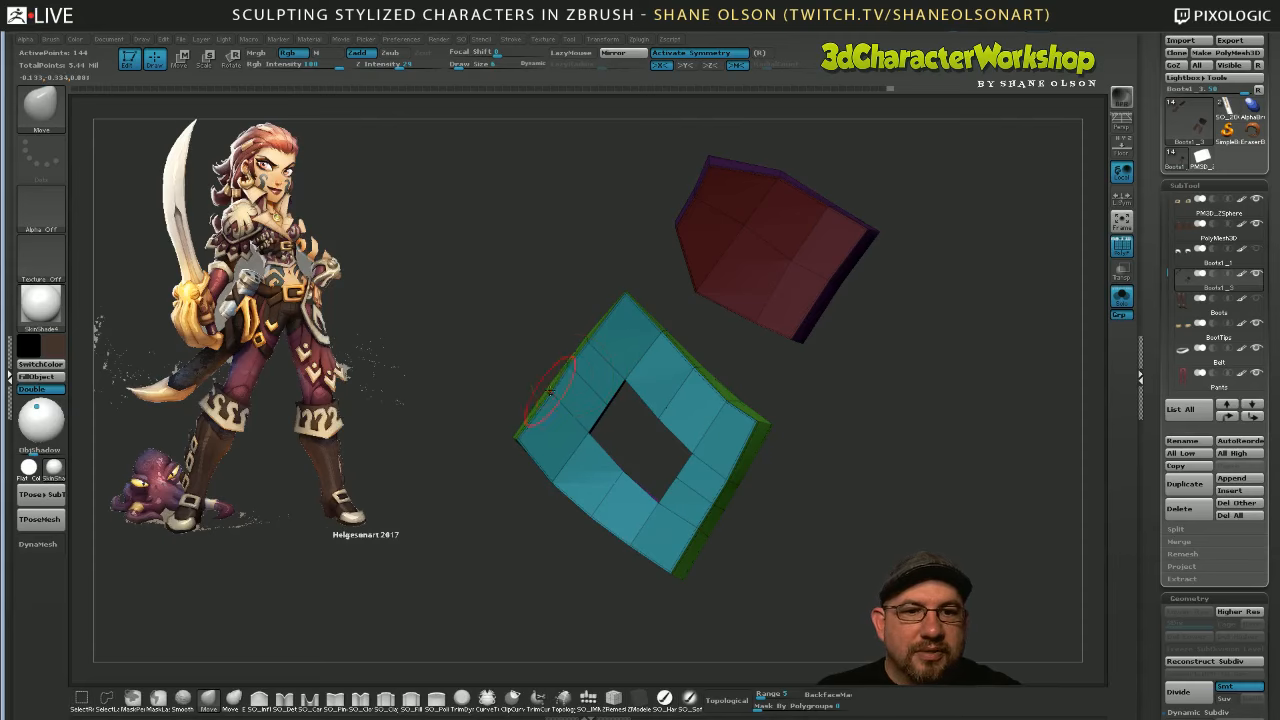
pyautogui.moveTo(755, 541)
pyautogui.mouseDown()
pyautogui.moveTo(786, 566)
pyautogui.moveTo(777, 521)
pyautogui.moveTo(801, 531)
pyautogui.moveTo(803, 494)
pyautogui.moveTo(849, 526)
pyautogui.moveTo(811, 519)
pyautogui.moveTo(852, 531)
pyautogui.moveTo(839, 498)
pyautogui.moveTo(820, 492)
pyautogui.moveTo(829, 508)
pyautogui.moveTo(848, 484)
pyautogui.moveTo(830, 473)
pyautogui.mouseUp()
pyautogui.press('s')
pyautogui.moveTo(681, 415)
pyautogui.mouseDown()
pyautogui.moveTo(685, 428)
pyautogui.moveTo(722, 420)
pyautogui.moveTo(681, 431)
pyautogui.mouseUp()
pyautogui.moveTo(792, 479); pyautogui.dragTo(831, 501)
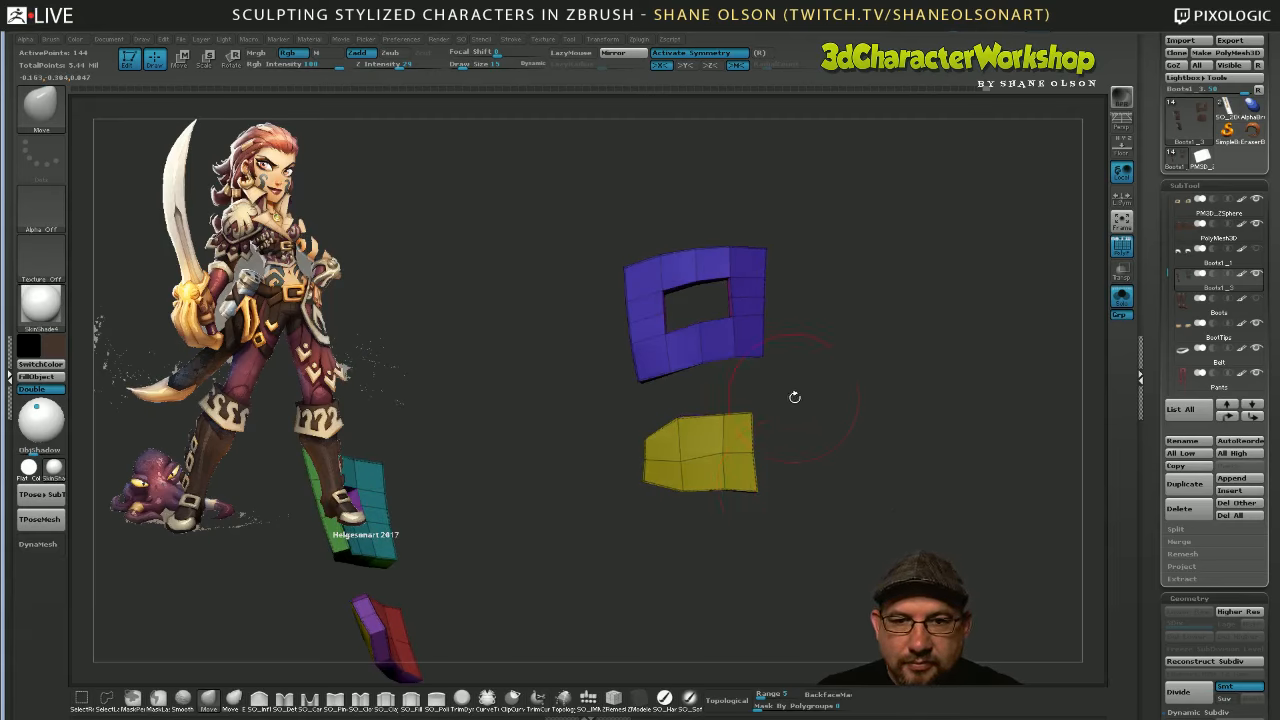
pyautogui.moveTo(794, 397); pyautogui.dragTo(789, 391)
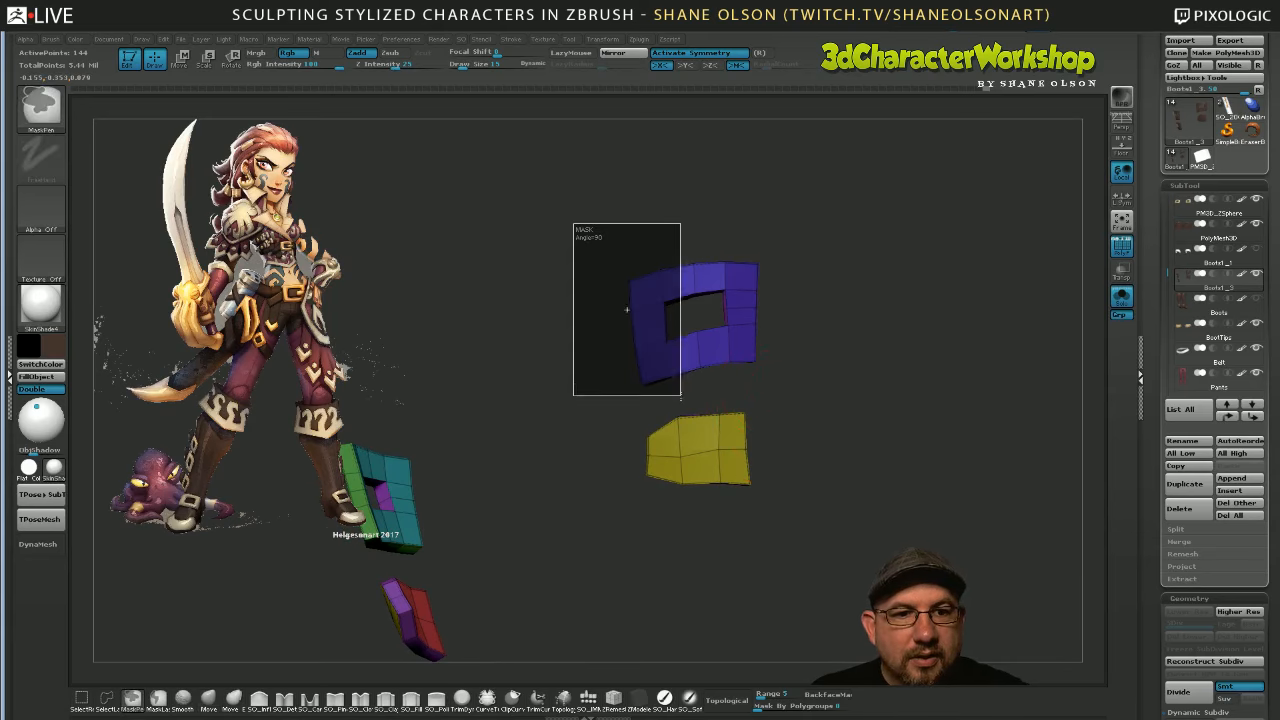
# Mask part of the boot pieces, invert the mask and stretch the buckle frame taller with Transpose Move
pyautogui.moveTo(571, 223)
pyautogui.keyDown('ctrl'); pyautogui.mouseDown()
pyautogui.moveTo(680, 394)
pyautogui.moveTo(814, 380)
pyautogui.moveTo(967, 341)
pyautogui.mouseUp(); pyautogui.keyUp('ctrl')
pyautogui.keyDown('ctrl'); pyautogui.click(823, 450); pyautogui.keyUp('ctrl')
pyautogui.press('w')
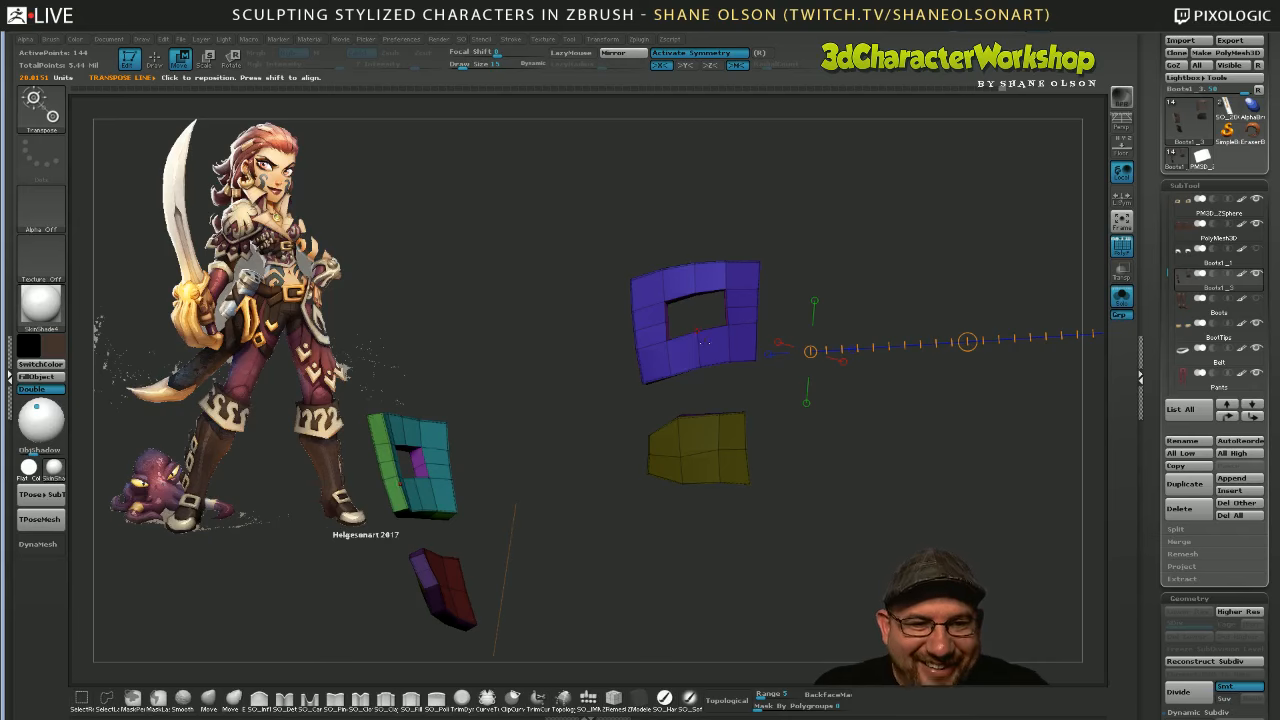
pyautogui.moveTo(705, 343)
pyautogui.mouseDown()
pyautogui.moveTo(701, 419)
pyautogui.moveTo(740, 392)
pyautogui.moveTo(791, 392)
pyautogui.moveTo(669, 454)
pyautogui.mouseUp()
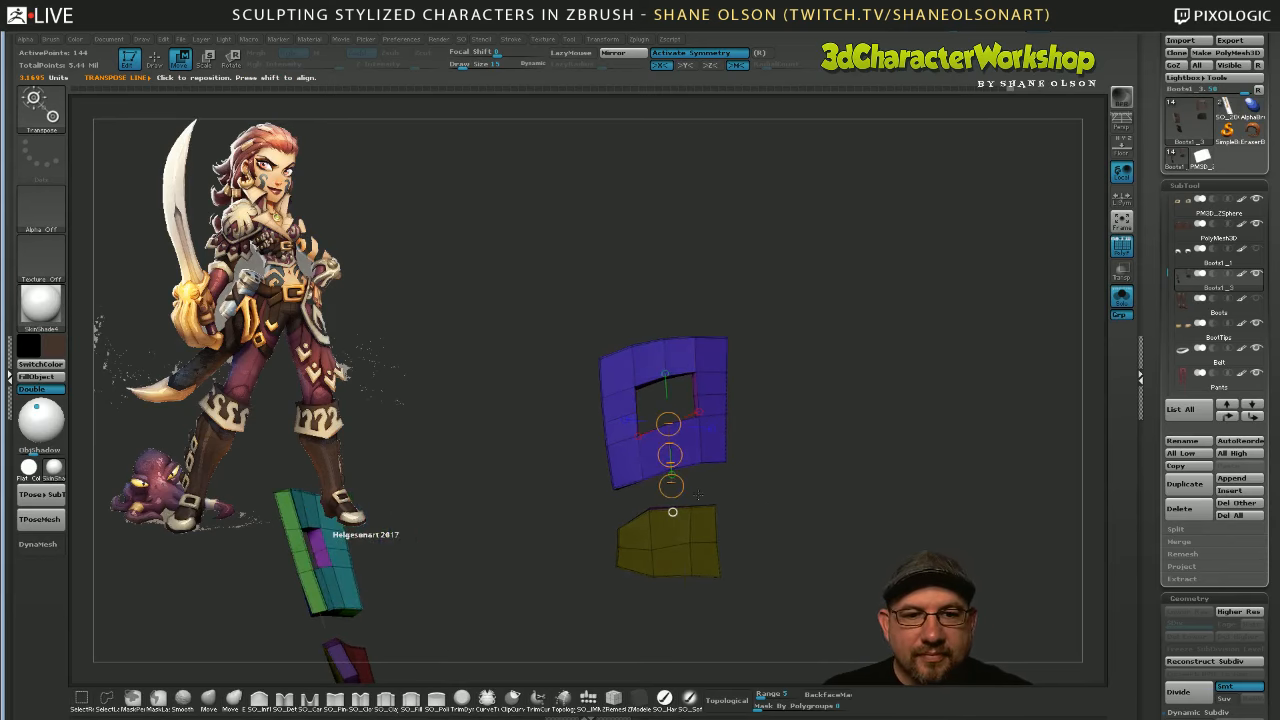
# Make MaskLasso the active masking brush and mask the buckle frame except for its top side
pyautogui.moveTo(306, 574); pyautogui.dragTo(323, 625)
pyautogui.click(170, 697)
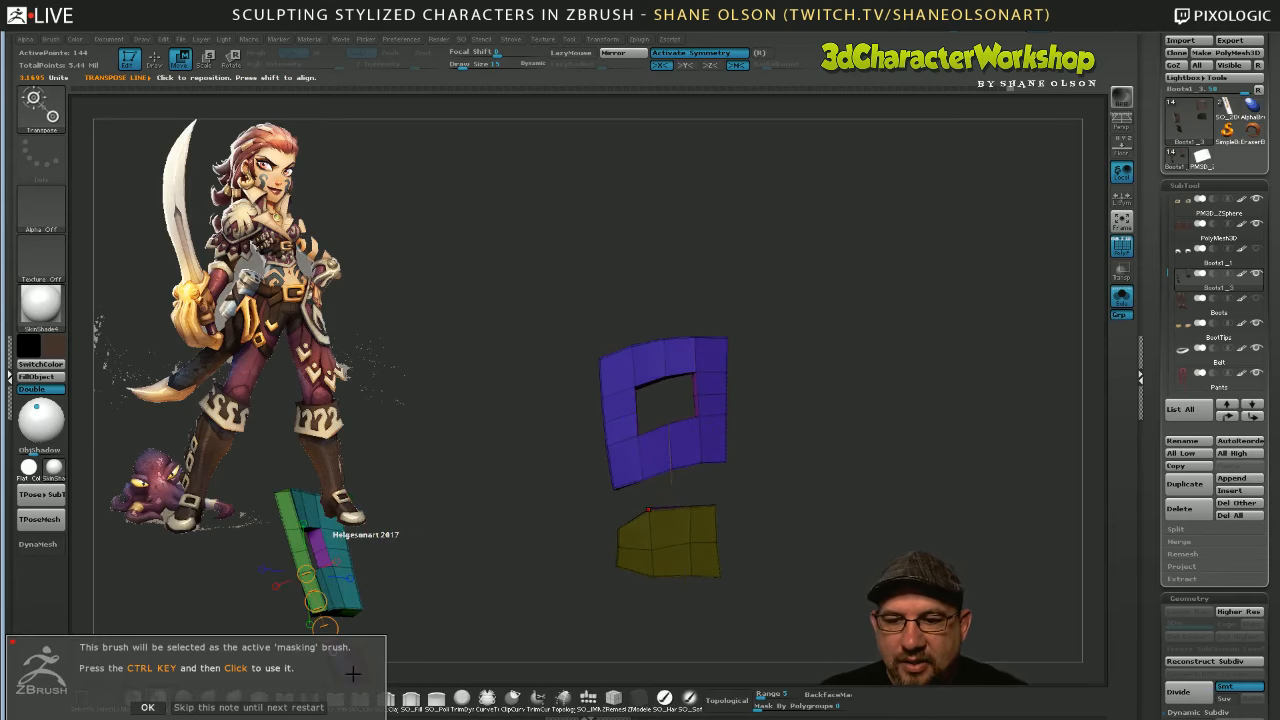
pyautogui.click(147, 707)
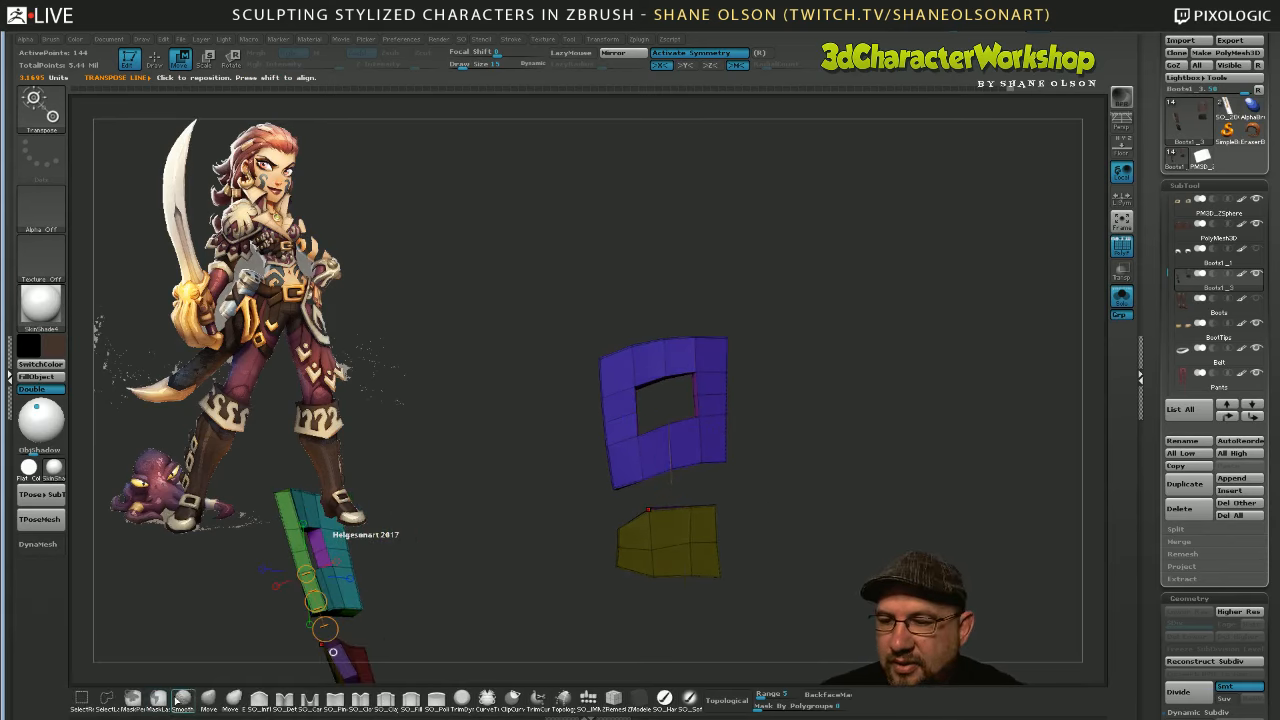
pyautogui.moveTo(830, 490); pyautogui.dragTo(864, 487)
pyautogui.moveTo(372, 640); pyautogui.dragTo(375, 645)
pyautogui.press('ctrl')
pyautogui.moveTo(626, 328); pyautogui.dragTo(711, 333)
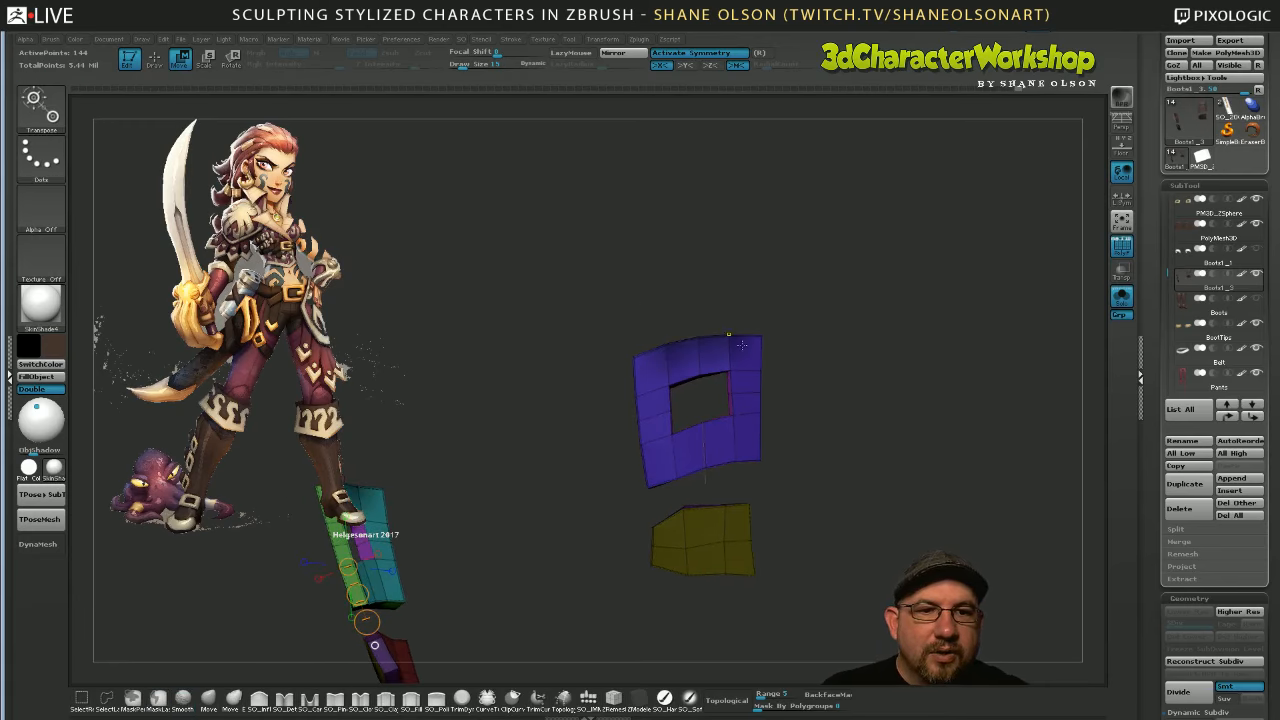
pyautogui.moveTo(608, 306); pyautogui.dragTo(810, 342)
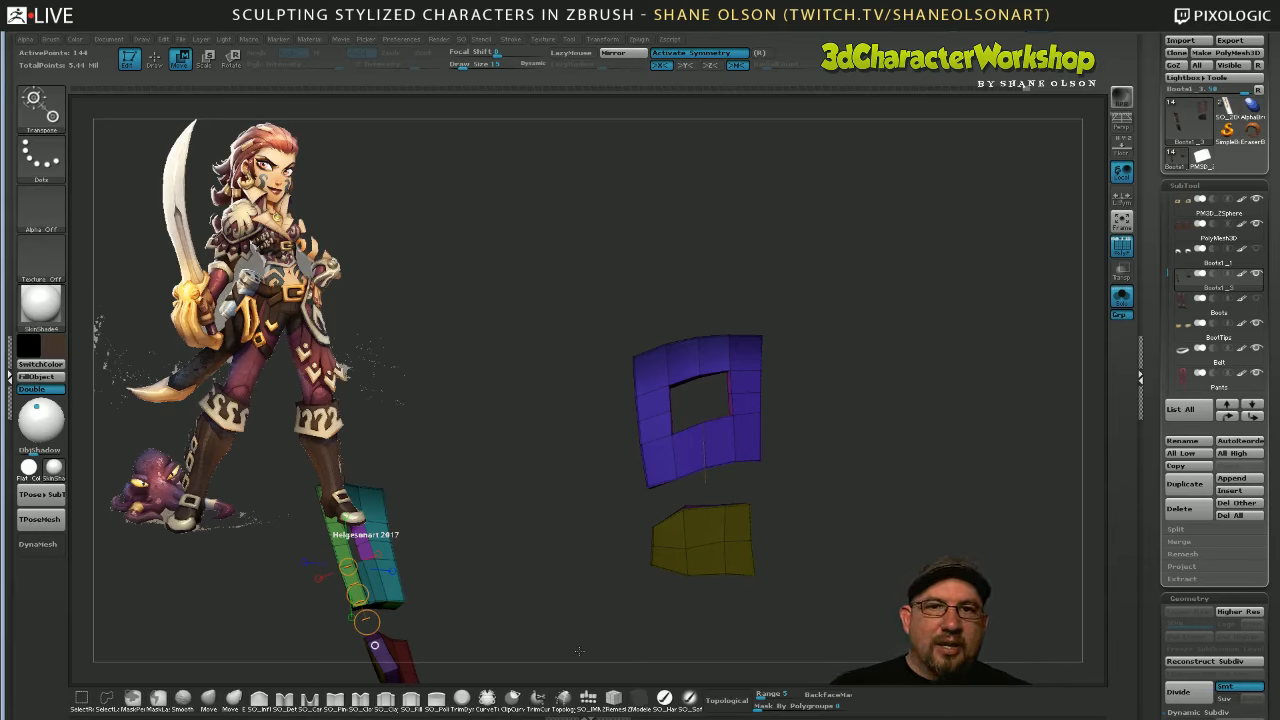
pyautogui.keyDown('ctrl'); pyautogui.click(824, 468); pyautogui.keyUp('ctrl')
pyautogui.moveTo(798, 494)
pyautogui.keyDown('ctrl'); pyautogui.mouseDown()
pyautogui.moveTo(605, 494)
pyautogui.moveTo(700, 610)
pyautogui.moveTo(796, 500)
pyautogui.mouseUp(); pyautogui.keyUp('ctrl')
# Undo the last few edits to the buckle frame and move its top side slightly down with Transpose Move
pyautogui.press('space')
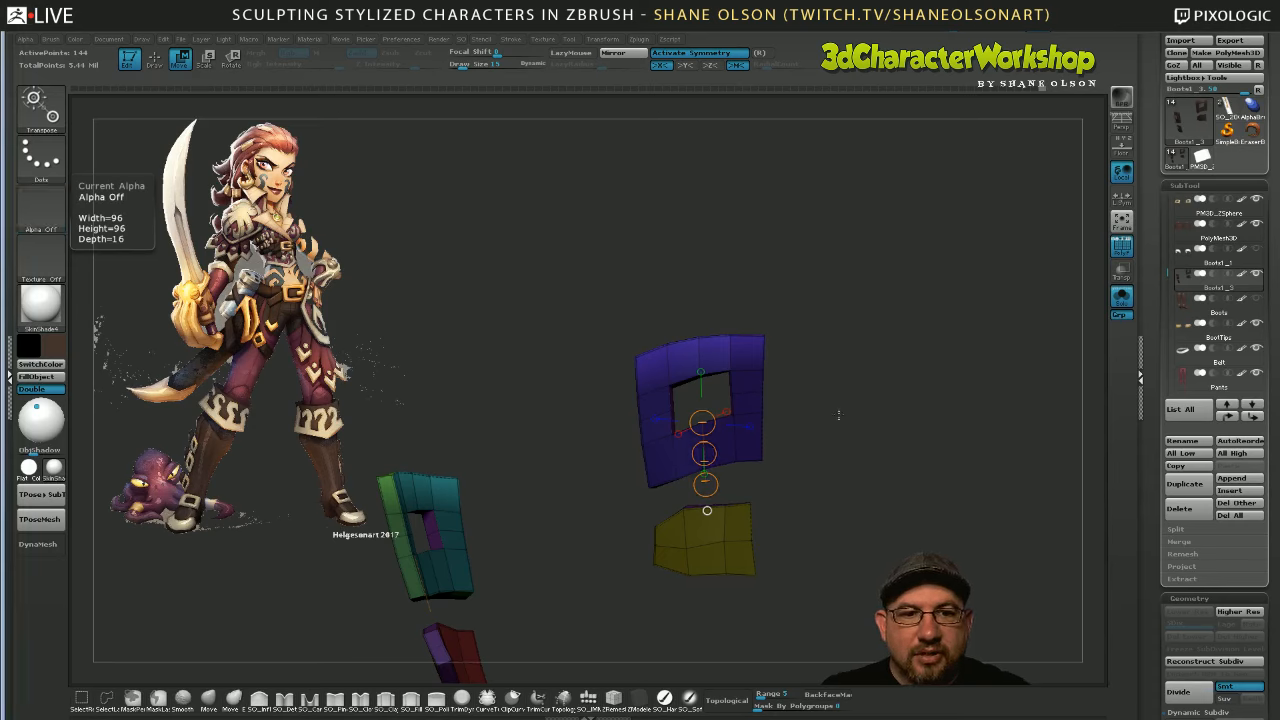
pyautogui.hotkey('ctrl', 'z')
pyautogui.hotkey('ctrl', 'z')
pyautogui.hotkey('ctrl', 'z')
pyautogui.hotkey('ctrl', 'z')
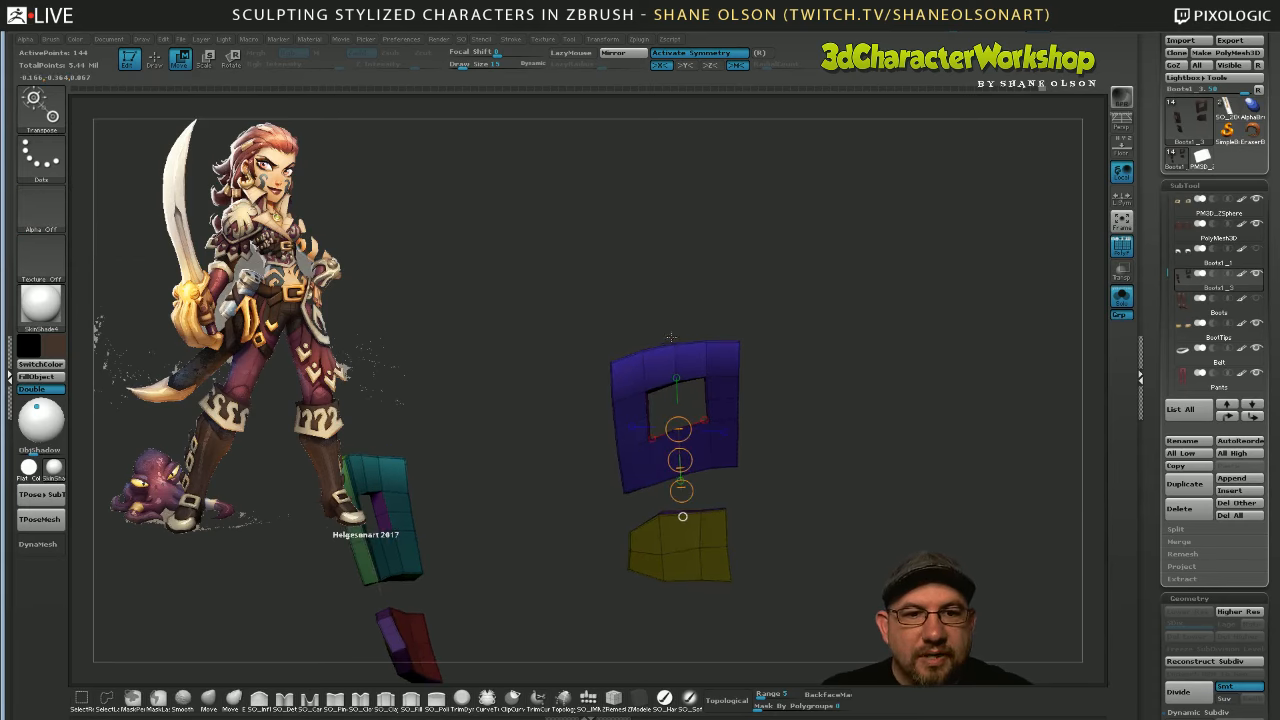
pyautogui.moveTo(674, 343); pyautogui.dragTo(668, 245)
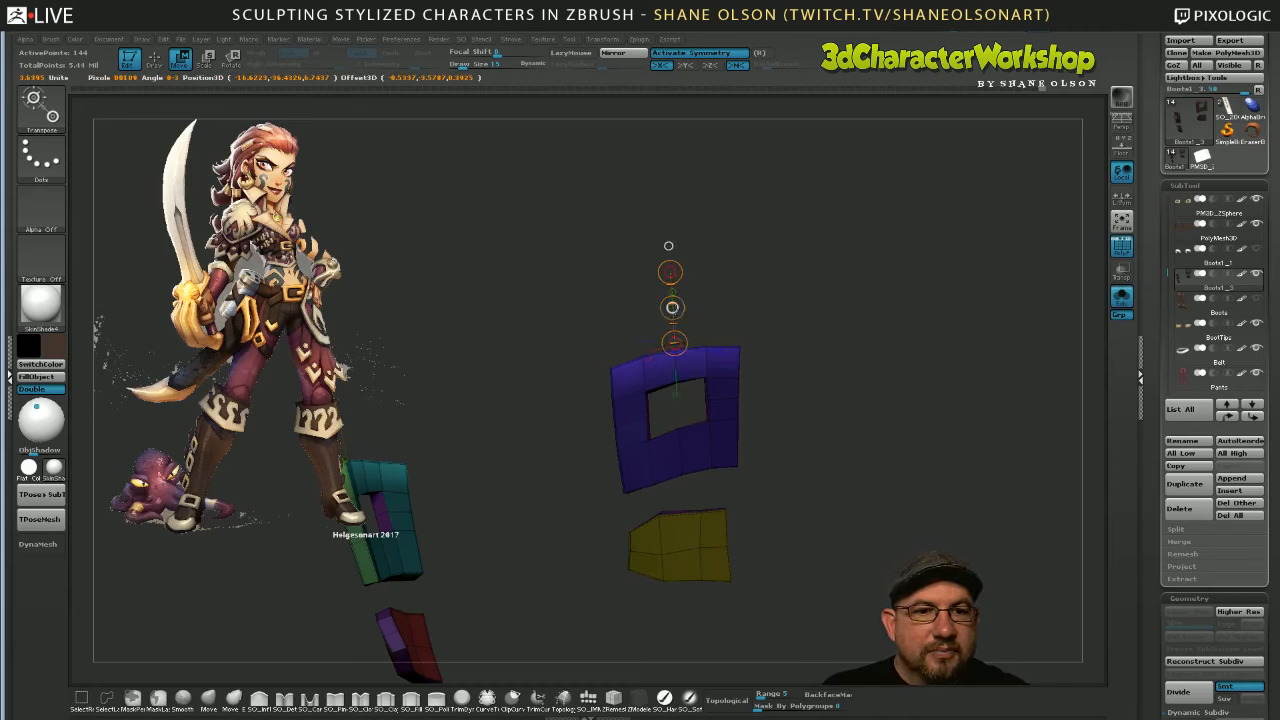
pyautogui.press('ctrl')
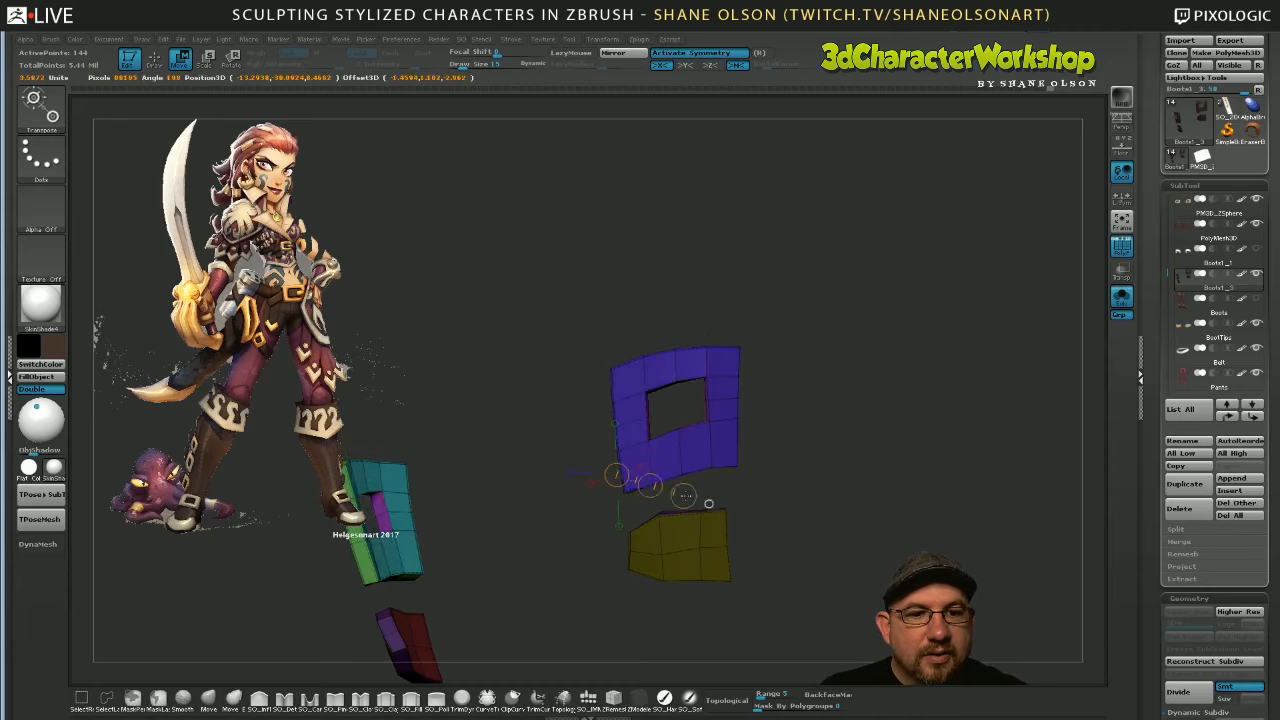
# Toggle the Spotlight reference images off and back on, and leave Spotlight editing
pyautogui.hotkey('shift', 'z')
pyautogui.press('ctrl')
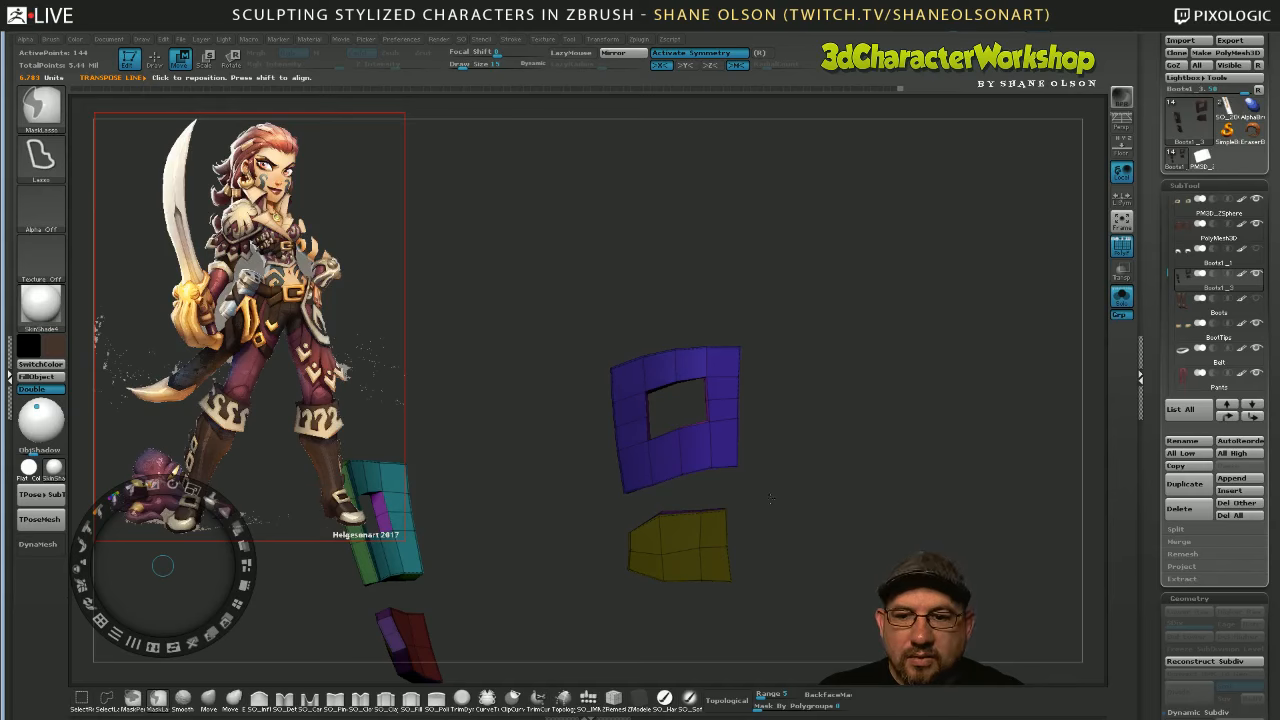
pyautogui.hotkey('shift', 'z')
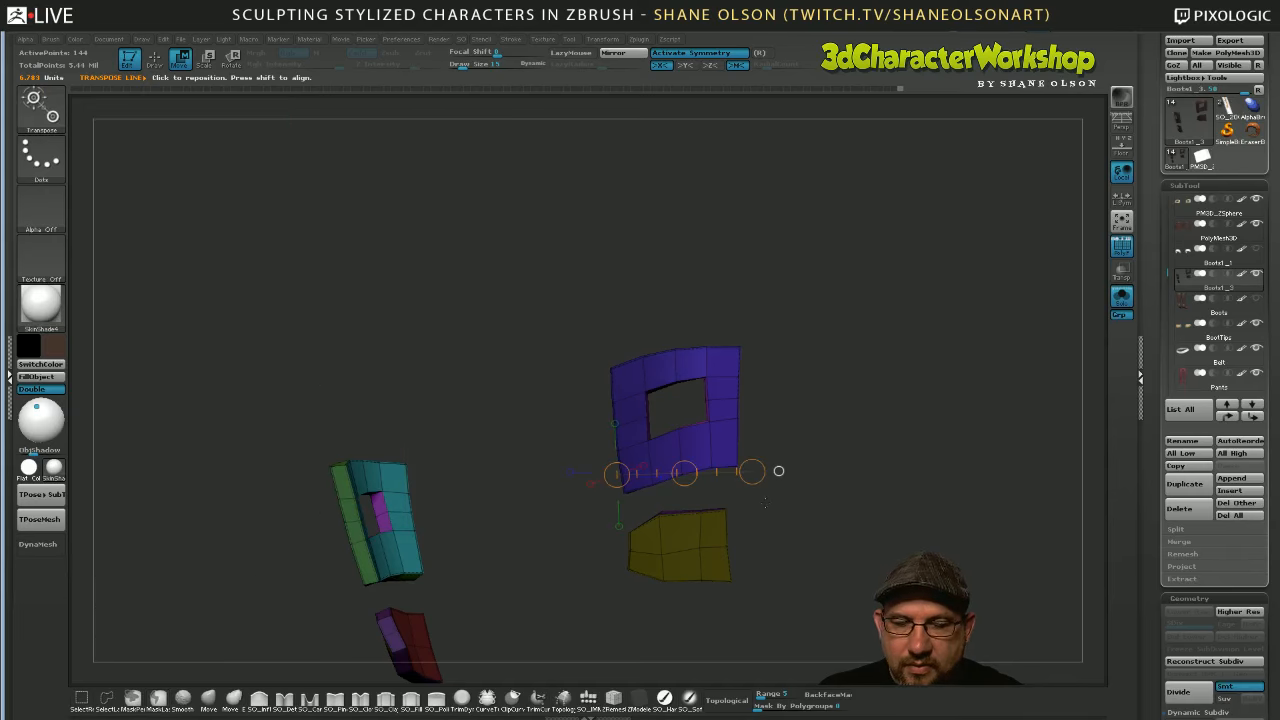
pyautogui.hotkey('shift', 'z')
pyautogui.press('z')
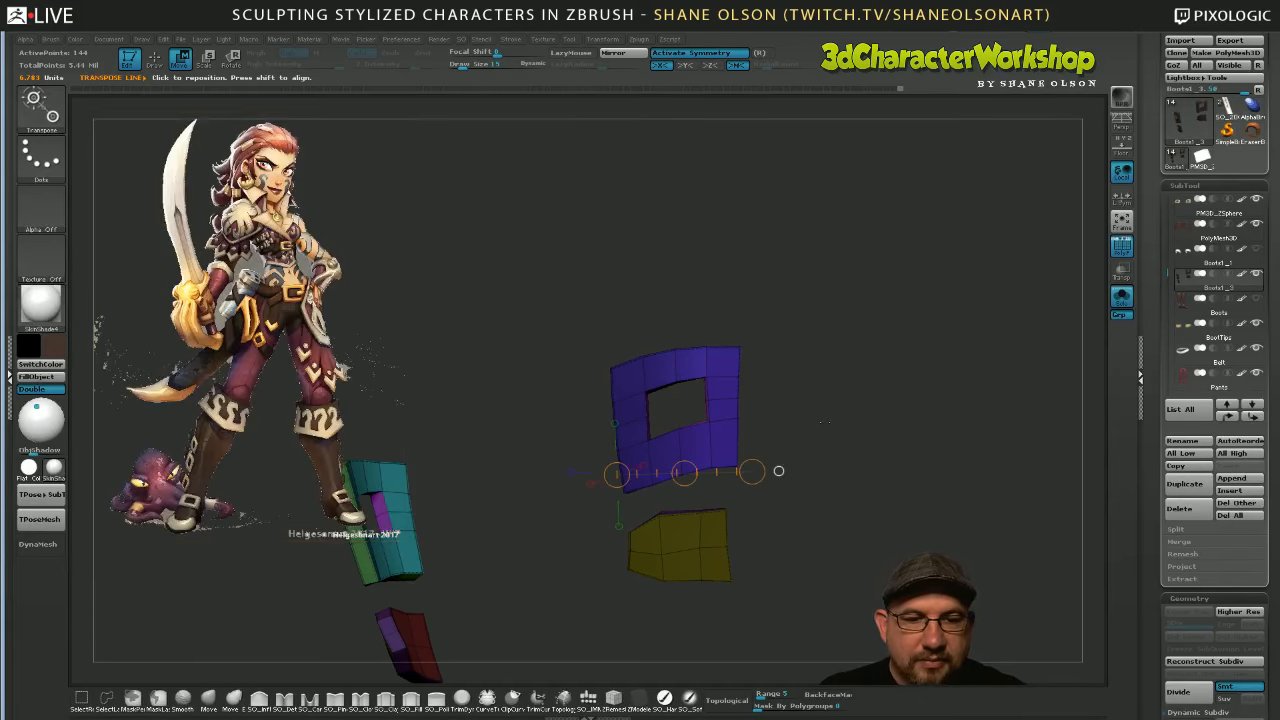
# Mask everything except the buckle frame's bottom side and move that side slightly up with Transpose Move
pyautogui.keyDown('ctrl'); pyautogui.click(780, 462); pyautogui.keyUp('ctrl')
pyautogui.press('q')
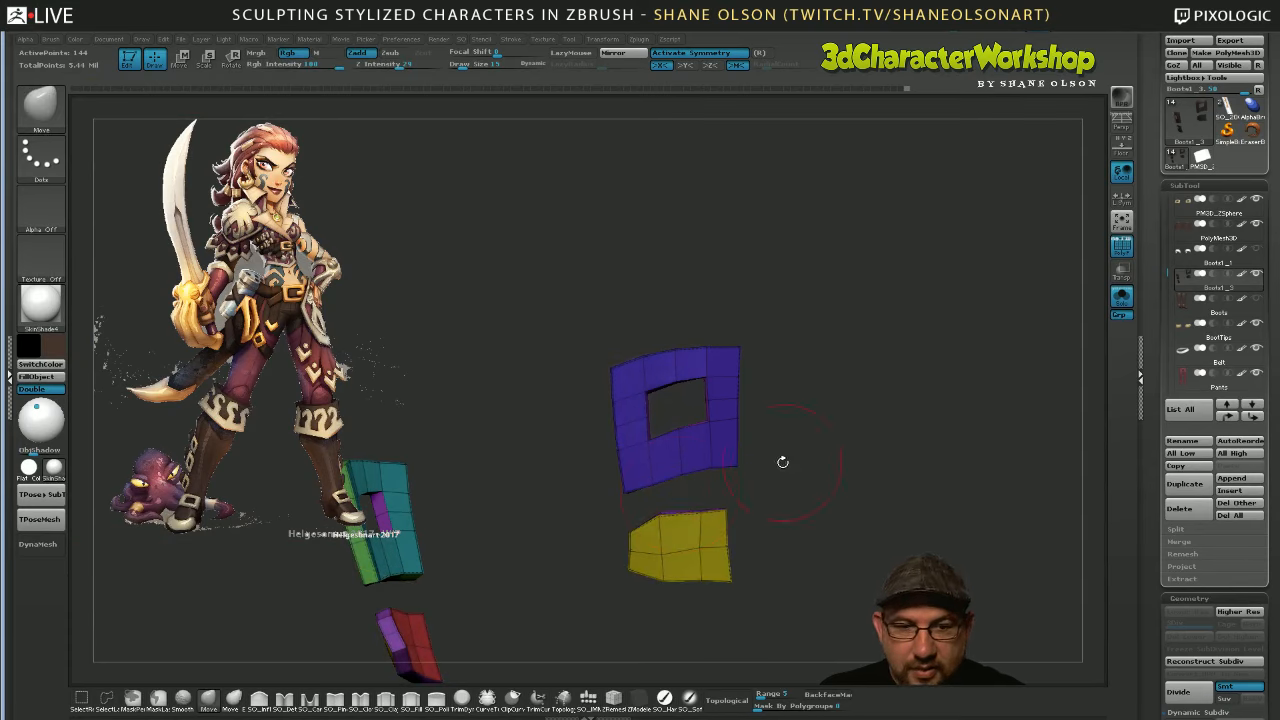
pyautogui.press('ctrl')
pyautogui.moveTo(598, 482)
pyautogui.keyDown('ctrl'); pyautogui.mouseDown()
pyautogui.moveTo(716, 480)
pyautogui.moveTo(586, 449)
pyautogui.moveTo(590, 470)
pyautogui.mouseUp(); pyautogui.keyUp('ctrl')
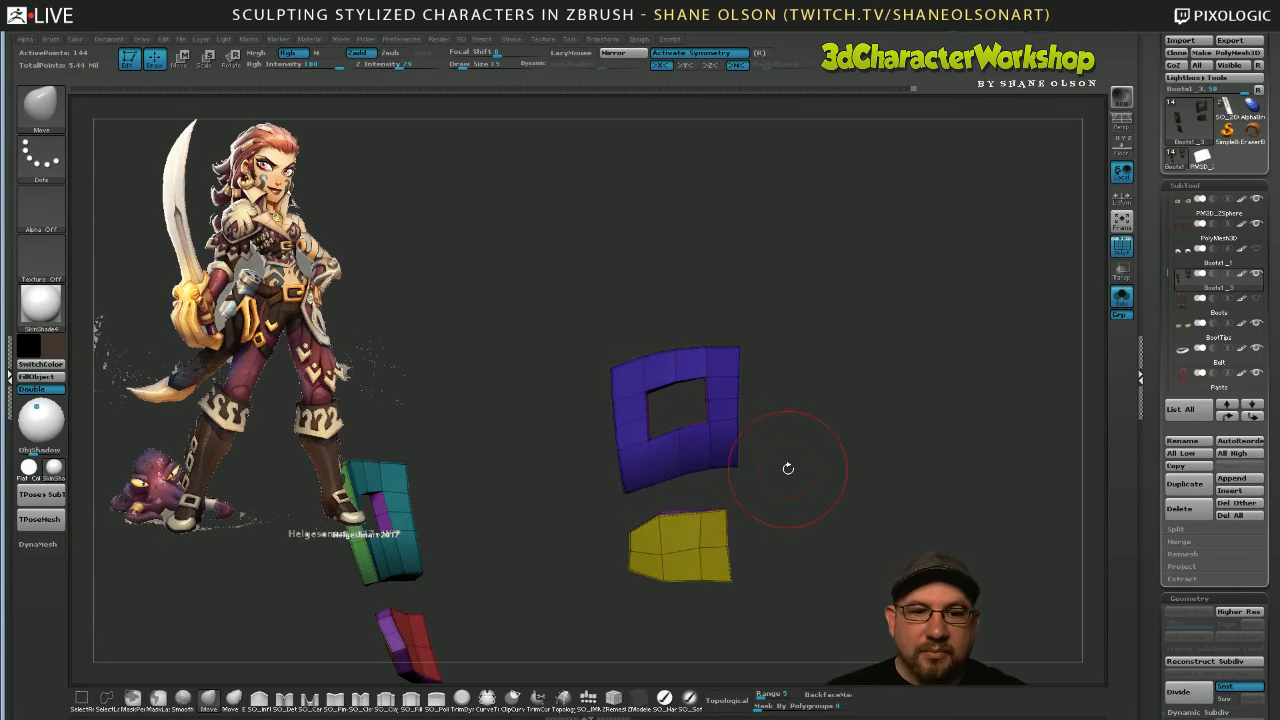
pyautogui.moveTo(800, 471); pyautogui.dragTo(814, 512)
pyautogui.press('w')
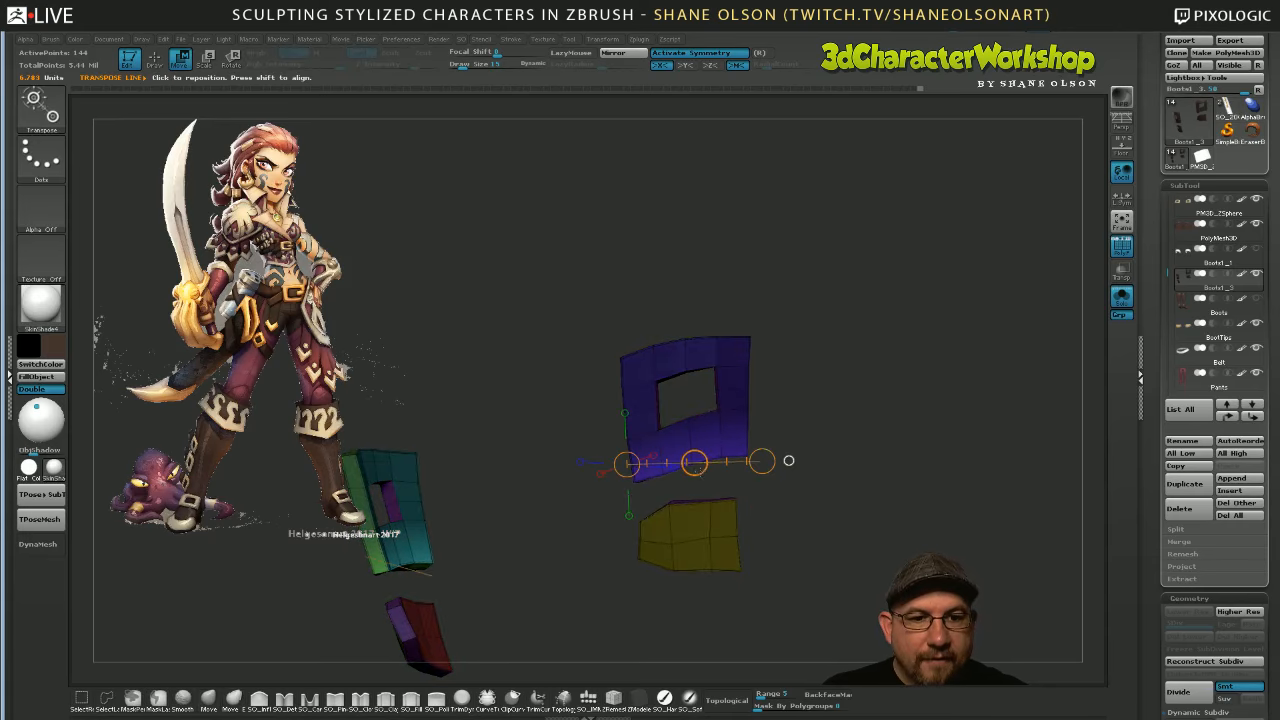
pyautogui.click(788, 460)
pyautogui.moveTo(692, 465); pyautogui.dragTo(701, 621)
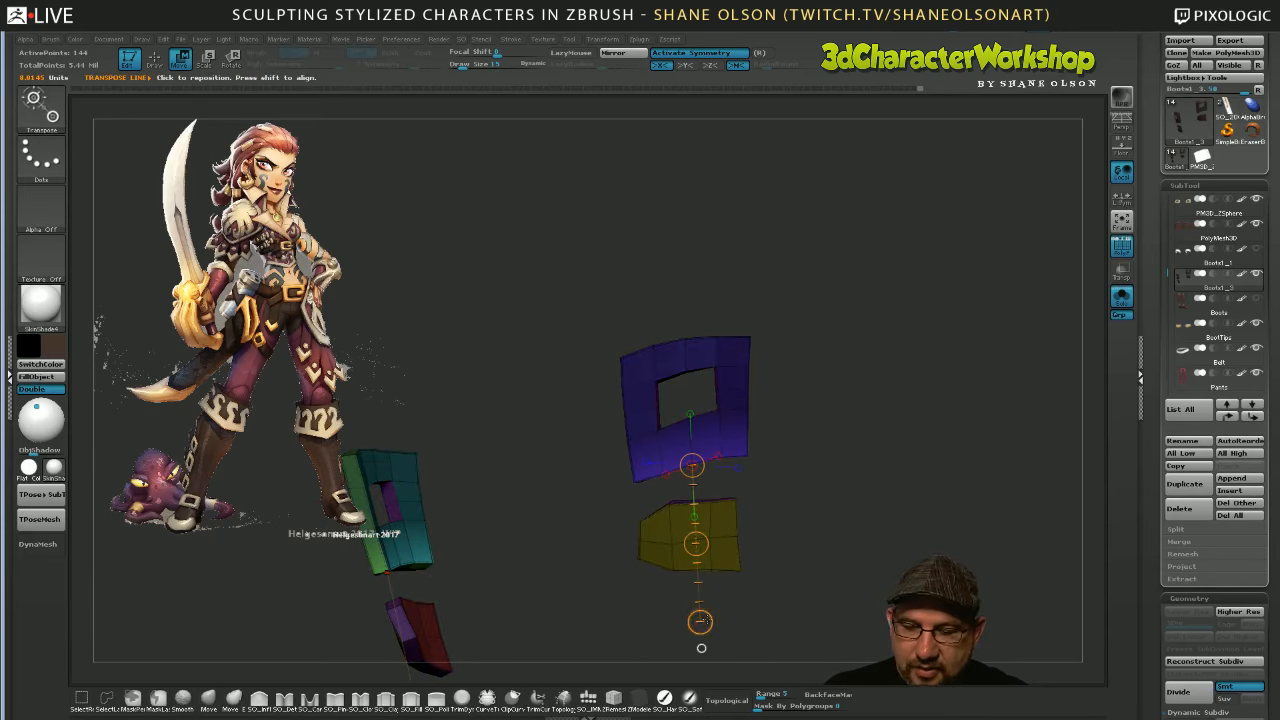
pyautogui.moveTo(696, 543); pyautogui.dragTo(698, 533)
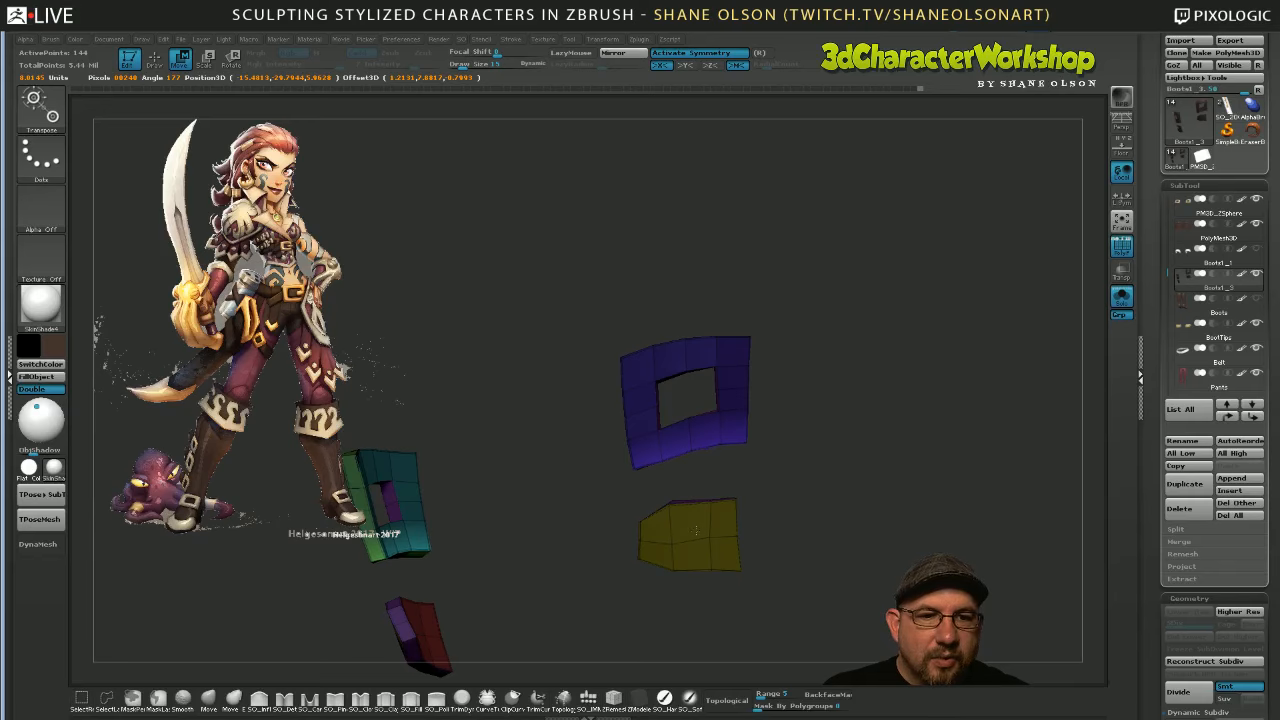
# Isolate the lower part of the buckle frame with an inverted lasso mask and shift it slightly down
pyautogui.keyDown('ctrl'); pyautogui.click(770, 454); pyautogui.keyUp('ctrl')
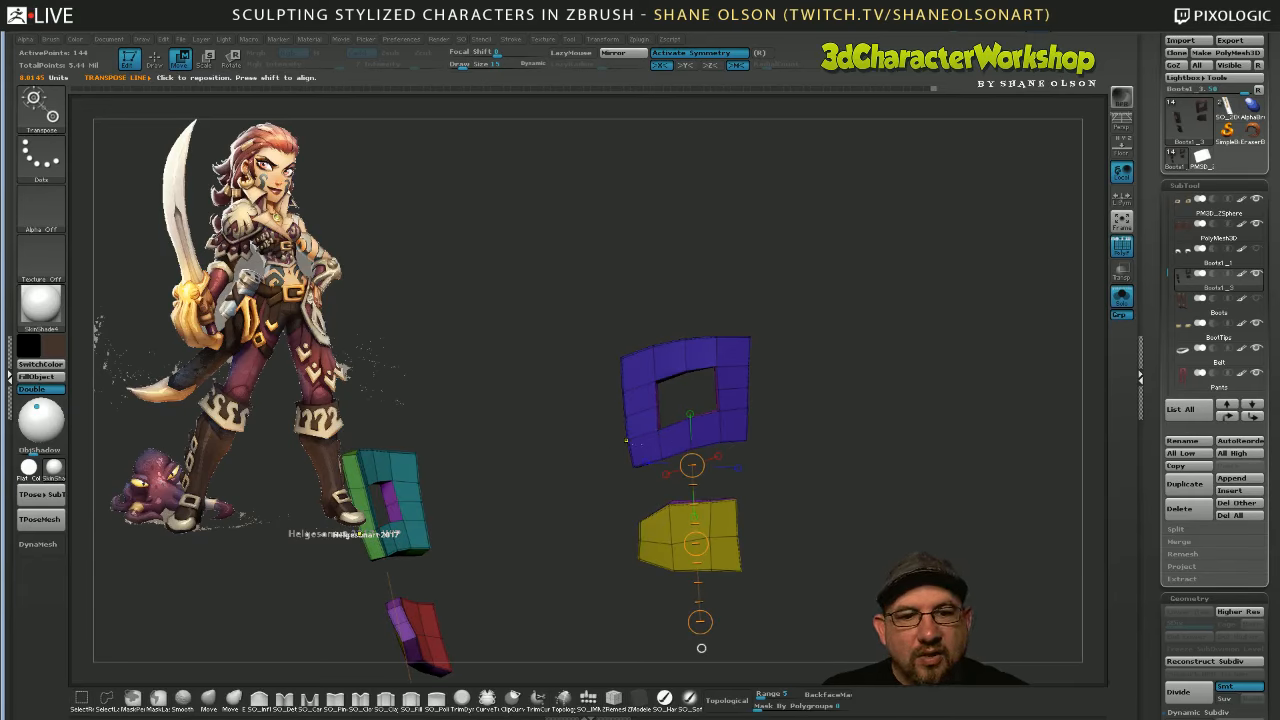
pyautogui.moveTo(600, 445)
pyautogui.keyDown('ctrl'); pyautogui.mouseDown()
pyautogui.moveTo(610, 470)
pyautogui.moveTo(790, 445)
pyautogui.moveTo(625, 405)
pyautogui.moveTo(675, 403)
pyautogui.moveTo(655, 410)
pyautogui.mouseUp(); pyautogui.keyUp('ctrl')
pyautogui.keyDown('alt'); pyautogui.moveTo(818, 491); pyautogui.dragTo(788, 521); pyautogui.keyUp('alt')
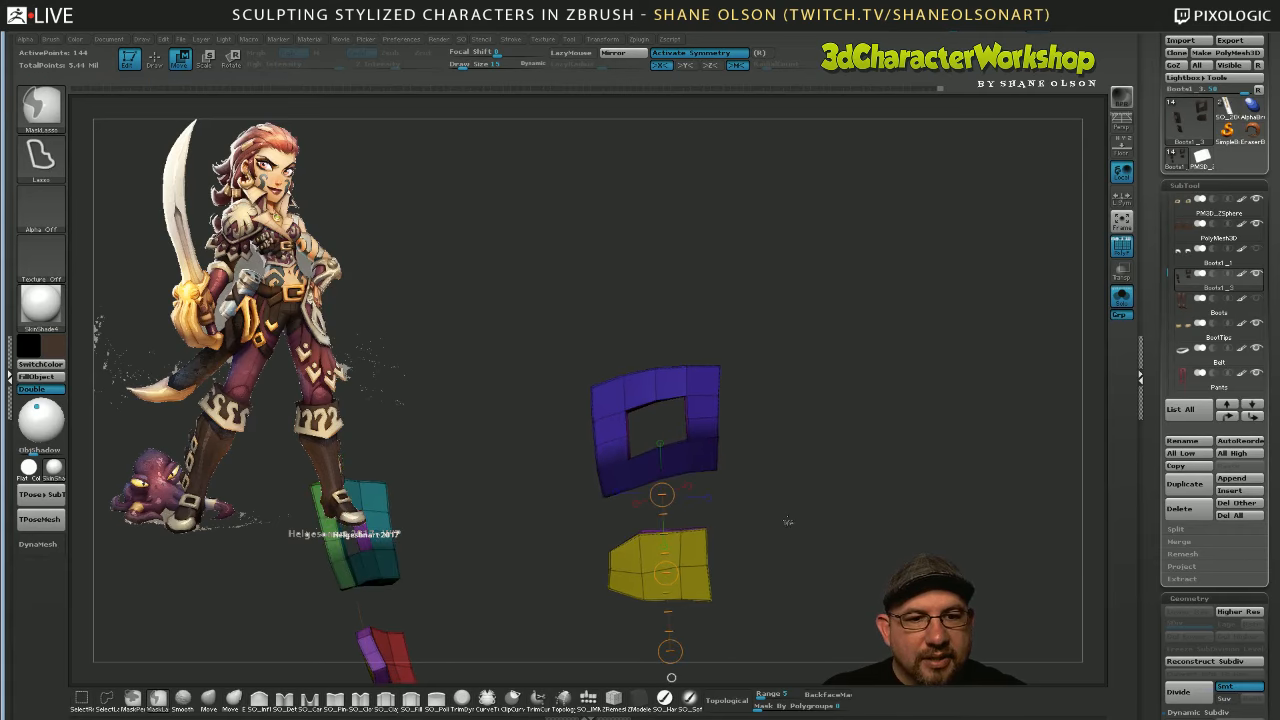
pyautogui.keyDown('ctrl'); pyautogui.click(788, 521); pyautogui.keyUp('ctrl')
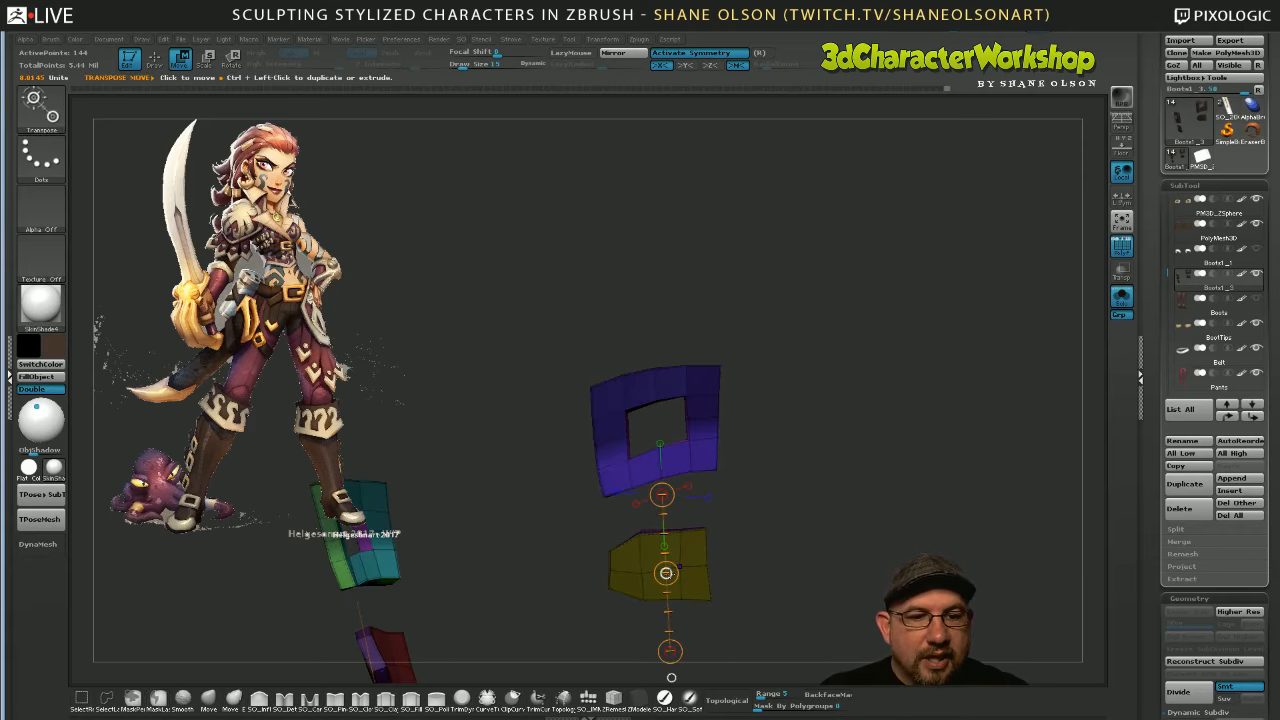
pyautogui.moveTo(666, 572); pyautogui.dragTo(667, 586)
pyautogui.moveTo(749, 533); pyautogui.dragTo(742, 468)
# Mask the buckle frame's lower end and adjust the spacing of the loops along its sides with Transpose Move
pyautogui.moveTo(589, 462)
pyautogui.keyDown('ctrl'); pyautogui.mouseDown()
pyautogui.moveTo(585, 520)
pyautogui.moveTo(750, 440)
pyautogui.moveTo(641, 435)
pyautogui.mouseUp(); pyautogui.keyUp('ctrl')
pyautogui.moveTo(790, 506); pyautogui.dragTo(806, 500)
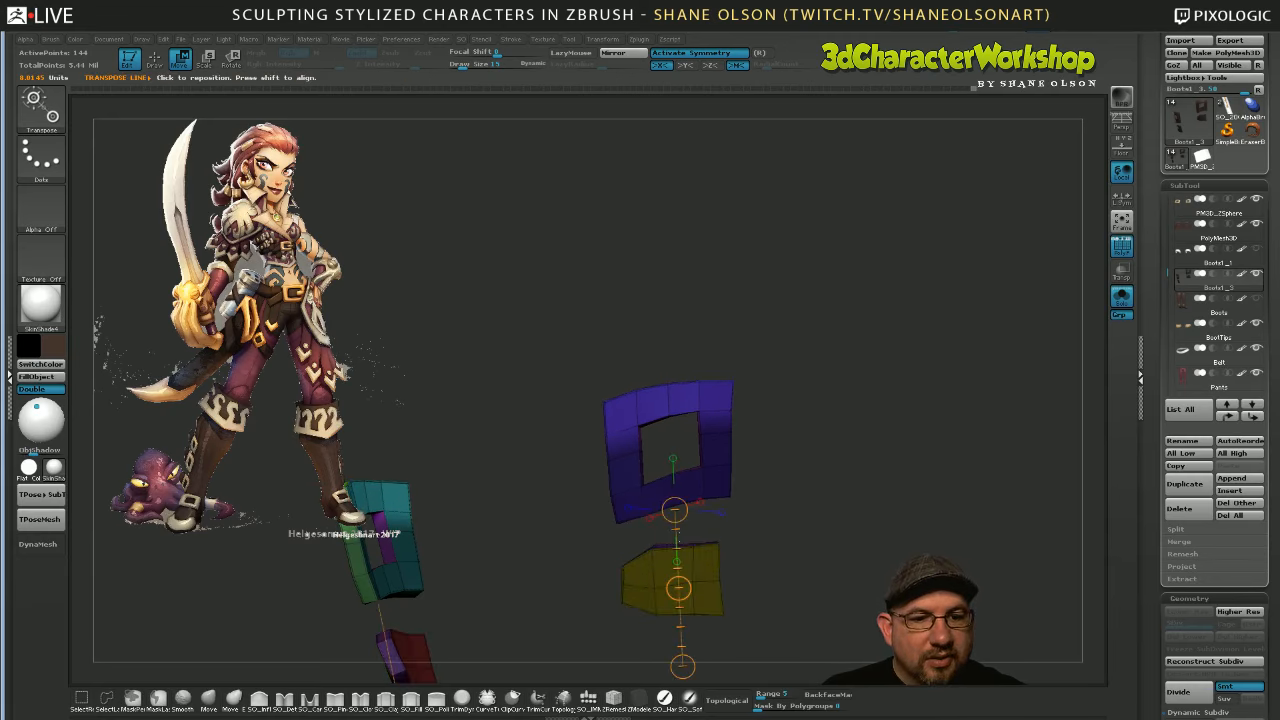
pyautogui.moveTo(678, 588); pyautogui.dragTo(678, 580)
pyautogui.moveTo(676, 472); pyautogui.dragTo(684, 628)
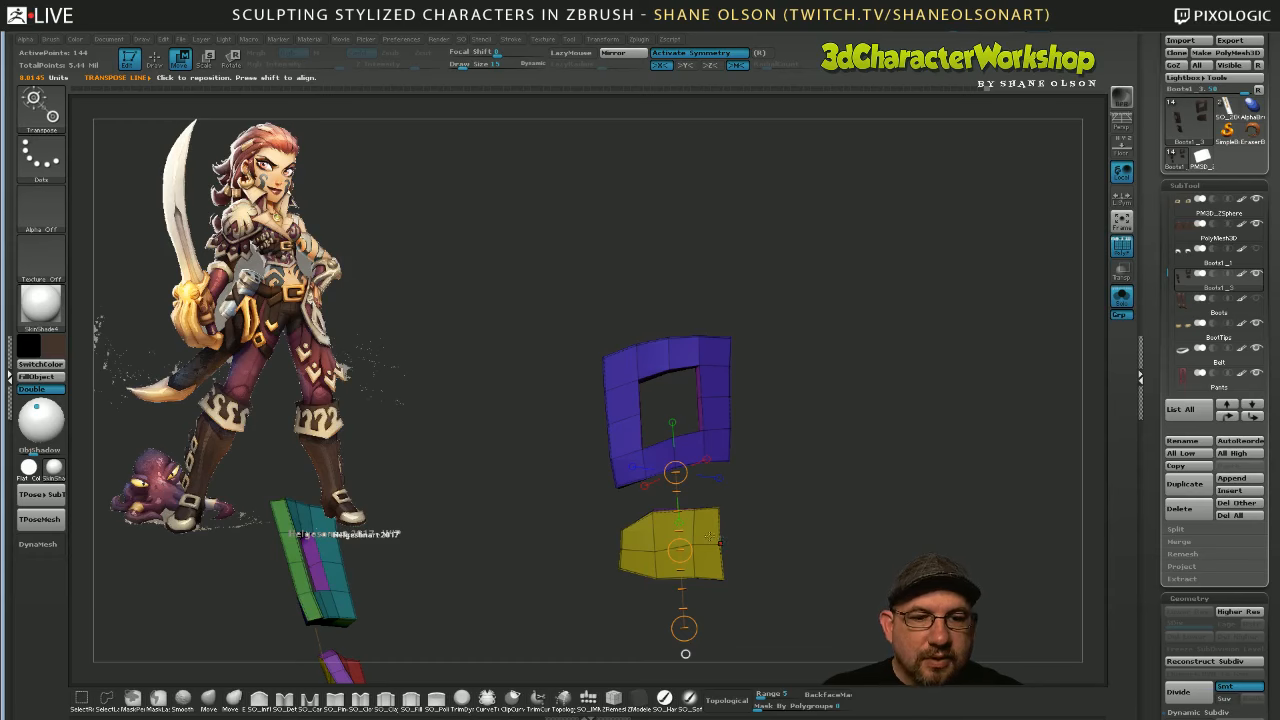
# Assign one polygroup to each separate buckle and strap piece with Auto Groups
pyautogui.rightClick(748, 530)
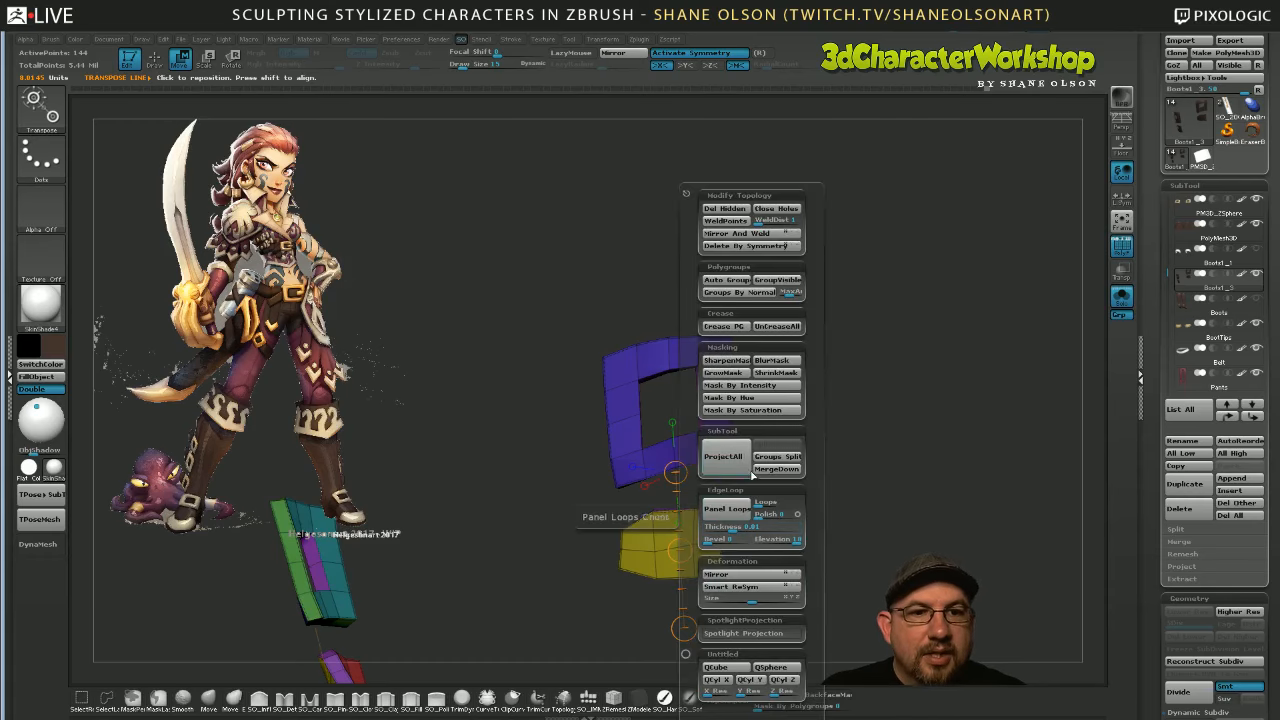
pyautogui.click(727, 283)
pyautogui.moveTo(933, 327); pyautogui.dragTo(860, 330)
pyautogui.rightClick(850, 230)
pyautogui.click(875, 236)
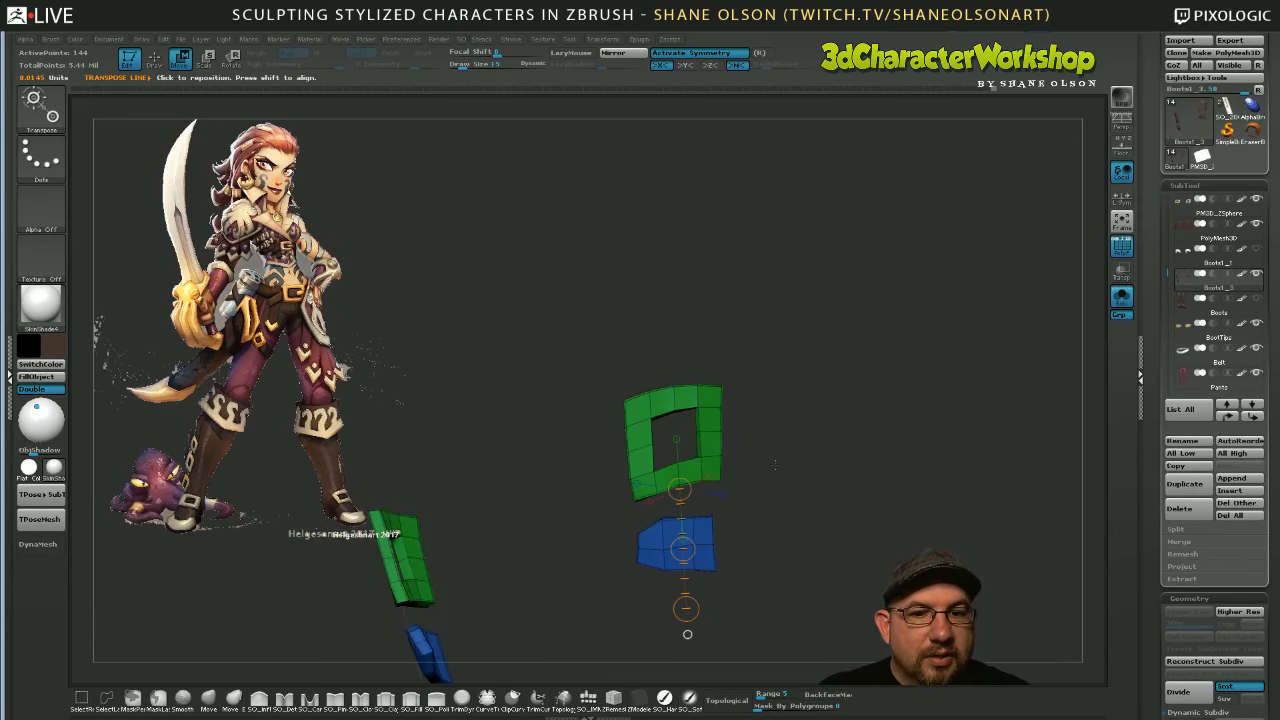
pyautogui.moveTo(740, 537); pyautogui.dragTo(860, 550)
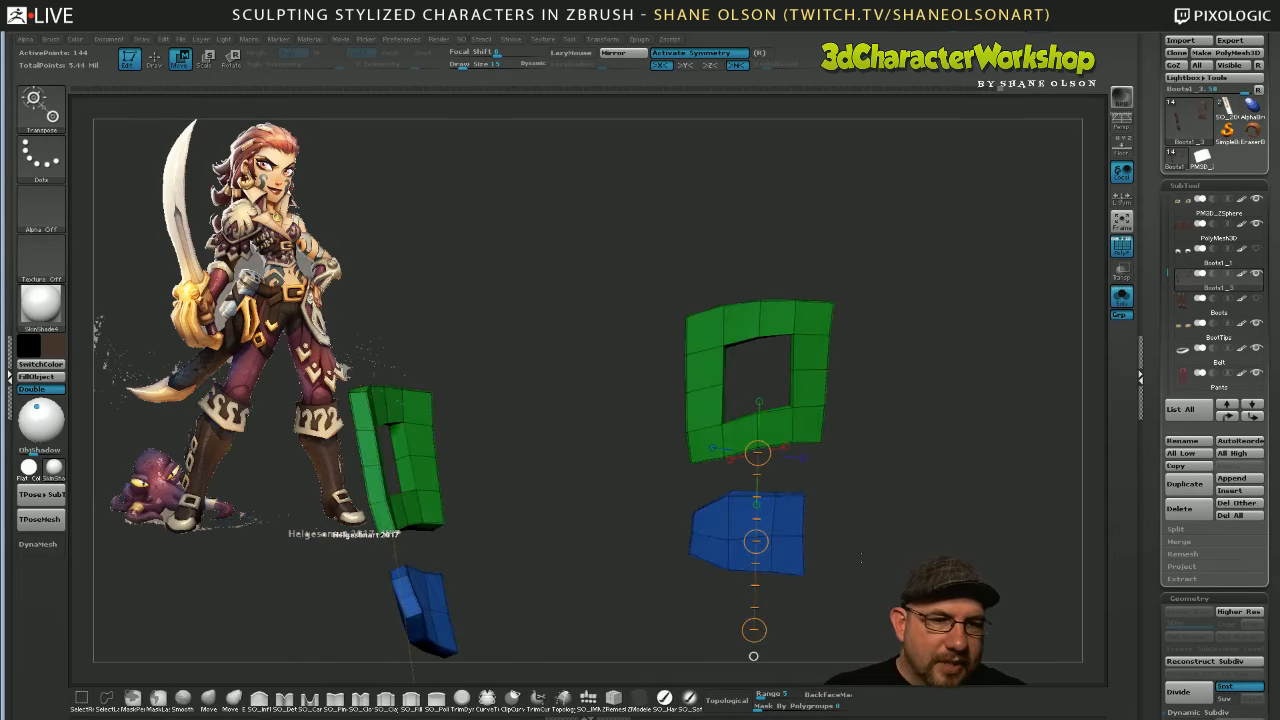
pyautogui.keyDown('alt'); pyautogui.moveTo(826, 594); pyautogui.dragTo(826, 562); pyautogui.keyUp('alt')
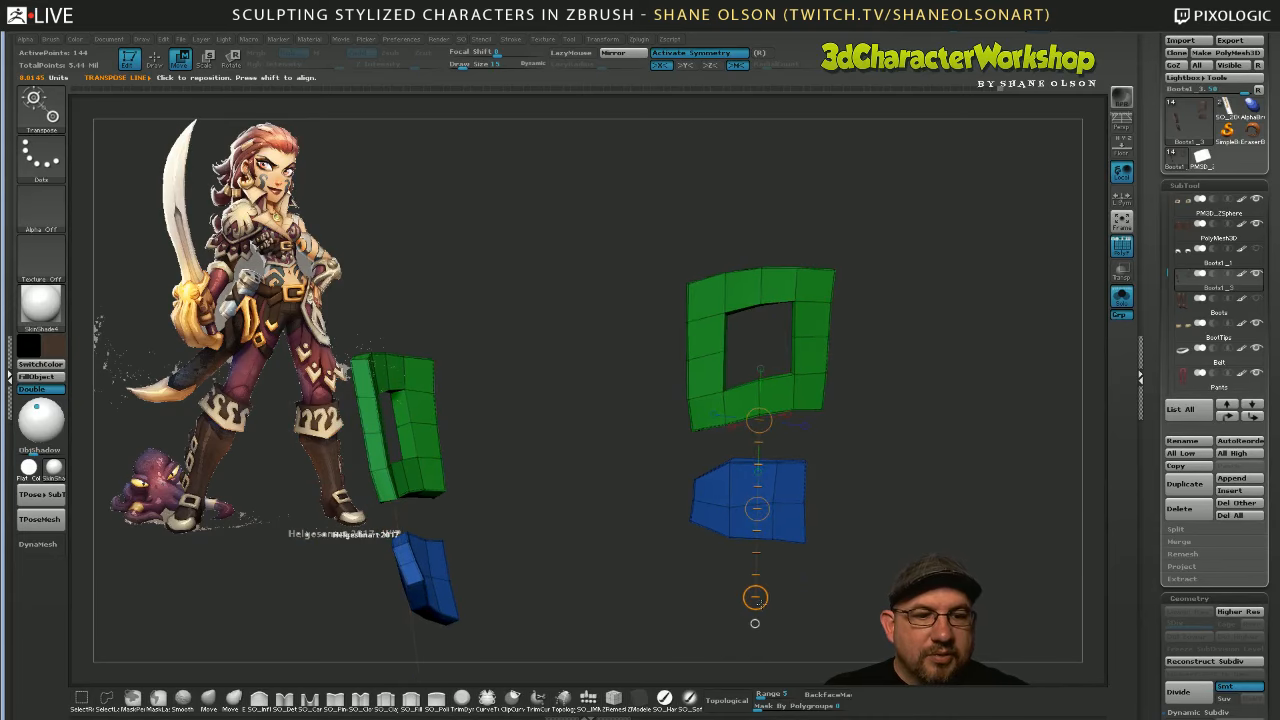
pyautogui.keyDown('ctrl'); pyautogui.click(775, 524); pyautogui.keyUp('ctrl')
pyautogui.keyDown('ctrl'); pyautogui.moveTo(846, 520); pyautogui.dragTo(830, 551); pyautogui.keyUp('ctrl')
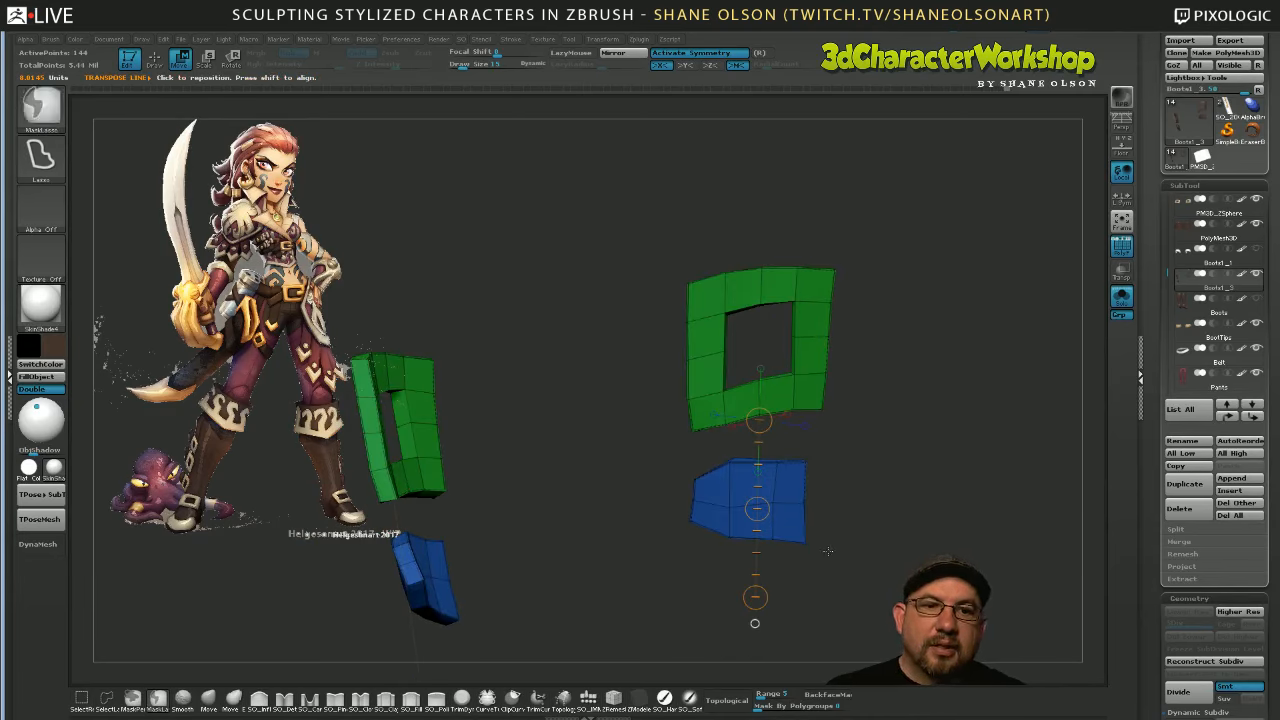
# Set the Move brush's draw size to 17 and nudge the lower corner and outer edge of the buckle frame into shape
pyautogui.moveTo(853, 503); pyautogui.dragTo(836, 455)
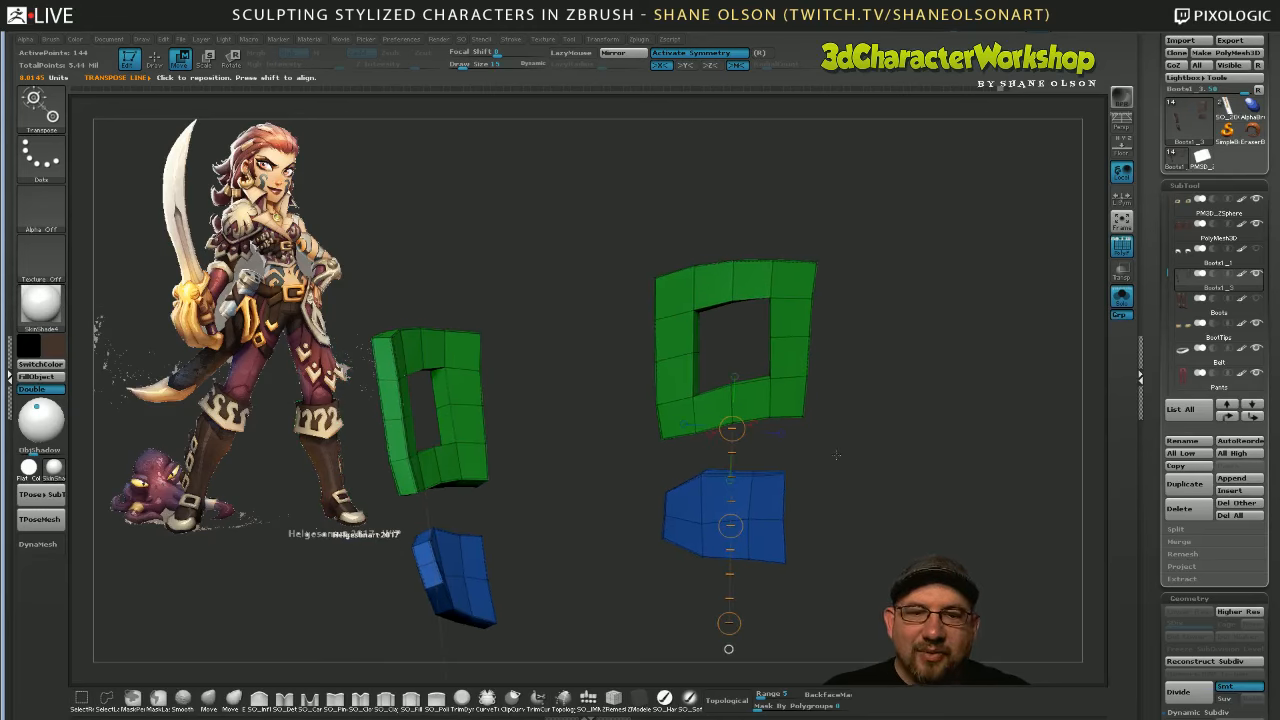
pyautogui.moveTo(848, 510); pyautogui.dragTo(853, 516)
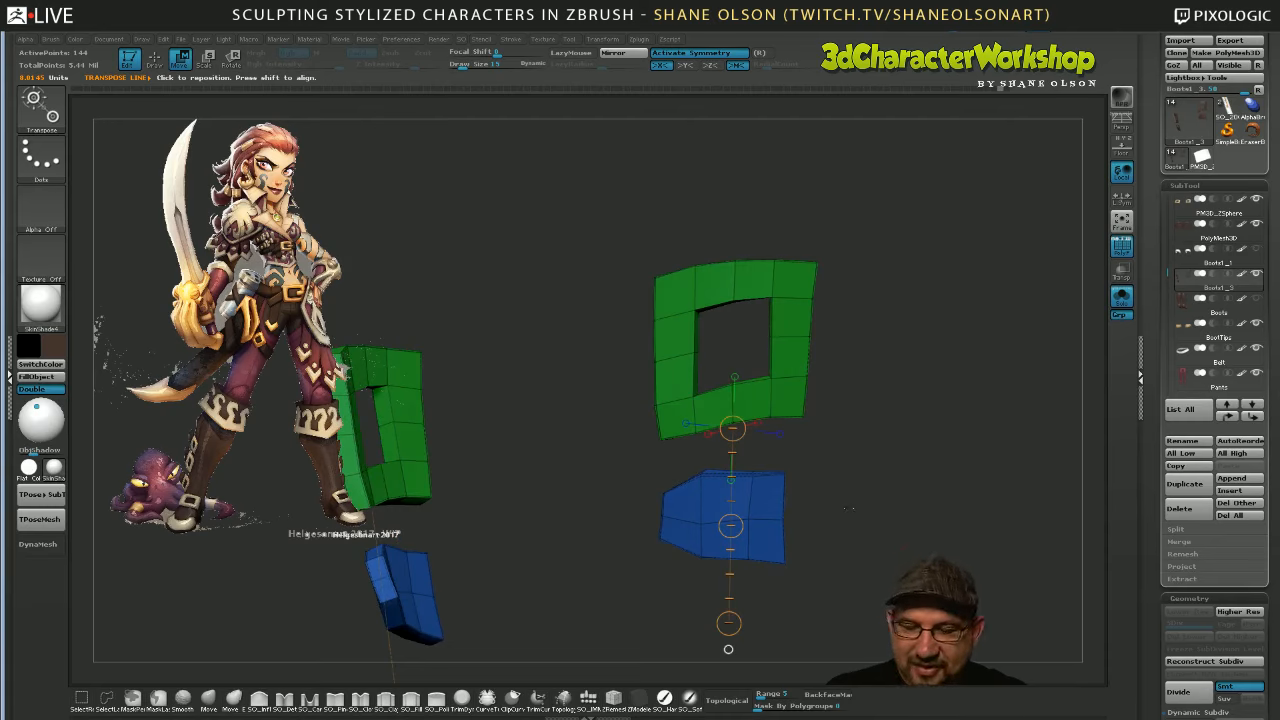
pyautogui.press('q')
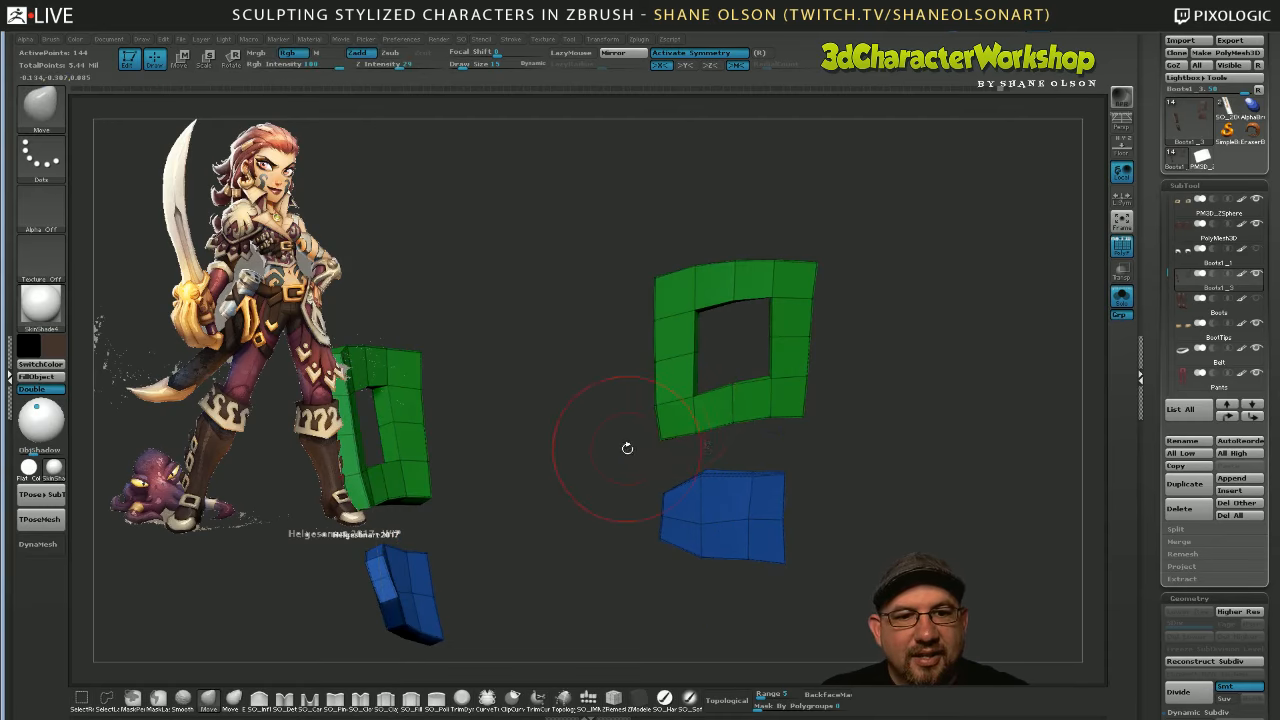
pyautogui.press('s')
pyautogui.moveTo(627, 448); pyautogui.dragTo(633, 448)
pyautogui.moveTo(669, 408); pyautogui.dragTo(675, 403)
pyautogui.press('s')
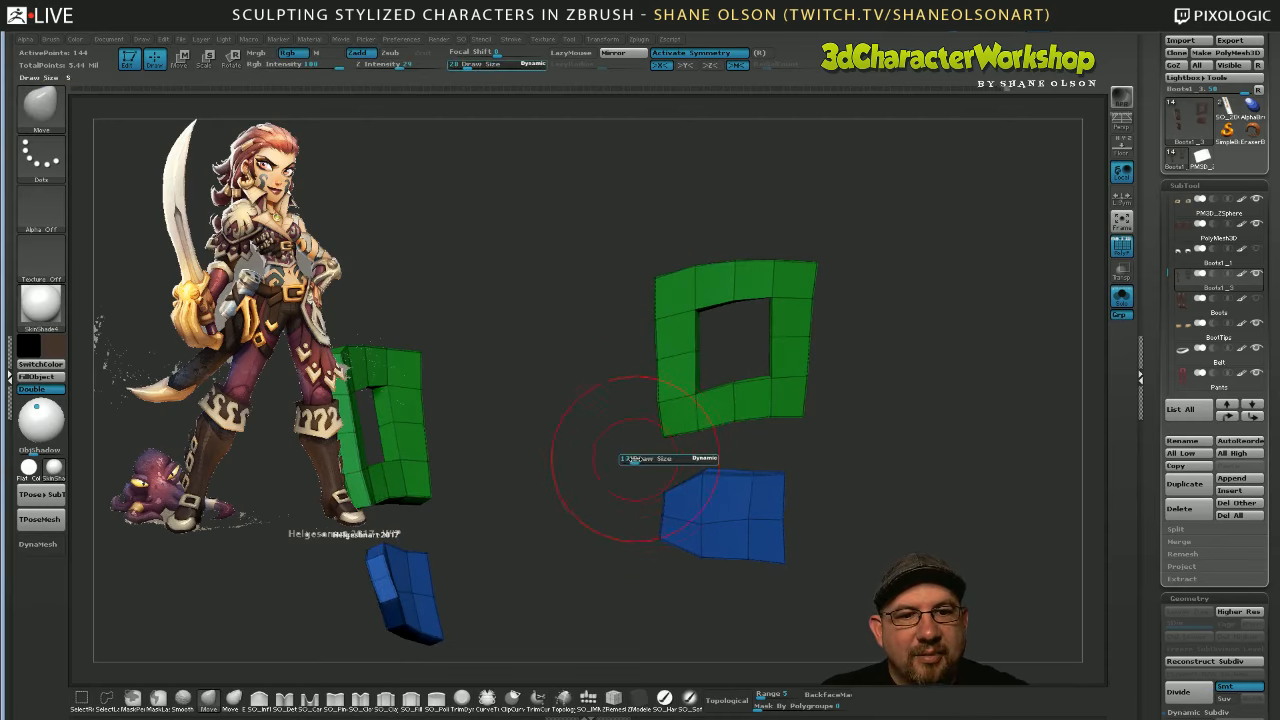
pyautogui.moveTo(640, 457); pyautogui.dragTo(632, 457)
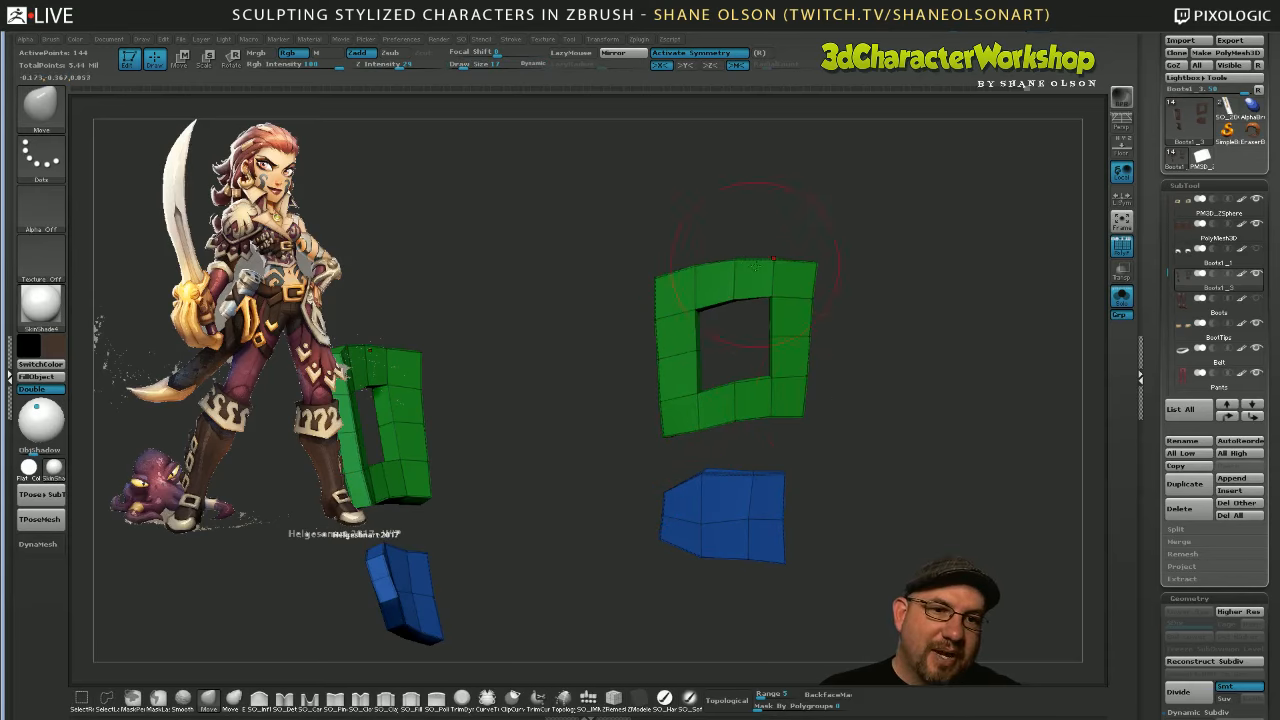
pyautogui.moveTo(868, 444); pyautogui.dragTo(866, 447)
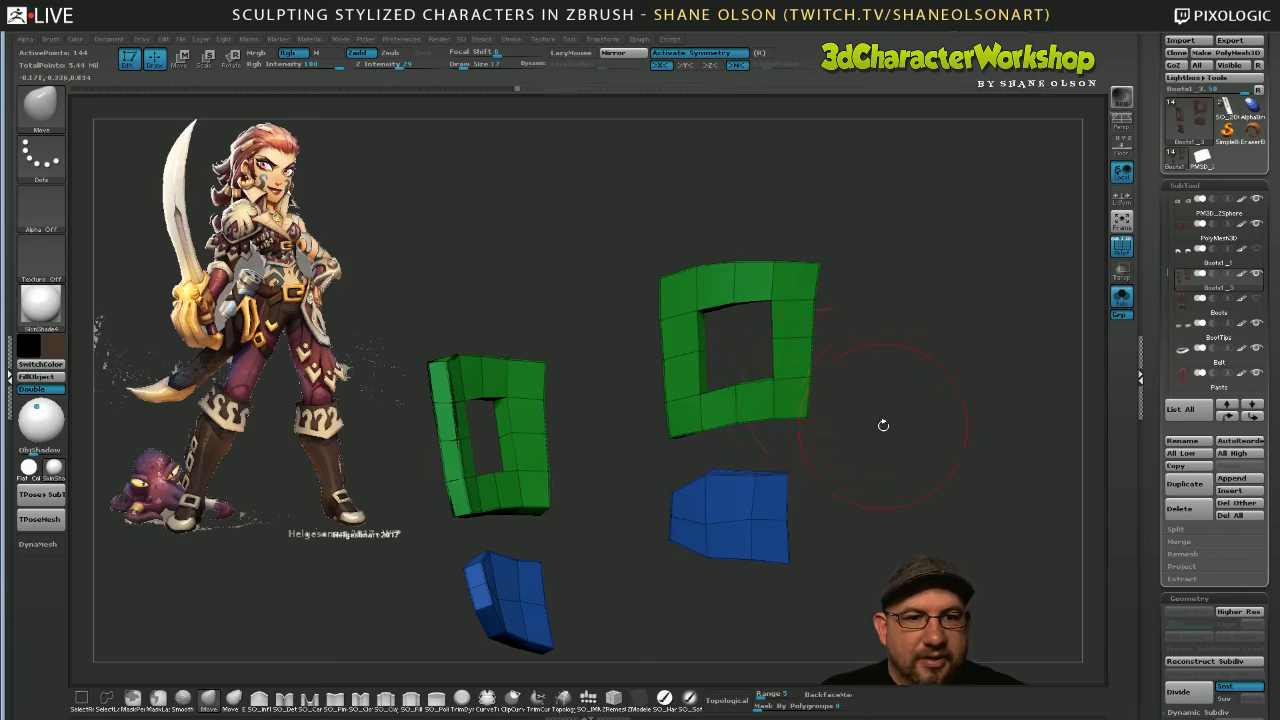
pyautogui.moveTo(883, 425)
pyautogui.mouseDown()
pyautogui.moveTo(900, 443)
pyautogui.moveTo(883, 427)
pyautogui.mouseUp()
# Mask the buckle frame so only the strap tip stays editable, and show the full model with the Boots subtool again
pyautogui.press('w')
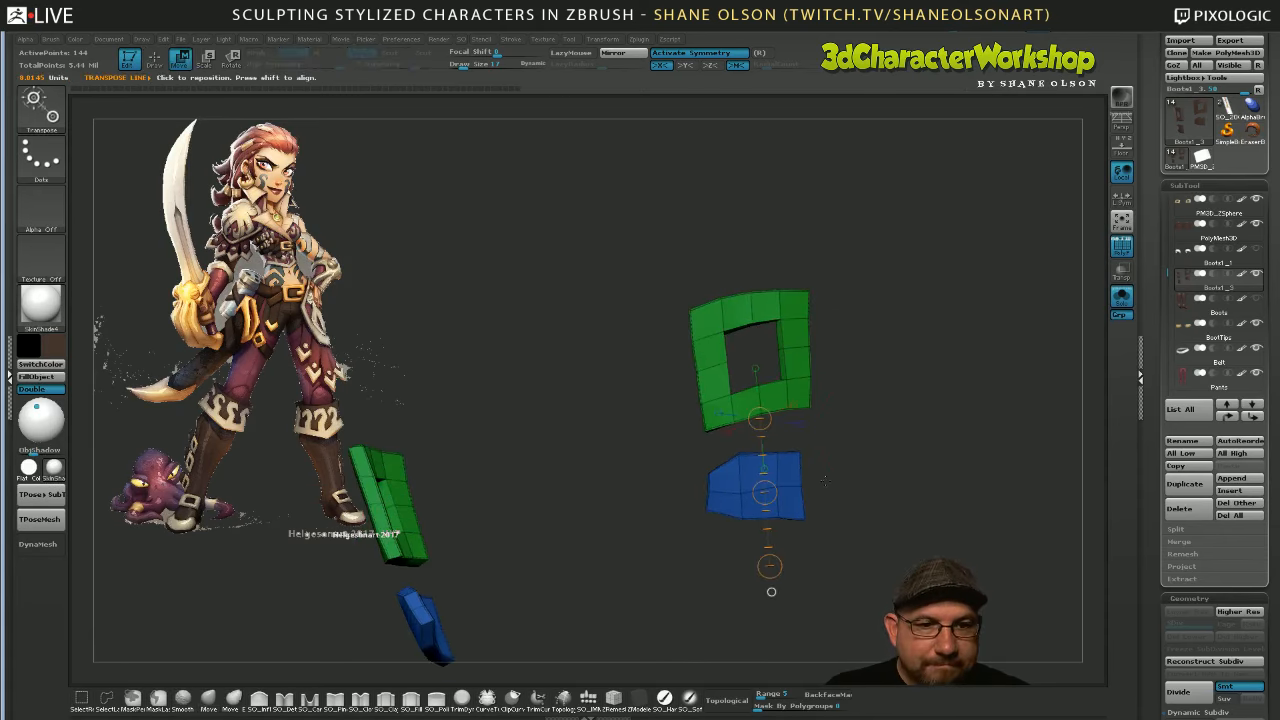
pyautogui.moveTo(795, 487); pyautogui.dragTo(835, 484)
pyautogui.click(1121, 300)
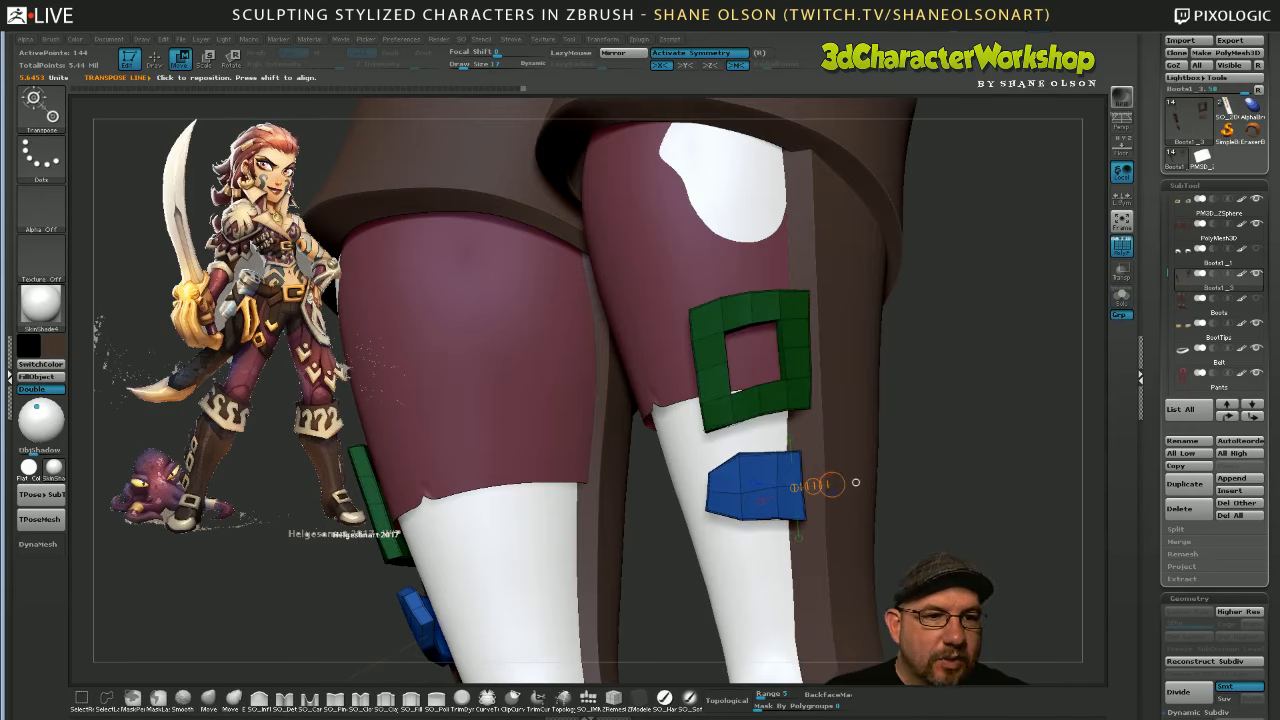
pyautogui.click(1256, 299)
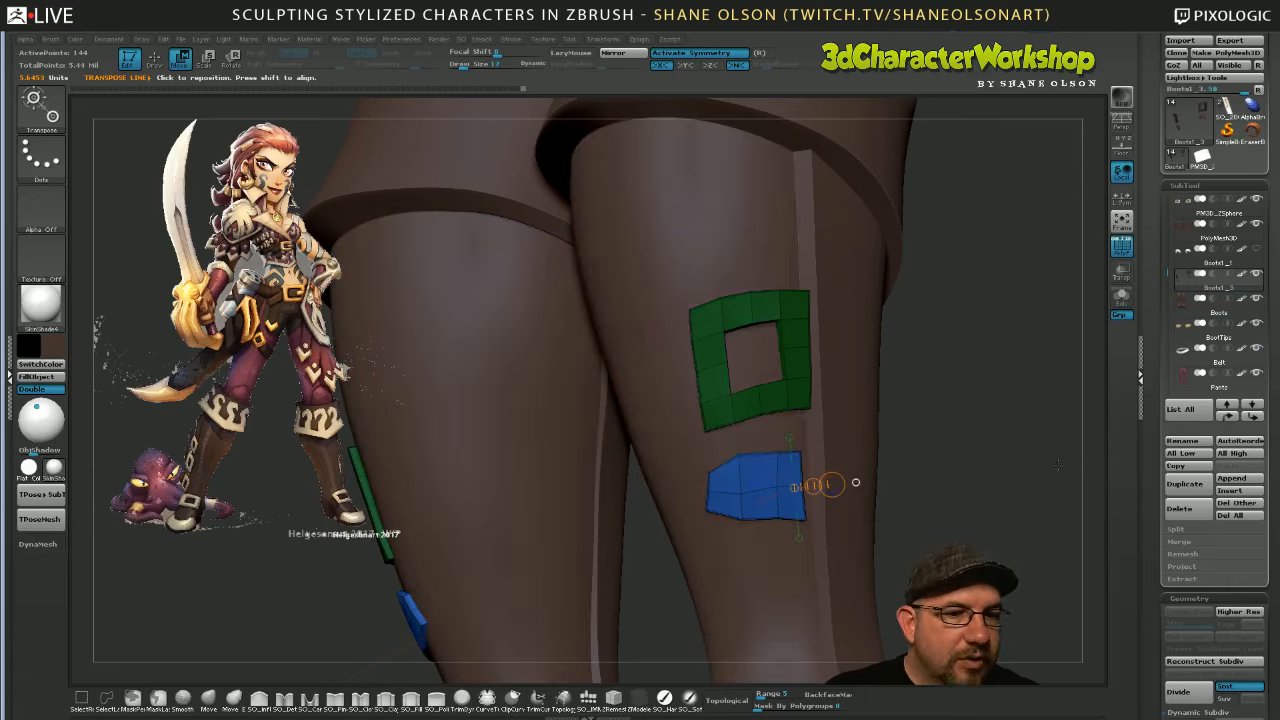
# Turn on local symmetry and enlarge the strap tip with Transpose Scale, undoing the trial transforms made without it
pyautogui.moveTo(962, 522)
pyautogui.keyDown('alt'); pyautogui.mouseDown()
pyautogui.moveTo(918, 409)
pyautogui.moveTo(862, 413)
pyautogui.moveTo(890, 413)
pyautogui.mouseUp(); pyautogui.keyUp('alt')
pyautogui.moveTo(757, 392)
pyautogui.mouseDown()
pyautogui.moveTo(845, 392)
pyautogui.moveTo(760, 494)
pyautogui.moveTo(808, 397)
pyautogui.moveTo(915, 402)
pyautogui.moveTo(898, 405)
pyautogui.moveTo(966, 434)
pyautogui.moveTo(877, 408)
pyautogui.mouseUp()
pyautogui.hotkey('ctrl', 'z')
pyautogui.press('e')
pyautogui.hotkey('ctrl', 'z')
pyautogui.click(1122, 201)
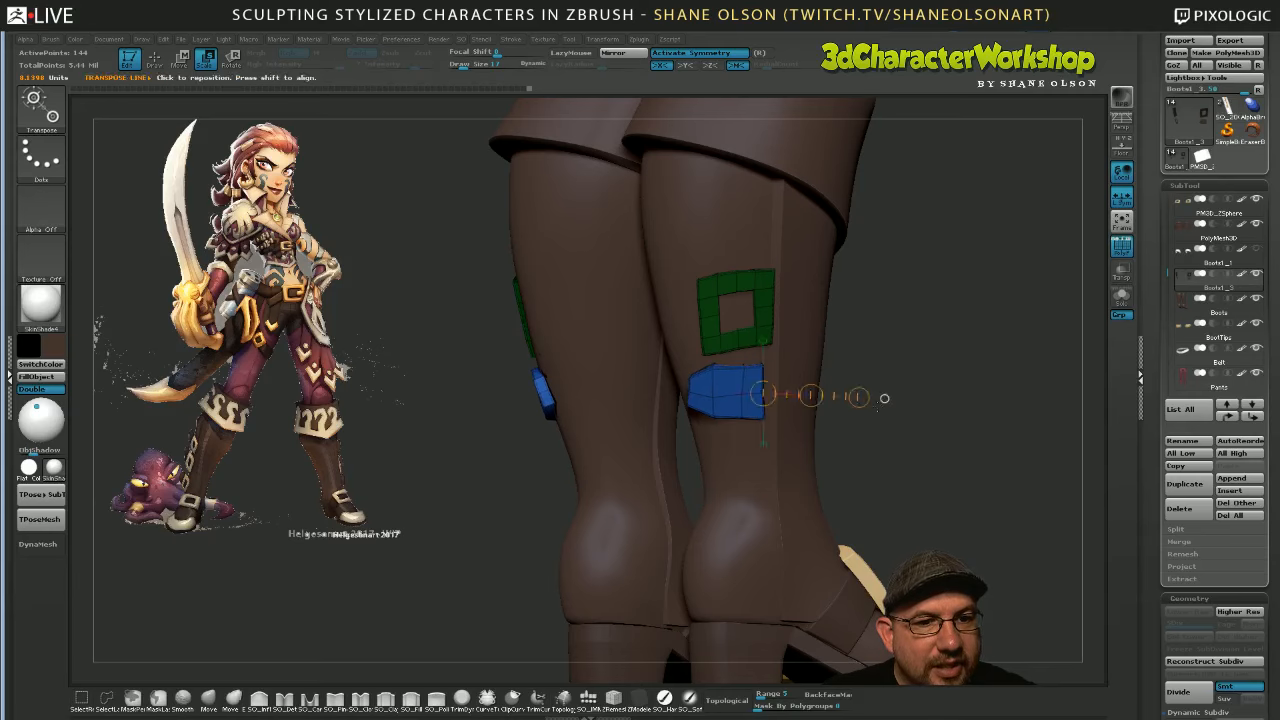
# Move the strap tip with Transpose so it sits against the boot's calf below the buckle frame
pyautogui.press('w')
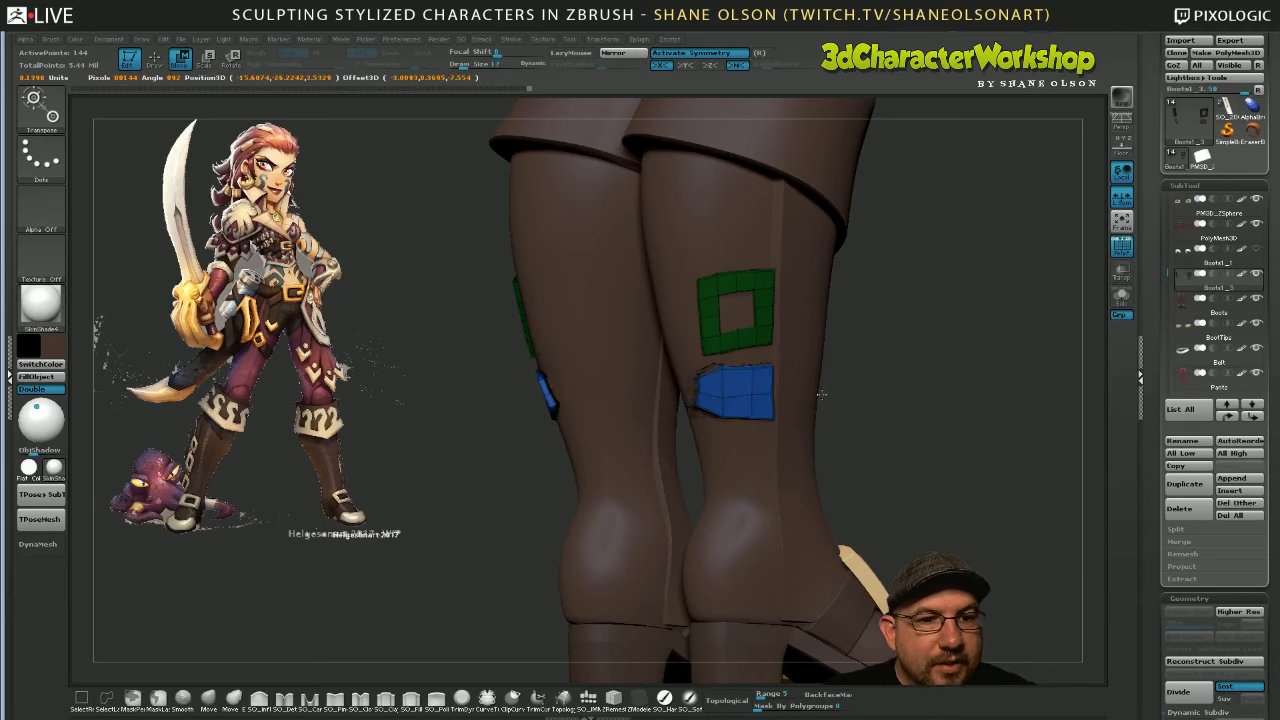
pyautogui.moveTo(821, 394)
pyautogui.mouseDown()
pyautogui.moveTo(860, 392)
pyautogui.moveTo(814, 455)
pyautogui.mouseUp()
pyautogui.moveTo(772, 394)
pyautogui.mouseDown()
pyautogui.moveTo(887, 397)
pyautogui.moveTo(803, 409)
pyautogui.moveTo(840, 356)
pyautogui.mouseUp()
pyautogui.moveTo(920, 476); pyautogui.dragTo(766, 510)
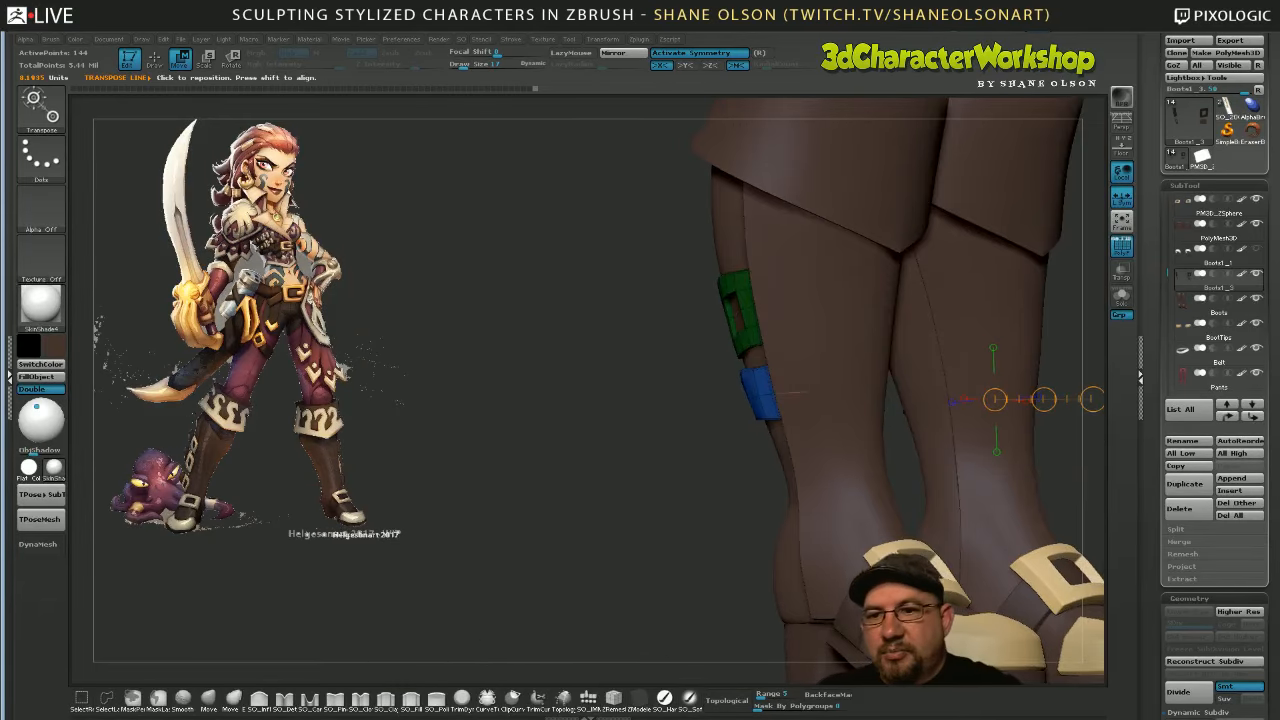
pyautogui.moveTo(418, 517); pyautogui.dragTo(588, 507)
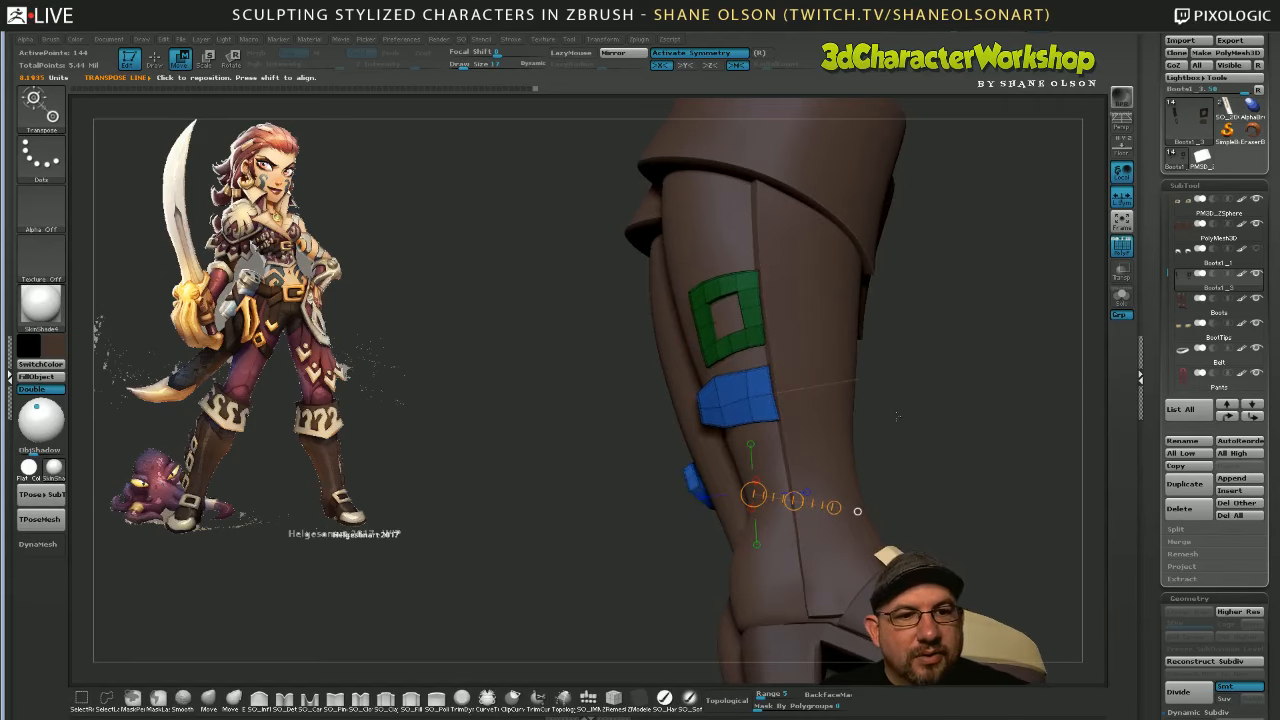
# Isolate the strap subtool and rotate the strap tip with Transpose Rotate to follow the curve of the calf
pyautogui.moveTo(905, 437); pyautogui.dragTo(932, 410)
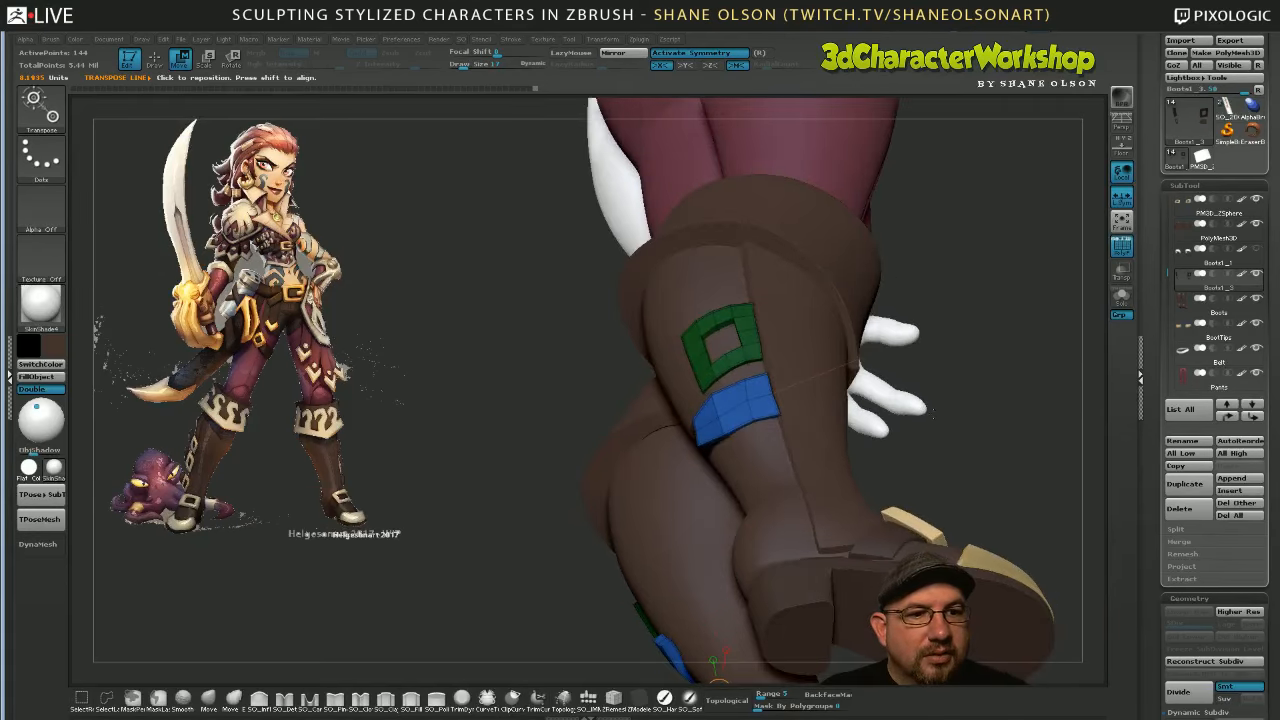
pyautogui.click(1122, 299)
pyautogui.moveTo(972, 494); pyautogui.dragTo(968, 414)
pyautogui.moveTo(748, 399)
pyautogui.mouseDown()
pyautogui.moveTo(714, 470)
pyautogui.moveTo(704, 593)
pyautogui.moveTo(789, 491)
pyautogui.moveTo(803, 534)
pyautogui.mouseUp()
pyautogui.press('r')
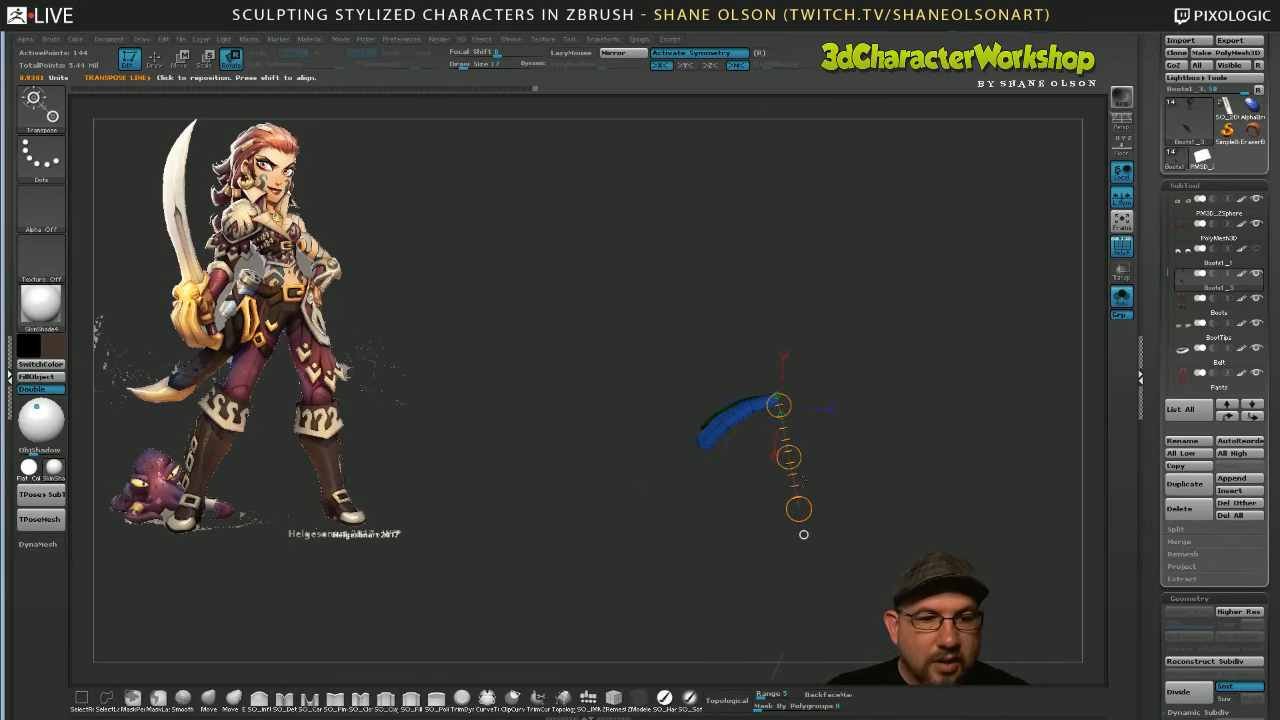
pyautogui.moveTo(776, 402)
pyautogui.mouseDown()
pyautogui.moveTo(800, 528)
pyautogui.moveTo(867, 583)
pyautogui.moveTo(845, 459)
pyautogui.mouseUp()
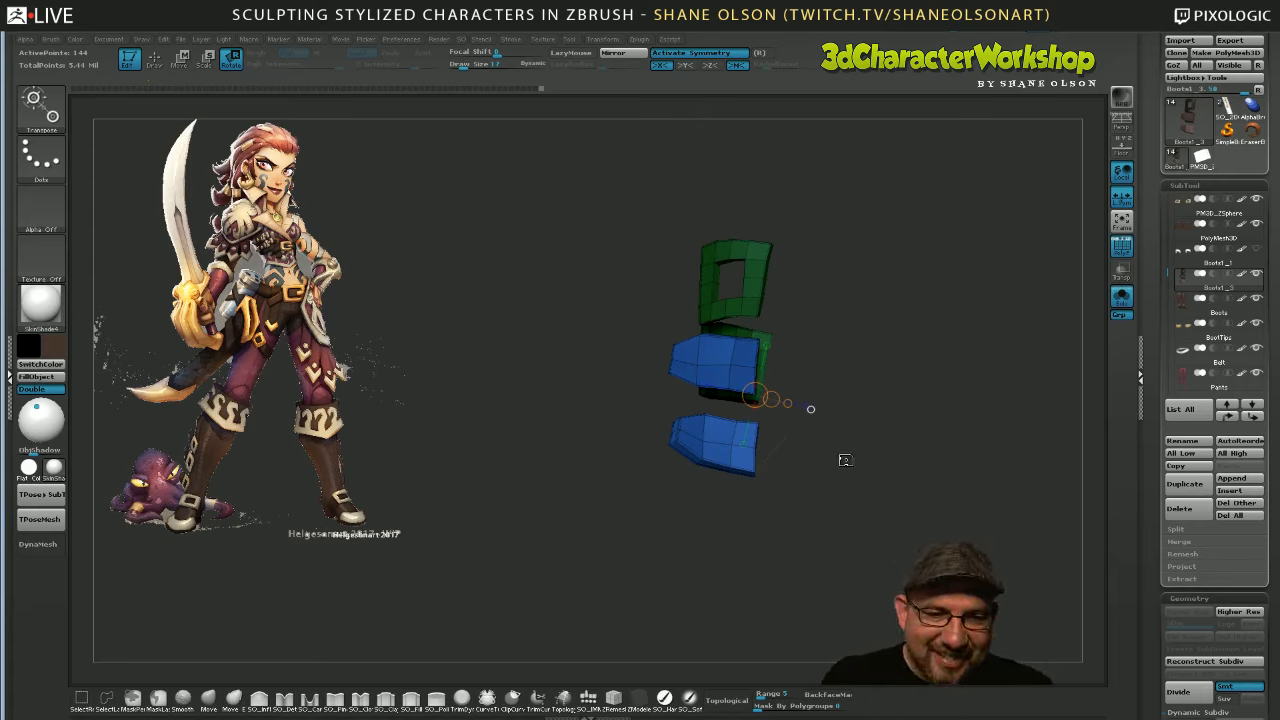
pyautogui.moveTo(810, 409); pyautogui.dragTo(780, 443)
# Reshape the strap tip with a smaller Move brush, pulling its narrow end into a rounder point
pyautogui.click(210, 697)
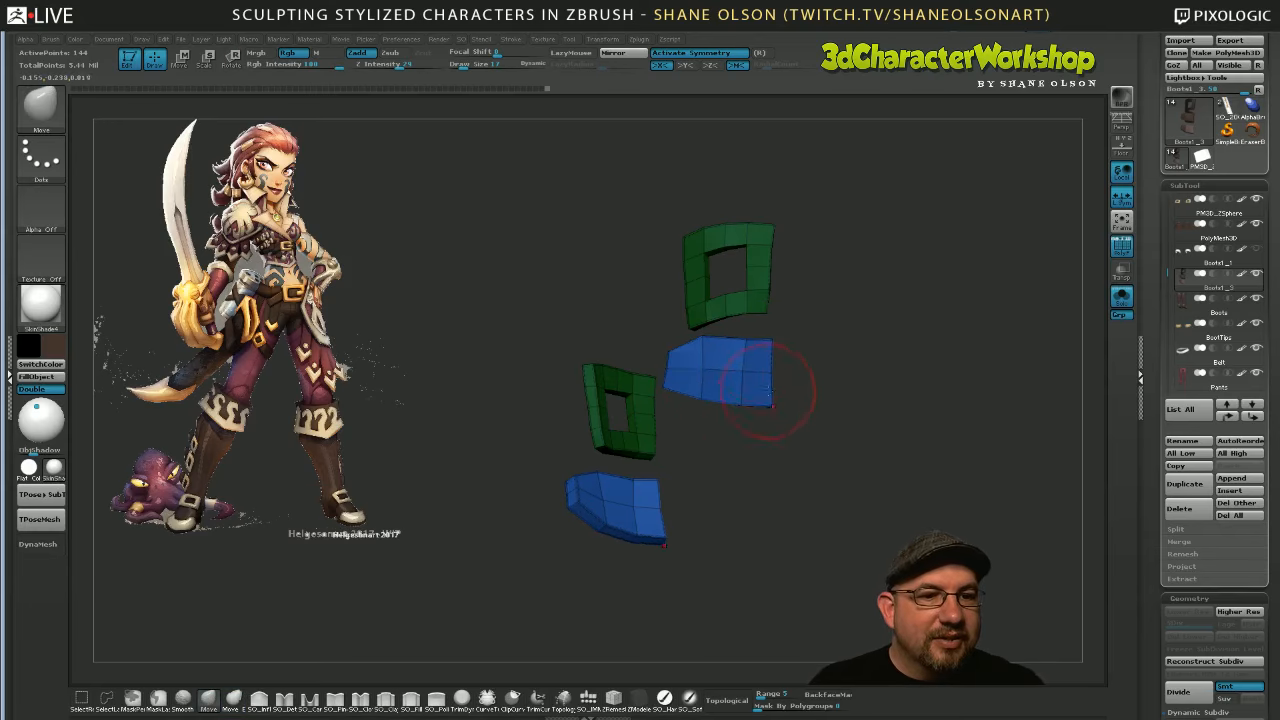
pyautogui.moveTo(846, 417)
pyautogui.mouseDown()
pyautogui.moveTo(826, 434)
pyautogui.moveTo(870, 423)
pyautogui.mouseUp()
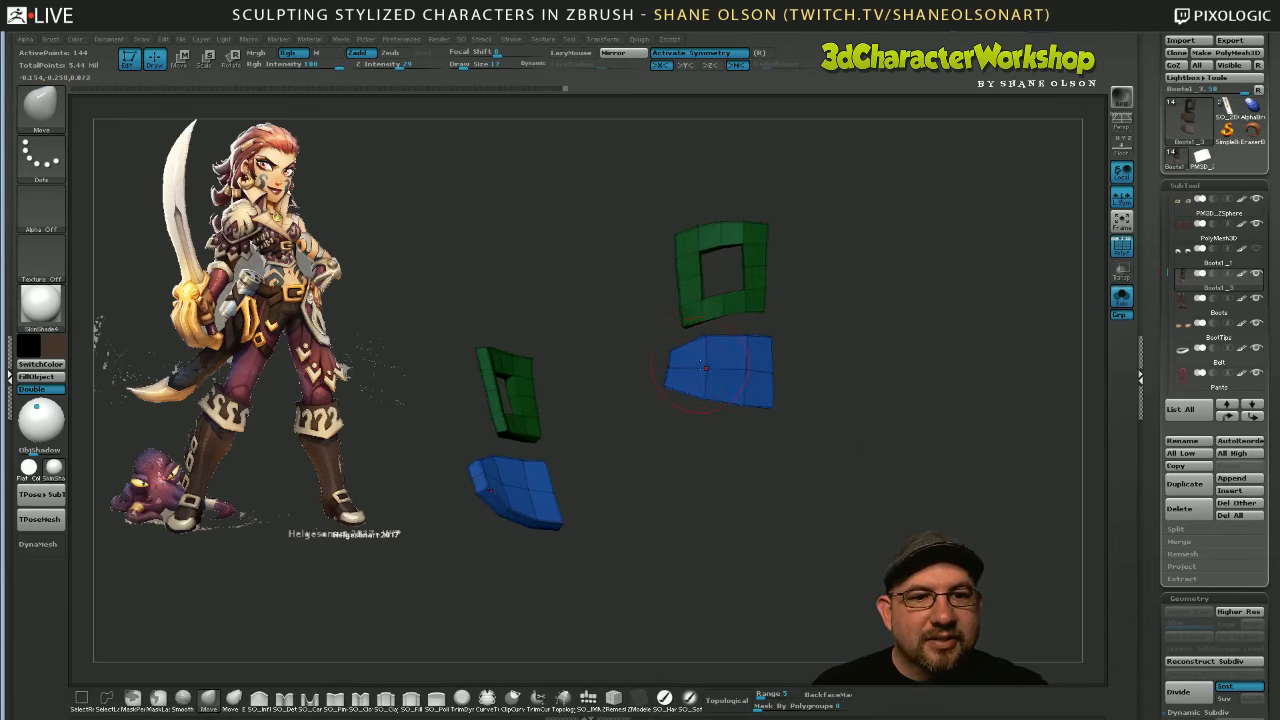
pyautogui.press('s')
pyautogui.click(823, 430)
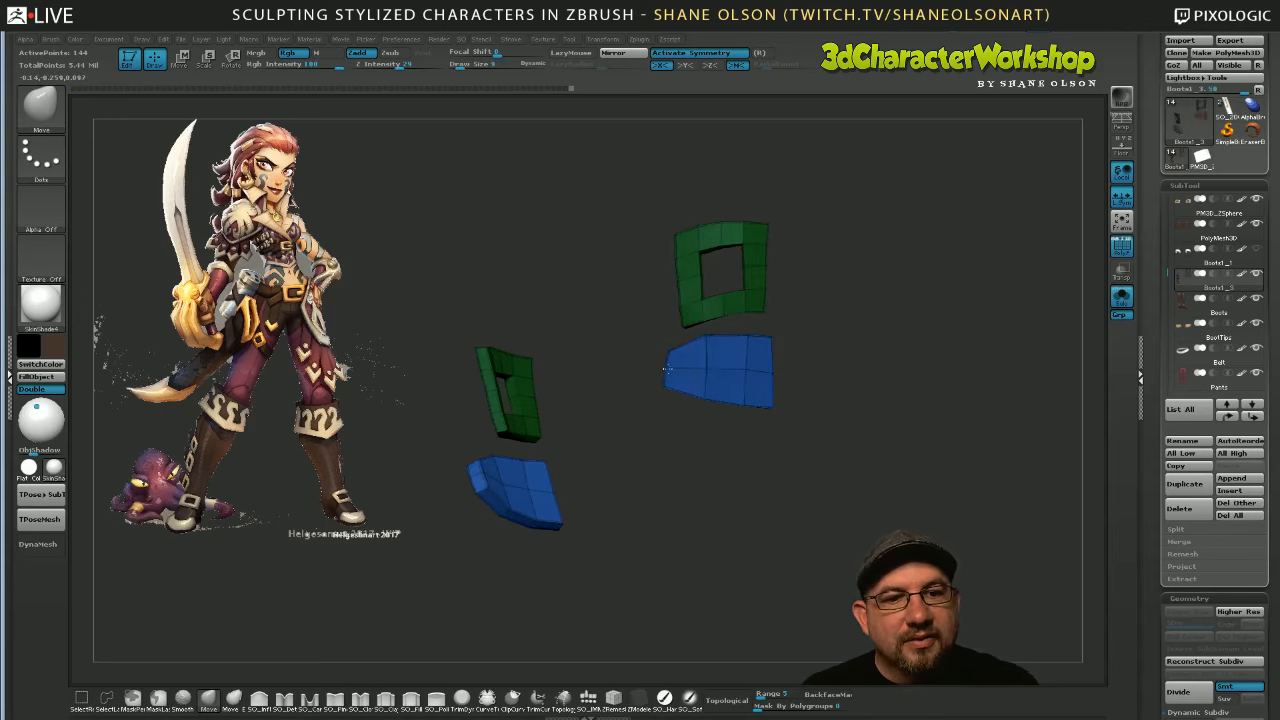
pyautogui.moveTo(665, 470); pyautogui.dragTo(693, 397)
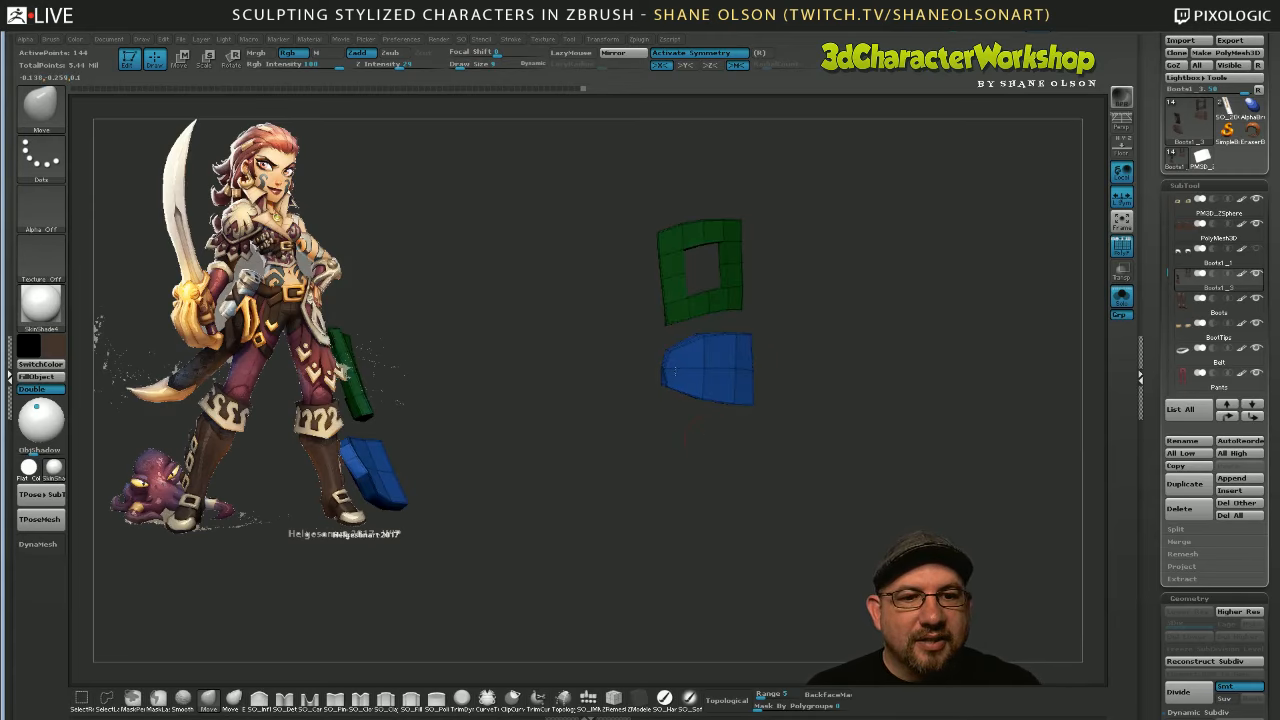
pyautogui.moveTo(688, 495); pyautogui.dragTo(795, 486)
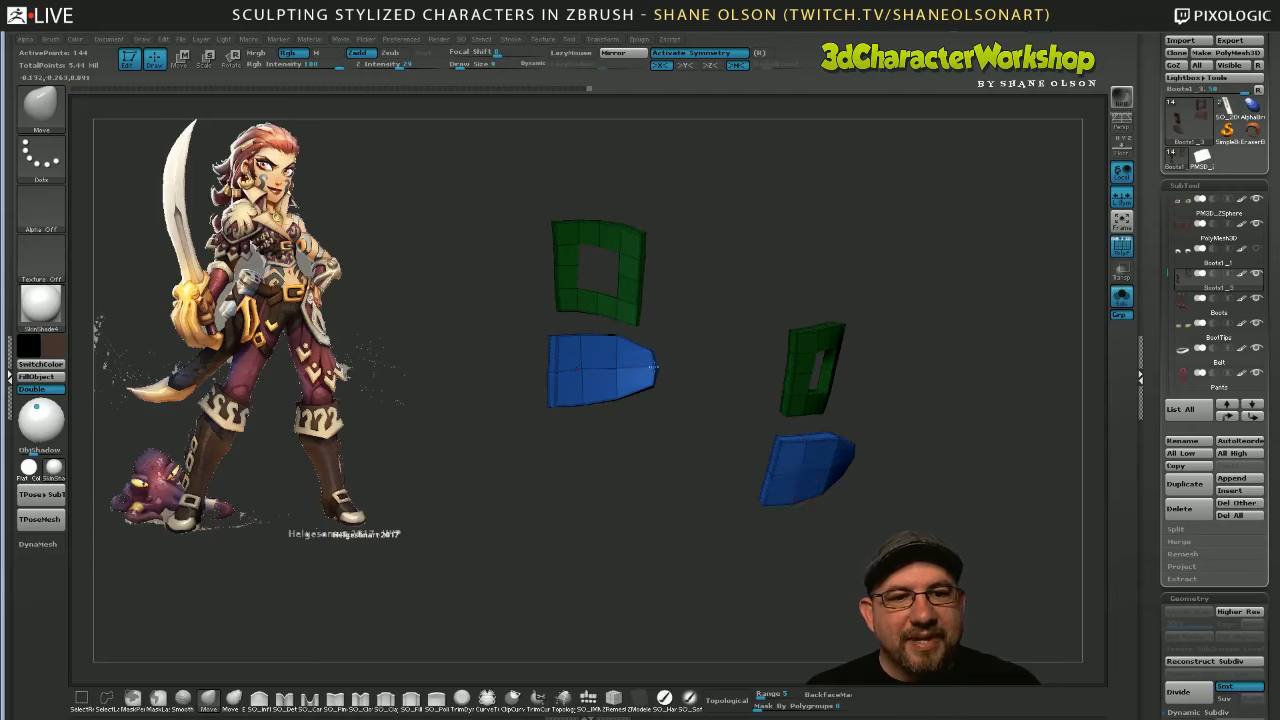
pyautogui.moveTo(688, 495); pyautogui.dragTo(1080, 357)
# Show the boots again and adjust the strap tip's fit against the calf with a larger Move brush
pyautogui.click(1122, 300)
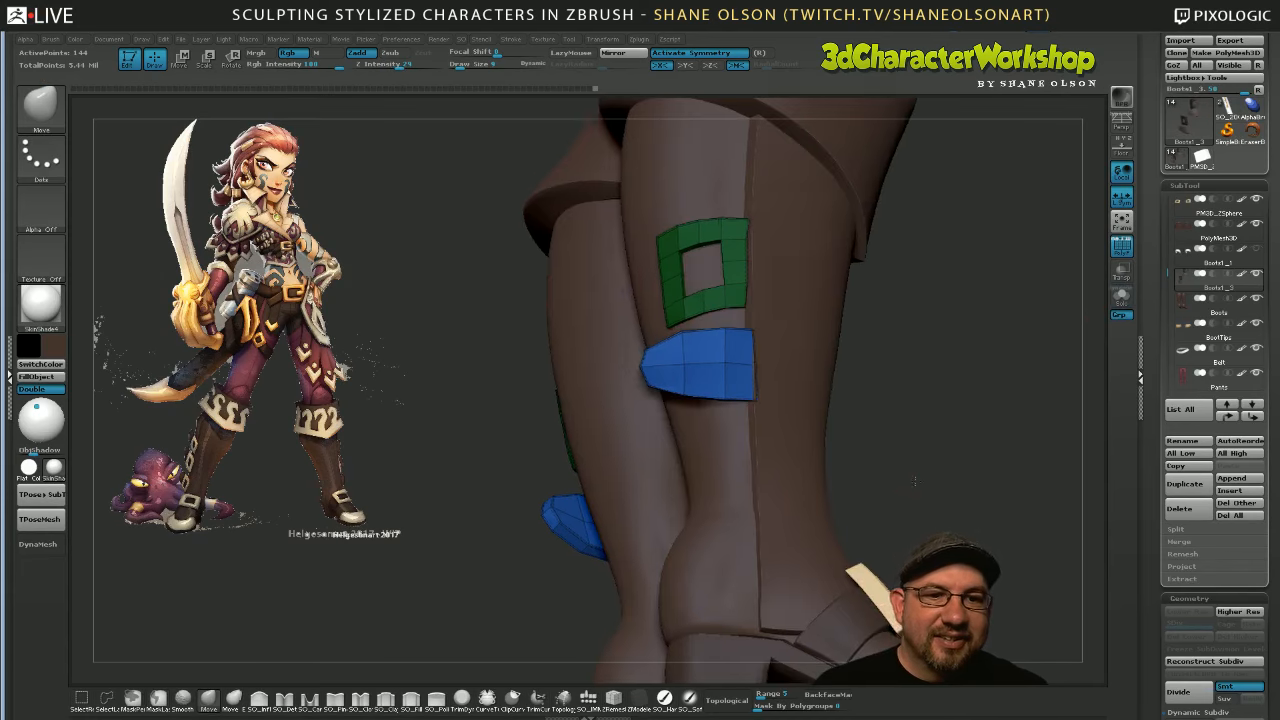
pyautogui.moveTo(929, 460); pyautogui.dragTo(914, 375)
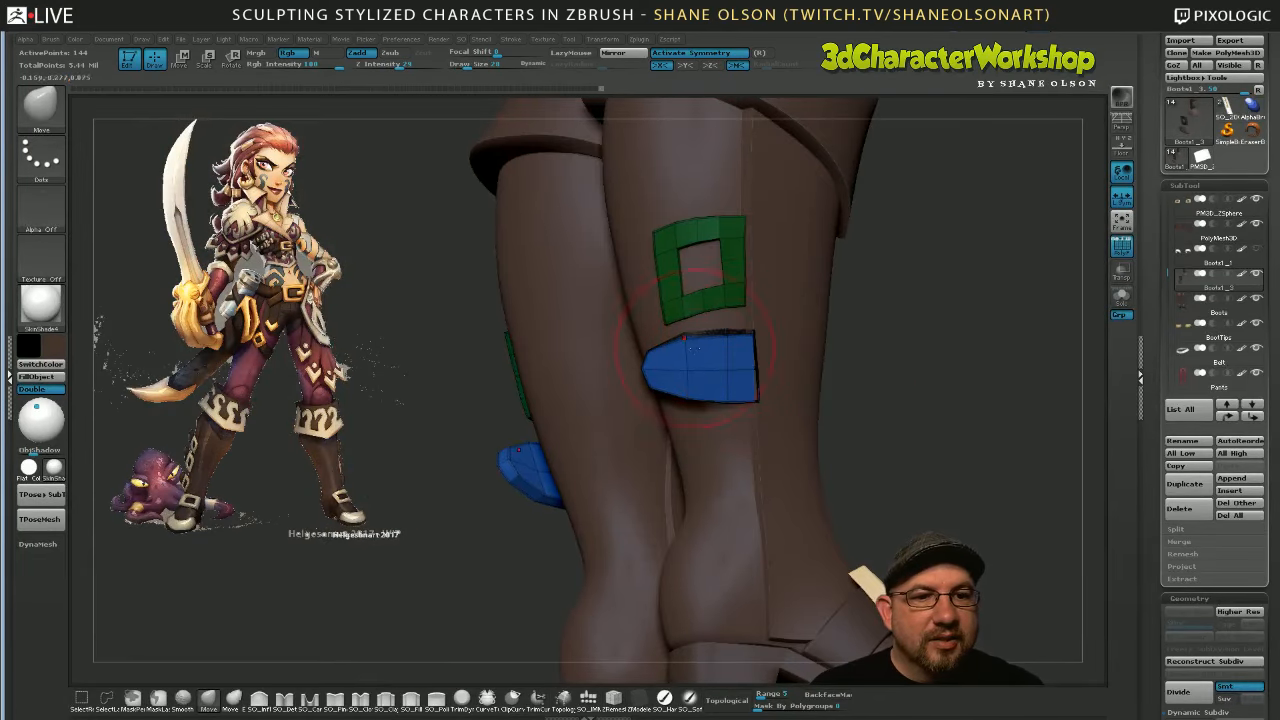
pyautogui.moveTo(880, 426); pyautogui.dragTo(923, 418)
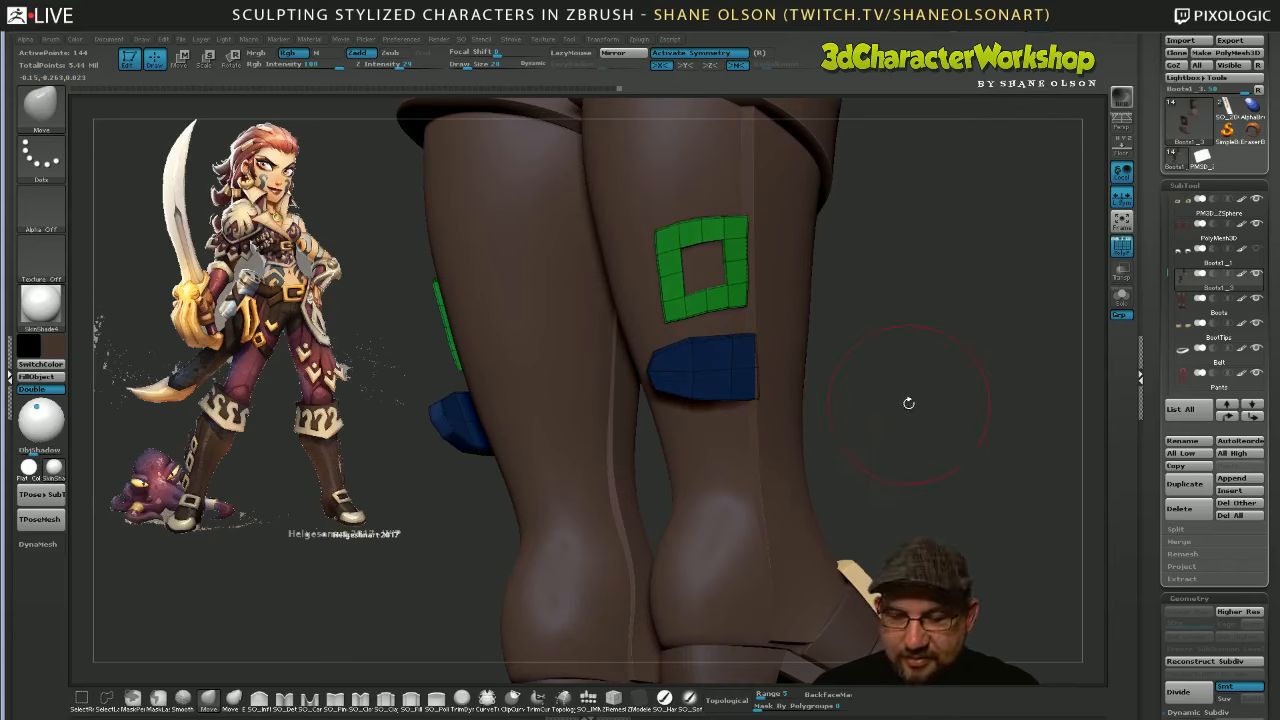
# Invert the mask to free the strap tip and slightly reduce its height with Transpose
pyautogui.press('w')
pyautogui.moveTo(737, 364); pyautogui.dragTo(723, 371)
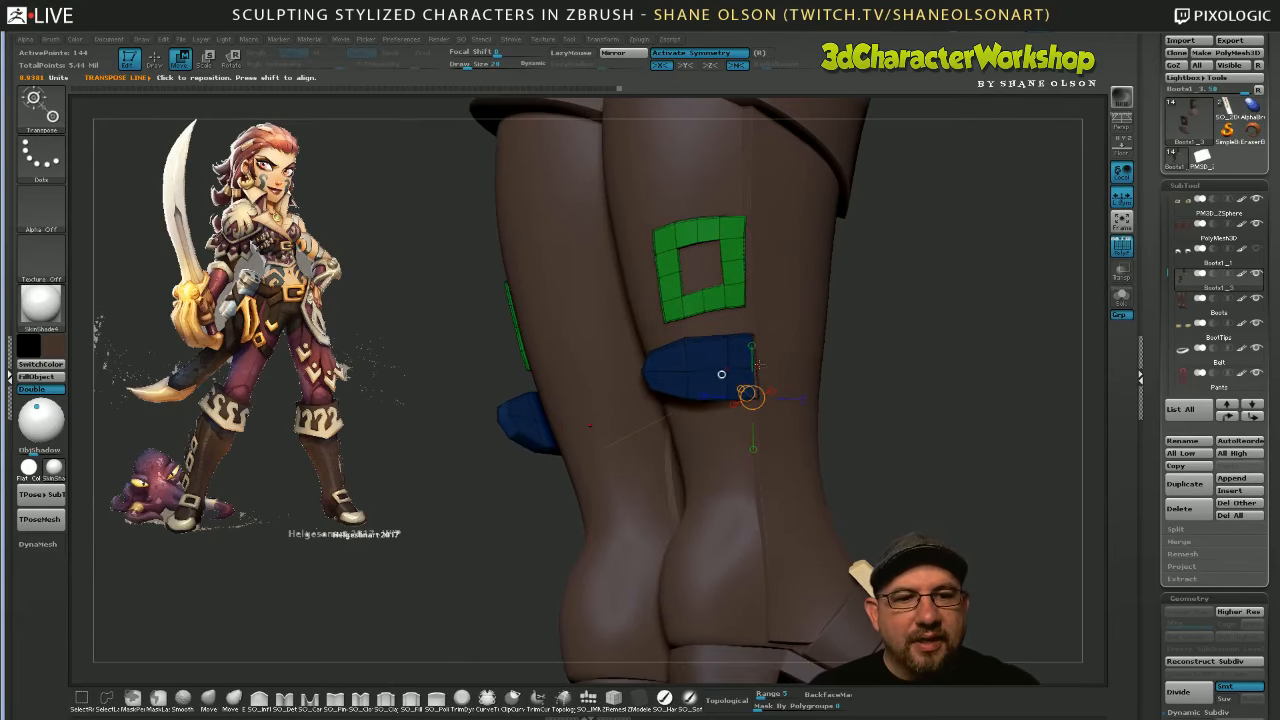
pyautogui.hotkey('ctrl', 'i')
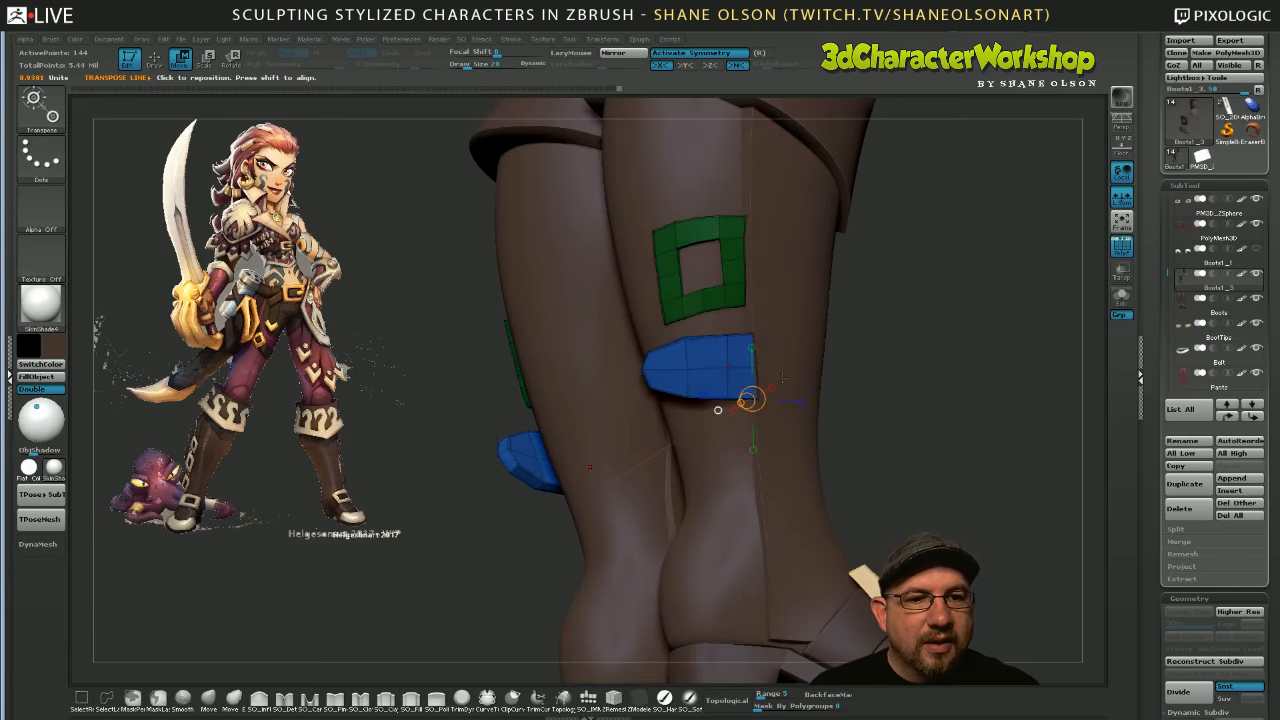
pyautogui.moveTo(726, 368)
pyautogui.mouseDown()
pyautogui.moveTo(725, 506)
pyautogui.moveTo(724, 461)
pyautogui.mouseUp()
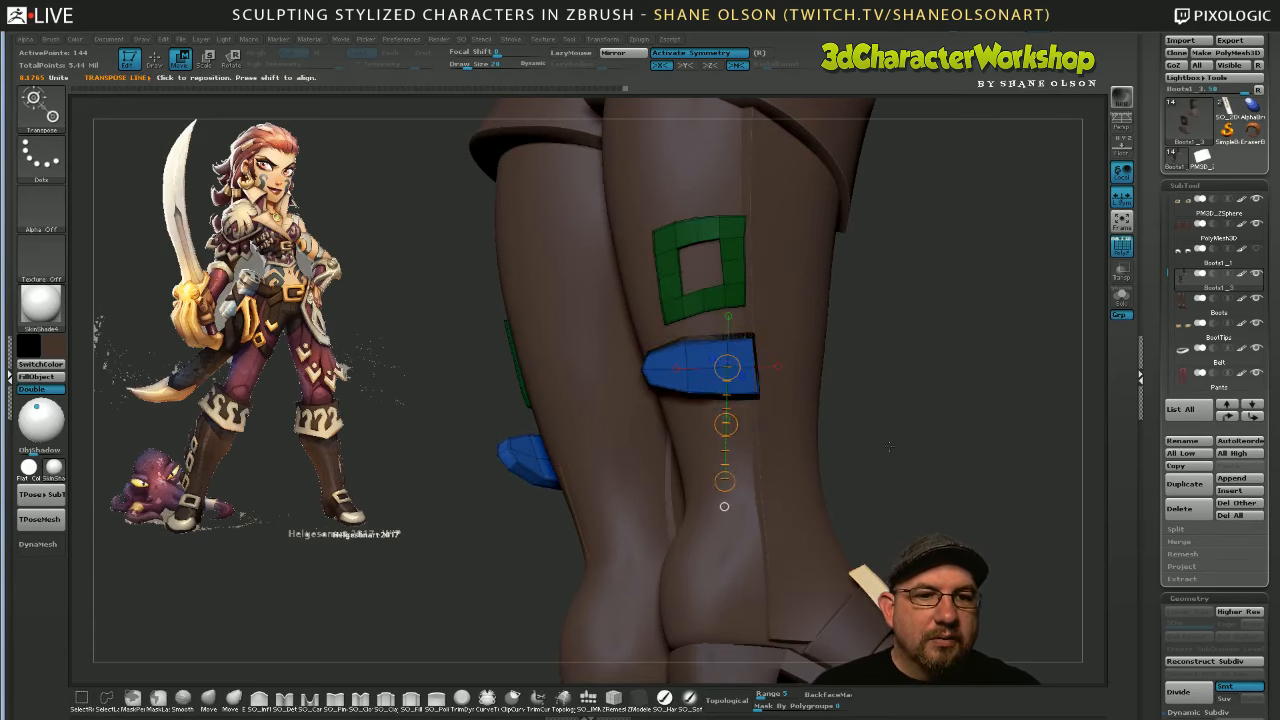
pyautogui.moveTo(912, 472); pyautogui.dragTo(870, 470)
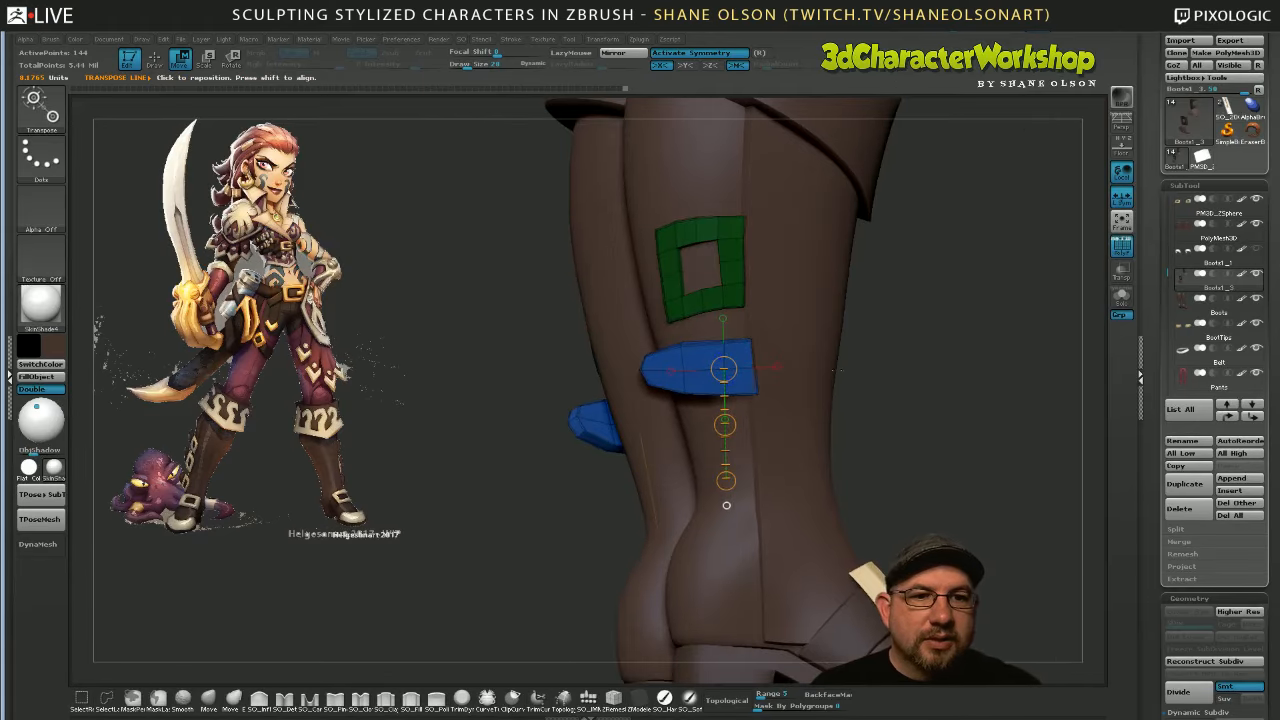
# Invert the mask to protect the strap tip and move the buckle frame down over it with Transpose Move
pyautogui.keyDown('ctrl'); pyautogui.click(745, 291); pyautogui.keyUp('ctrl')
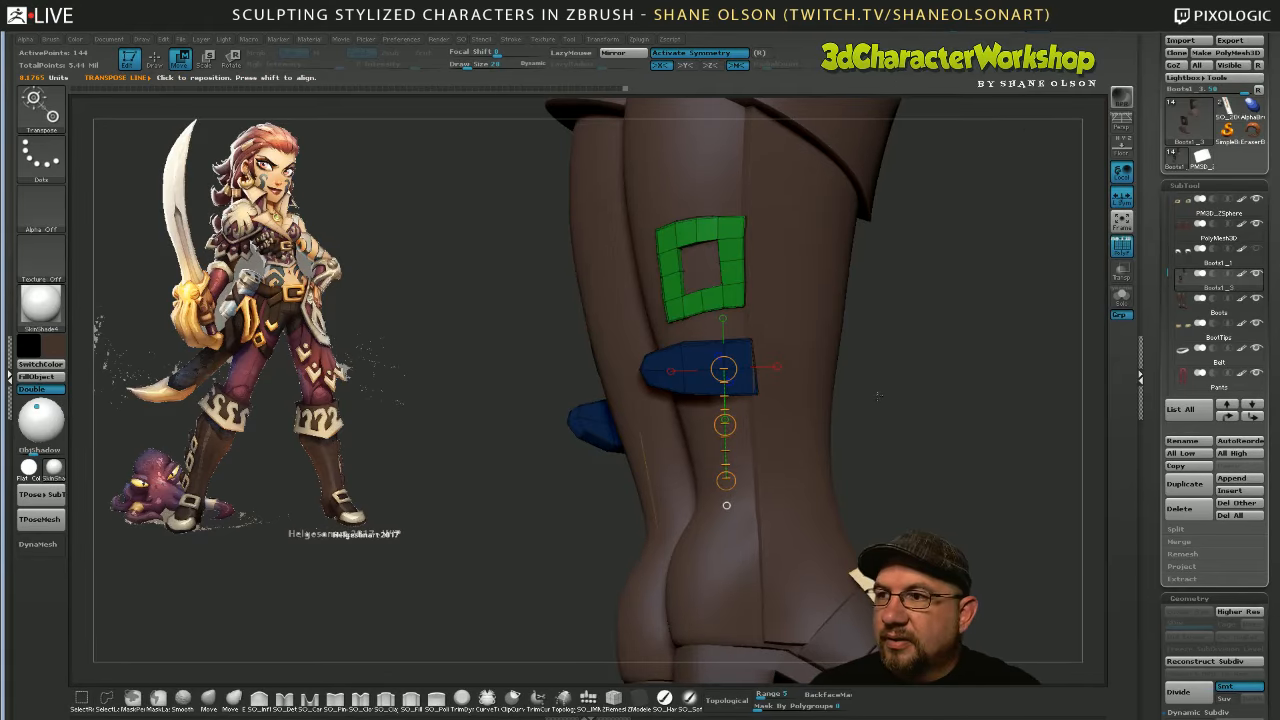
pyautogui.moveTo(878, 397); pyautogui.dragTo(794, 348)
pyautogui.moveTo(714, 261)
pyautogui.mouseDown()
pyautogui.moveTo(917, 274)
pyautogui.moveTo(818, 385)
pyautogui.mouseUp()
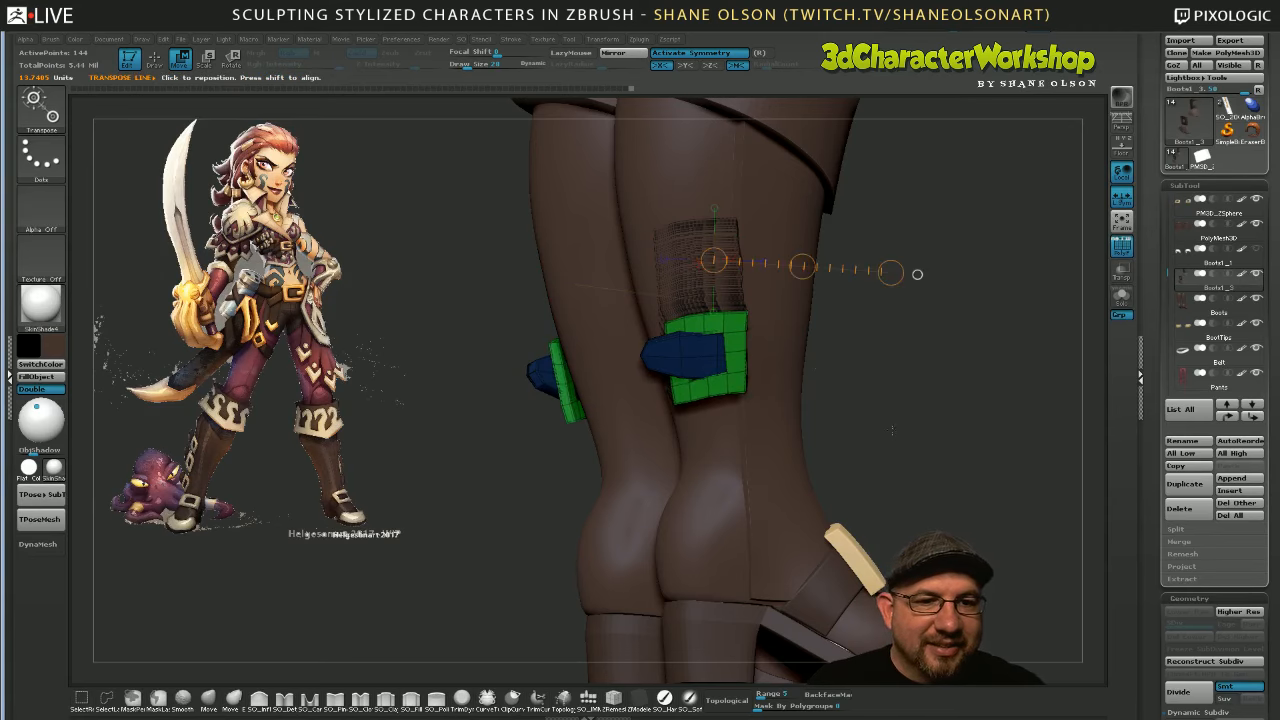
# Rotate and move the buckle frame with Transpose so it follows the boot calf's curve over the strap tip
pyautogui.moveTo(892, 430); pyautogui.dragTo(925, 346)
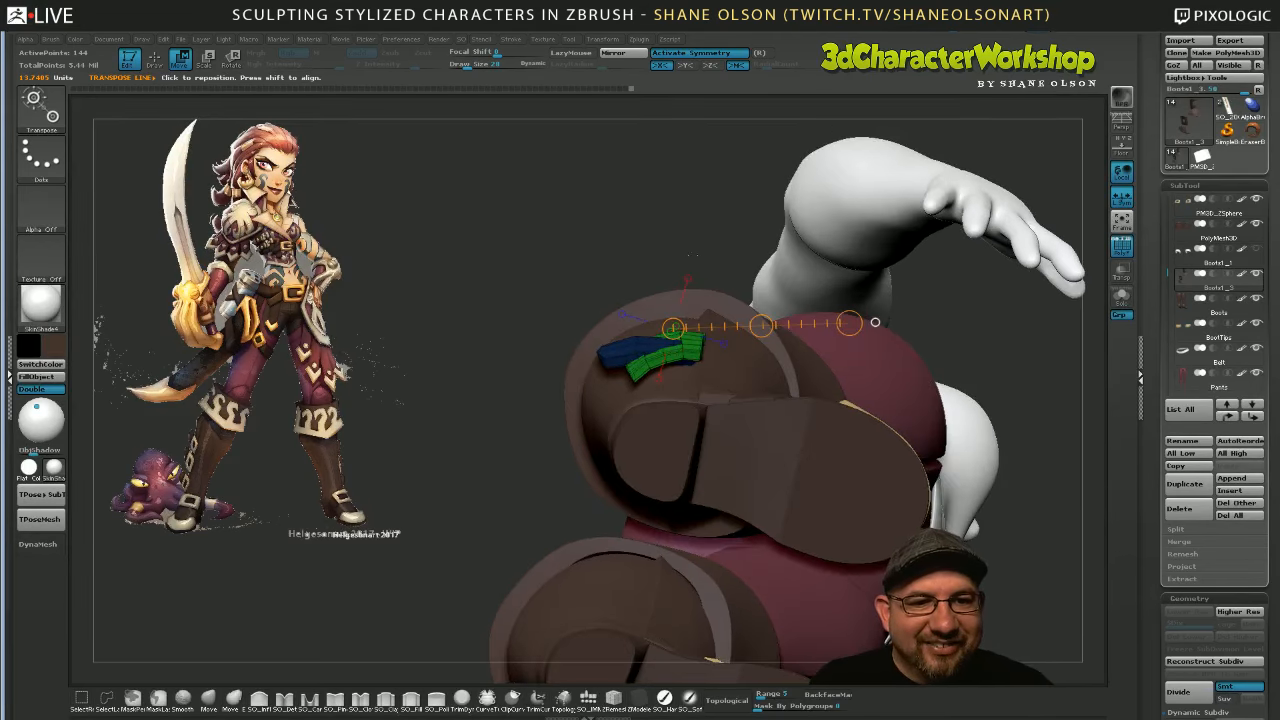
pyautogui.moveTo(689, 255); pyautogui.dragTo(672, 280)
pyautogui.moveTo(657, 345); pyautogui.dragTo(680, 253)
pyautogui.press('r')
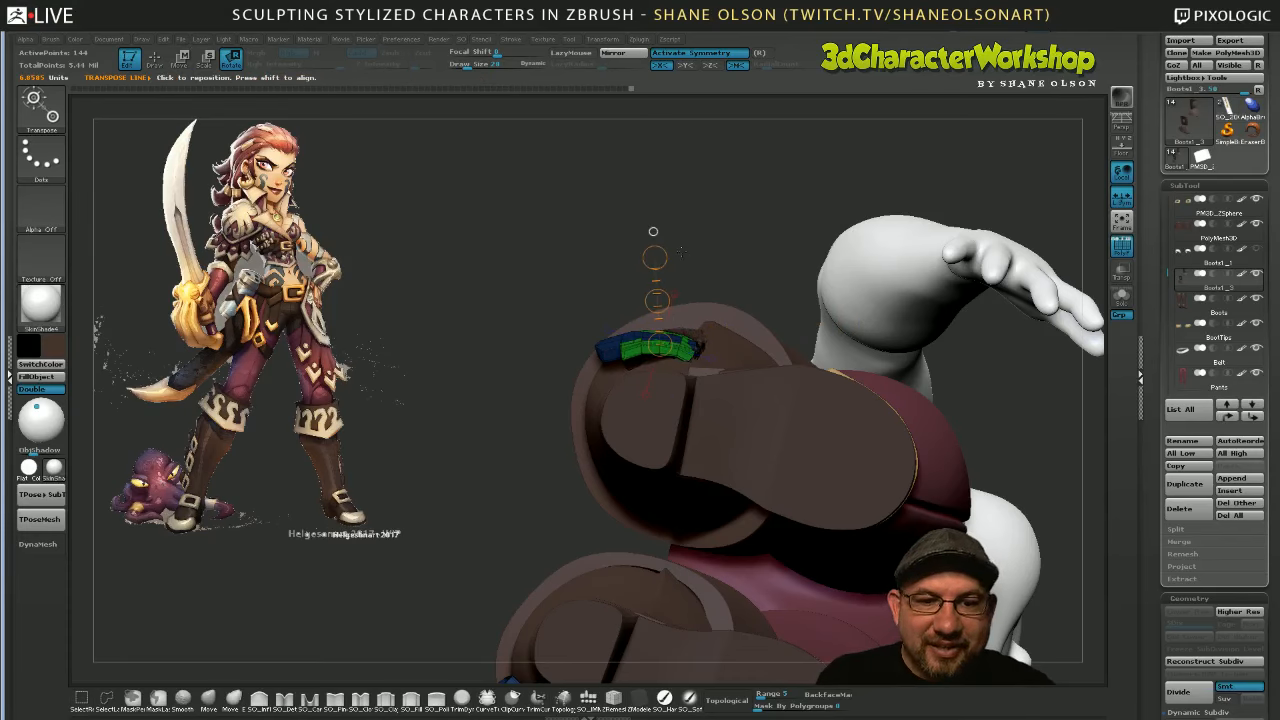
pyautogui.press('w')
pyautogui.moveTo(657, 300); pyautogui.dragTo(650, 290)
pyautogui.moveTo(654, 240)
pyautogui.mouseDown()
pyautogui.moveTo(652, 340)
pyautogui.moveTo(843, 334)
pyautogui.moveTo(871, 345)
pyautogui.moveTo(857, 451)
pyautogui.mouseUp()
# Fine-tune the buckle frame's tilt on the back of the calf with Transpose Rotate
pyautogui.press('r')
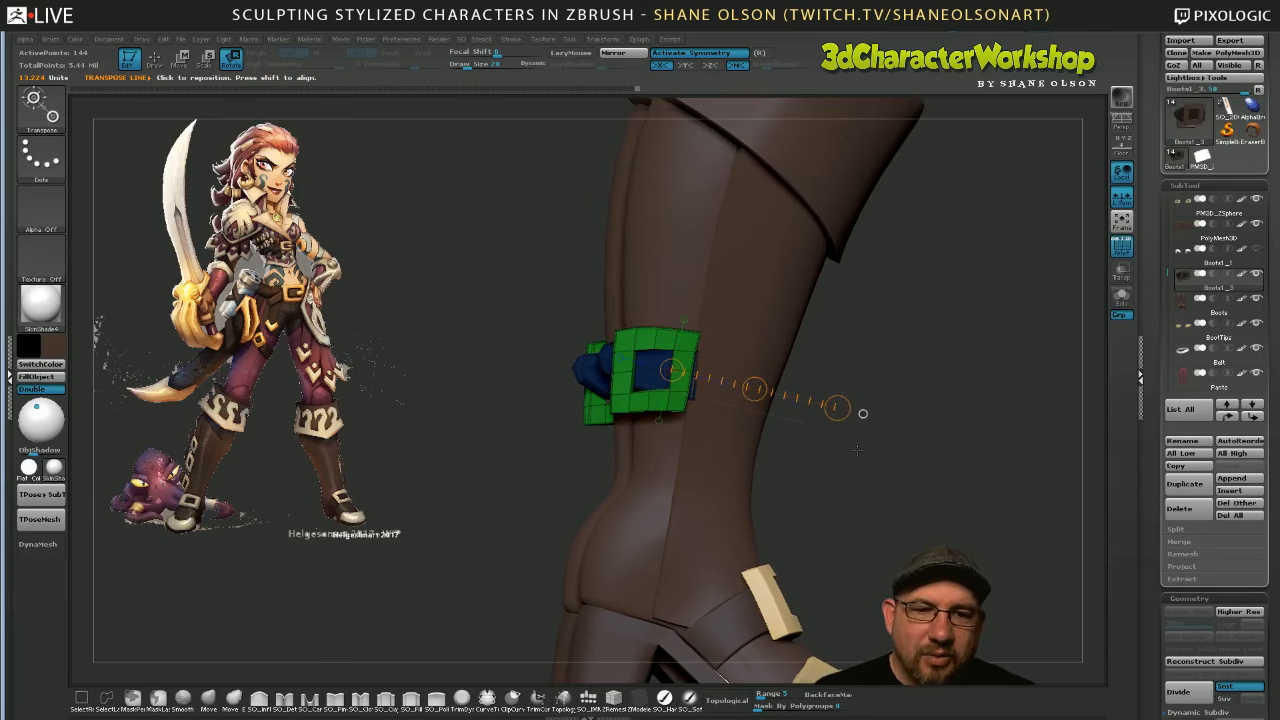
pyautogui.moveTo(755, 388); pyautogui.dragTo(722, 402)
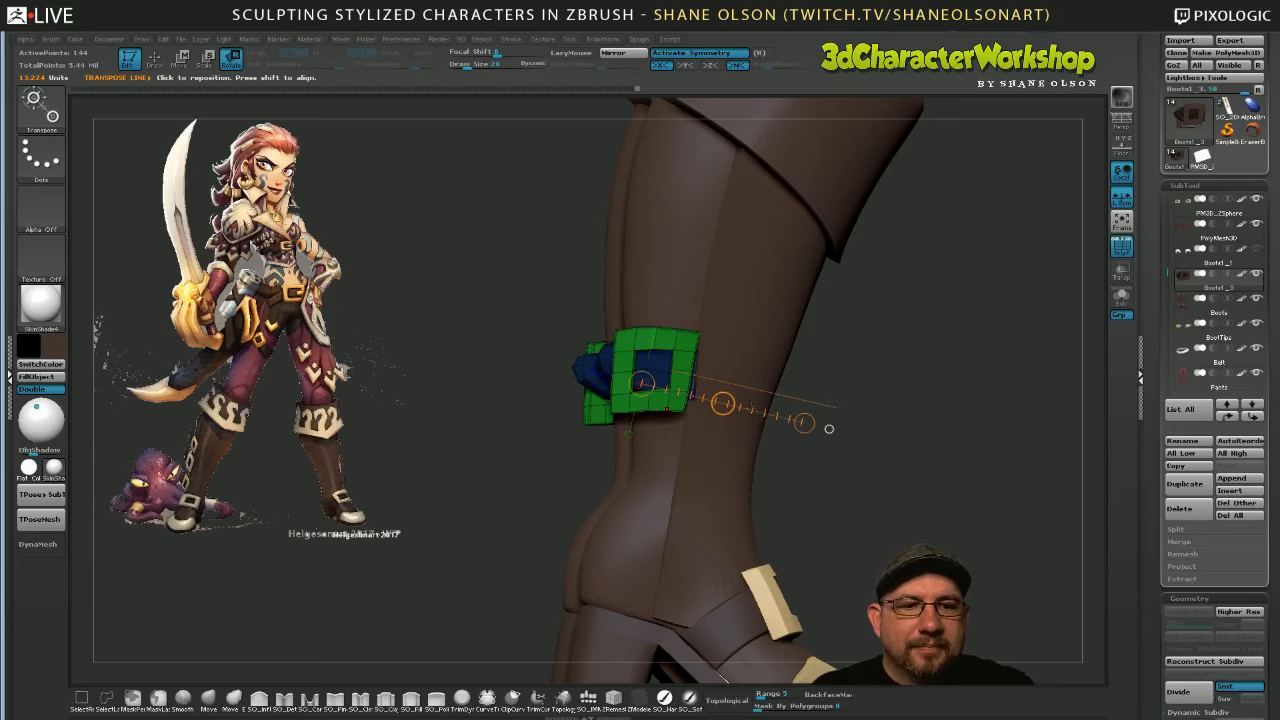
pyautogui.moveTo(828, 428); pyautogui.dragTo(866, 507)
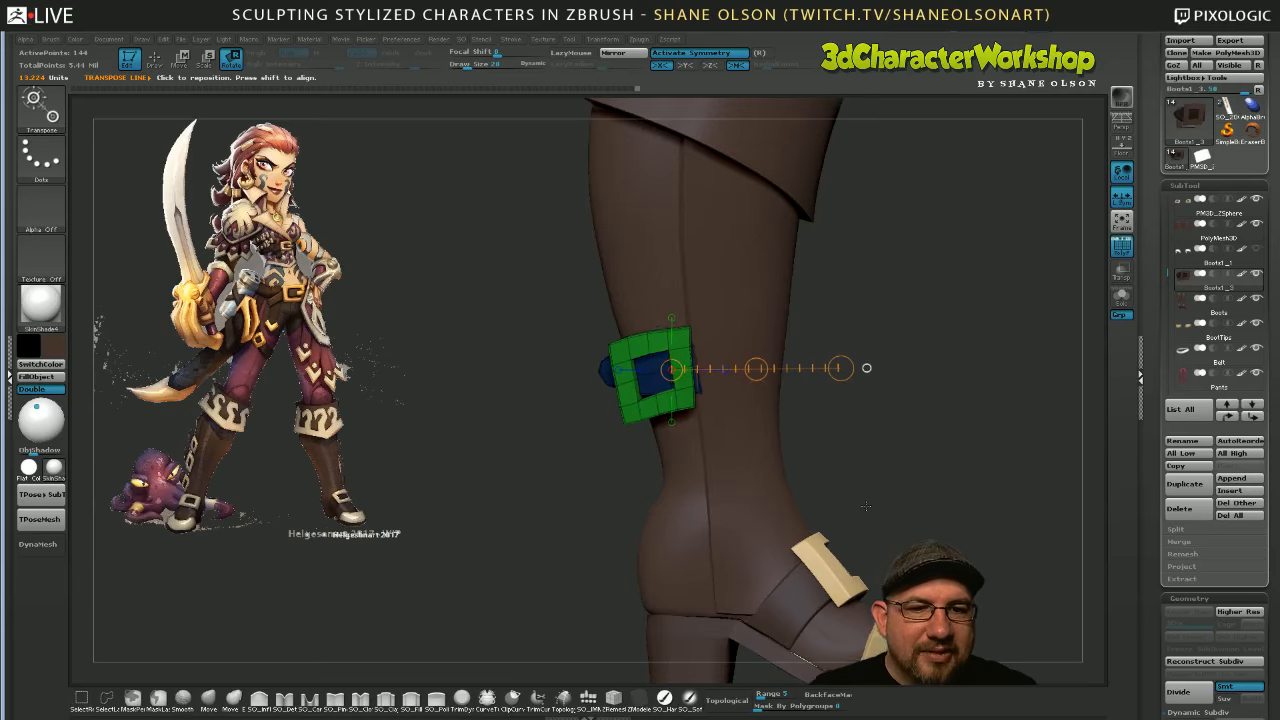
pyautogui.moveTo(839, 368); pyautogui.dragTo(844, 348)
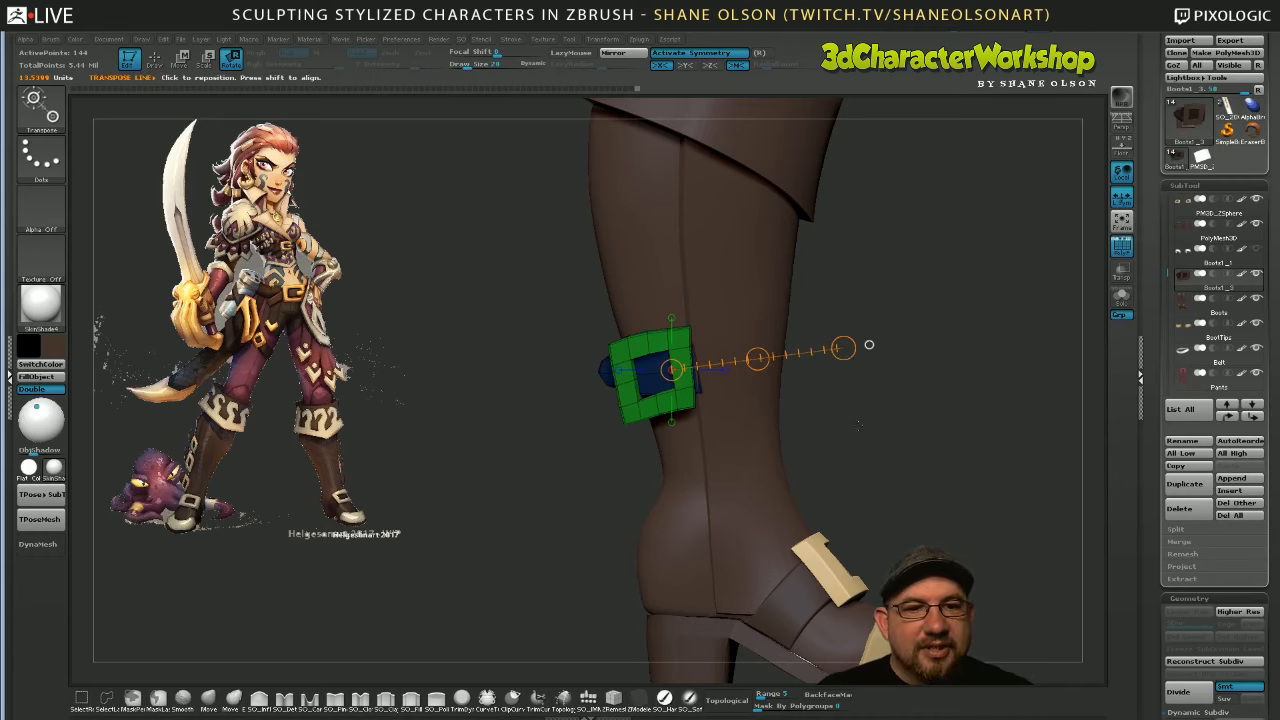
pyautogui.moveTo(858, 390); pyautogui.dragTo(870, 422)
pyautogui.moveTo(867, 345); pyautogui.dragTo(950, 334)
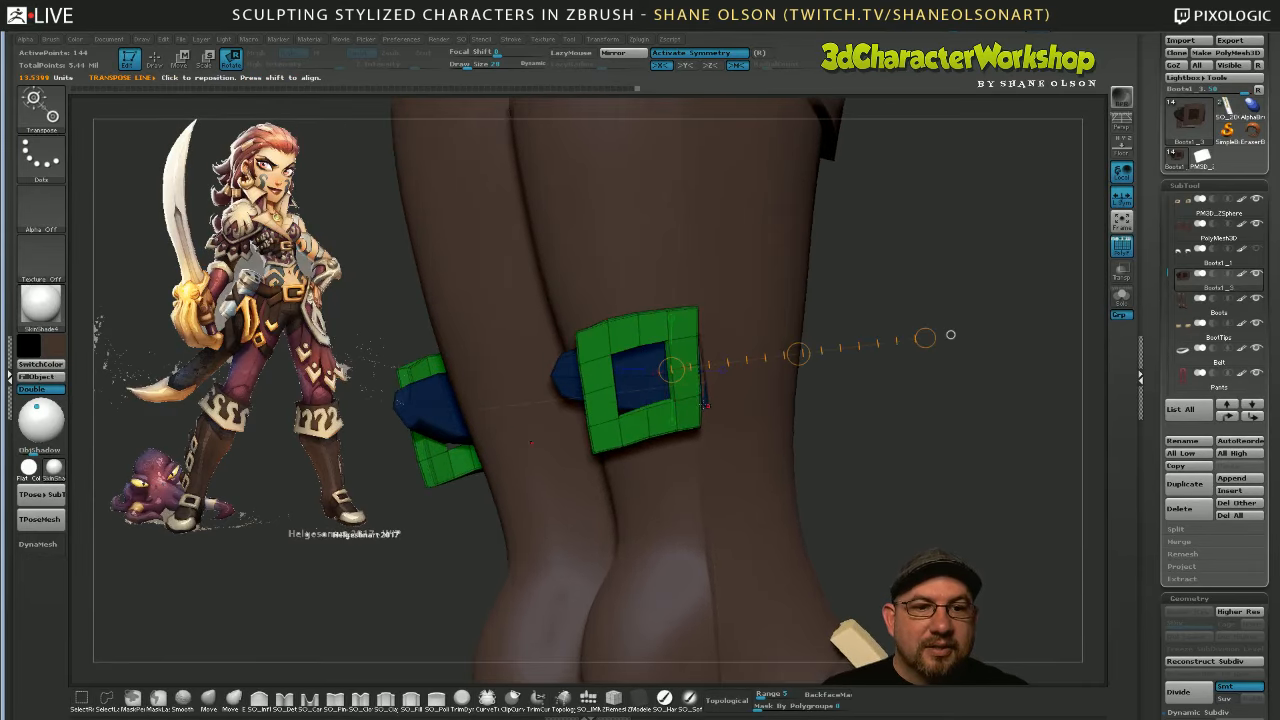
pyautogui.moveTo(832, 460); pyautogui.dragTo(840, 455)
pyautogui.moveTo(797, 353); pyautogui.dragTo(739, 570)
pyautogui.moveTo(882, 433); pyautogui.dragTo(872, 428)
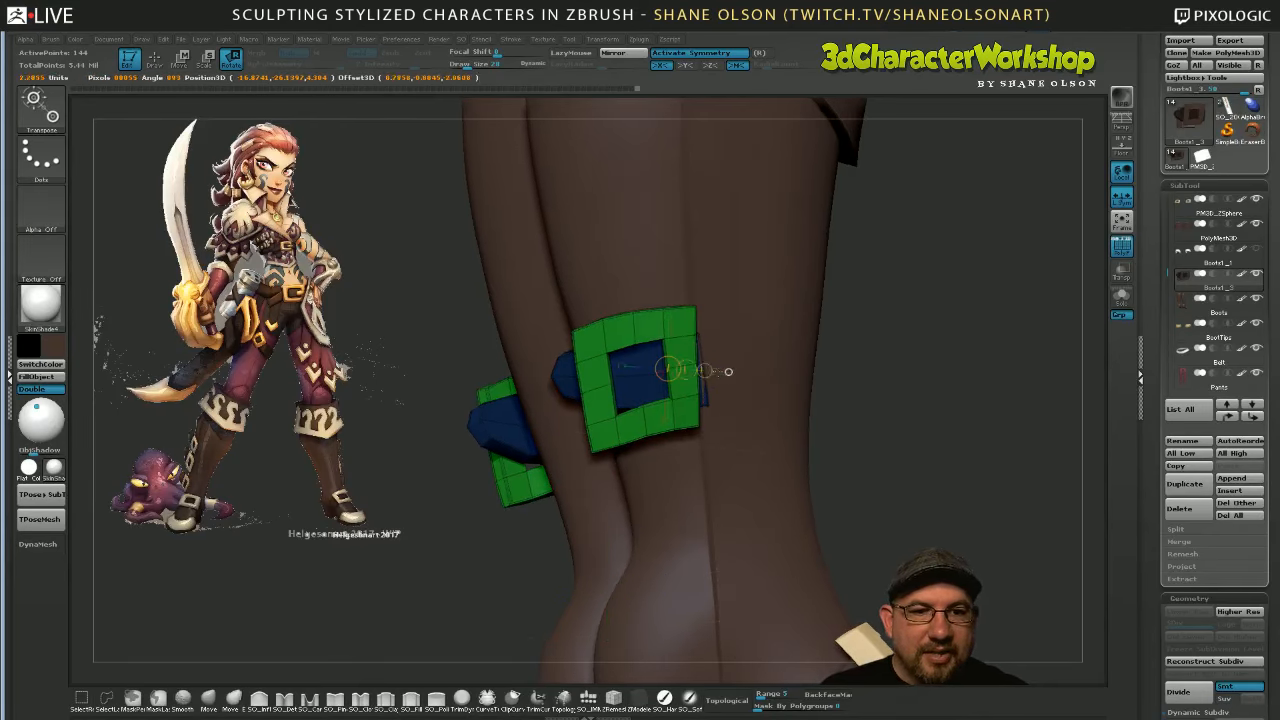
pyautogui.moveTo(668, 370)
pyautogui.mouseDown()
pyautogui.moveTo(897, 379)
pyautogui.moveTo(891, 470)
pyautogui.mouseUp()
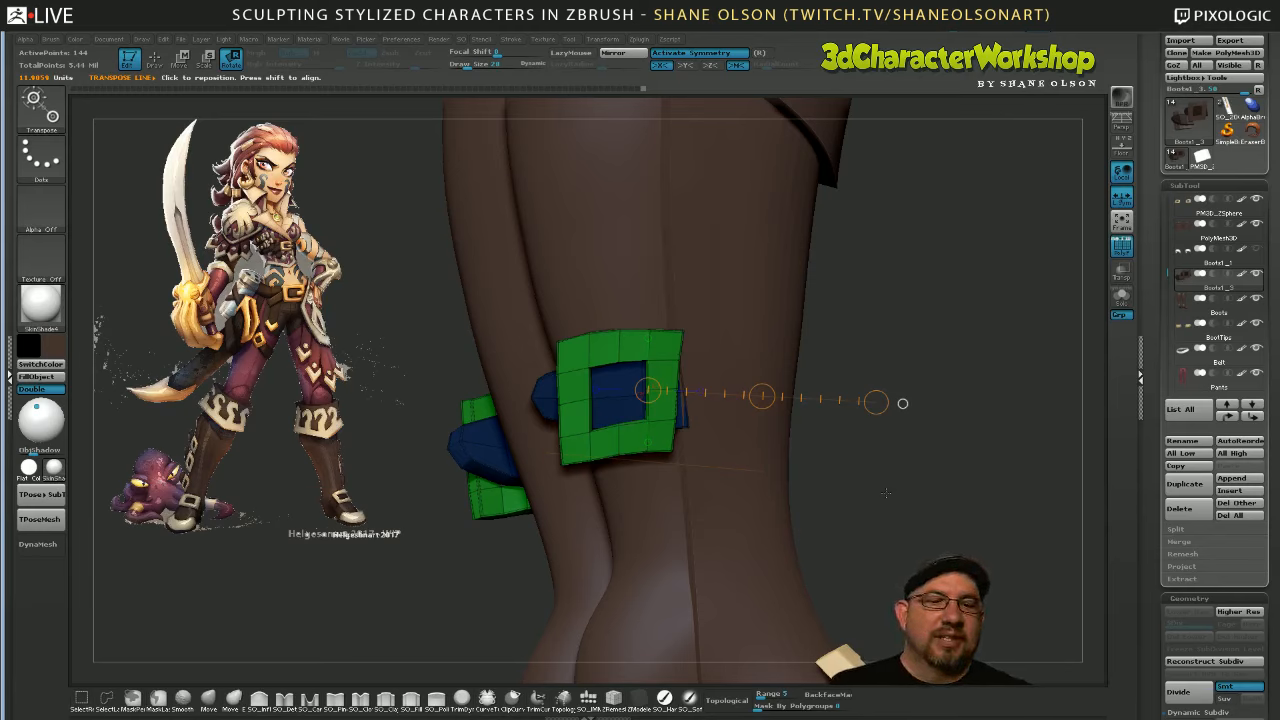
pyautogui.moveTo(905, 495); pyautogui.dragTo(877, 497)
# Adjust the buckle frame's outer corners and side edge with the Move brush to fit the calf
pyautogui.click(209, 699)
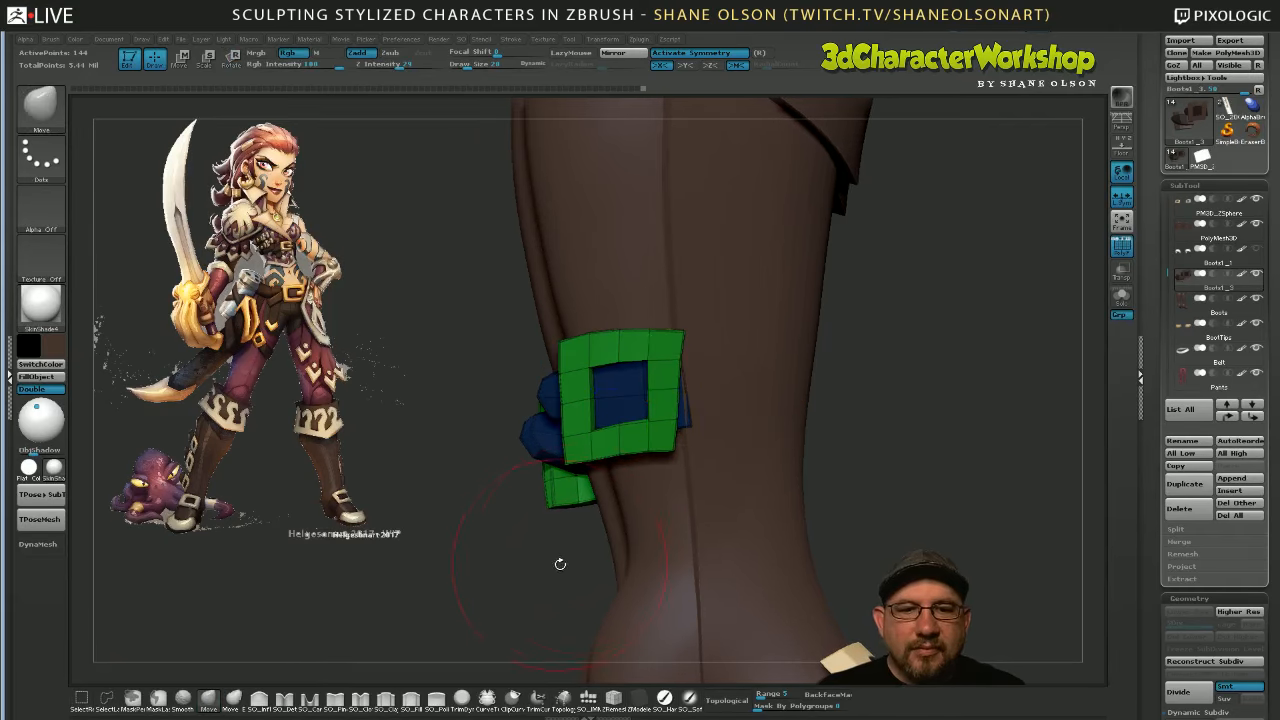
pyautogui.moveTo(672, 450); pyautogui.dragTo(684, 449)
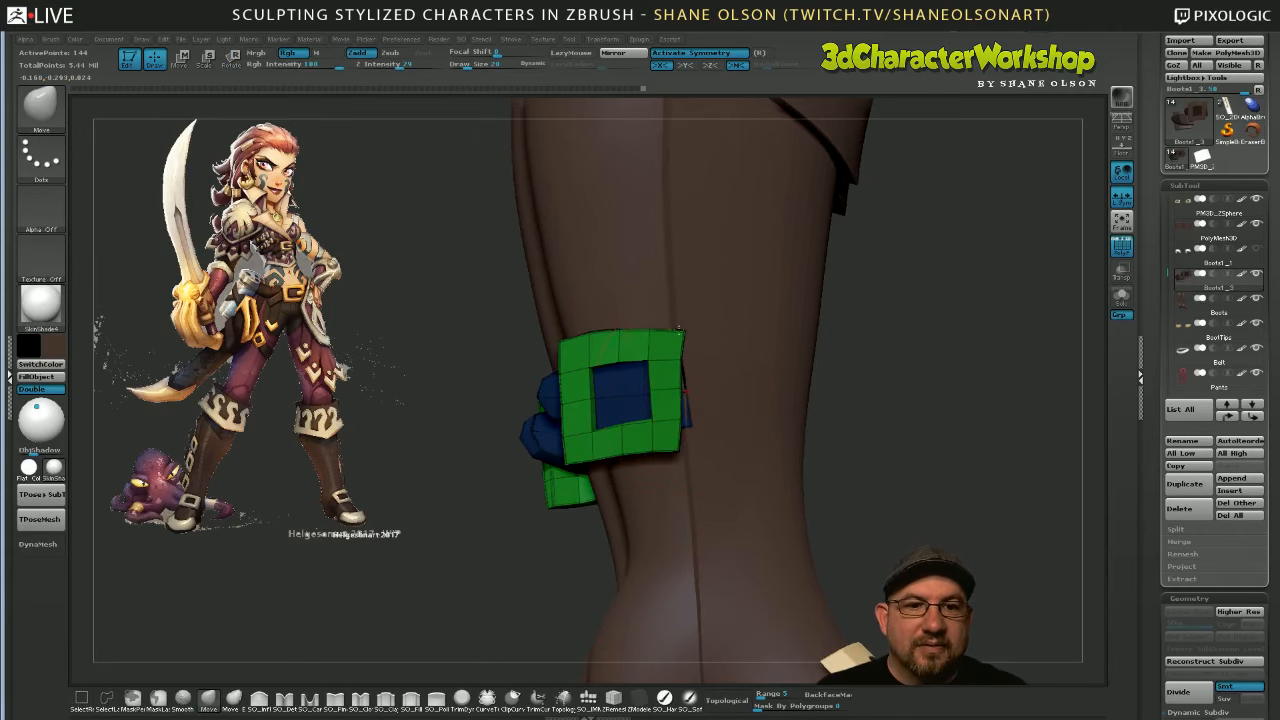
pyautogui.moveTo(679, 329); pyautogui.dragTo(680, 325)
pyautogui.moveTo(864, 441); pyautogui.dragTo(800, 436)
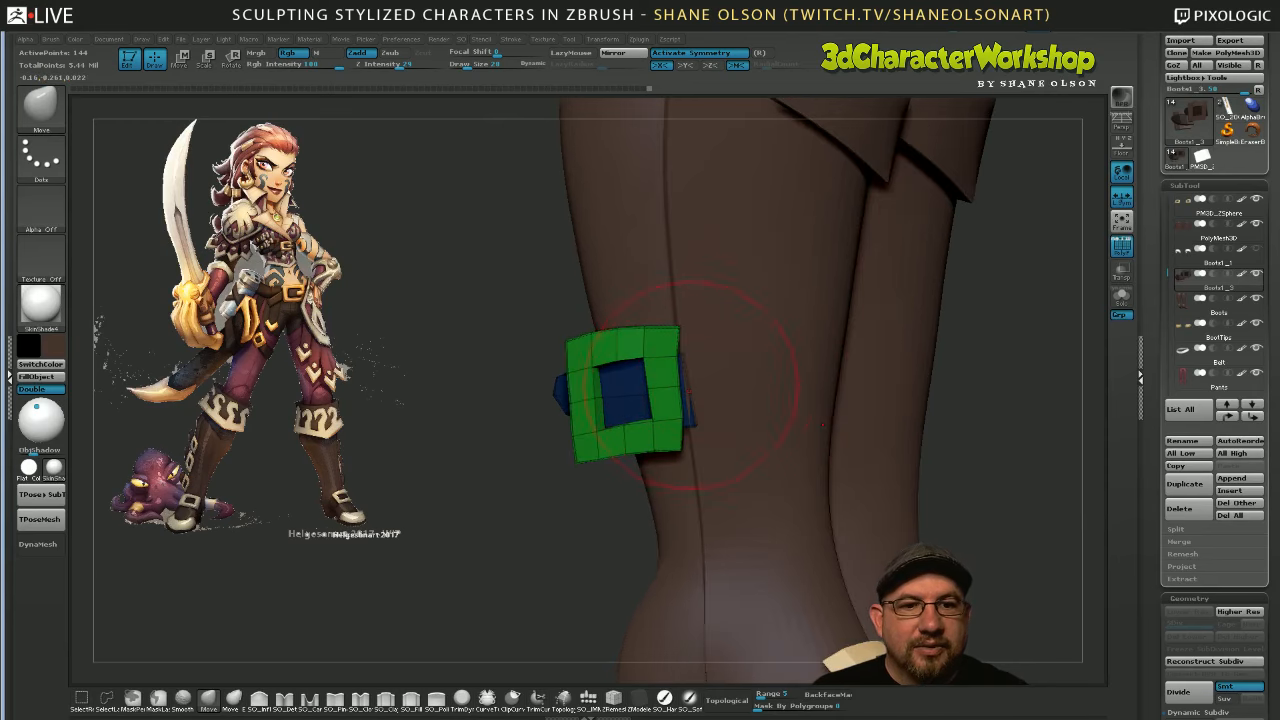
pyautogui.moveTo(697, 385)
pyautogui.mouseDown()
pyautogui.moveTo(742, 386)
pyautogui.moveTo(665, 392)
pyautogui.moveTo(715, 343)
pyautogui.moveTo(676, 398)
pyautogui.mouseUp()
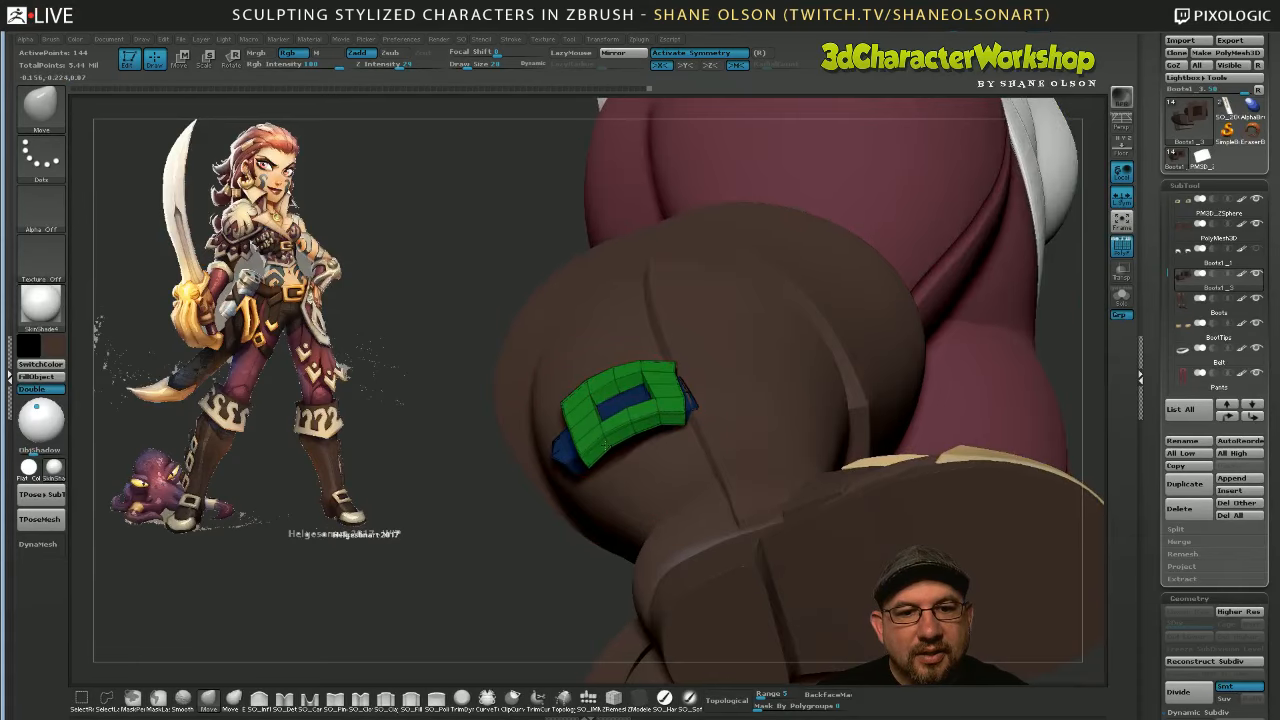
pyautogui.moveTo(500, 490)
pyautogui.mouseDown()
pyautogui.moveTo(517, 554)
pyautogui.moveTo(675, 450)
pyautogui.moveTo(634, 396)
pyautogui.mouseUp()
# Refine the buckle frame's corners and outer edge with smaller Move brushes, using draw sizes 21 and 12
pyautogui.press('s')
pyautogui.click(517, 553)
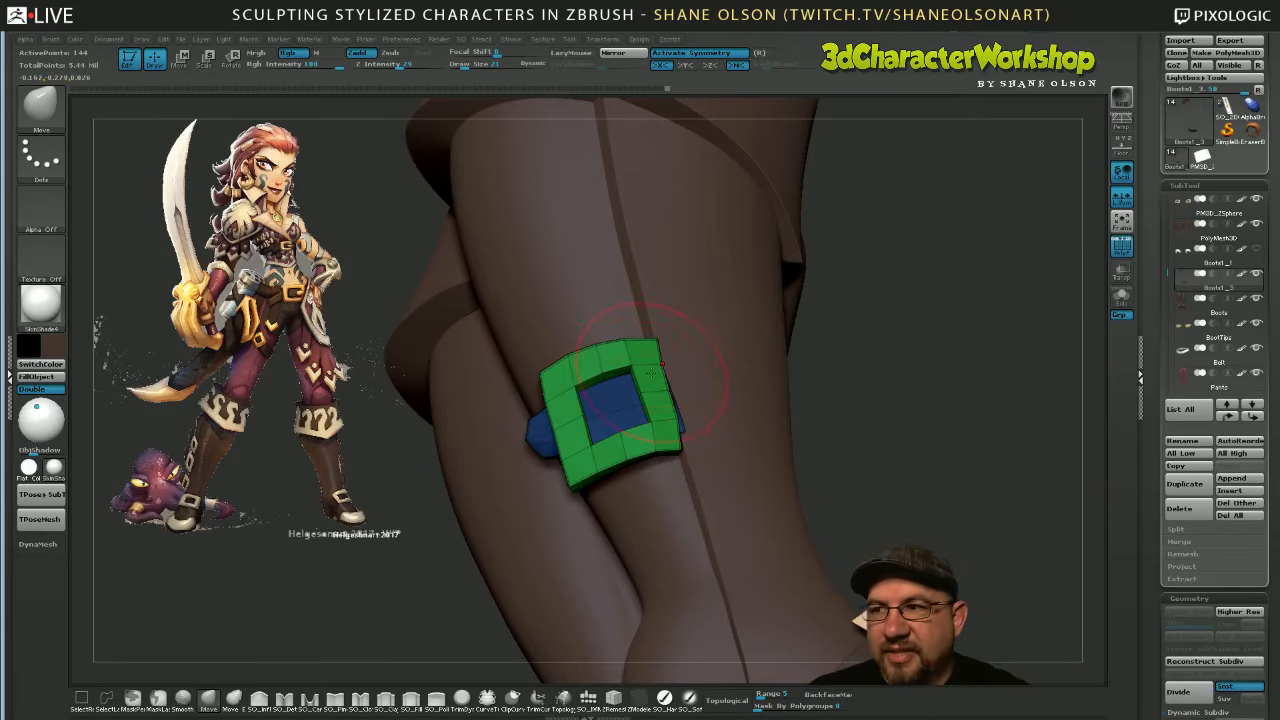
pyautogui.moveTo(643, 350); pyautogui.dragTo(645, 493)
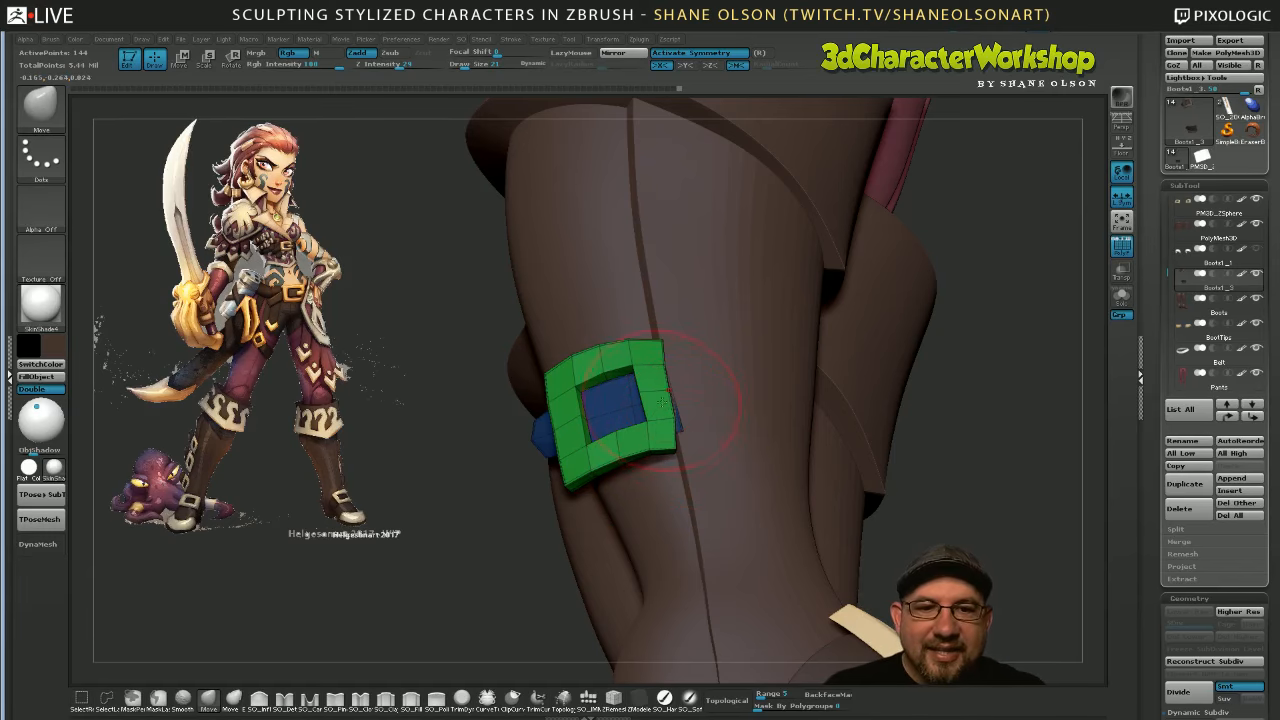
pyautogui.press('s')
pyautogui.click(675, 449)
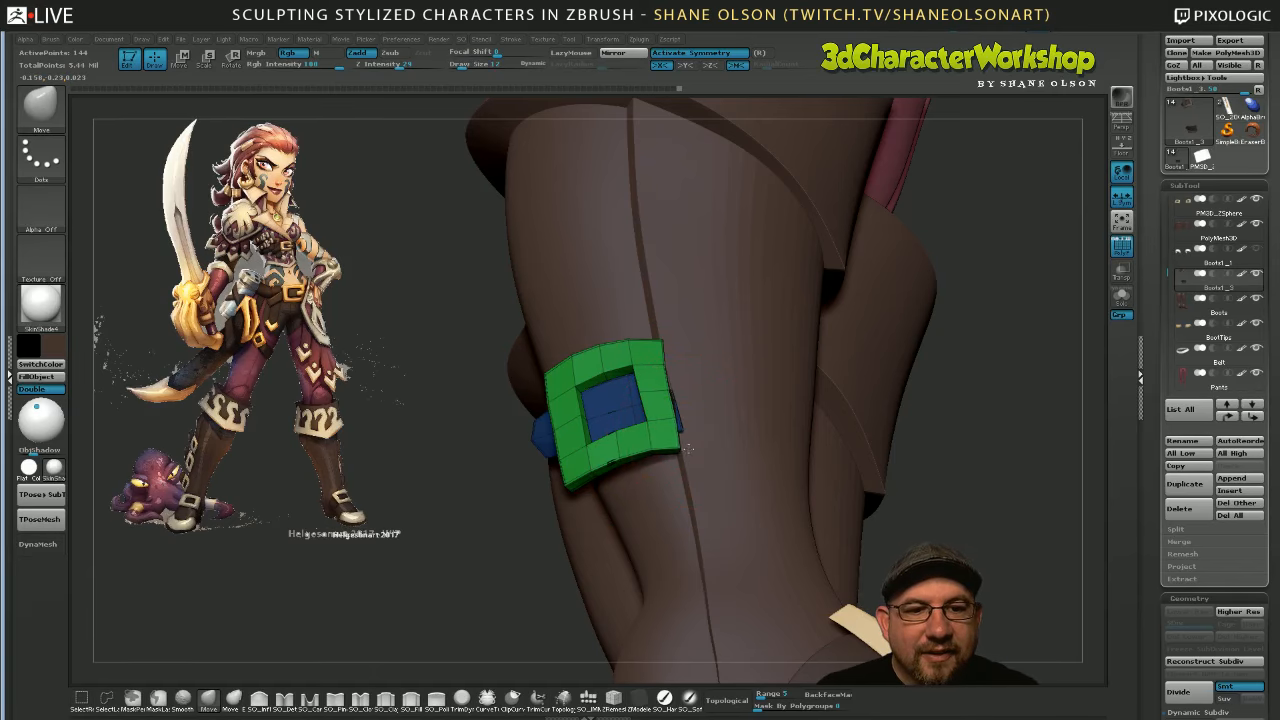
pyautogui.moveTo(693, 420)
pyautogui.mouseDown(button='right')
pyautogui.moveTo(620, 412)
pyautogui.moveTo(682, 403)
pyautogui.mouseUp(button='right')
pyautogui.moveTo(678, 402); pyautogui.dragTo(642, 422)
pyautogui.moveTo(642, 422)
pyautogui.mouseDown(button='right')
pyautogui.moveTo(719, 420)
pyautogui.moveTo(640, 385)
pyautogui.moveTo(630, 358)
pyautogui.moveTo(716, 386)
pyautogui.mouseUp(button='right')
# Invert the mask to free the strap tip and adjust its fit inside the buckle frame with a larger Move brush
pyautogui.keyDown('ctrl'); pyautogui.click(749, 381); pyautogui.keyUp('ctrl')
pyautogui.press('s')
pyautogui.moveTo(792, 387); pyautogui.dragTo(801, 387)
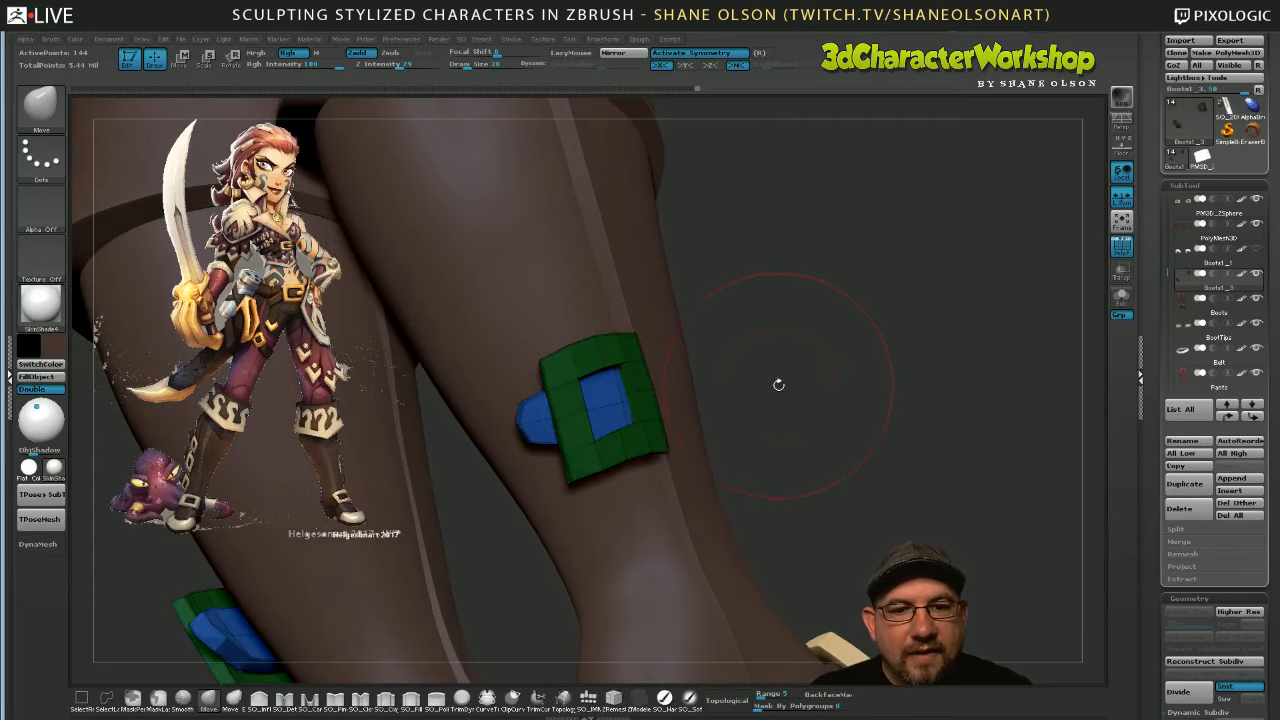
pyautogui.moveTo(540, 422); pyautogui.dragTo(543, 433)
pyautogui.moveTo(792, 433); pyautogui.dragTo(730, 436, button='right')
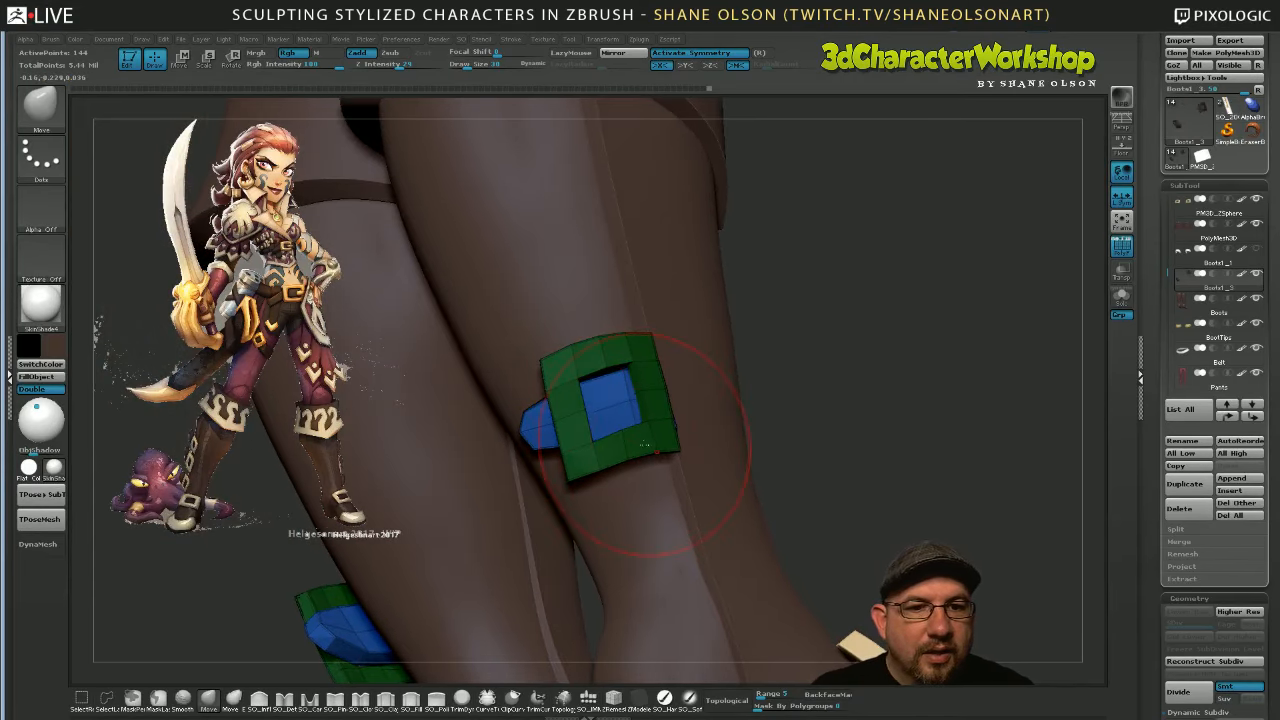
pyautogui.moveTo(645, 445); pyautogui.dragTo(638, 420)
pyautogui.moveTo(760, 390); pyautogui.dragTo(906, 443, button='right')
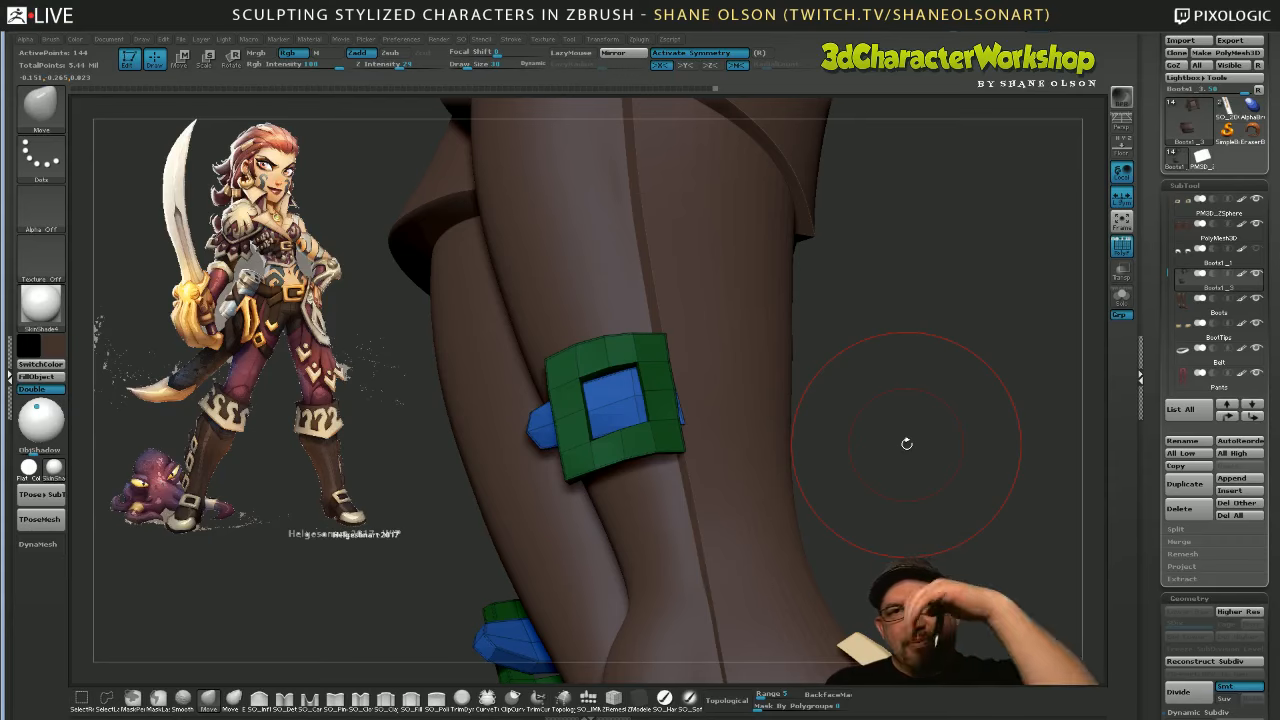
pyautogui.moveTo(906, 443); pyautogui.dragTo(915, 480, button='right')
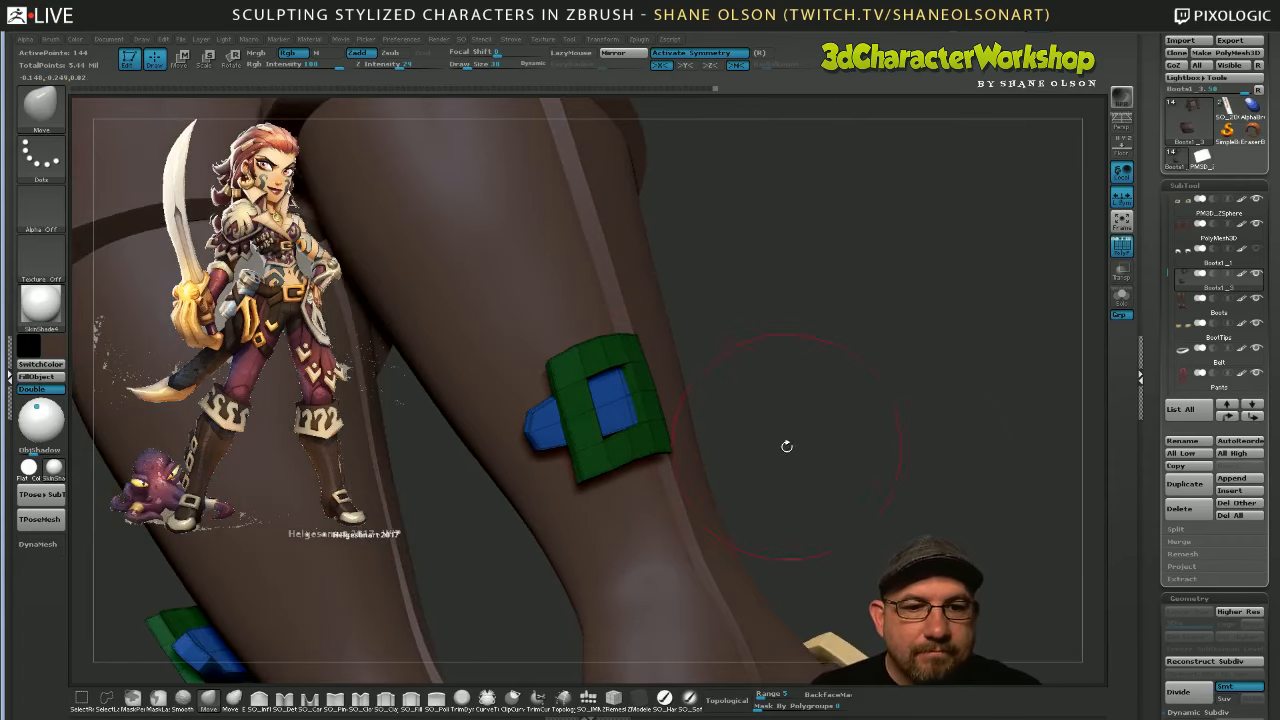
# Regroup the strap tip and buckle frame polygons with Groups By Normals and clear the mask
pyautogui.moveTo(786, 446); pyautogui.dragTo(857, 458, button='right')
pyautogui.press('space')
pyautogui.click(846, 294)
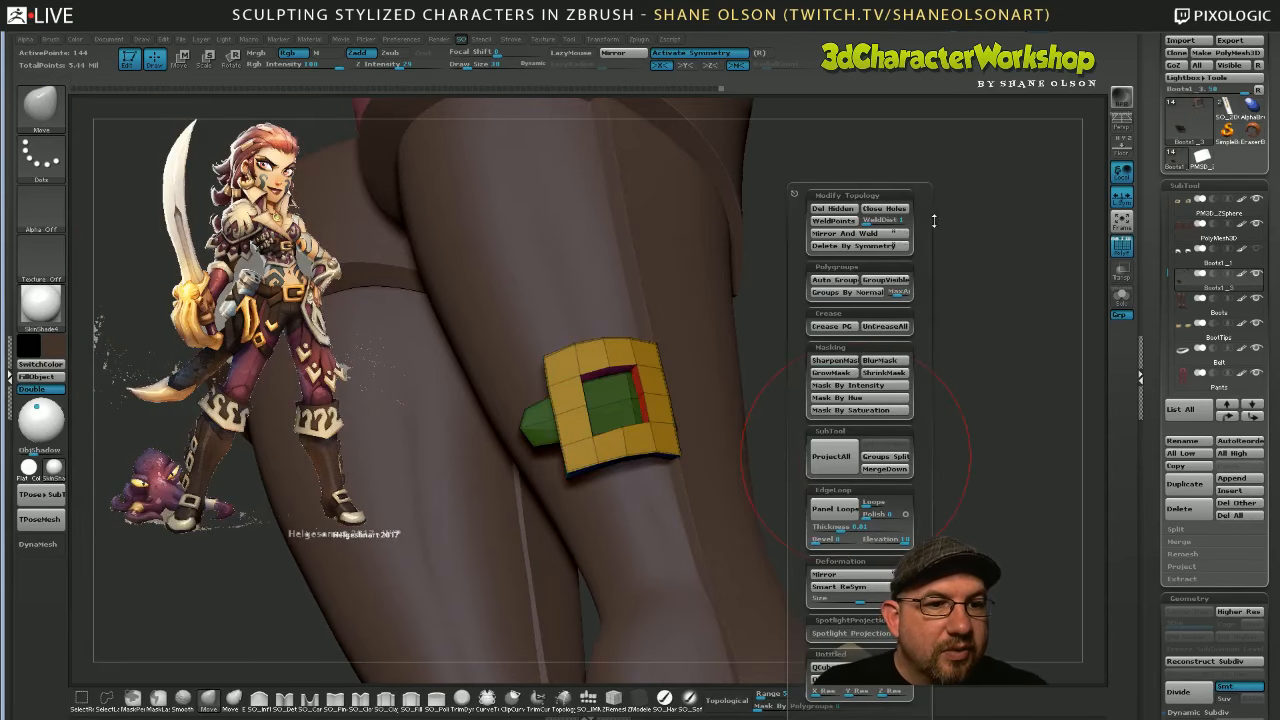
pyautogui.moveTo(950, 364); pyautogui.dragTo(1020, 382)
# Crease the polygroup borders of the buckle piece and turn on its Dynamic Subdiv preview
pyautogui.moveTo(1156, 480); pyautogui.dragTo(1156, 280)
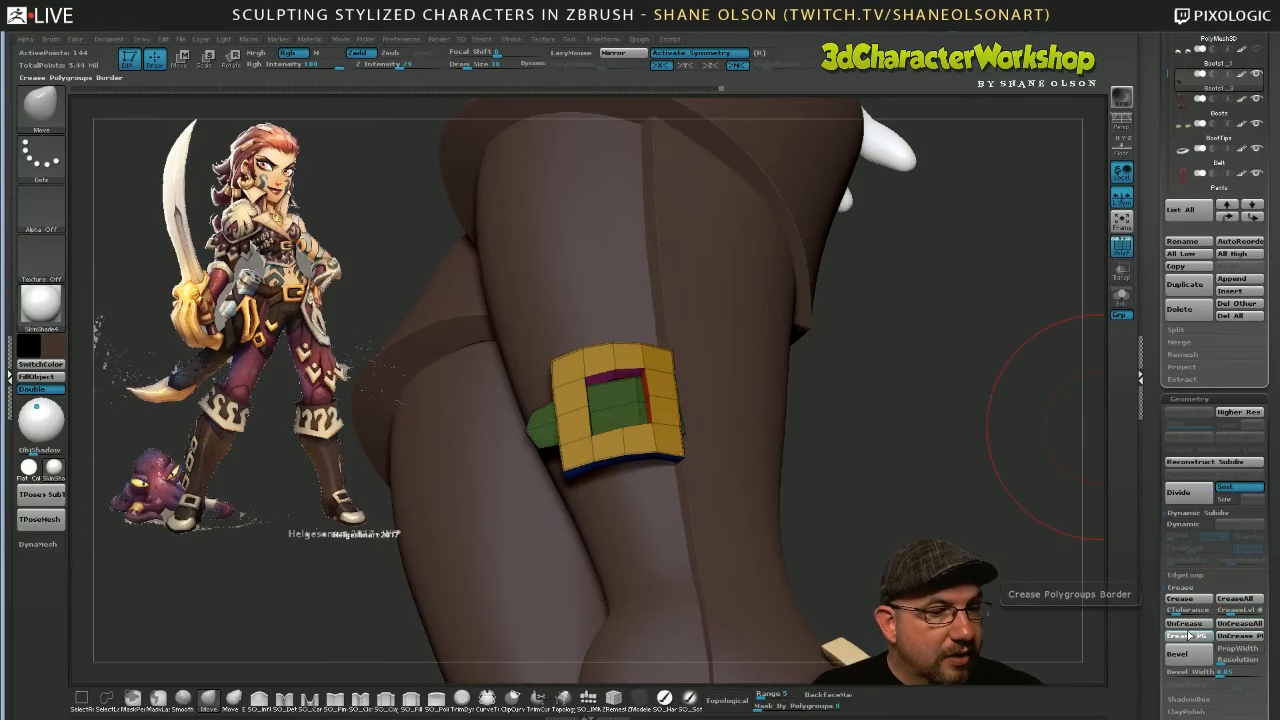
pyautogui.press('d')
pyautogui.moveTo(889, 463); pyautogui.dragTo(921, 477)
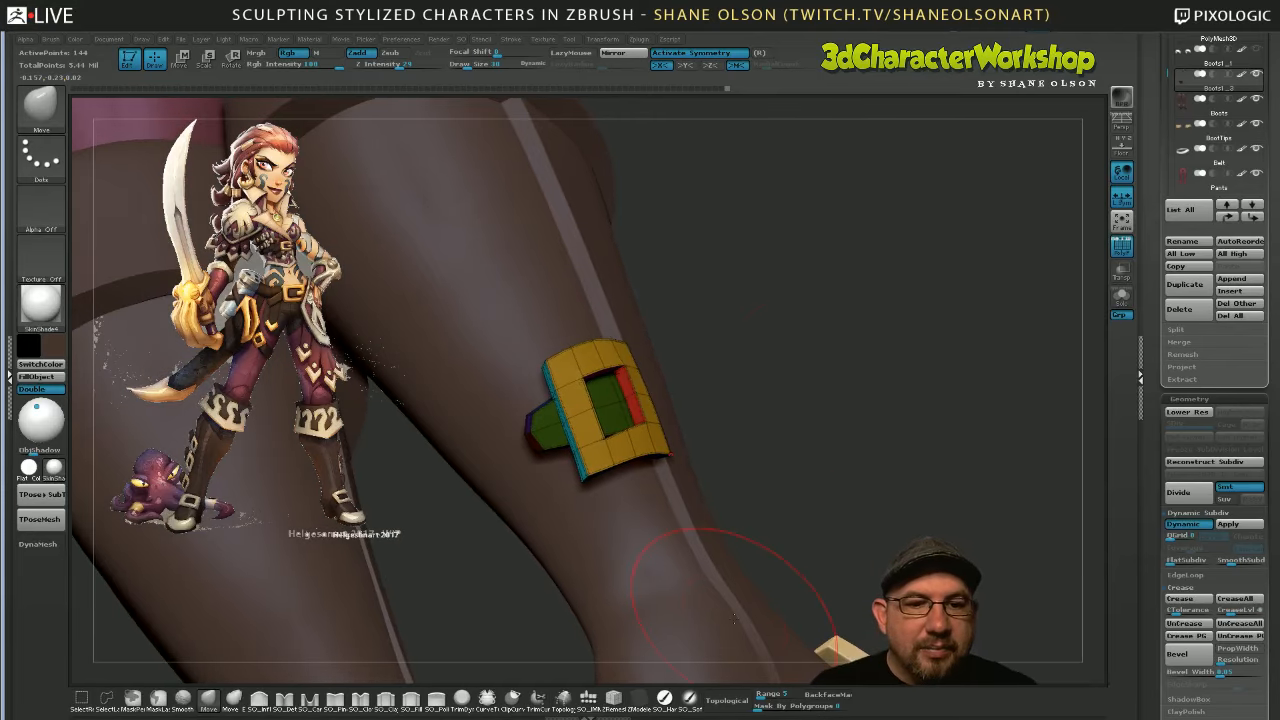
# Isolate the buckle piece in Solo mode and uncrease the strap tip's corner edges with ZModeler to round its end
pyautogui.press('s')
pyautogui.moveTo(828, 473); pyautogui.dragTo(817, 474)
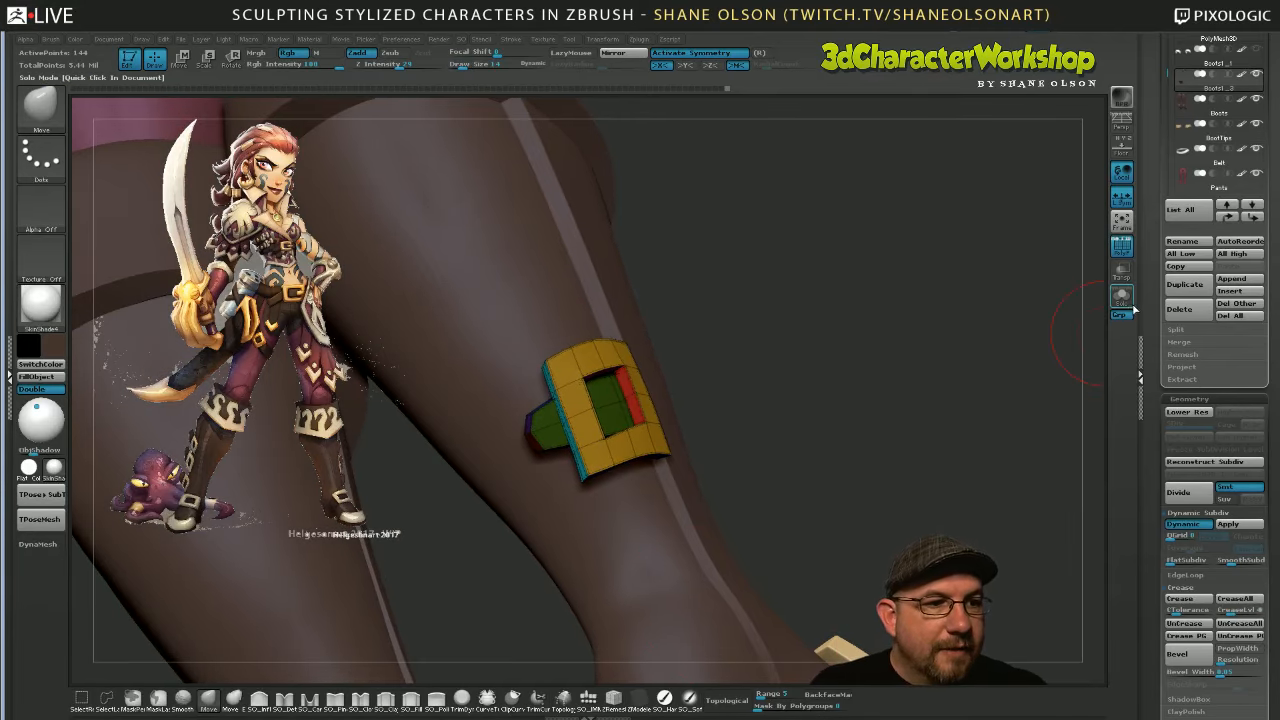
pyautogui.click(1124, 301)
pyautogui.moveTo(768, 409)
pyautogui.mouseDown()
pyautogui.moveTo(770, 480)
pyautogui.moveTo(830, 478)
pyautogui.moveTo(846, 420)
pyautogui.moveTo(830, 385)
pyautogui.moveTo(710, 408)
pyautogui.mouseUp()
pyautogui.moveTo(841, 525); pyautogui.dragTo(789, 568)
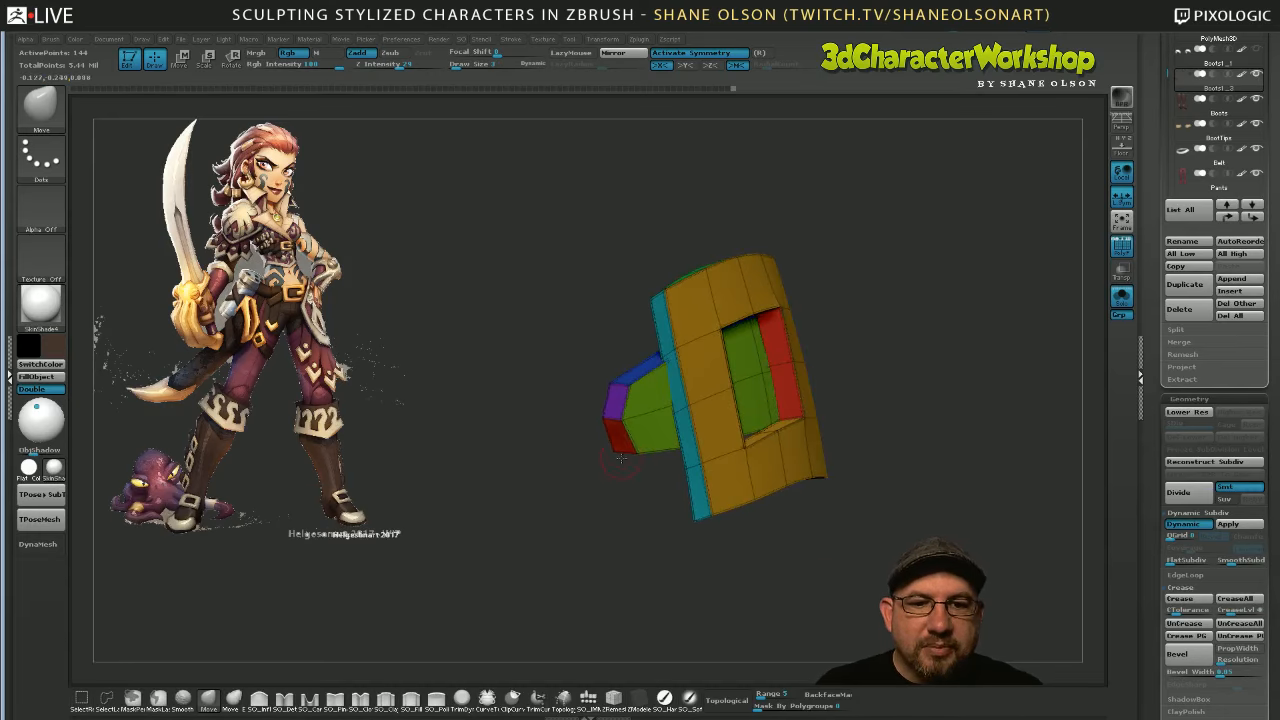
pyautogui.moveTo(658, 589); pyautogui.dragTo(666, 569)
pyautogui.click(639, 700)
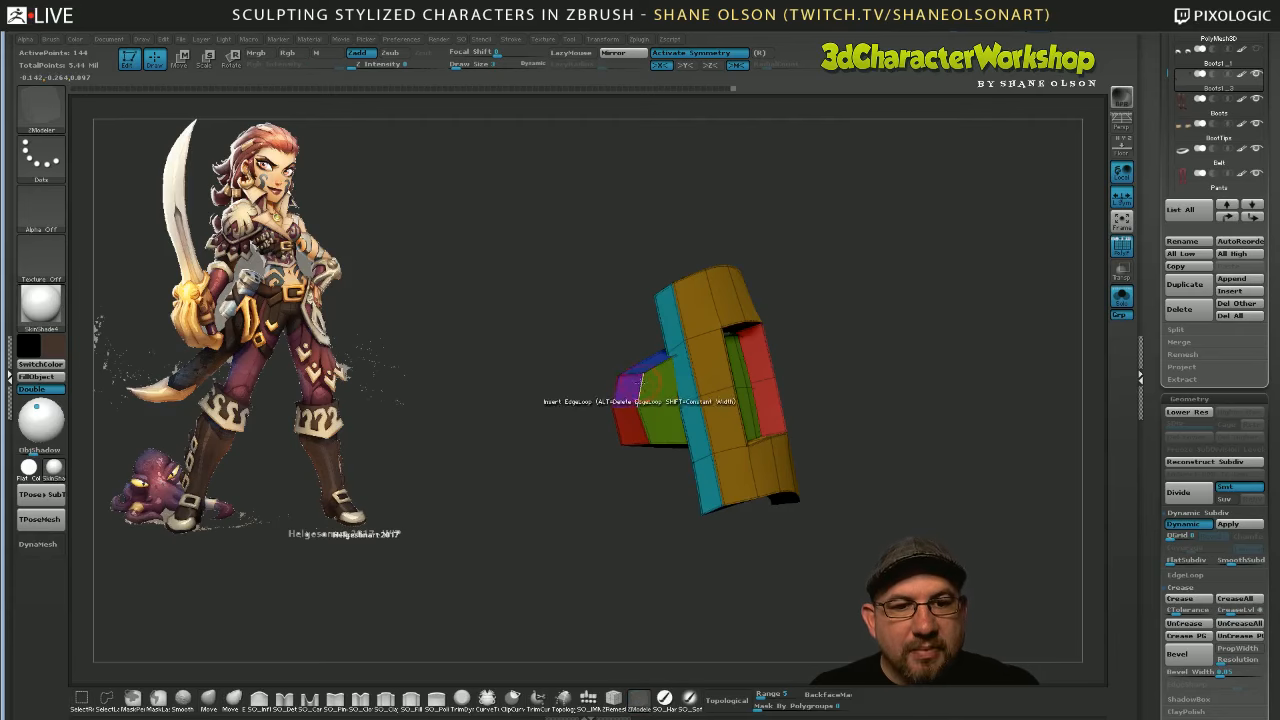
pyautogui.press('space')
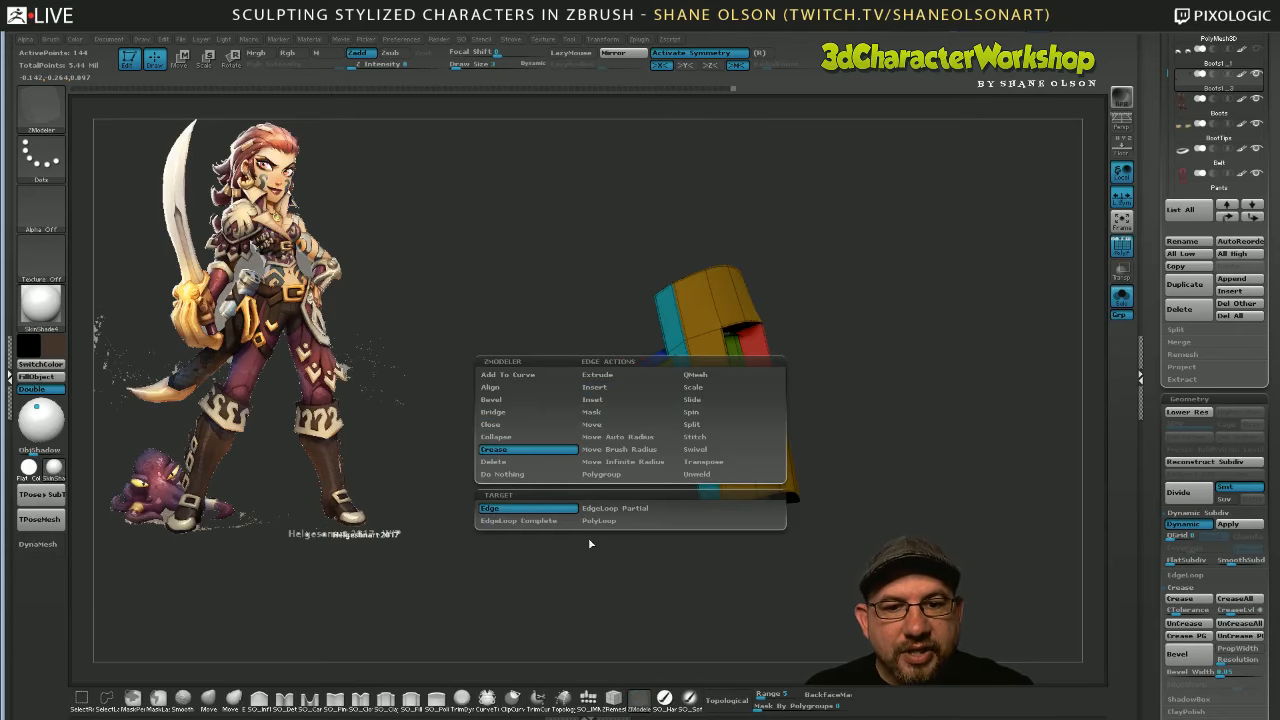
pyautogui.click(530, 457)
pyautogui.press('space')
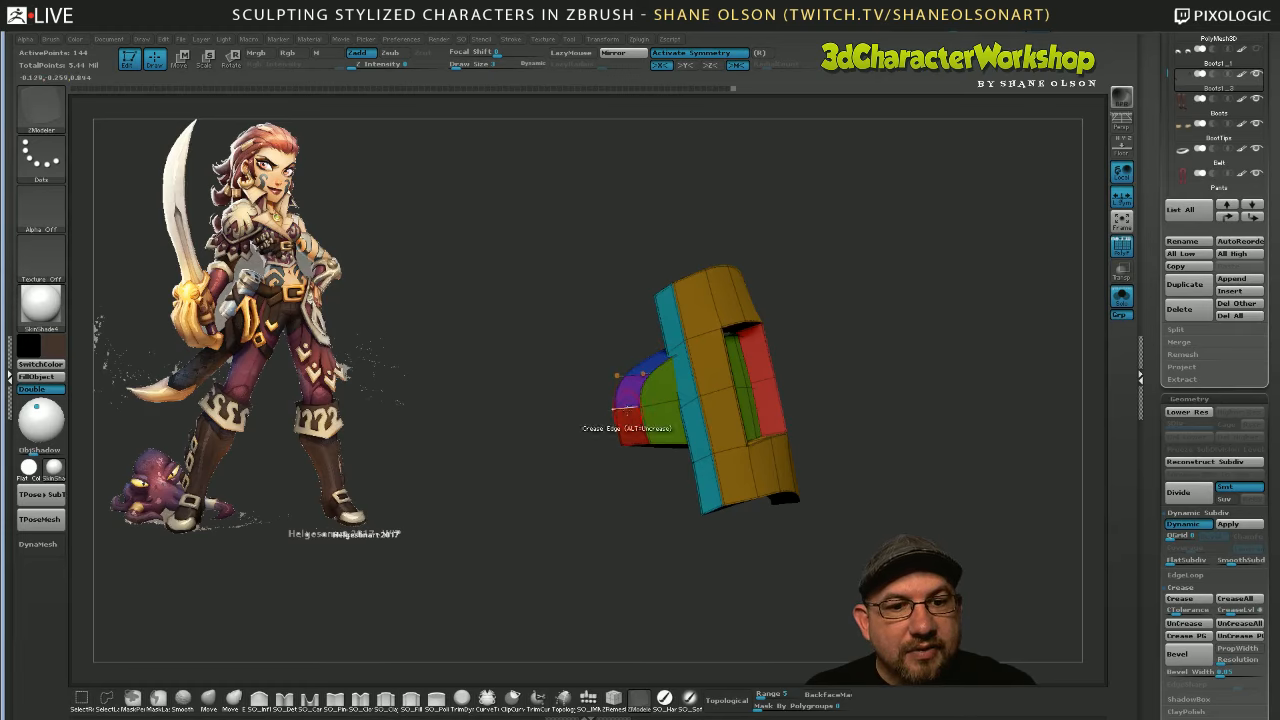
pyautogui.moveTo(677, 561); pyautogui.dragTo(426, 616)
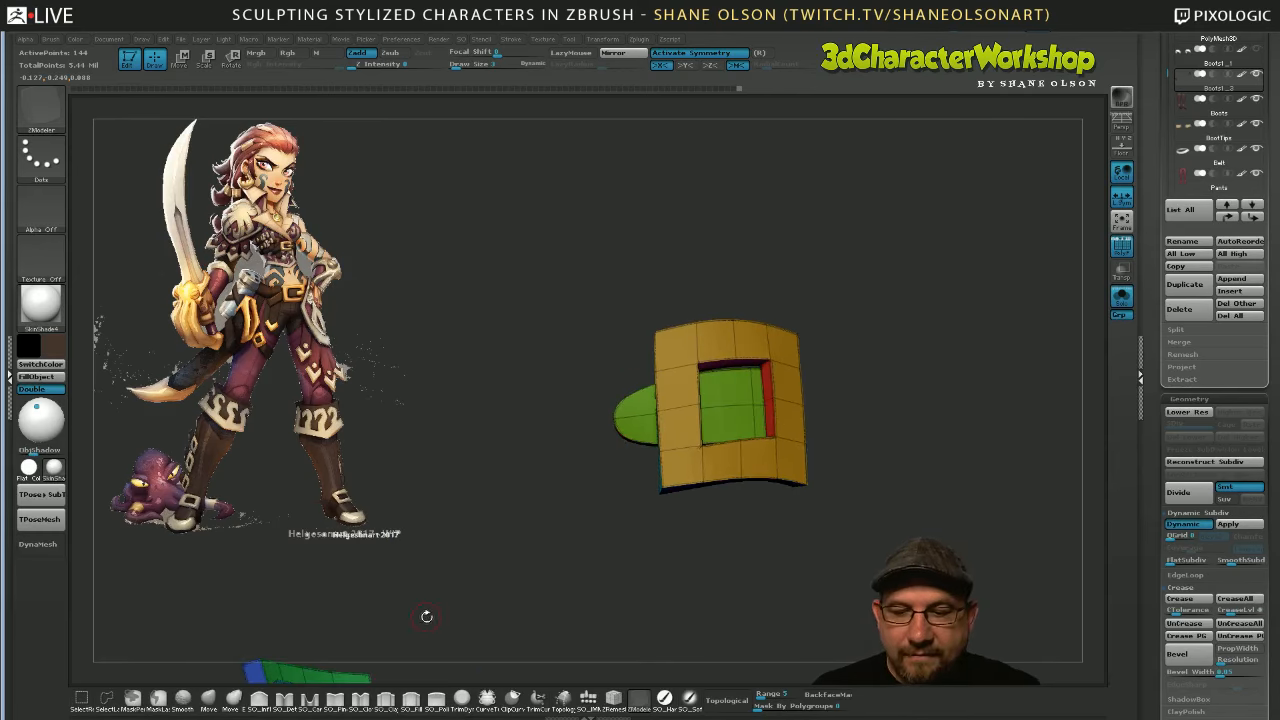
# Turn on Topological masking for the Move brush and reposition the strap tip beside the buckle frame, checking it from several angles
pyautogui.click(208, 697)
pyautogui.press('s')
pyautogui.moveTo(643, 548); pyautogui.dragTo(641, 547)
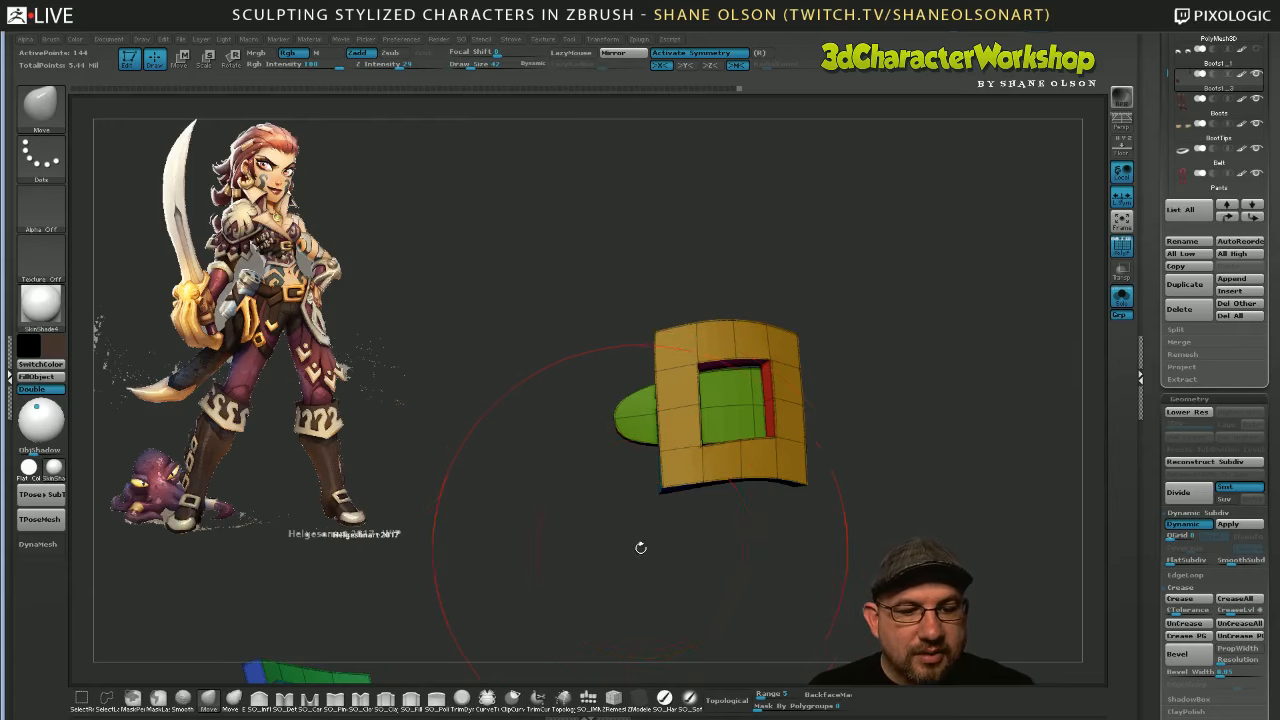
pyautogui.click(730, 702)
pyautogui.moveTo(773, 567); pyautogui.dragTo(782, 529)
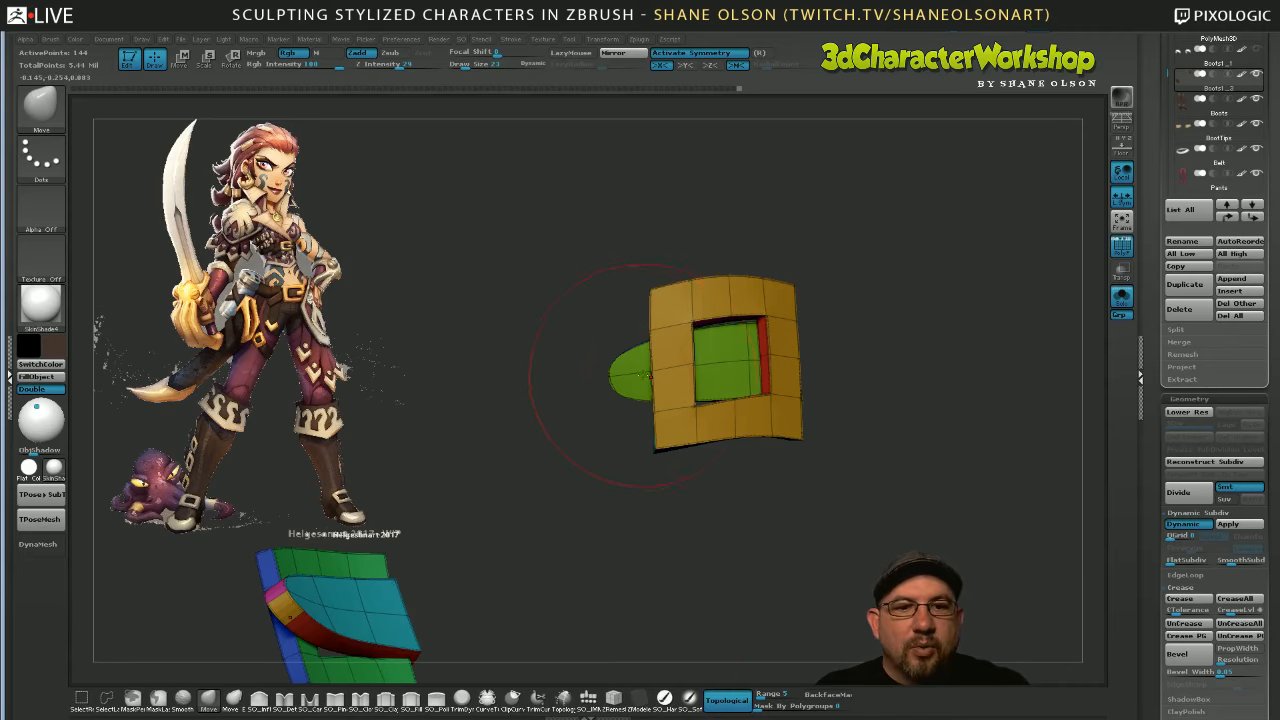
pyautogui.moveTo(645, 376)
pyautogui.mouseDown()
pyautogui.moveTo(630, 481)
pyautogui.moveTo(639, 459)
pyautogui.moveTo(683, 505)
pyautogui.moveTo(698, 569)
pyautogui.moveTo(700, 512)
pyautogui.mouseUp()
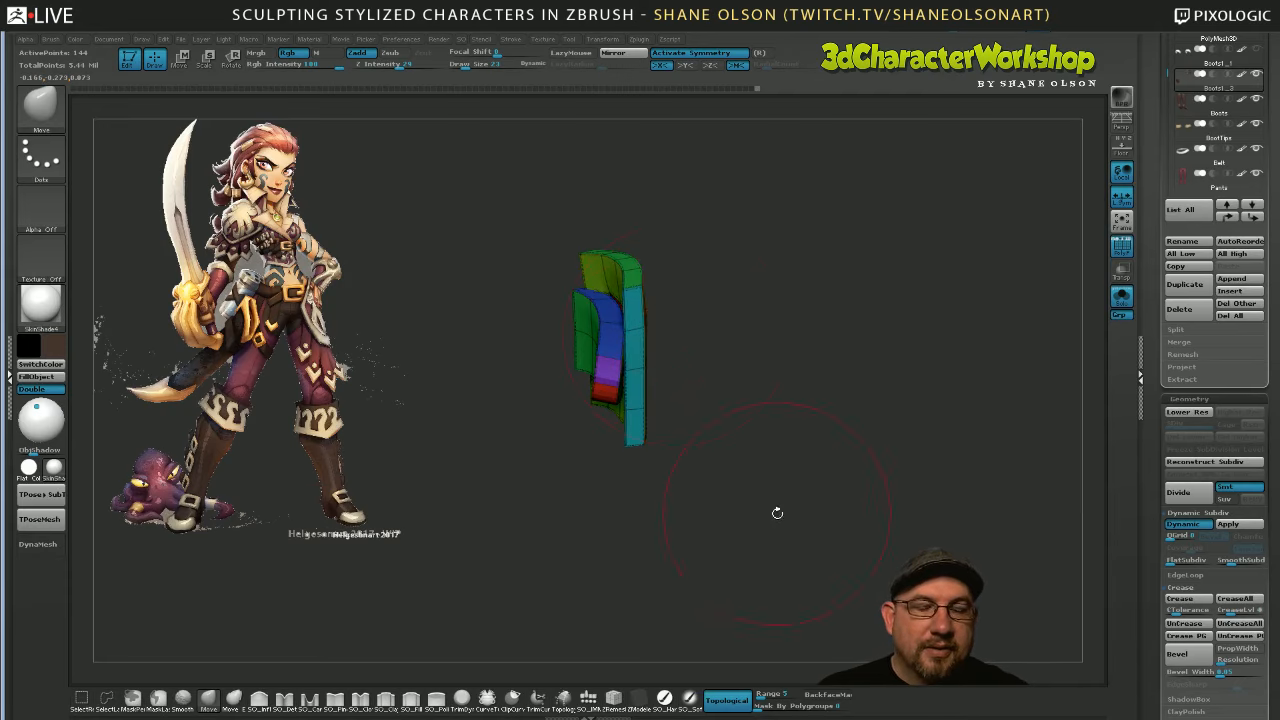
pyautogui.moveTo(777, 512); pyautogui.dragTo(729, 600)
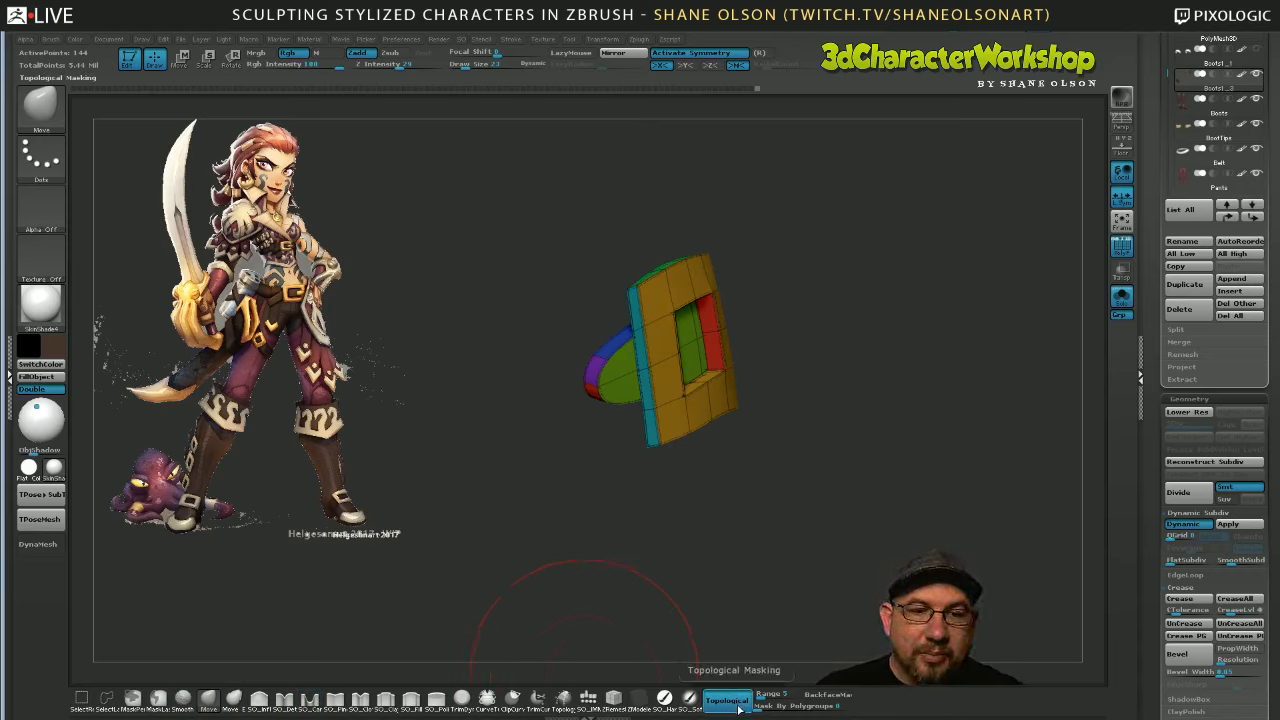
pyautogui.moveTo(786, 491); pyautogui.dragTo(766, 436)
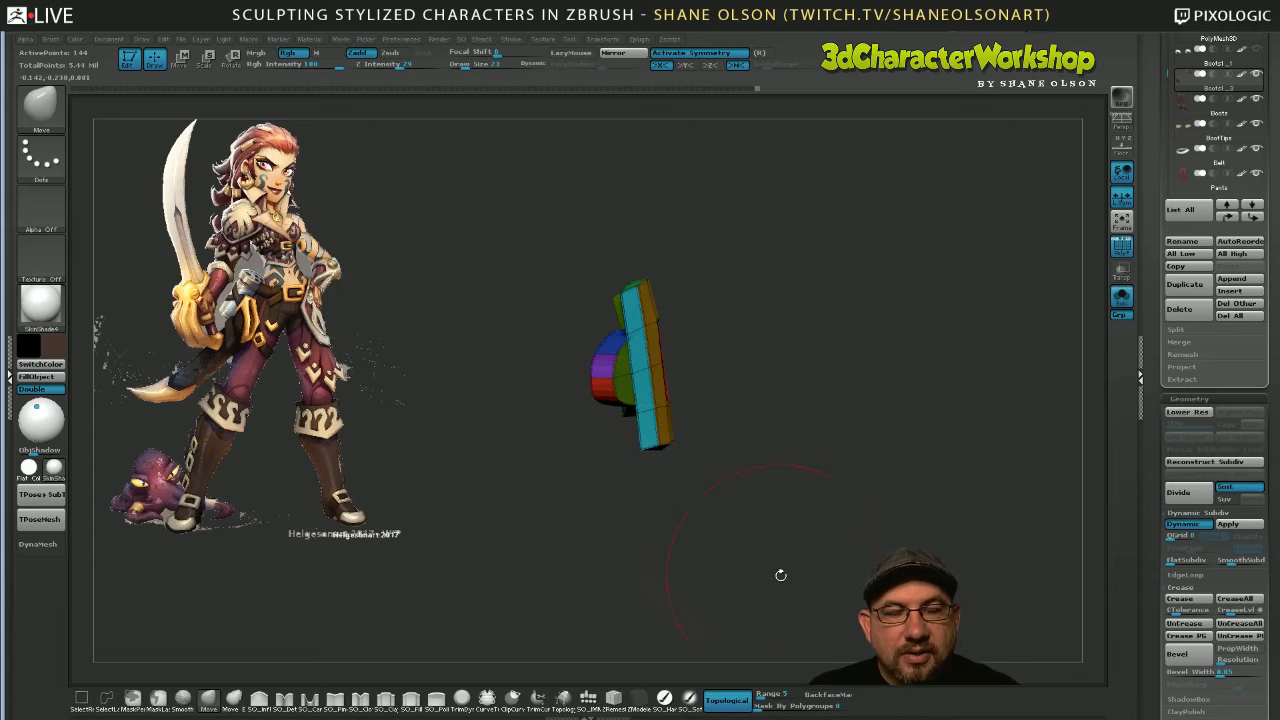
pyautogui.moveTo(780, 574); pyautogui.dragTo(748, 598)
# Refine the fit of the strap tip and buckle frame with a smaller Move brush, and turn Topological masking off
pyautogui.press('[')
pyautogui.press('[')
pyautogui.press('[')
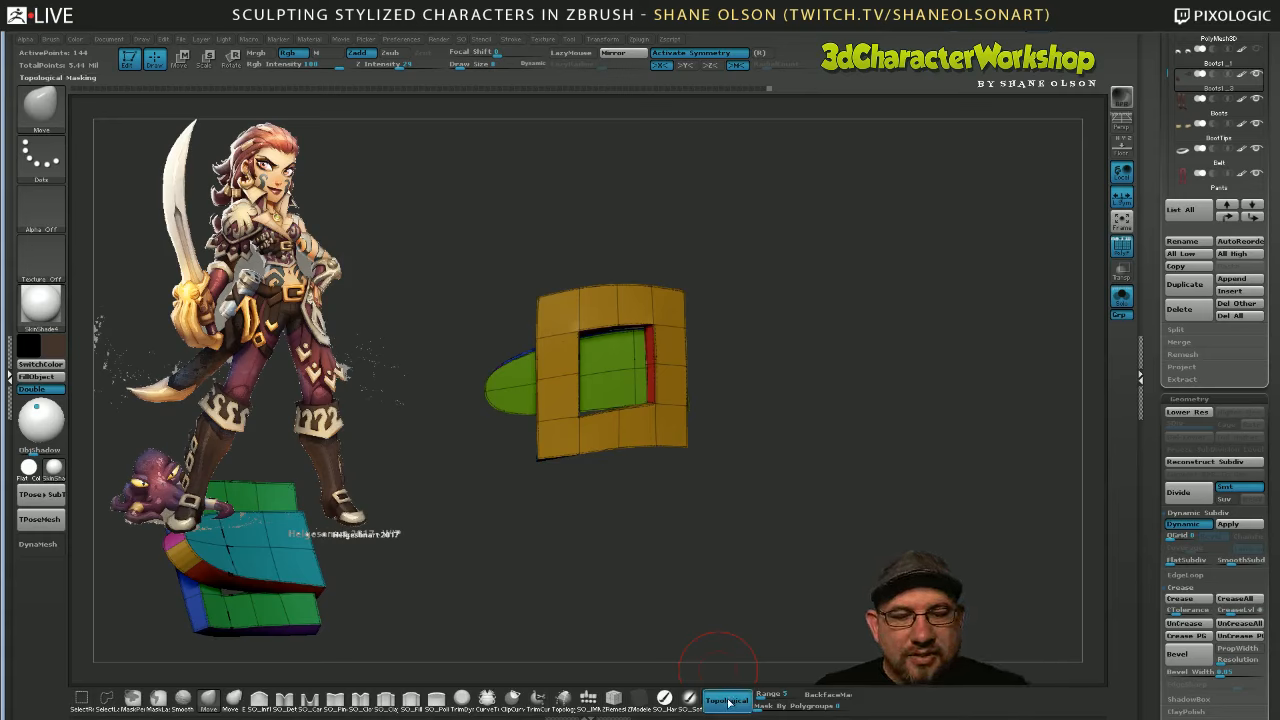
pyautogui.moveTo(760, 523); pyautogui.dragTo(790, 536)
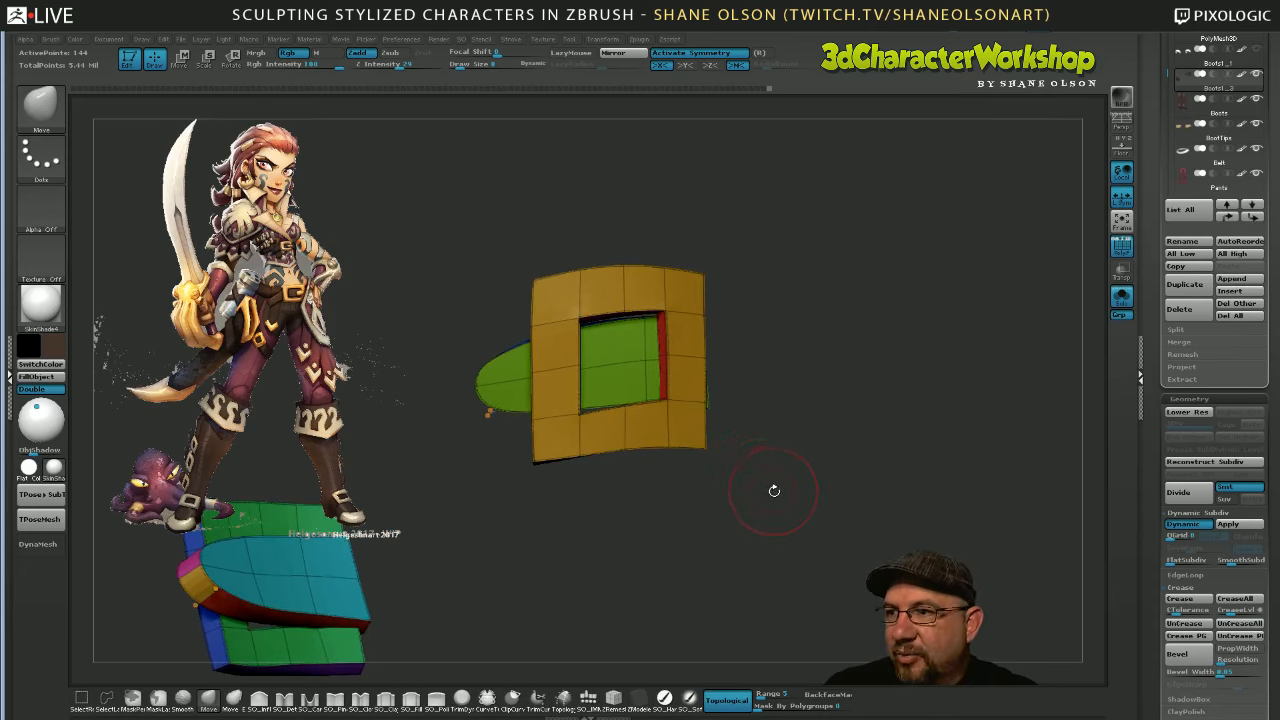
pyautogui.moveTo(780, 501); pyautogui.dragTo(762, 532)
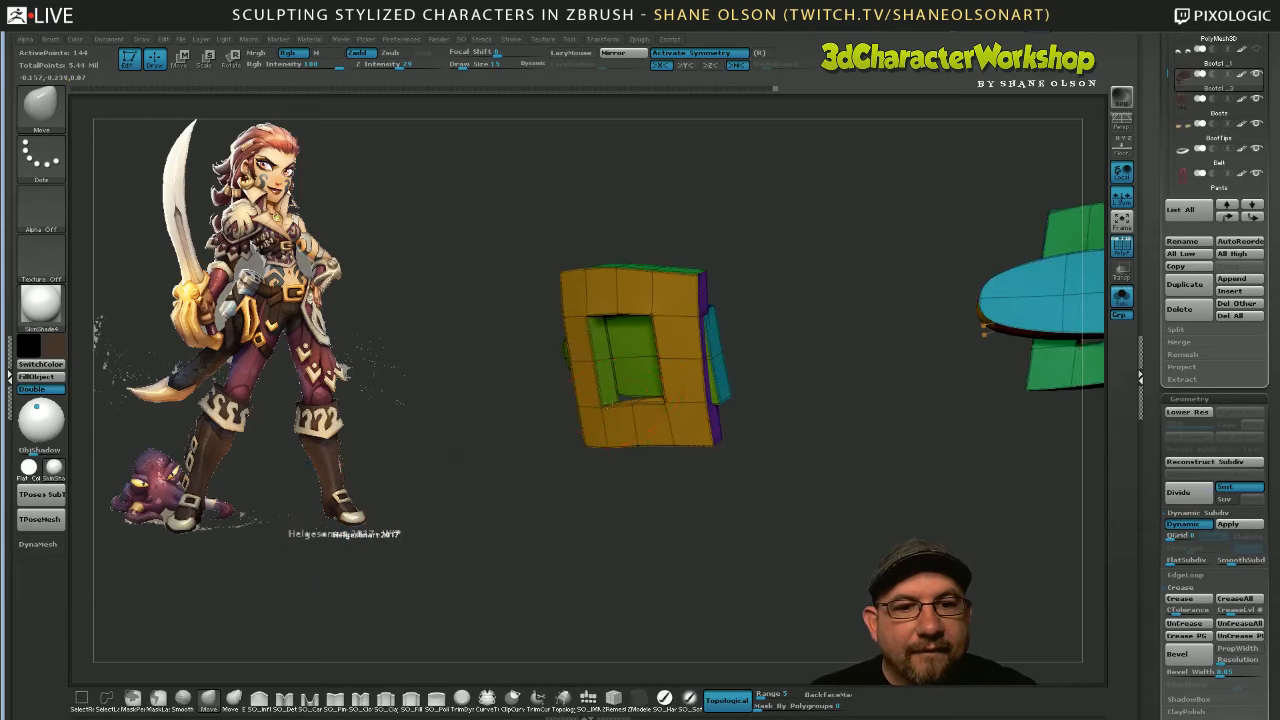
pyautogui.moveTo(654, 523); pyautogui.dragTo(603, 403)
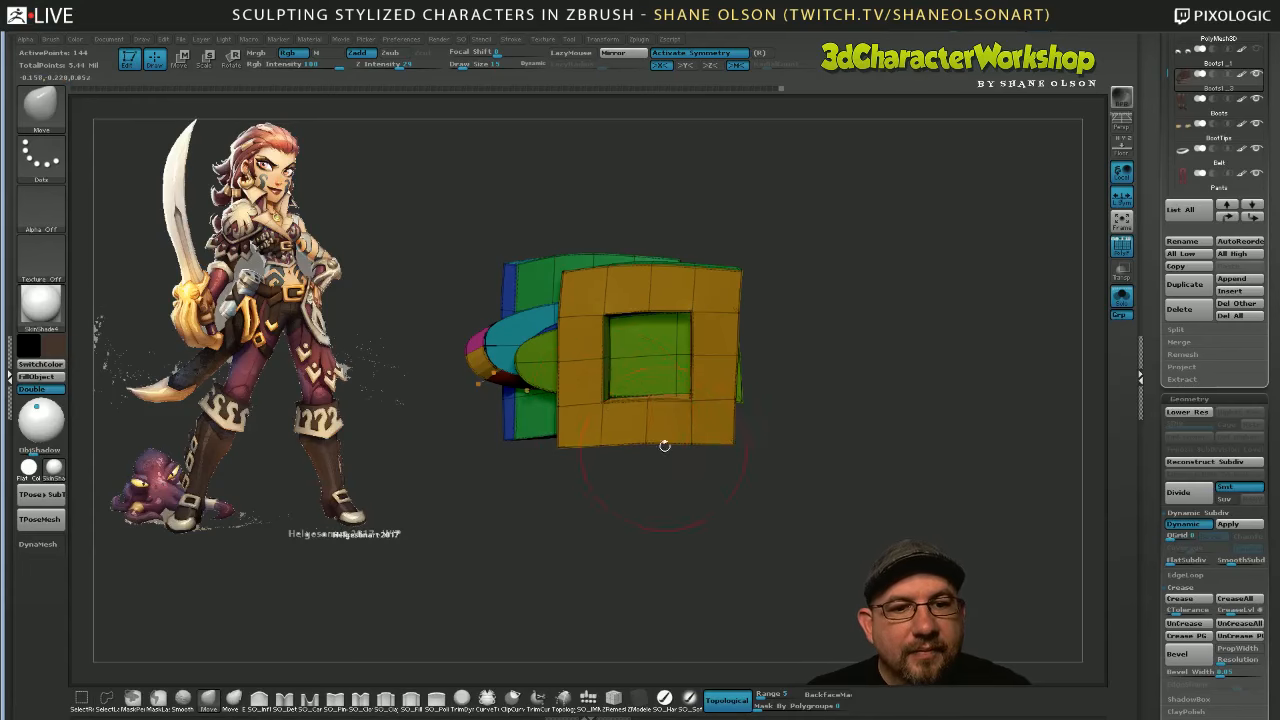
pyautogui.moveTo(780, 503); pyautogui.dragTo(790, 498)
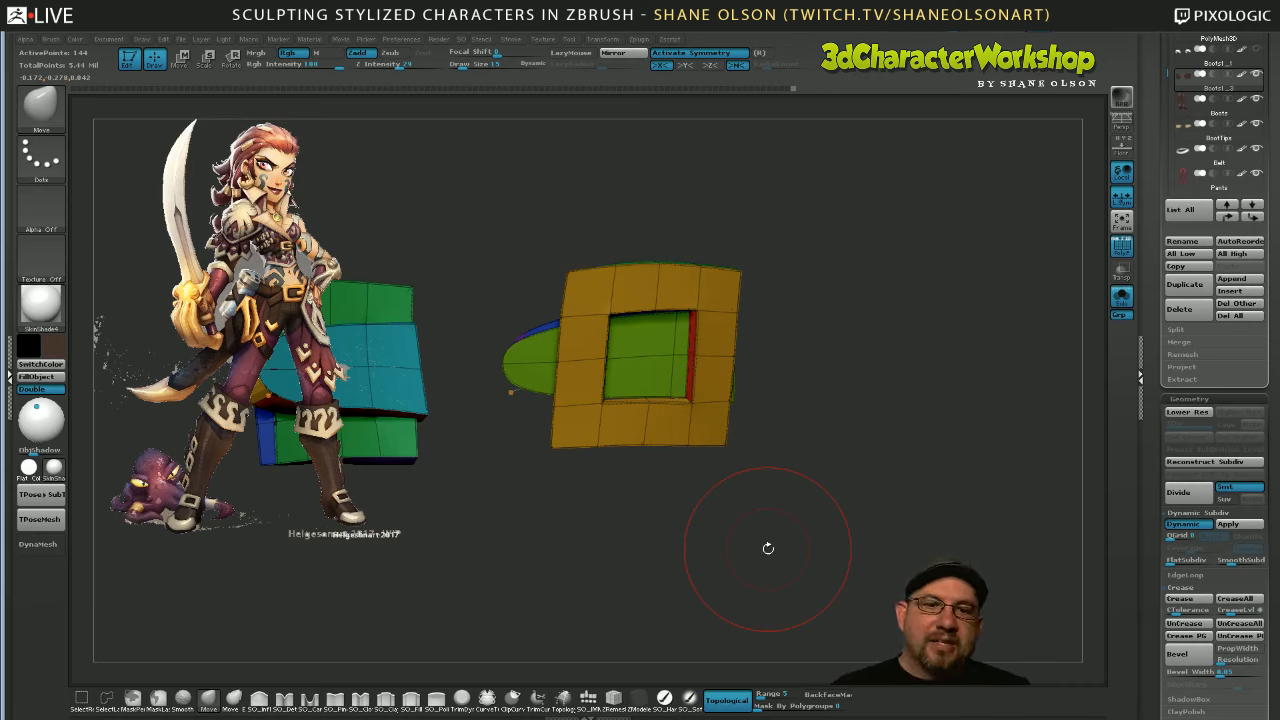
pyautogui.moveTo(784, 438); pyautogui.dragTo(814, 487)
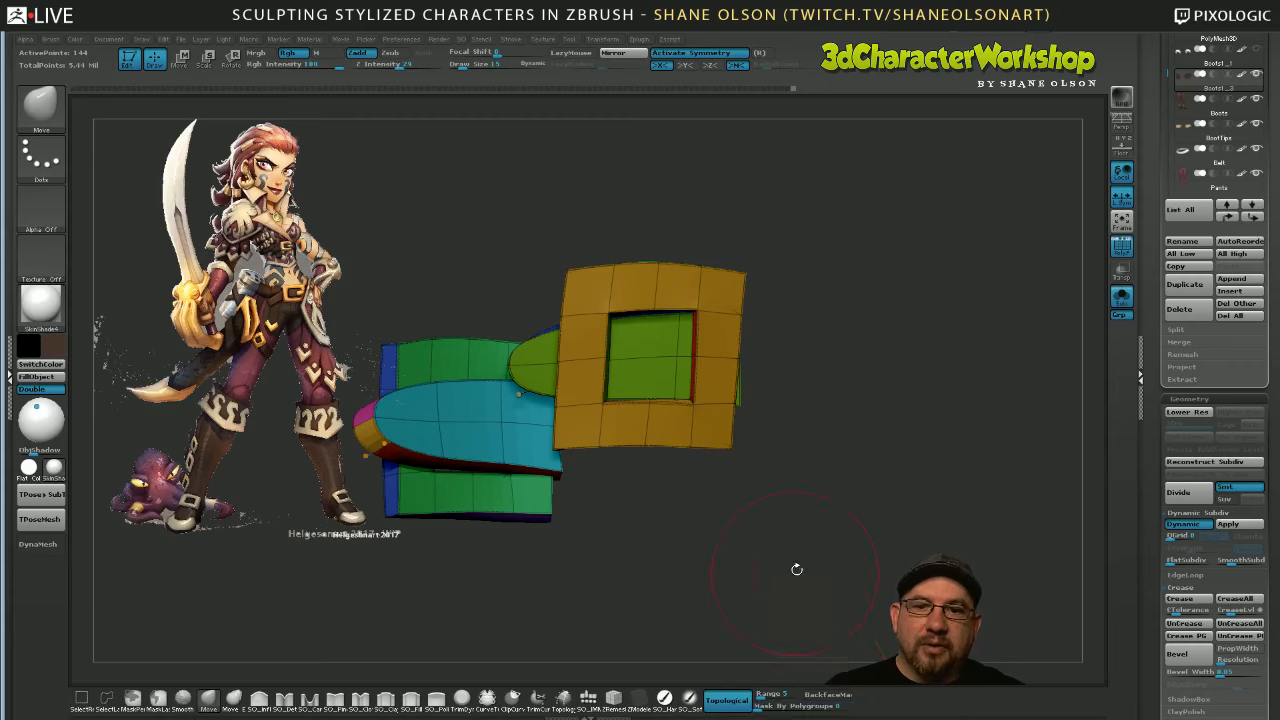
pyautogui.moveTo(660, 525); pyautogui.dragTo(872, 609)
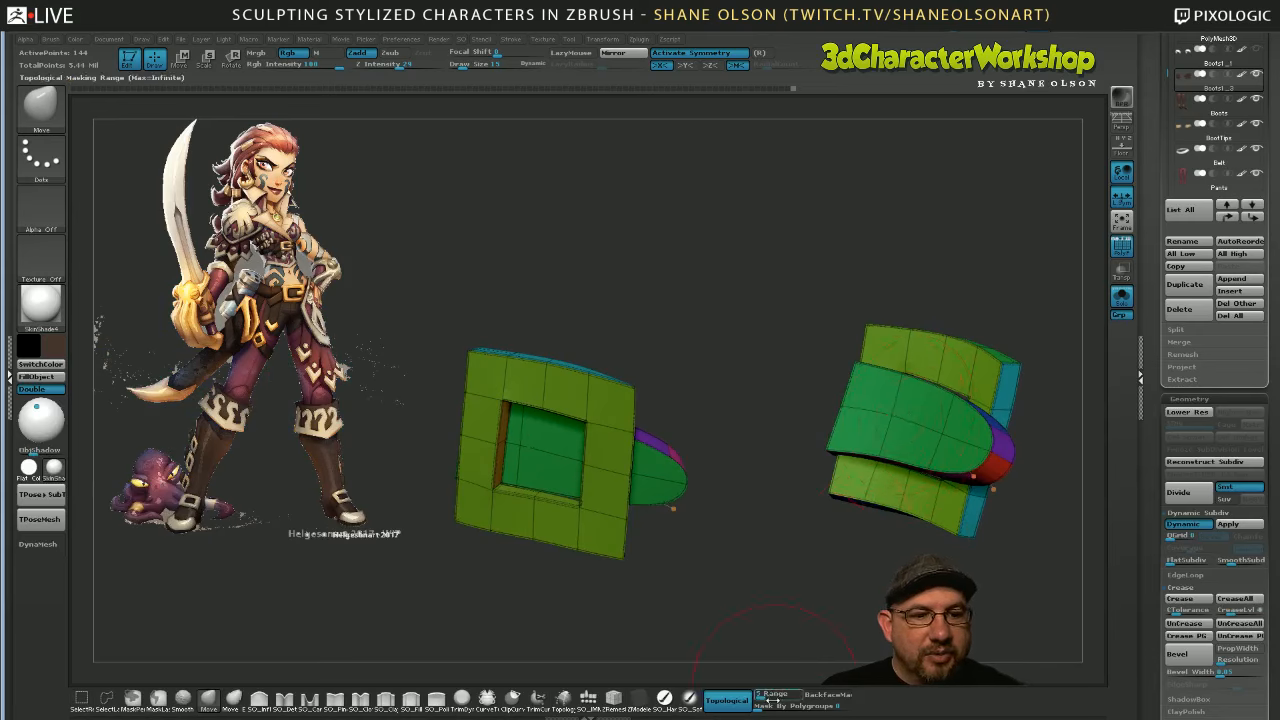
pyautogui.click(727, 700)
# Try Mask By Polygroups at 100 with the Move brush on the strap tip
pyautogui.moveTo(761, 707); pyautogui.dragTo(814, 713)
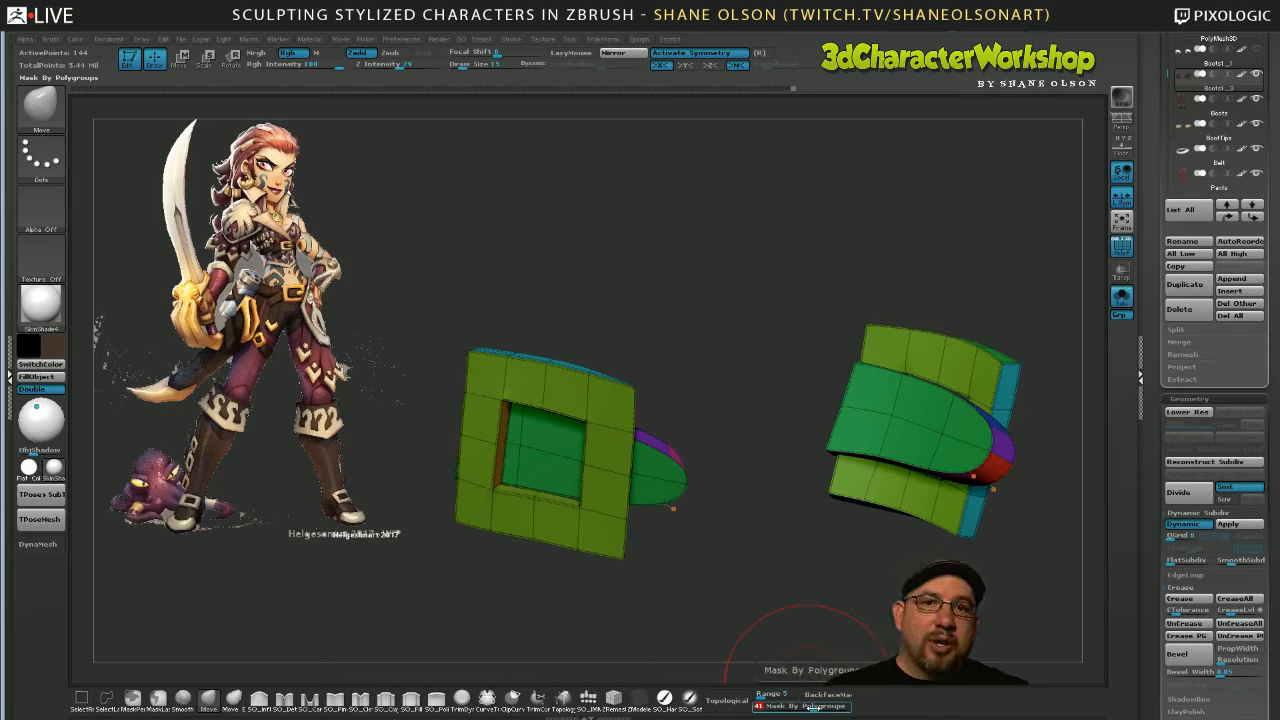
pyautogui.moveTo(813, 707); pyautogui.dragTo(851, 709)
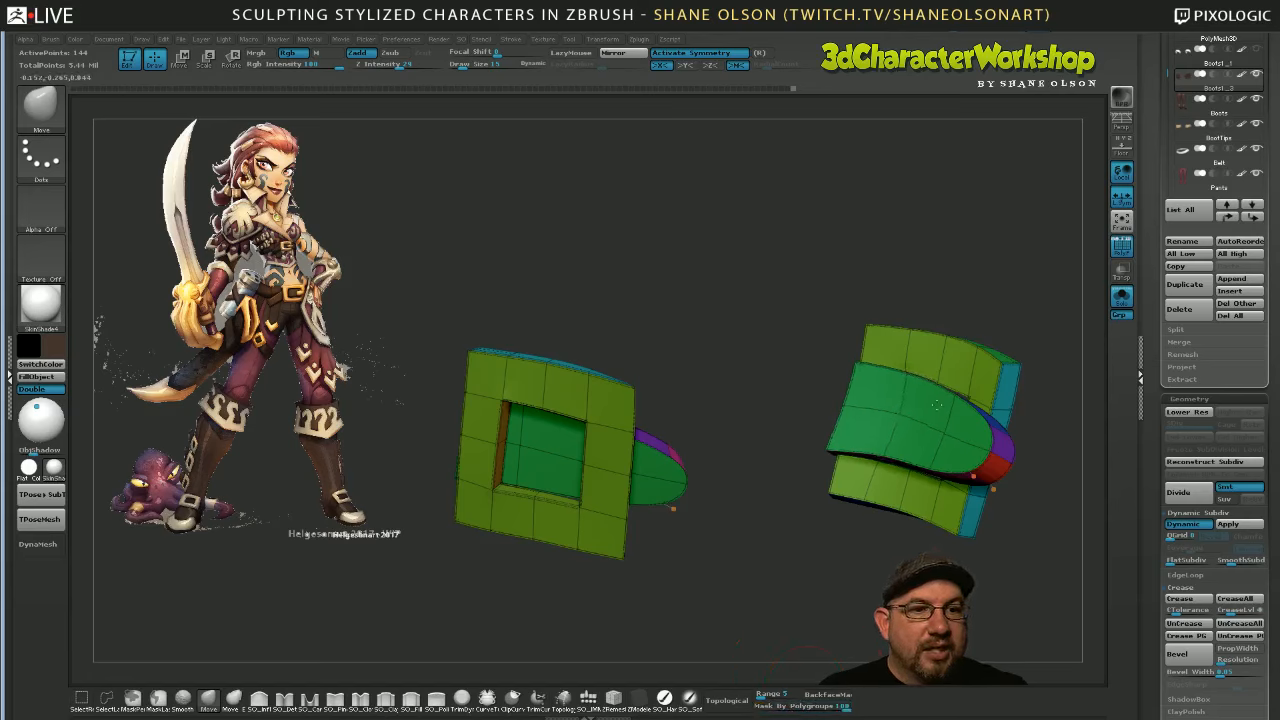
pyautogui.moveTo(937, 404)
pyautogui.mouseDown()
pyautogui.moveTo(860, 436)
pyautogui.moveTo(890, 416)
pyautogui.mouseUp()
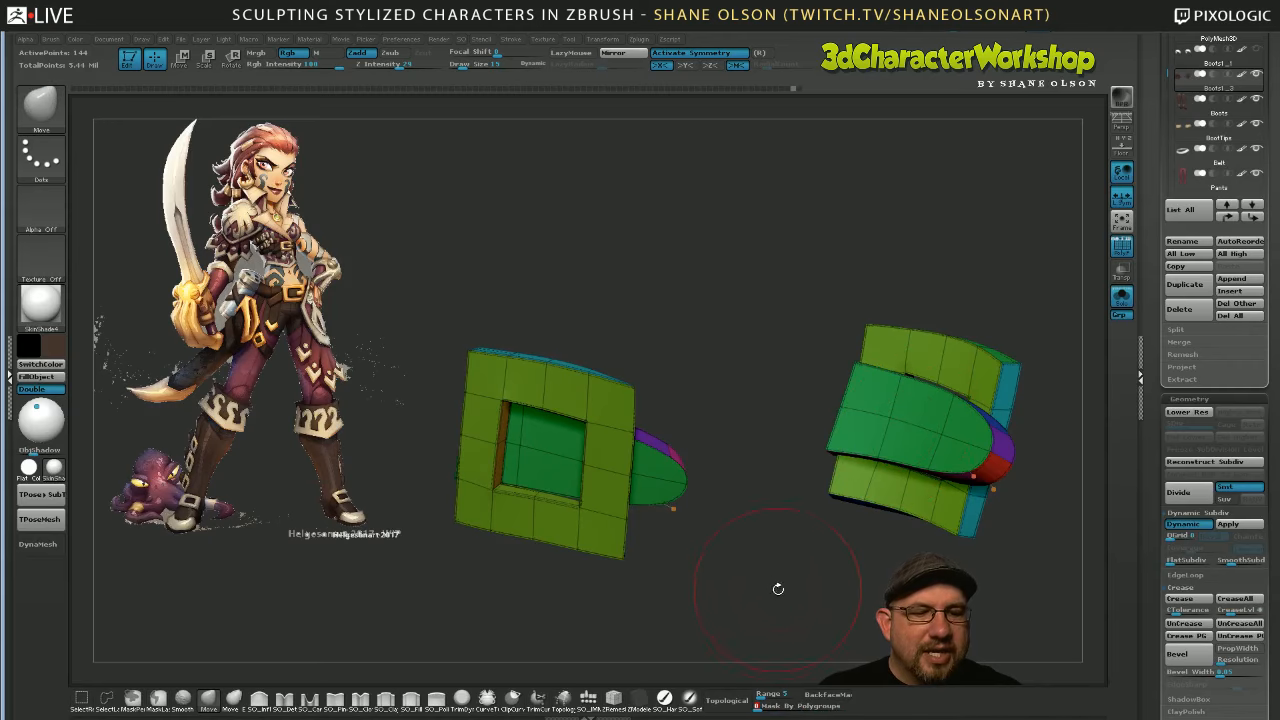
# Insert two edge loops across the strap inside the buckle opening with the ZModeler Insert edge action
pyautogui.moveTo(764, 591); pyautogui.dragTo(726, 612)
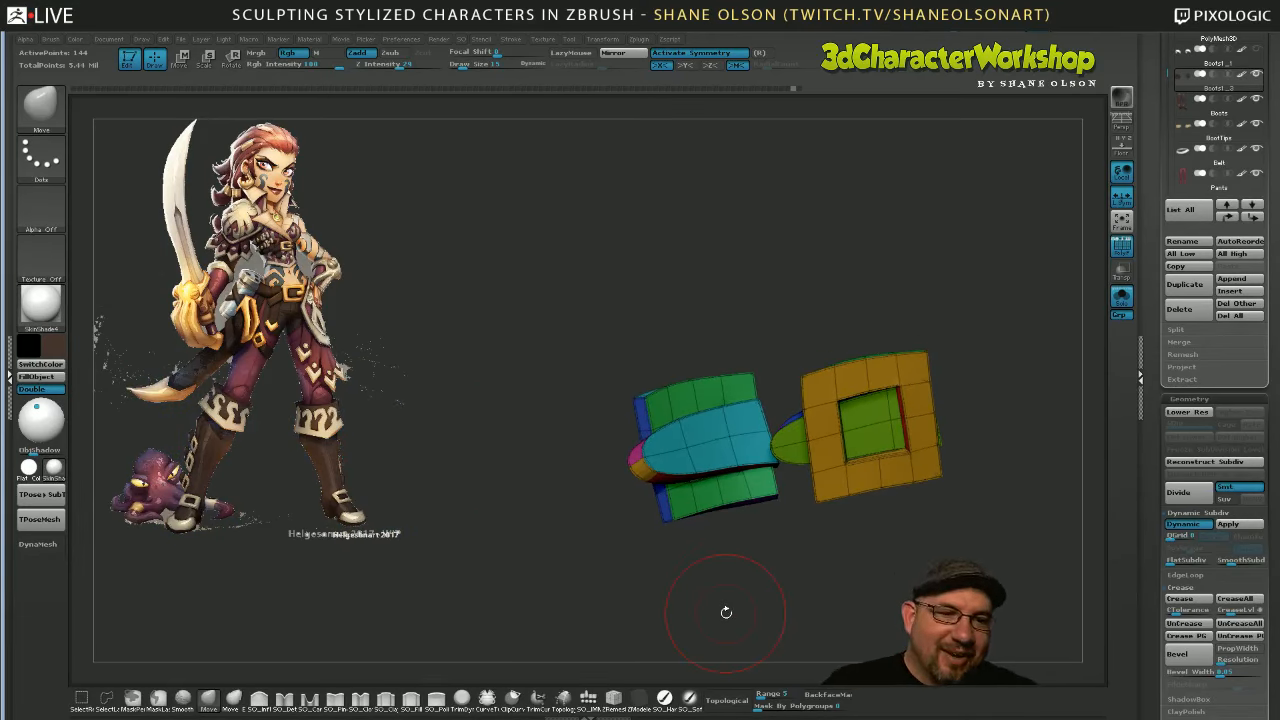
pyautogui.moveTo(726, 612); pyautogui.dragTo(592, 645)
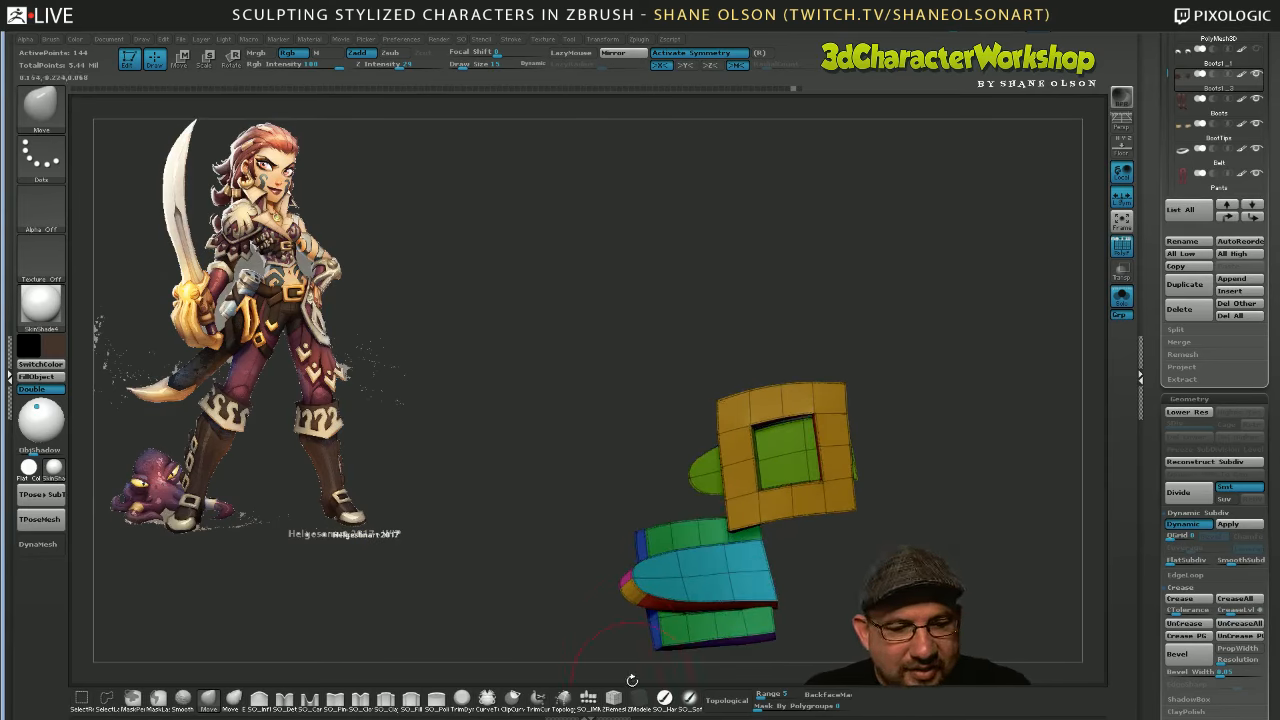
pyautogui.click(638, 697)
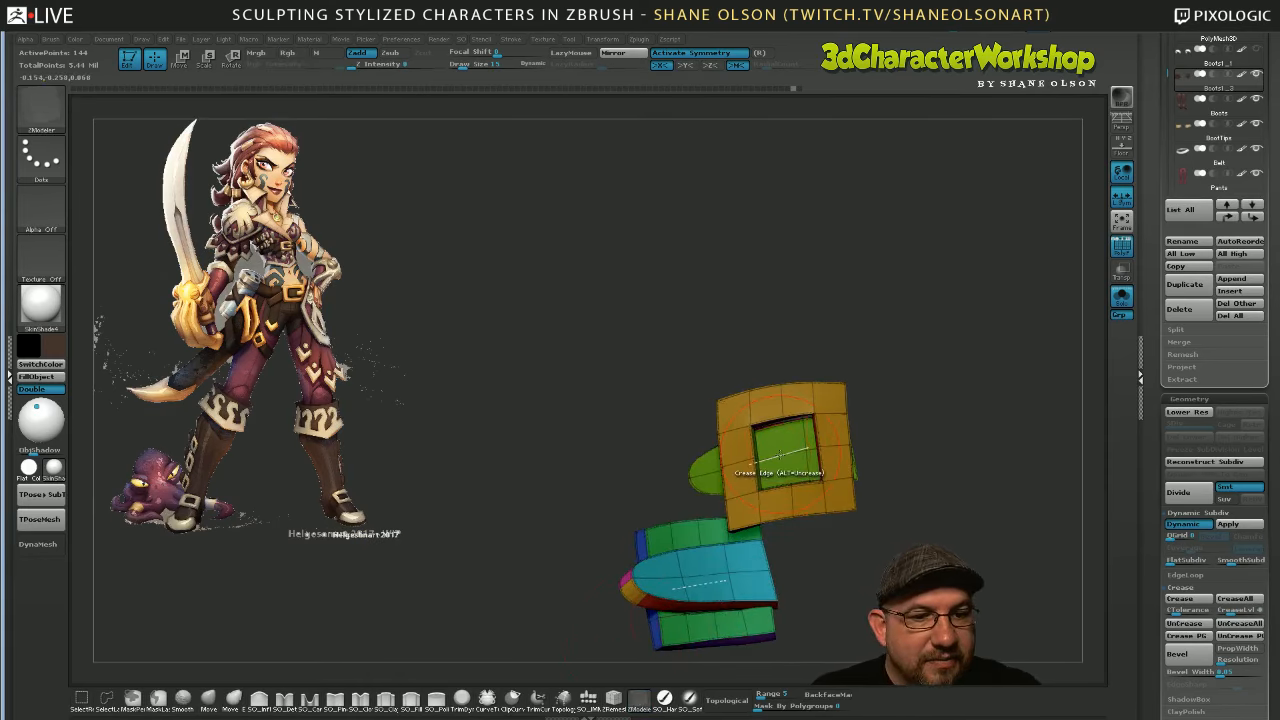
pyautogui.press('space')
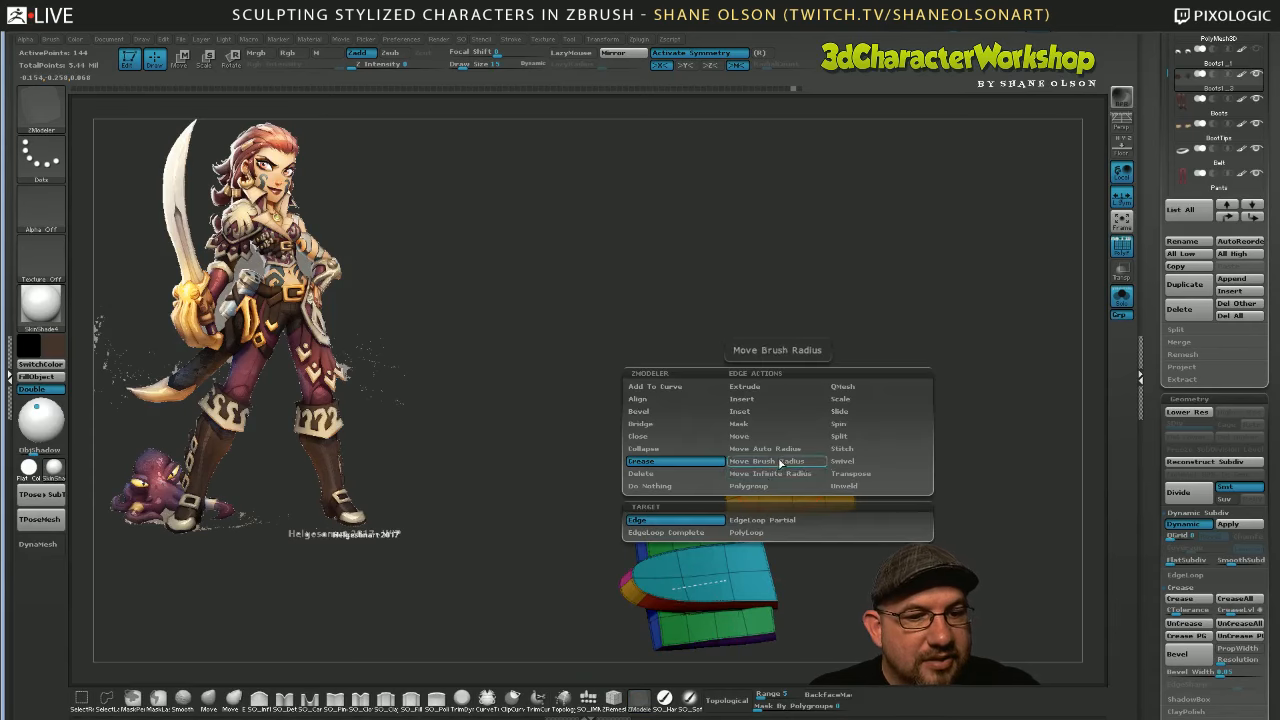
pyautogui.click(740, 398)
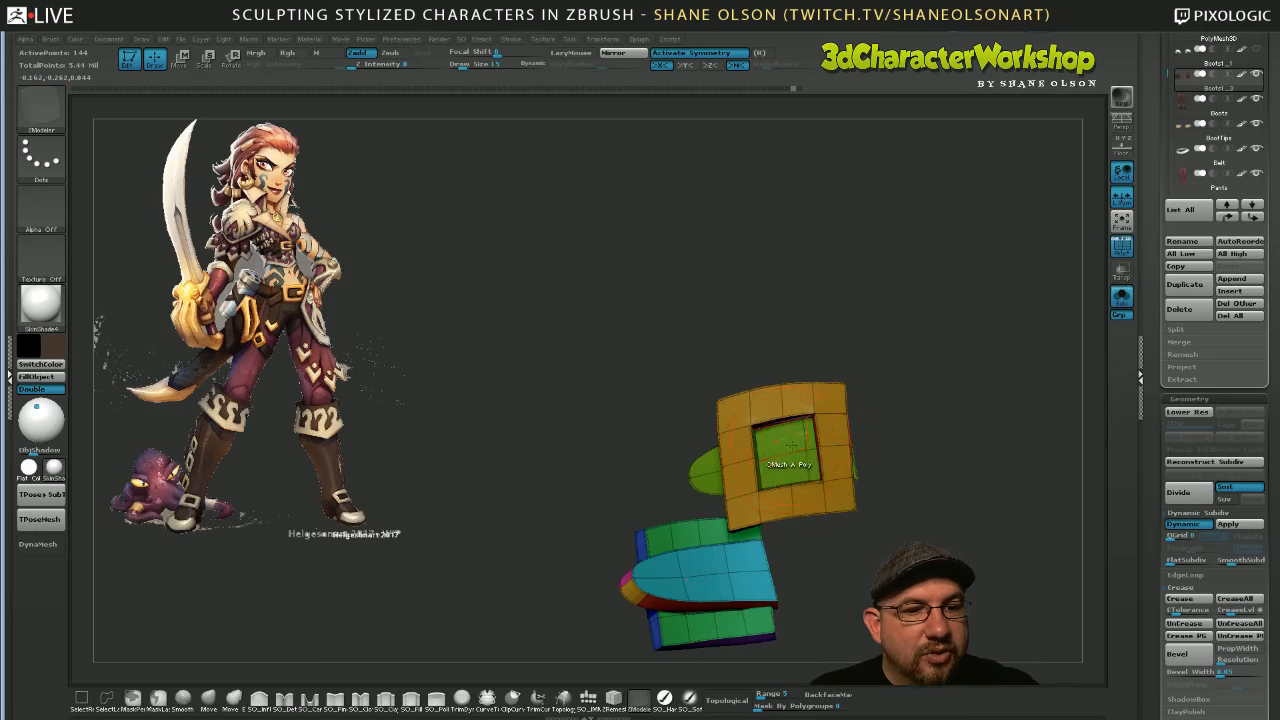
pyautogui.click(785, 445)
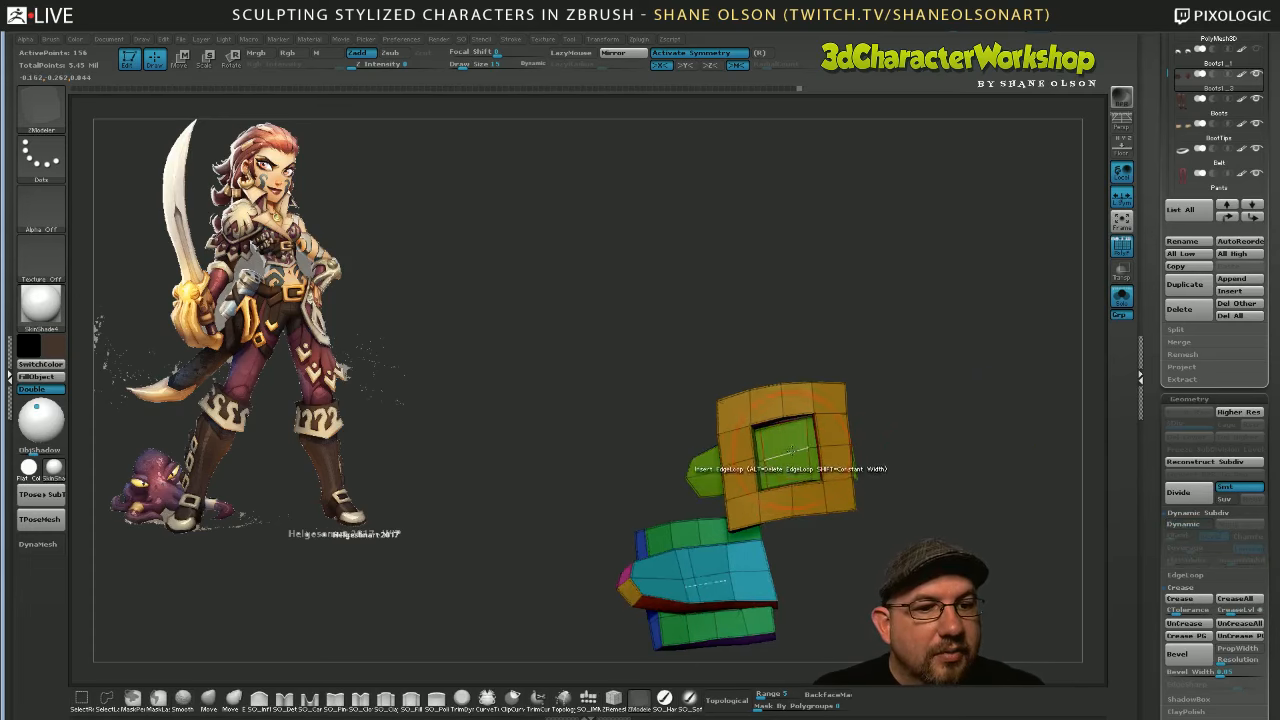
pyautogui.click(785, 451)
# Assign the strap and buckle frame their own polygroups with Auto Groups
pyautogui.moveTo(917, 465); pyautogui.dragTo(837, 567)
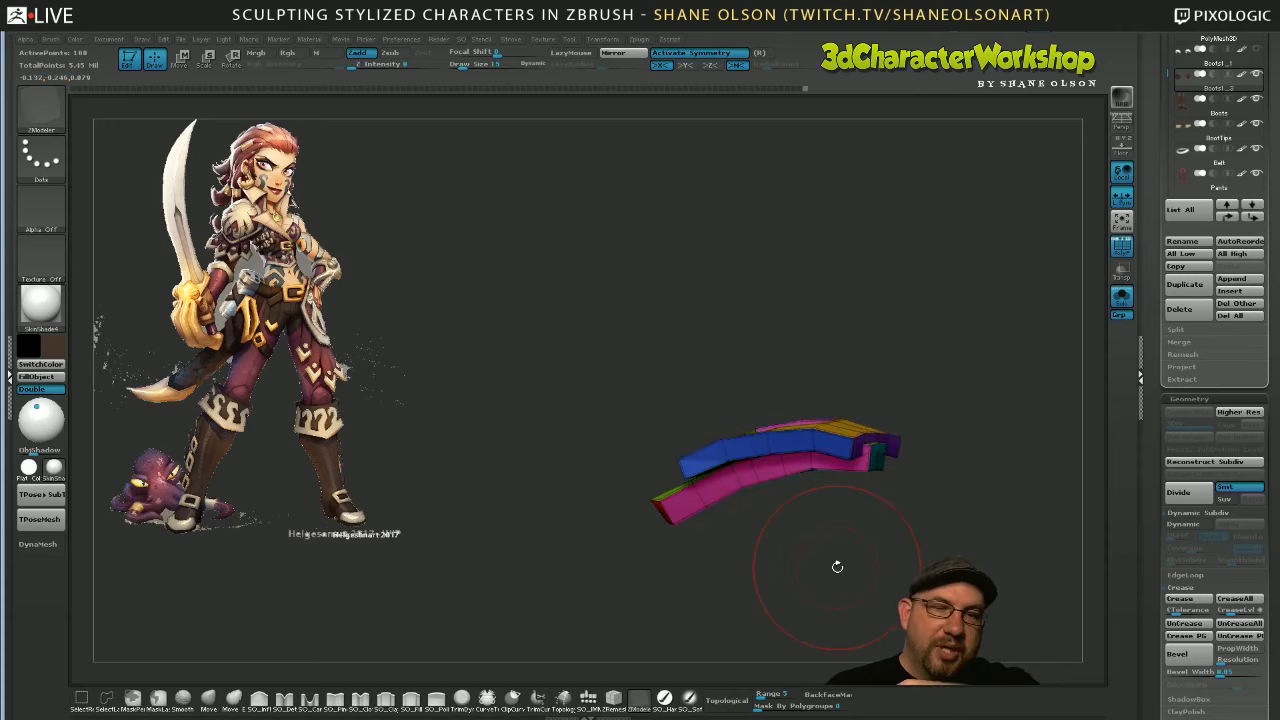
pyautogui.moveTo(869, 527)
pyautogui.mouseDown()
pyautogui.moveTo(854, 546)
pyautogui.moveTo(869, 565)
pyautogui.moveTo(881, 548)
pyautogui.mouseUp()
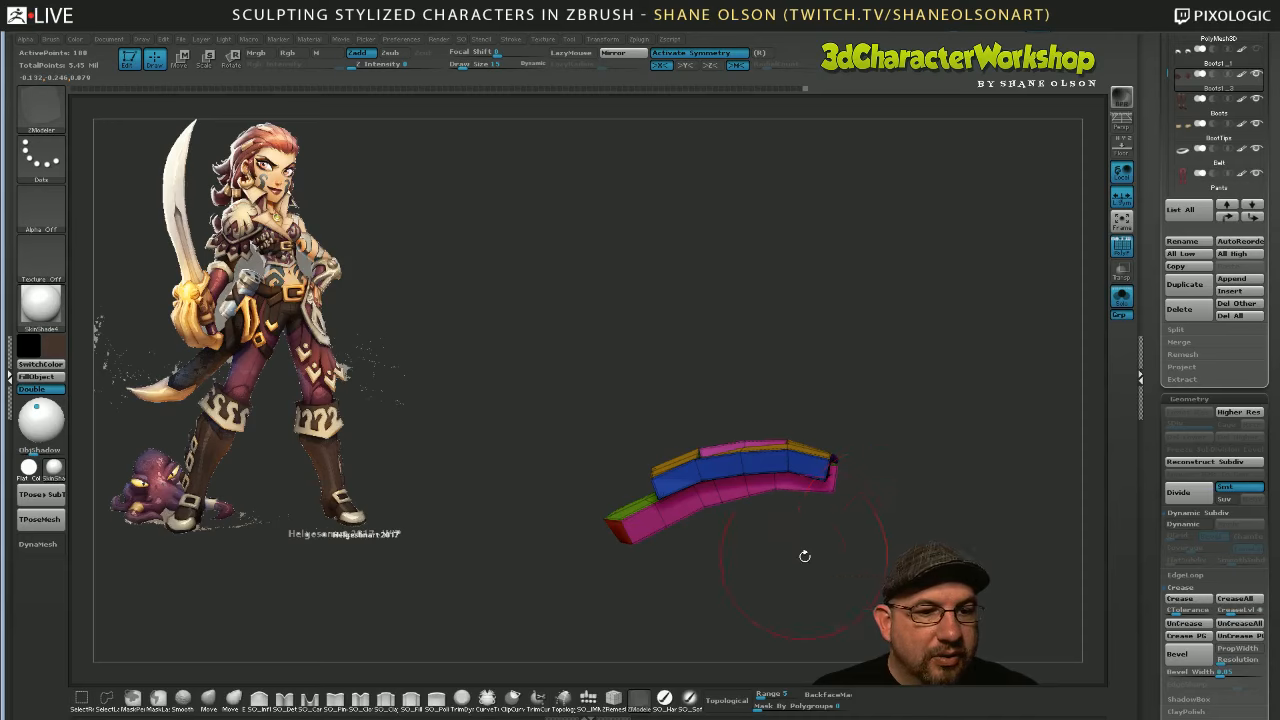
pyautogui.moveTo(804, 556)
pyautogui.mouseDown()
pyautogui.moveTo(809, 543)
pyautogui.moveTo(802, 552)
pyautogui.mouseUp()
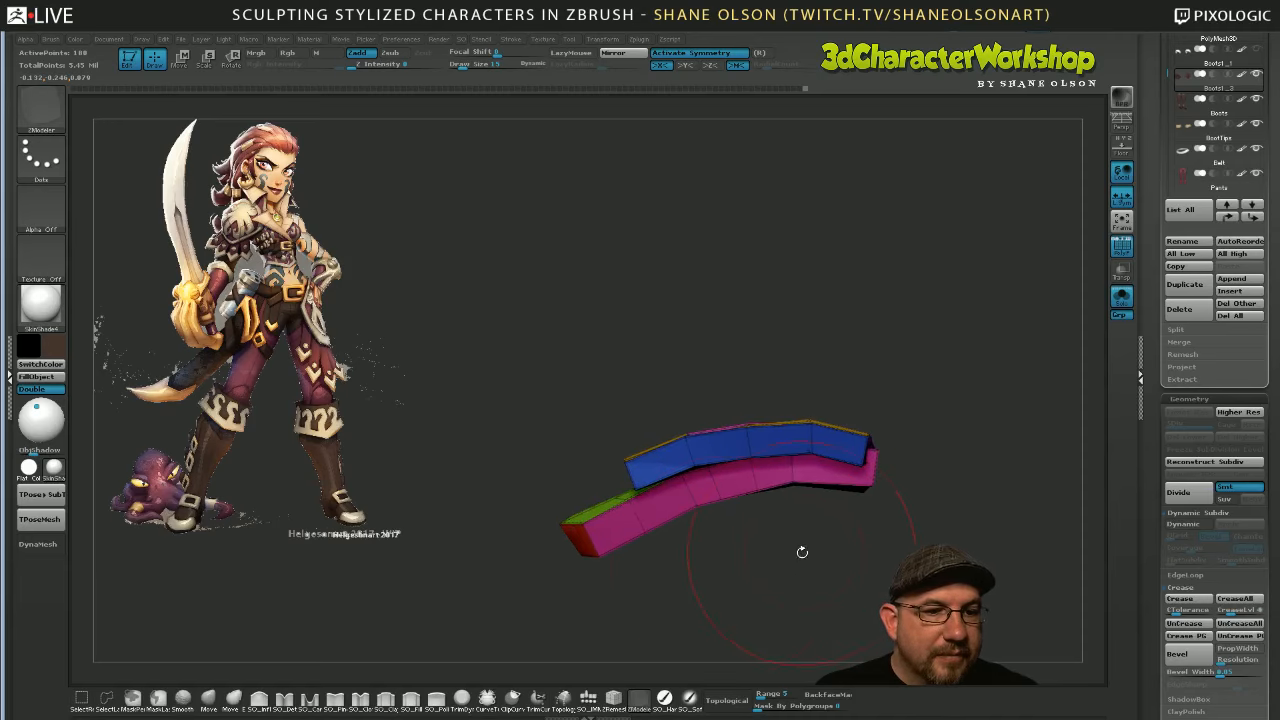
pyautogui.press('space')
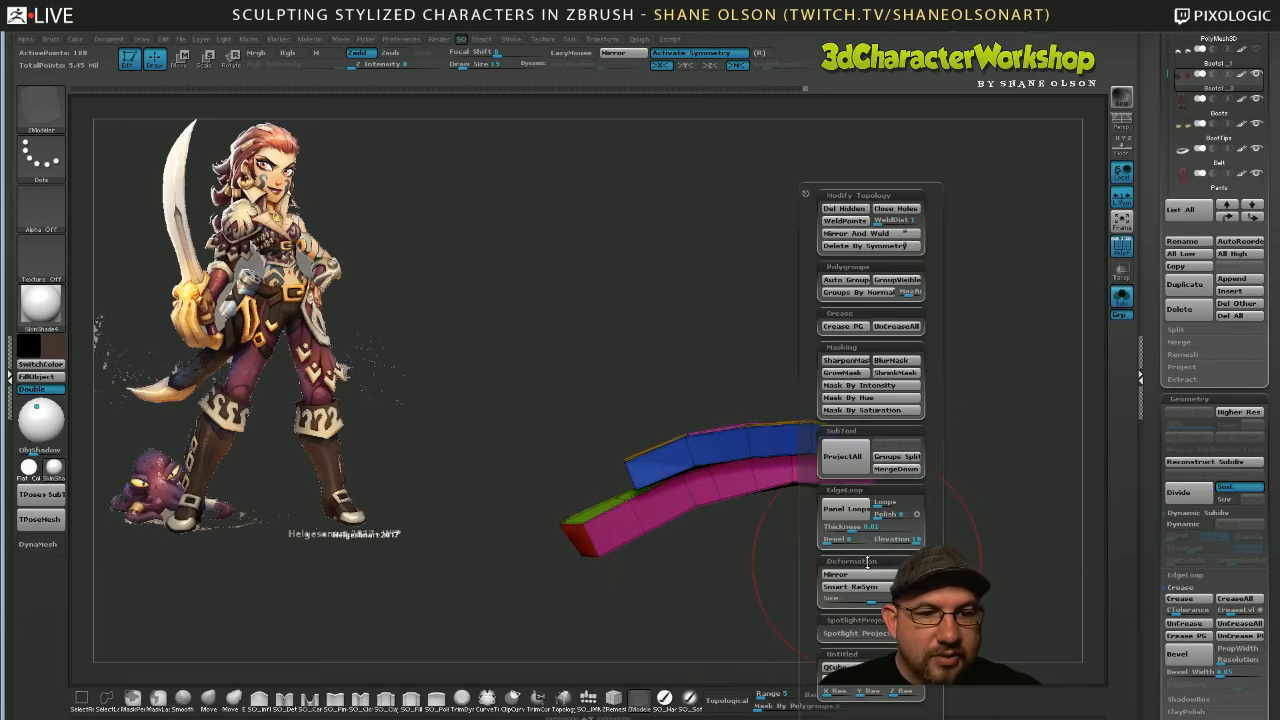
pyautogui.press('space')
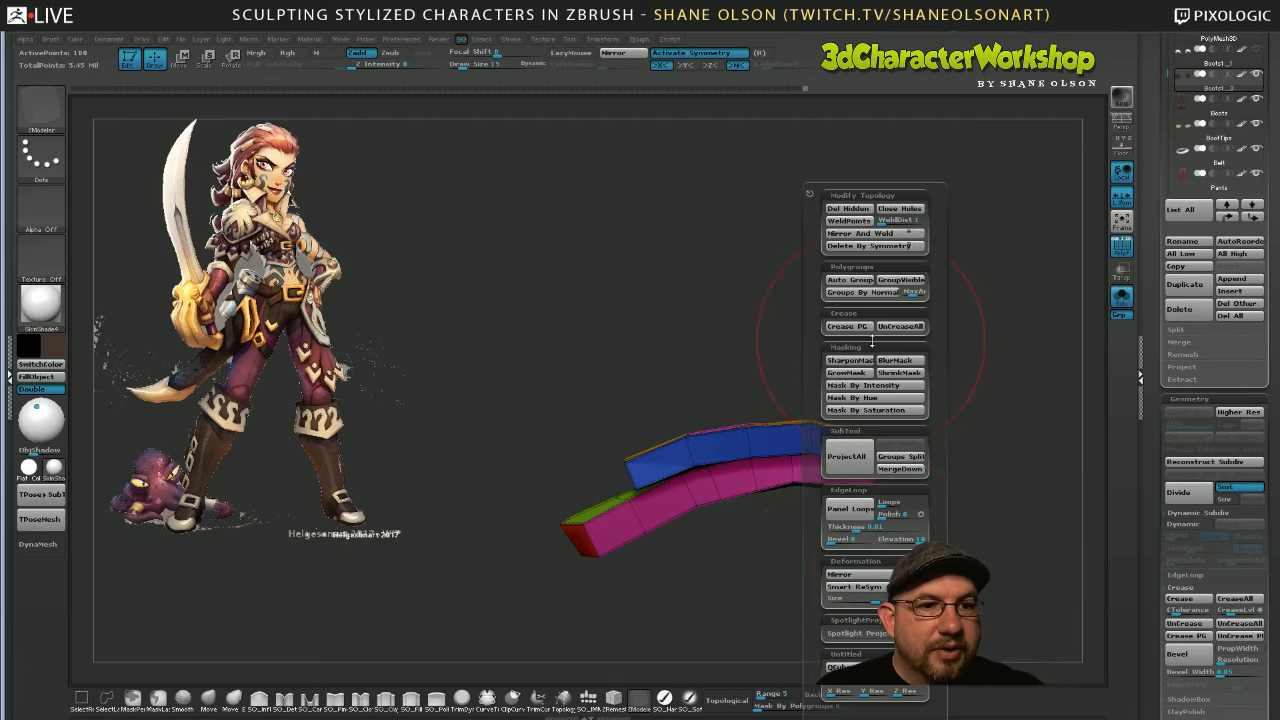
pyautogui.click(864, 281)
# Mirror and weld the buckle piece so both boots share the same geometry and polygroups
pyautogui.moveTo(978, 377); pyautogui.dragTo(860, 330)
pyautogui.keyDown('alt'); pyautogui.moveTo(838, 461); pyautogui.dragTo(885, 549); pyautogui.keyUp('alt')
pyautogui.press('space')
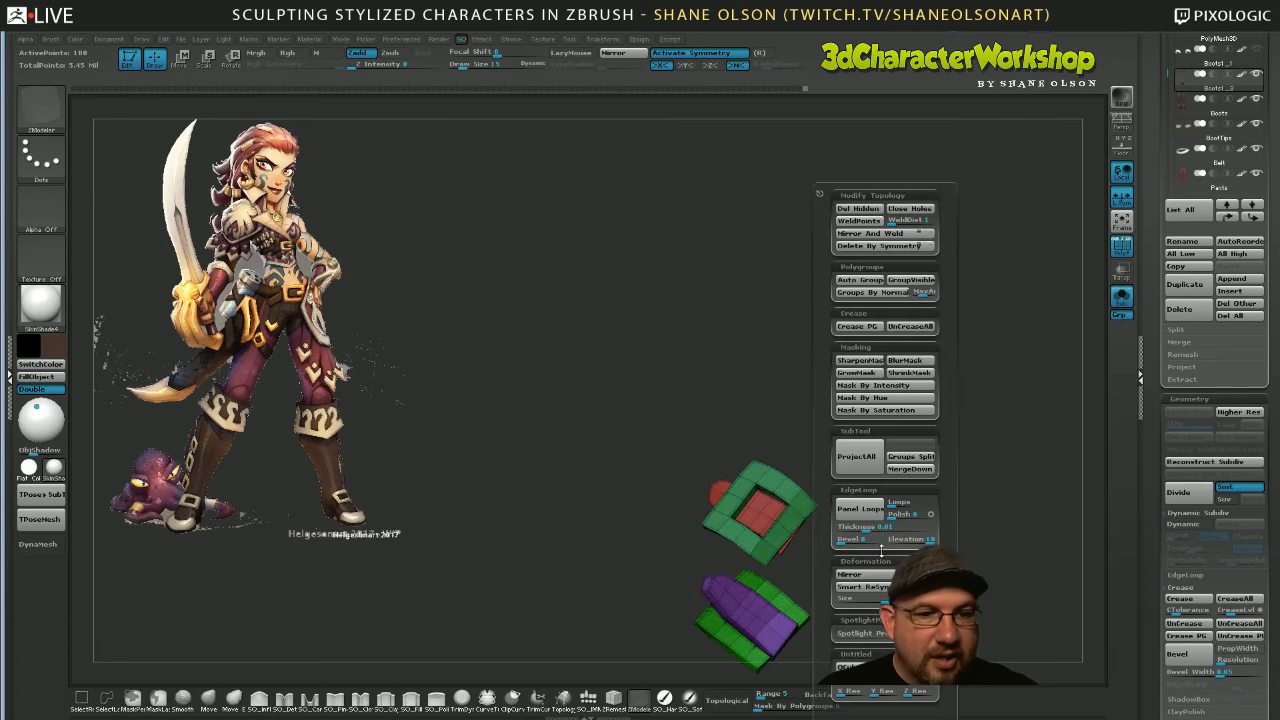
pyautogui.click(882, 235)
# Hide the buckle frame polygroup so that only the strap is left visible
pyautogui.moveTo(987, 475); pyautogui.dragTo(840, 488)
pyautogui.moveTo(768, 441); pyautogui.dragTo(857, 536)
pyautogui.keyDown('ctrl'); pyautogui.keyDown('shift'); pyautogui.click(774, 522); pyautogui.keyUp('shift'); pyautogui.keyUp('ctrl')
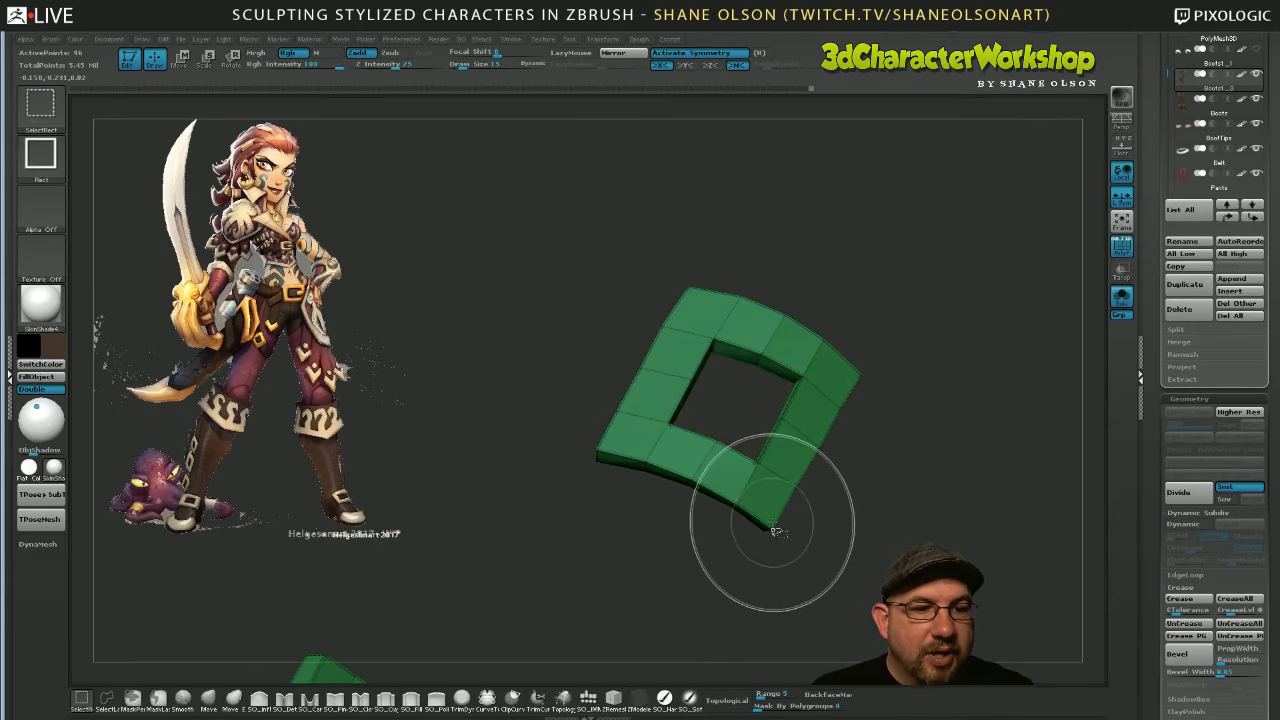
pyautogui.keyDown('ctrl'); pyautogui.keyDown('shift'); pyautogui.click(774, 524); pyautogui.keyUp('shift'); pyautogui.keyUp('ctrl')
# Mask the strap except its middle edge loop and pull that loop outward into a raised bend with Transpose Move
pyautogui.moveTo(831, 586)
pyautogui.mouseDown()
pyautogui.moveTo(862, 519)
pyautogui.moveTo(855, 527)
pyautogui.mouseUp()
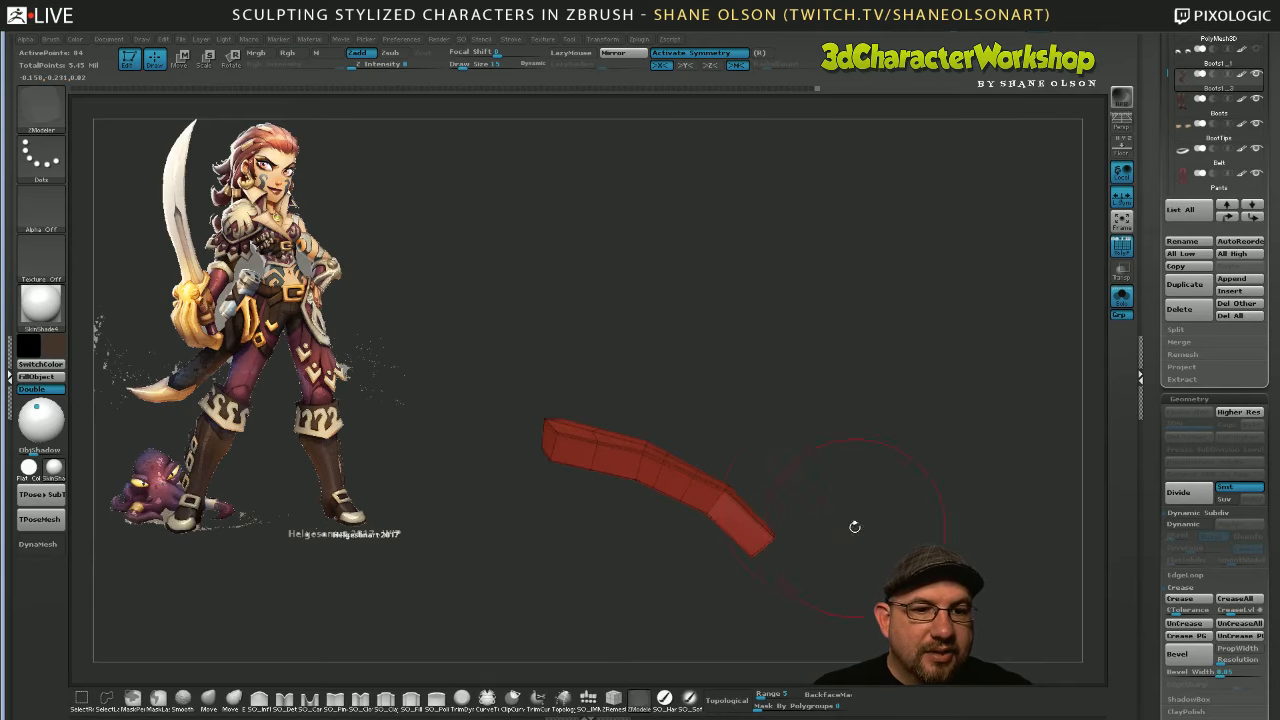
pyautogui.moveTo(732, 439)
pyautogui.mouseDown()
pyautogui.moveTo(743, 437)
pyautogui.moveTo(662, 549)
pyautogui.moveTo(714, 470)
pyautogui.mouseUp()
pyautogui.keyDown('ctrl'); pyautogui.click(813, 468); pyautogui.keyUp('ctrl')
pyautogui.moveTo(822, 525); pyautogui.dragTo(816, 527)
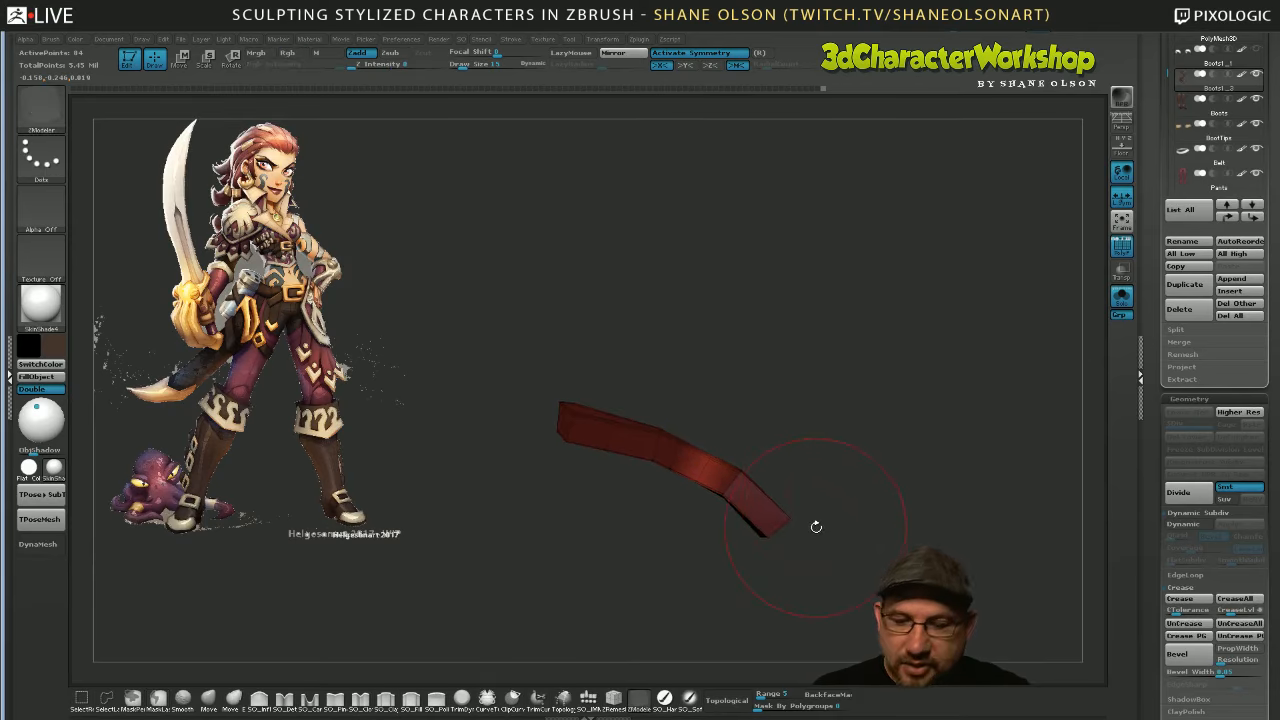
pyautogui.press('w')
pyautogui.moveTo(706, 469); pyautogui.dragTo(760, 369)
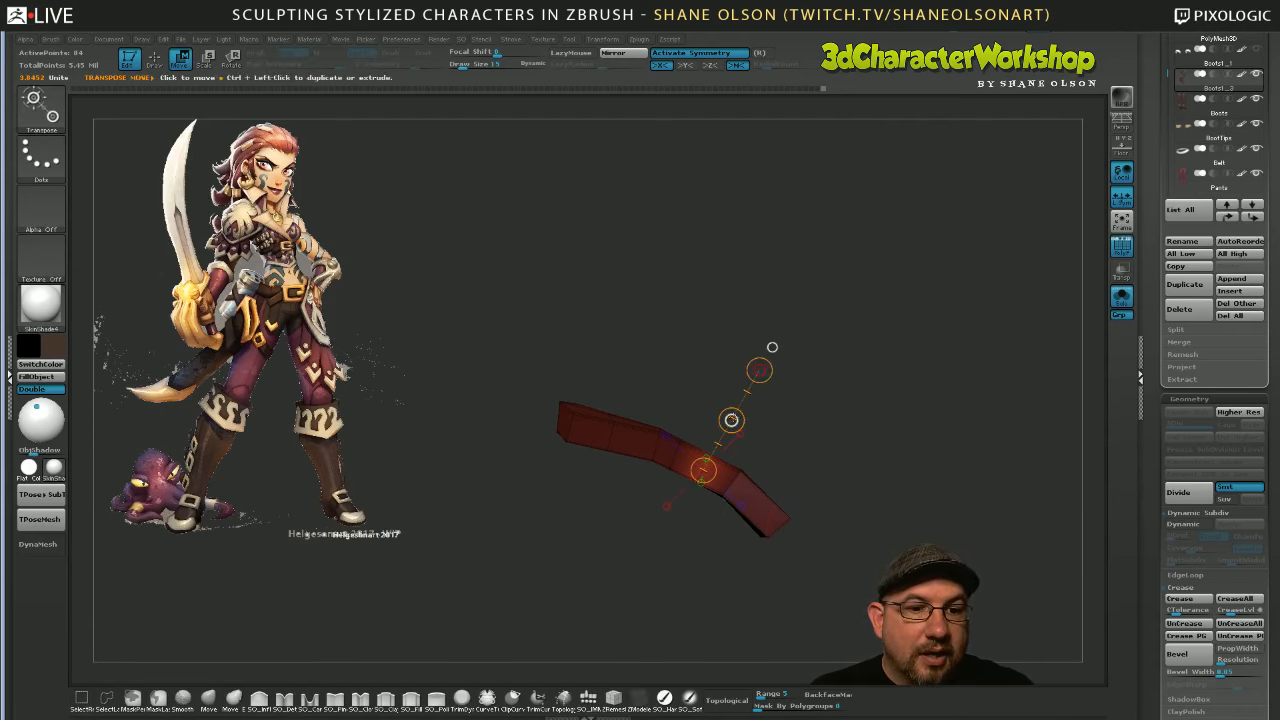
pyautogui.moveTo(732, 420); pyautogui.dragTo(772, 347)
# Mask the strap except the edge loop beside the raised bend and move that loop outward to widen the bend
pyautogui.keyDown('ctrl'); pyautogui.moveTo(688, 404); pyautogui.dragTo(702, 504); pyautogui.keyUp('ctrl')
pyautogui.keyDown('ctrl'); pyautogui.moveTo(790, 490); pyautogui.dragTo(797, 492); pyautogui.keyUp('ctrl')
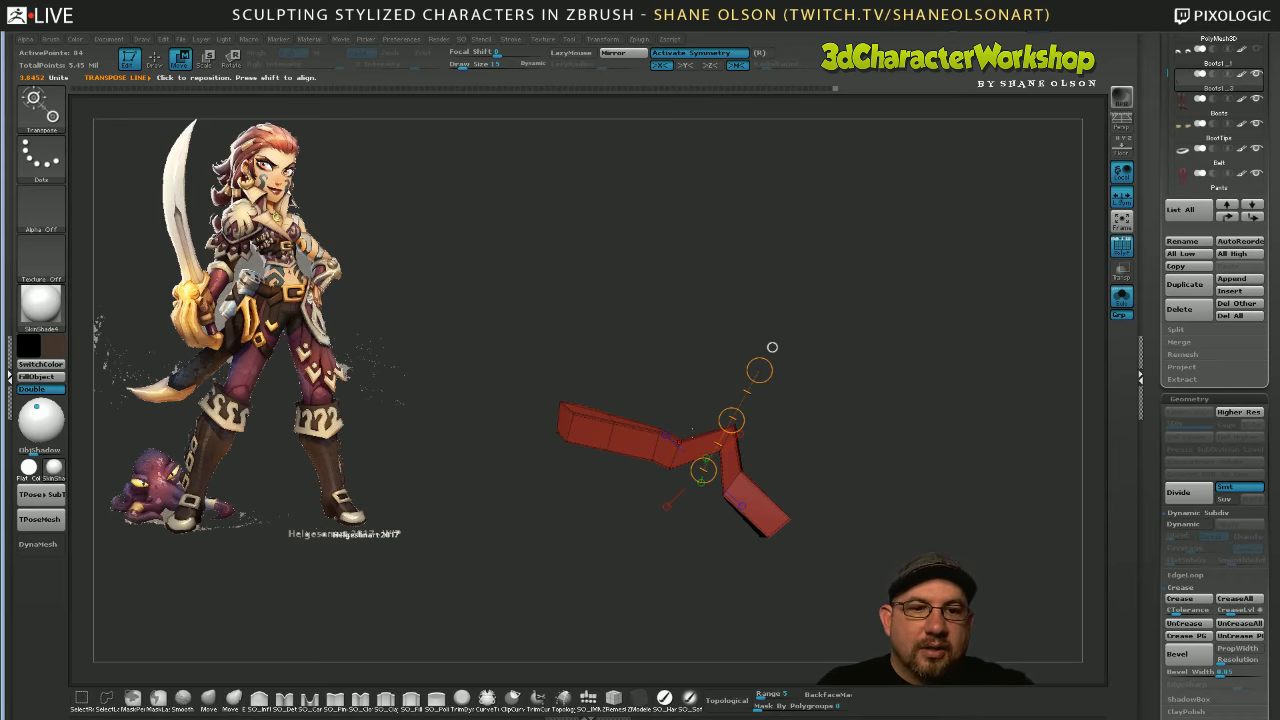
pyautogui.moveTo(806, 456)
pyautogui.mouseDown()
pyautogui.moveTo(845, 470)
pyautogui.moveTo(848, 458)
pyautogui.mouseUp()
pyautogui.keyDown('ctrl'); pyautogui.moveTo(676, 420); pyautogui.dragTo(546, 512); pyautogui.keyUp('ctrl')
pyautogui.moveTo(705, 404)
pyautogui.keyDown('ctrl'); pyautogui.mouseDown()
pyautogui.moveTo(870, 497)
pyautogui.moveTo(655, 594)
pyautogui.moveTo(647, 583)
pyautogui.mouseUp(); pyautogui.keyUp('ctrl')
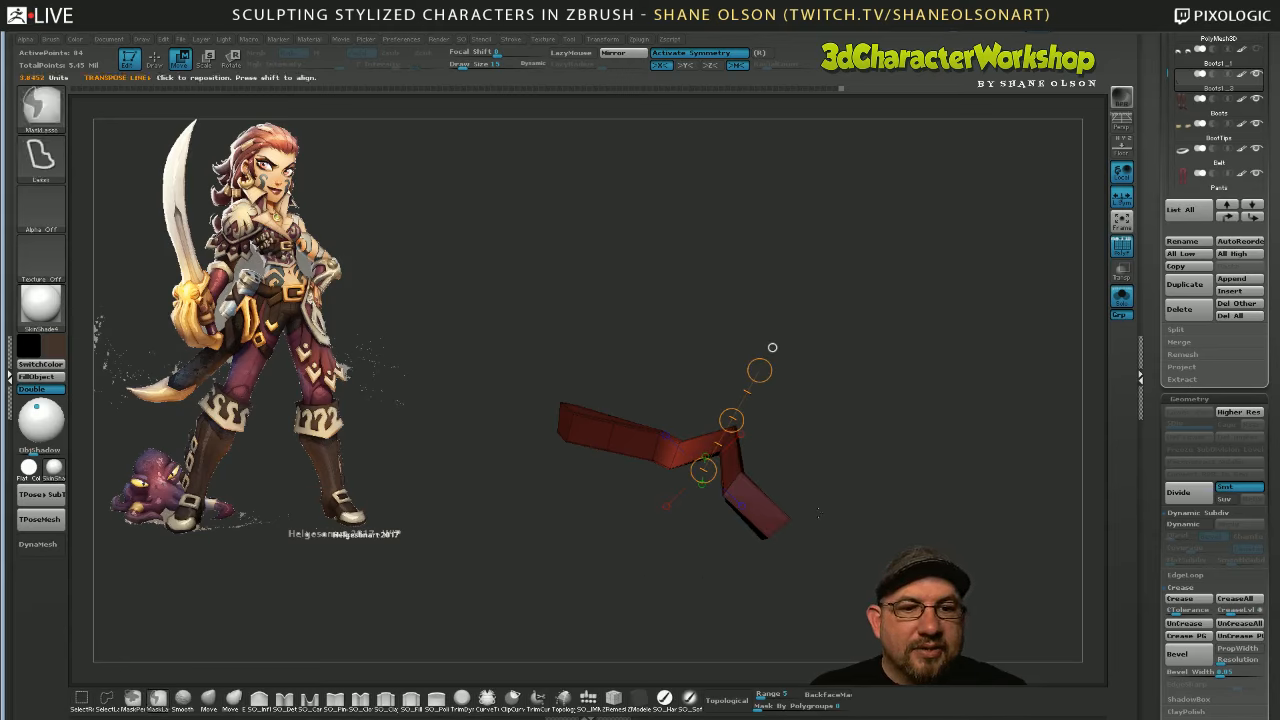
pyautogui.keyDown('ctrl'); pyautogui.moveTo(707, 533); pyautogui.dragTo(707, 533); pyautogui.keyUp('ctrl')
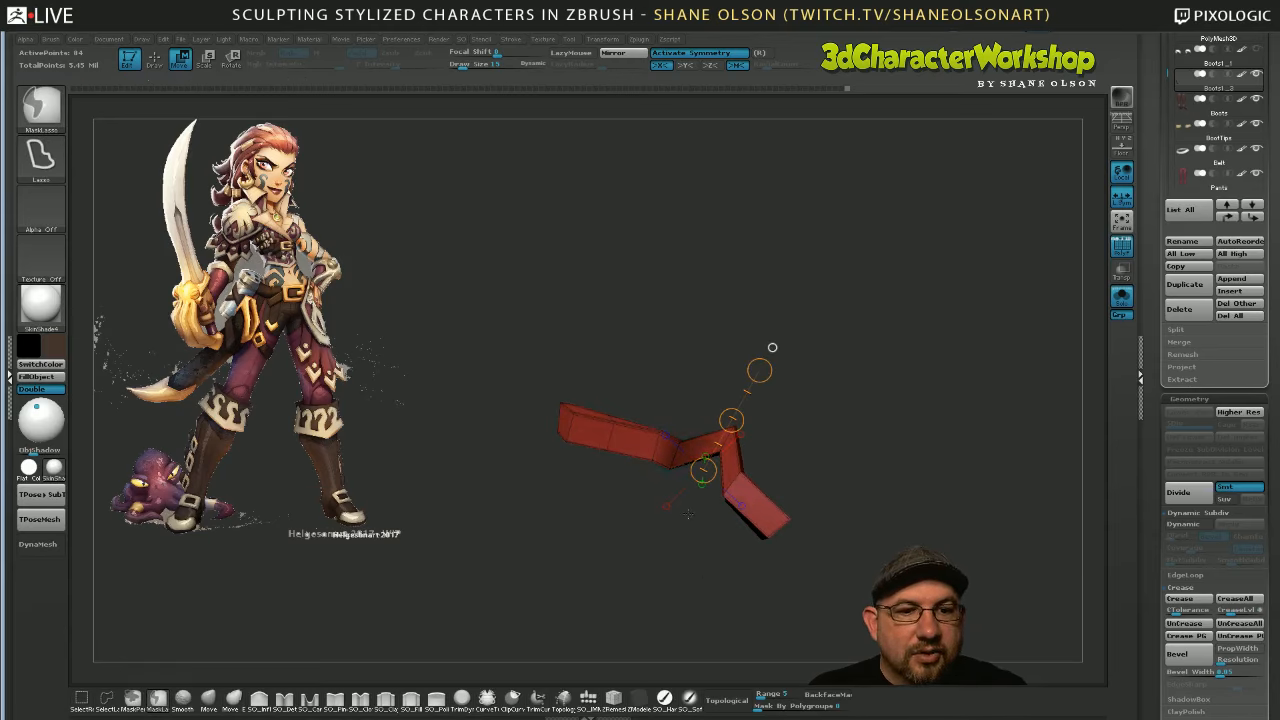
pyautogui.keyDown('ctrl'); pyautogui.click(747, 599); pyautogui.keyUp('ctrl')
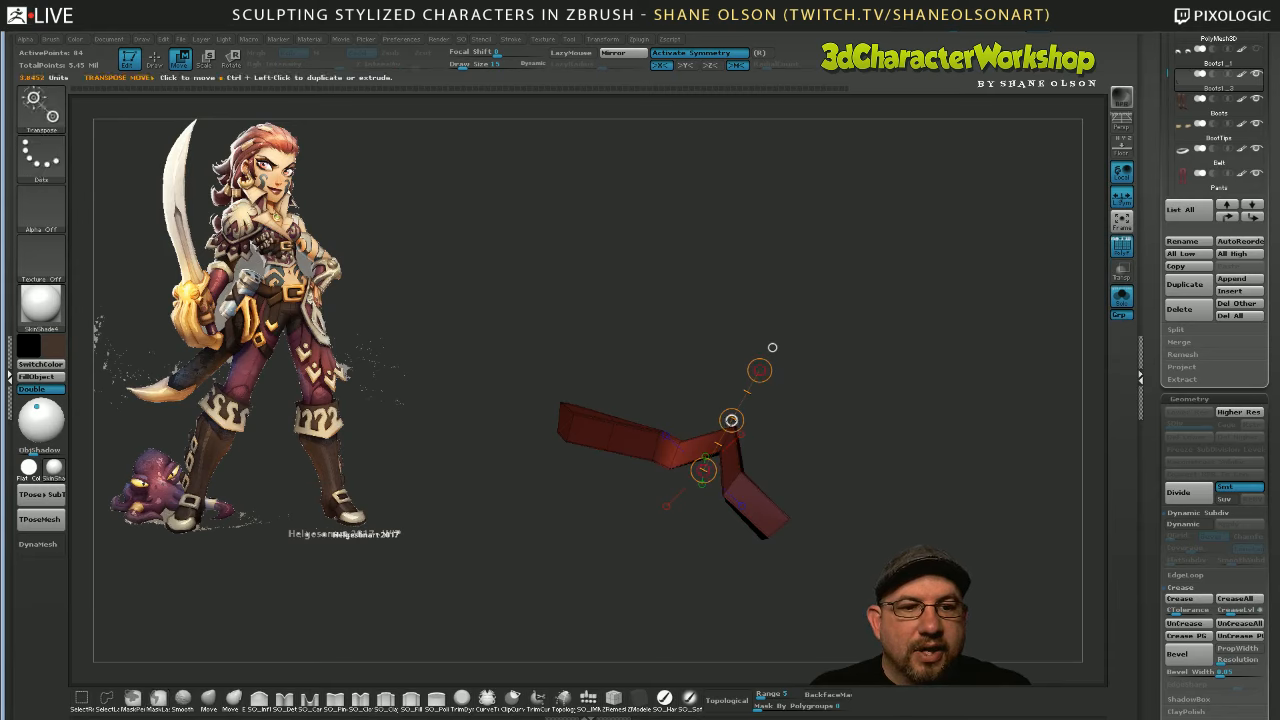
pyautogui.moveTo(747, 399); pyautogui.dragTo(752, 390)
pyautogui.moveTo(799, 408); pyautogui.dragTo(822, 556)
pyautogui.rightClick(822, 558)
pyautogui.moveTo(812, 498); pyautogui.dragTo(808, 481)
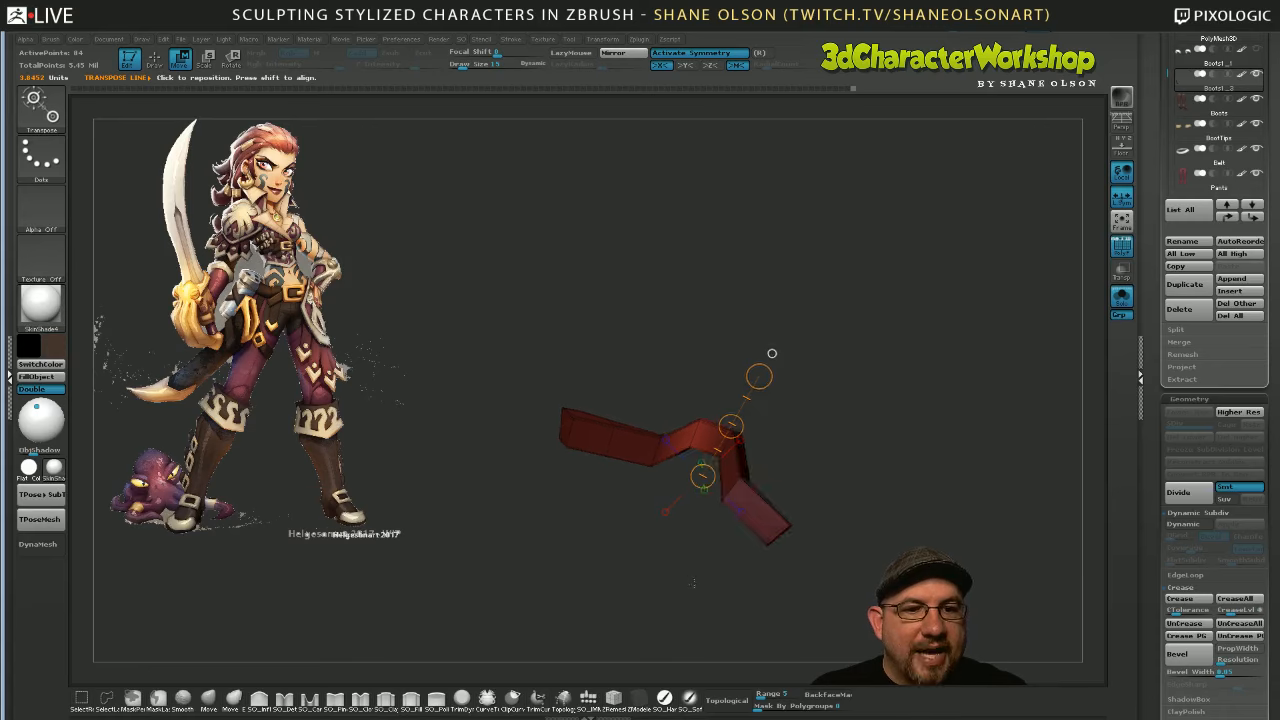
# Isolate the edge loop at one foot of the strap's bend and angle it with Transpose Rotate
pyautogui.keyDown('ctrl'); pyautogui.moveTo(694, 570); pyautogui.dragTo(684, 558); pyautogui.keyUp('ctrl')
pyautogui.moveTo(664, 490)
pyautogui.keyDown('ctrl'); pyautogui.mouseDown()
pyautogui.moveTo(663, 413)
pyautogui.moveTo(652, 568)
pyautogui.moveTo(635, 521)
pyautogui.mouseUp(); pyautogui.keyUp('ctrl')
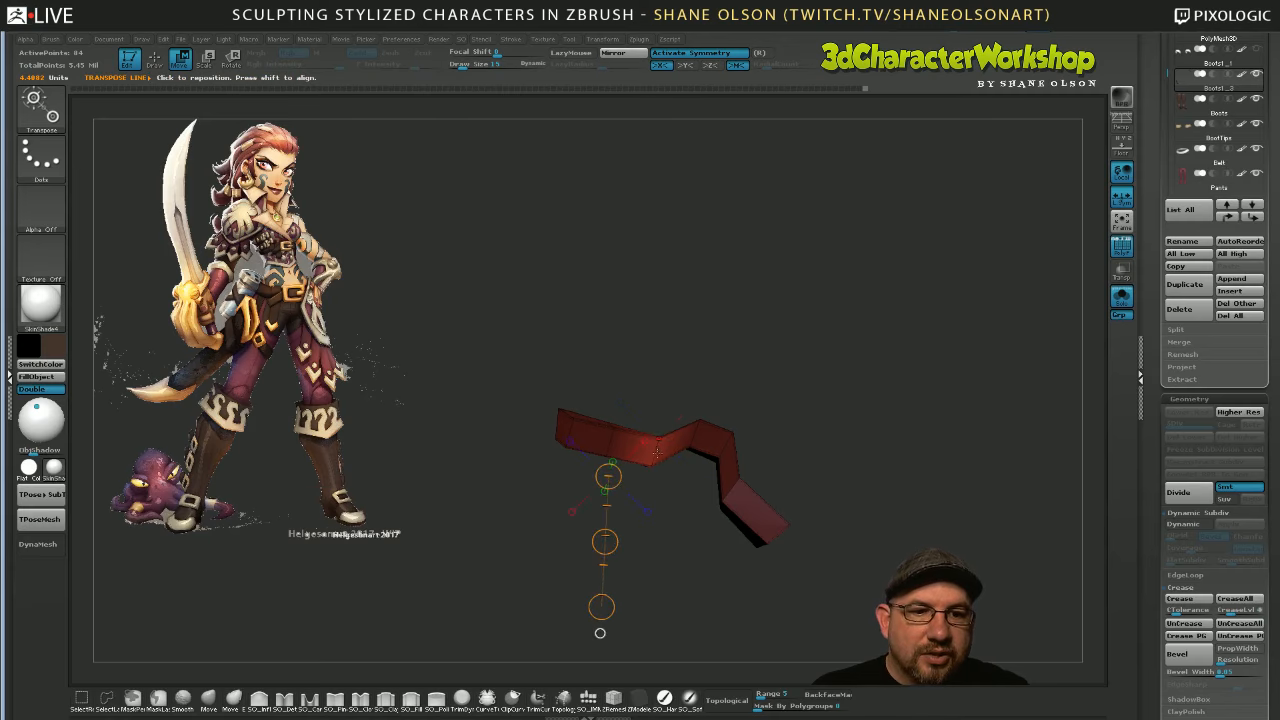
pyautogui.moveTo(657, 446)
pyautogui.mouseDown()
pyautogui.moveTo(646, 491)
pyautogui.moveTo(681, 549)
pyautogui.moveTo(682, 588)
pyautogui.mouseUp()
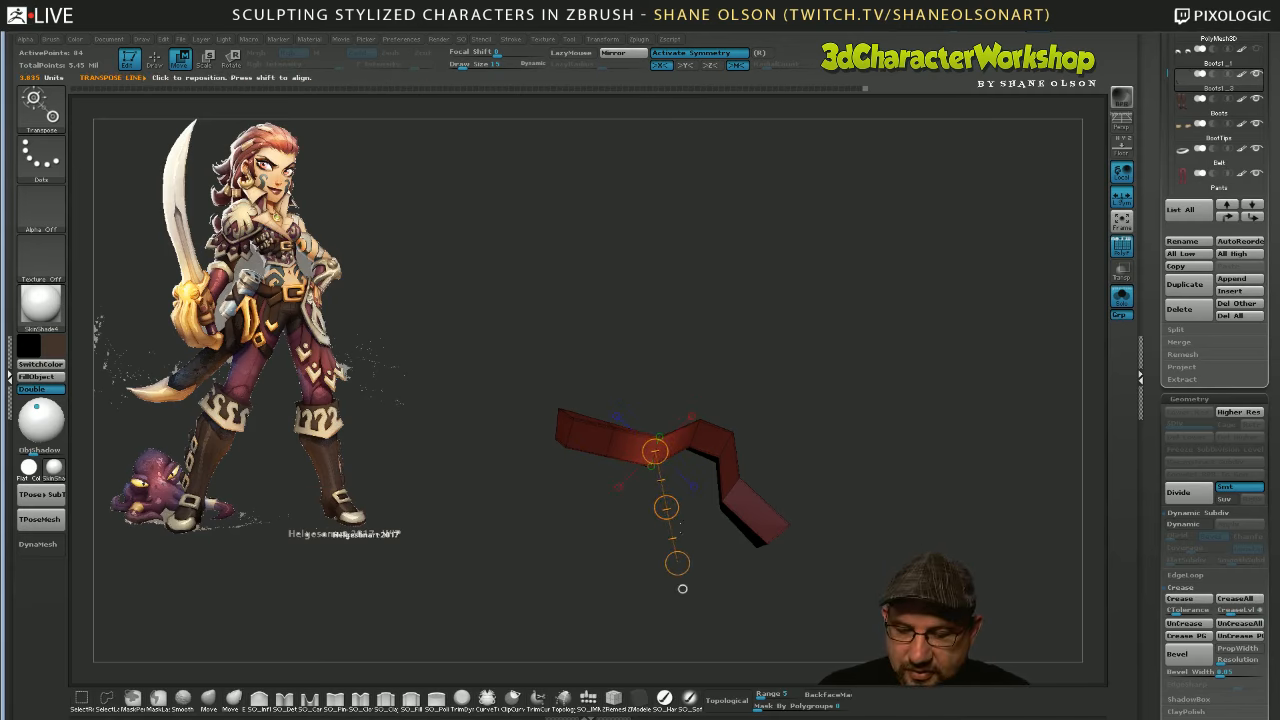
pyautogui.press('r')
pyautogui.moveTo(682, 588); pyautogui.dragTo(717, 540)
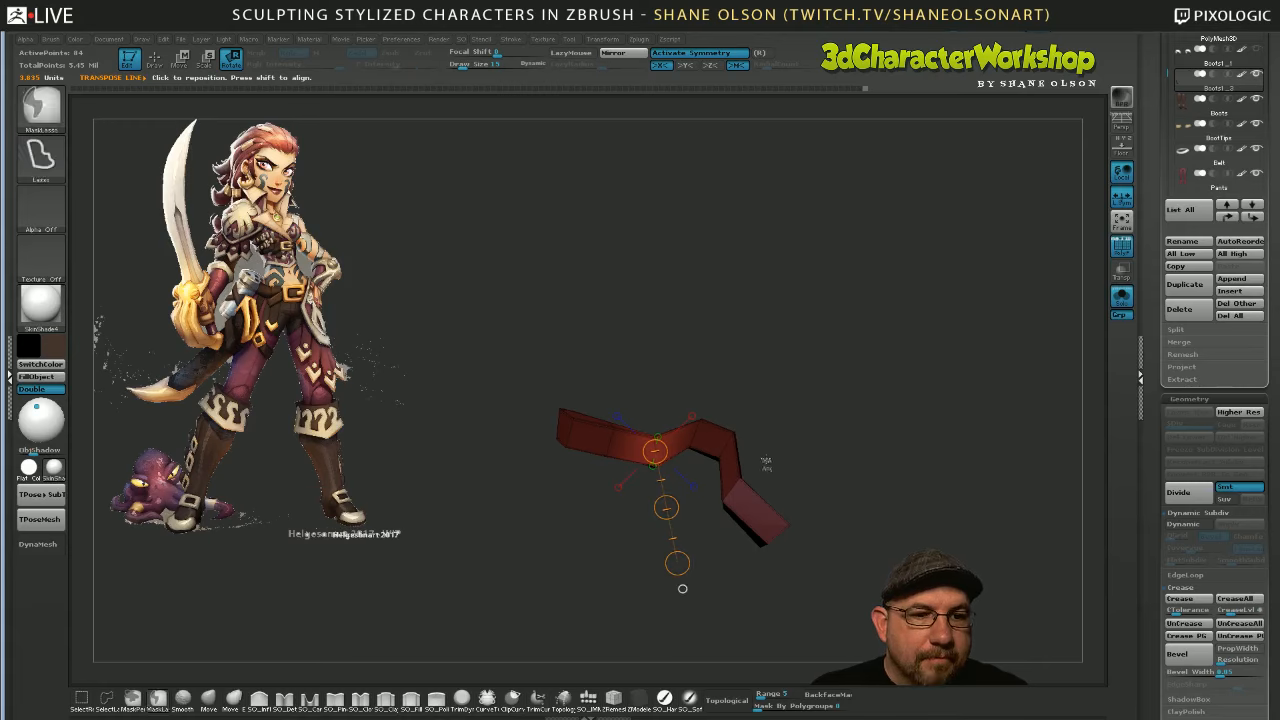
# Mask around the remaining edge loops of the strap's bend one after another and adjust their angles with Transpose Rotate
pyautogui.moveTo(757, 457)
pyautogui.keyDown('ctrl'); pyautogui.mouseDown()
pyautogui.moveTo(760, 476)
pyautogui.moveTo(798, 490)
pyautogui.moveTo(731, 577)
pyautogui.moveTo(717, 577)
pyautogui.mouseUp(); pyautogui.keyUp('ctrl')
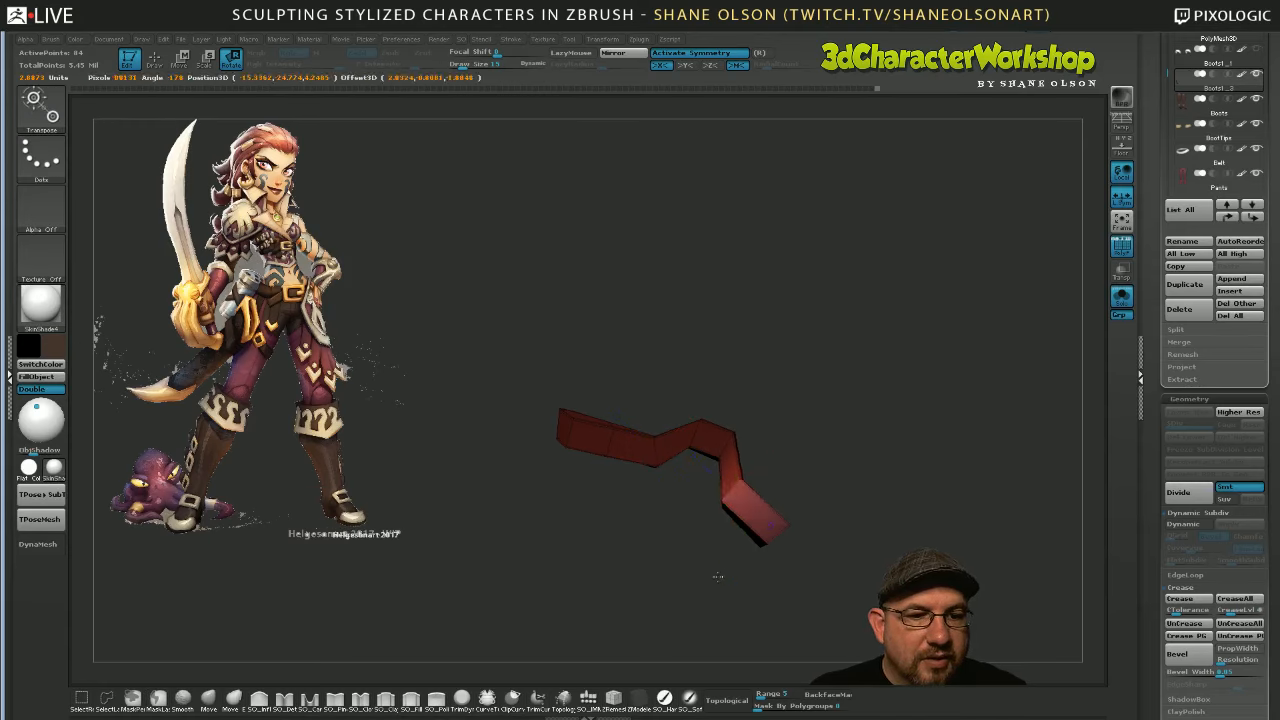
pyautogui.moveTo(826, 480)
pyautogui.mouseDown()
pyautogui.moveTo(842, 485)
pyautogui.moveTo(815, 498)
pyautogui.moveTo(831, 497)
pyautogui.moveTo(836, 468)
pyautogui.mouseUp()
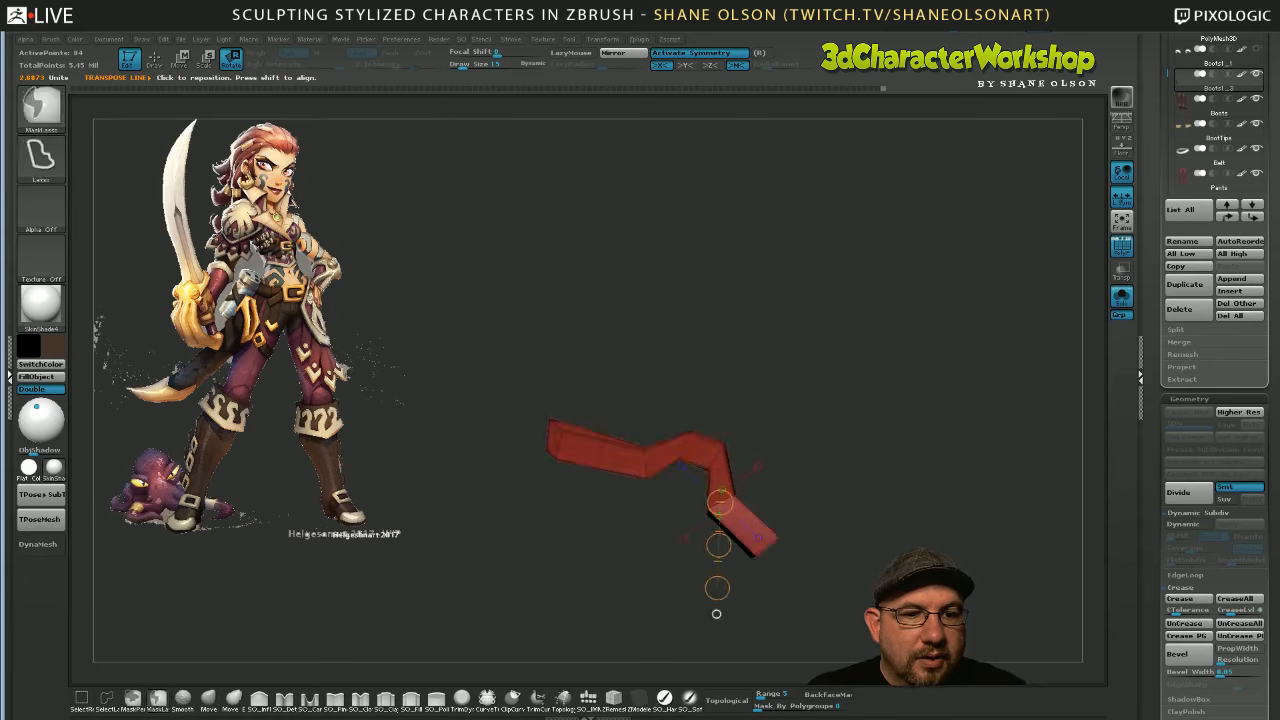
pyautogui.moveTo(752, 422)
pyautogui.keyDown('ctrl'); pyautogui.mouseDown()
pyautogui.moveTo(692, 487)
pyautogui.moveTo(779, 451)
pyautogui.mouseUp(); pyautogui.keyUp('ctrl')
pyautogui.keyDown('ctrl'); pyautogui.click(797, 427); pyautogui.keyUp('ctrl')
pyautogui.moveTo(779, 451); pyautogui.dragTo(780, 462)
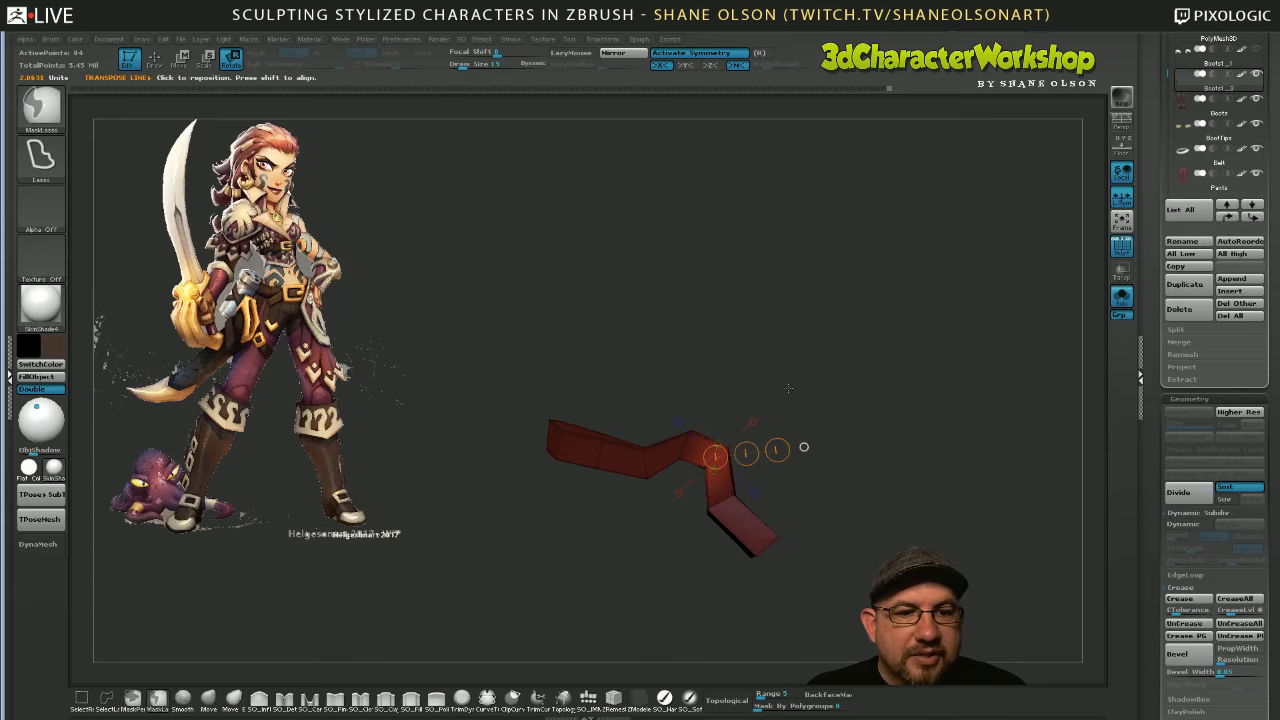
pyautogui.keyDown('ctrl'); pyautogui.click(803, 447); pyautogui.keyUp('ctrl')
pyautogui.moveTo(677, 480)
pyautogui.keyDown('ctrl'); pyautogui.mouseDown()
pyautogui.moveTo(682, 430)
pyautogui.moveTo(717, 426)
pyautogui.moveTo(670, 538)
pyautogui.moveTo(713, 523)
pyautogui.mouseUp(); pyautogui.keyUp('ctrl')
pyautogui.keyDown('ctrl'); pyautogui.click(727, 363); pyautogui.keyUp('ctrl')
pyautogui.moveTo(841, 575); pyautogui.dragTo(895, 485)
# Turn off Solo, unhide the buckle frame and enable Dynamic Subdivision on the buckle piece
pyautogui.click(1121, 296)
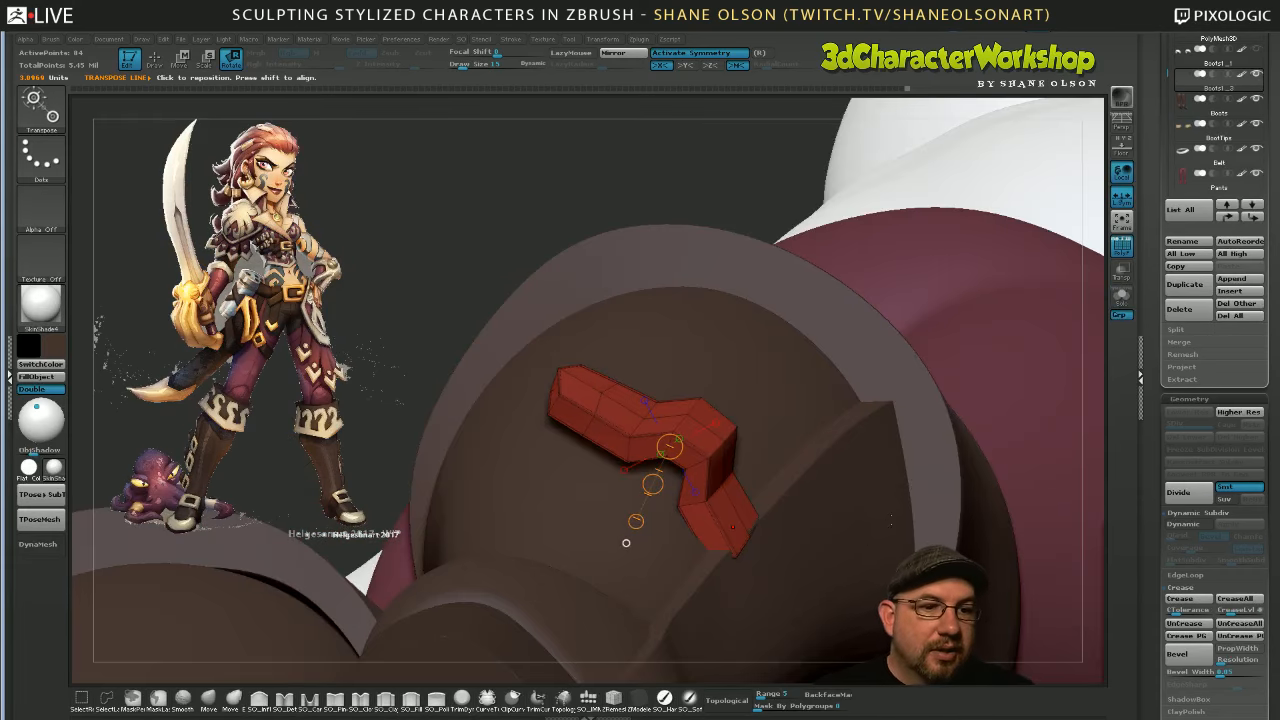
pyautogui.keyDown('ctrl'); pyautogui.keyDown('shift'); pyautogui.click(762, 183); pyautogui.keyUp('shift'); pyautogui.keyUp('ctrl')
pyautogui.moveTo(768, 183); pyautogui.dragTo(770, 506)
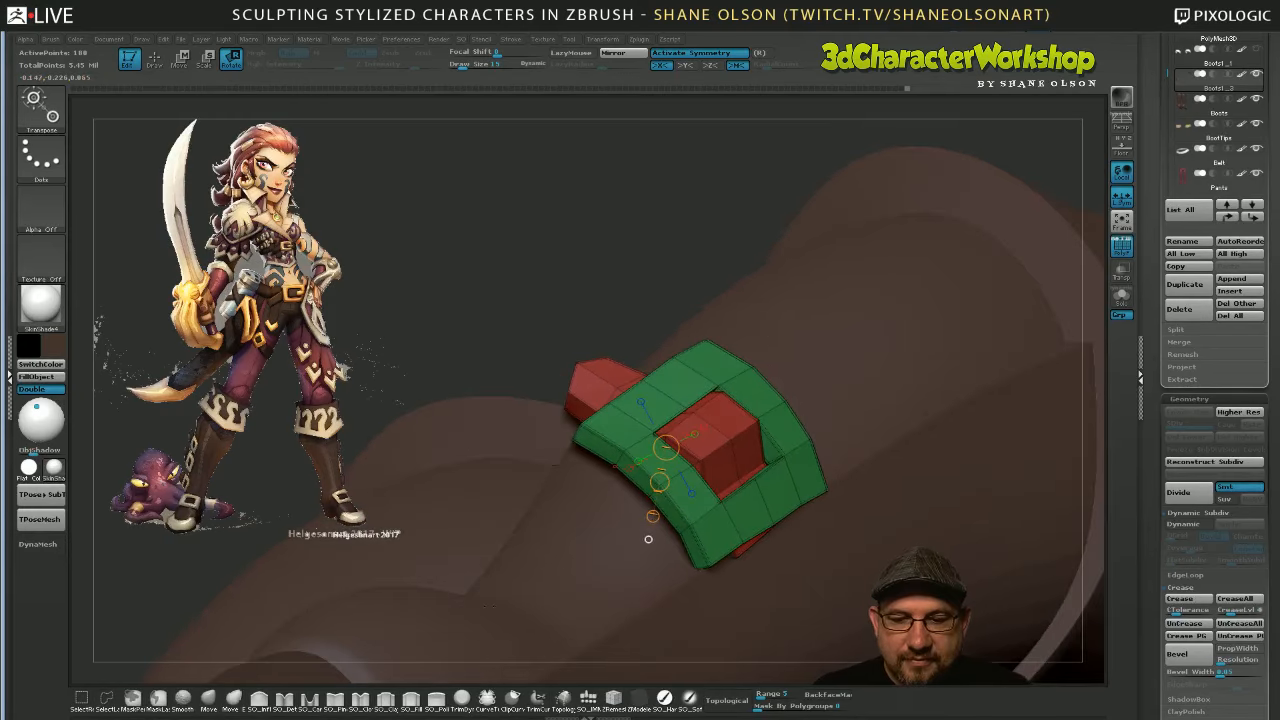
pyautogui.press('q')
pyautogui.press('d')
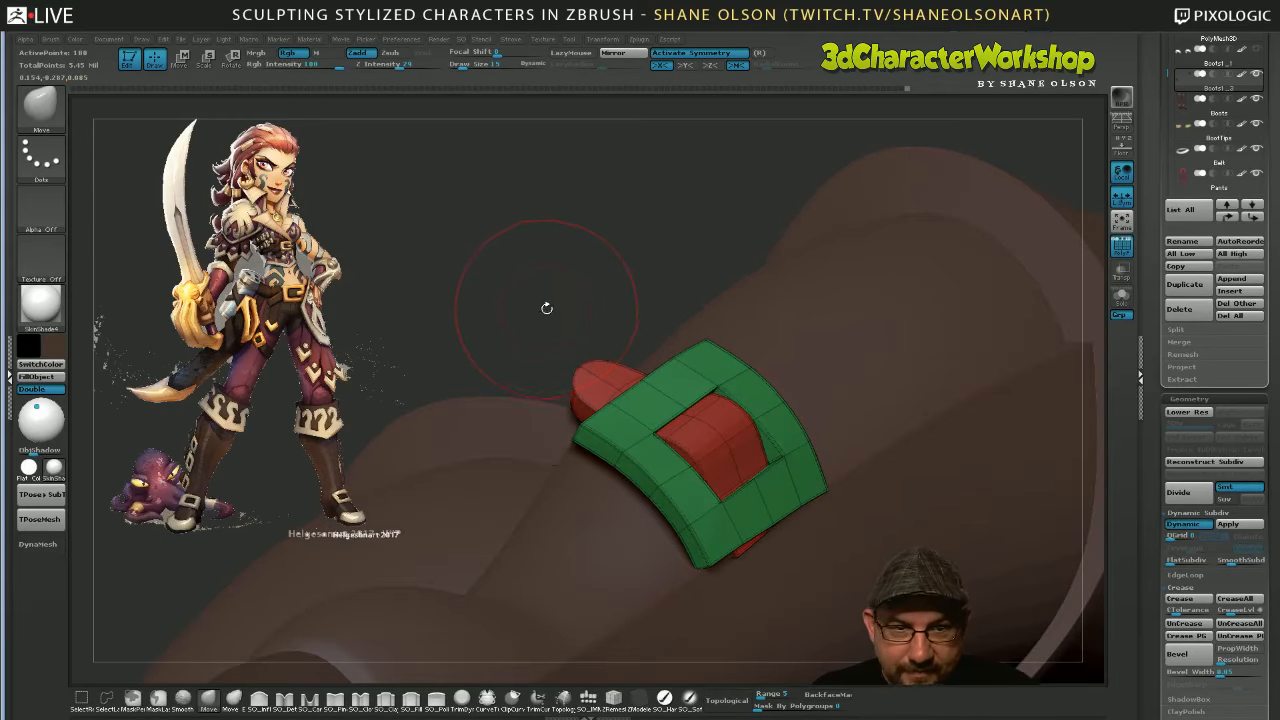
pyautogui.moveTo(546, 304); pyautogui.dragTo(722, 450)
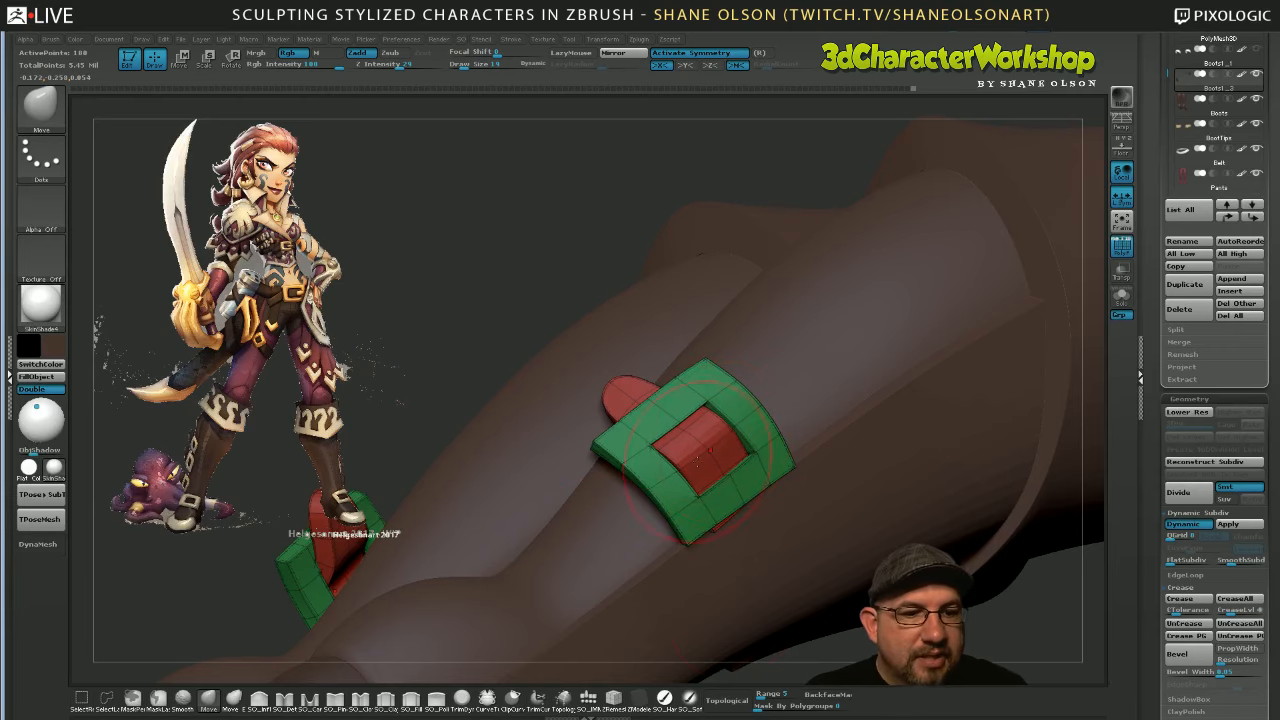
# Enable Topological masking and adjust the strap with the Move brush so it sits neatly through the buckle frame
pyautogui.hotkey('alt', 't')
pyautogui.moveTo(700, 465)
pyautogui.mouseDown(button='right')
pyautogui.moveTo(690, 455)
pyautogui.moveTo(712, 450)
pyautogui.mouseUp(button='right')
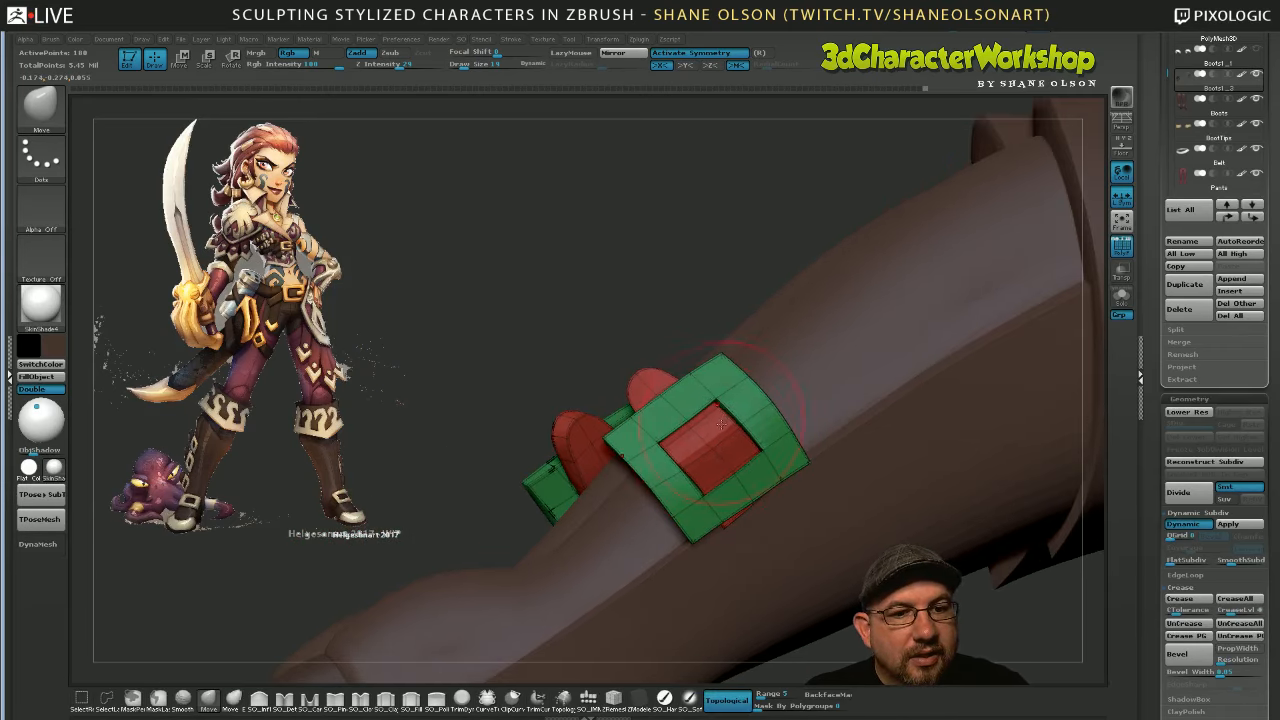
pyautogui.moveTo(712, 450); pyautogui.dragTo(670, 376, button='right')
pyautogui.moveTo(663, 356); pyautogui.dragTo(640, 374)
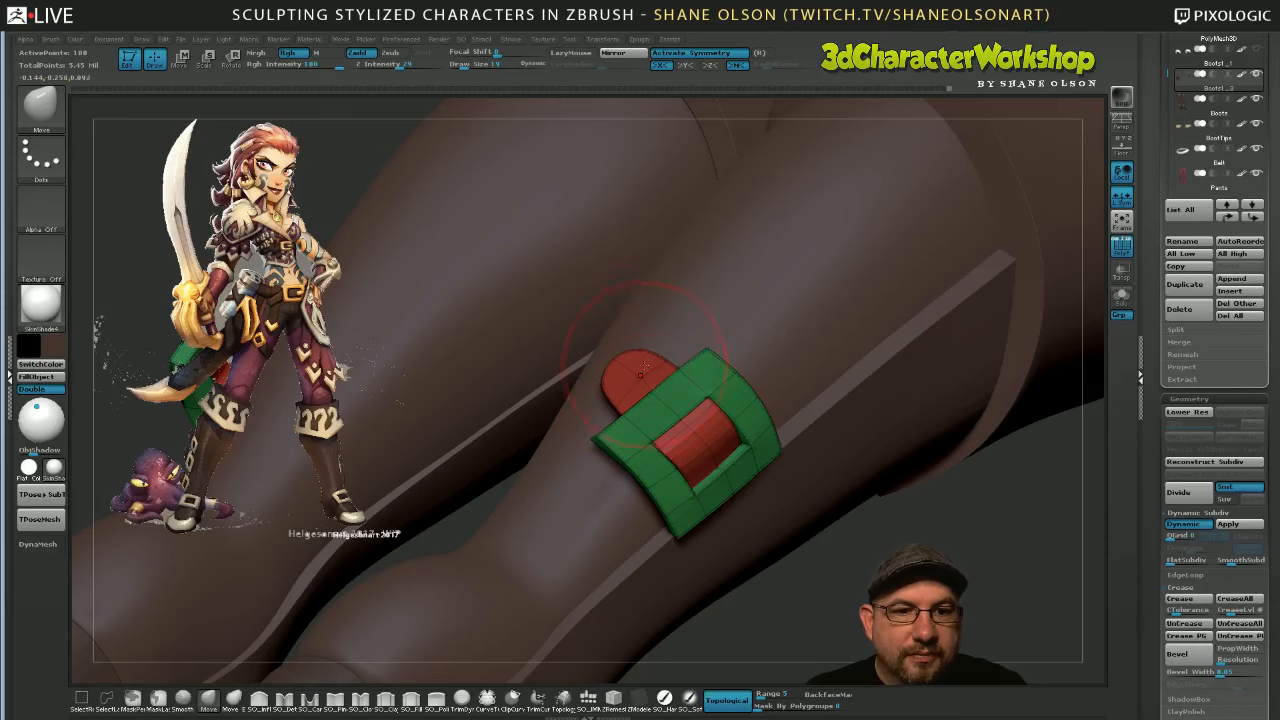
pyautogui.moveTo(637, 370); pyautogui.dragTo(905, 556, button='right')
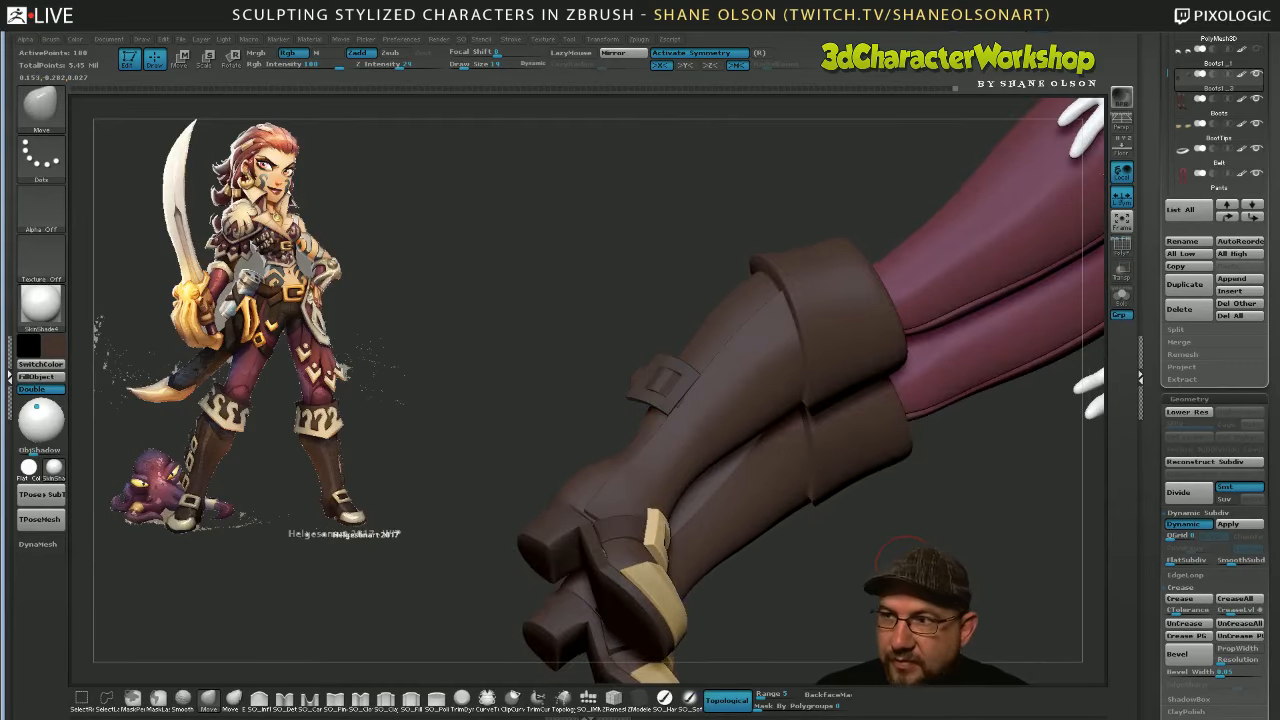
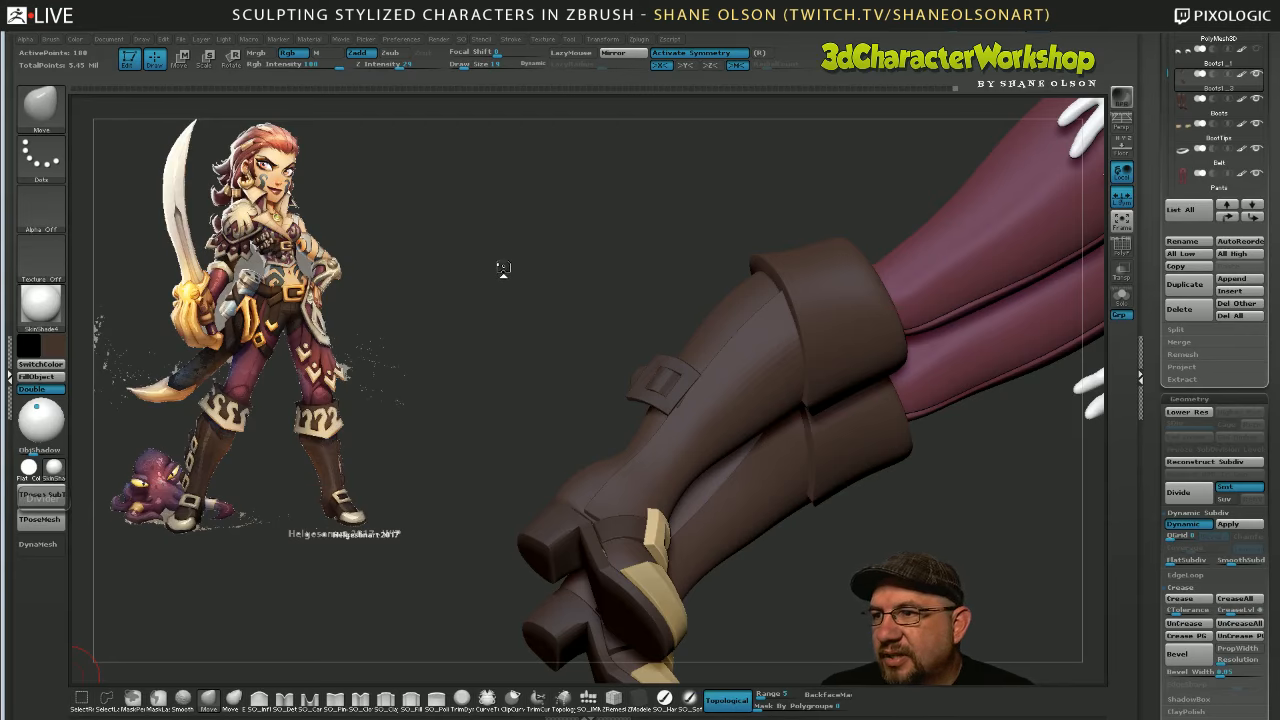
# Try isolating the buckle frame and the strap in turn with topological masks in Transpose Move, clearing the masks
pyautogui.moveTo(503, 271)
pyautogui.mouseDown()
pyautogui.moveTo(453, 234)
pyautogui.moveTo(440, 251)
pyautogui.moveTo(474, 343)
pyautogui.mouseUp()
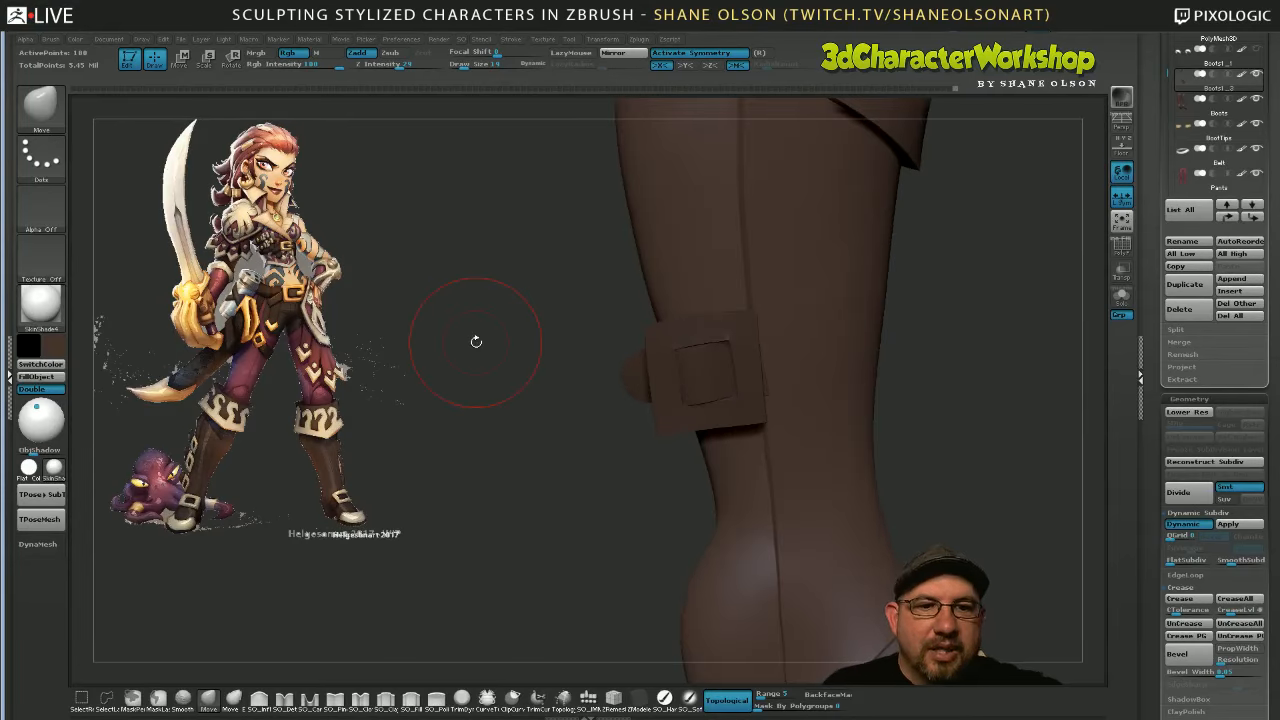
pyautogui.press('w')
pyautogui.moveTo(588, 514); pyautogui.dragTo(555, 528)
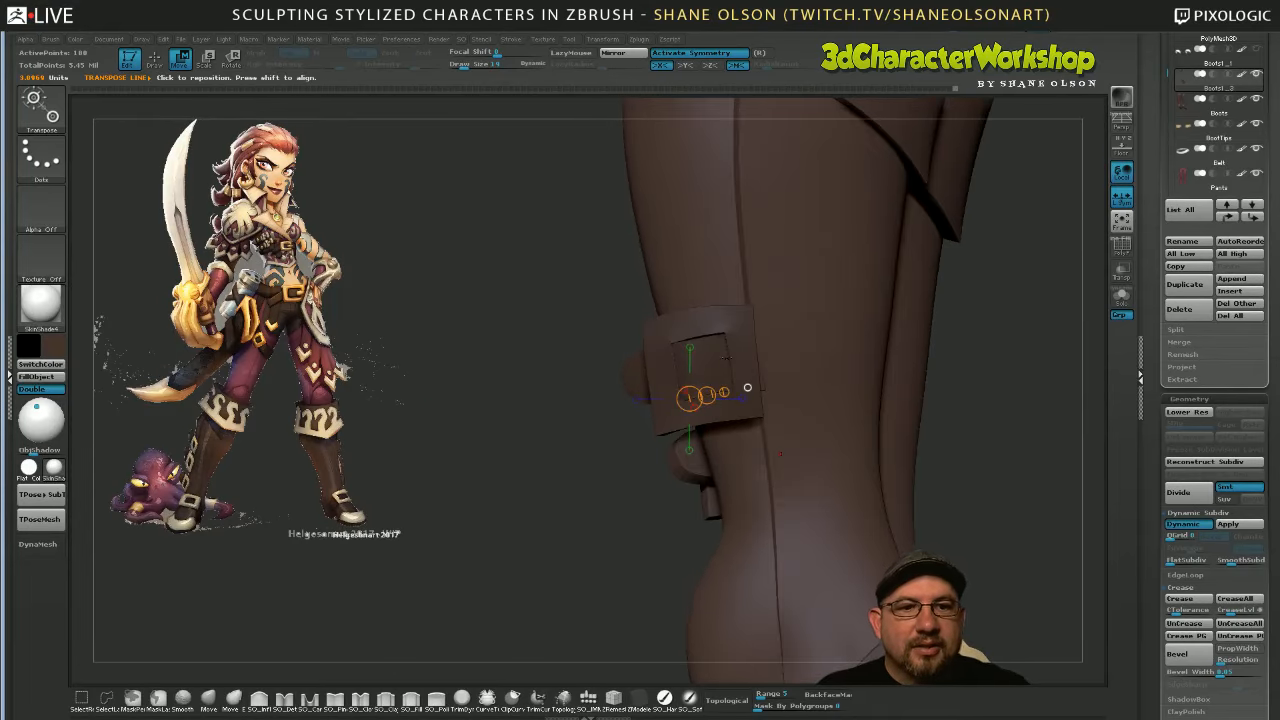
pyautogui.keyDown('ctrl'); pyautogui.click(738, 355); pyautogui.keyUp('ctrl')
pyautogui.moveTo(662, 362); pyautogui.dragTo(662, 412)
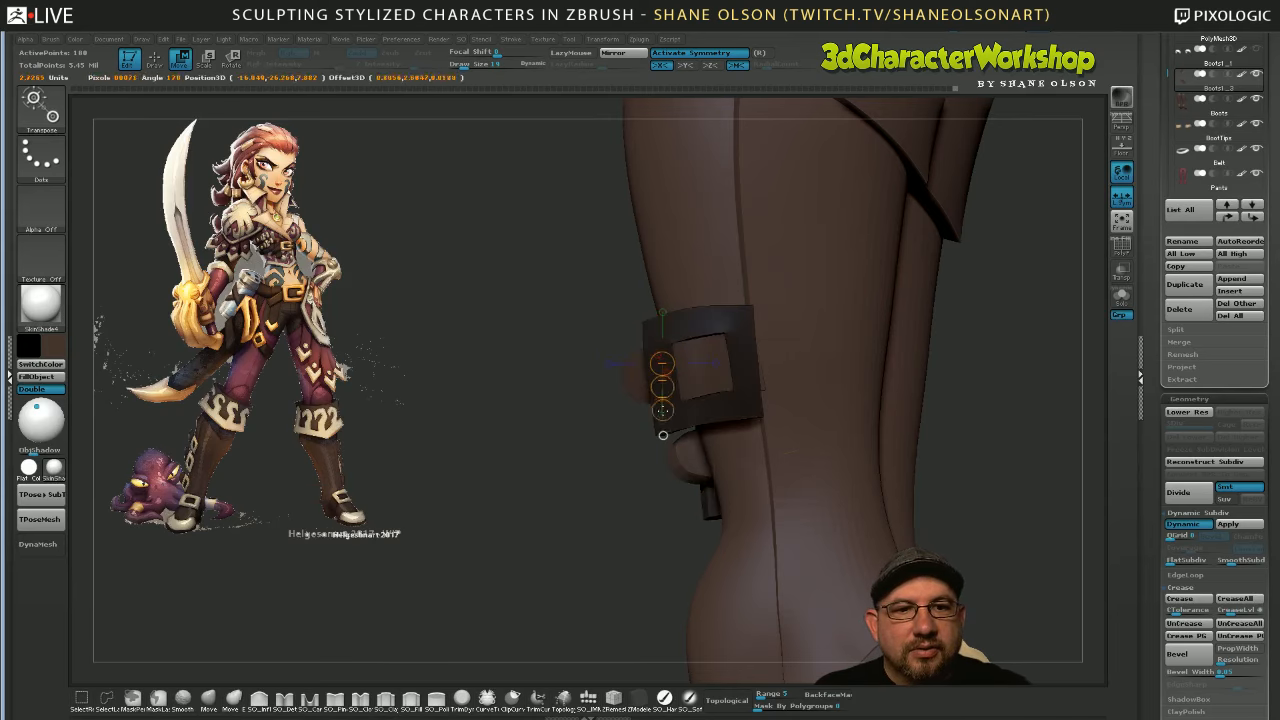
pyautogui.moveTo(740, 472); pyautogui.dragTo(740, 516)
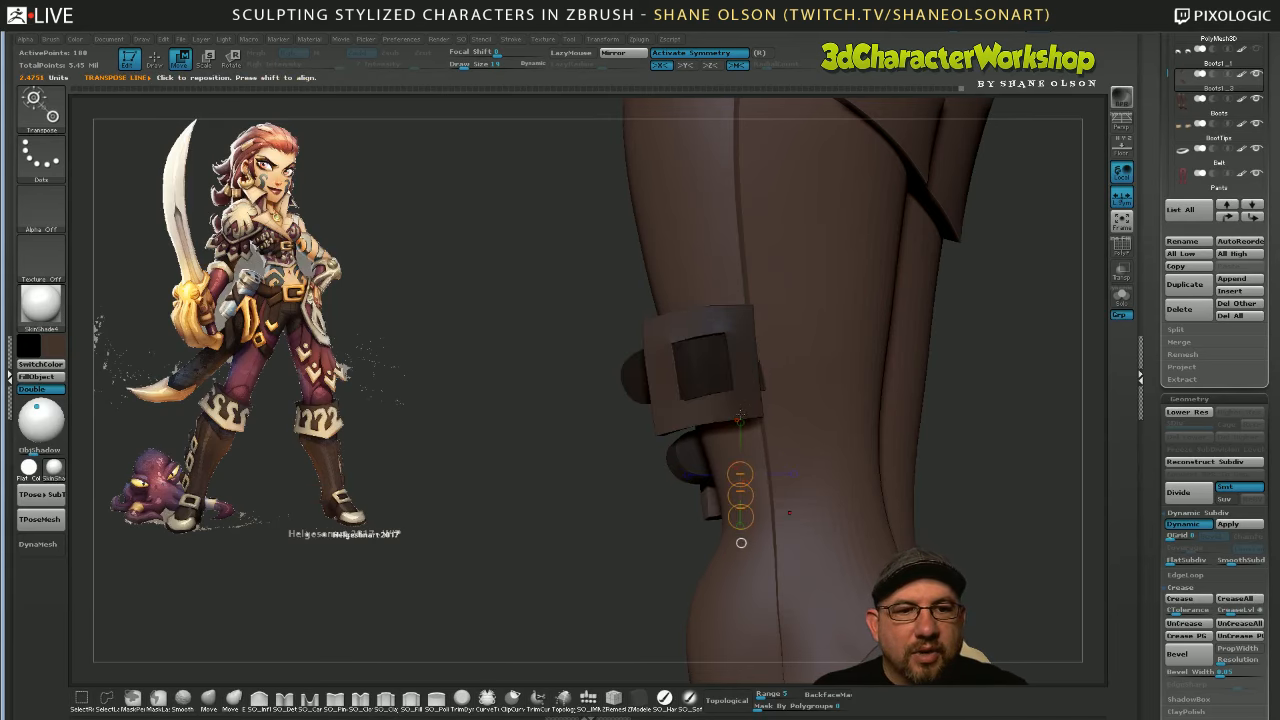
pyautogui.keyDown('ctrl'); pyautogui.moveTo(748, 401); pyautogui.dragTo(711, 405); pyautogui.keyUp('ctrl')
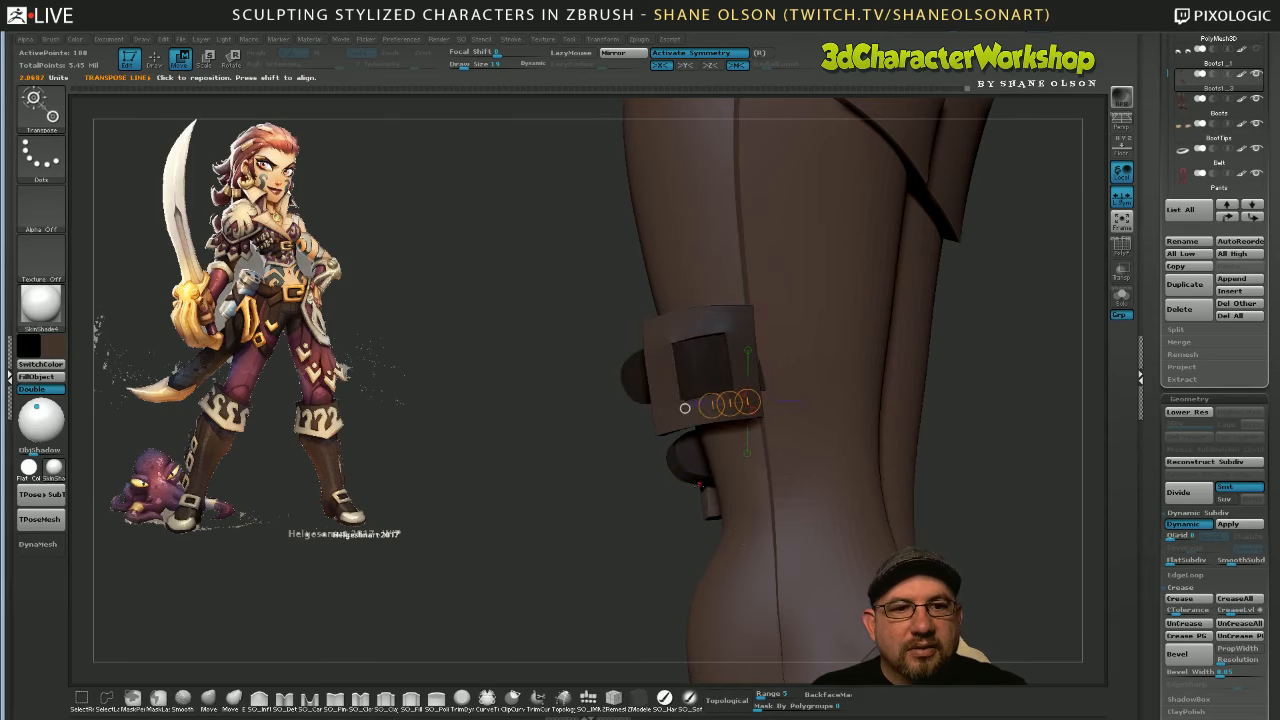
pyautogui.moveTo(643, 574); pyautogui.dragTo(658, 571)
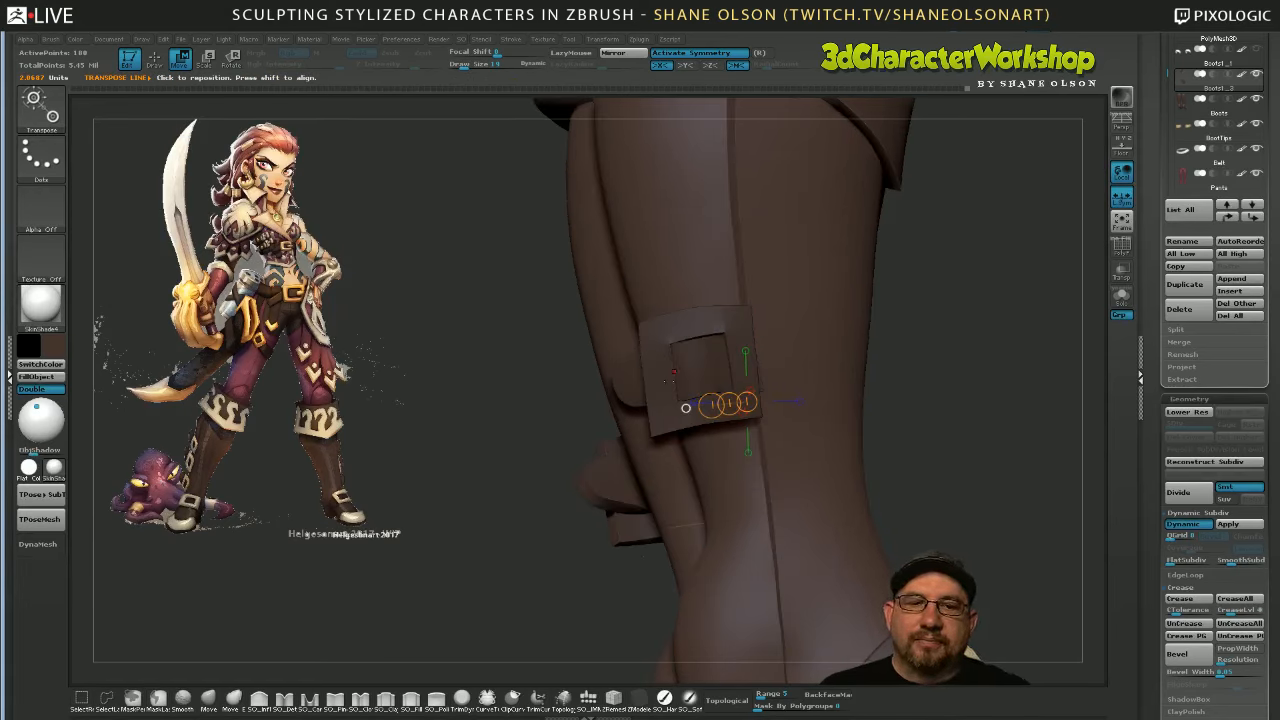
pyautogui.keyDown('ctrl'); pyautogui.moveTo(715, 368); pyautogui.dragTo(694, 372); pyautogui.keyUp('ctrl')
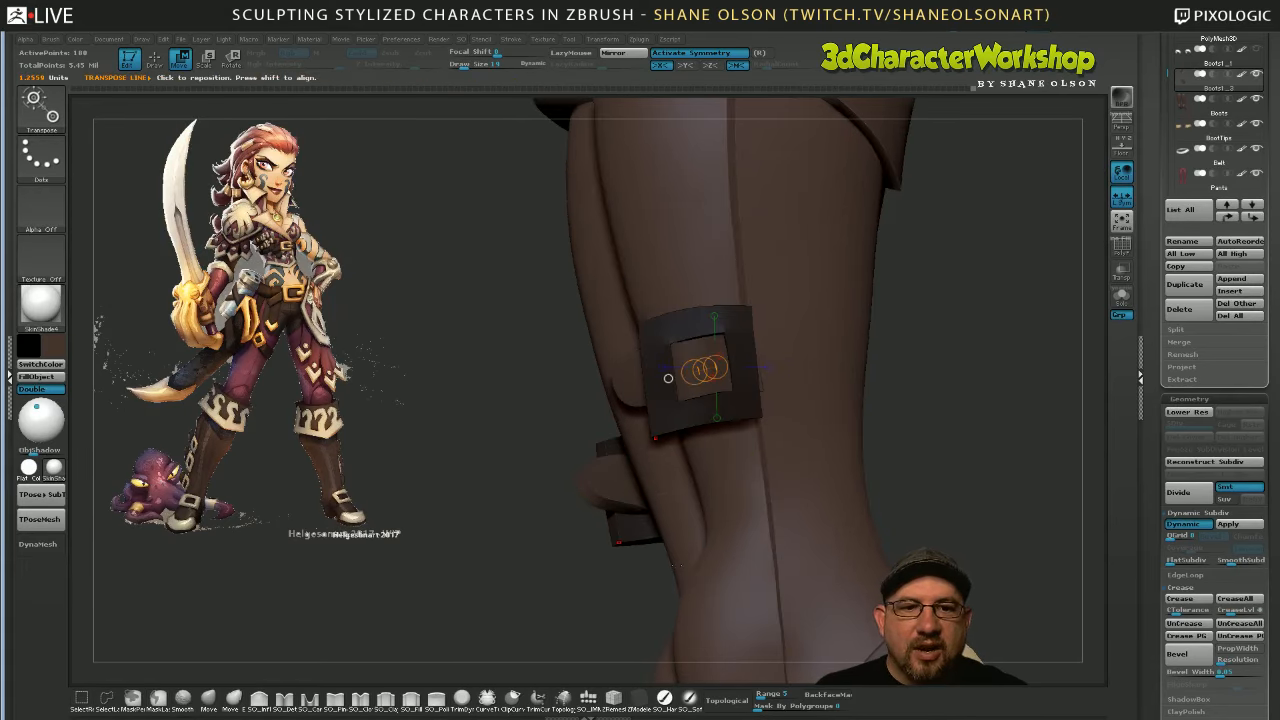
pyautogui.hotkey('ctrl', 'z')
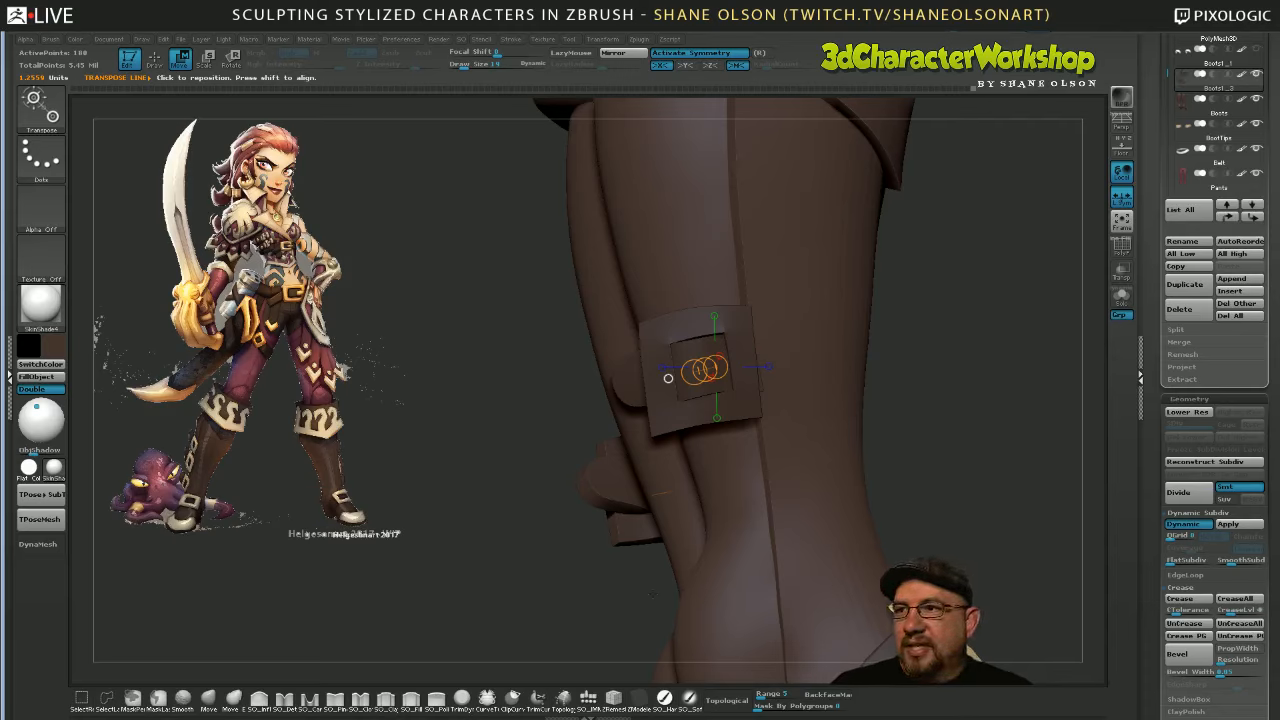
# Sample the tan colour from the buckle on the front of the boot
pyautogui.moveTo(513, 536); pyautogui.dragTo(518, 538)
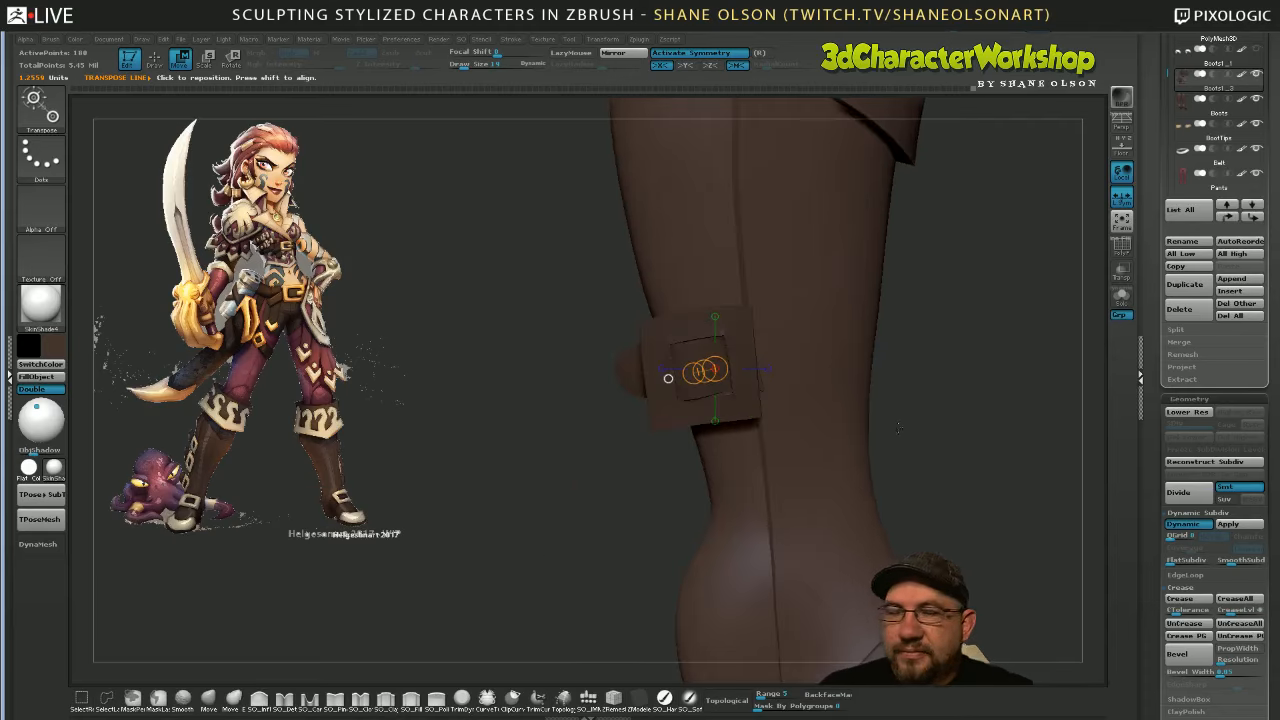
pyautogui.moveTo(899, 429)
pyautogui.keyDown('alt'); pyautogui.mouseDown()
pyautogui.moveTo(903, 396)
pyautogui.moveTo(905, 443)
pyautogui.moveTo(892, 418)
pyautogui.moveTo(902, 431)
pyautogui.moveTo(872, 431)
pyautogui.moveTo(890, 452)
pyautogui.moveTo(877, 512)
pyautogui.moveTo(931, 510)
pyautogui.moveTo(929, 444)
pyautogui.mouseUp(); pyautogui.keyUp('alt')
pyautogui.press('q')
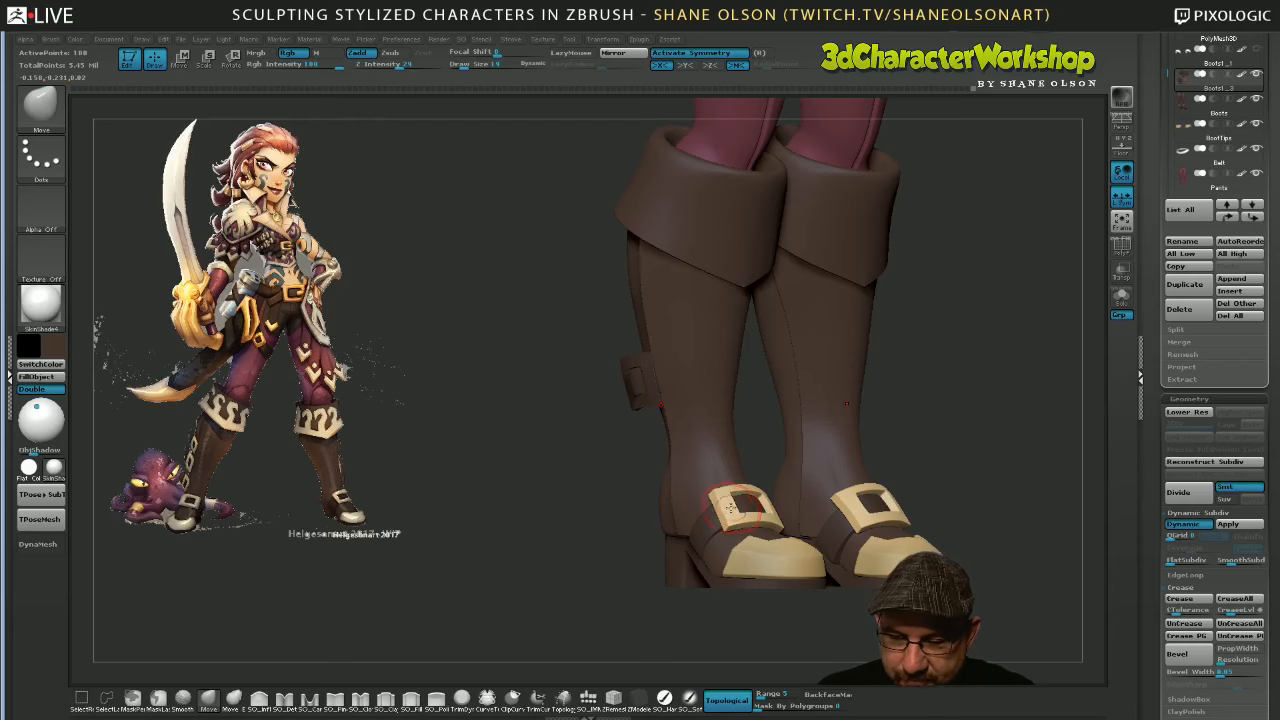
pyautogui.press('c')
pyautogui.moveTo(534, 609); pyautogui.dragTo(554, 609)
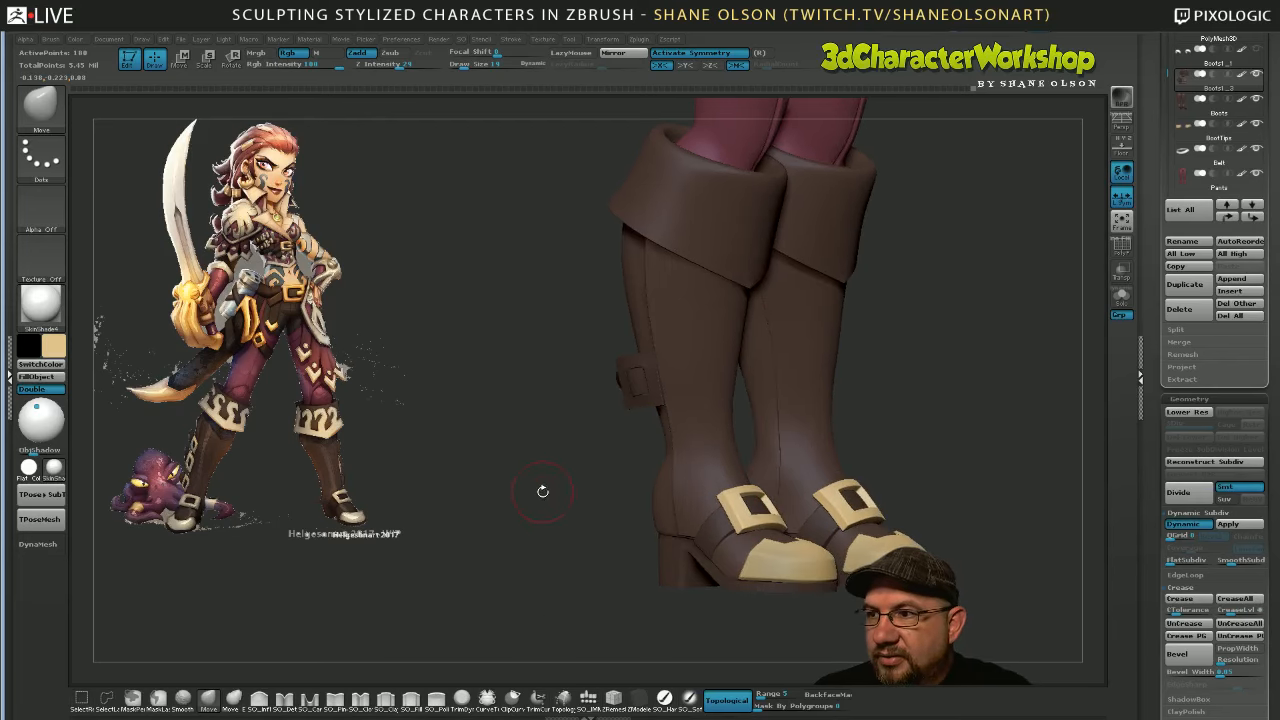
# Hide the strap and fill the visible buckle frame with the tan colour, using the hard paint brush's Rgb mode
pyautogui.moveTo(542, 491); pyautogui.dragTo(557, 557)
pyautogui.moveTo(592, 468); pyautogui.dragTo(611, 398)
pyautogui.moveTo(587, 483); pyautogui.dragTo(600, 440)
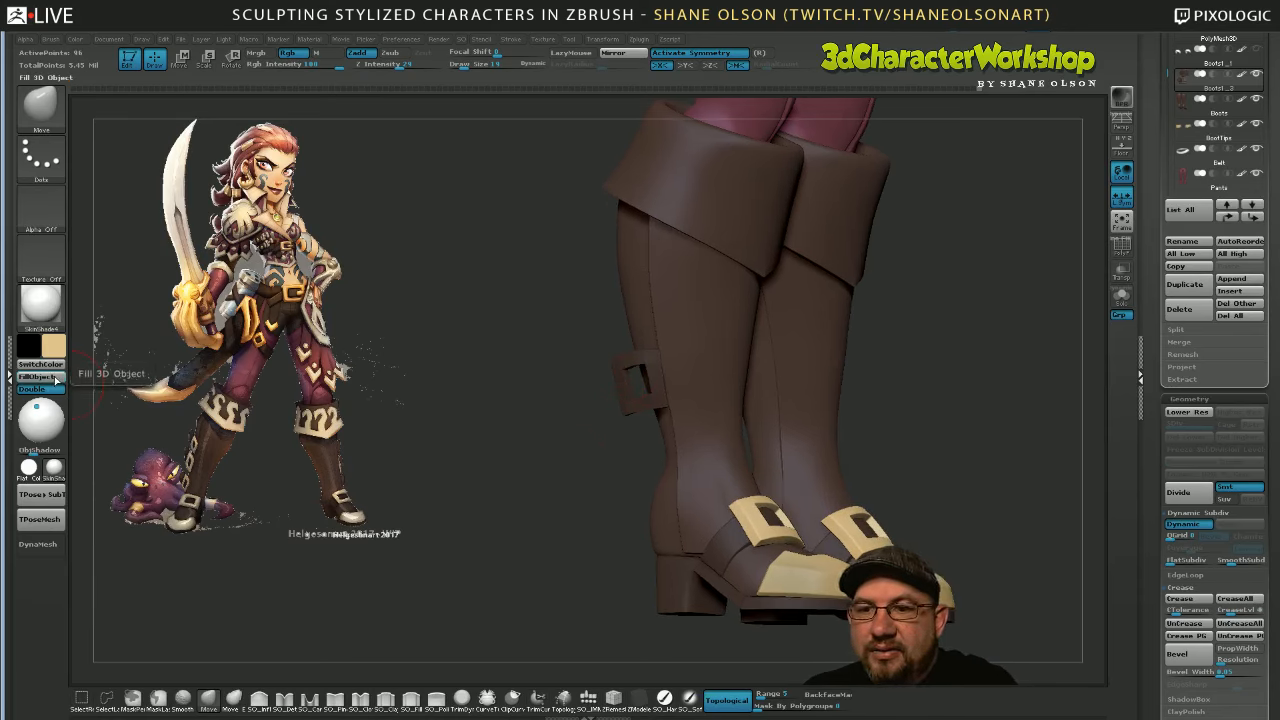
pyautogui.click(664, 697)
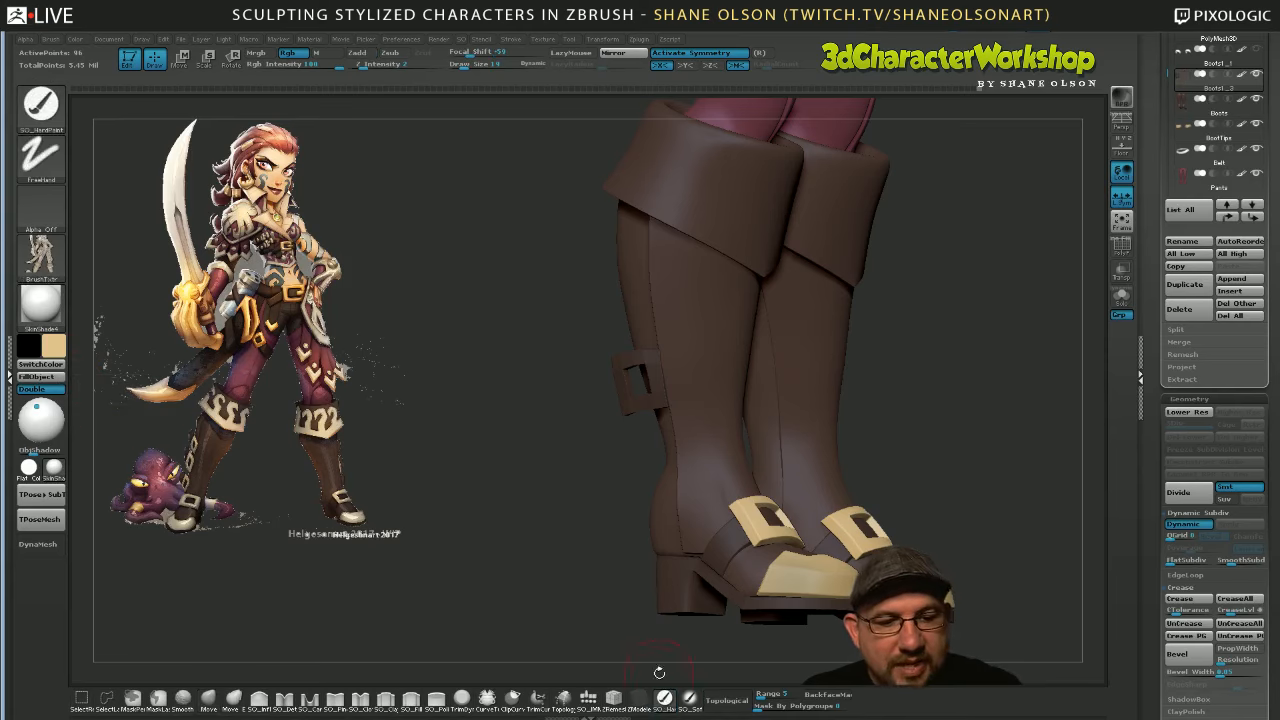
pyautogui.click(41, 376)
# Unhide the strap and compare the coloured side buckles on both boots with the concept art
pyautogui.moveTo(493, 559); pyautogui.dragTo(545, 562)
pyautogui.moveTo(869, 433); pyautogui.dragTo(893, 564)
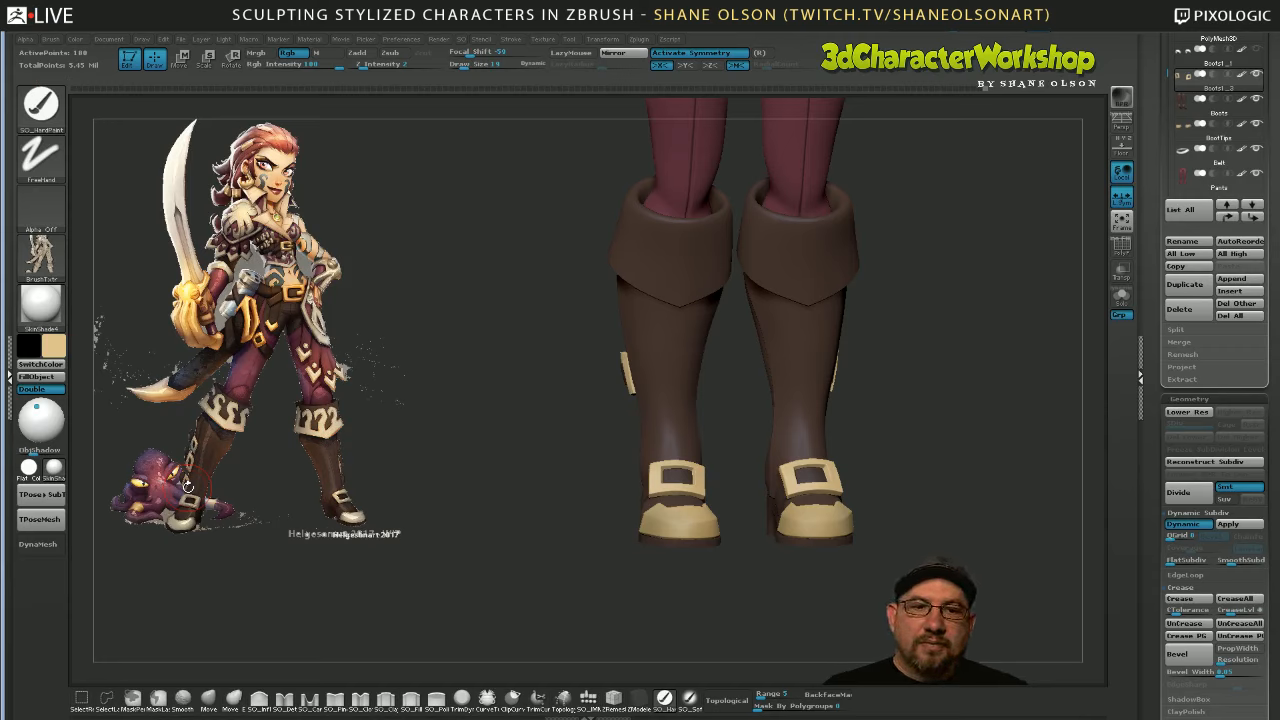
pyautogui.moveTo(920, 545); pyautogui.dragTo(912, 566)
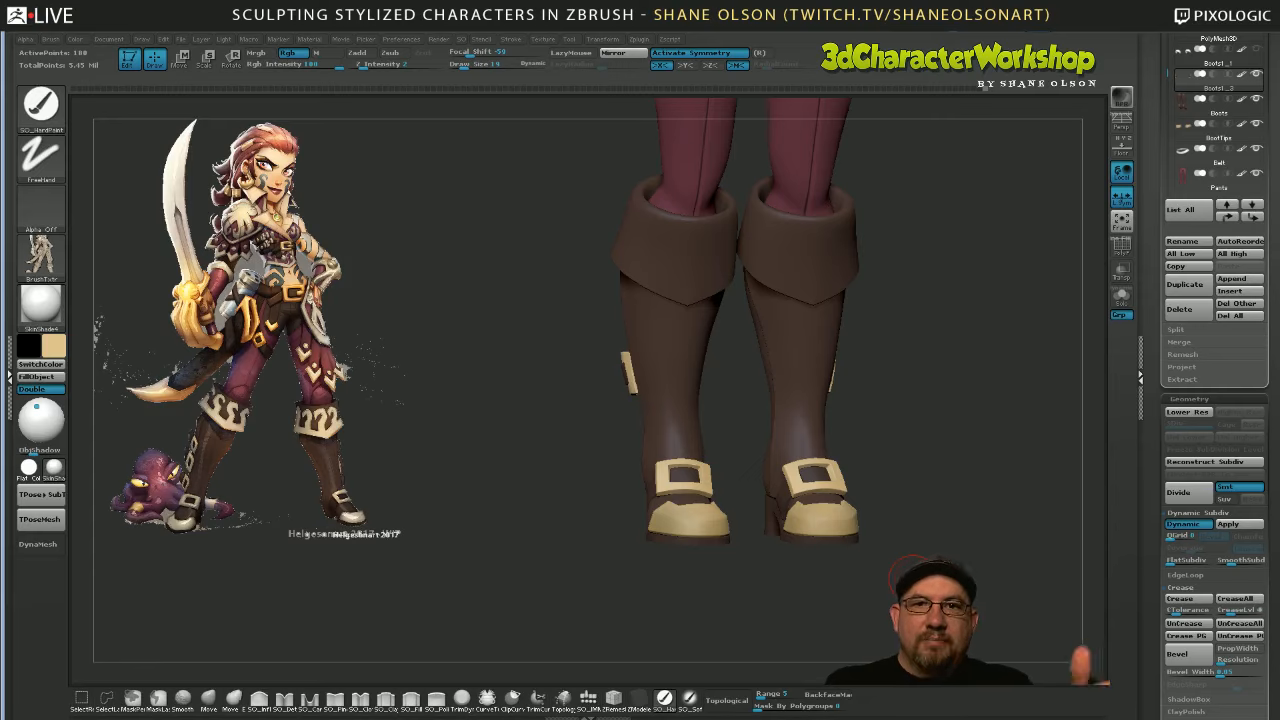
pyautogui.moveTo(906, 574); pyautogui.dragTo(832, 600)
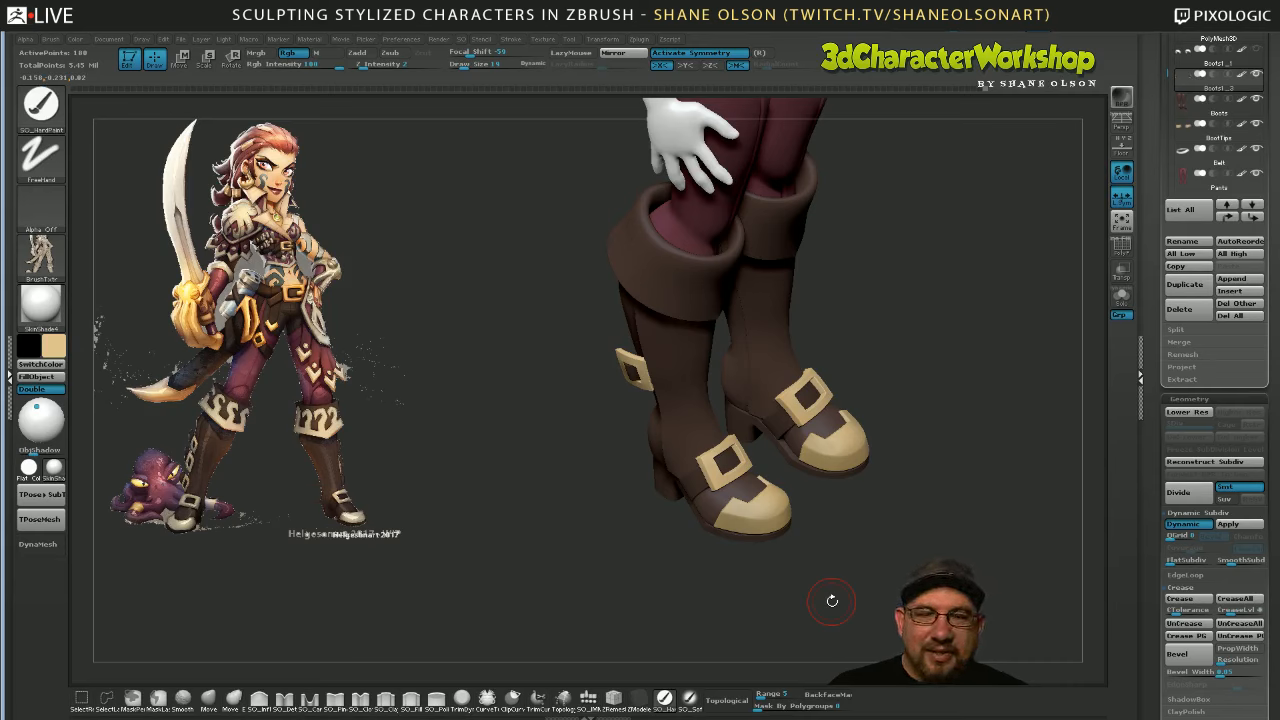
# Examine the boots' side buckles from the front, back and underneath, and isolate their subtool in Solo mode
pyautogui.moveTo(832, 600); pyautogui.dragTo(890, 542)
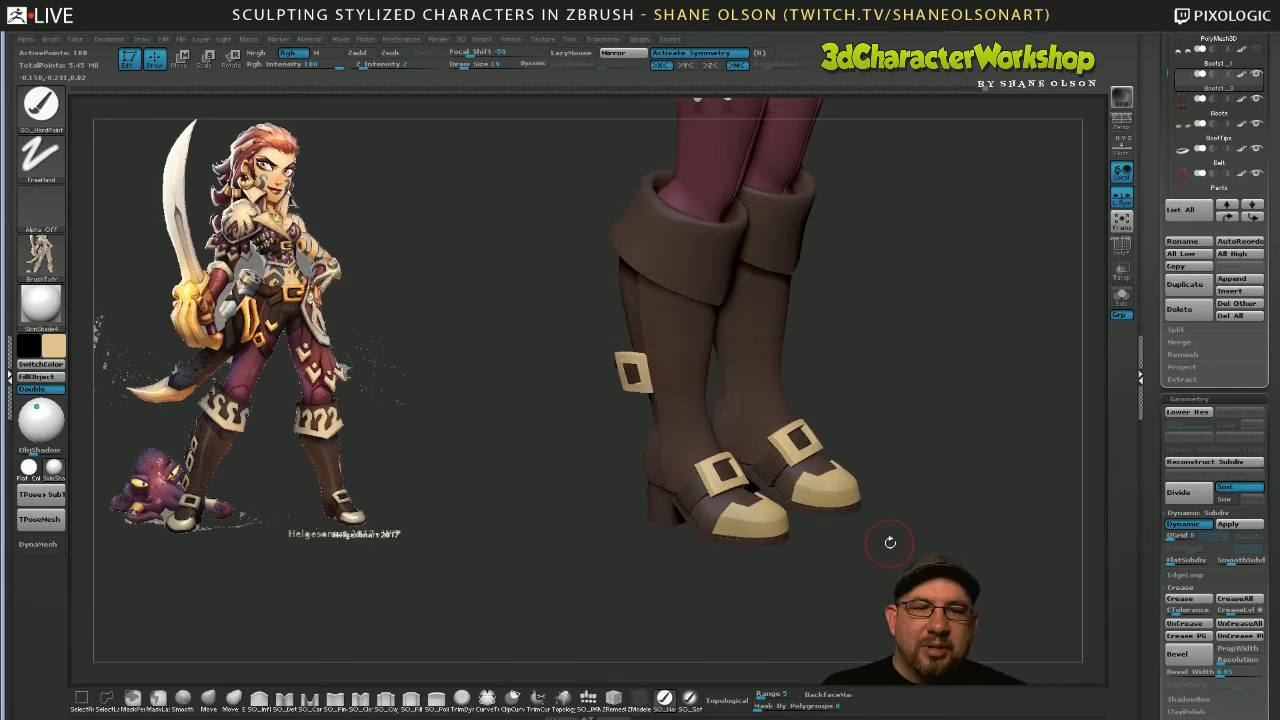
pyautogui.moveTo(605, 560); pyautogui.dragTo(610, 360)
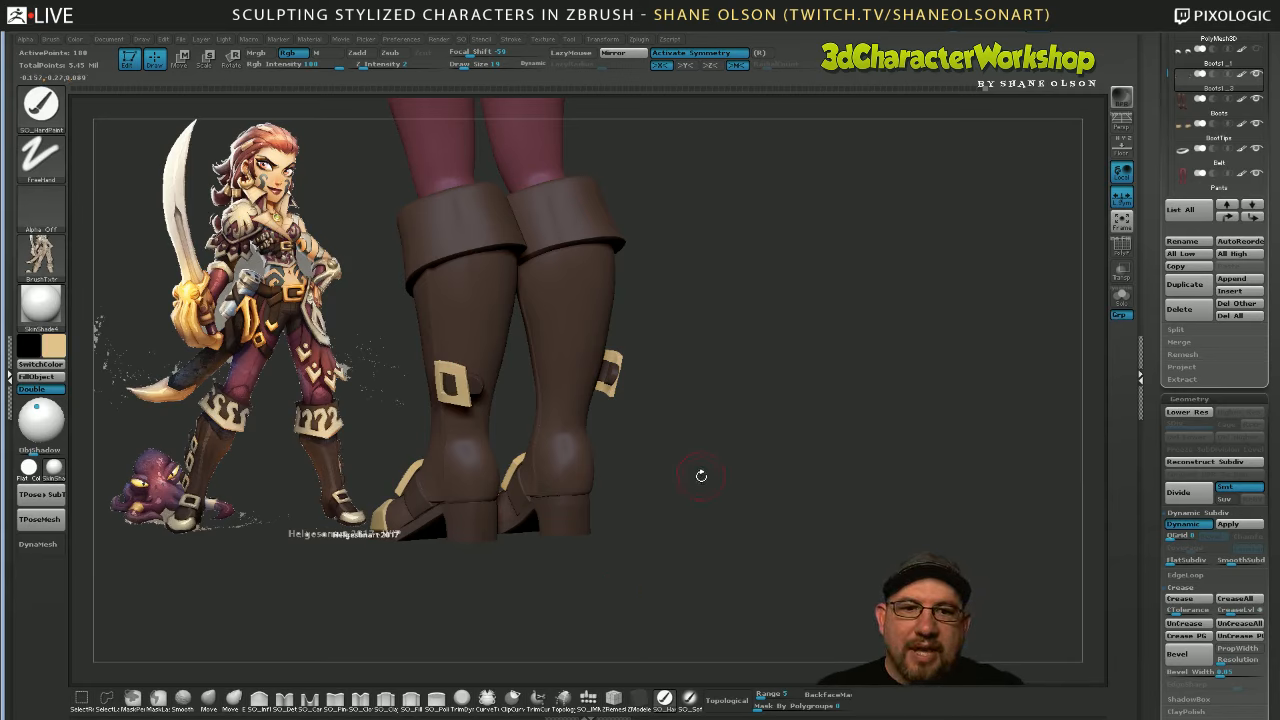
pyautogui.moveTo(701, 476); pyautogui.dragTo(840, 427)
pyautogui.moveTo(836, 453); pyautogui.dragTo(637, 370)
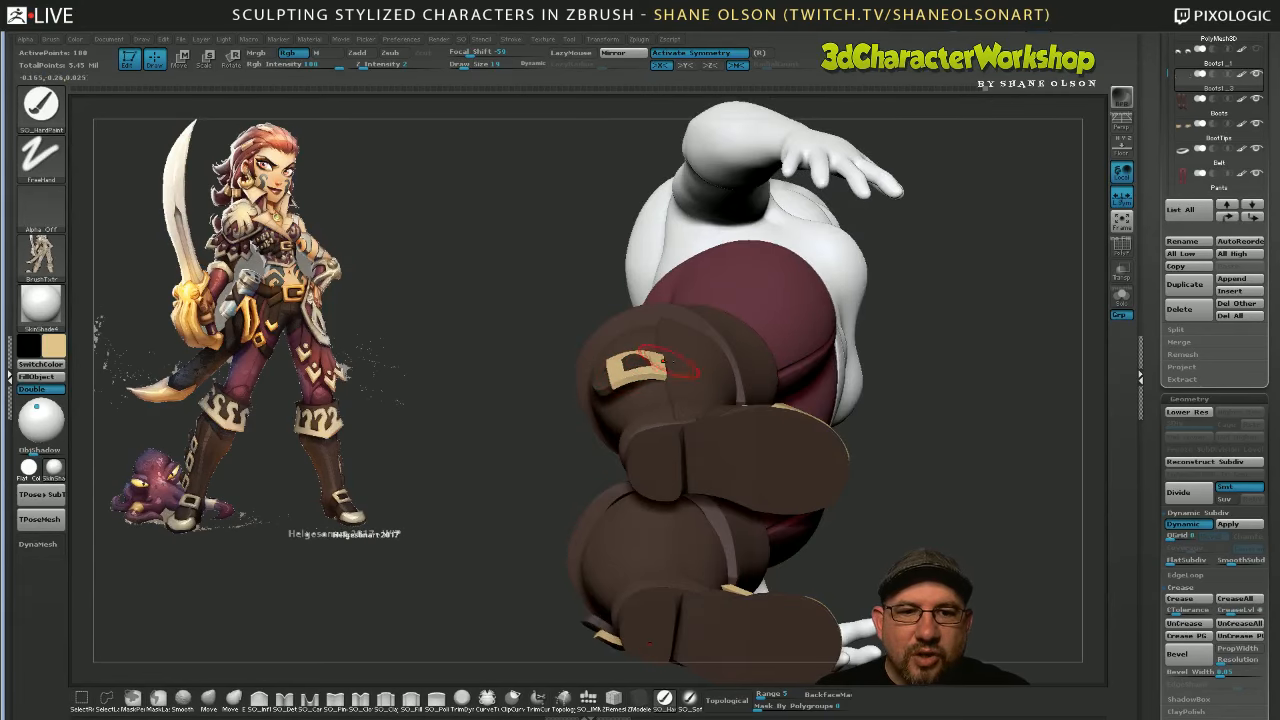
pyautogui.moveTo(911, 423); pyautogui.dragTo(998, 434)
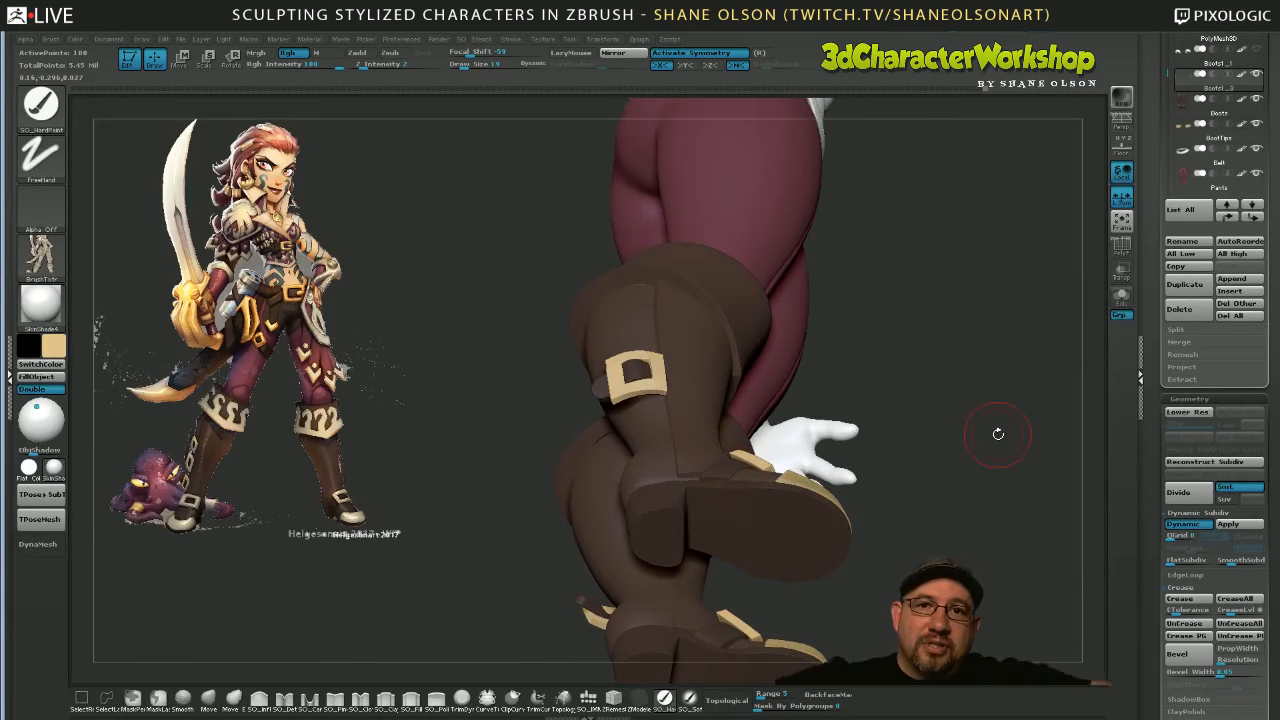
pyautogui.click(1121, 298)
pyautogui.moveTo(911, 466); pyautogui.dragTo(828, 450)
pyautogui.press('space')
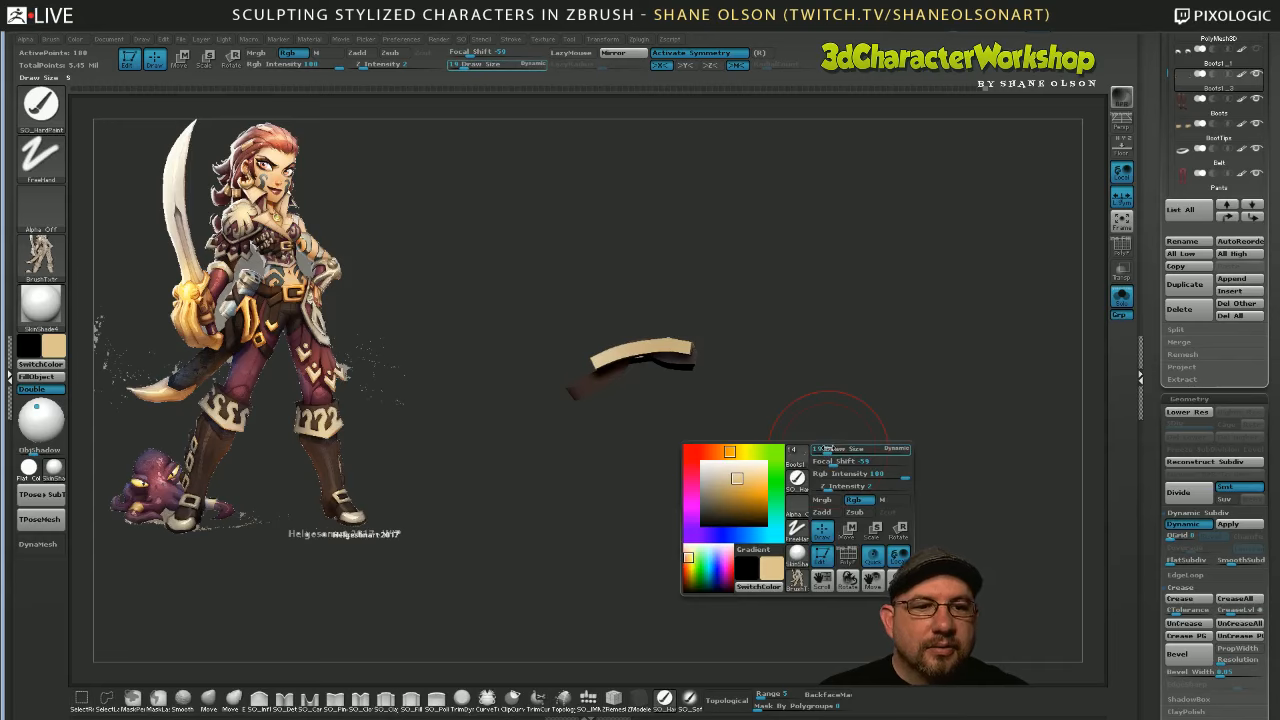
# Draw a Transpose Move line along the length of the isolated buckle and inspect how it follows the shape
pyautogui.press('w')
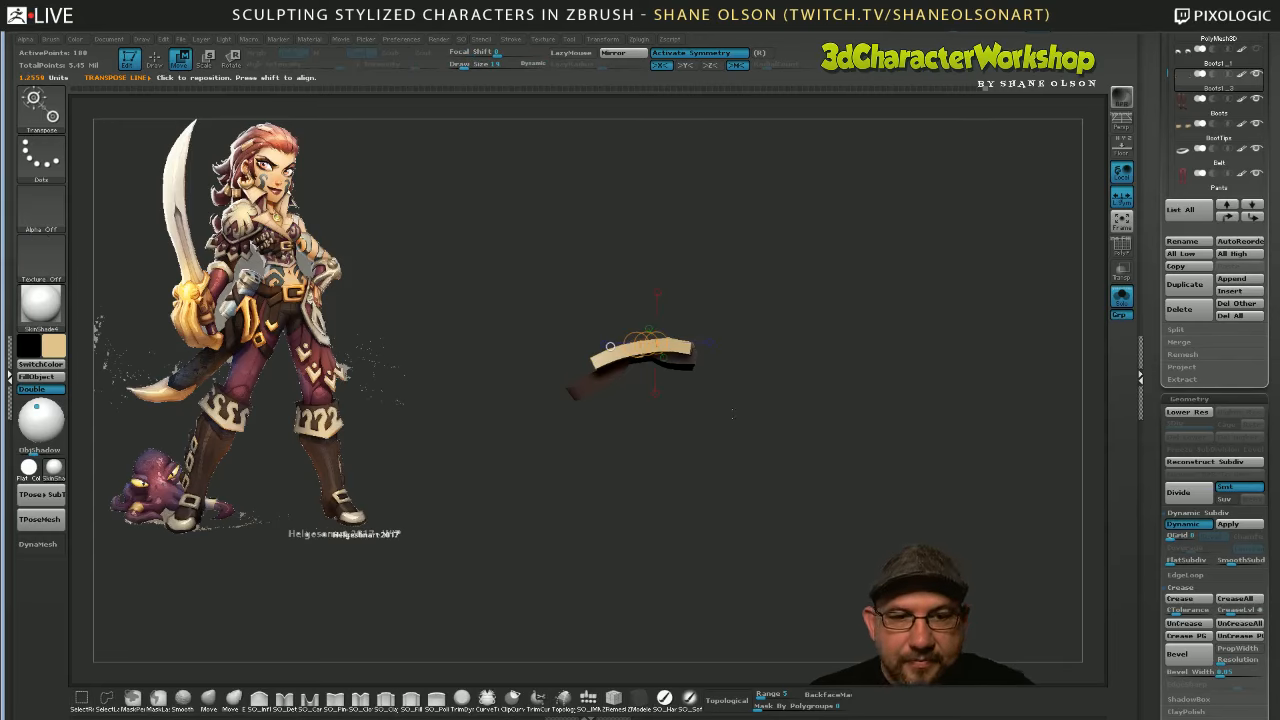
pyautogui.moveTo(693, 354); pyautogui.dragTo(572, 386)
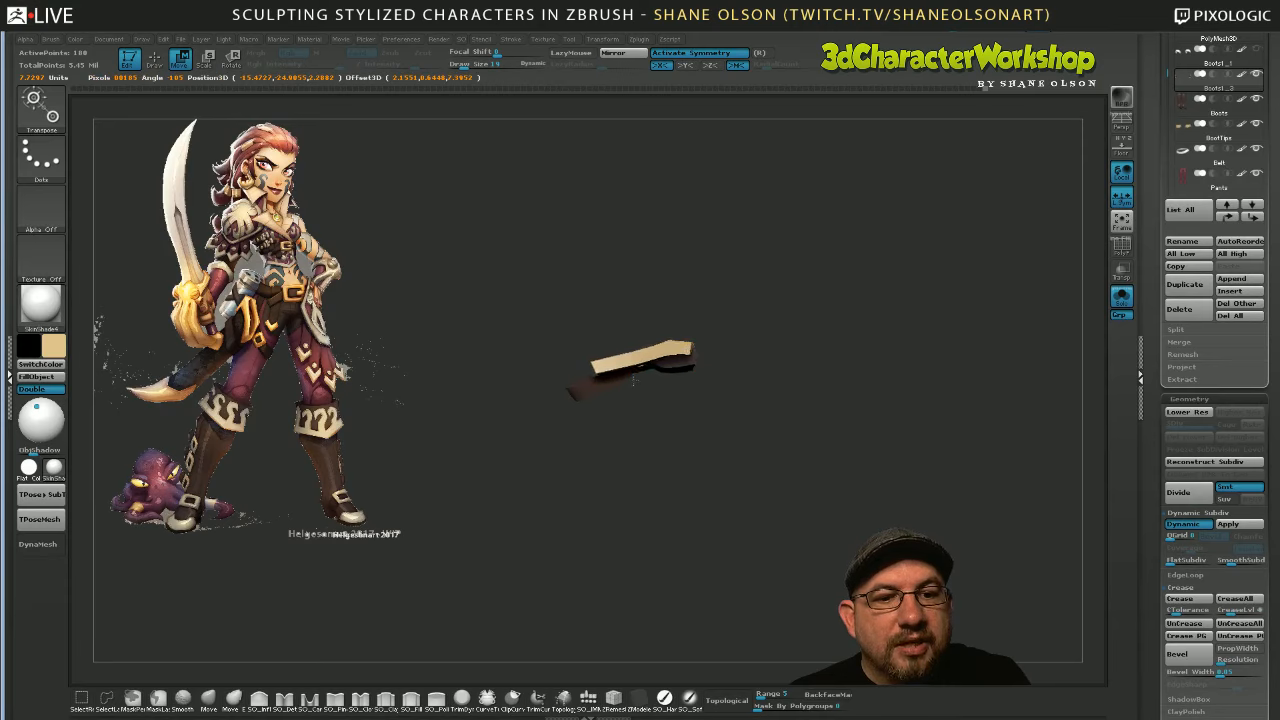
pyautogui.moveTo(547, 393); pyautogui.dragTo(547, 394)
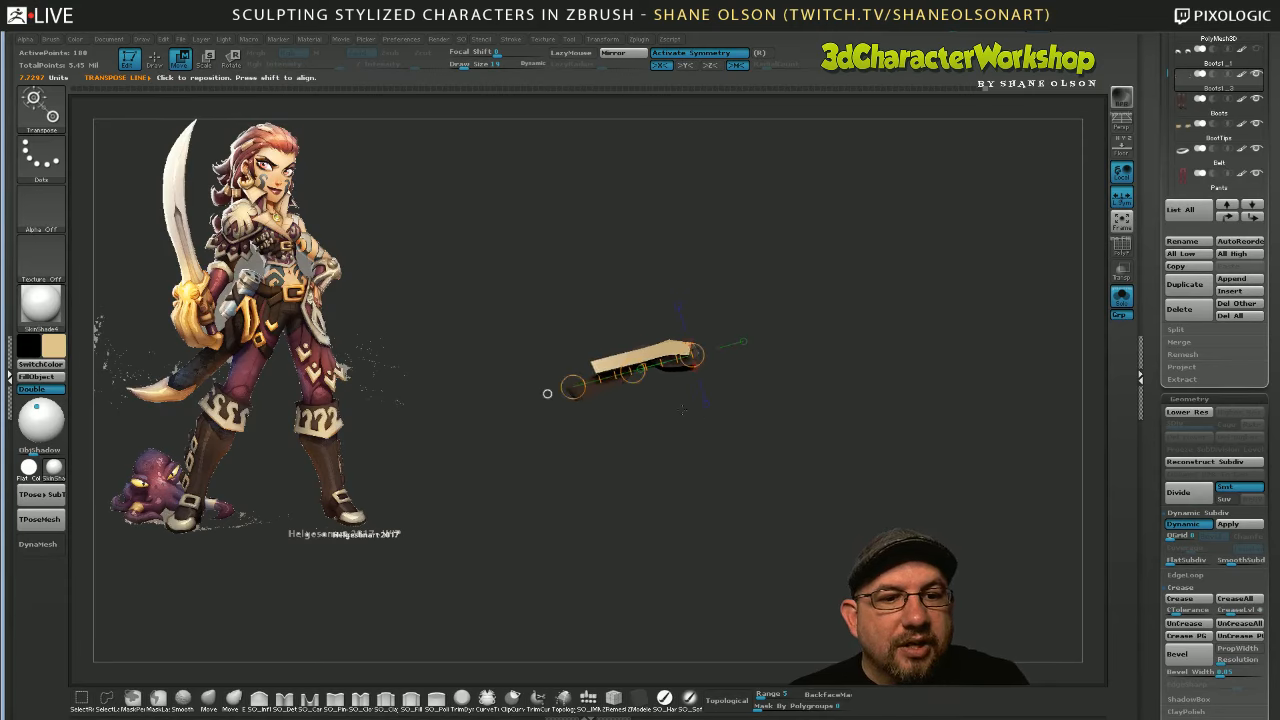
pyautogui.moveTo(632, 373); pyautogui.dragTo(632, 372)
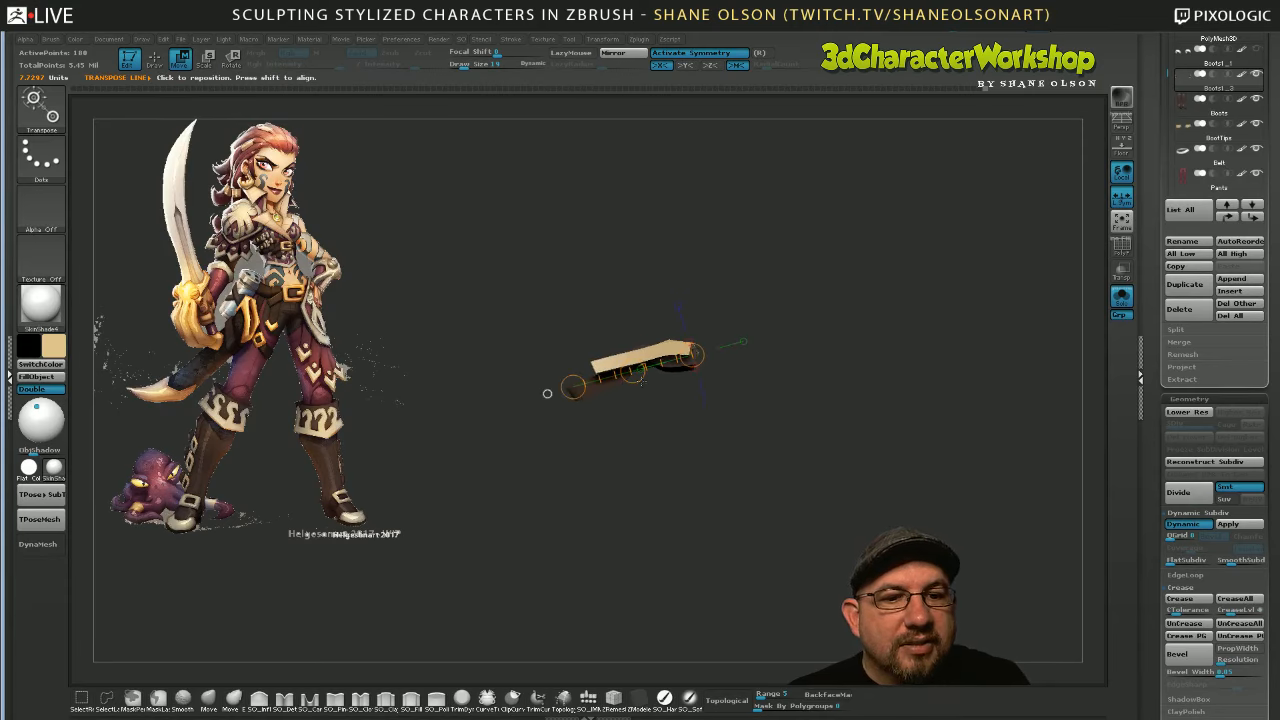
pyautogui.moveTo(547, 393); pyautogui.dragTo(547, 392)
pyautogui.moveTo(783, 437); pyautogui.dragTo(762, 498)
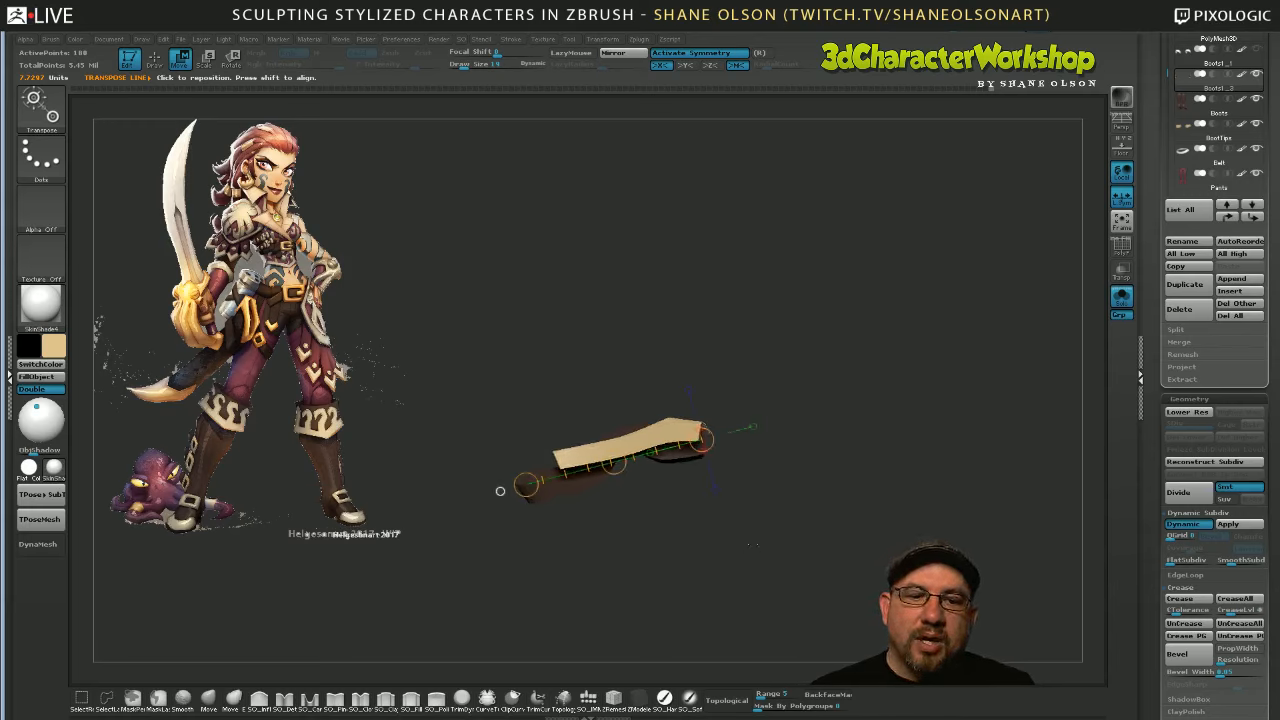
pyautogui.press('q')
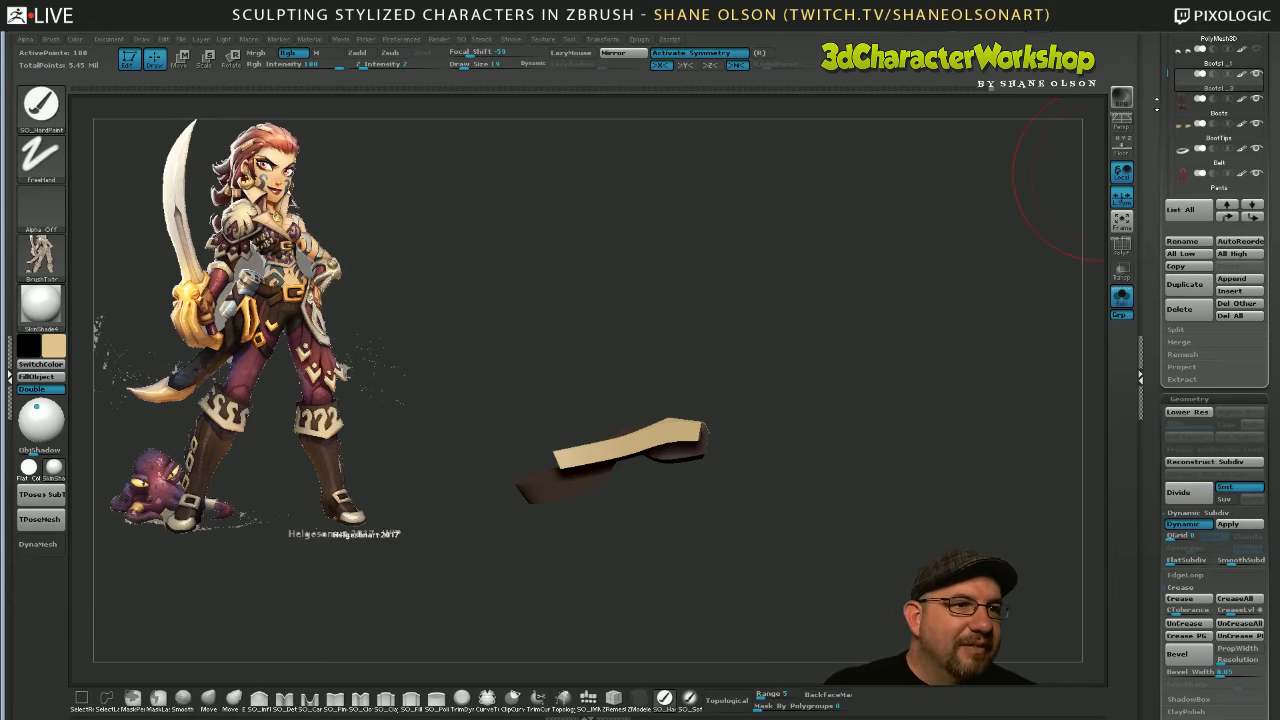
# Save the current character tool to disk
pyautogui.scroll(5, 1158, 210)
pyautogui.click(1235, 59)
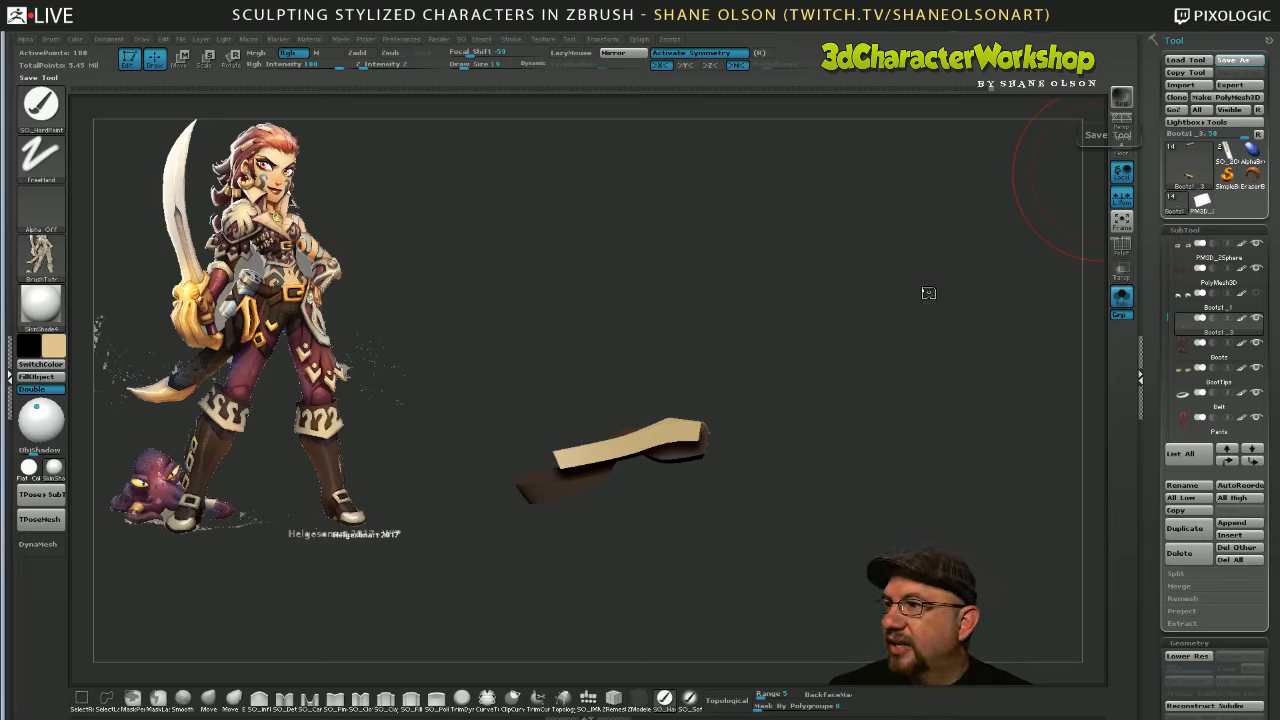
# Choose the Move brush and turn on PolyFrame to inspect the buckle's polygroups and edges from the side
pyautogui.moveTo(785, 430)
pyautogui.mouseDown()
pyautogui.moveTo(791, 449)
pyautogui.moveTo(771, 437)
pyautogui.mouseUp()
pyautogui.click(297, 698)
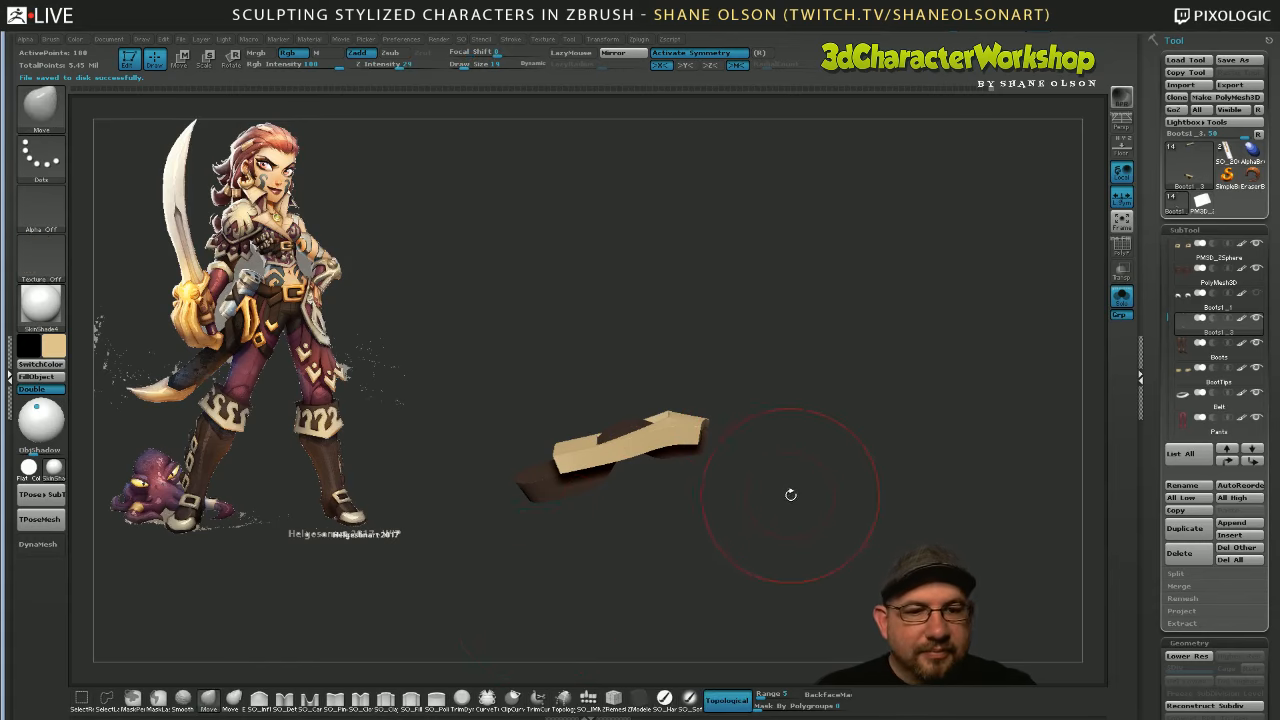
pyautogui.moveTo(791, 494); pyautogui.dragTo(795, 497)
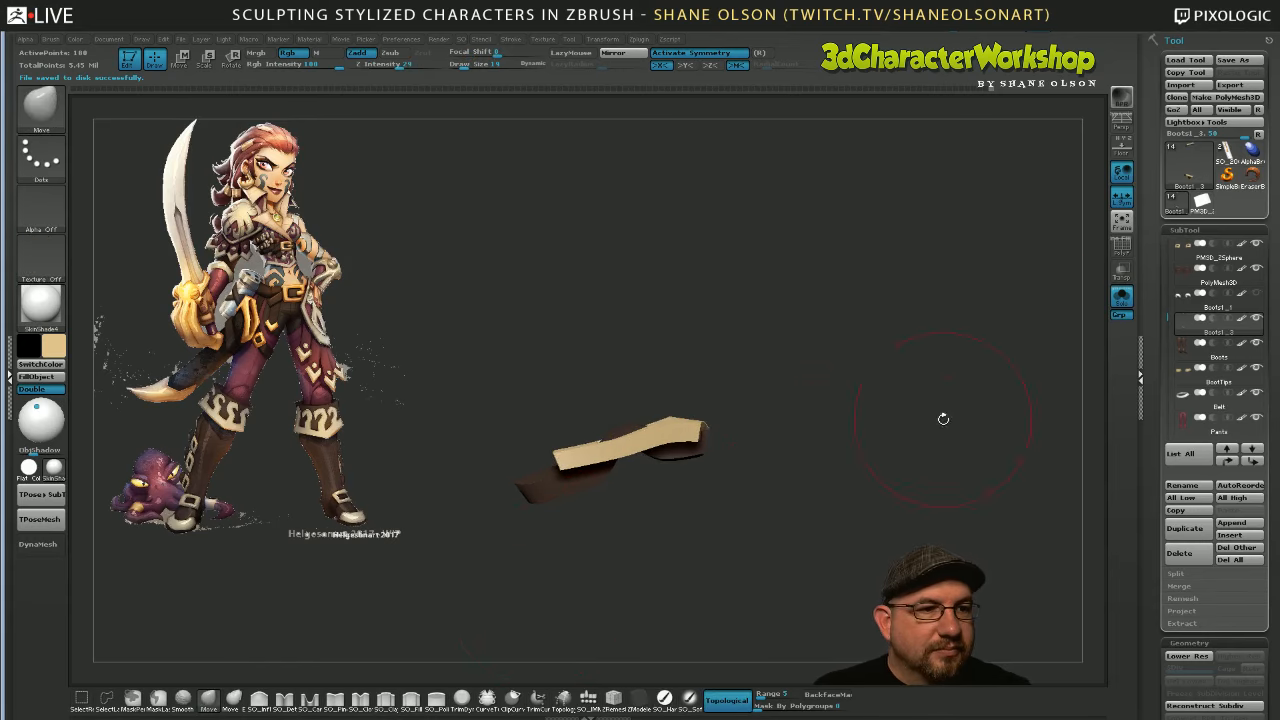
pyautogui.hotkey('shift', 'f')
pyautogui.moveTo(703, 397); pyautogui.dragTo(698, 484)
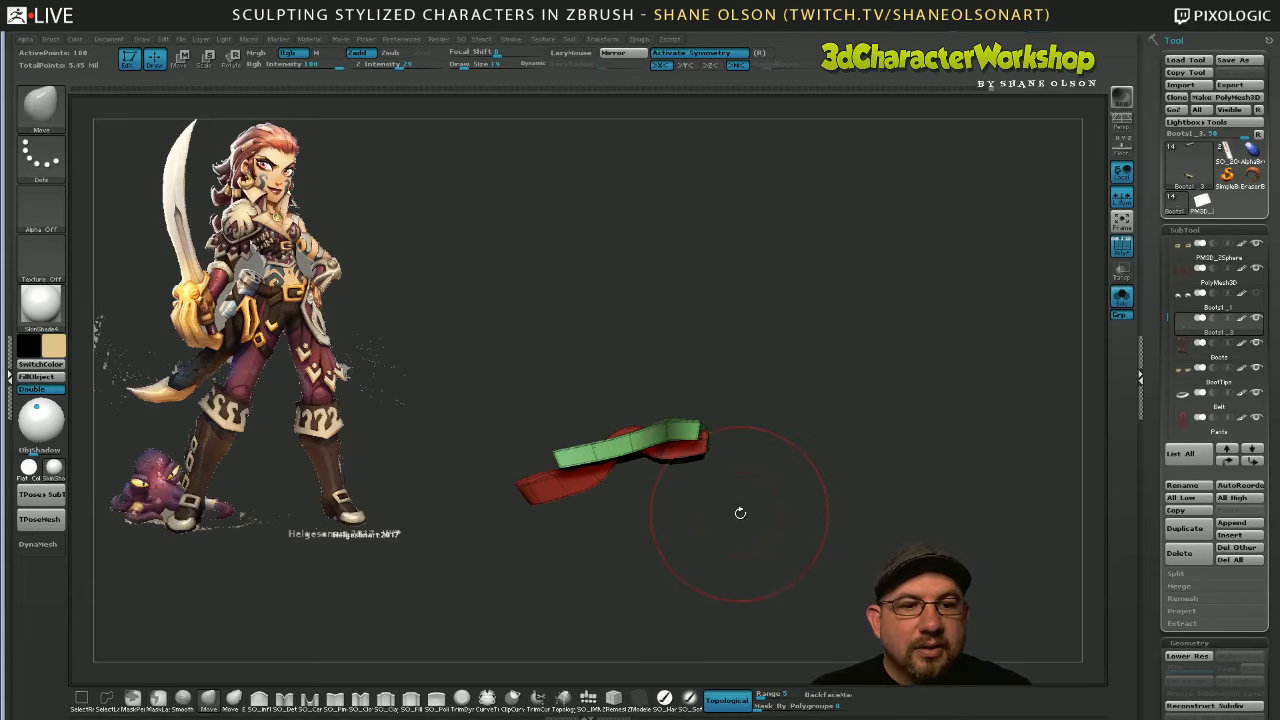
pyautogui.keyDown('alt'); pyautogui.moveTo(755, 528); pyautogui.dragTo(751, 540); pyautogui.keyUp('alt')
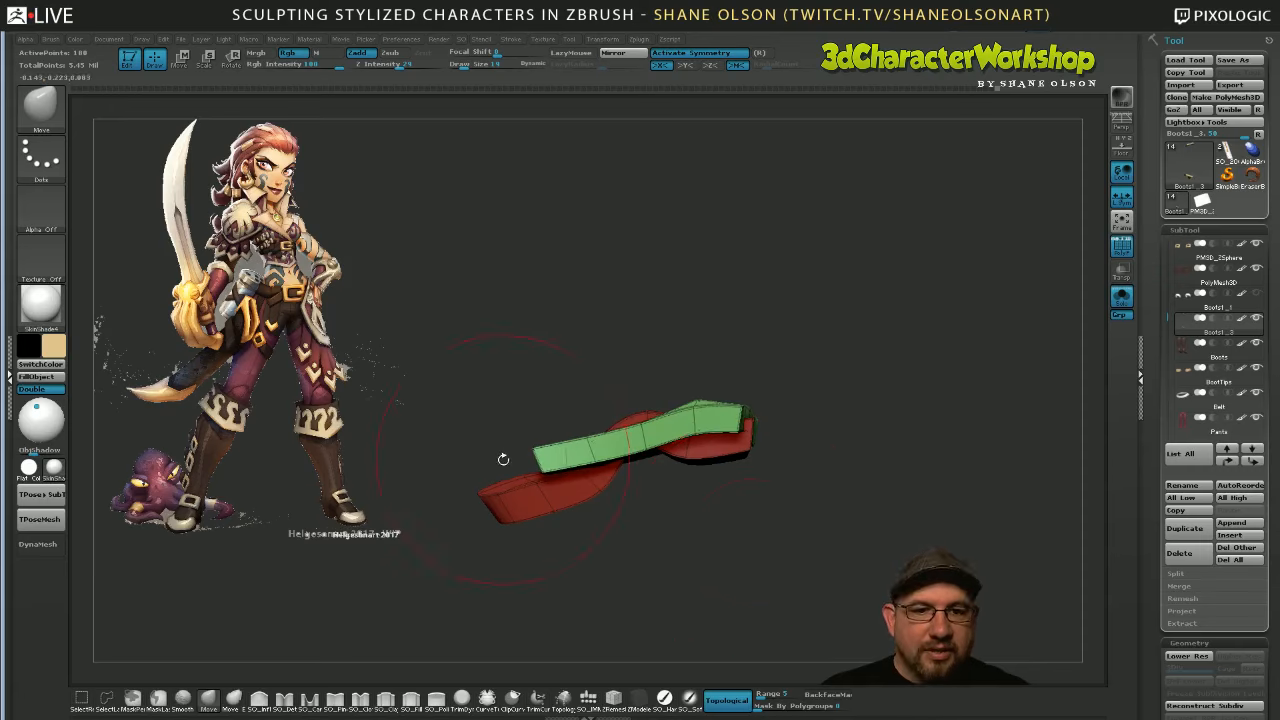
pyautogui.moveTo(810, 401); pyautogui.dragTo(816, 514)
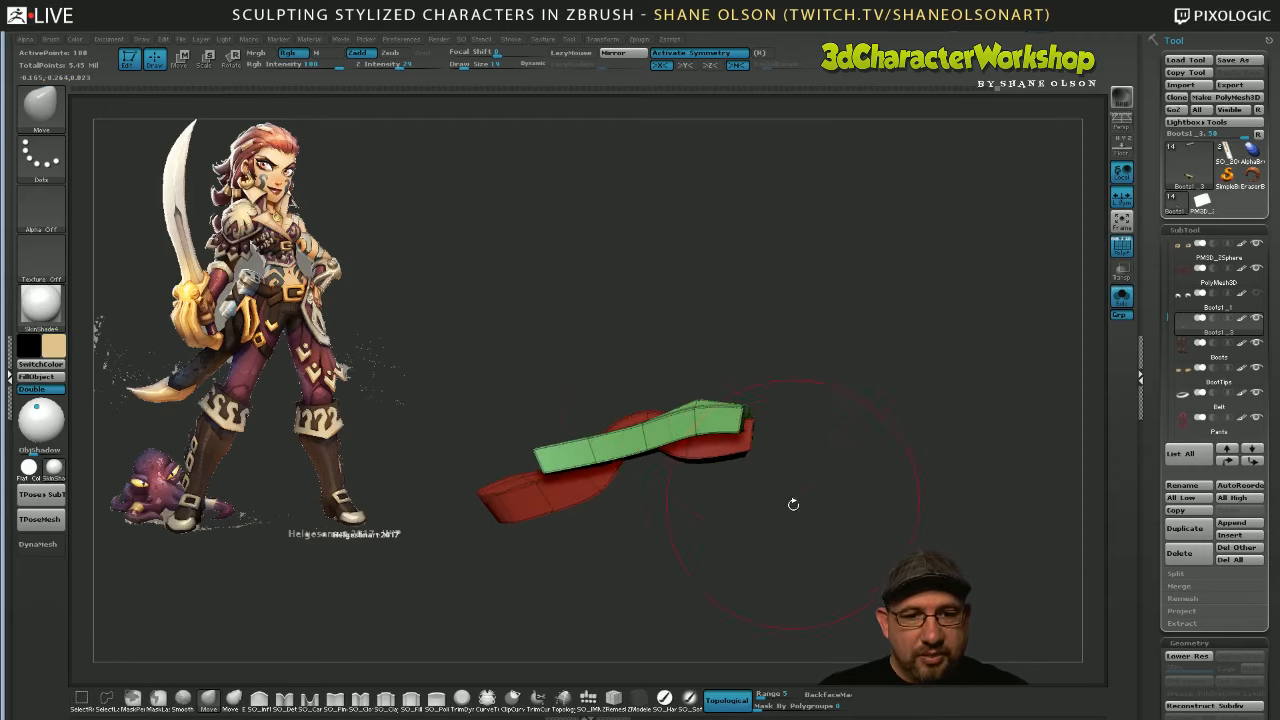
pyautogui.moveTo(650, 525)
pyautogui.mouseDown()
pyautogui.moveTo(596, 488)
pyautogui.moveTo(666, 543)
pyautogui.moveTo(690, 541)
pyautogui.moveTo(711, 588)
pyautogui.moveTo(703, 555)
pyautogui.moveTo(746, 346)
pyautogui.moveTo(800, 533)
pyautogui.moveTo(757, 563)
pyautogui.moveTo(802, 559)
pyautogui.mouseUp()
pyautogui.keyDown('ctrl'); pyautogui.keyDown('shift'); pyautogui.click(629, 457); pyautogui.keyUp('shift'); pyautogui.keyUp('ctrl')
pyautogui.keyDown('ctrl'); pyautogui.keyDown('shift'); pyautogui.click(894, 546); pyautogui.keyUp('shift'); pyautogui.keyUp('ctrl')
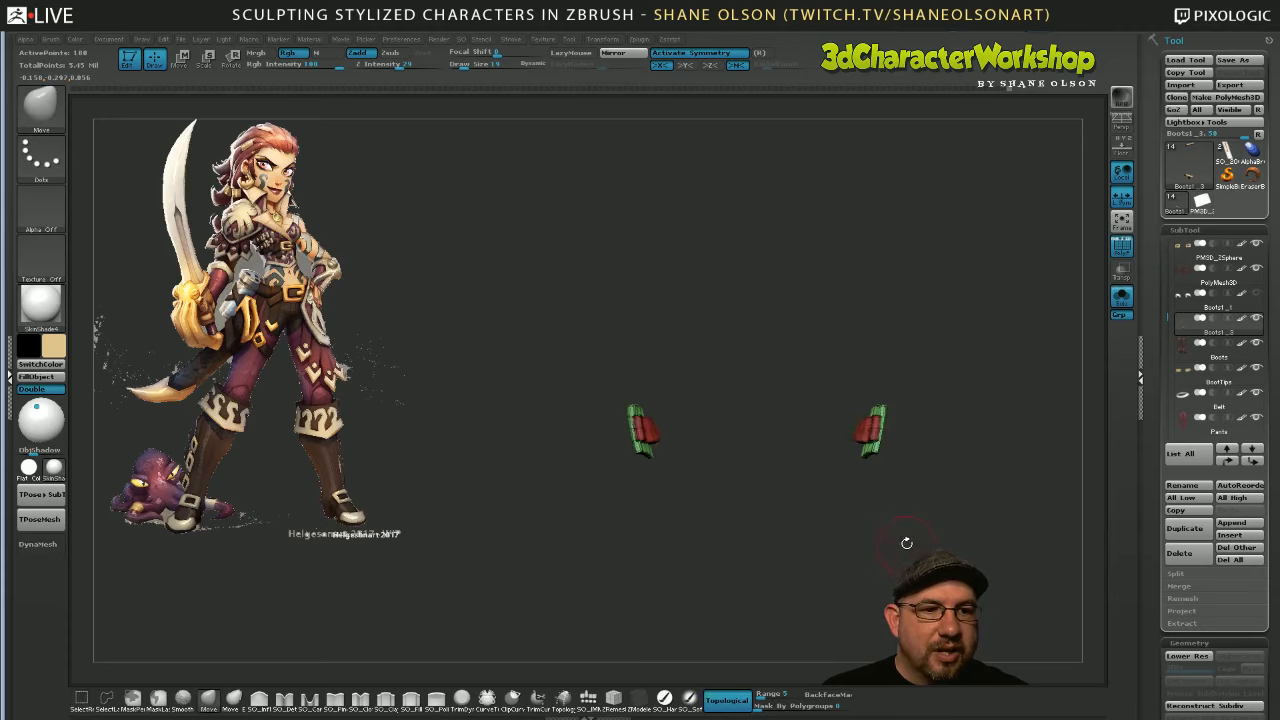
# With symmetry turned off, hide one of the two mirrored buckles and delete the hidden geometry
pyautogui.keyDown('alt'); pyautogui.moveTo(908, 543); pyautogui.dragTo(858, 572); pyautogui.keyUp('alt')
pyautogui.press('x')
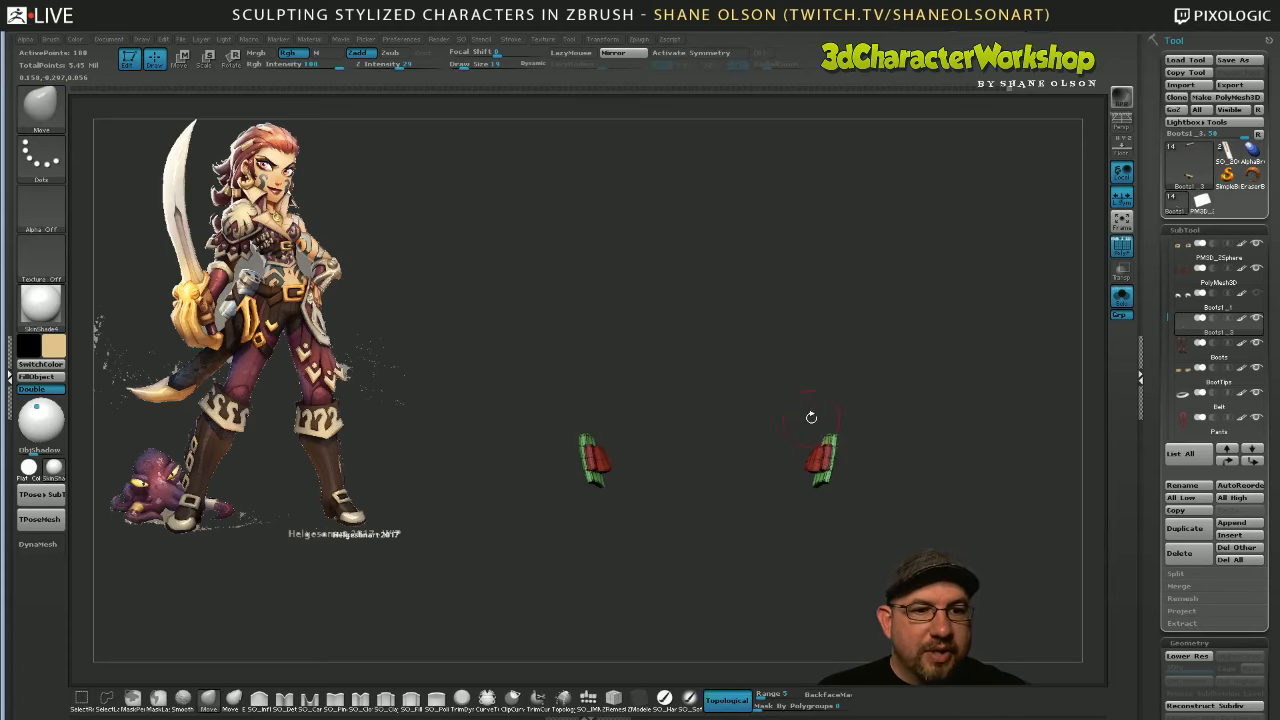
pyautogui.keyDown('ctrl'); pyautogui.keyDown('shift'); pyautogui.moveTo(763, 348); pyautogui.dragTo(871, 537); pyautogui.keyUp('shift'); pyautogui.keyUp('ctrl')
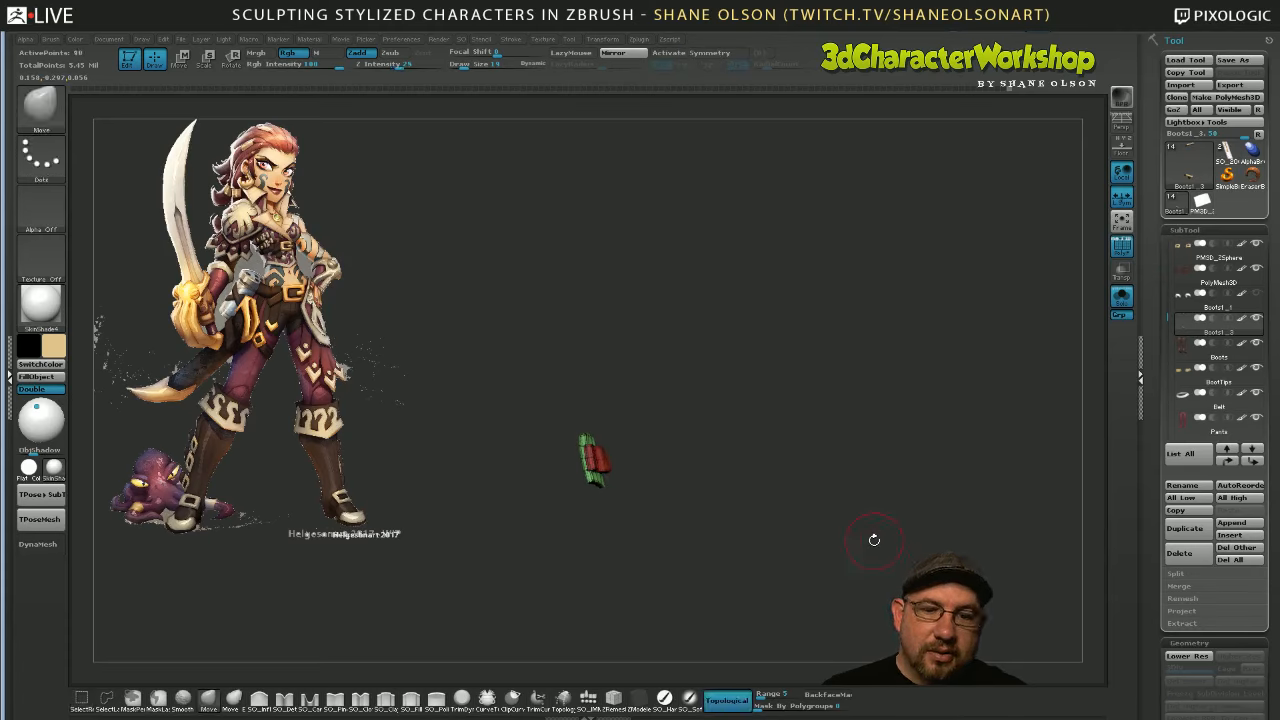
pyautogui.press('space')
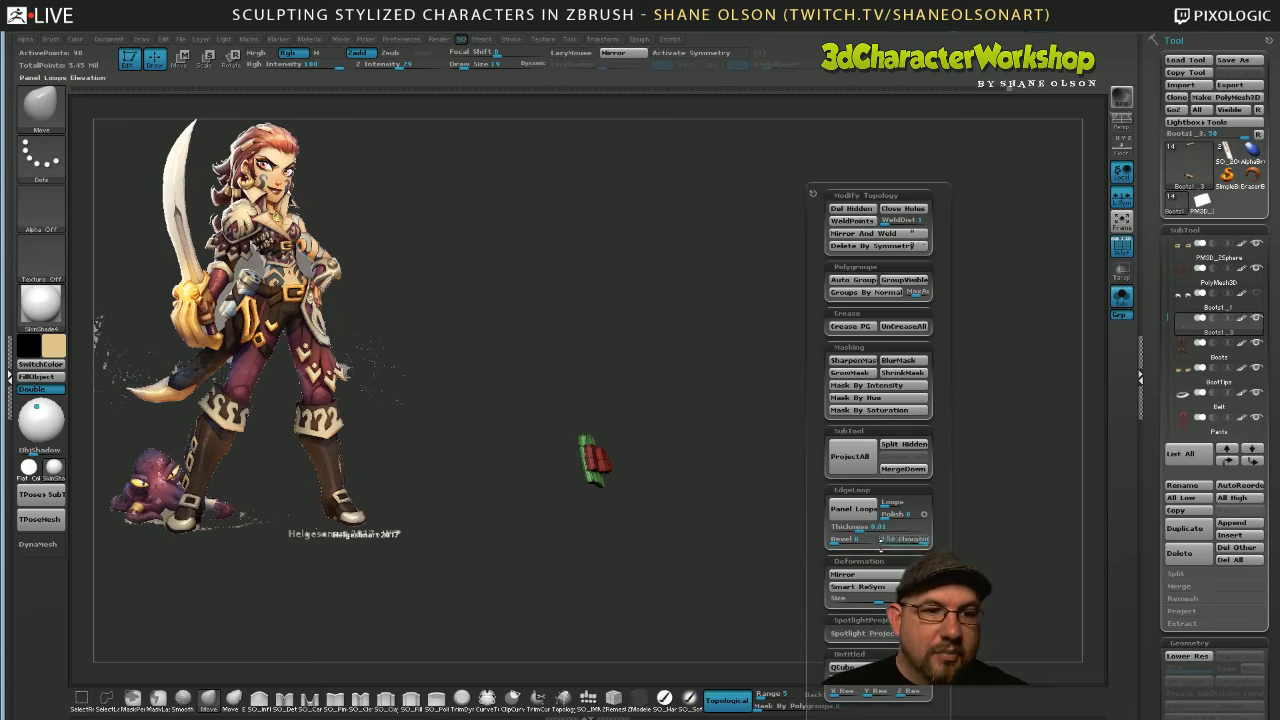
pyautogui.click(863, 210)
# Try to reshape the remaining buckle with an extended Transpose Move line, undo the attempt and return to Draw mode
pyautogui.moveTo(694, 566); pyautogui.dragTo(718, 470)
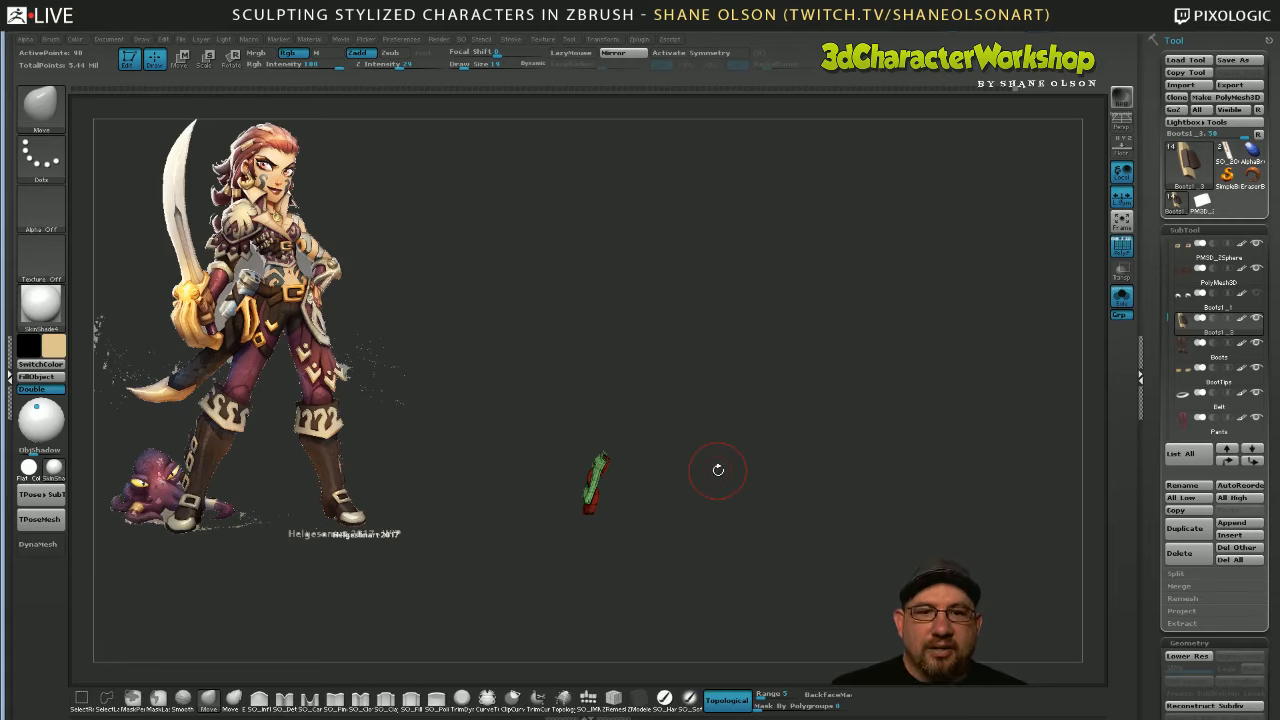
pyautogui.moveTo(701, 457); pyautogui.dragTo(810, 460)
pyautogui.press('w')
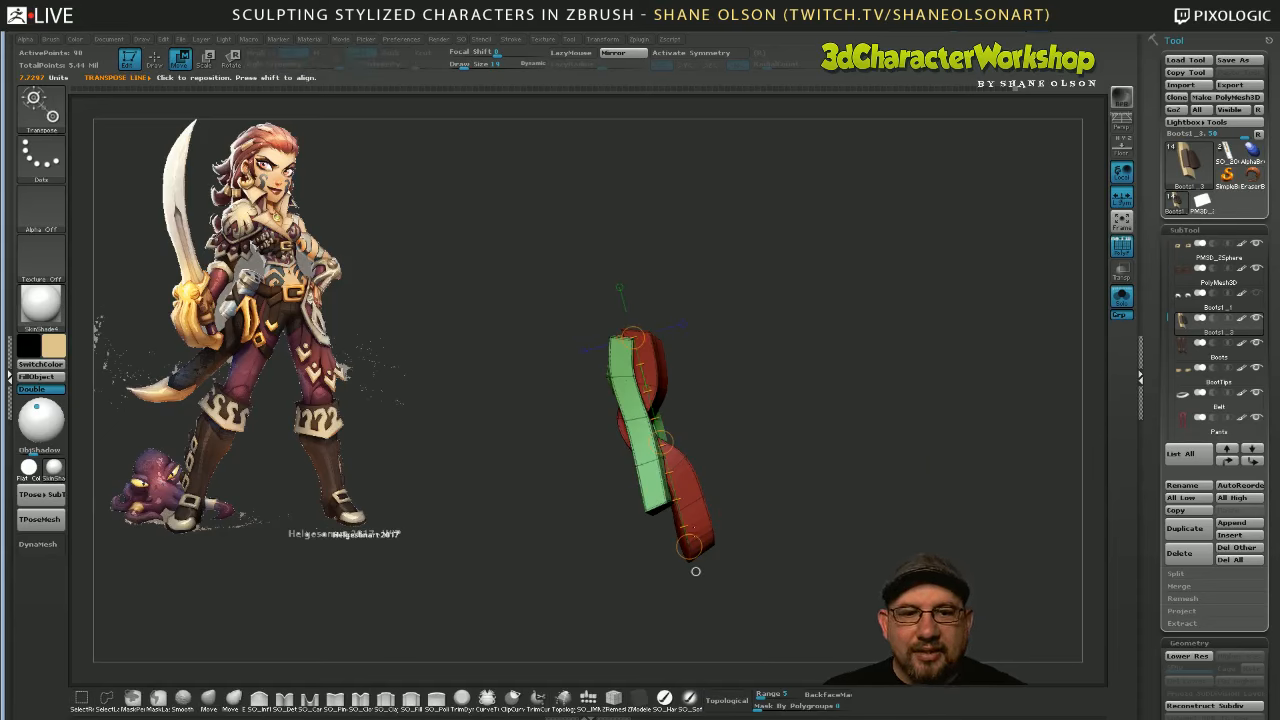
pyautogui.moveTo(690, 548); pyautogui.dragTo(652, 641)
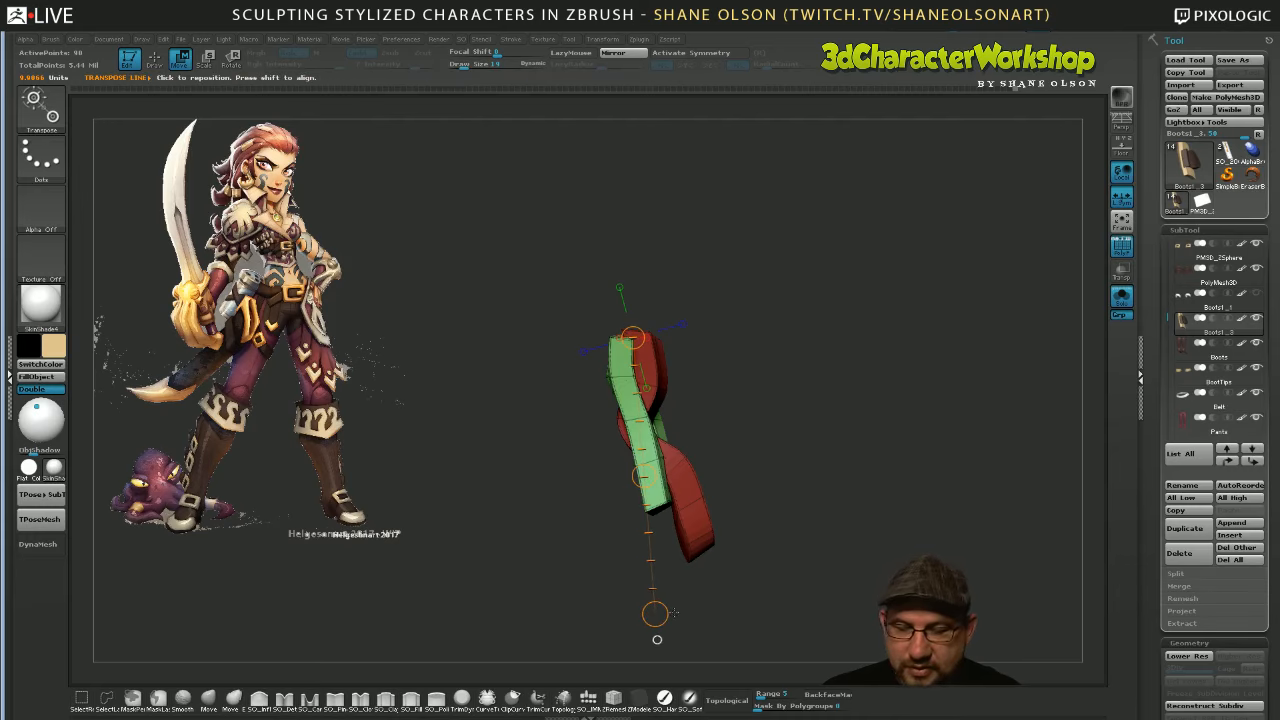
pyautogui.moveTo(655, 614); pyautogui.dragTo(680, 605)
pyautogui.moveTo(633, 339); pyautogui.dragTo(624, 332)
pyautogui.hotkey('ctrl', 'z')
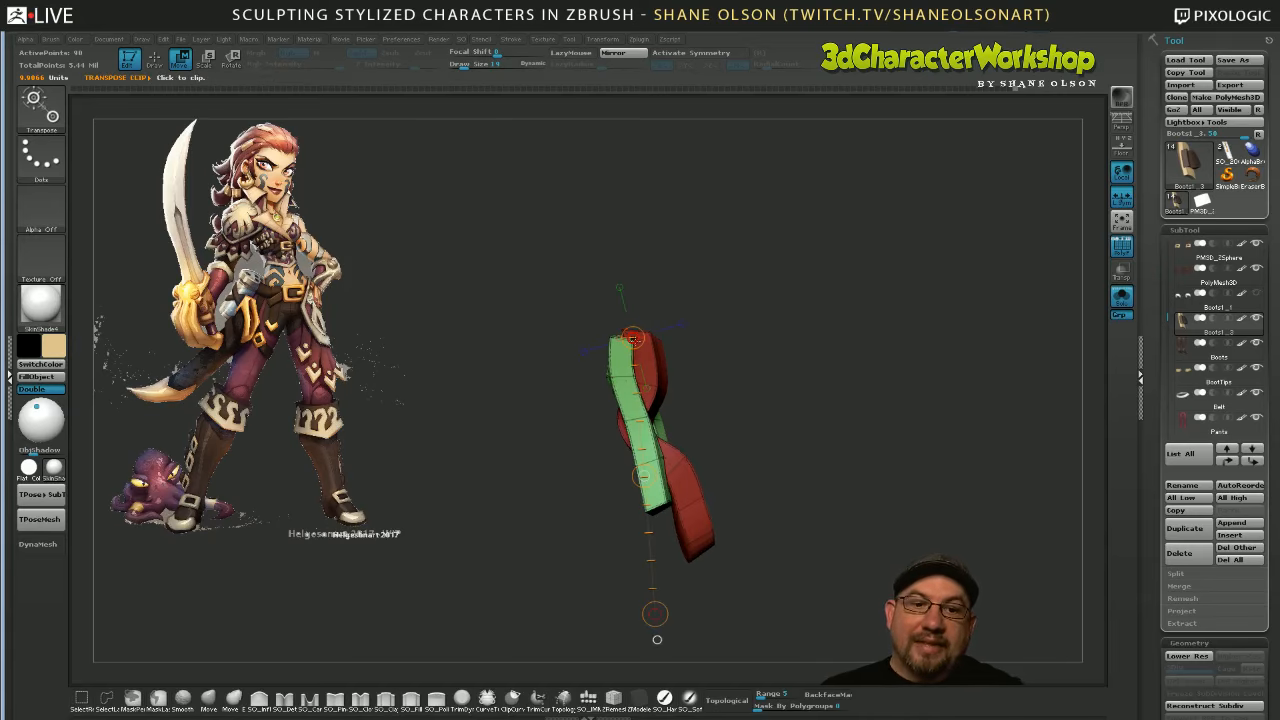
pyautogui.moveTo(748, 455); pyautogui.dragTo(769, 456)
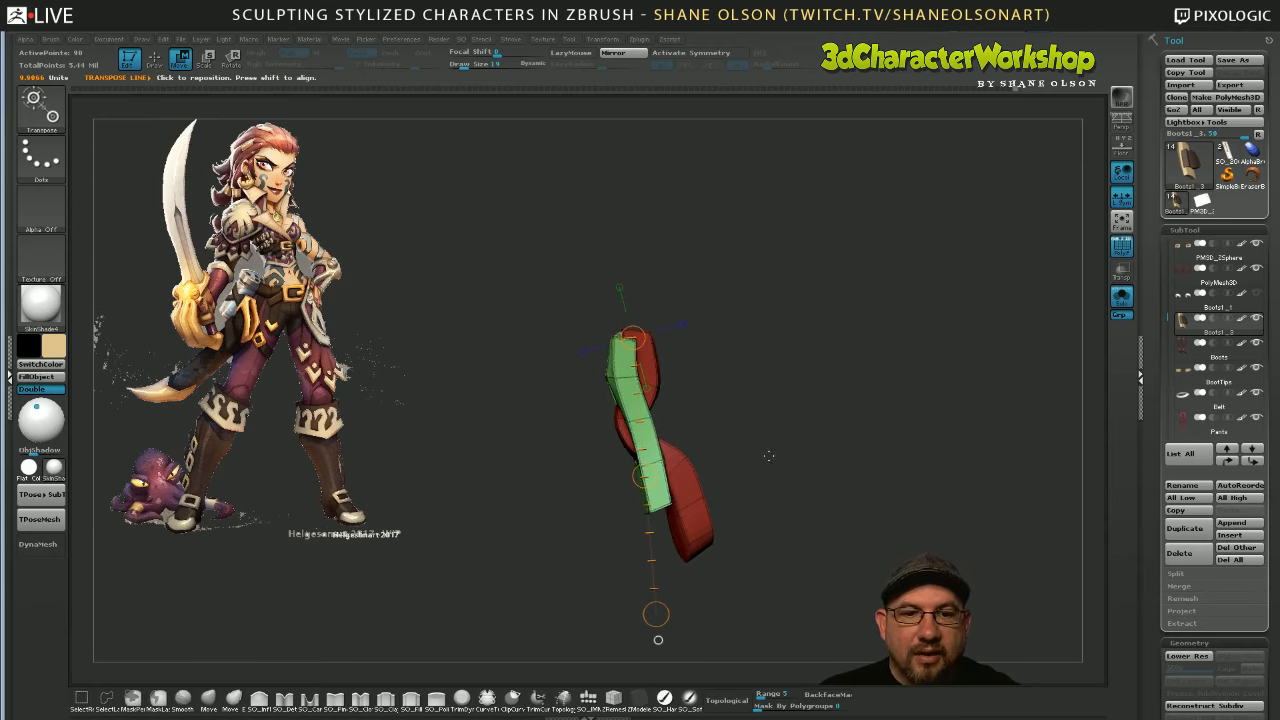
pyautogui.press('q')
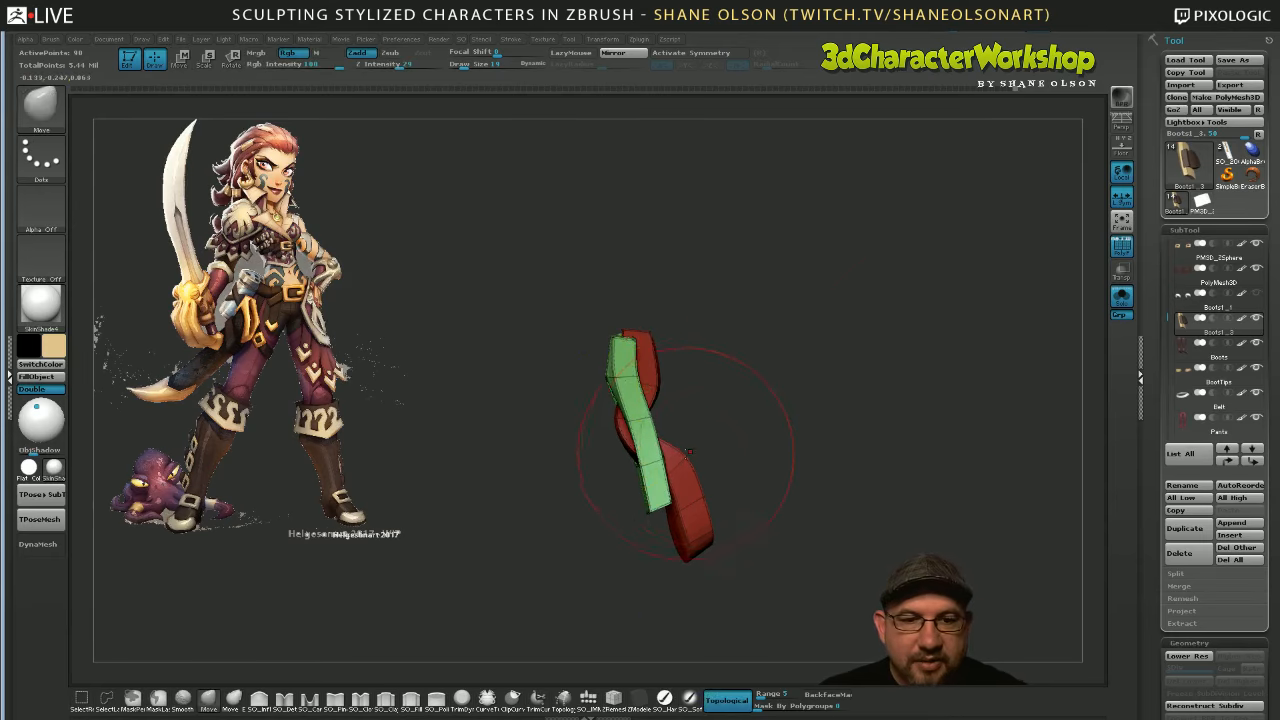
# Hide the strap polygroup so that only the buckle frame shows, and set the brush's draw size to 8
pyautogui.keyDown('ctrl'); pyautogui.keyDown('shift'); pyautogui.click(690, 467); pyautogui.keyUp('shift'); pyautogui.keyUp('ctrl')
pyautogui.keyDown('ctrl'); pyautogui.keyDown('shift'); pyautogui.click(690, 467); pyautogui.keyUp('shift'); pyautogui.keyUp('ctrl')
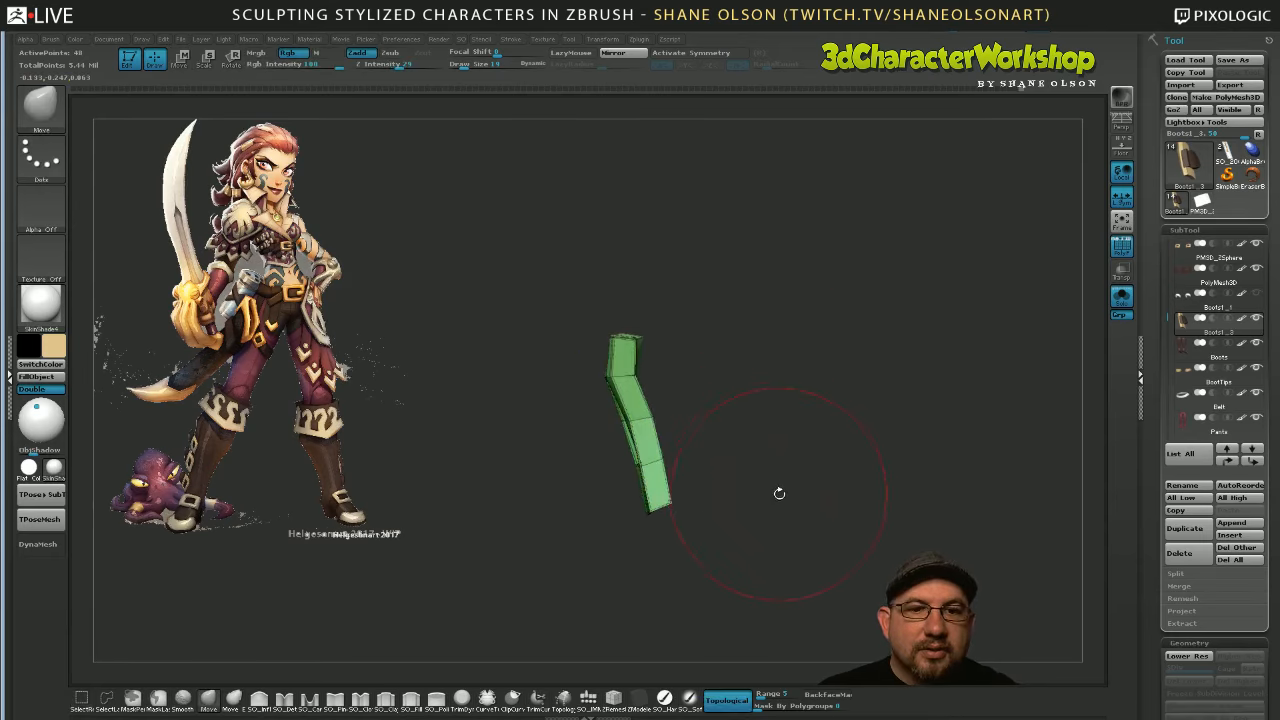
pyautogui.moveTo(777, 491); pyautogui.dragTo(785, 533)
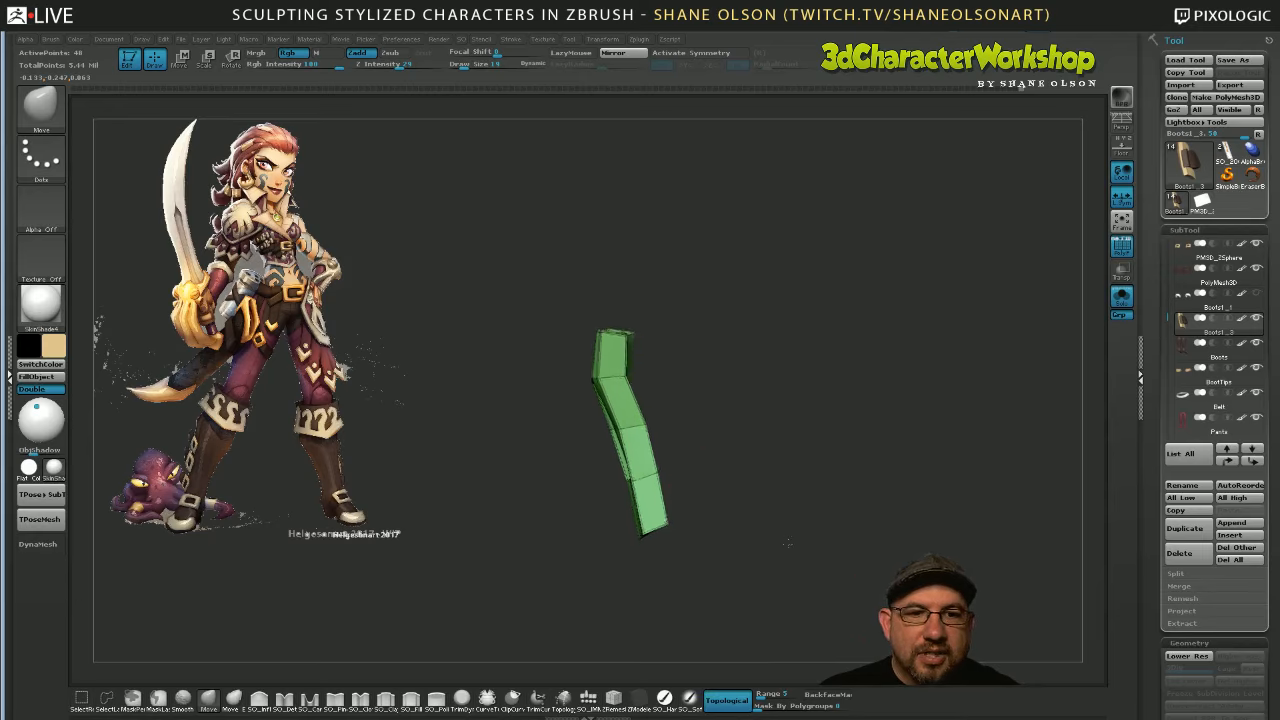
pyautogui.press('s')
pyautogui.moveTo(777, 529); pyautogui.dragTo(784, 537)
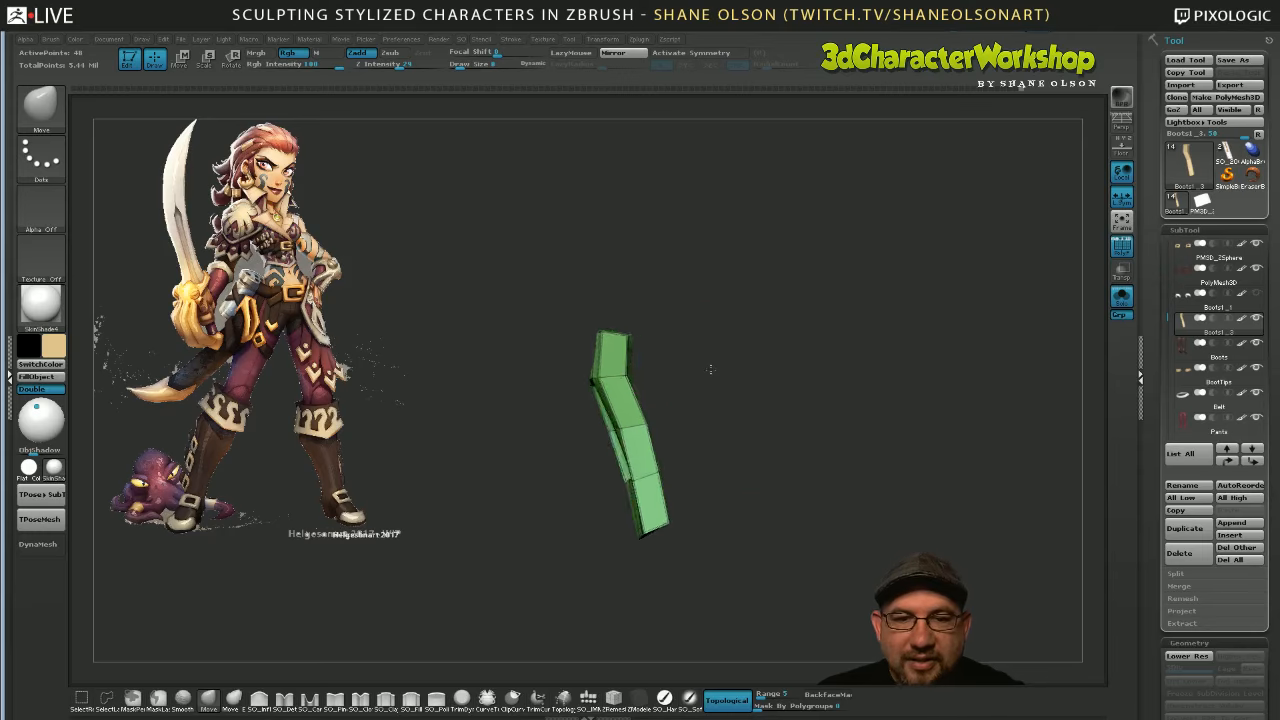
# Activate the ClipCurve brush and clip the buckle frame with a curve drawn along its length in side view
pyautogui.press('ctrl')
pyautogui.moveTo(697, 387)
pyautogui.keyDown('ctrl'); pyautogui.mouseDown()
pyautogui.moveTo(665, 320)
pyautogui.moveTo(625, 310)
pyautogui.moveTo(615, 360)
pyautogui.moveTo(668, 490)
pyautogui.moveTo(686, 594)
pyautogui.mouseUp(); pyautogui.keyUp('ctrl')
pyautogui.moveTo(763, 531)
pyautogui.mouseDown()
pyautogui.moveTo(720, 569)
pyautogui.moveTo(763, 563)
pyautogui.moveTo(724, 540)
pyautogui.moveTo(756, 542)
pyautogui.mouseUp()
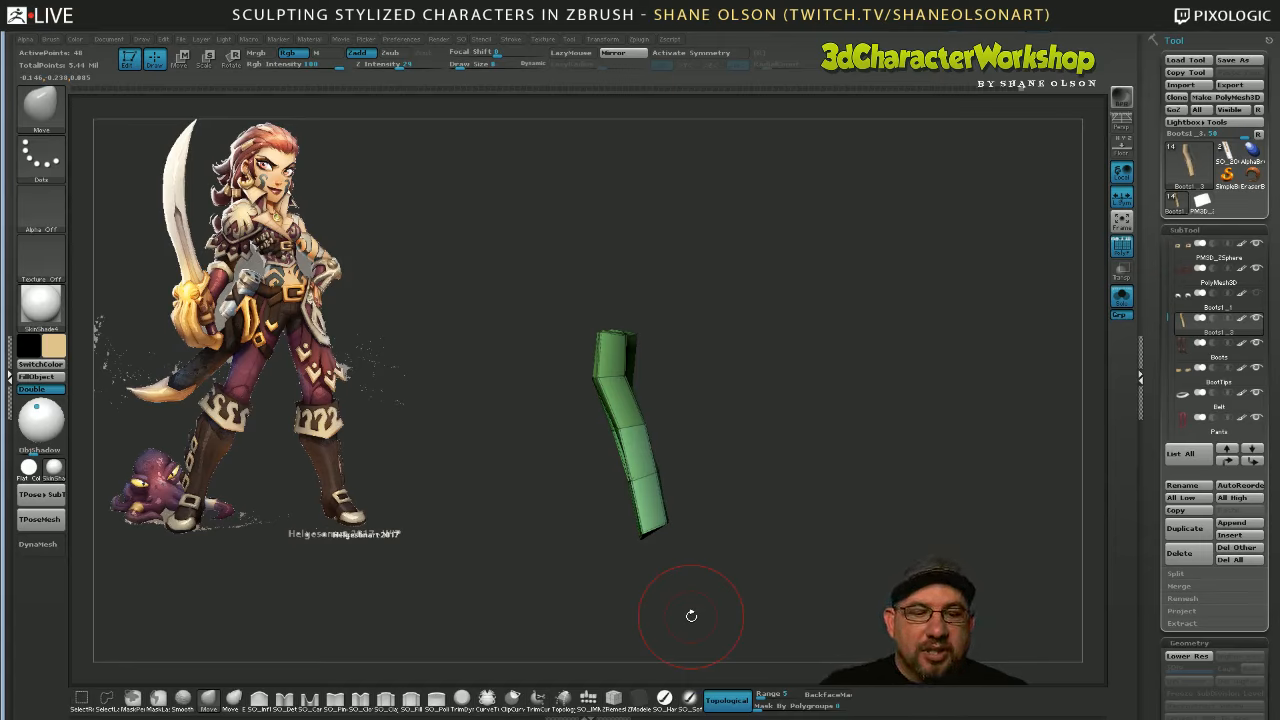
pyautogui.click(513, 697)
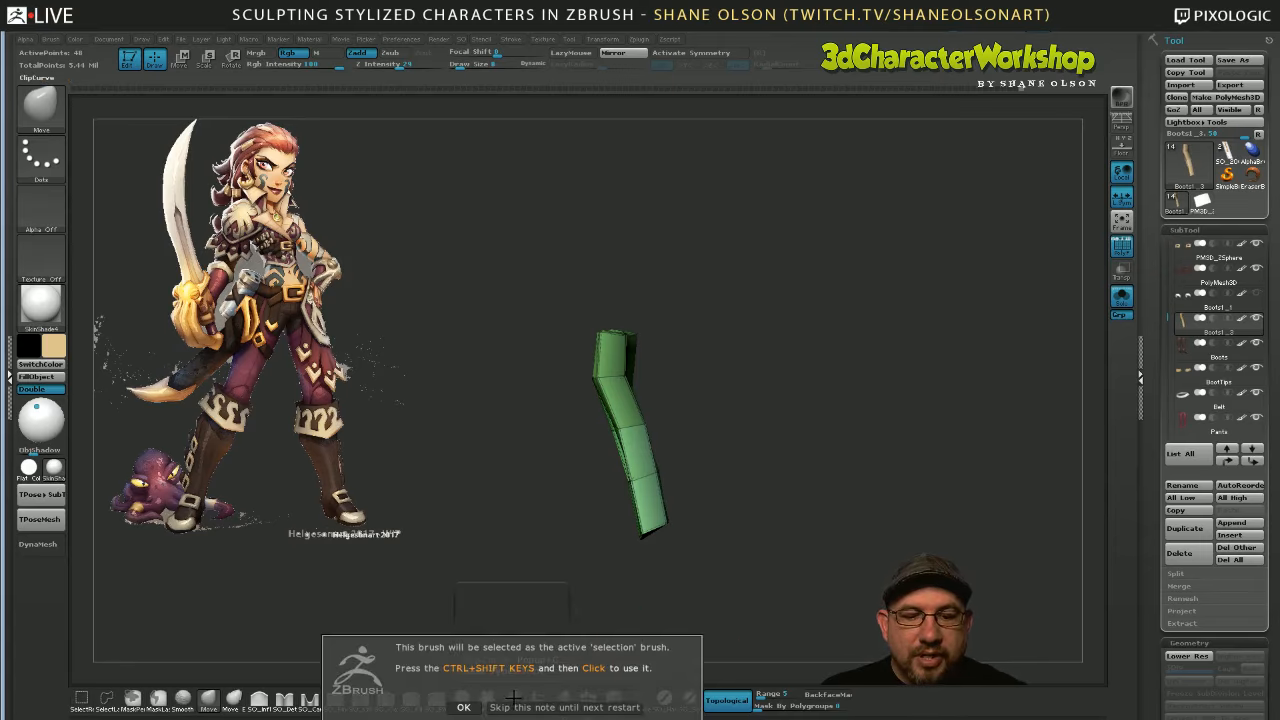
pyautogui.click(512, 697)
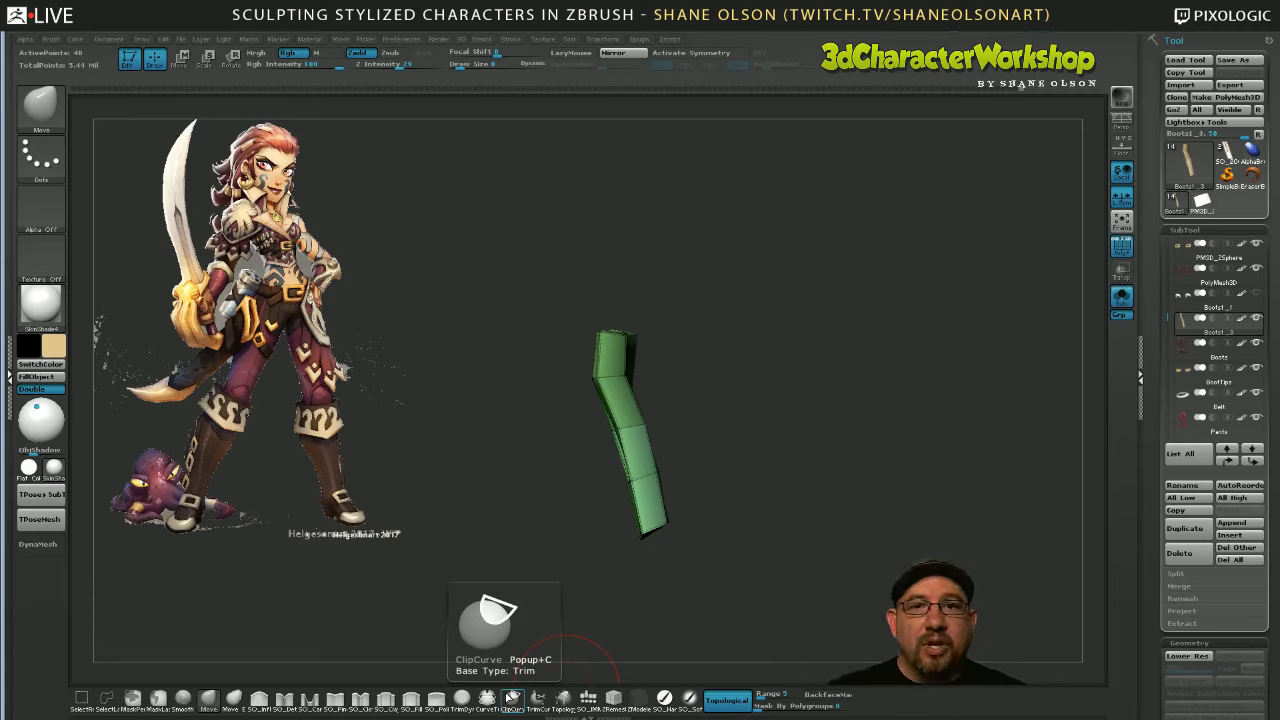
pyautogui.click(512, 697)
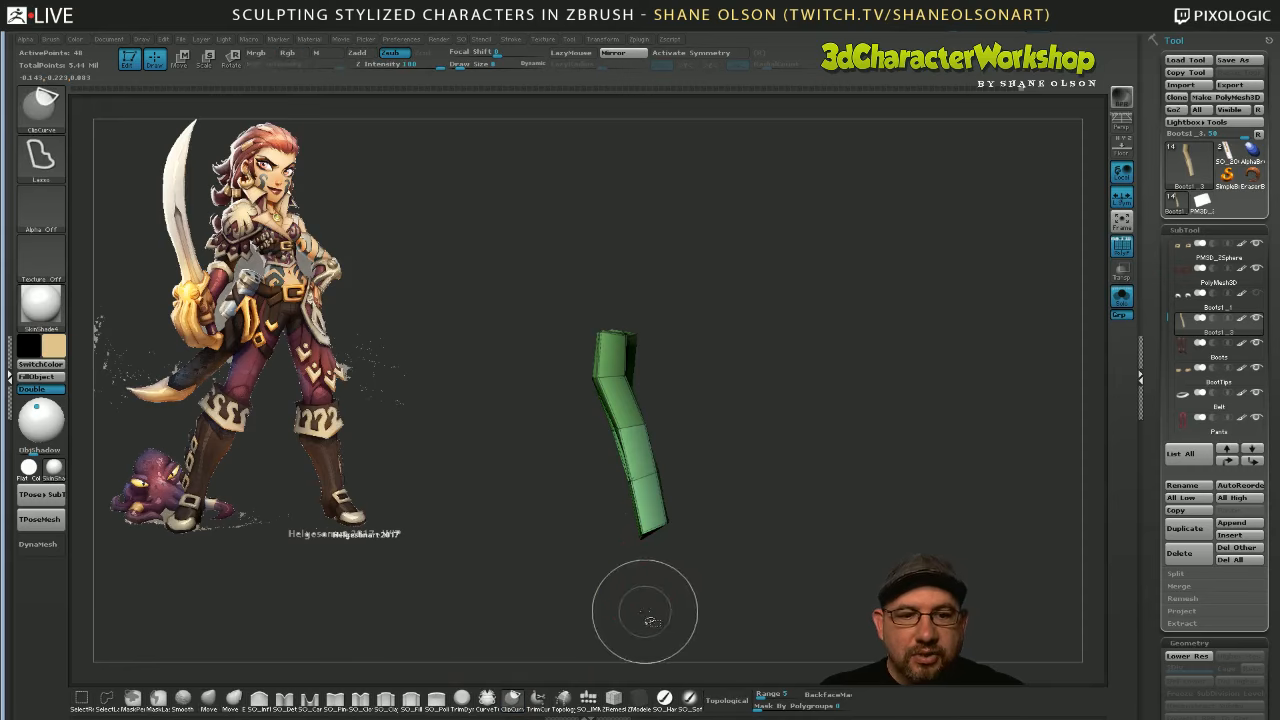
pyautogui.keyDown('ctrl'); pyautogui.keyDown('shift'); pyautogui.moveTo(646, 606); pyautogui.dragTo(600, 287); pyautogui.keyUp('shift'); pyautogui.keyUp('ctrl')
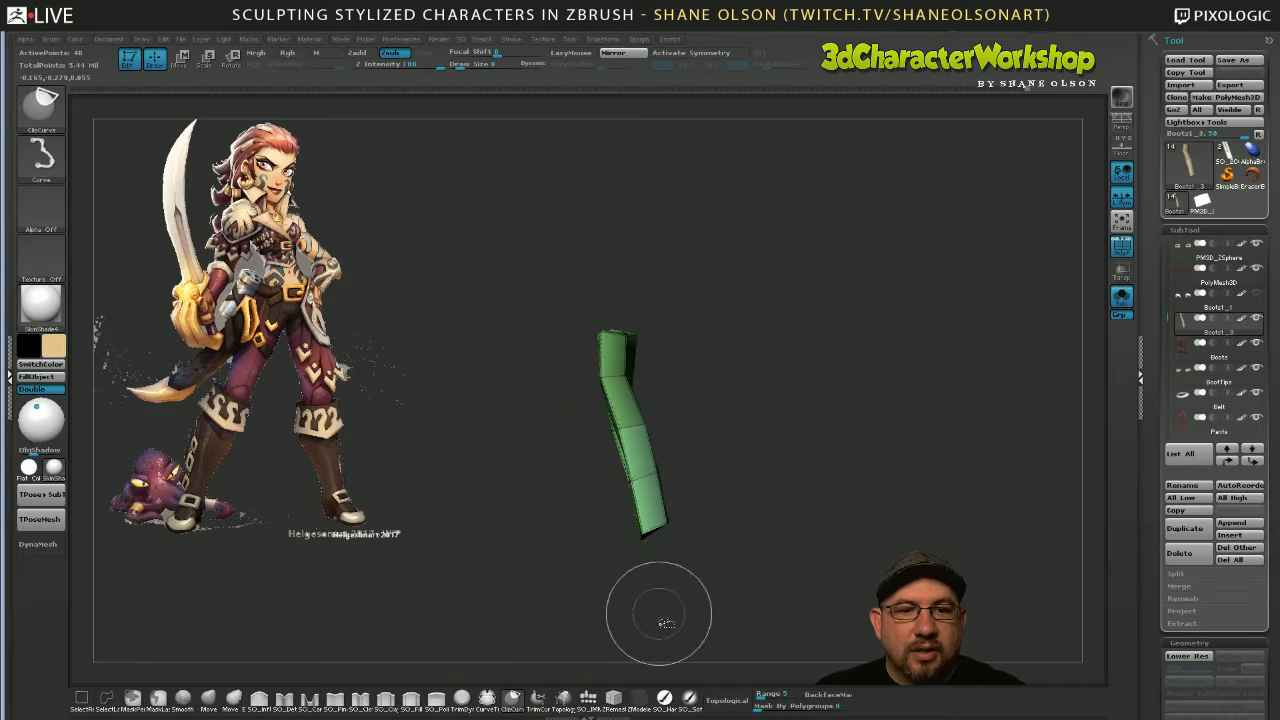
# Try to clip the buckle frame with ClipCurve lines drawn along its length in side view, and undo the attempt
pyautogui.keyDown('ctrl'); pyautogui.keyDown('shift'); pyautogui.moveTo(656, 608); pyautogui.dragTo(594, 294); pyautogui.keyUp('shift'); pyautogui.keyUp('ctrl')
pyautogui.keyDown('ctrl'); pyautogui.keyDown('shift'); pyautogui.moveTo(604, 596); pyautogui.dragTo(555, 278); pyautogui.keyUp('shift'); pyautogui.keyUp('ctrl')
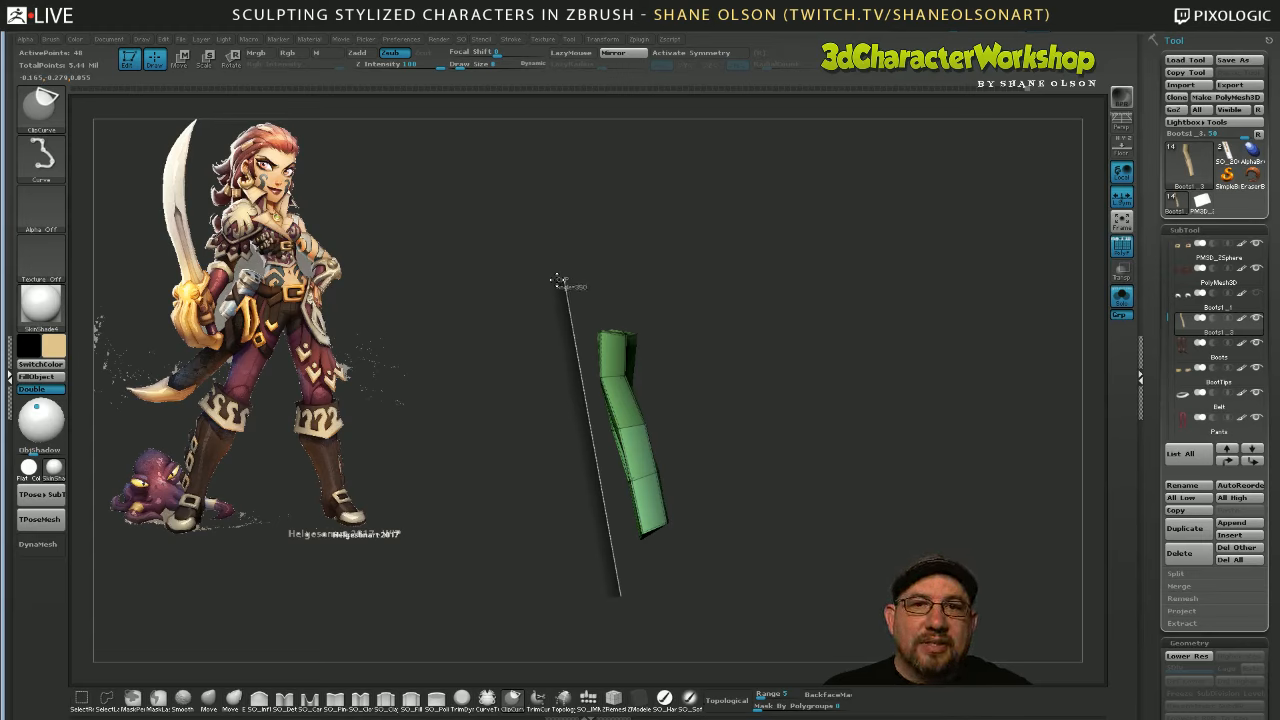
pyautogui.moveTo(557, 280); pyautogui.dragTo(590, 274)
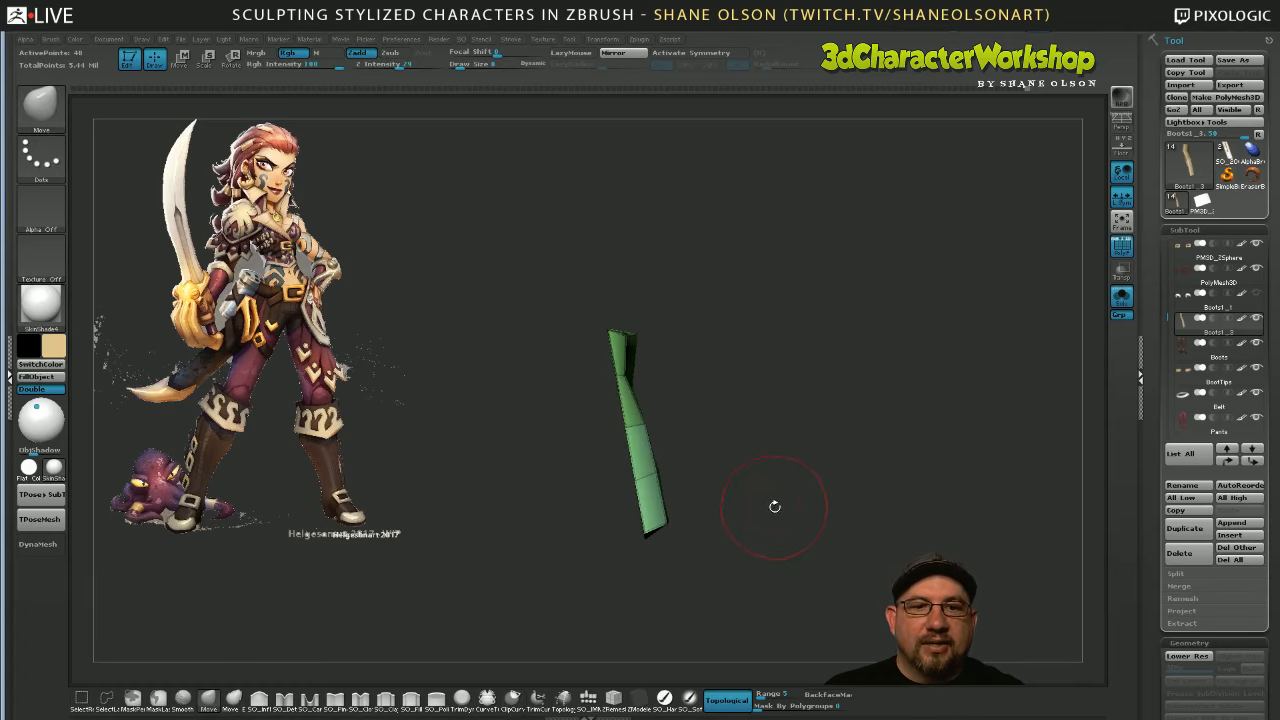
pyautogui.moveTo(771, 506)
pyautogui.mouseDown()
pyautogui.moveTo(820, 504)
pyautogui.moveTo(788, 508)
pyautogui.moveTo(772, 567)
pyautogui.mouseUp()
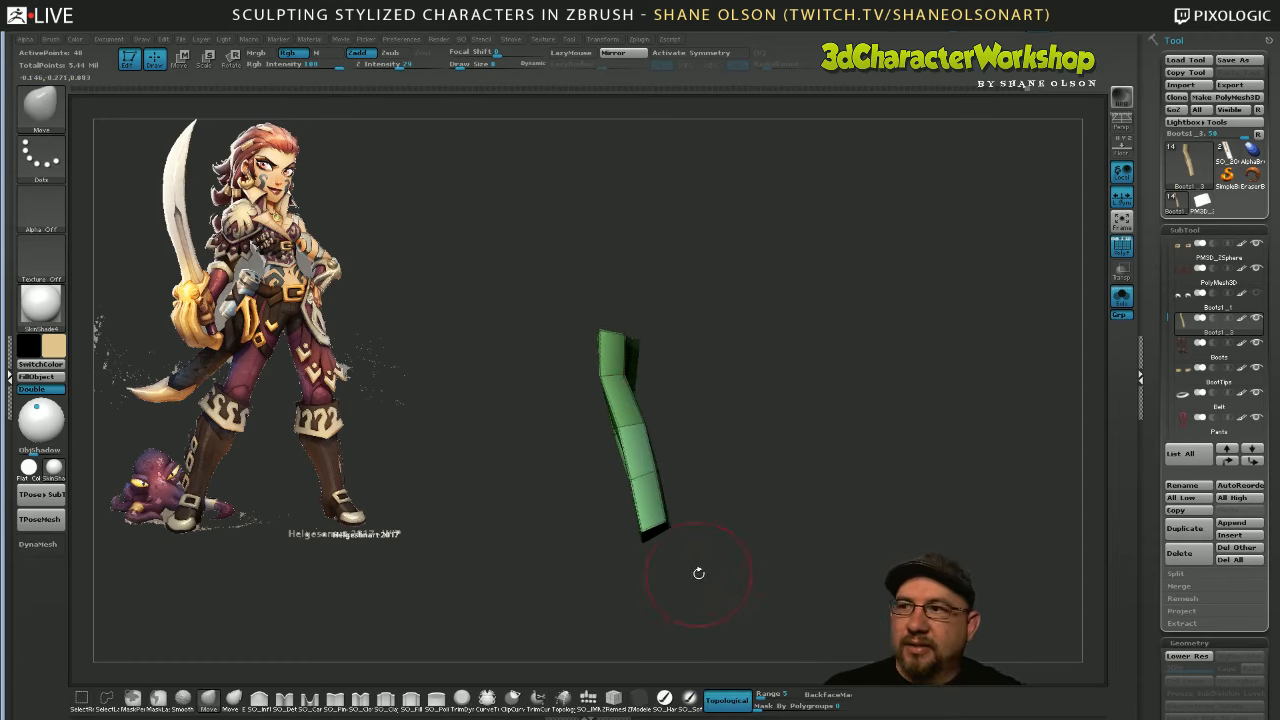
# Flatten the buckle frame's front and back faces with straight ClipCurve lines drawn along its length in side view
pyautogui.moveTo(637, 615)
pyautogui.keyDown('ctrl'); pyautogui.keyDown('shift'); pyautogui.mouseDown()
pyautogui.moveTo(548, 268)
pyautogui.moveTo(686, 528)
pyautogui.moveTo(705, 605)
pyautogui.mouseUp(); pyautogui.keyUp('shift'); pyautogui.keyUp('ctrl')
pyautogui.keyDown('ctrl'); pyautogui.keyDown('shift'); pyautogui.moveTo(502, 296); pyautogui.dragTo(654, 634); pyautogui.keyUp('shift'); pyautogui.keyUp('ctrl')
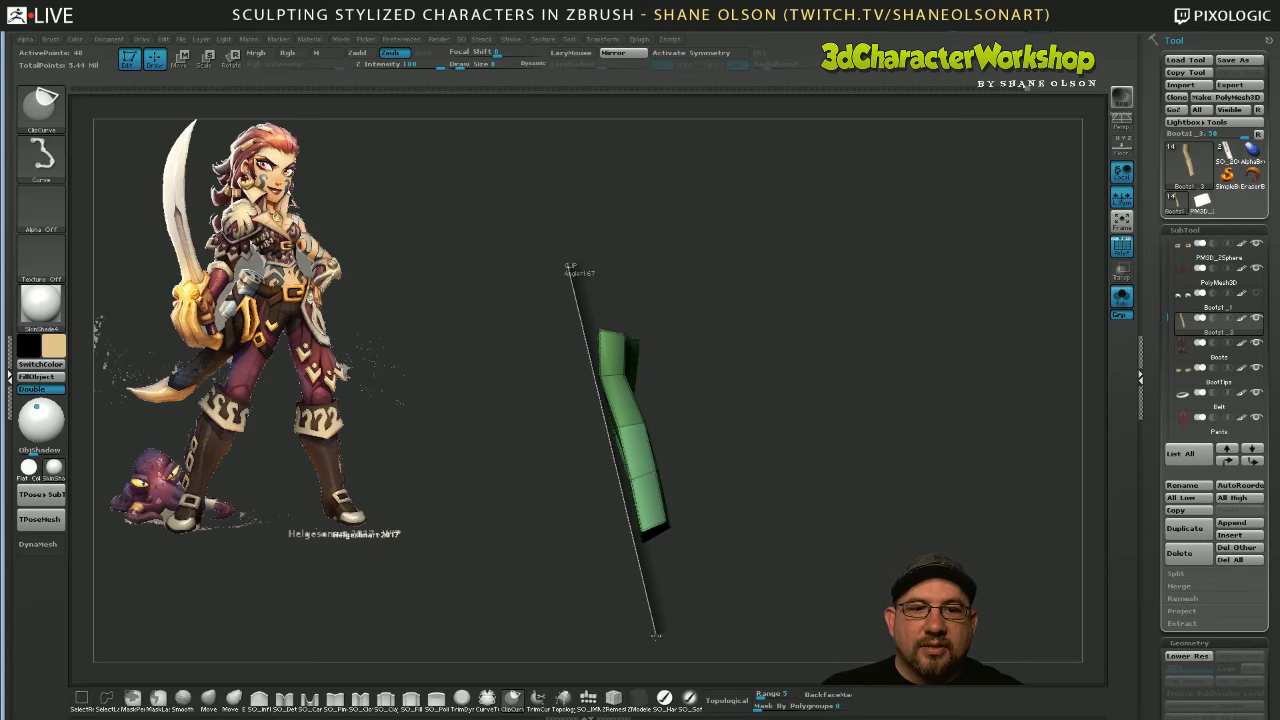
pyautogui.keyDown('ctrl'); pyautogui.keyDown('shift'); pyautogui.moveTo(656, 634); pyautogui.dragTo(655, 632); pyautogui.keyUp('shift'); pyautogui.keyUp('ctrl')
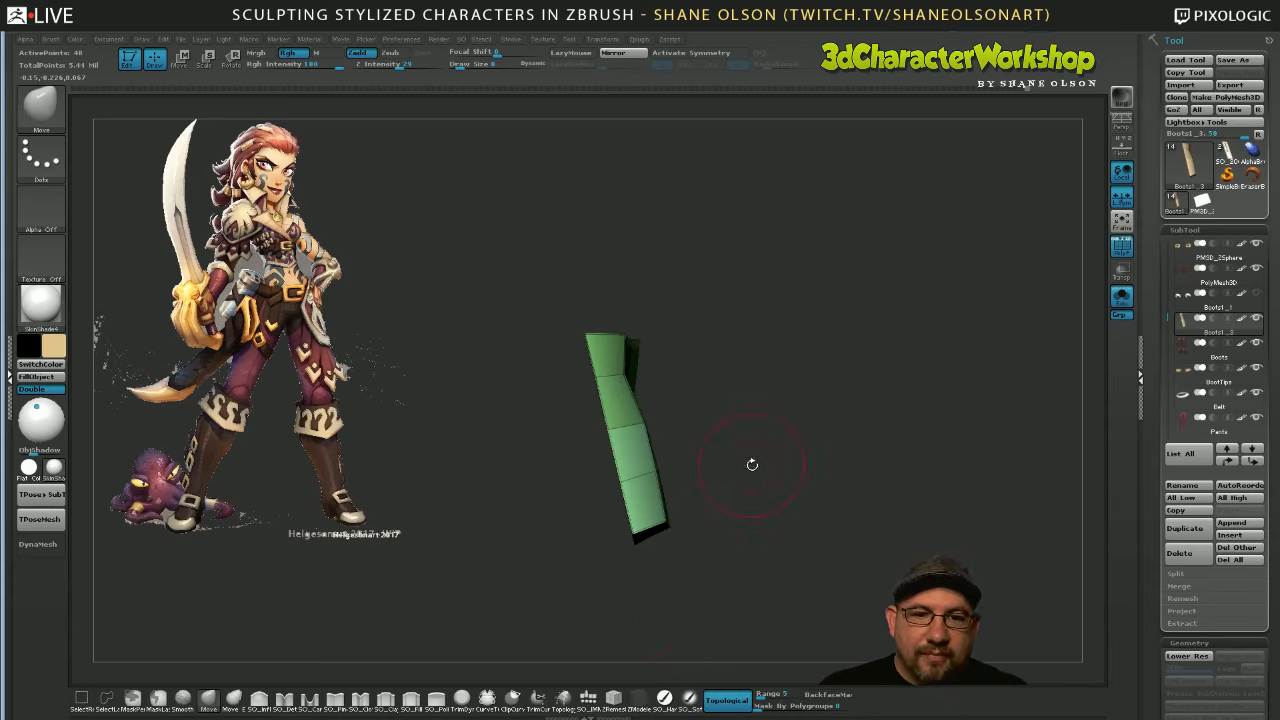
pyautogui.moveTo(757, 480); pyautogui.dragTo(766, 486)
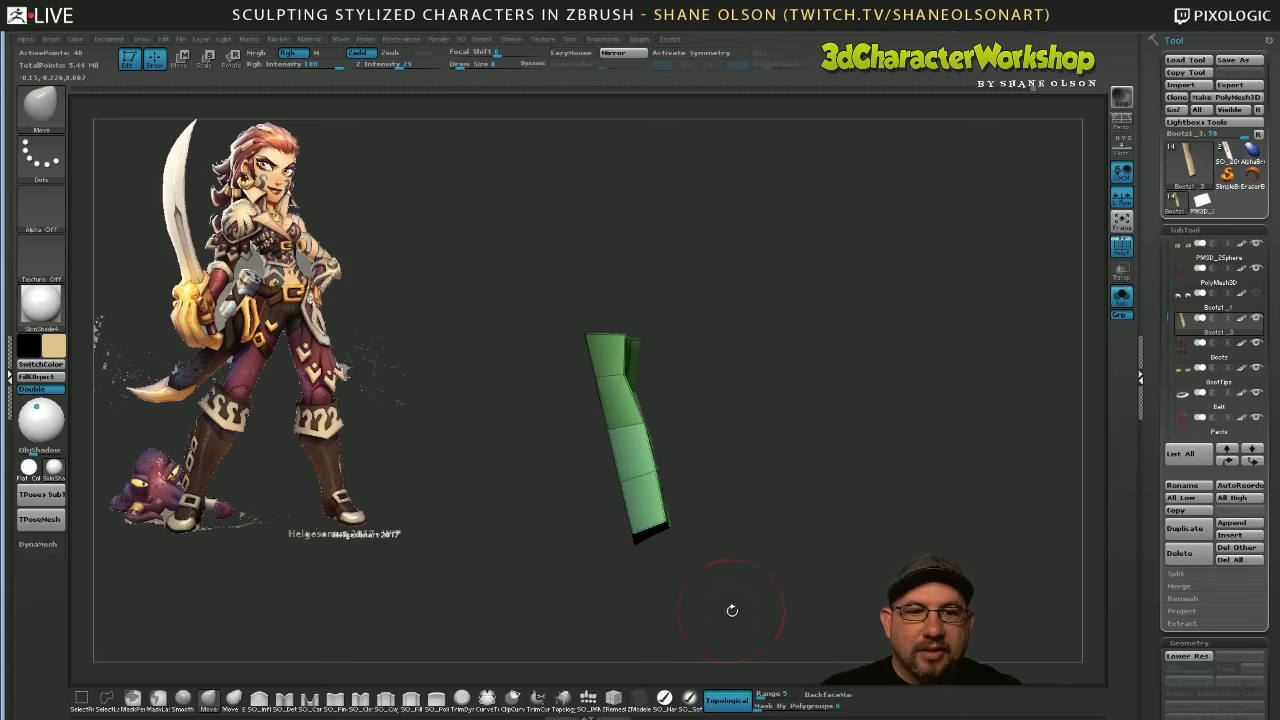
pyautogui.moveTo(704, 606)
pyautogui.keyDown('ctrl'); pyautogui.keyDown('shift'); pyautogui.mouseDown()
pyautogui.moveTo(654, 286)
pyautogui.moveTo(626, 273)
pyautogui.mouseUp(); pyautogui.keyUp('shift'); pyautogui.keyUp('ctrl')
pyautogui.moveTo(792, 570); pyautogui.dragTo(848, 479)
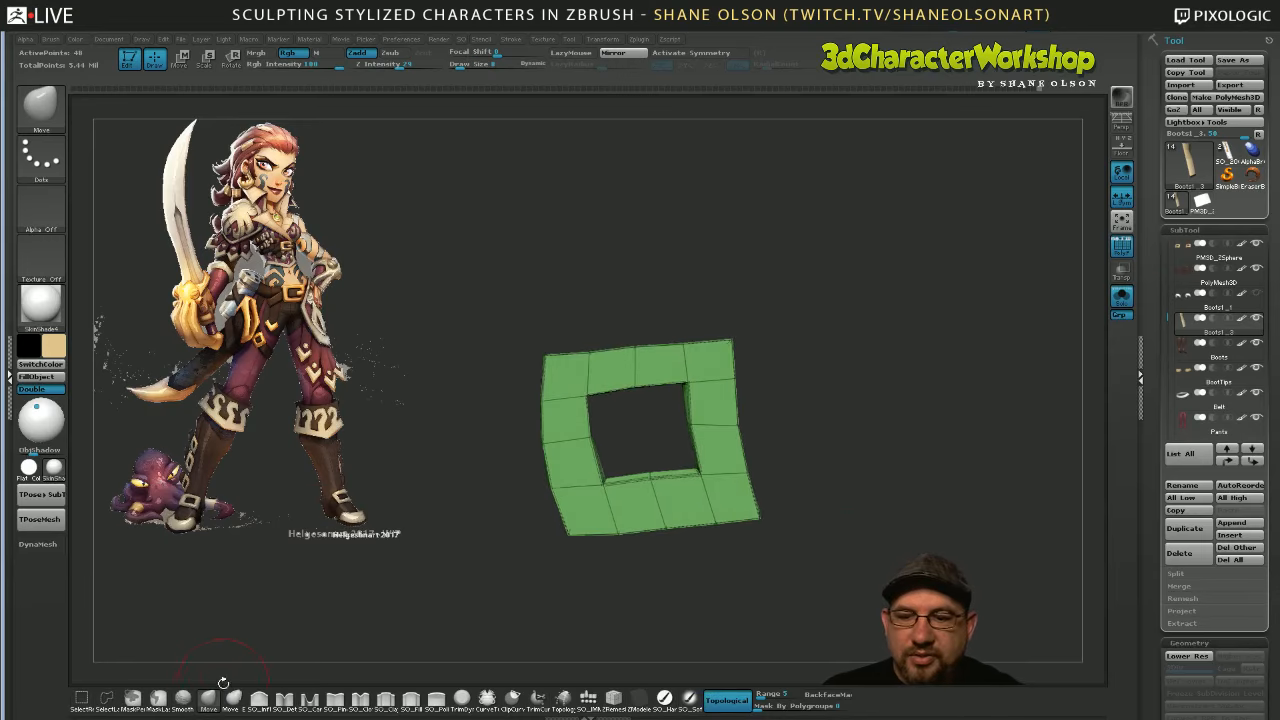
# Nudge the frame's left side with the Move brush at draw size 14, and clip both outer side edges straight in front view
pyautogui.moveTo(710, 557); pyautogui.dragTo(705, 560)
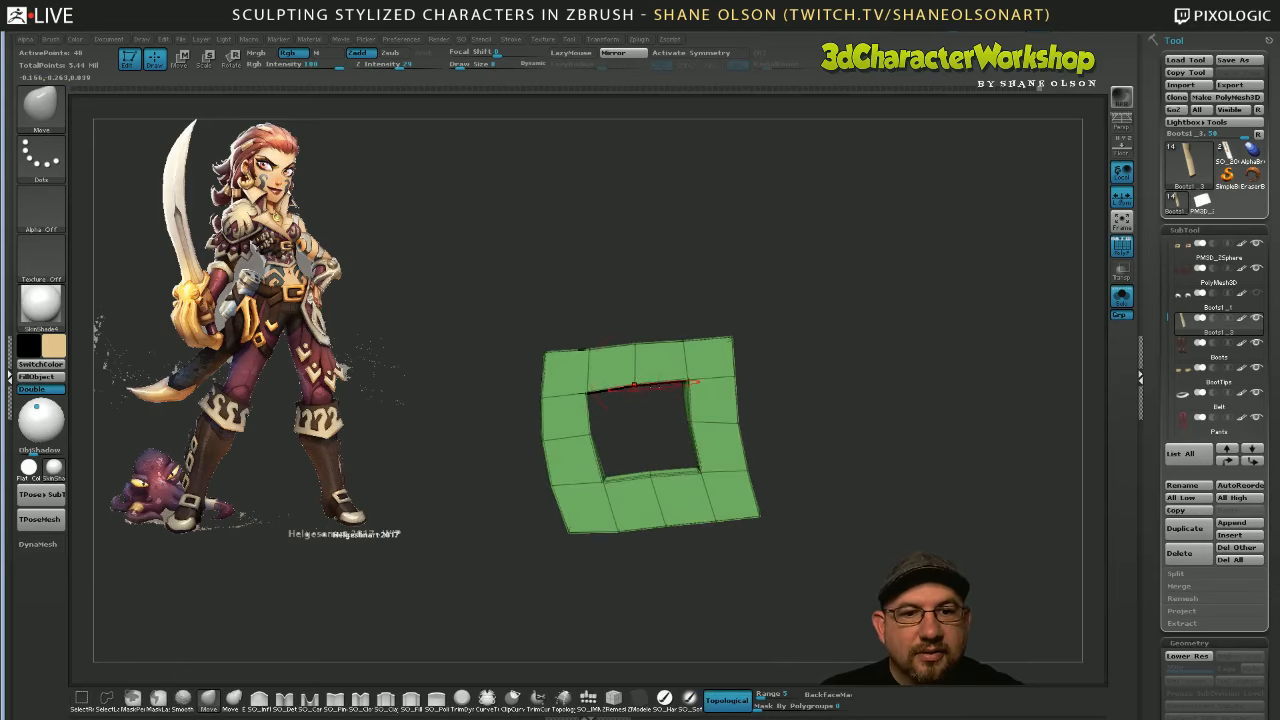
pyautogui.press('s')
pyautogui.moveTo(812, 392); pyautogui.dragTo(818, 392)
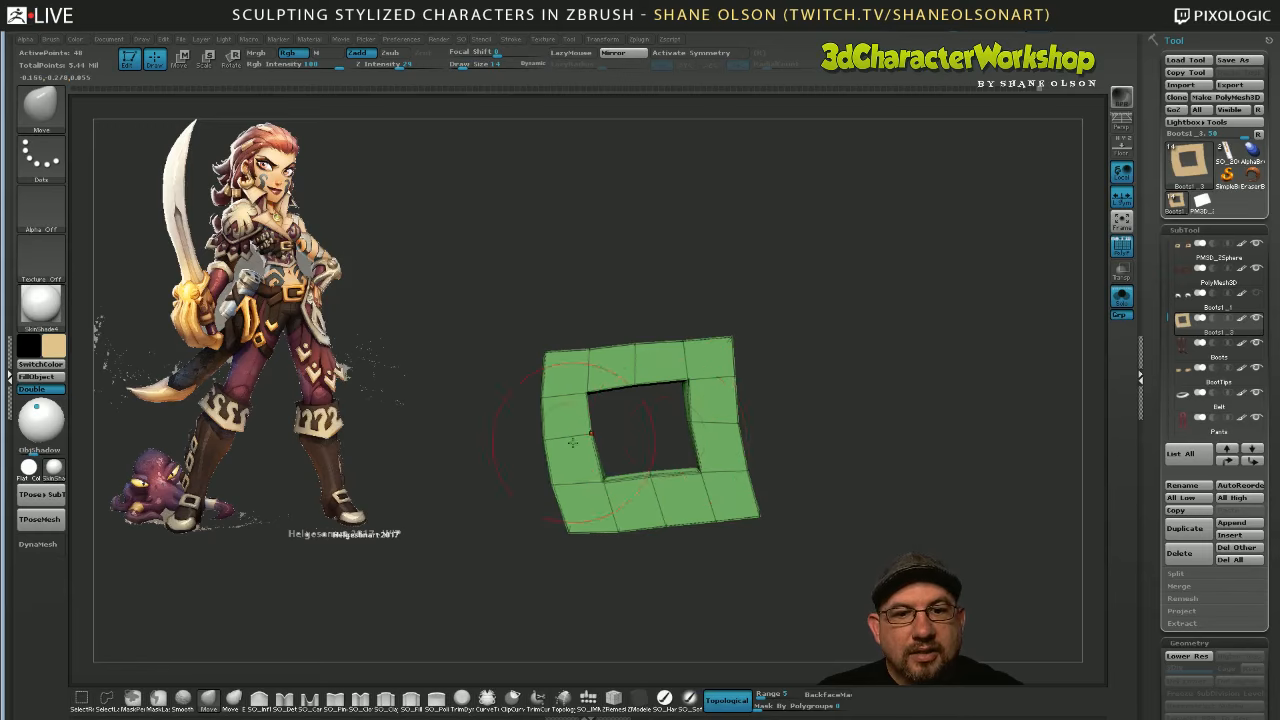
pyautogui.moveTo(643, 572); pyautogui.dragTo(646, 577)
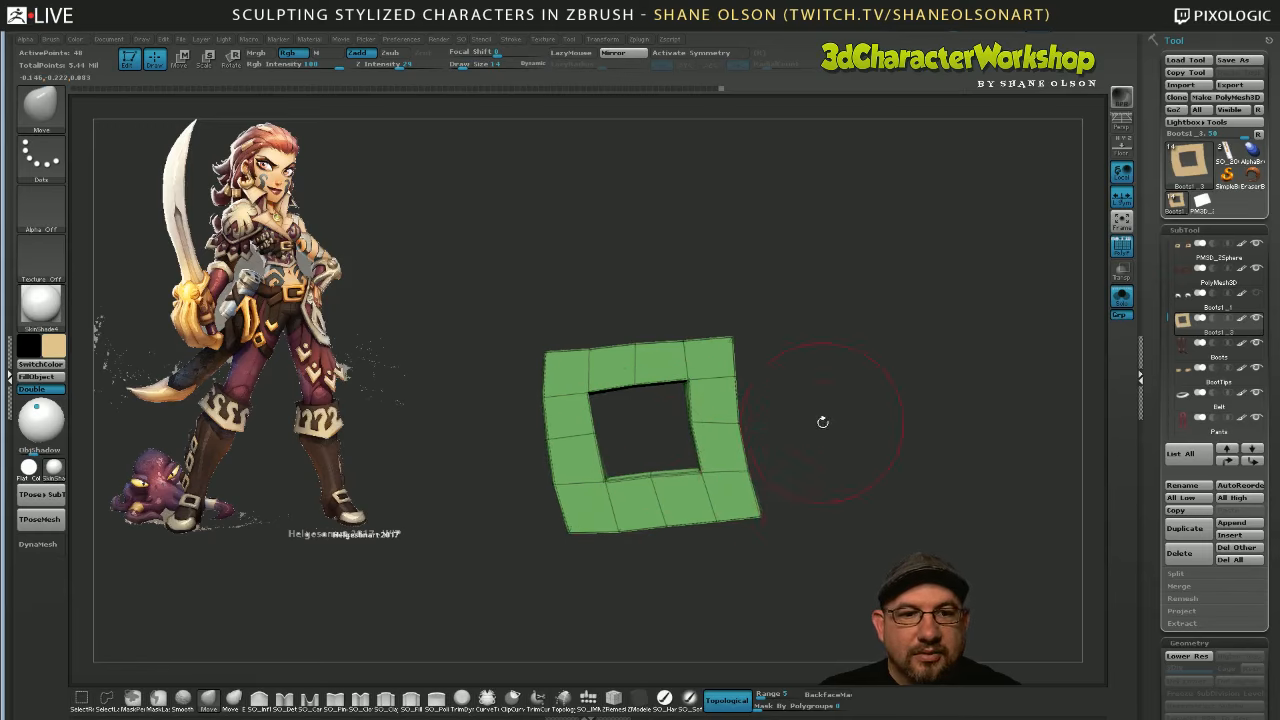
pyautogui.moveTo(829, 428)
pyautogui.keyDown('ctrl'); pyautogui.keyDown('shift'); pyautogui.mouseDown()
pyautogui.moveTo(617, 251)
pyautogui.moveTo(655, 250)
pyautogui.moveTo(856, 423)
pyautogui.moveTo(843, 514)
pyautogui.moveTo(755, 450)
pyautogui.moveTo(723, 309)
pyautogui.moveTo(771, 563)
pyautogui.moveTo(786, 571)
pyautogui.moveTo(766, 572)
pyautogui.mouseUp(); pyautogui.keyUp('shift'); pyautogui.keyUp('ctrl')
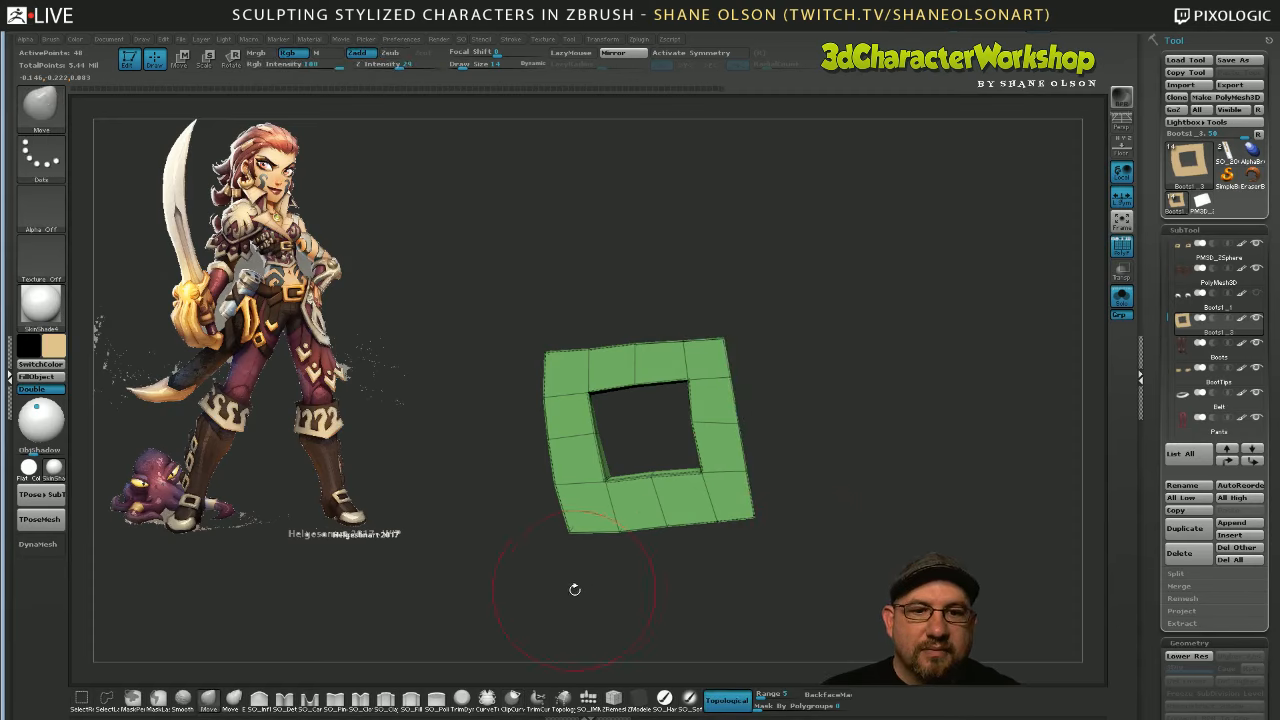
pyautogui.keyDown('ctrl'); pyautogui.keyDown('shift'); pyautogui.moveTo(578, 591); pyautogui.dragTo(537, 318); pyautogui.keyUp('shift'); pyautogui.keyUp('ctrl')
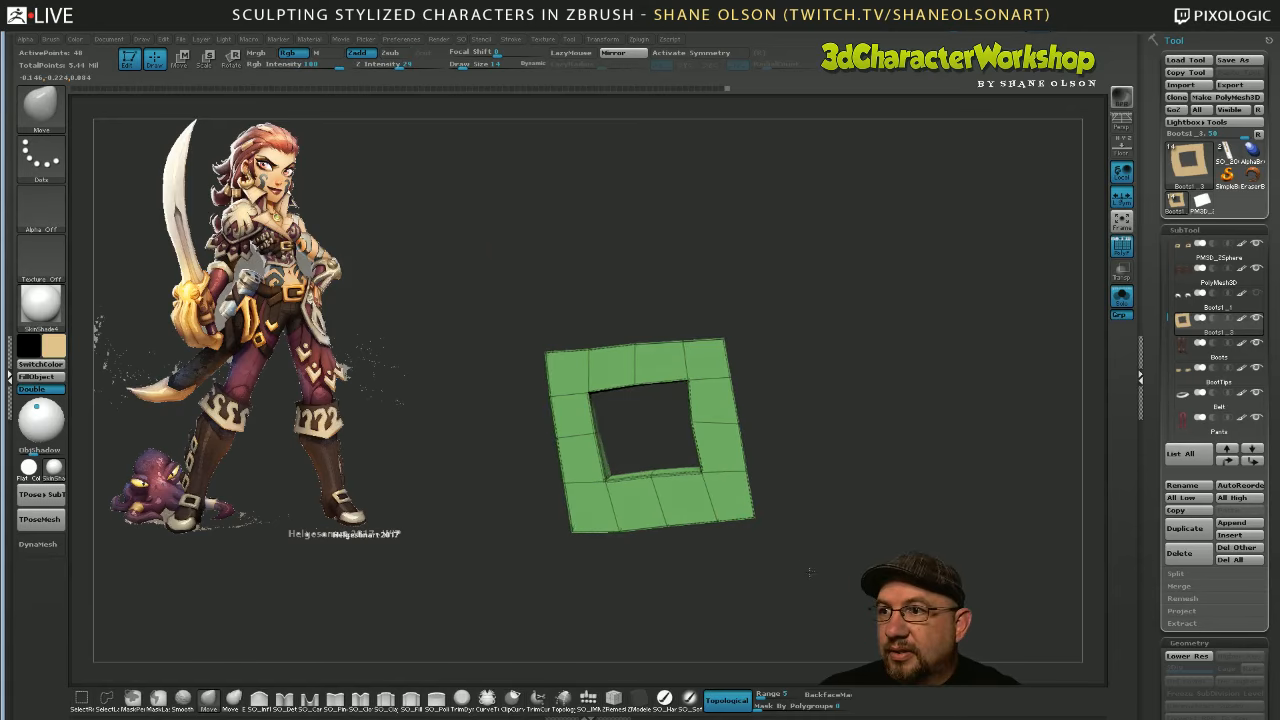
# Mask everything except the frame's left side, shift its inner edge inward to even out the width, and clear the mask
pyautogui.moveTo(791, 559); pyautogui.dragTo(810, 534)
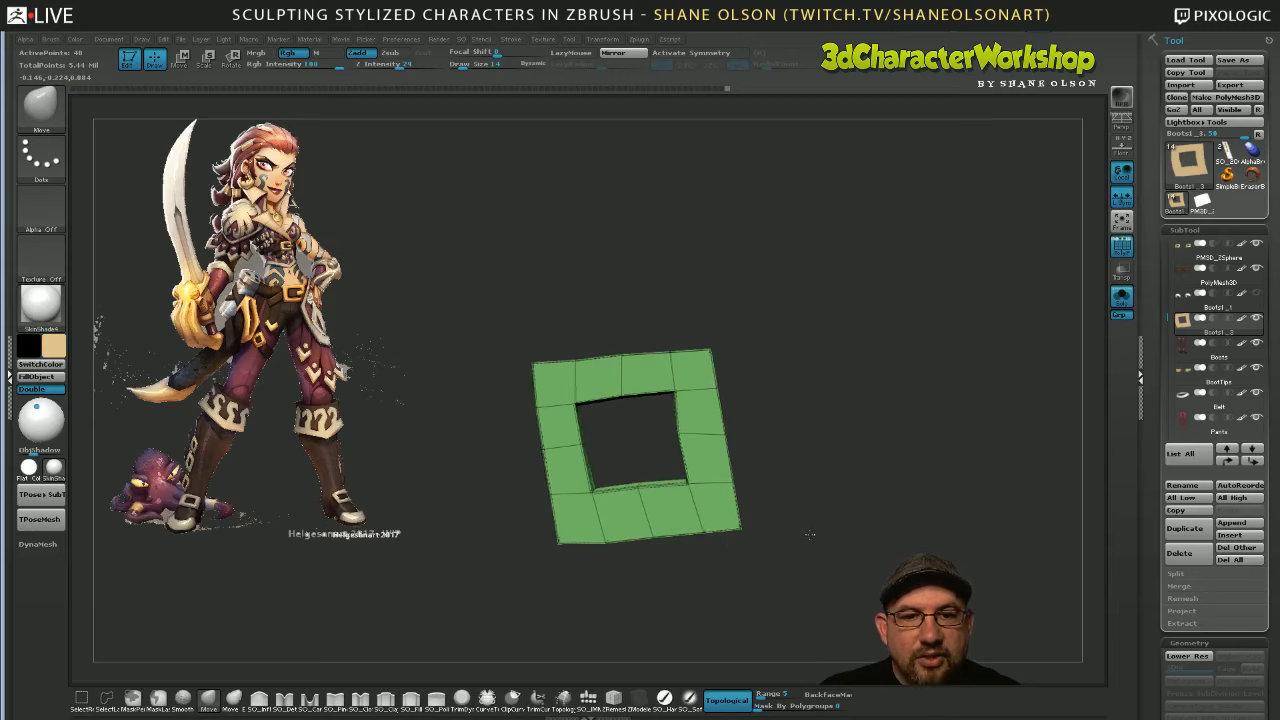
pyautogui.moveTo(630, 590)
pyautogui.keyDown('ctrl'); pyautogui.keyDown('shift'); pyautogui.mouseDown()
pyautogui.moveTo(571, 302)
pyautogui.moveTo(571, 329)
pyautogui.mouseUp(); pyautogui.keyUp('shift'); pyautogui.keyUp('ctrl')
pyautogui.moveTo(754, 595); pyautogui.dragTo(758, 596)
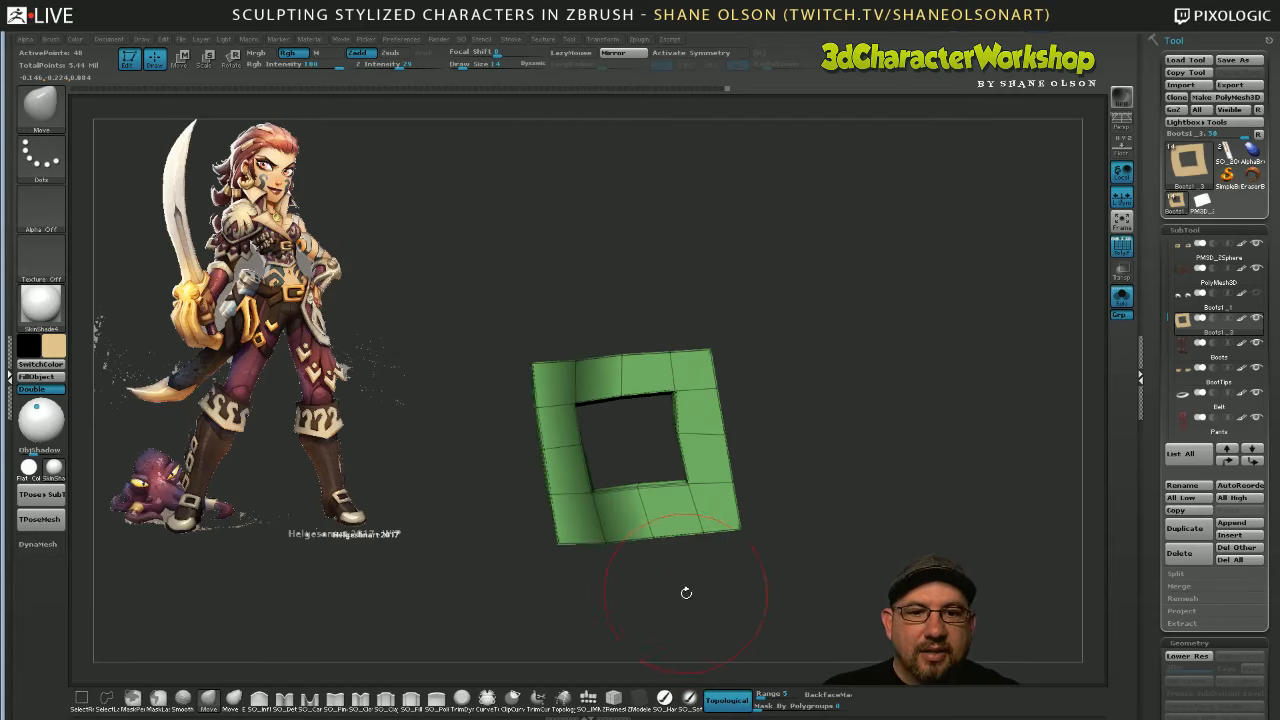
pyautogui.keyDown('ctrl'); pyautogui.keyDown('shift'); pyautogui.moveTo(627, 612); pyautogui.dragTo(571, 301); pyautogui.keyUp('shift'); pyautogui.keyUp('ctrl')
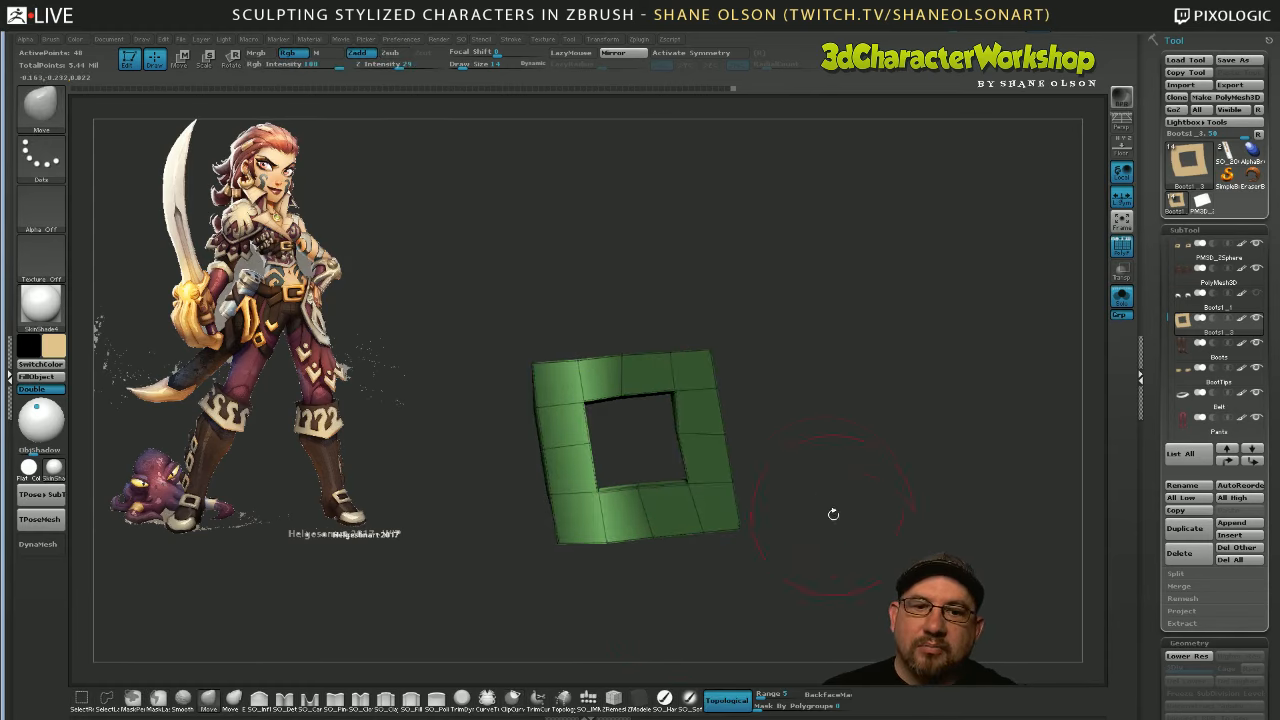
pyautogui.hotkey('ctrl', 'z')
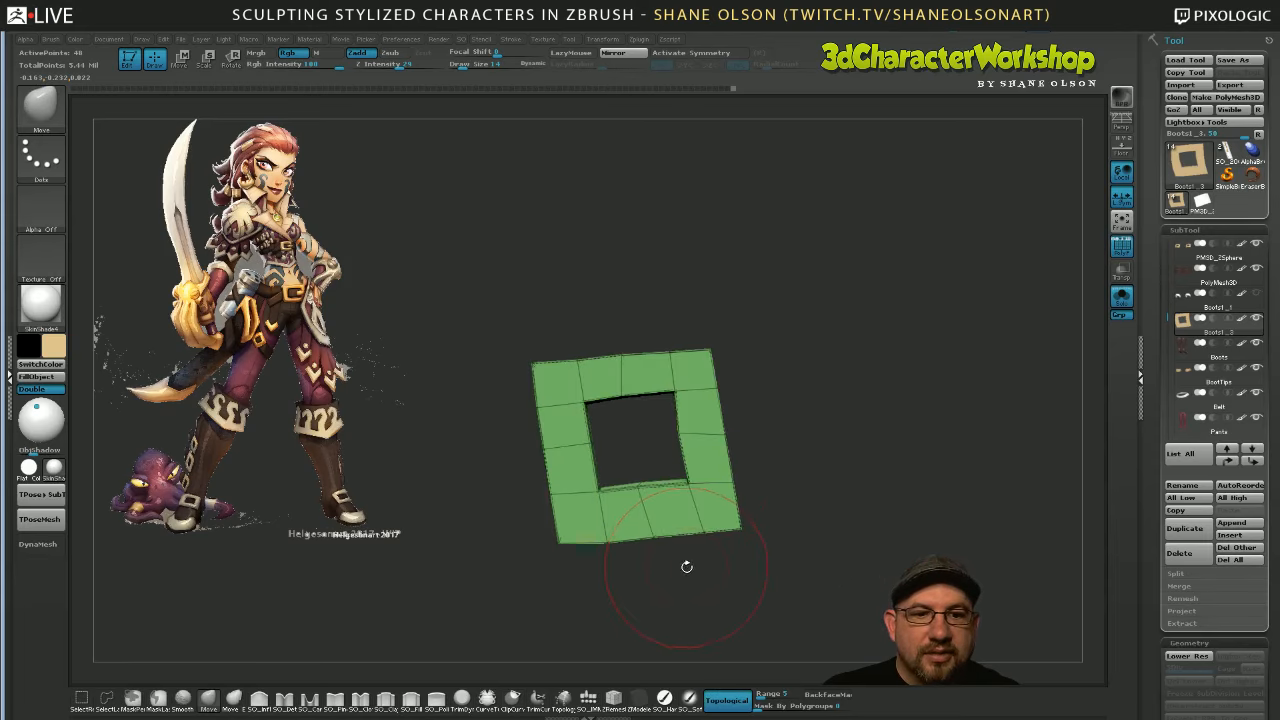
# Isolate the frame's middle edge loop and its right side with masks, adjust each sideways for even spacing, and clear the mask
pyautogui.moveTo(676, 578)
pyautogui.keyDown('ctrl'); pyautogui.mouseDown()
pyautogui.moveTo(602, 312)
pyautogui.moveTo(662, 612)
pyautogui.moveTo(655, 460)
pyautogui.moveTo(612, 298)
pyautogui.mouseUp(); pyautogui.keyUp('ctrl')
pyautogui.keyDown('ctrl'); pyautogui.click(709, 599); pyautogui.keyUp('ctrl')
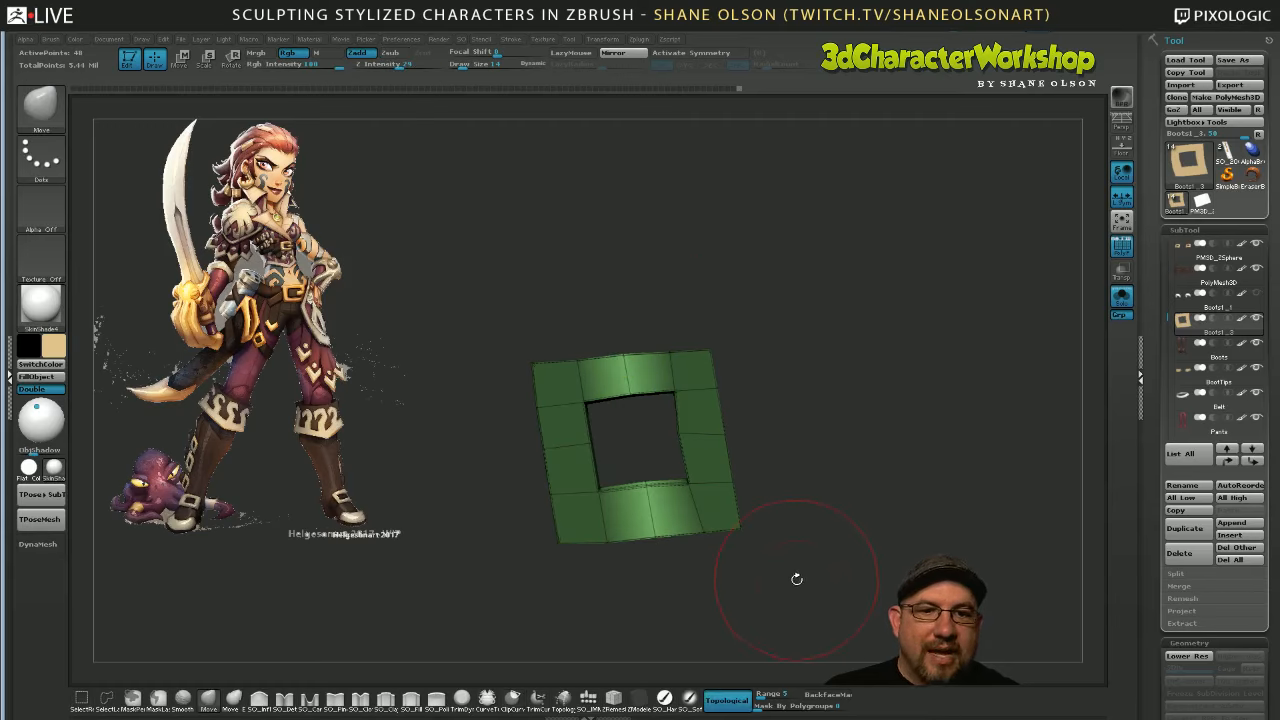
pyautogui.keyDown('shift'); pyautogui.moveTo(798, 580); pyautogui.dragTo(814, 571); pyautogui.keyUp('shift')
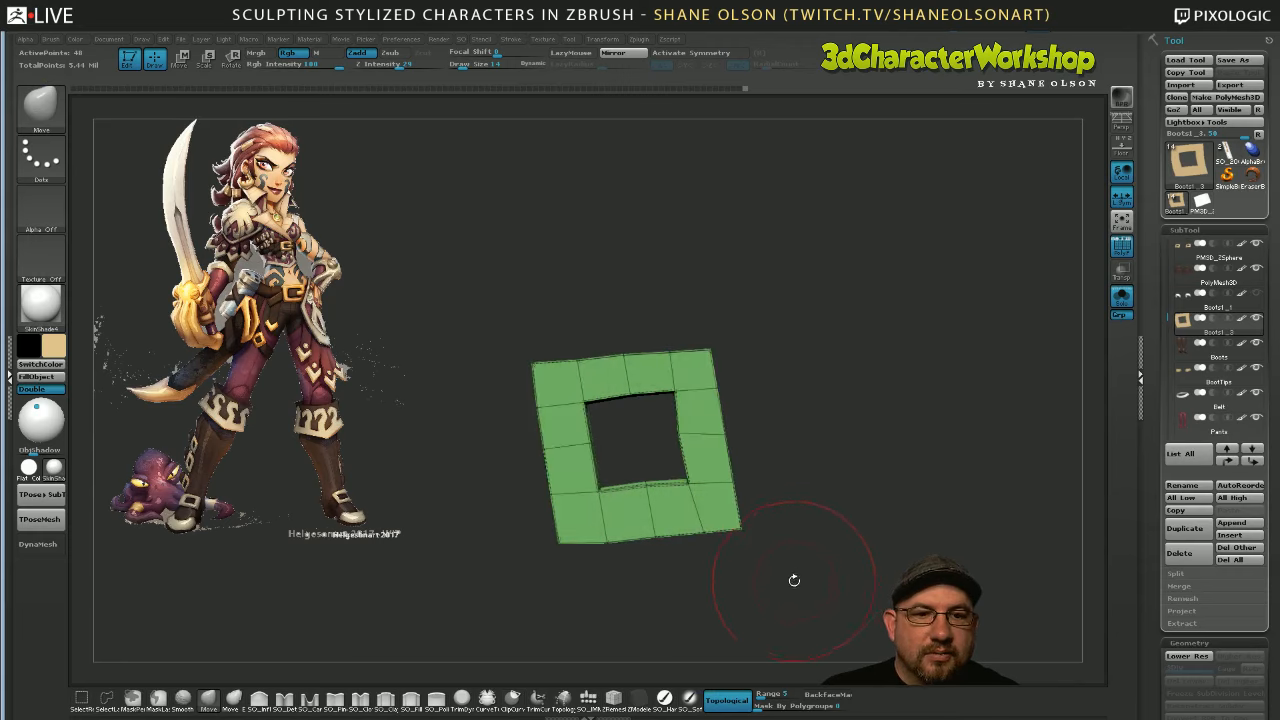
pyautogui.moveTo(732, 596)
pyautogui.keyDown('ctrl'); pyautogui.mouseDown()
pyautogui.moveTo(722, 510)
pyautogui.moveTo(655, 302)
pyautogui.moveTo(704, 602)
pyautogui.moveTo(672, 316)
pyautogui.moveTo(661, 308)
pyautogui.moveTo(706, 534)
pyautogui.moveTo(645, 288)
pyautogui.moveTo(663, 296)
pyautogui.mouseUp(); pyautogui.keyUp('ctrl')
pyautogui.keyDown('ctrl'); pyautogui.click(777, 548); pyautogui.keyUp('ctrl')
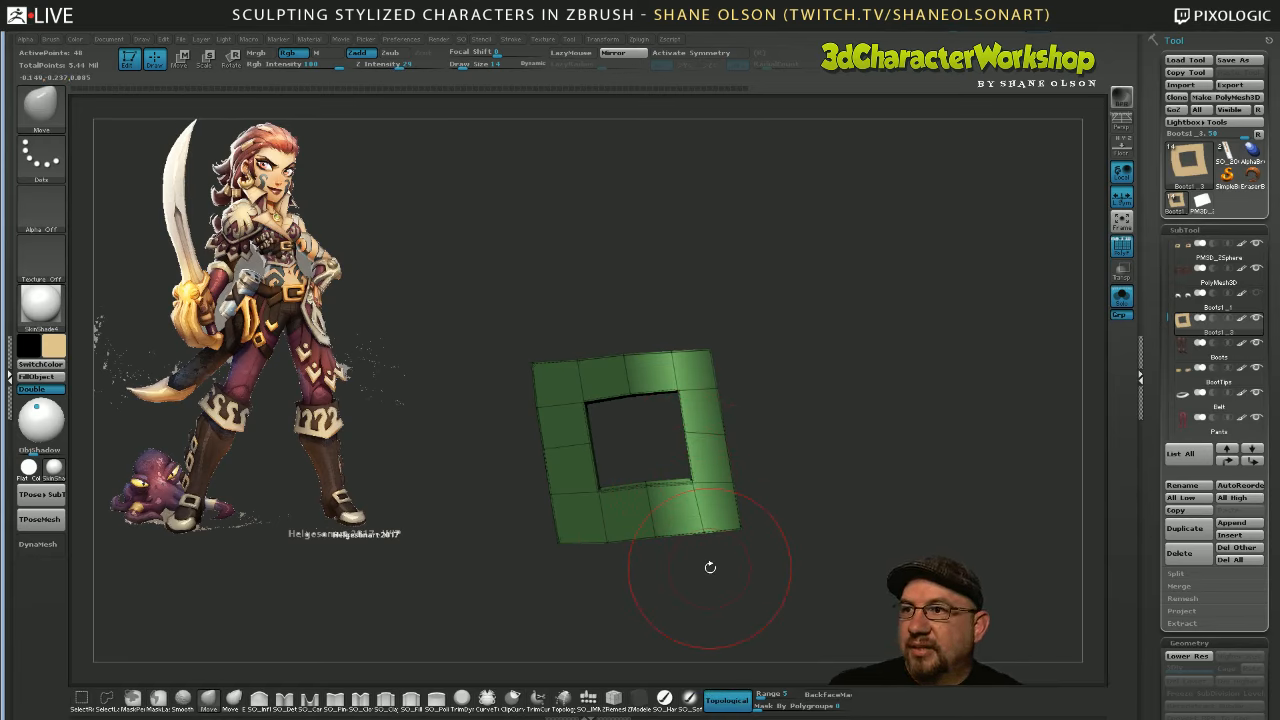
pyautogui.moveTo(789, 477)
pyautogui.keyDown('ctrl'); pyautogui.mouseDown()
pyautogui.moveTo(828, 537)
pyautogui.moveTo(790, 536)
pyautogui.moveTo(904, 510)
pyautogui.moveTo(783, 534)
pyautogui.moveTo(829, 536)
pyautogui.moveTo(835, 488)
pyautogui.mouseUp(); pyautogui.keyUp('ctrl')
# Bring back the whole model and the buckle strap without the polygroup wireframe, and save the project
pyautogui.click(1122, 300)
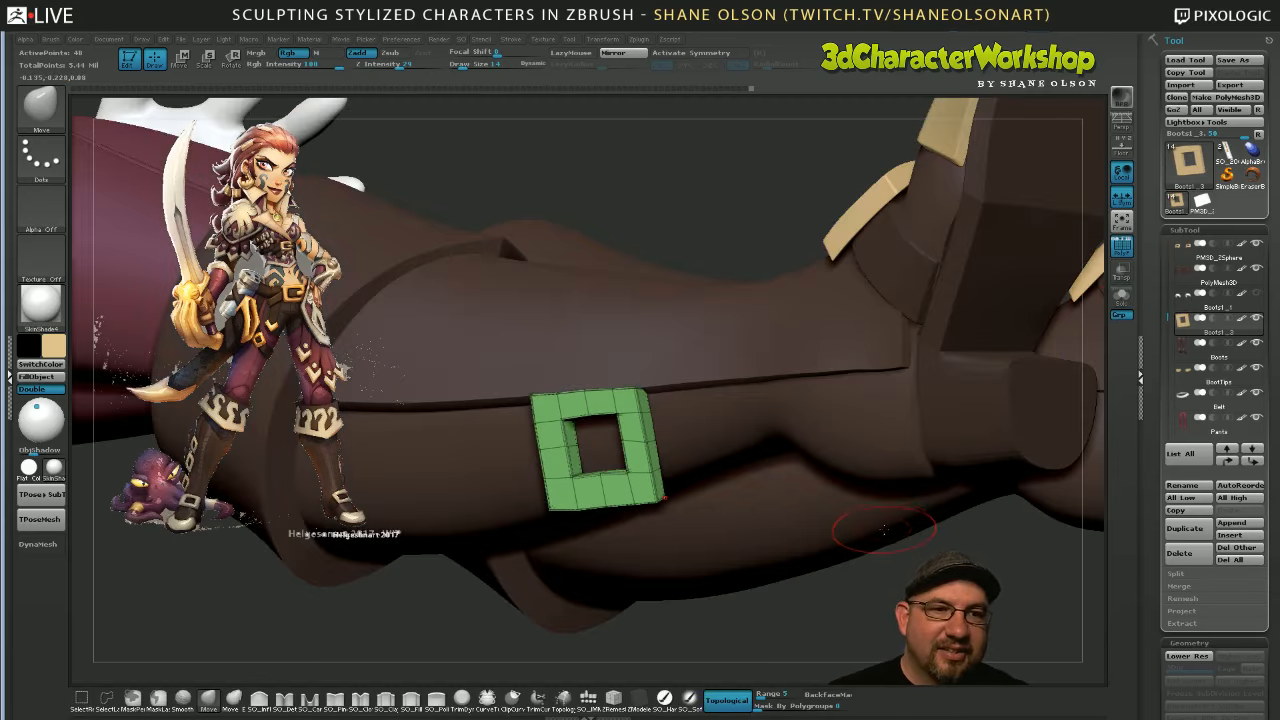
pyautogui.moveTo(875, 548); pyautogui.dragTo(857, 596)
pyautogui.hotkey('shift', 'f')
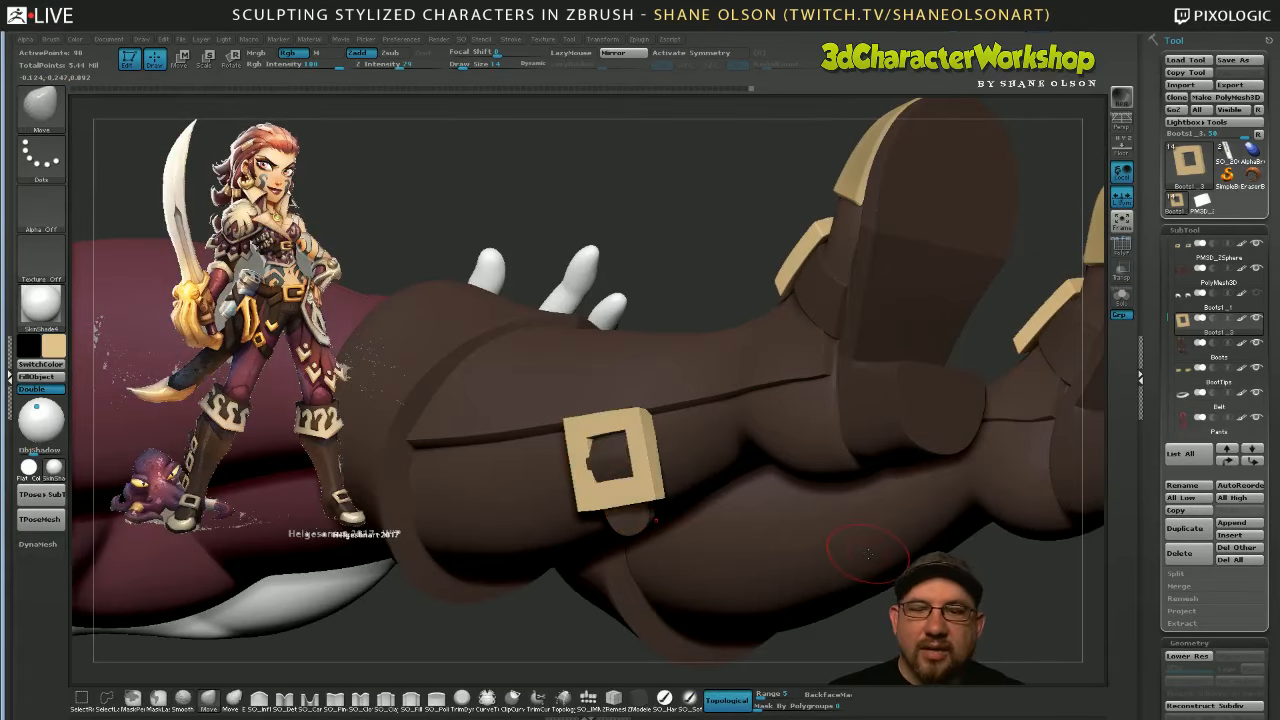
pyautogui.moveTo(657, 279); pyautogui.dragTo(659, 270)
pyautogui.moveTo(693, 319); pyautogui.dragTo(574, 580)
pyautogui.hotkey('ctrl', 's')
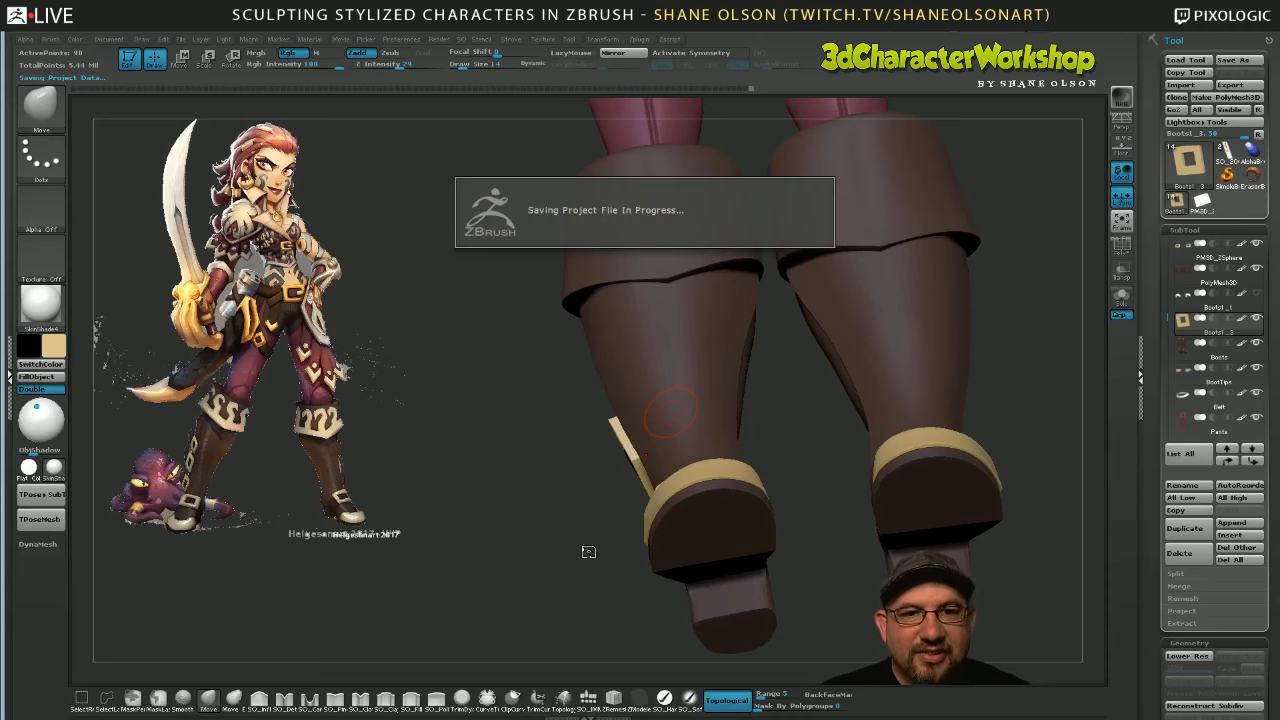
# Set the Move brush's draw size to 33 and nudge the buckle frame's corners into an even shape on the boot's side
pyautogui.moveTo(589, 547); pyautogui.dragTo(590, 544)
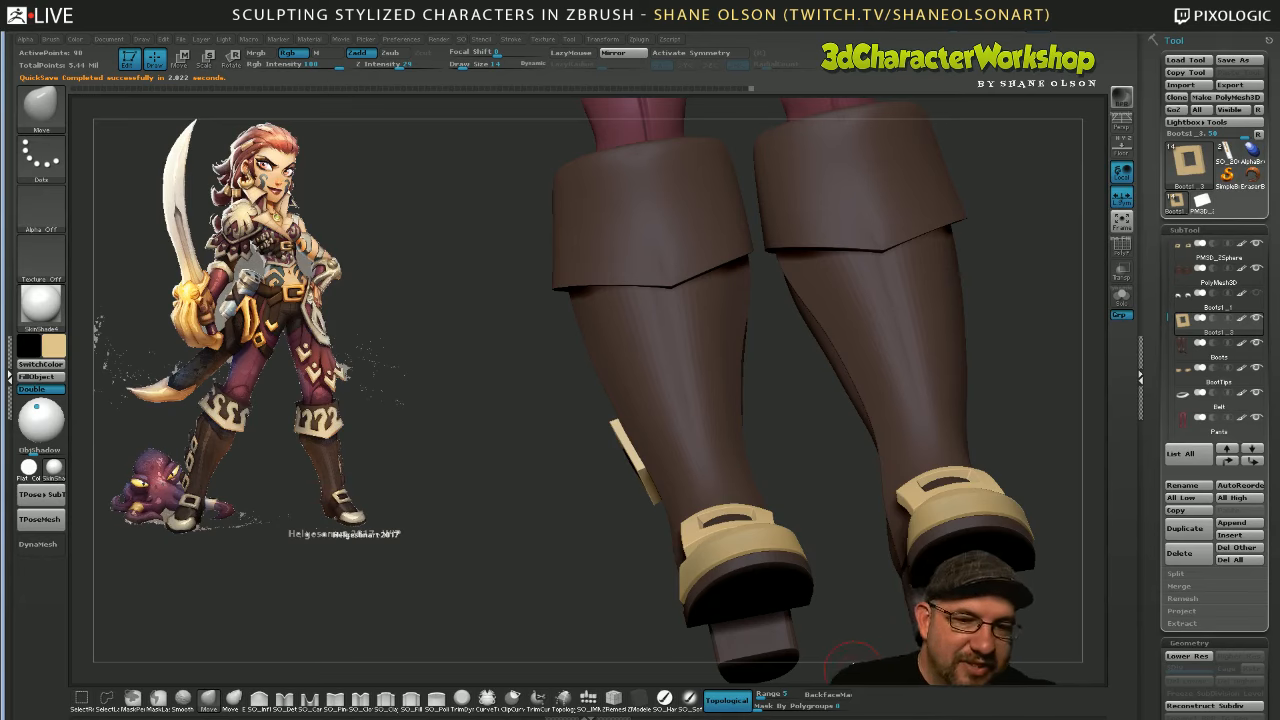
pyautogui.moveTo(541, 516)
pyautogui.mouseDown()
pyautogui.moveTo(555, 505)
pyautogui.moveTo(526, 523)
pyautogui.moveTo(534, 535)
pyautogui.mouseUp()
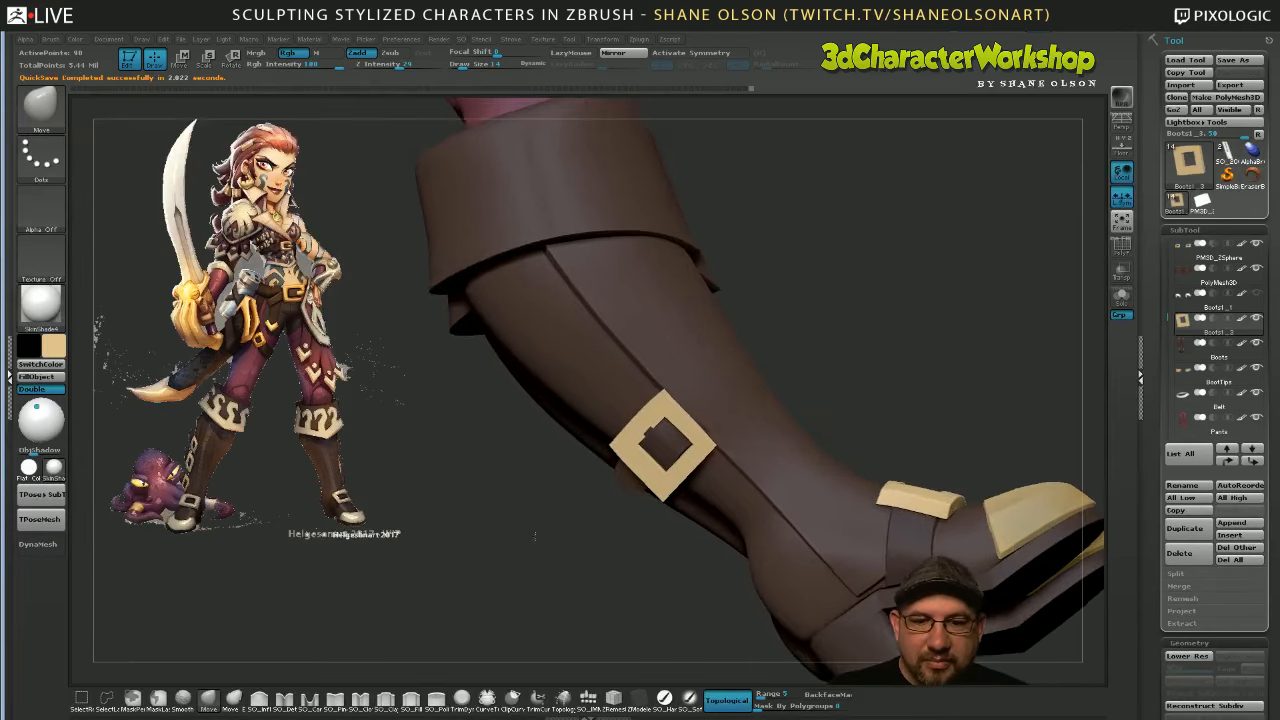
pyautogui.moveTo(408, 587); pyautogui.dragTo(478, 544)
pyautogui.press('s')
pyautogui.moveTo(586, 504)
pyautogui.mouseDown()
pyautogui.moveTo(521, 553)
pyautogui.moveTo(548, 538)
pyautogui.mouseUp()
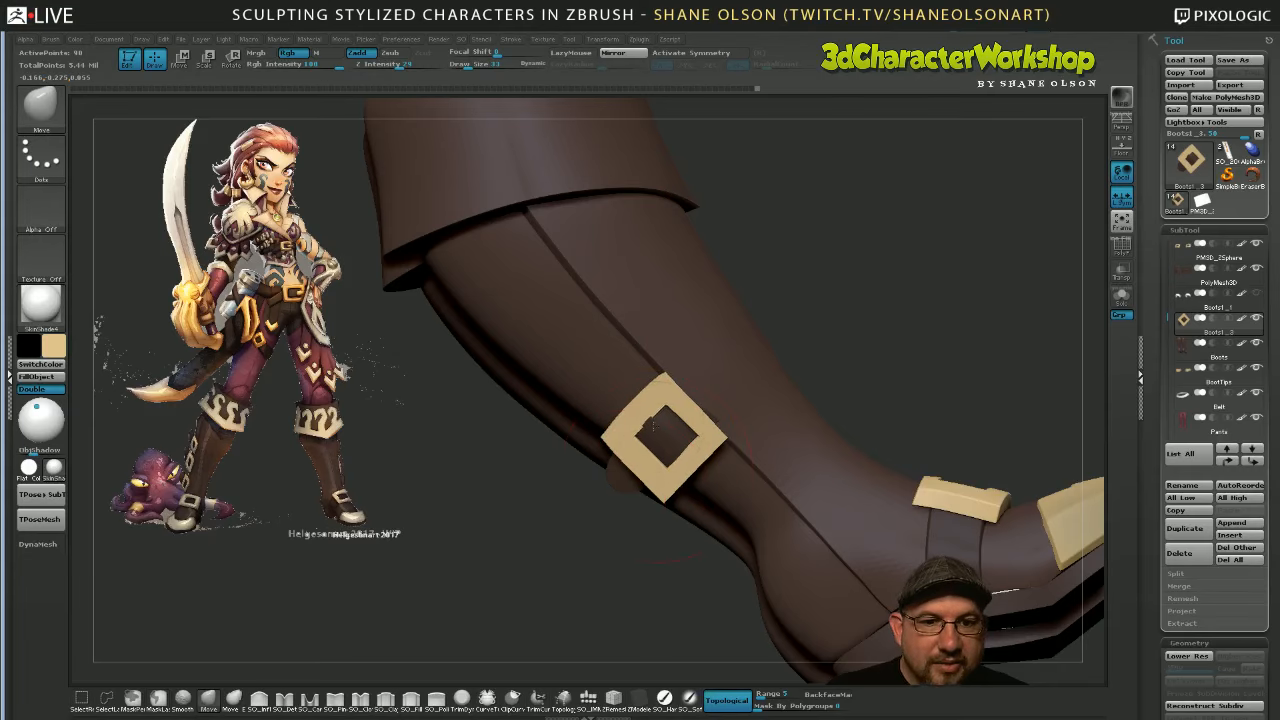
pyautogui.moveTo(588, 540); pyautogui.dragTo(579, 549)
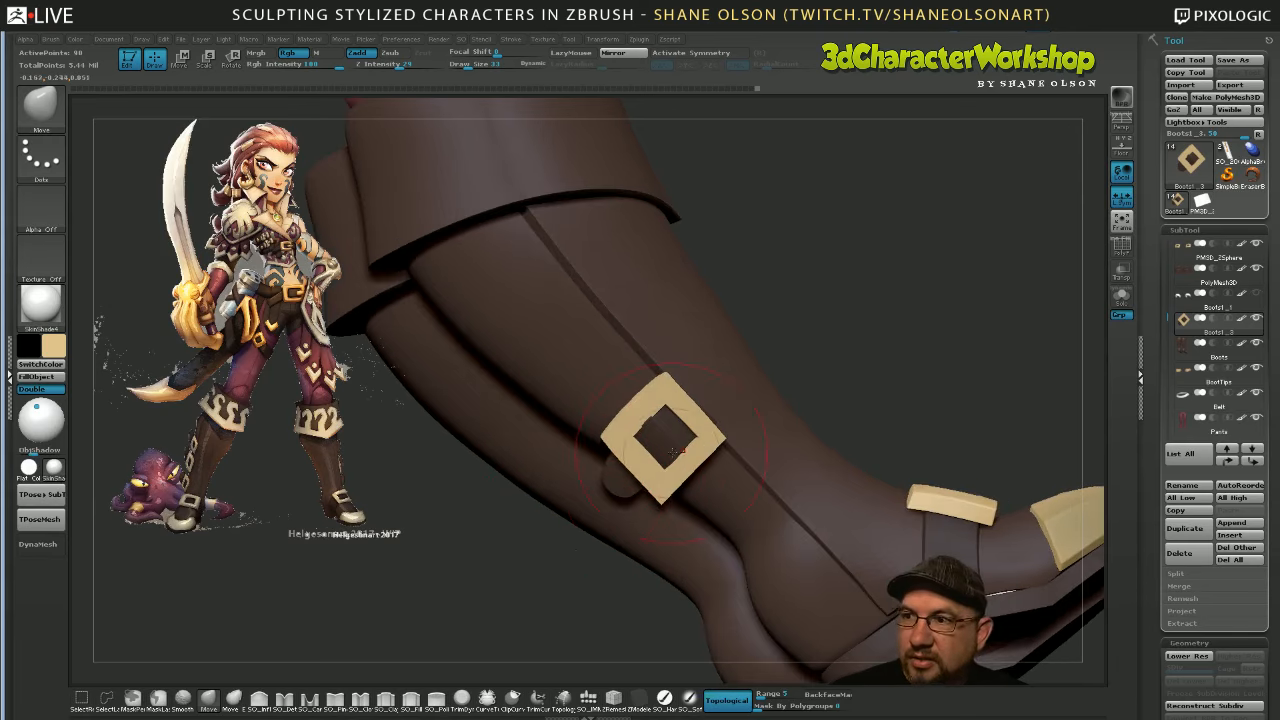
pyautogui.moveTo(625, 441); pyautogui.dragTo(621, 441)
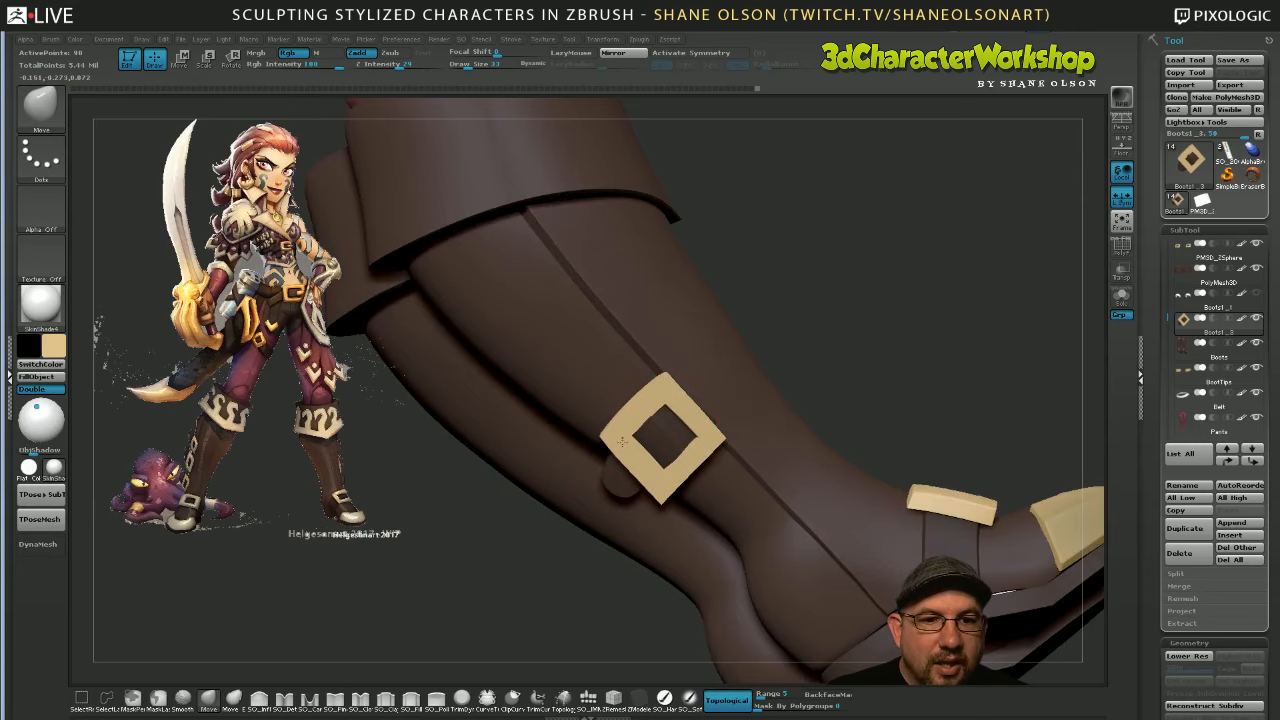
pyautogui.moveTo(670, 391); pyautogui.dragTo(665, 386)
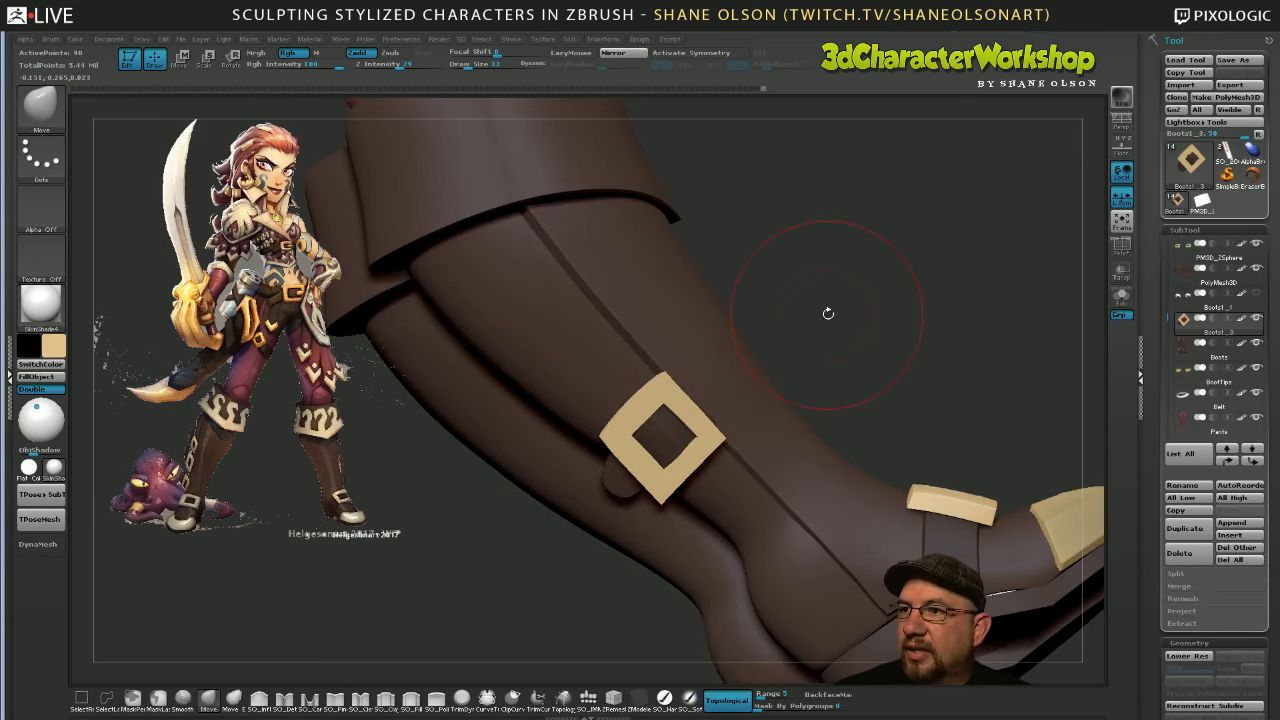
pyautogui.keyDown('alt'); pyautogui.moveTo(828, 313); pyautogui.dragTo(816, 299); pyautogui.keyUp('alt')
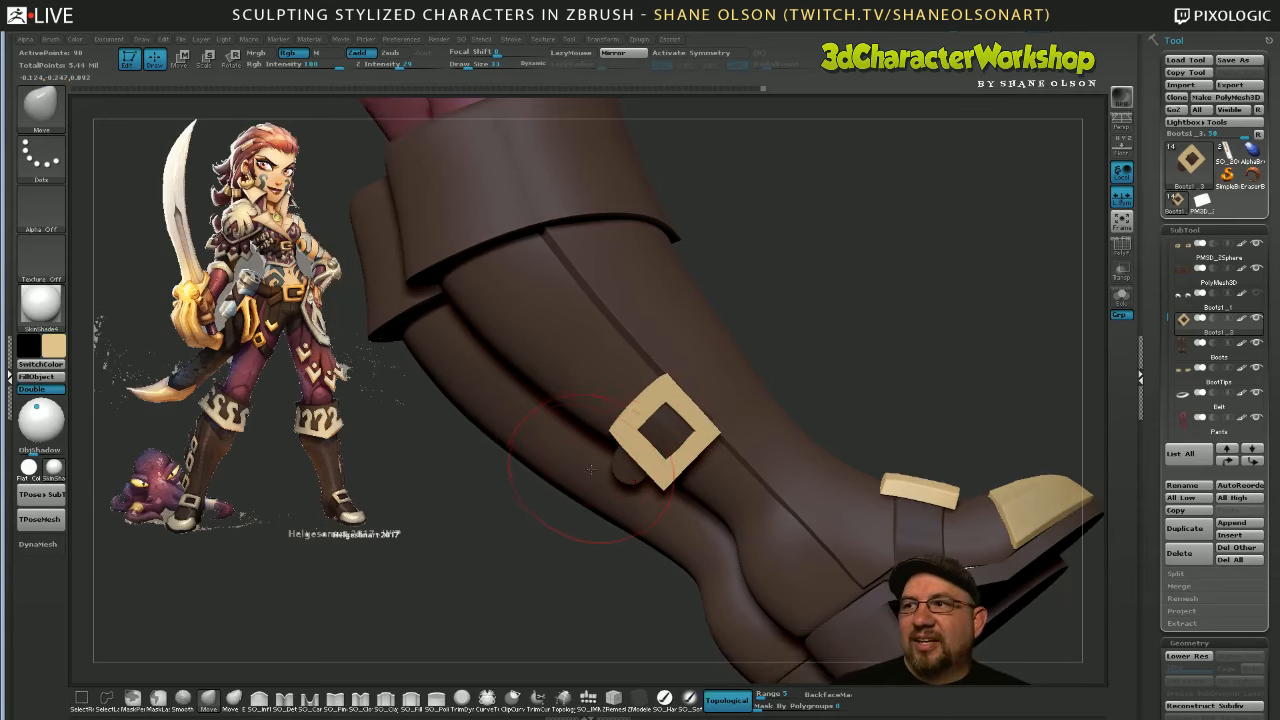
# Set the brush's draw size to 17 and display the polygroup wireframe on the boot's side buckle
pyautogui.moveTo(475, 535)
pyautogui.mouseDown()
pyautogui.moveTo(517, 558)
pyautogui.moveTo(581, 561)
pyautogui.moveTo(554, 539)
pyautogui.mouseUp()
pyautogui.press('s')
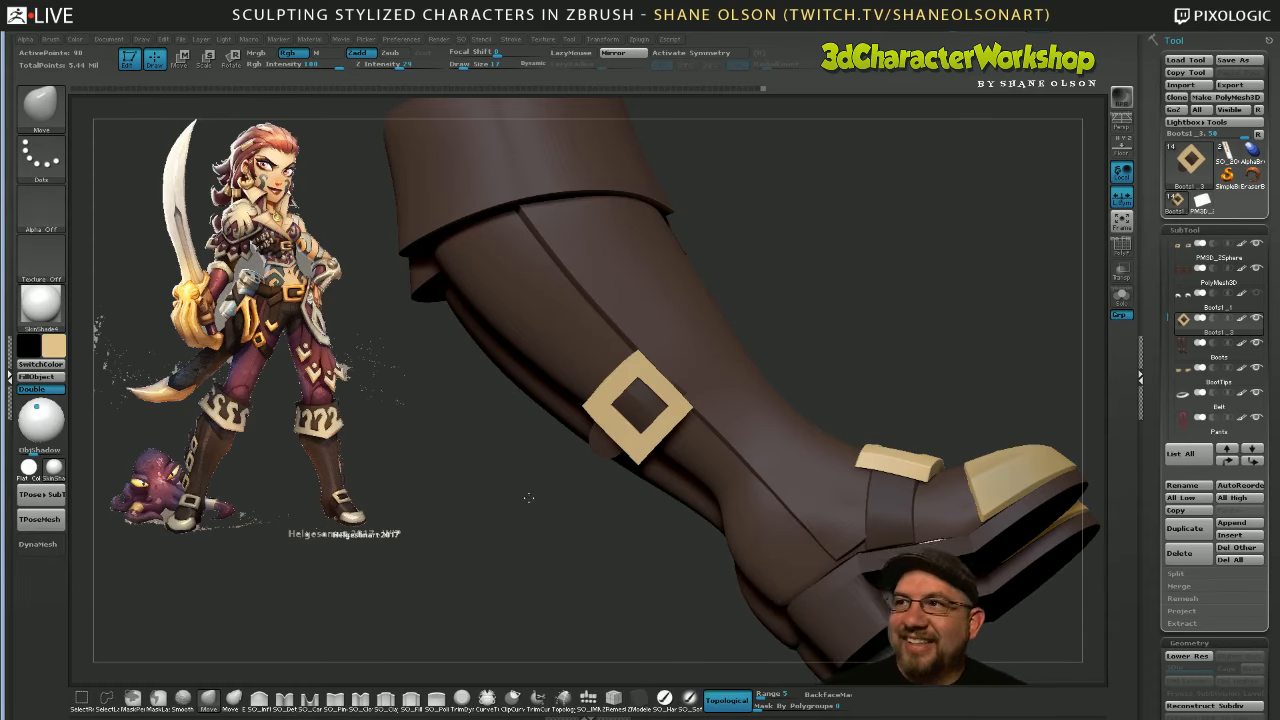
pyautogui.moveTo(529, 497); pyautogui.dragTo(590, 533)
pyautogui.hotkey('shift', 'f')
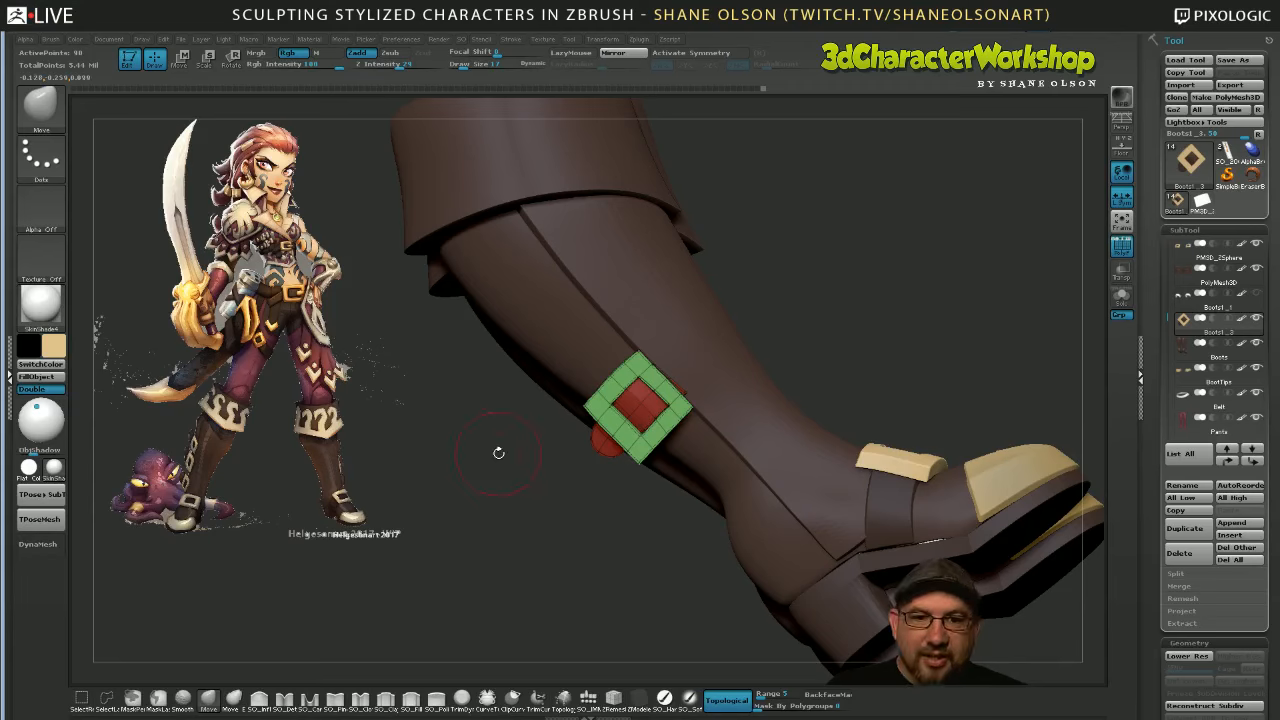
pyautogui.moveTo(605, 542); pyautogui.dragTo(530, 524)
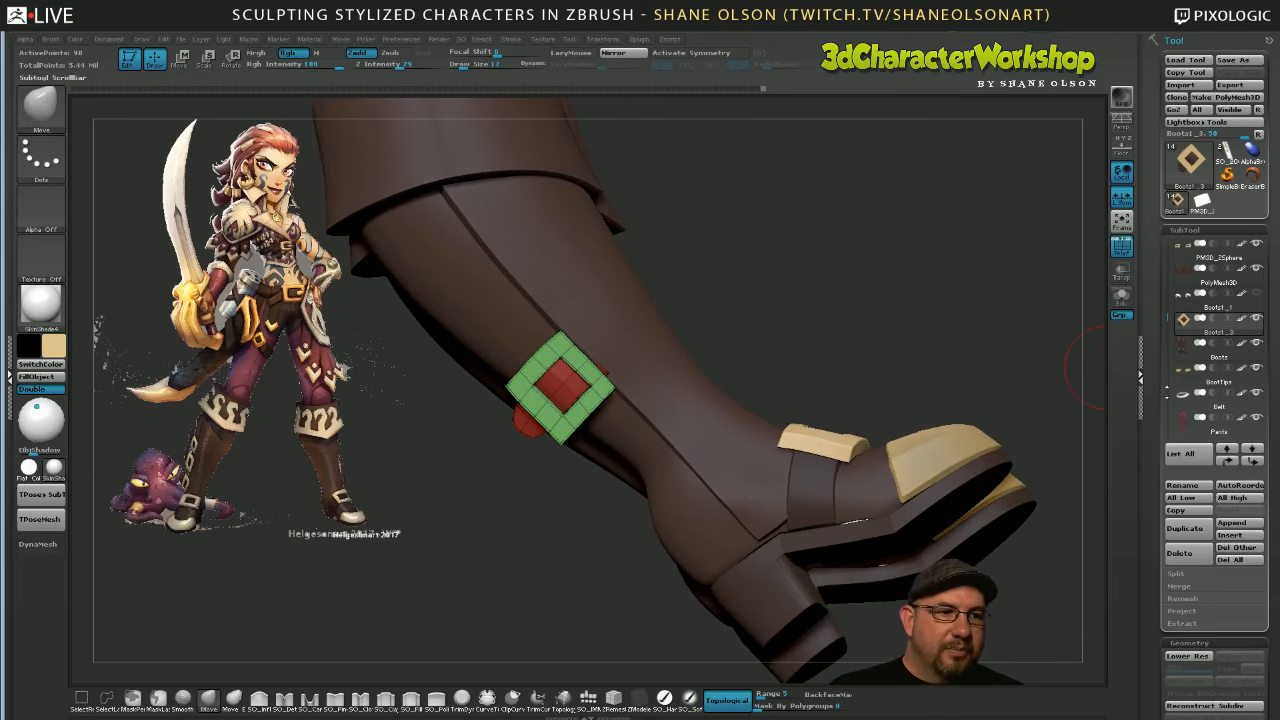
# Rotate the side buckle with the transpose line so it follows the curve of the boot's calf
pyautogui.moveTo(1184, 320)
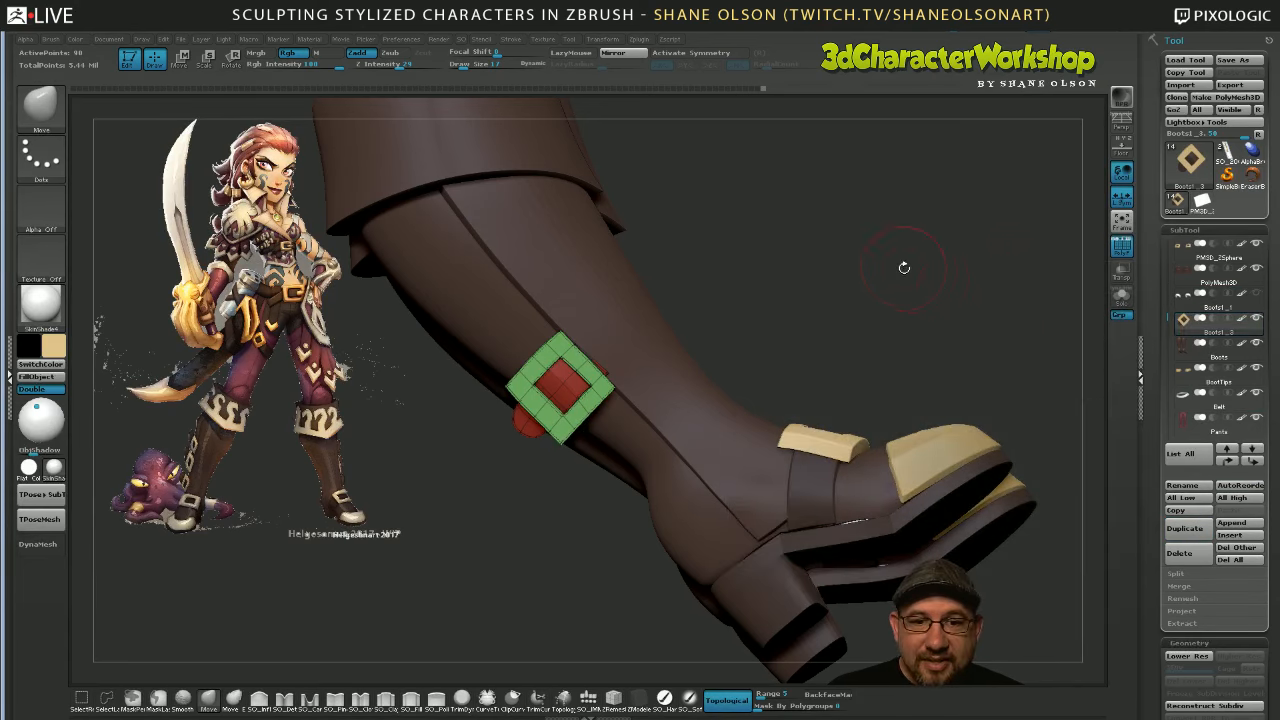
pyautogui.press('w')
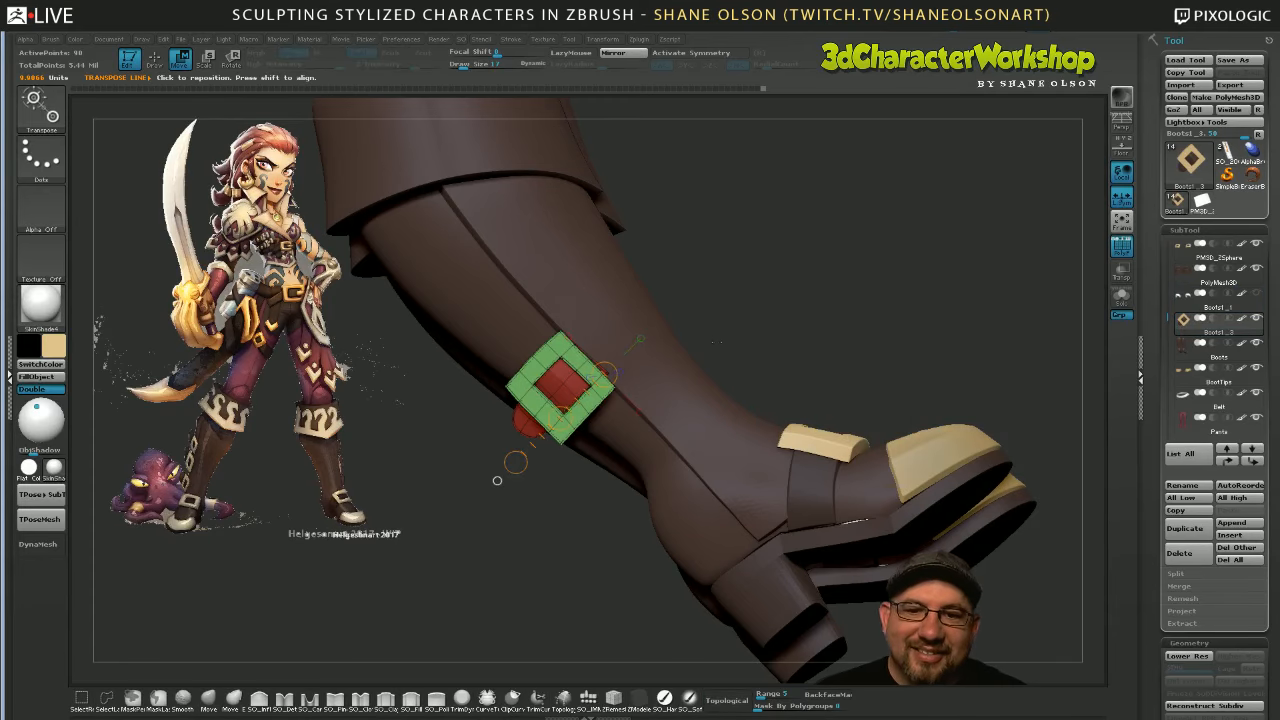
pyautogui.moveTo(497, 480); pyautogui.dragTo(501, 485)
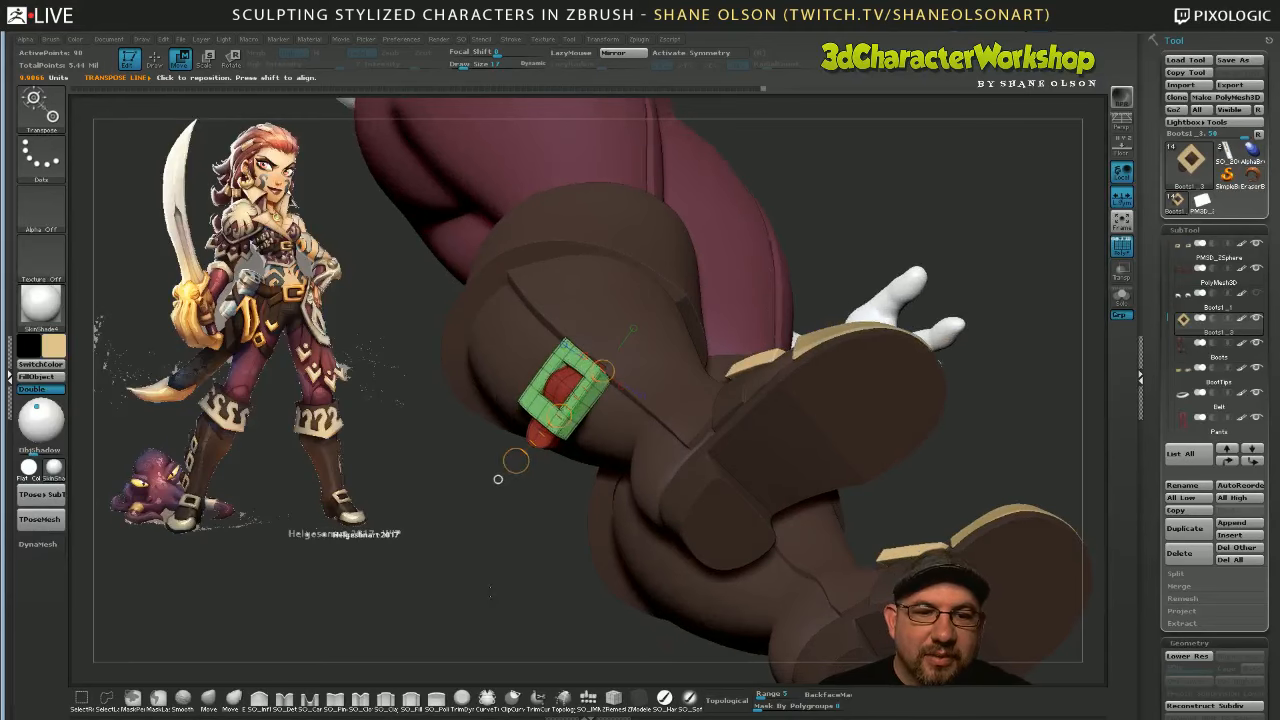
pyautogui.moveTo(592, 640); pyautogui.dragTo(488, 470)
pyautogui.press('r')
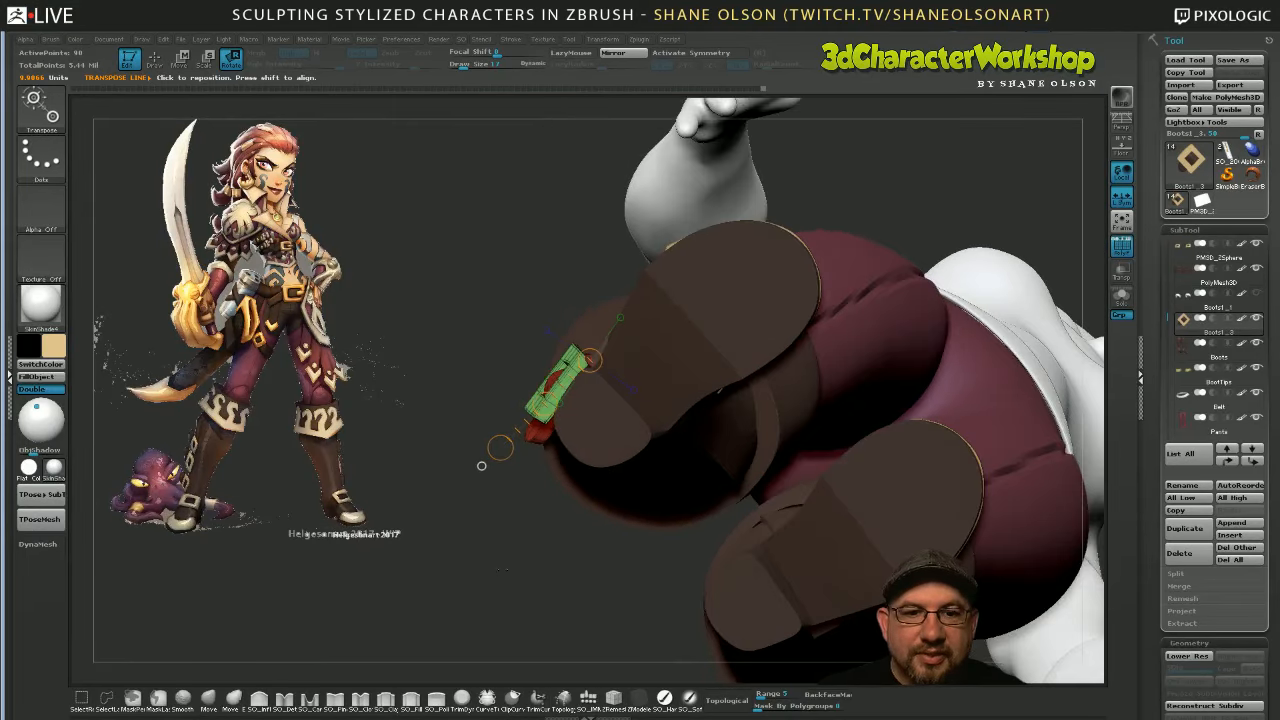
pyautogui.moveTo(545, 372); pyautogui.dragTo(486, 457)
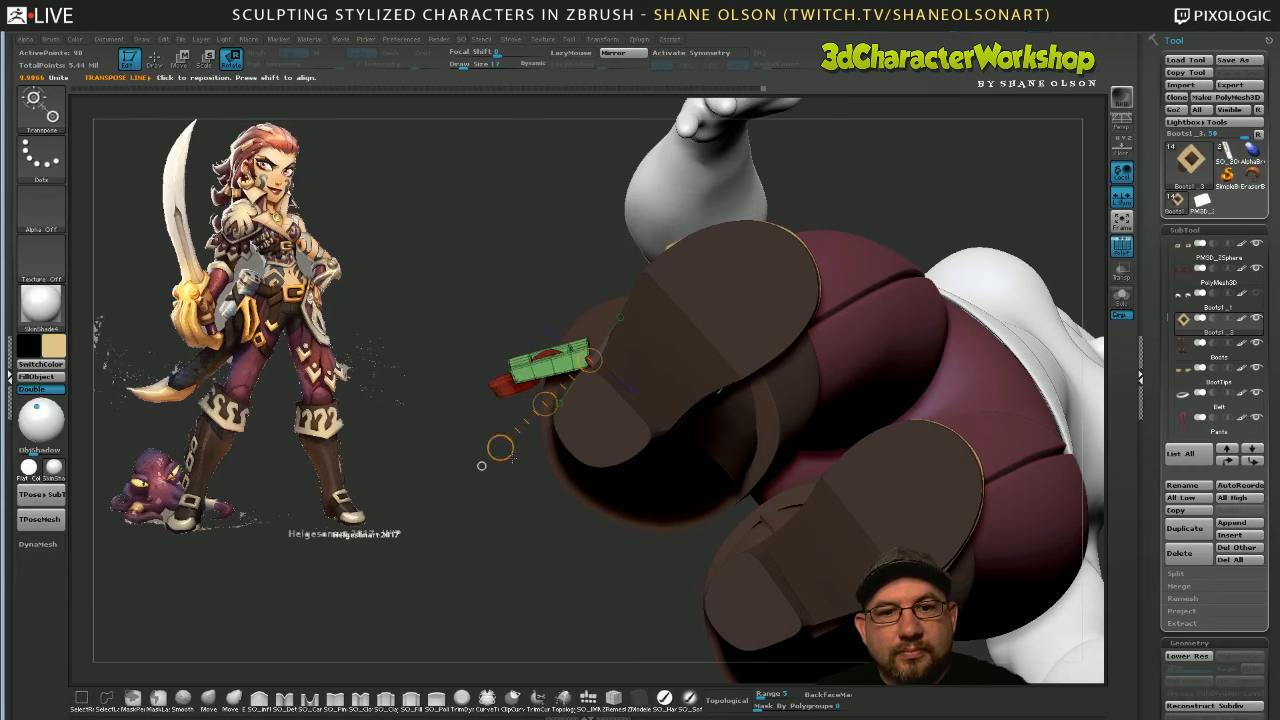
pyautogui.moveTo(500, 520)
pyautogui.mouseDown()
pyautogui.moveTo(564, 578)
pyautogui.moveTo(542, 583)
pyautogui.moveTo(561, 538)
pyautogui.mouseUp()
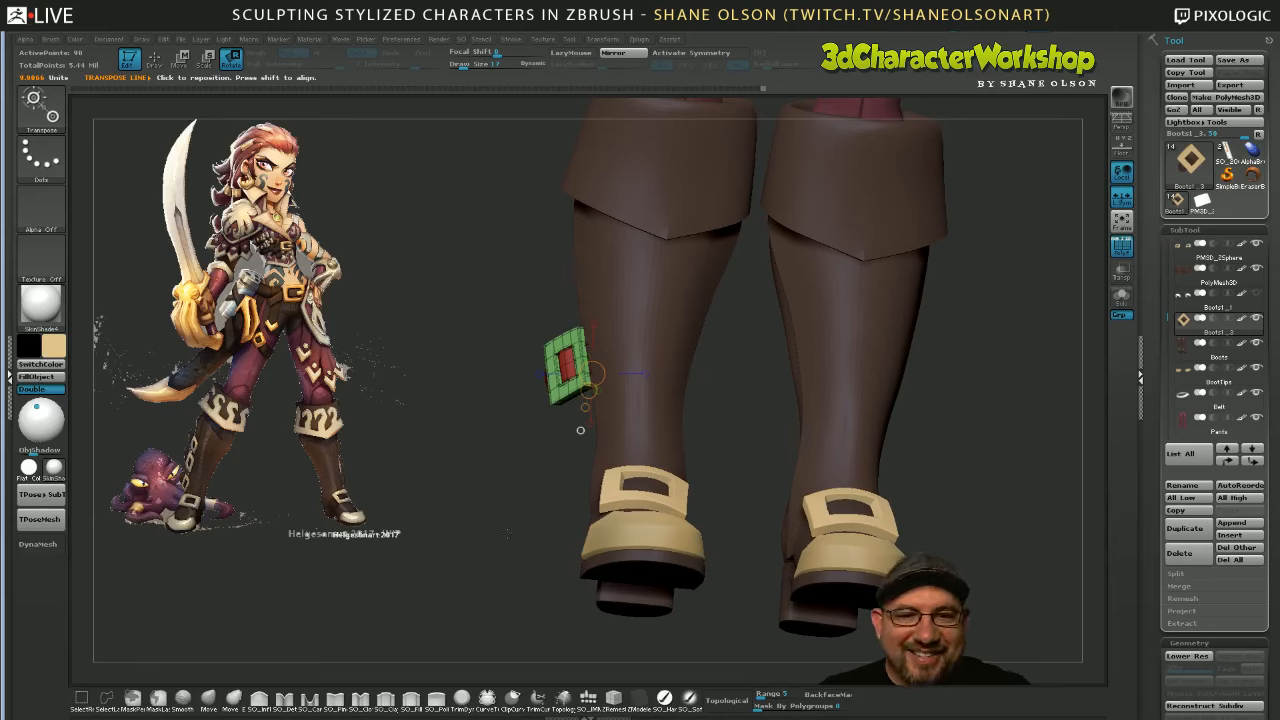
pyautogui.moveTo(580, 430); pyautogui.dragTo(477, 427)
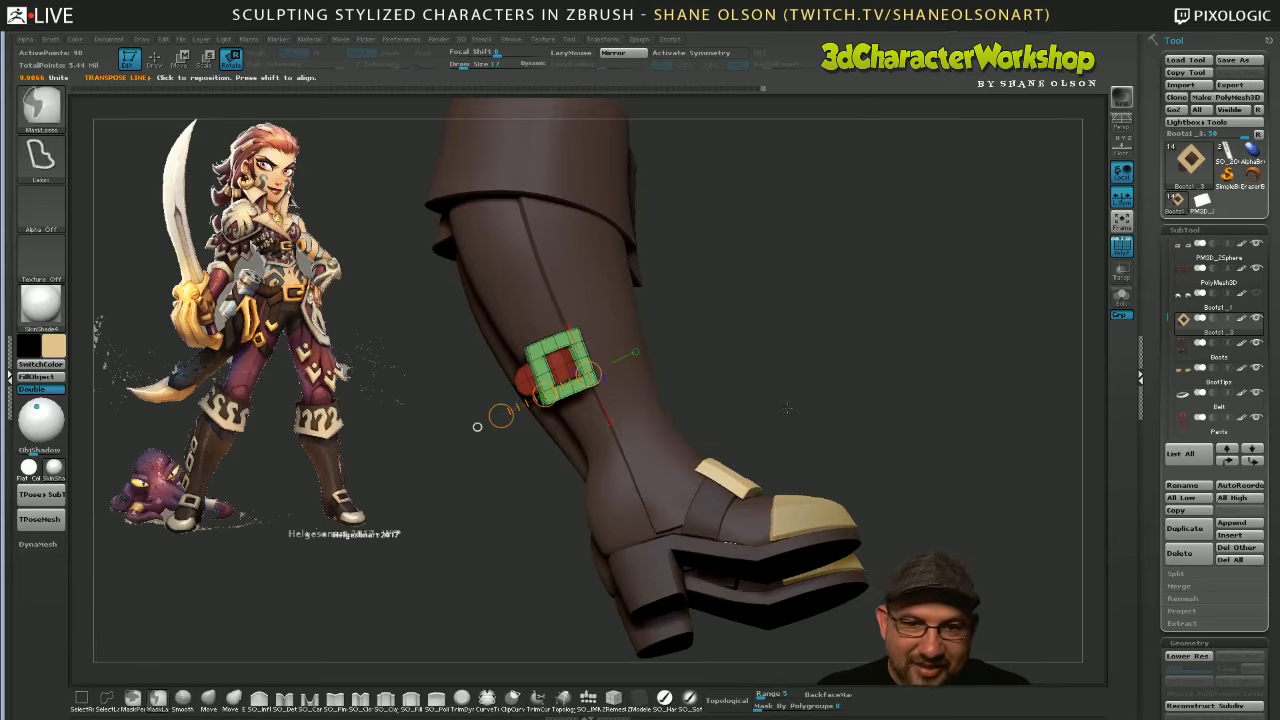
pyautogui.moveTo(805, 403)
pyautogui.mouseDown()
pyautogui.moveTo(822, 376)
pyautogui.moveTo(801, 408)
pyautogui.moveTo(861, 361)
pyautogui.moveTo(854, 436)
pyautogui.mouseUp()
# Duplicate the buckle straight down the side of the boot and shift the copy to sit against the lower calf
pyautogui.moveTo(540, 352); pyautogui.dragTo(501, 613)
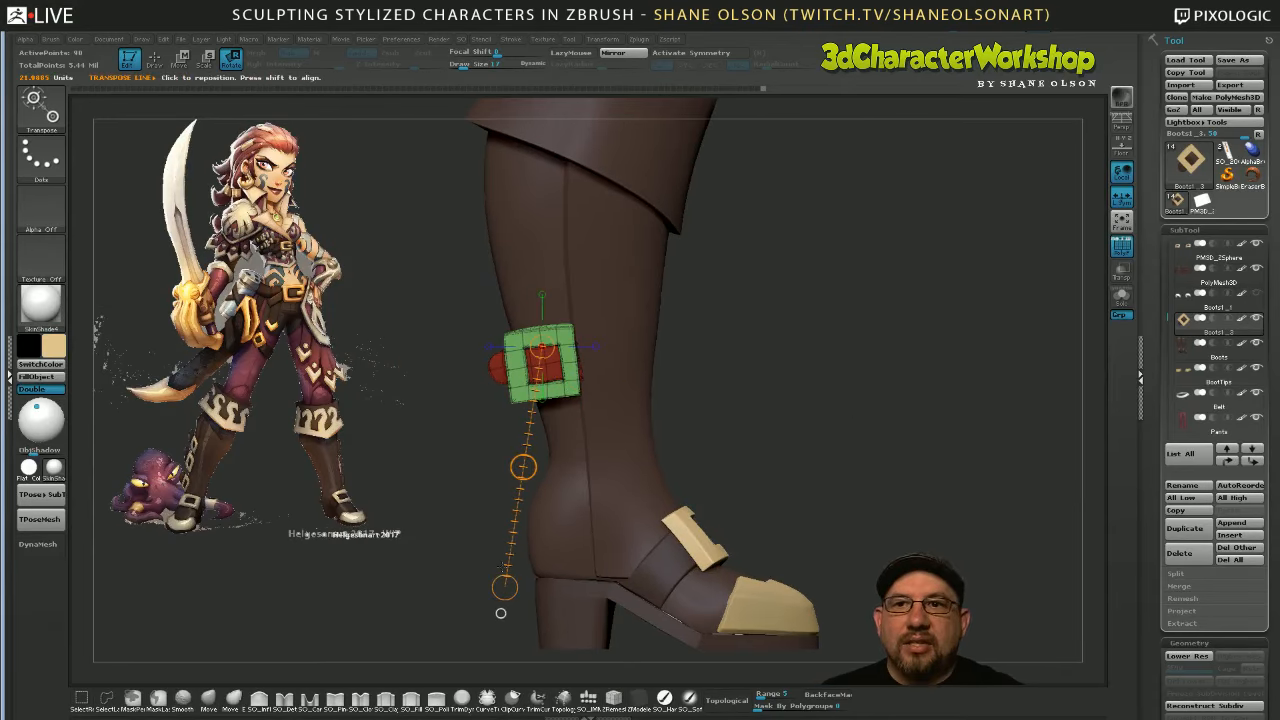
pyautogui.click(180, 58)
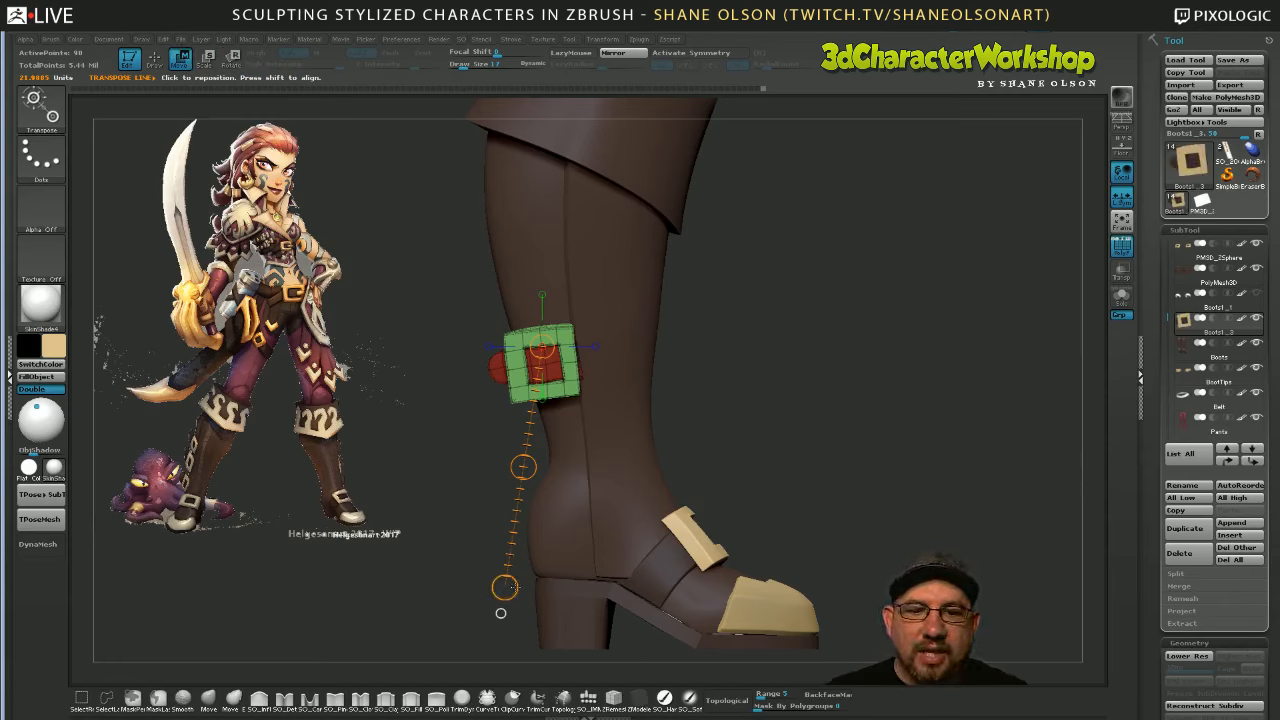
pyautogui.moveTo(501, 613); pyautogui.dragTo(541, 550)
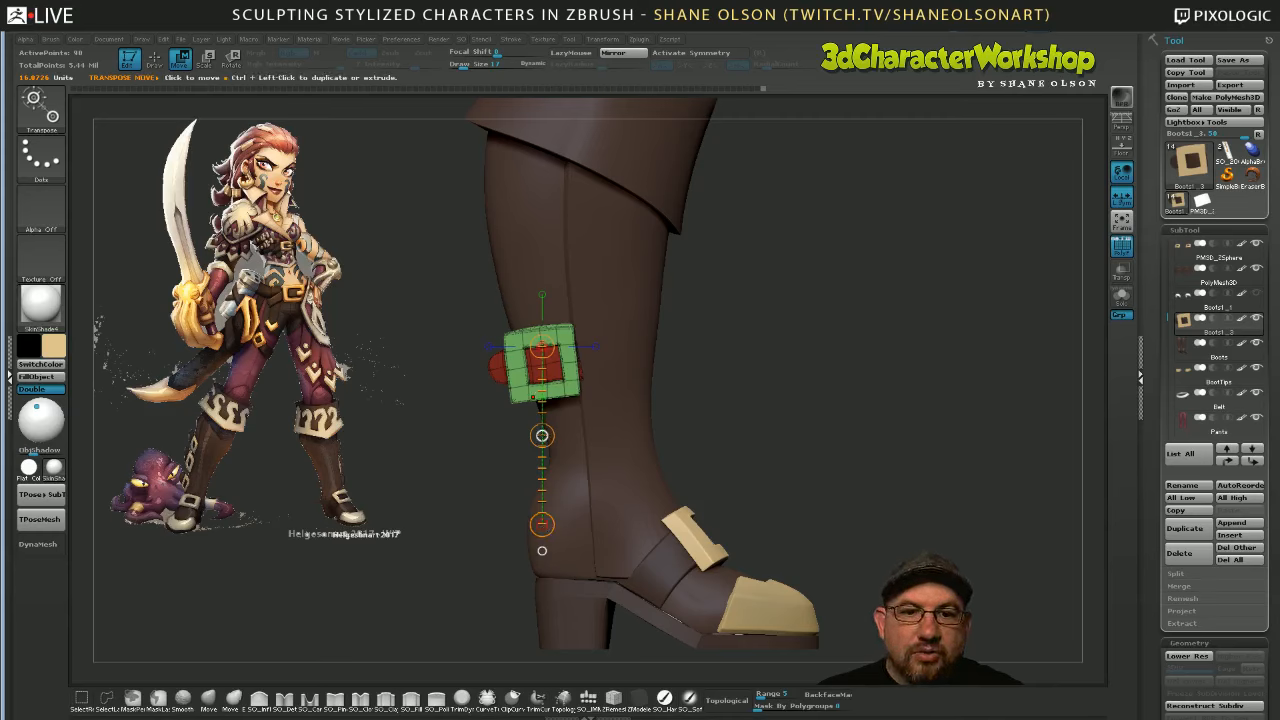
pyautogui.keyDown('ctrl'); pyautogui.moveTo(541, 435); pyautogui.dragTo(548, 514); pyautogui.keyUp('ctrl')
pyautogui.moveTo(548, 514)
pyautogui.mouseDown(button='right')
pyautogui.moveTo(715, 501)
pyautogui.moveTo(672, 457)
pyautogui.mouseUp(button='right')
pyautogui.moveTo(522, 443)
pyautogui.mouseDown()
pyautogui.moveTo(584, 455)
pyautogui.moveTo(714, 426)
pyautogui.mouseUp()
pyautogui.moveTo(618, 436); pyautogui.dragTo(632, 446)
pyautogui.moveTo(632, 446); pyautogui.dragTo(753, 492, button='right')
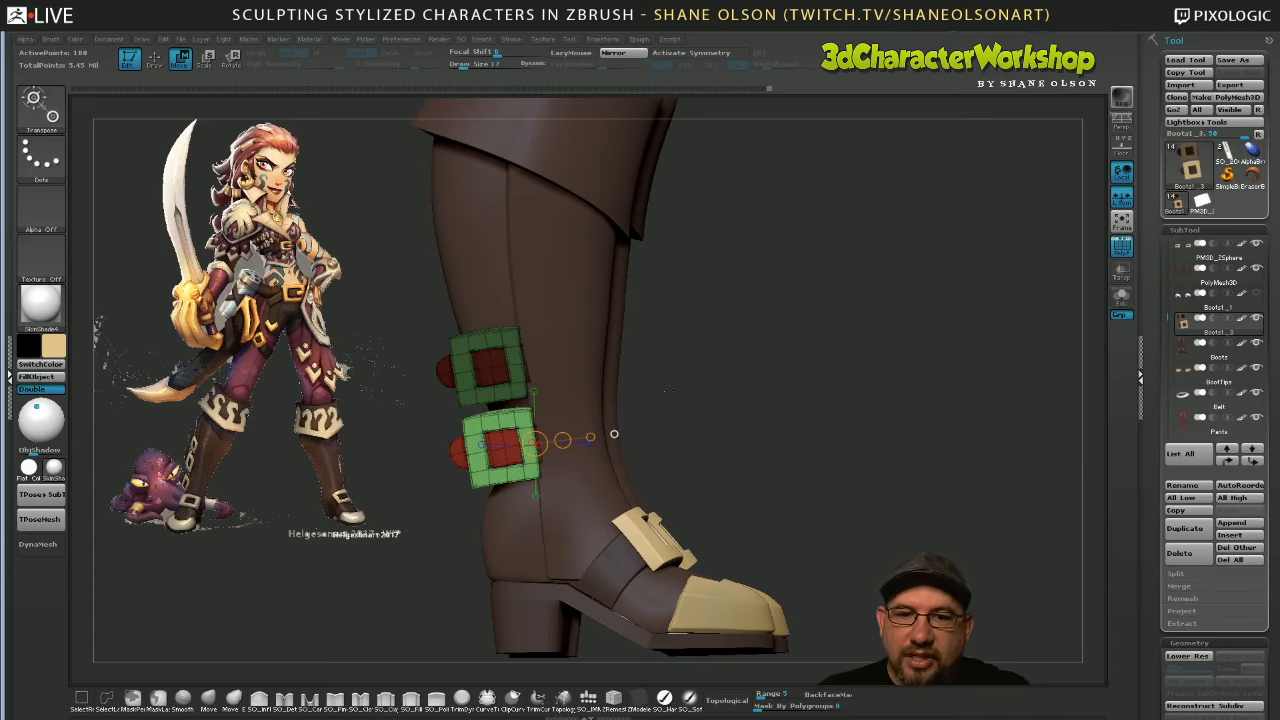
# Duplicate the second buckle downward to place a third one near the boot's ankle
pyautogui.press('e')
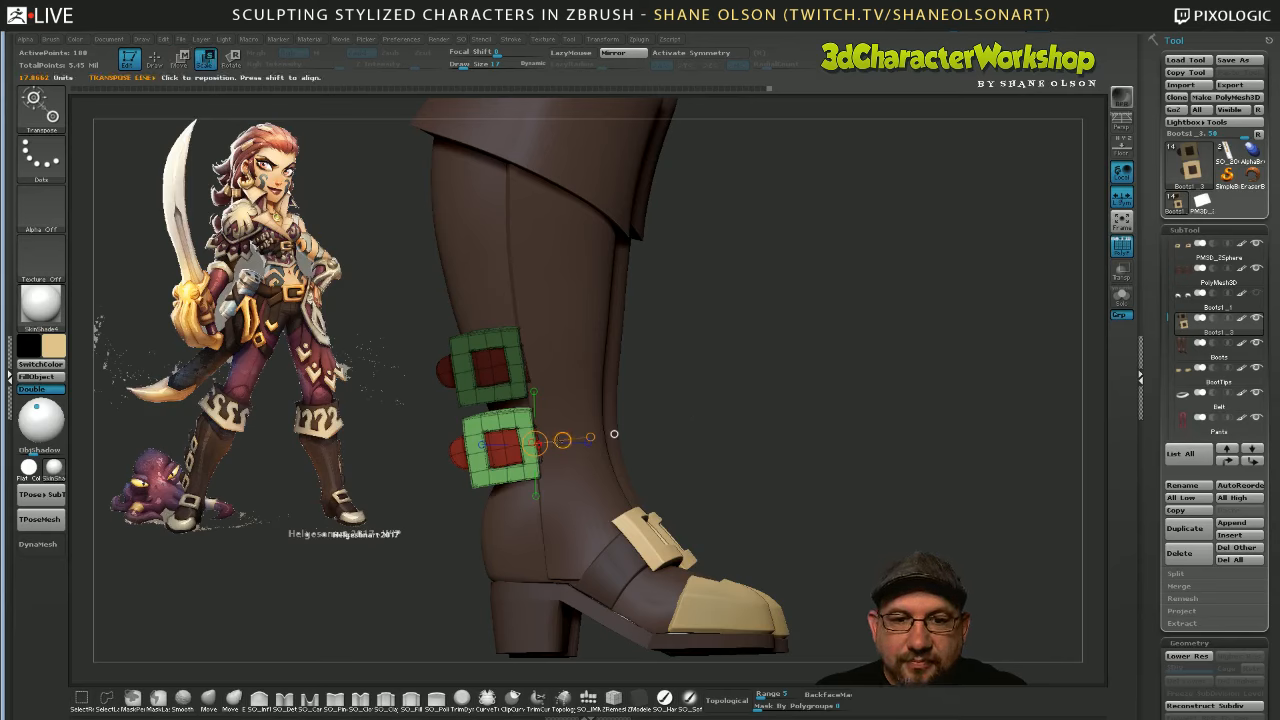
pyautogui.moveTo(614, 433); pyautogui.dragTo(788, 475)
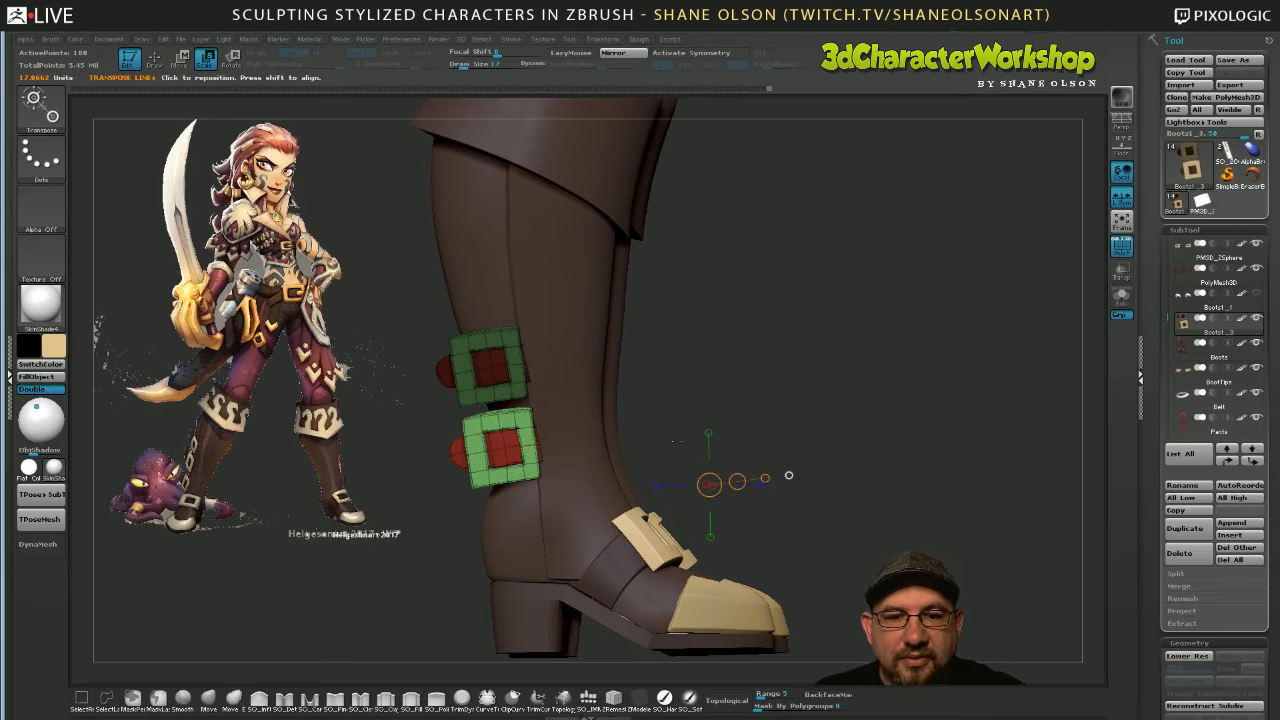
pyautogui.moveTo(537, 444)
pyautogui.mouseDown()
pyautogui.moveTo(793, 434)
pyautogui.moveTo(746, 372)
pyautogui.moveTo(786, 342)
pyautogui.mouseUp()
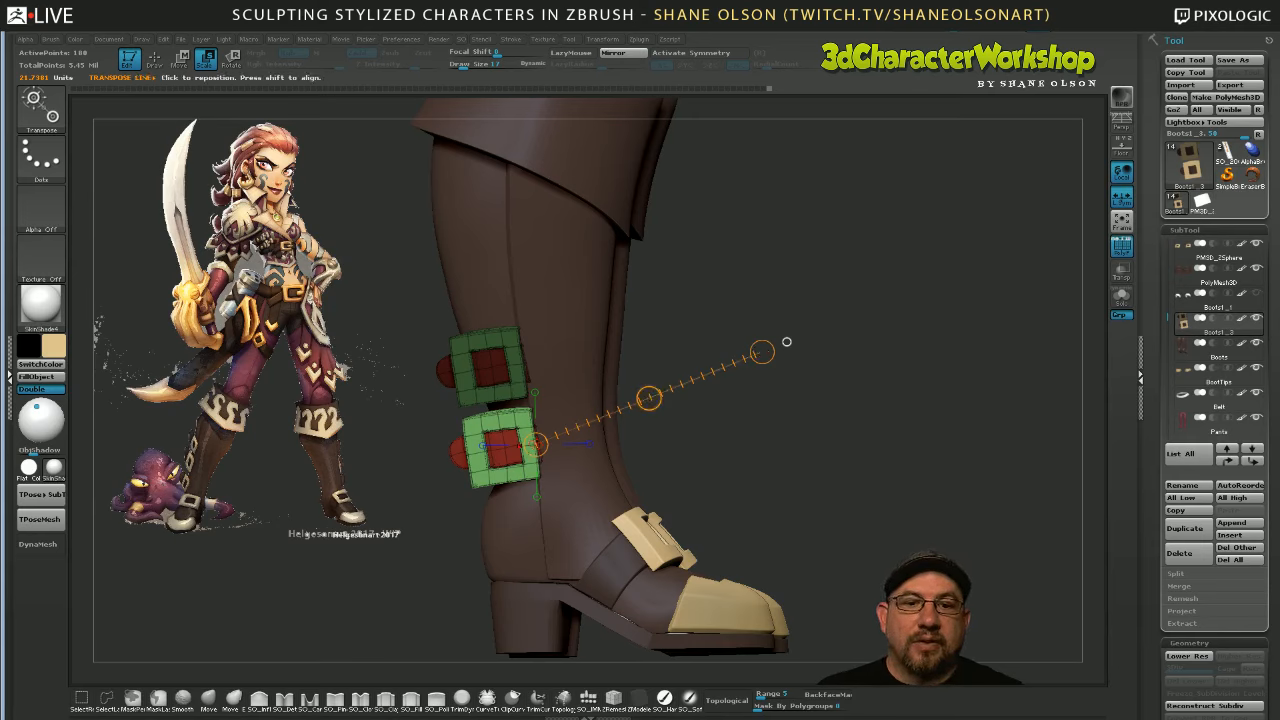
pyautogui.moveTo(513, 408); pyautogui.dragTo(954, 155)
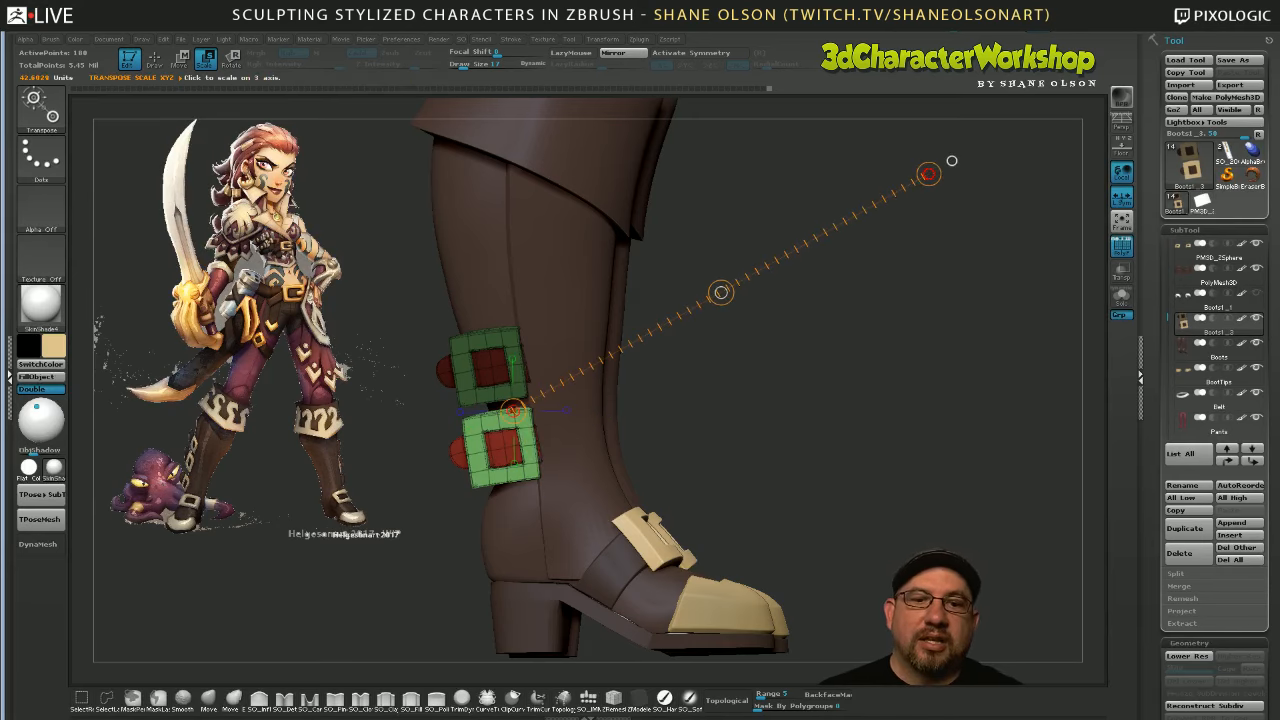
pyautogui.press('w')
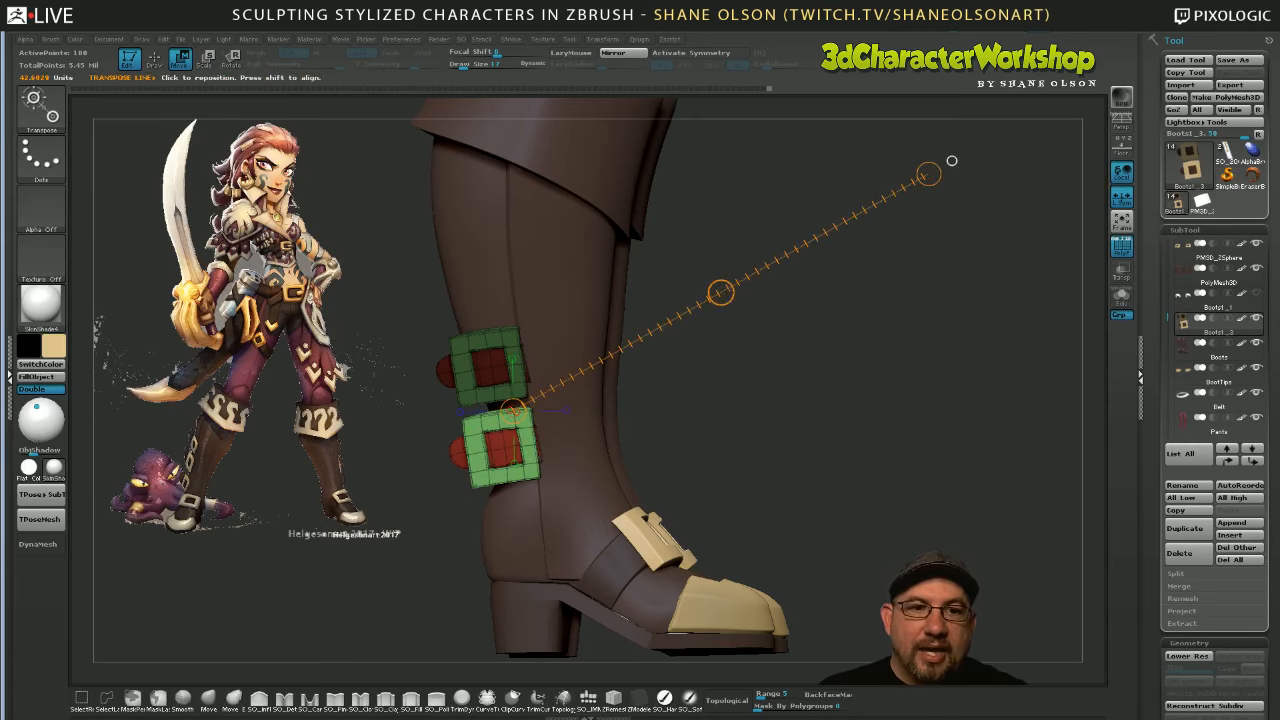
pyautogui.keyDown('ctrl'); pyautogui.moveTo(721, 292); pyautogui.dragTo(735, 377); pyautogui.keyUp('ctrl')
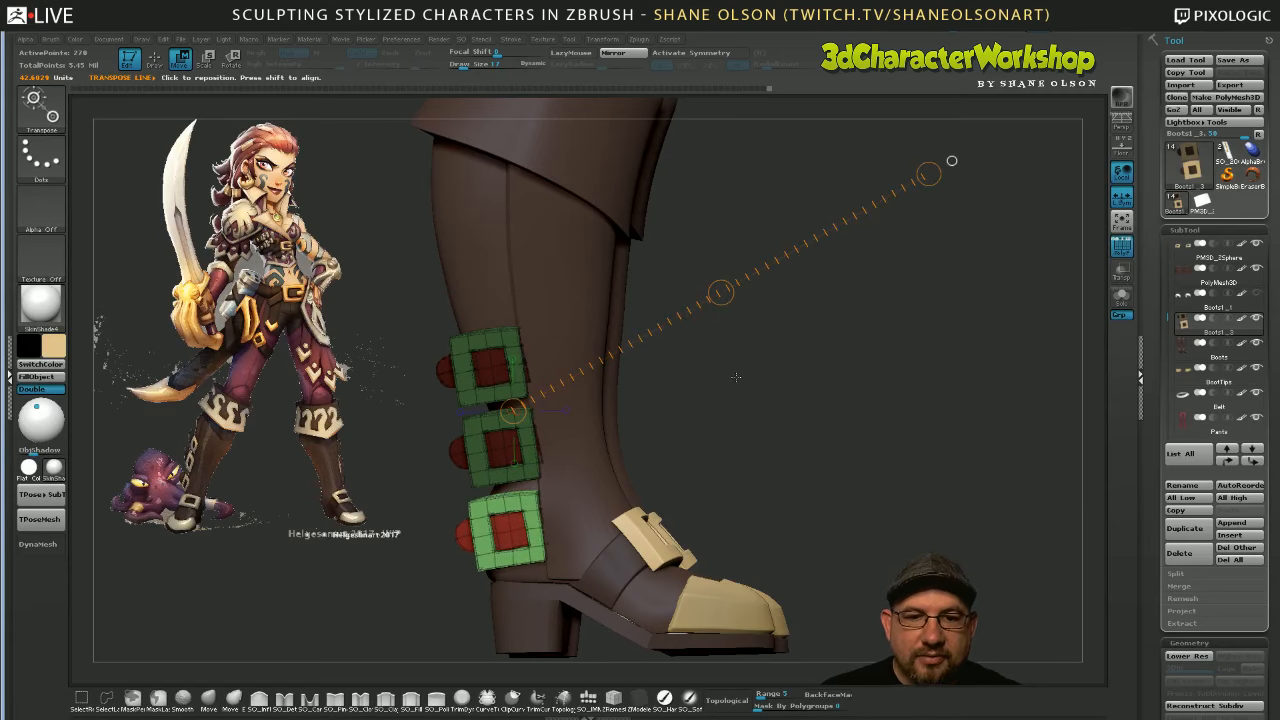
# Align the lowest buckle with the boot's ankle using a transpose line and rotation
pyautogui.moveTo(848, 503); pyautogui.dragTo(929, 481)
pyautogui.moveTo(507, 528)
pyautogui.mouseDown()
pyautogui.moveTo(517, 590)
pyautogui.moveTo(666, 429)
pyautogui.moveTo(871, 266)
pyautogui.moveTo(966, 257)
pyautogui.mouseUp()
pyautogui.moveTo(794, 485)
pyautogui.mouseDown()
pyautogui.moveTo(640, 294)
pyautogui.moveTo(471, 323)
pyautogui.moveTo(697, 520)
pyautogui.moveTo(371, 571)
pyautogui.moveTo(390, 550)
pyautogui.mouseUp()
pyautogui.press('r')
pyautogui.keyDown('alt'); pyautogui.moveTo(896, 560); pyautogui.dragTo(899, 510); pyautogui.keyUp('alt')
# Turn off local symmetry, then mirror and weld the three side buckles onto the other boot
pyautogui.press('space')
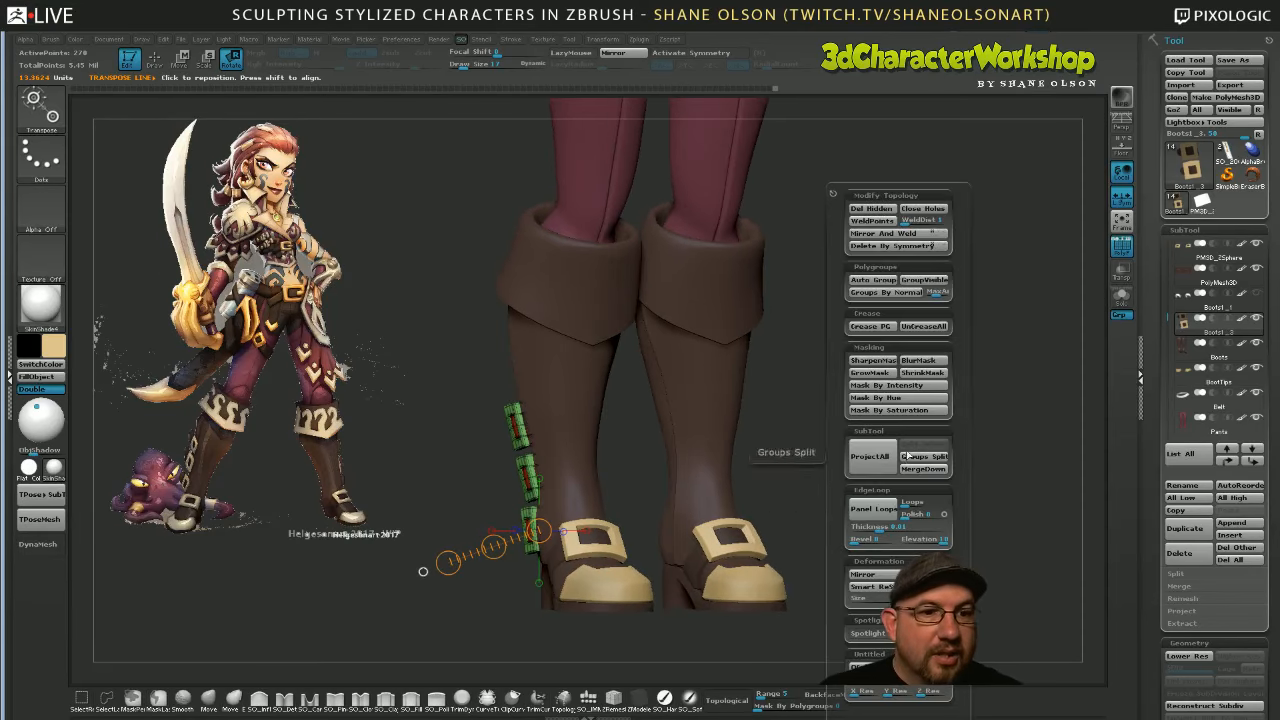
pyautogui.click(887, 235)
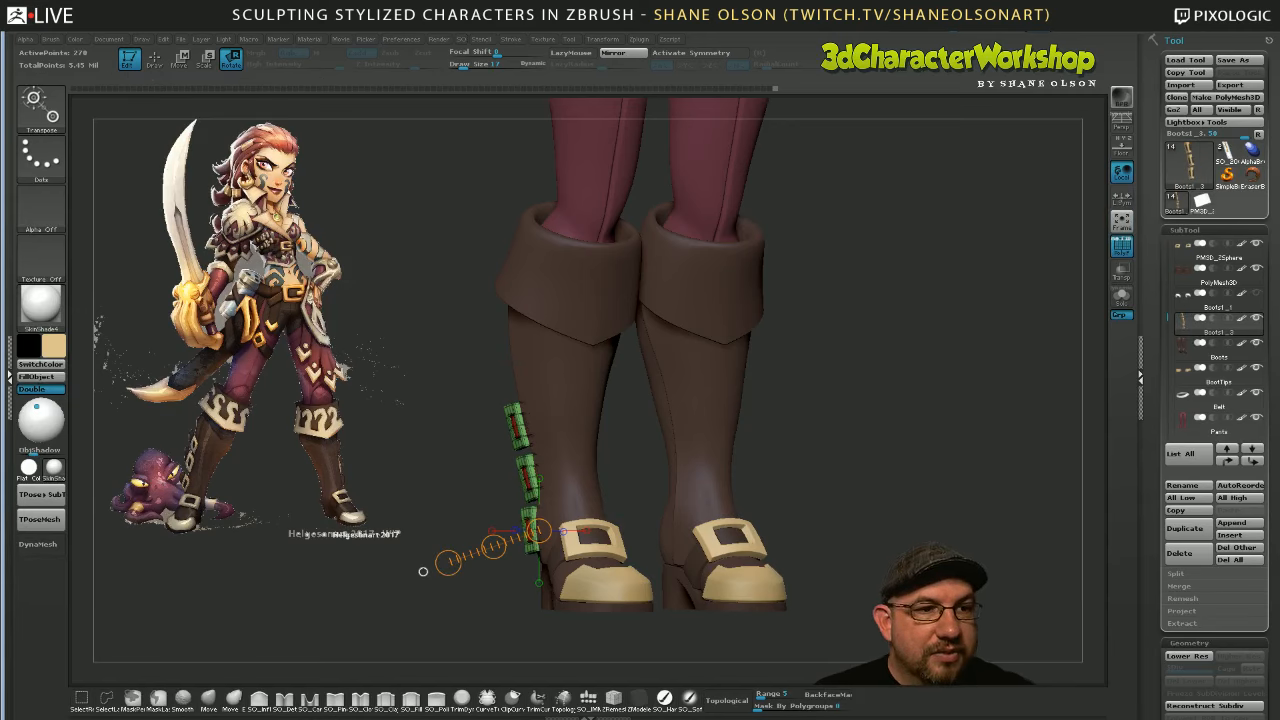
pyautogui.press('space')
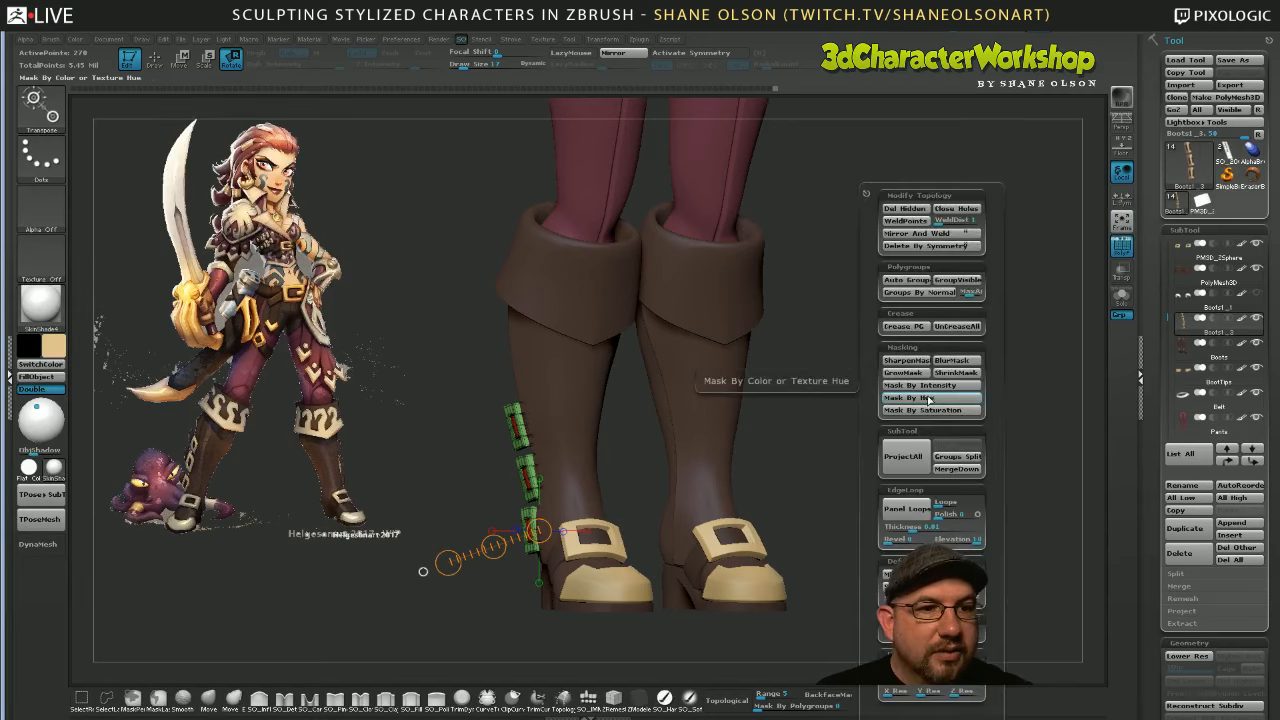
pyautogui.click(932, 238)
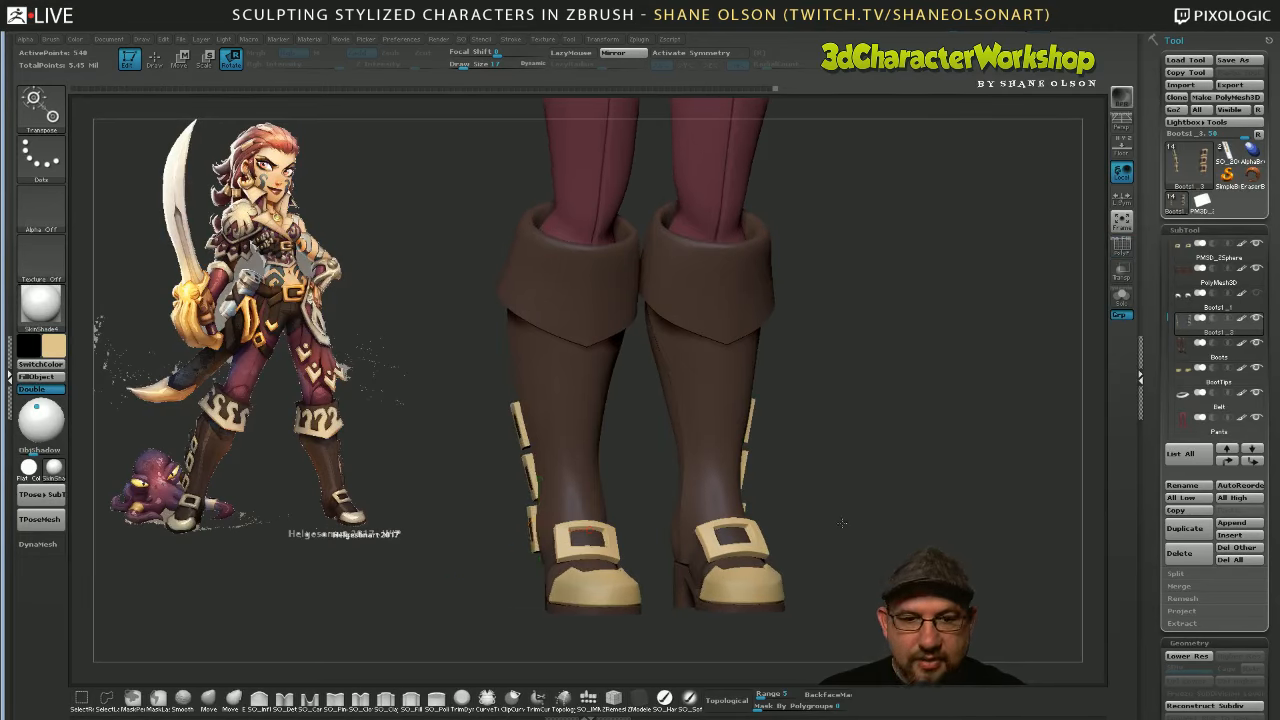
pyautogui.moveTo(813, 534); pyautogui.dragTo(829, 432)
pyautogui.press('q')
# Check the row of boot buckles on the full character against the concept art
pyautogui.moveTo(846, 520)
pyautogui.mouseDown()
pyautogui.moveTo(827, 455)
pyautogui.moveTo(786, 497)
pyautogui.moveTo(809, 571)
pyautogui.mouseUp()
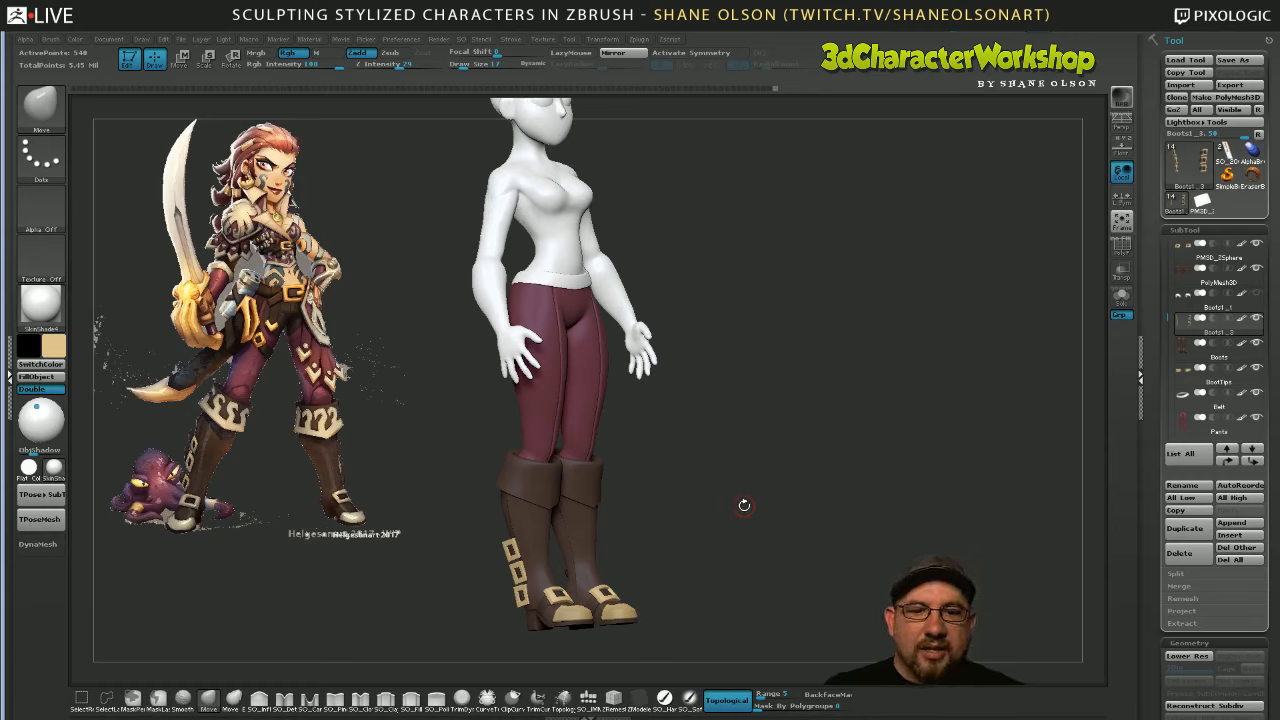
pyautogui.moveTo(721, 512); pyautogui.dragTo(797, 538)
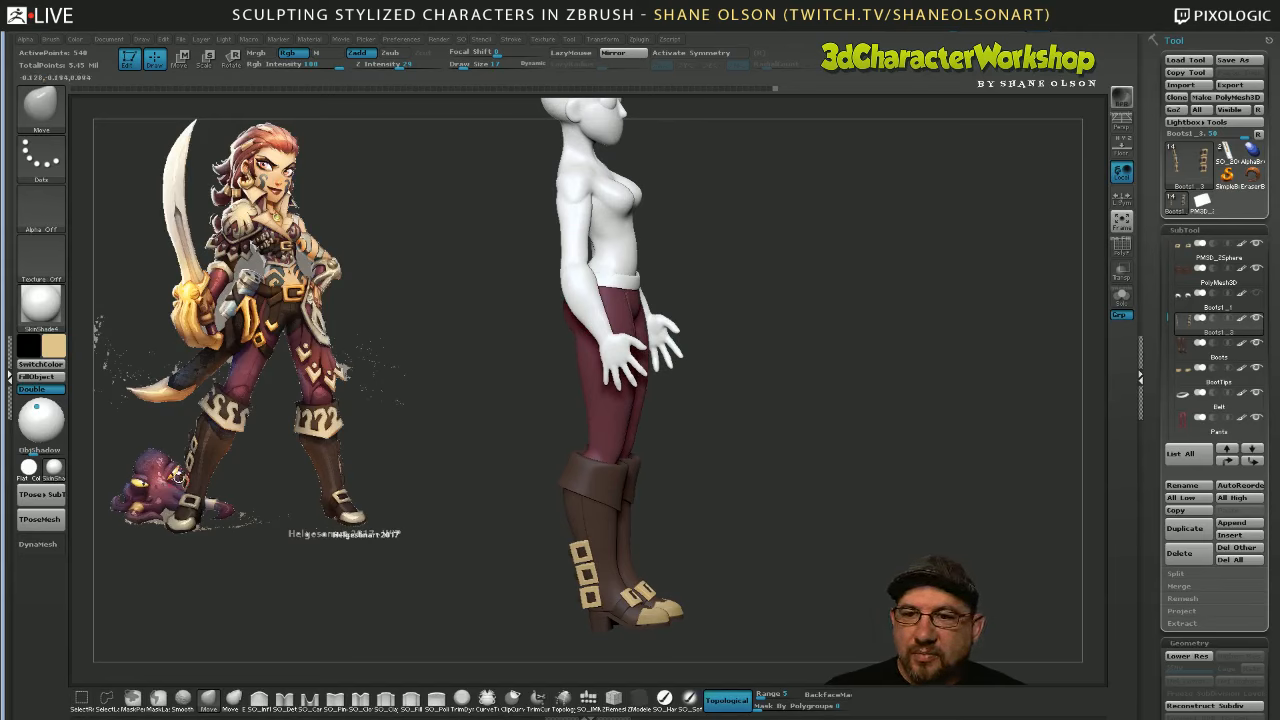
pyautogui.moveTo(757, 445); pyautogui.dragTo(763, 447)
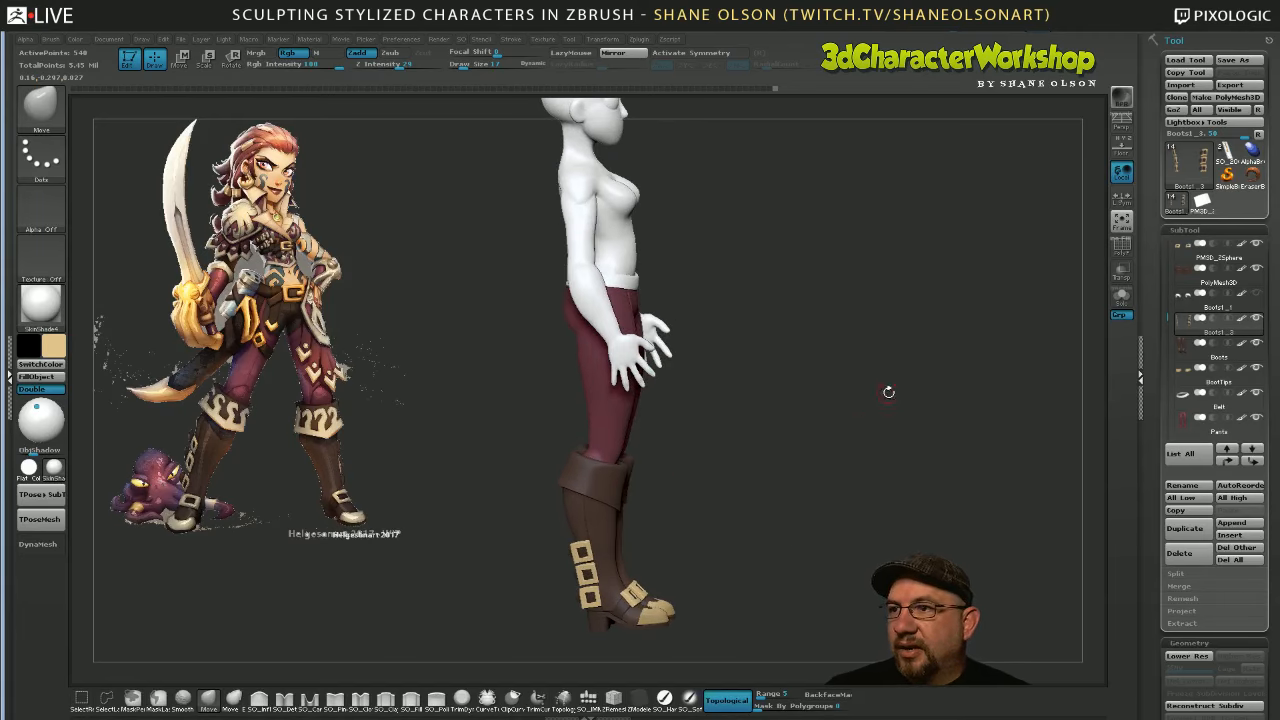
pyautogui.moveTo(969, 300); pyautogui.dragTo(1049, 294)
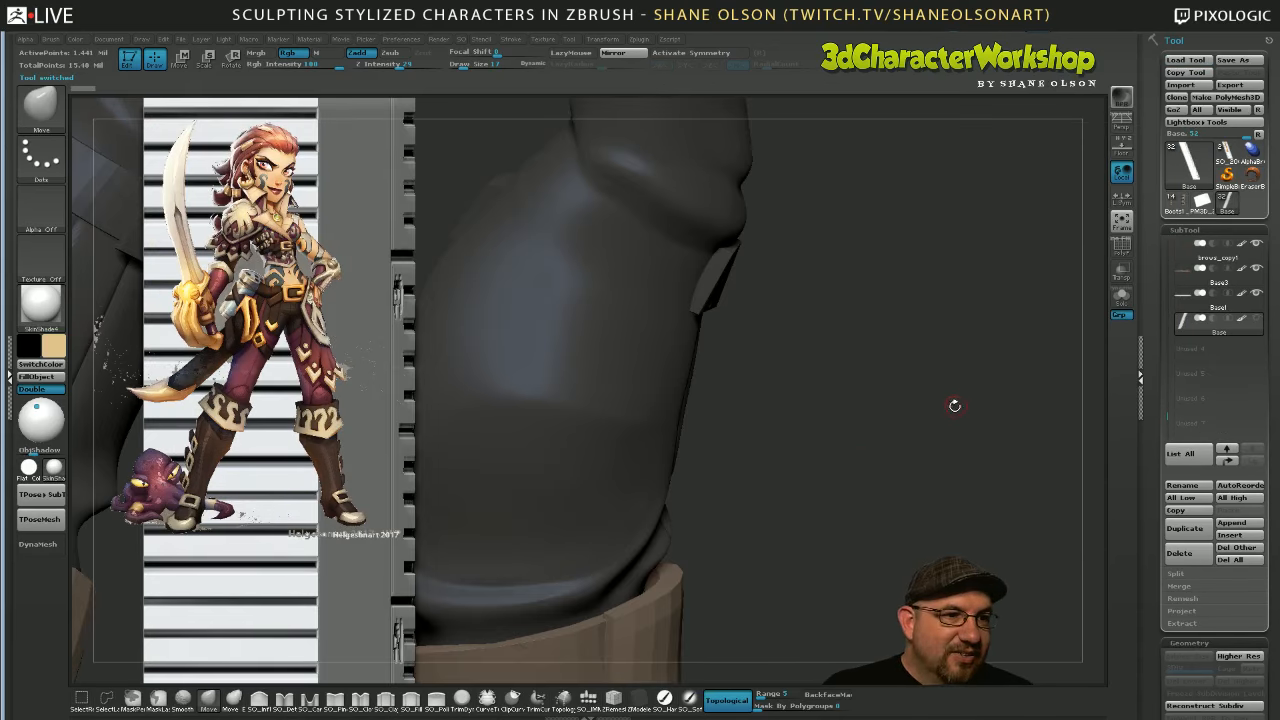
# Hide the concept art overlay and select the Base3 subtool of the finished figurine, with the whole figure in view
pyautogui.keyDown('alt'); pyautogui.moveTo(838, 461); pyautogui.dragTo(818, 393); pyautogui.keyUp('alt')
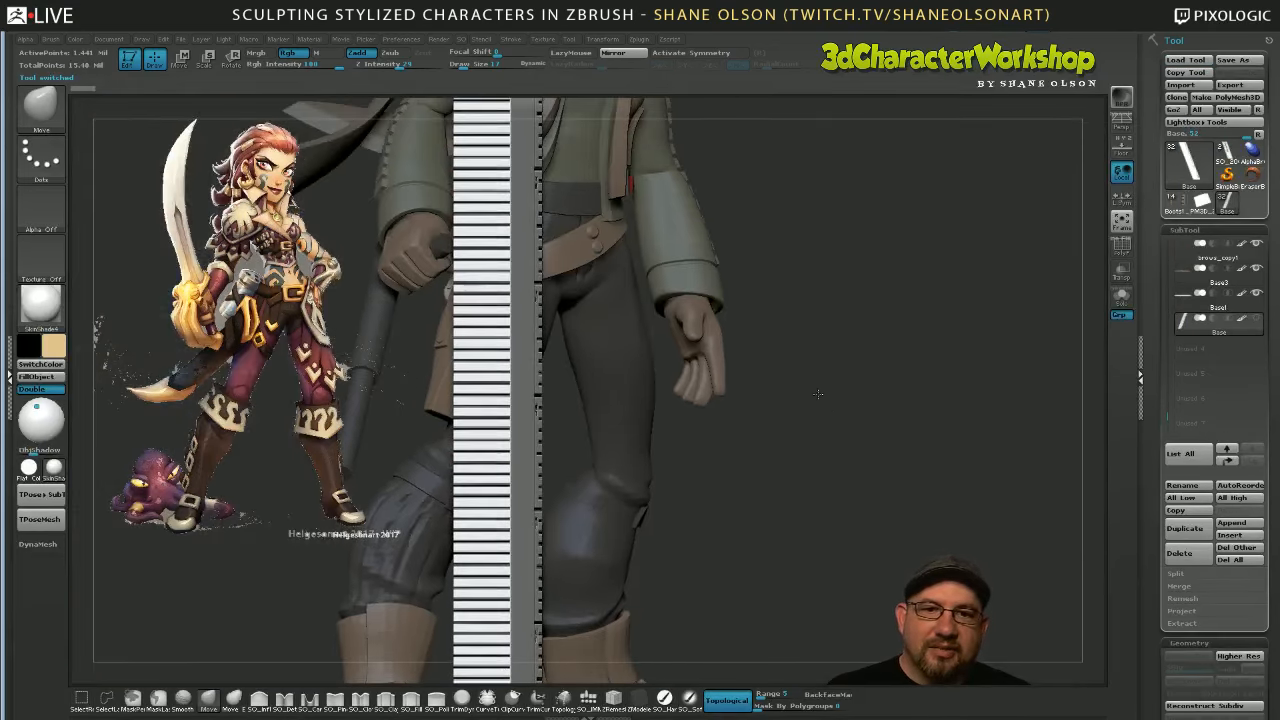
pyautogui.keyDown('alt'); pyautogui.moveTo(867, 468); pyautogui.dragTo(857, 417); pyautogui.keyUp('alt')
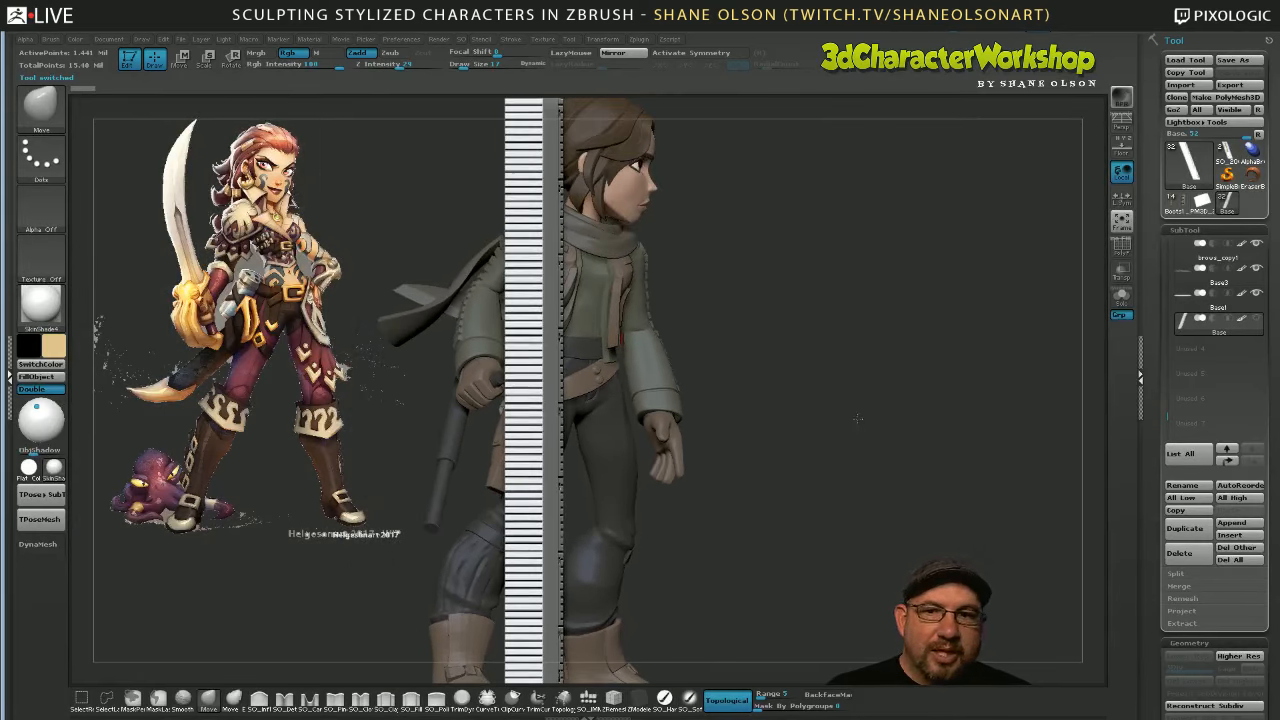
pyautogui.hotkey('shift', 'z')
pyautogui.keyDown('alt'); pyautogui.moveTo(871, 462); pyautogui.dragTo(880, 427); pyautogui.keyUp('alt')
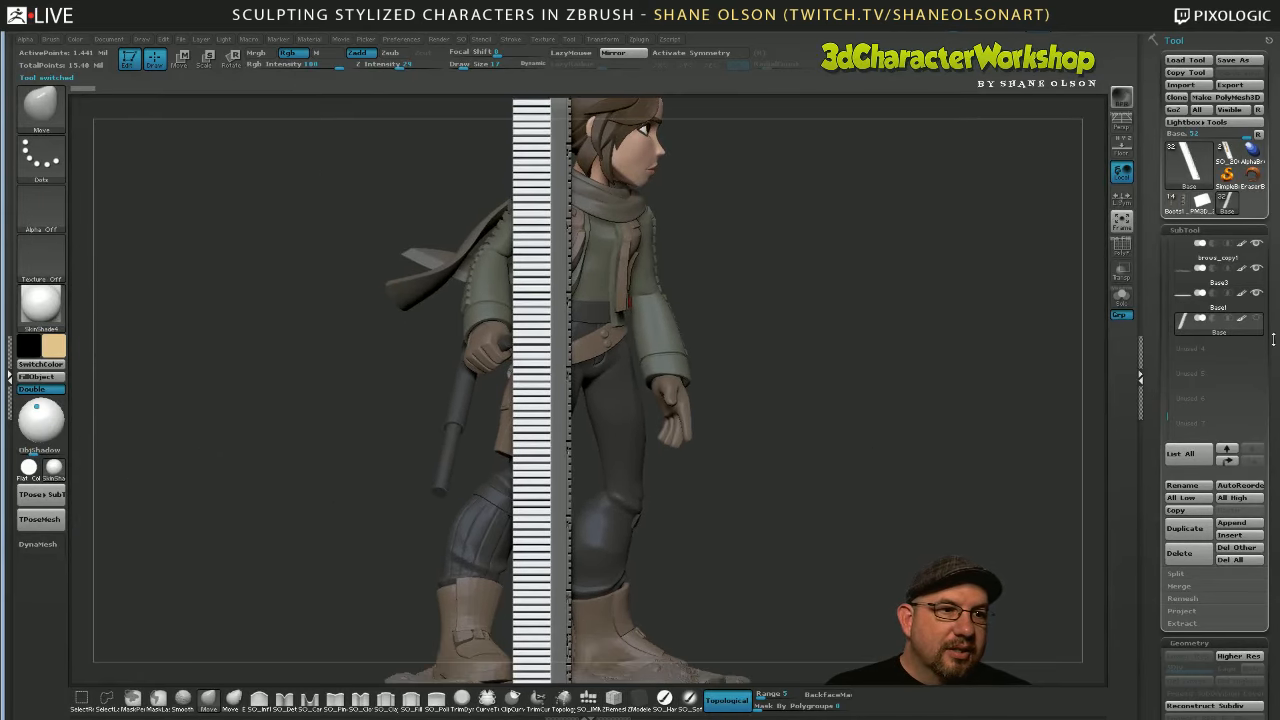
pyautogui.keyDown('alt'); pyautogui.moveTo(938, 470); pyautogui.dragTo(930, 438); pyautogui.keyUp('alt')
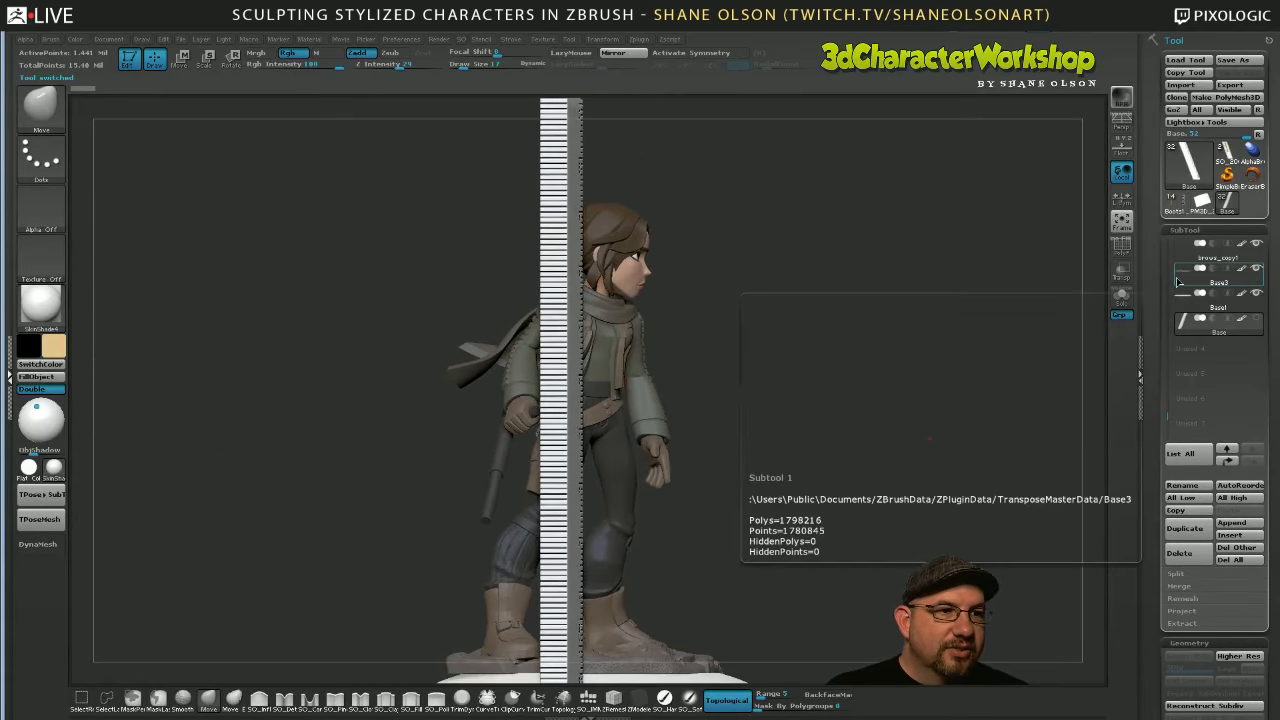
pyautogui.click(1177, 282)
# Examine the finished figurine from the front and back, and its boots and rocky base up close
pyautogui.moveTo(877, 383); pyautogui.dragTo(890, 411)
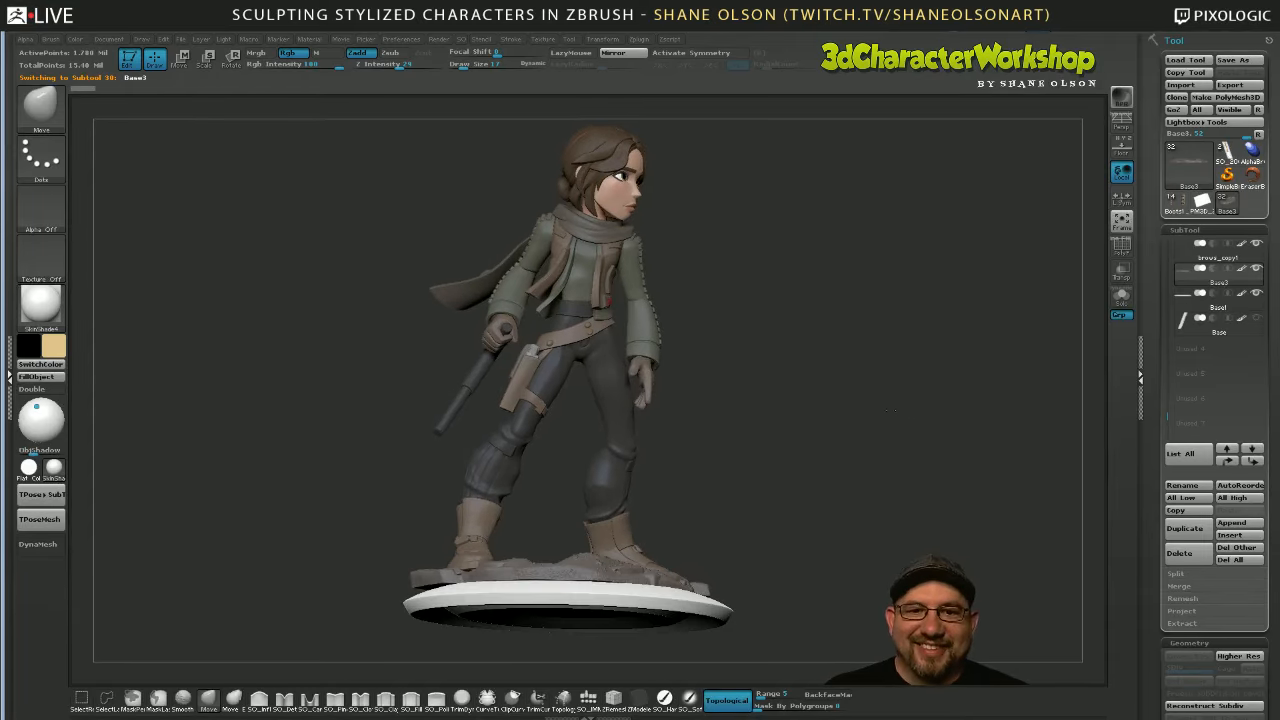
pyautogui.moveTo(270, 400); pyautogui.dragTo(272, 388)
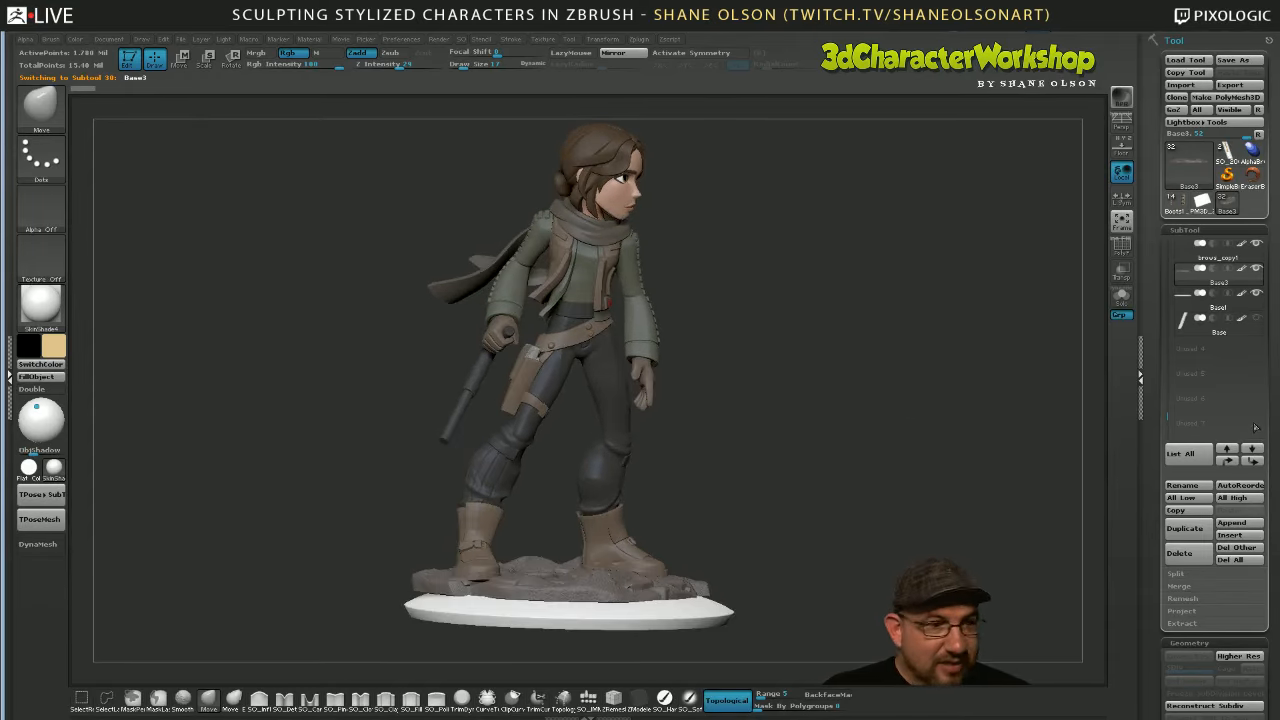
pyautogui.scroll(-2, 1171, 620)
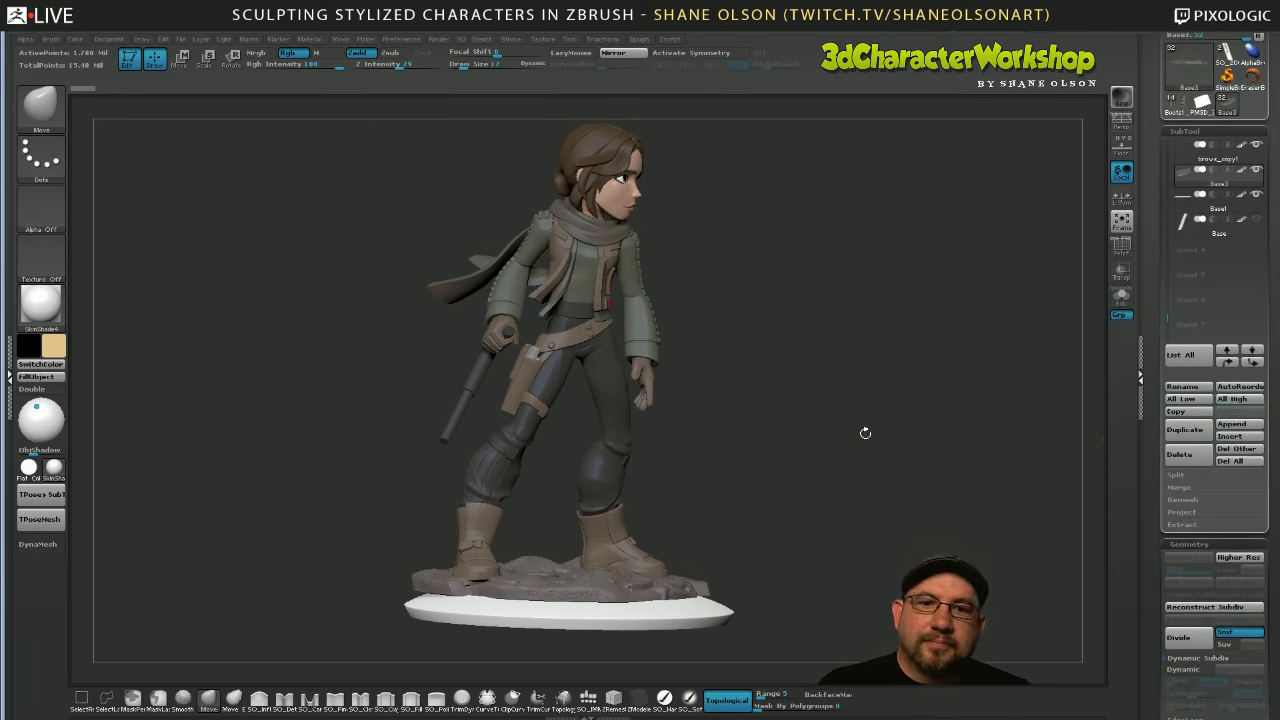
pyautogui.moveTo(865, 433); pyautogui.dragTo(868, 404)
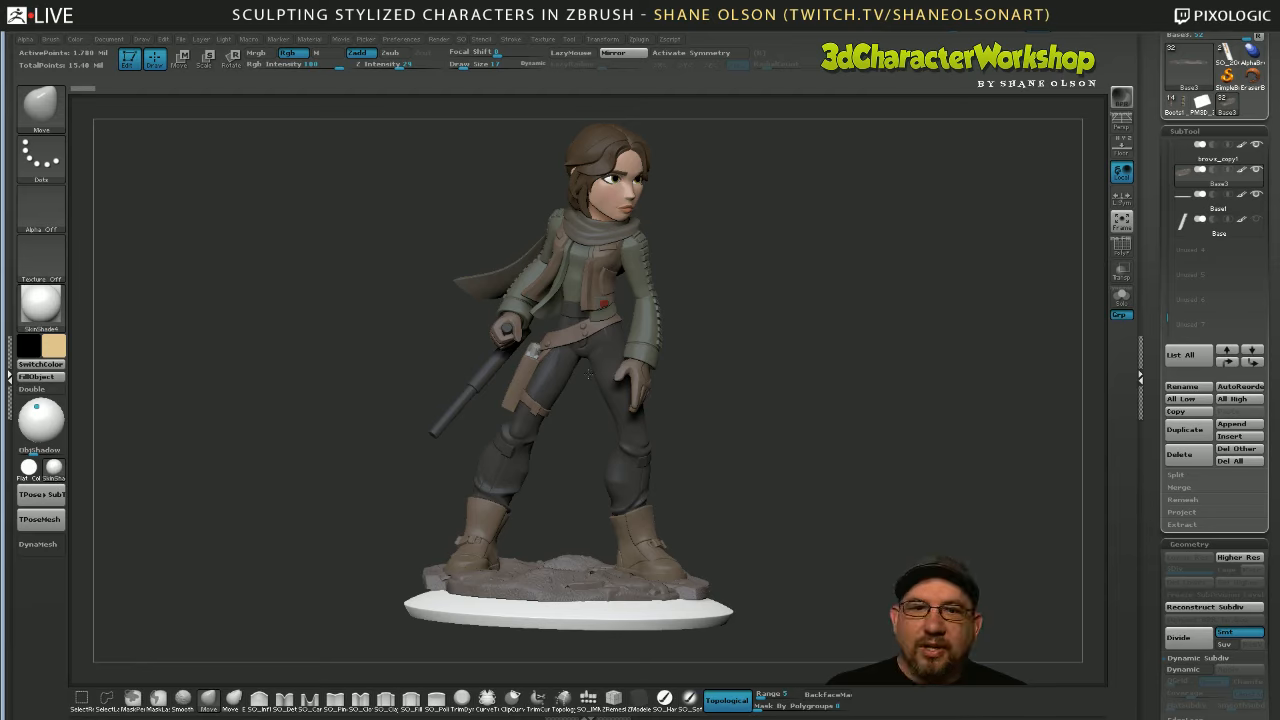
pyautogui.moveTo(306, 320); pyautogui.dragTo(886, 446)
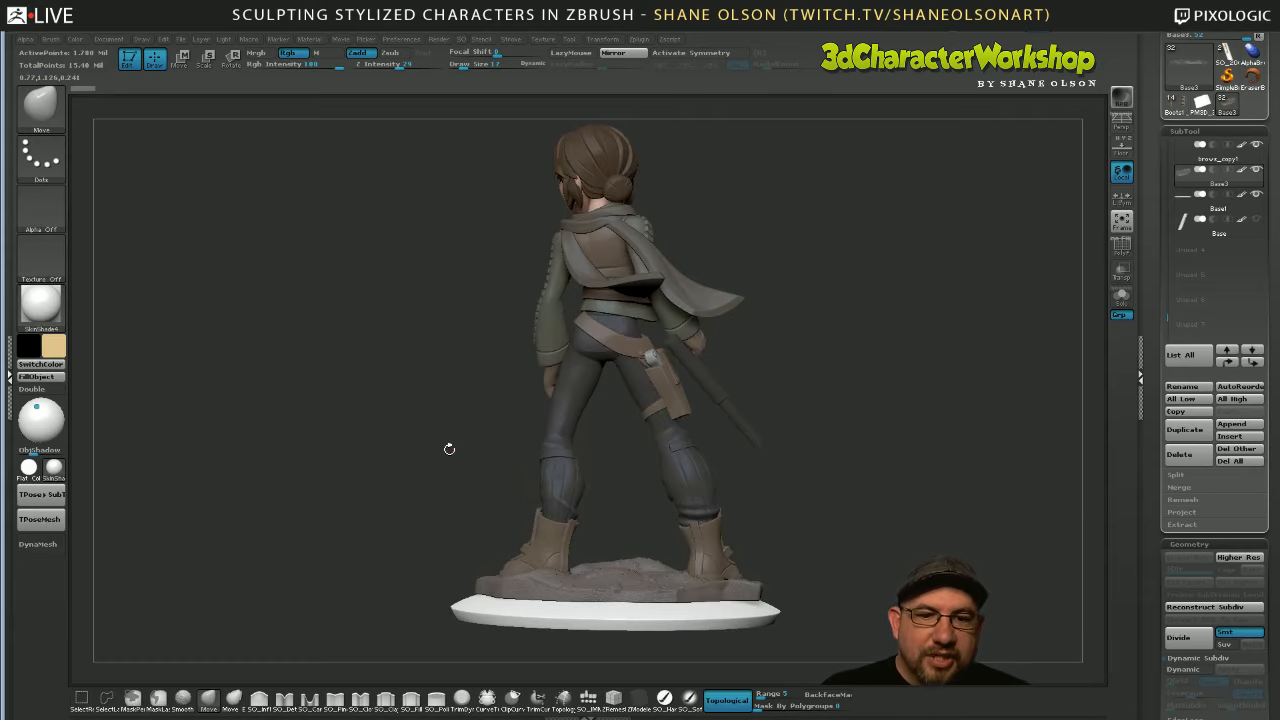
pyautogui.moveTo(297, 481); pyautogui.dragTo(785, 420)
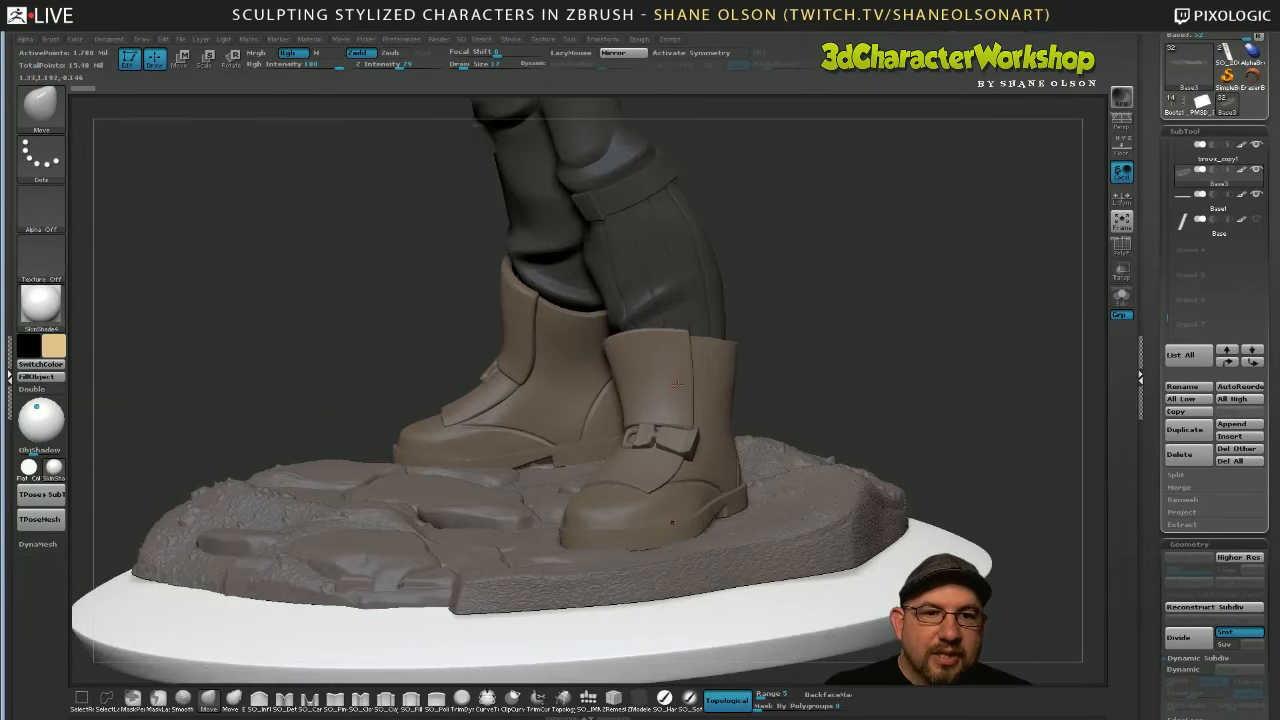
# Inspect the finished figurine's boots and buckles from both sides, and the whole posed figure from the front and side
pyautogui.moveTo(860, 353); pyautogui.dragTo(650, 430)
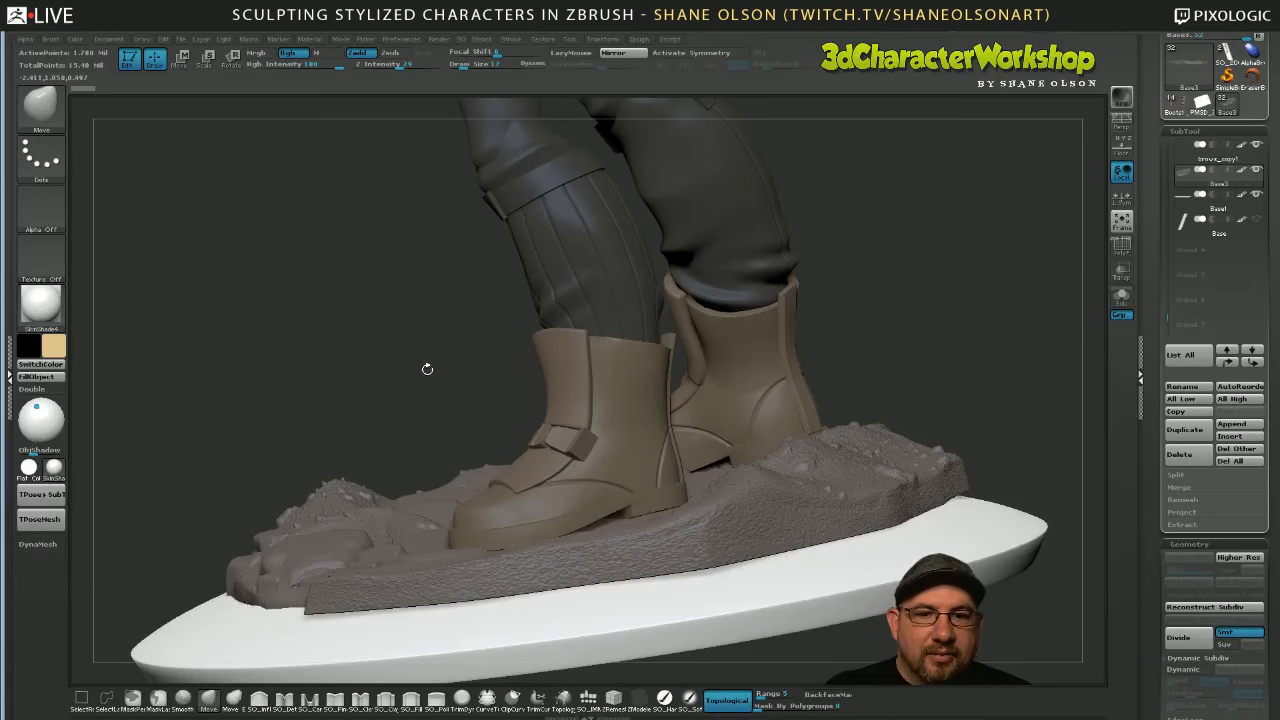
pyautogui.moveTo(380, 360); pyautogui.dragTo(741, 430)
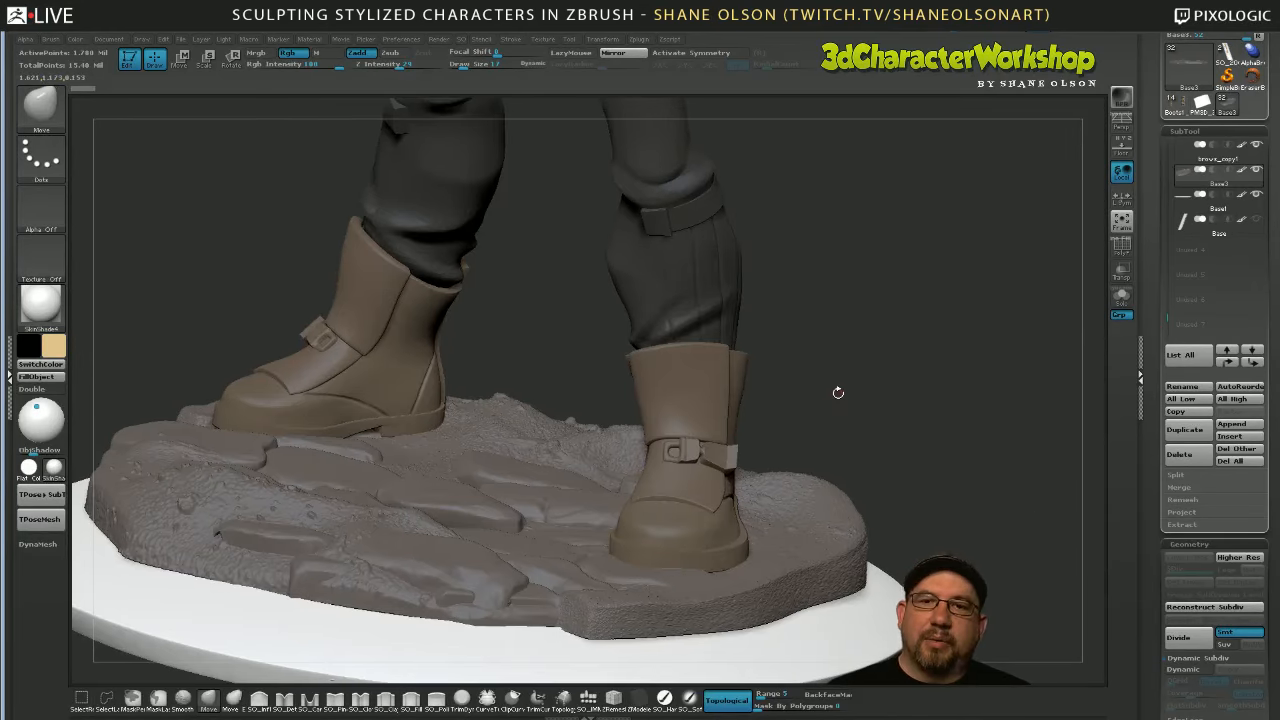
pyautogui.moveTo(834, 391); pyautogui.dragTo(776, 368)
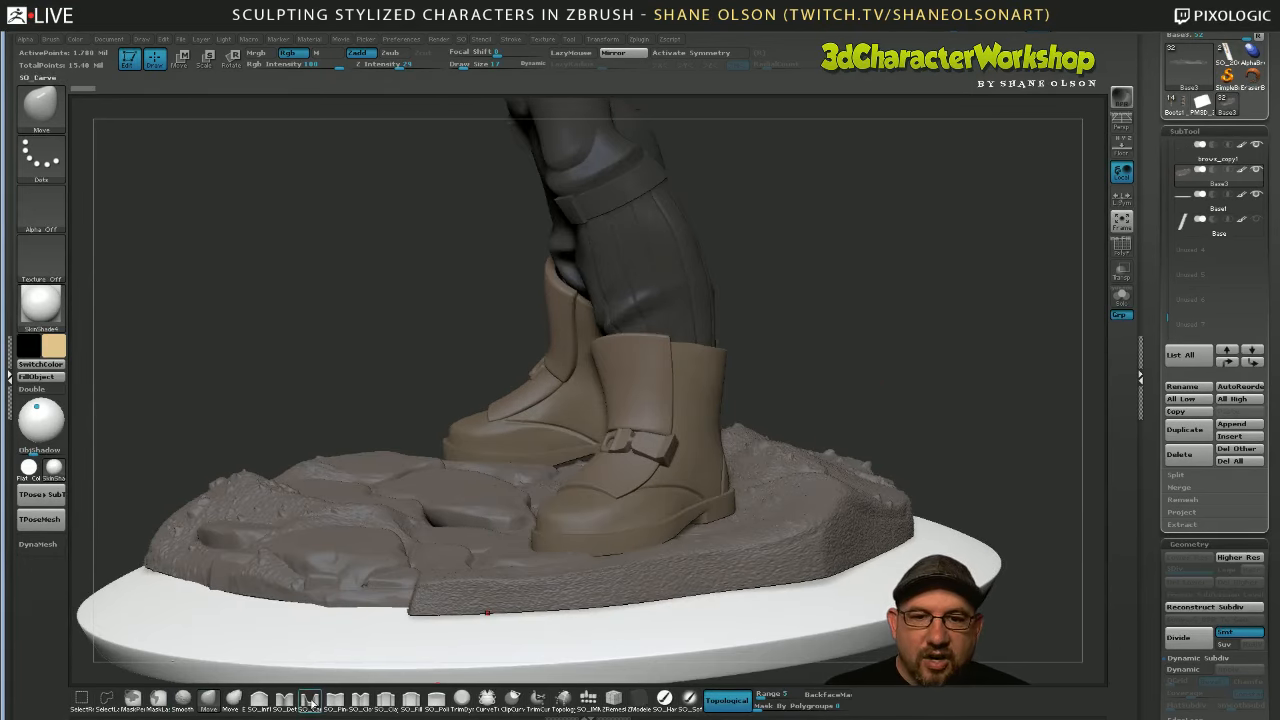
pyautogui.keyDown('alt'); pyautogui.moveTo(849, 294); pyautogui.dragTo(610, 258); pyautogui.keyUp('alt')
pyautogui.keyDown('alt'); pyautogui.moveTo(706, 266); pyautogui.dragTo(573, 430); pyautogui.keyUp('alt')
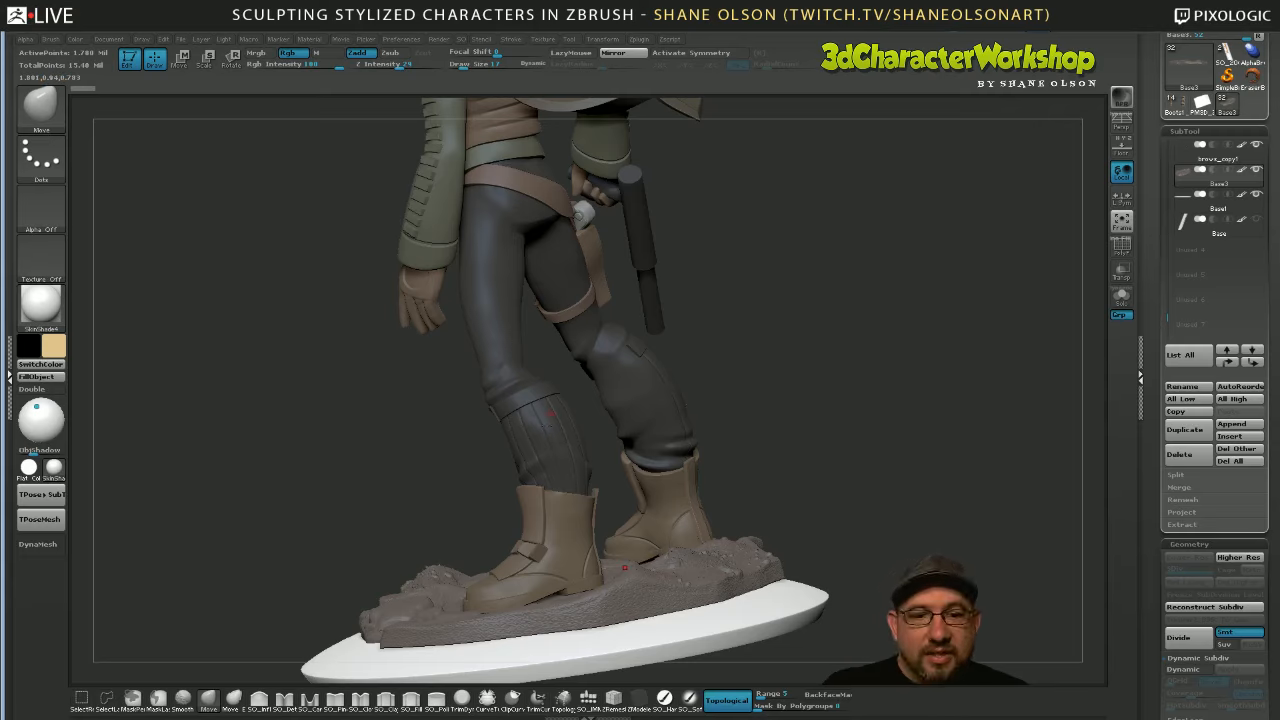
pyautogui.moveTo(607, 414); pyautogui.dragTo(779, 474)
pyautogui.moveTo(896, 387); pyautogui.dragTo(884, 390)
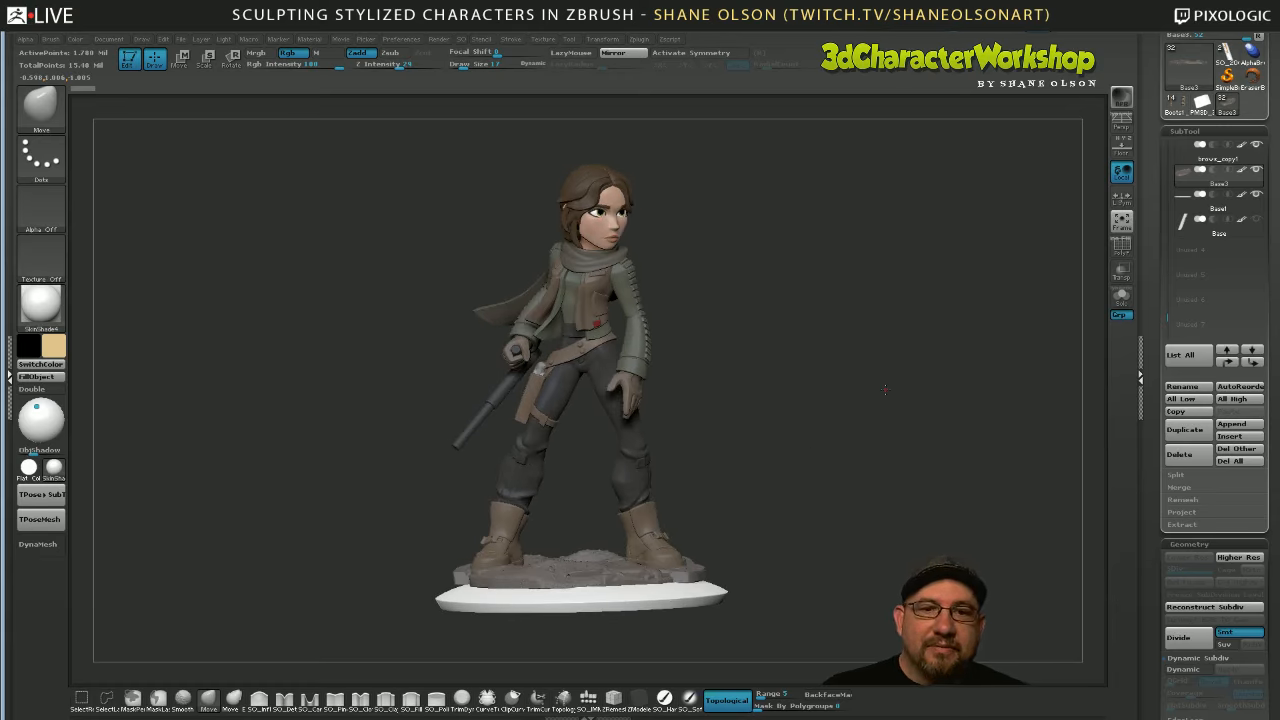
pyautogui.moveTo(885, 390); pyautogui.dragTo(750, 431)
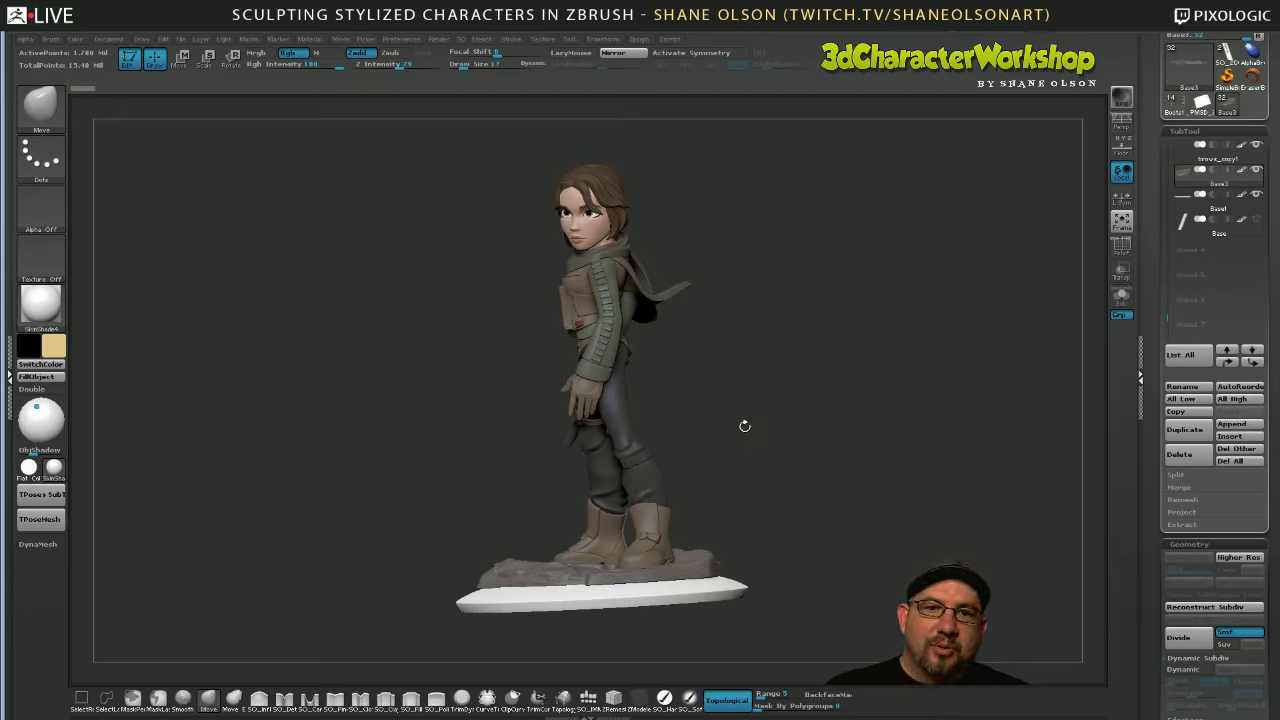
pyautogui.moveTo(743, 426)
pyautogui.mouseDown()
pyautogui.moveTo(790, 423)
pyautogui.moveTo(700, 300)
pyautogui.mouseUp()
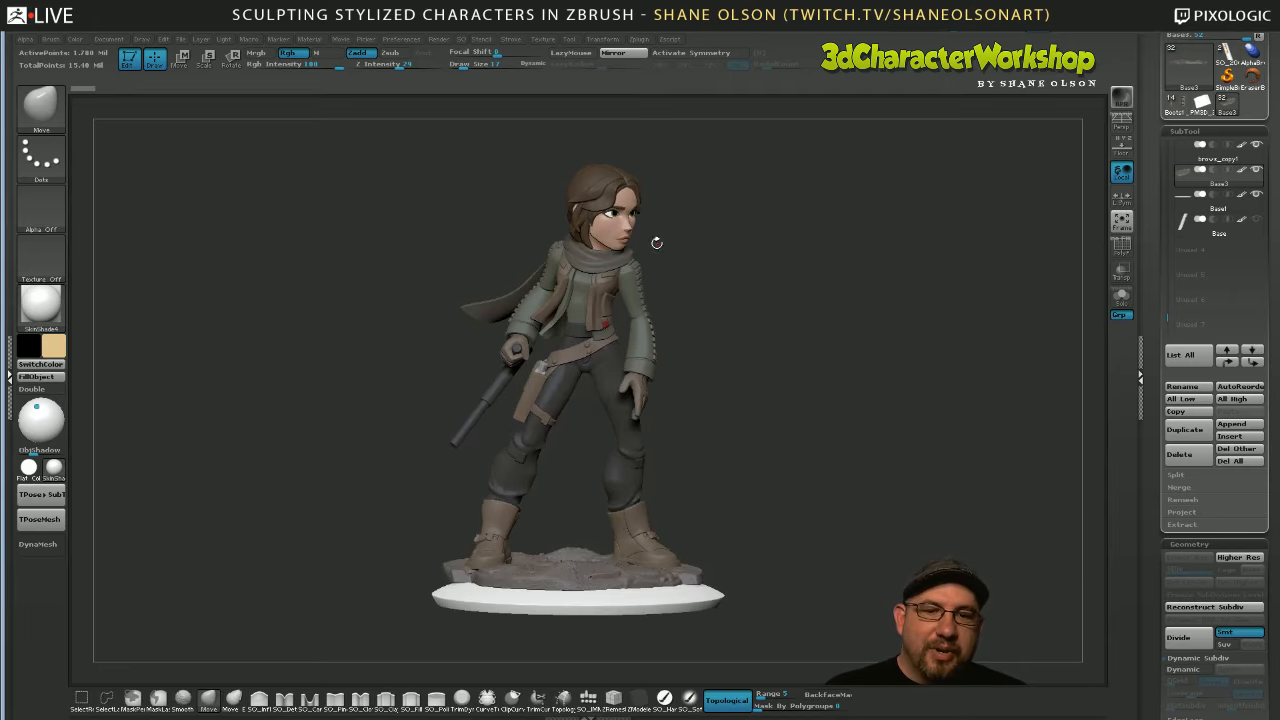
pyautogui.keyDown('alt'); pyautogui.moveTo(883, 323); pyautogui.dragTo(886, 354); pyautogui.keyUp('alt')
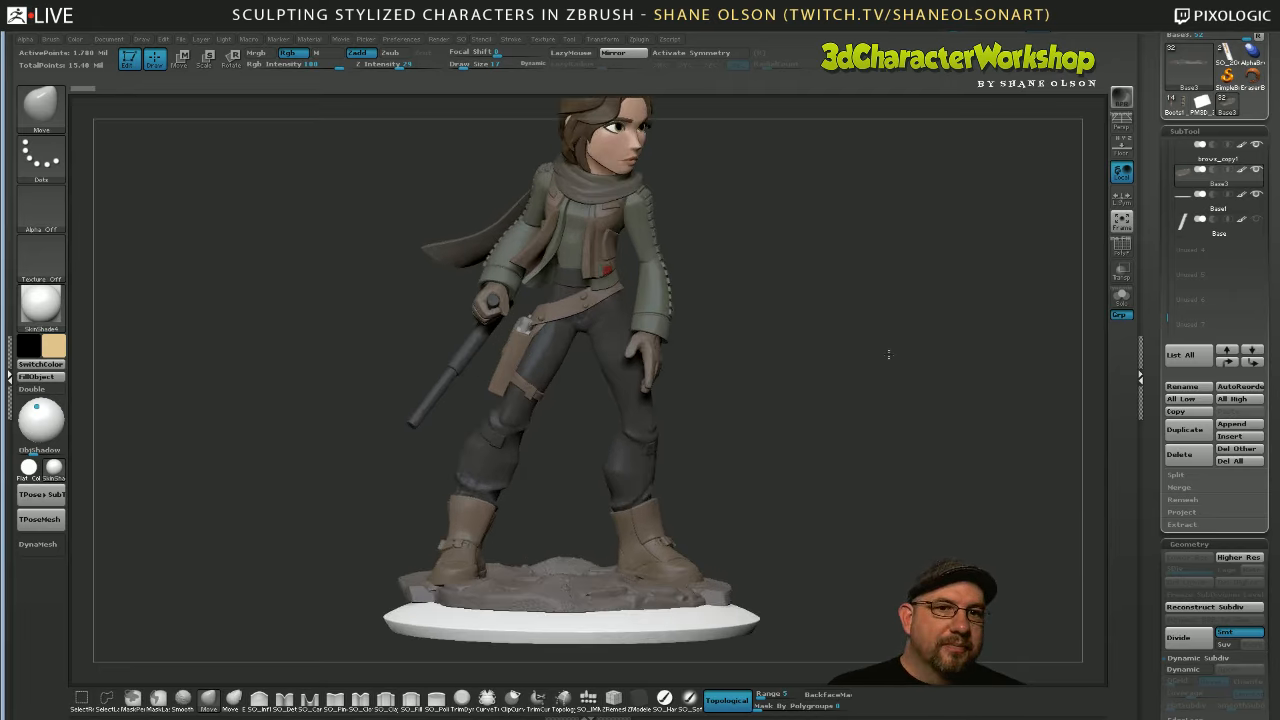
# Switch back to the pirate character model with its boot buckles and show the full figure from the front
pyautogui.click(1178, 100)
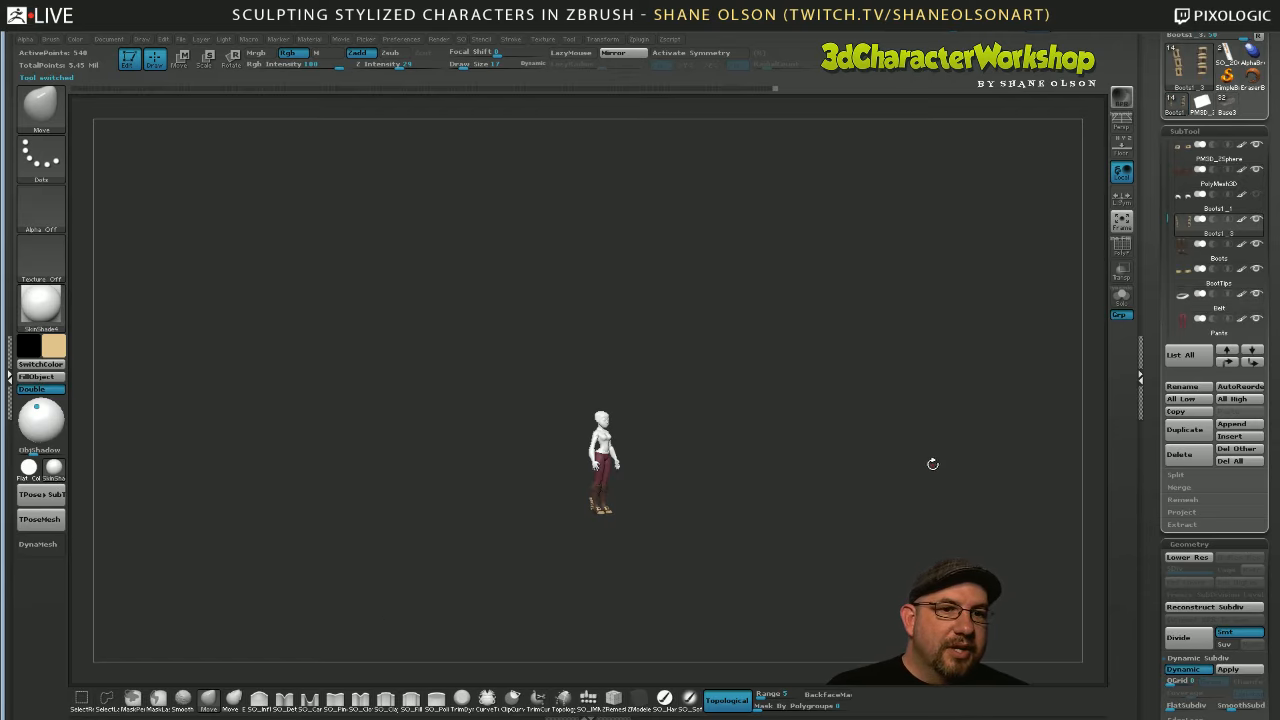
pyautogui.keyDown('alt'); pyautogui.moveTo(809, 439); pyautogui.dragTo(808, 590); pyautogui.keyUp('alt')
pyautogui.keyDown('shift'); pyautogui.moveTo(870, 560); pyautogui.dragTo(814, 498); pyautogui.keyUp('shift')
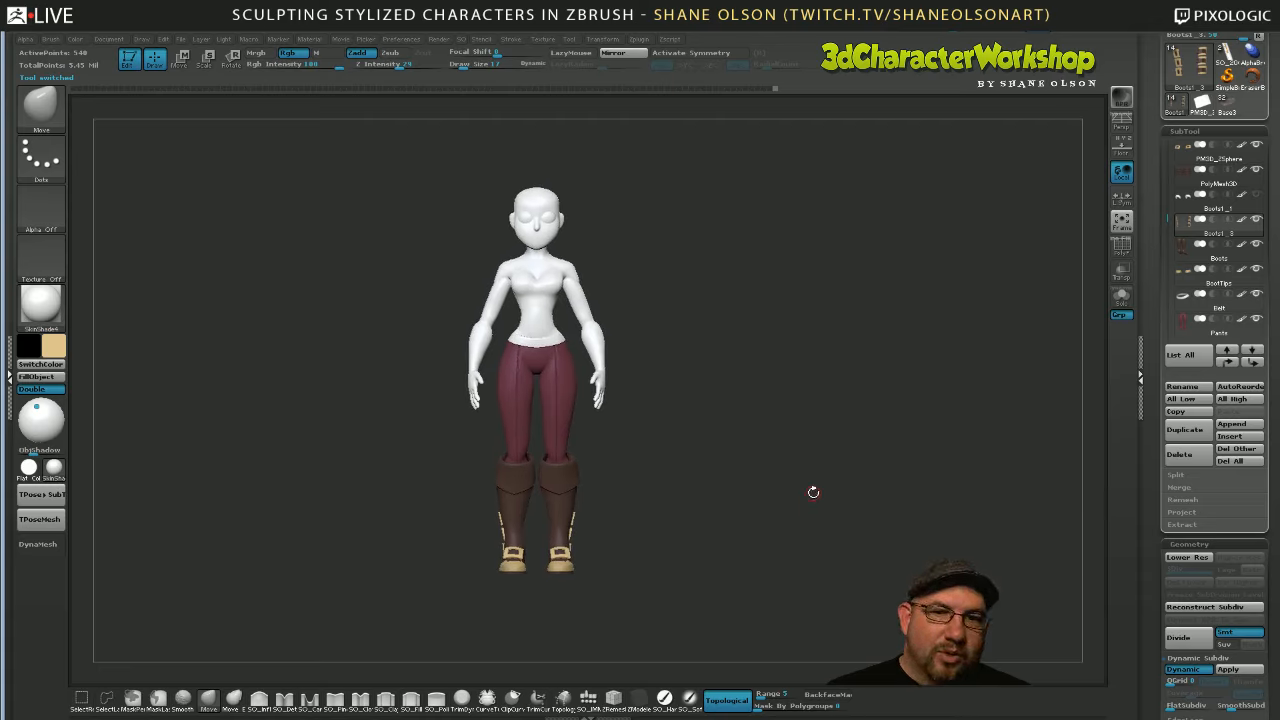
pyautogui.moveTo(814, 494); pyautogui.dragTo(789, 463)
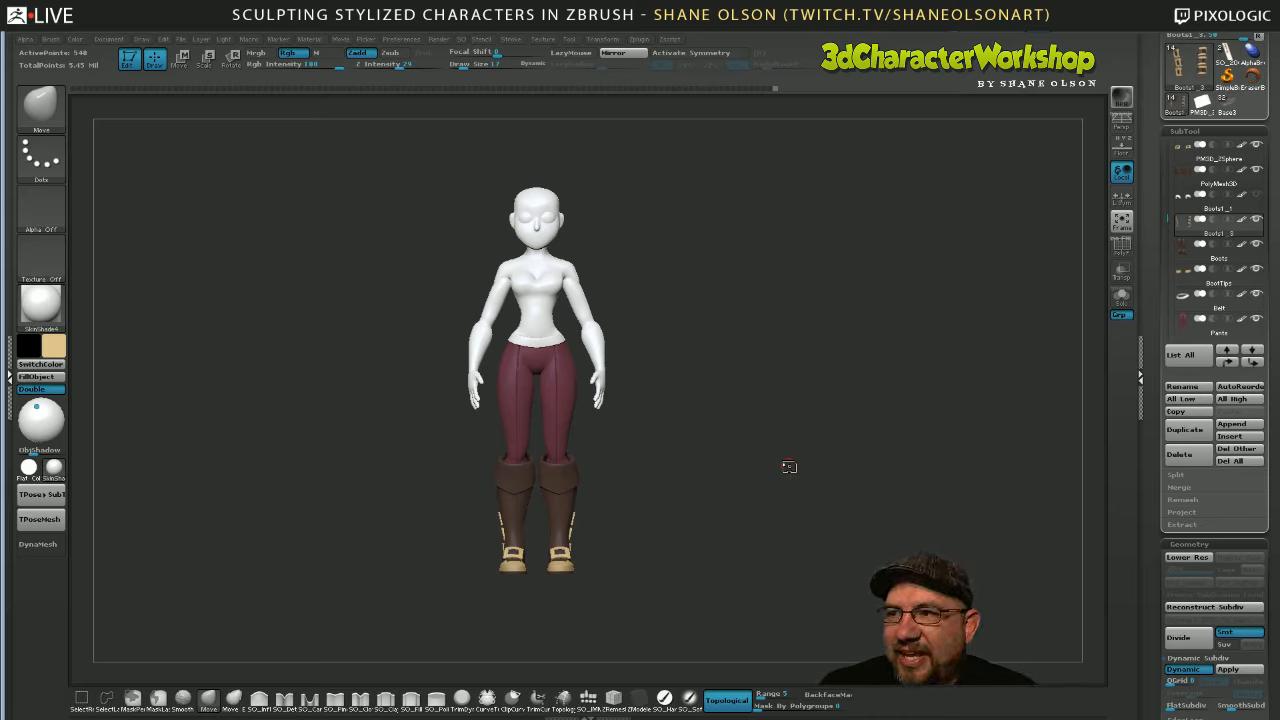
pyautogui.moveTo(718, 367); pyautogui.dragTo(730, 371)
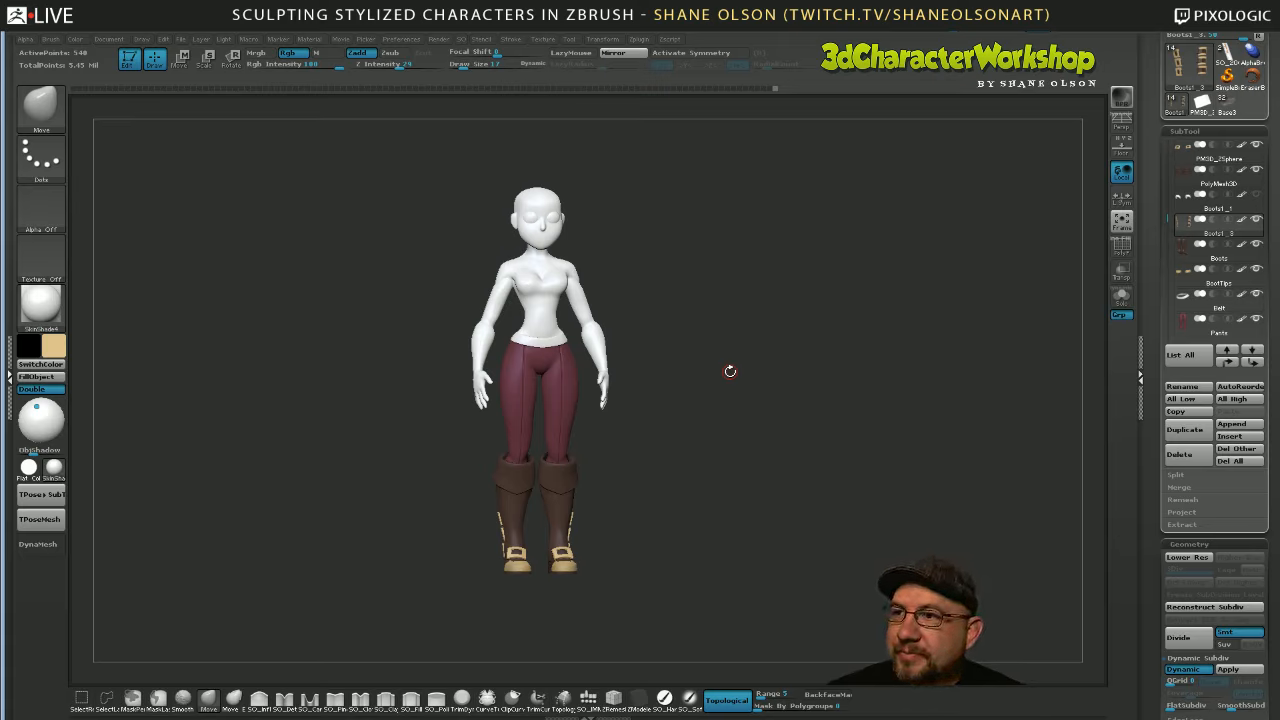